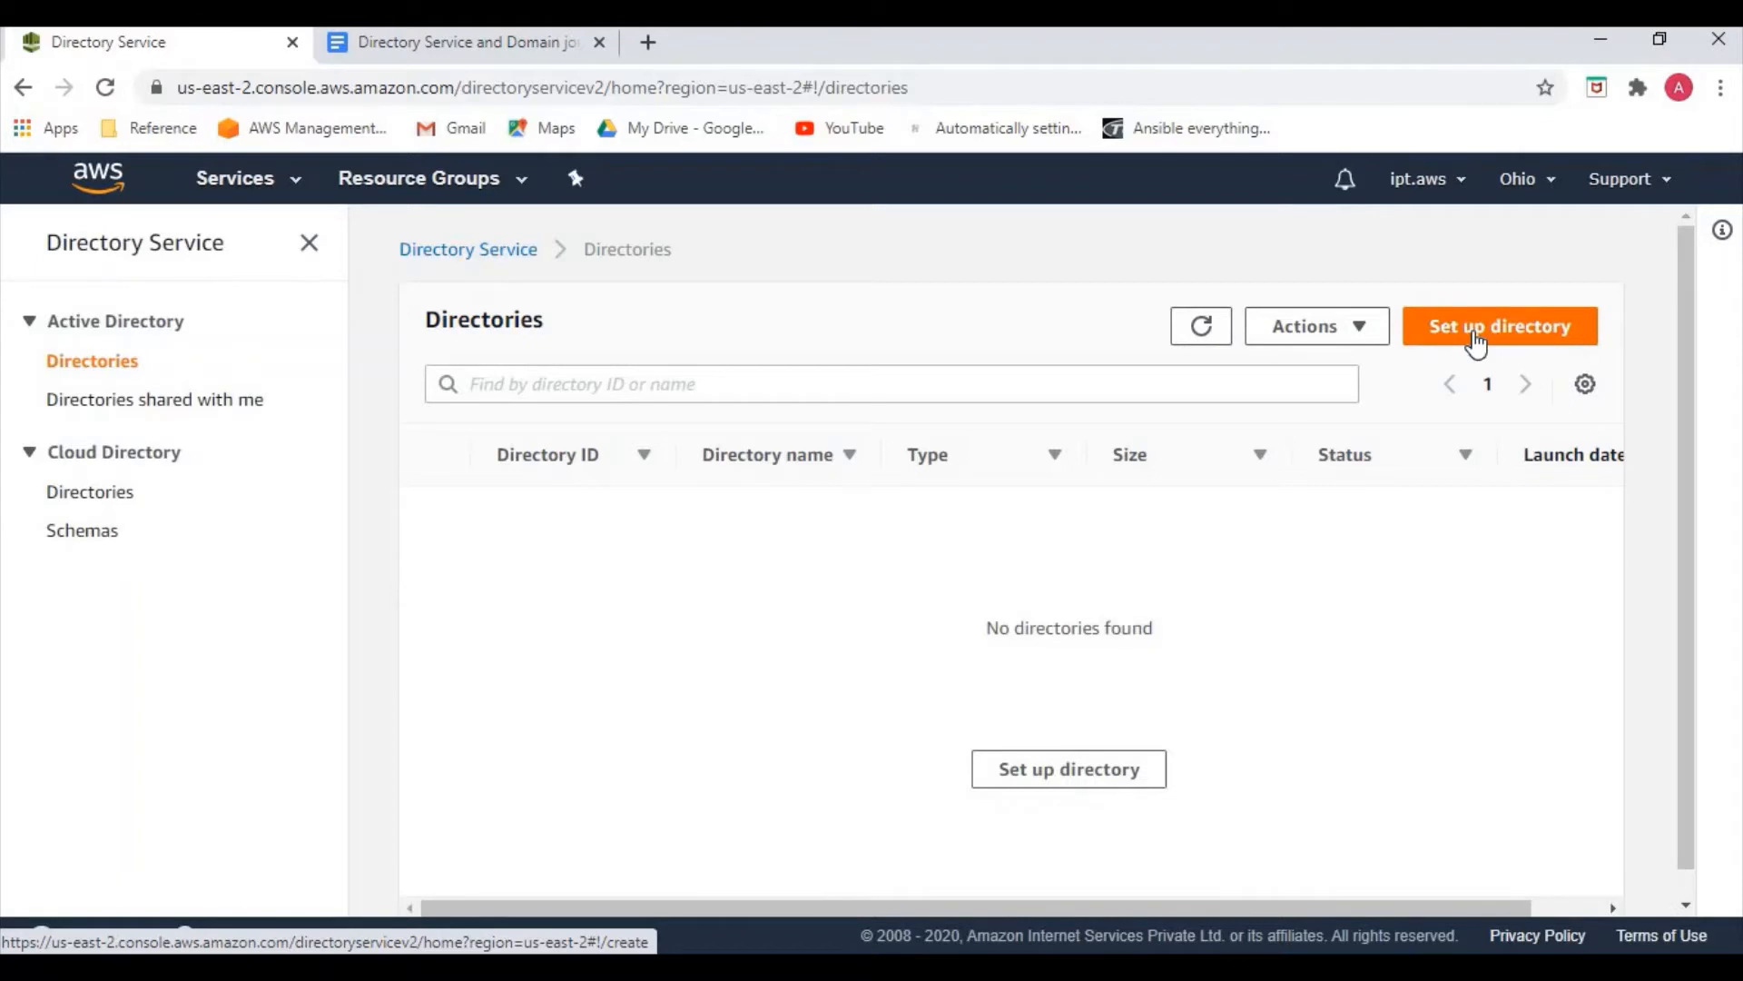
Start a new directory setup with AWS Managed Microsoft AD as the directory type
{"action": "left_click", "coordinate": [1475, 336]}
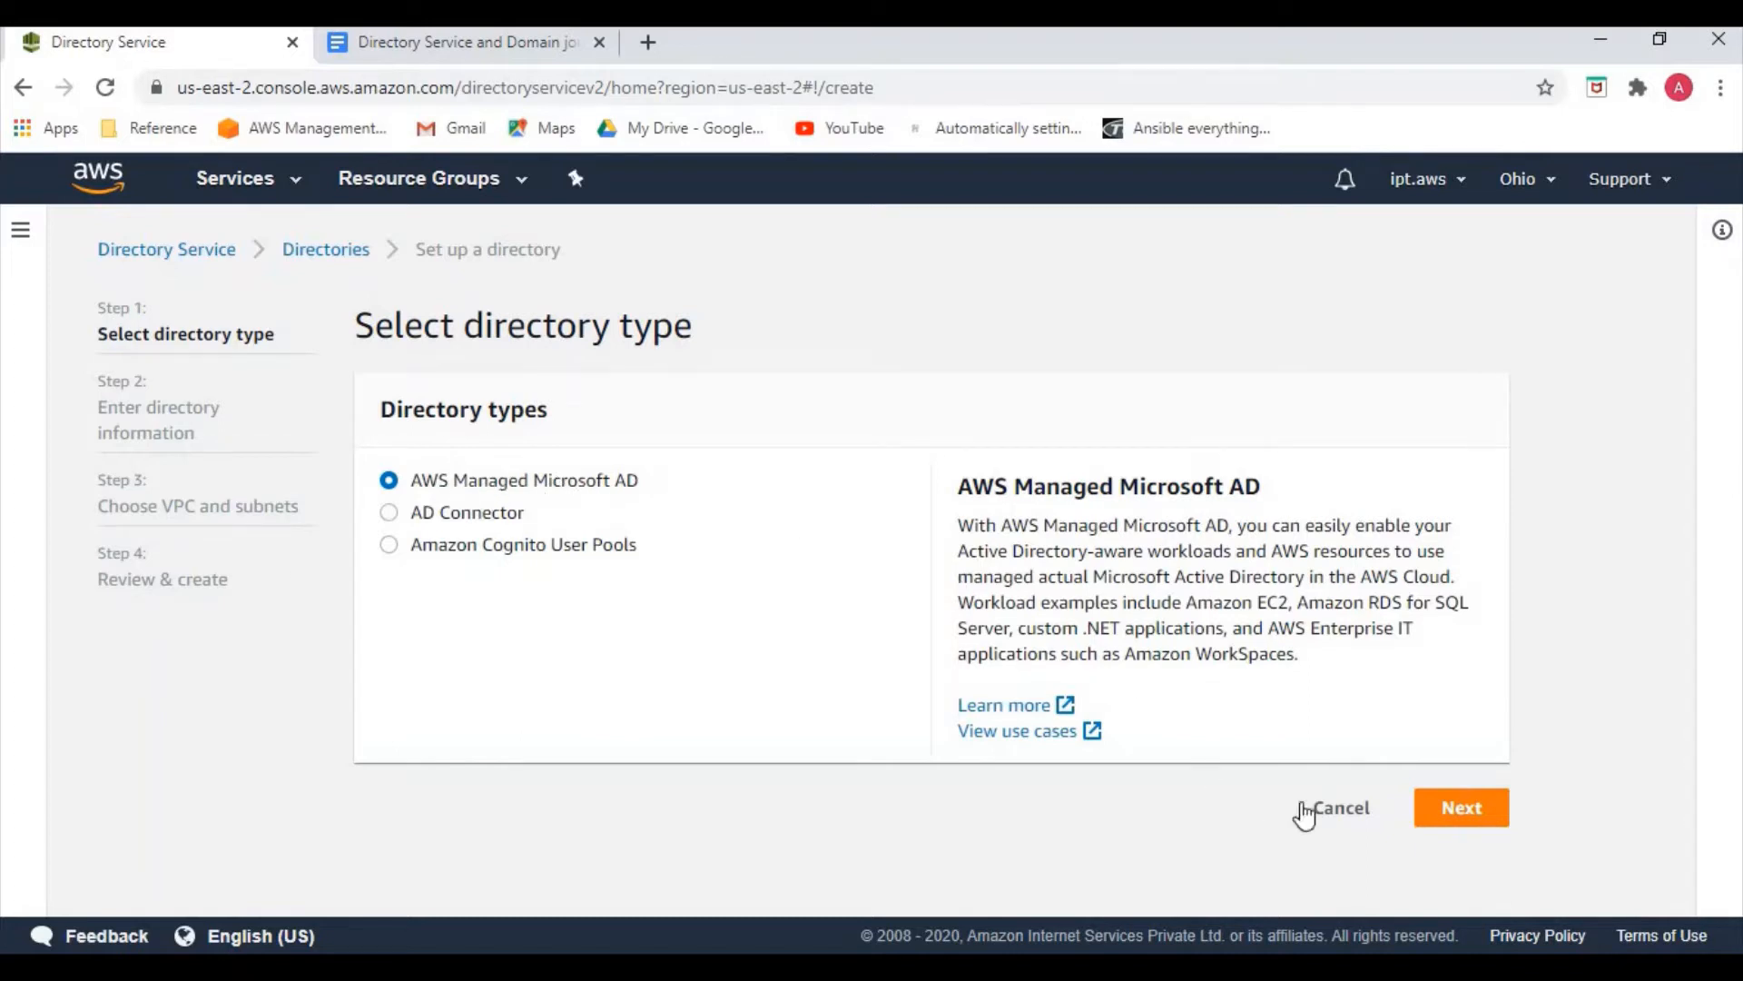
{"action": "left_click", "coordinate": [1460, 817]}
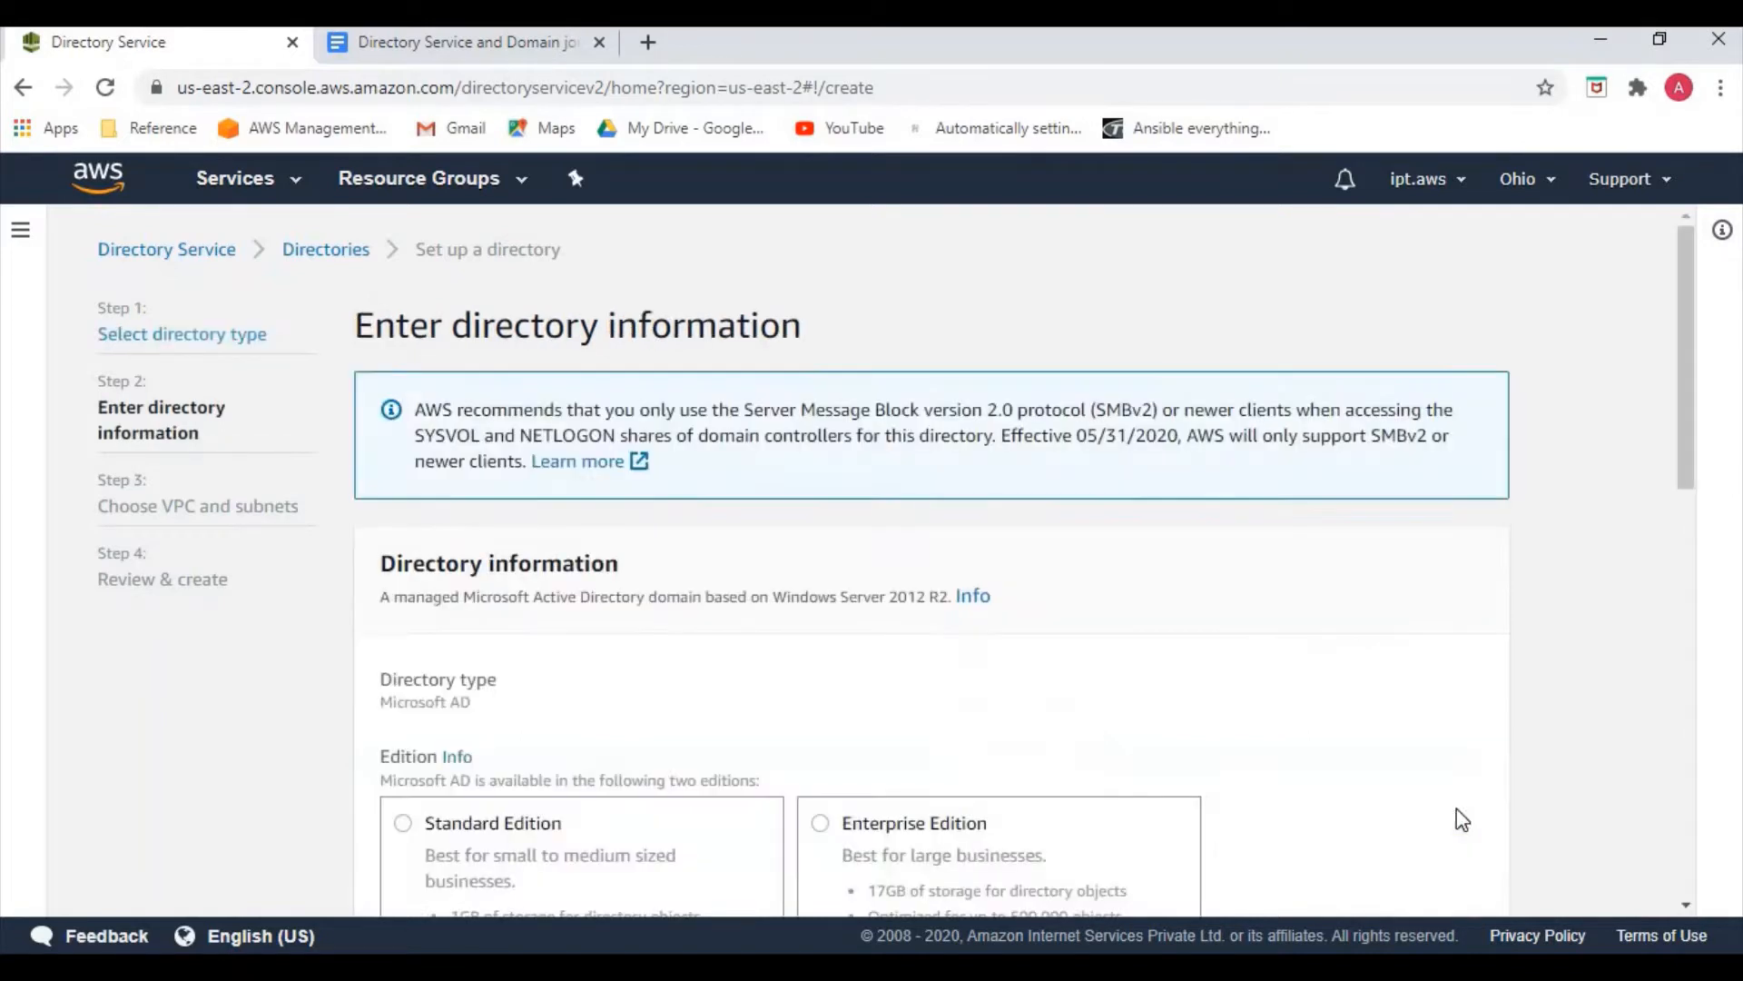
Choose Standard Edition and set the directory DNS name to easycloud.int
{"action": "scroll", "coordinate": [597, 707], "scroll_direction": "down", "scroll_amount": 2}
{"action": "left_click", "coordinate": [712, 689]}
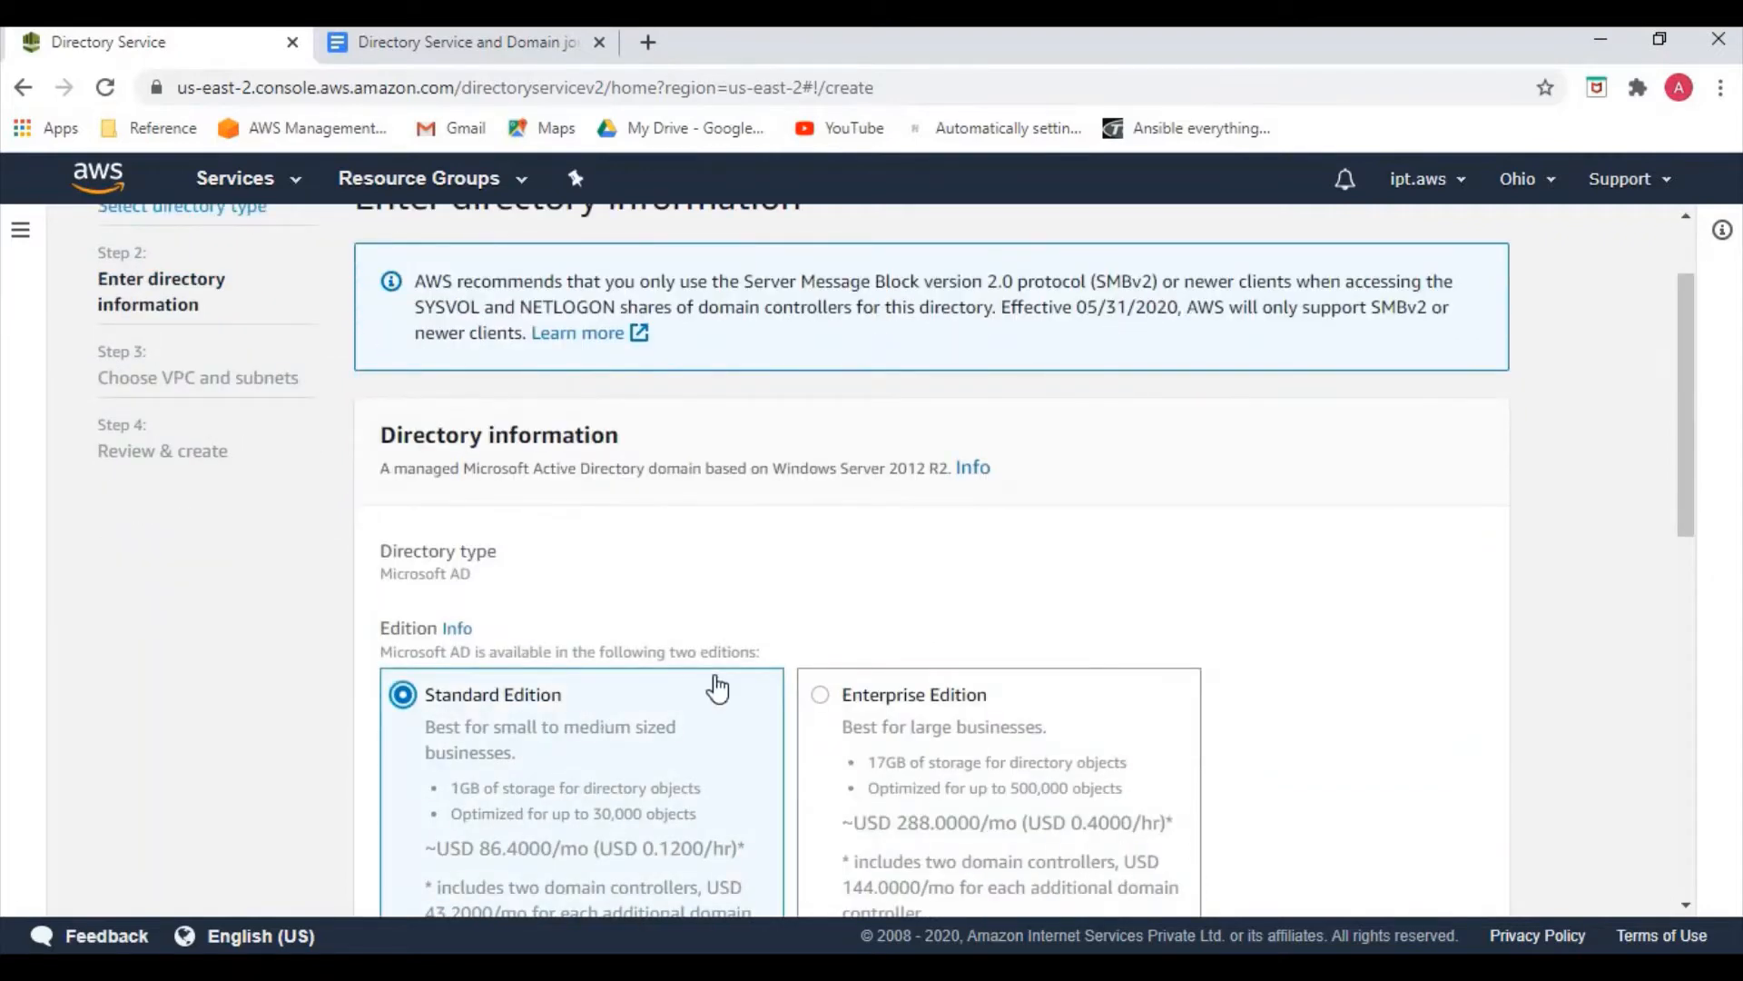
{"action": "scroll", "coordinate": [654, 653], "scroll_direction": "down", "scroll_amount": 5}
{"action": "left_click", "coordinate": [551, 440]}
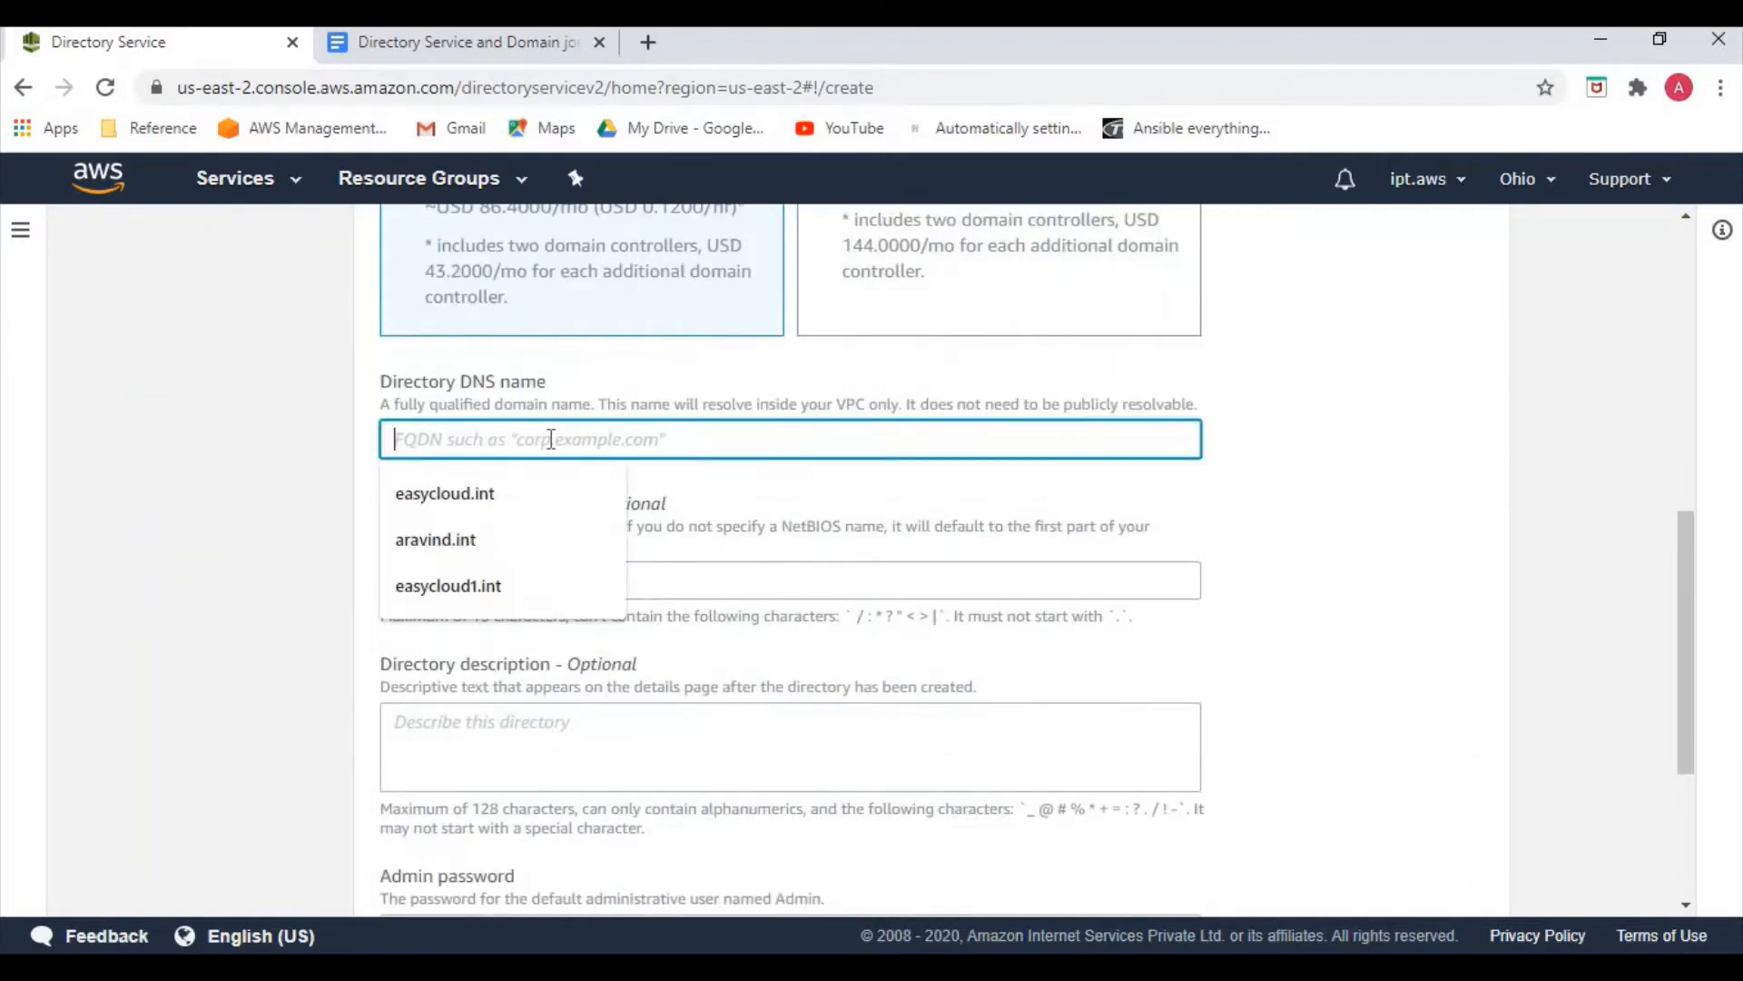
{"action": "left_click", "coordinate": [465, 499]}
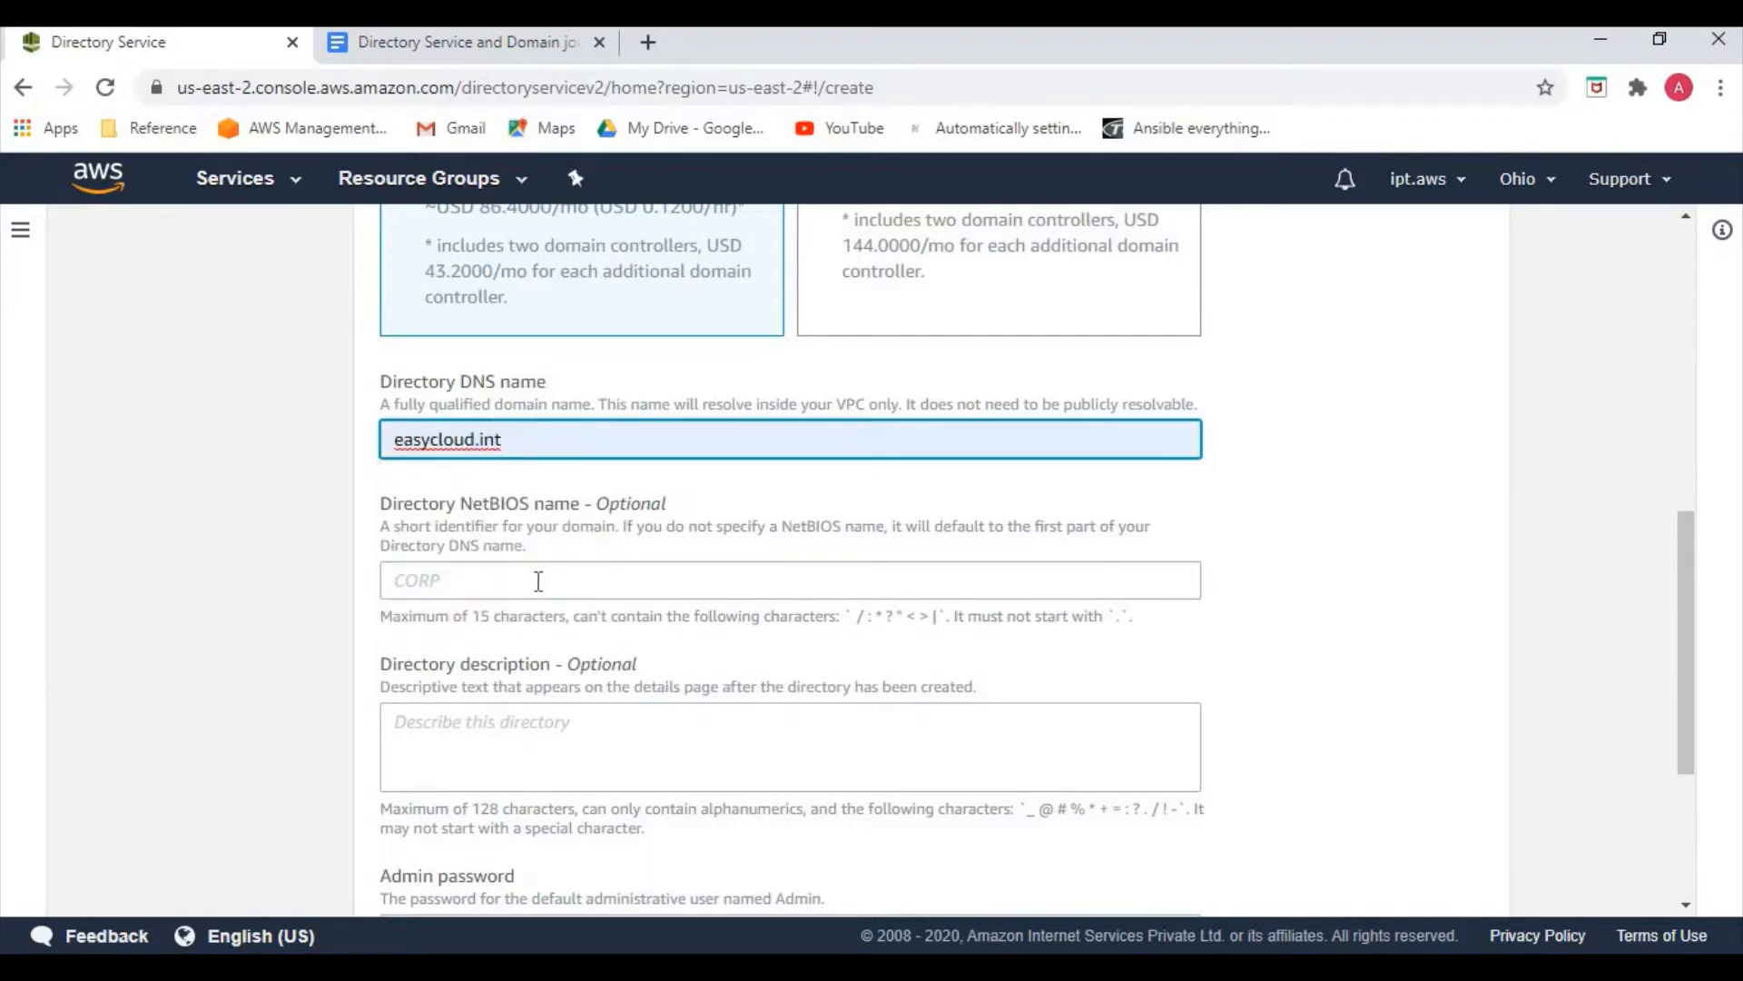
Enter the directory admin password and retype it in the confirmation field
{"action": "scroll", "coordinate": [535, 581], "scroll_direction": "down", "scroll_amount": 3}
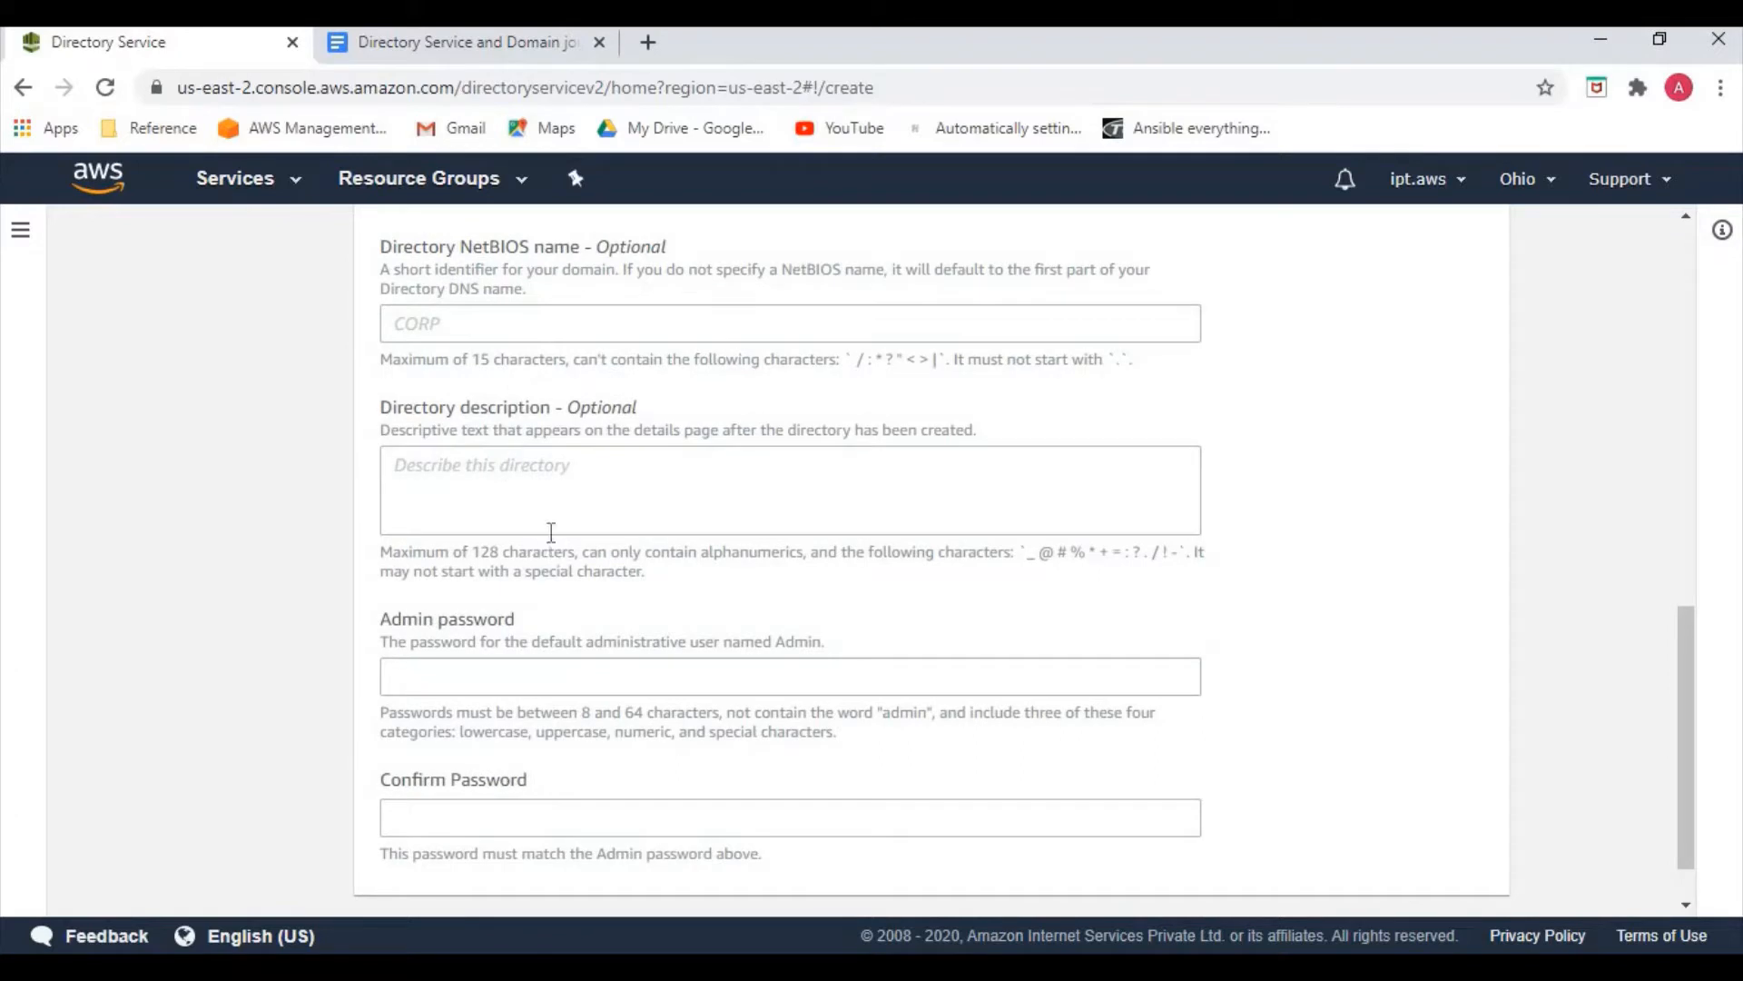
{"action": "scroll", "coordinate": [542, 563], "scroll_direction": "down", "scroll_amount": 1}
{"action": "left_click", "coordinate": [528, 610]}
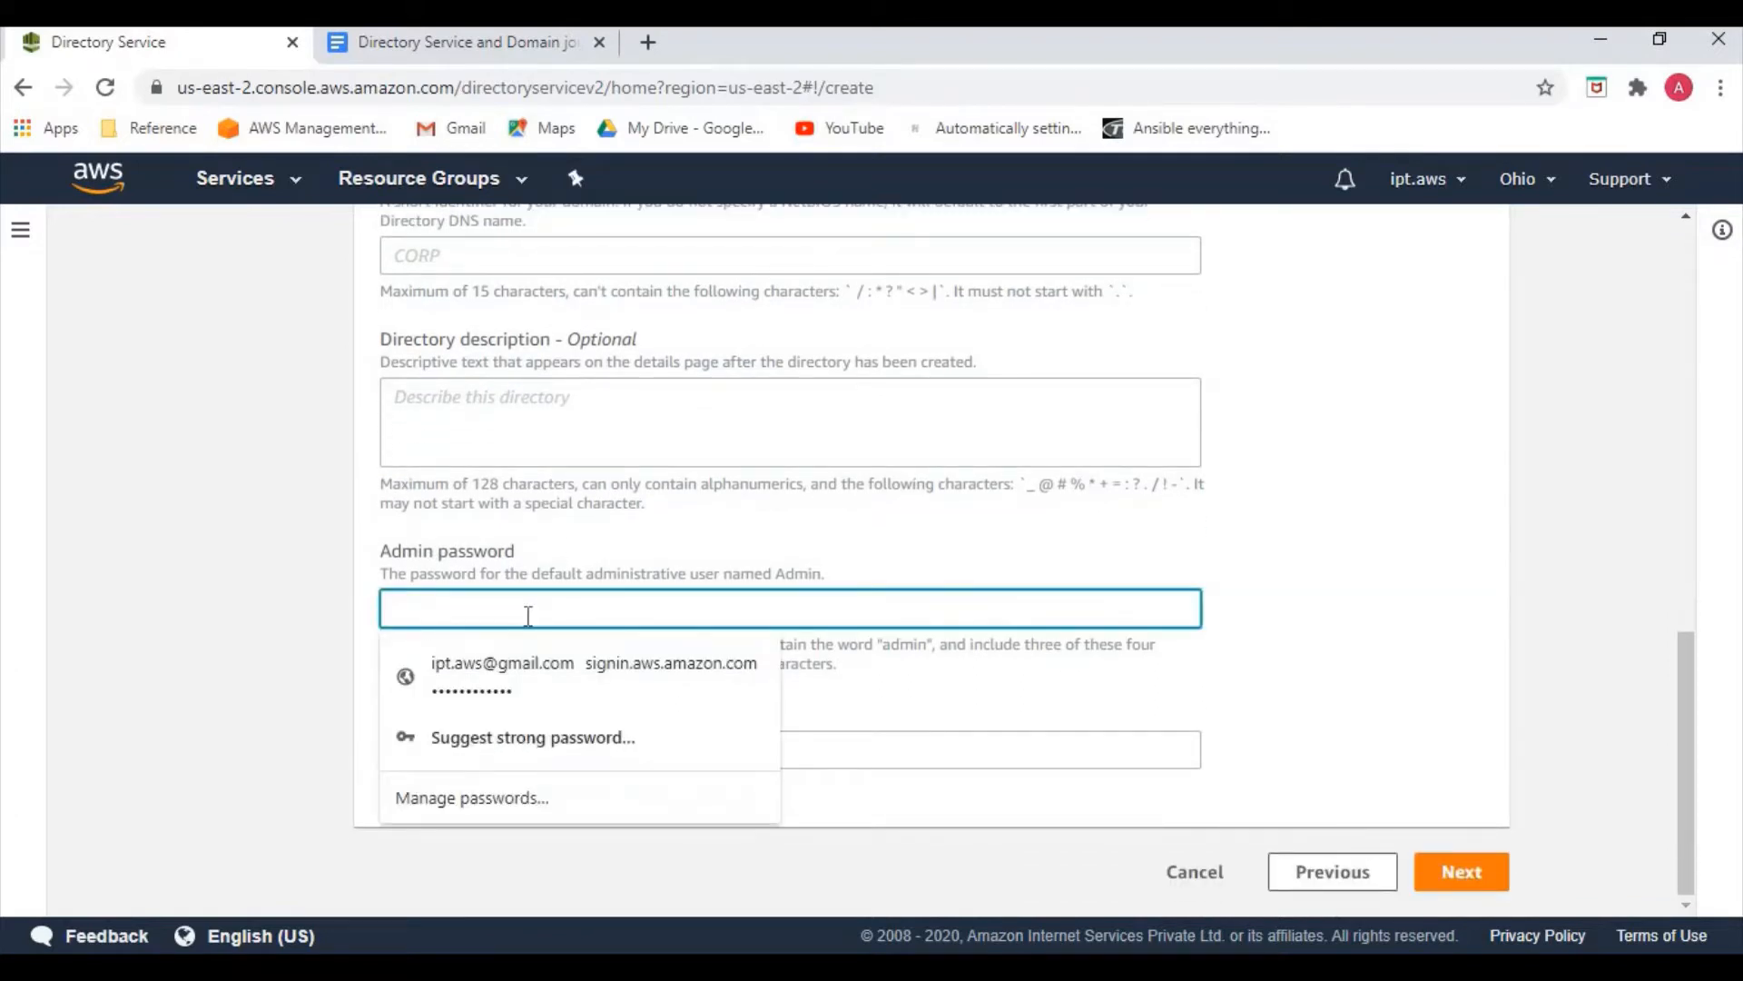
{"action": "type", "text": "••"}
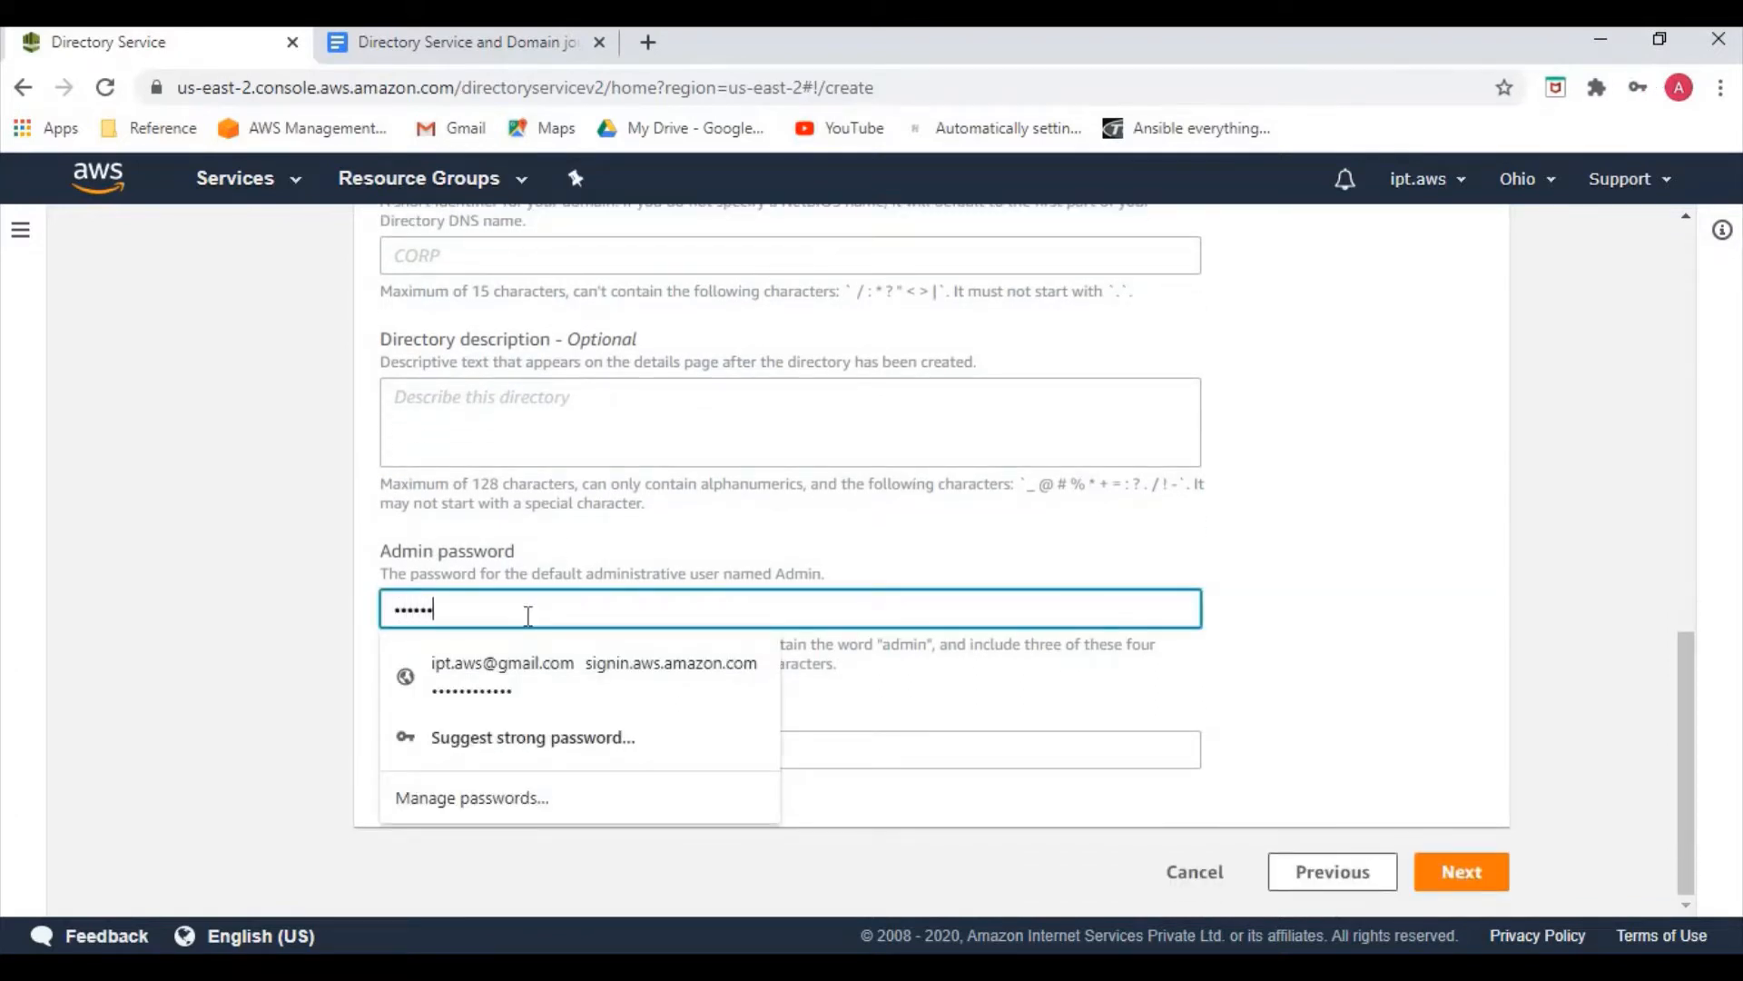
{"action": "type", "text": "•••"}
{"action": "key", "text": "Tab"}
{"action": "type", "text": "•"}
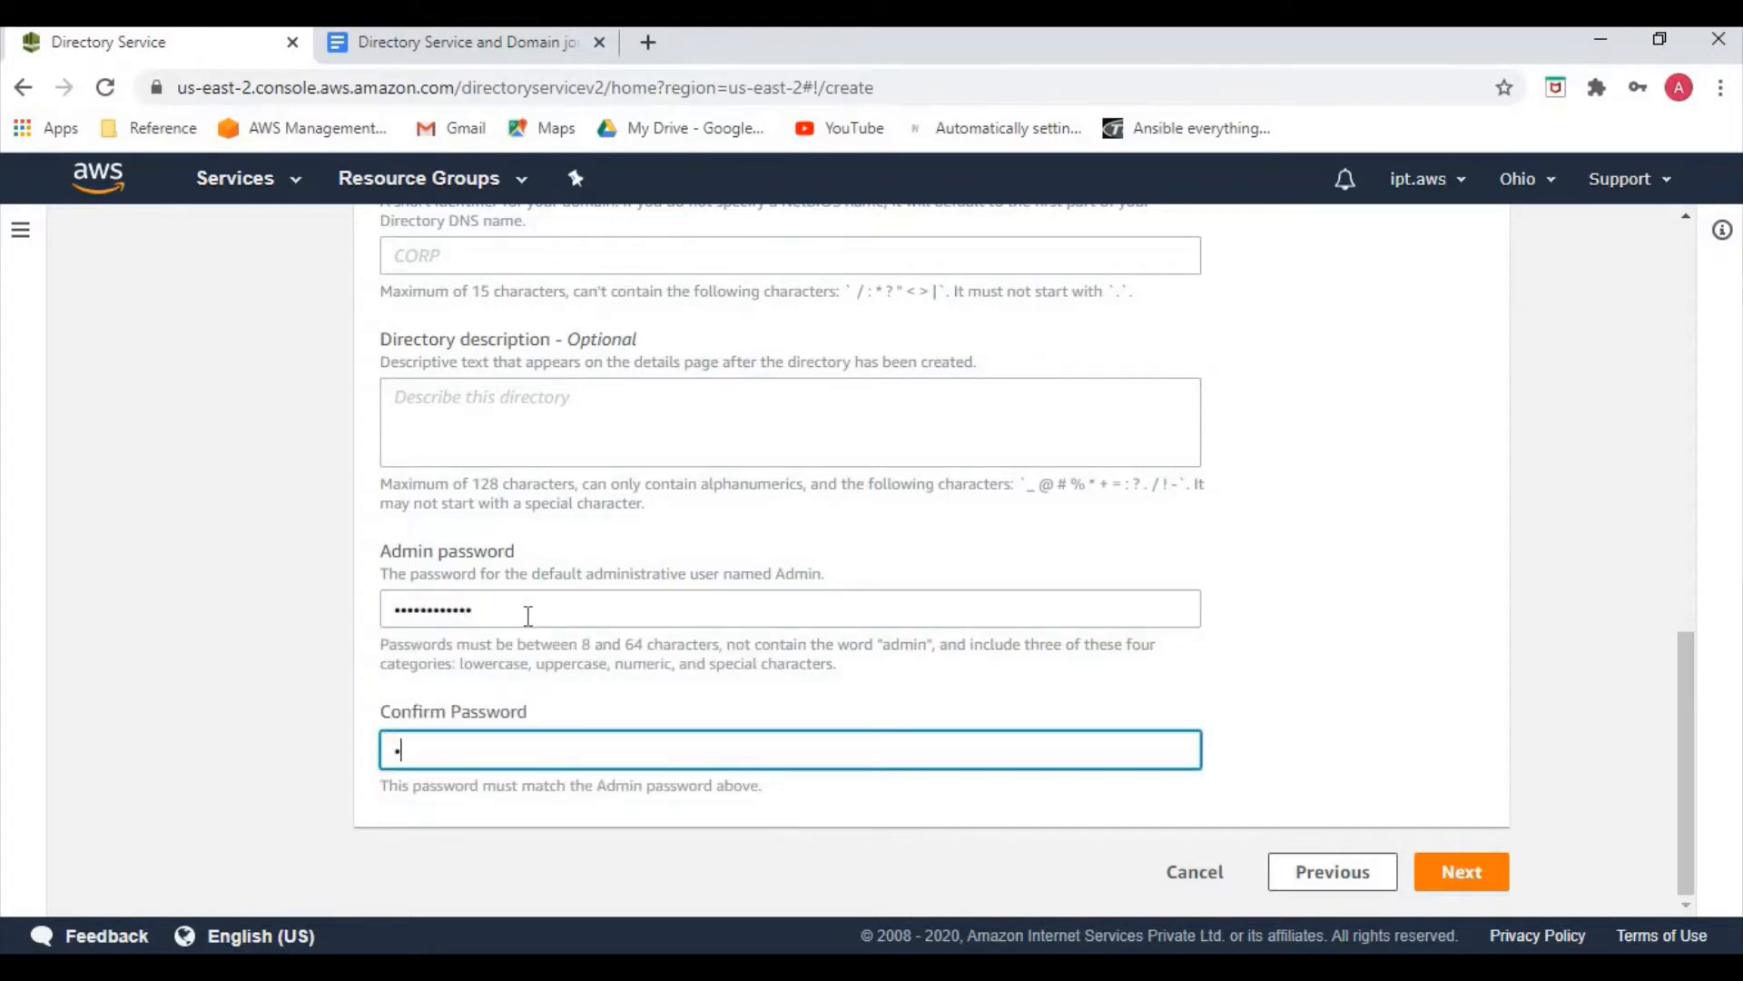
{"action": "type", "text": "•••••••••"}
Decline the browser's password save, then place the directory in my-vpc2 on mysubnet1 and mysubnet2
{"action": "left_click", "coordinate": [1443, 874]}
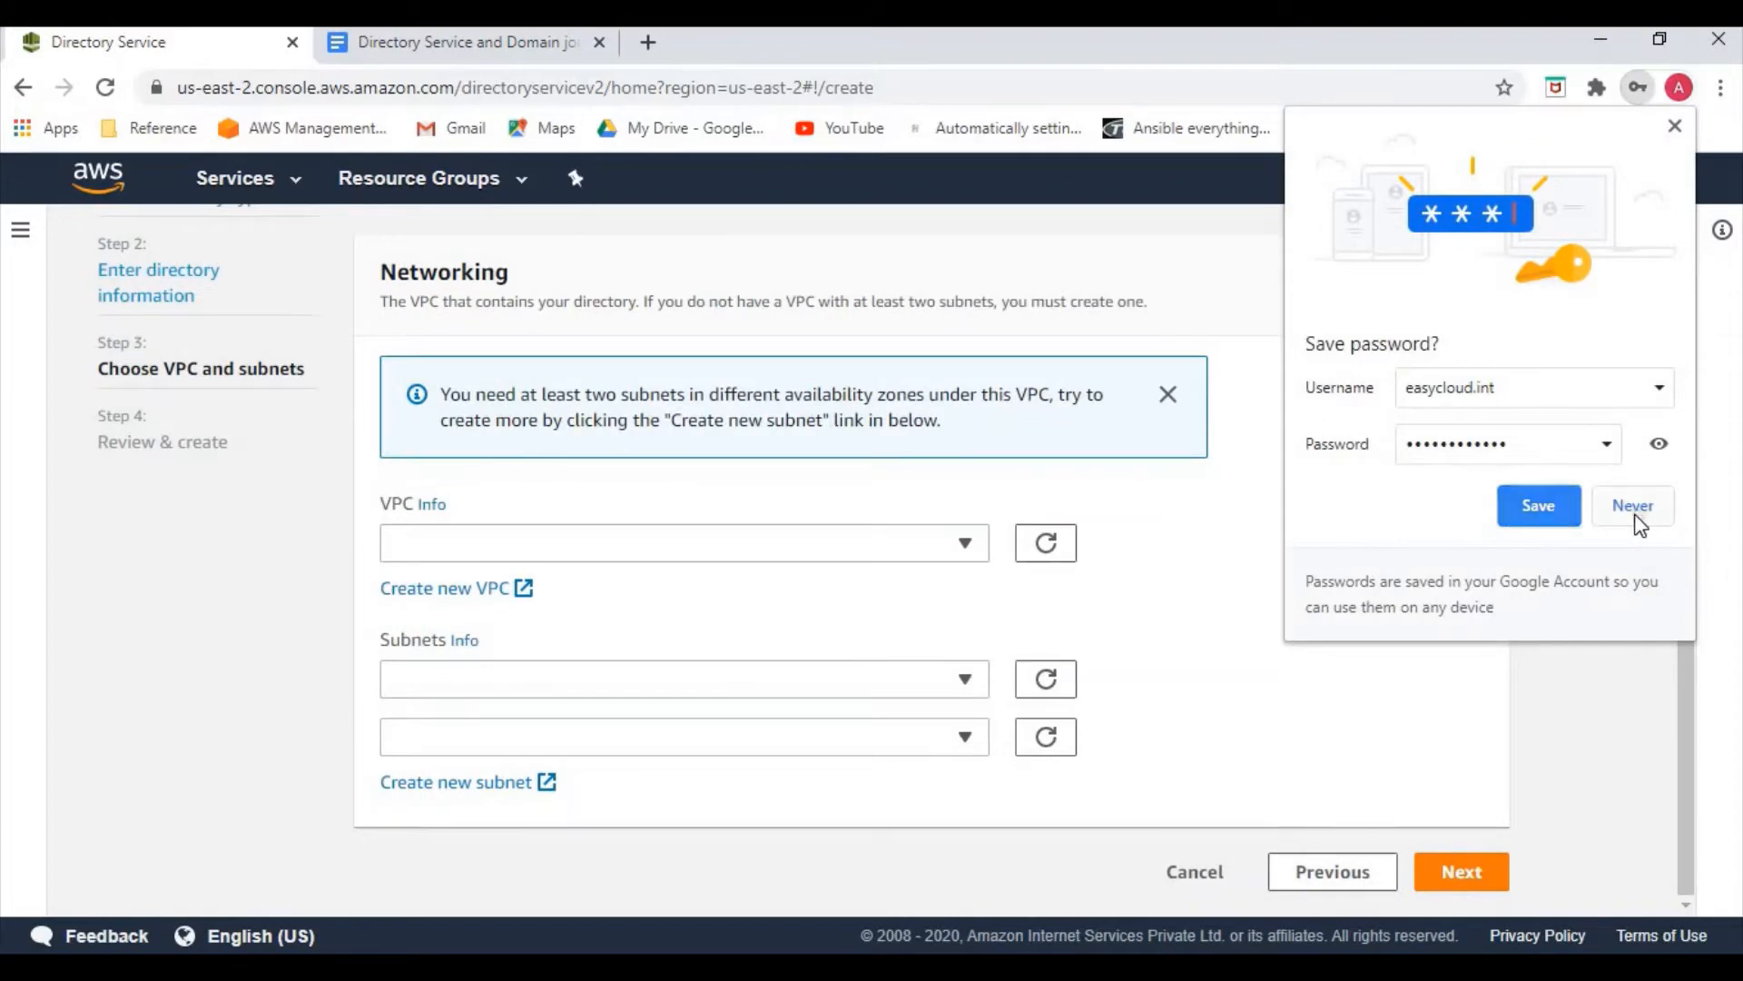
{"action": "left_click", "coordinate": [1640, 513]}
{"action": "left_click", "coordinate": [617, 547]}
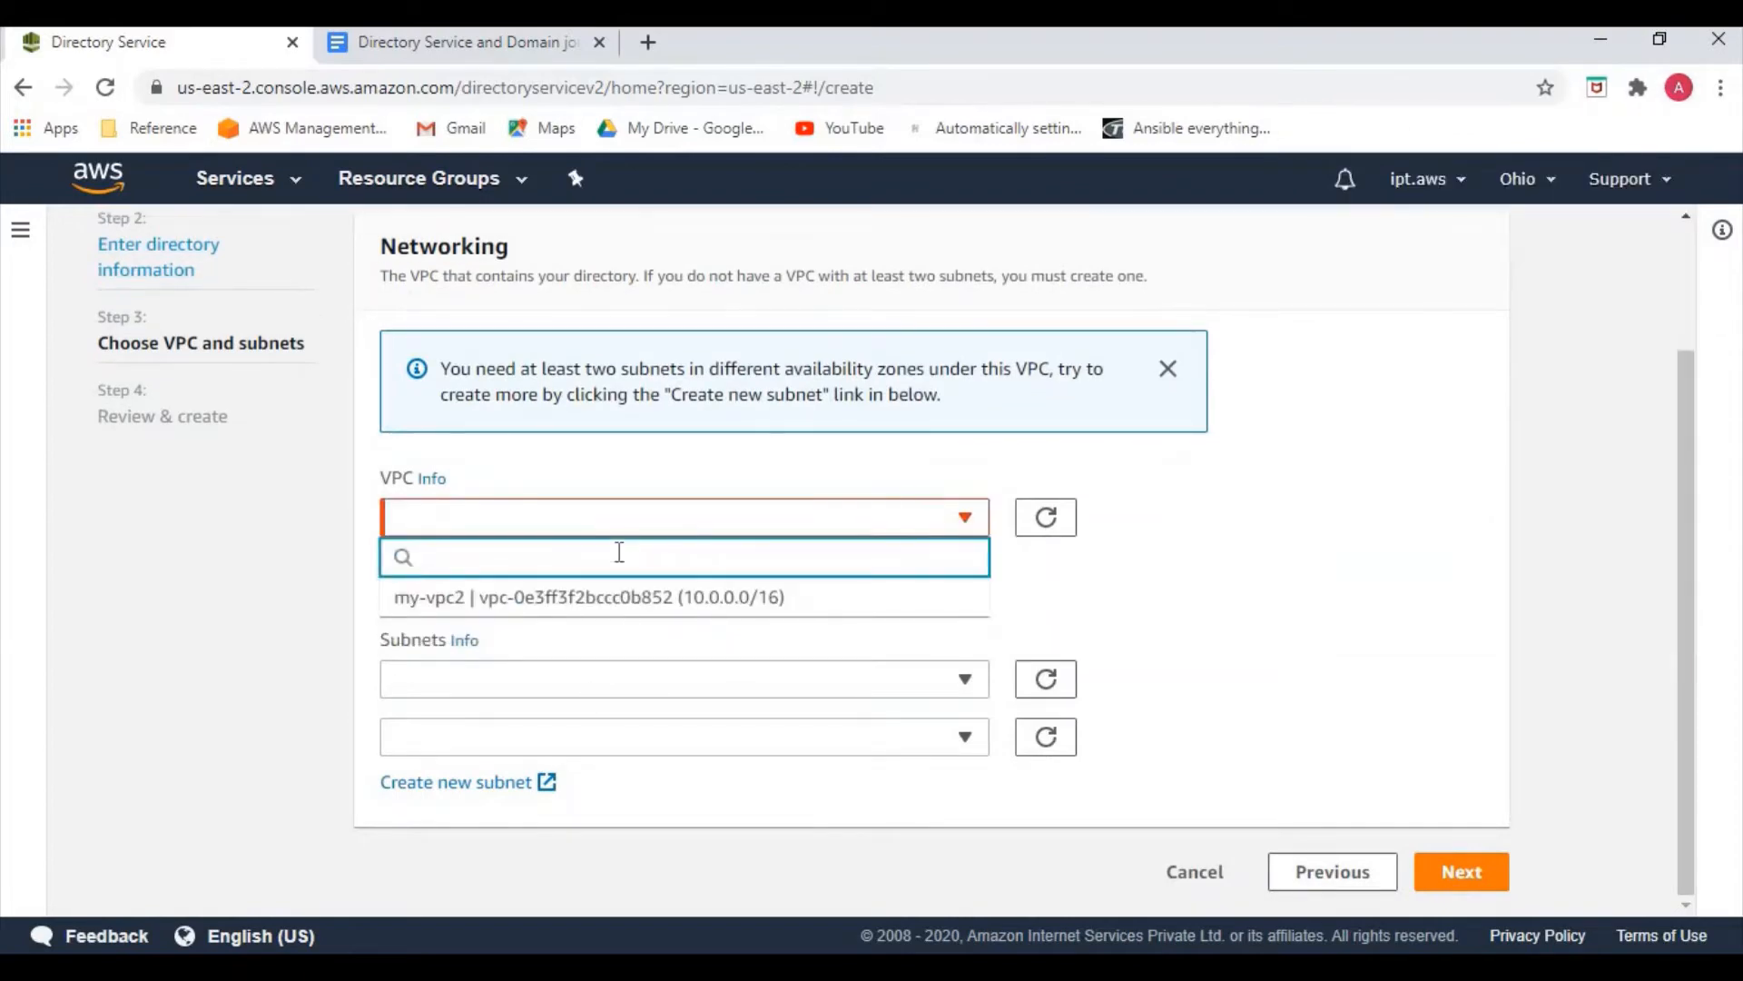
{"action": "left_click", "coordinate": [606, 603]}
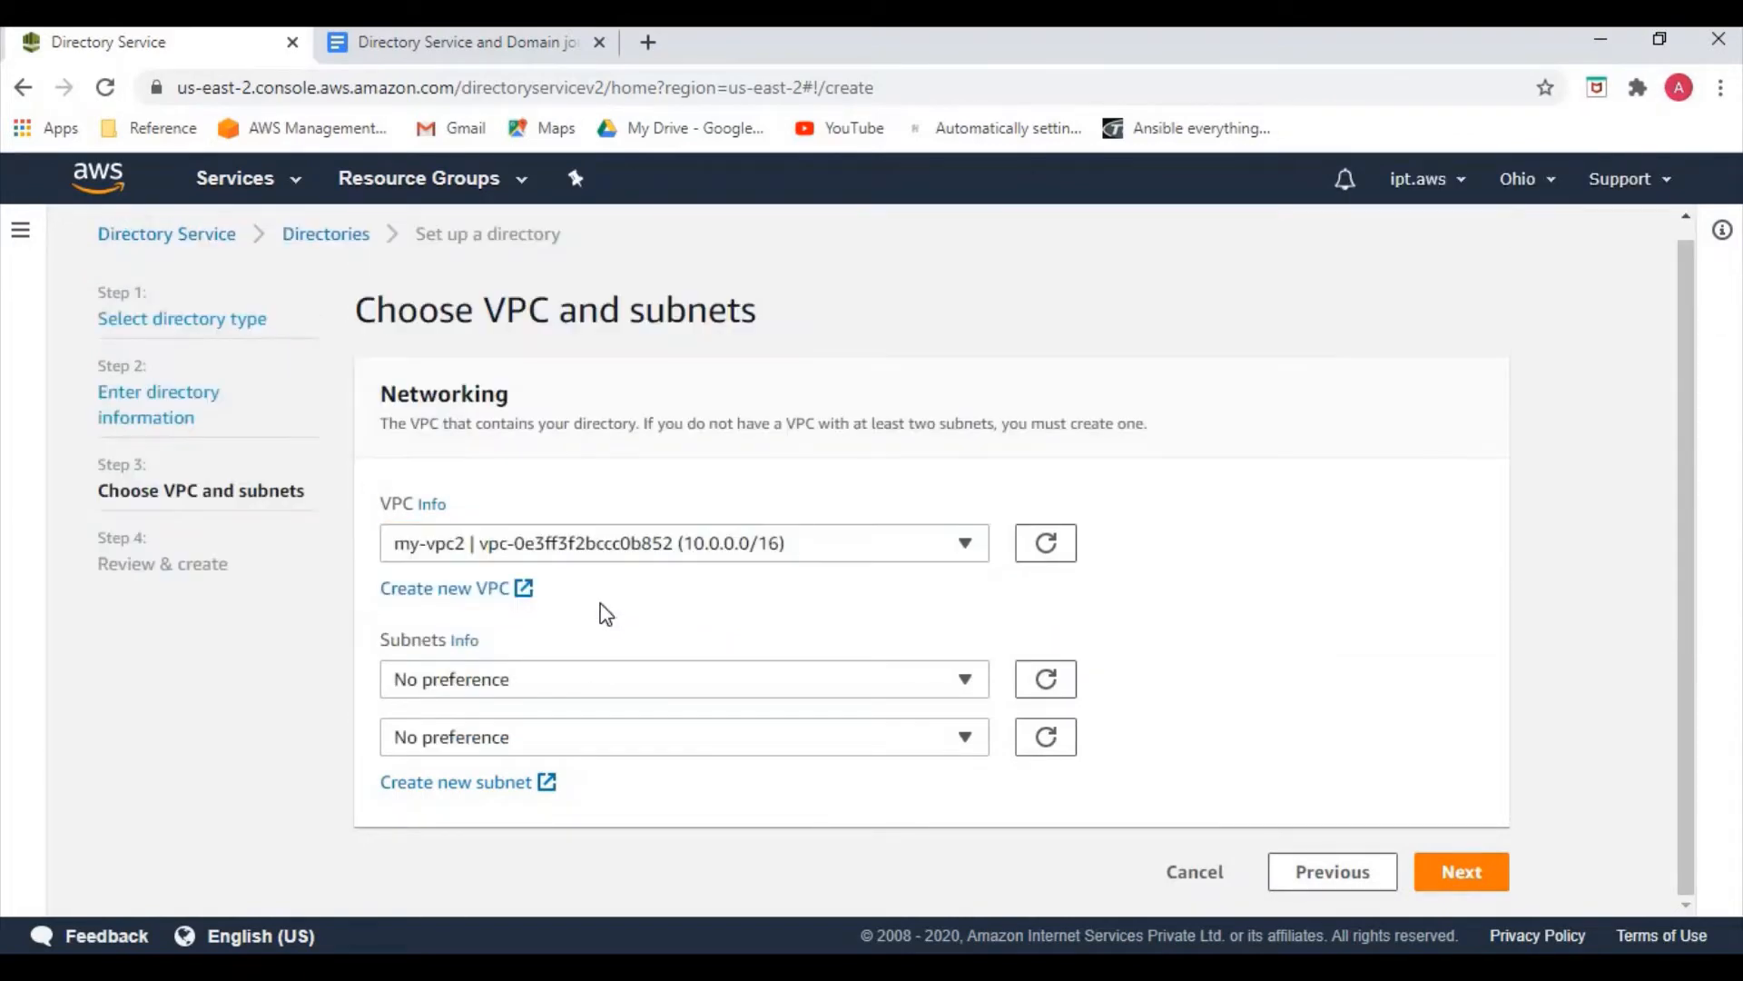
{"action": "left_click", "coordinate": [530, 692]}
{"action": "left_click", "coordinate": [503, 604]}
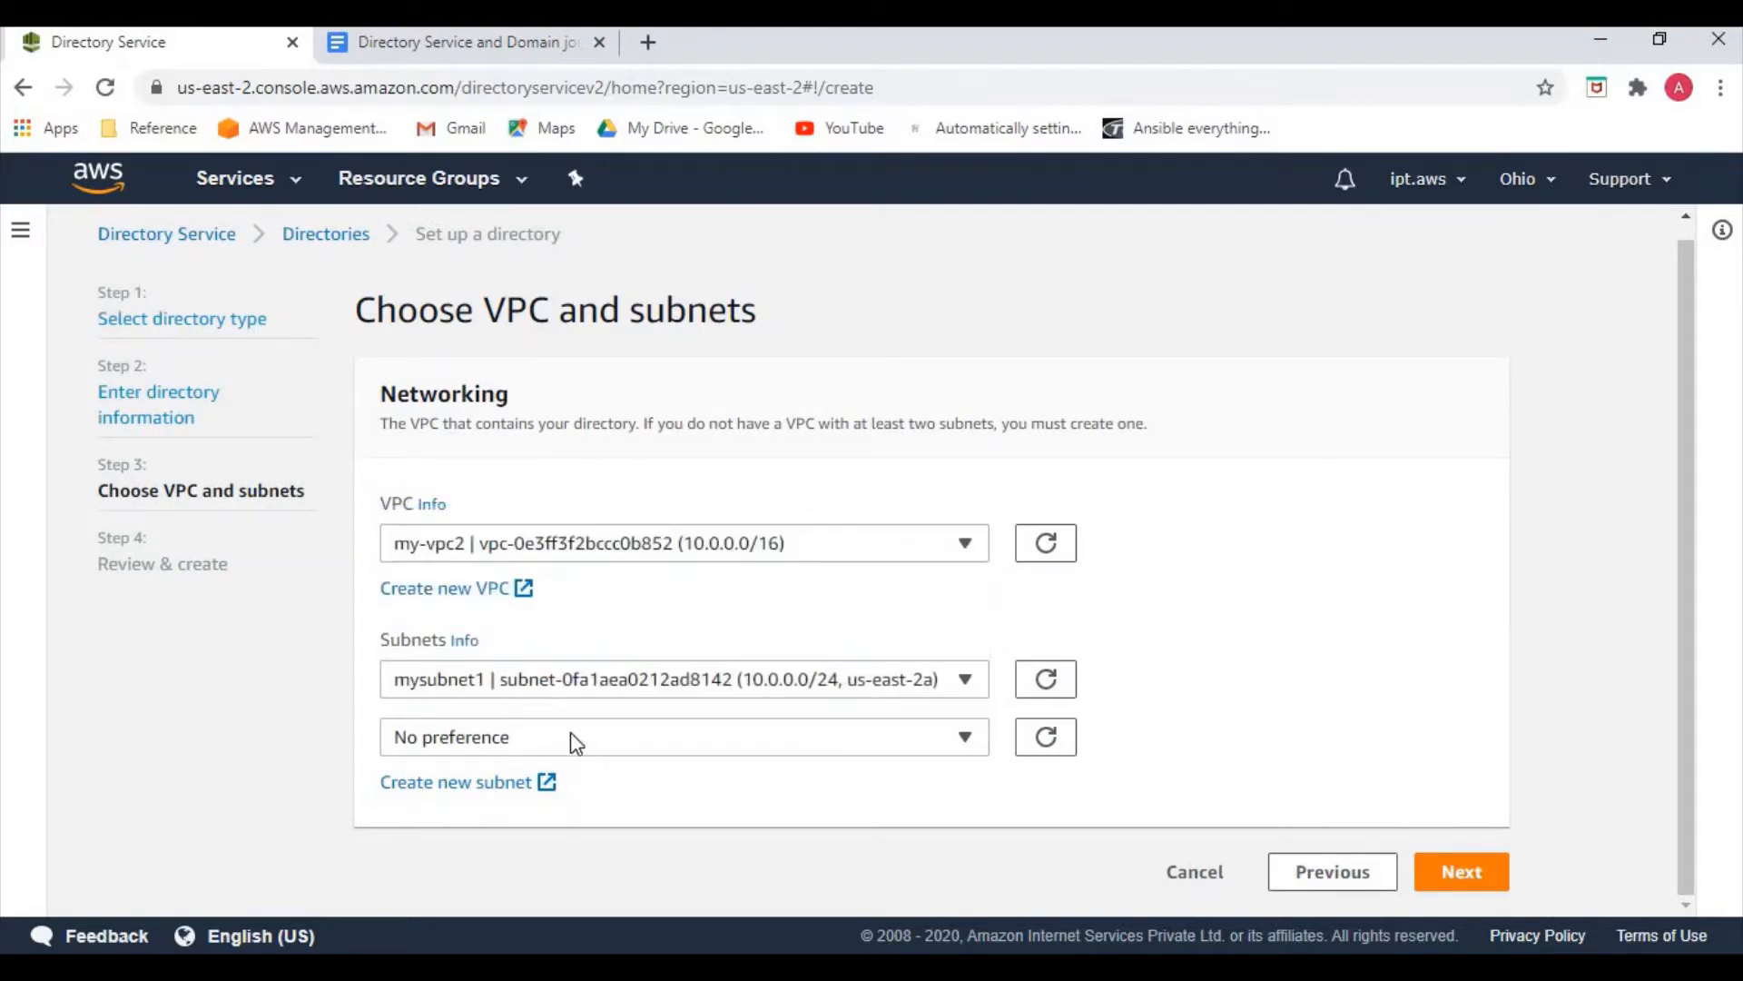
{"action": "left_click", "coordinate": [573, 737]}
{"action": "left_click", "coordinate": [549, 701]}
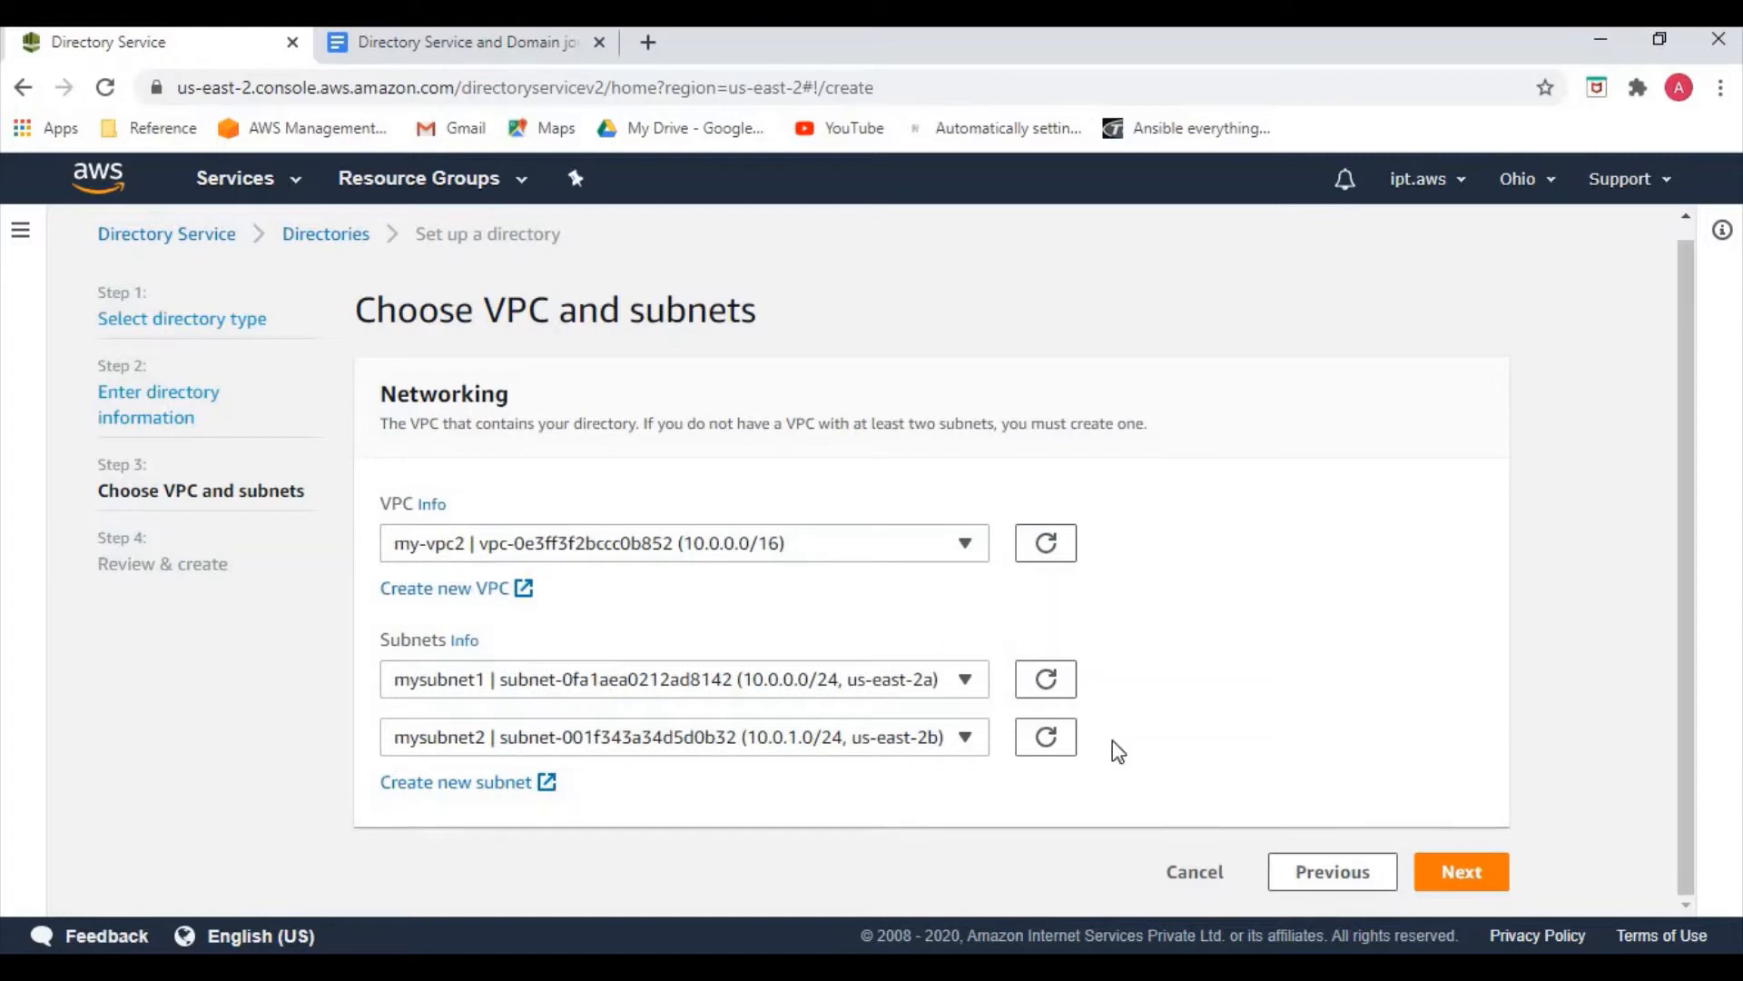
{"action": "left_click", "coordinate": [1419, 872]}
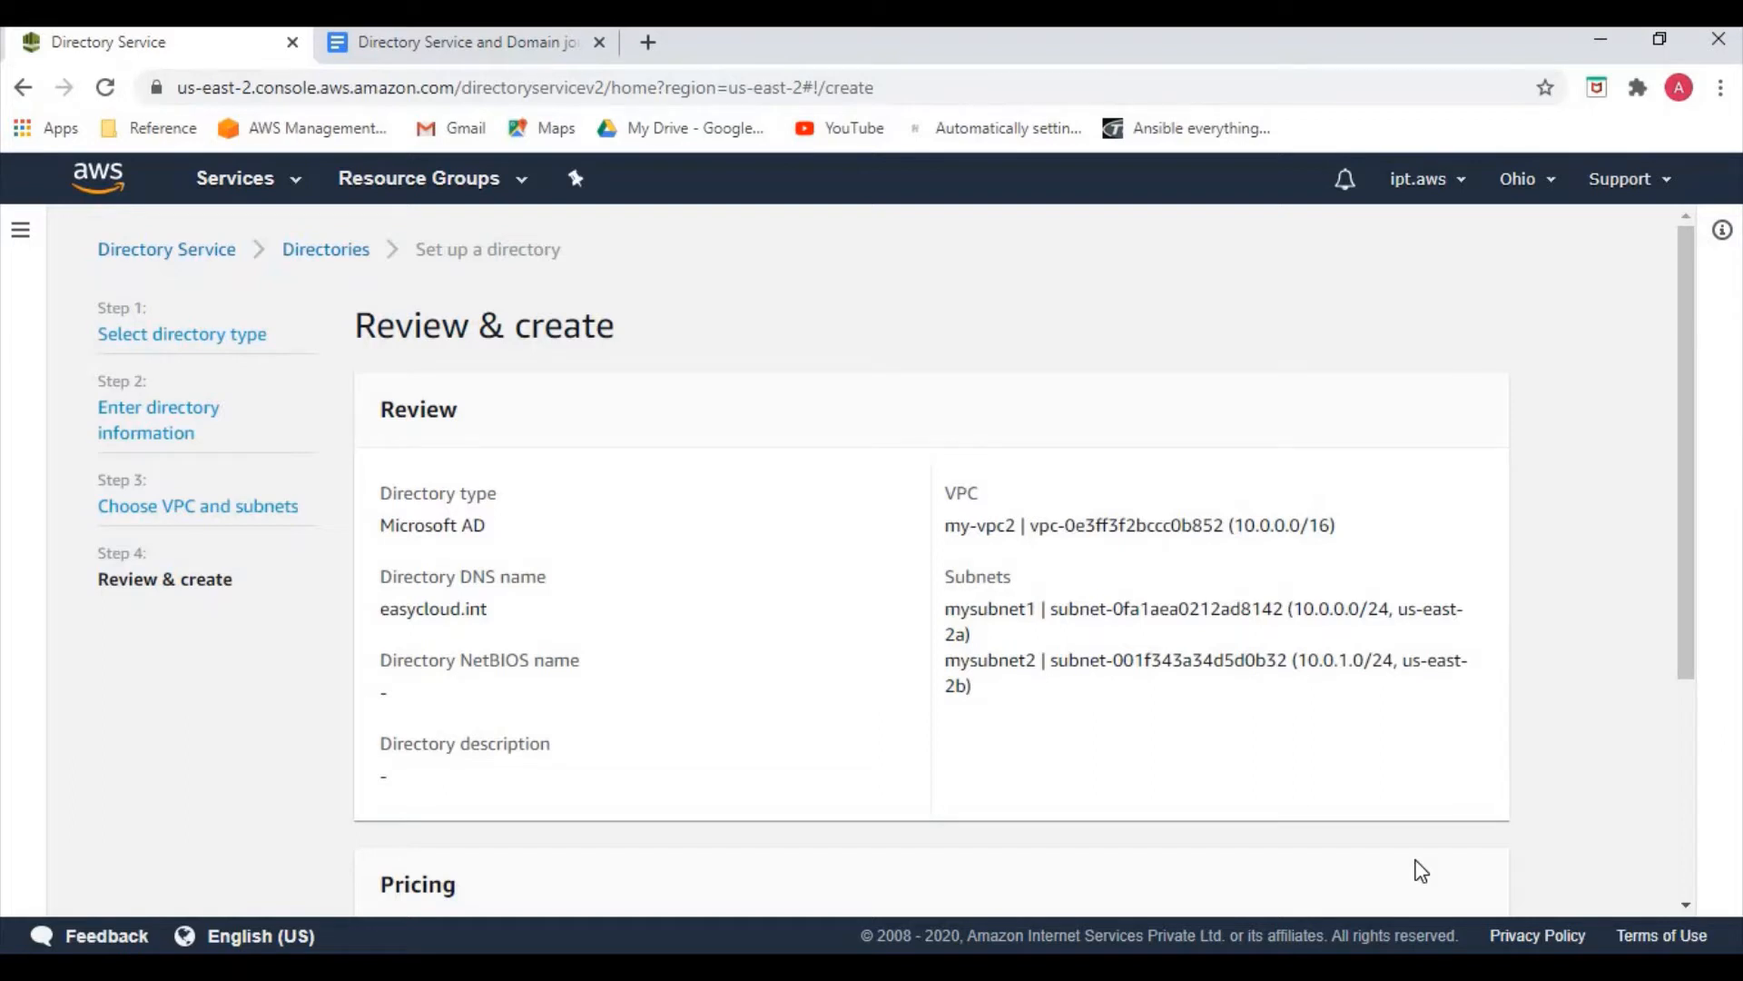
Confirm the review page and create the easycloud.int Standard Microsoft AD directory
{"action": "scroll", "coordinate": [884, 836], "scroll_direction": "down", "scroll_amount": 4}
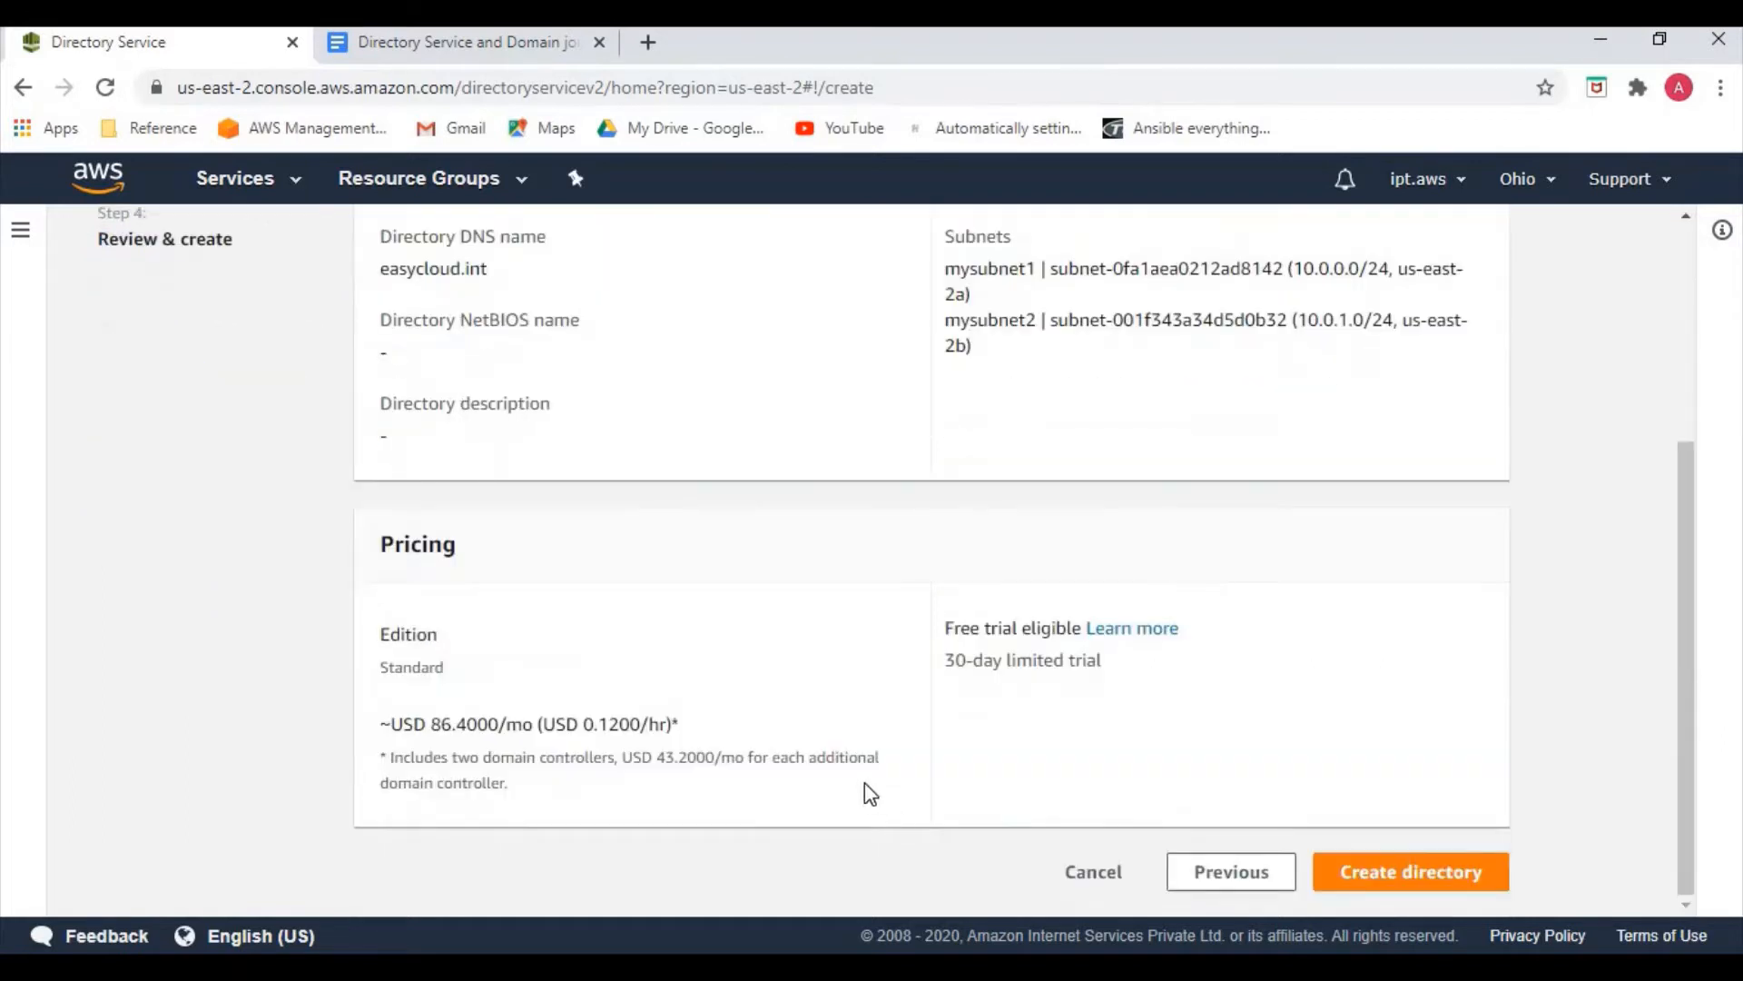
{"action": "left_click", "coordinate": [1380, 877]}
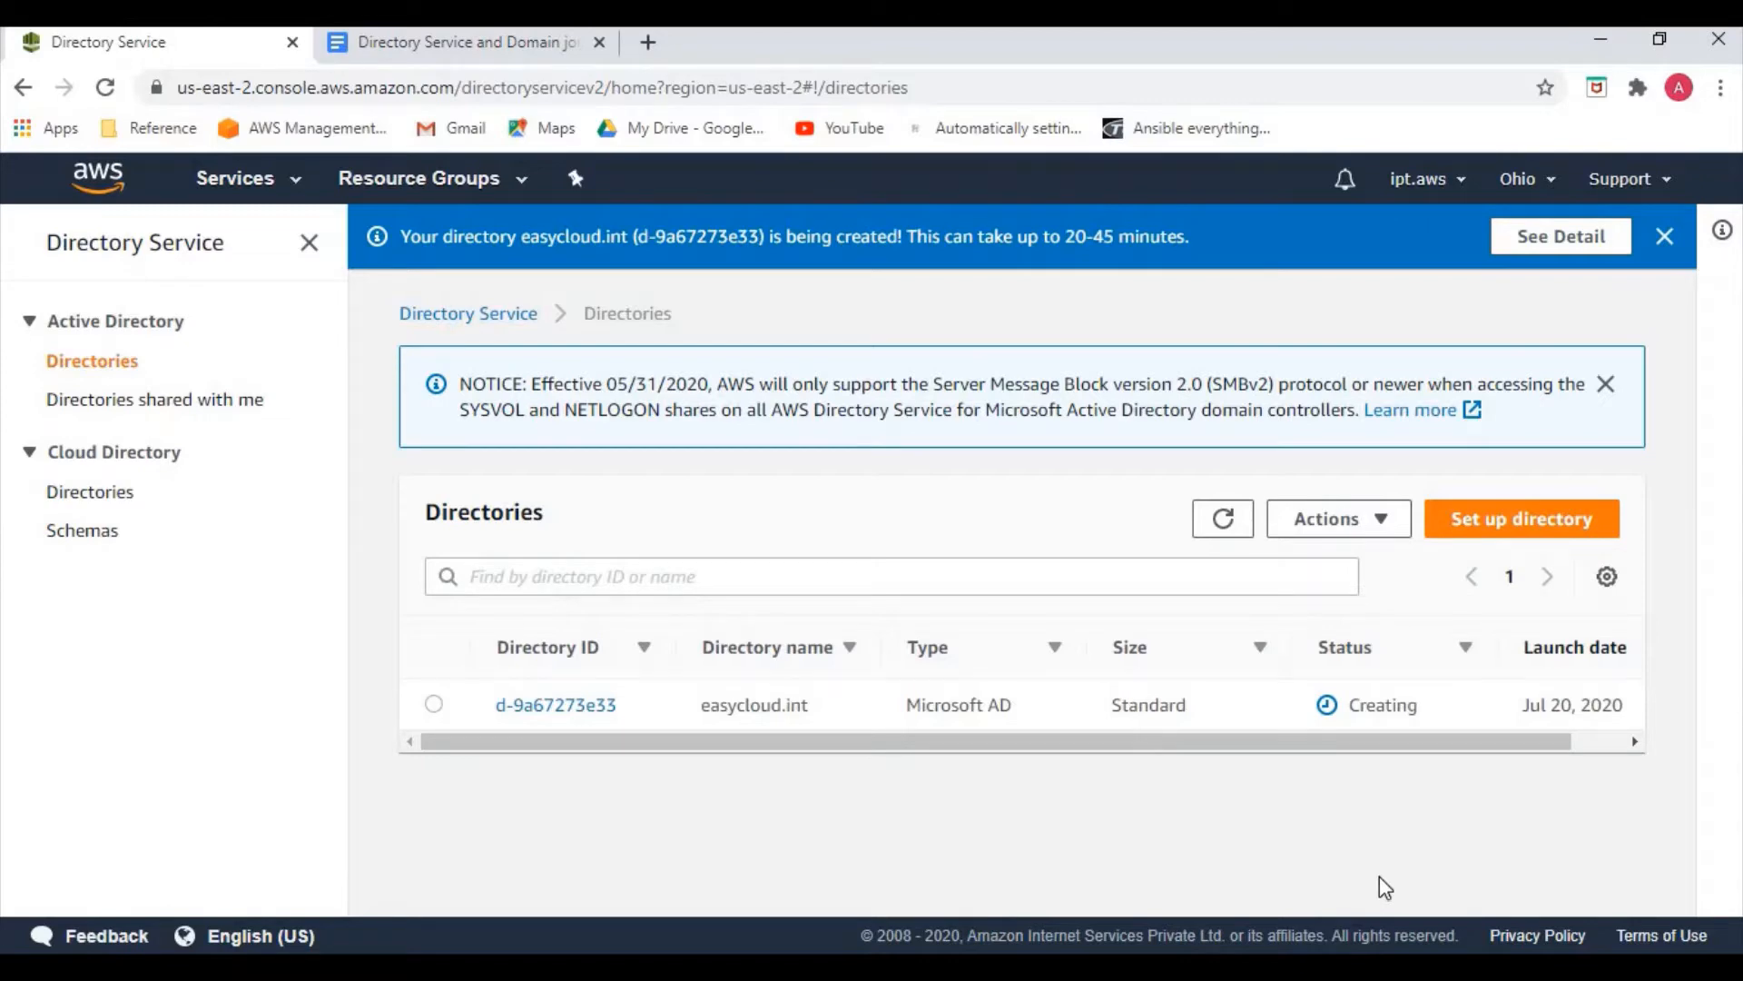
Open the details of directory d-9a67273e33 (easycloud.int) and check its Creating status
{"action": "left_click", "coordinate": [434, 704]}
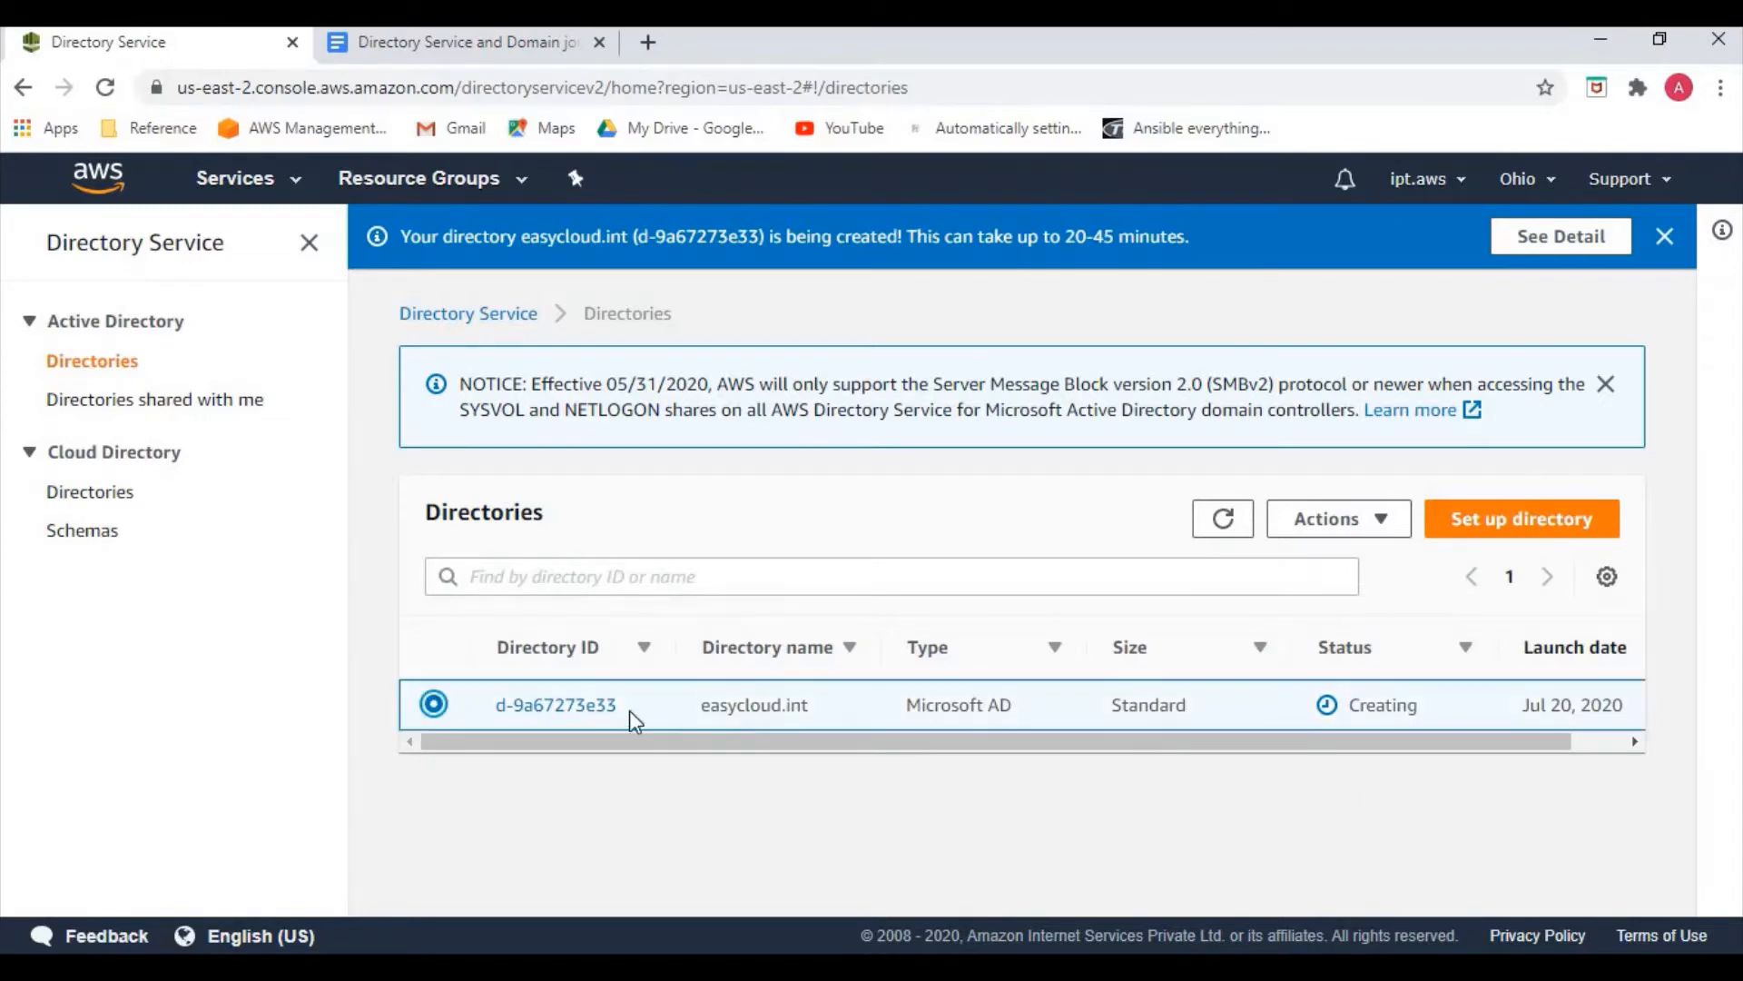
{"action": "left_click", "coordinate": [591, 706]}
{"action": "scroll", "coordinate": [817, 708], "scroll_direction": "down", "scroll_amount": 2}
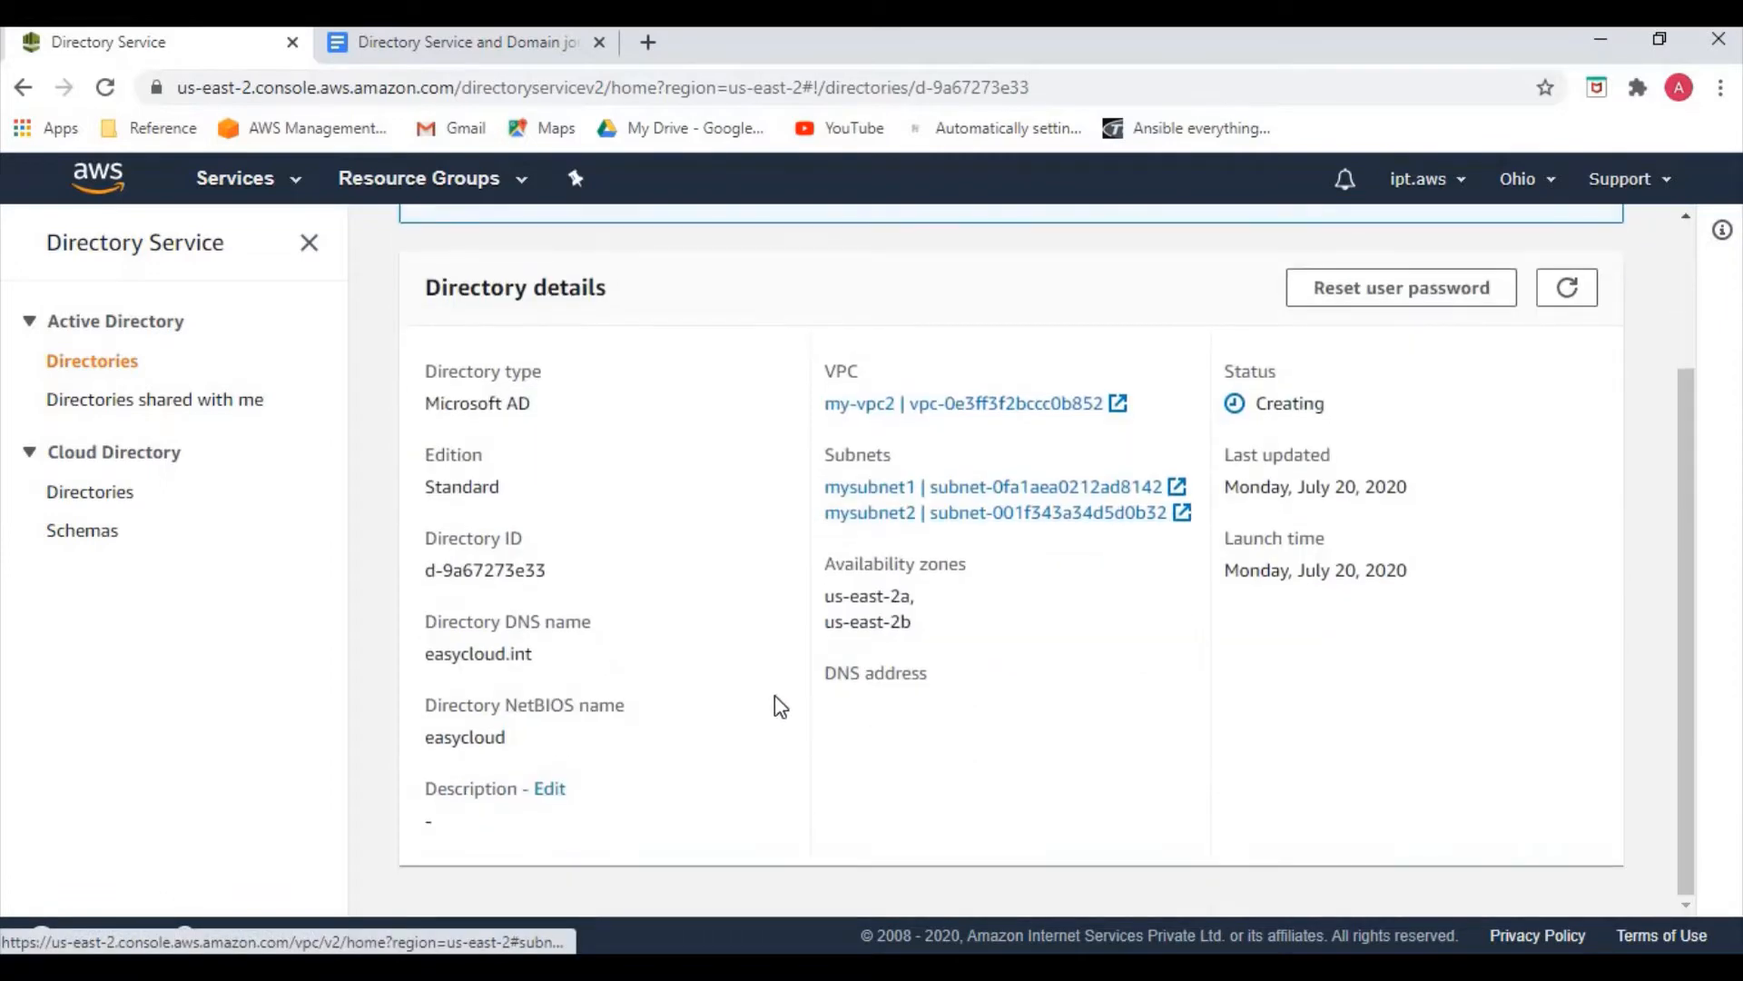
{"action": "scroll", "coordinate": [775, 705], "scroll_direction": "up", "scroll_amount": 2}
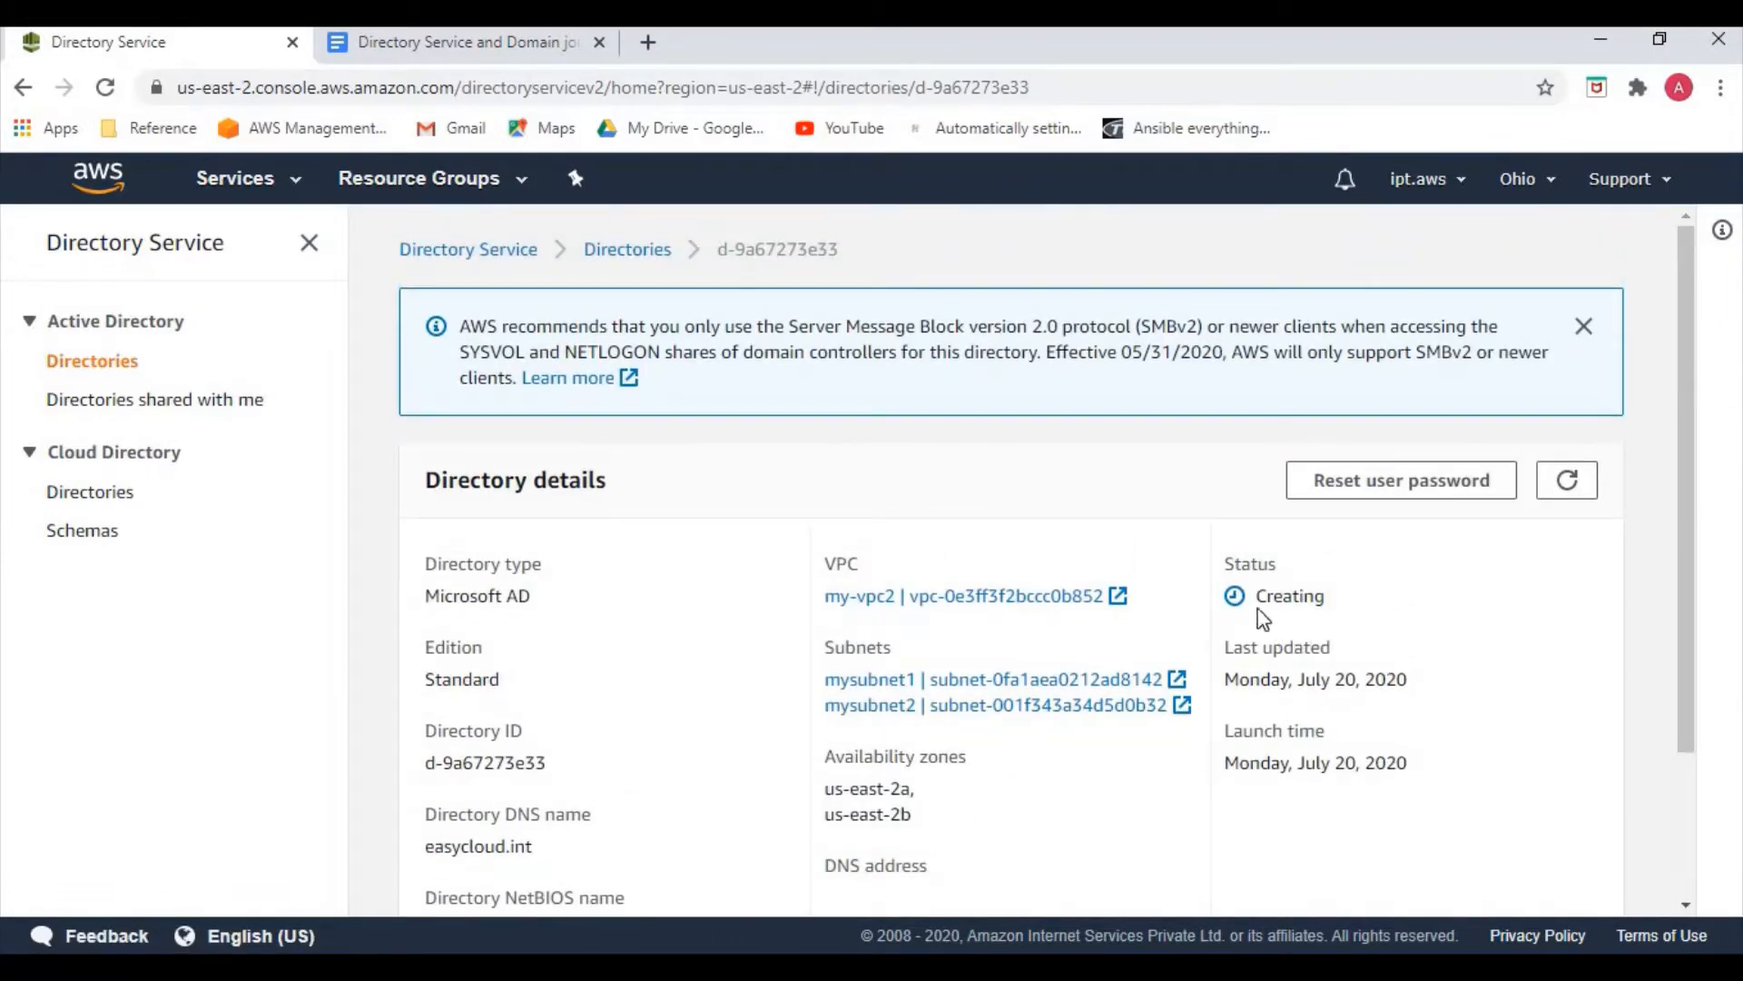
{"action": "left_click_drag", "start_coordinate": [1256, 599], "coordinate": [1343, 610]}
{"action": "left_click", "coordinate": [1292, 623]}
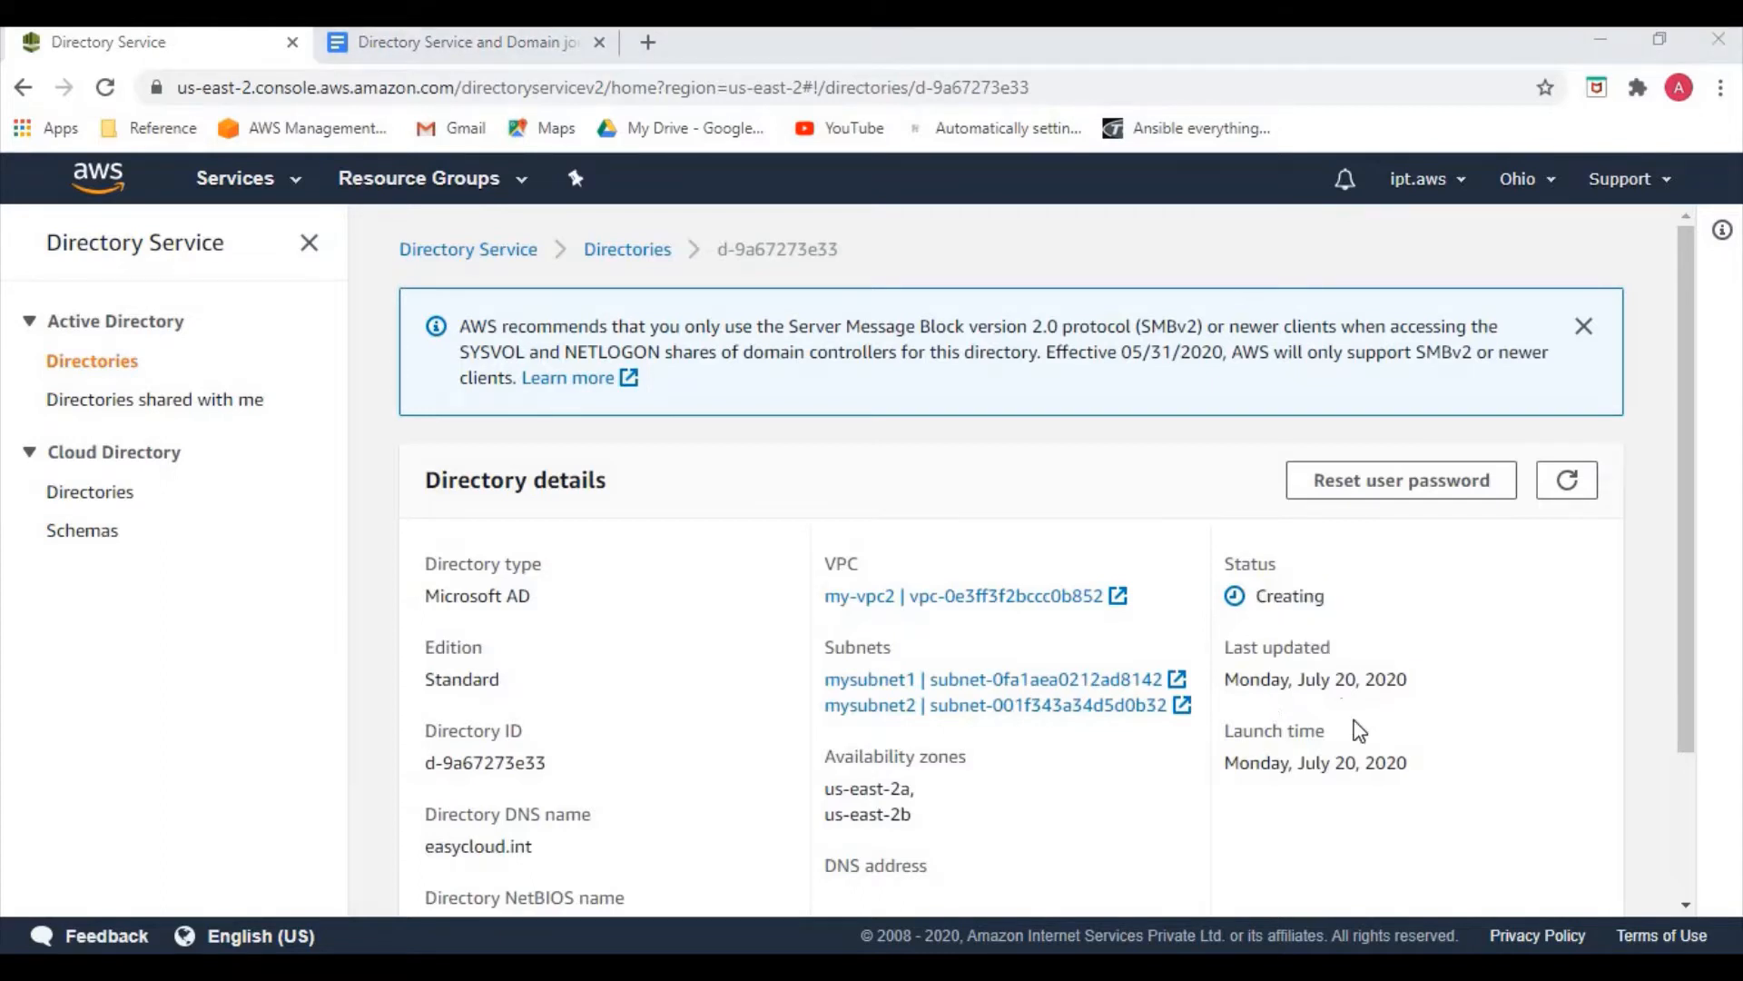
{"action": "left_click", "coordinate": [284, 201]}
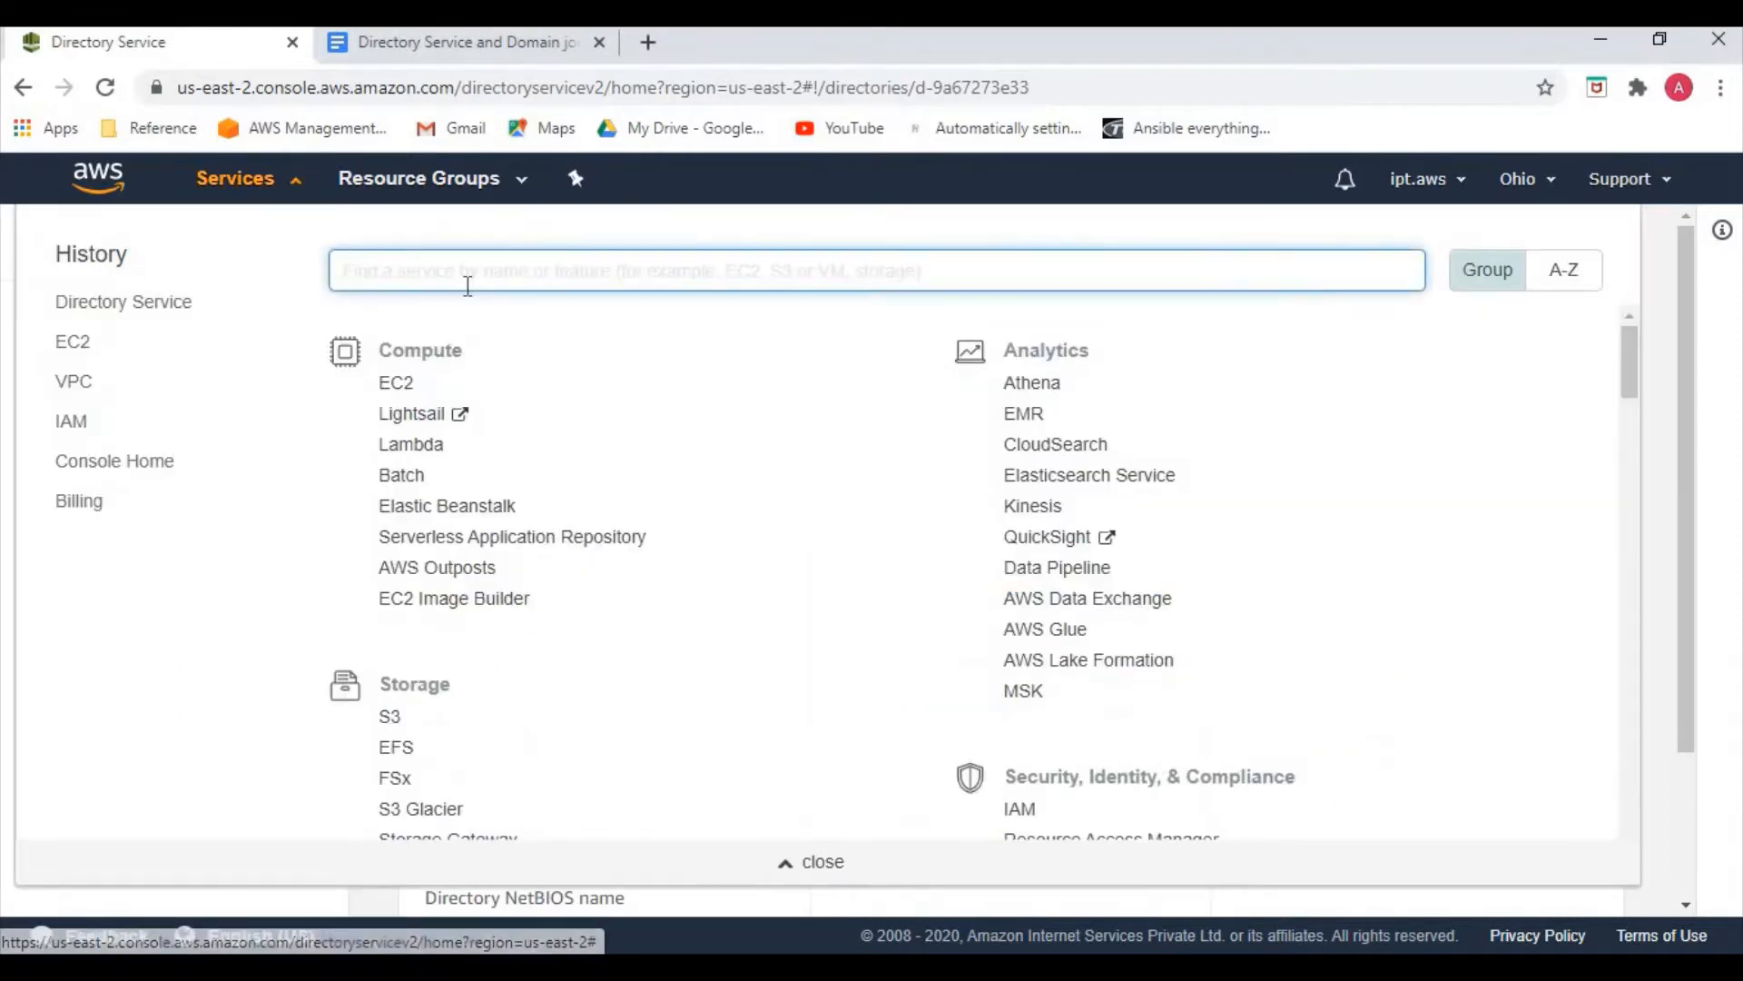
Go to the VPC console and browse Your VPCs, Subnets, and DHCP Options Sets
{"action": "type", "text": "vpc"}
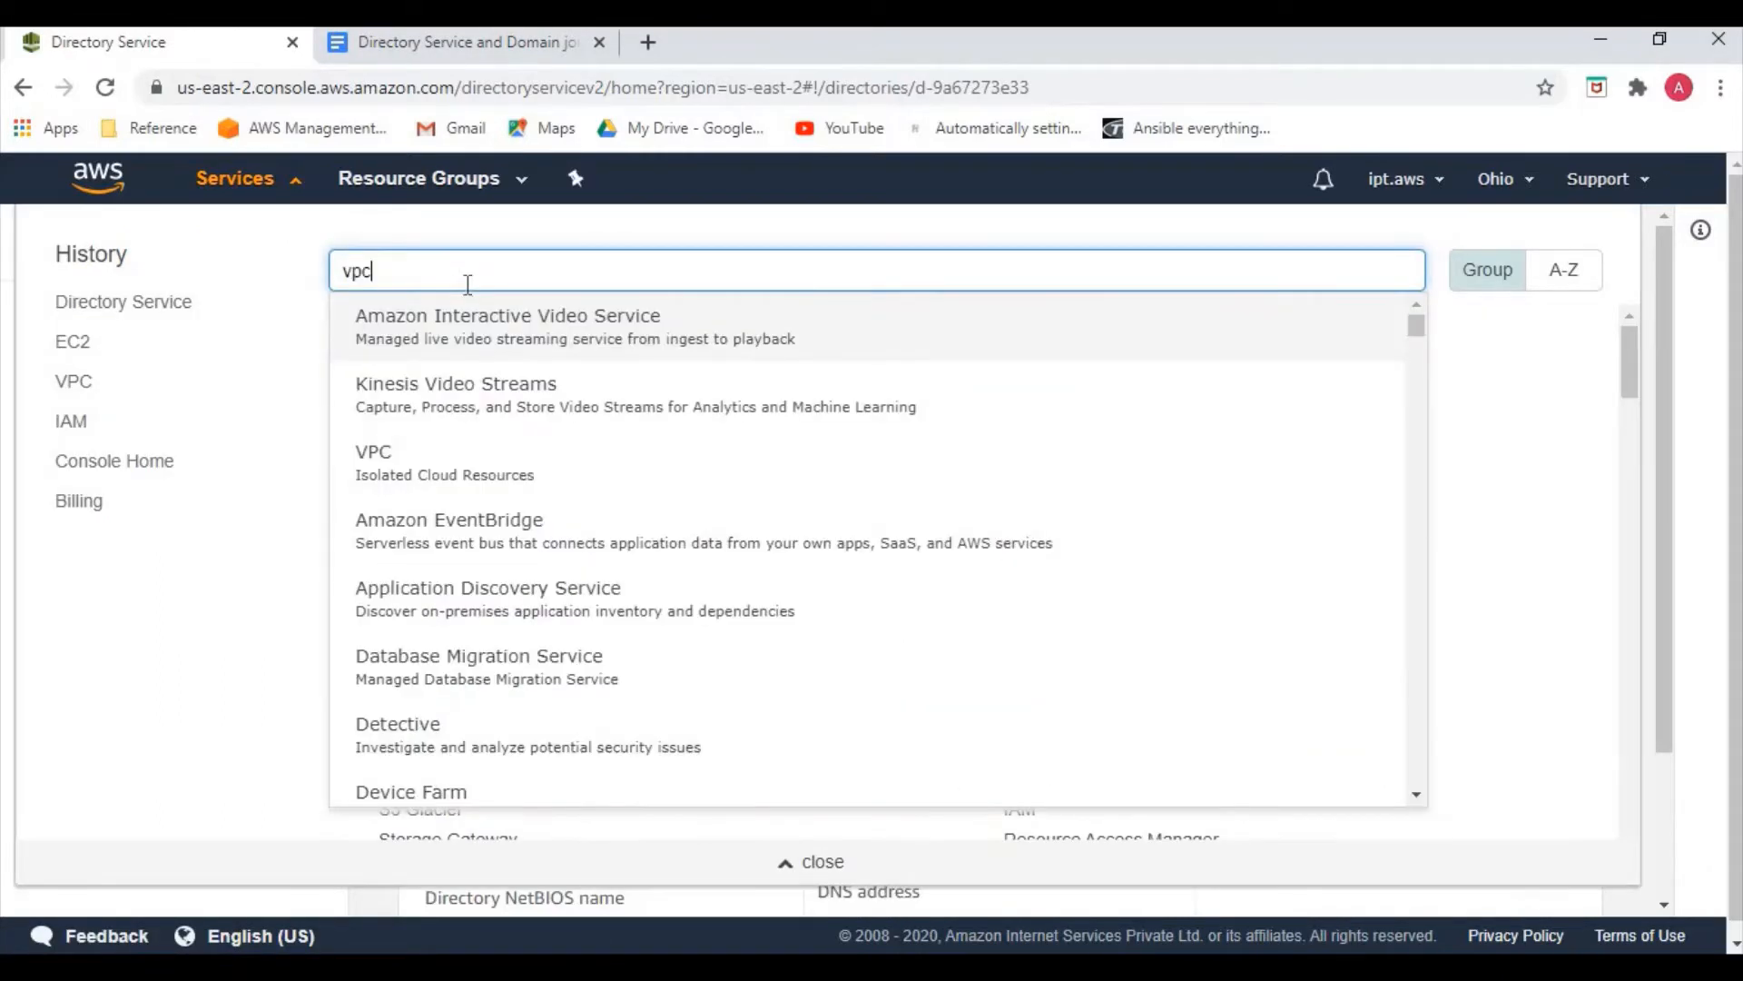
{"action": "left_click", "coordinate": [432, 350]}
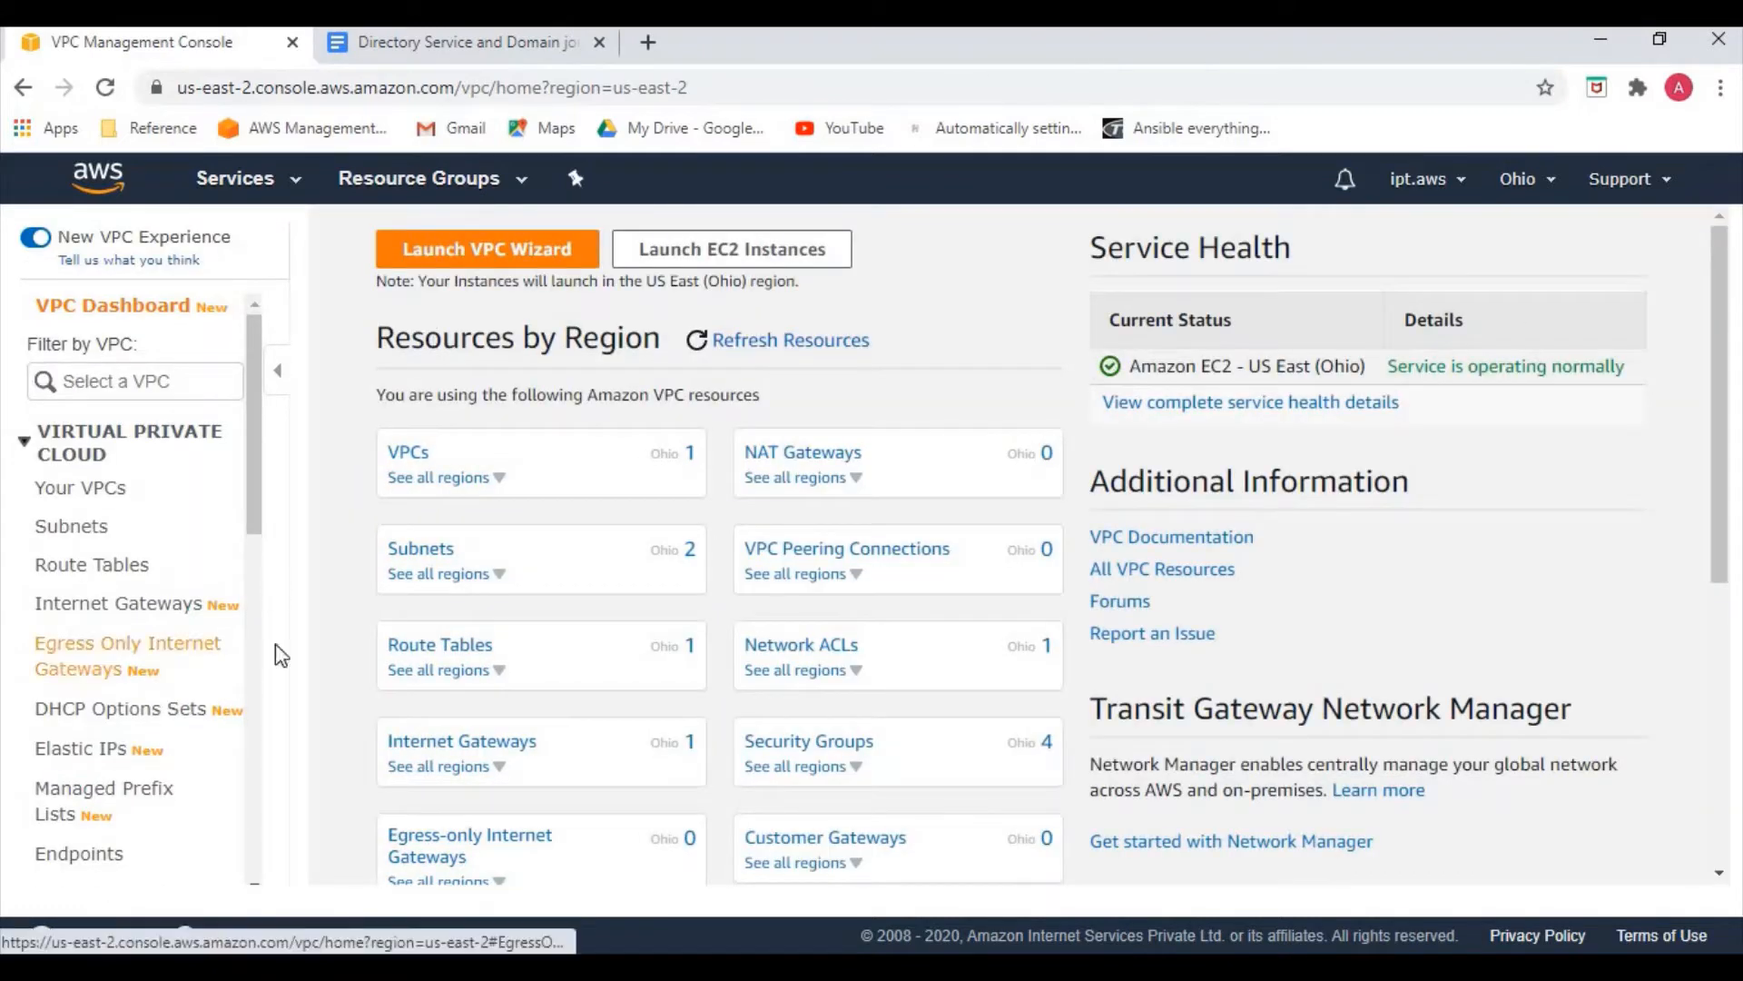
{"action": "left_click", "coordinate": [78, 498]}
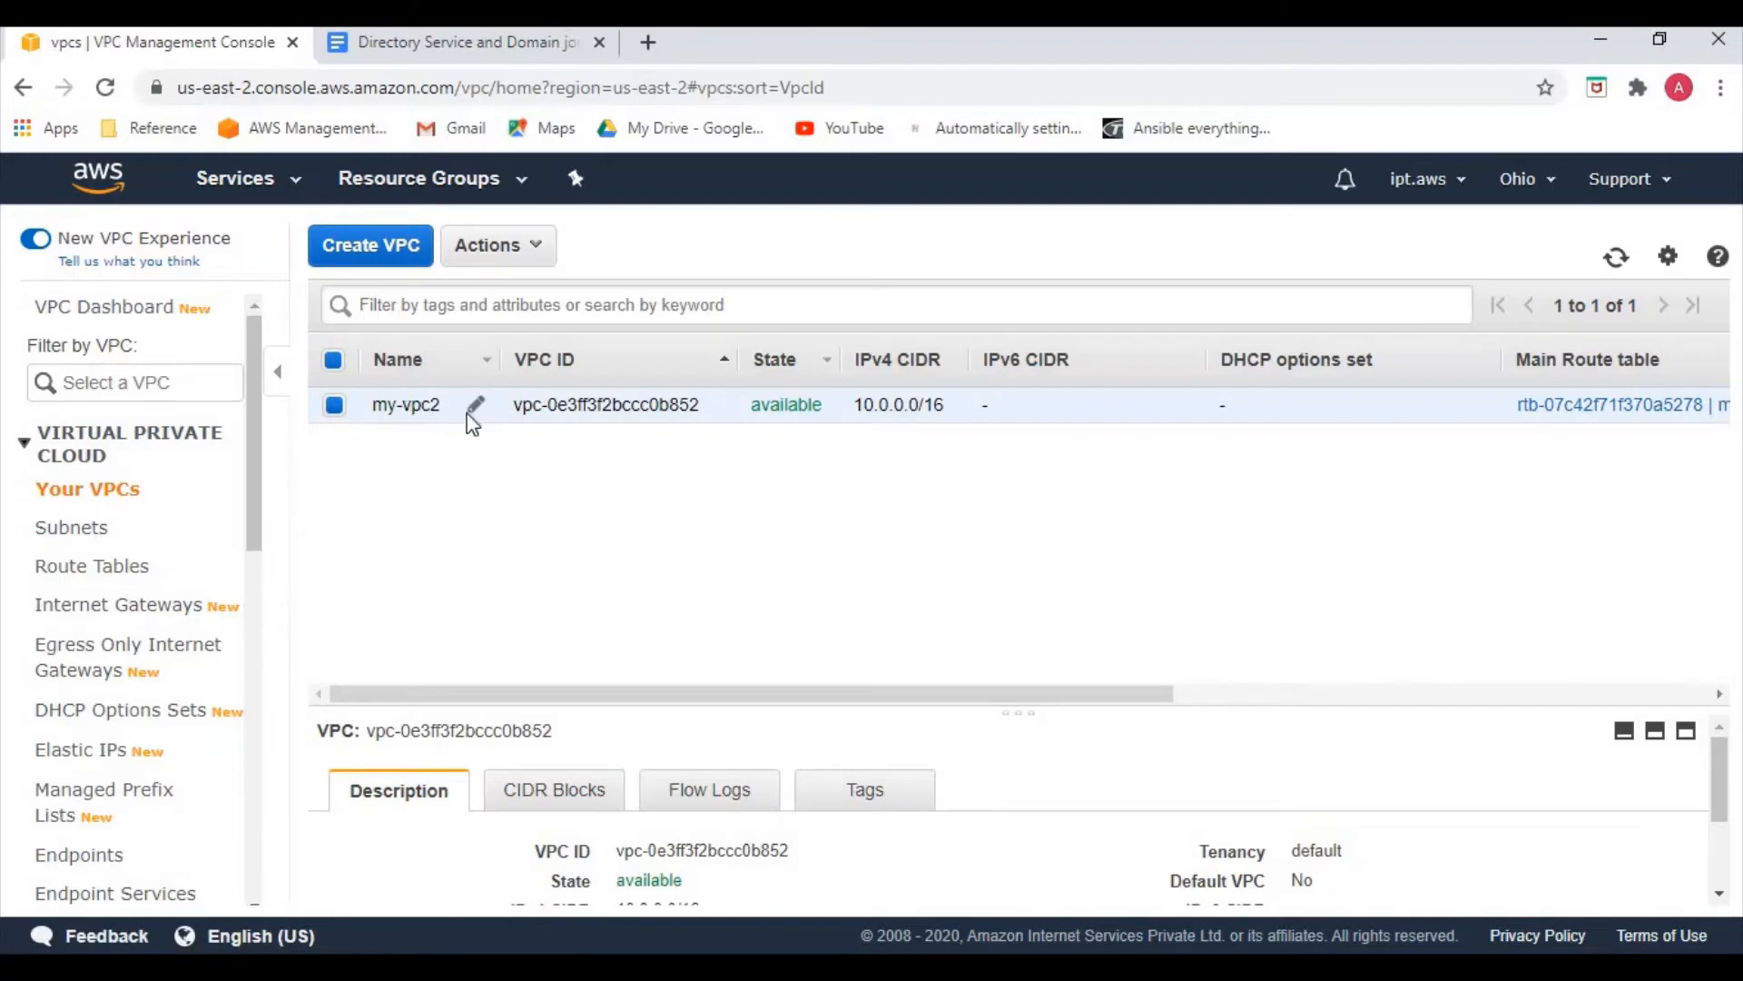
{"action": "left_click", "coordinate": [76, 530]}
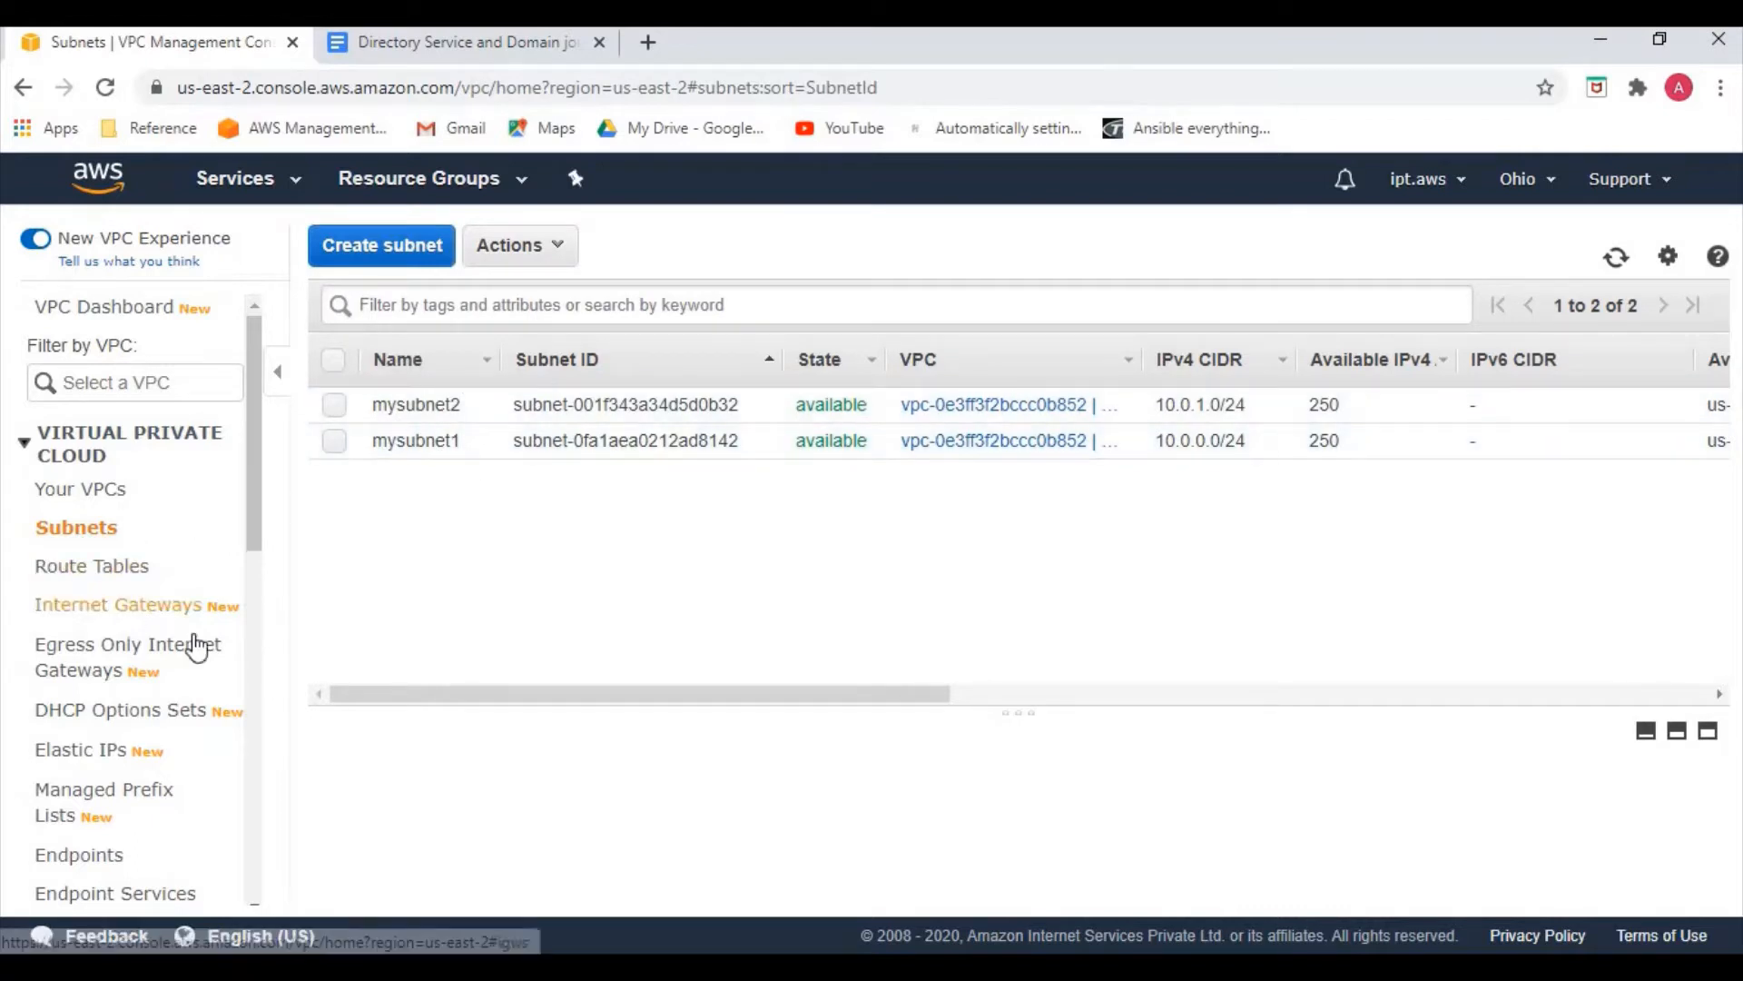
{"action": "left_click", "coordinate": [144, 724]}
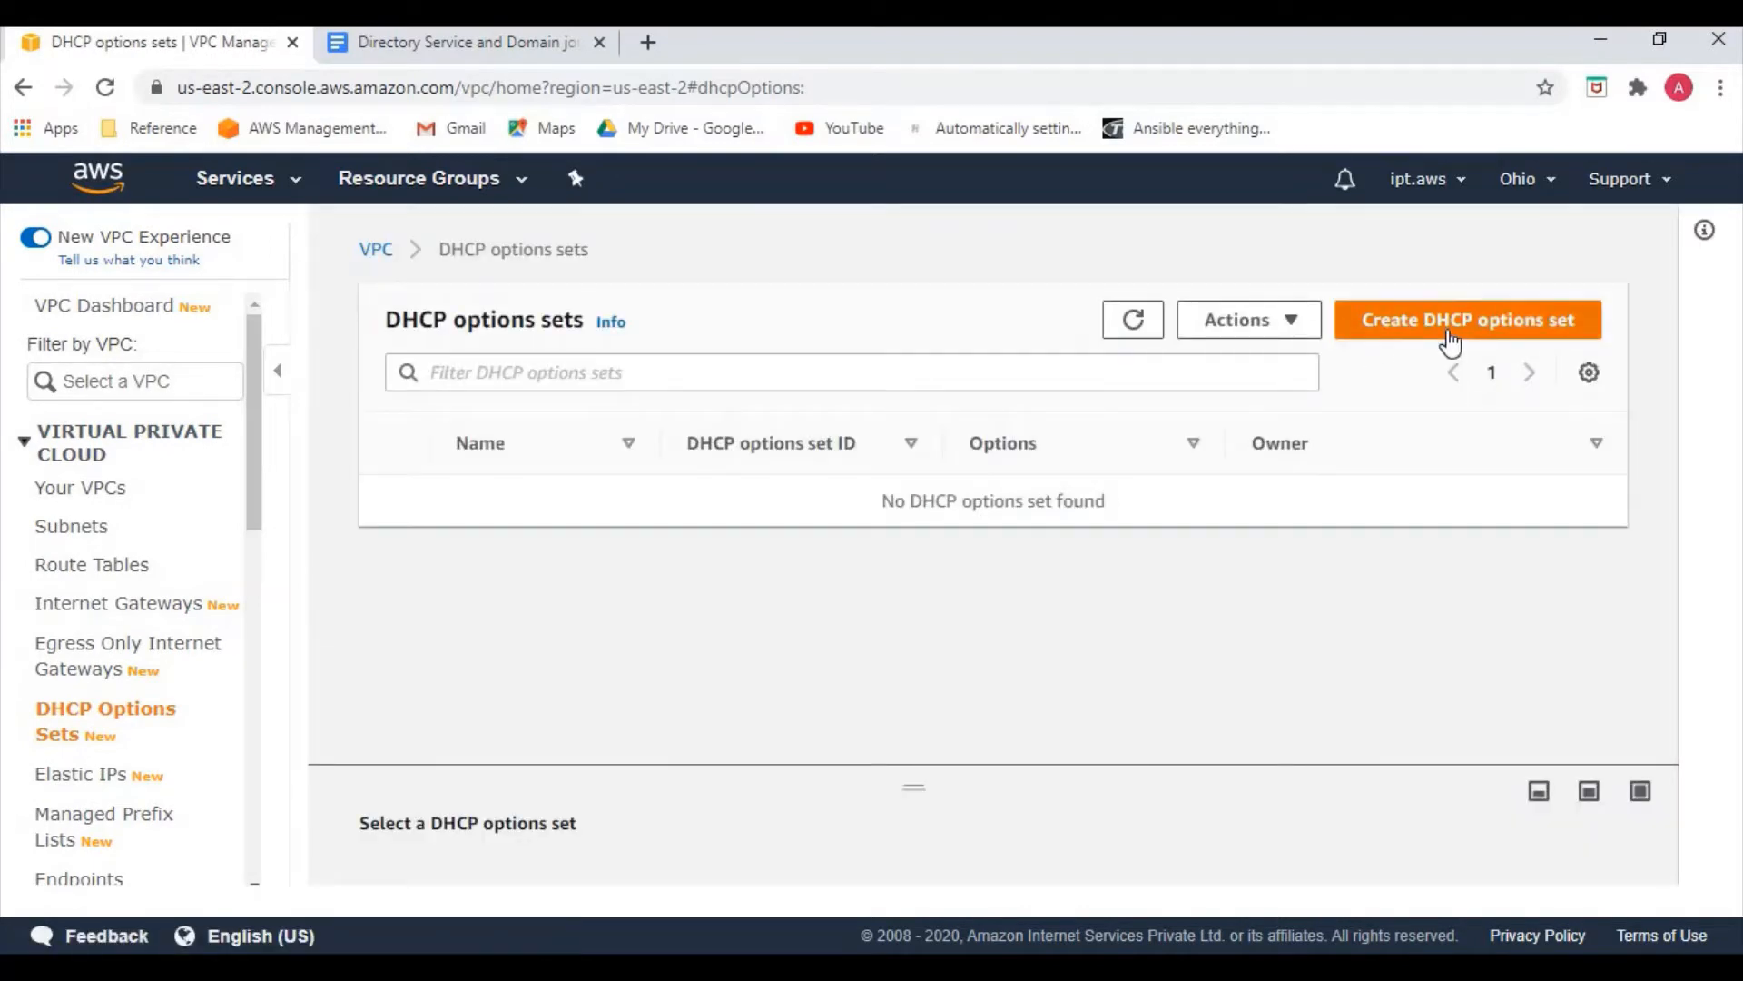
Start a new DHCP options set named easycloud with domain name easycloud.int
{"action": "left_click", "coordinate": [1450, 343]}
{"action": "left_click", "coordinate": [370, 570]}
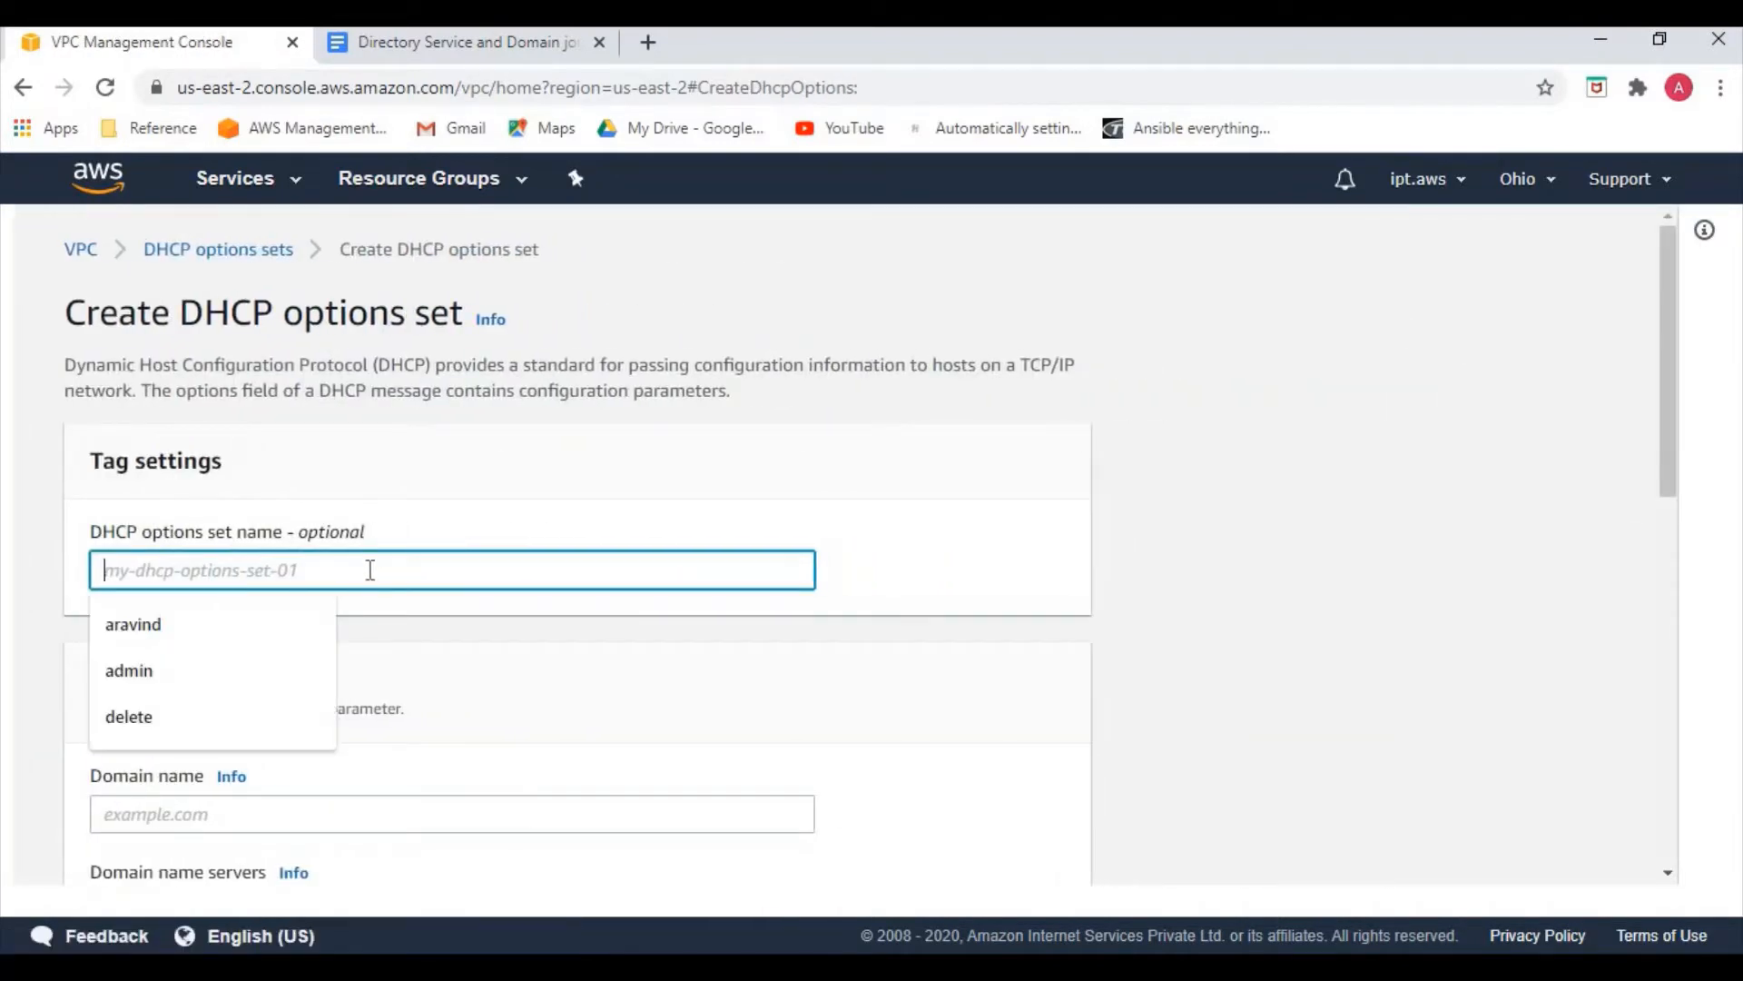
{"action": "type", "text": "easycloud"}
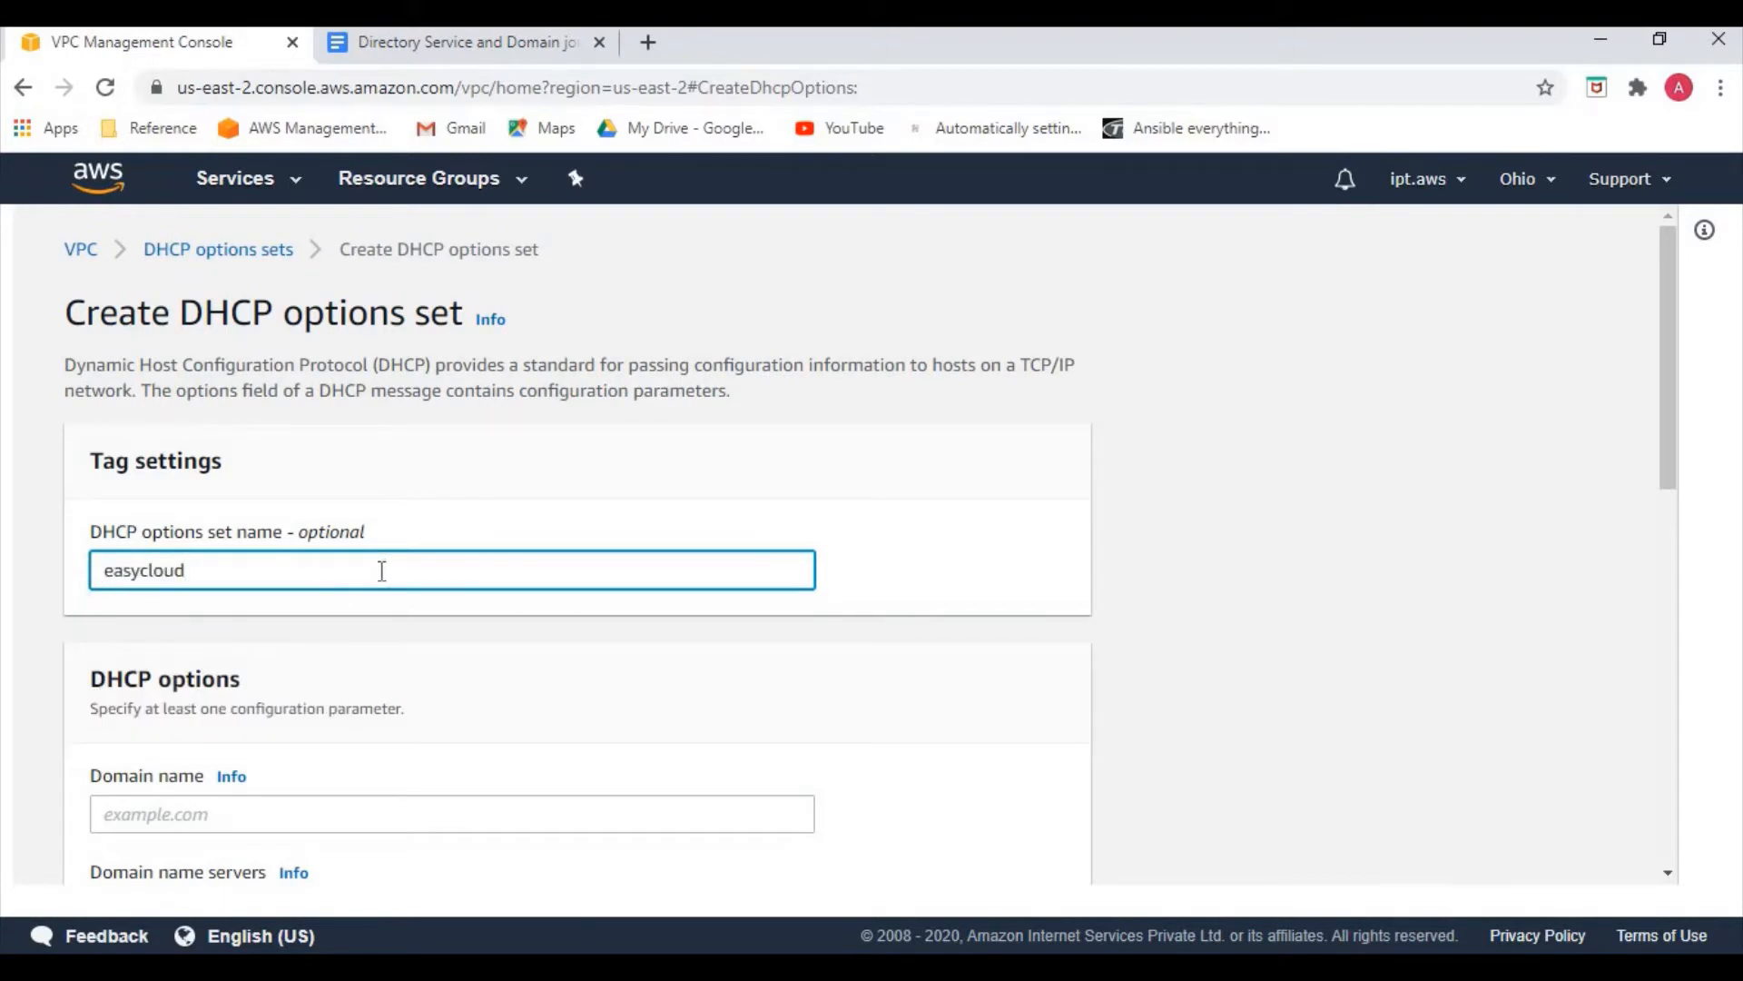
{"action": "scroll", "coordinate": [354, 575], "scroll_direction": "down", "scroll_amount": 3}
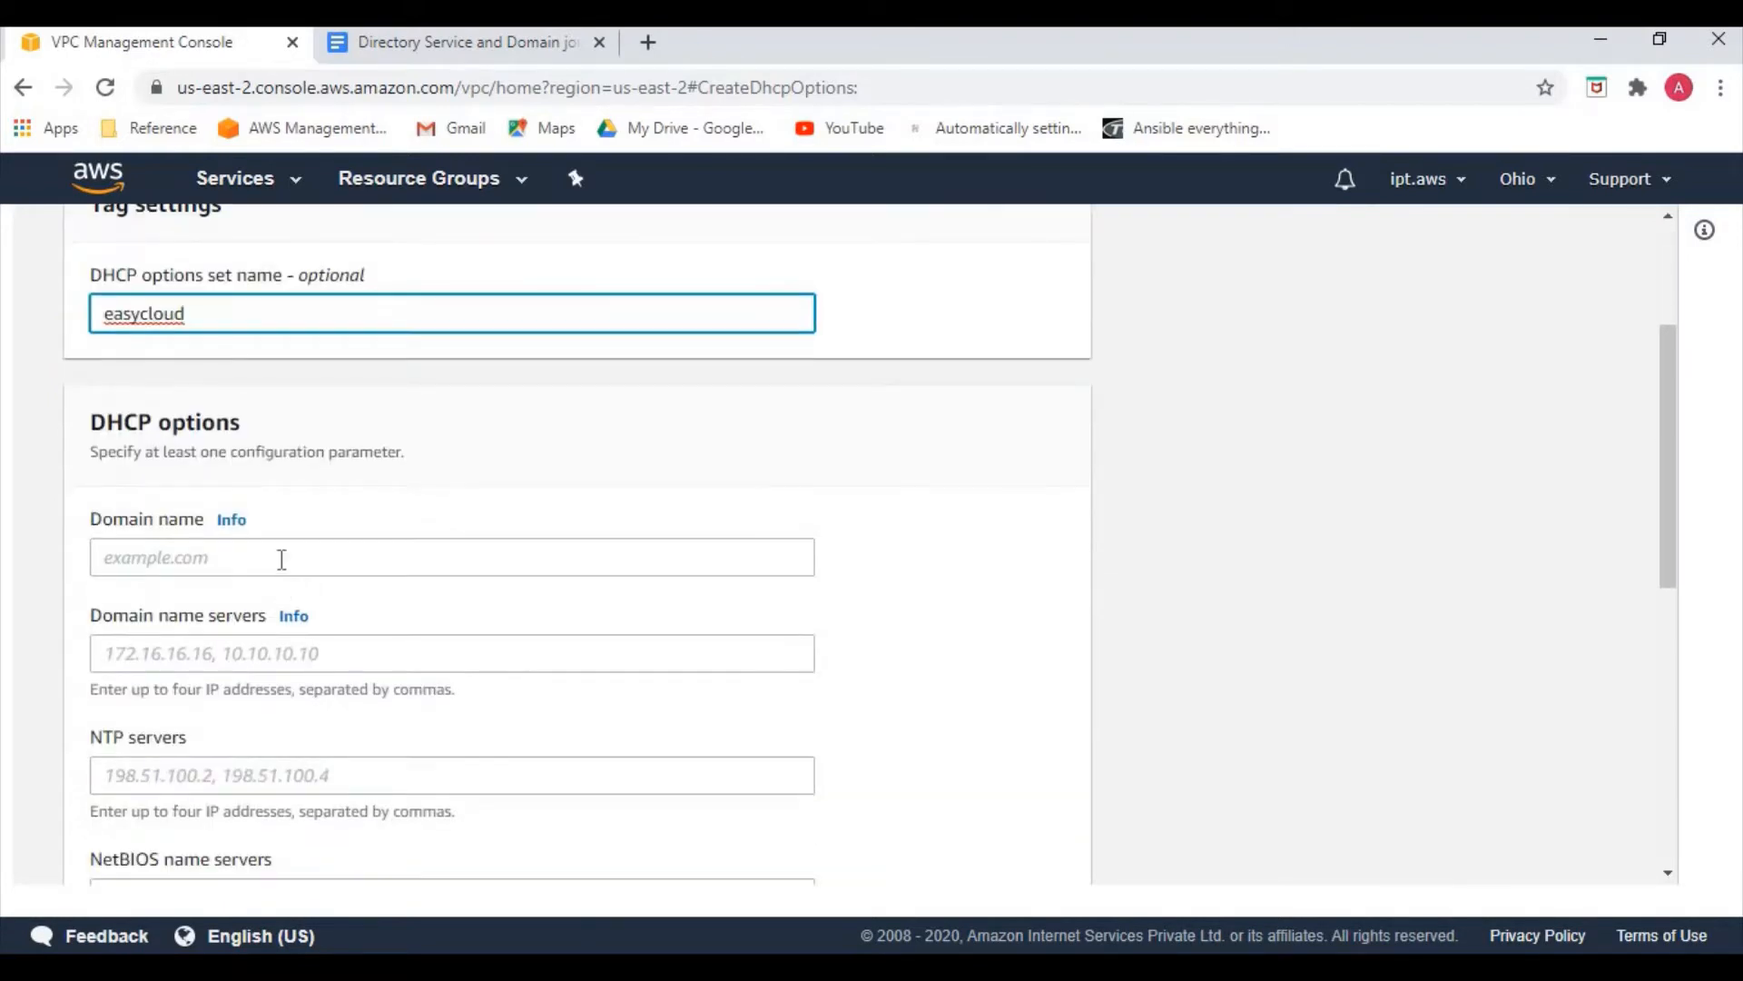
{"action": "left_click", "coordinate": [280, 567]}
{"action": "type", "text": "easy"}
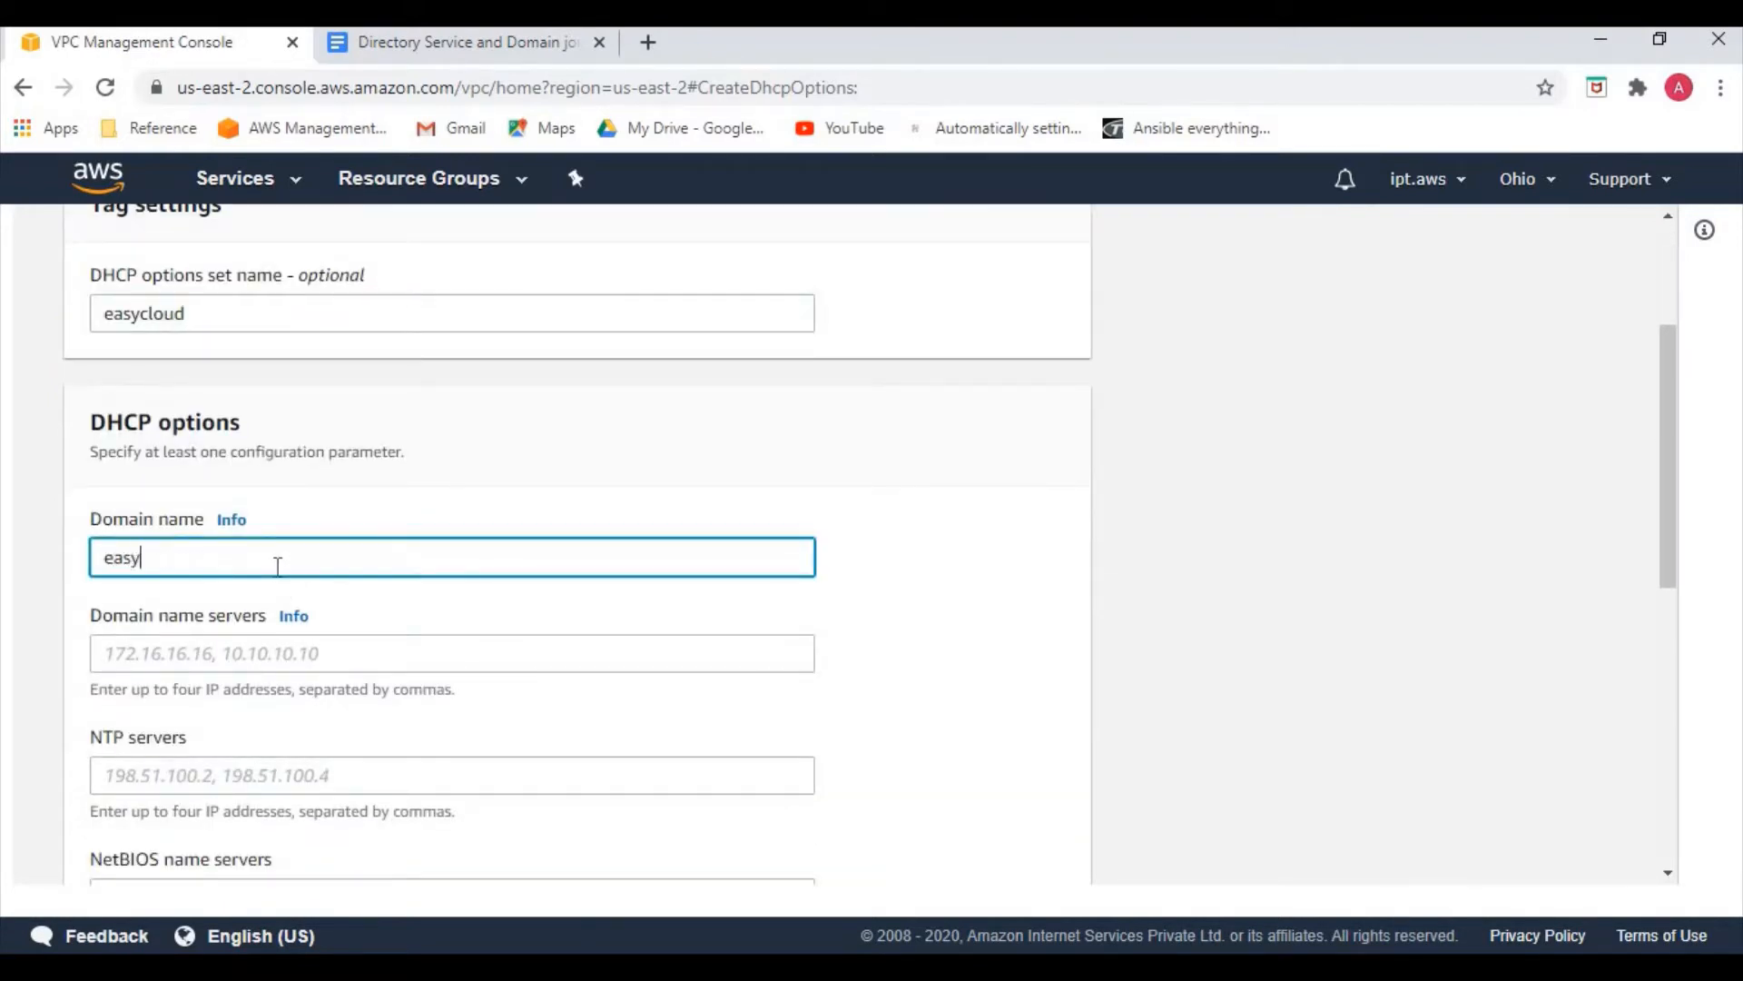
{"action": "type", "text": "cloud.int"}
{"action": "left_click", "coordinate": [269, 654]}
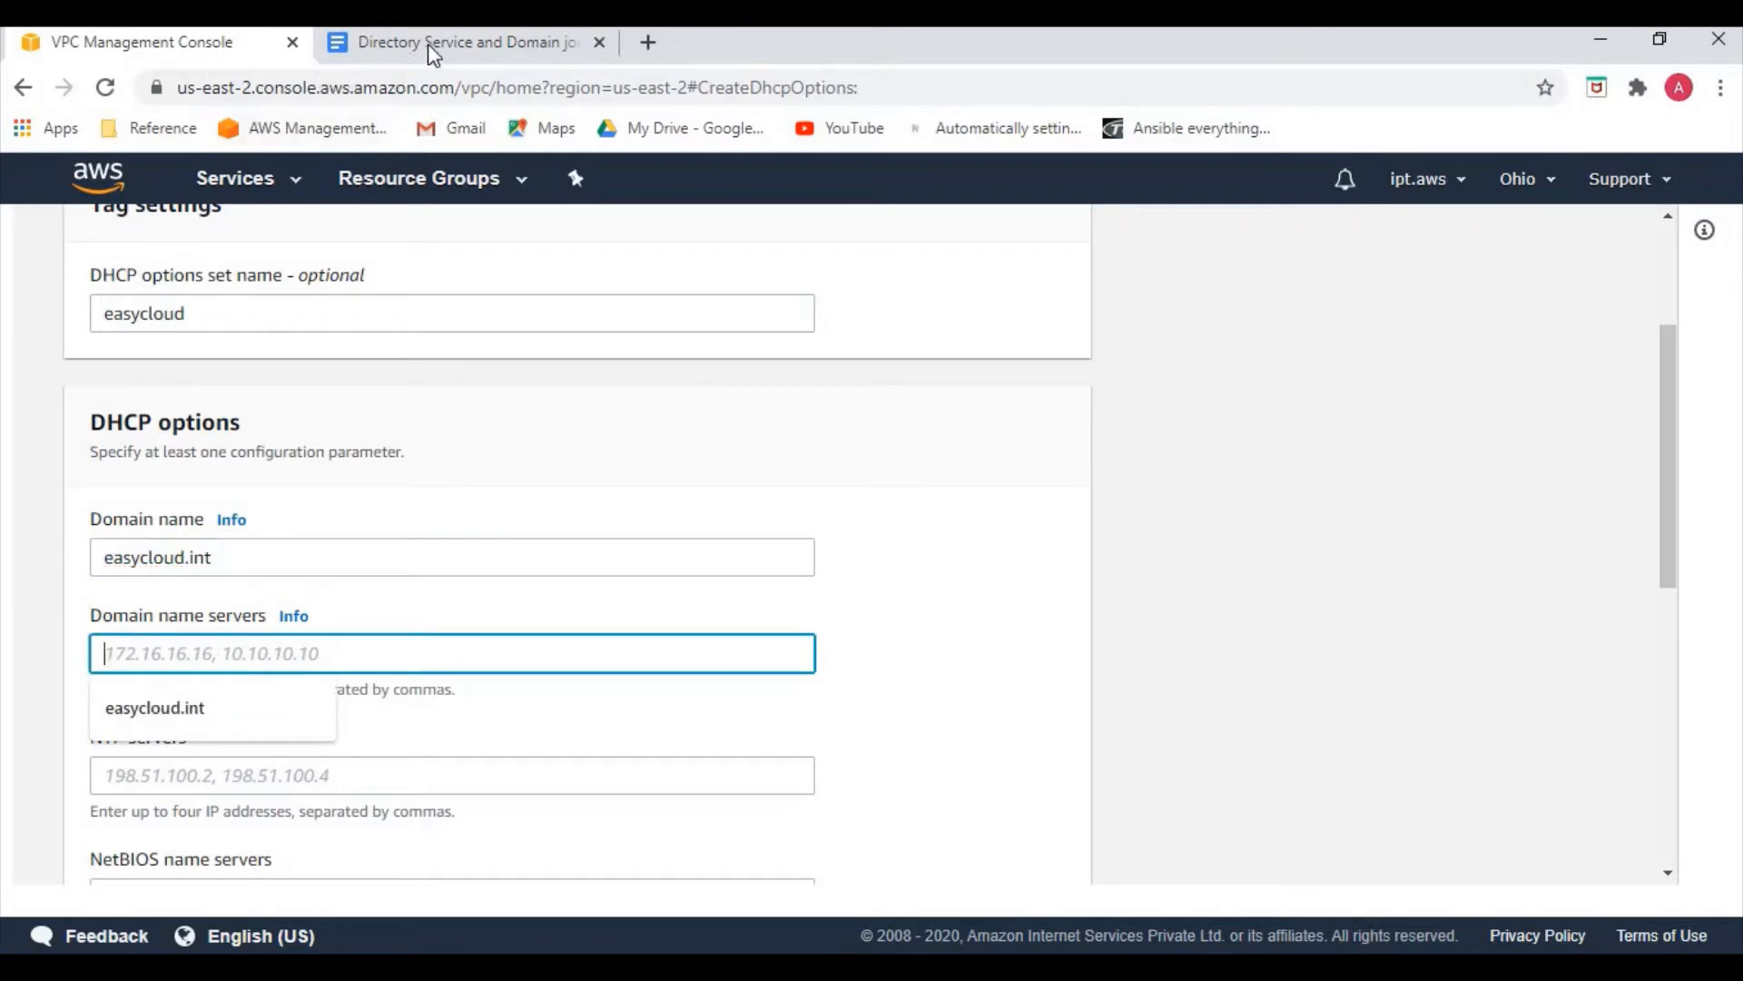
{"action": "left_click", "coordinate": [245, 179]}
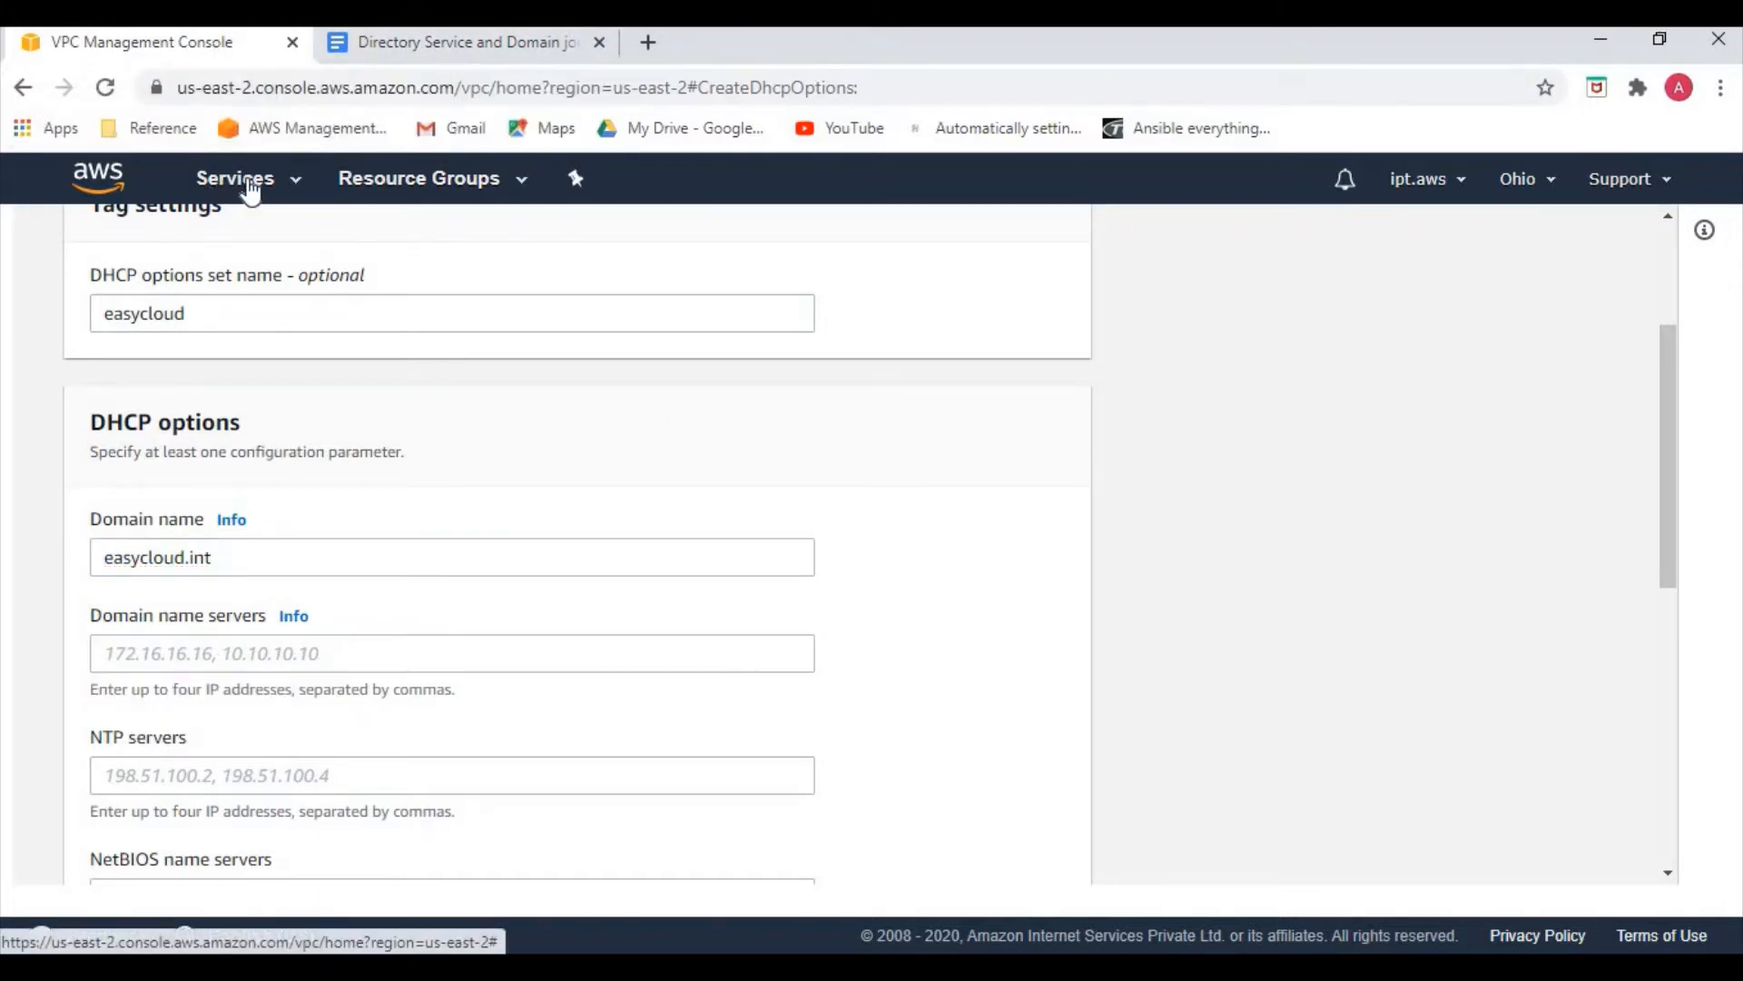
Copy the directory's DNS address 10.0.0.250 into the Domain name servers field
{"action": "middle_click", "coordinate": [174, 348]}
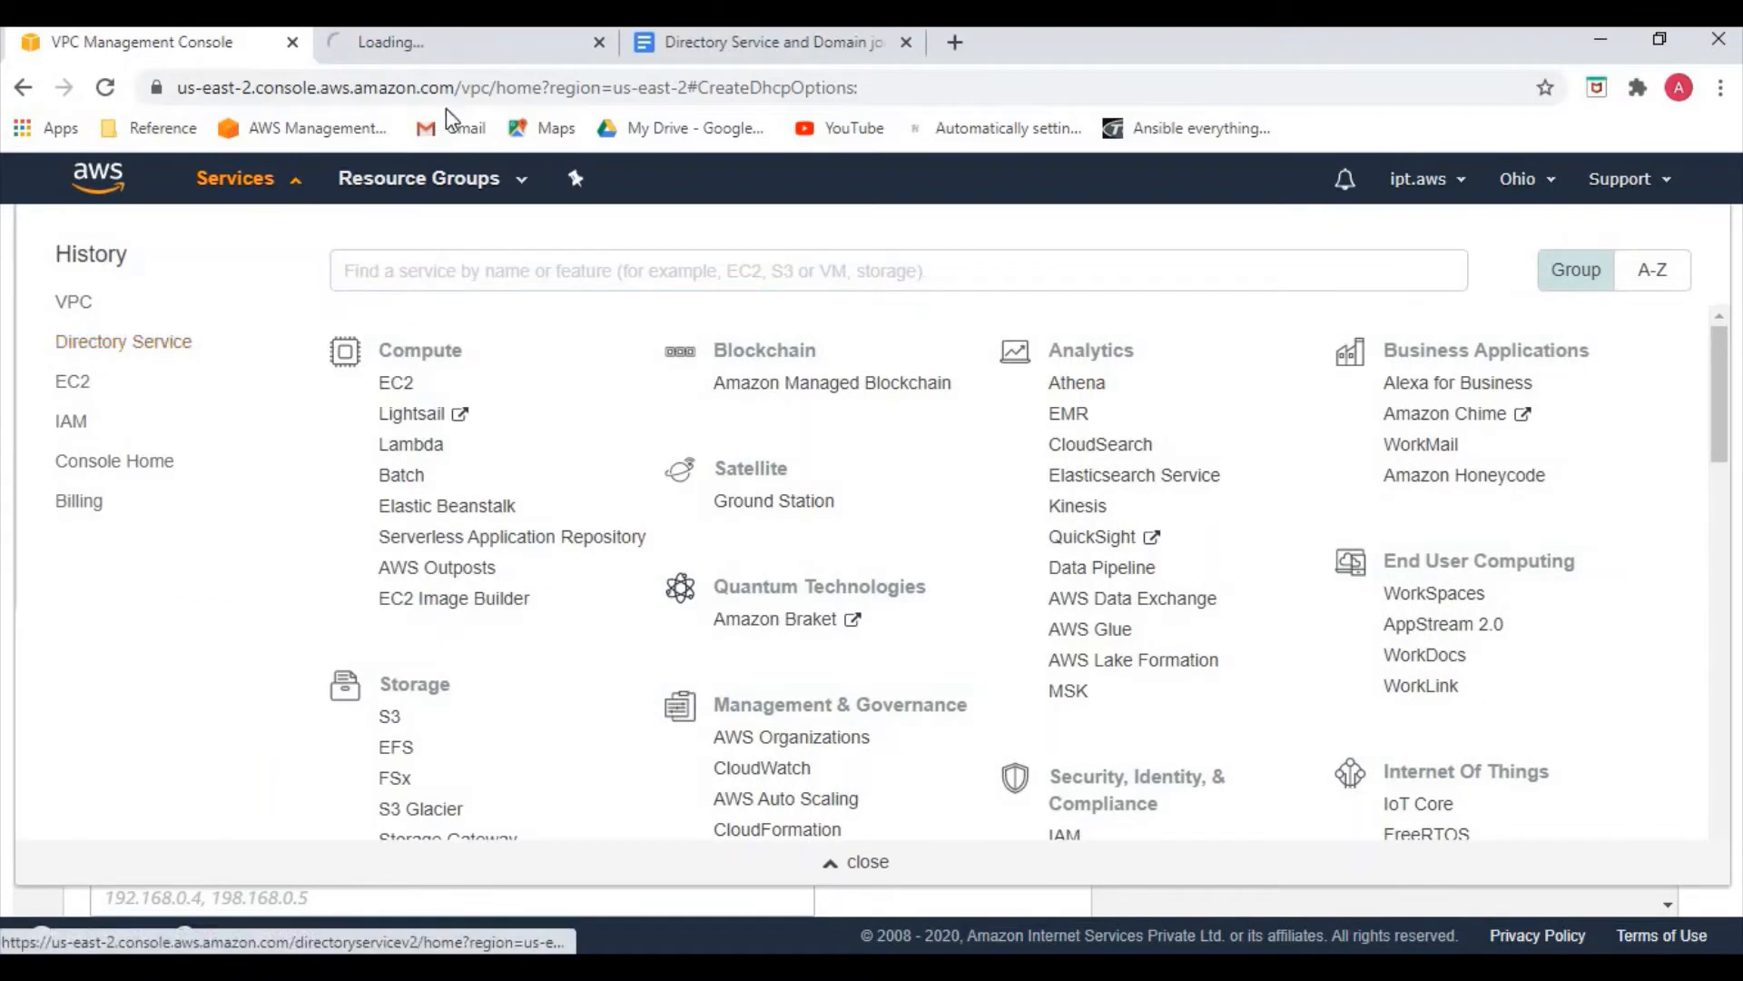
{"action": "left_click", "coordinate": [454, 48]}
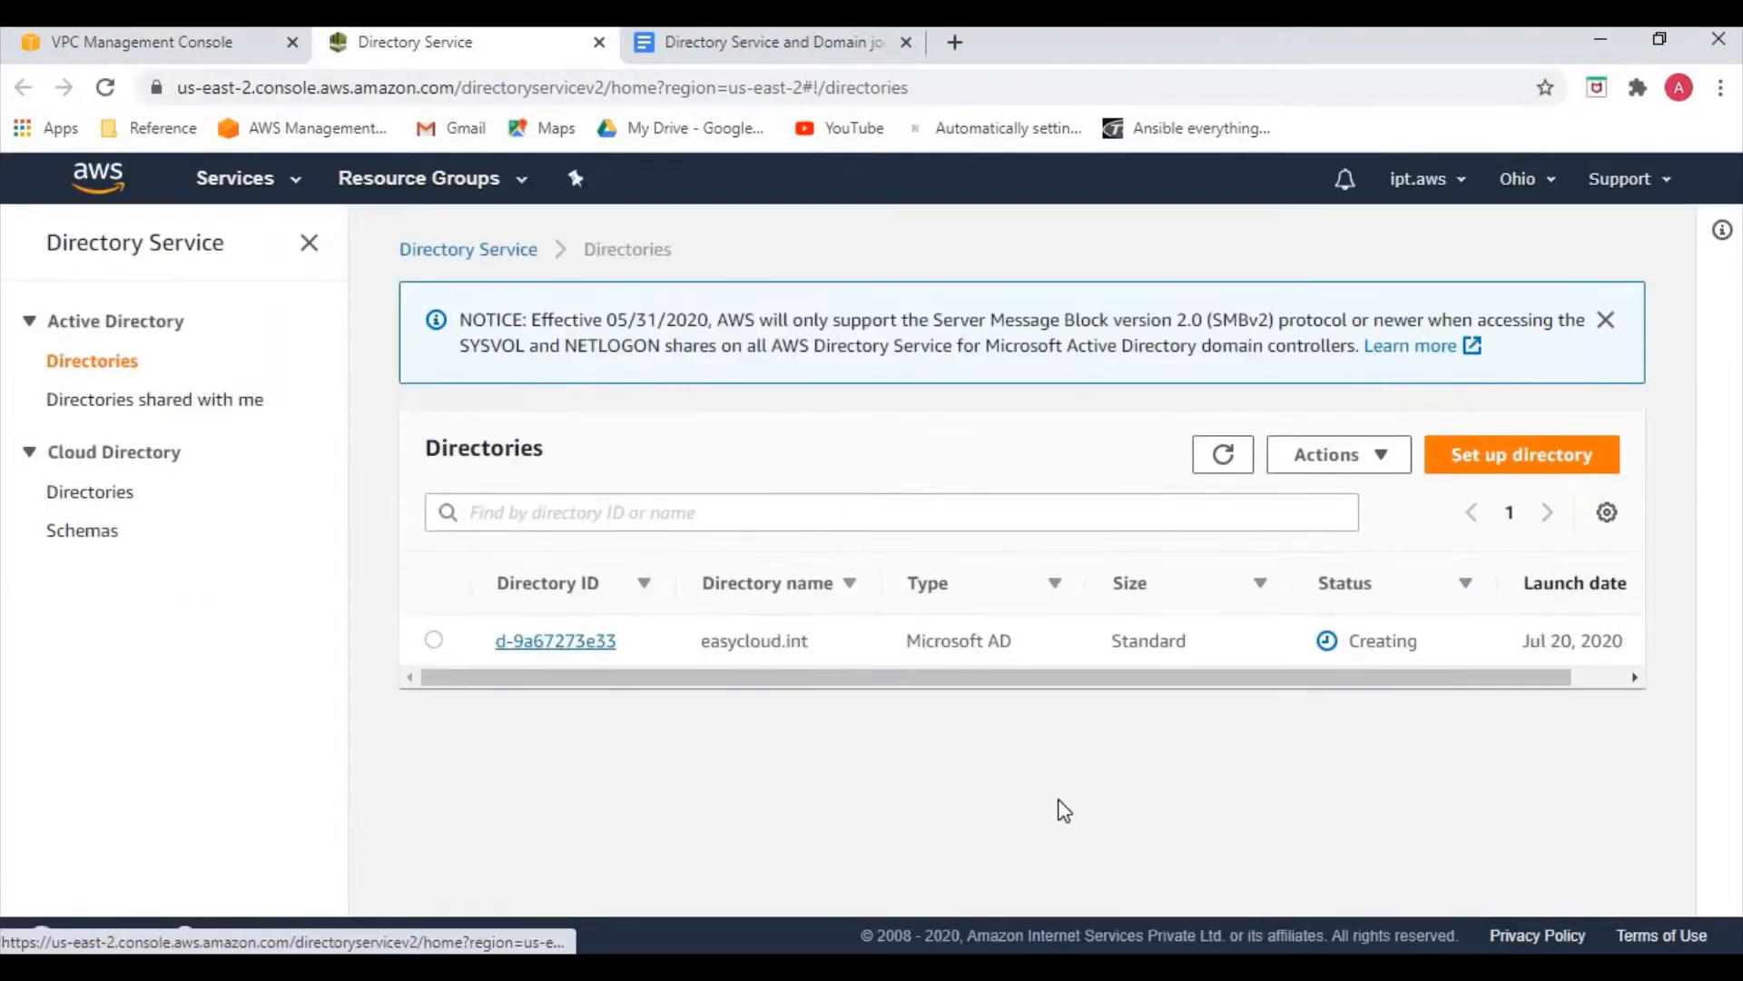
{"action": "scroll", "coordinate": [858, 770], "scroll_direction": "down", "scroll_amount": 3}
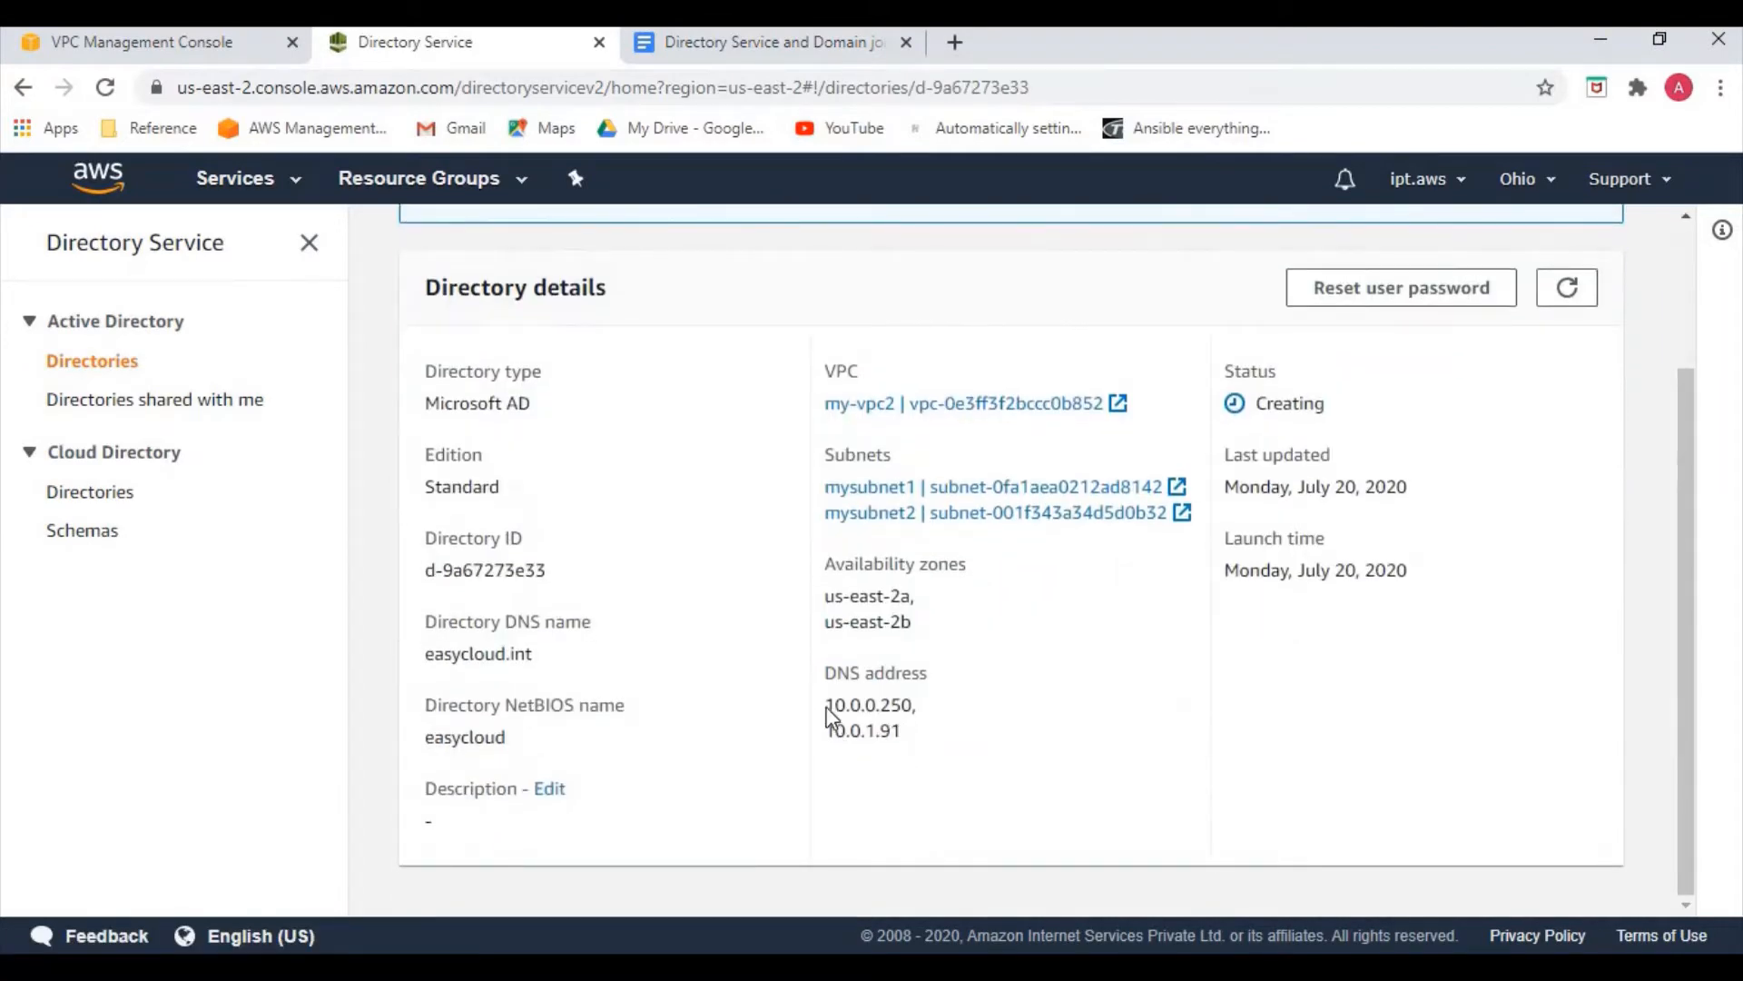
{"action": "left_click_drag", "start_coordinate": [827, 707], "coordinate": [915, 710]}
{"action": "key", "text": "ctrl+c"}
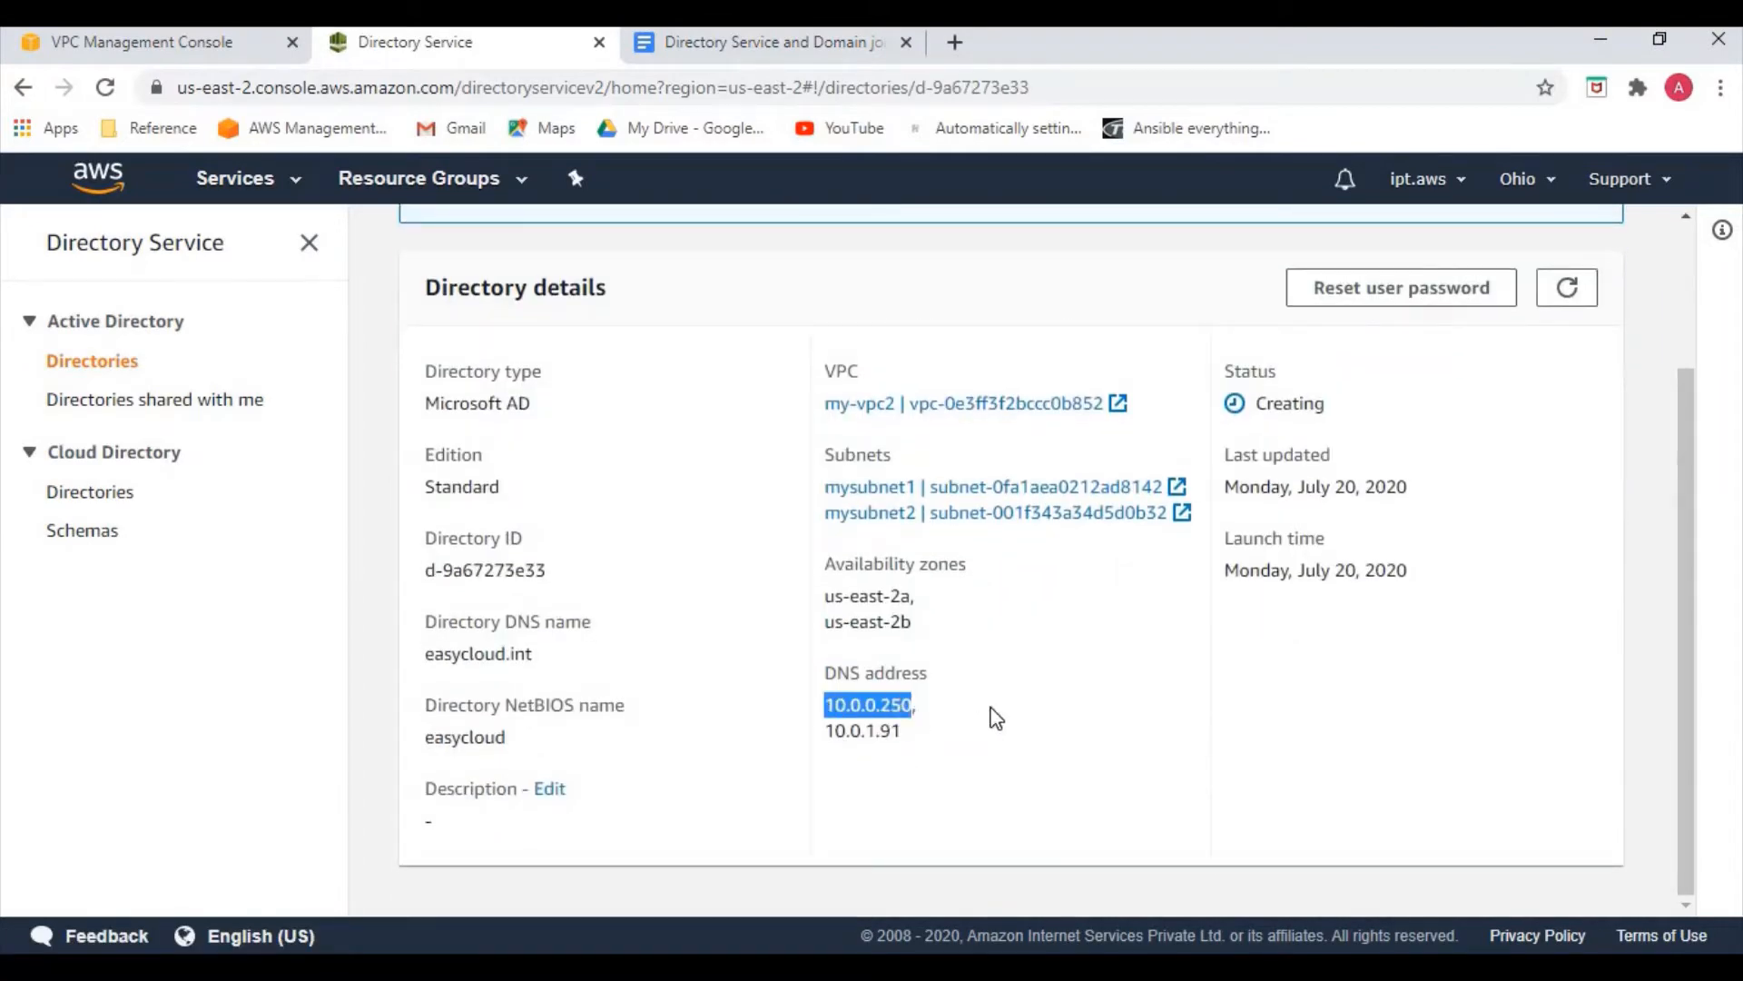
{"action": "left_click", "coordinate": [128, 41]}
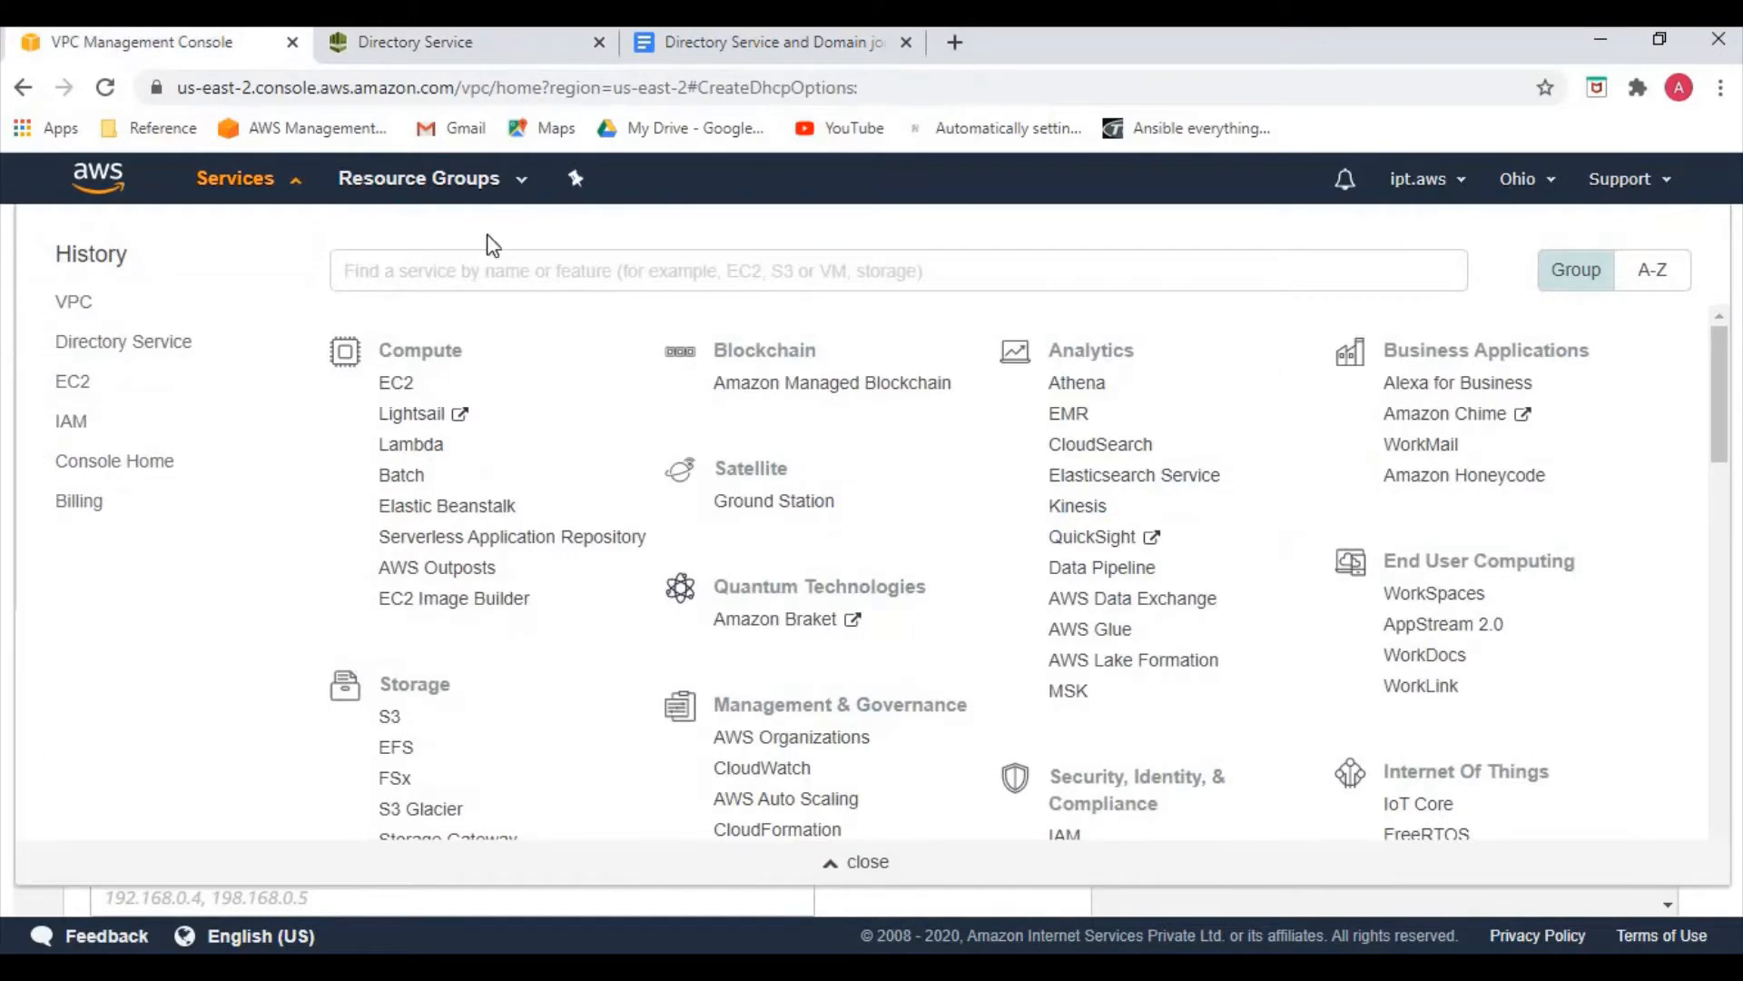
{"action": "left_click", "coordinate": [11, 396]}
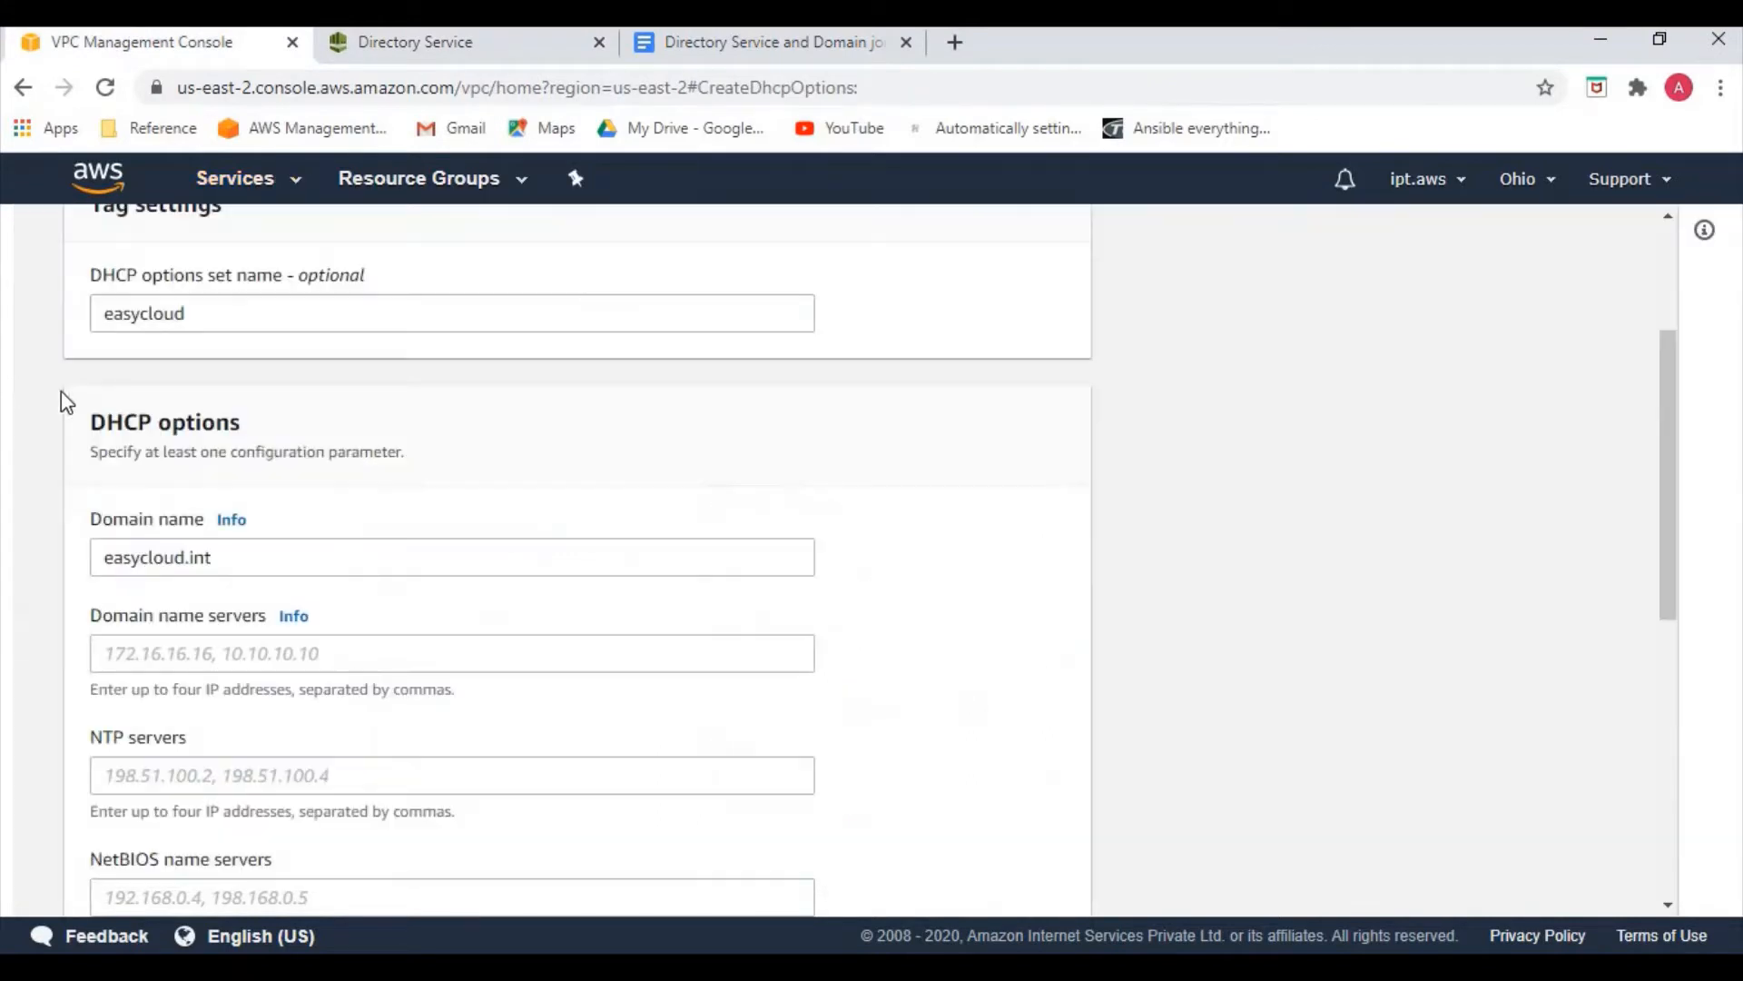
{"action": "left_click", "coordinate": [236, 653]}
{"action": "key", "text": "ctrl+v"}
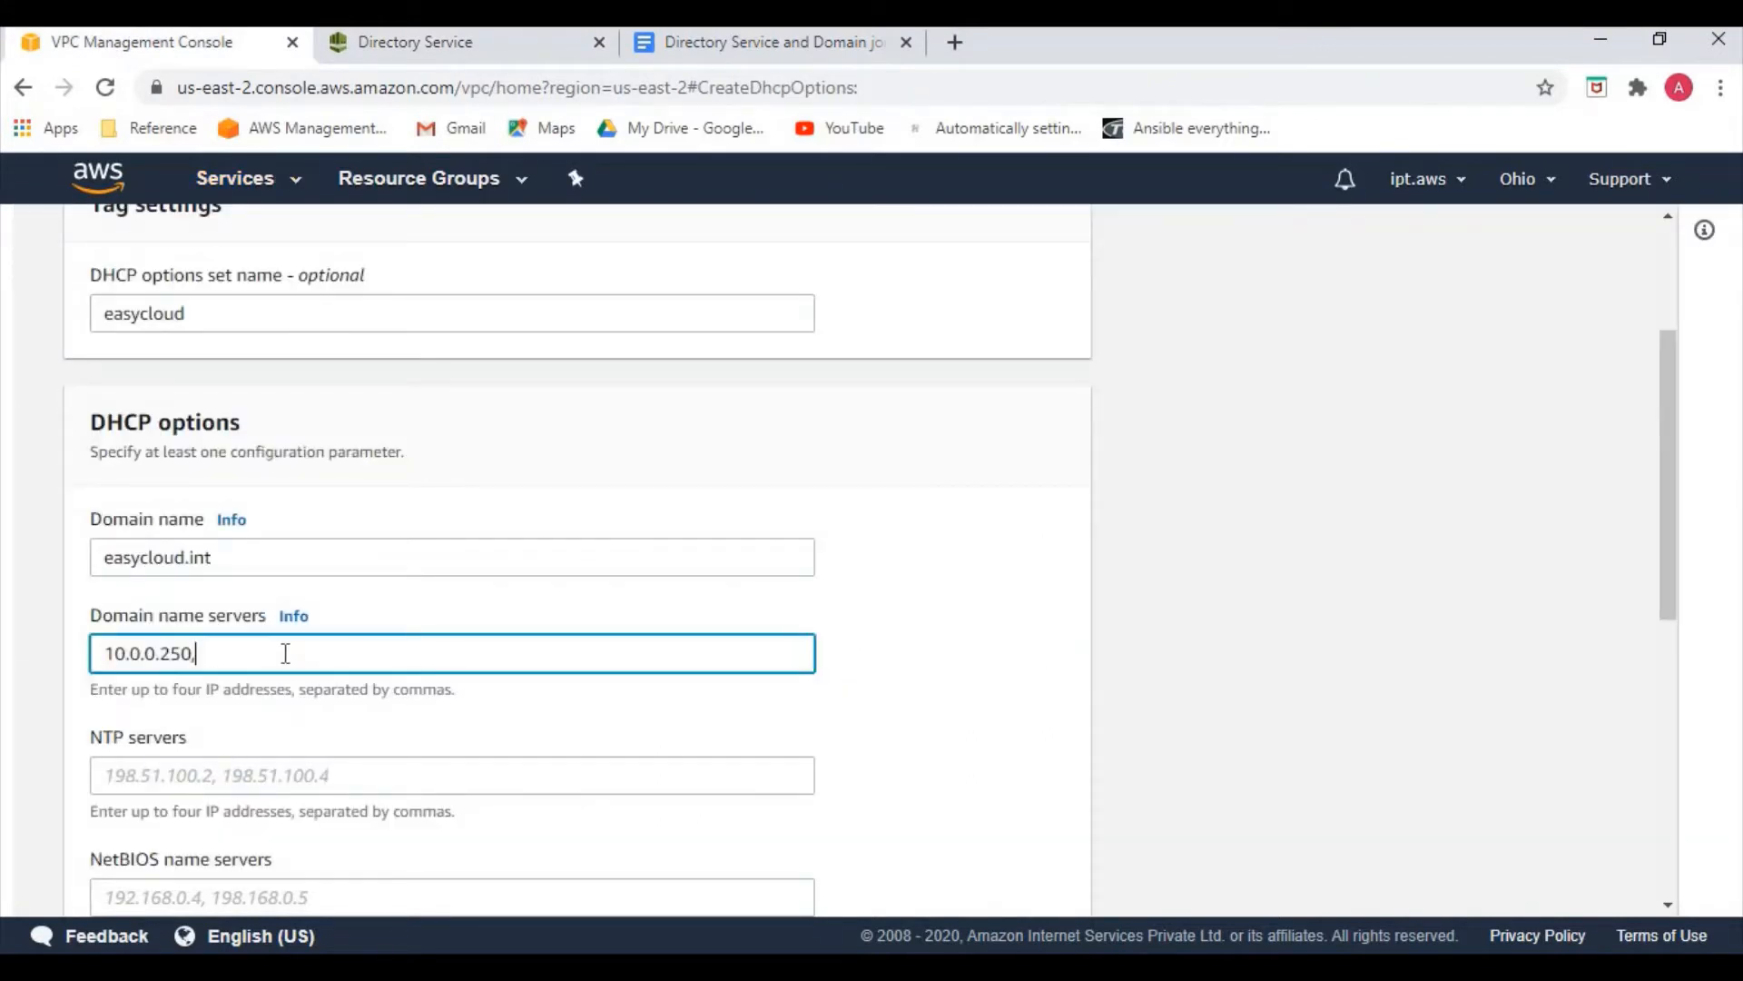
Add the second directory DNS address 10.0.1.91 to Domain name servers
{"action": "left_click", "coordinate": [399, 46]}
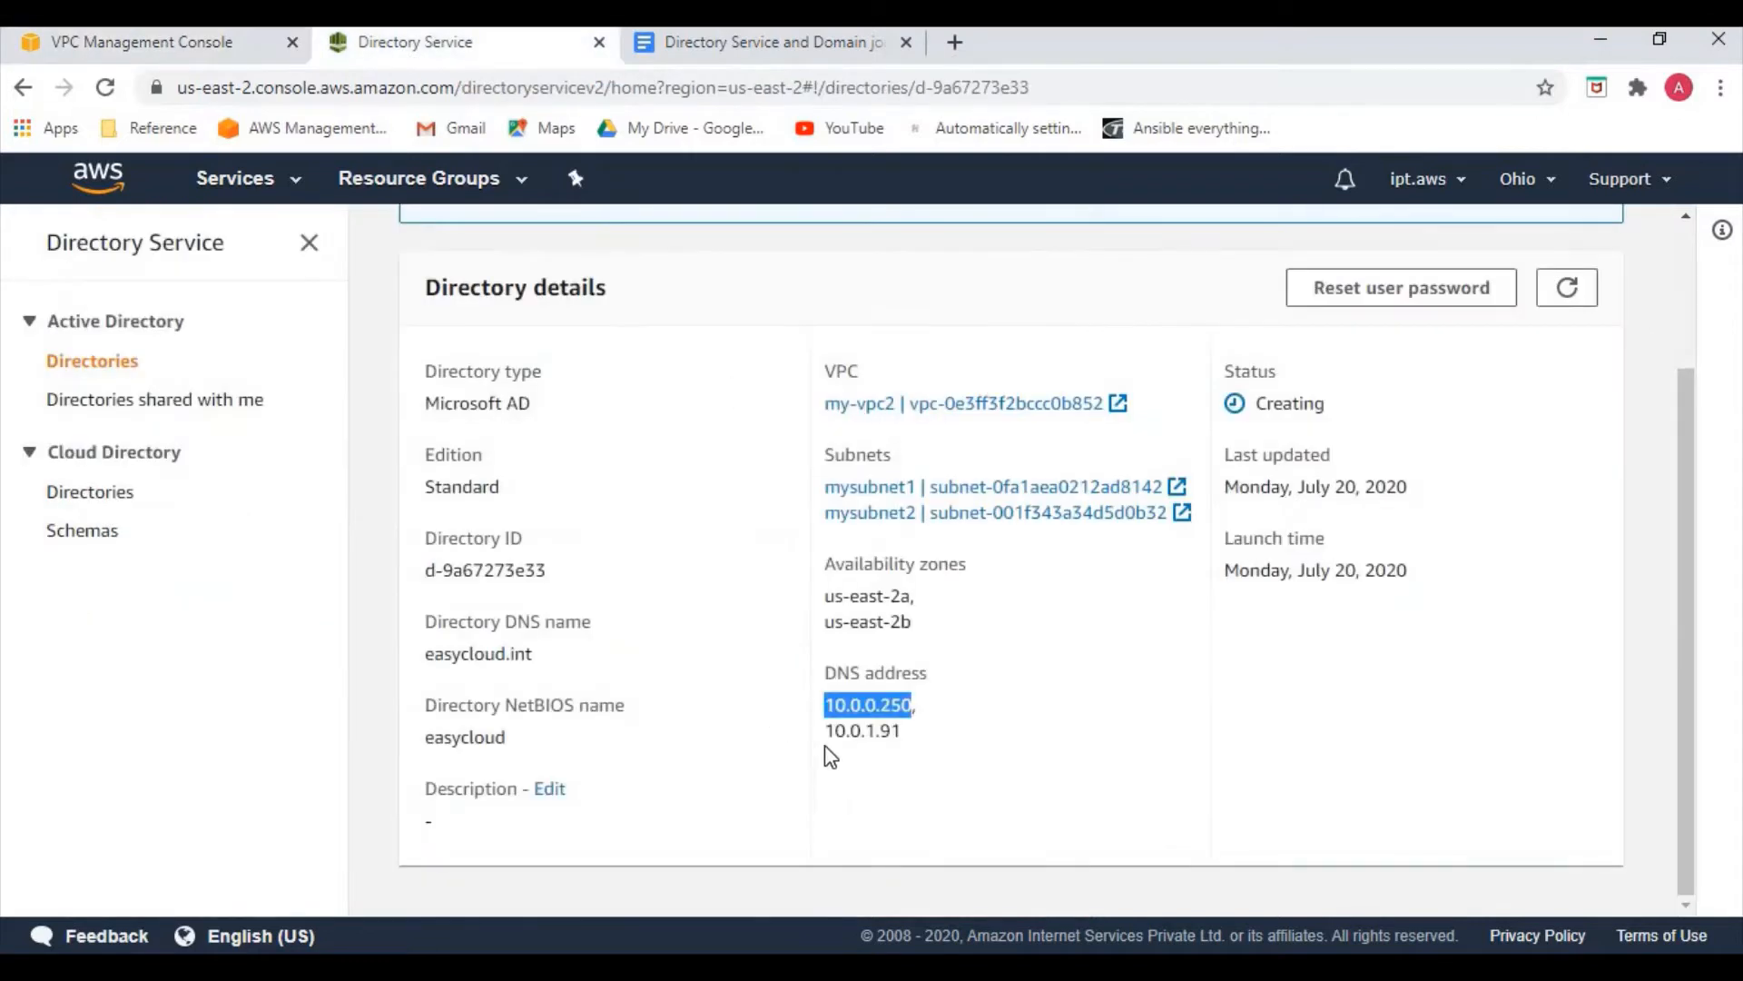
{"action": "double_click", "coordinate": [864, 732]}
{"action": "key", "text": "ctrl+c"}
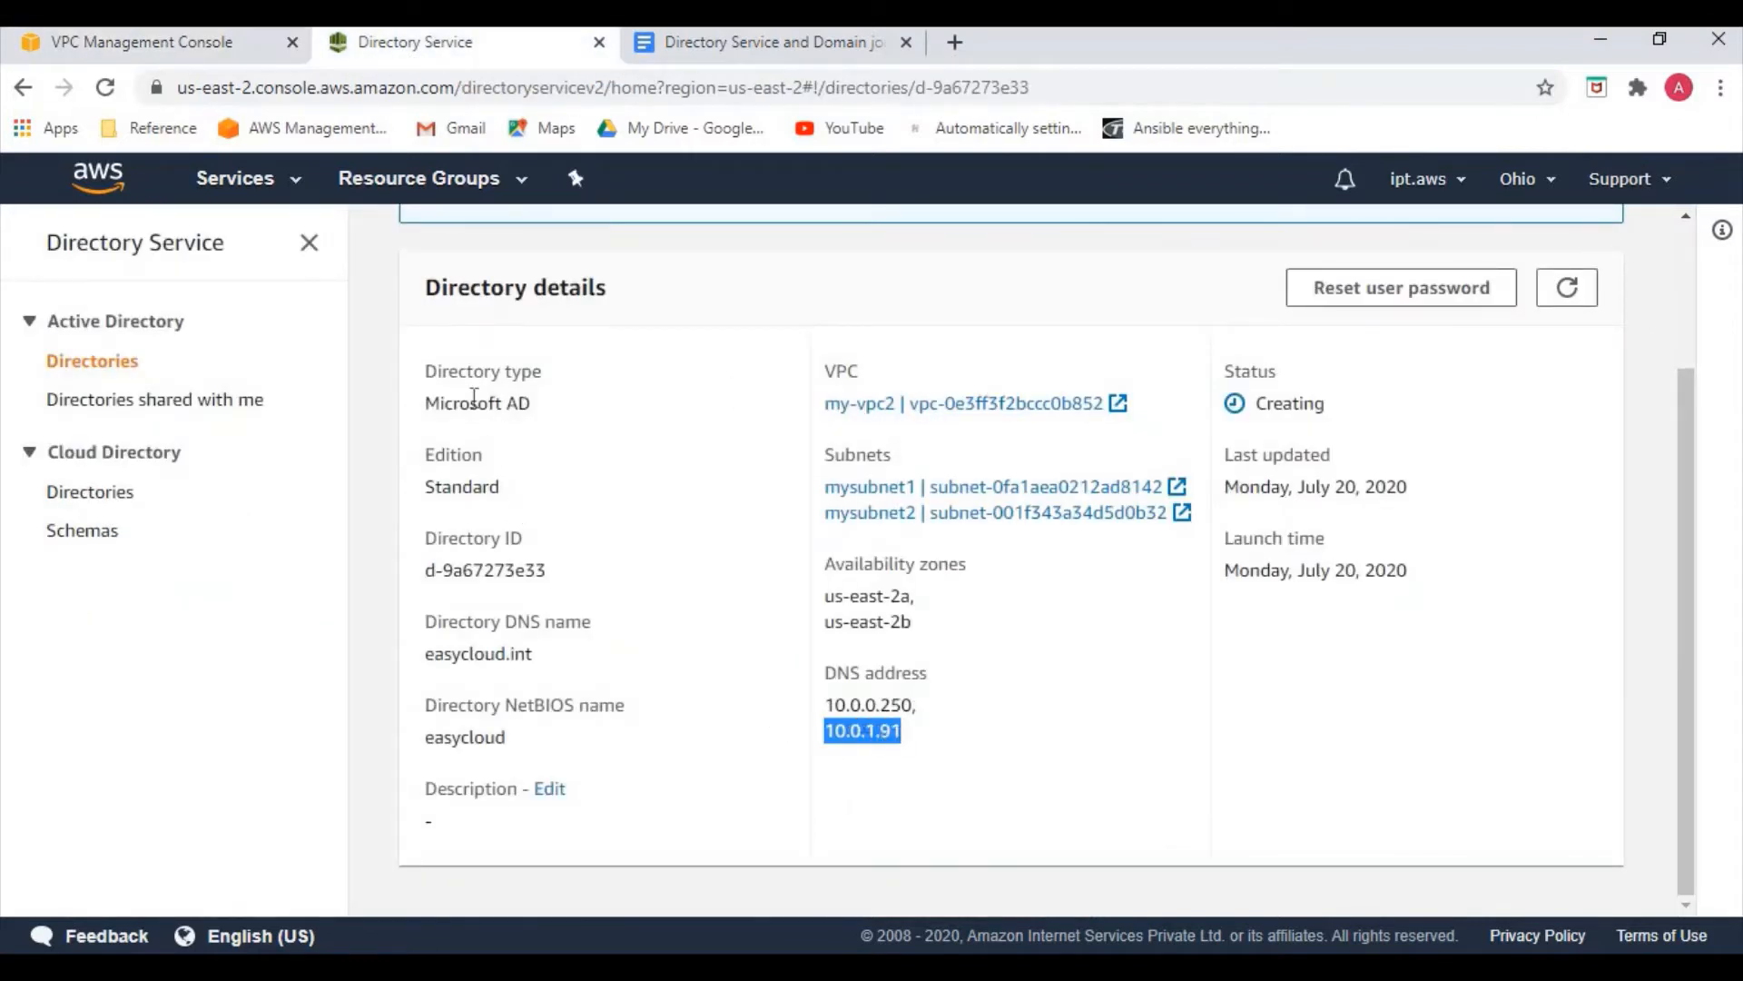
{"action": "left_click", "coordinate": [181, 45]}
{"action": "left_click", "coordinate": [604, 652]}
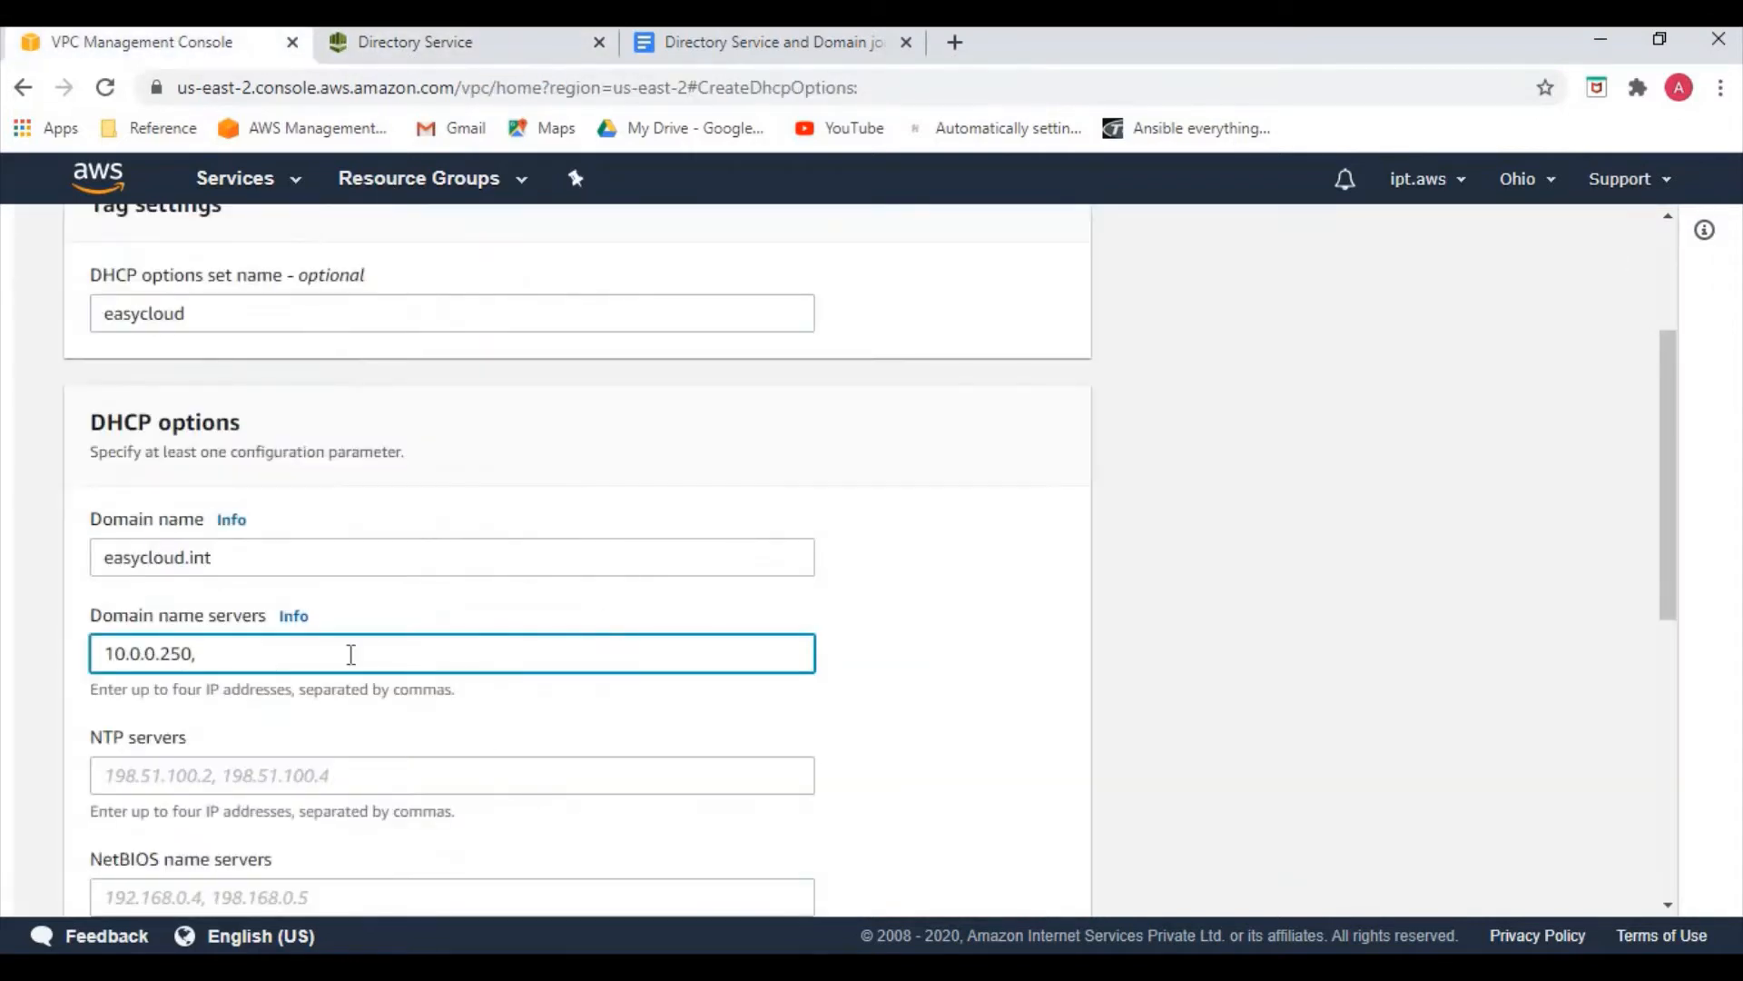
{"action": "key", "text": "ctrl+v"}
Leave the NTP servers field empty for now and open a new browser tab
{"action": "scroll", "coordinate": [416, 741], "scroll_direction": "down", "scroll_amount": 1}
{"action": "scroll", "coordinate": [366, 734], "scroll_direction": "down", "scroll_amount": 1}
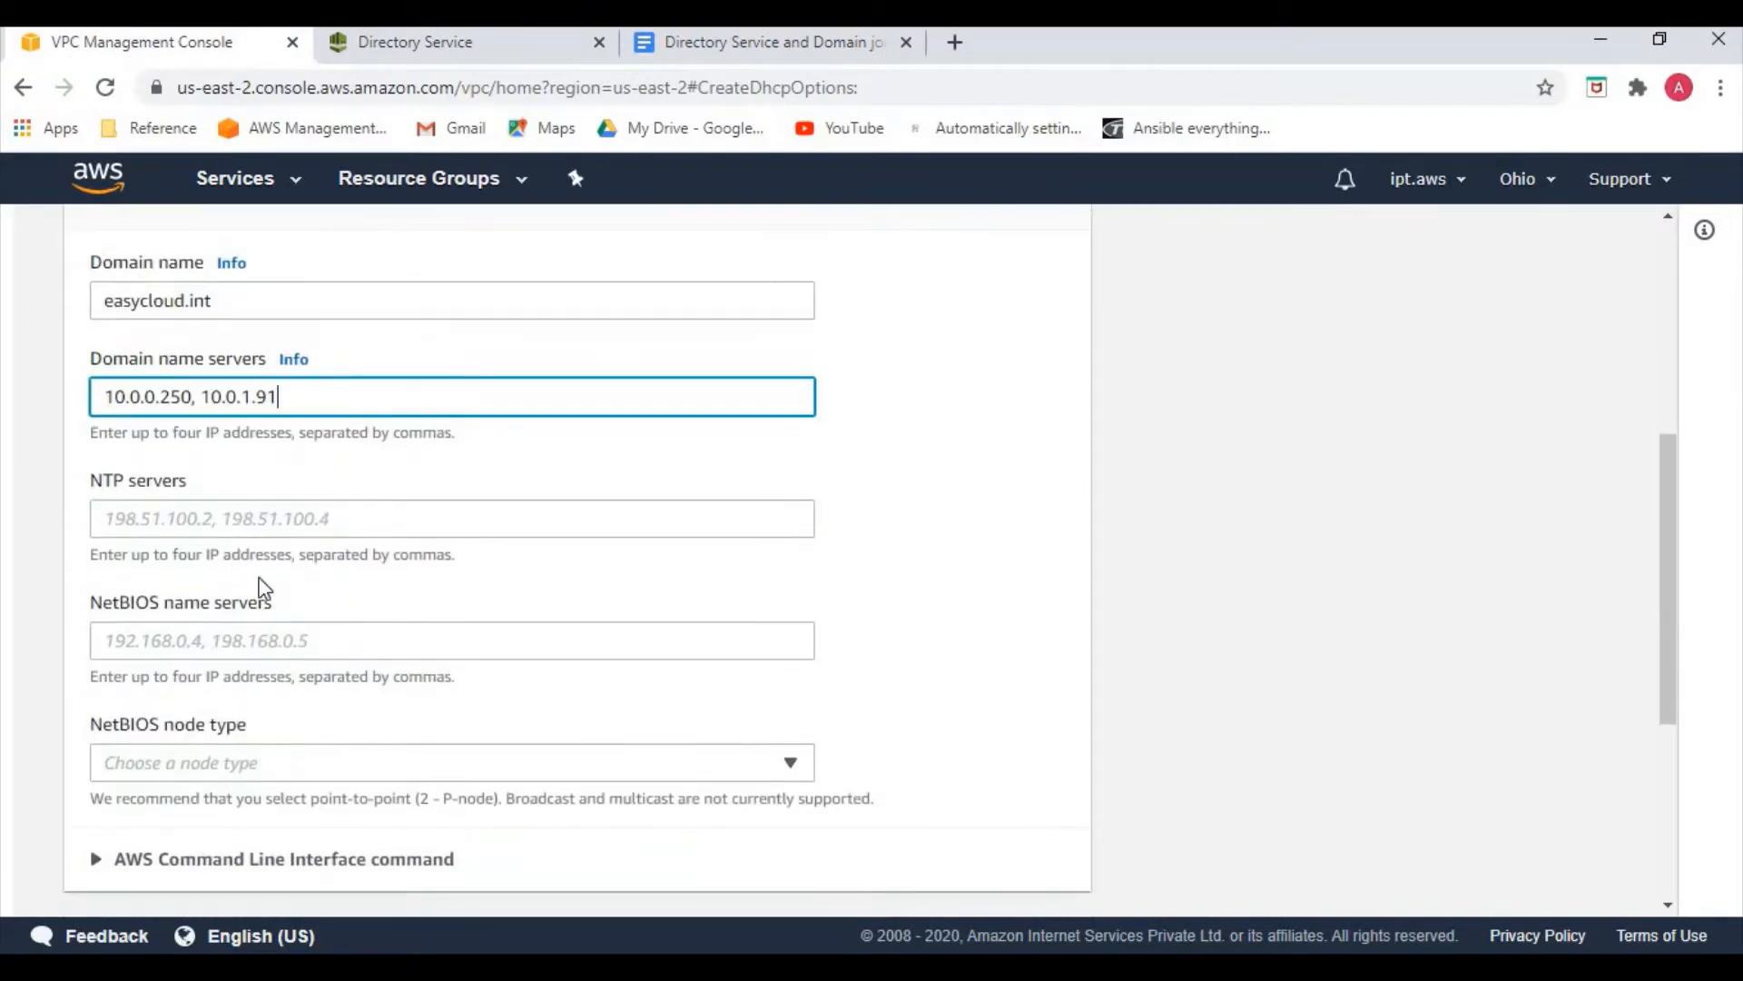
{"action": "scroll", "coordinate": [308, 686], "scroll_direction": "down", "scroll_amount": 2}
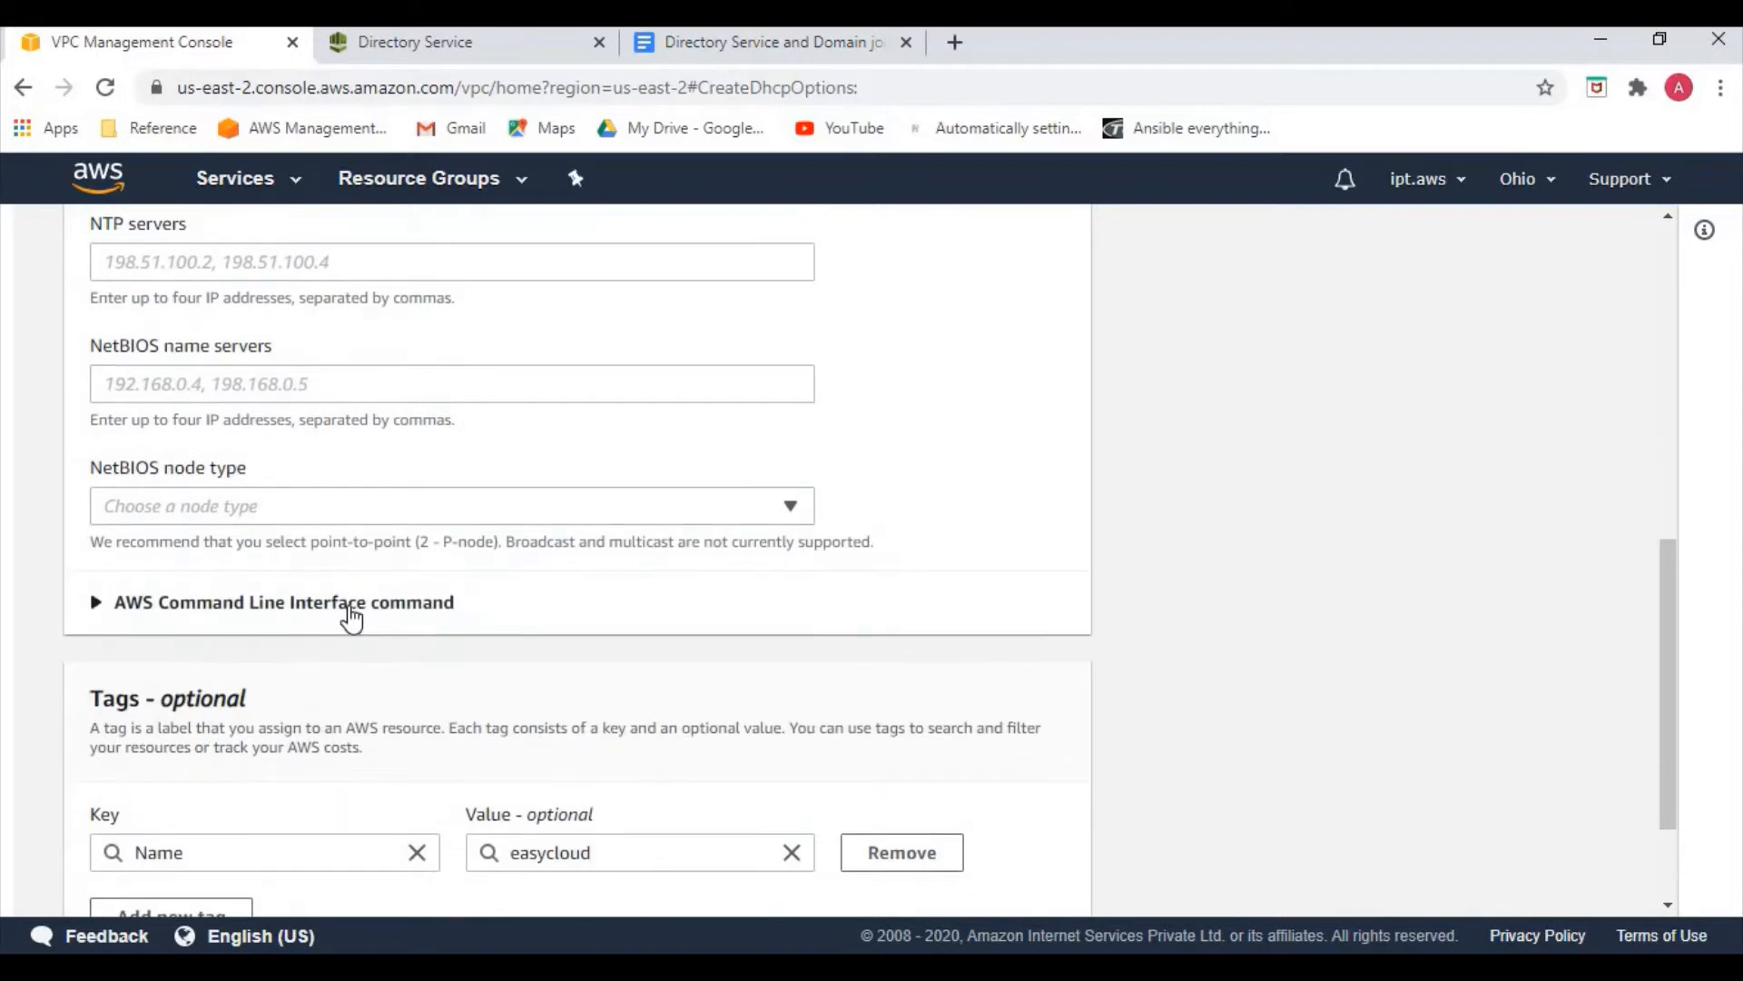
{"action": "scroll", "coordinate": [343, 610], "scroll_direction": "up", "scroll_amount": 1}
{"action": "left_click", "coordinate": [217, 390]}
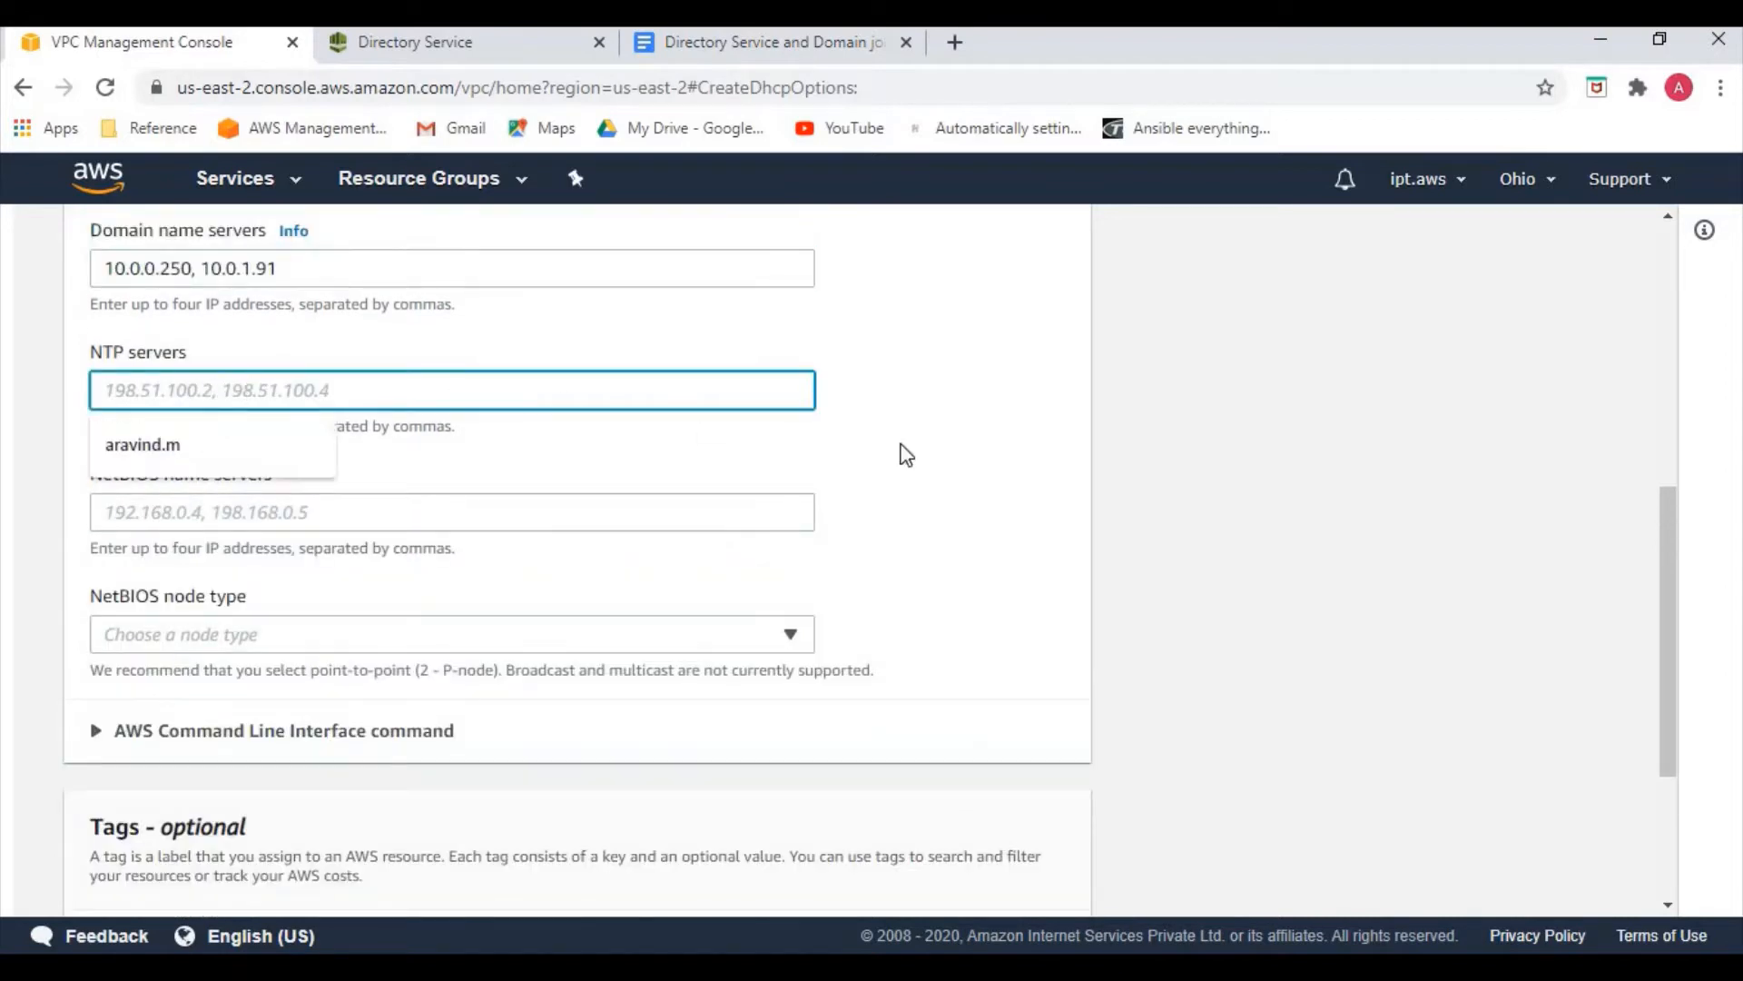
{"action": "left_click", "coordinate": [1008, 447]}
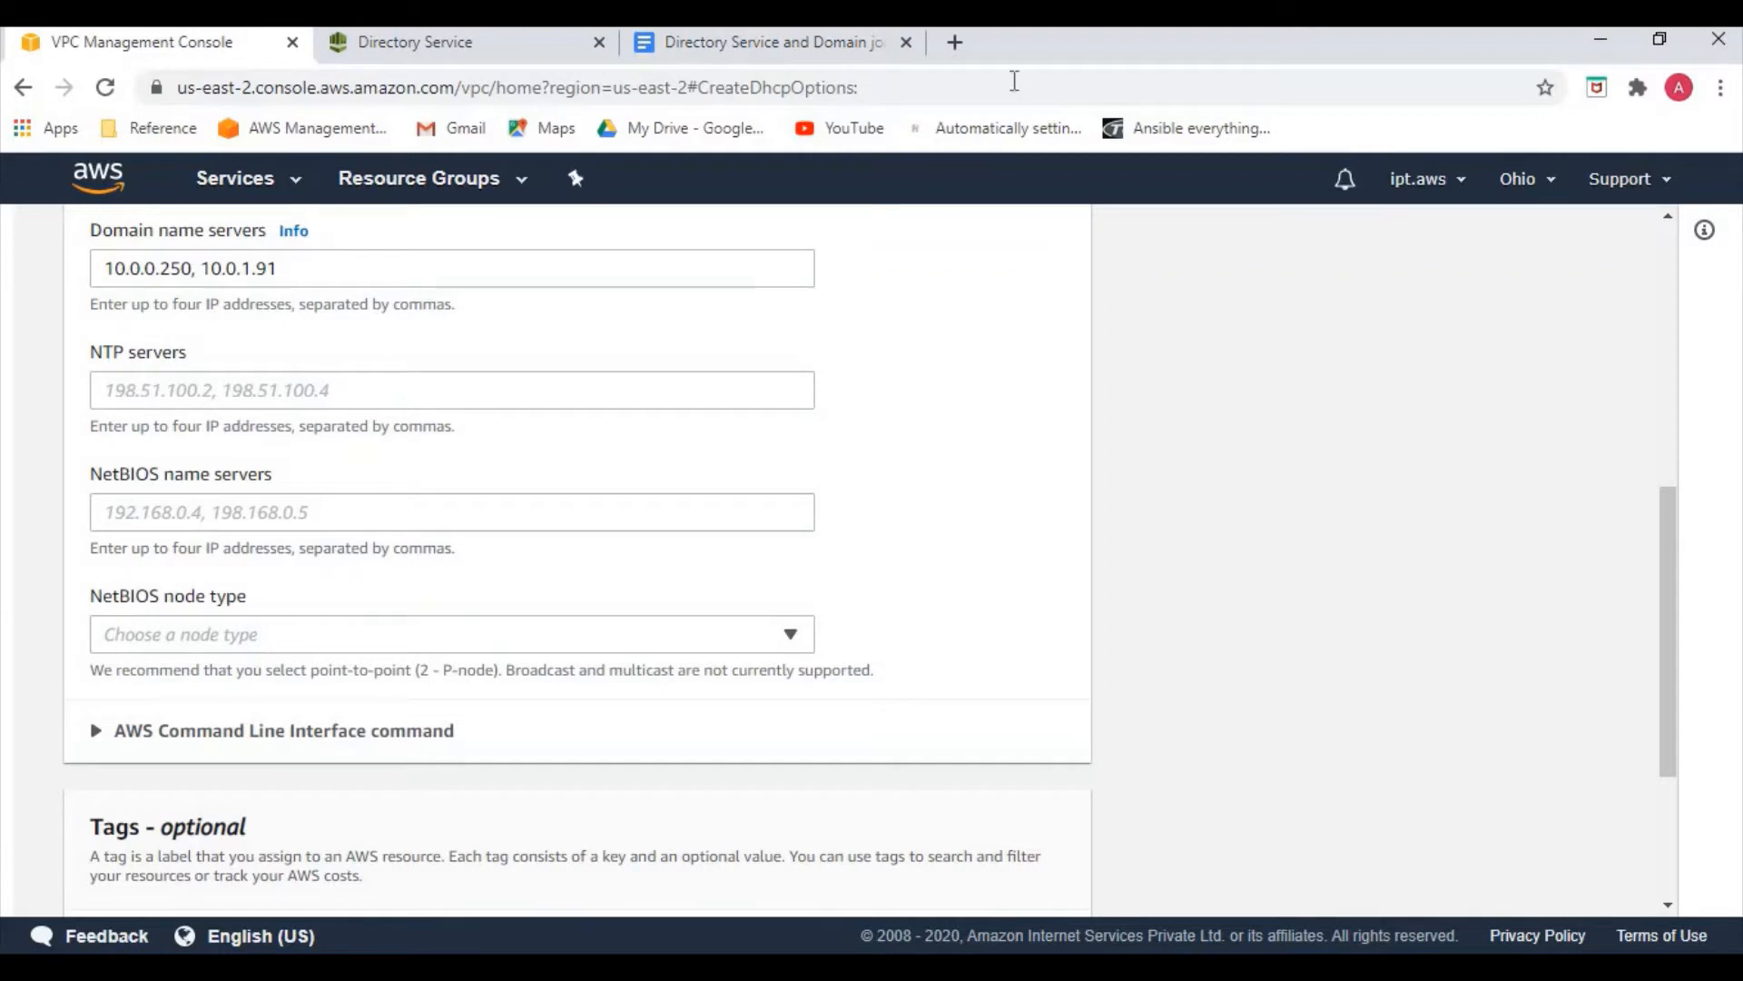
{"action": "left_click", "coordinate": [955, 42]}
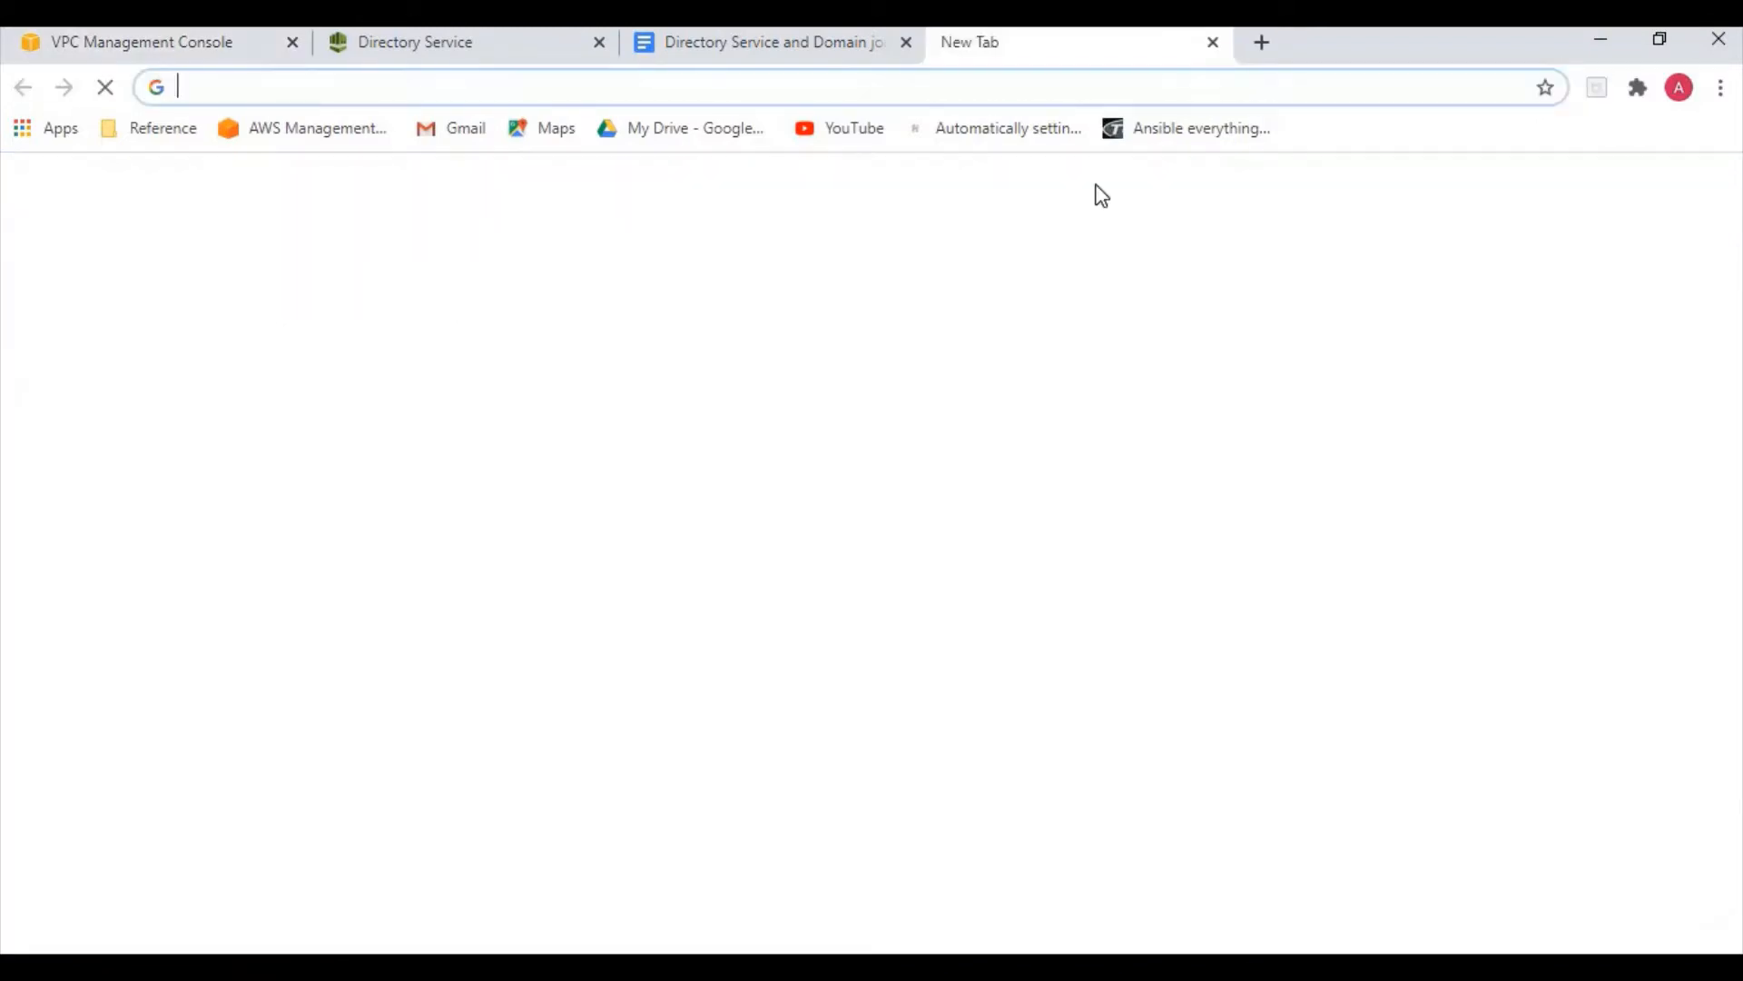
Search Google for 'aws ntp' and copy the Amazon time server address 169.254.169.123
{"action": "type", "text": "aws "}
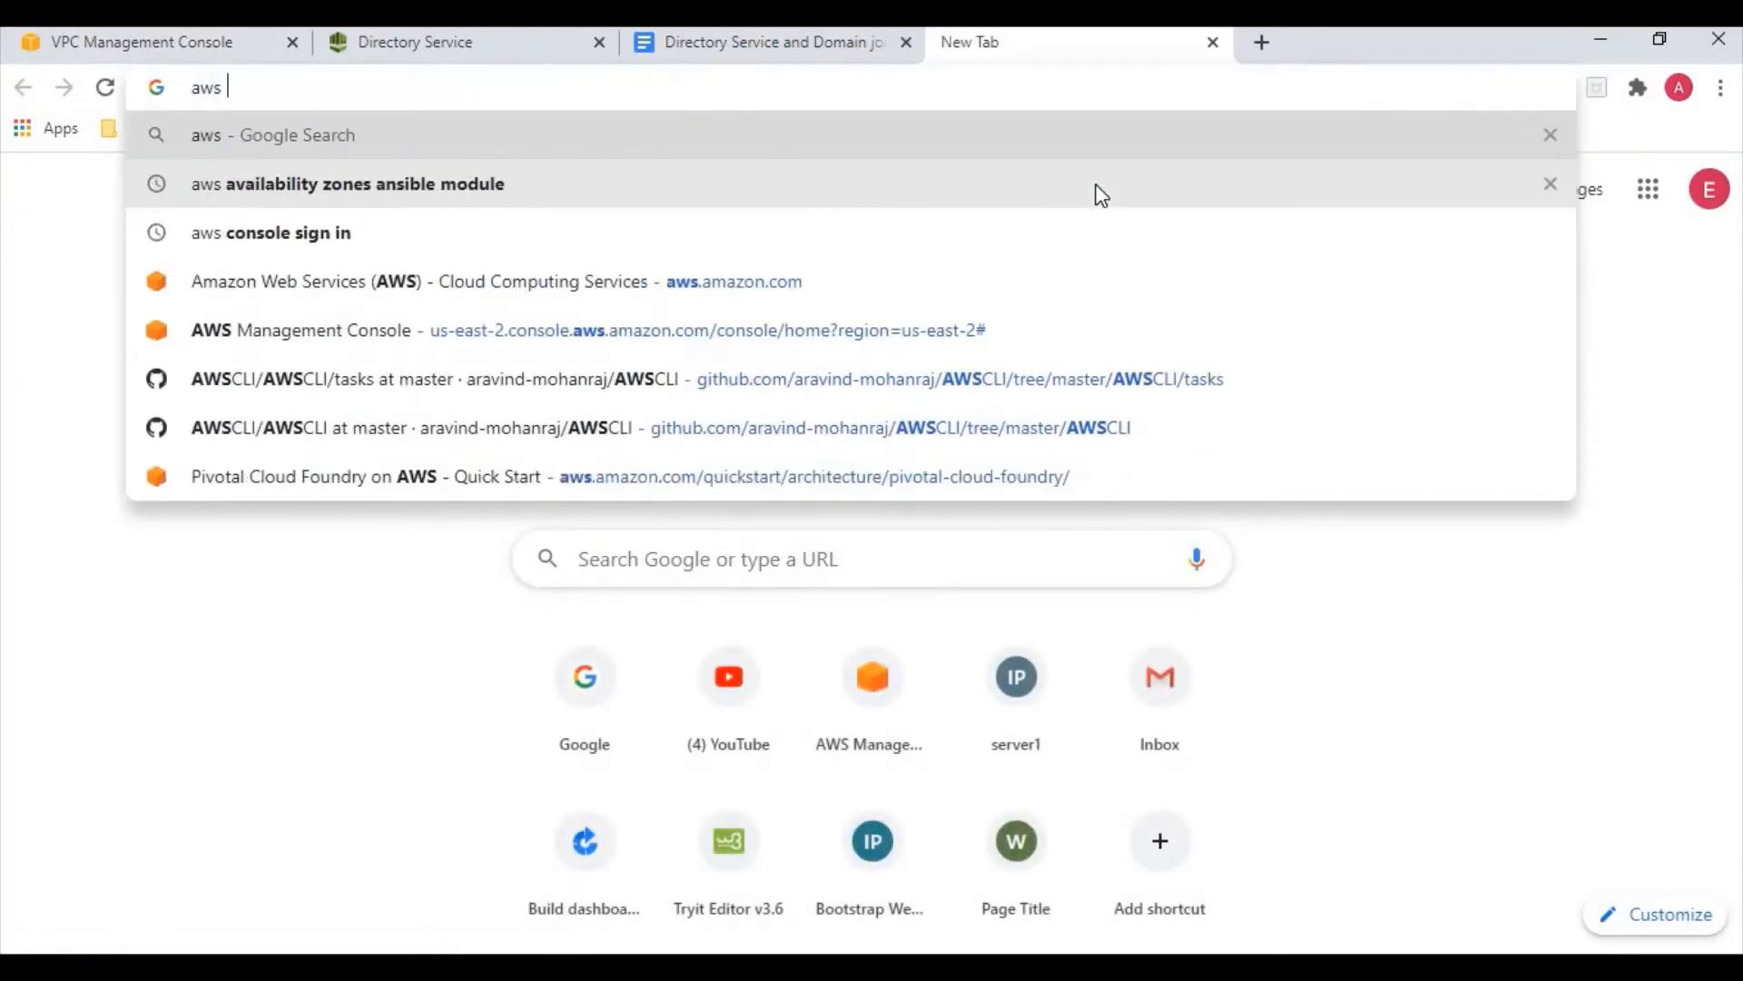
{"action": "type", "text": "ntp"}
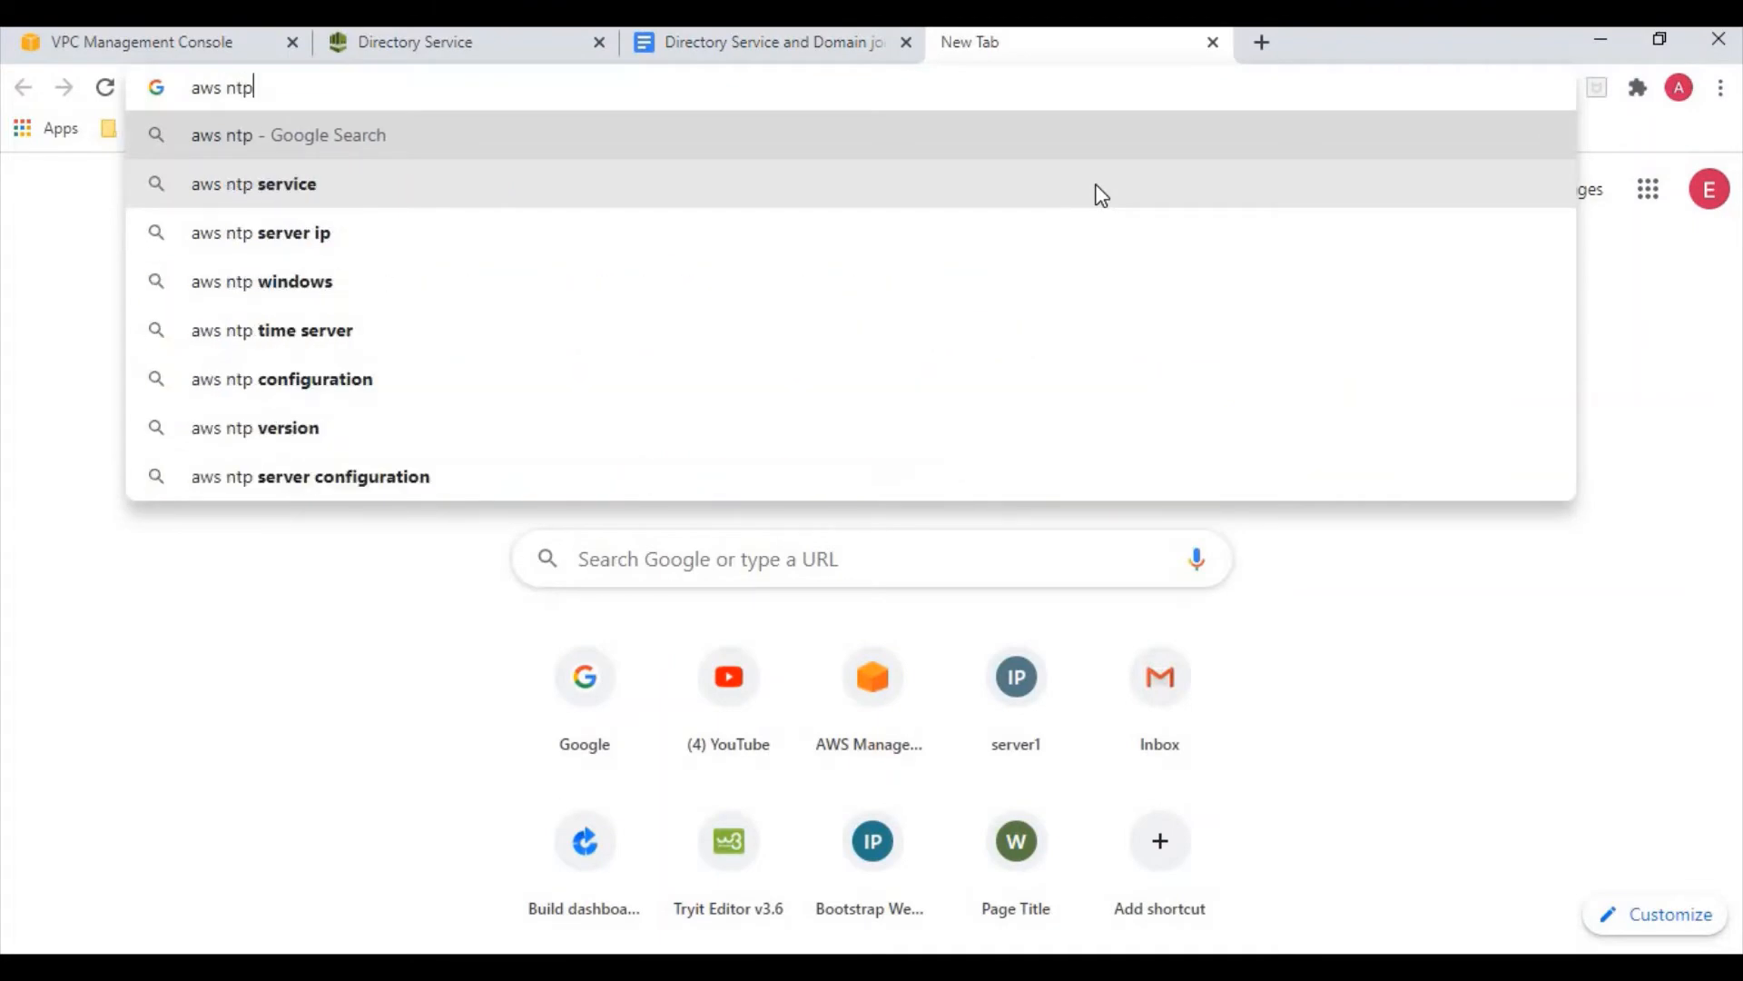
{"action": "left_click", "coordinate": [523, 234]}
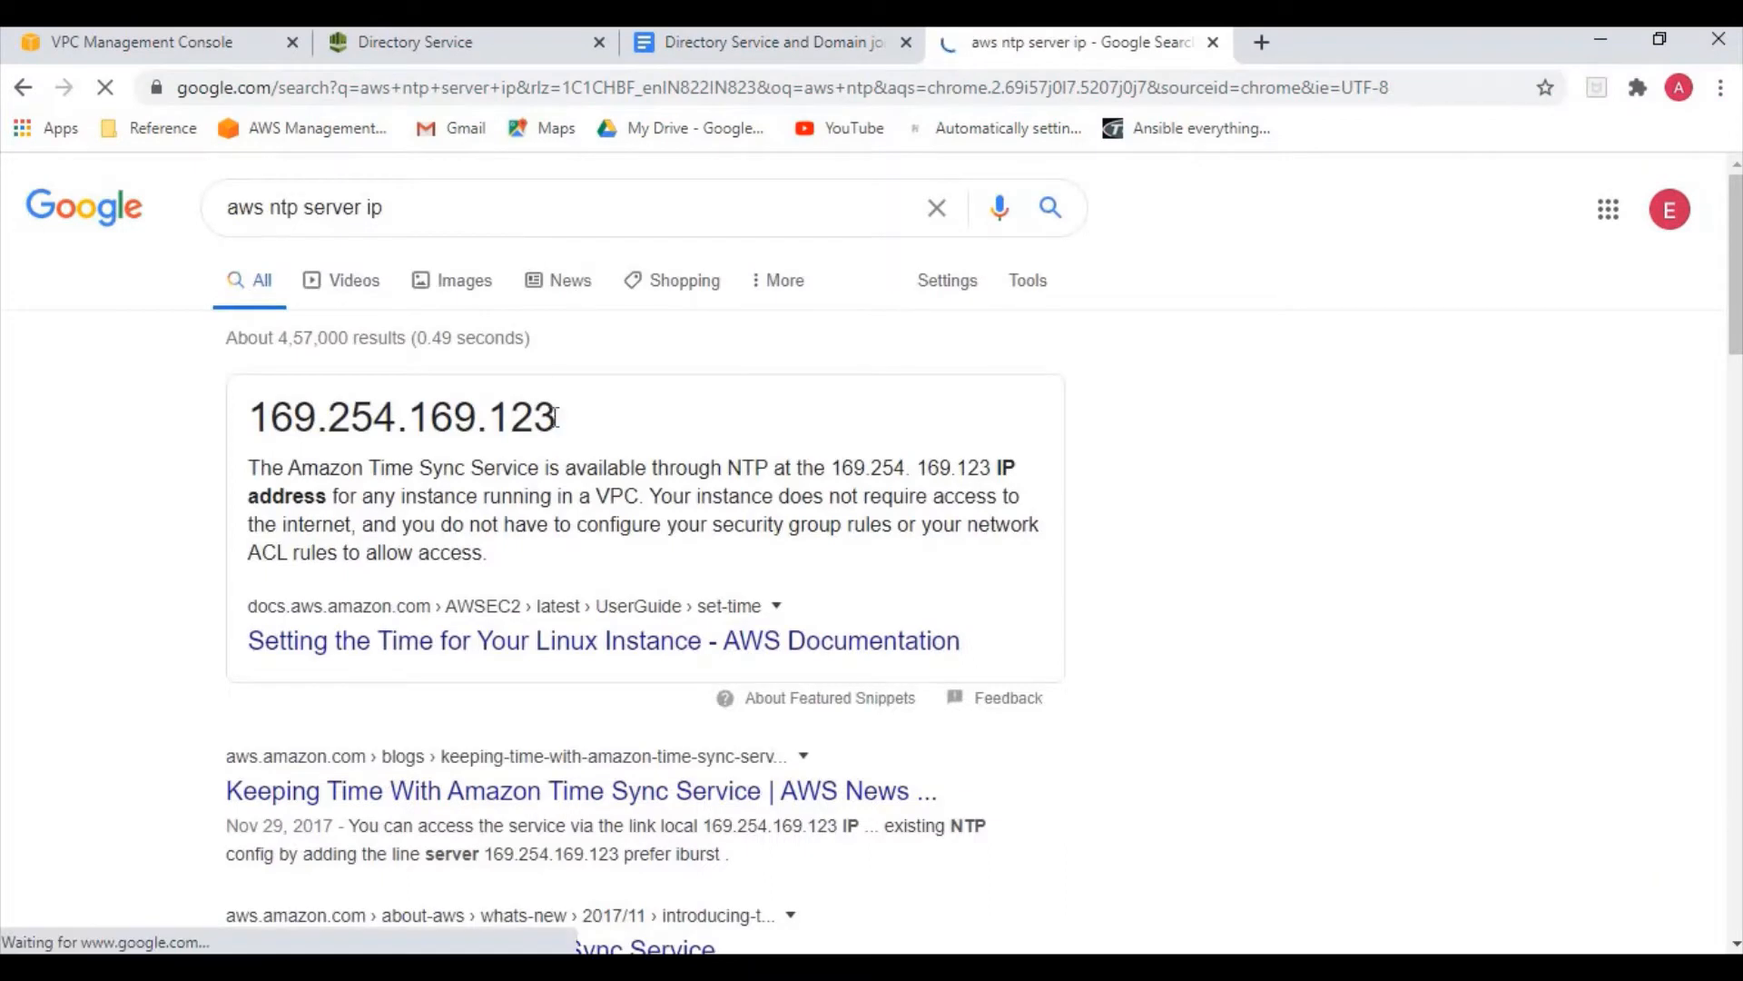
{"action": "left_click_drag", "start_coordinate": [557, 417], "coordinate": [249, 414]}
{"action": "key", "text": "ctrl+c"}
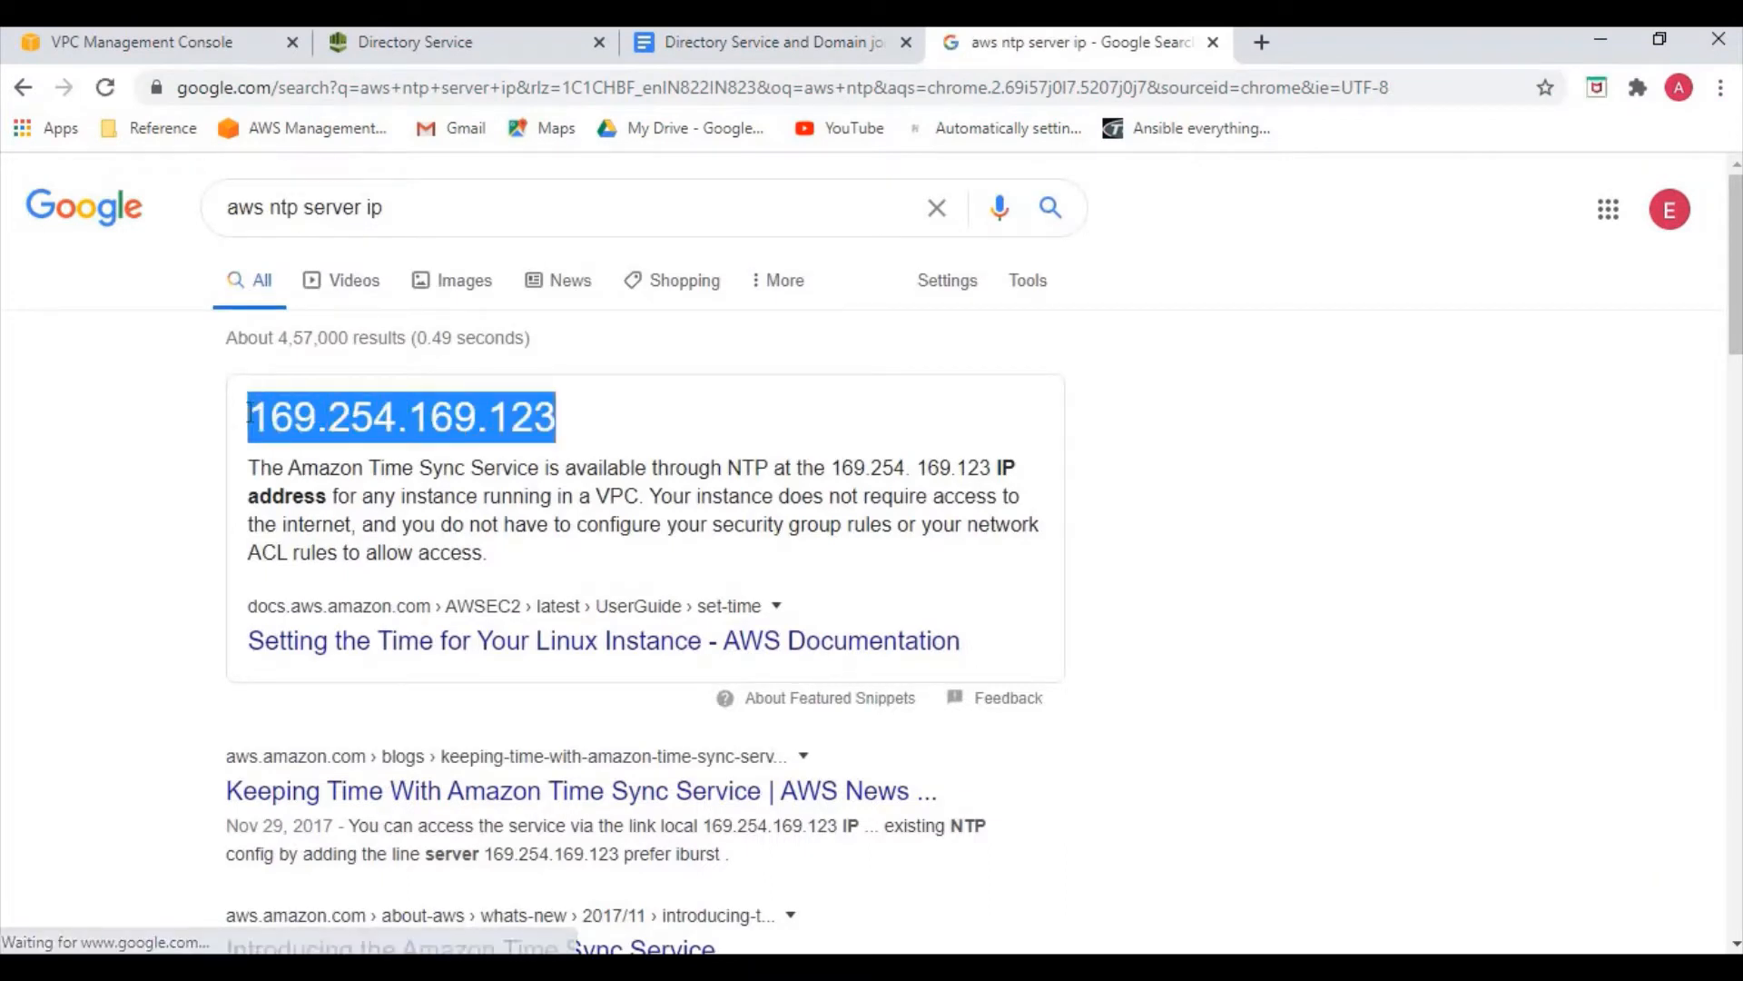
{"action": "left_click", "coordinate": [472, 44]}
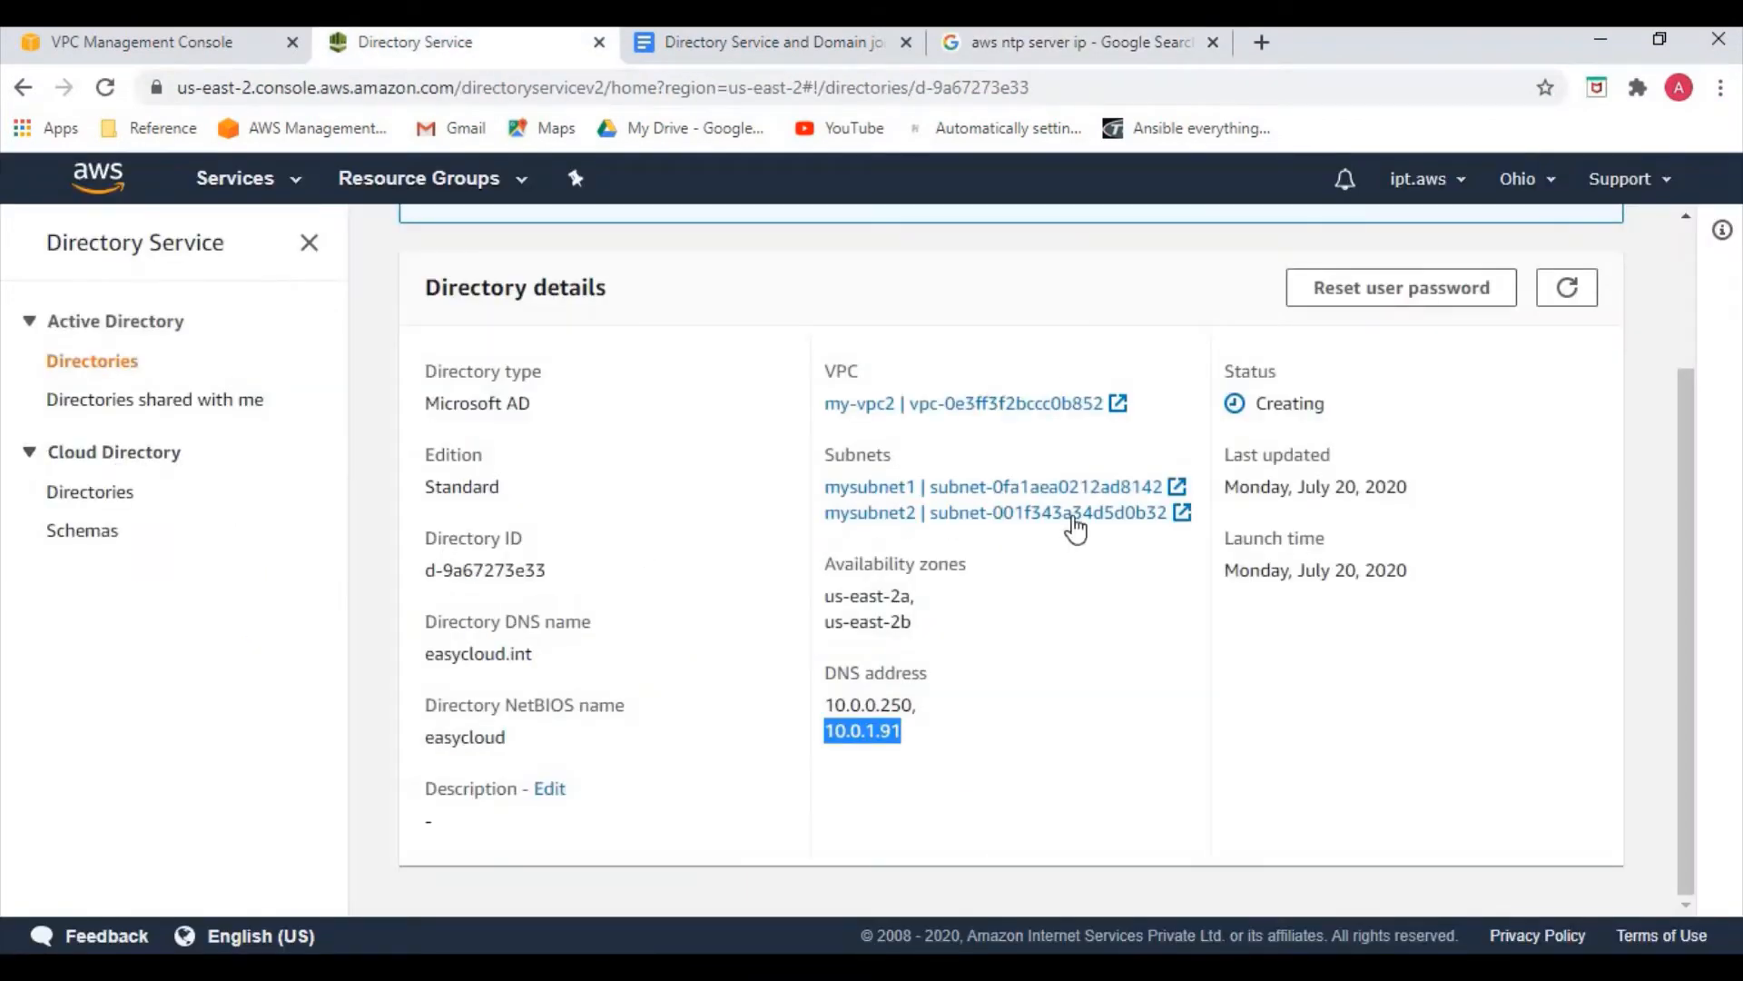
Set NTP server 169.254.169.123 and create the easycloud DHCP options set
{"action": "left_click", "coordinate": [145, 42]}
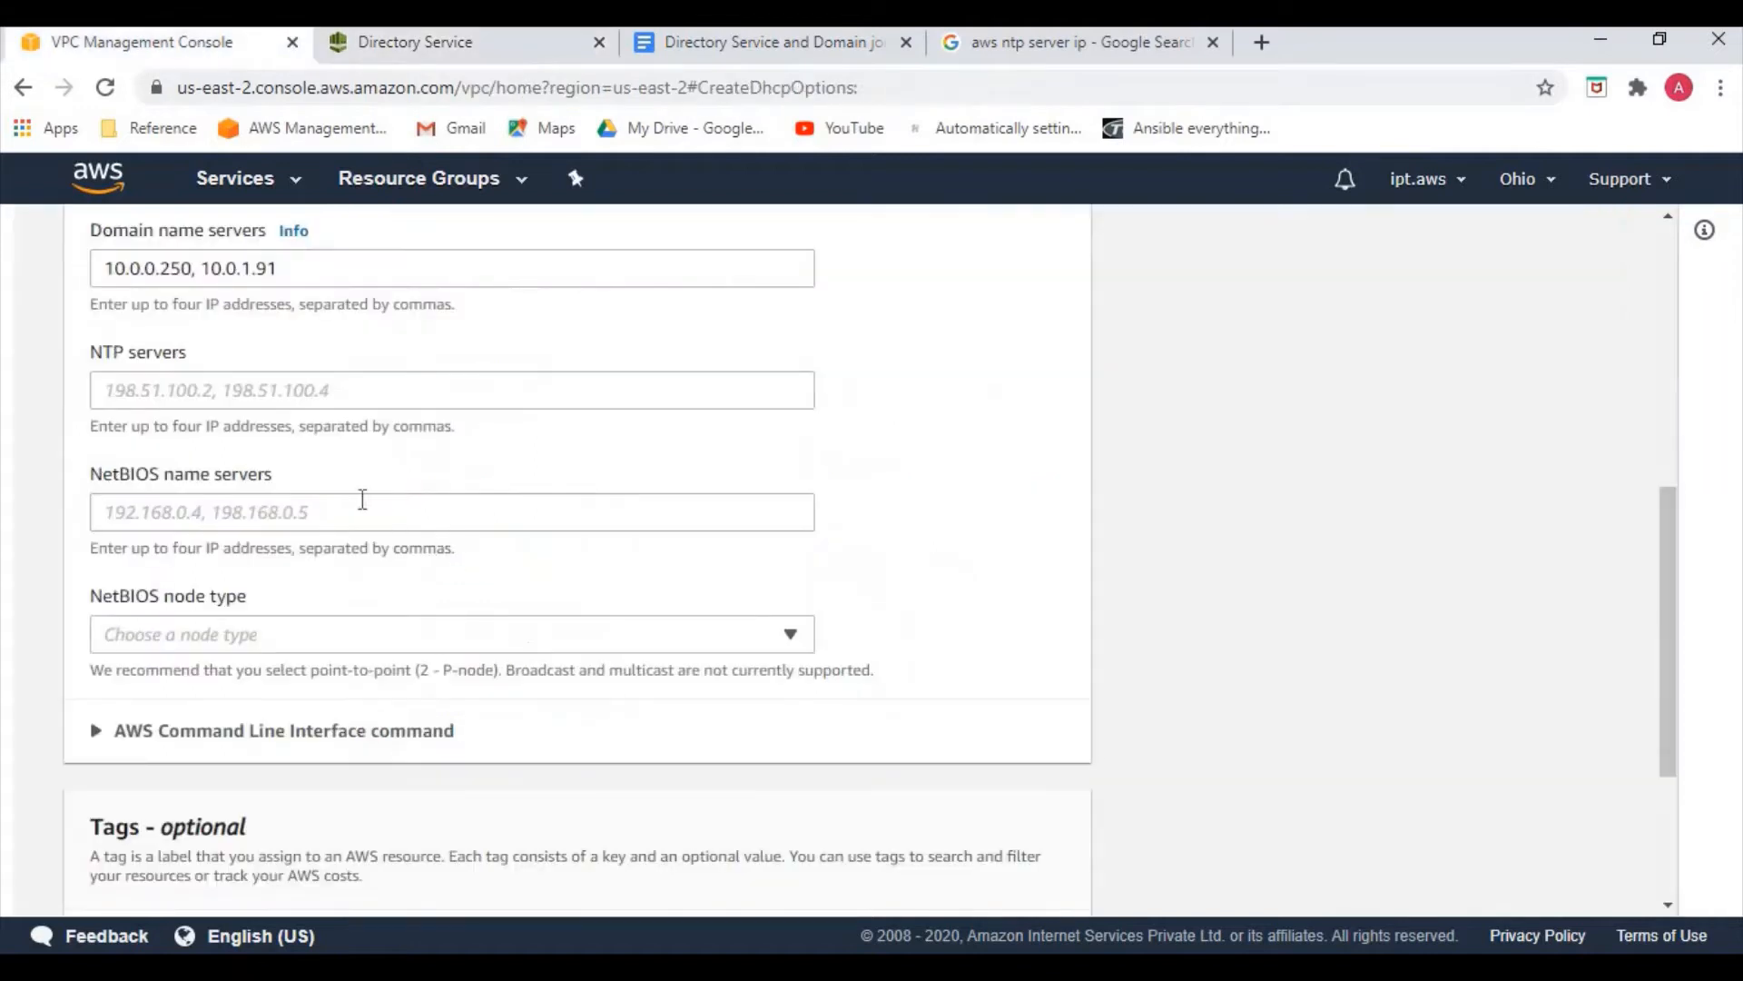
{"action": "left_click", "coordinate": [368, 393]}
{"action": "key", "text": "ctrl+v"}
{"action": "left_click", "coordinate": [871, 449]}
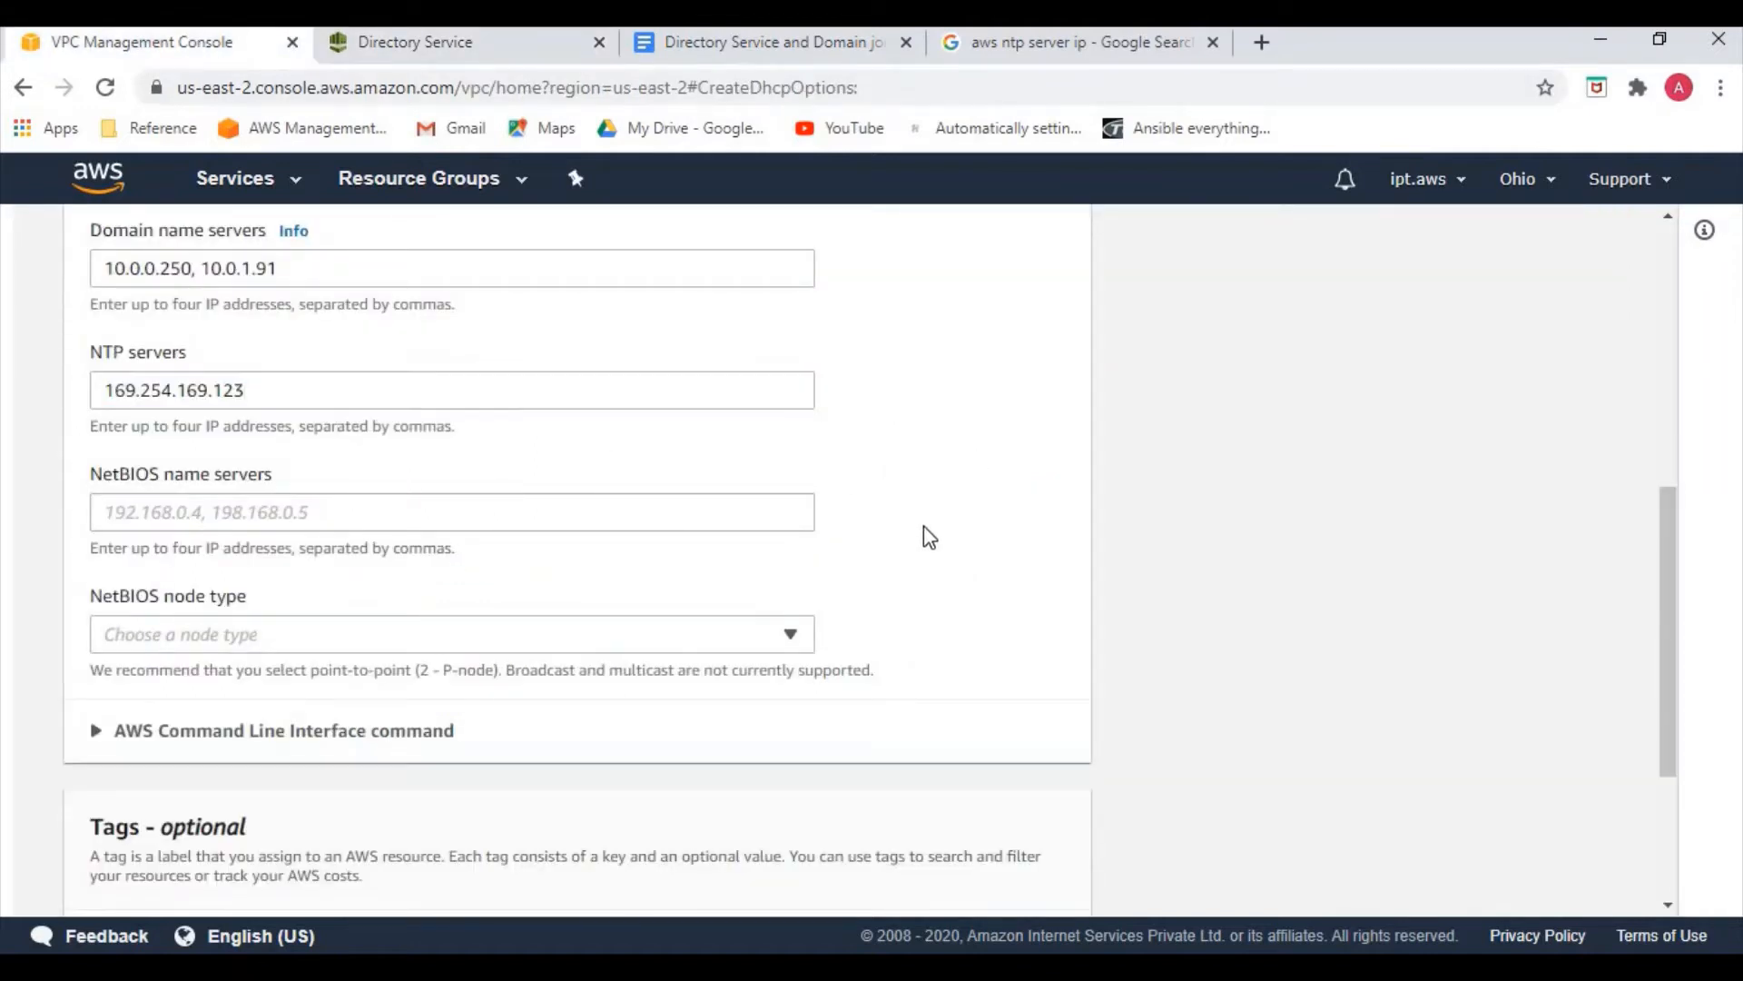
{"action": "scroll", "coordinate": [845, 611], "scroll_direction": "down", "scroll_amount": 2}
{"action": "scroll", "coordinate": [844, 621], "scroll_direction": "down", "scroll_amount": 1}
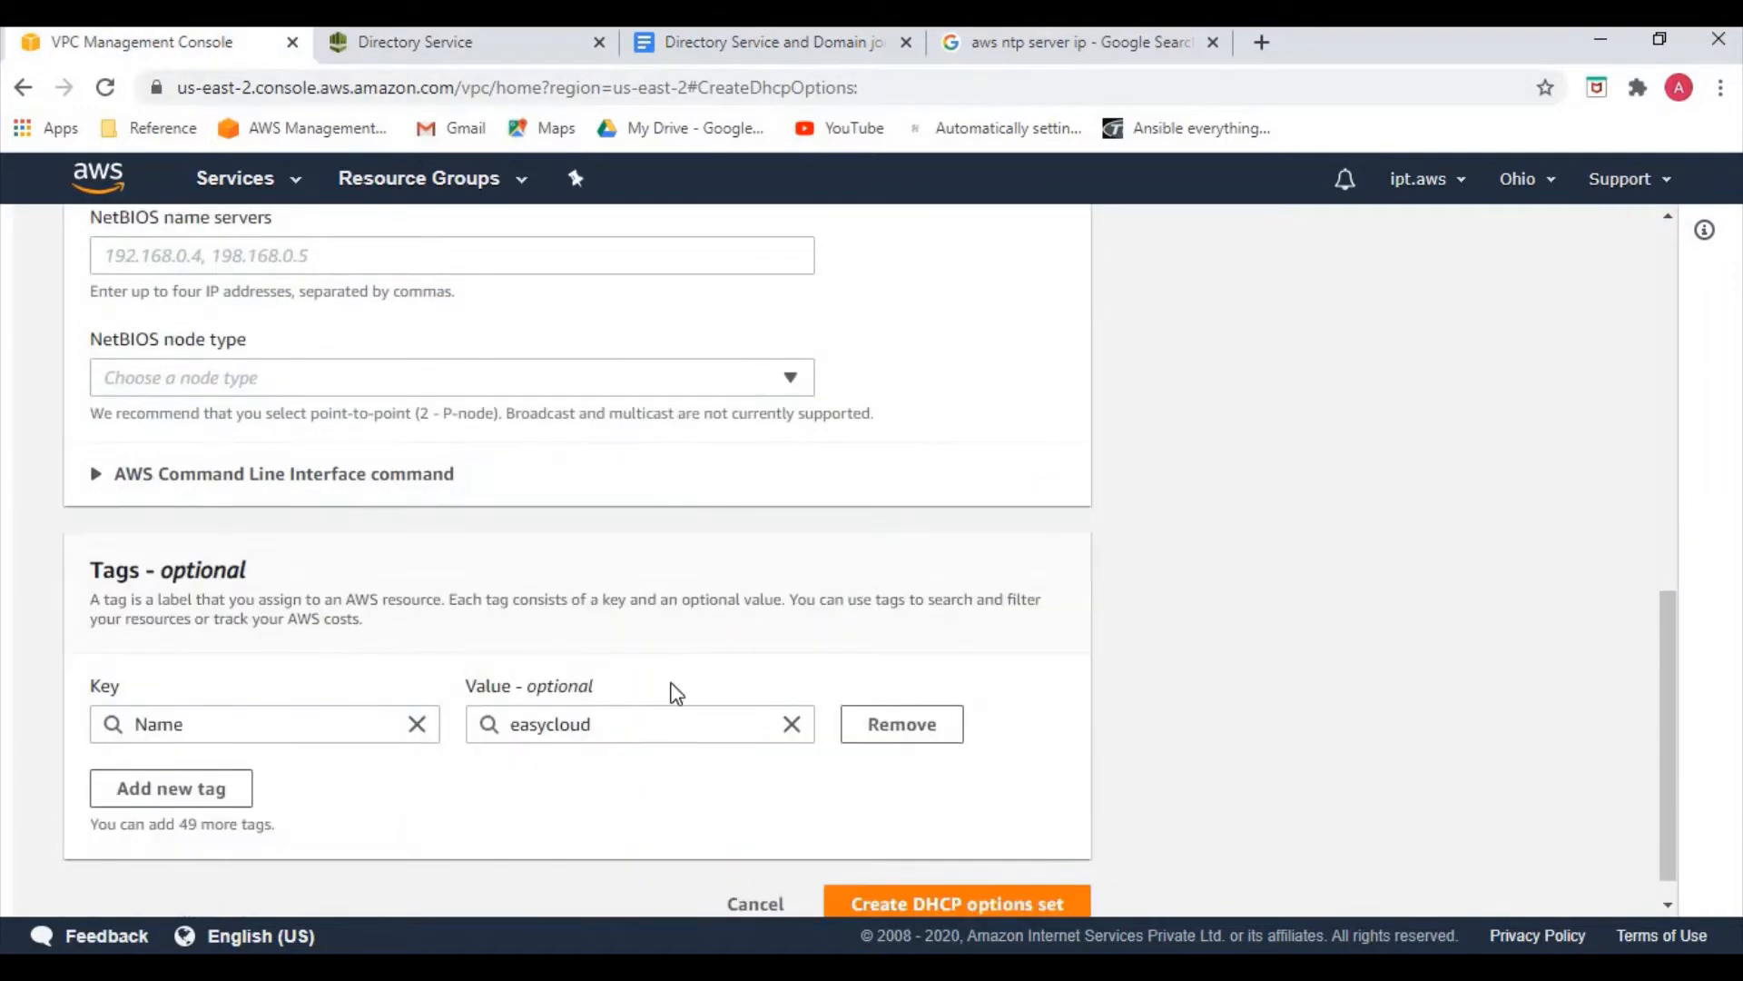
{"action": "scroll", "coordinate": [709, 696], "scroll_direction": "down", "scroll_amount": 1}
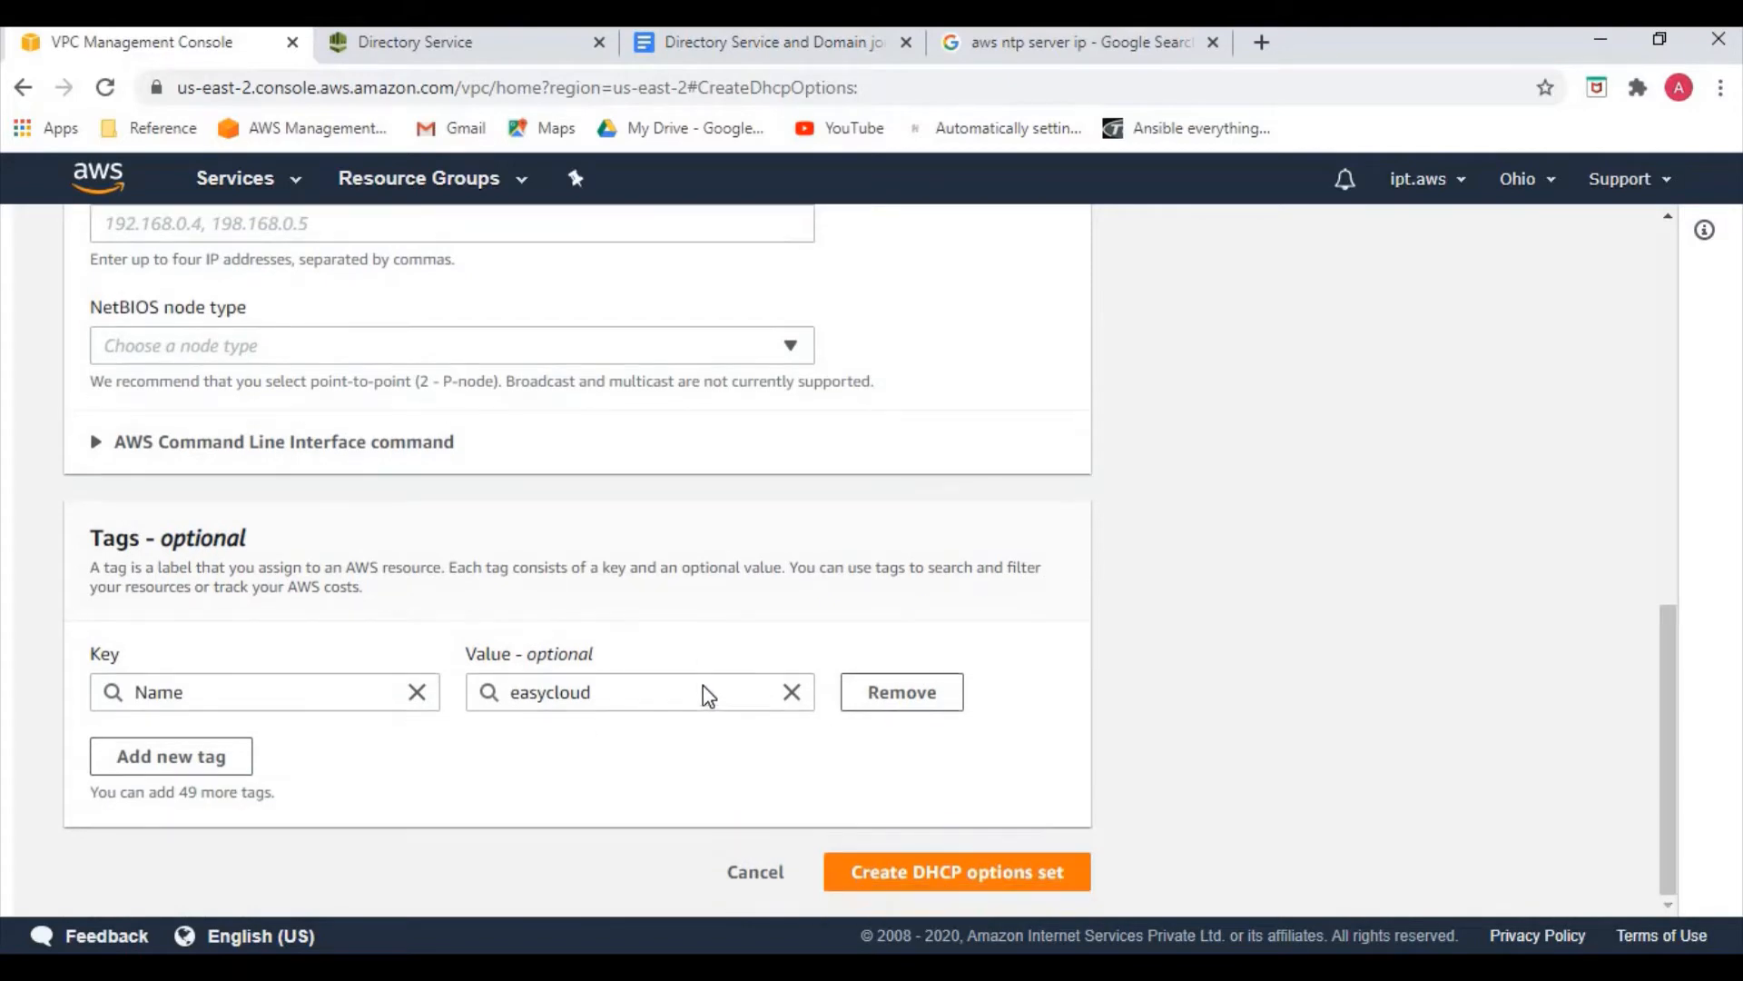
{"action": "left_click", "coordinate": [924, 881]}
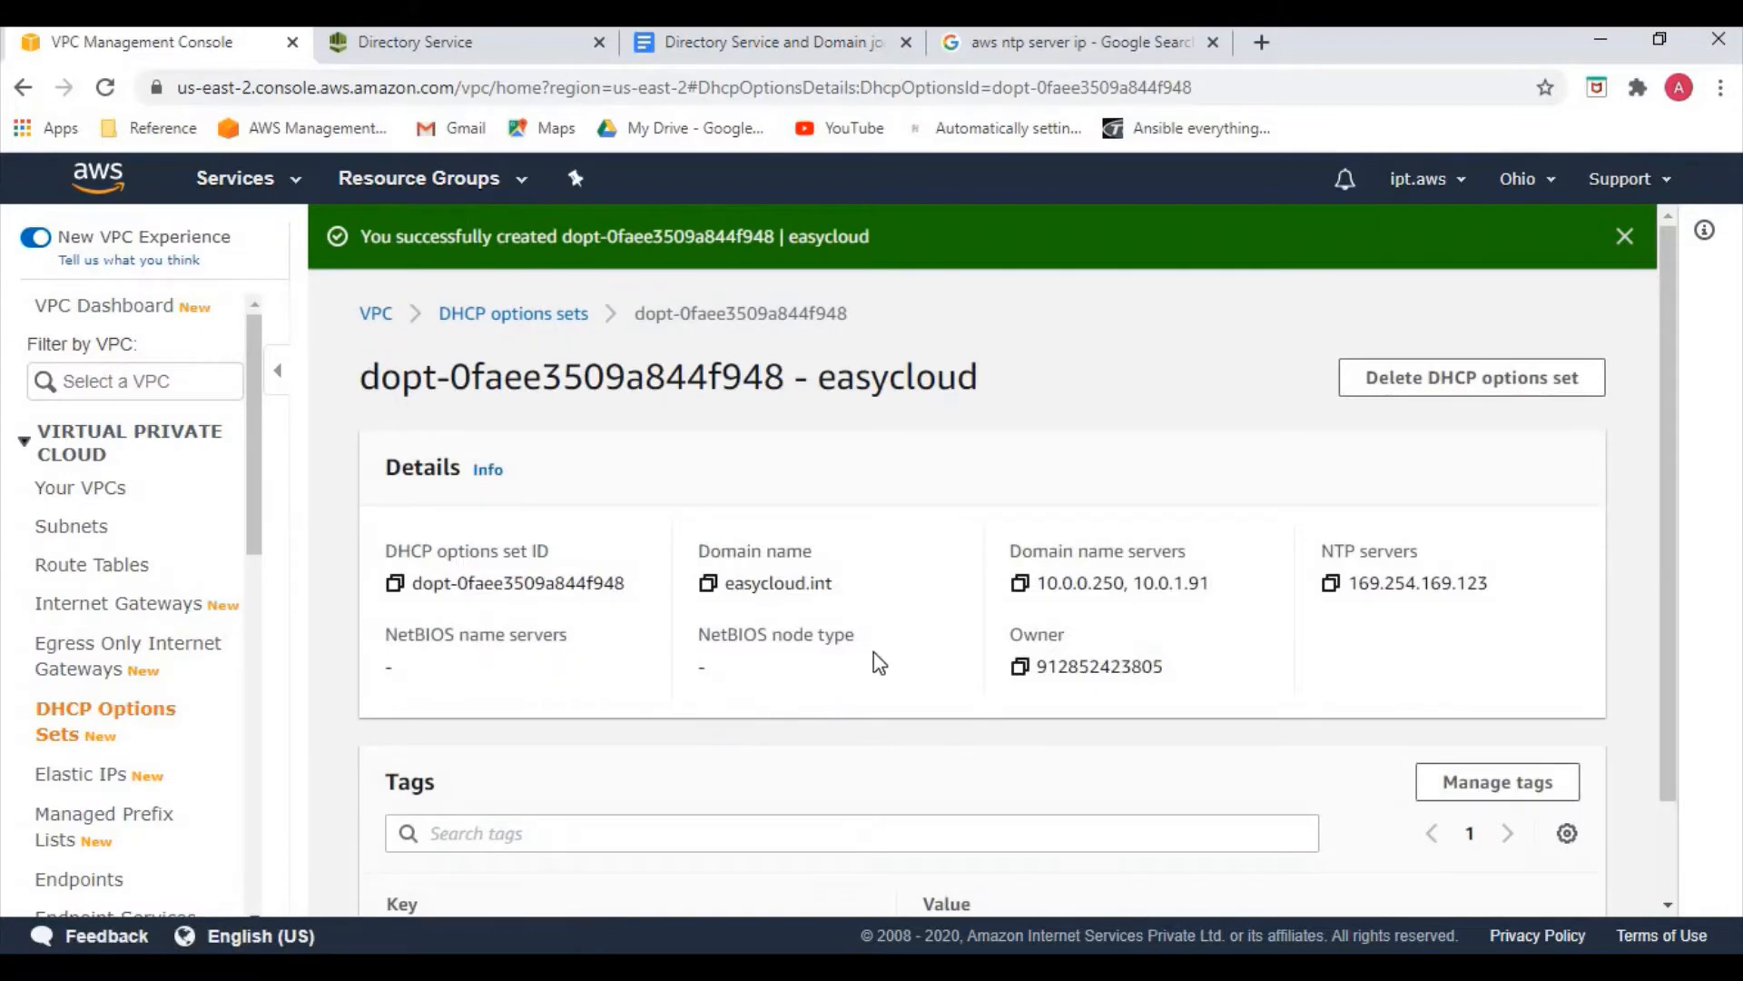
Attach DHCP options set dopt-0faee3509a844f948 to my-vpc2
{"action": "left_click", "coordinate": [103, 502]}
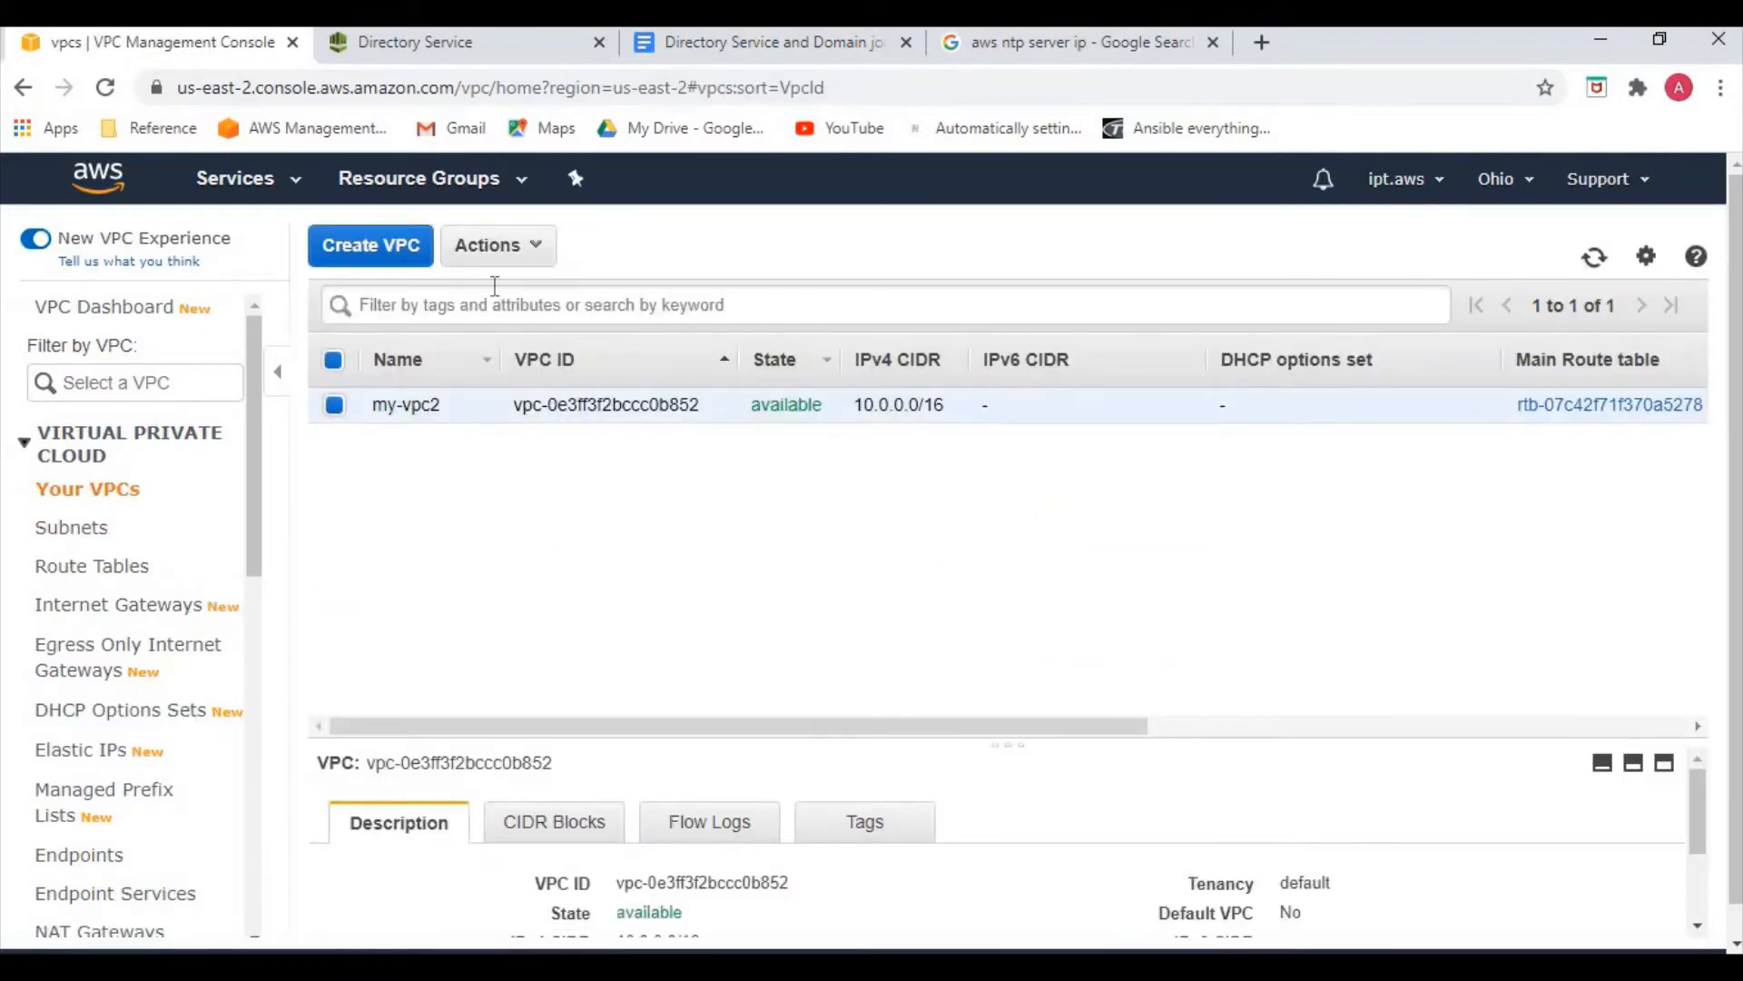
{"action": "left_click", "coordinate": [500, 266]}
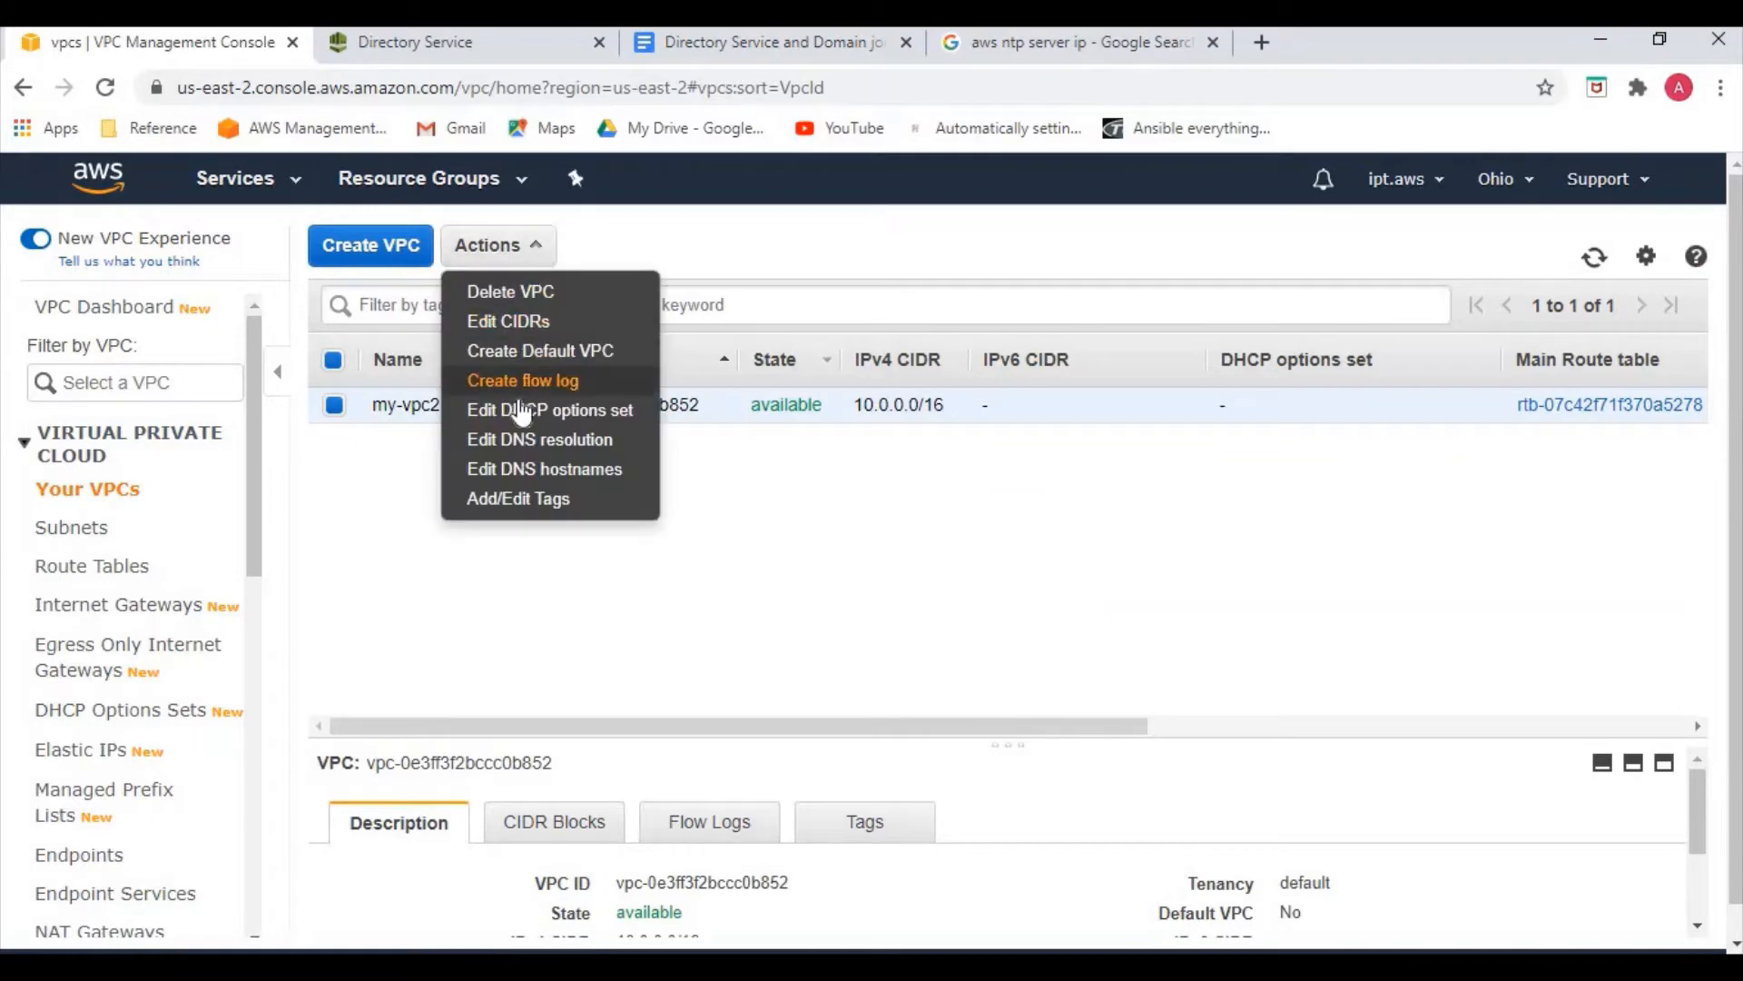
{"action": "left_click", "coordinate": [527, 410]}
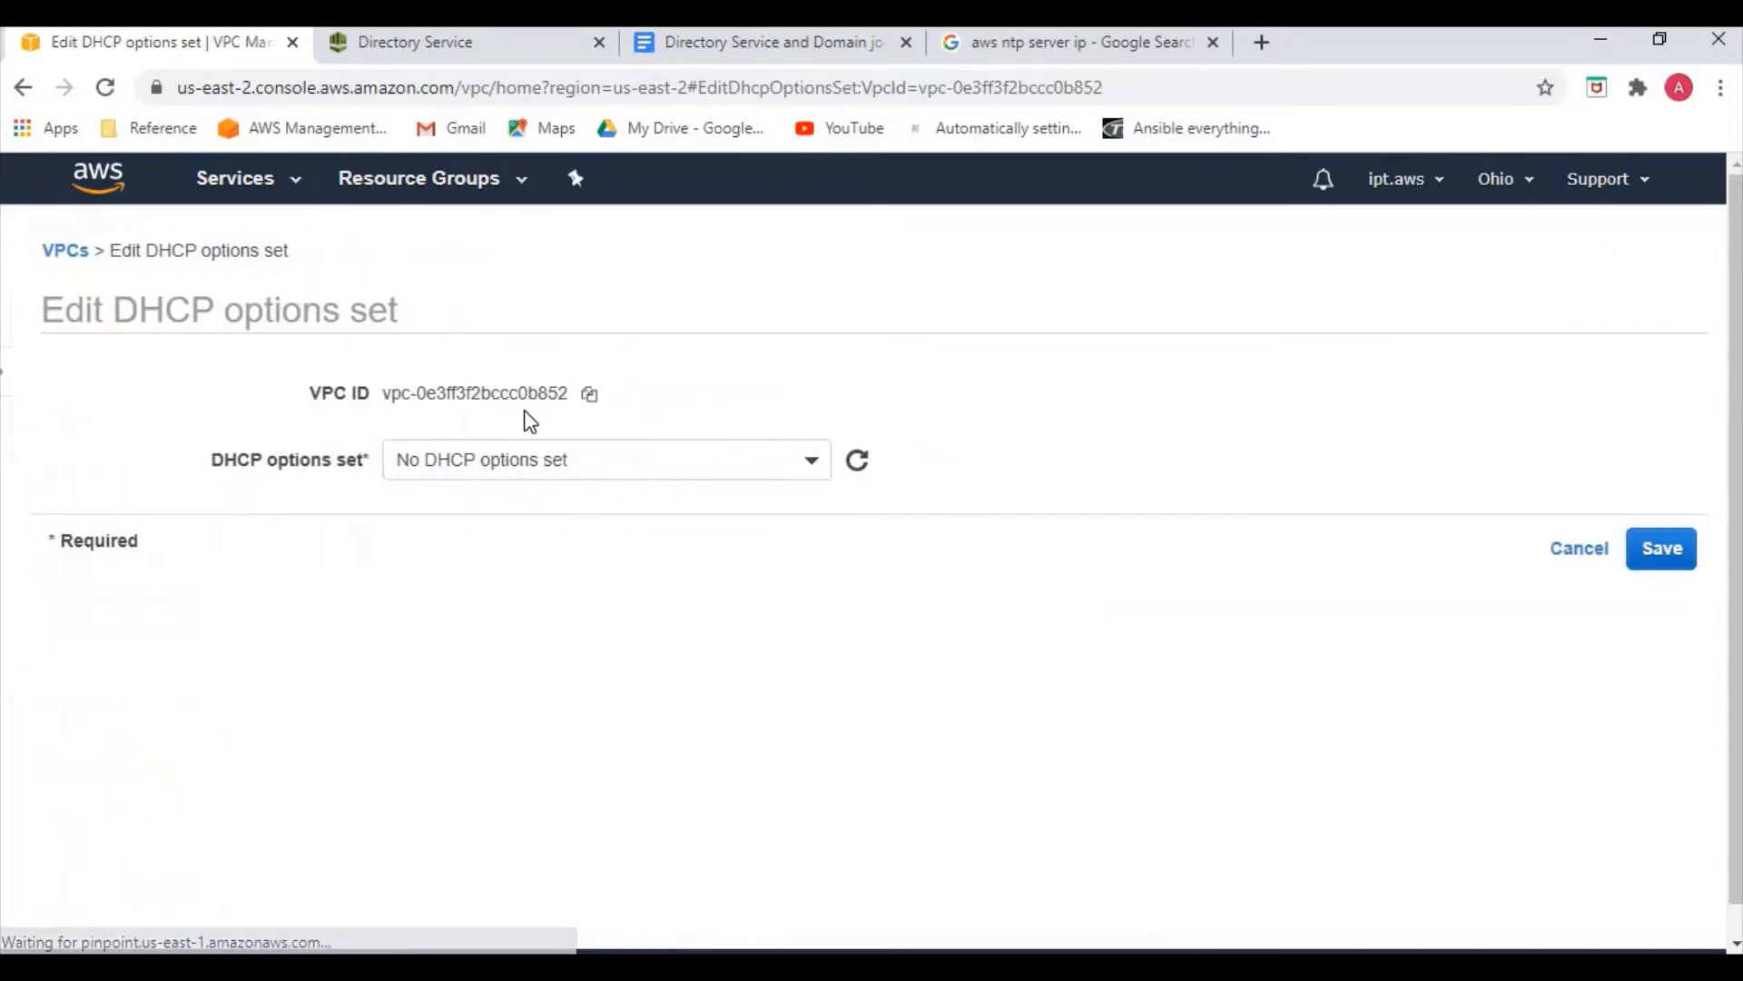
{"action": "left_click", "coordinate": [533, 460]}
{"action": "left_click", "coordinate": [527, 604]}
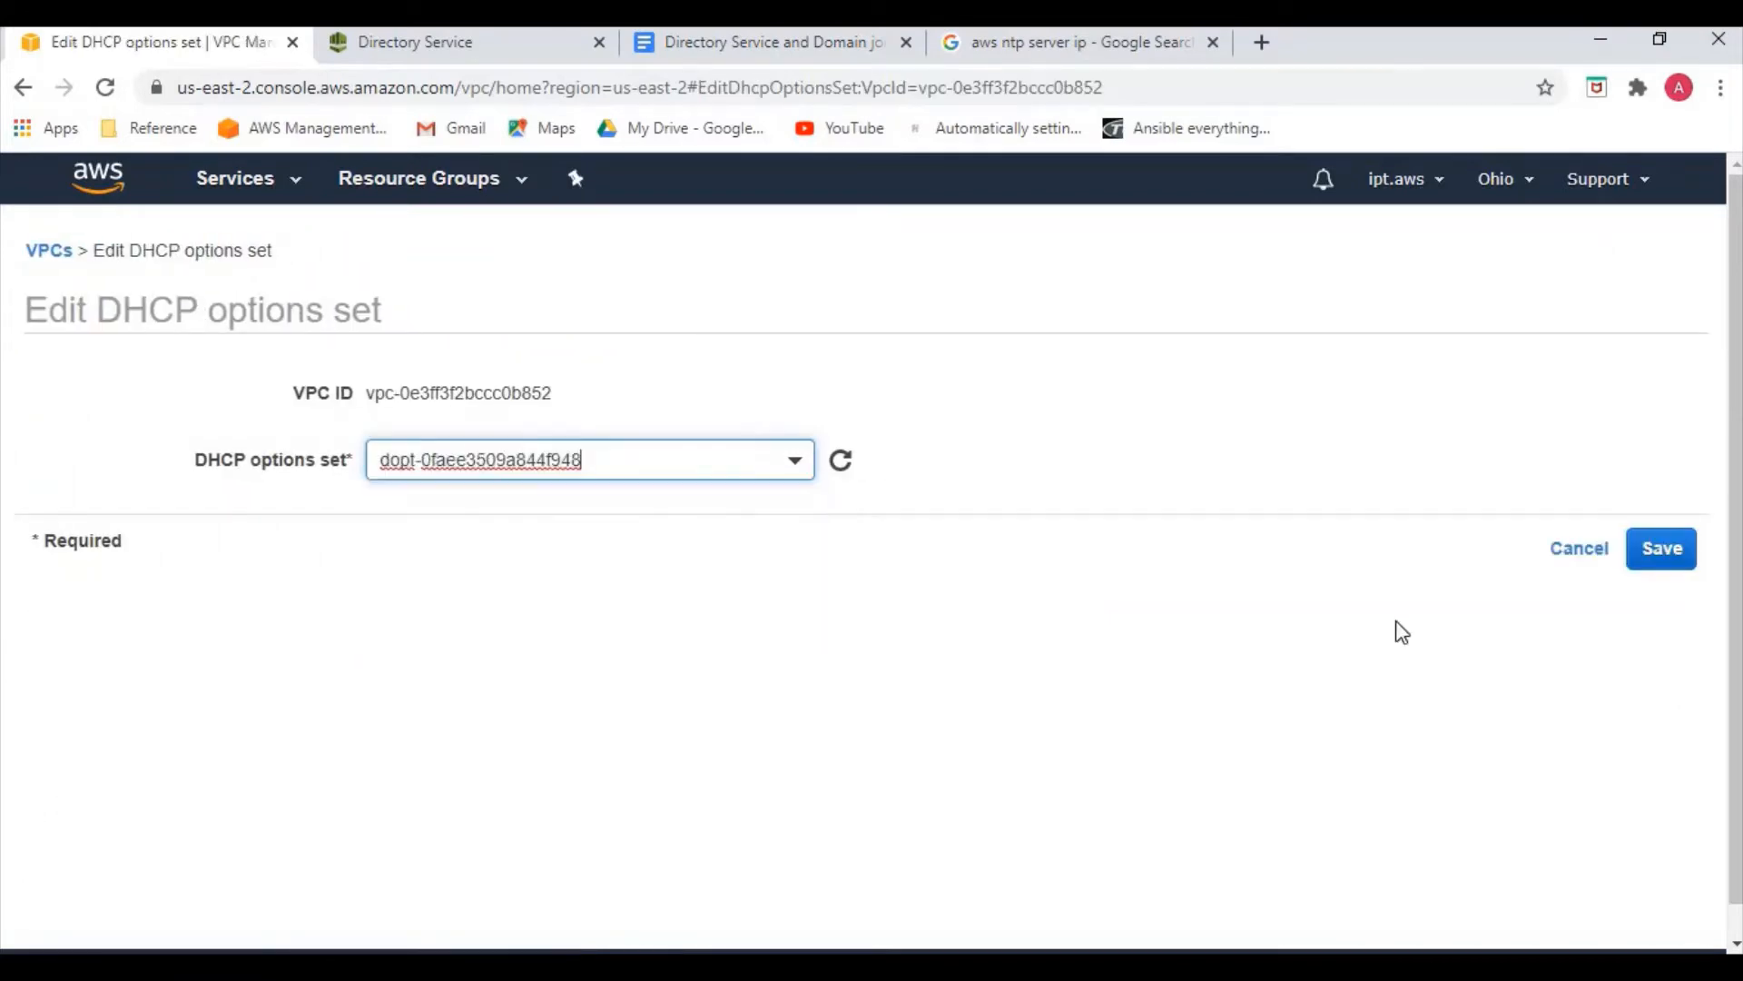
{"action": "left_click", "coordinate": [1671, 568]}
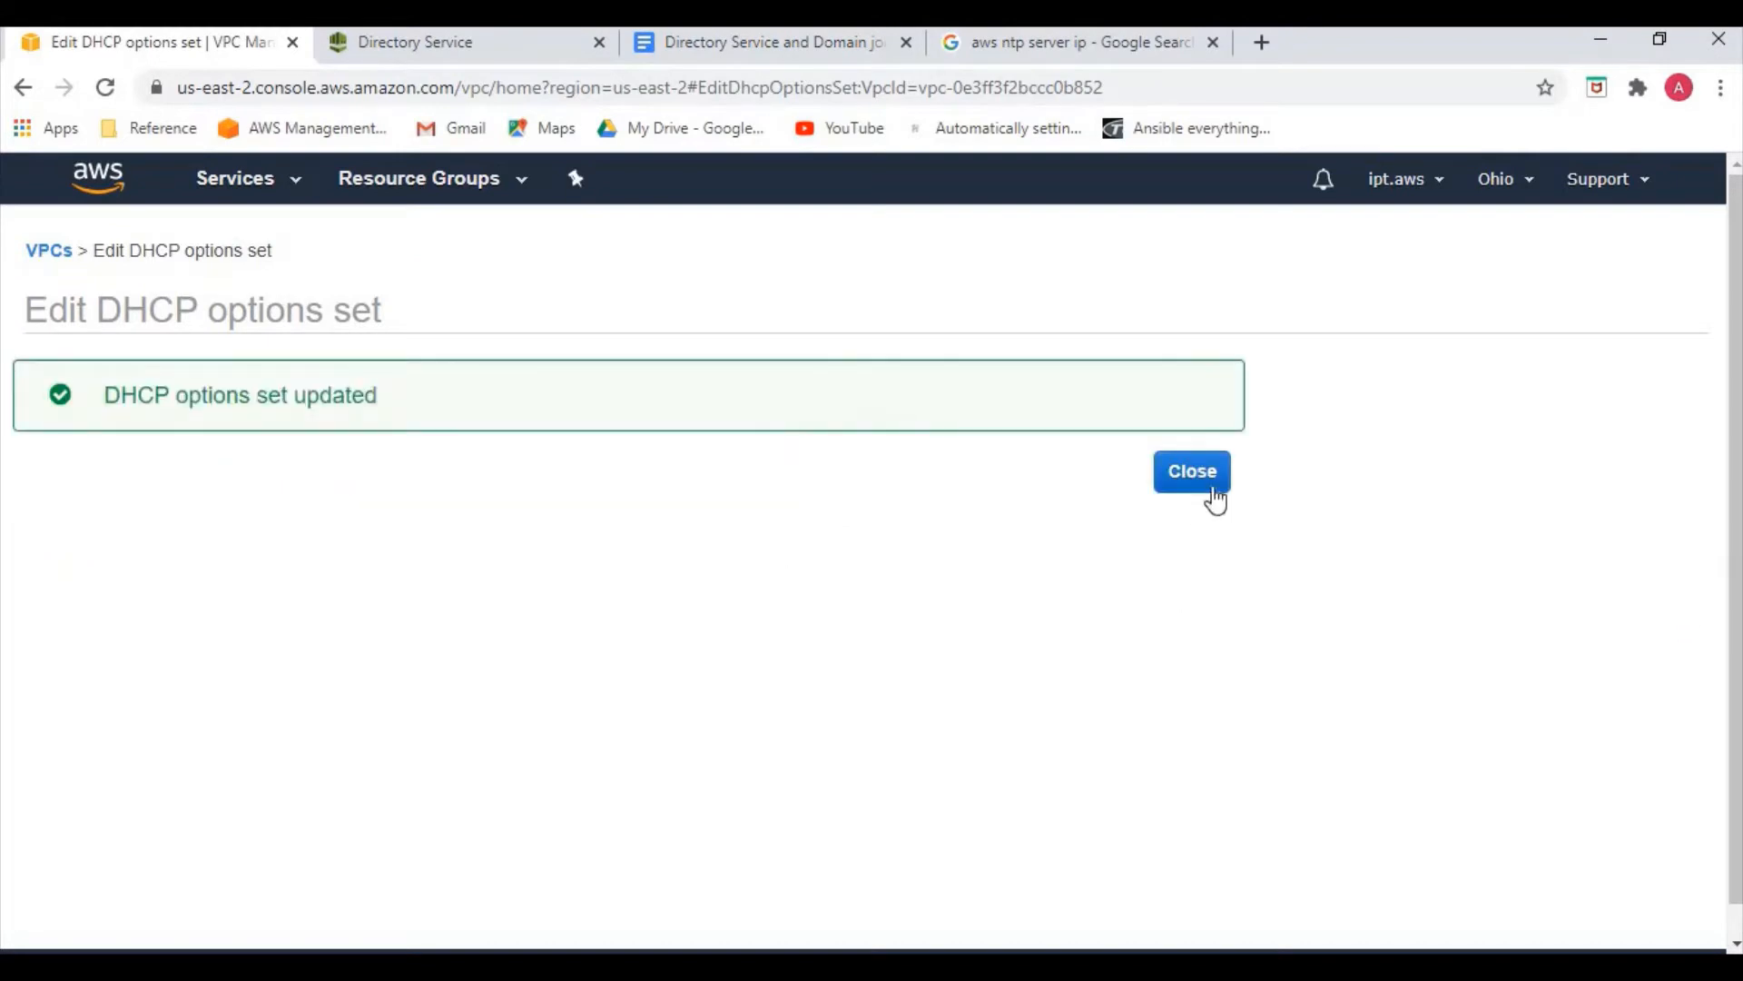
{"action": "left_click", "coordinate": [1211, 486]}
Save my-vpc2's DNS resolution setting as enabled
{"action": "left_click", "coordinate": [486, 244]}
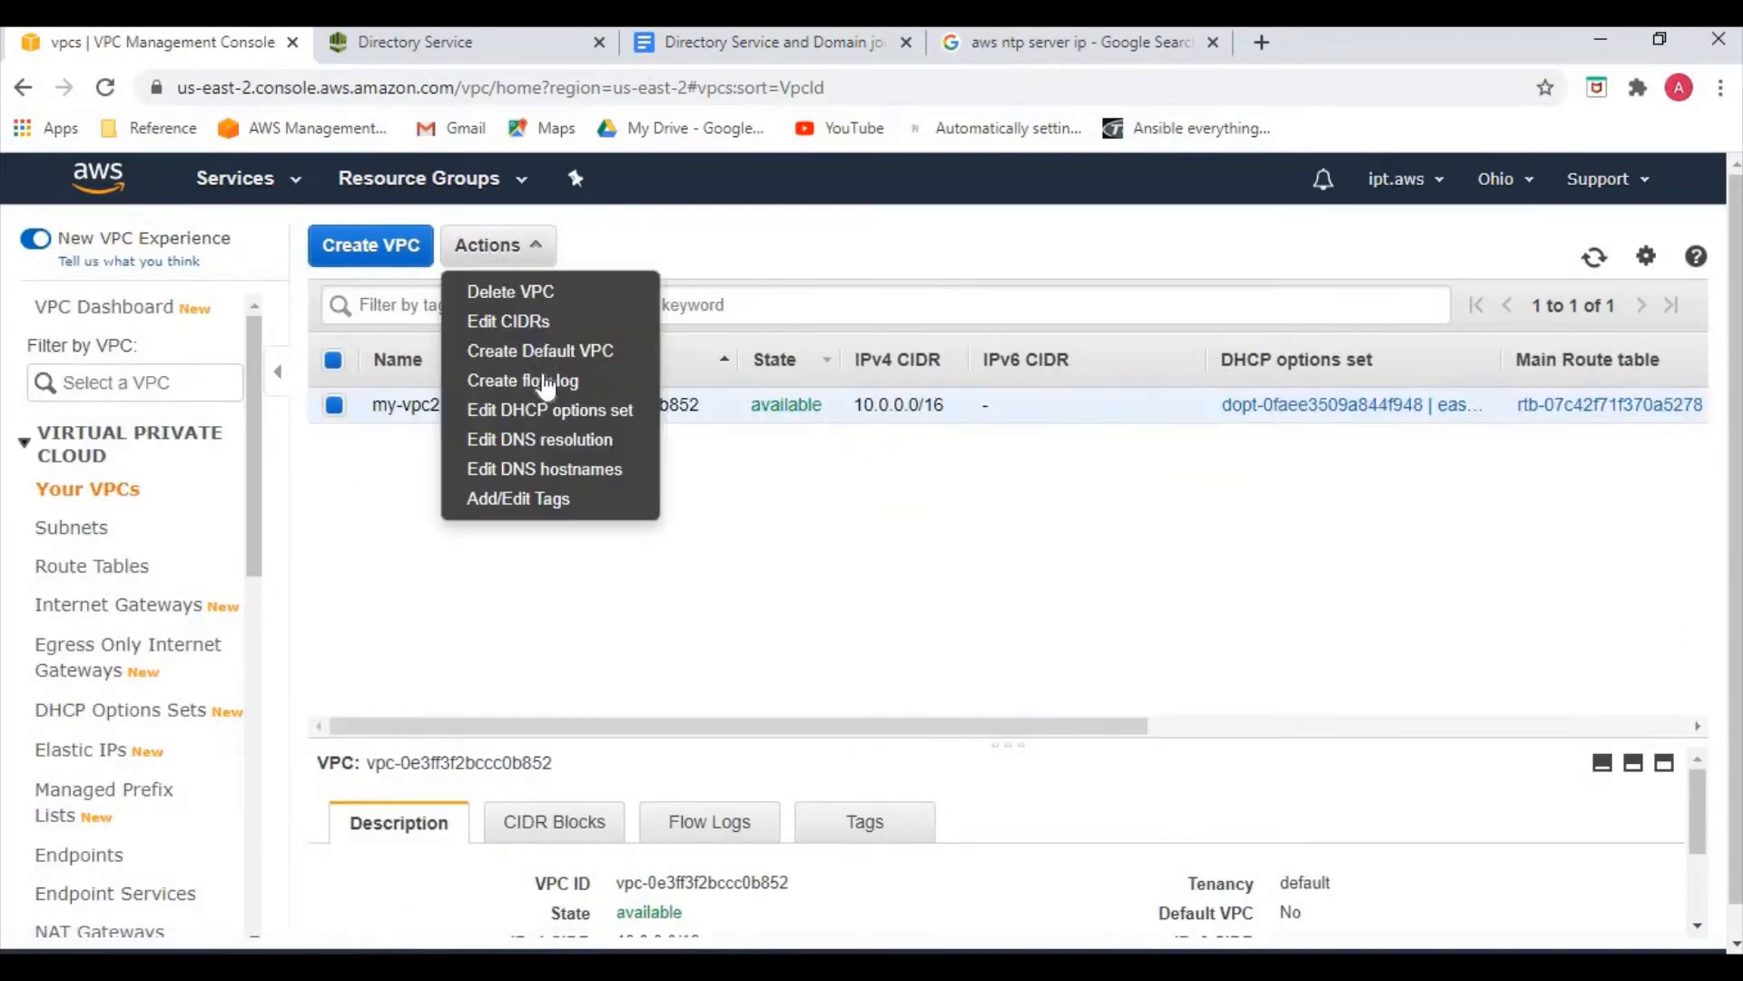
{"action": "left_click", "coordinate": [548, 443]}
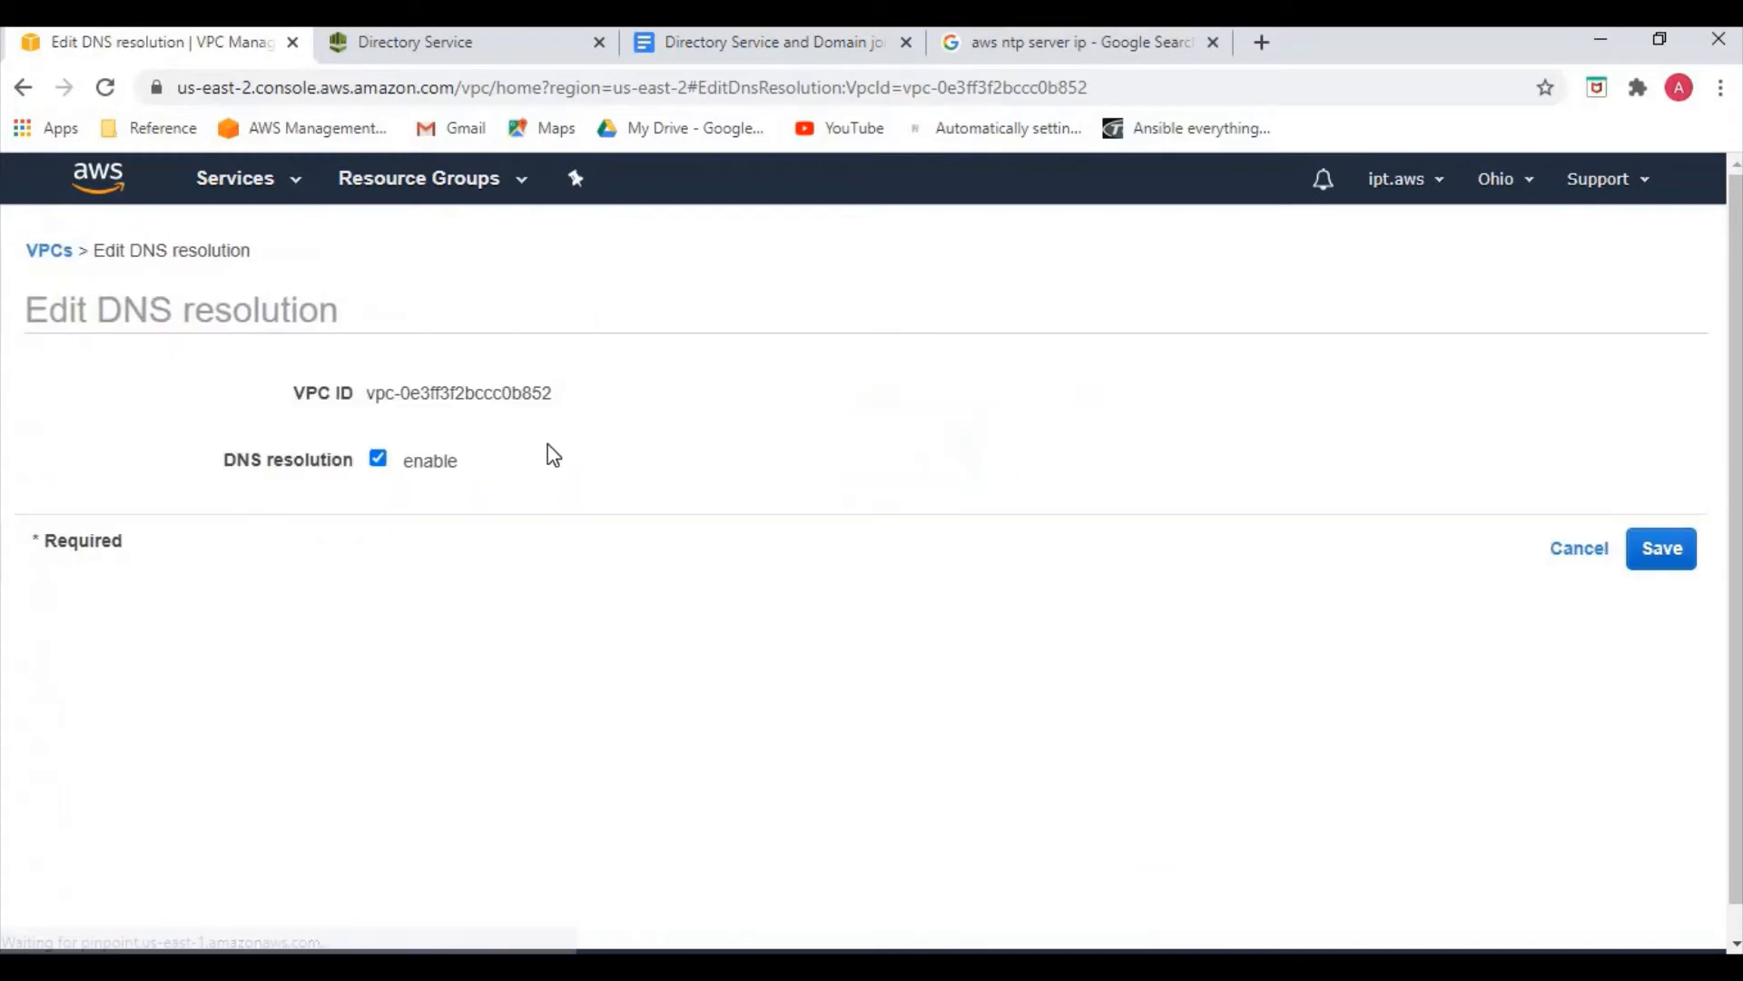
{"action": "left_click", "coordinate": [1678, 559]}
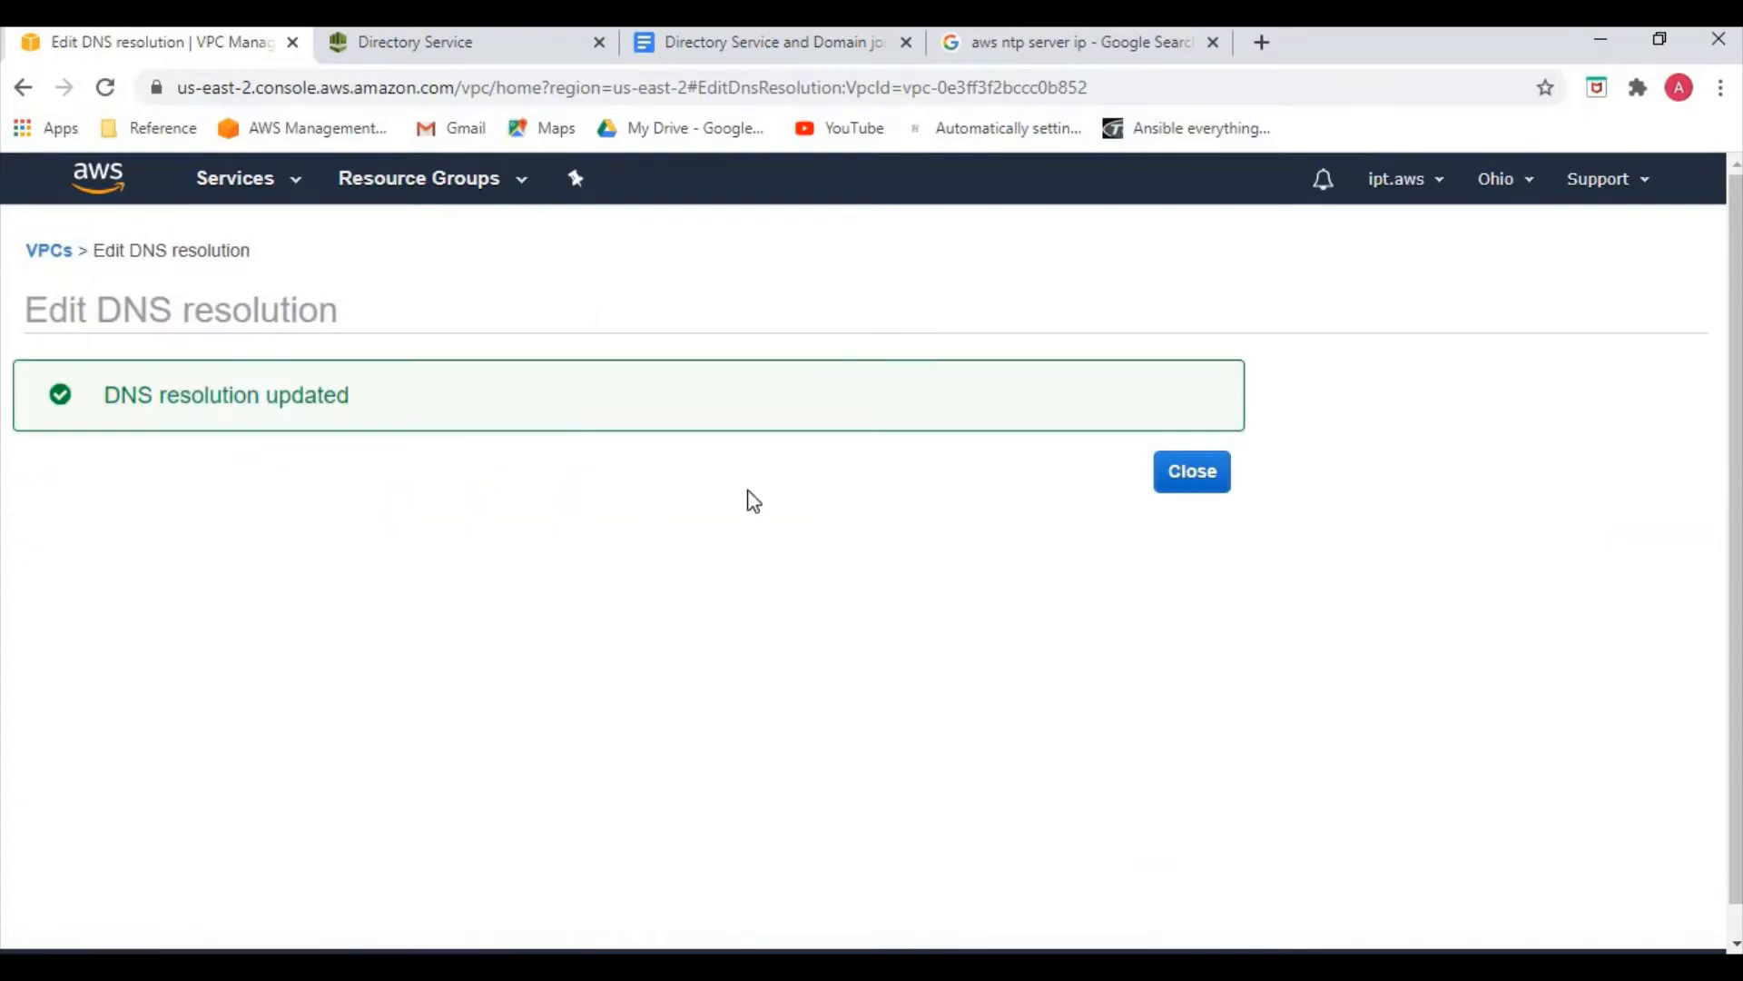
{"action": "left_click", "coordinate": [1221, 490]}
Save my-vpc2's DNS hostnames setting as enabled
{"action": "left_click", "coordinate": [495, 247]}
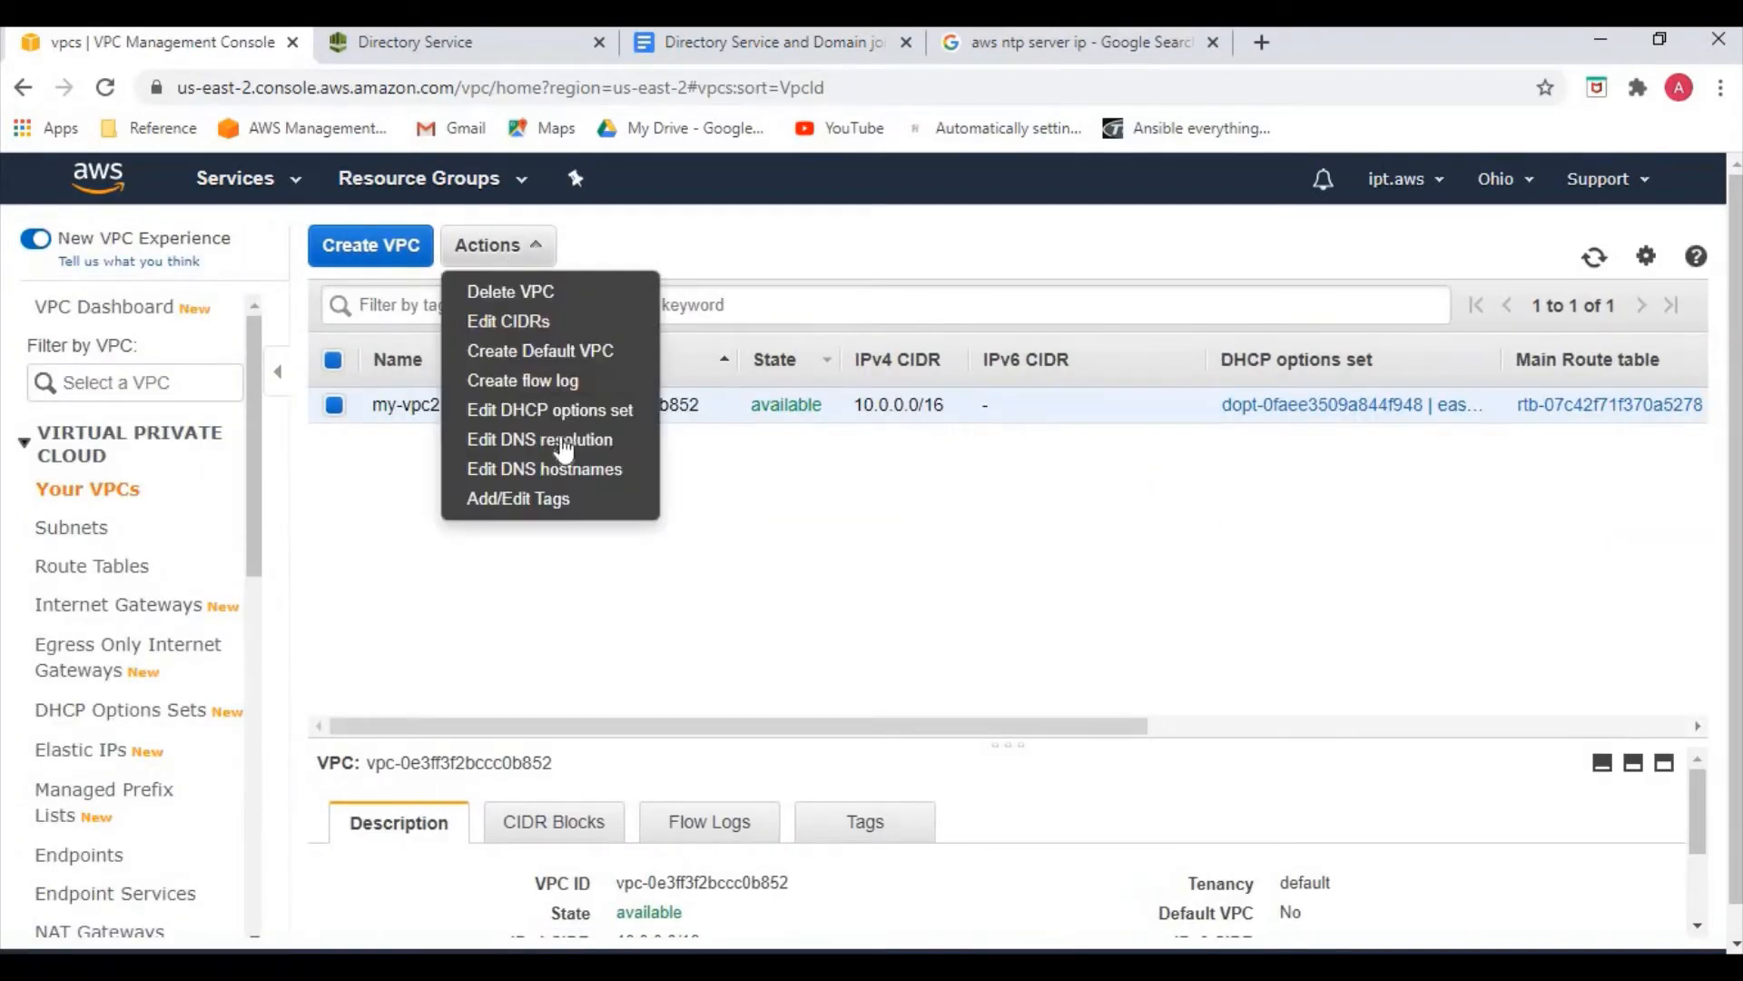
{"action": "left_click", "coordinate": [563, 470]}
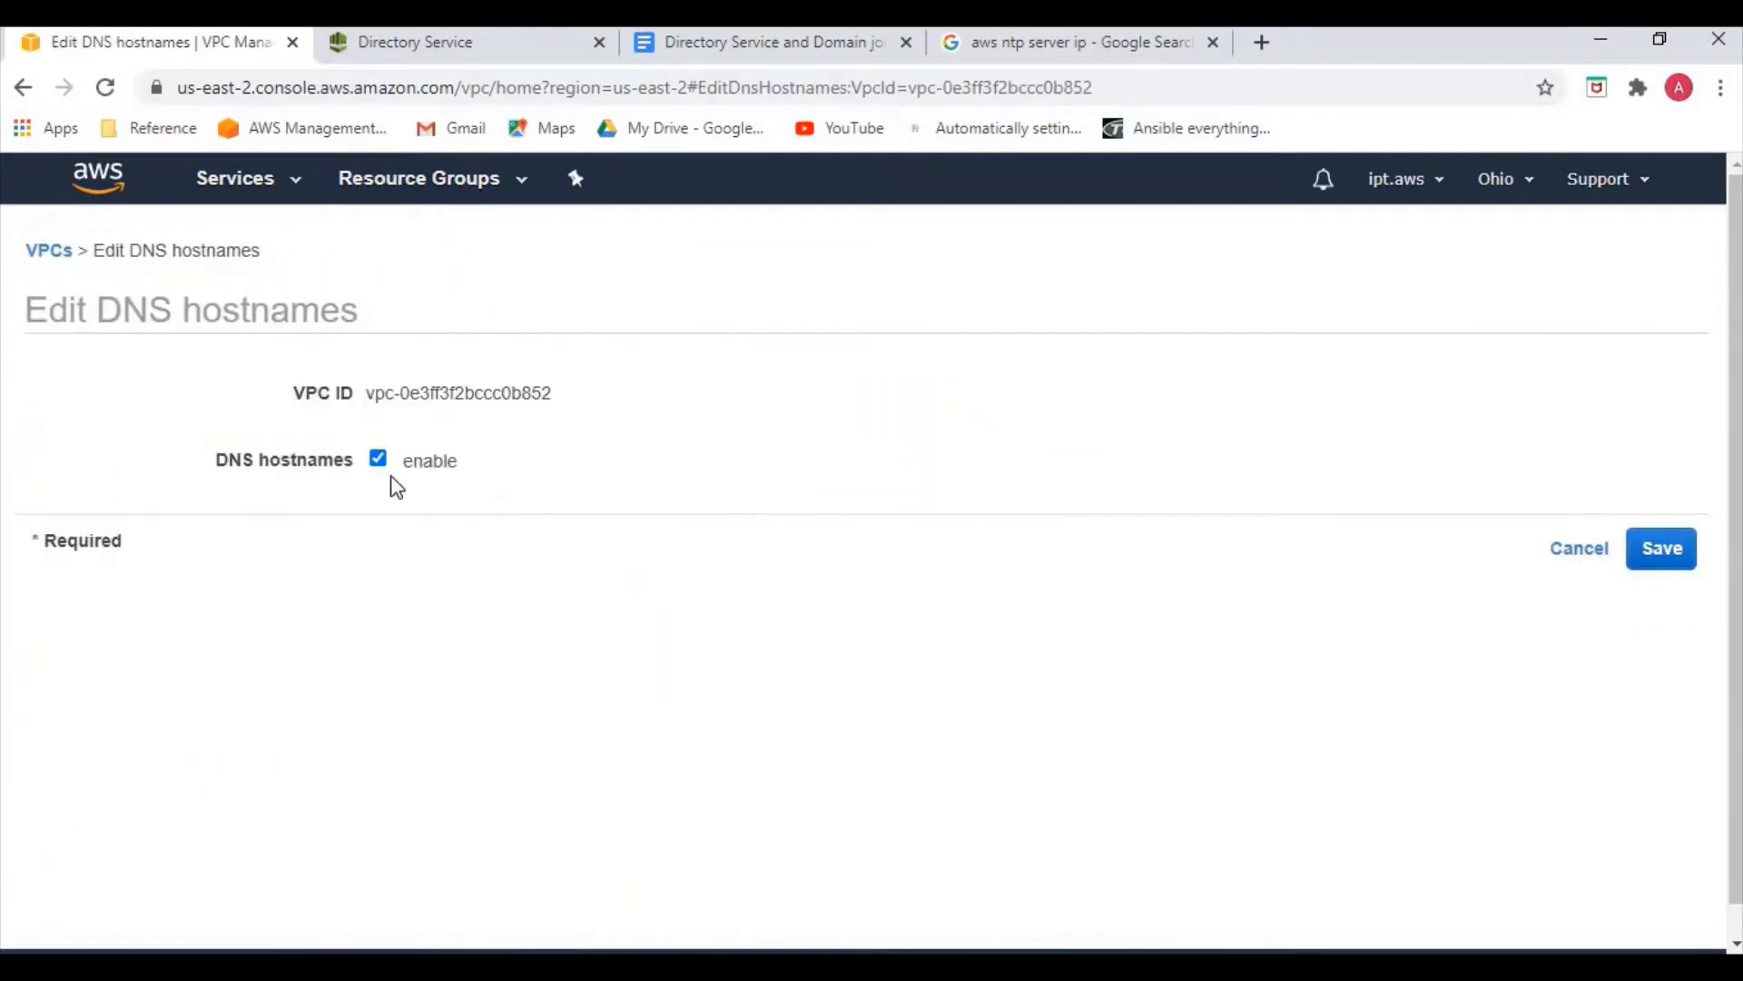
{"action": "left_click", "coordinate": [1666, 550]}
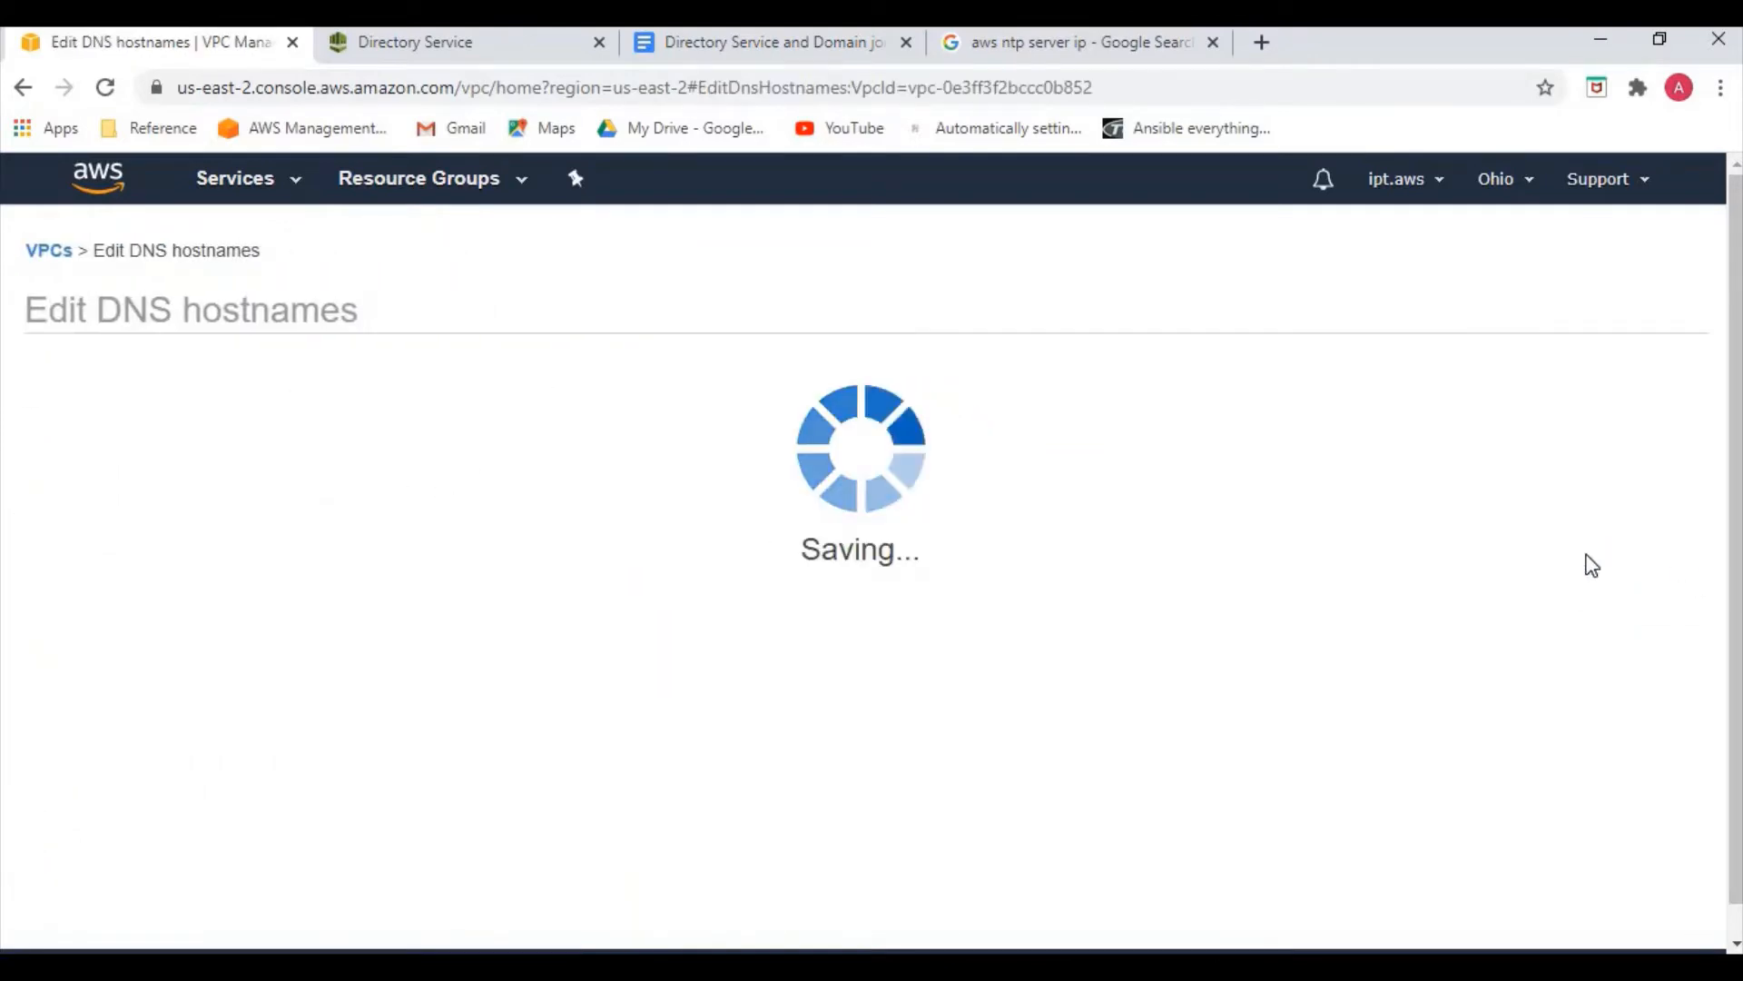
{"action": "left_click", "coordinate": [1217, 485]}
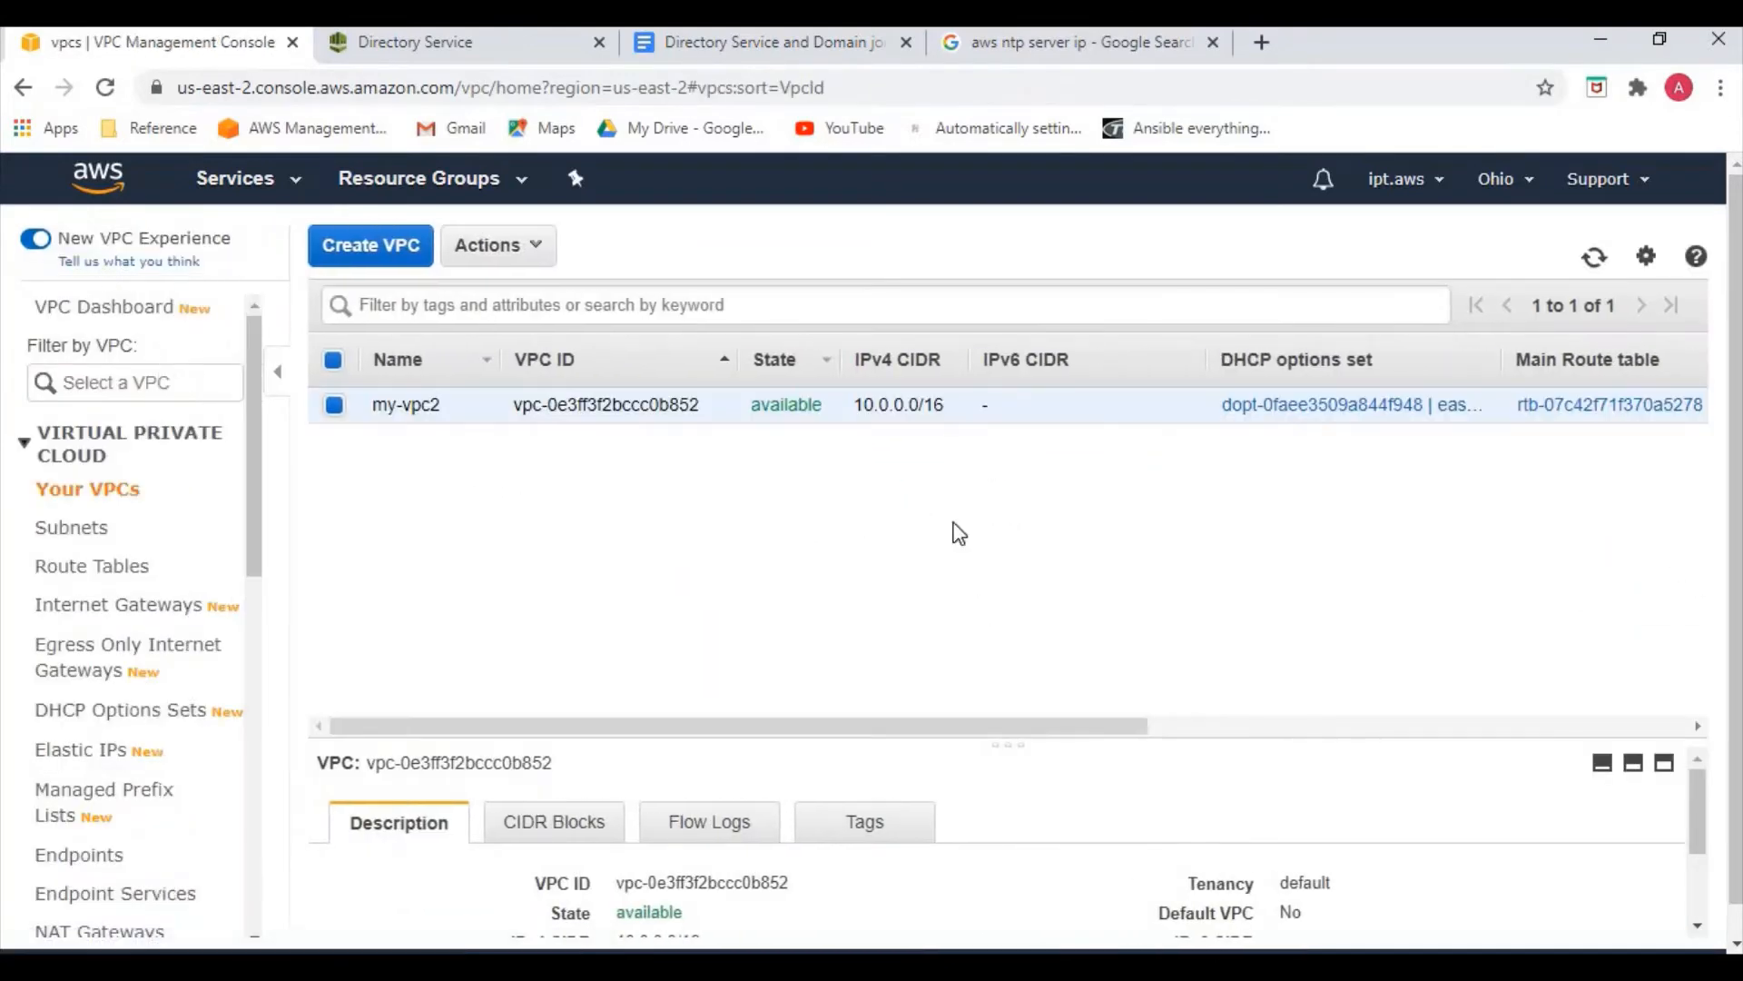
{"action": "left_click", "coordinate": [284, 195]}
From EC2 Instances, launch a new instance and select the Microsoft Windows Server 2016 Base AMI
{"action": "left_click", "coordinate": [400, 383]}
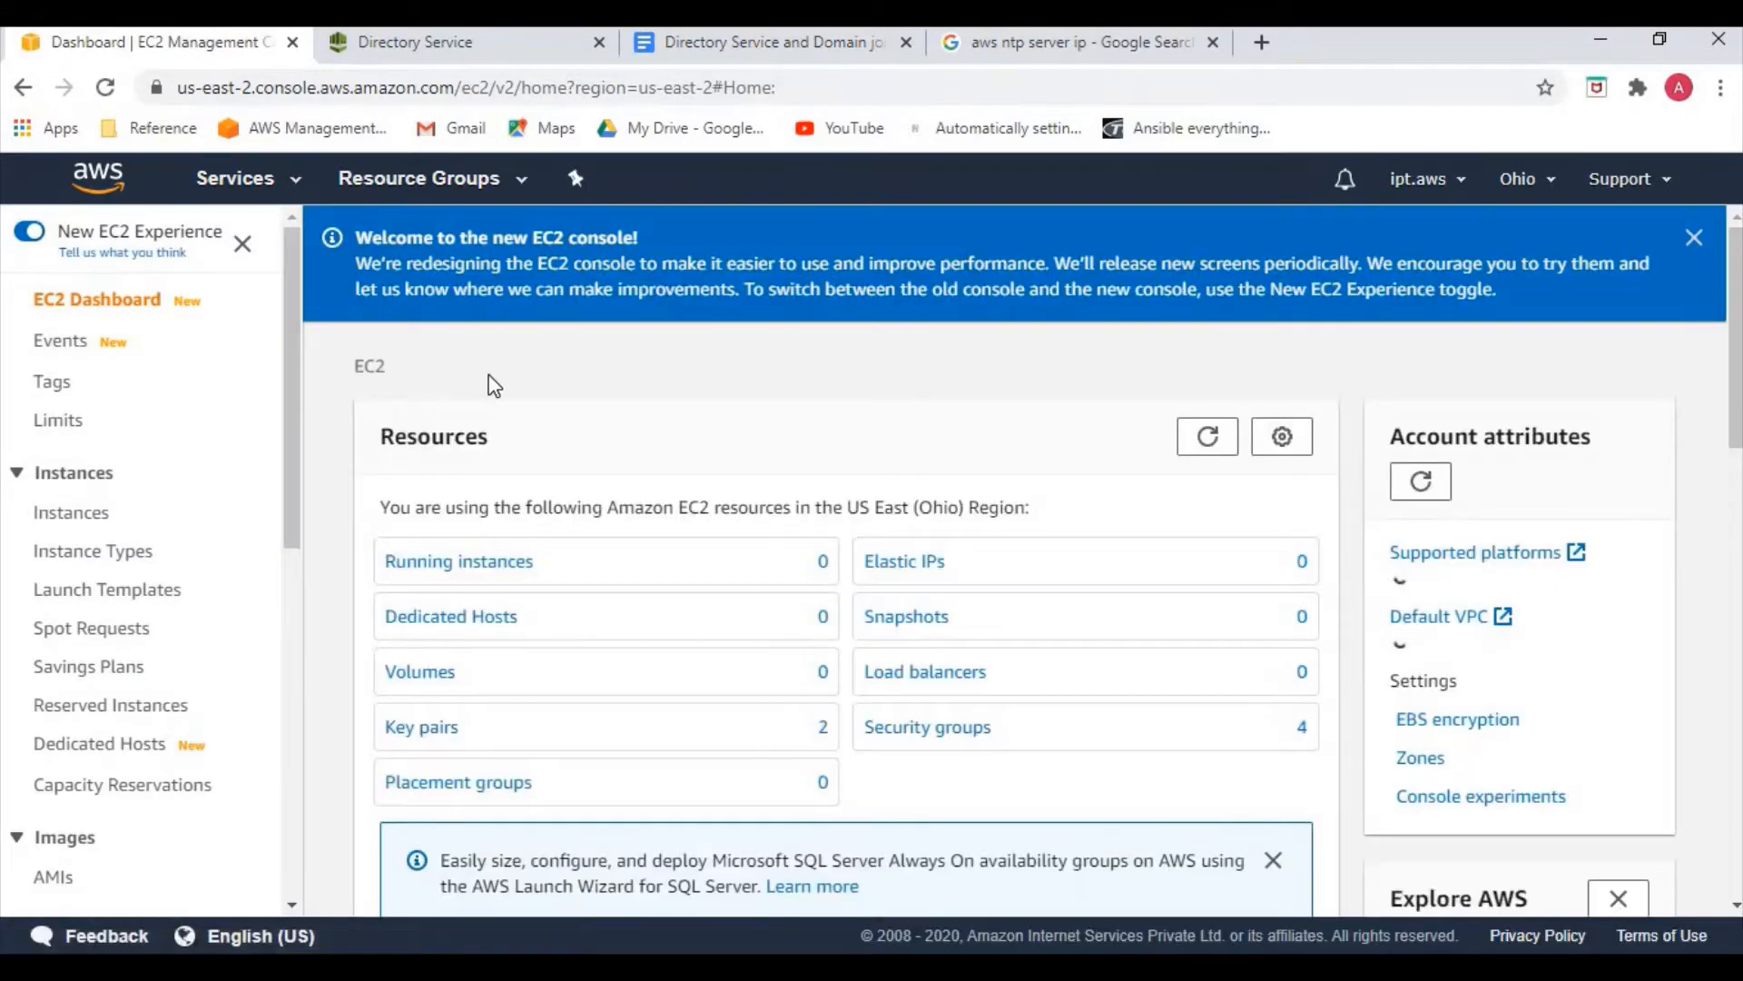
{"action": "left_click", "coordinate": [470, 558]}
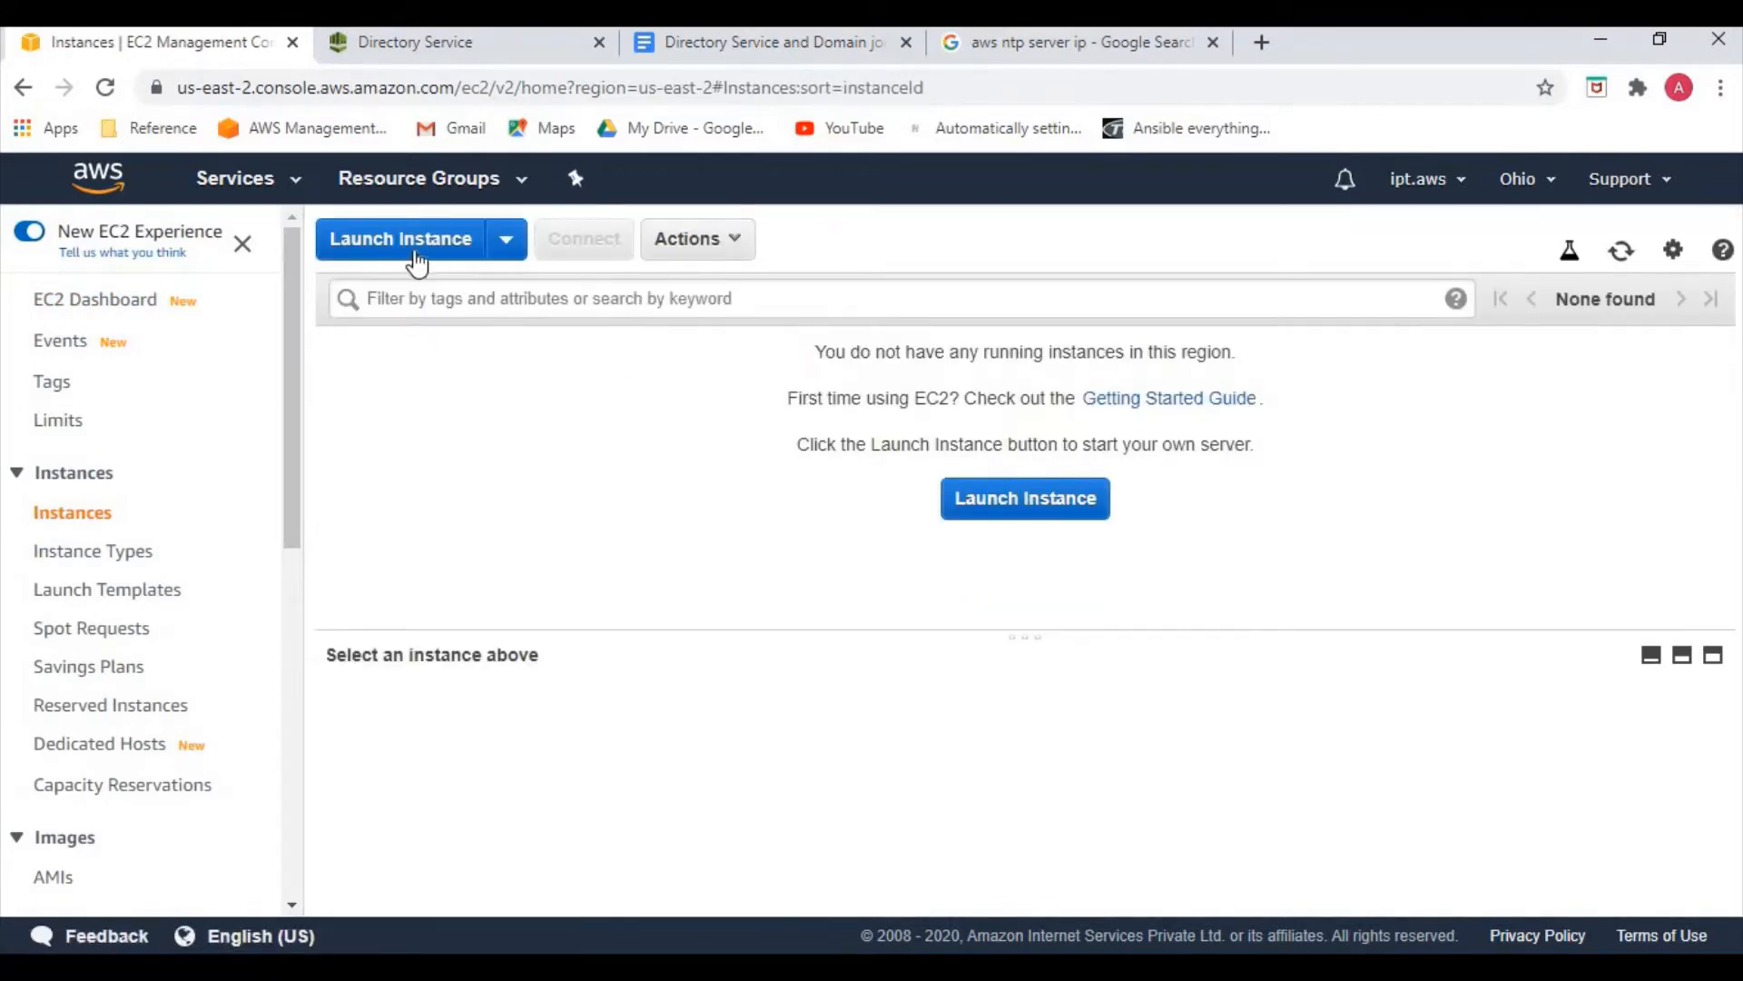
{"action": "left_click", "coordinate": [417, 262]}
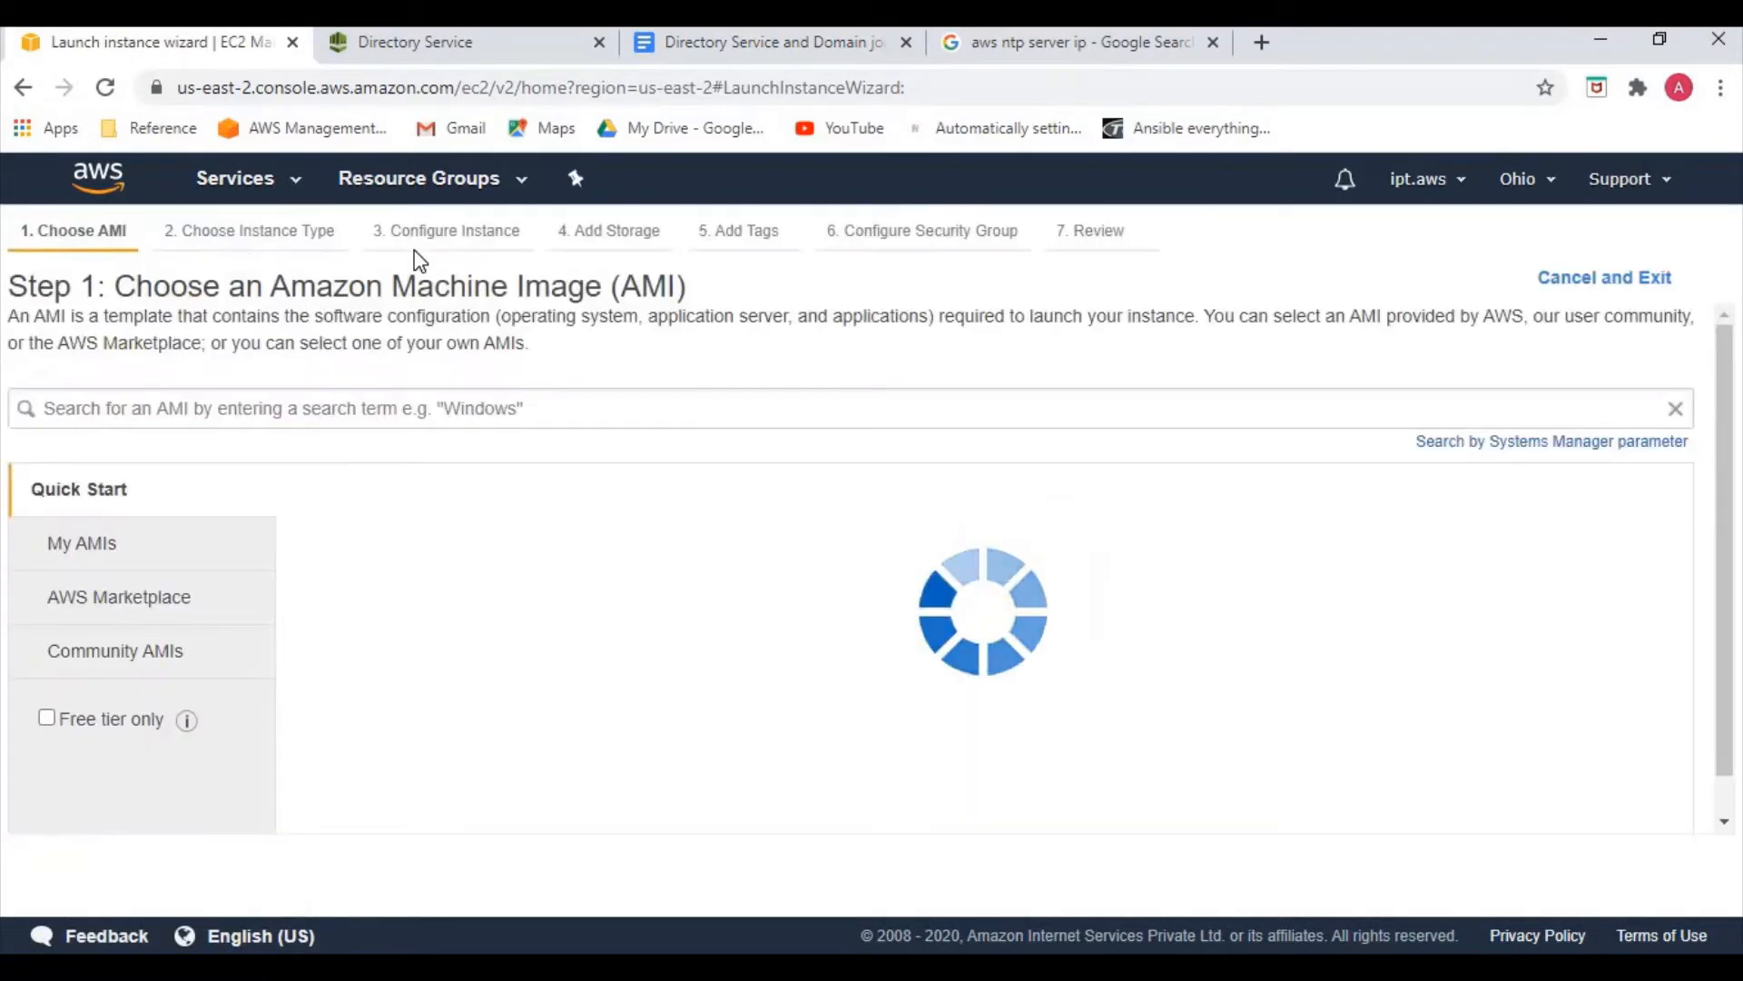
{"action": "scroll", "coordinate": [501, 519], "scroll_direction": "down", "scroll_amount": 20}
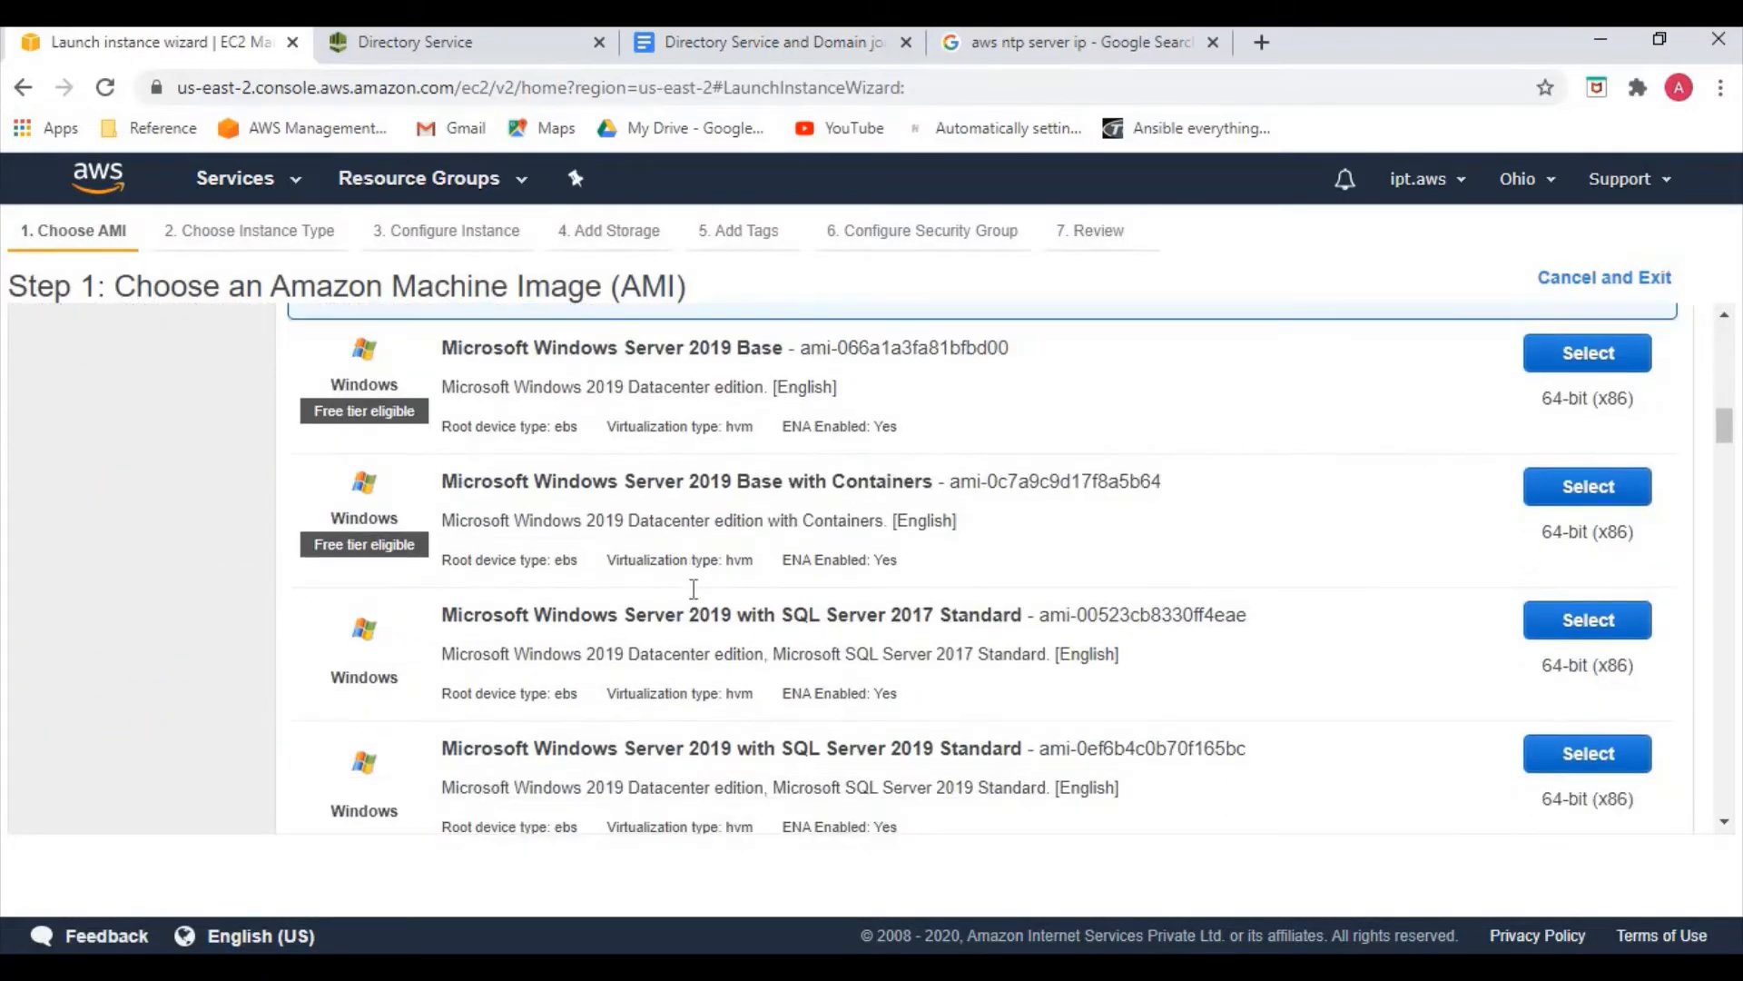
{"action": "scroll", "coordinate": [692, 588], "scroll_direction": "down", "scroll_amount": 3}
{"action": "scroll", "coordinate": [540, 617], "scroll_direction": "down", "scroll_amount": 3}
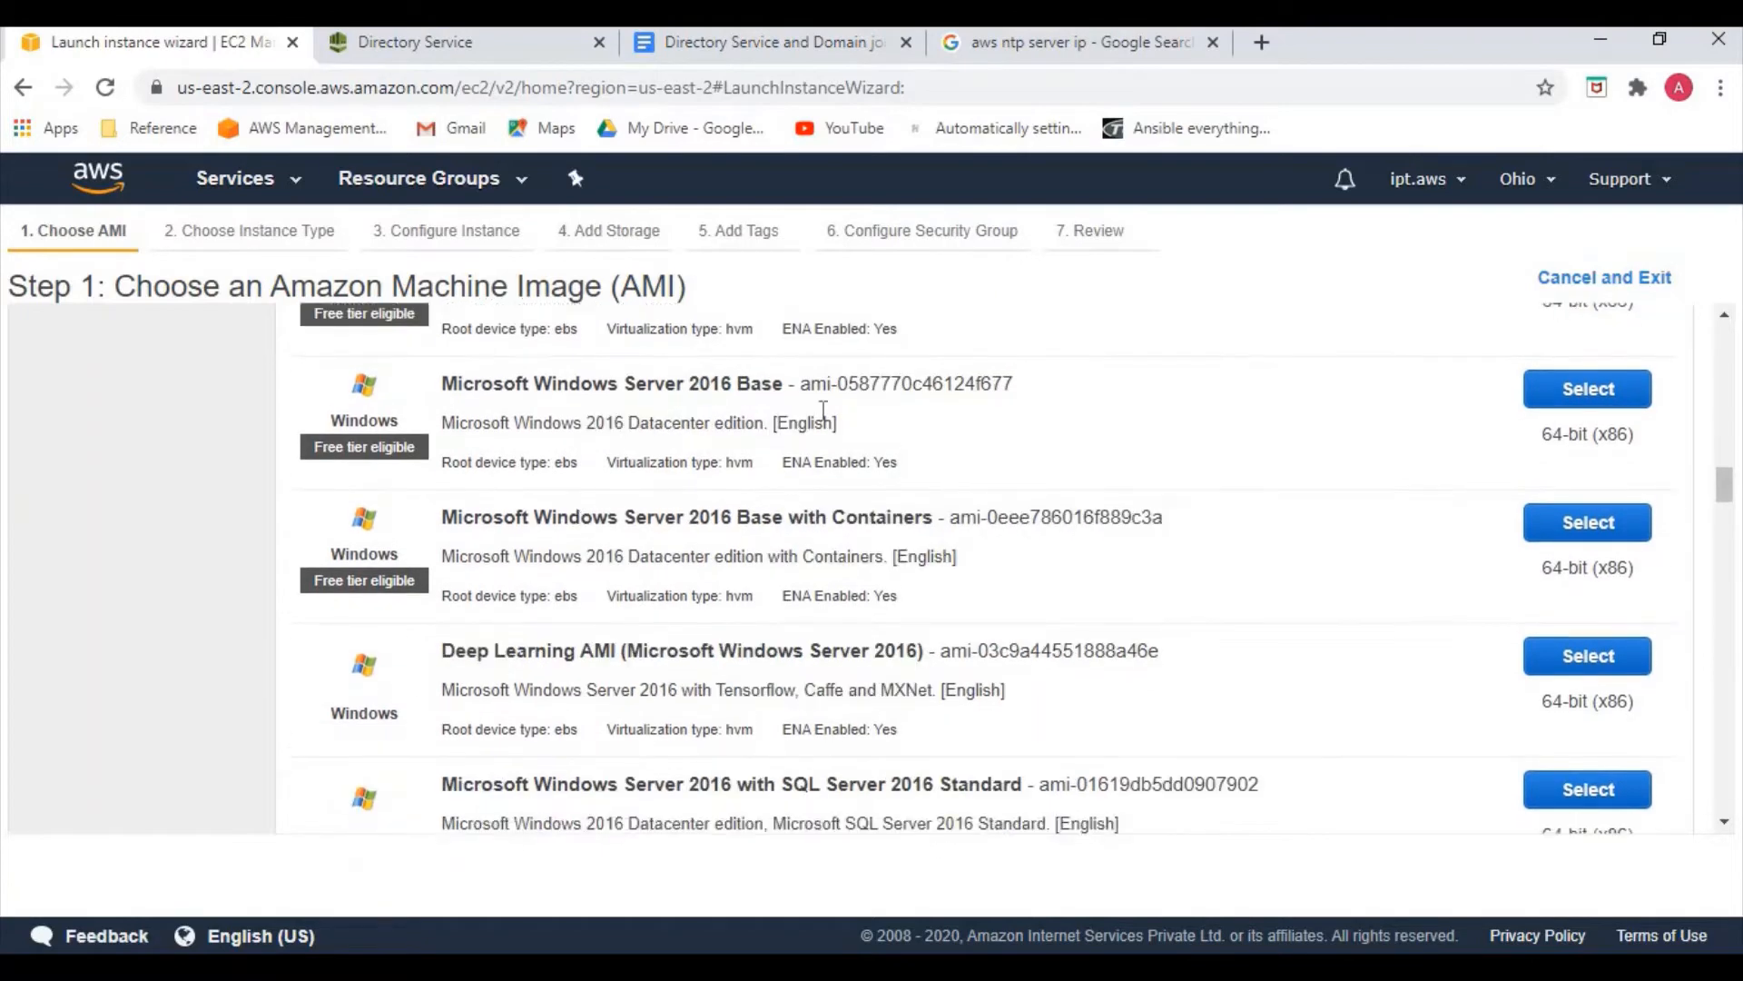
{"action": "left_click", "coordinate": [1587, 386]}
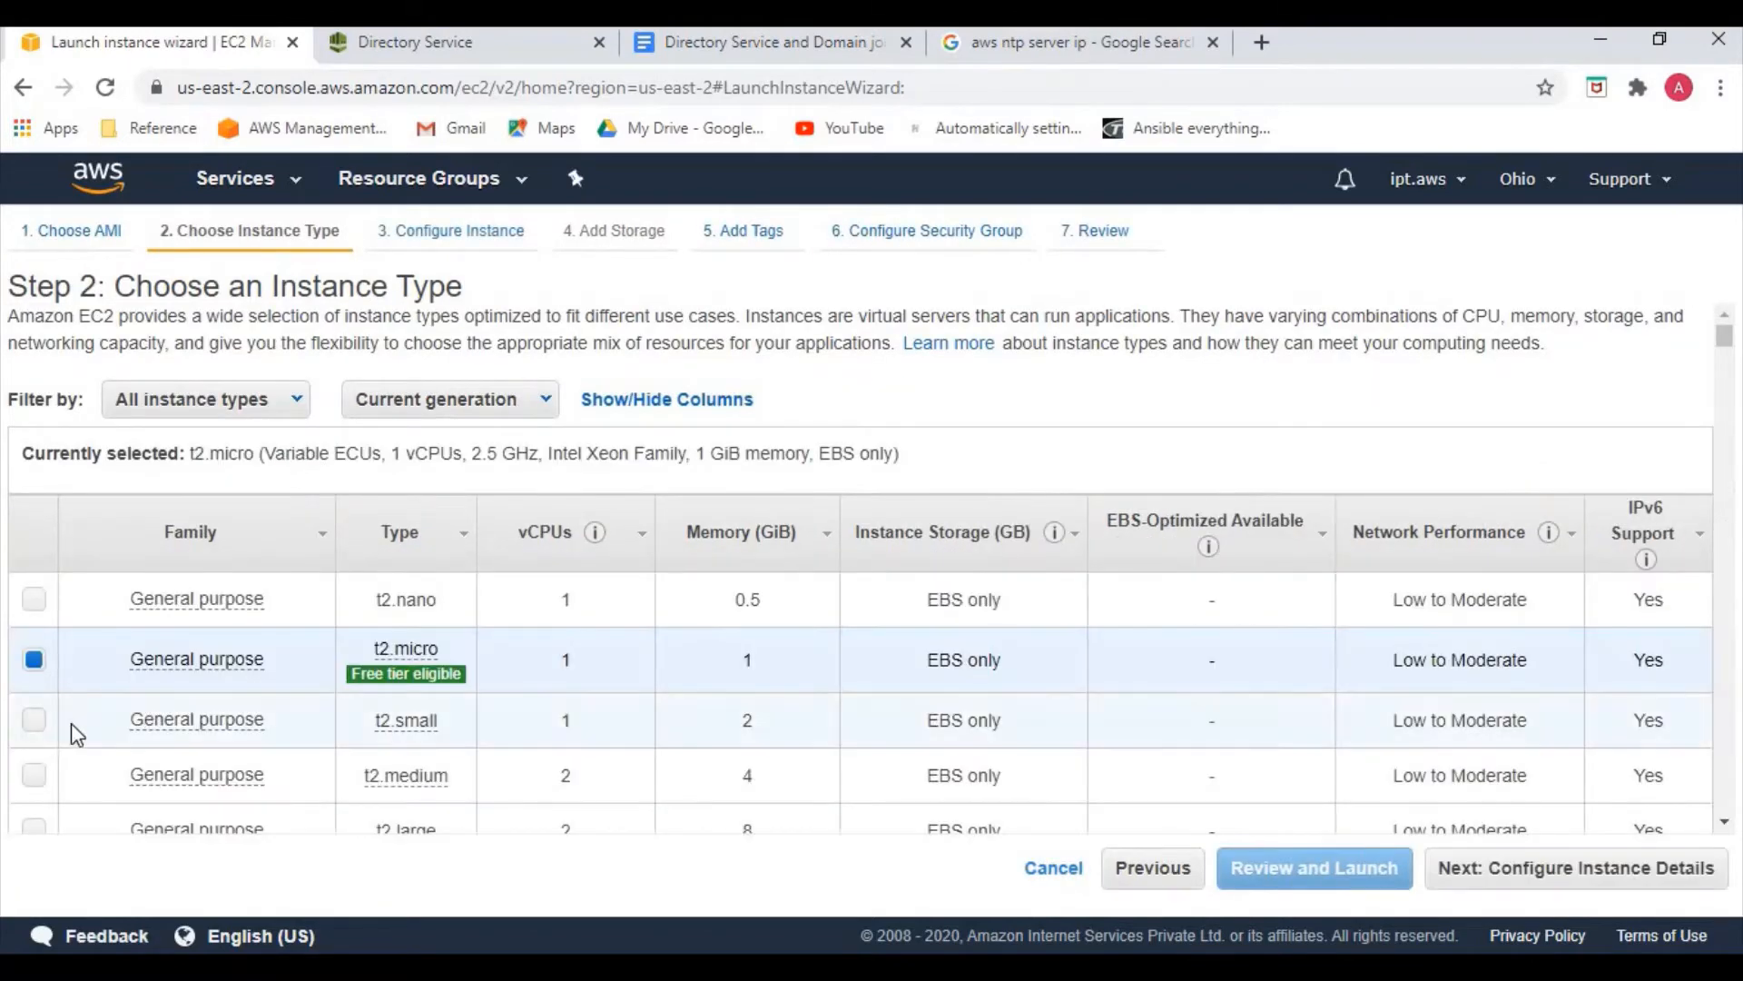
Choose the t2.medium instance type and keep subnet mysubnet1 in my-vpc2
{"action": "left_click", "coordinate": [34, 775]}
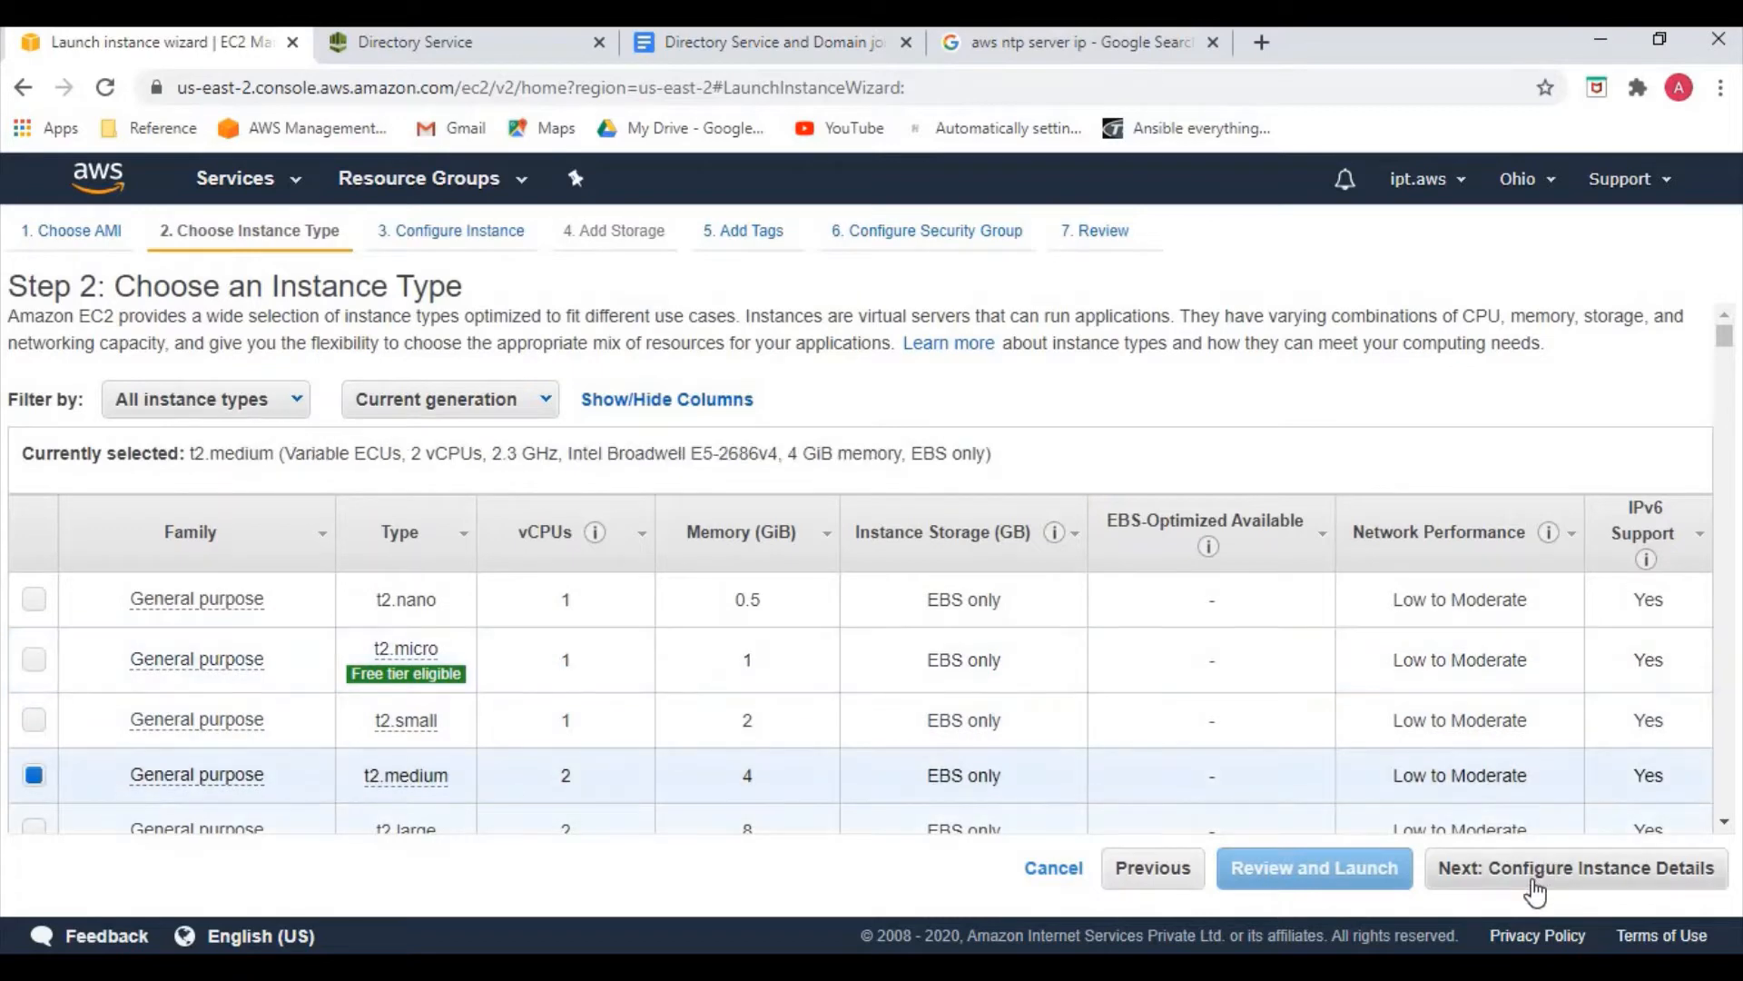
{"action": "left_click", "coordinate": [1547, 867]}
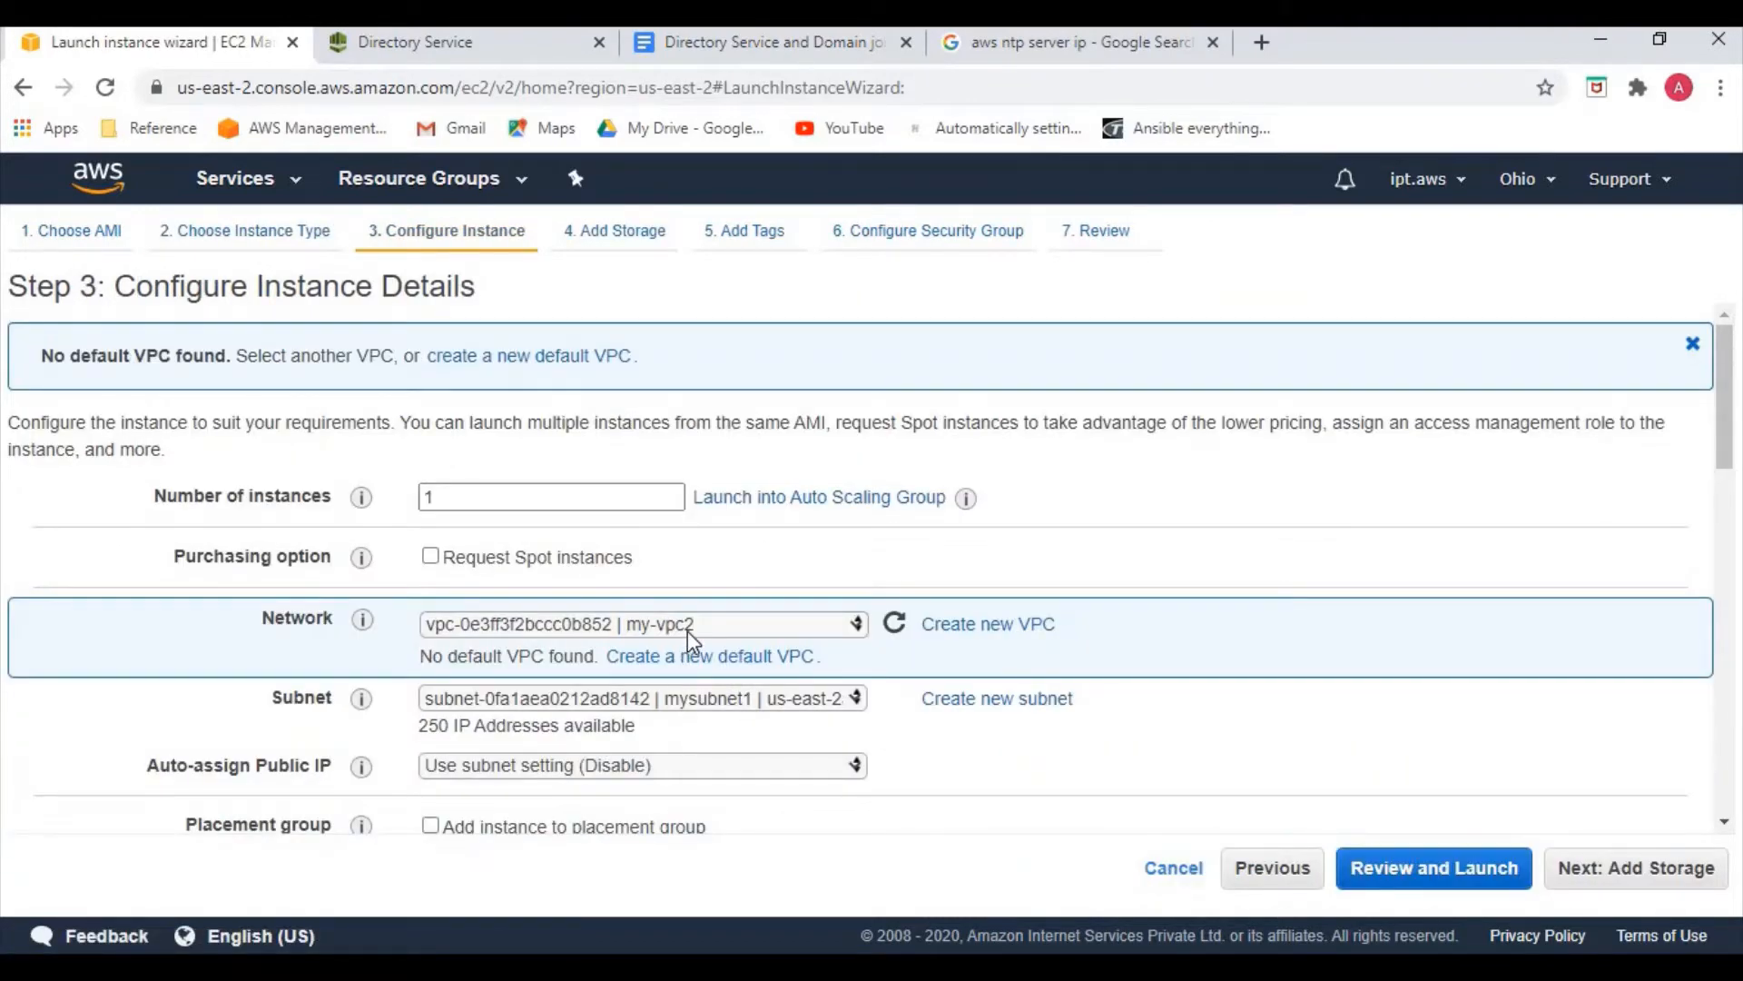
{"action": "left_click", "coordinate": [681, 706]}
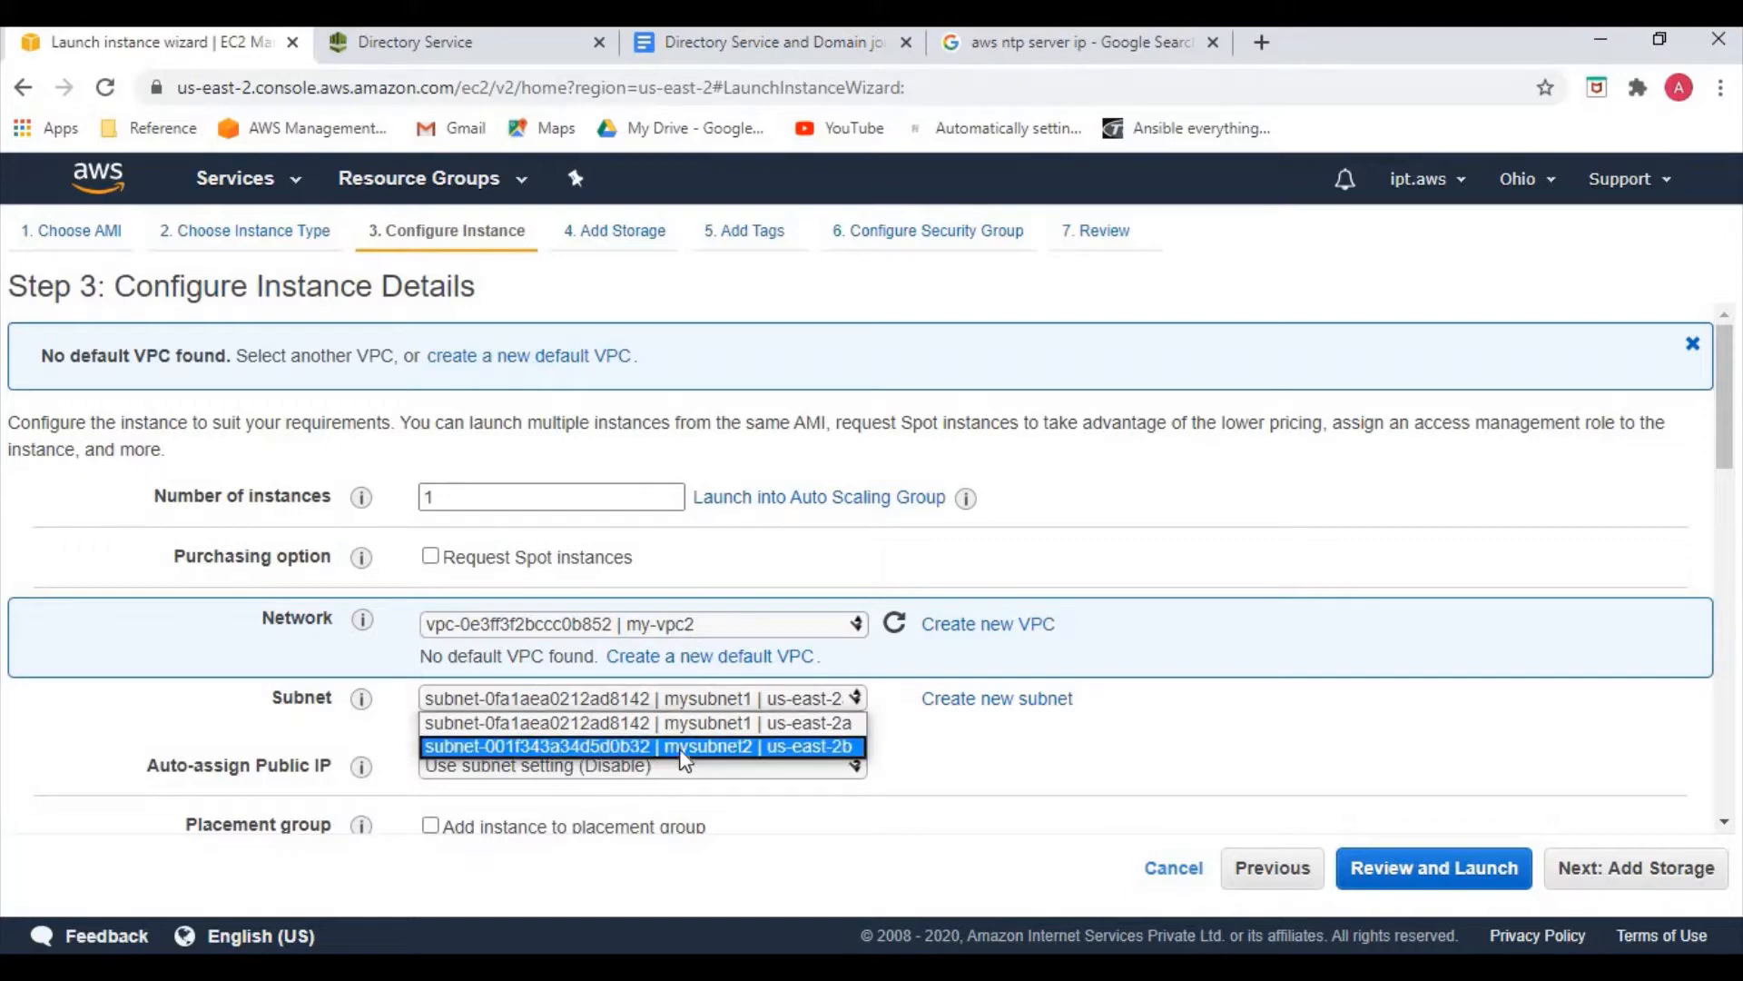
{"action": "left_click", "coordinate": [690, 723]}
Set Auto-assign Public IP to Enable and move on to the Add Storage step
{"action": "scroll", "coordinate": [637, 535], "scroll_direction": "down", "scroll_amount": 3}
{"action": "left_click", "coordinate": [635, 510]}
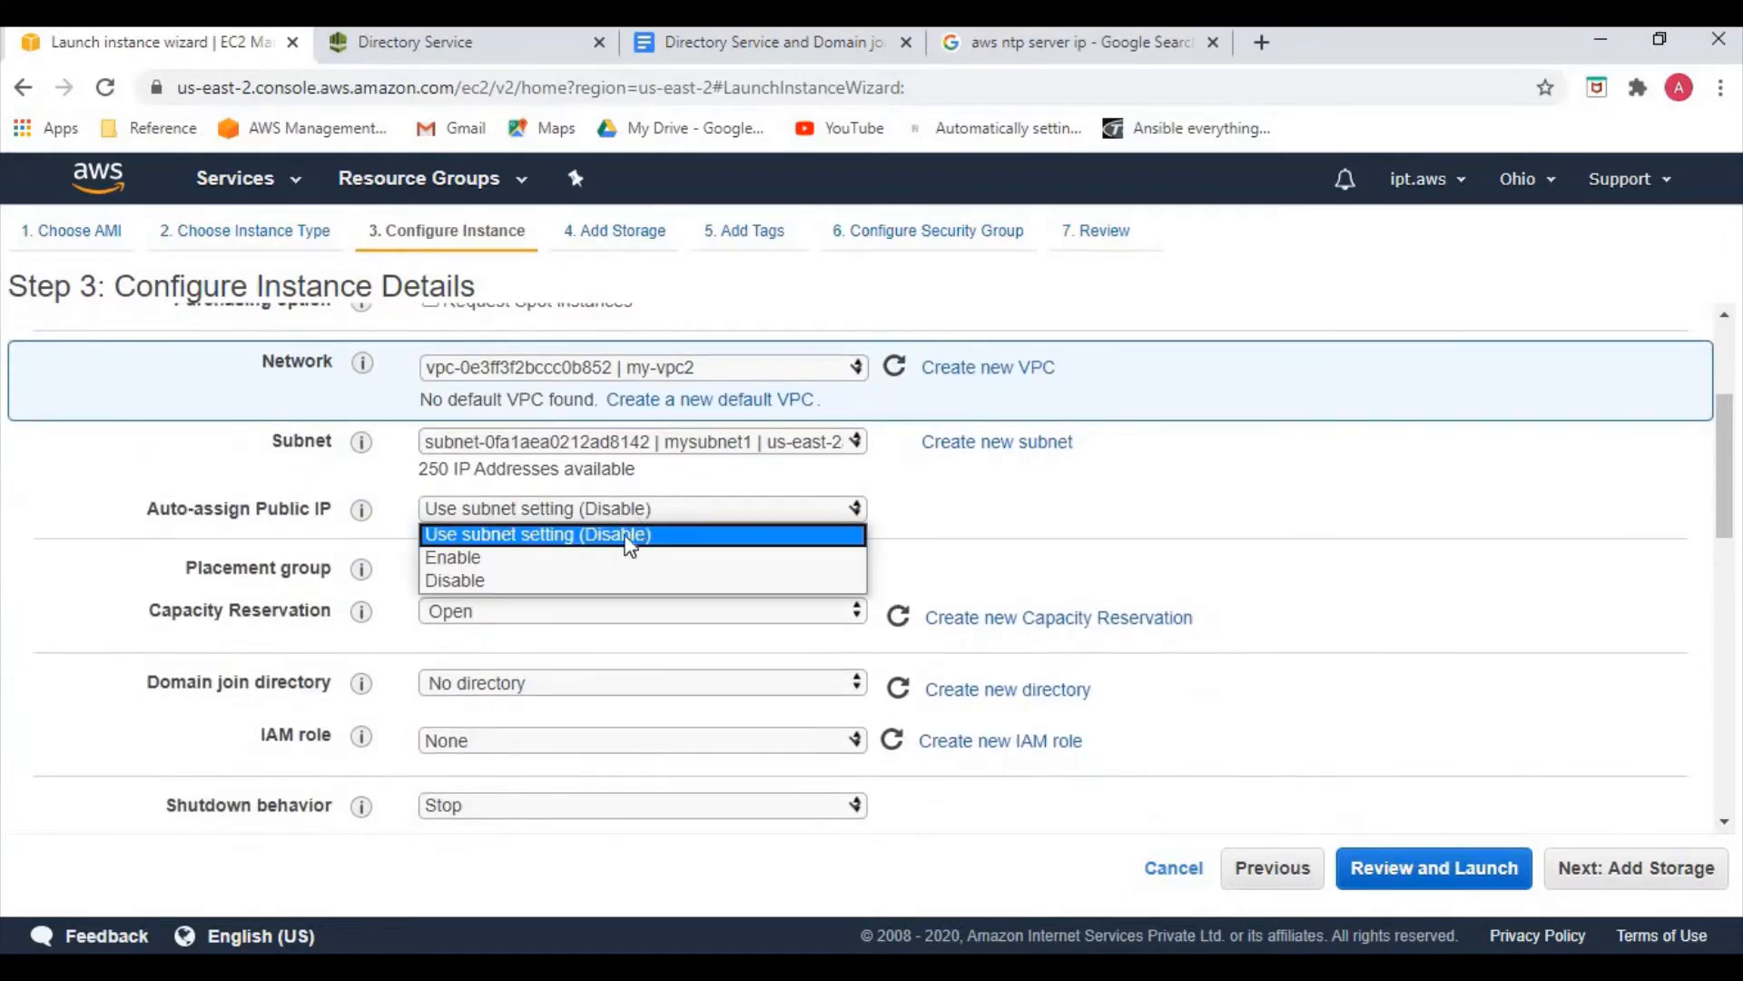
{"action": "left_click", "coordinate": [610, 558]}
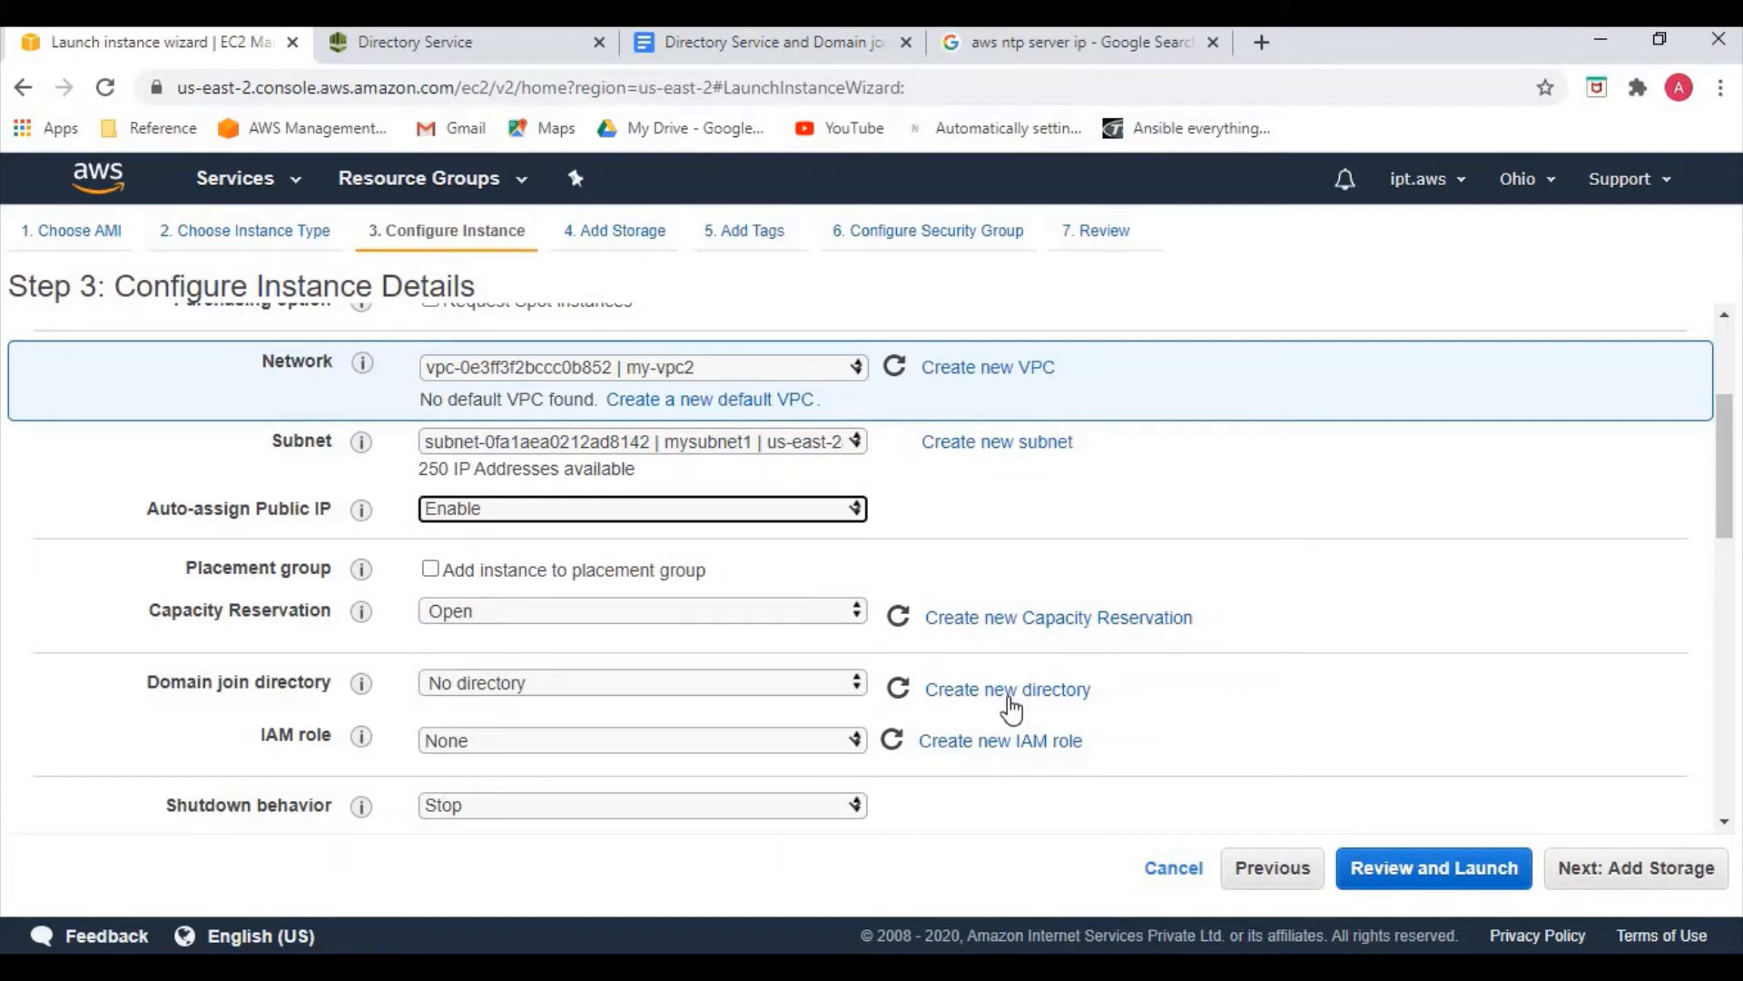
{"action": "scroll", "coordinate": [1050, 717], "scroll_direction": "down", "scroll_amount": 1}
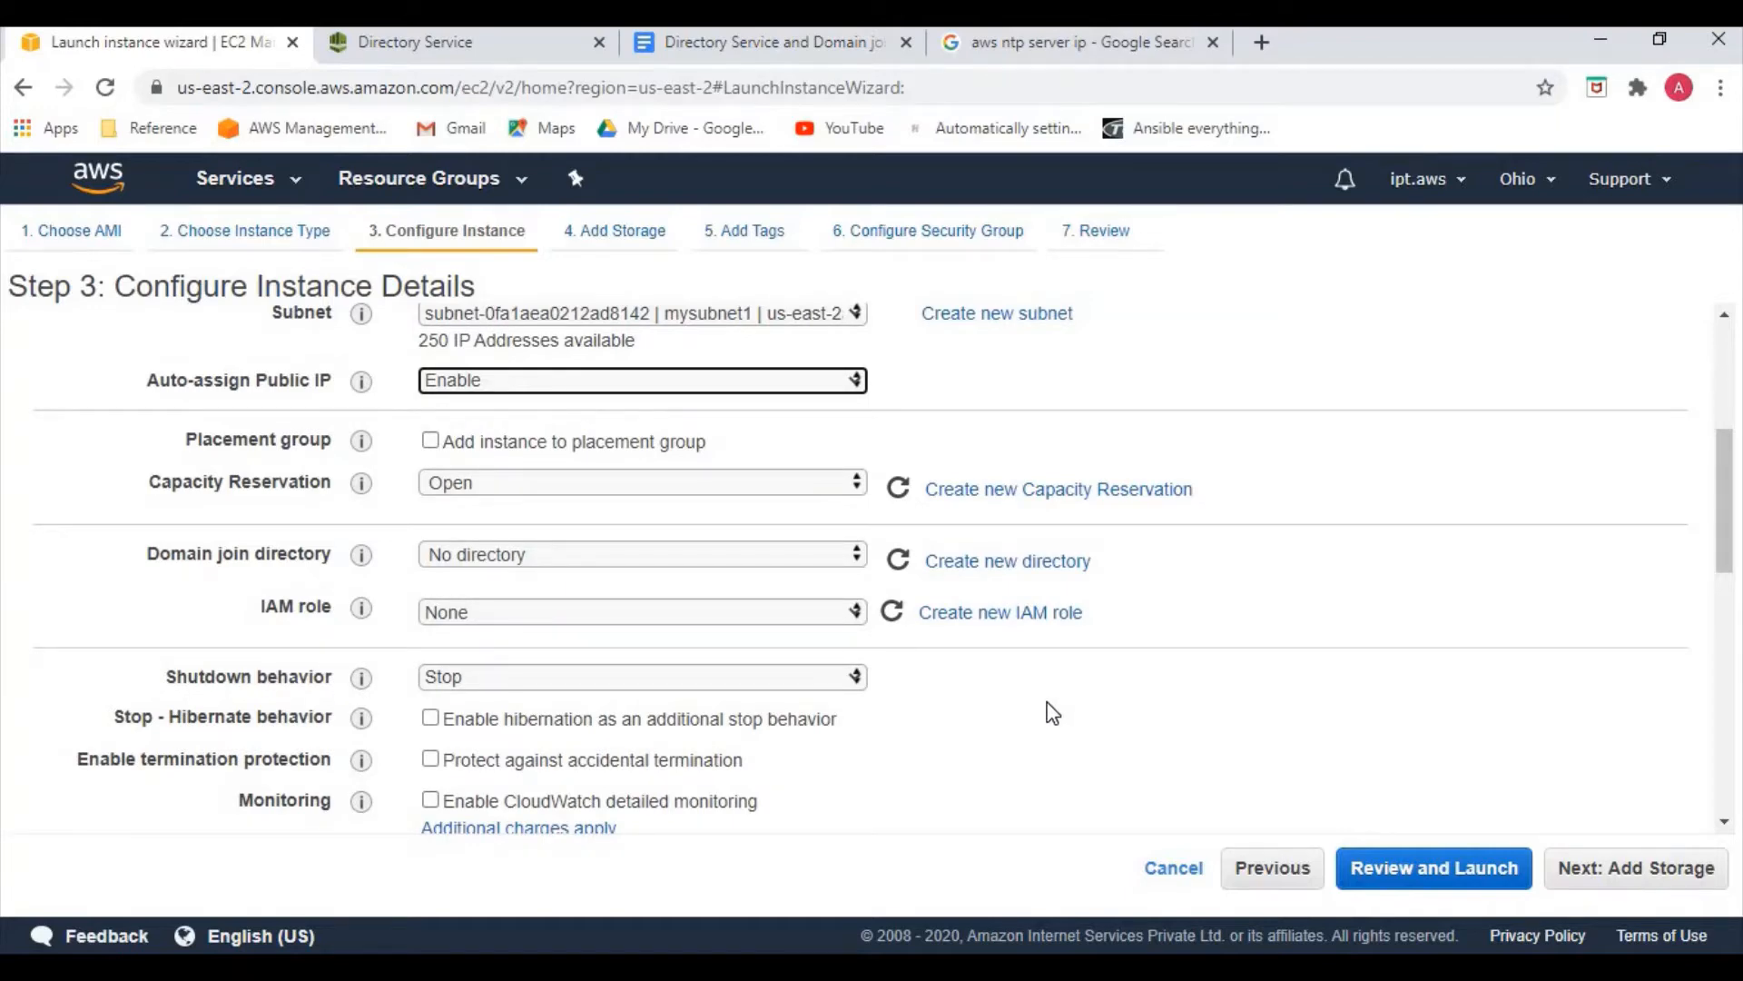
{"action": "scroll", "coordinate": [1053, 713], "scroll_direction": "down", "scroll_amount": 1}
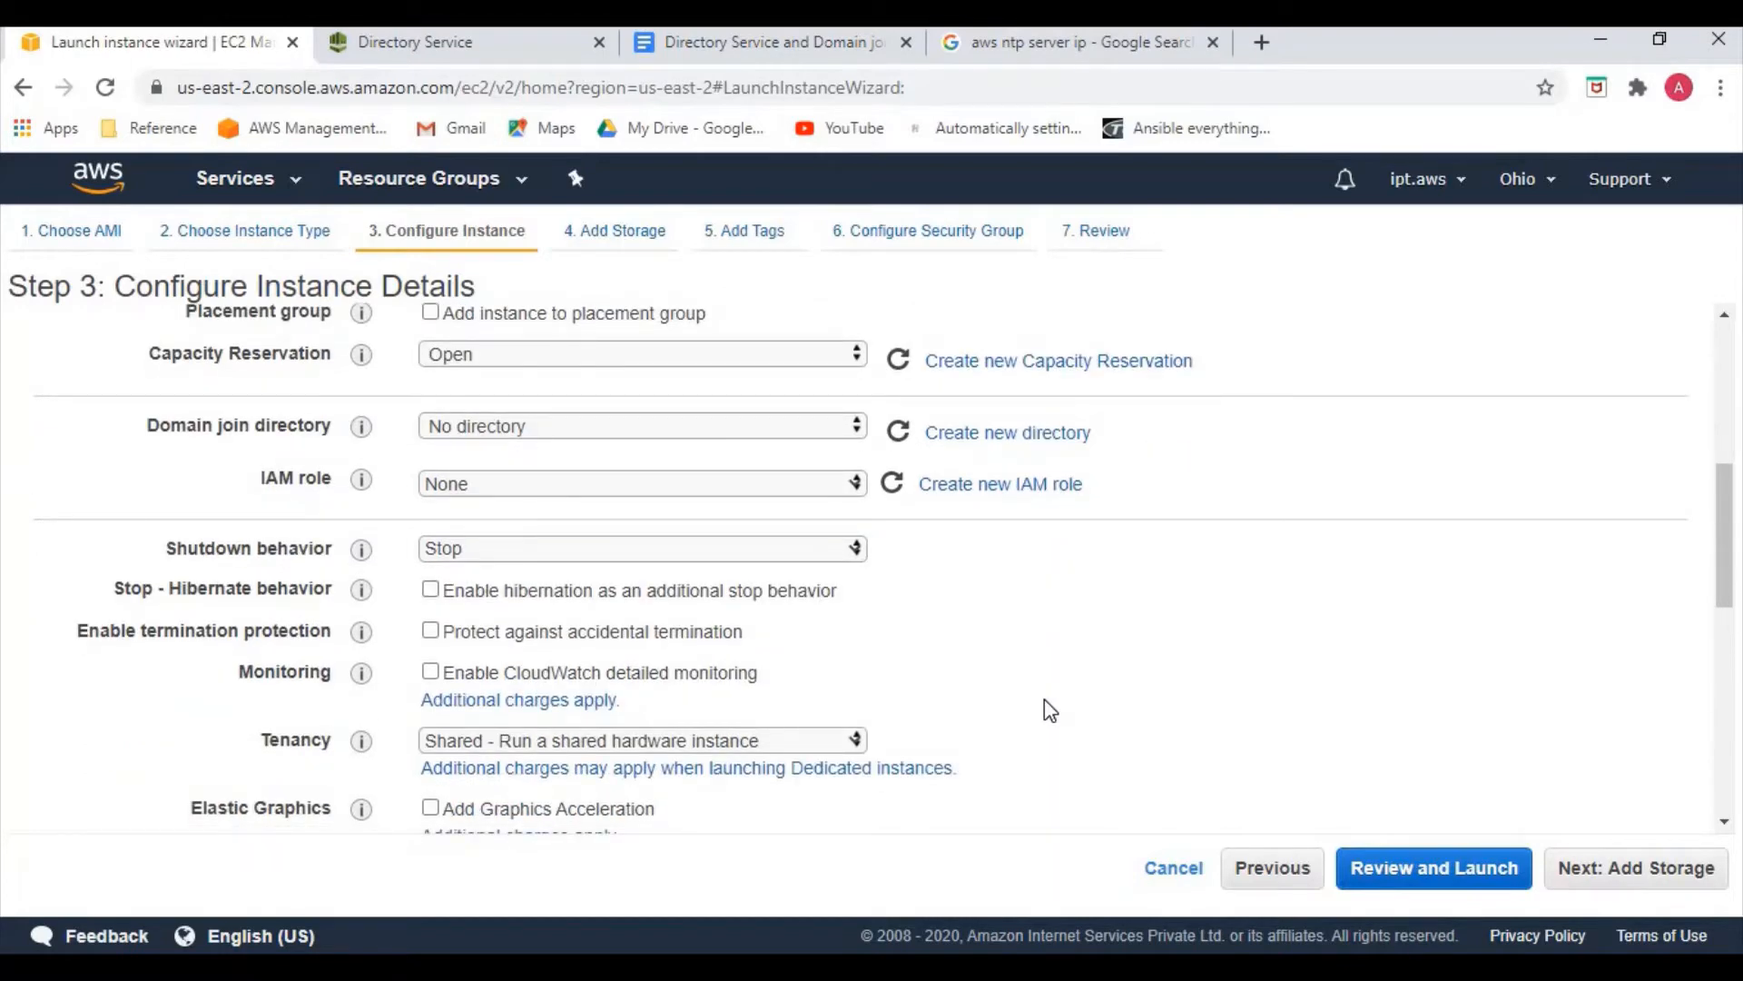
{"action": "scroll", "coordinate": [1044, 708], "scroll_direction": "down", "scroll_amount": 2}
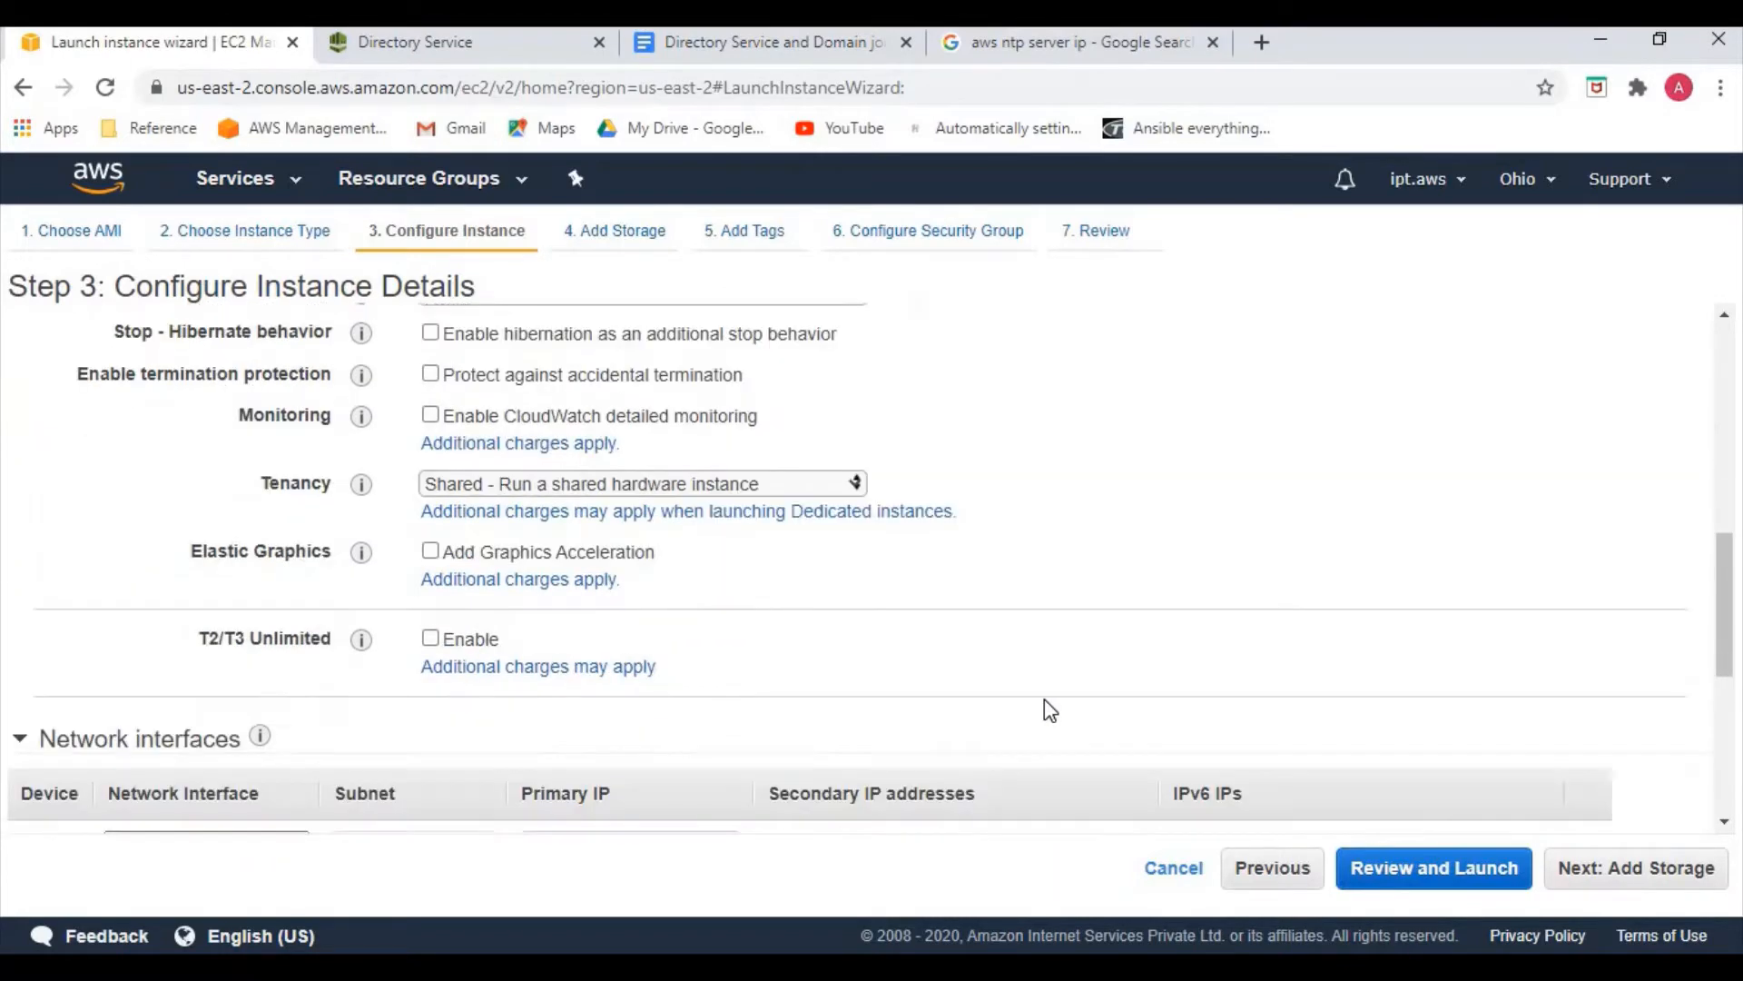
{"action": "left_click", "coordinate": [1606, 876]}
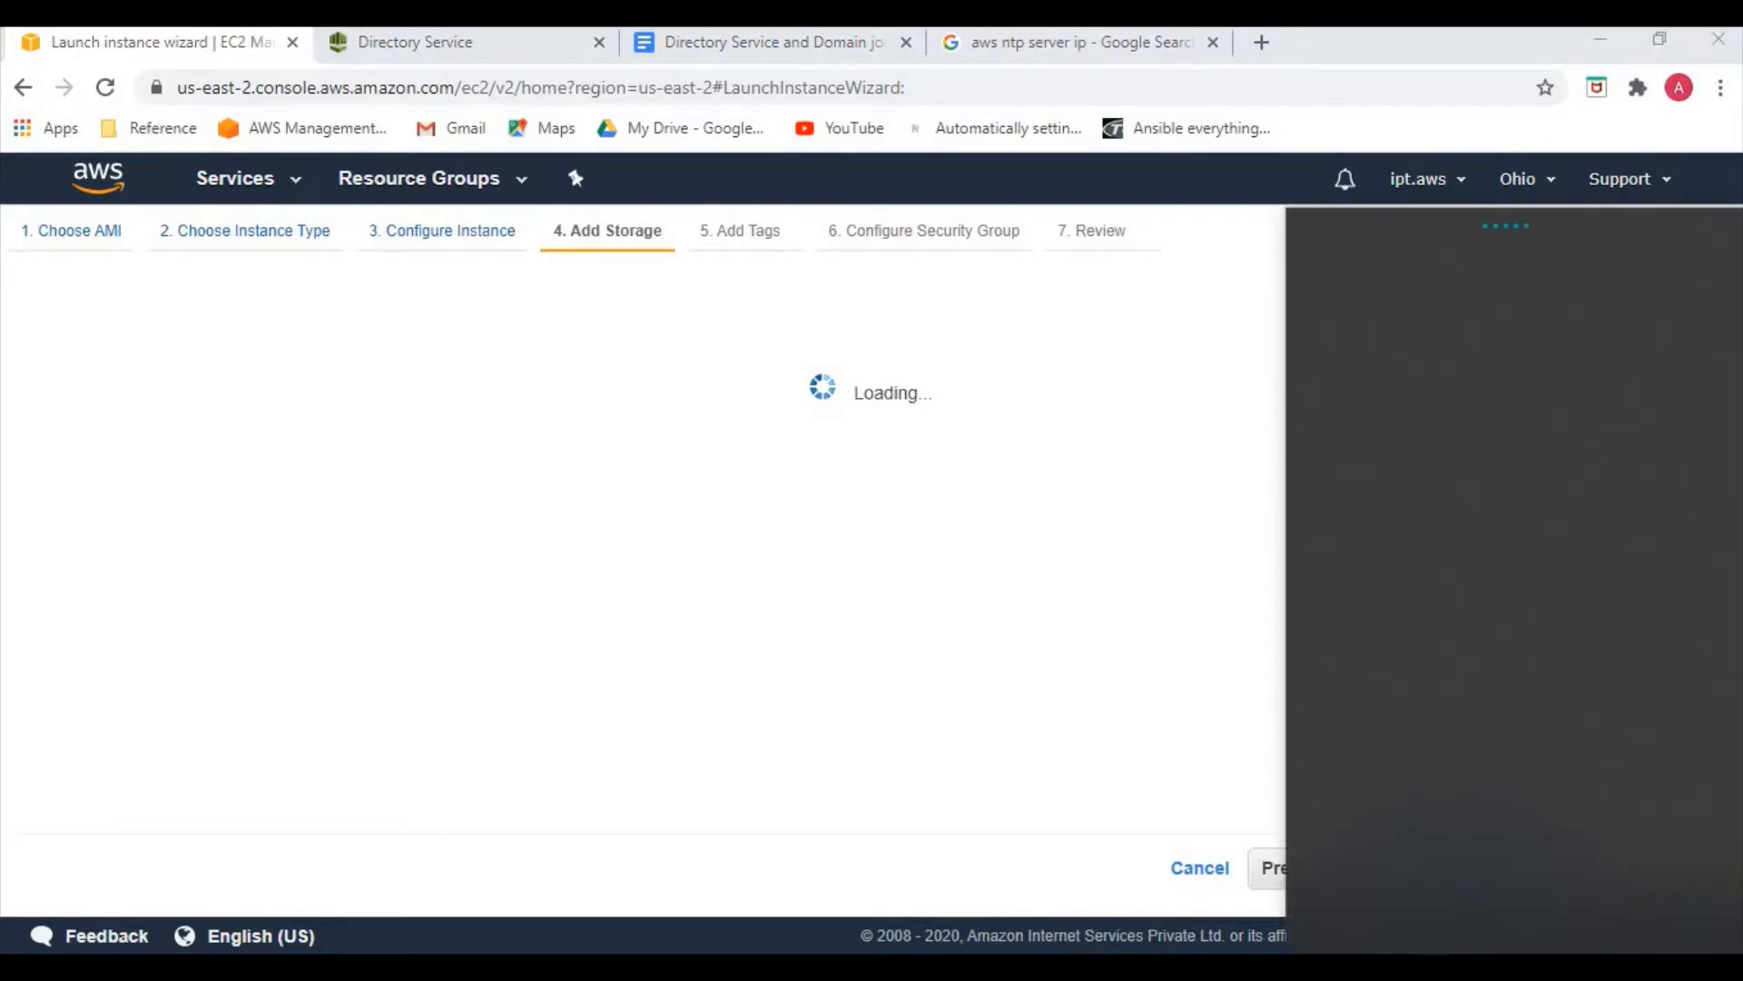
Reconnect the computer's Wi-Fi to the realme 5 pro network
{"action": "left_click", "coordinate": [1596, 390]}
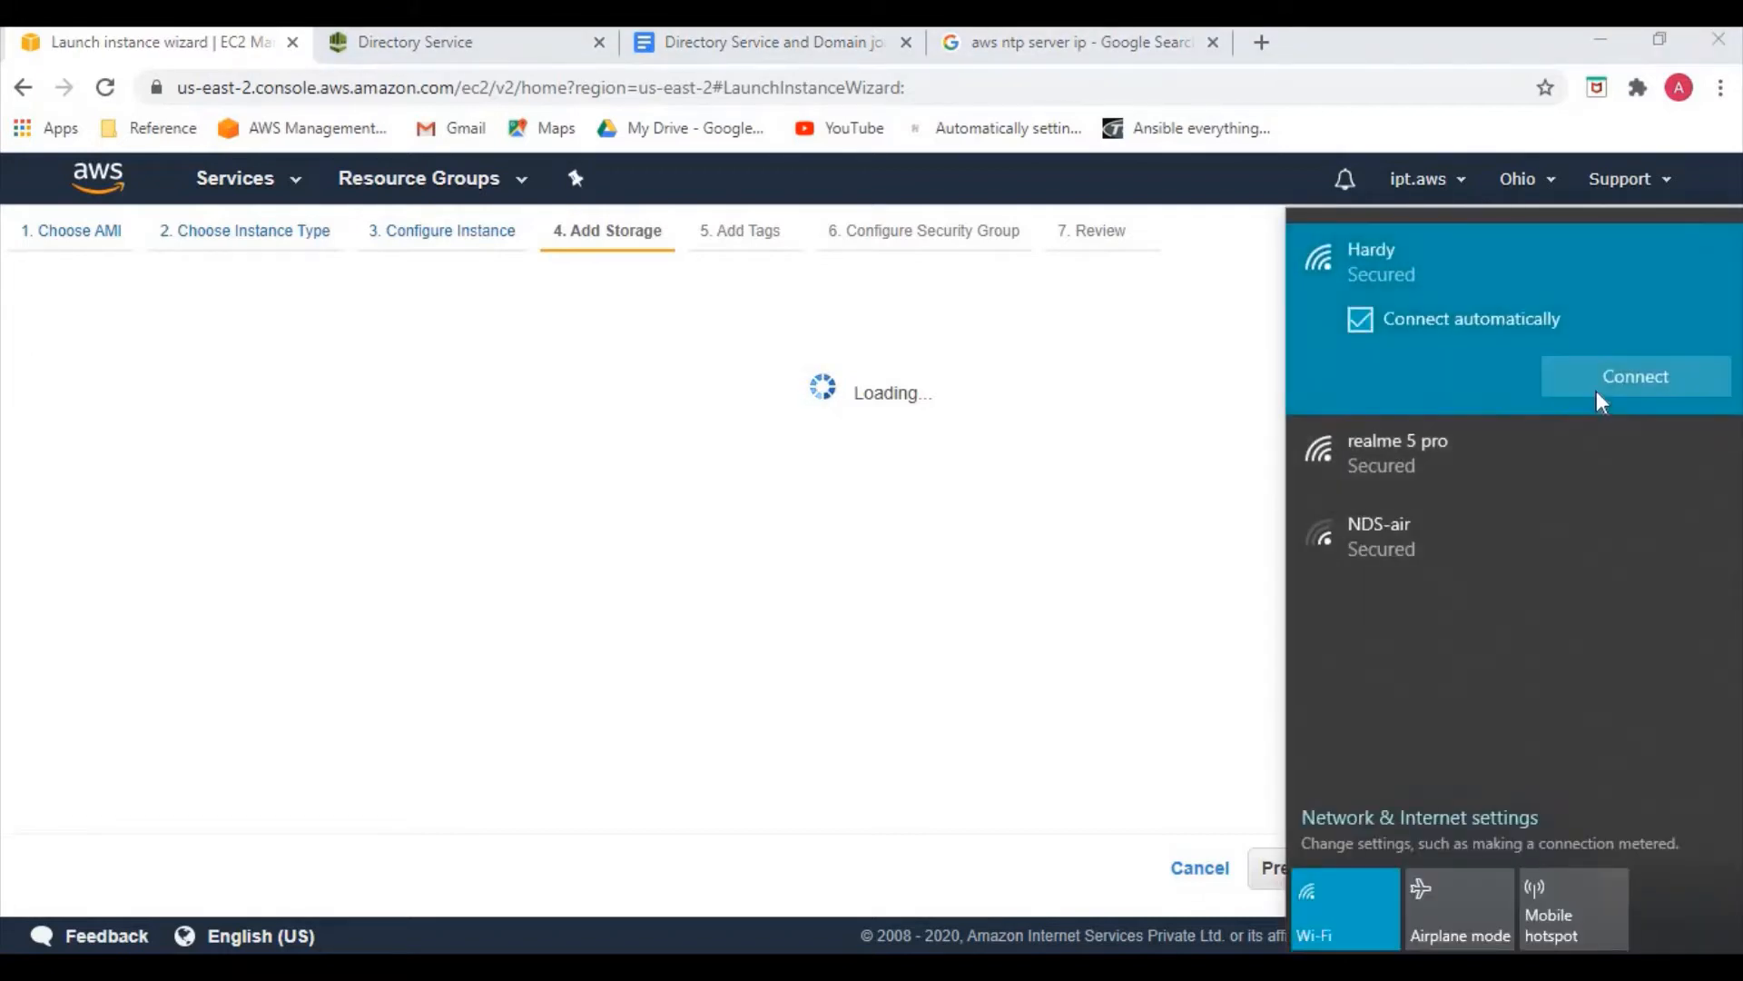
{"action": "left_click", "coordinate": [1596, 391]}
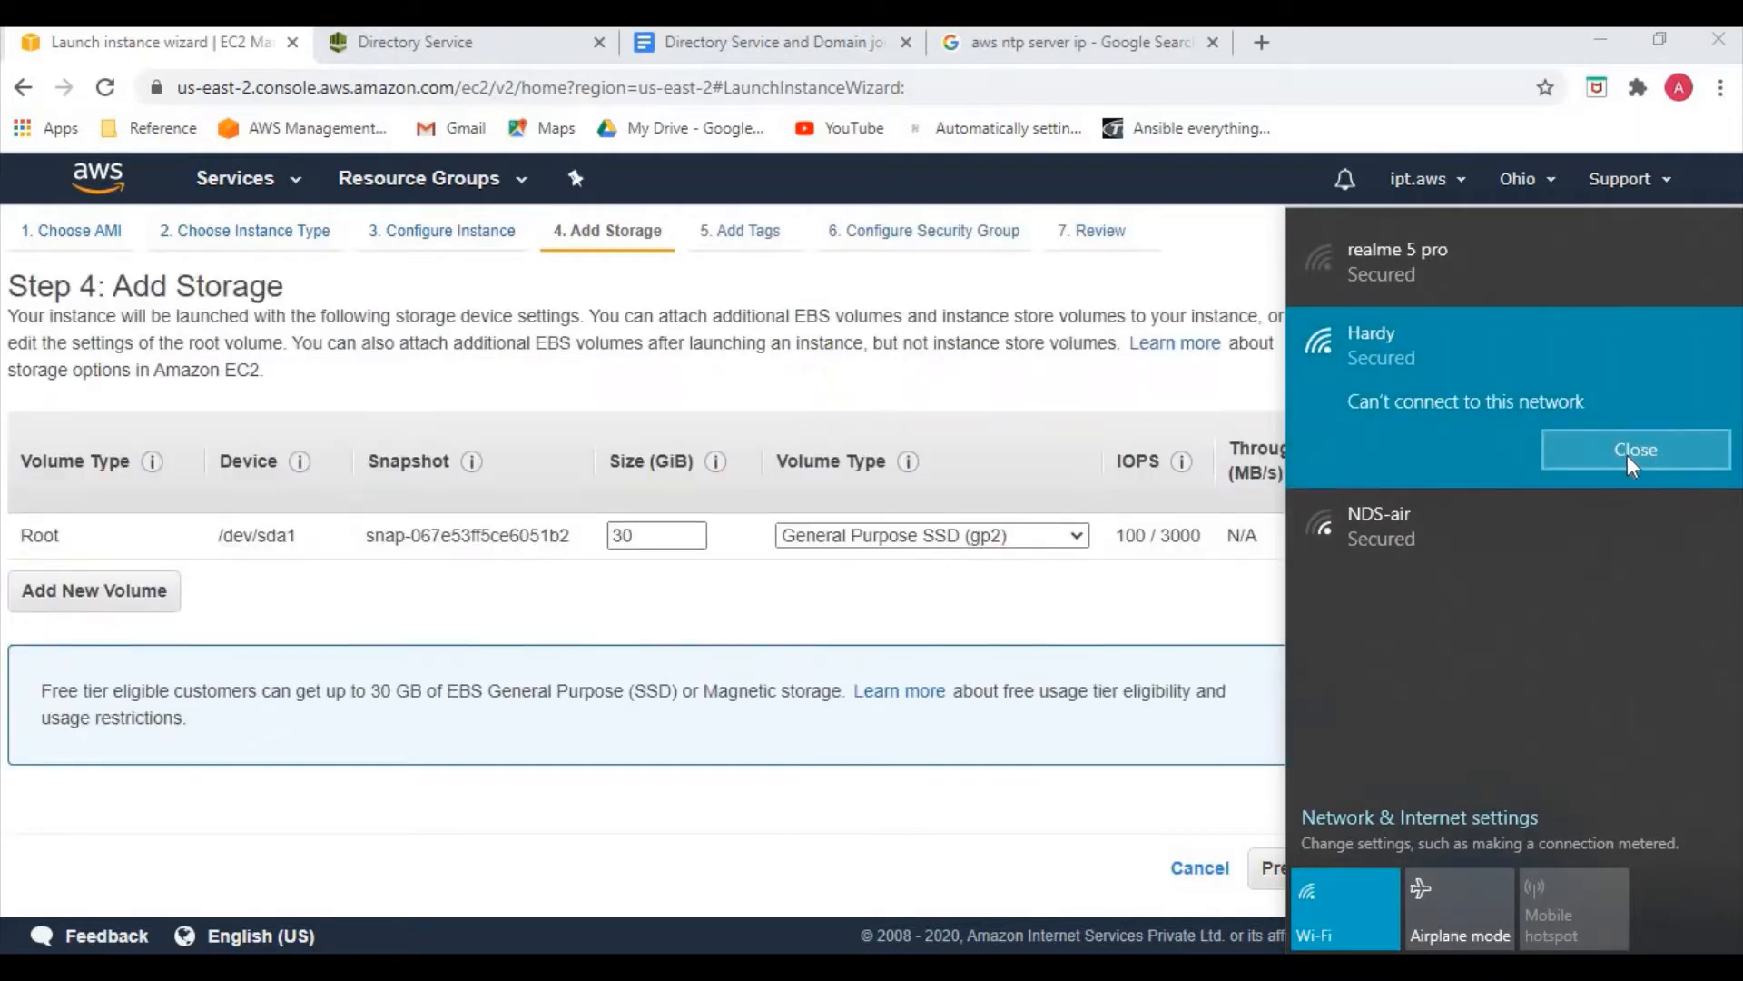
{"action": "left_click", "coordinate": [1539, 283]}
{"action": "left_click", "coordinate": [1639, 372]}
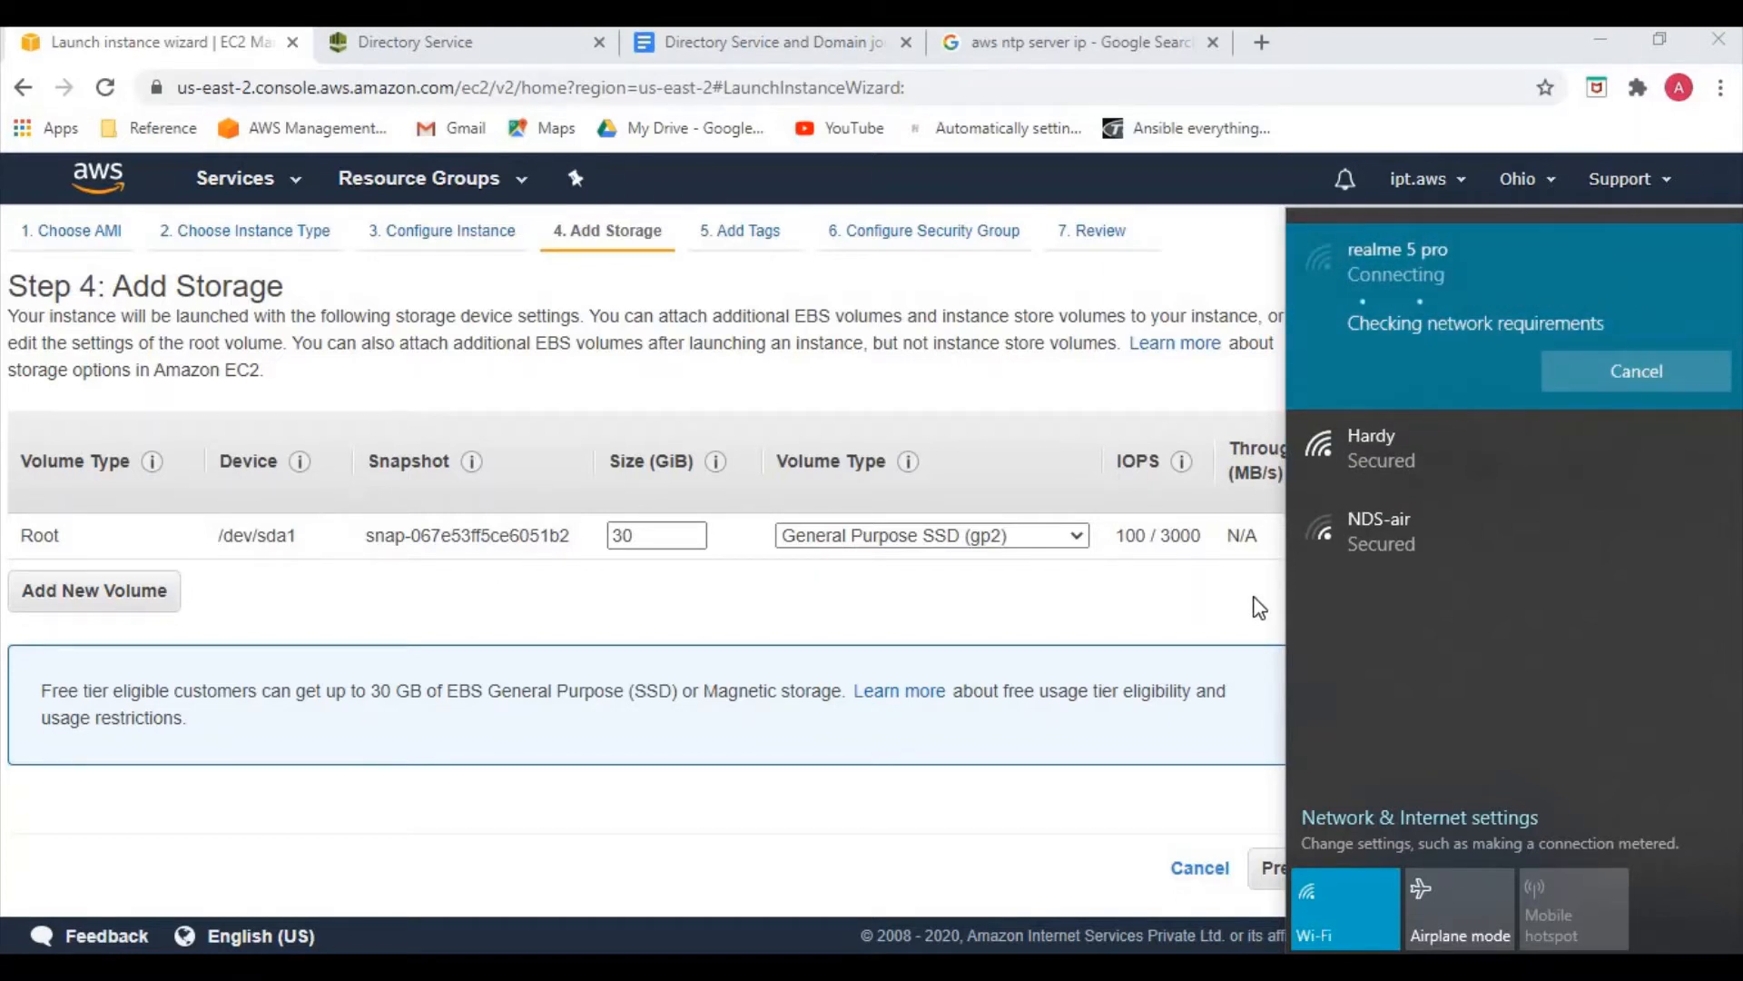
{"action": "left_click", "coordinate": [1260, 602]}
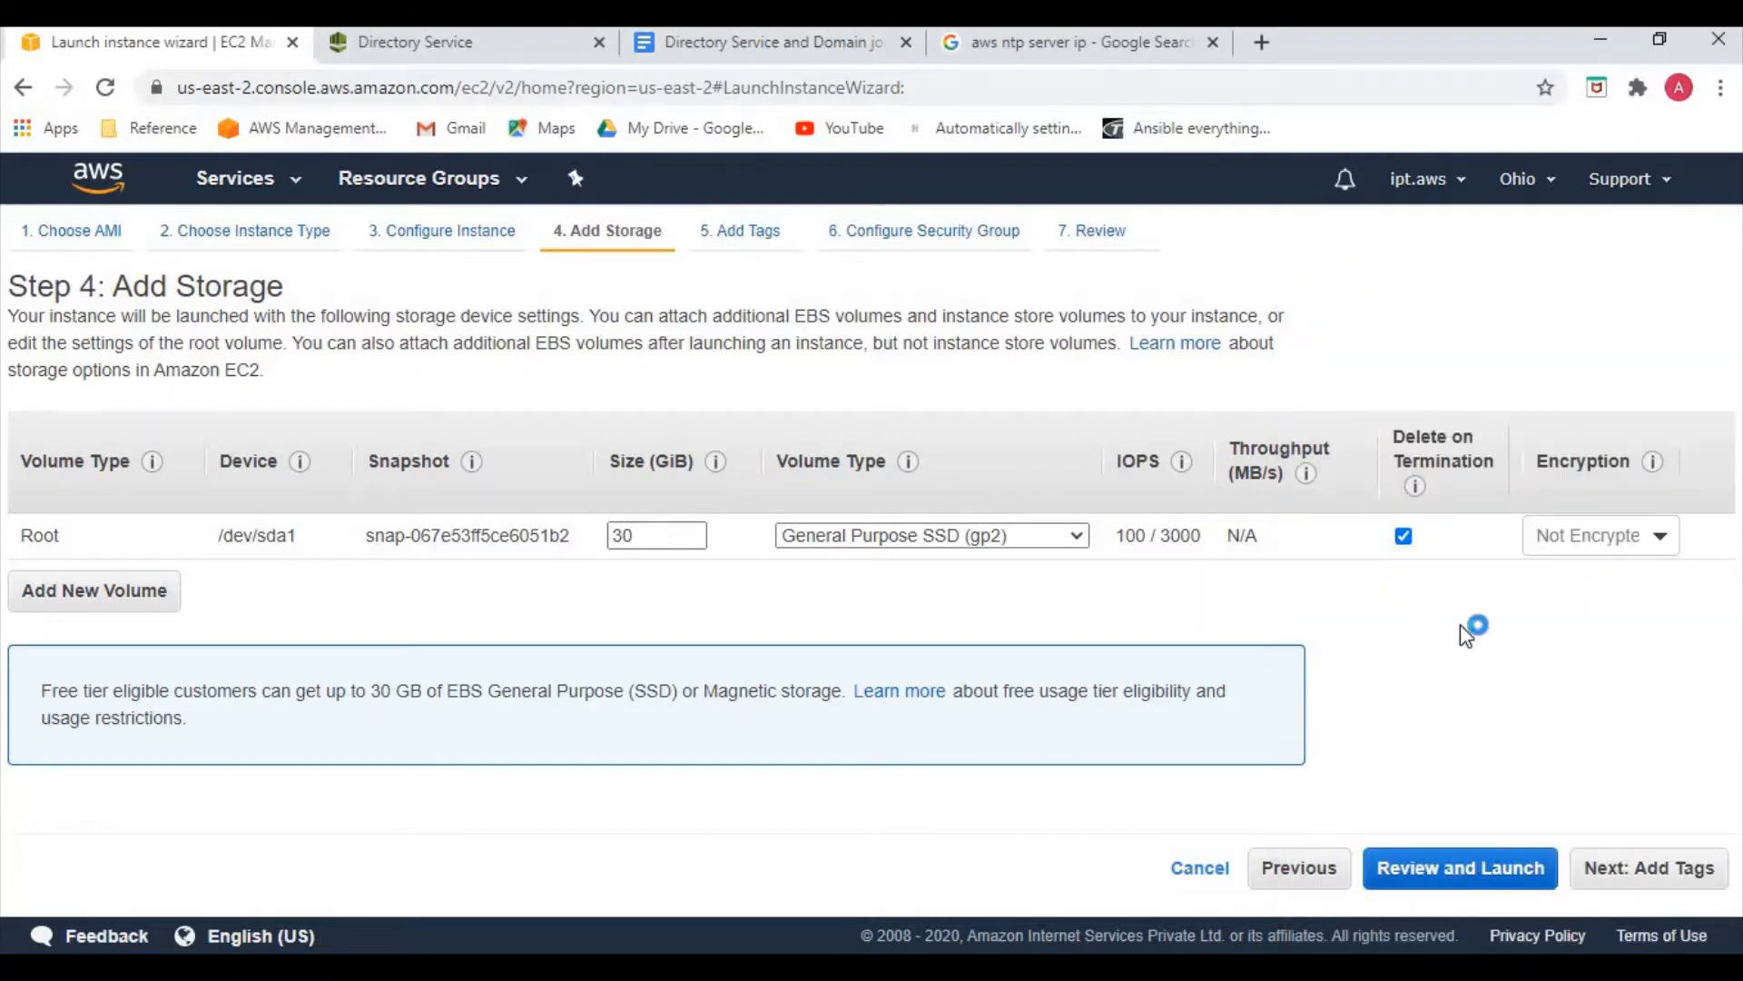
Jump to the launch review, then return to the Configure Security Group step
{"action": "left_click", "coordinate": [1511, 872]}
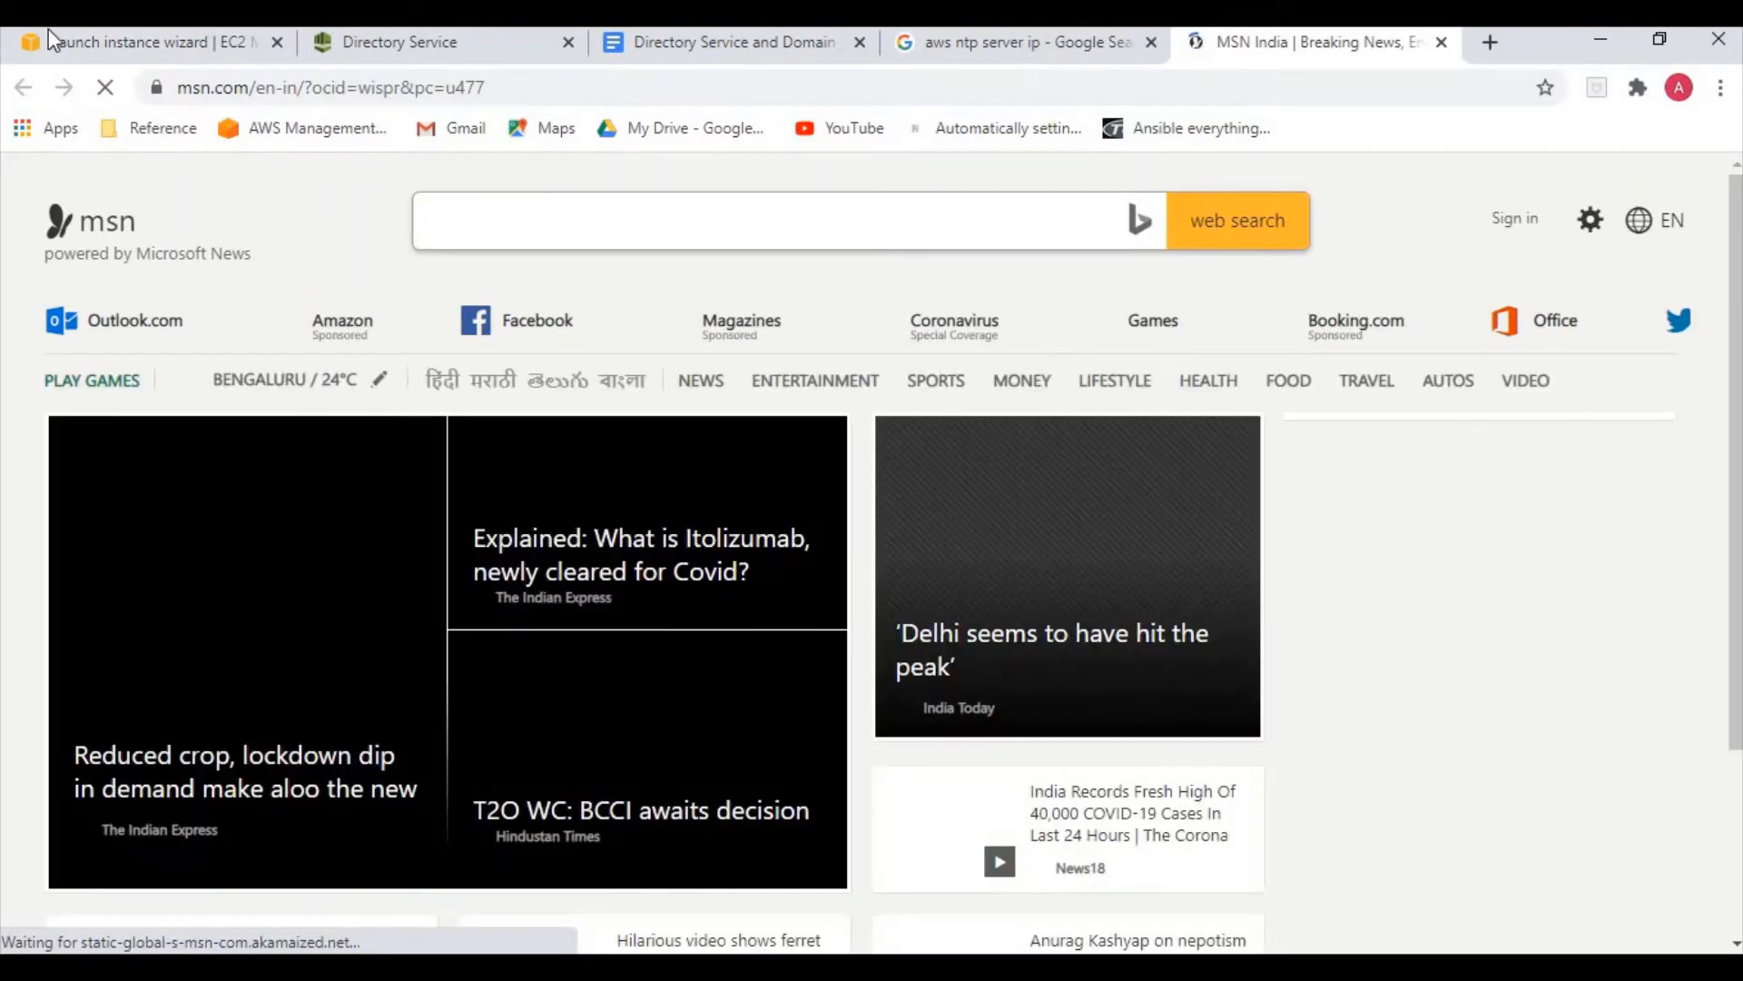
{"action": "left_click", "coordinate": [50, 36]}
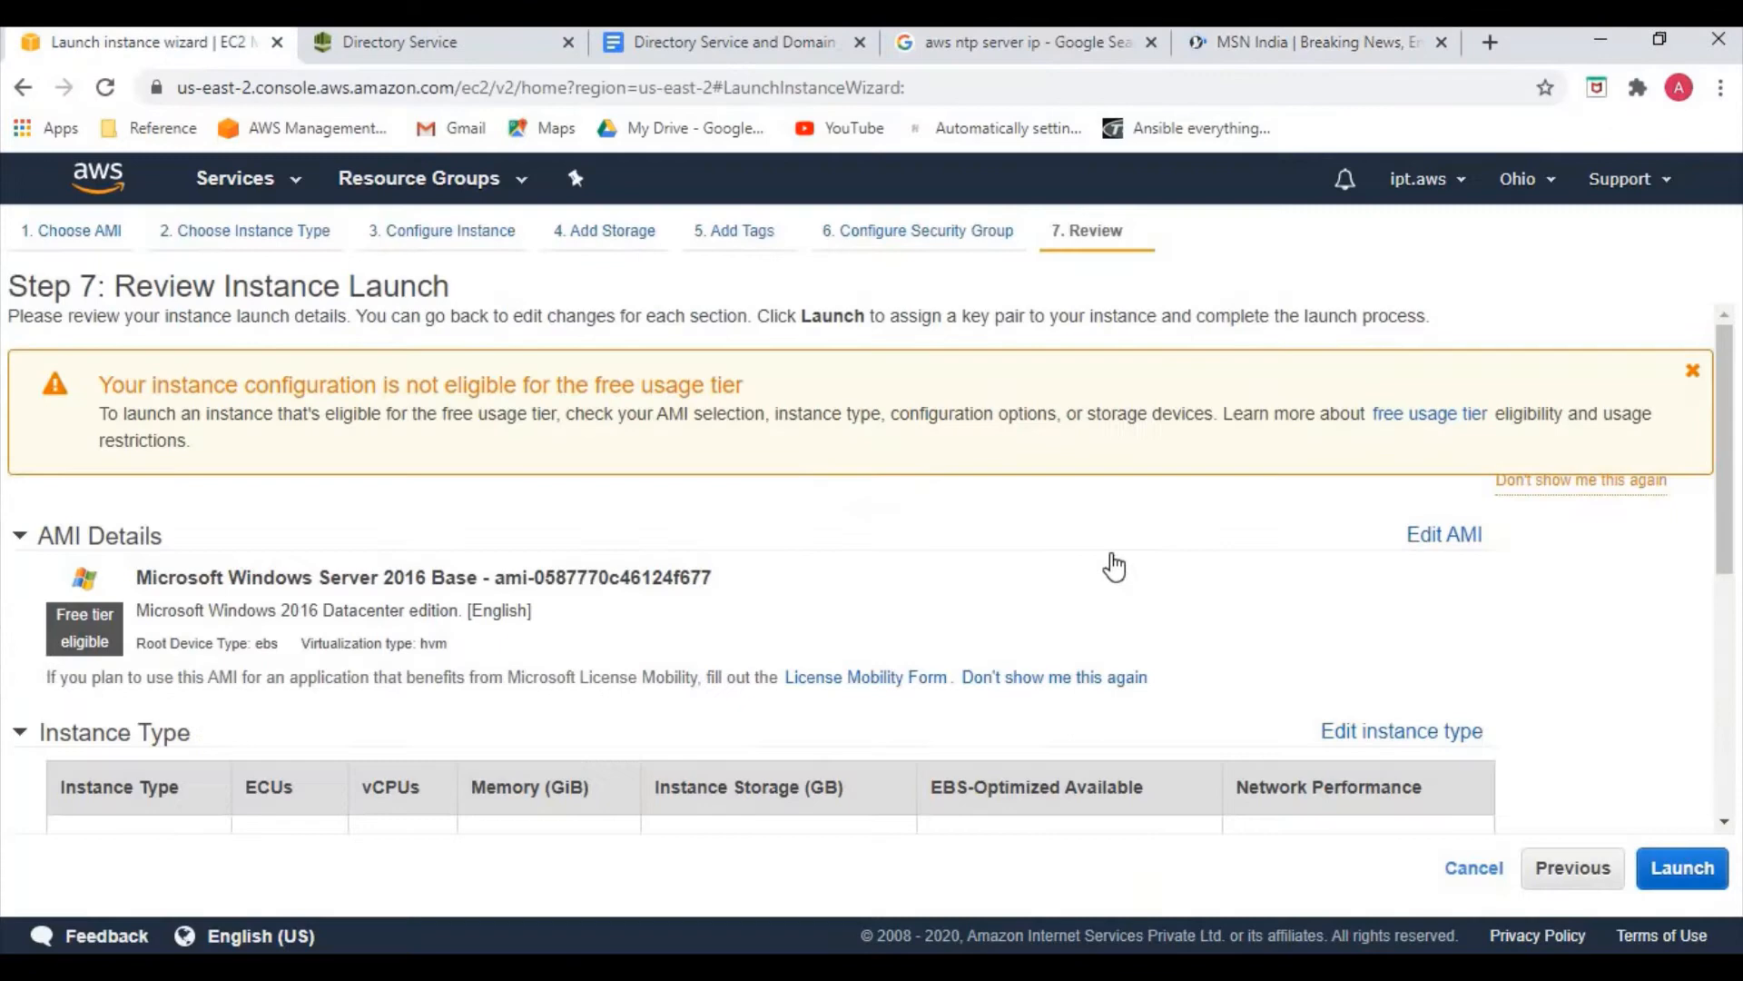
{"action": "left_click", "coordinate": [889, 241]}
Set the RDP rule's source to Anywhere and delete the extra Custom TCP rule
{"action": "left_click", "coordinate": [77, 687]}
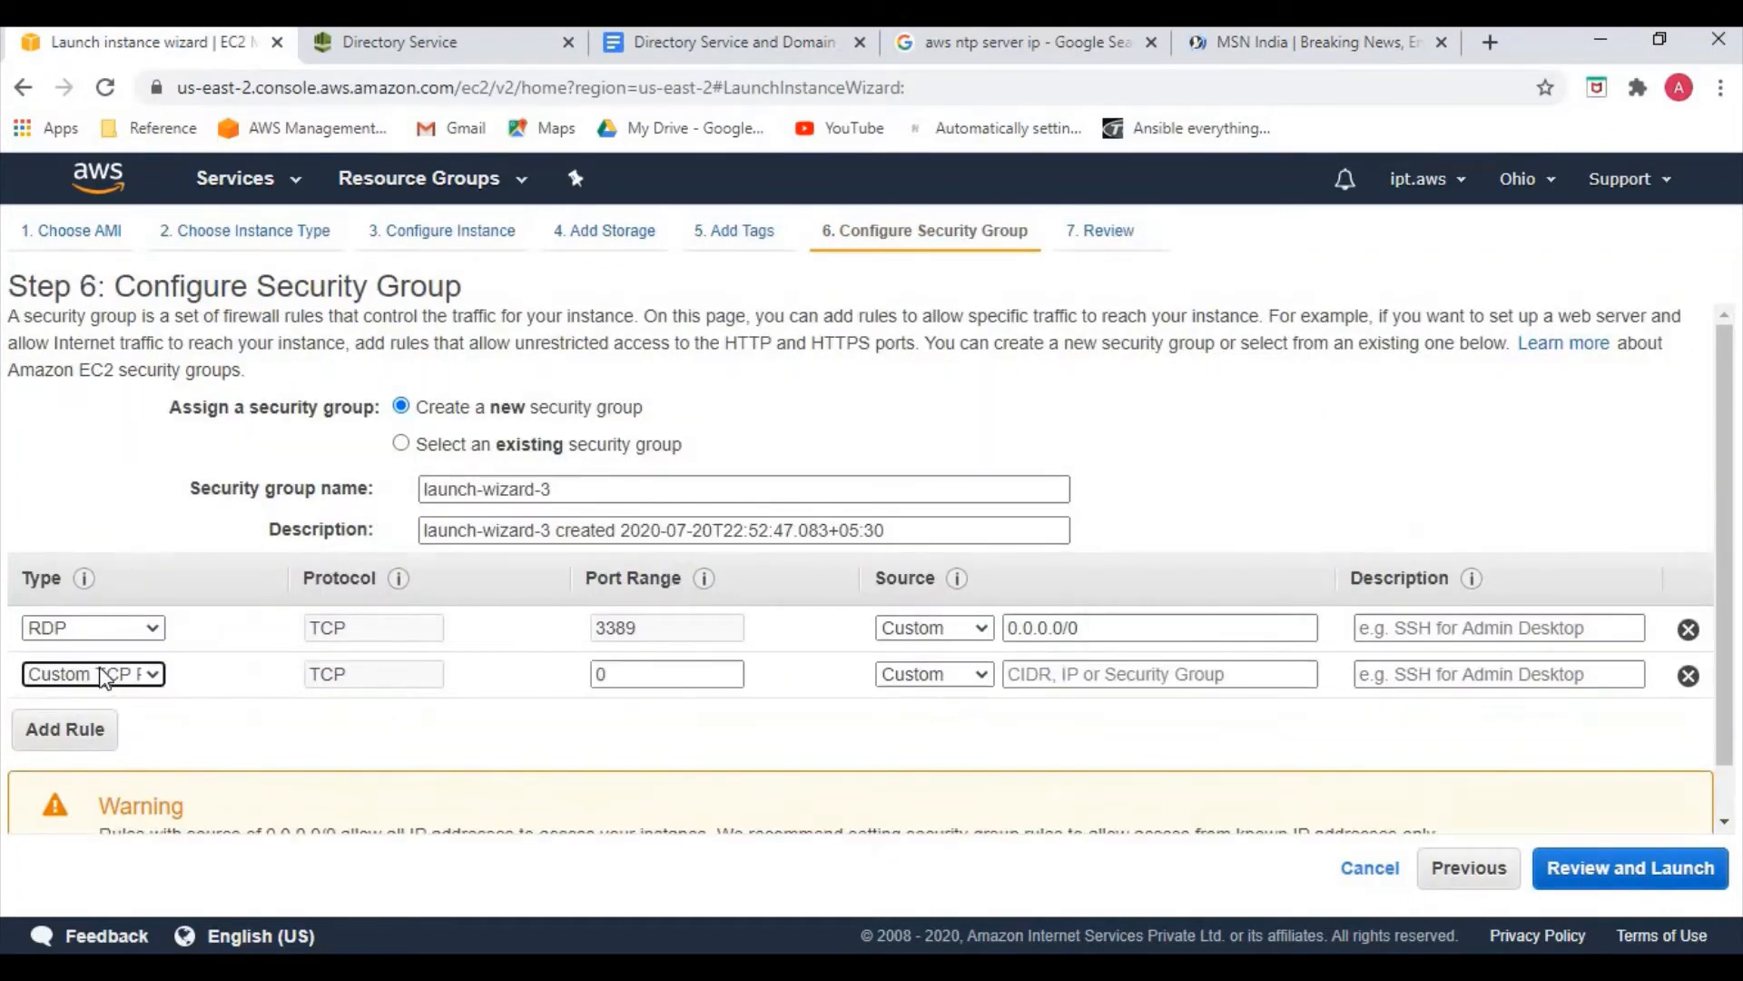
{"action": "left_click", "coordinate": [102, 673]}
{"action": "left_click", "coordinate": [908, 628]}
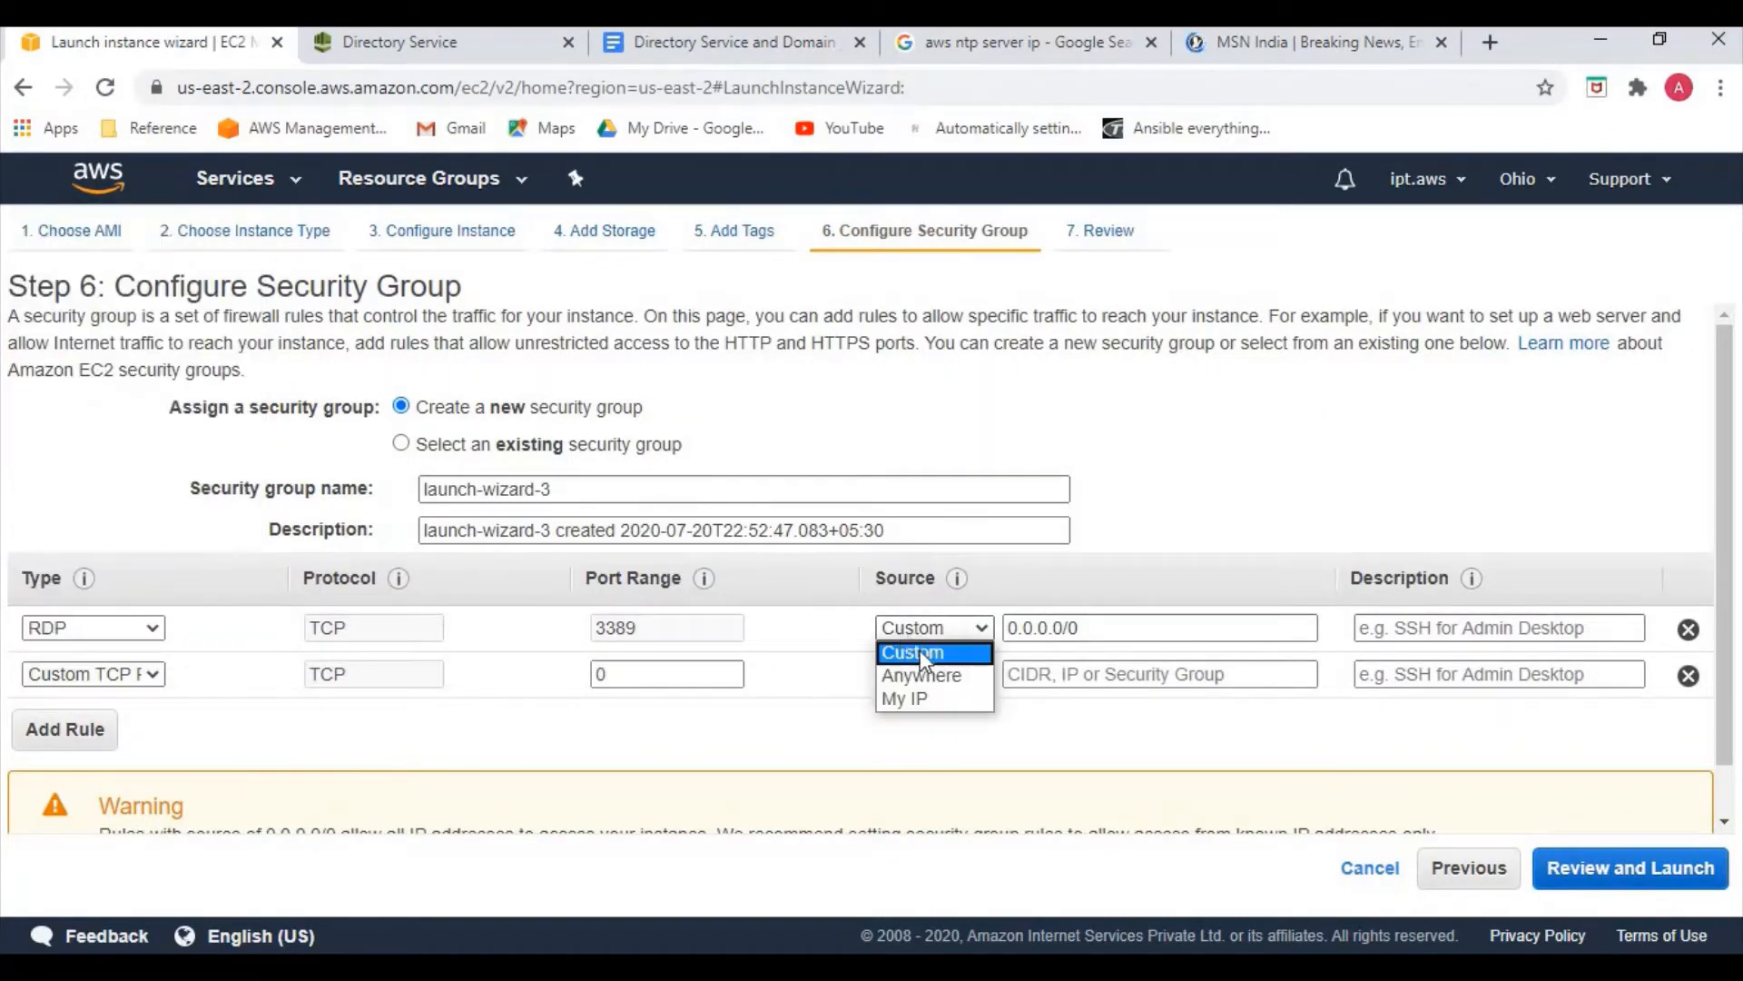
{"action": "left_click", "coordinate": [921, 672]}
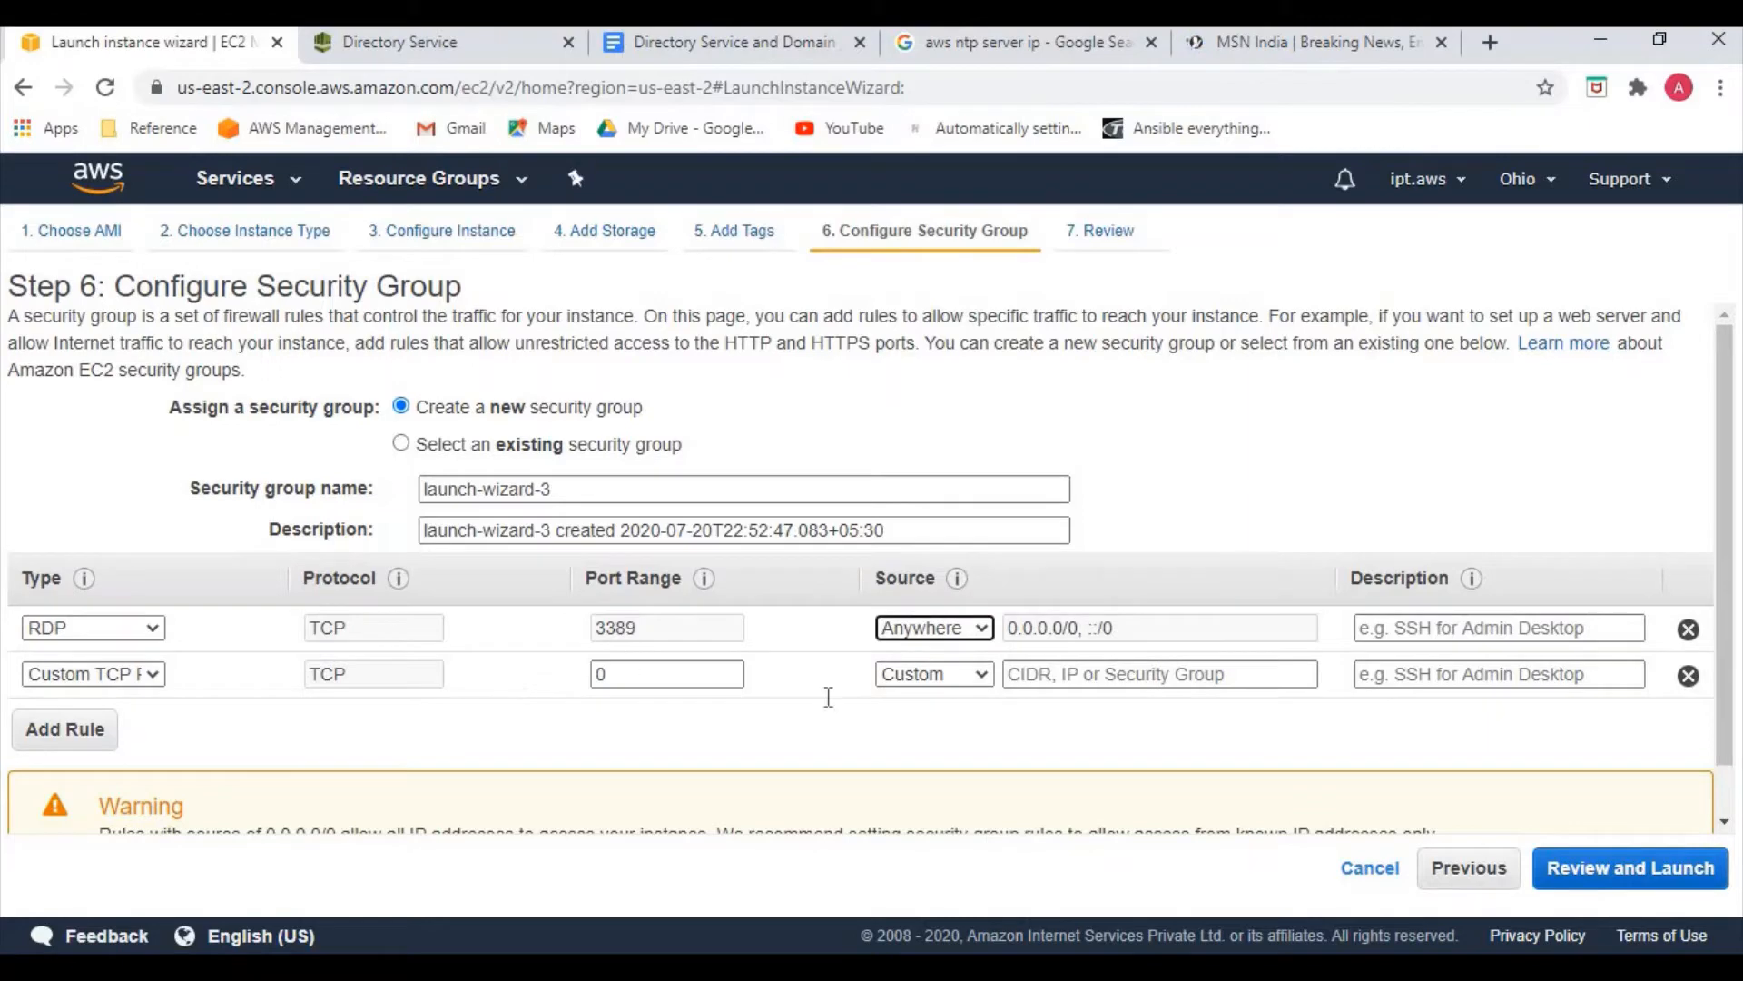
{"action": "left_click", "coordinate": [1687, 675]}
Tag the instance Name = windows-server and proceed to the launch review
{"action": "left_click", "coordinate": [737, 235]}
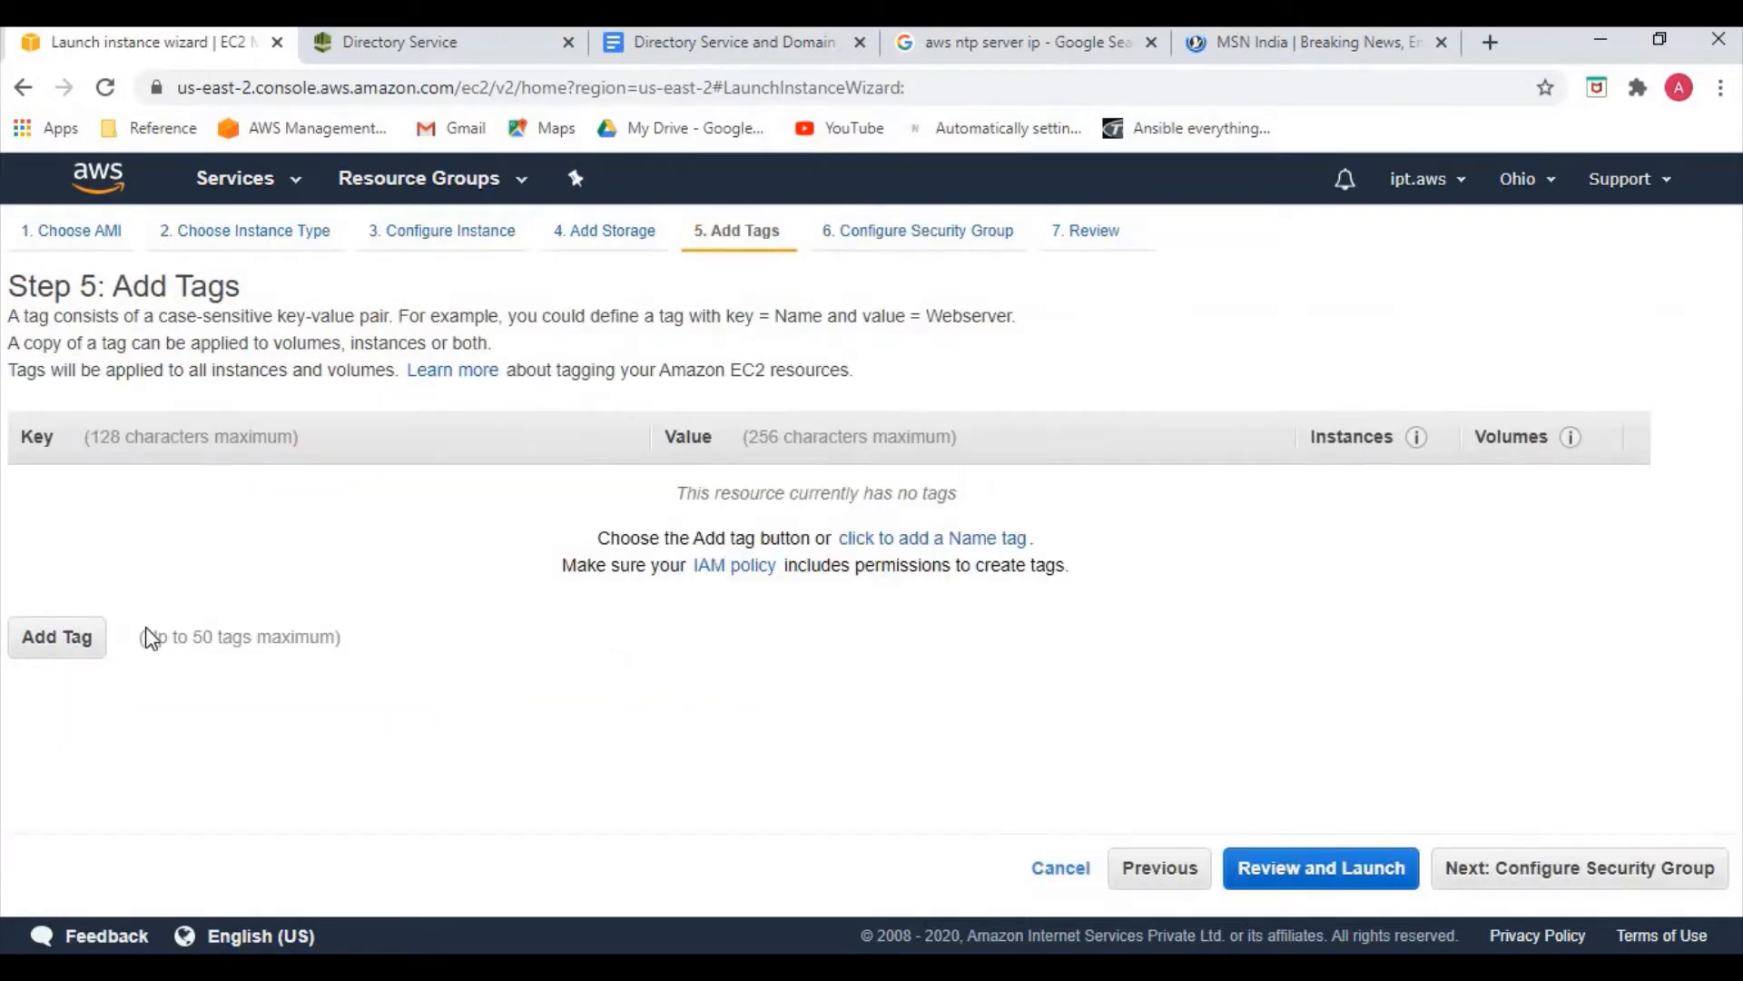
{"action": "left_click", "coordinate": [58, 640]}
{"action": "type", "text": "Nm"}
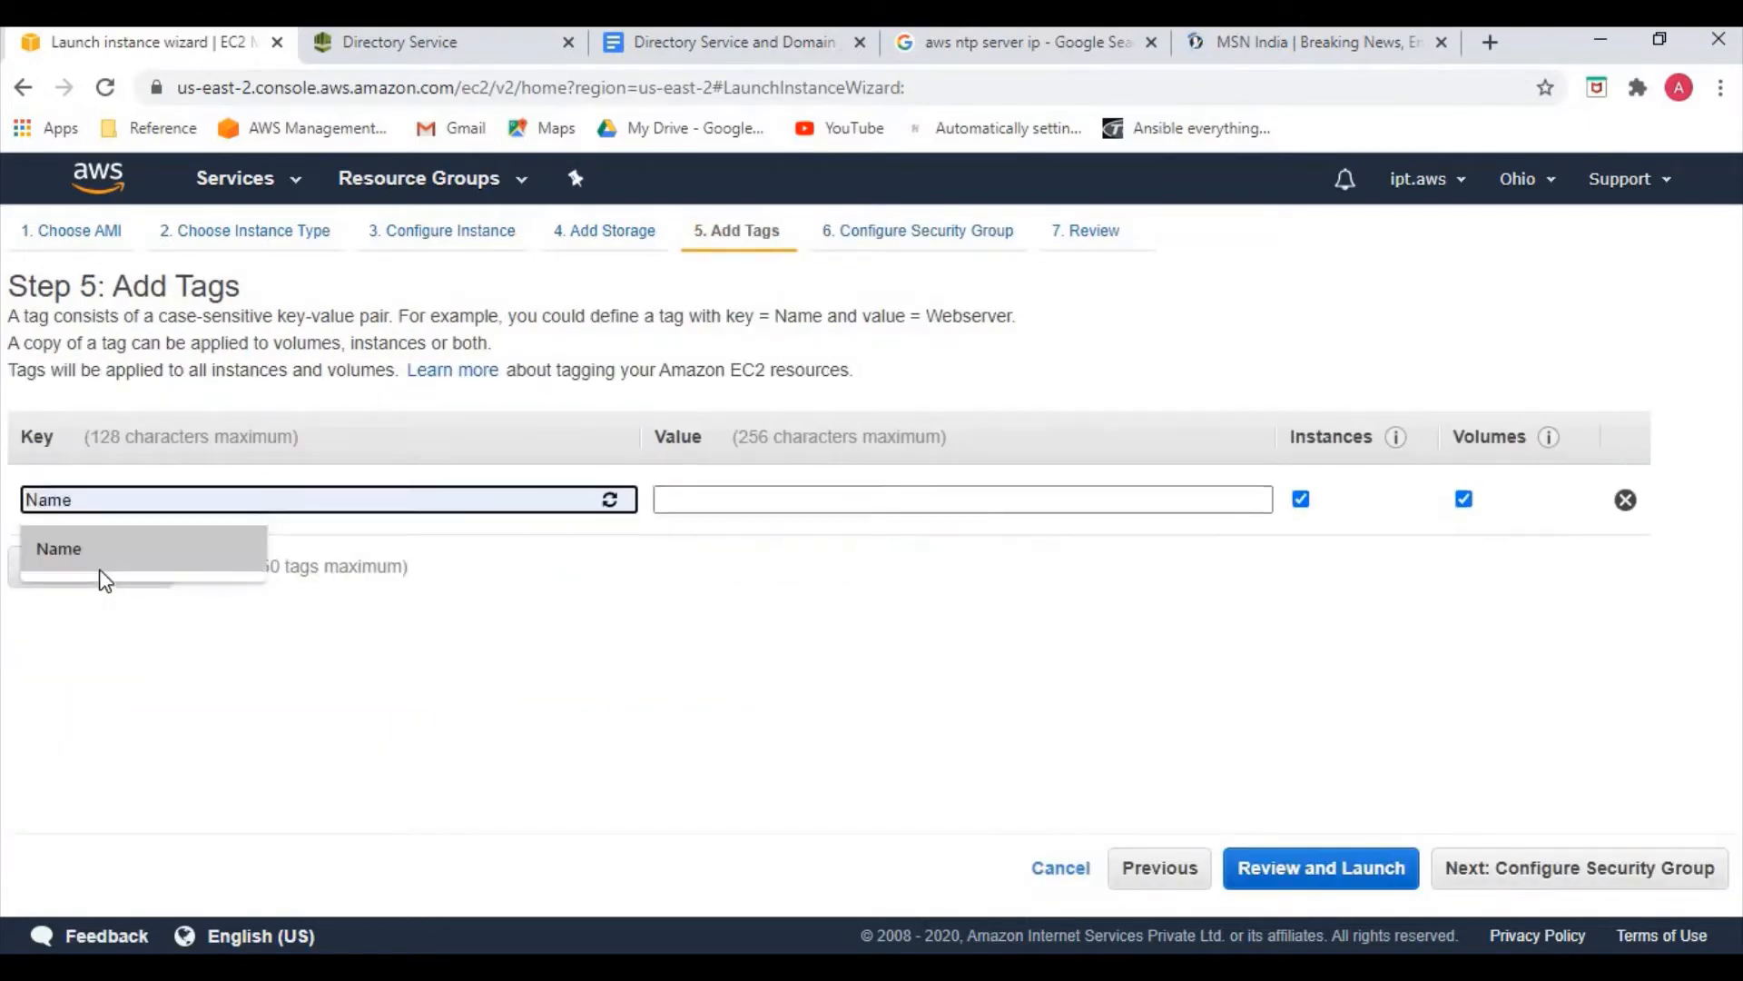
{"action": "key", "text": "BackSpace"}
{"action": "type", "text": "ame"}
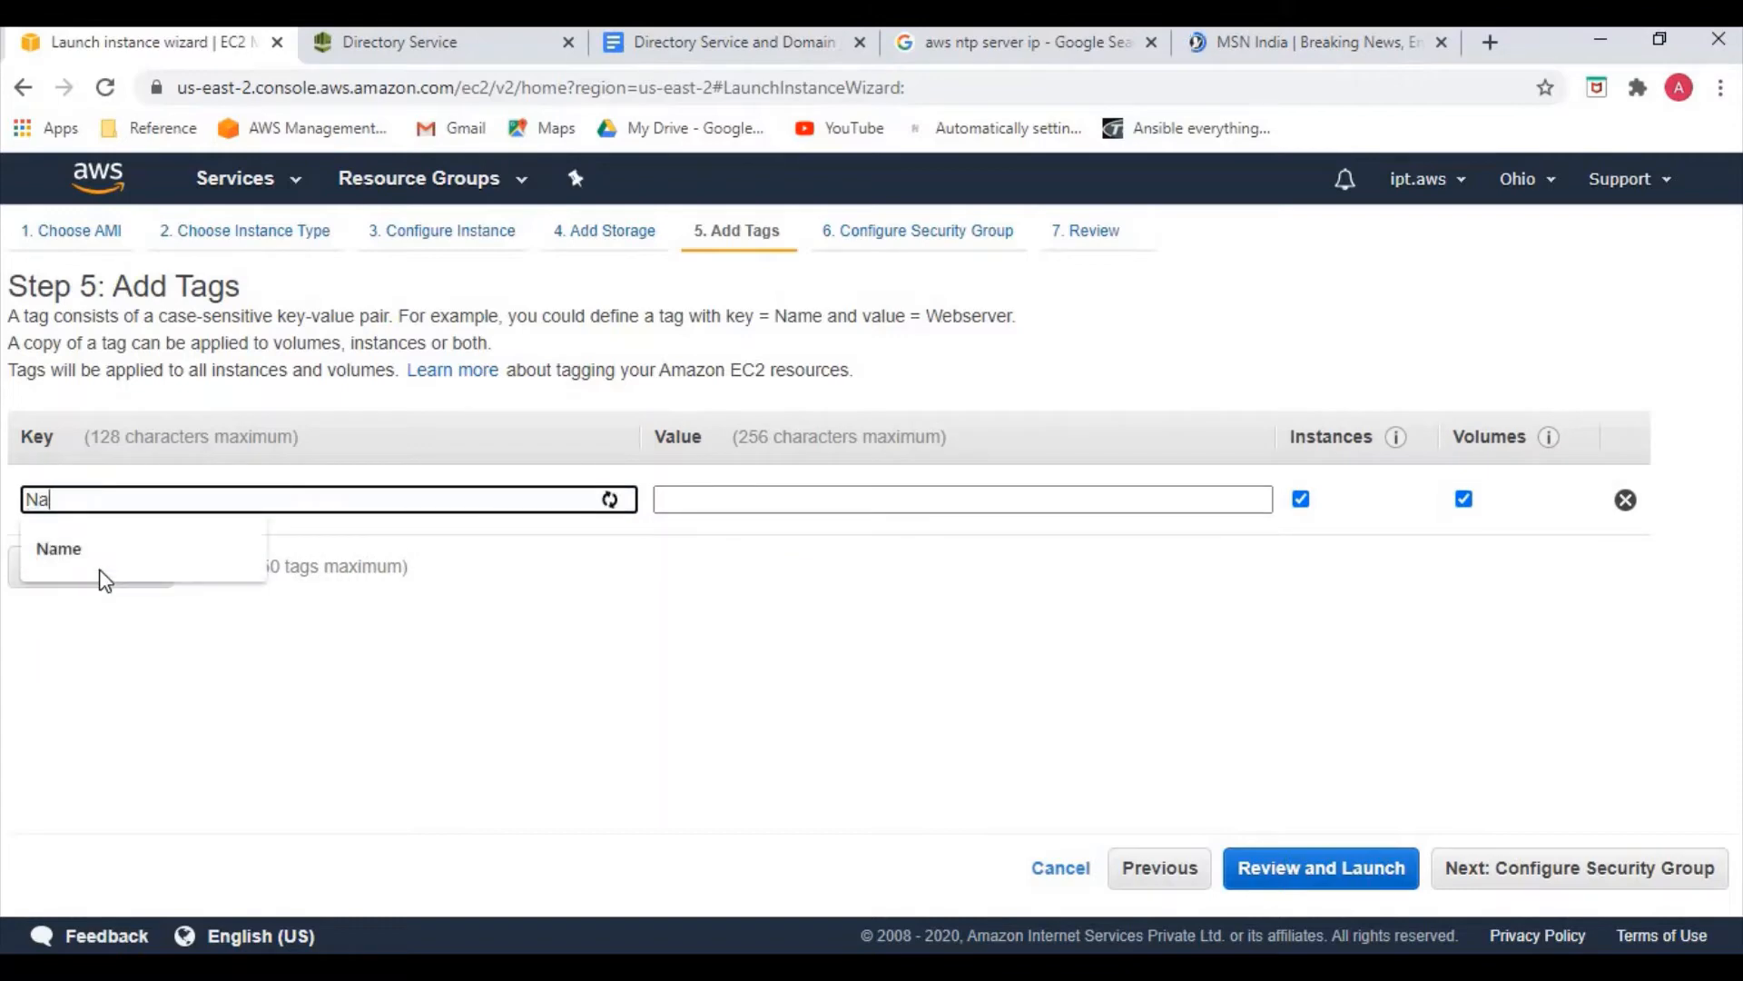
{"action": "left_click", "coordinate": [723, 508]}
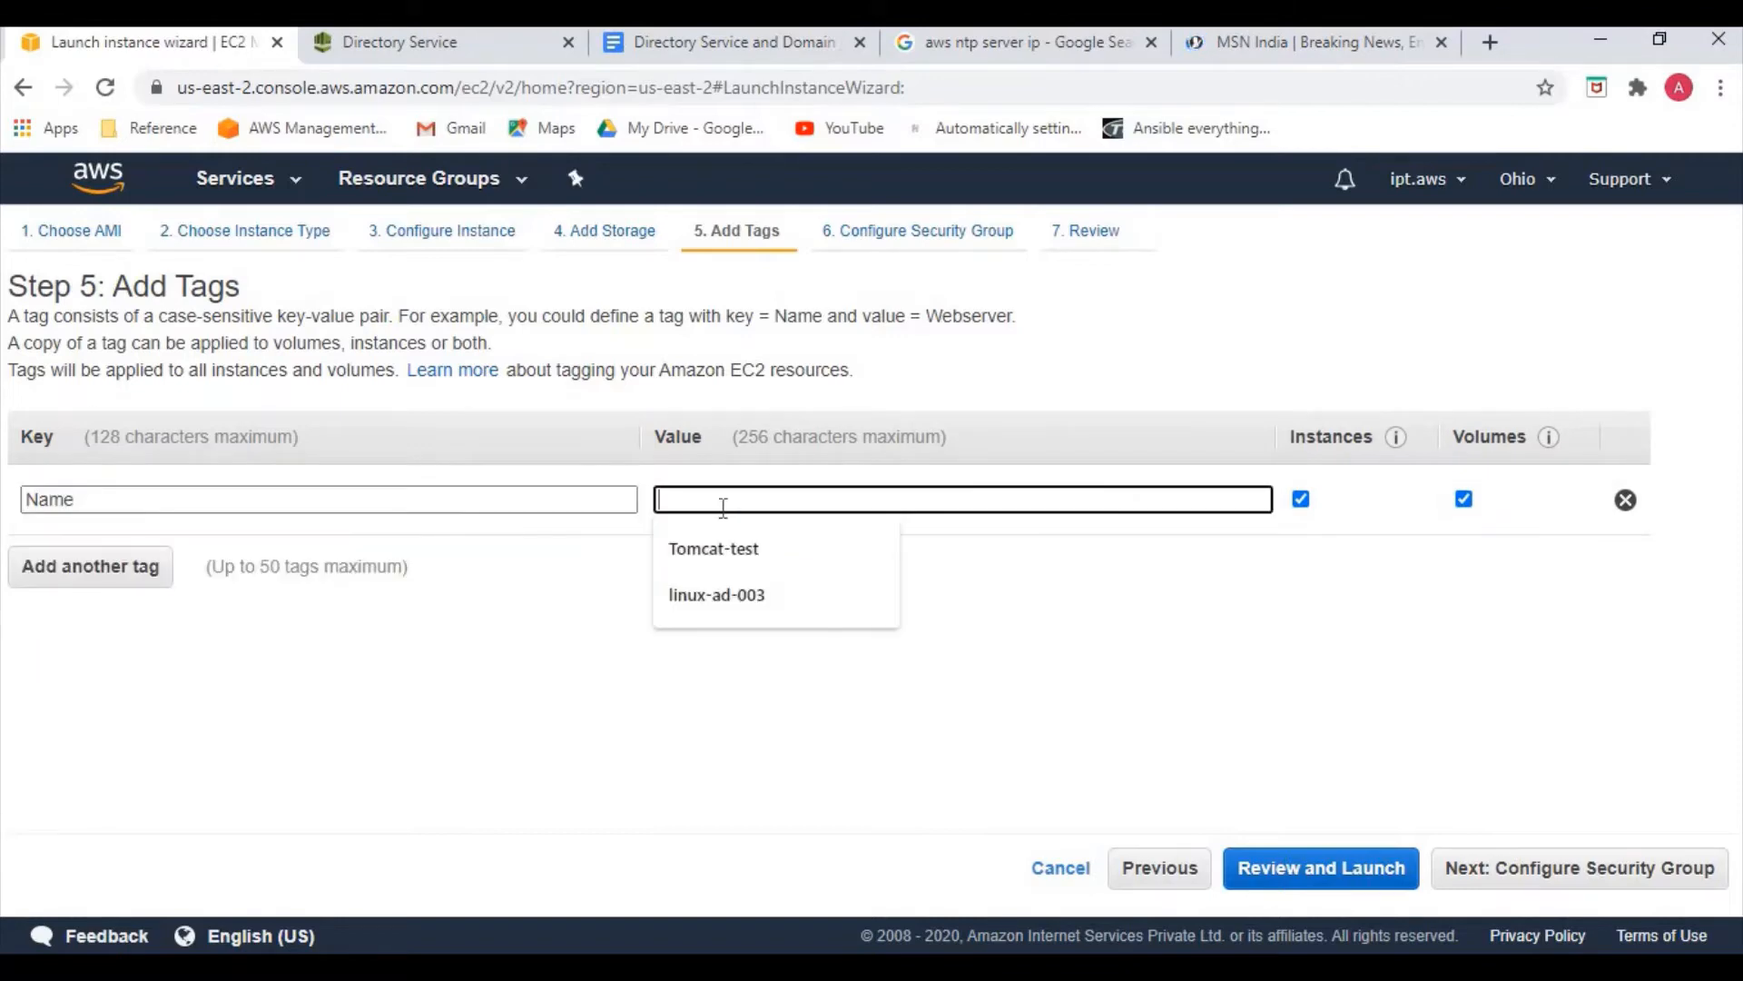
{"action": "type", "text": "windows-server"}
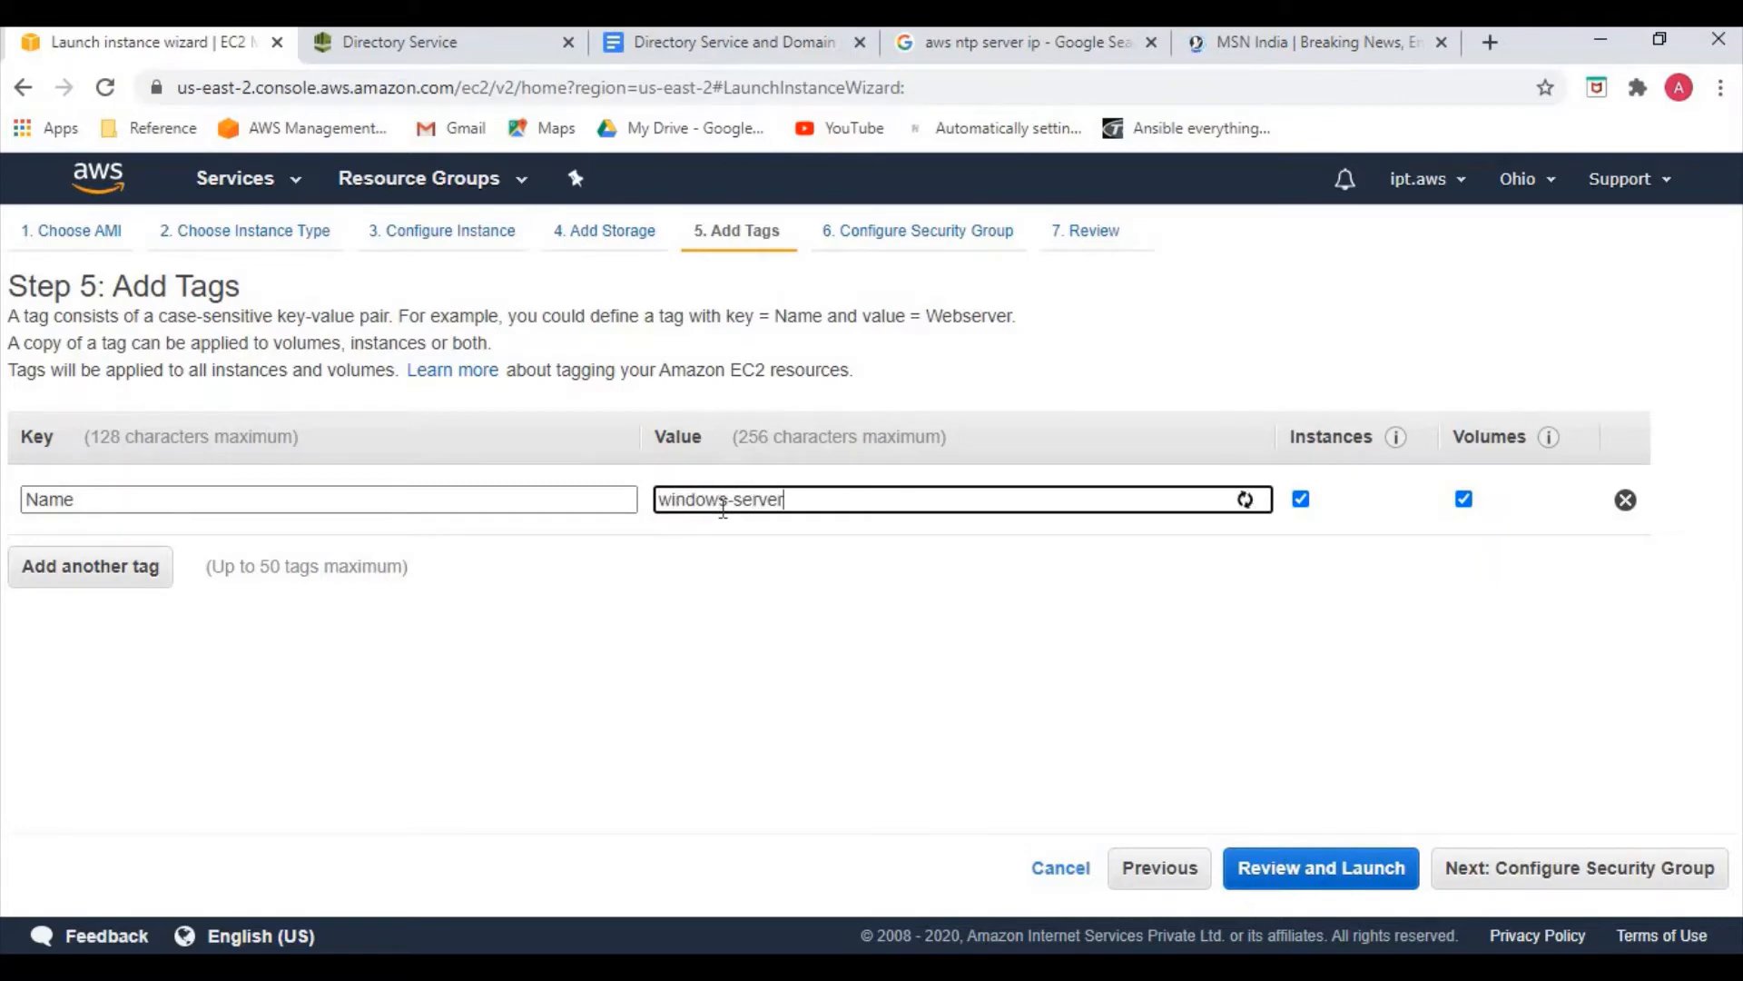
{"action": "left_click", "coordinate": [1549, 870]}
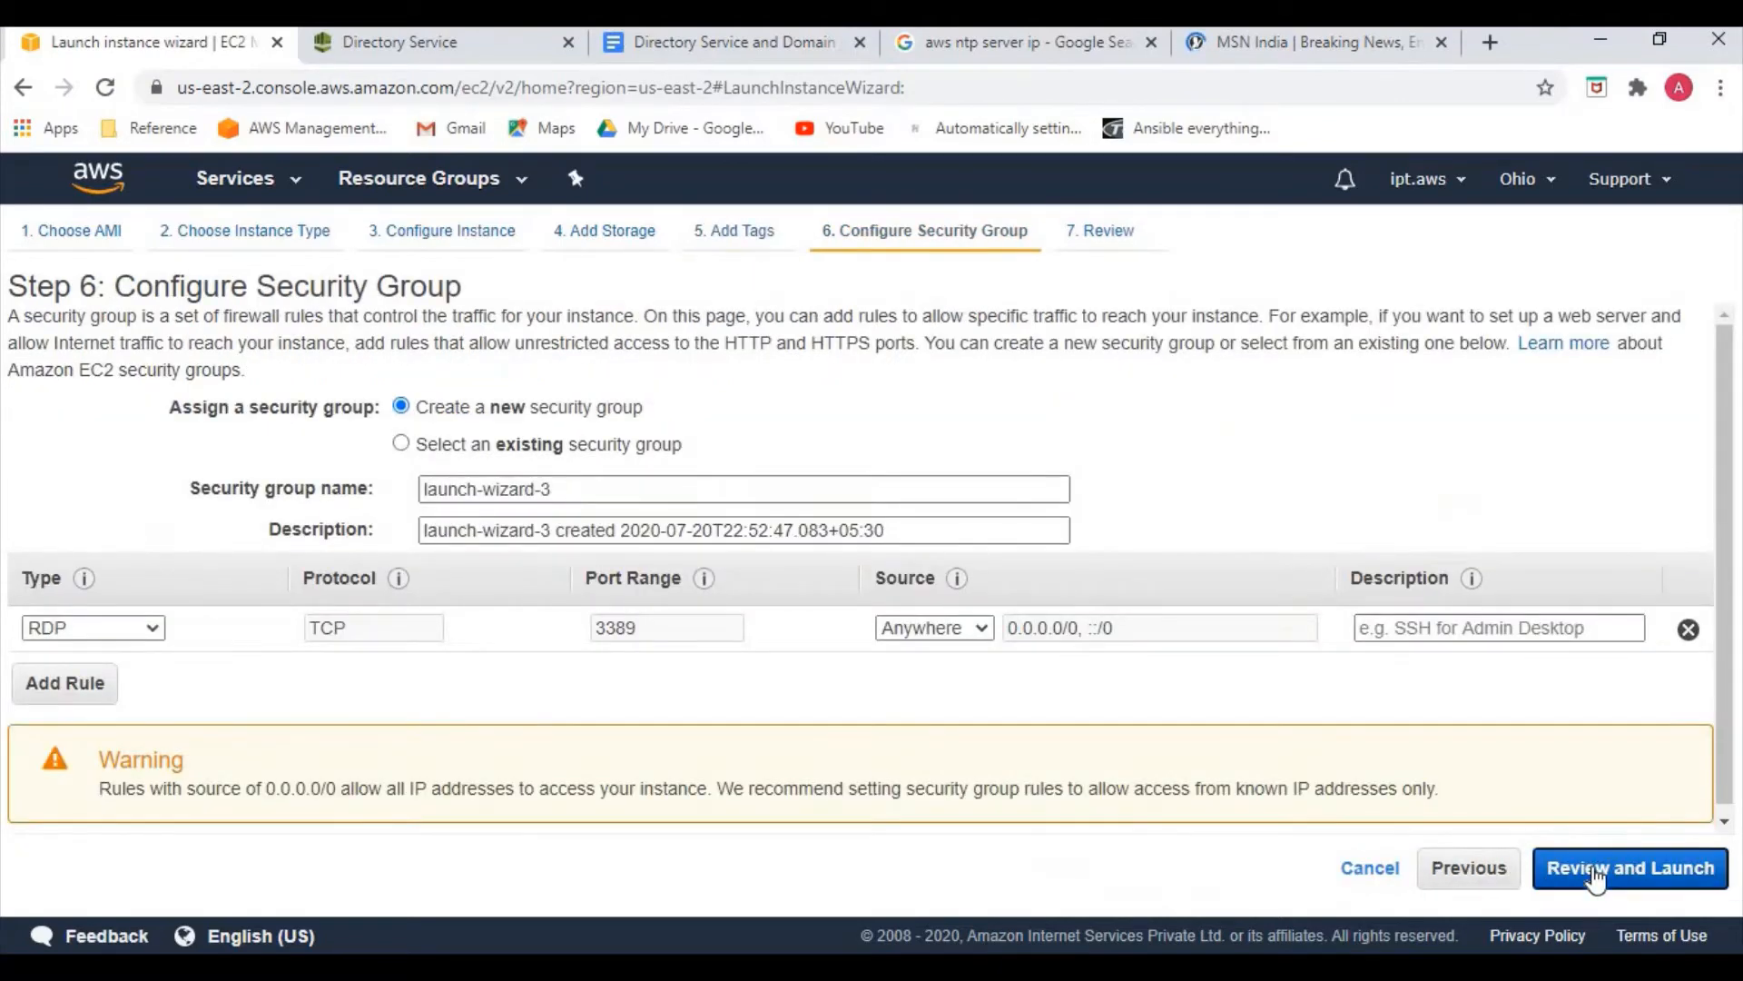
{"action": "left_click", "coordinate": [1595, 871]}
Launch with a new key pair named 'new', download new.pem, and view the pending instance
{"action": "left_click", "coordinate": [1681, 868]}
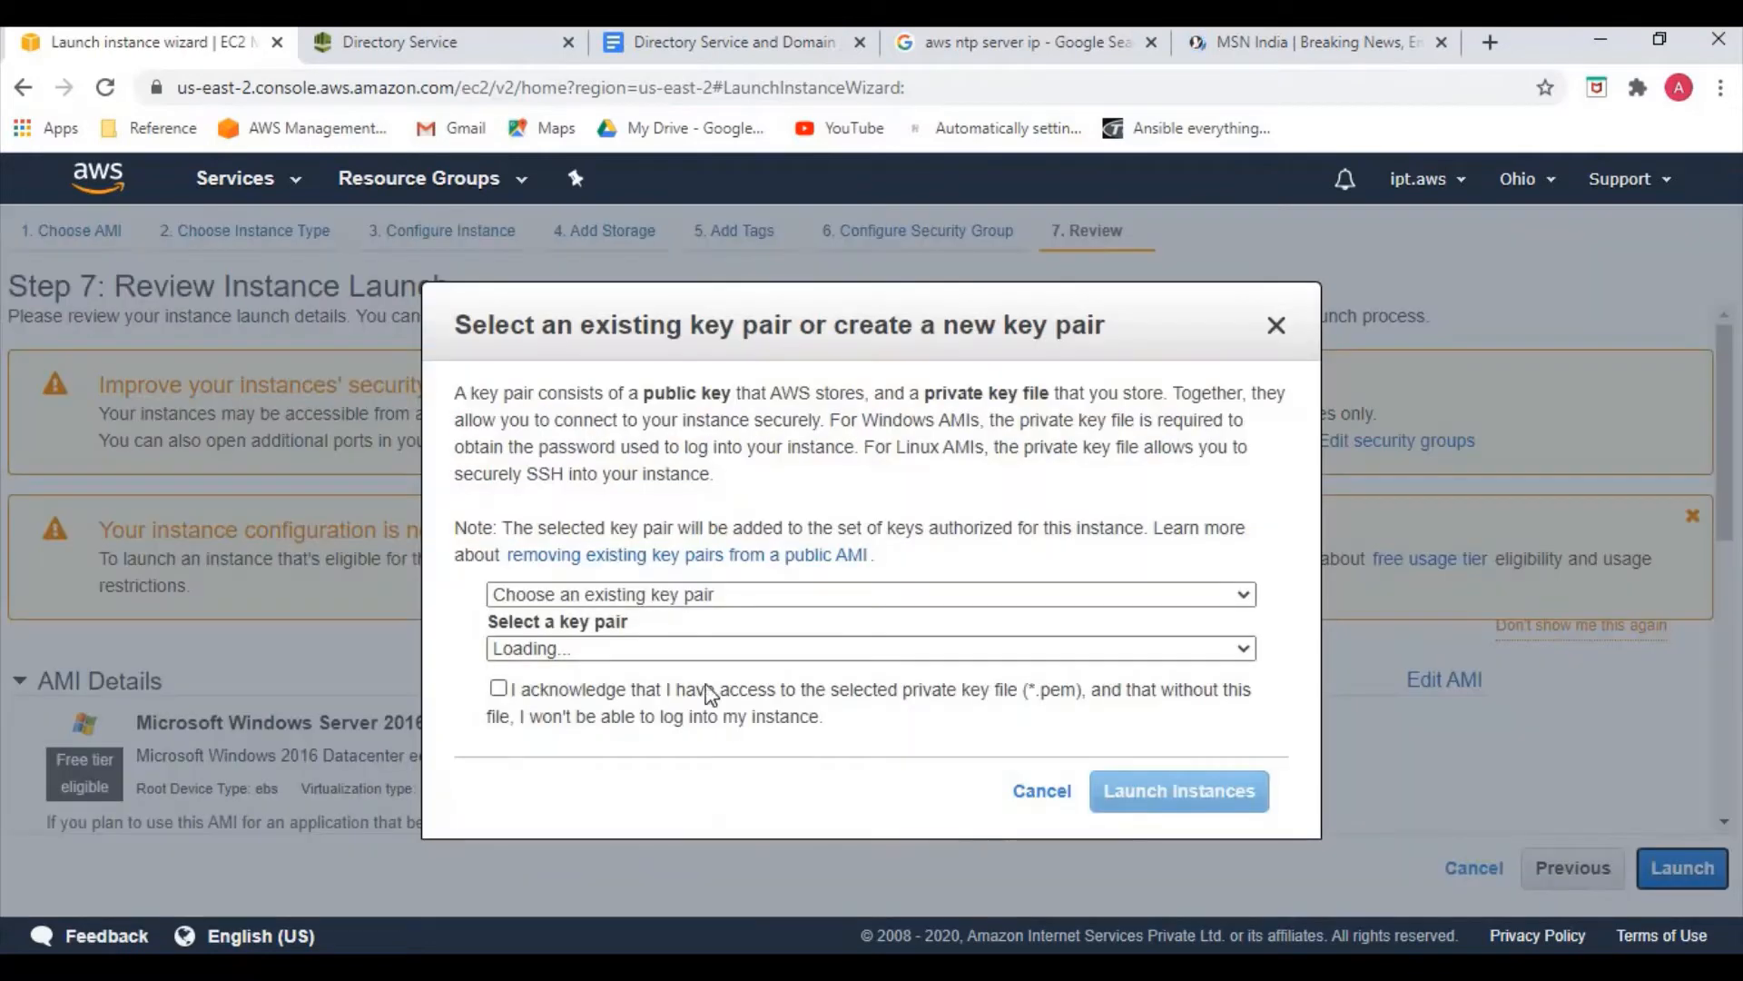
{"action": "left_click", "coordinate": [635, 595]}
{"action": "left_click", "coordinate": [625, 641]}
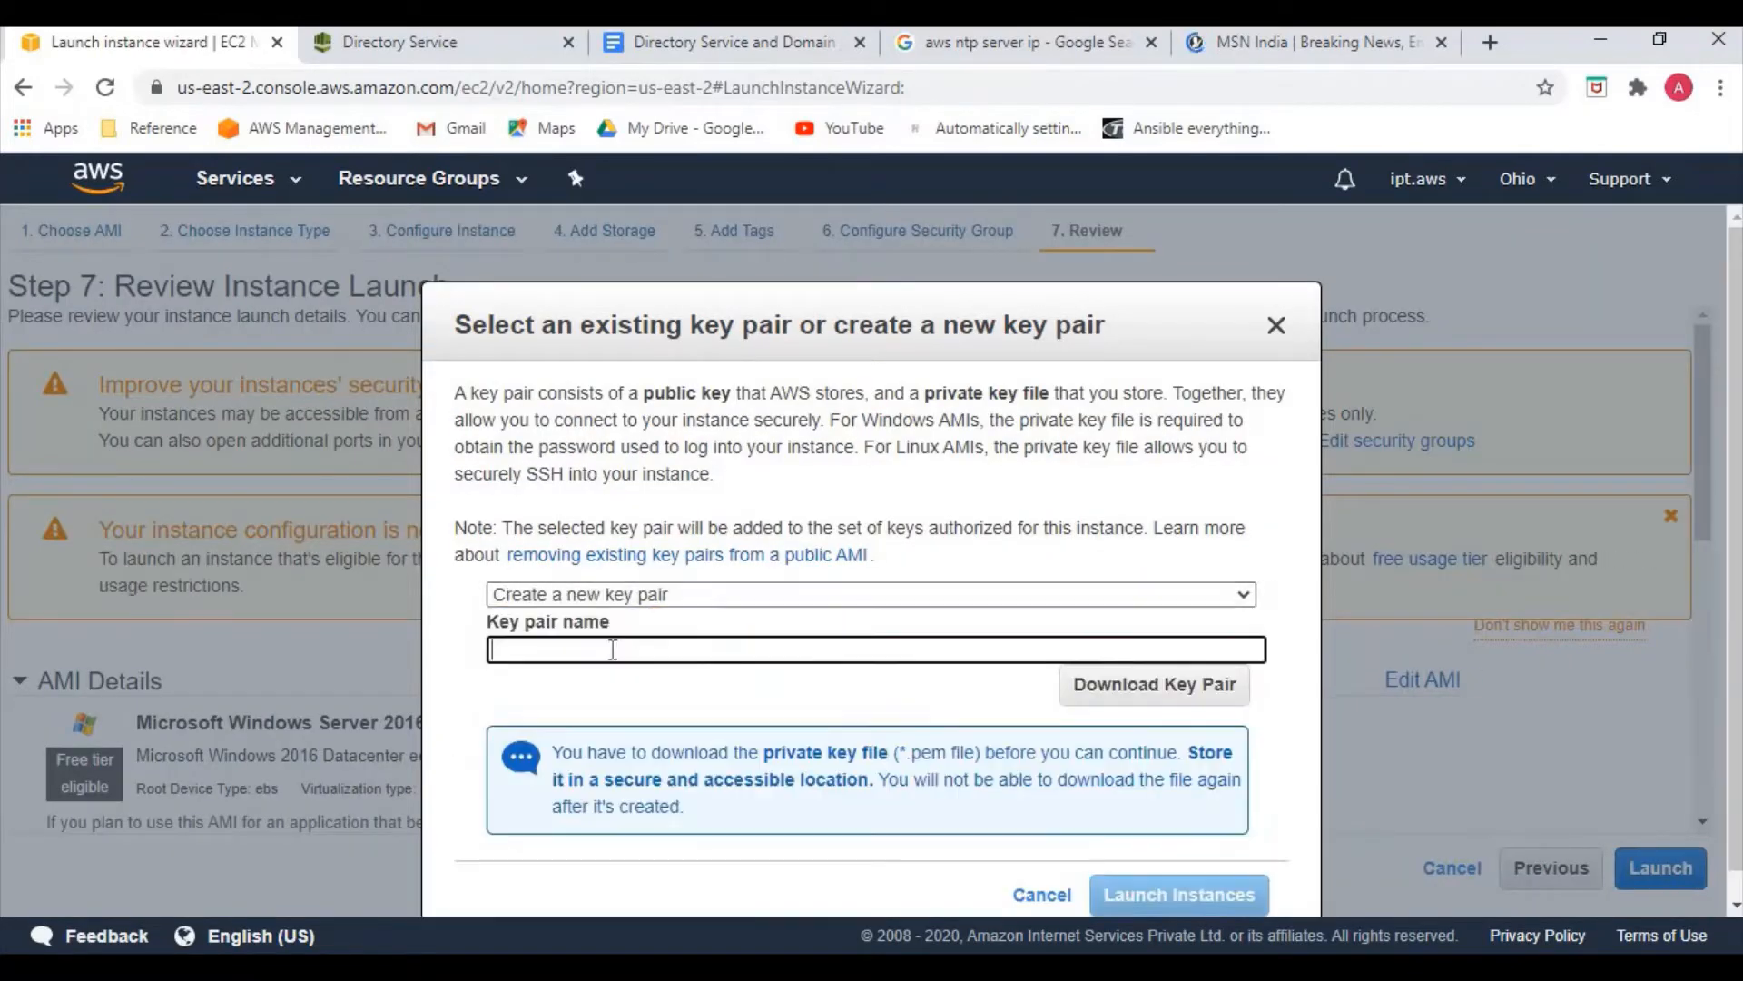
{"action": "type", "text": "ne"}
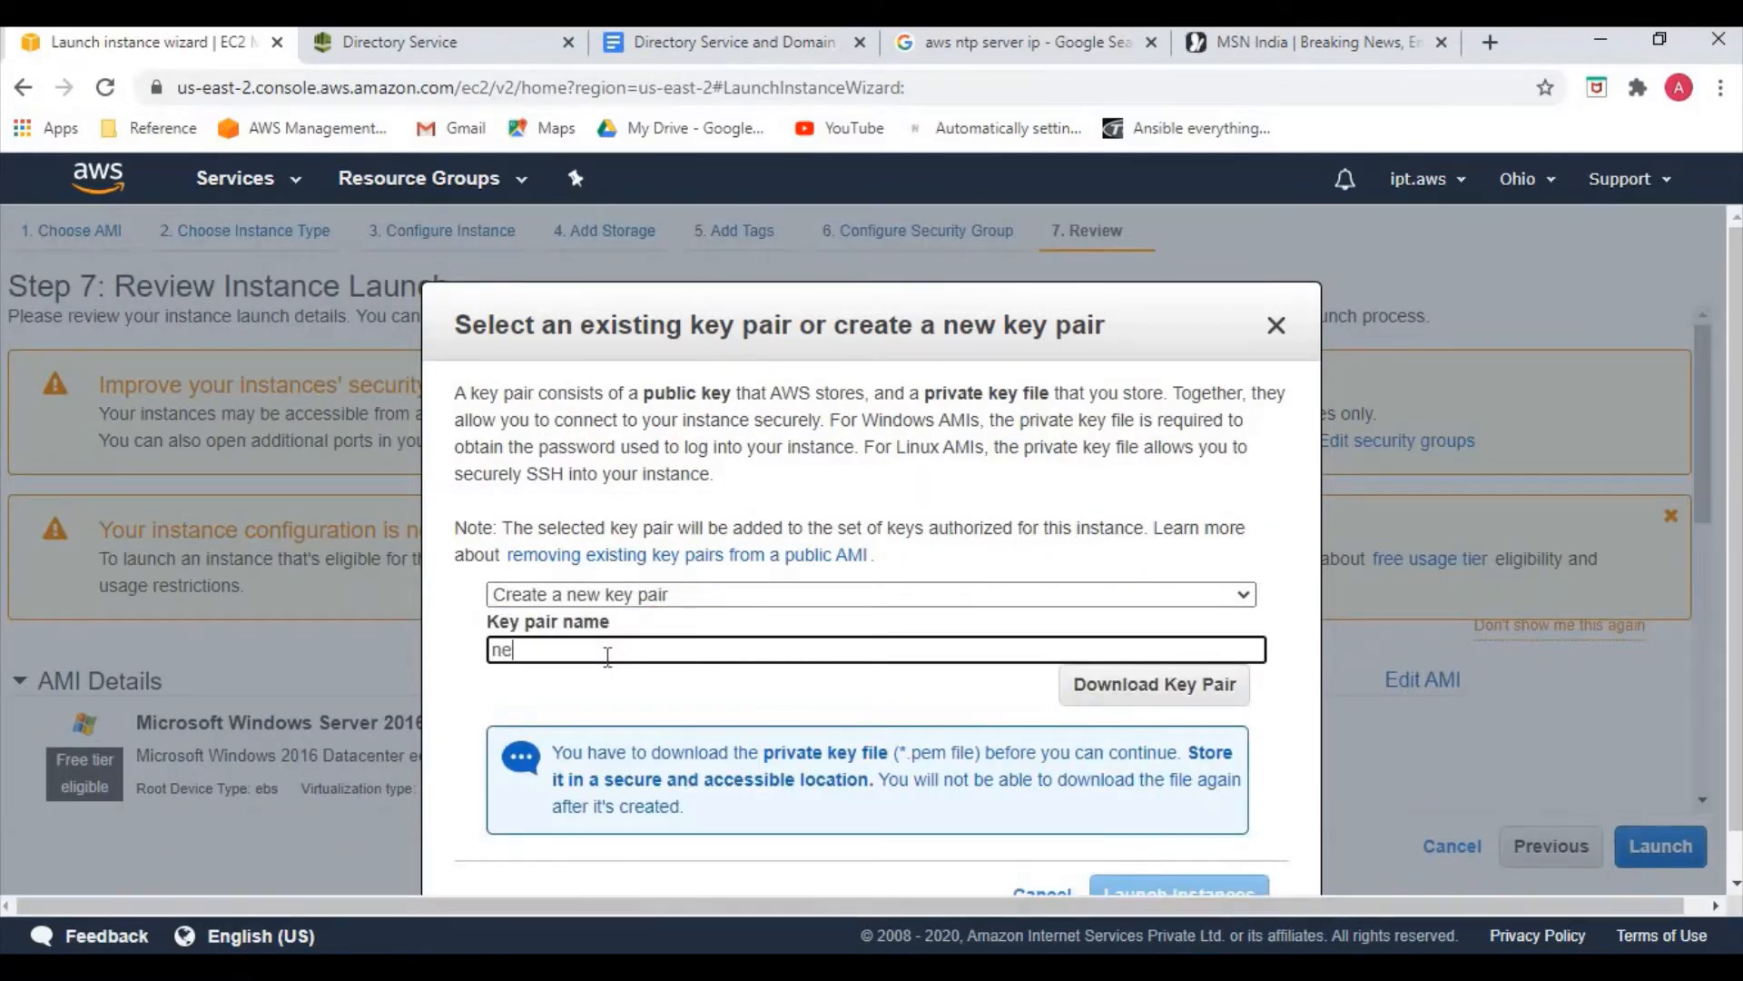
{"action": "type", "text": "w"}
{"action": "left_click", "coordinate": [1187, 699]}
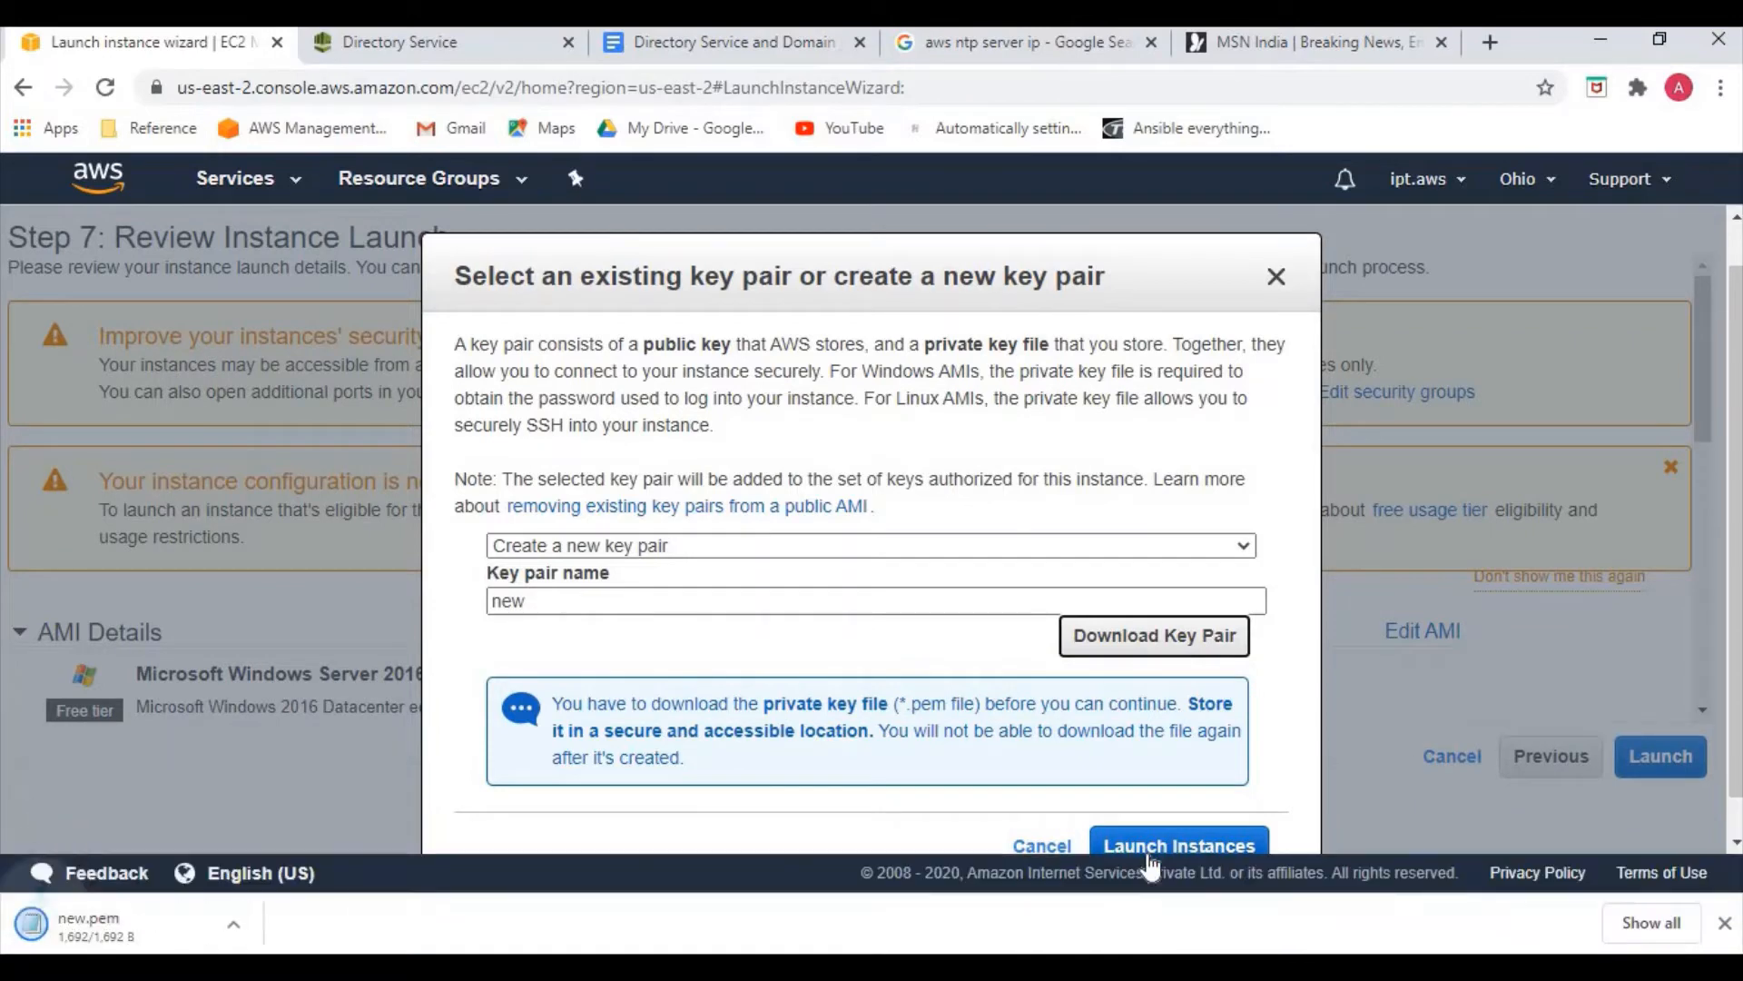
{"action": "left_click", "coordinate": [1148, 853]}
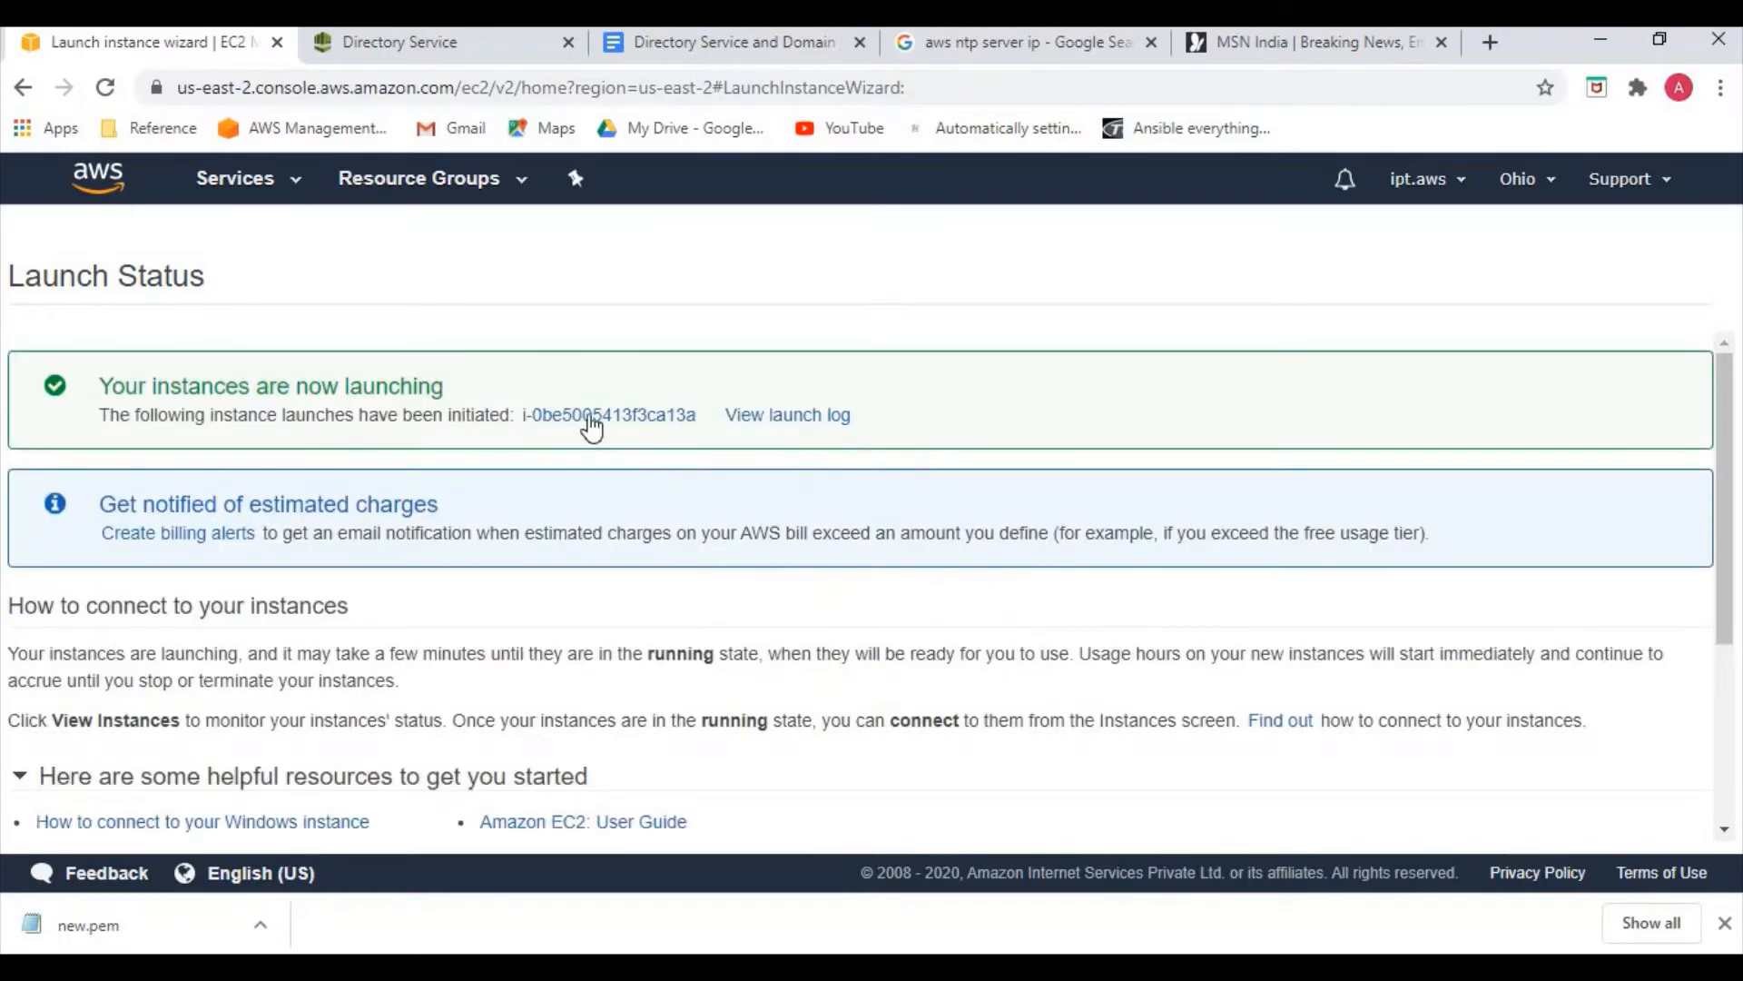
{"action": "left_click", "coordinate": [591, 419]}
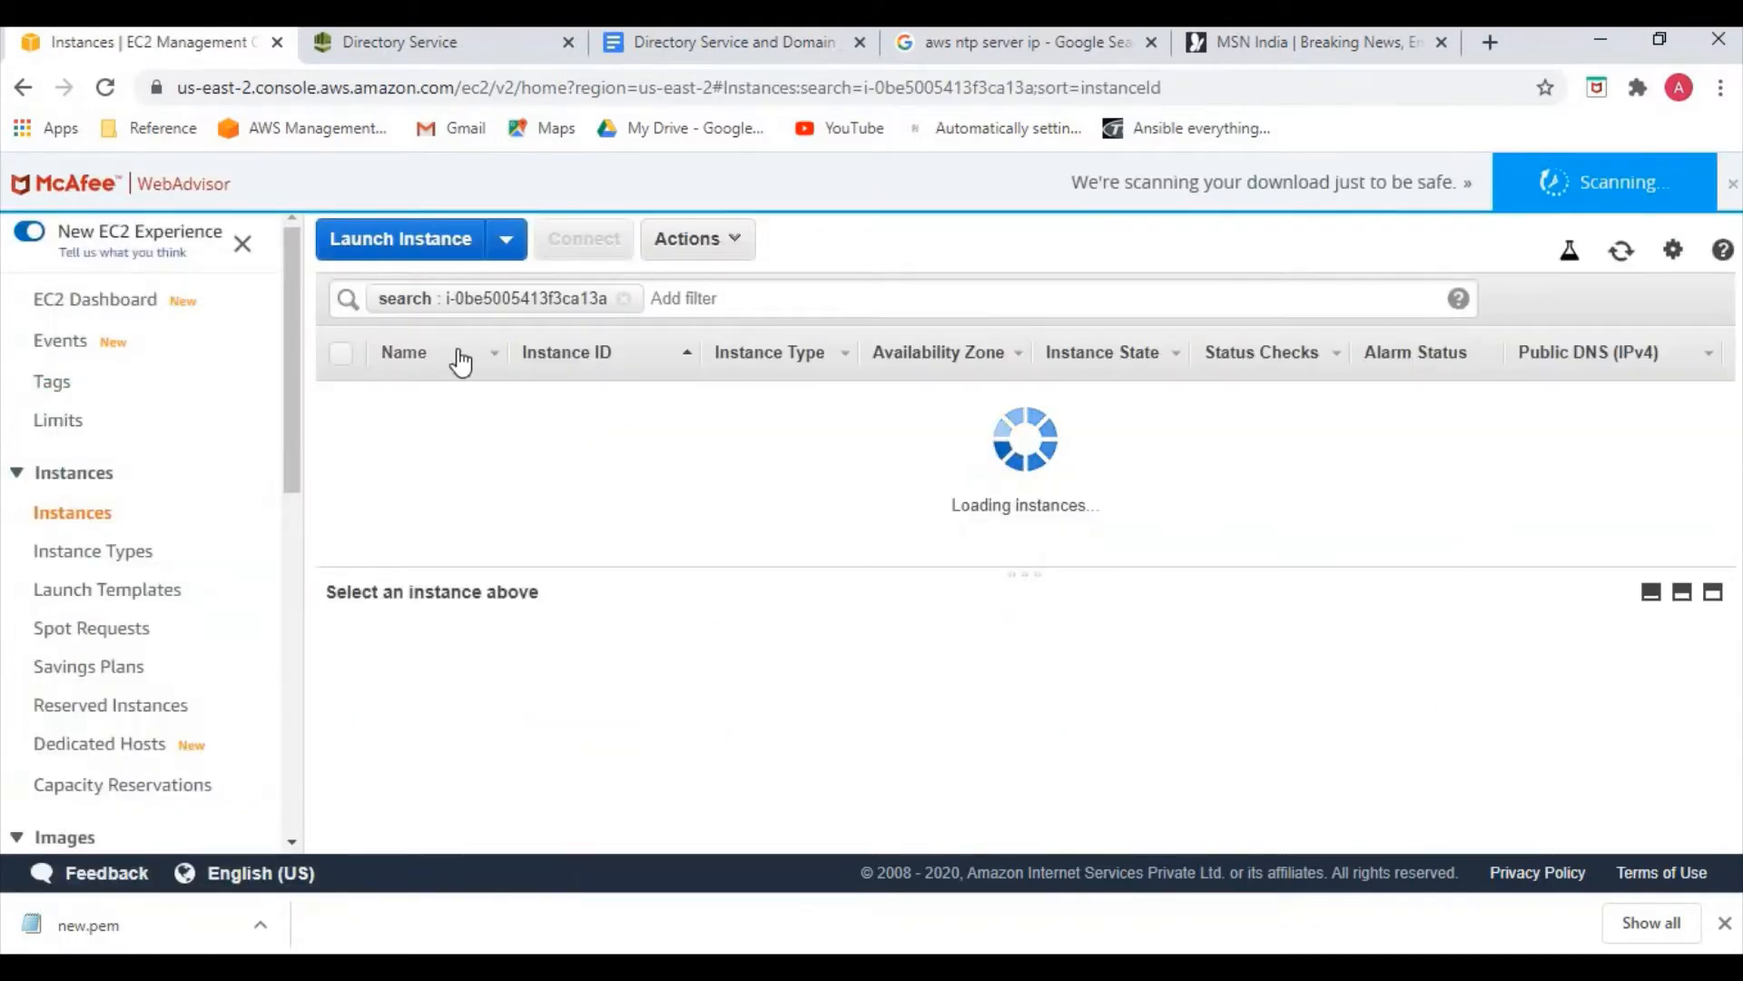
Start another instance launch and search the AMIs for 'rhel'
{"action": "left_click", "coordinate": [392, 250]}
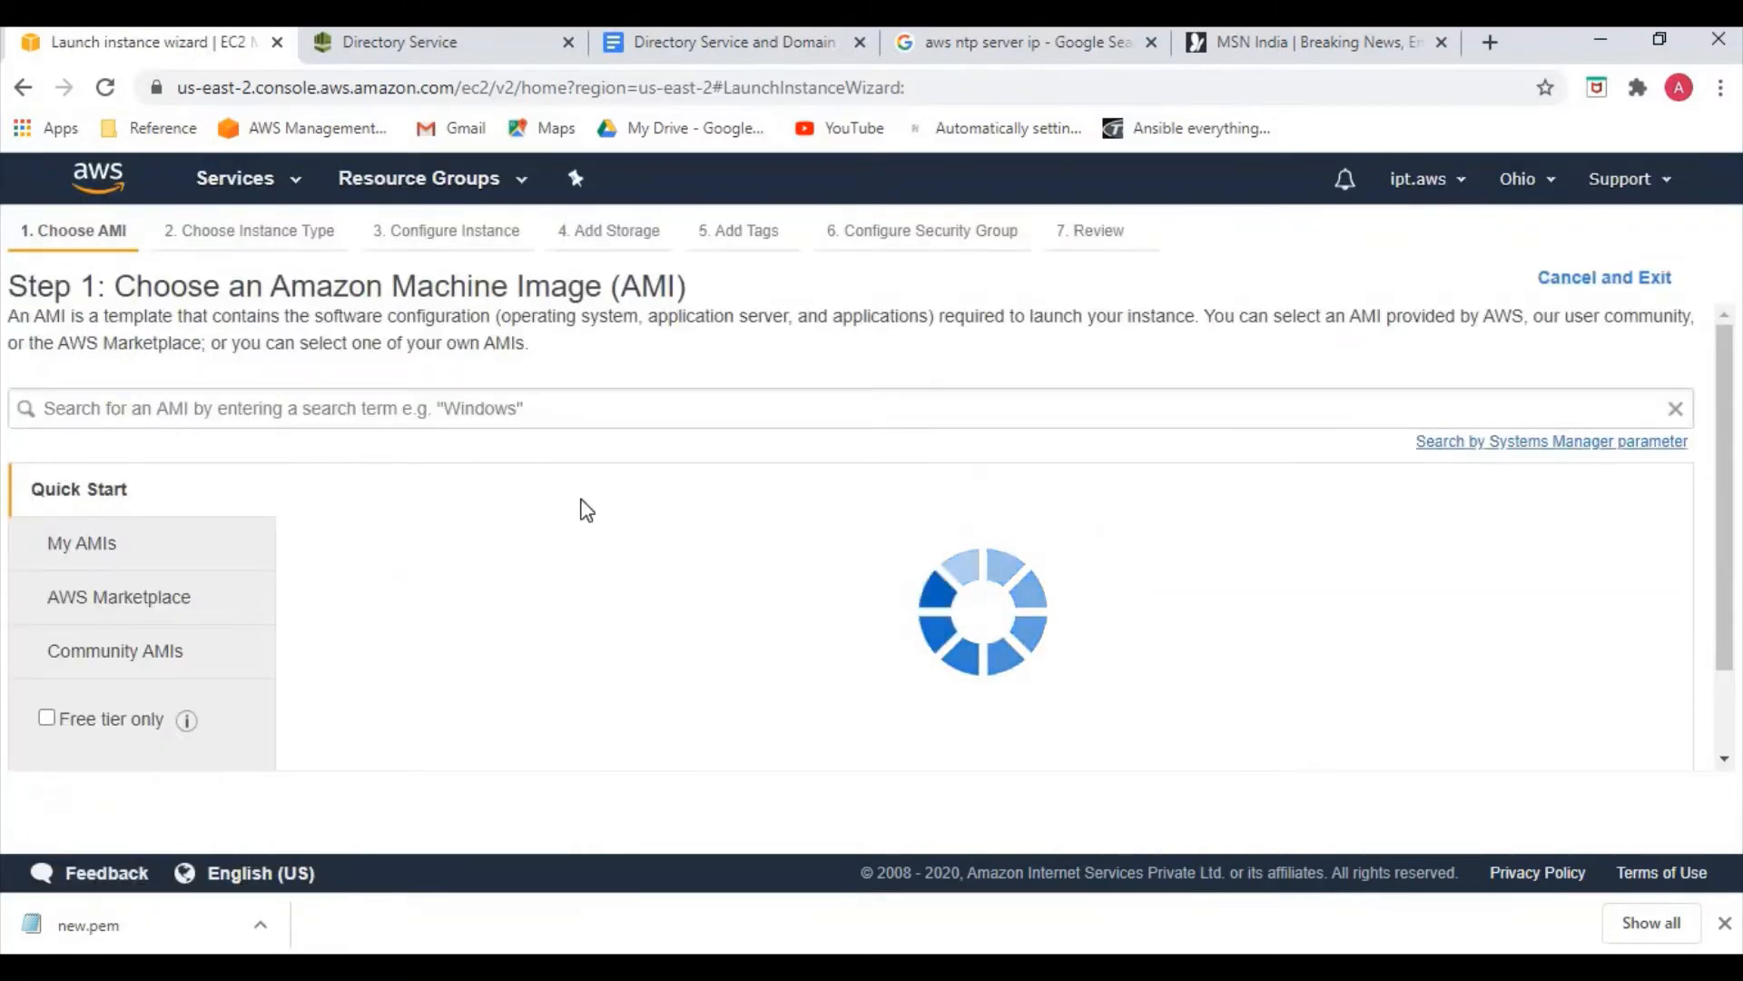
{"action": "left_click", "coordinate": [450, 400]}
{"action": "type", "text": "rhe"}
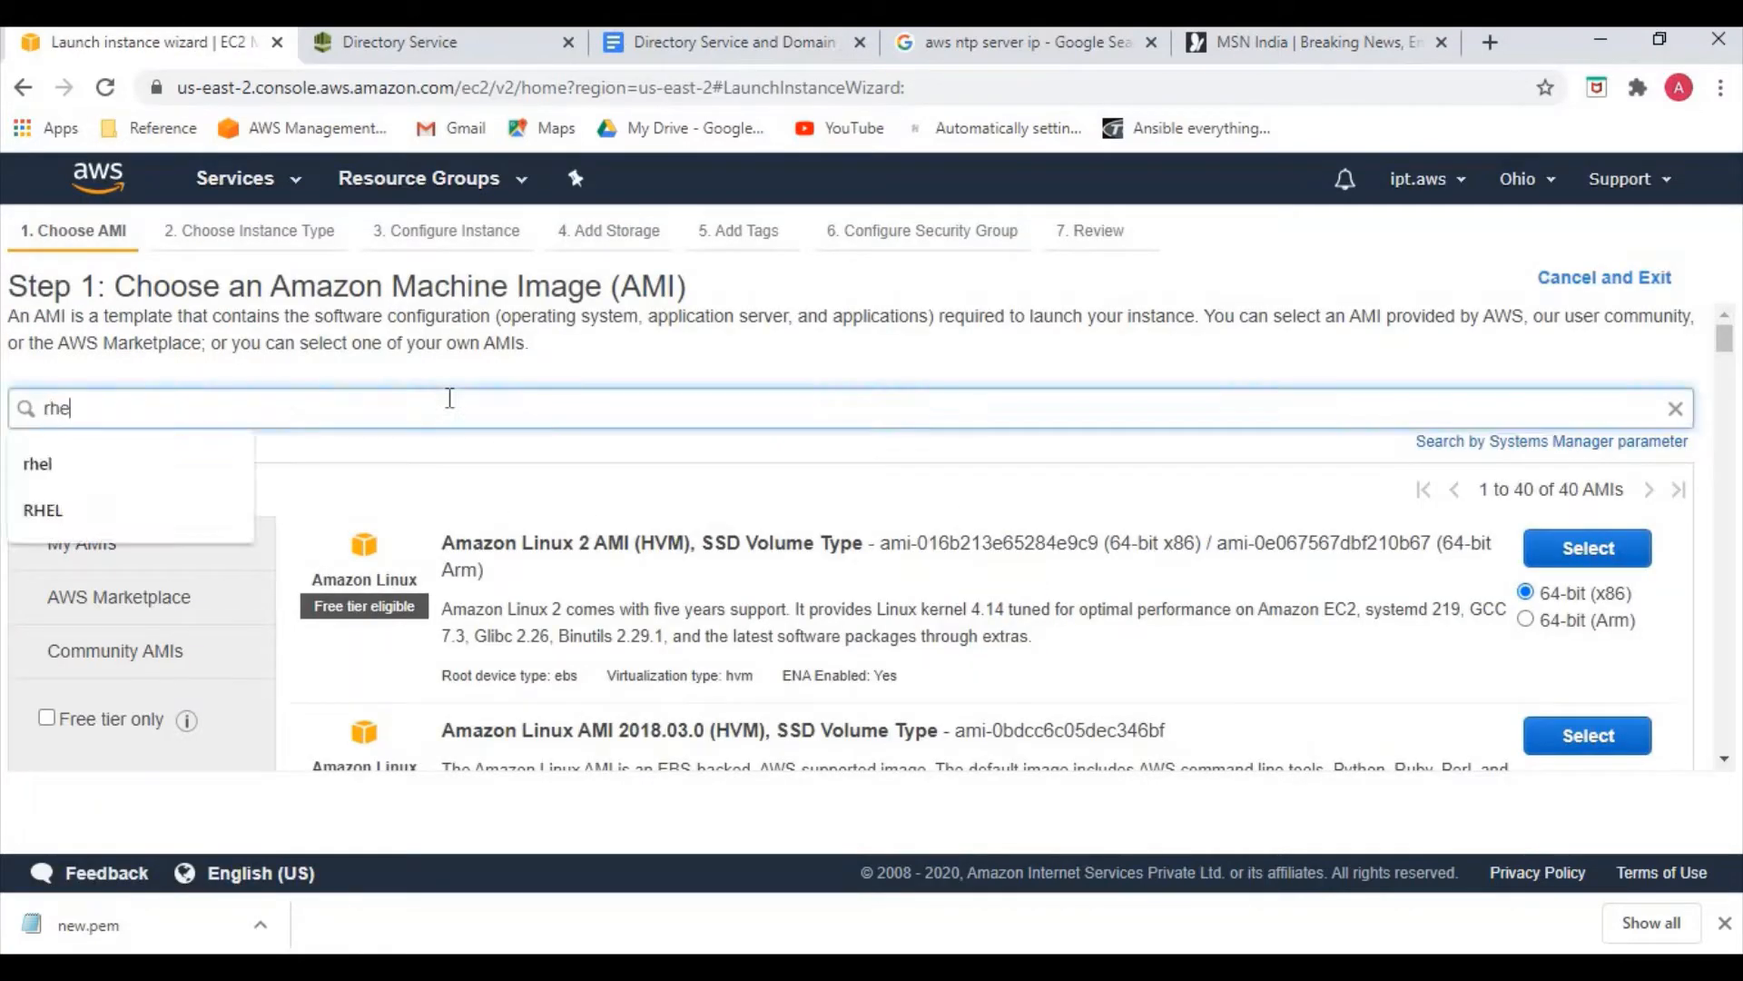
{"action": "type", "text": "l"}
{"action": "left_click", "coordinate": [79, 463]}
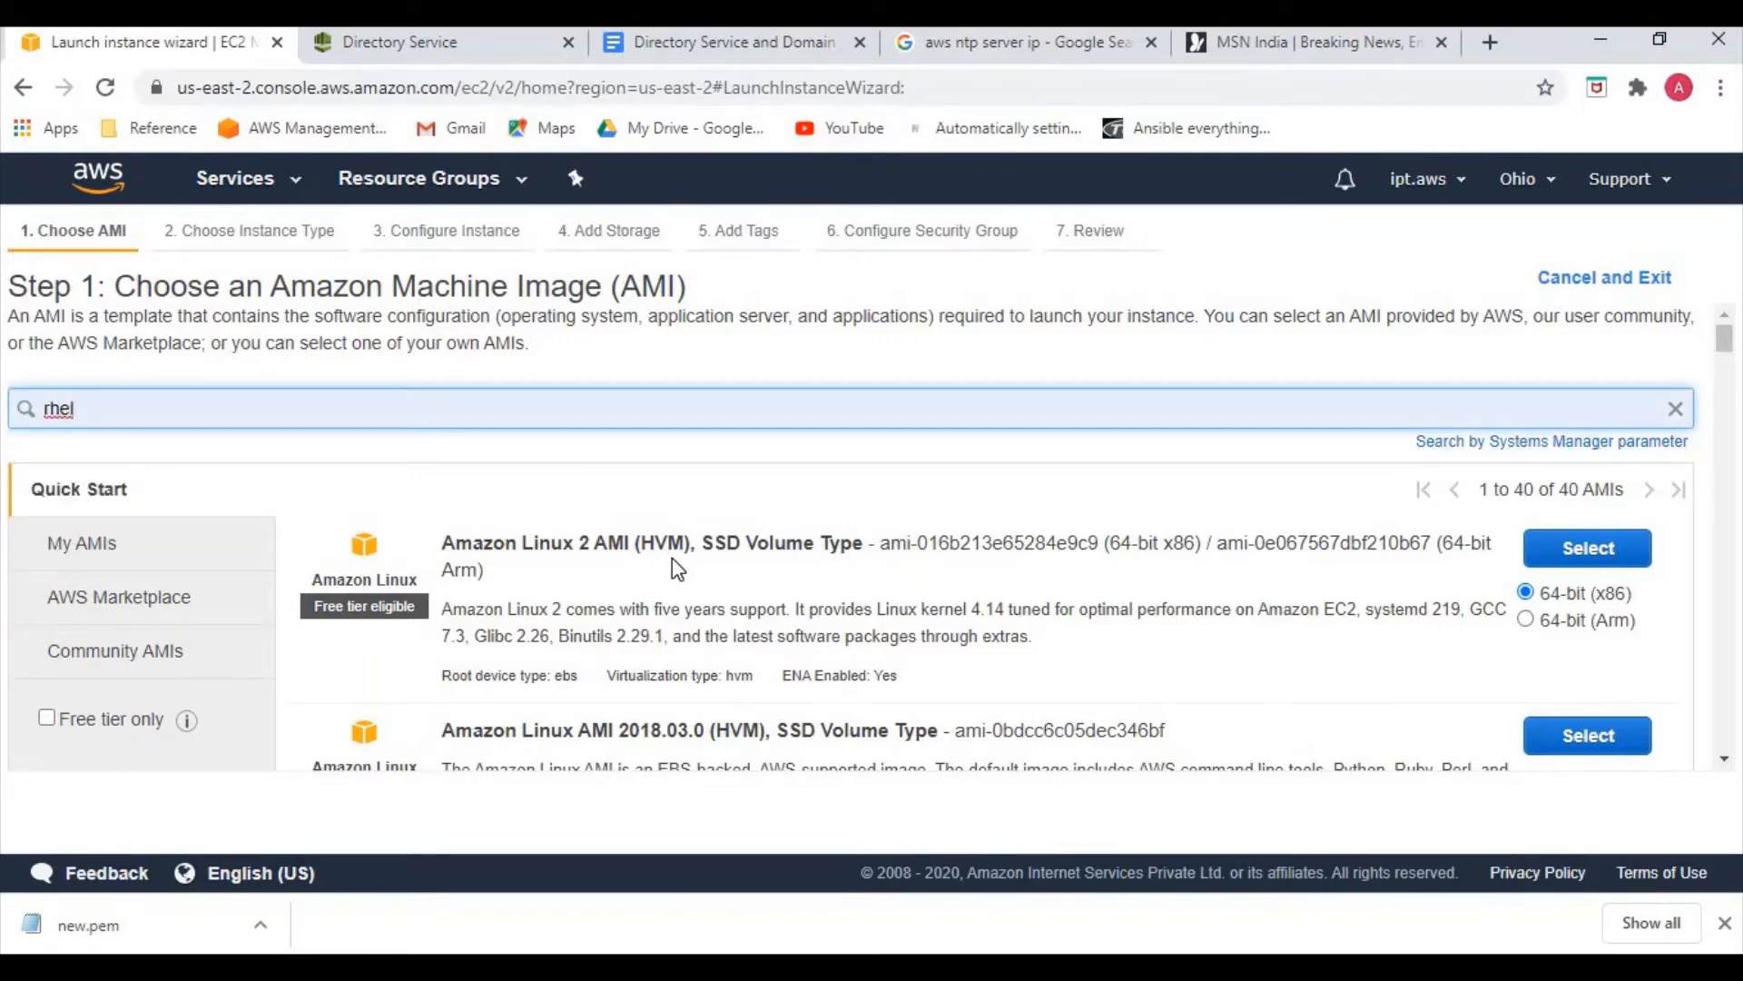
{"action": "key", "text": "Return"}
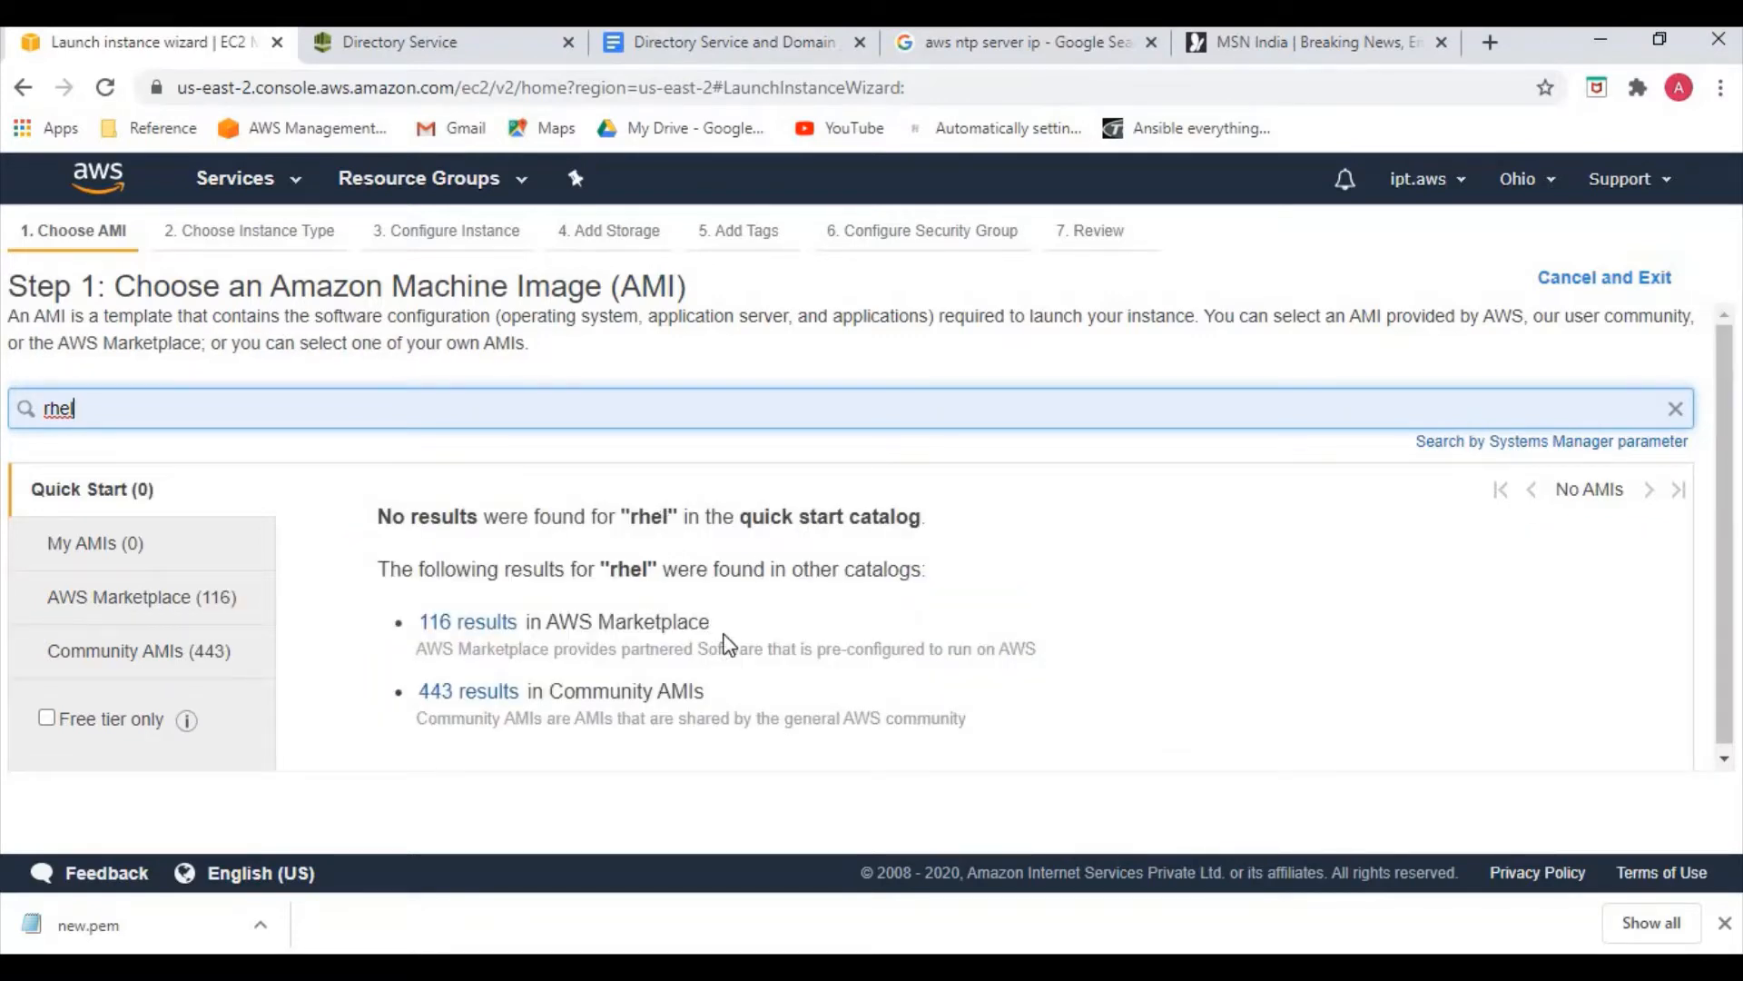
Select the RHEL-7.6_HVM_BETA image from the Community AMIs results
{"action": "left_click", "coordinate": [491, 626]}
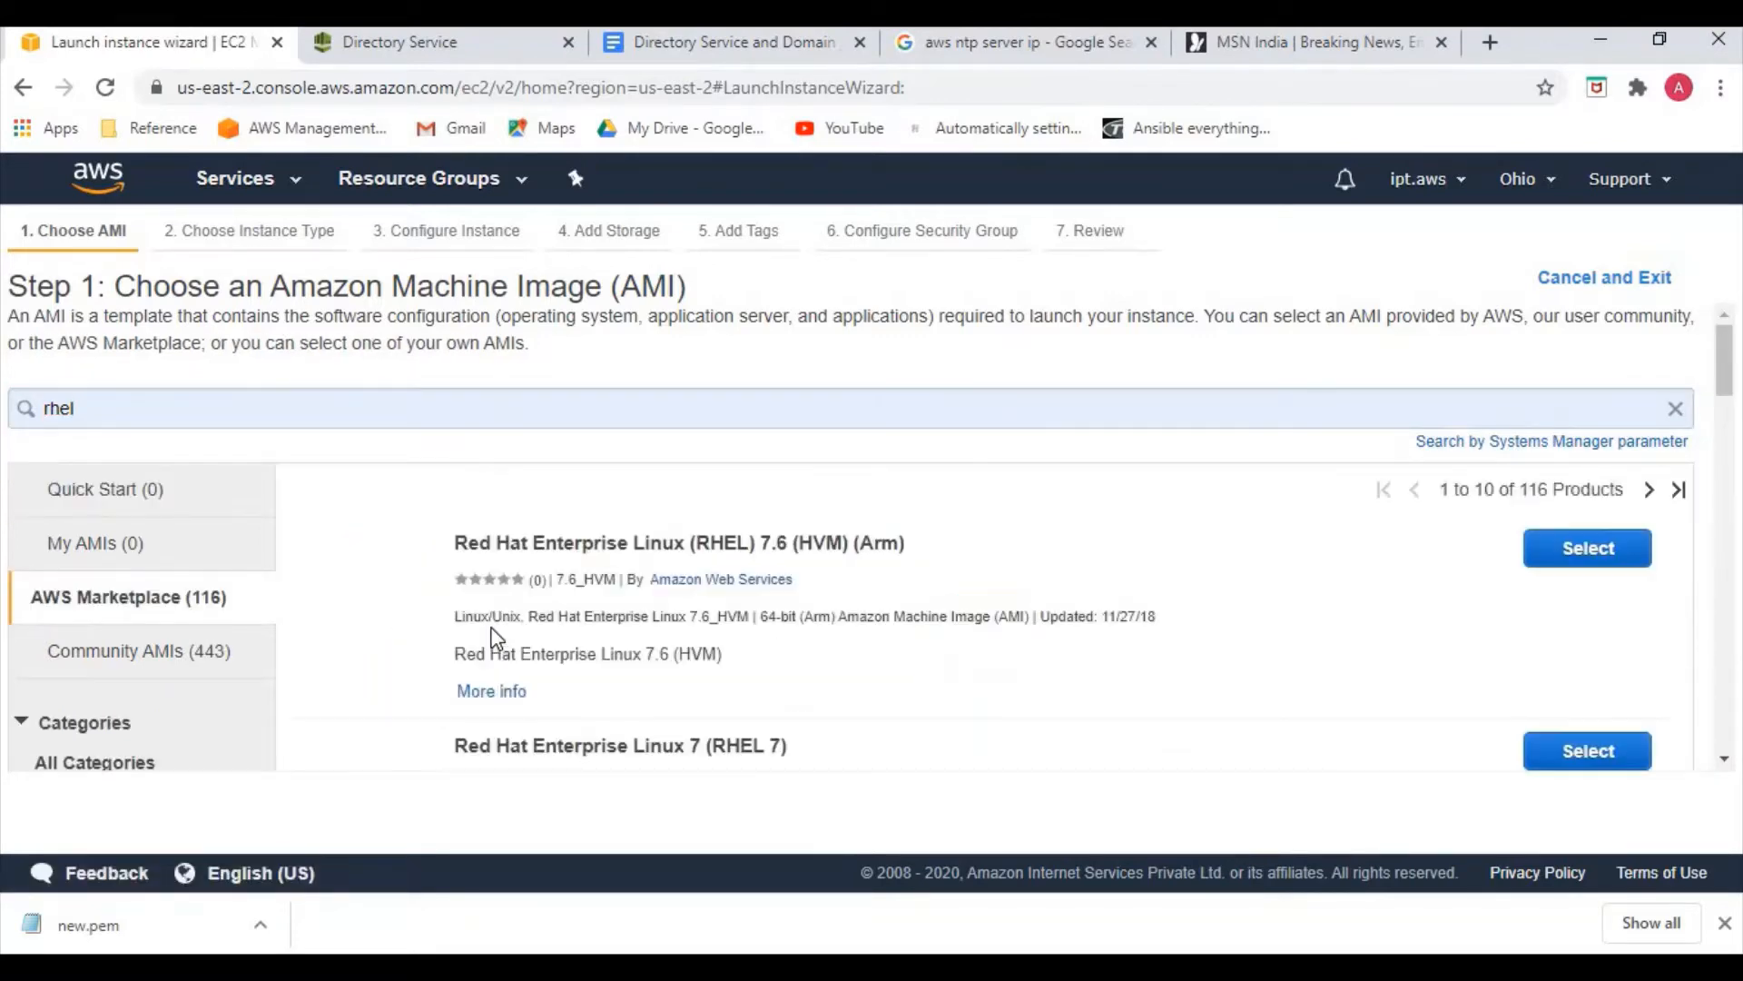
{"action": "scroll", "coordinate": [700, 641], "scroll_direction": "down", "scroll_amount": 1}
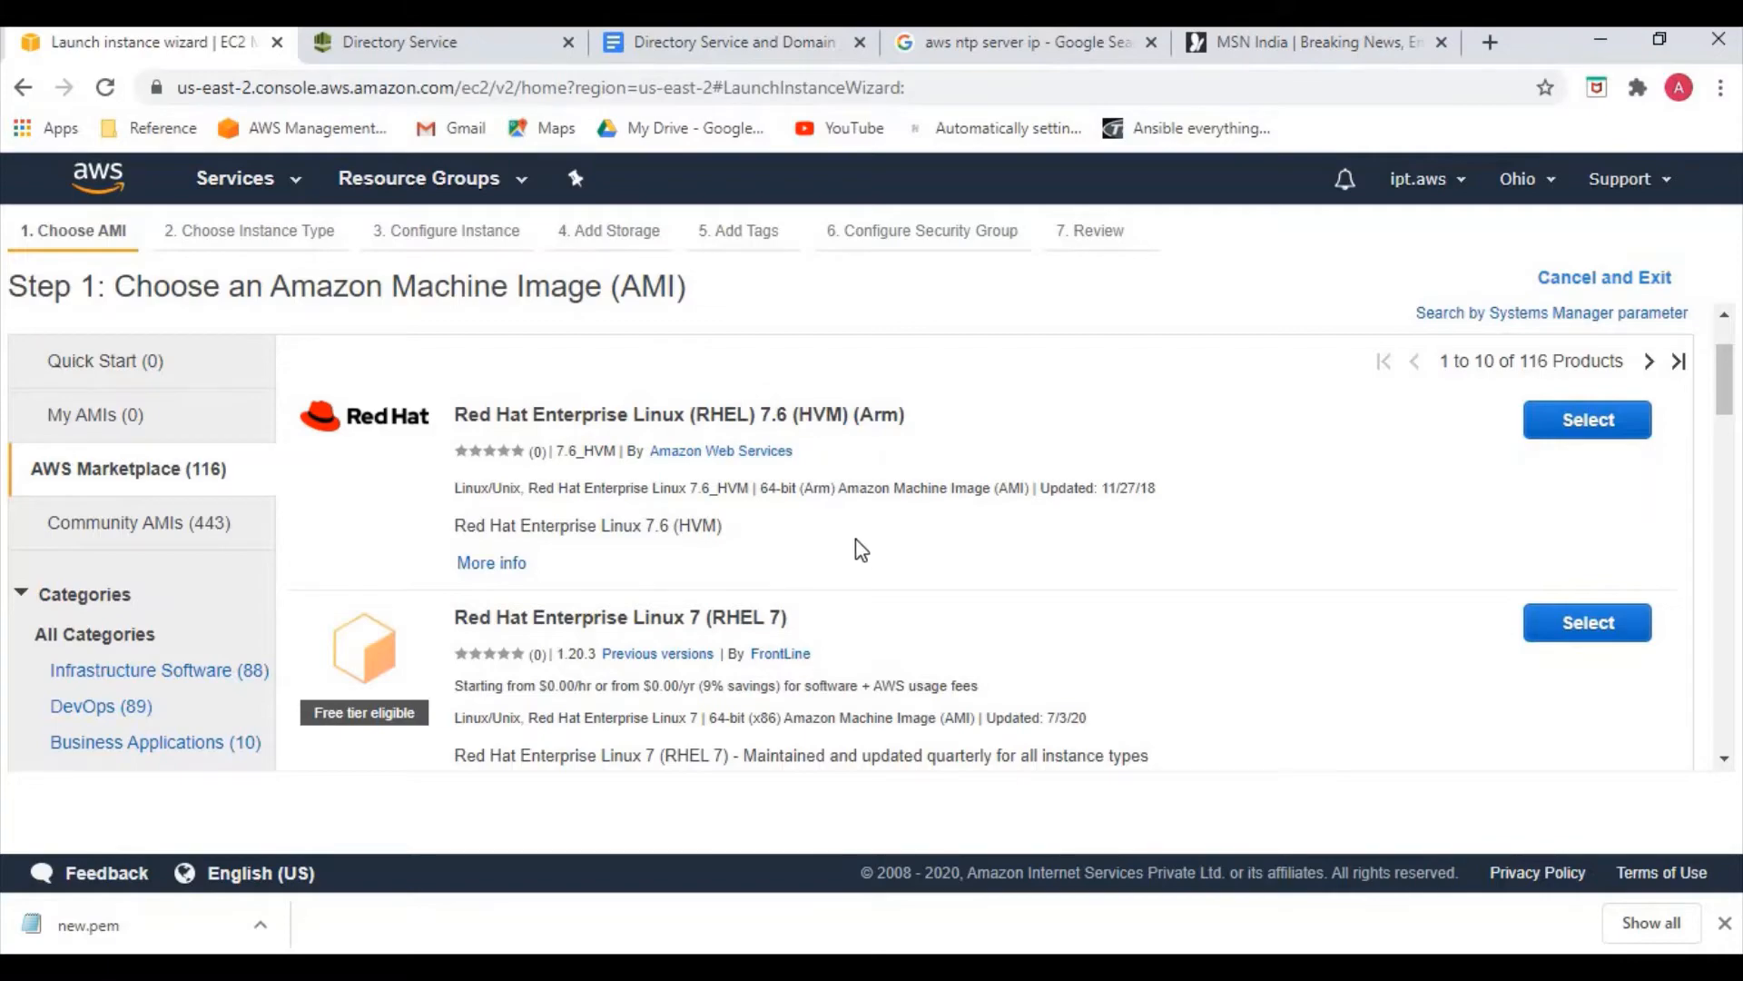
{"action": "scroll", "coordinate": [853, 549], "scroll_direction": "down", "scroll_amount": 4}
{"action": "scroll", "coordinate": [840, 559], "scroll_direction": "up", "scroll_amount": 4}
{"action": "left_click", "coordinate": [163, 522]}
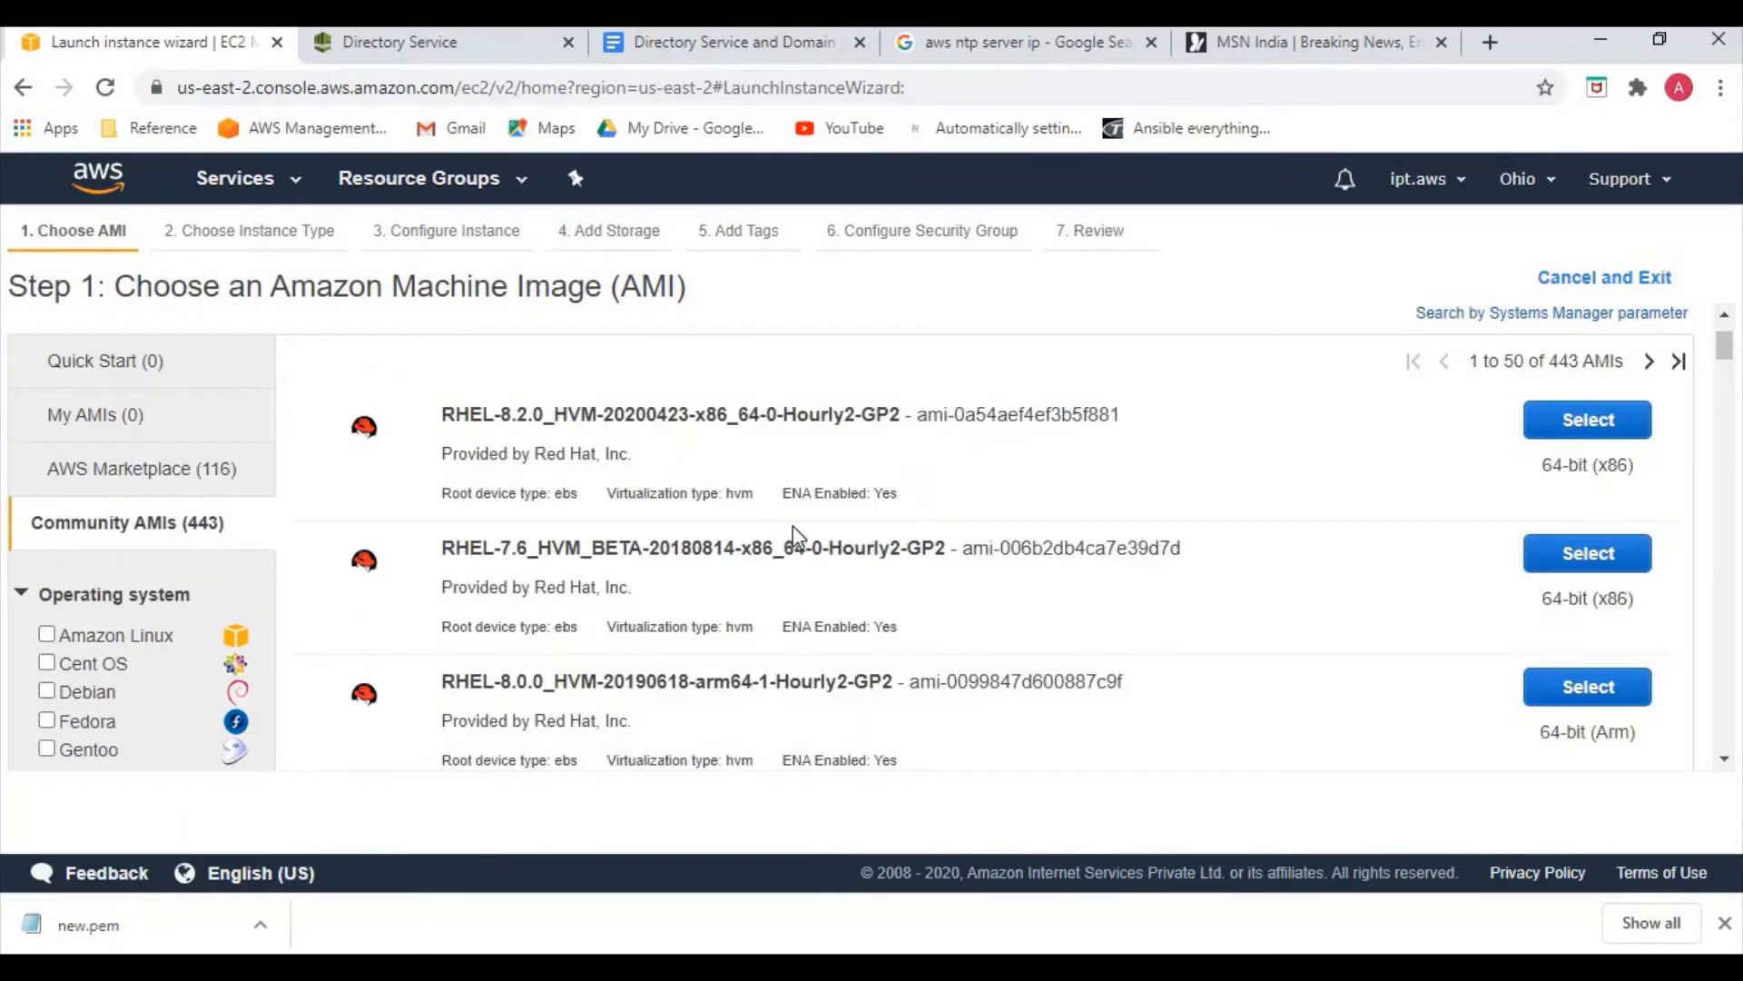
{"action": "left_click", "coordinate": [1582, 556]}
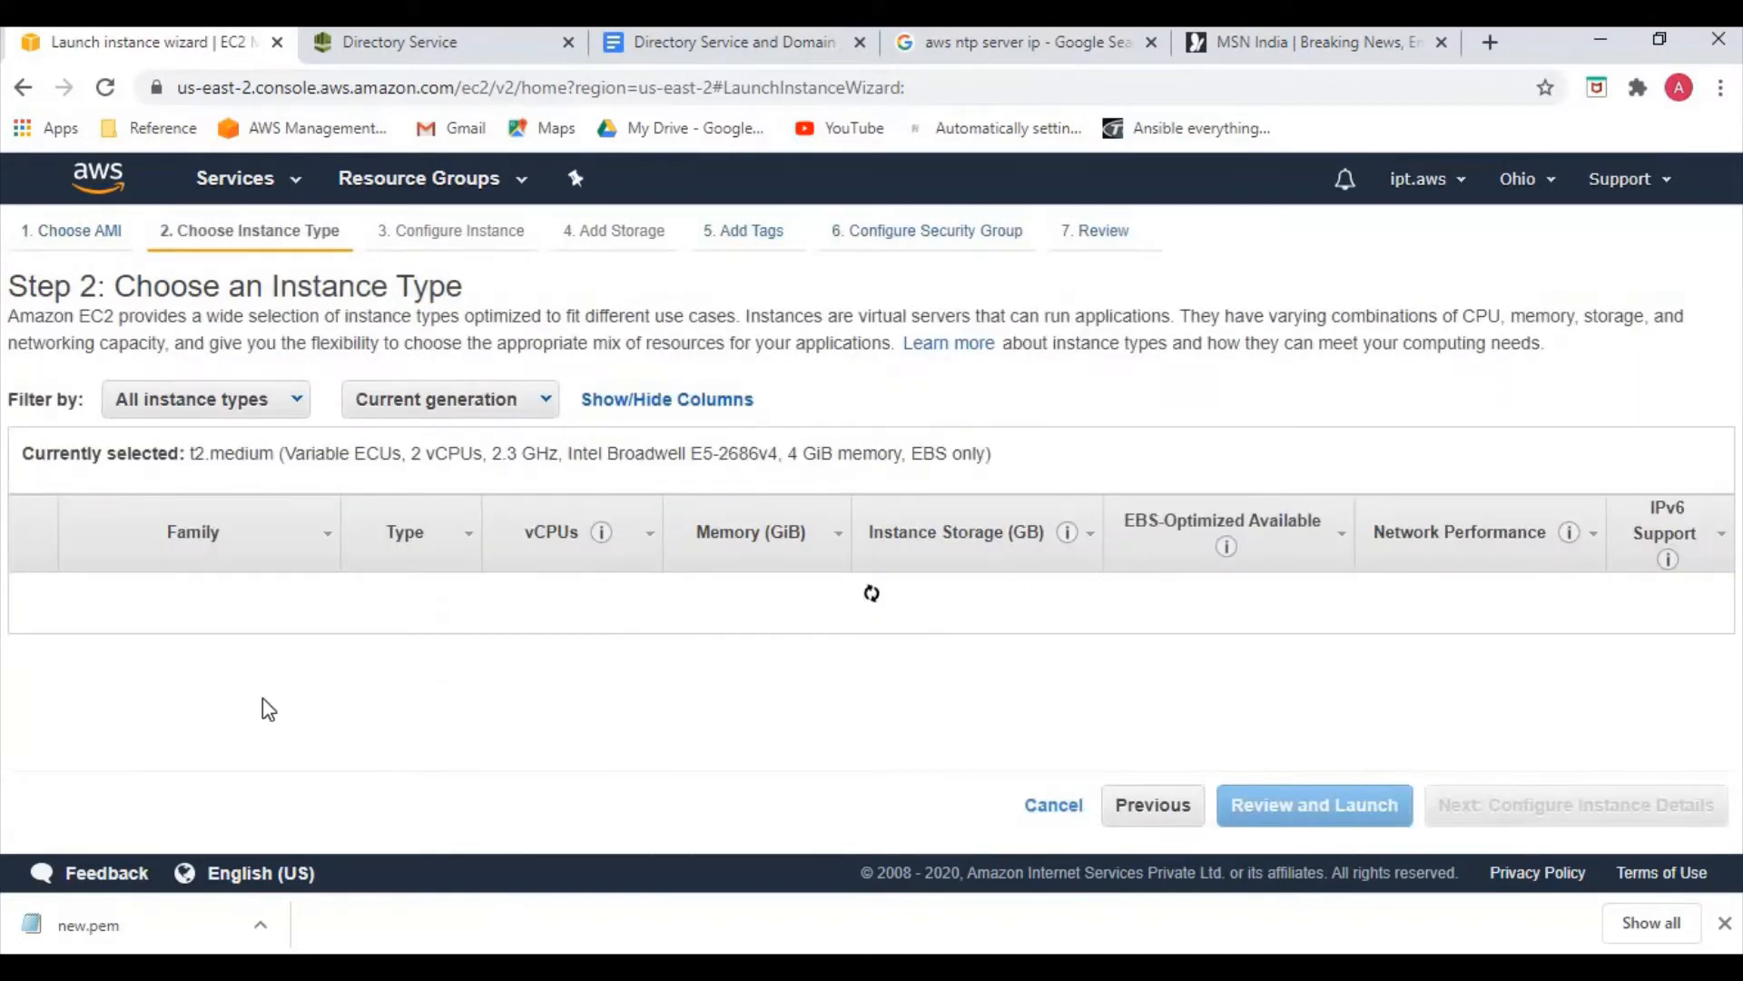
Pick t2.medium, enable auto-assign public IP, and skip ahead to the launch review
{"action": "scroll", "coordinate": [273, 713], "scroll_direction": "down", "scroll_amount": 3}
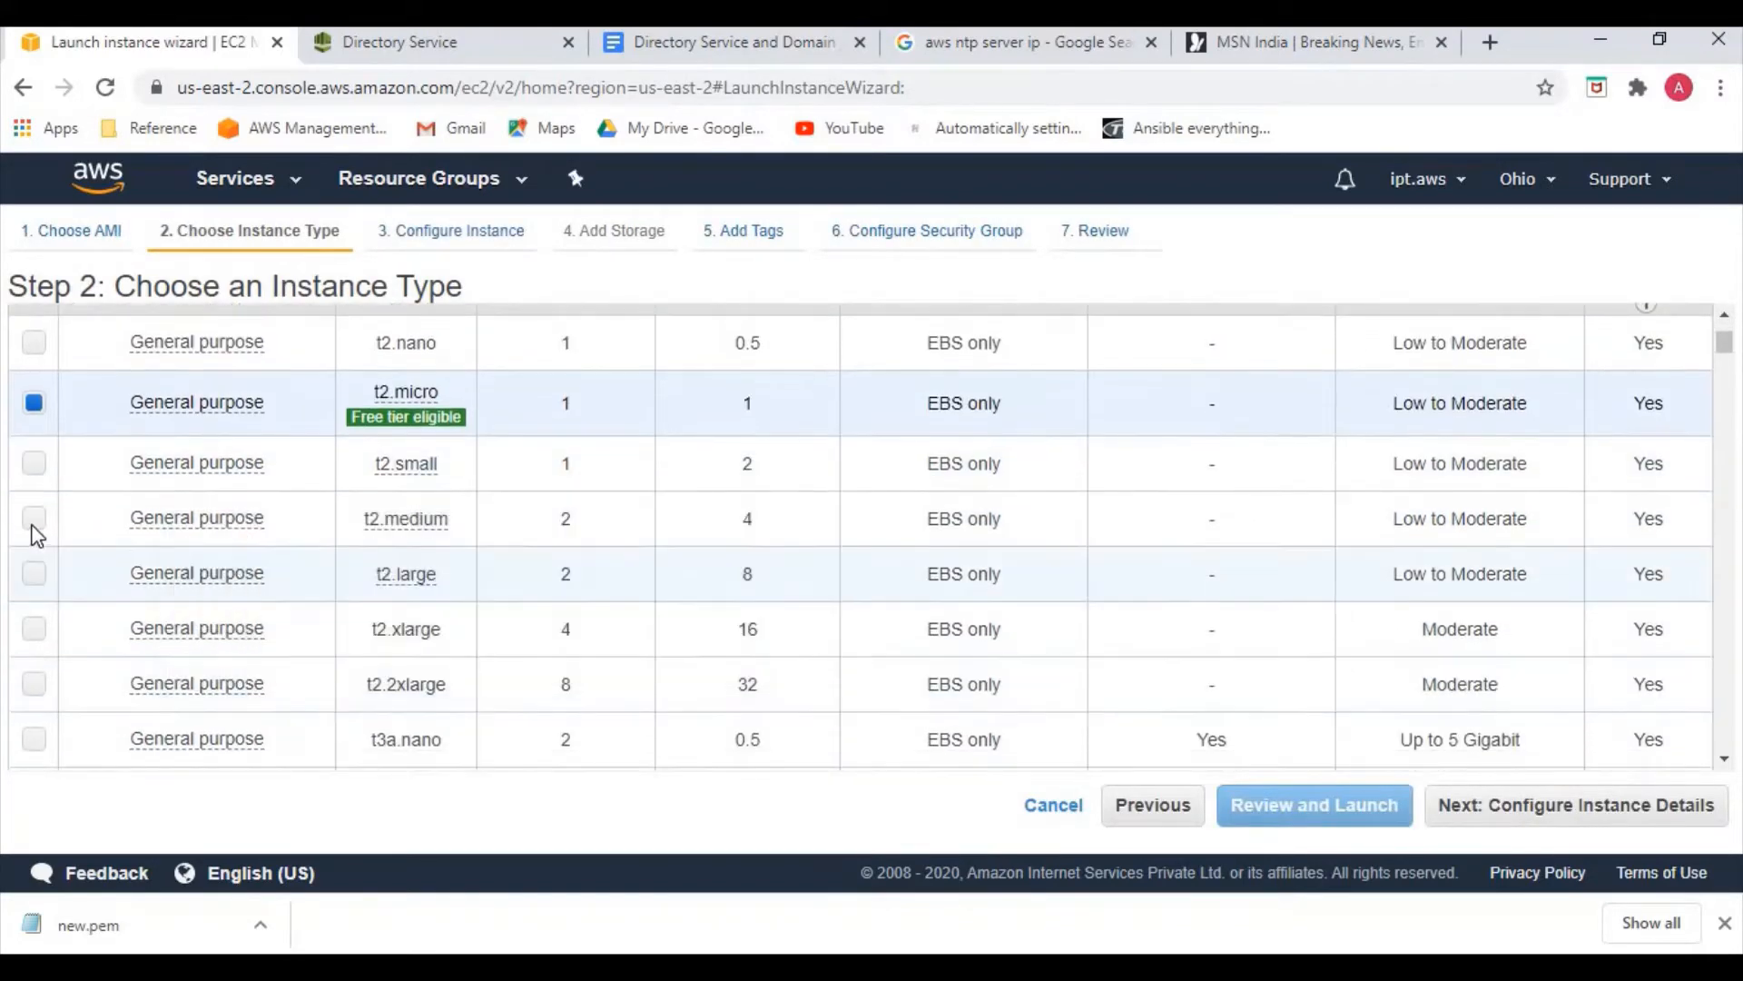
{"action": "left_click", "coordinate": [34, 518]}
{"action": "left_click", "coordinate": [1500, 810]}
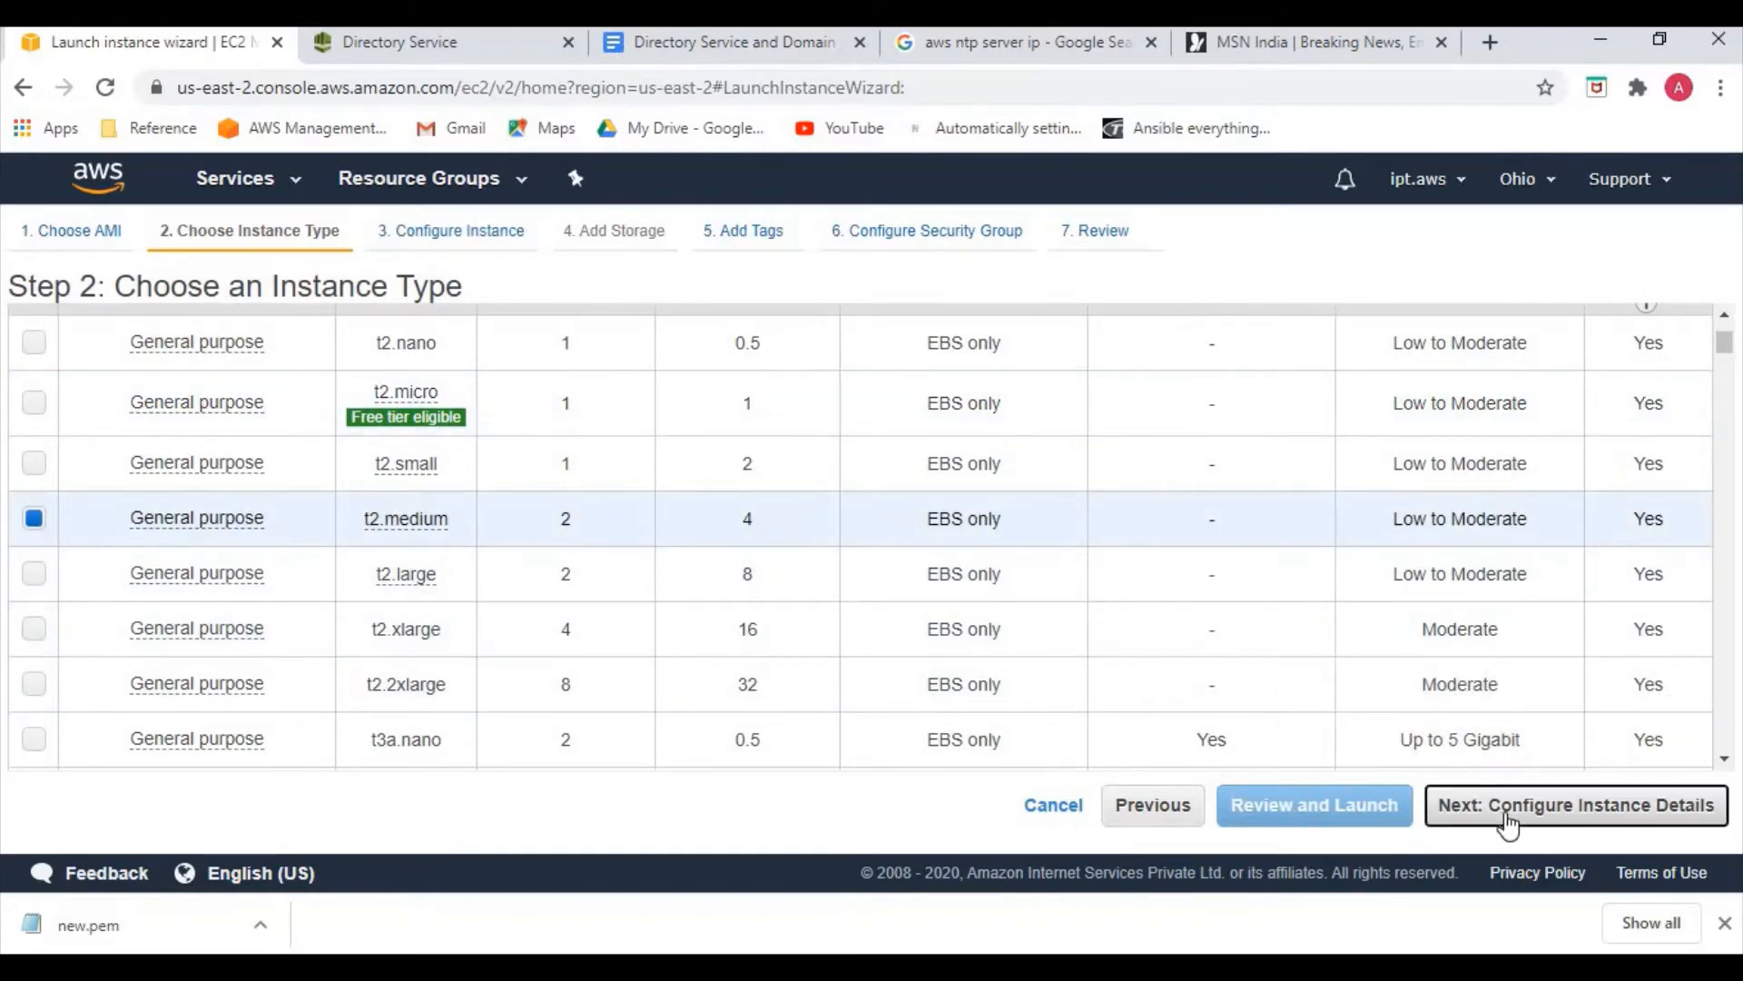
{"action": "scroll", "coordinate": [690, 640], "scroll_direction": "down", "scroll_amount": 2}
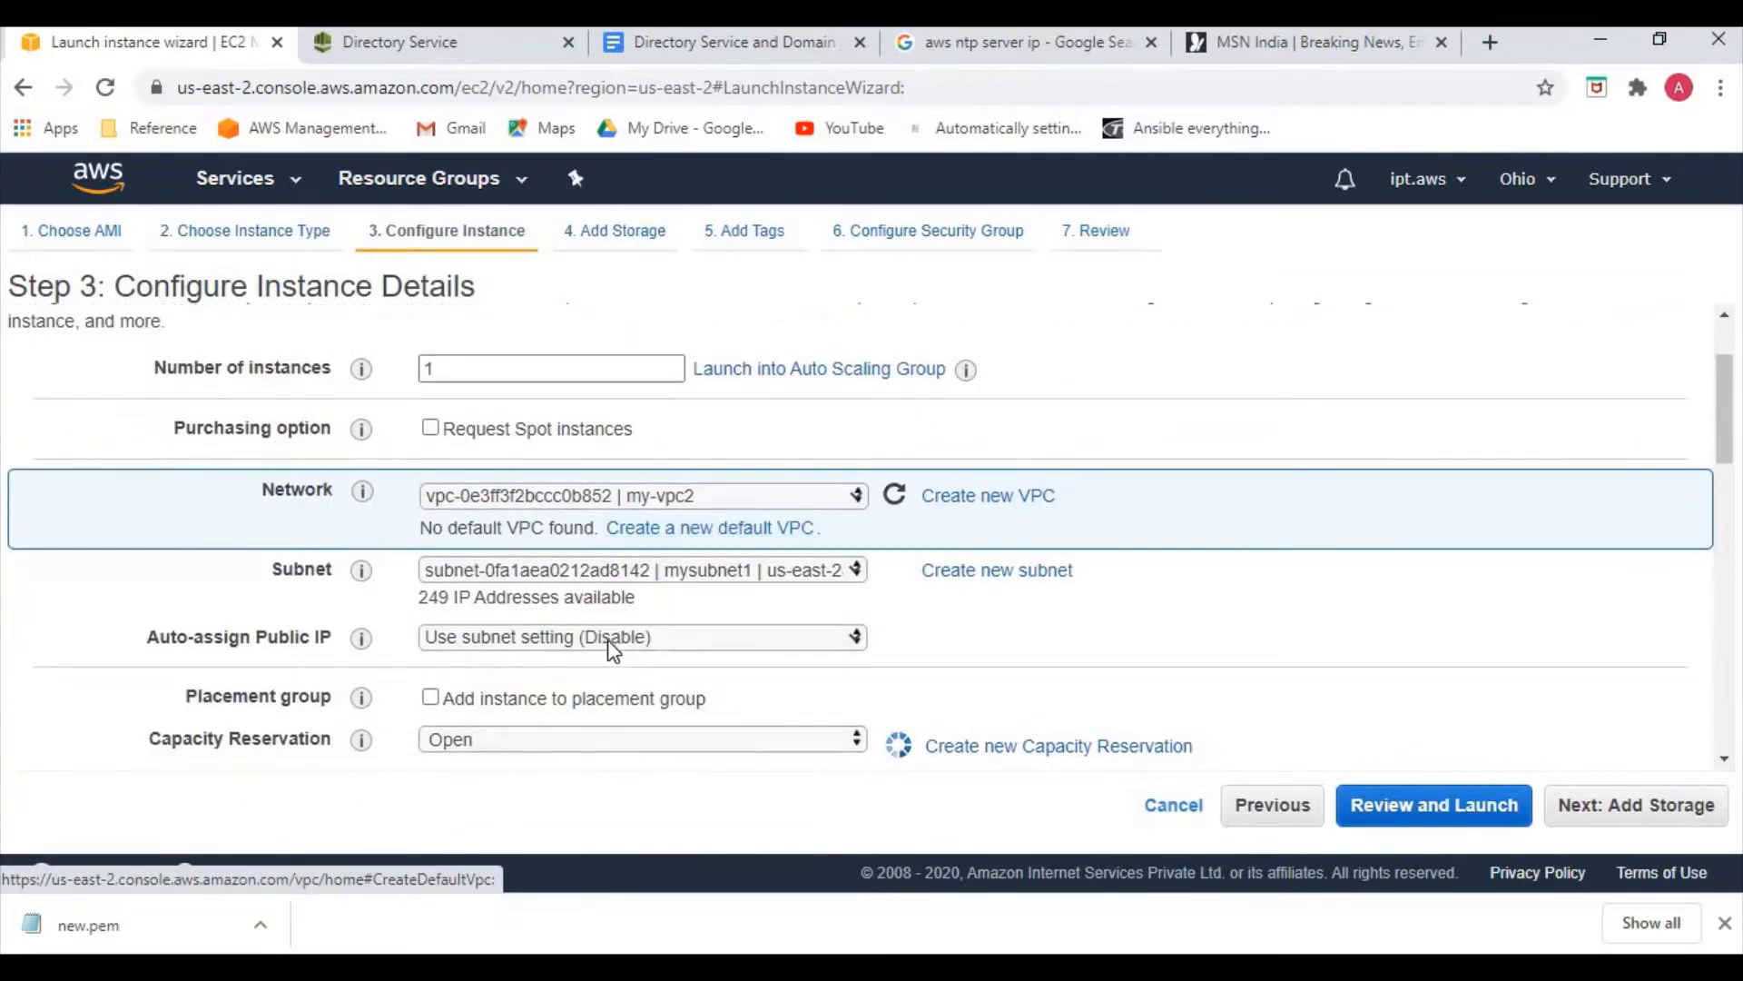
{"action": "left_click", "coordinate": [608, 638]}
{"action": "left_click", "coordinate": [563, 694]}
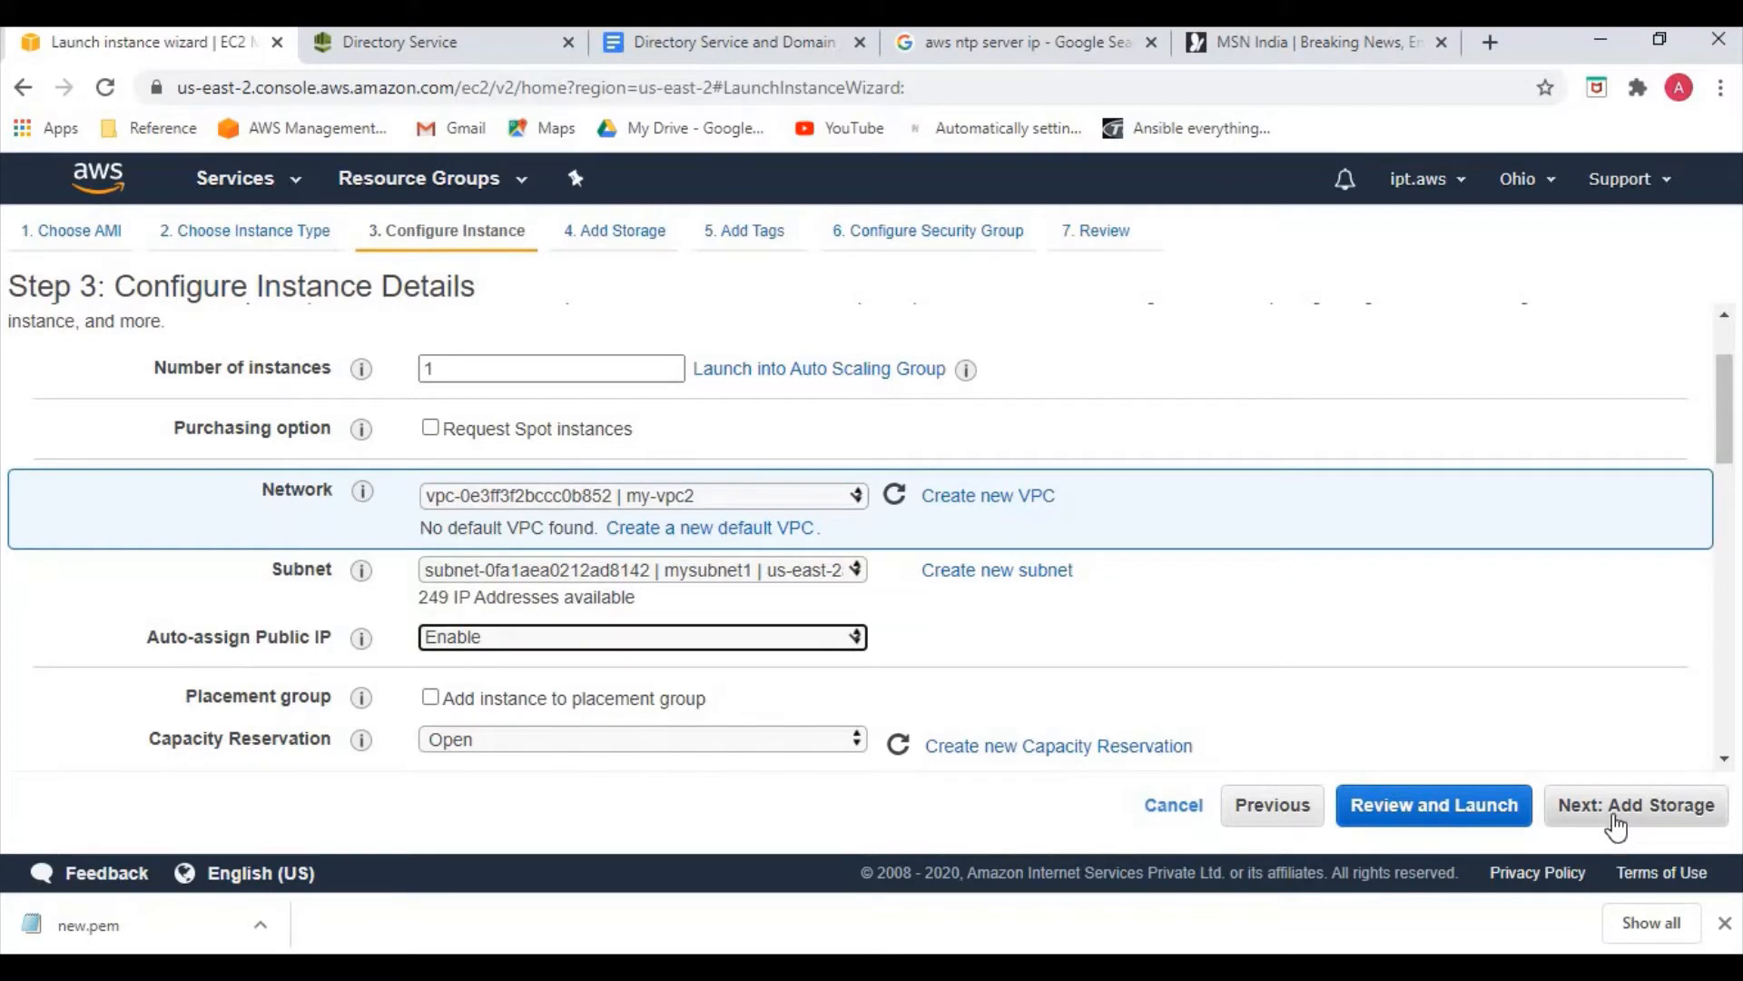
{"action": "left_click", "coordinate": [1616, 827]}
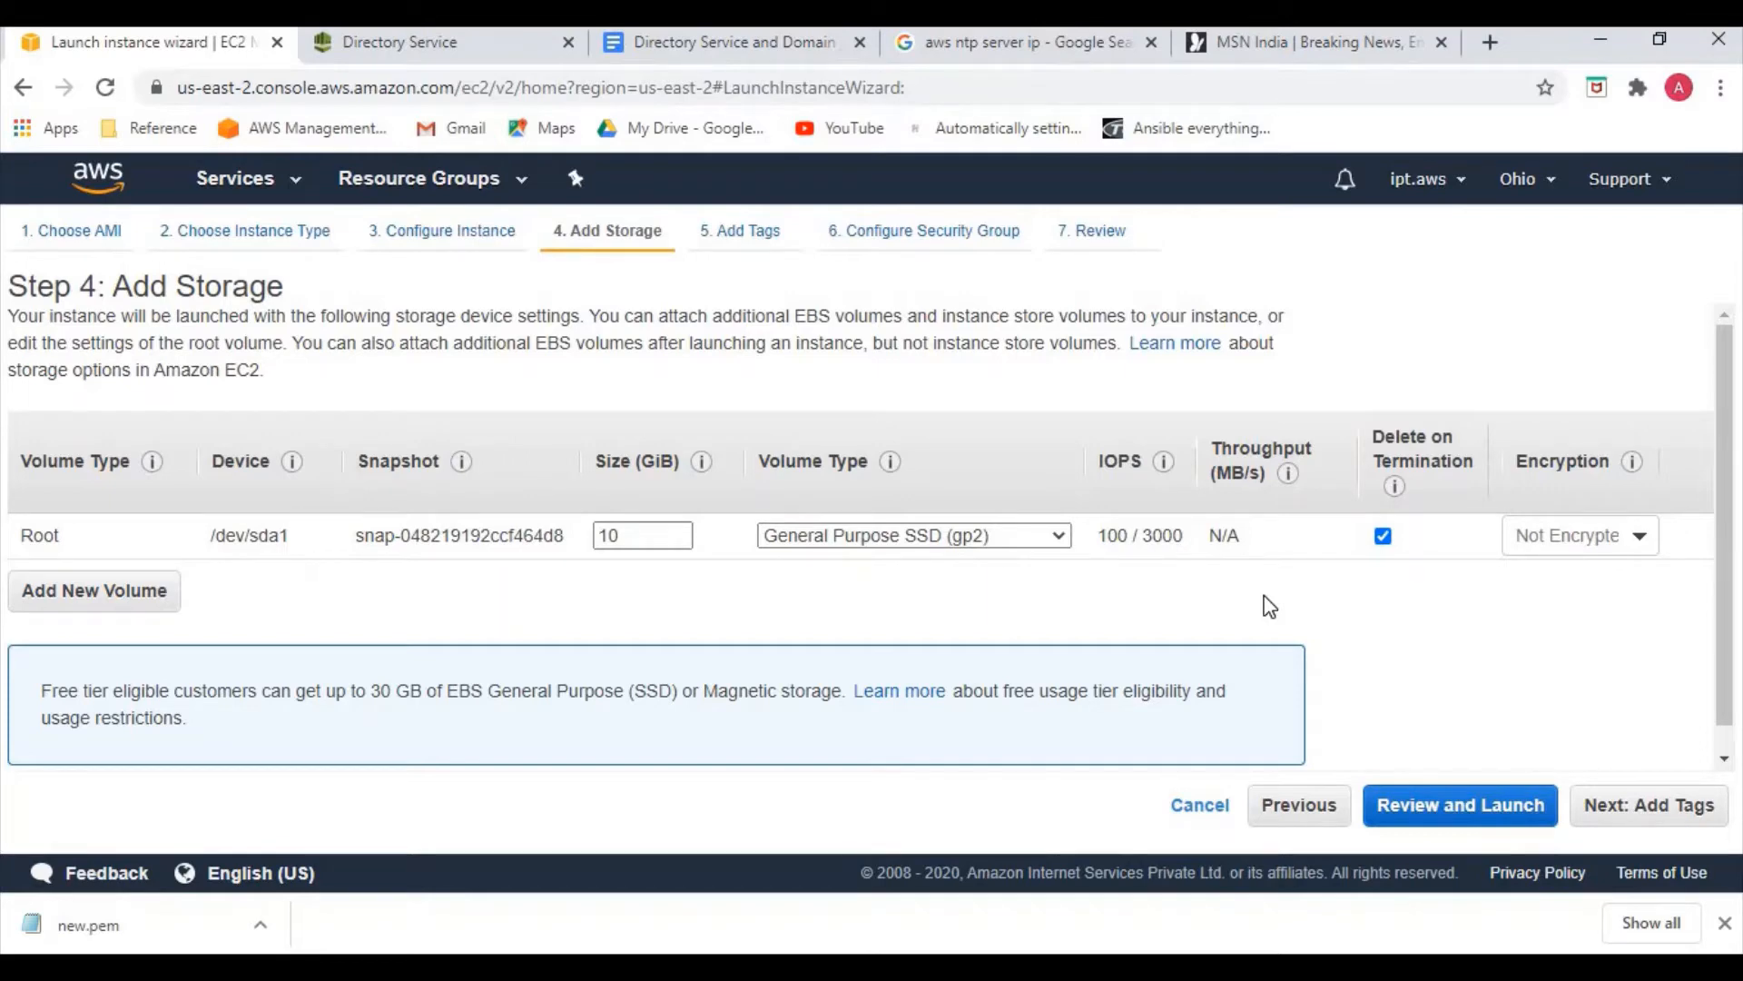
{"action": "left_click", "coordinate": [1453, 803]}
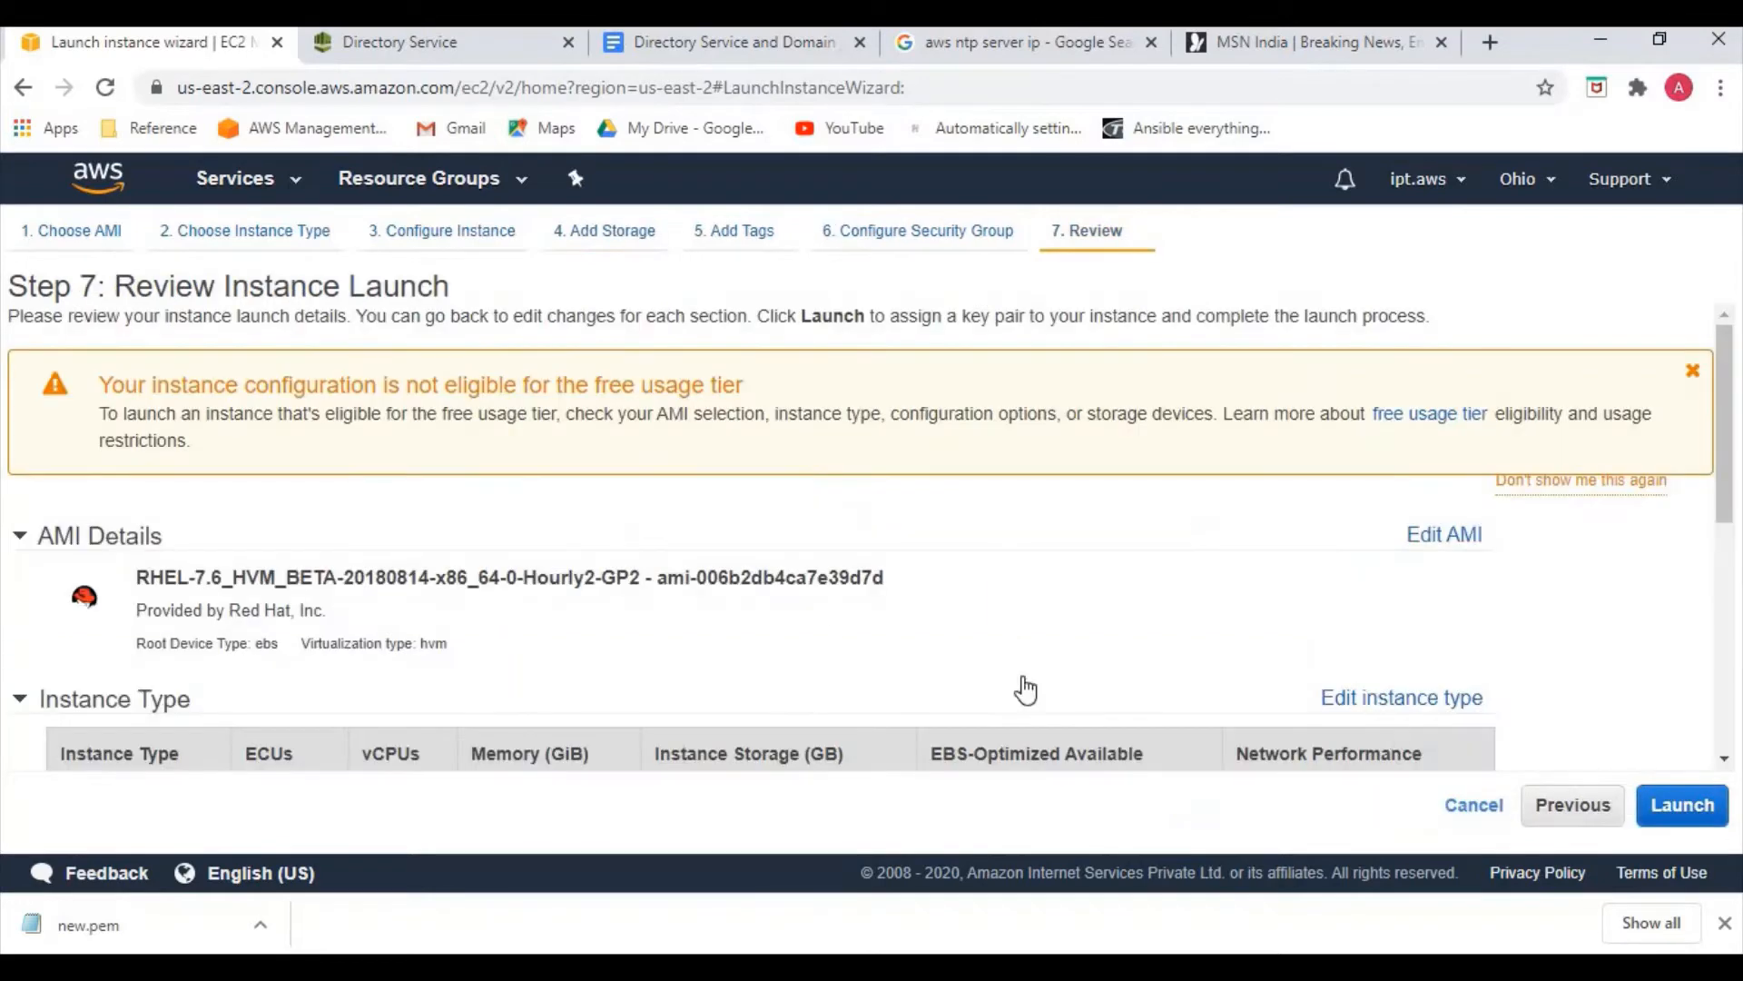
Add the tag Name = linux-server to the instance
{"action": "left_click", "coordinate": [740, 230]}
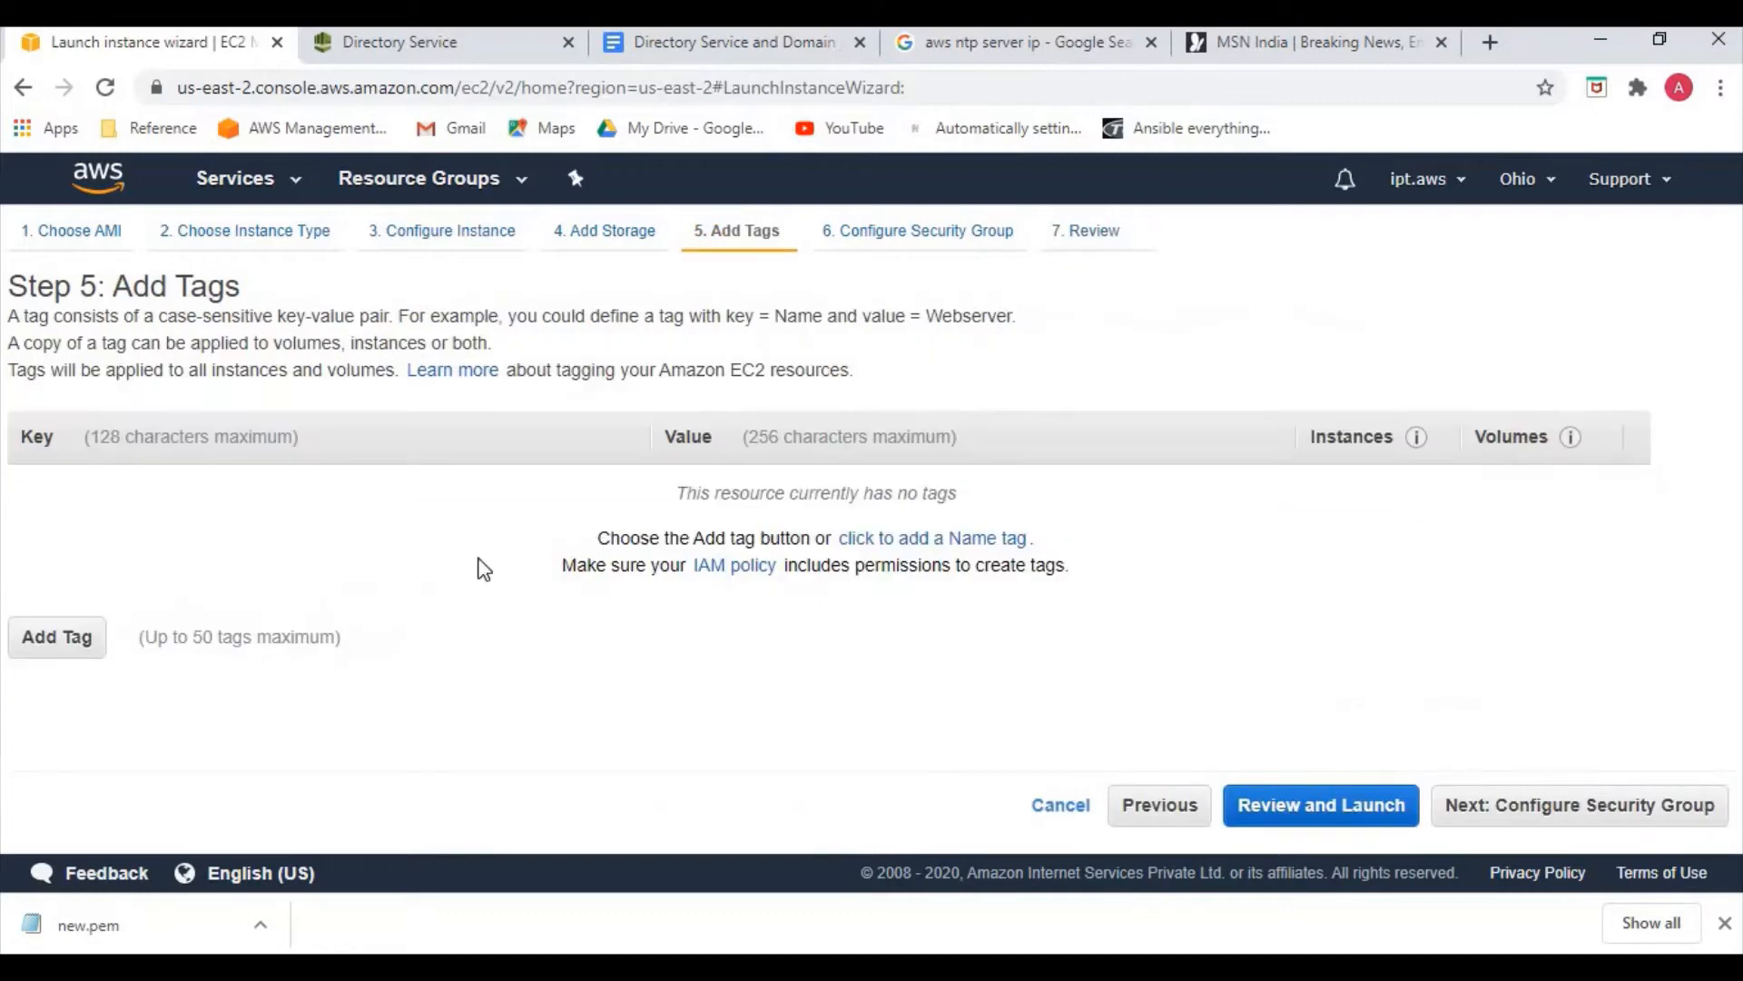
{"action": "left_click", "coordinate": [78, 638]}
{"action": "type", "text": "Name"}
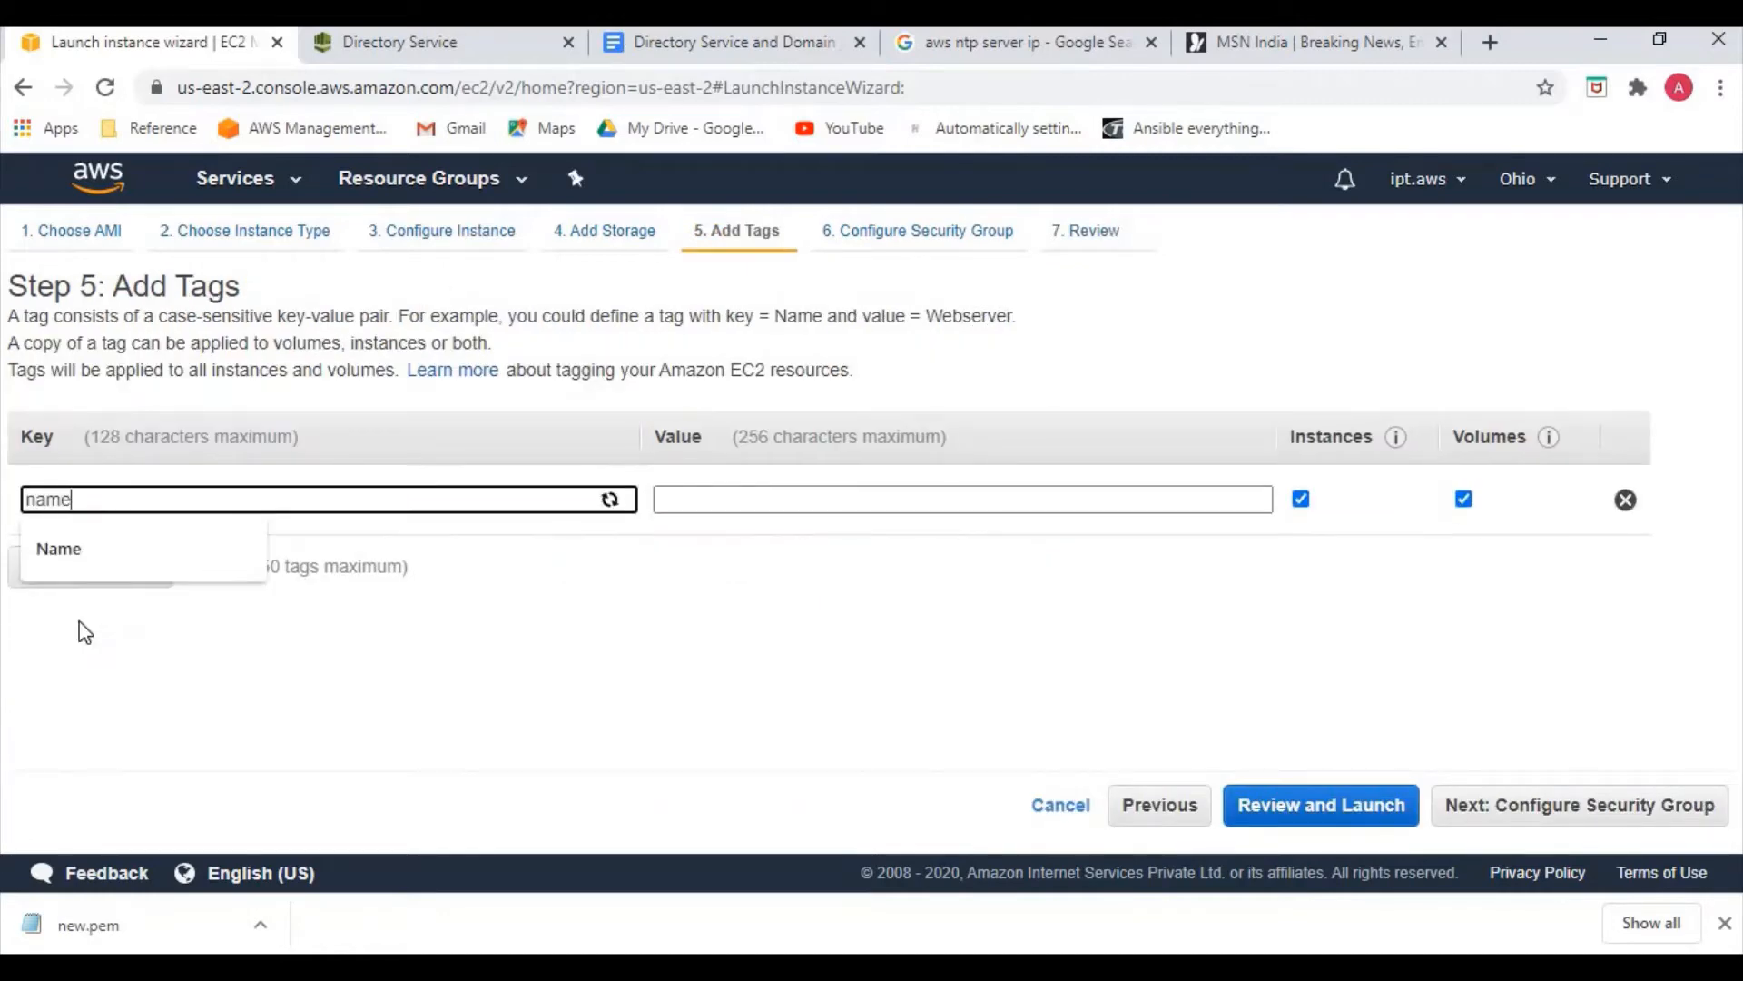
{"action": "left_click", "coordinate": [758, 499]}
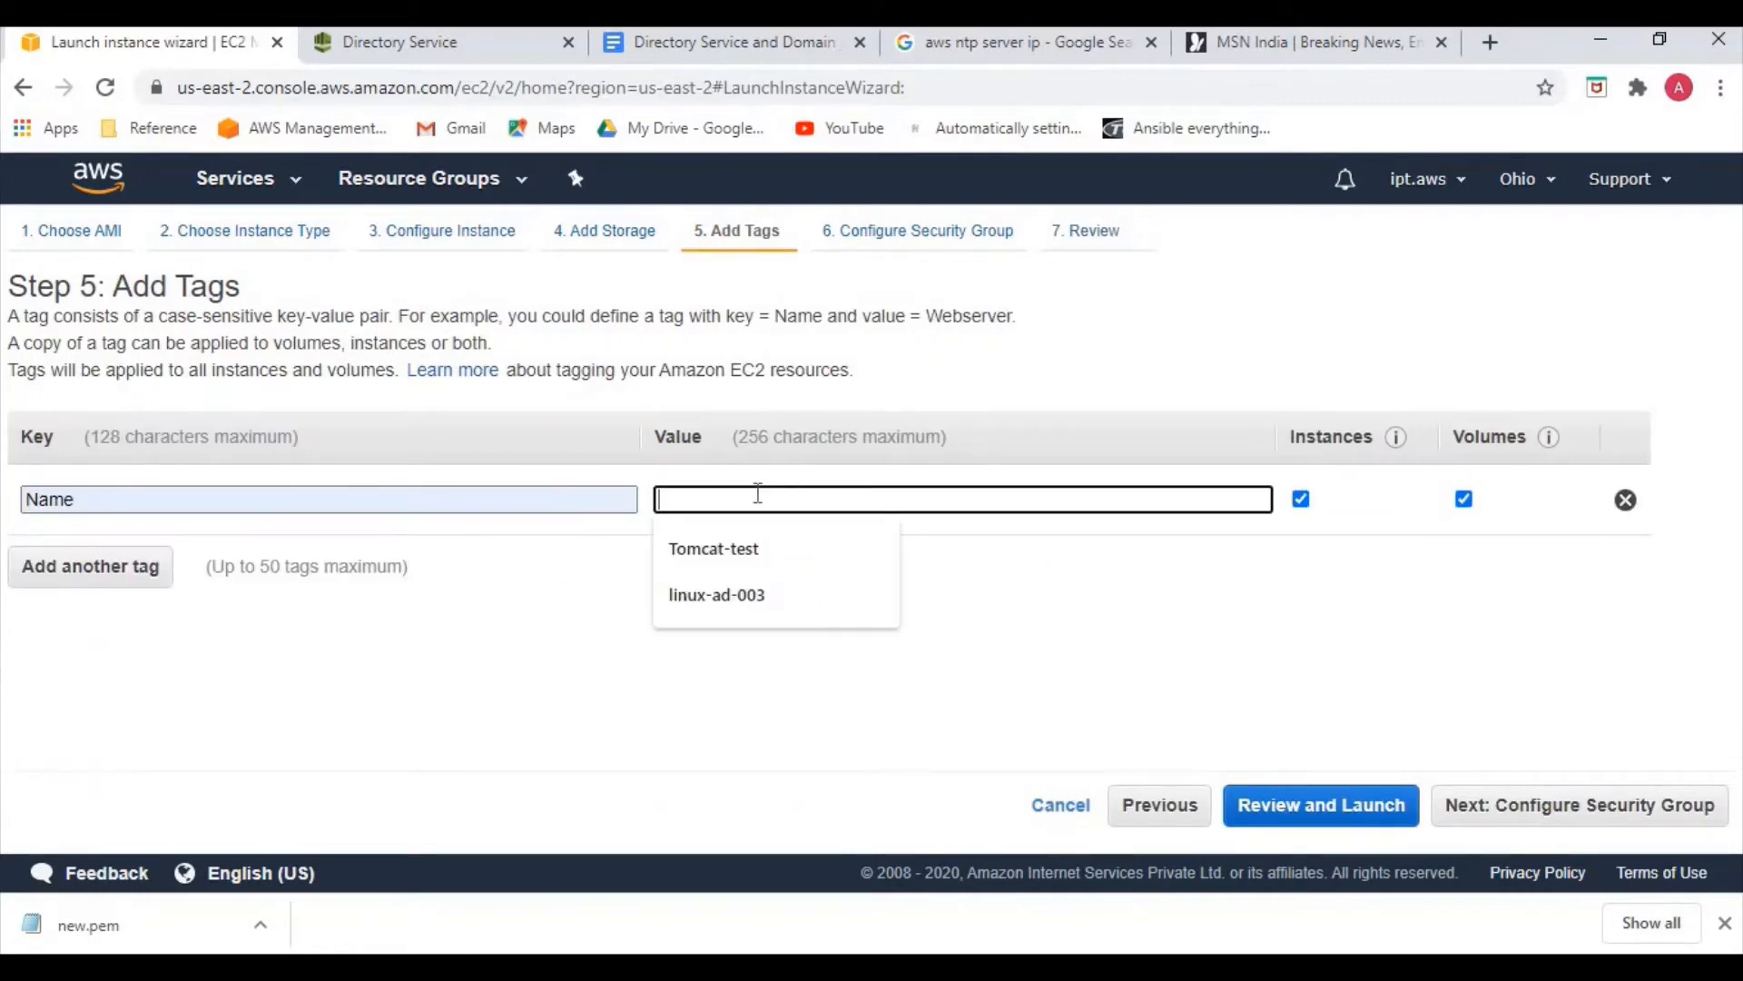
{"action": "type", "text": "linux"}
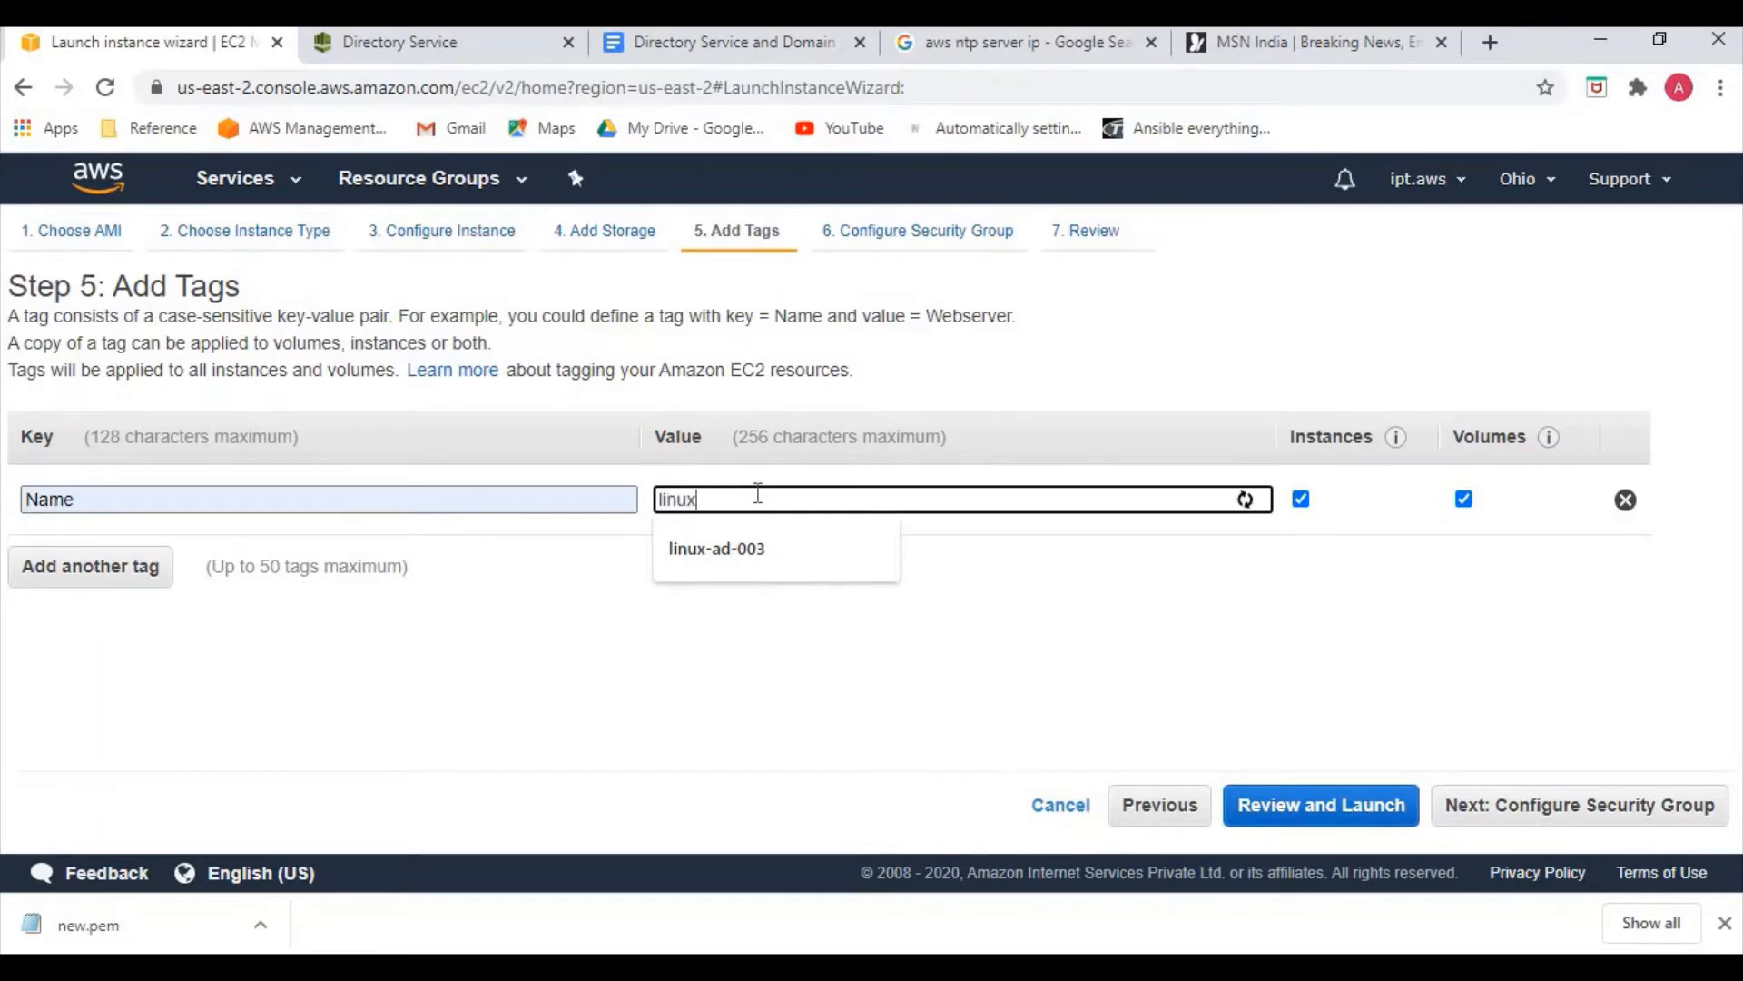
{"action": "type", "text": "-server"}
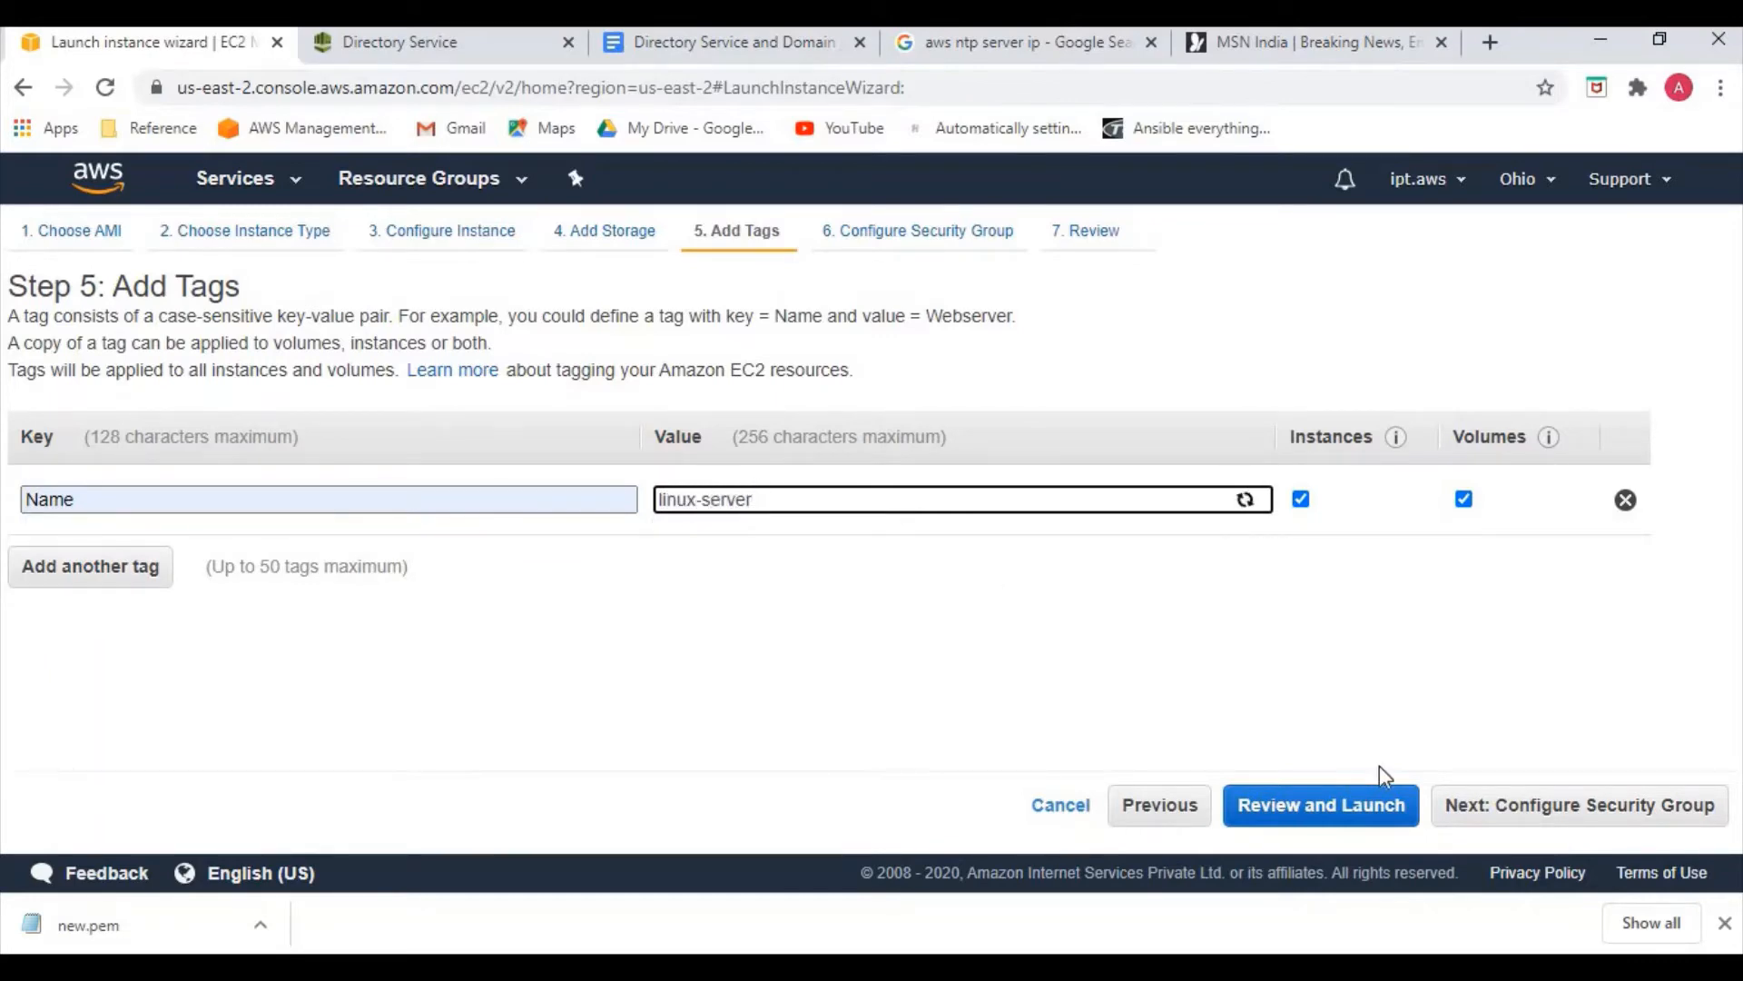
Set the SSH rule's source to Anywhere and go to the launch review
{"action": "left_click", "coordinate": [1482, 786]}
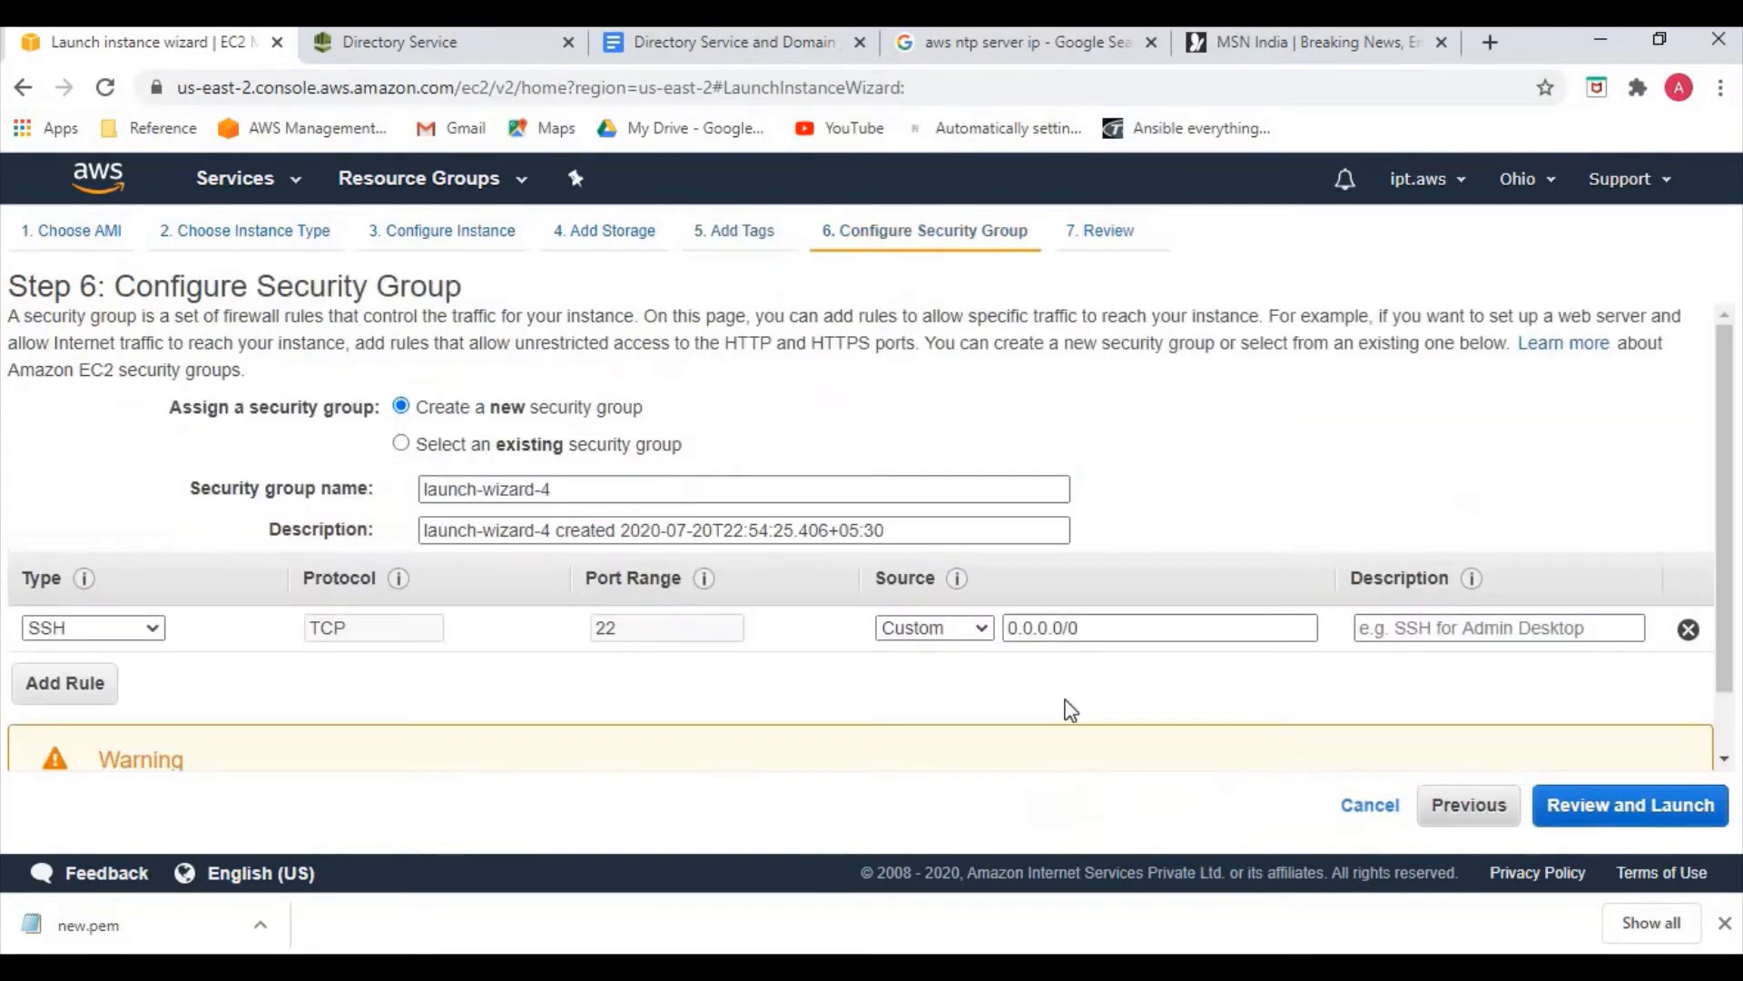
{"action": "left_click", "coordinate": [957, 631]}
{"action": "left_click", "coordinate": [955, 676]}
{"action": "left_click", "coordinate": [1586, 817]}
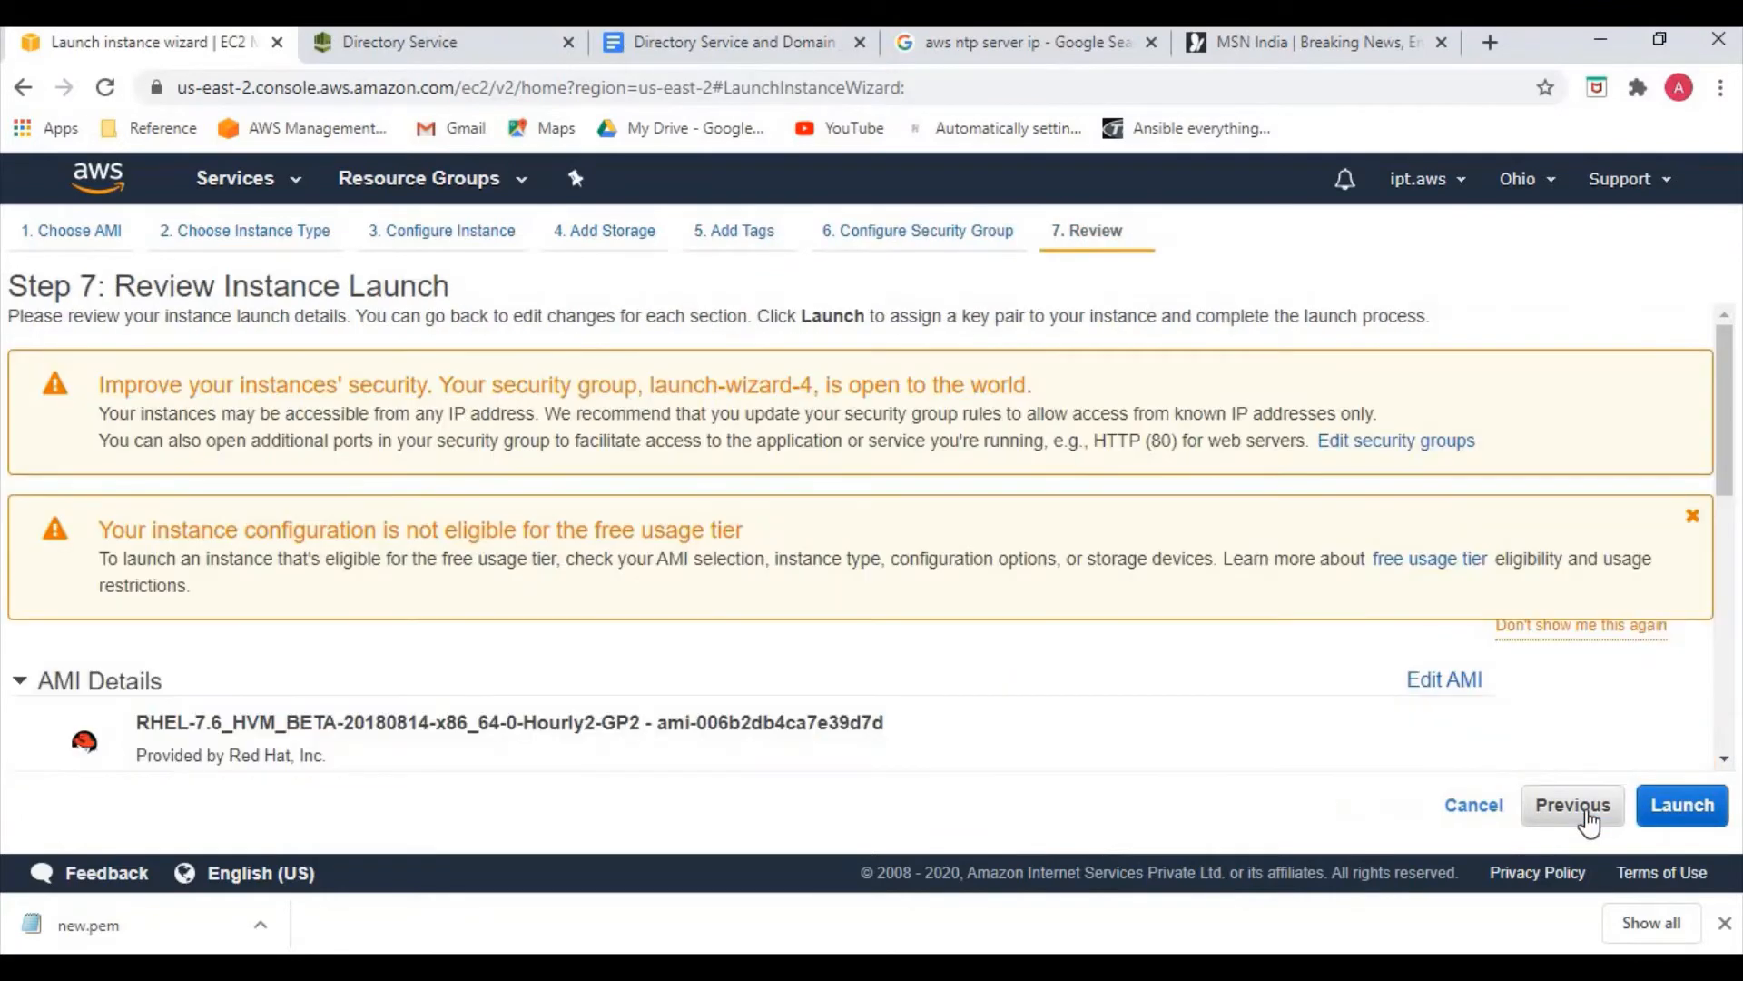
Launch the instance using the existing key pair 'new', acknowledging the new.pem key
{"action": "left_click", "coordinate": [1682, 807]}
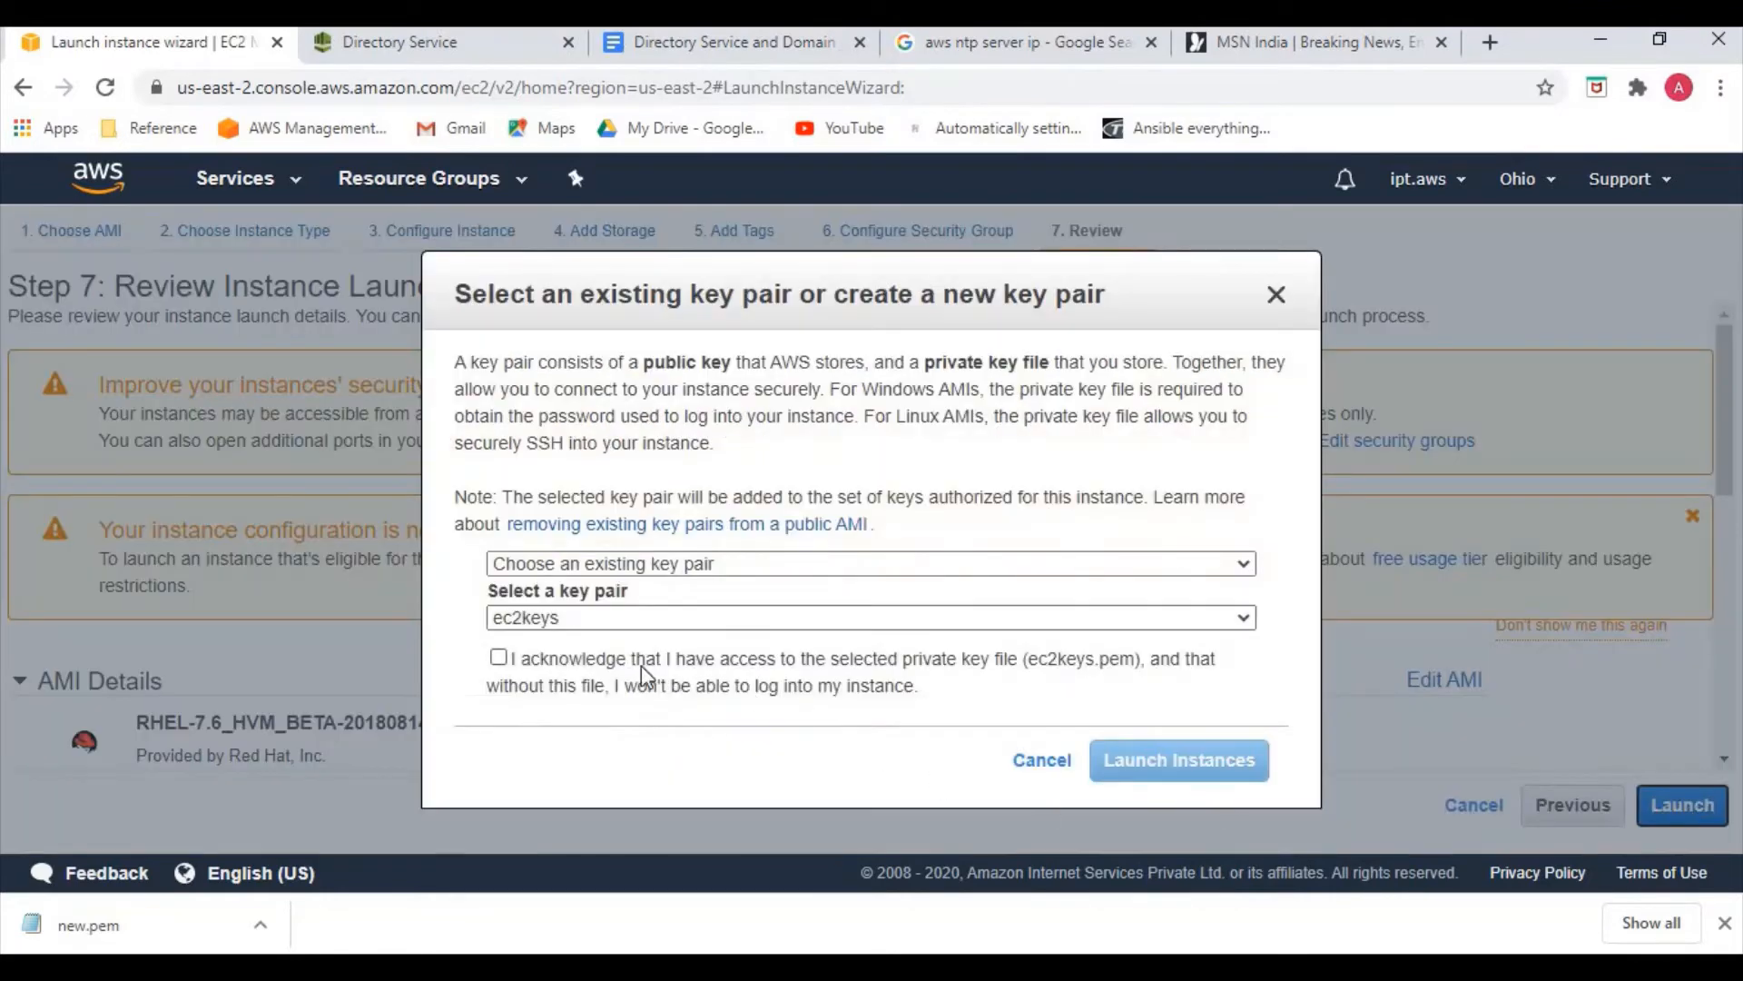
{"action": "left_click", "coordinate": [626, 619]}
{"action": "left_click", "coordinate": [591, 661]}
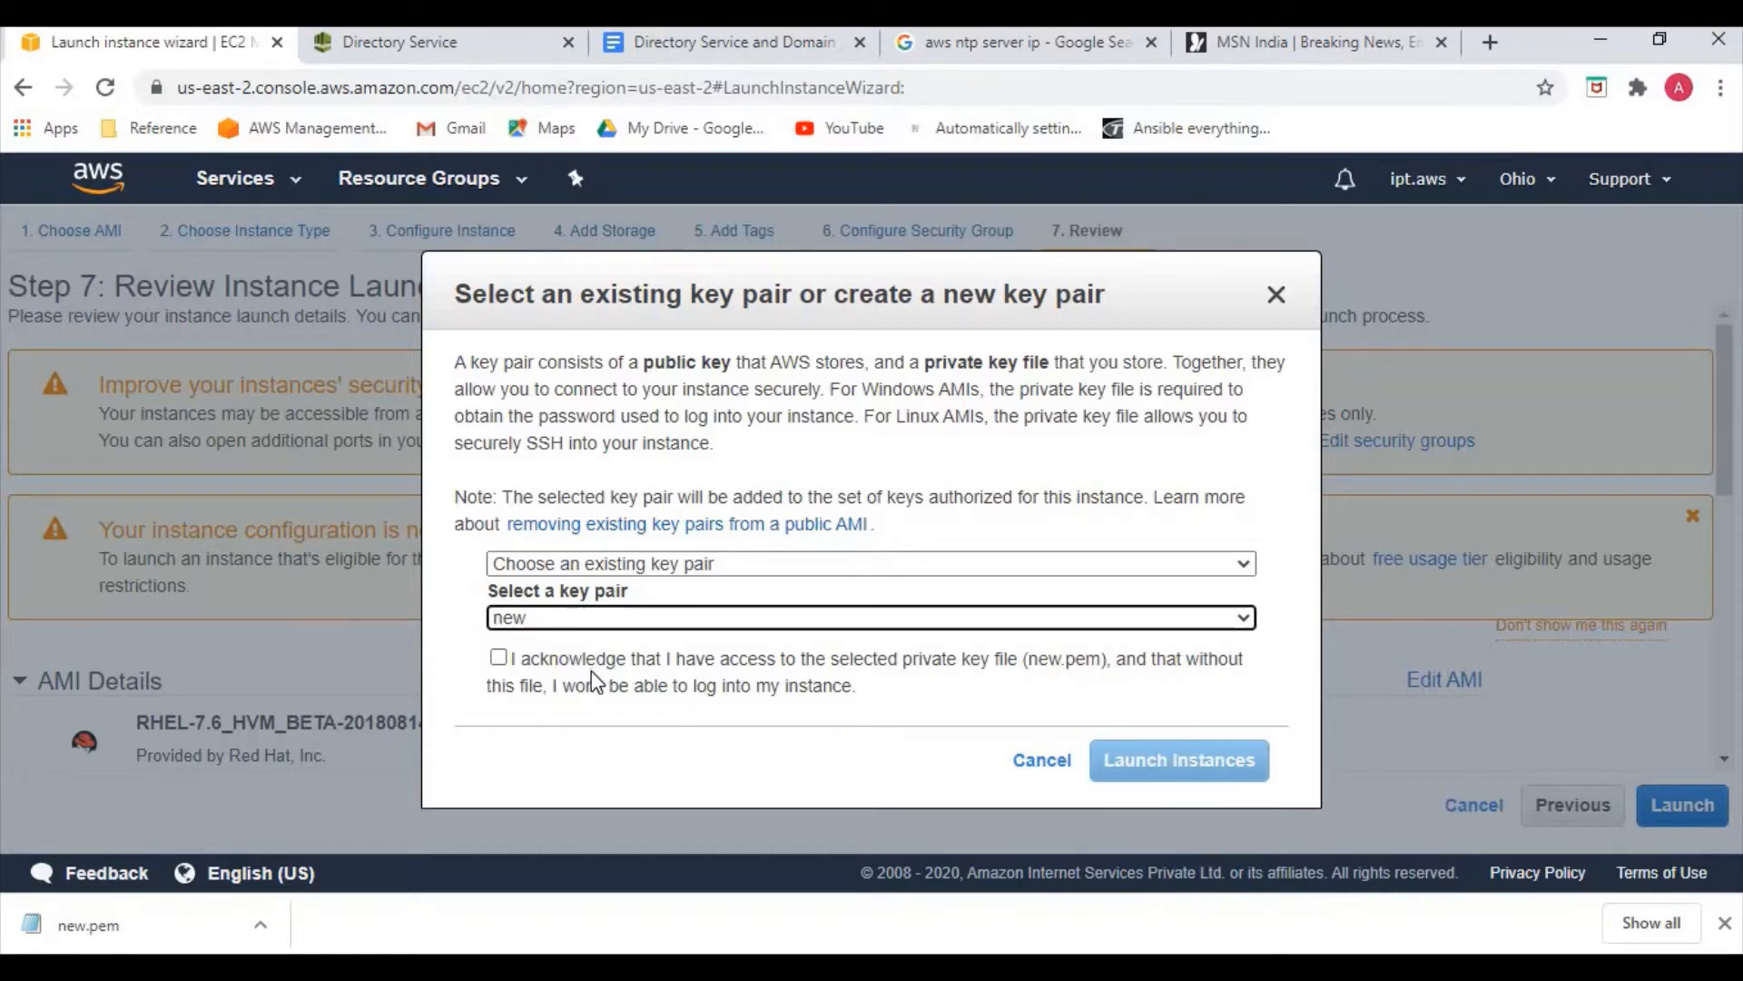
{"action": "left_click", "coordinate": [625, 667]}
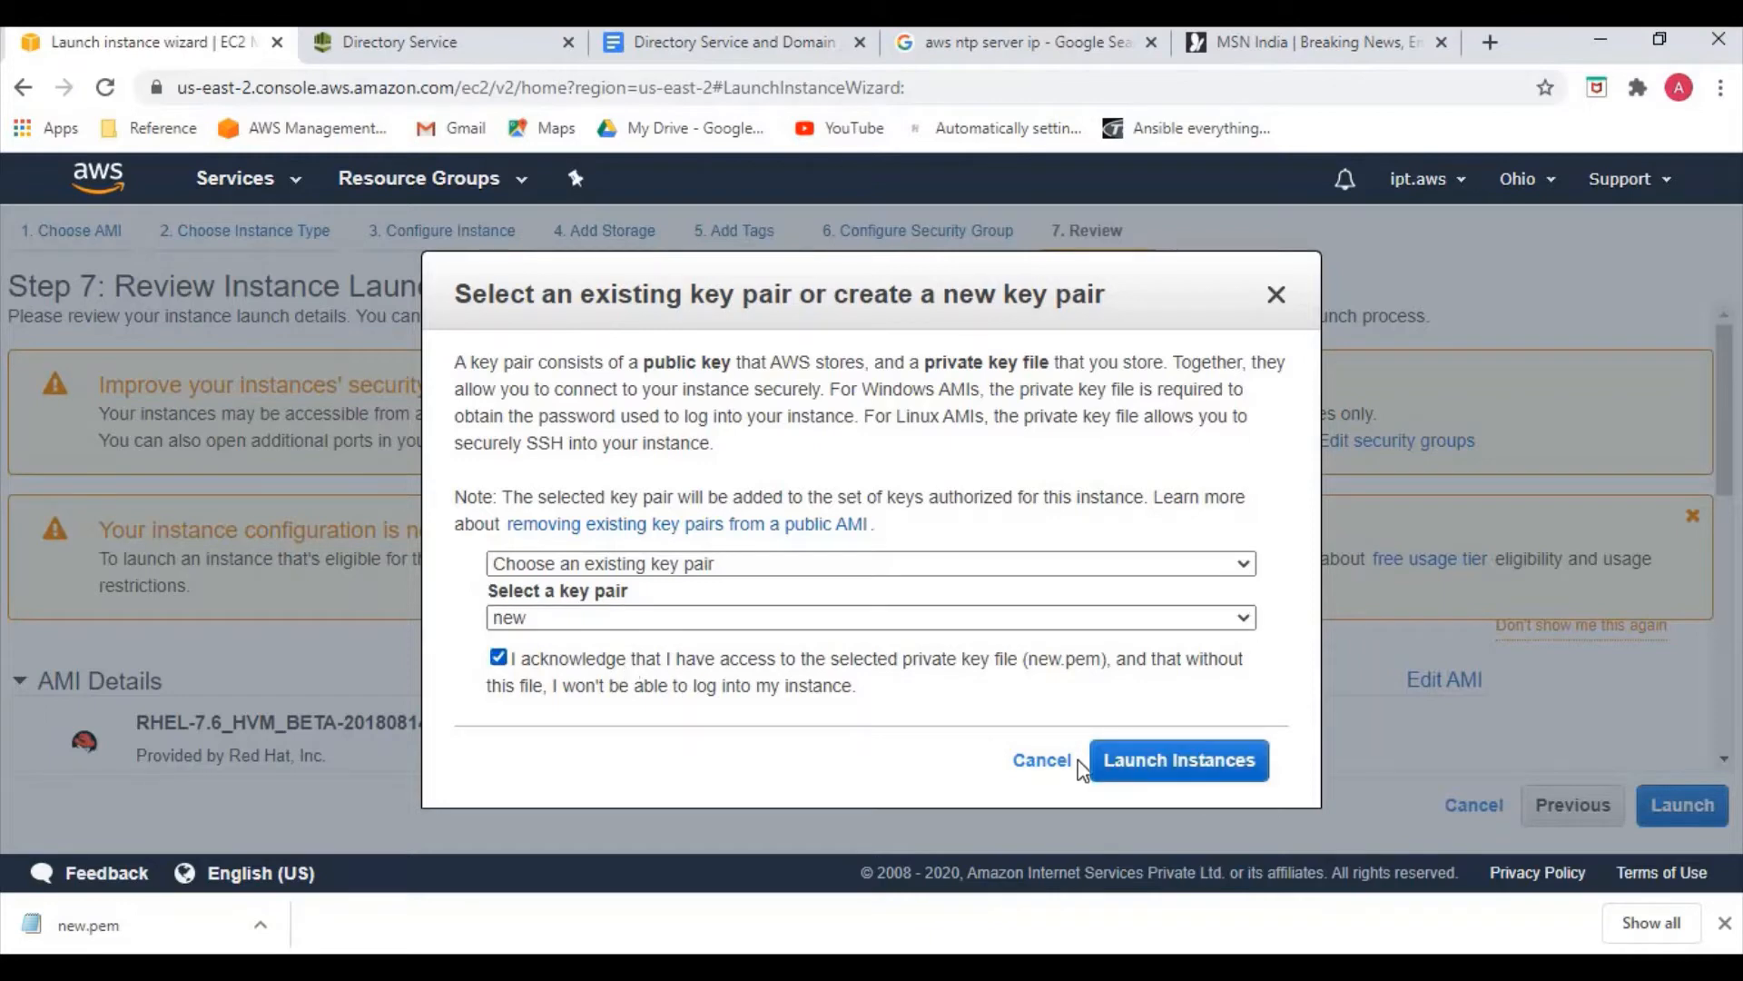
{"action": "left_click", "coordinate": [1146, 771]}
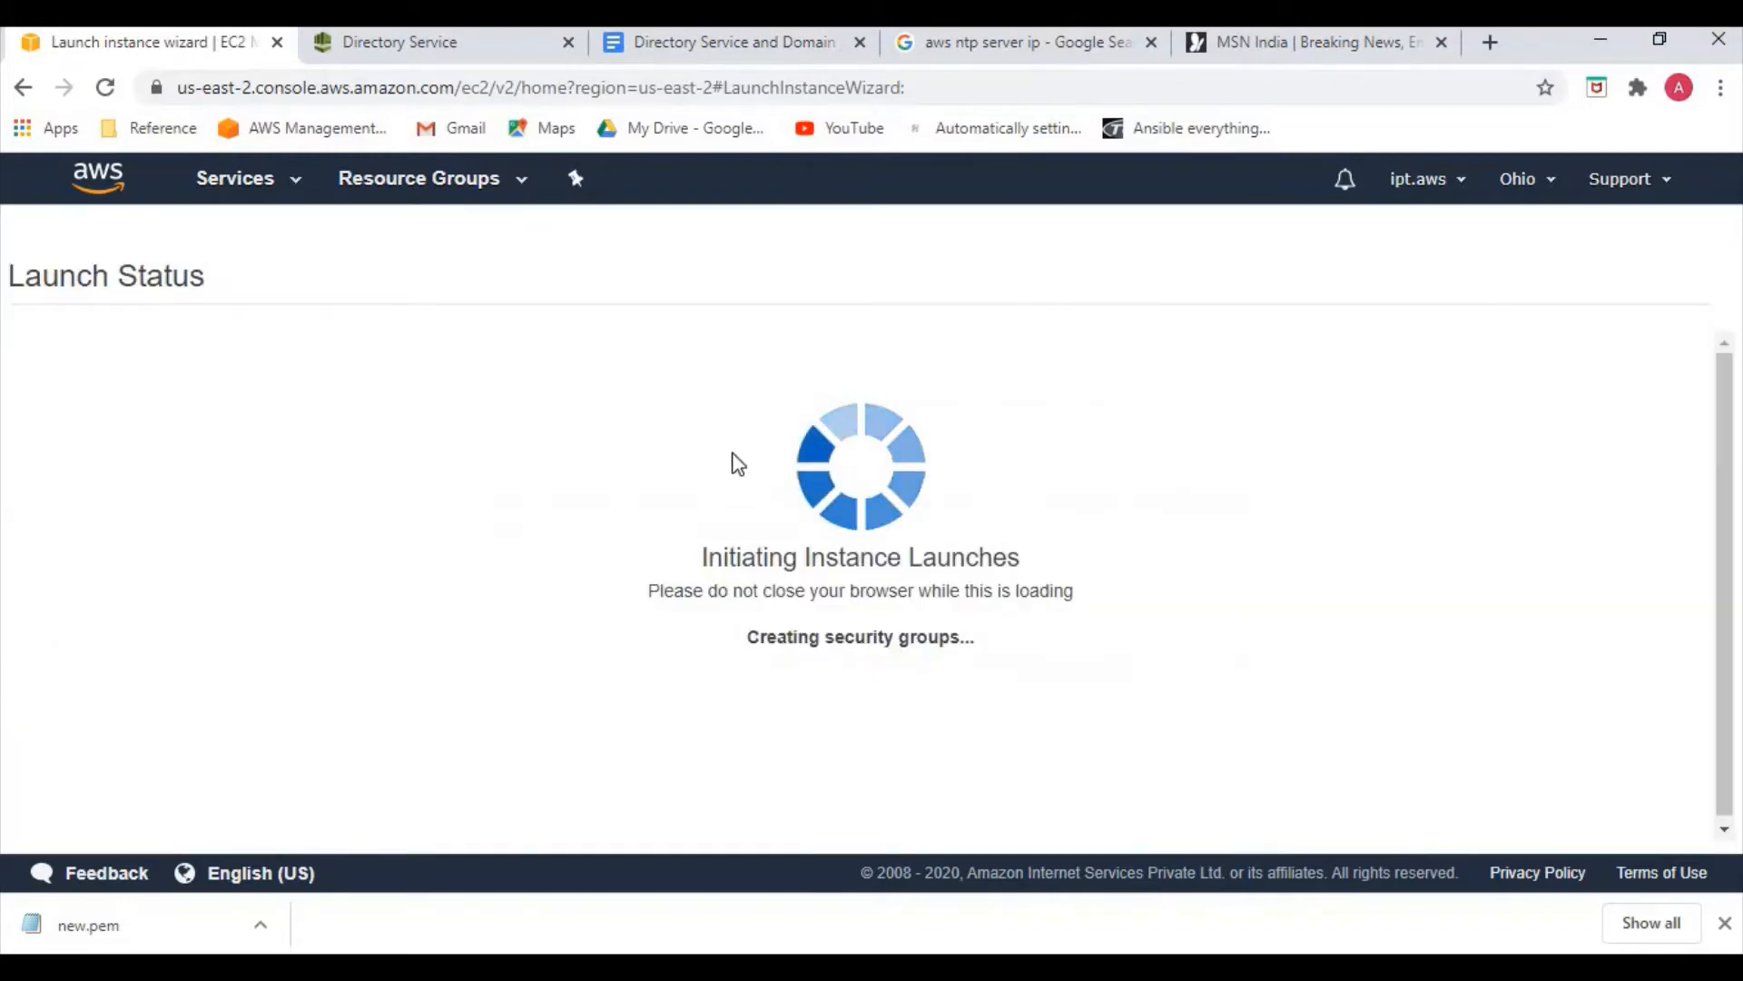
Confirm linux-server is launching in the instance list, then refresh the directory list to show easycloud.int Active
{"action": "left_click", "coordinate": [403, 55]}
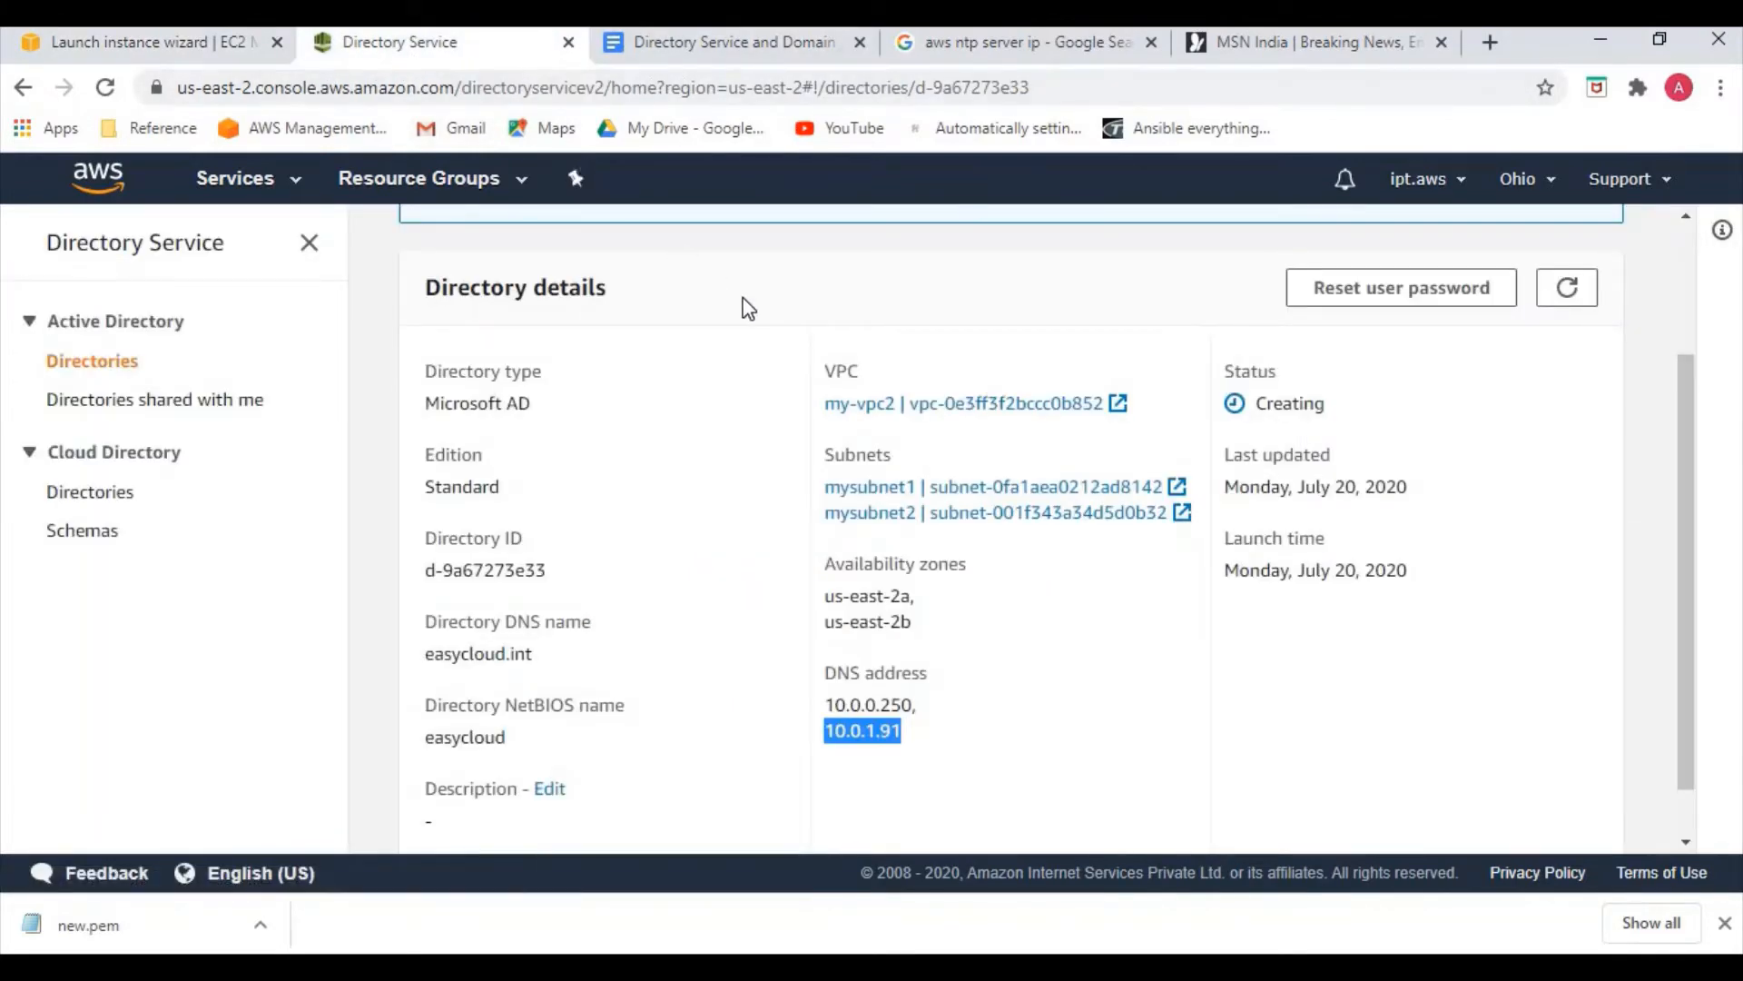
{"action": "left_click", "coordinate": [56, 46]}
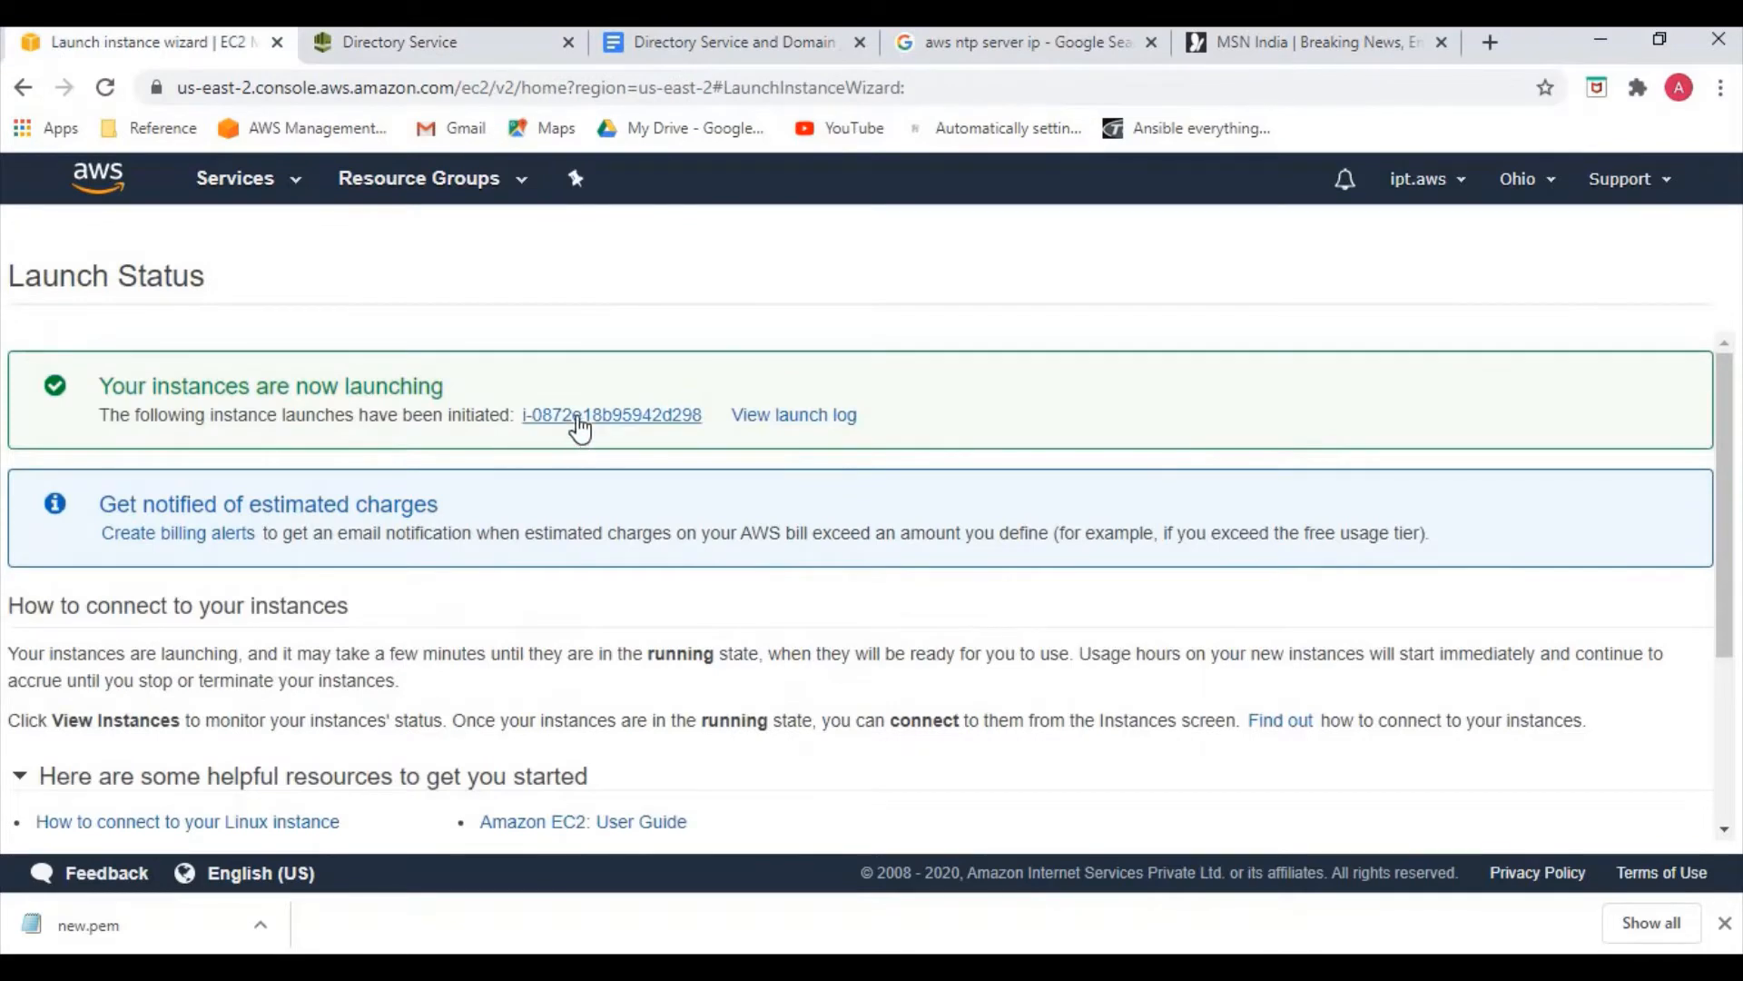
{"action": "left_click", "coordinate": [579, 417]}
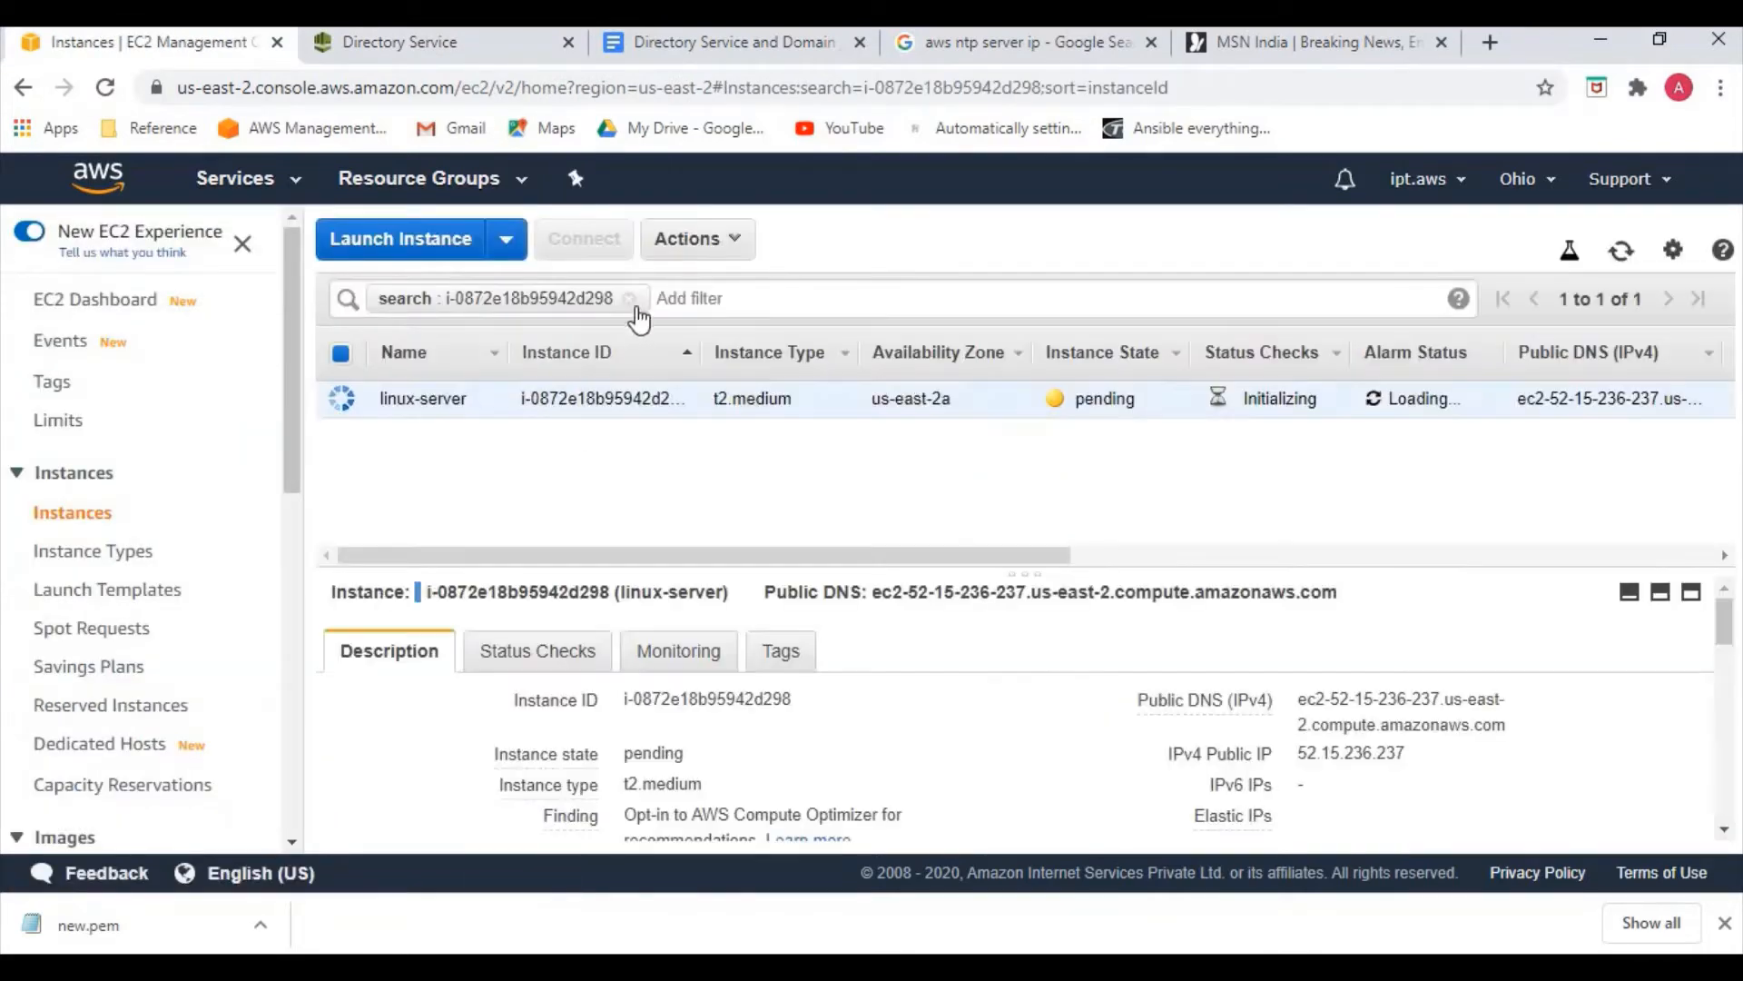
{"action": "left_click", "coordinate": [93, 515]}
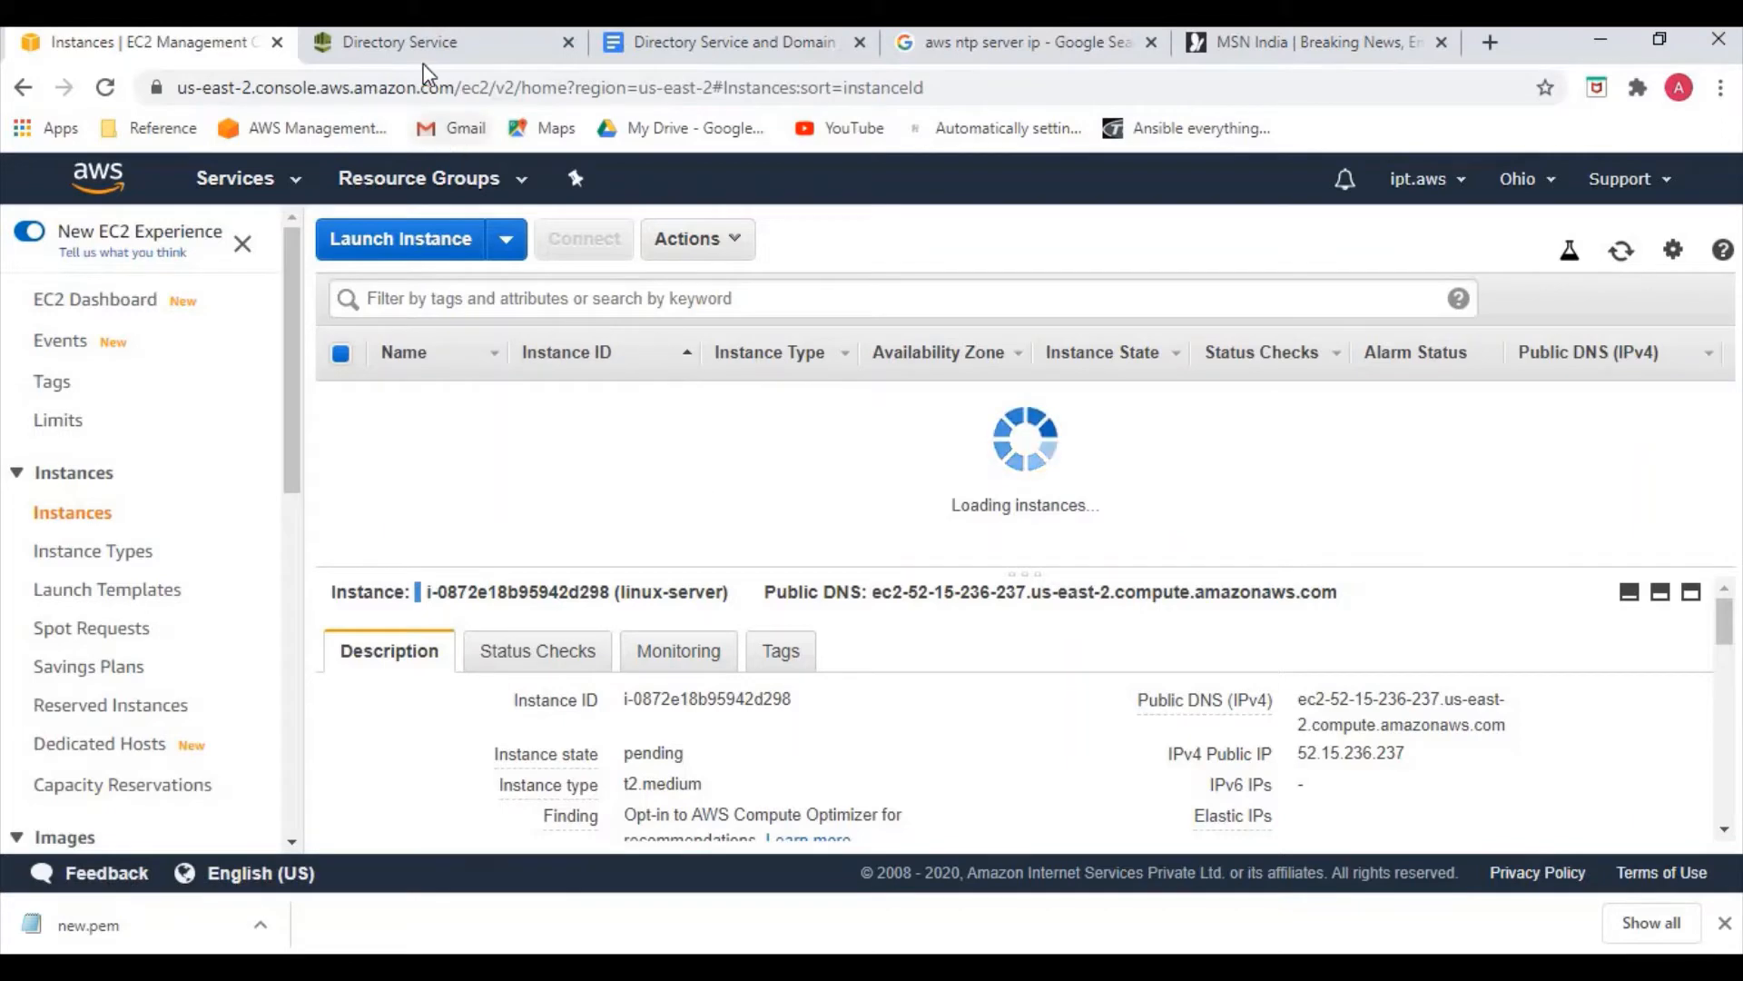
{"action": "left_click", "coordinate": [400, 42]}
{"action": "left_click", "coordinate": [1567, 287]}
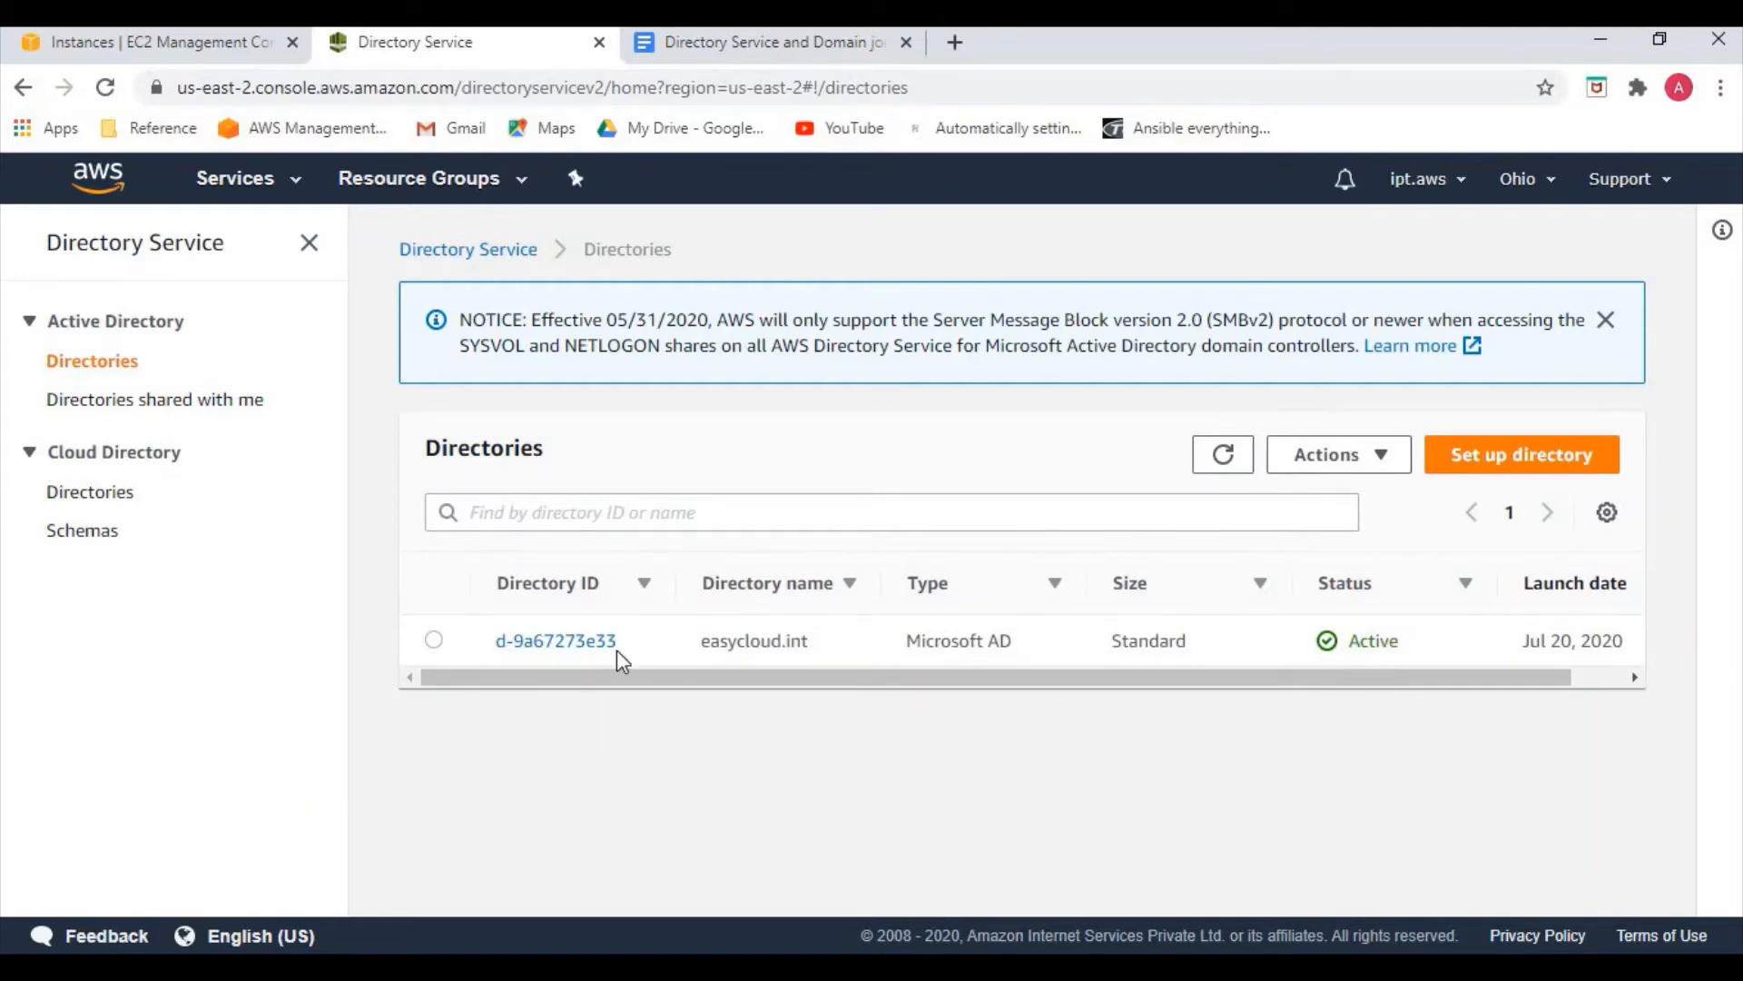
Open directory d-9a67273e33 and select its DNS name easycloud.int
{"action": "left_click", "coordinate": [563, 640]}
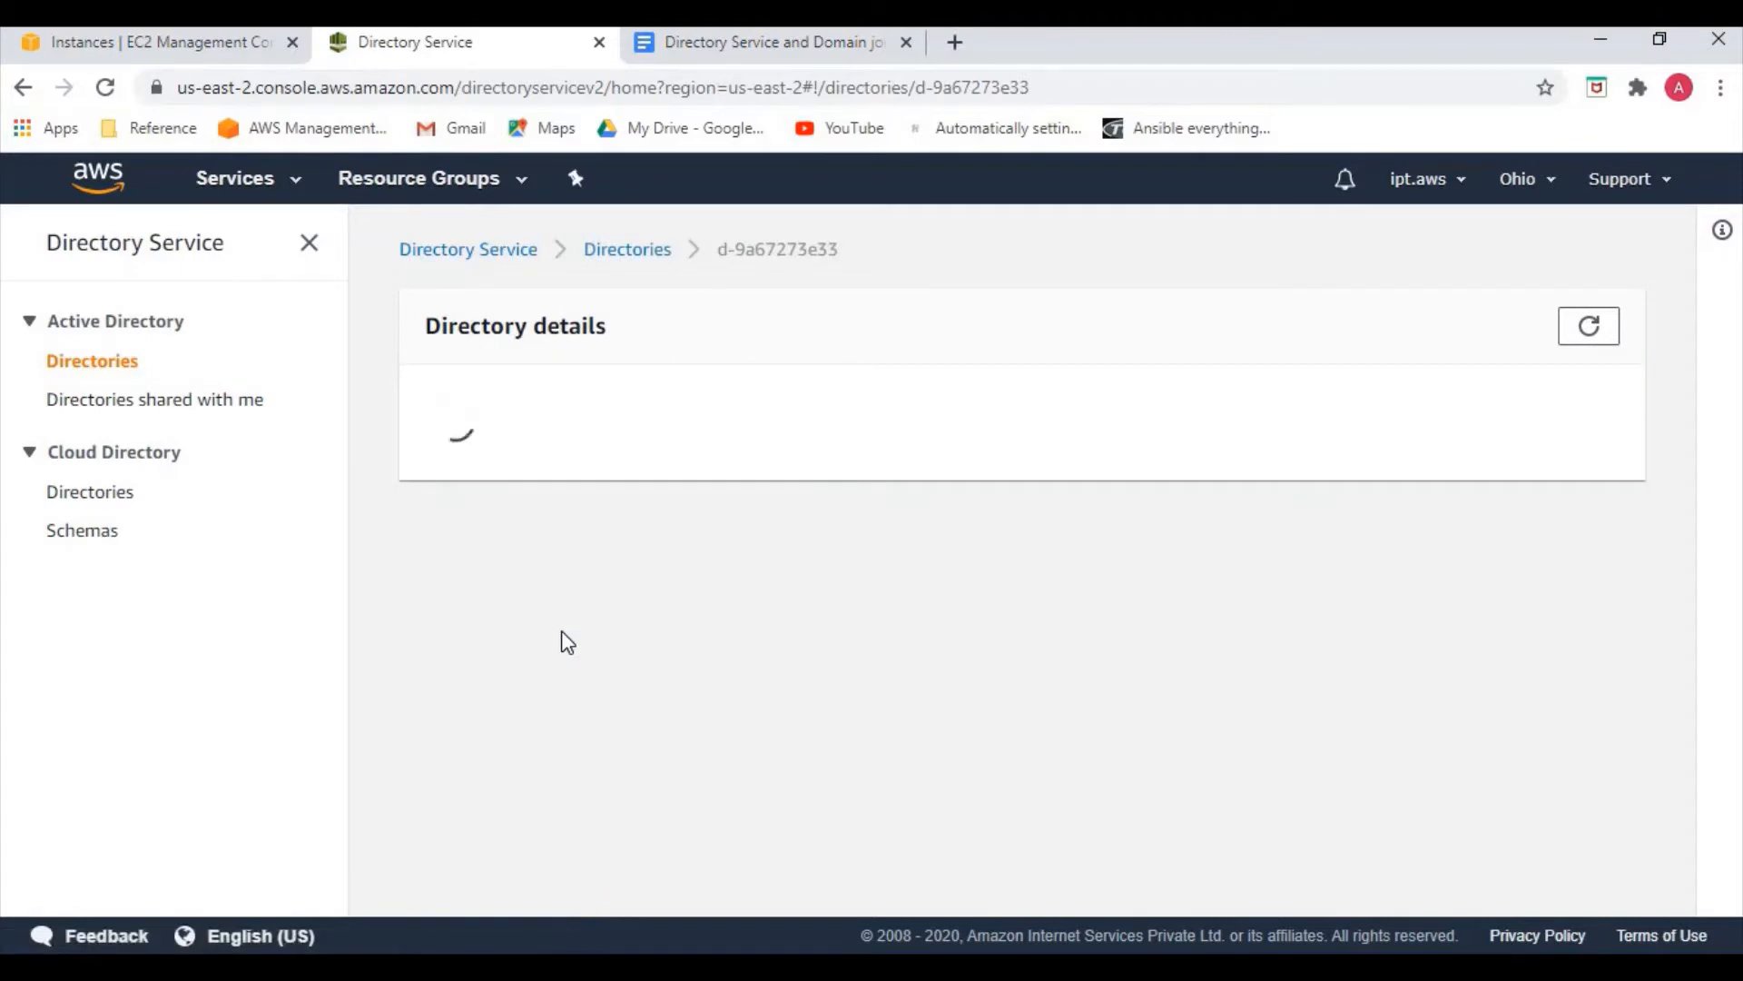
{"action": "scroll", "coordinate": [626, 717], "scroll_direction": "down", "scroll_amount": 1}
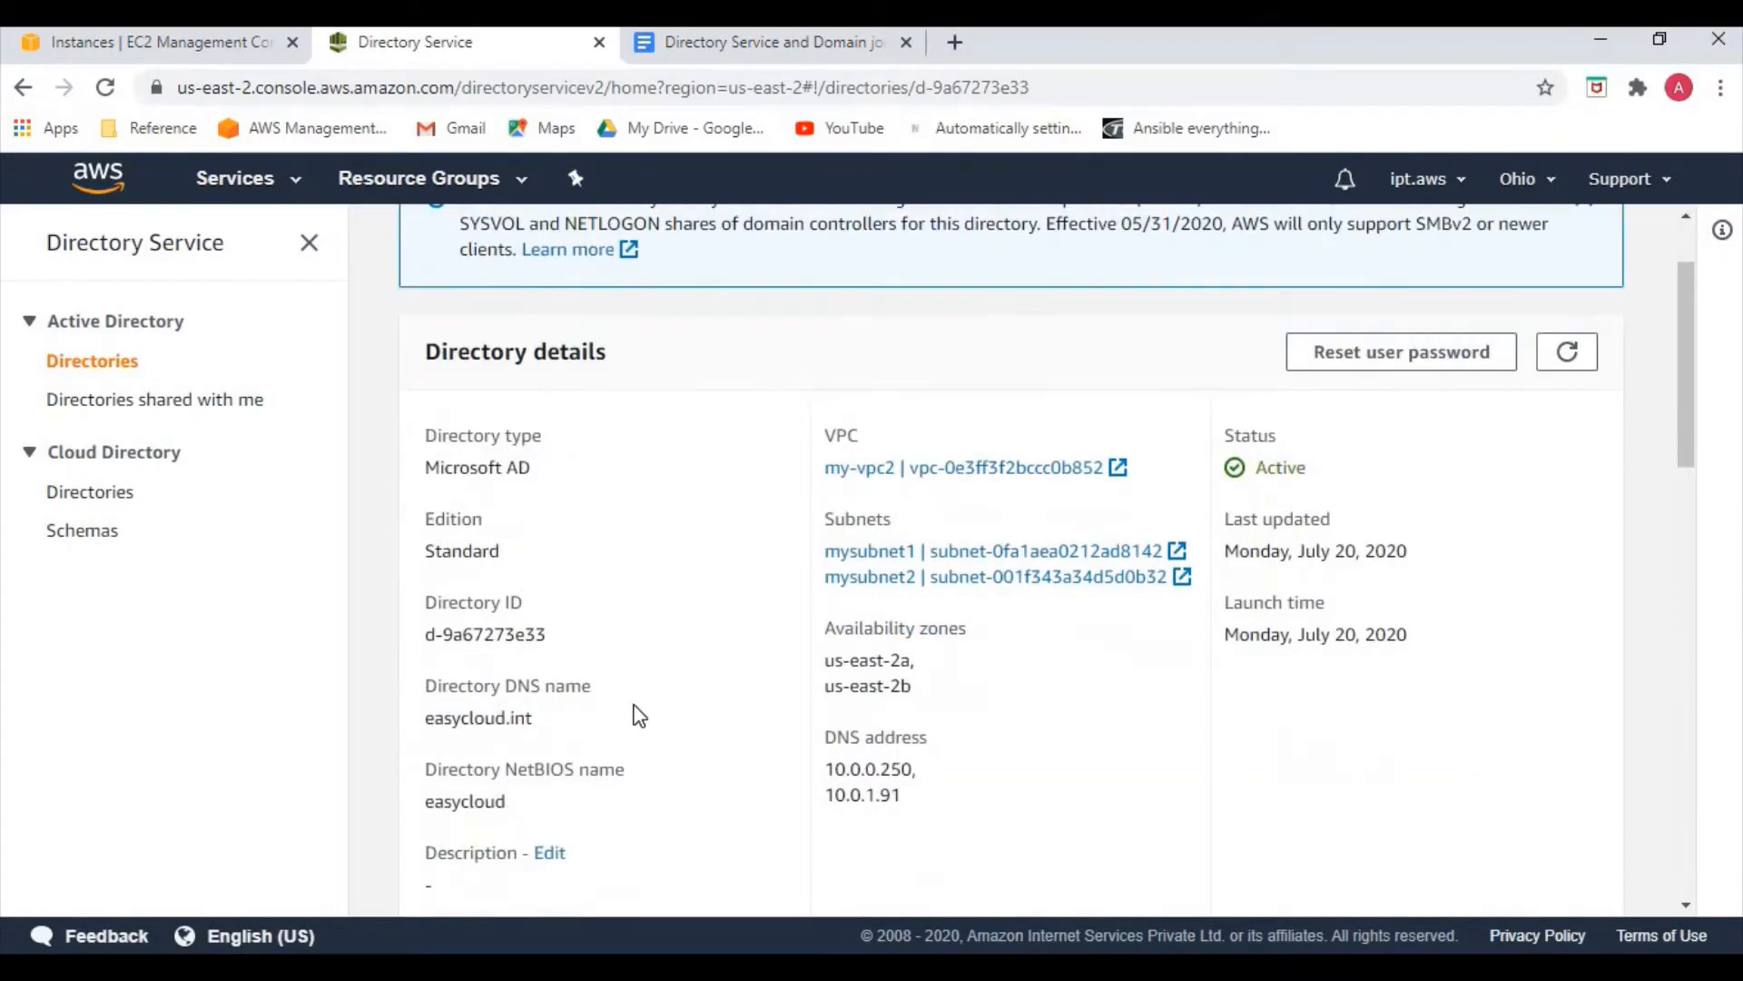
{"action": "scroll", "coordinate": [640, 718], "scroll_direction": "down", "scroll_amount": 1}
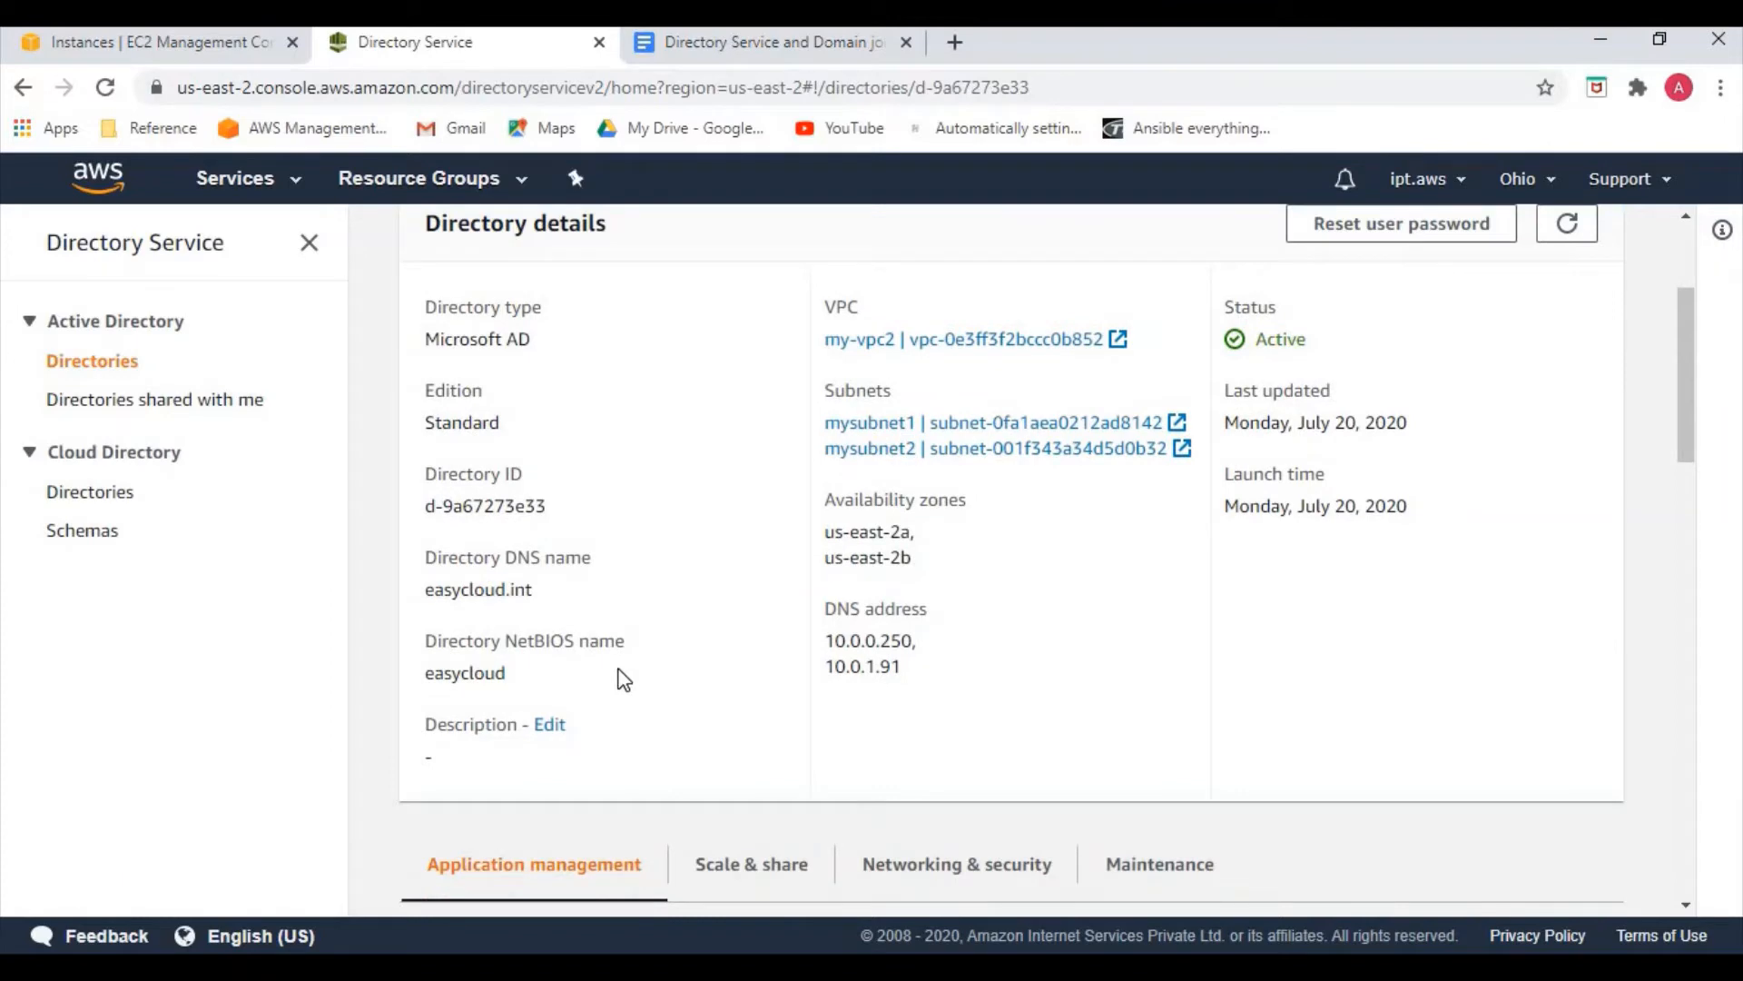
{"action": "left_click_drag", "start_coordinate": [425, 589], "coordinate": [536, 608]}
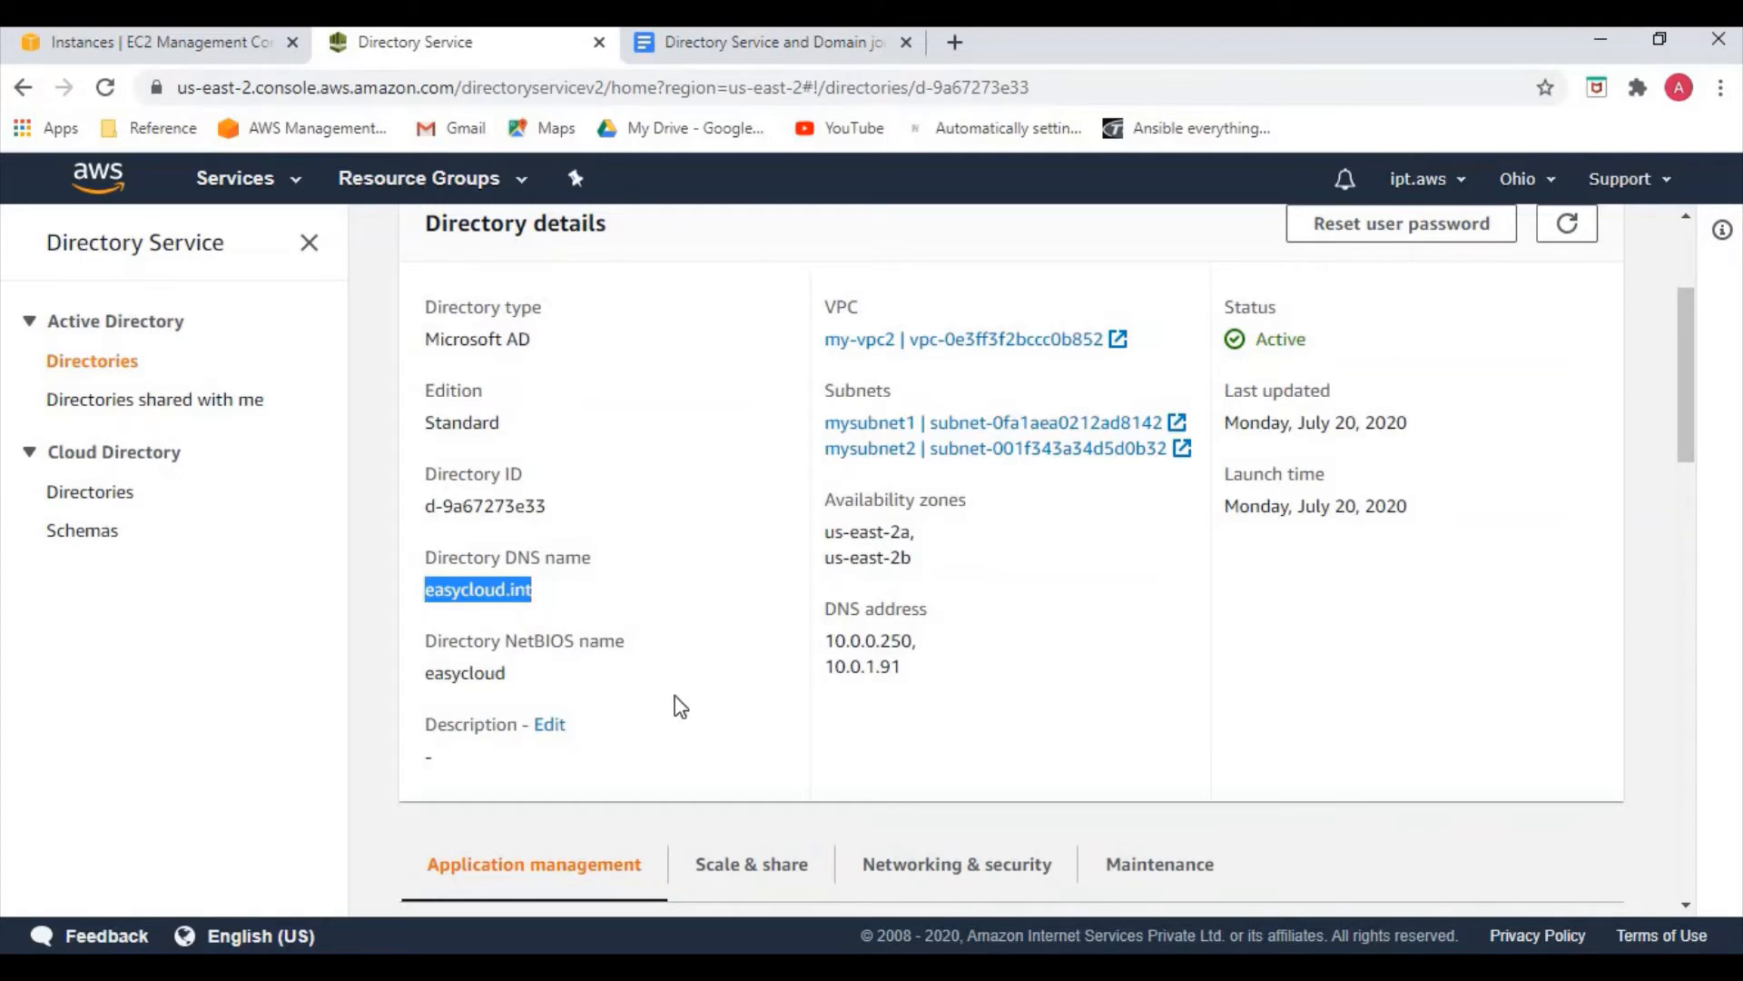
{"action": "scroll", "coordinate": [683, 699], "scroll_direction": "down", "scroll_amount": 3}
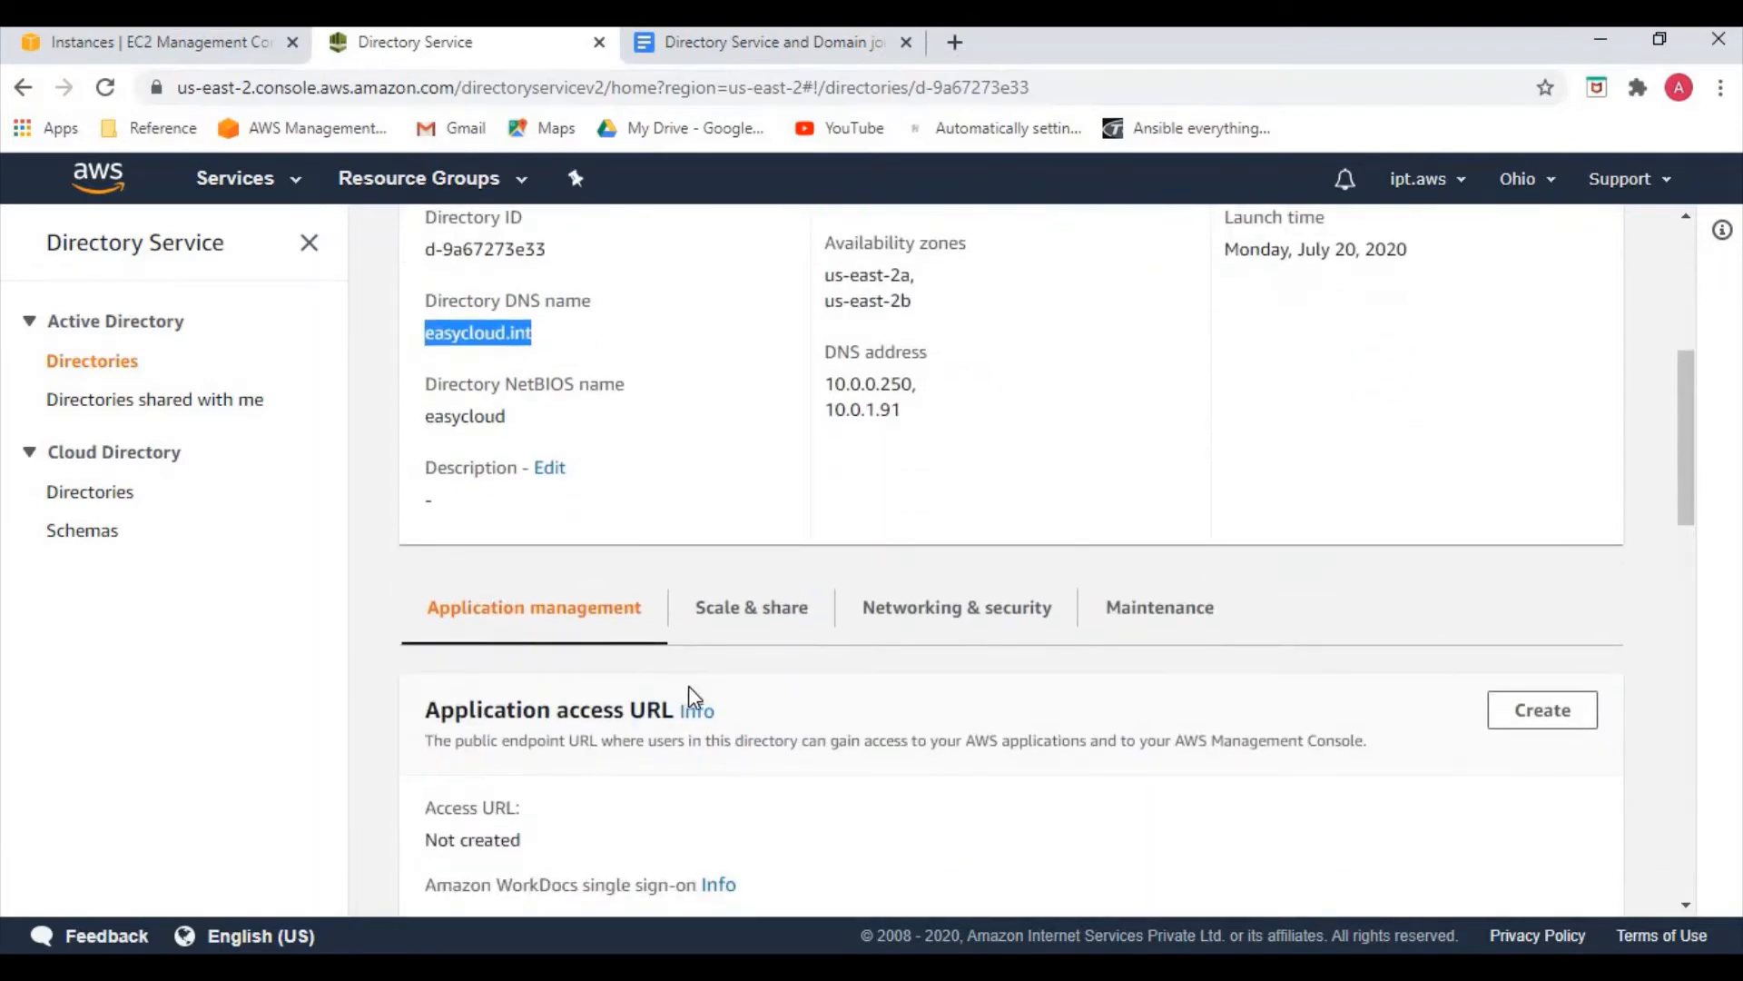
{"action": "scroll", "coordinate": [817, 727], "scroll_direction": "down", "scroll_amount": 2}
{"action": "scroll", "coordinate": [820, 724], "scroll_direction": "up", "scroll_amount": 6}
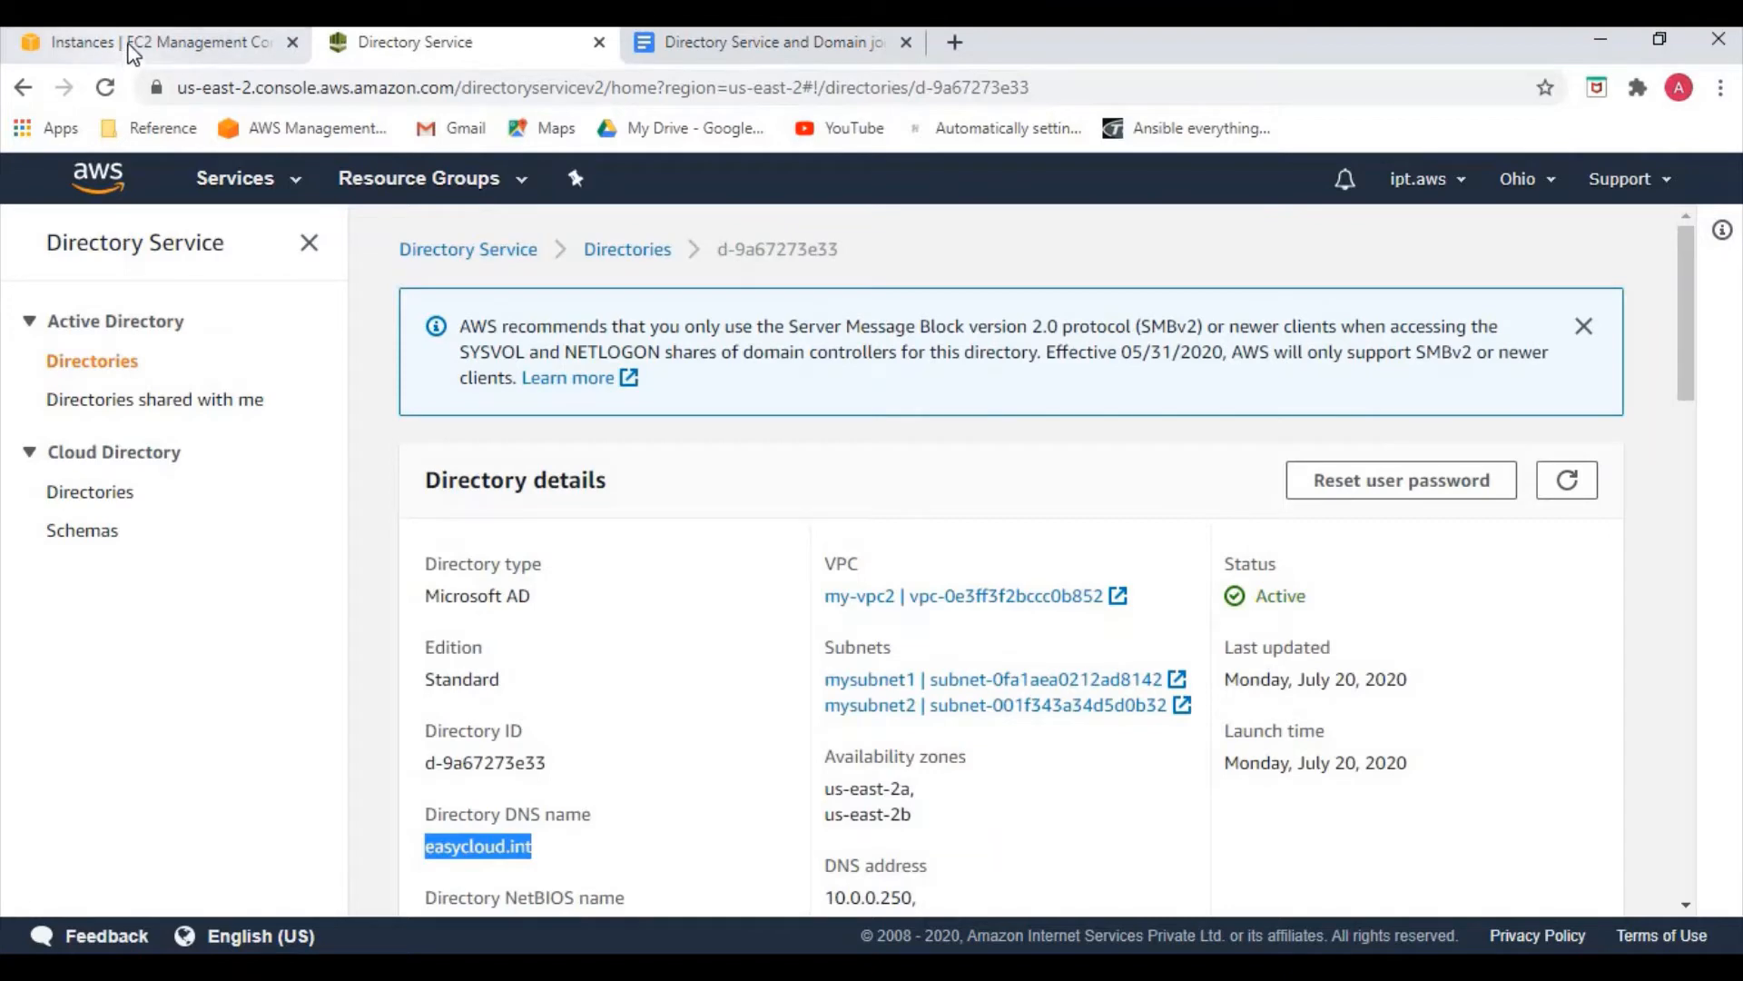
Select only windows-server in the instance list and open its connection details
{"action": "left_click", "coordinate": [115, 47]}
{"action": "left_click", "coordinate": [342, 435]}
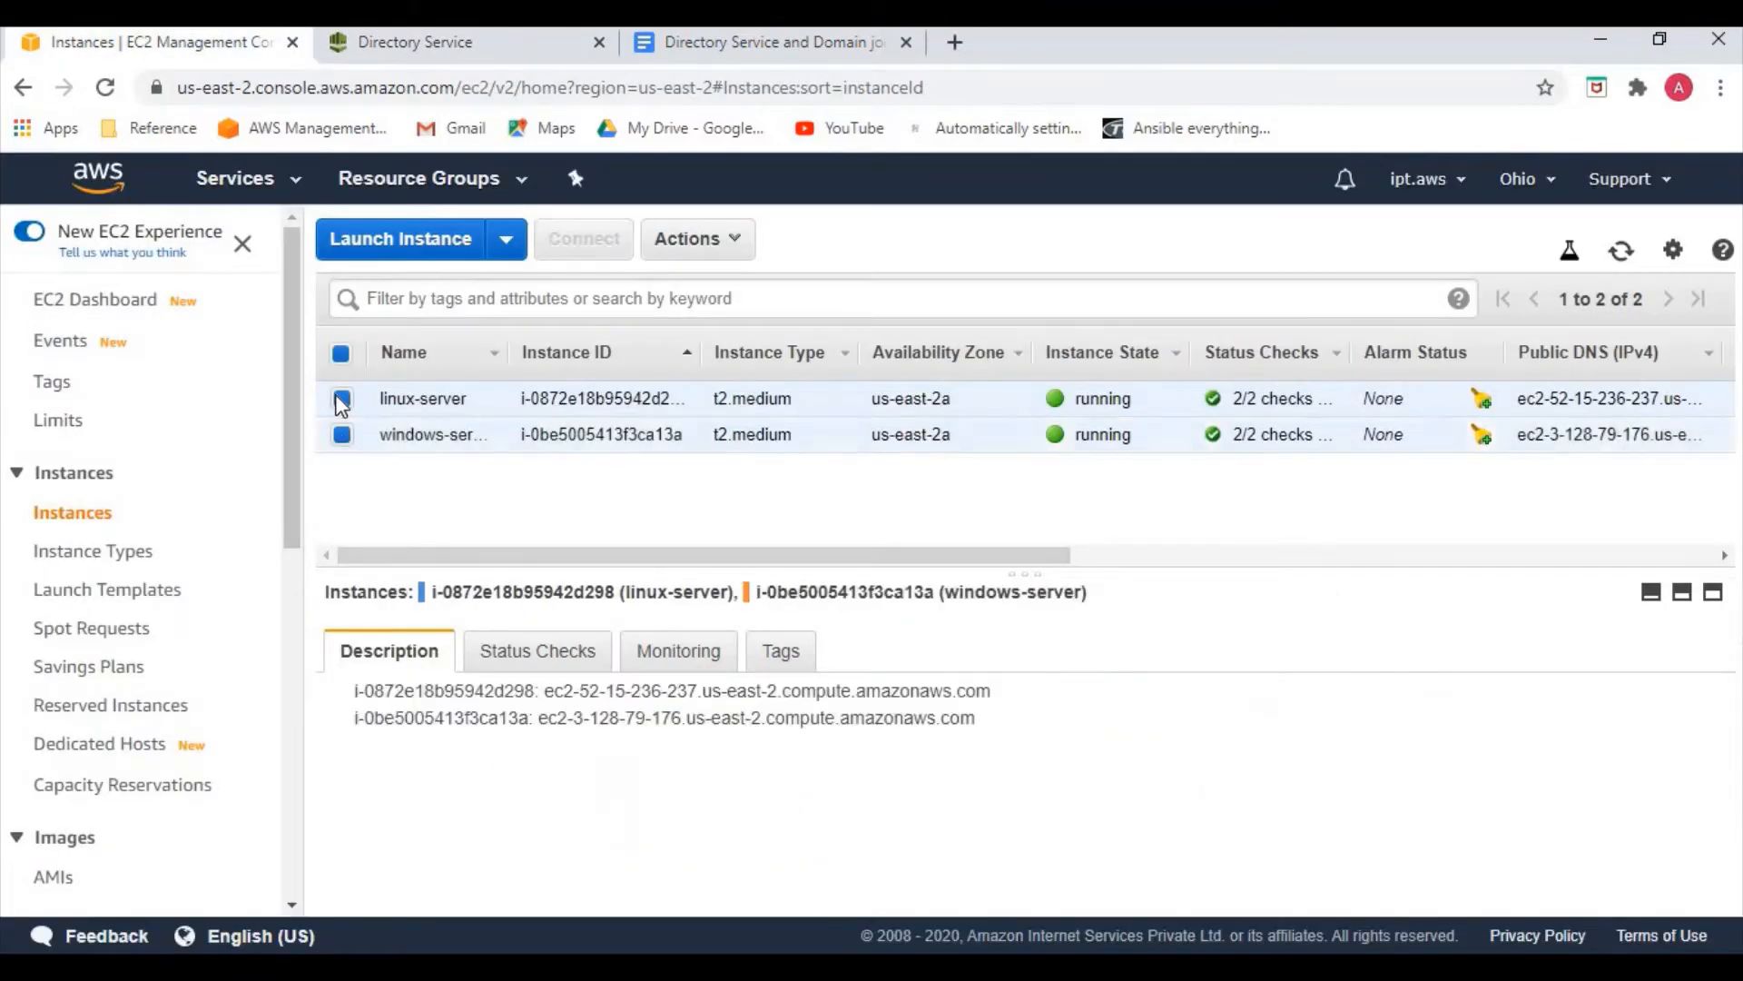
{"action": "left_click", "coordinate": [342, 399]}
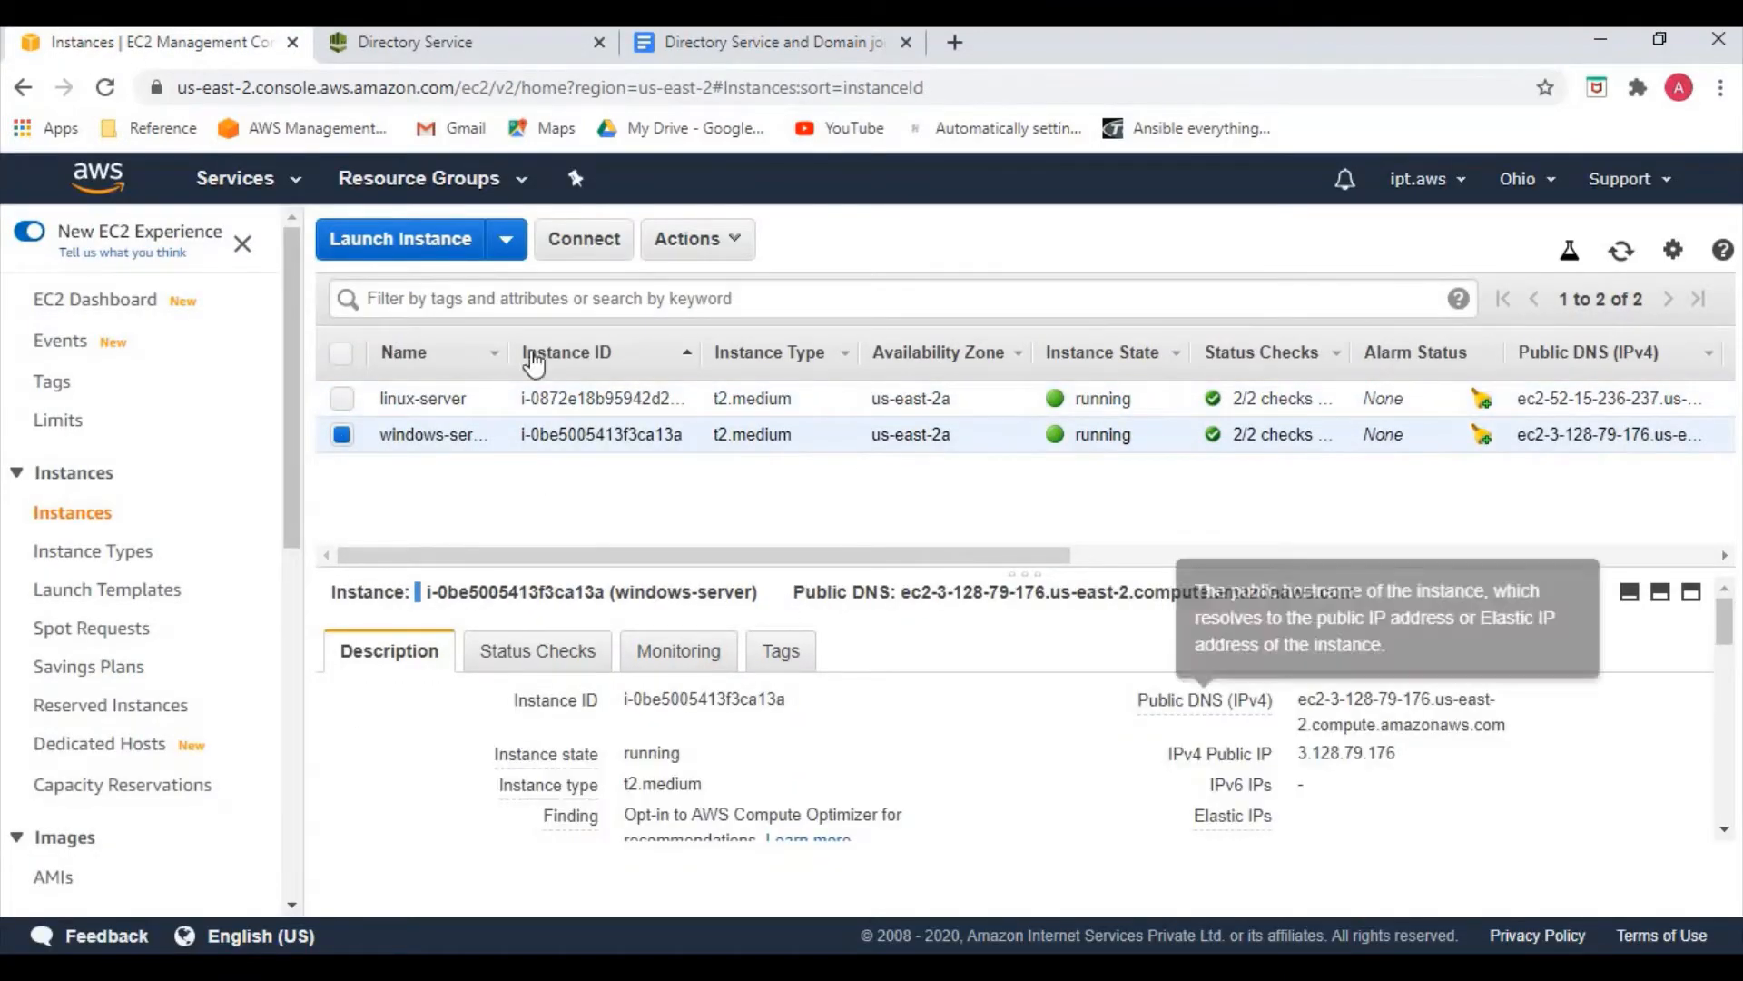
{"action": "left_click", "coordinate": [579, 229]}
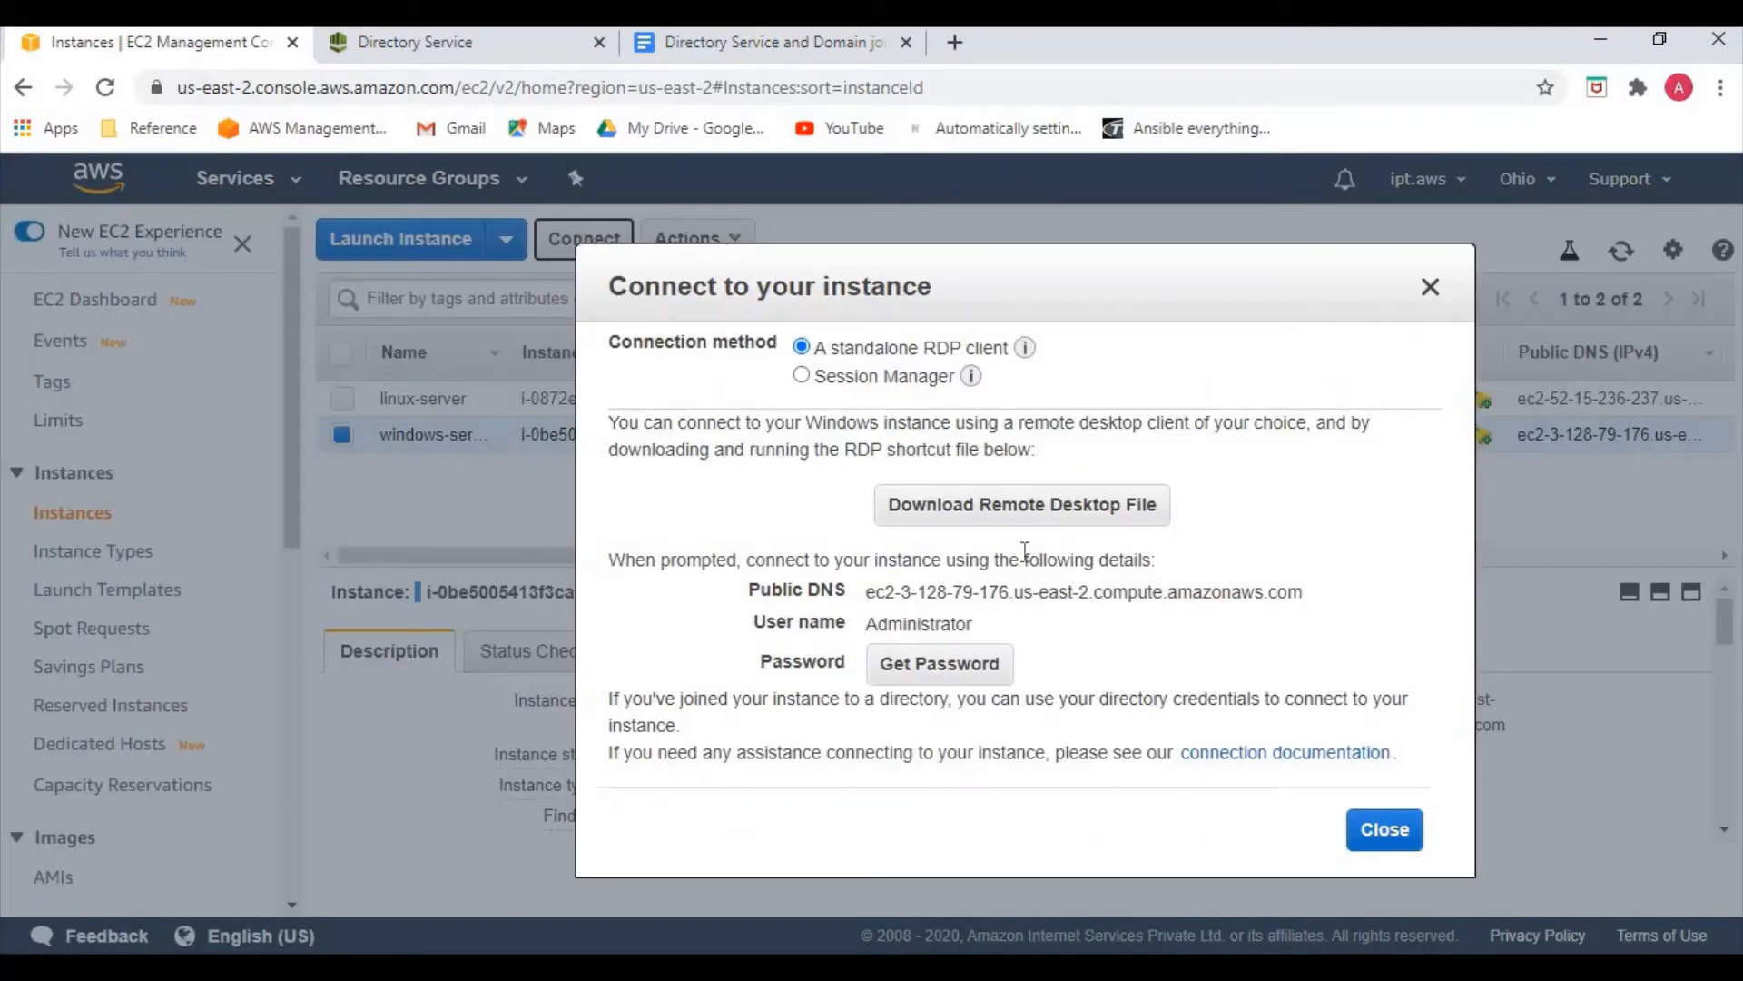
Decrypt the Administrator password using new.pem, copy it, and download the .rdp file
{"action": "left_click", "coordinate": [939, 664]}
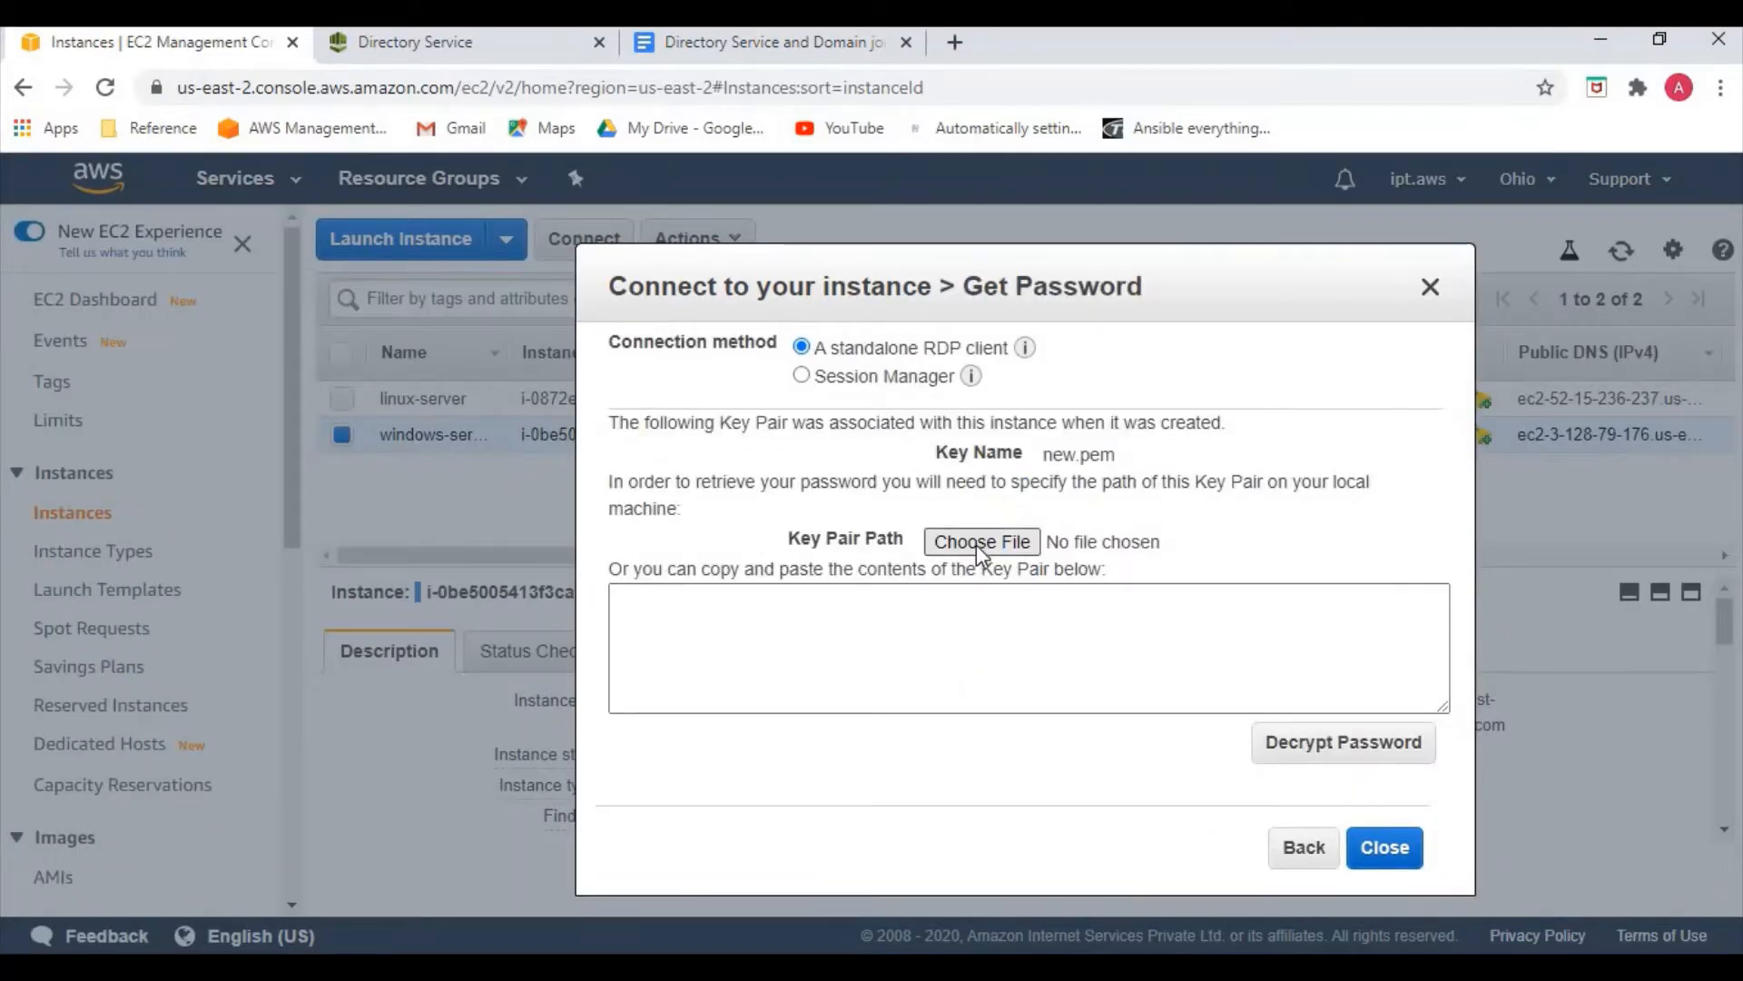
{"action": "left_click", "coordinate": [977, 543]}
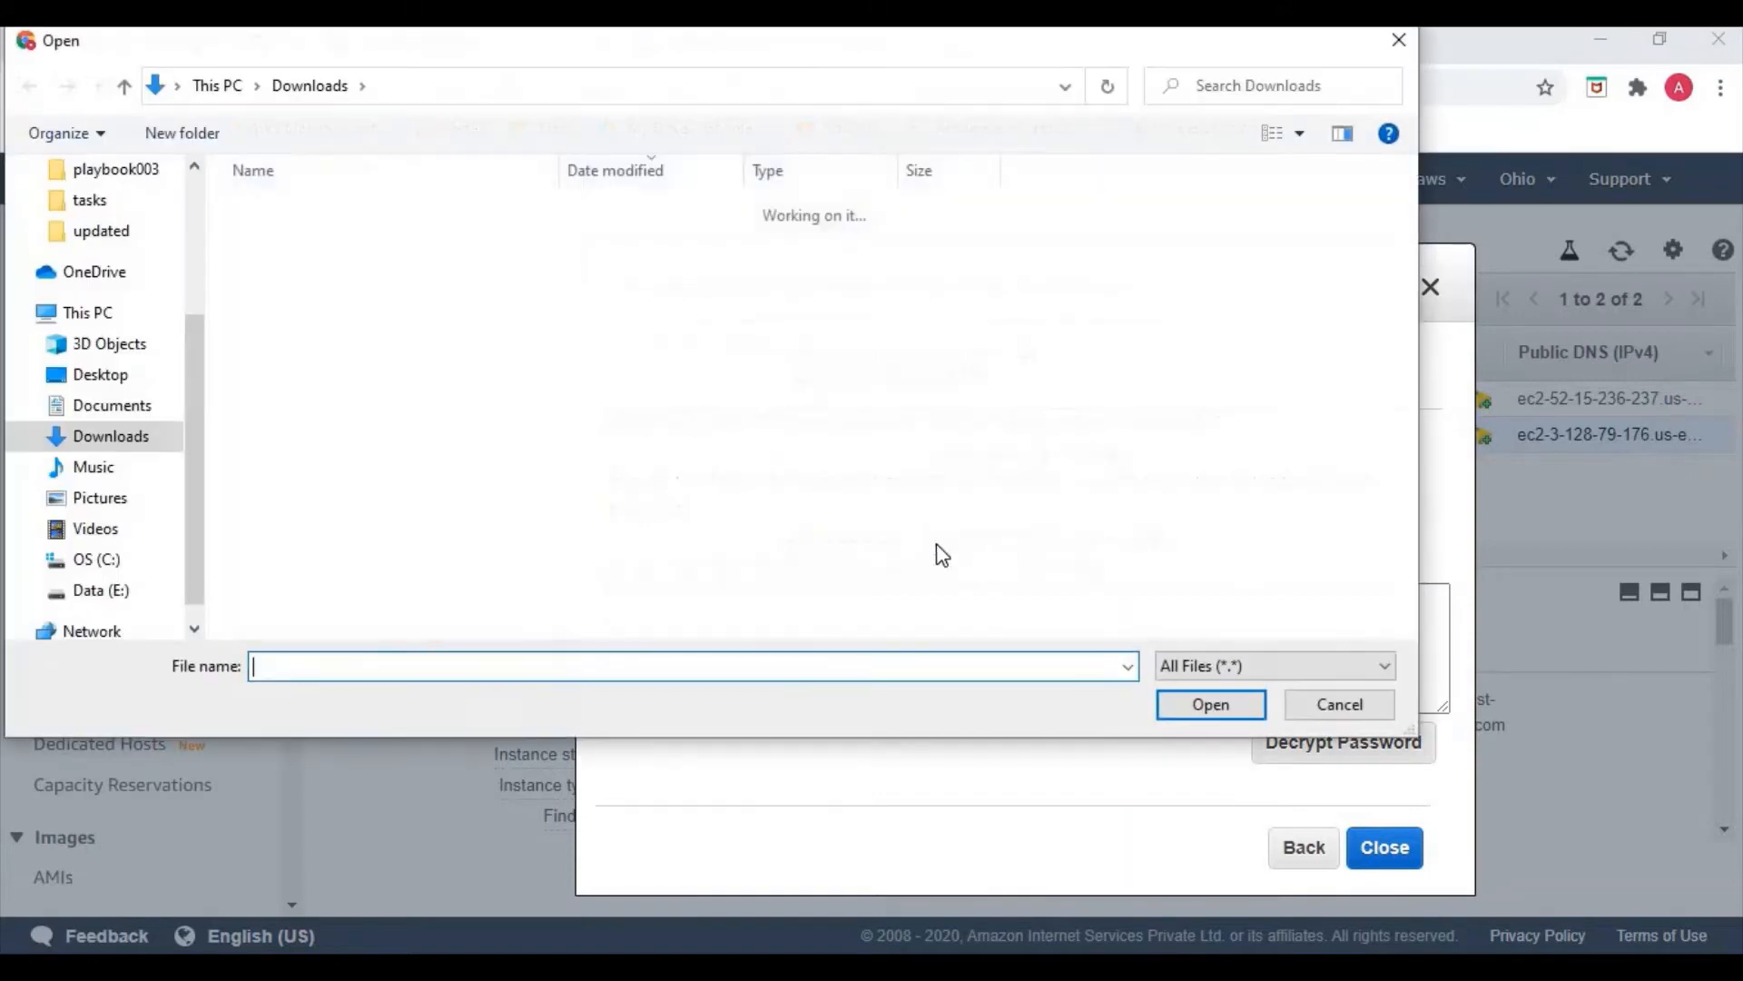
{"action": "left_click", "coordinate": [299, 244]}
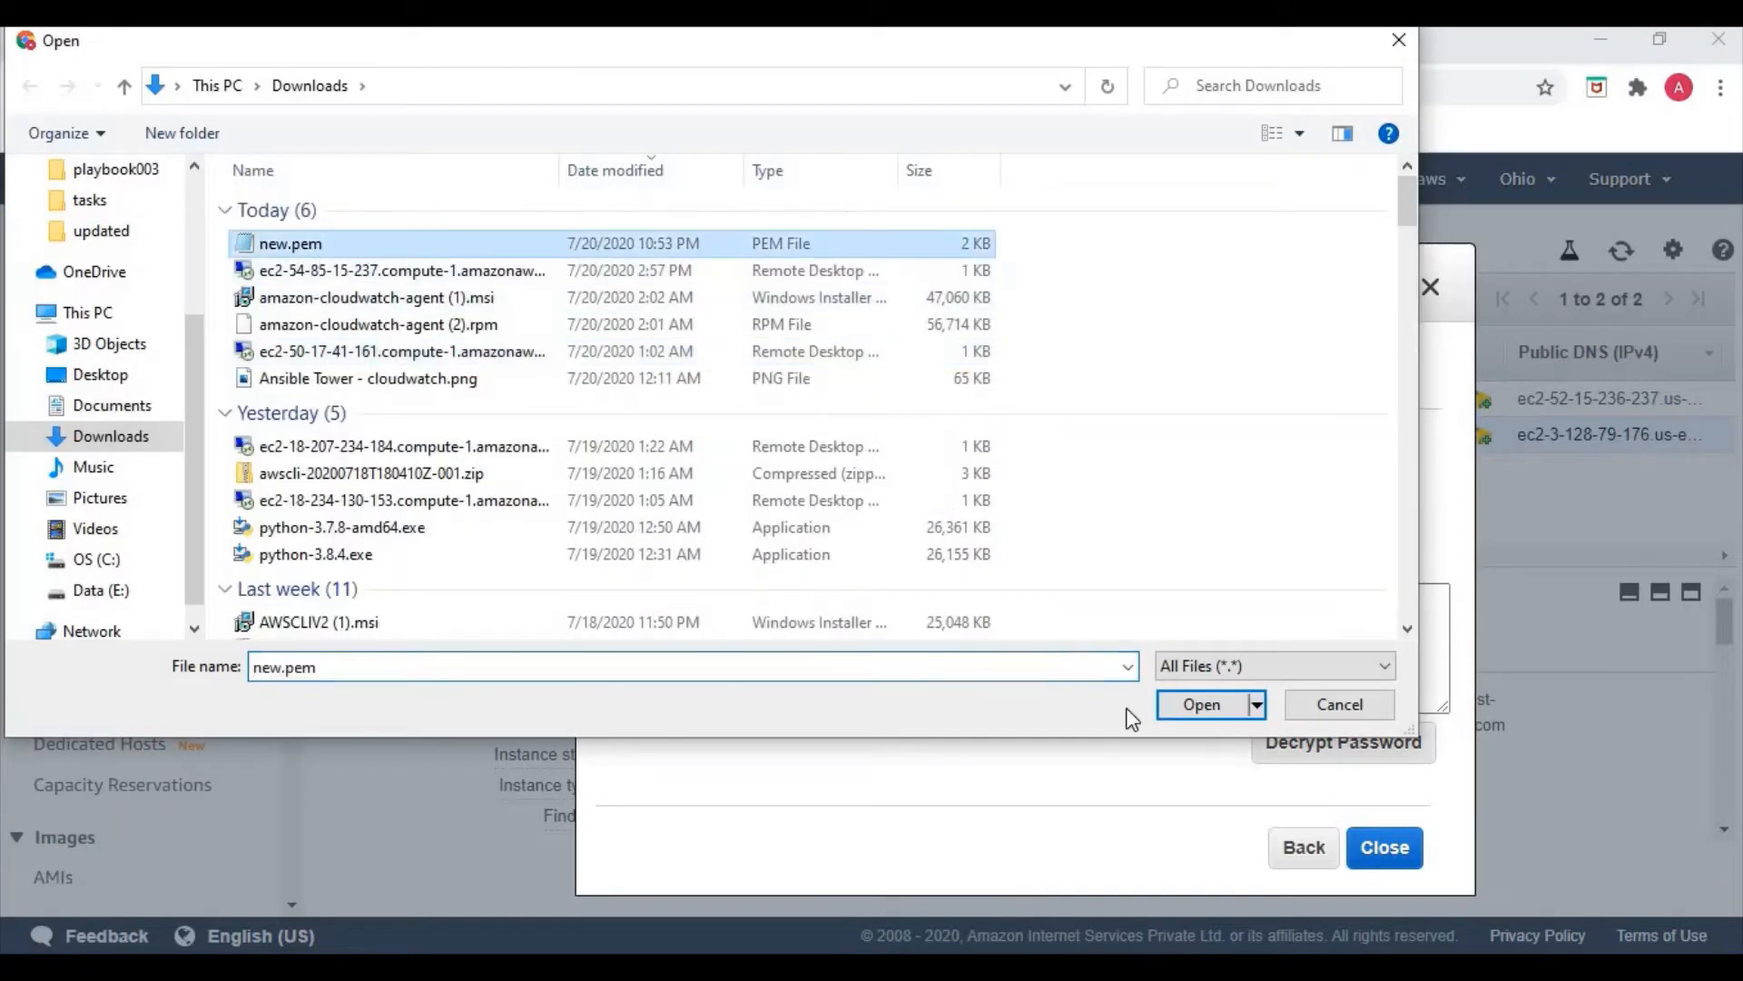
{"action": "left_click", "coordinate": [1184, 706]}
{"action": "left_click", "coordinate": [1328, 743]}
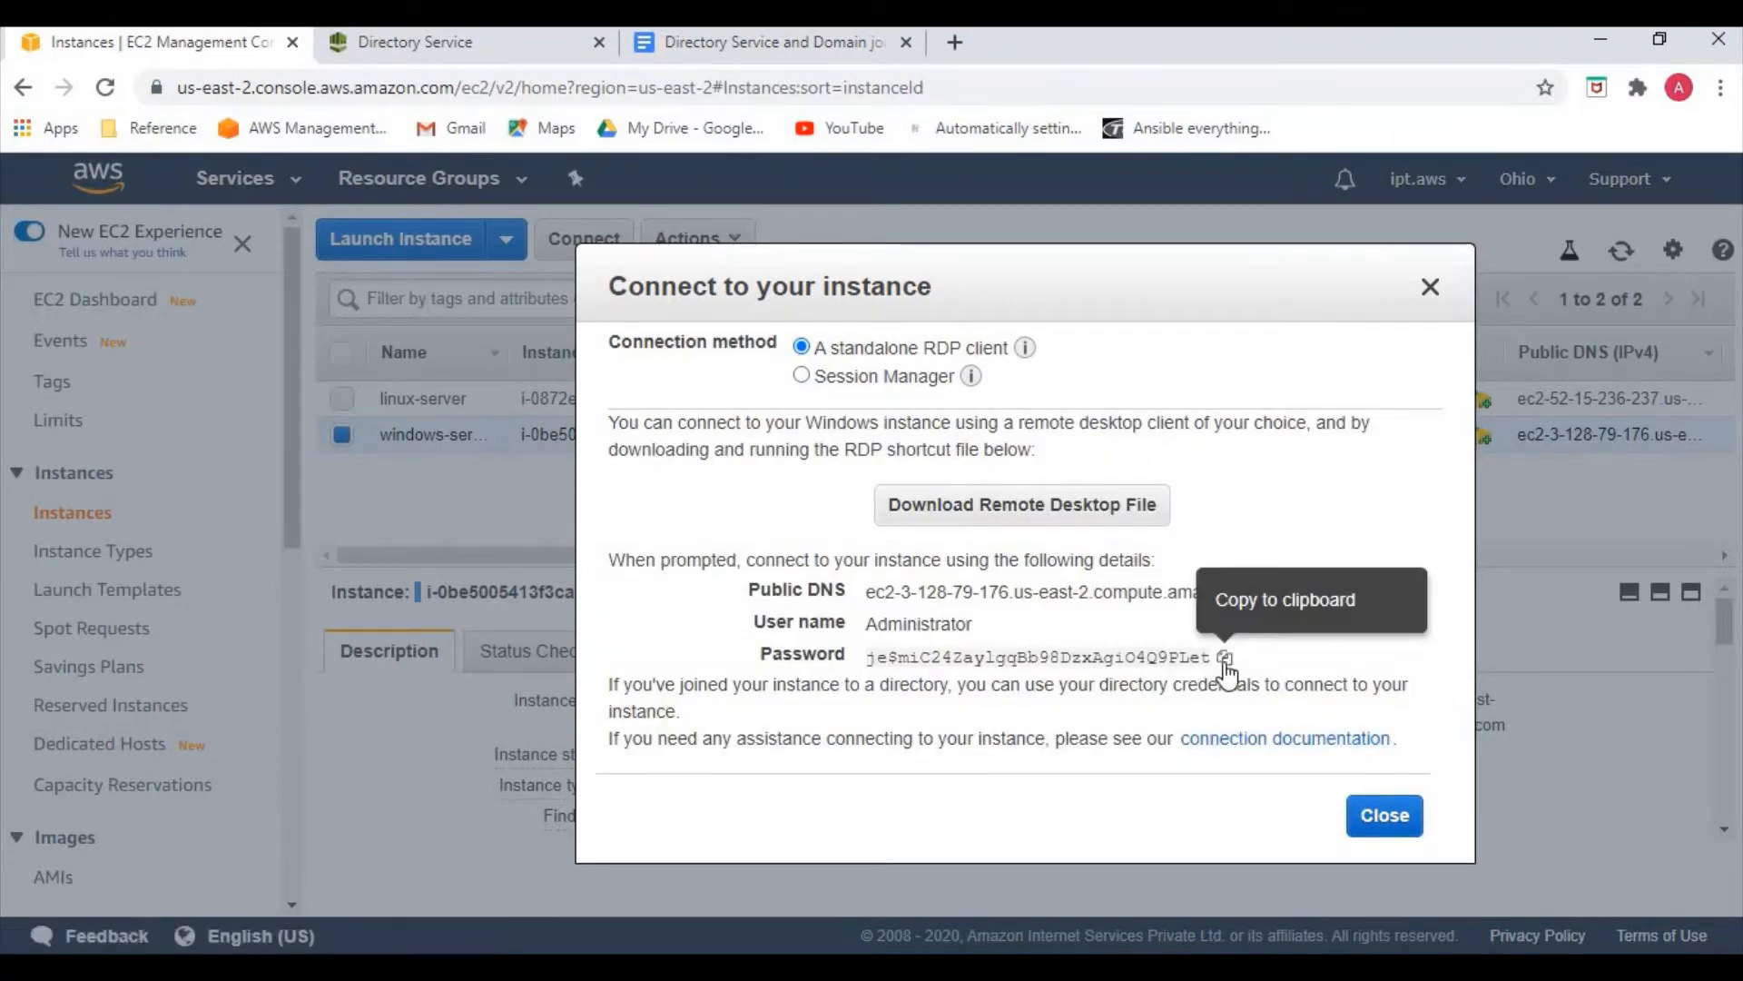
{"action": "left_click", "coordinate": [1223, 660]}
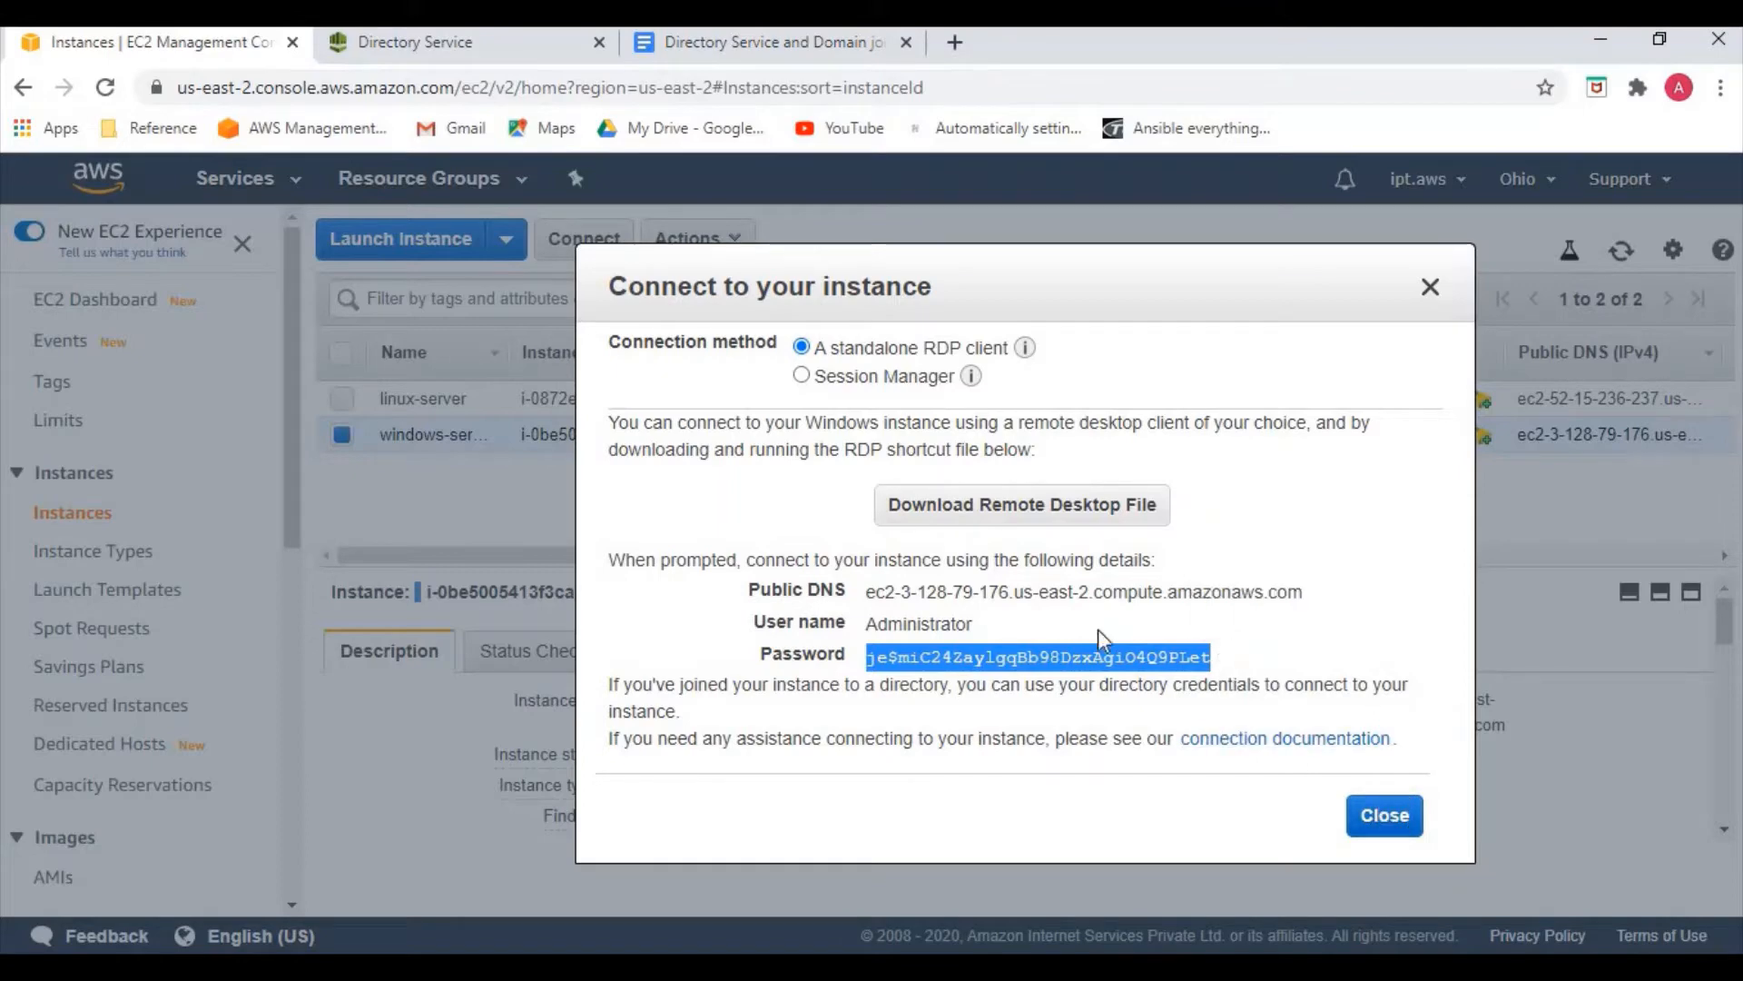
{"action": "left_click", "coordinate": [1038, 514]}
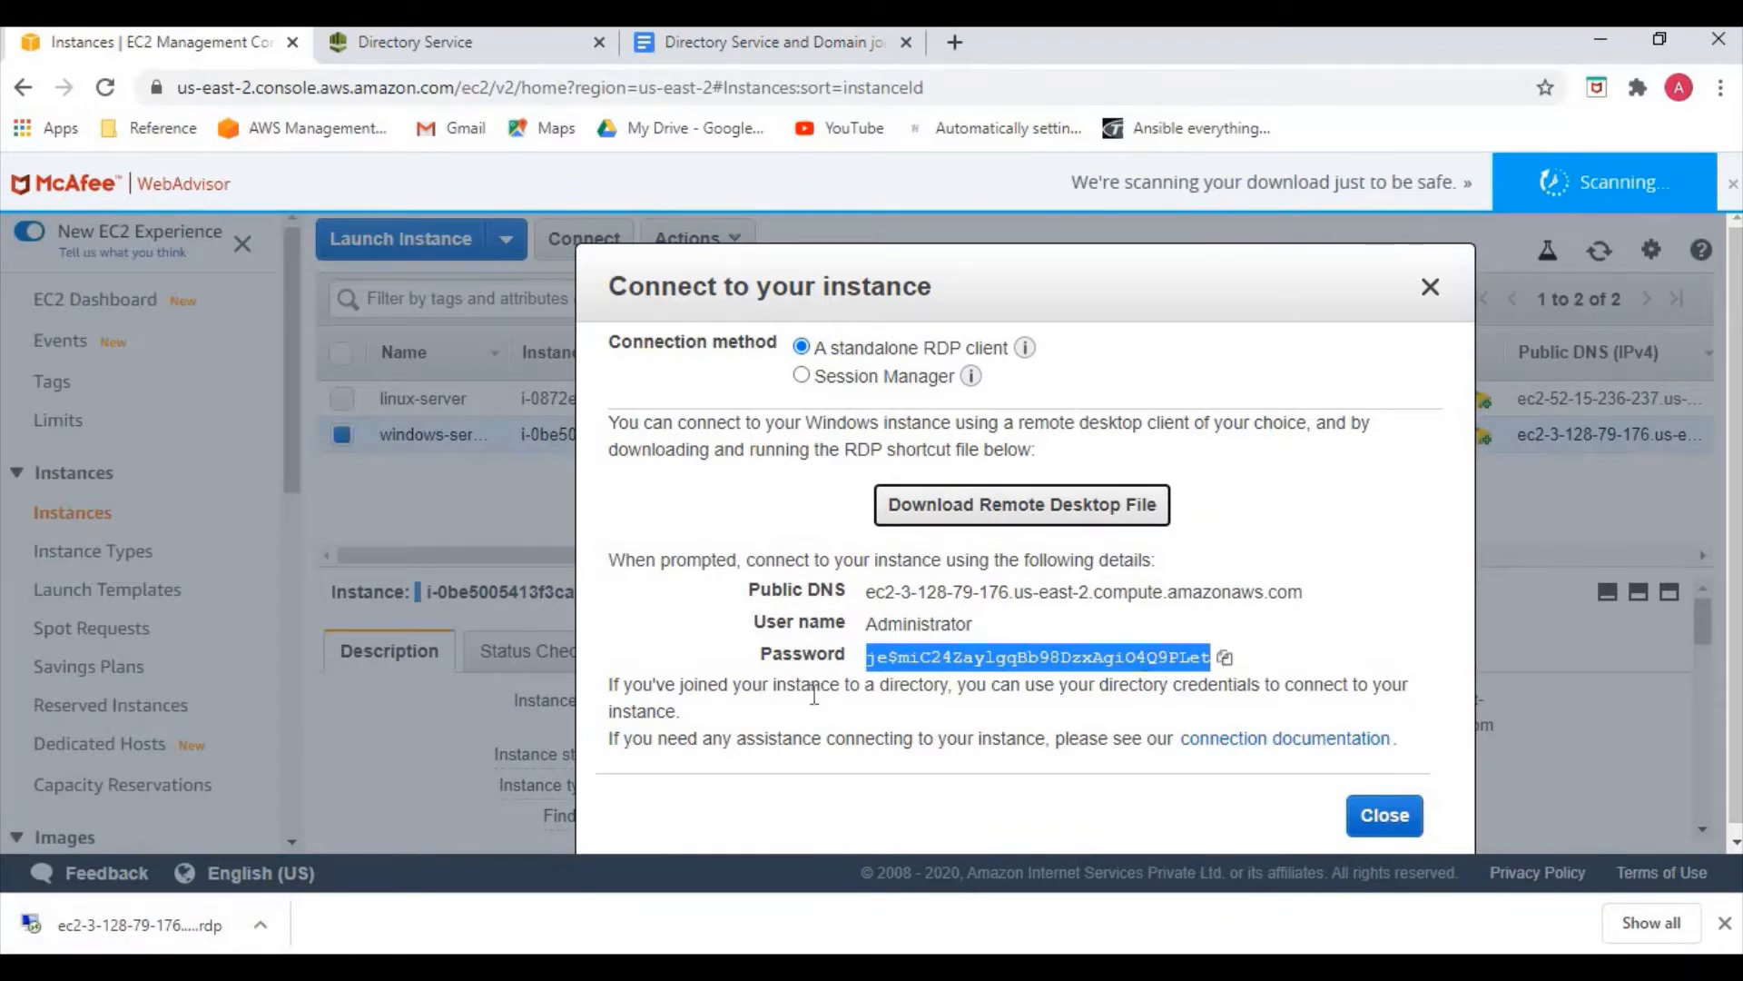
Open the downloaded .rdp file, sign in as Administrator with the pasted password, and accept the certificate
{"action": "left_click", "coordinate": [268, 932]}
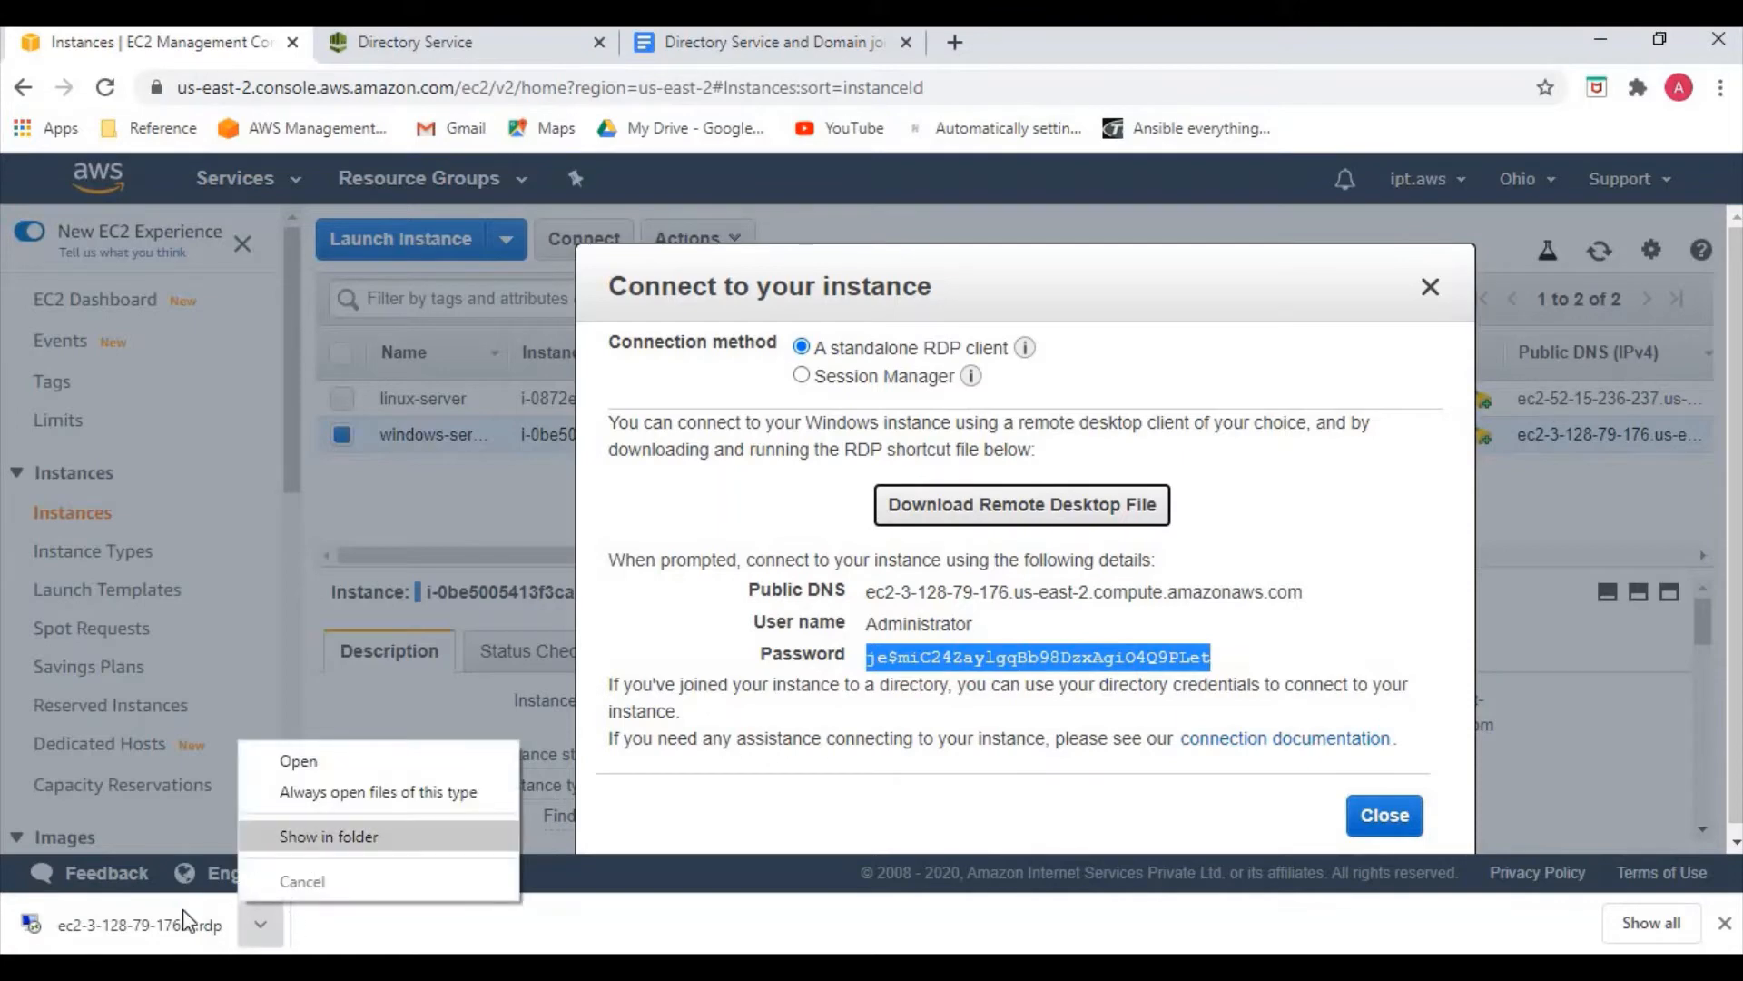
{"action": "left_click", "coordinate": [481, 837]}
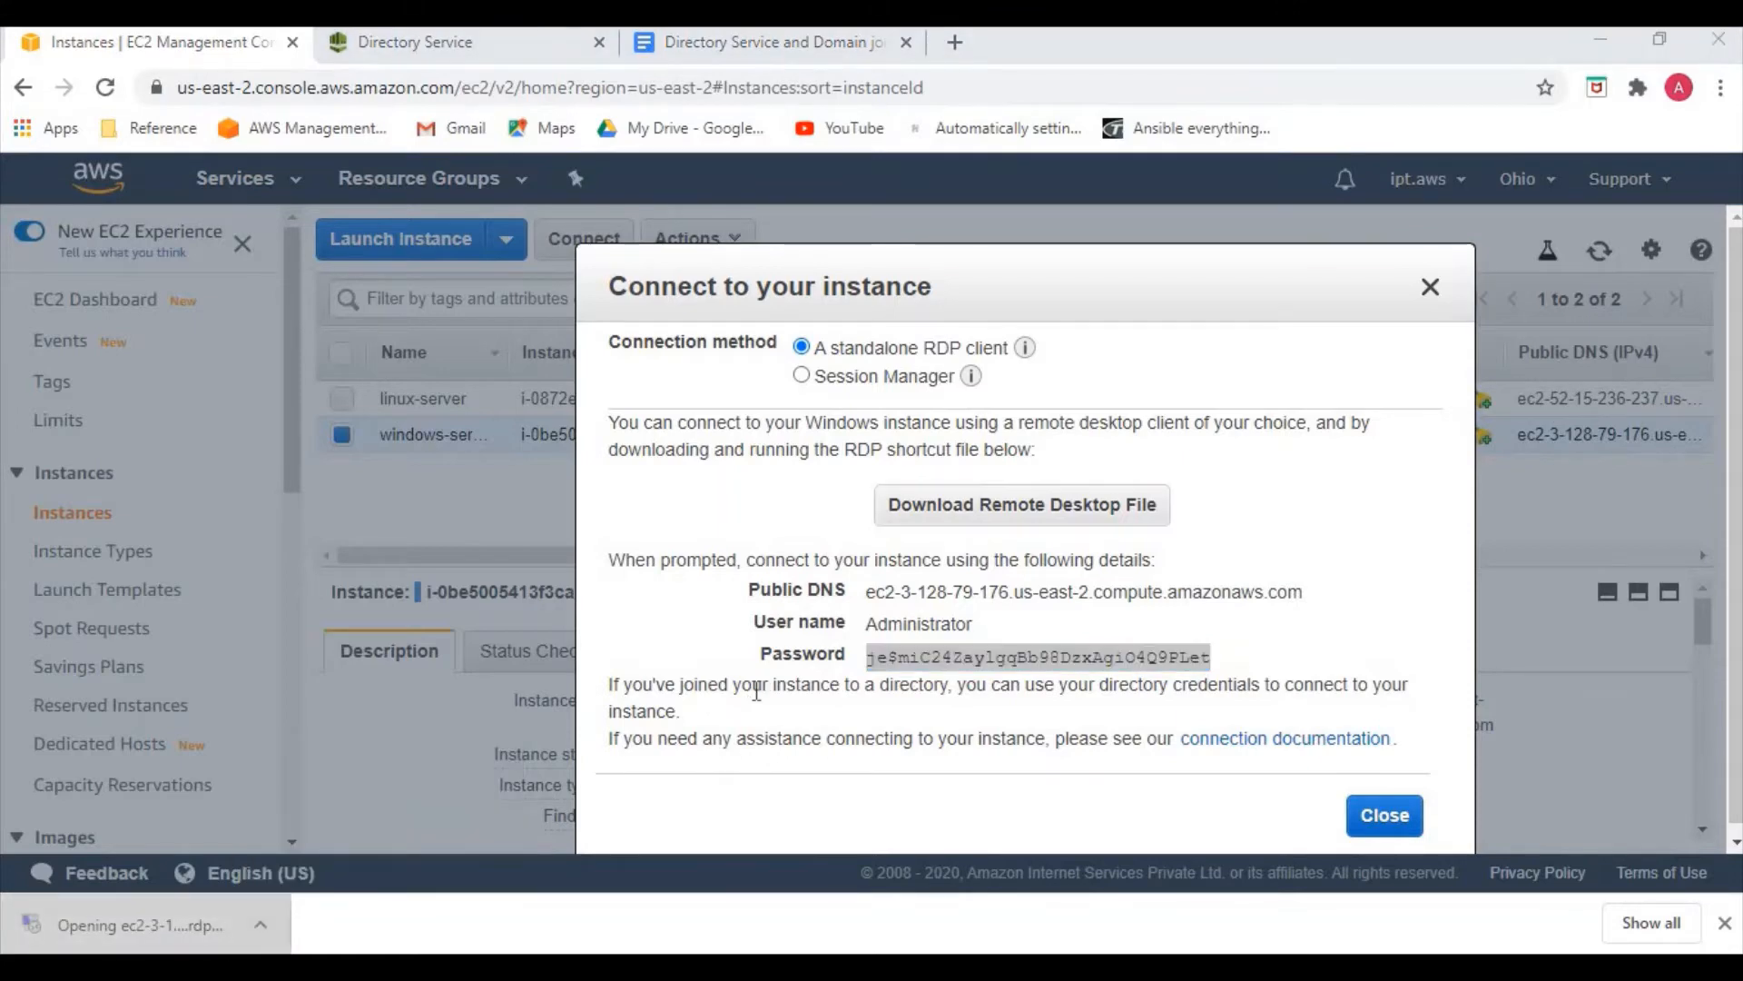
{"action": "left_click", "coordinate": [1044, 640]}
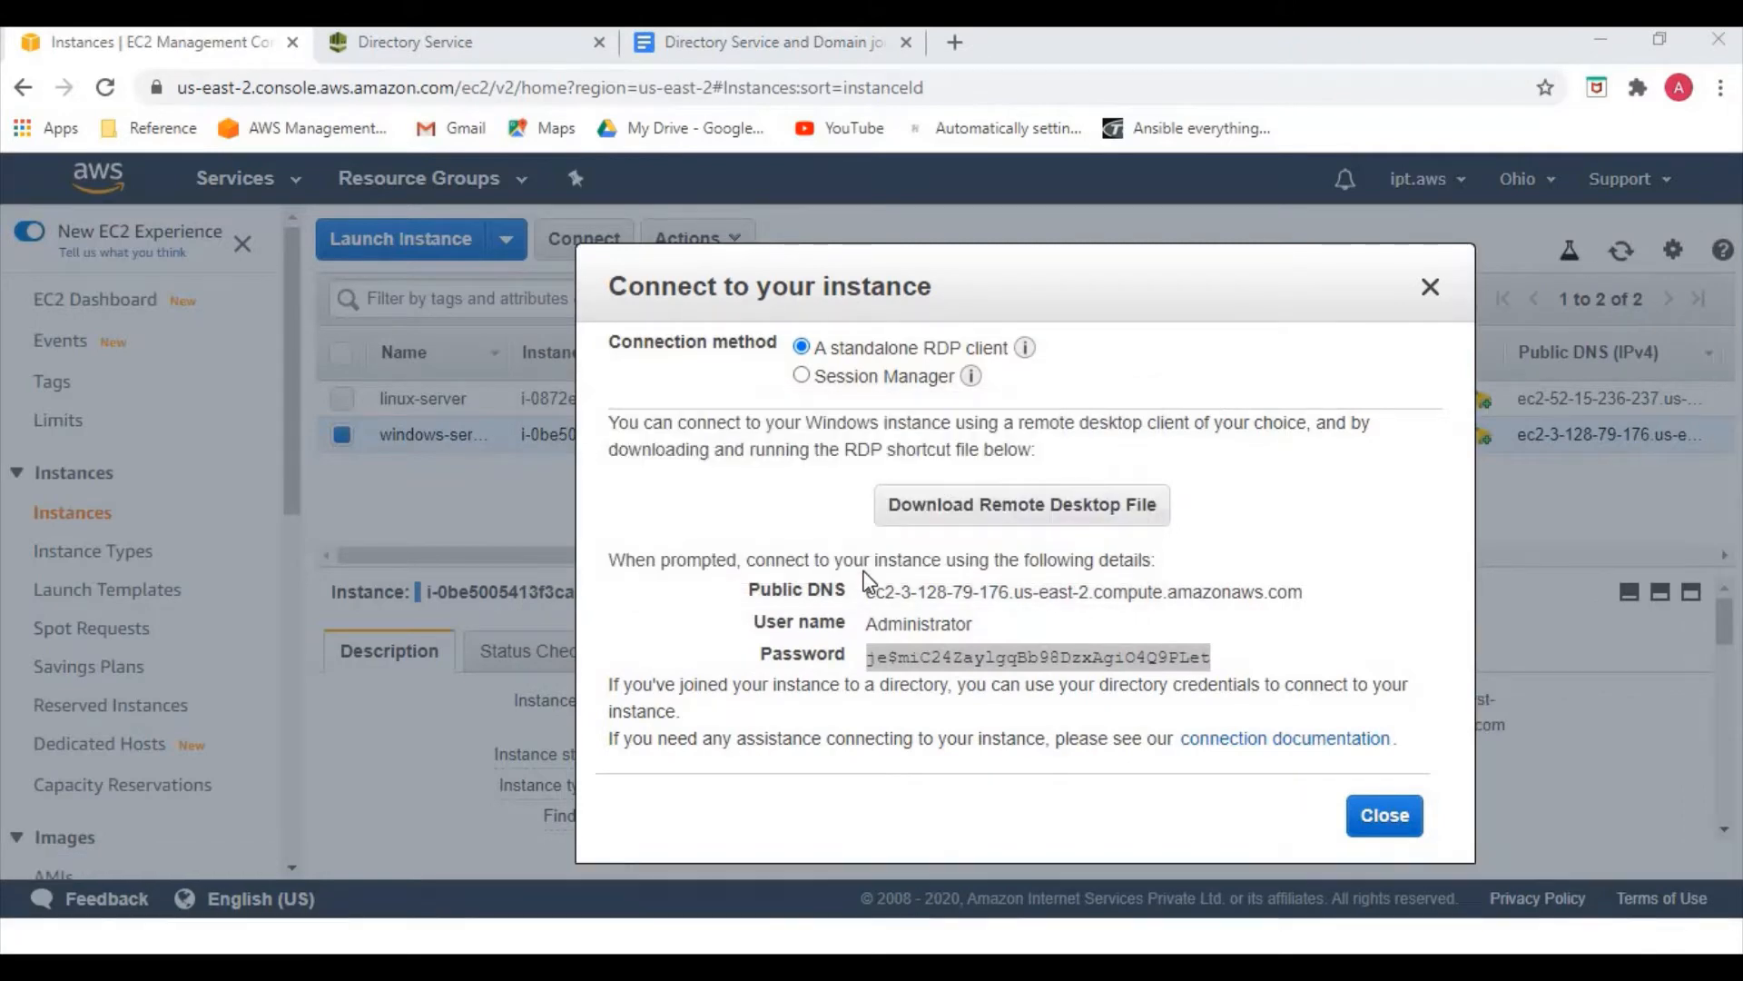
{"action": "key", "text": "ctrl+v"}
{"action": "left_click", "coordinate": [774, 764]}
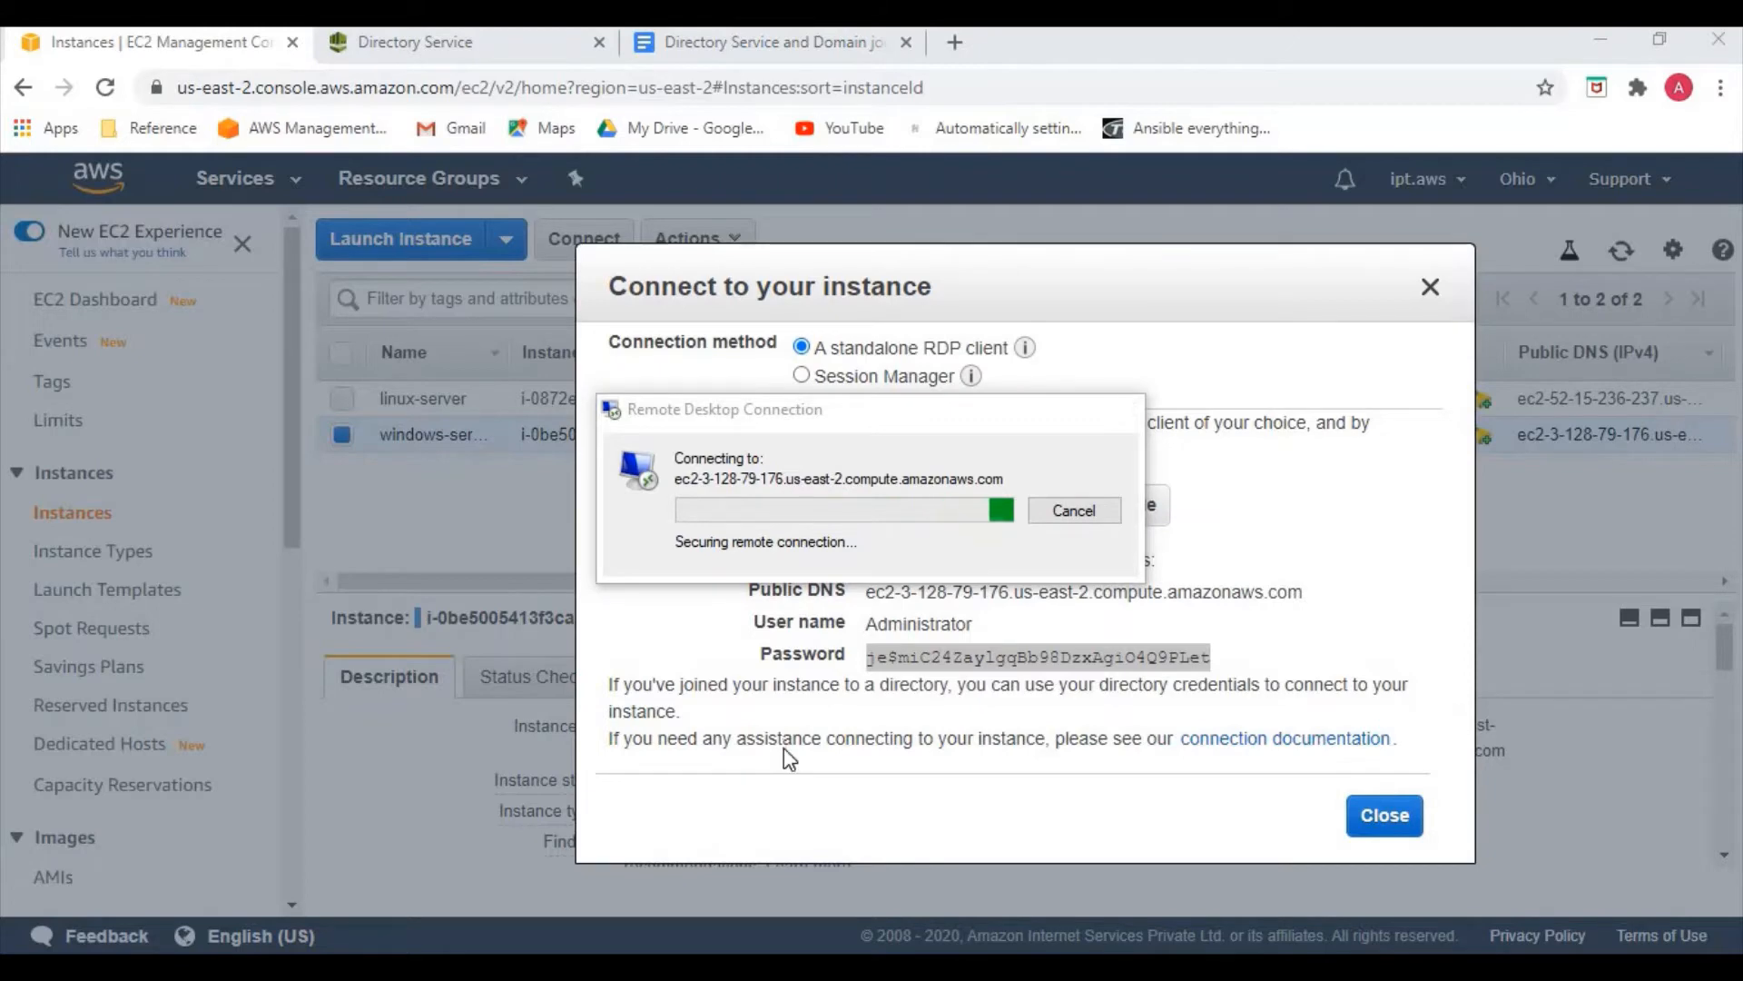
{"action": "left_click", "coordinate": [925, 712]}
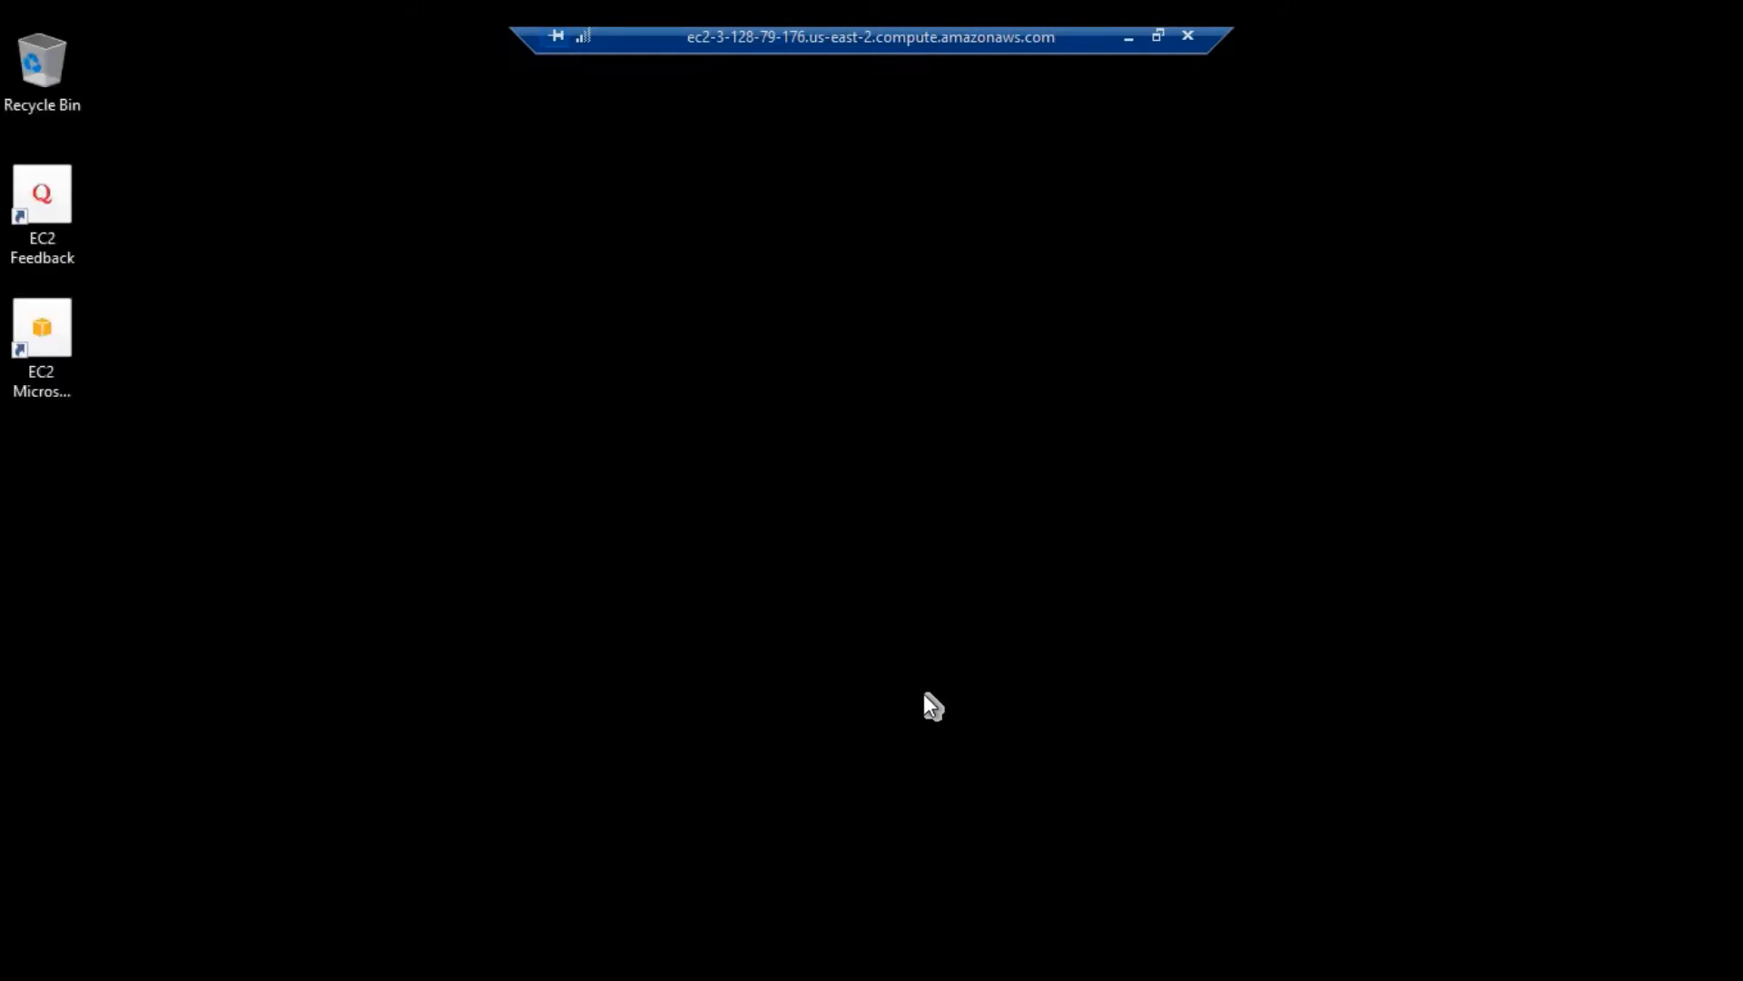
Refresh the remote desktop and open the network adapter list from Network settings
{"action": "right_click", "coordinate": [670, 452]}
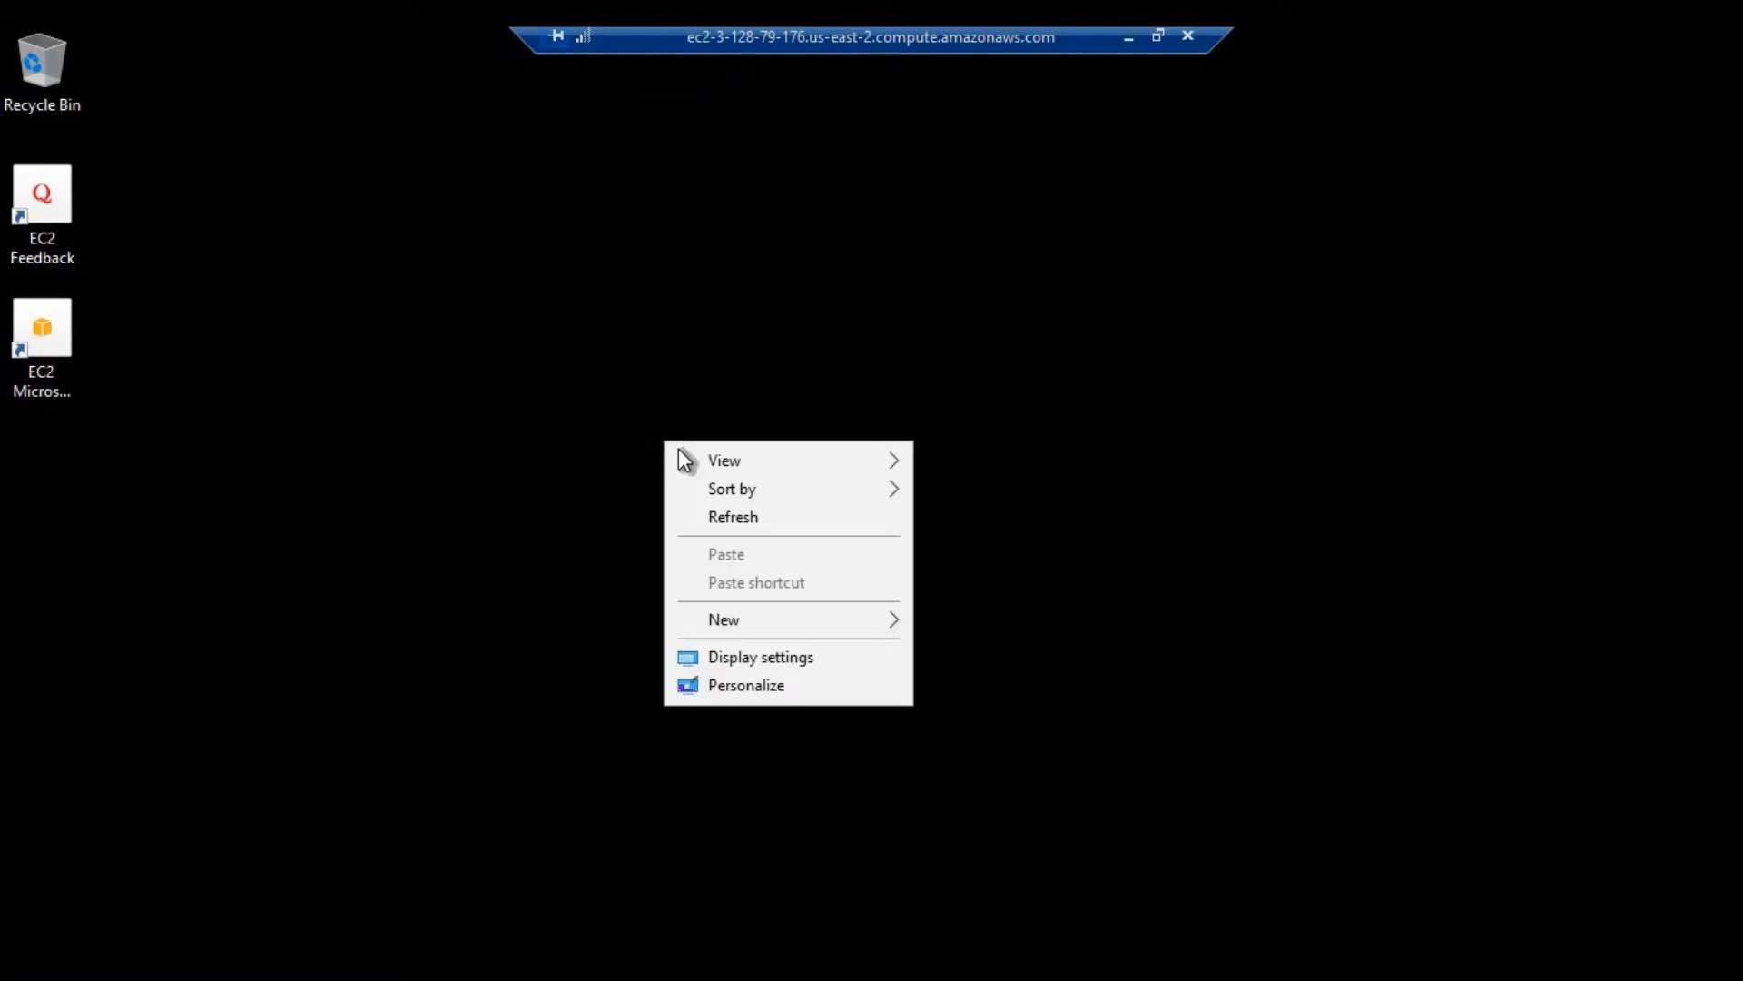
{"action": "left_click", "coordinate": [755, 519]}
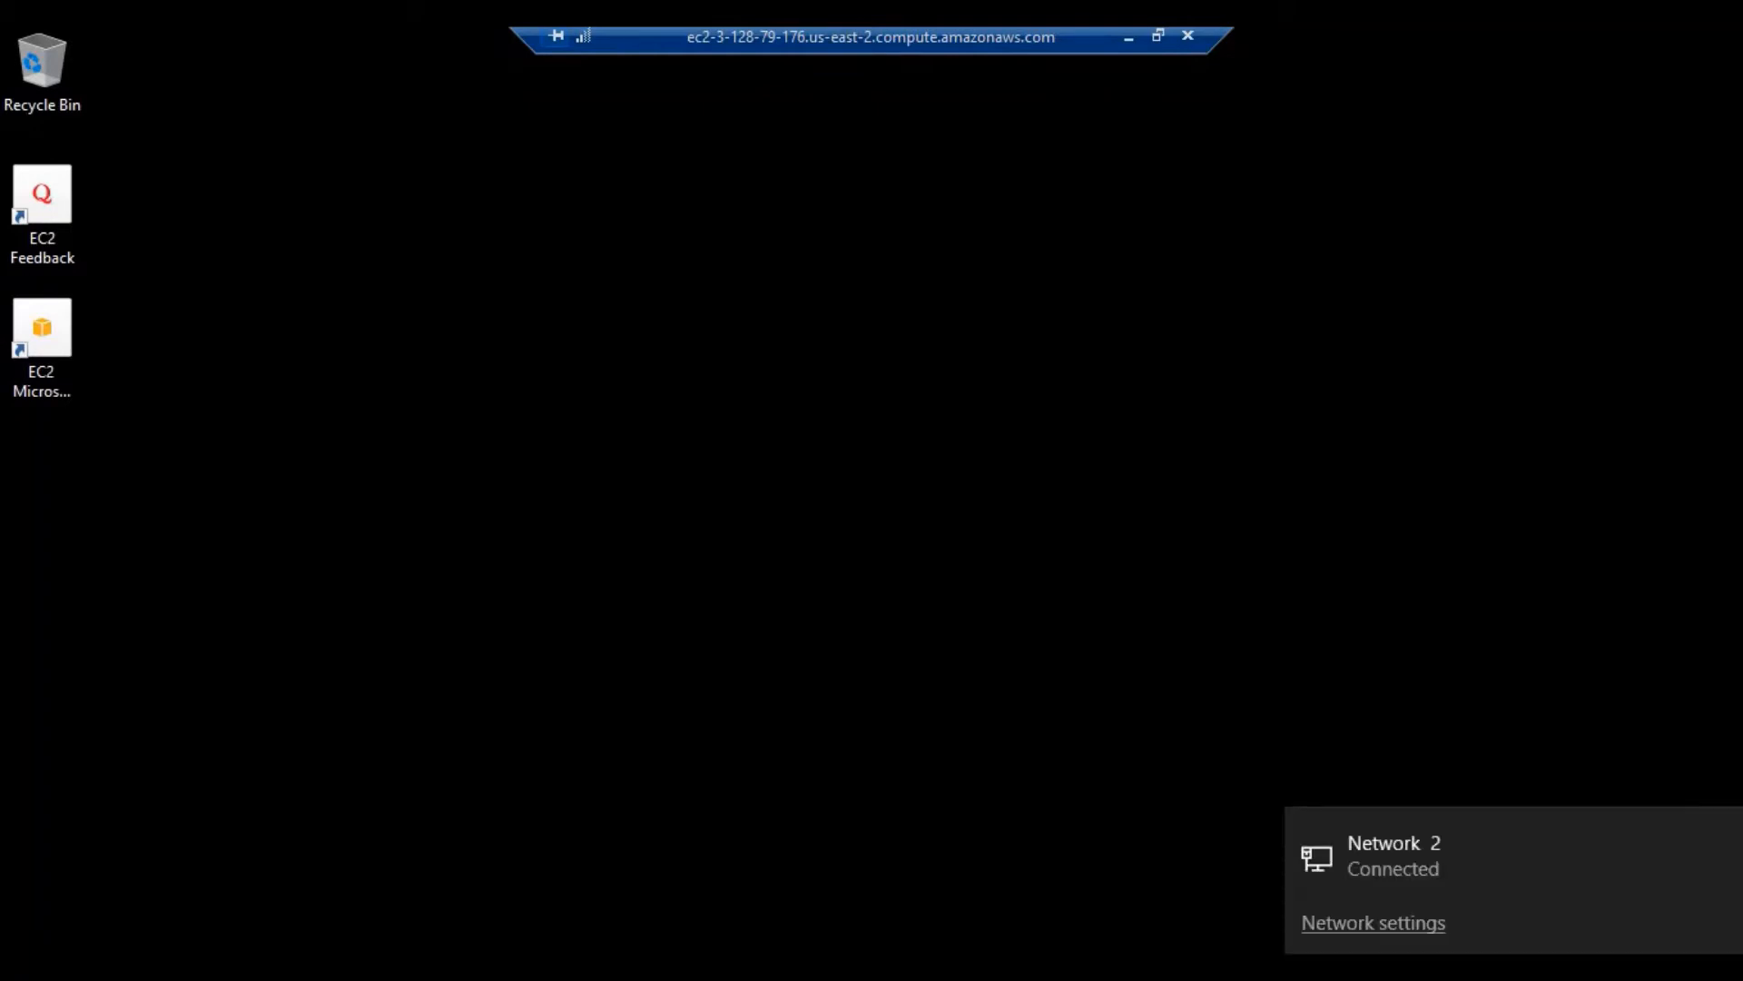
{"action": "left_click", "coordinate": [1366, 924]}
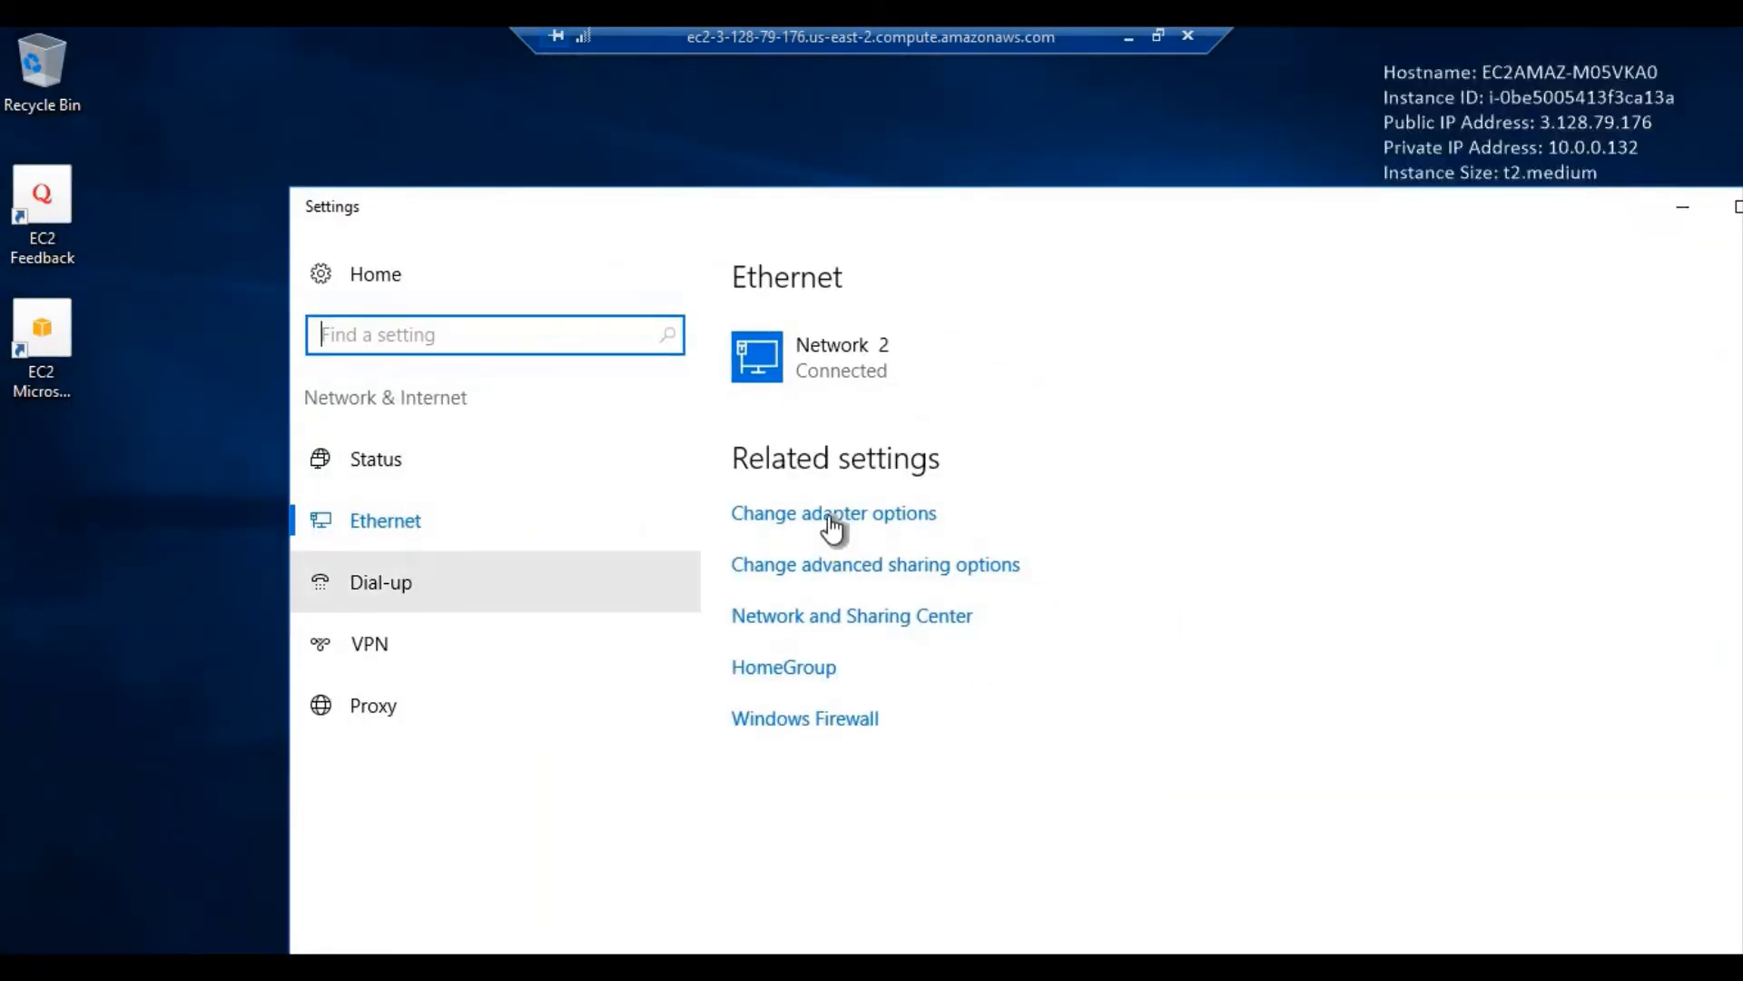
{"action": "left_click", "coordinate": [828, 514]}
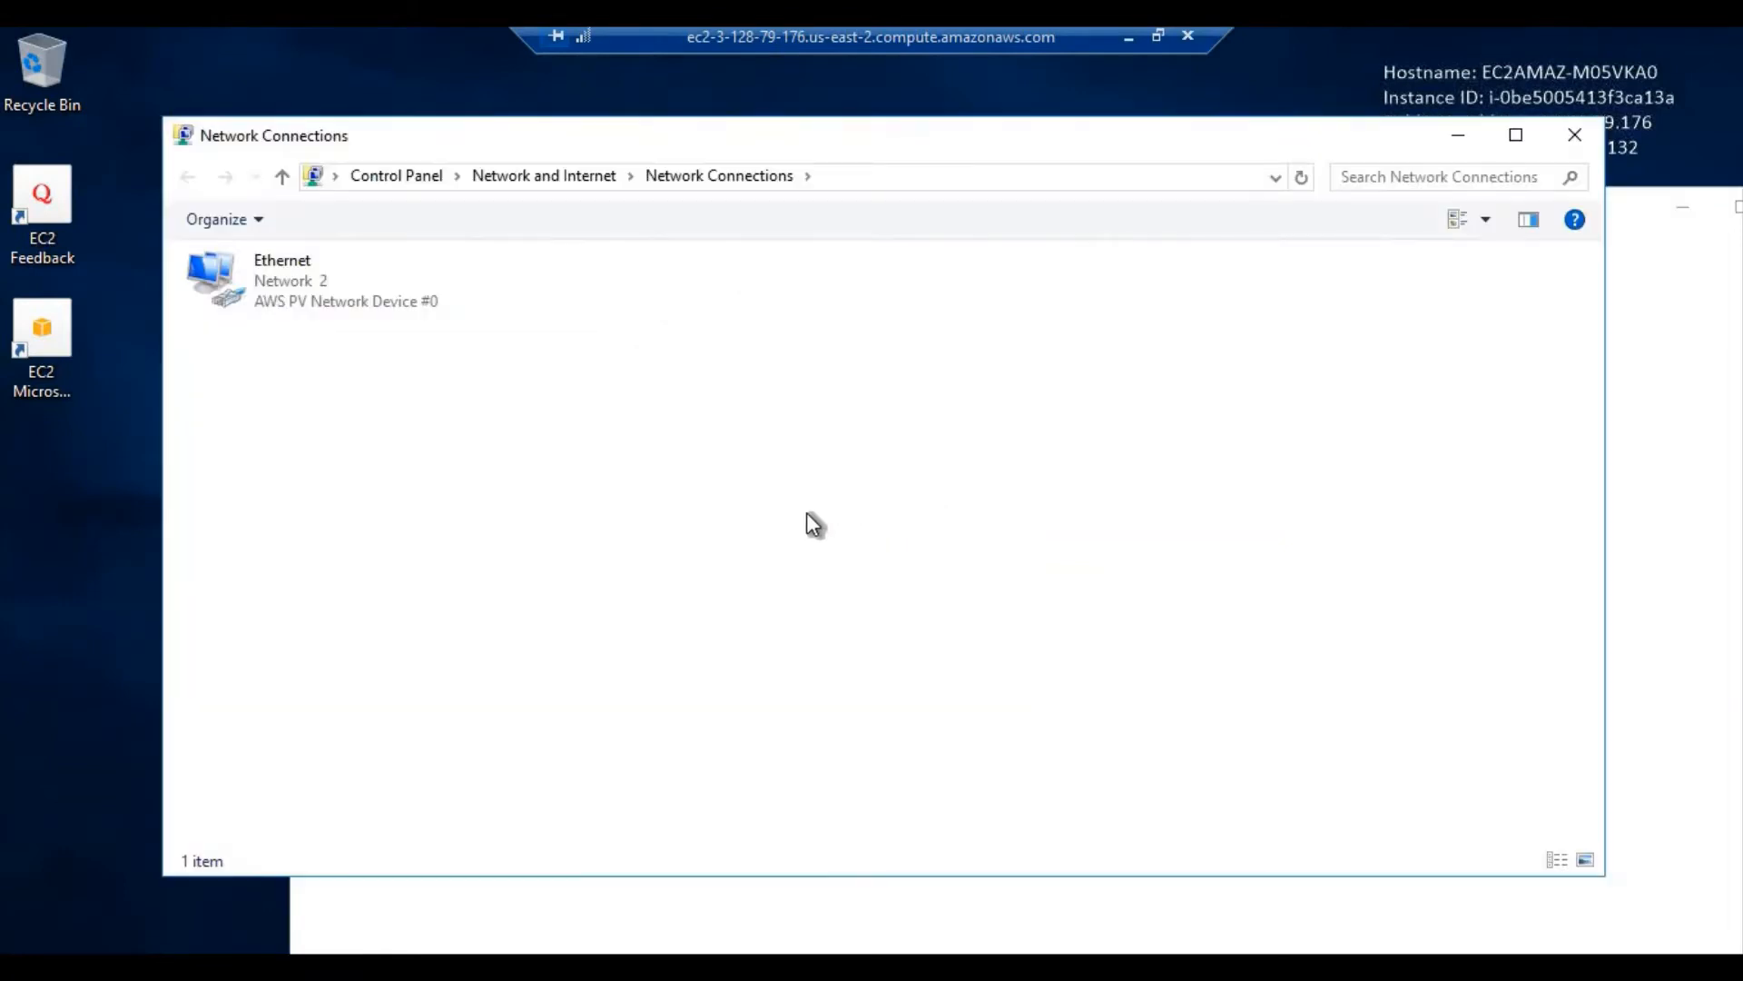
Open the Ethernet adapter's TCP/IPv4 properties and switch to manually entered DNS servers
{"action": "left_click", "coordinate": [338, 299]}
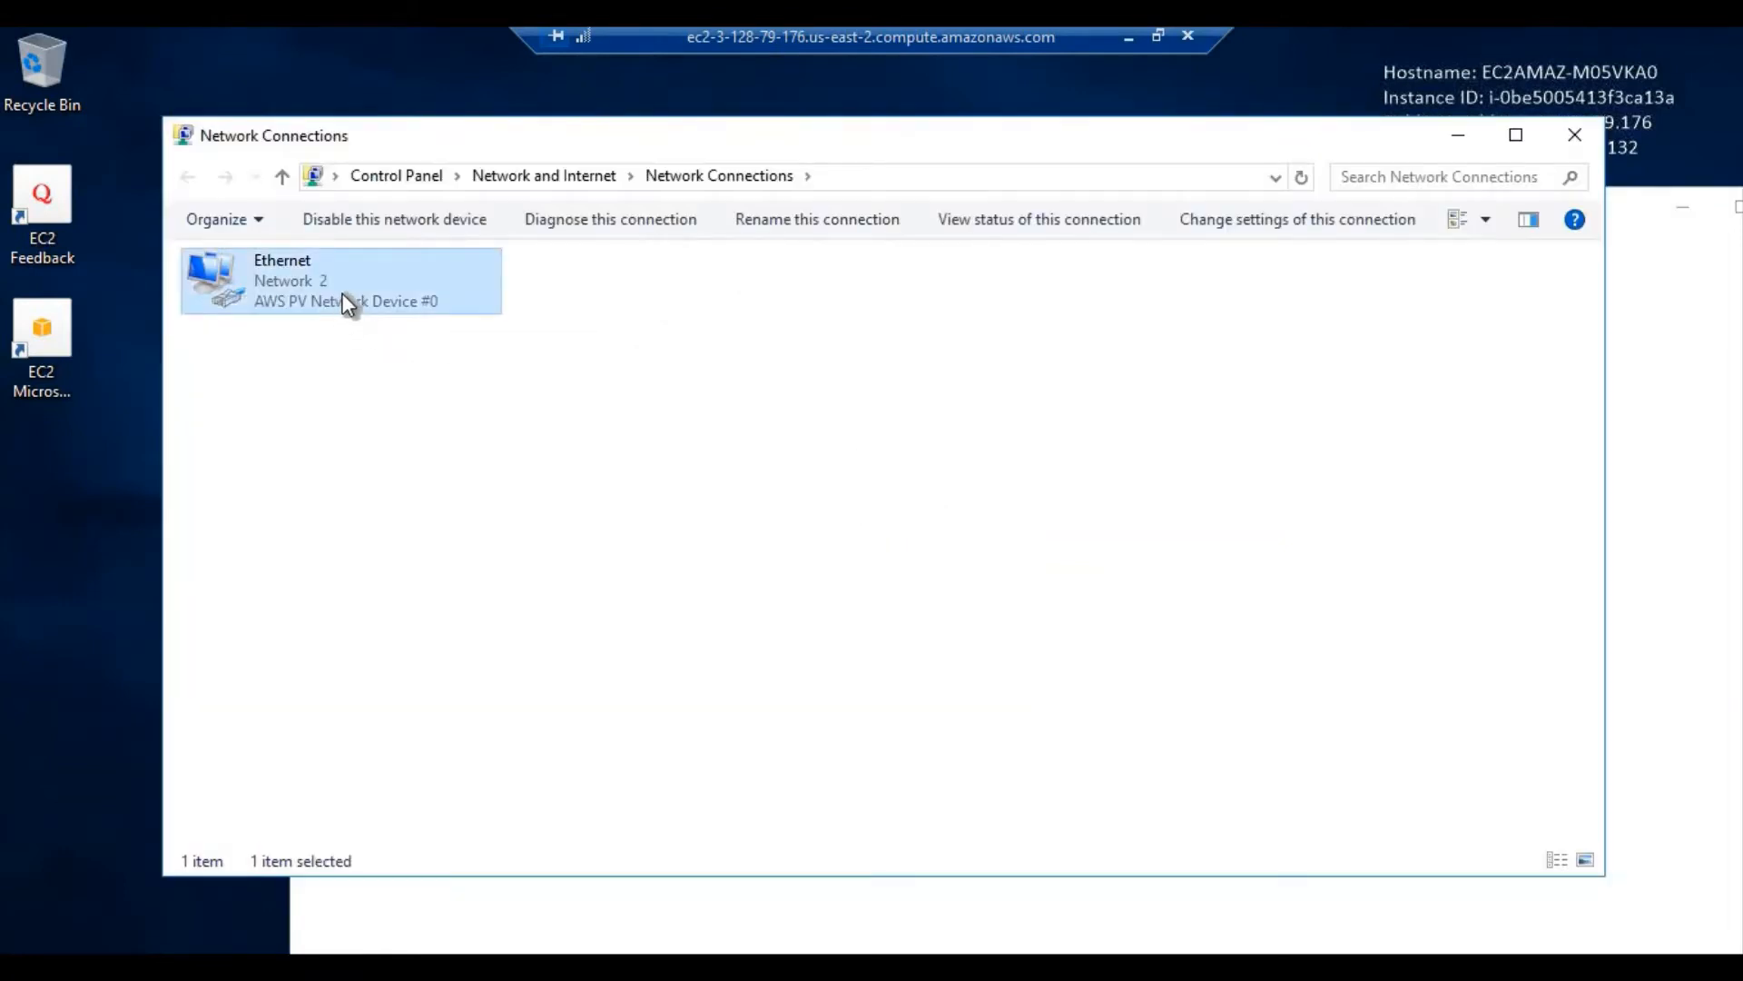
{"action": "right_click", "coordinate": [342, 293]}
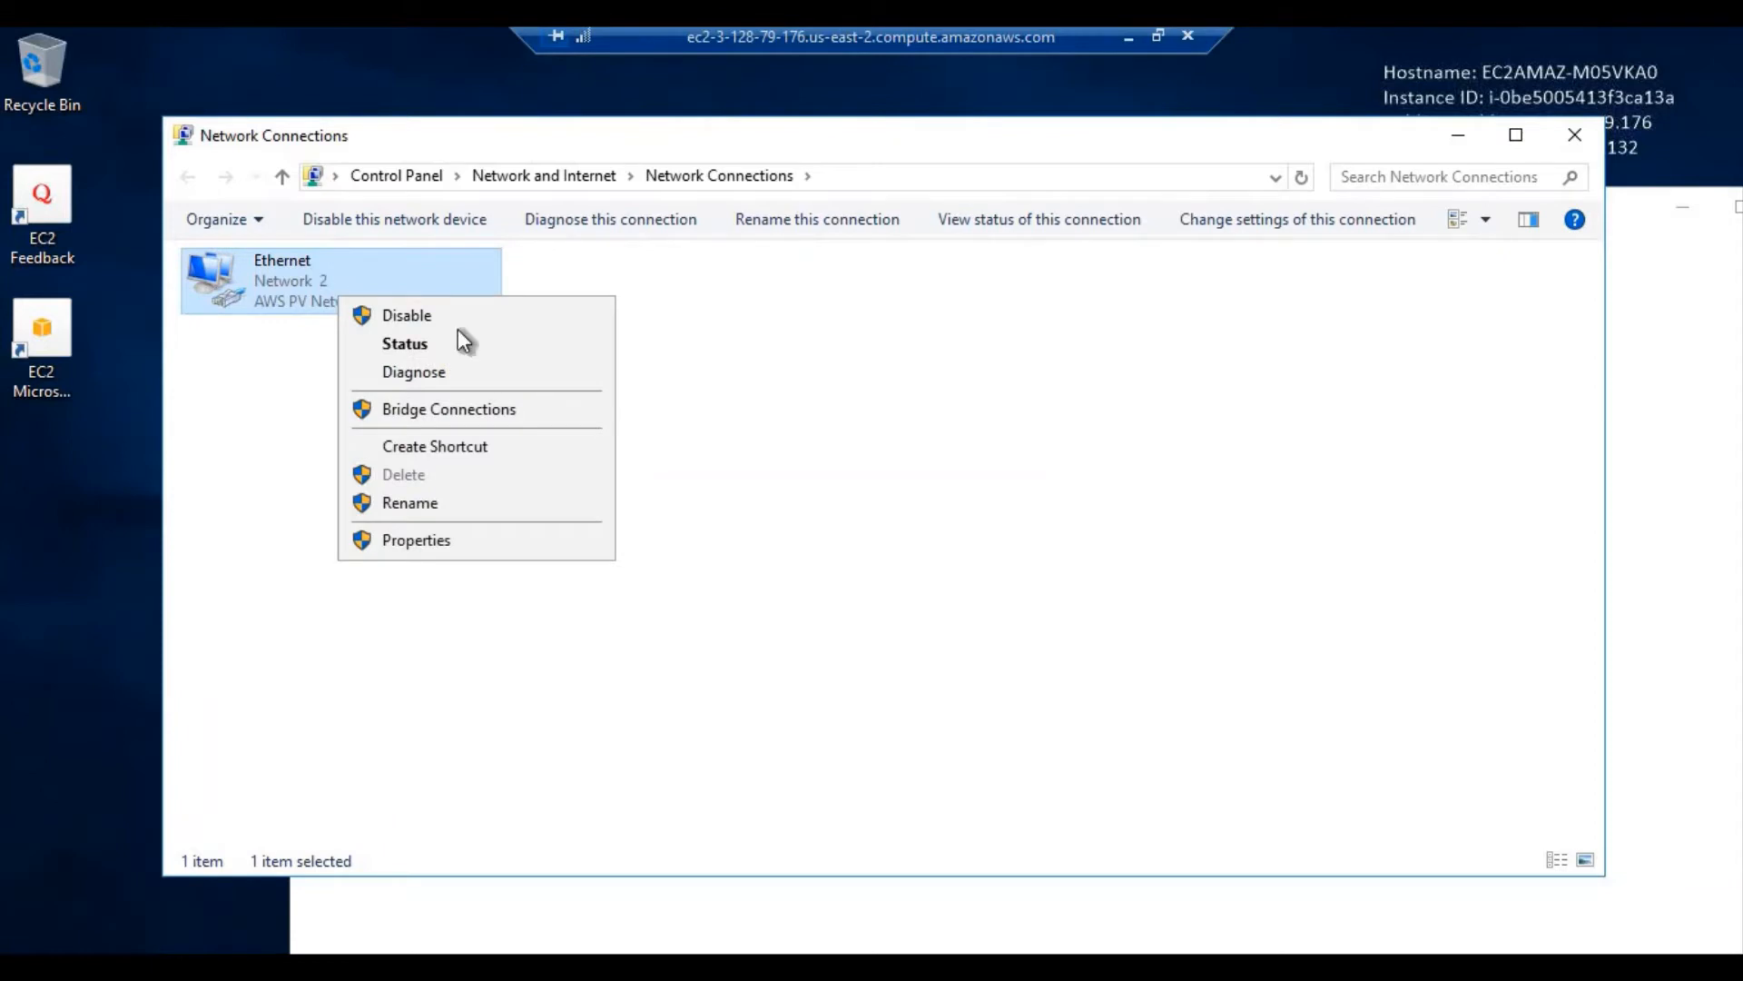
{"action": "left_click", "coordinate": [423, 535]}
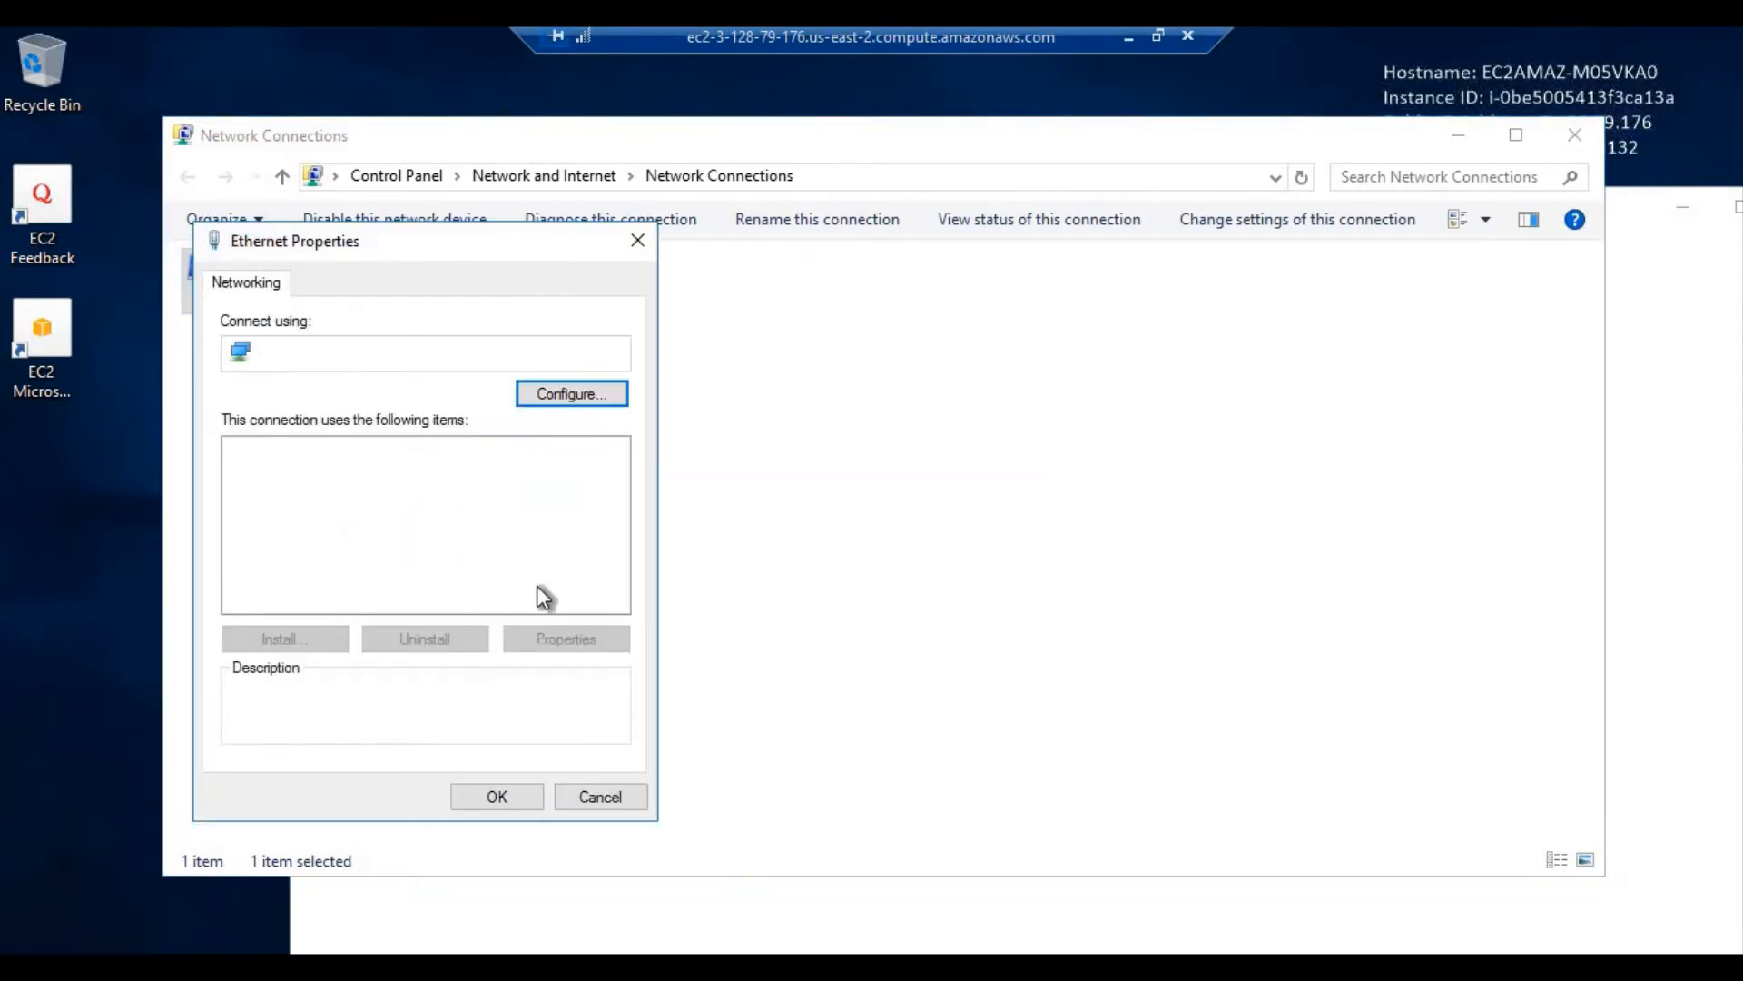
{"action": "scroll", "coordinate": [416, 576], "scroll_direction": "down", "scroll_amount": 1}
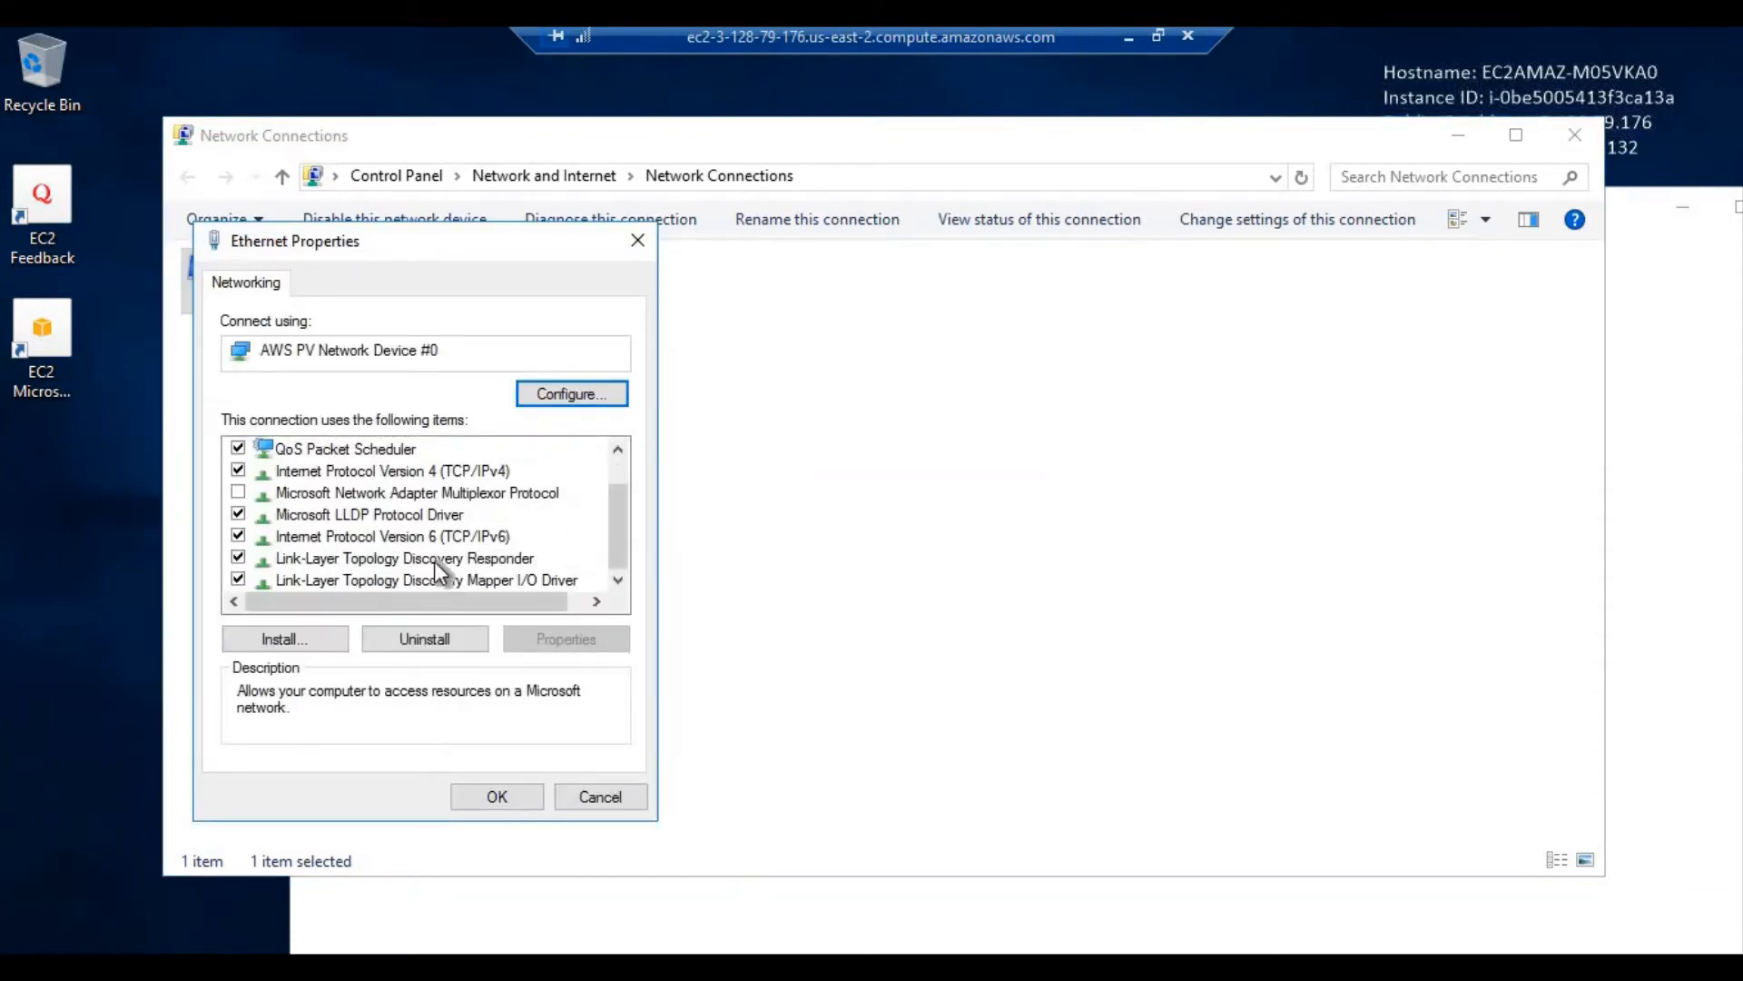
{"action": "left_click", "coordinate": [471, 468]}
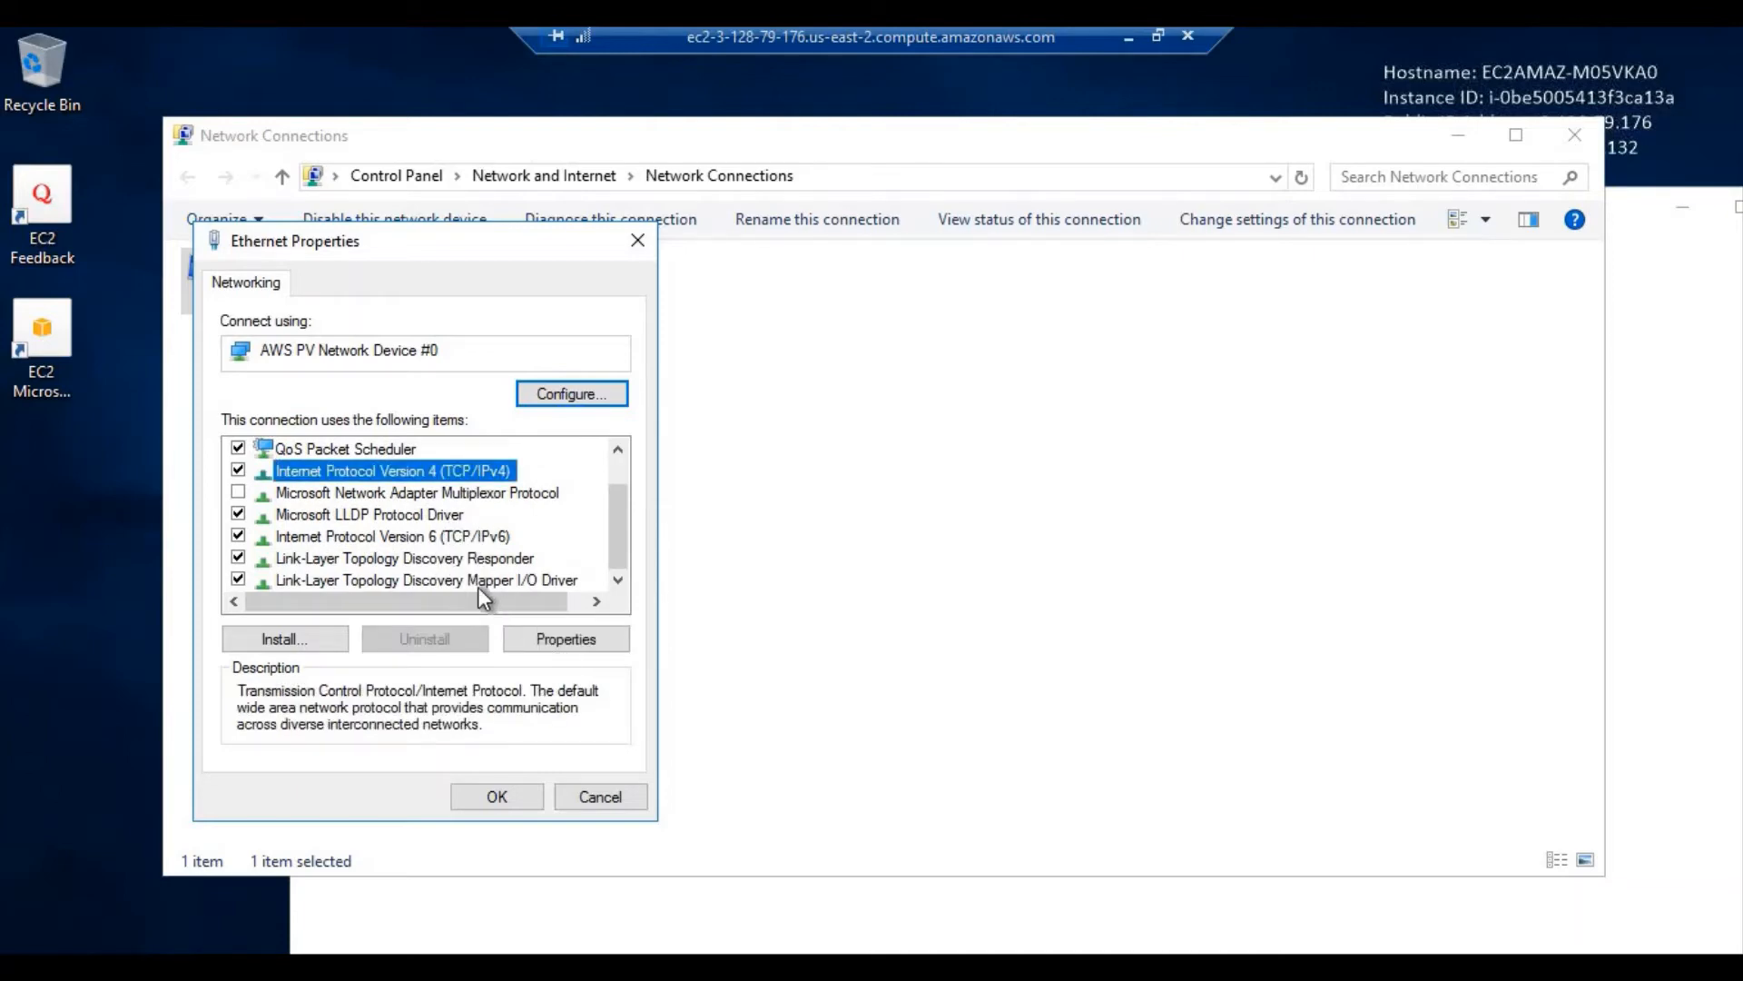
{"action": "left_click", "coordinate": [550, 637]}
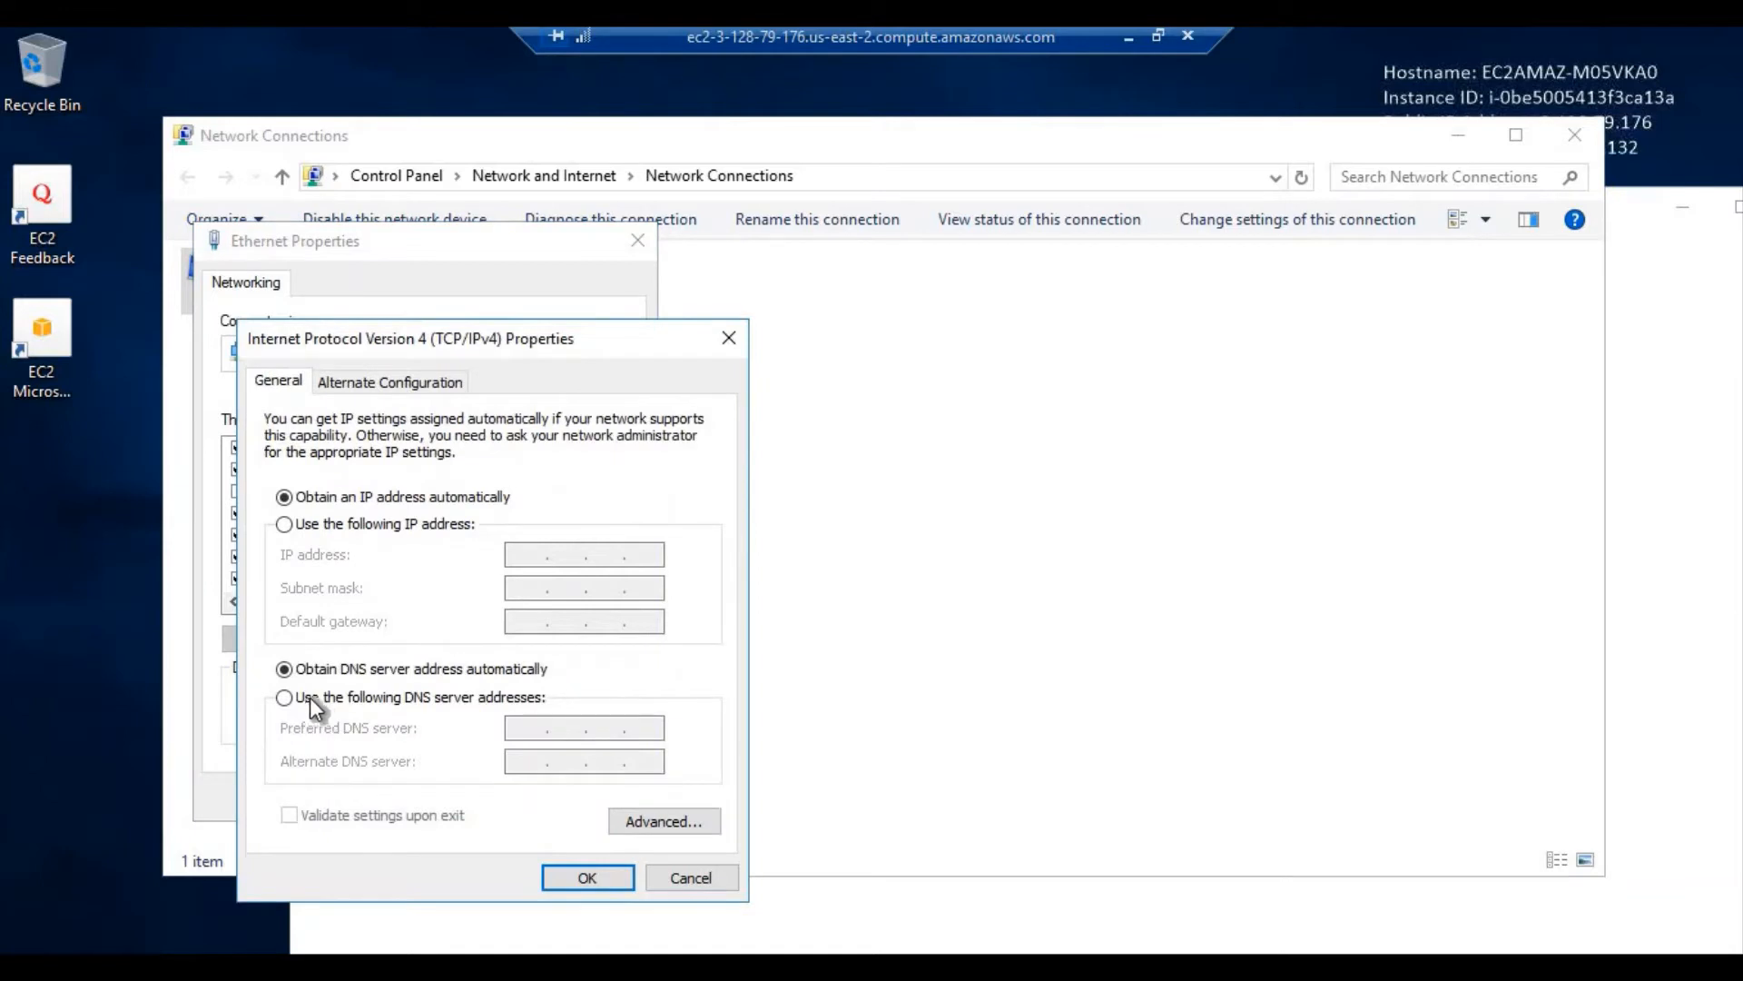
{"action": "left_click", "coordinate": [312, 697]}
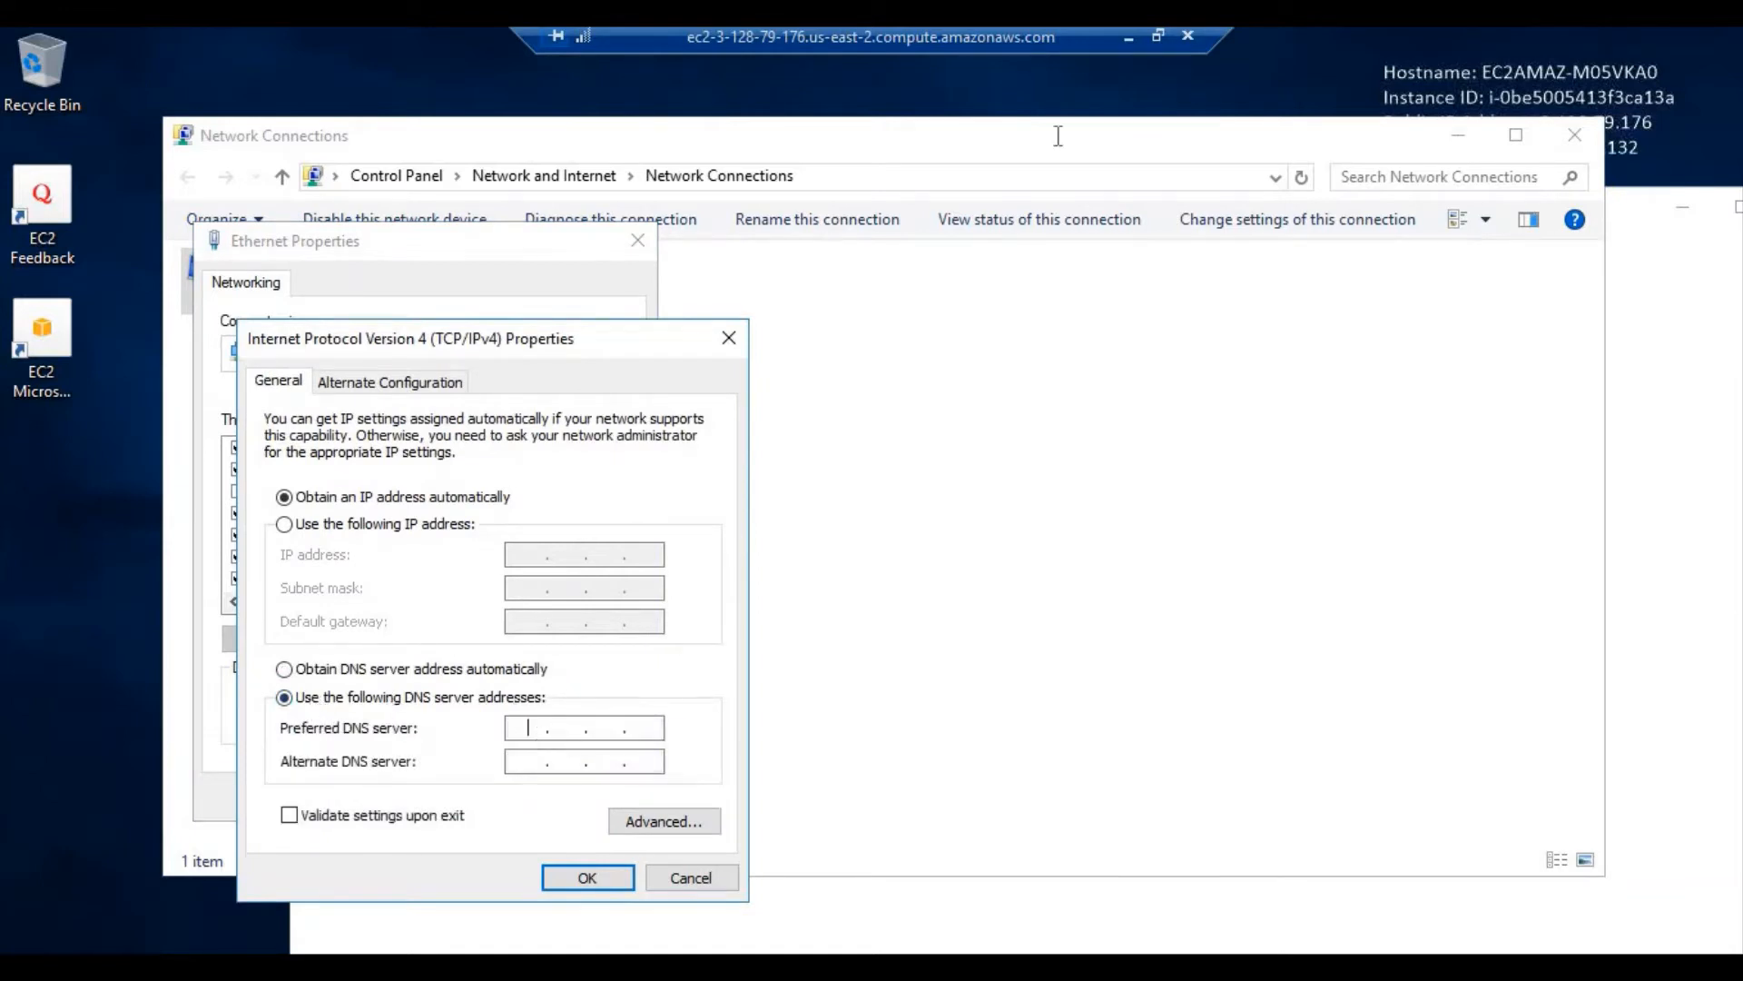
Copy 10.0.0.250 from the directory details and paste it as the preferred DNS server
{"action": "left_click", "coordinate": [1126, 40]}
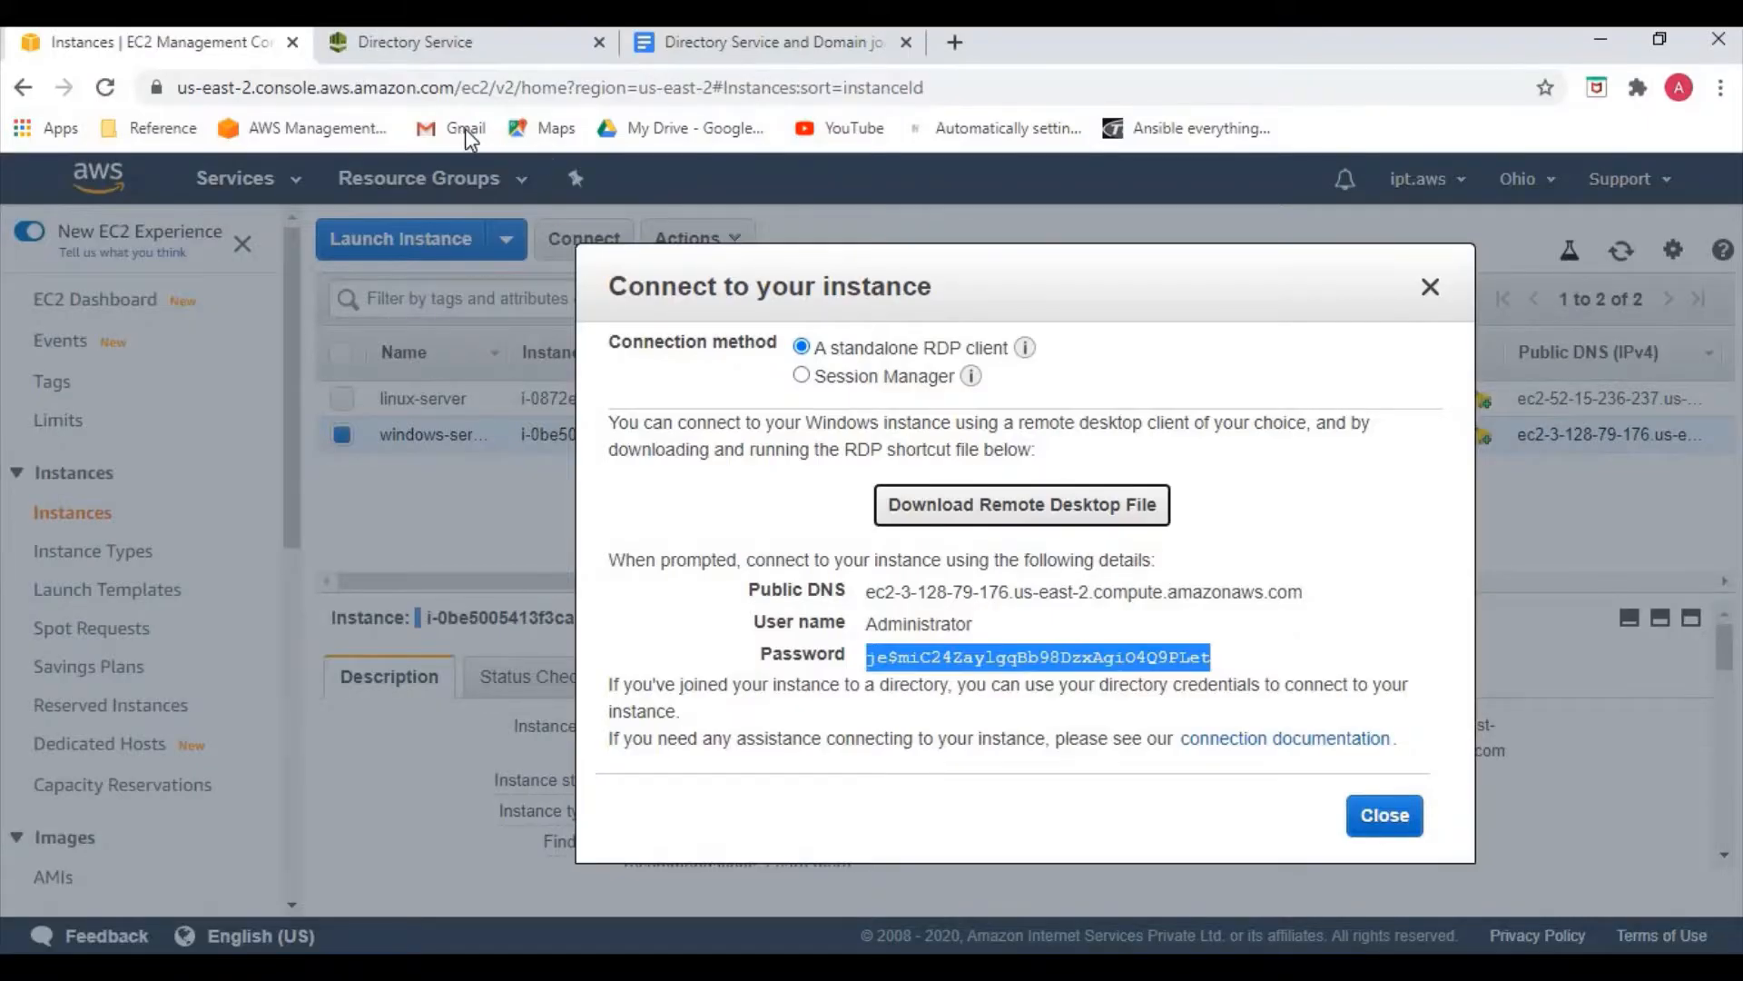
{"action": "left_click", "coordinate": [427, 38]}
{"action": "scroll", "coordinate": [894, 761], "scroll_direction": "down", "scroll_amount": 1}
{"action": "scroll", "coordinate": [894, 761], "scroll_direction": "down", "scroll_amount": 1}
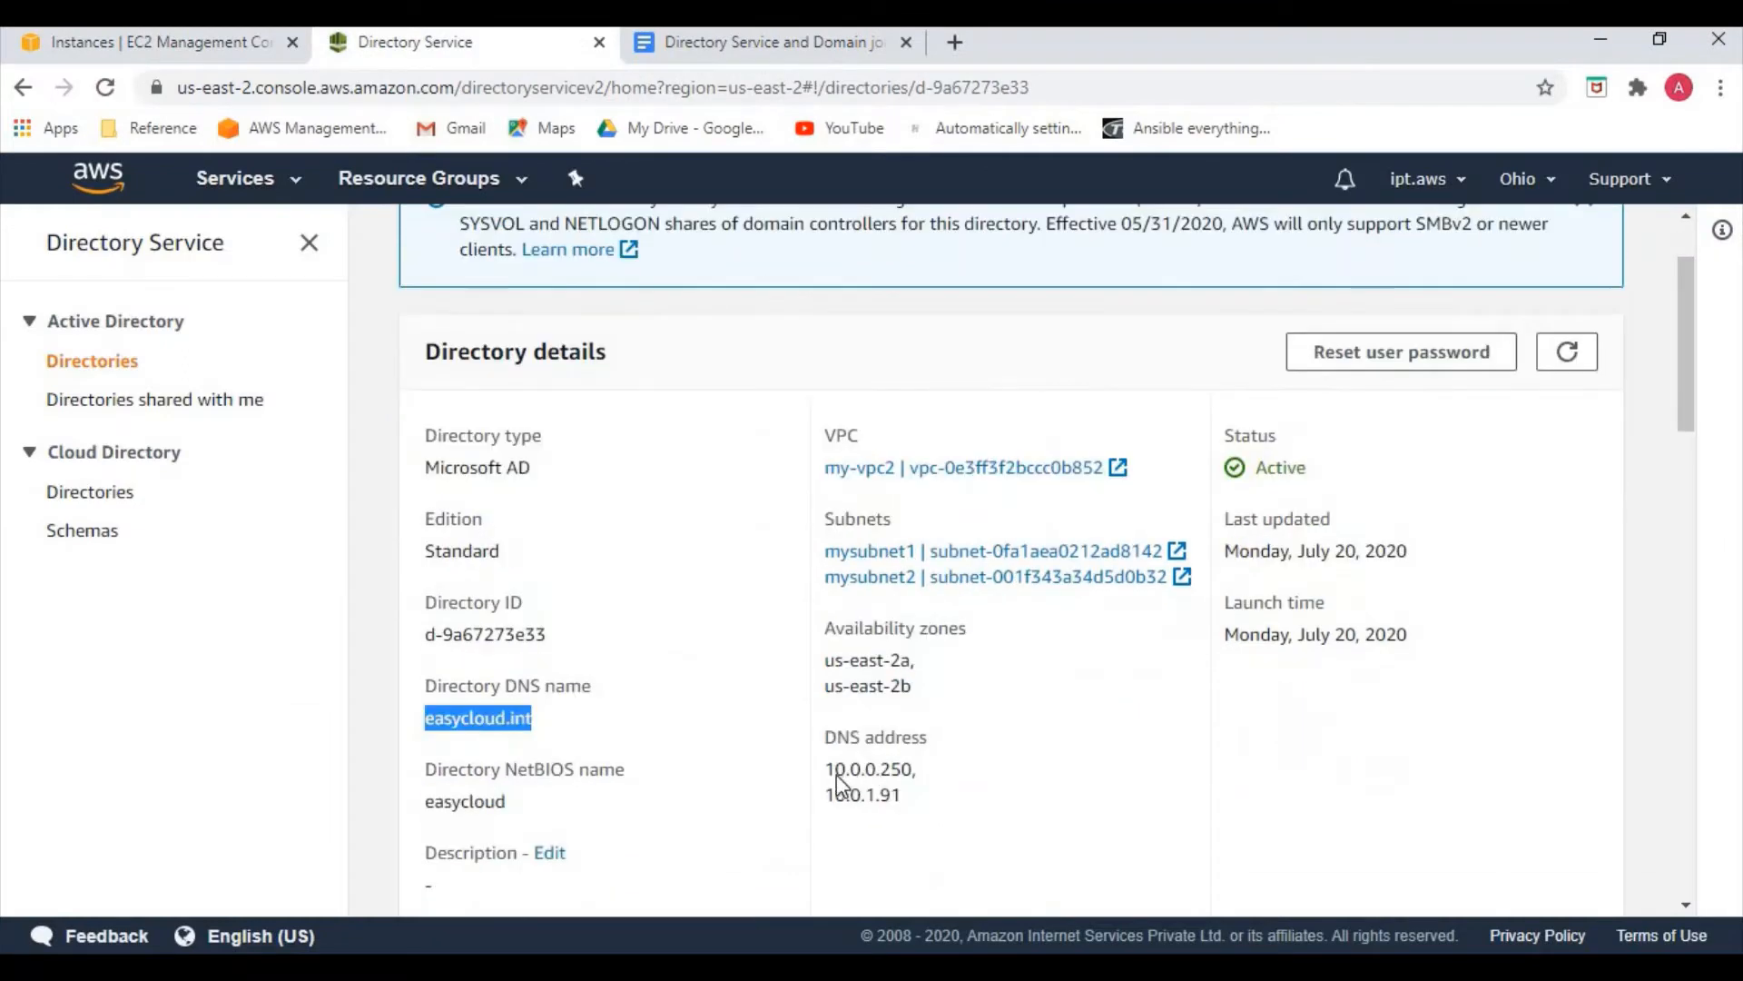
{"action": "left_click_drag", "start_coordinate": [826, 768], "coordinate": [916, 779]}
{"action": "key", "text": "ctrl+c"}
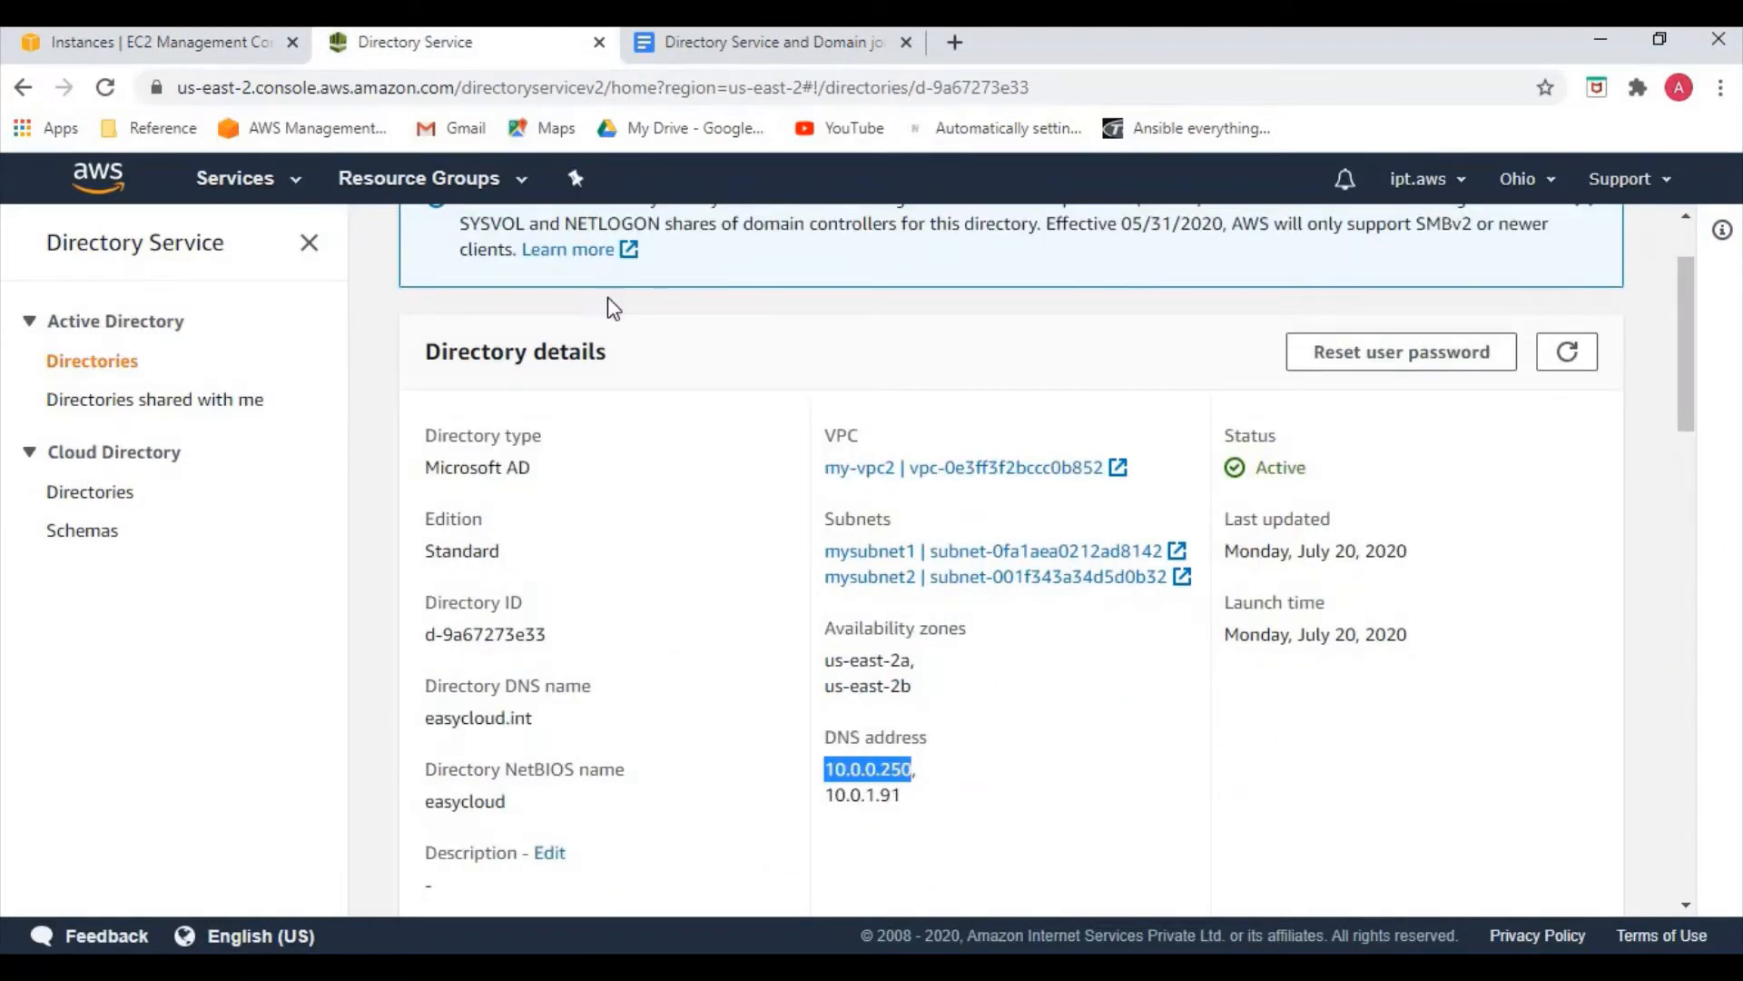
{"action": "left_click", "coordinate": [182, 48]}
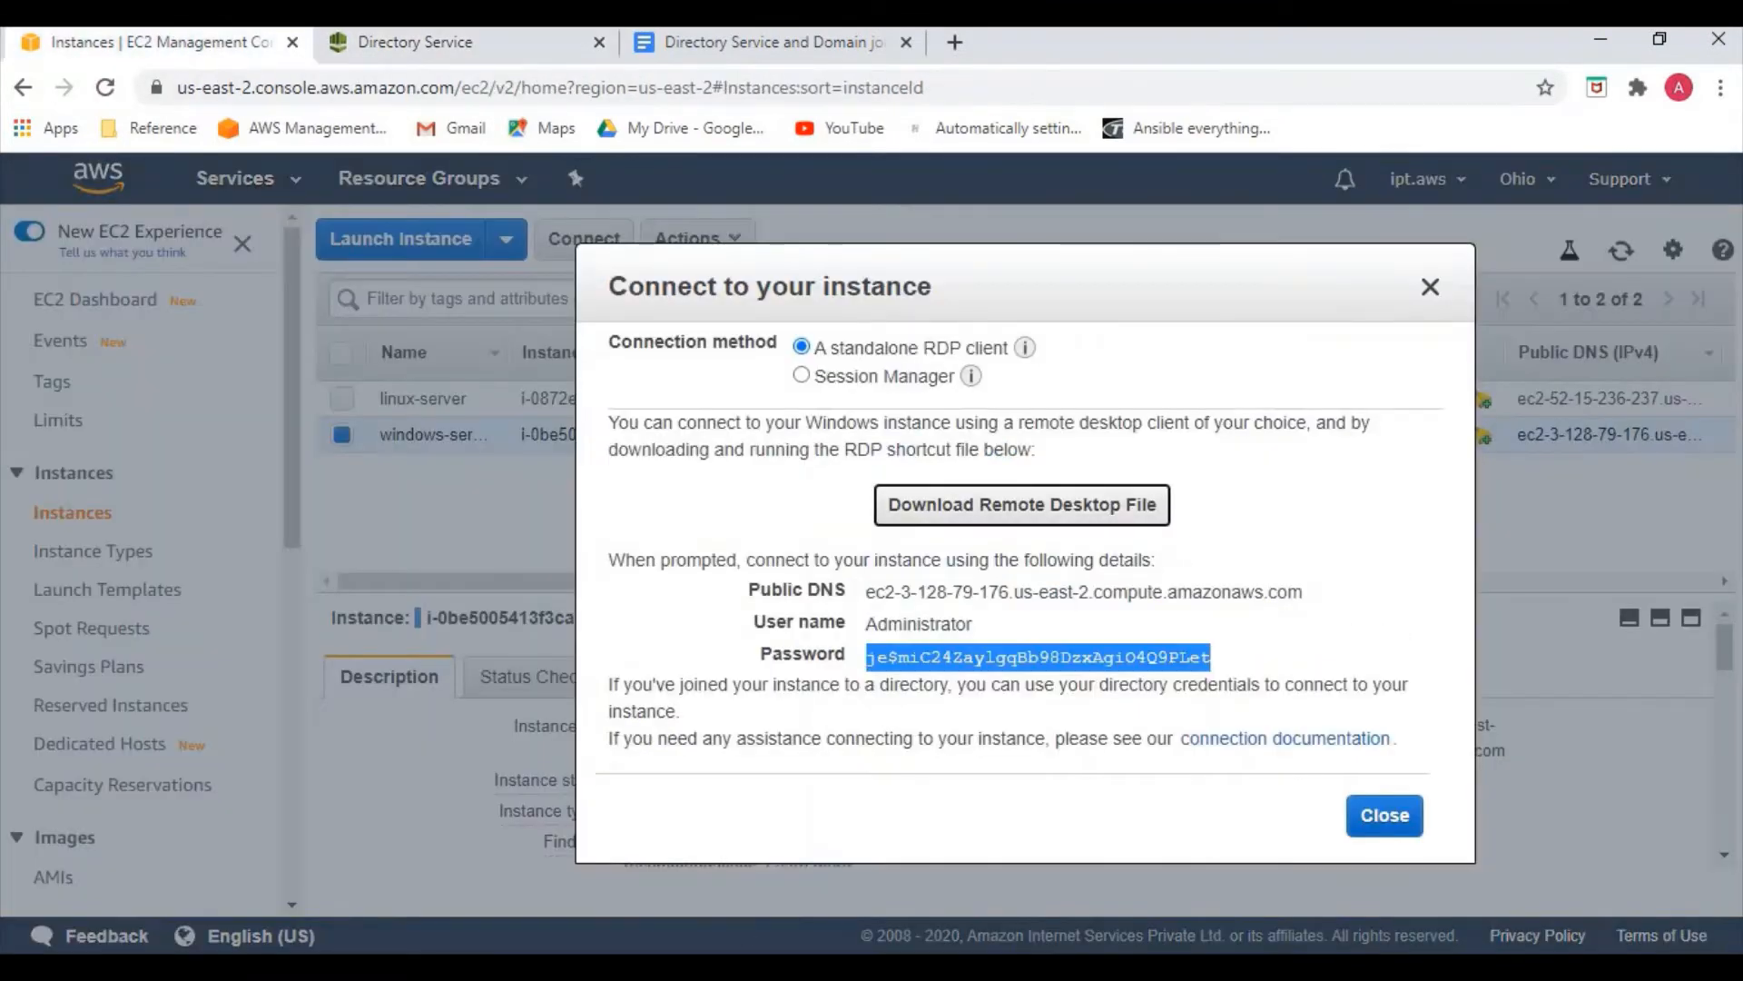
{"action": "left_click", "coordinate": [741, 963]}
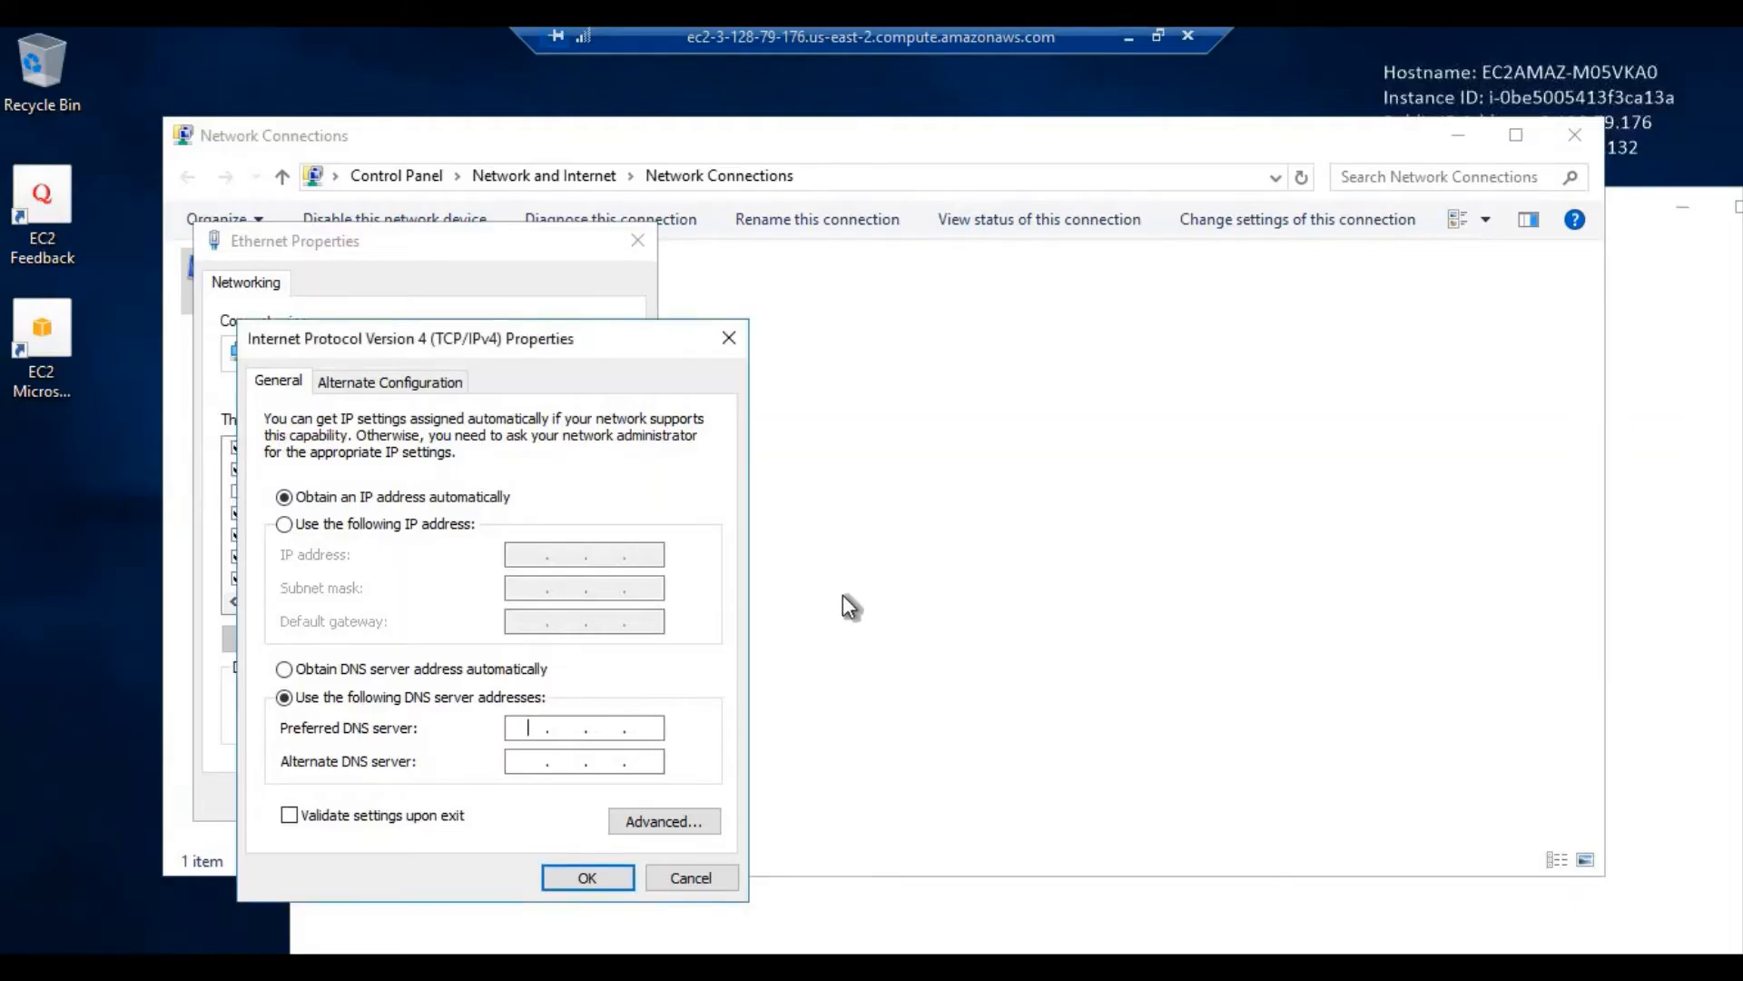
{"action": "key", "text": "ctrl+v"}
Paste 10.0.1.91 as the alternate DNS server, confirm IPv4 settings, and close Ethernet Properties
{"action": "left_click", "coordinate": [1130, 36]}
{"action": "double_click", "coordinate": [990, 659]}
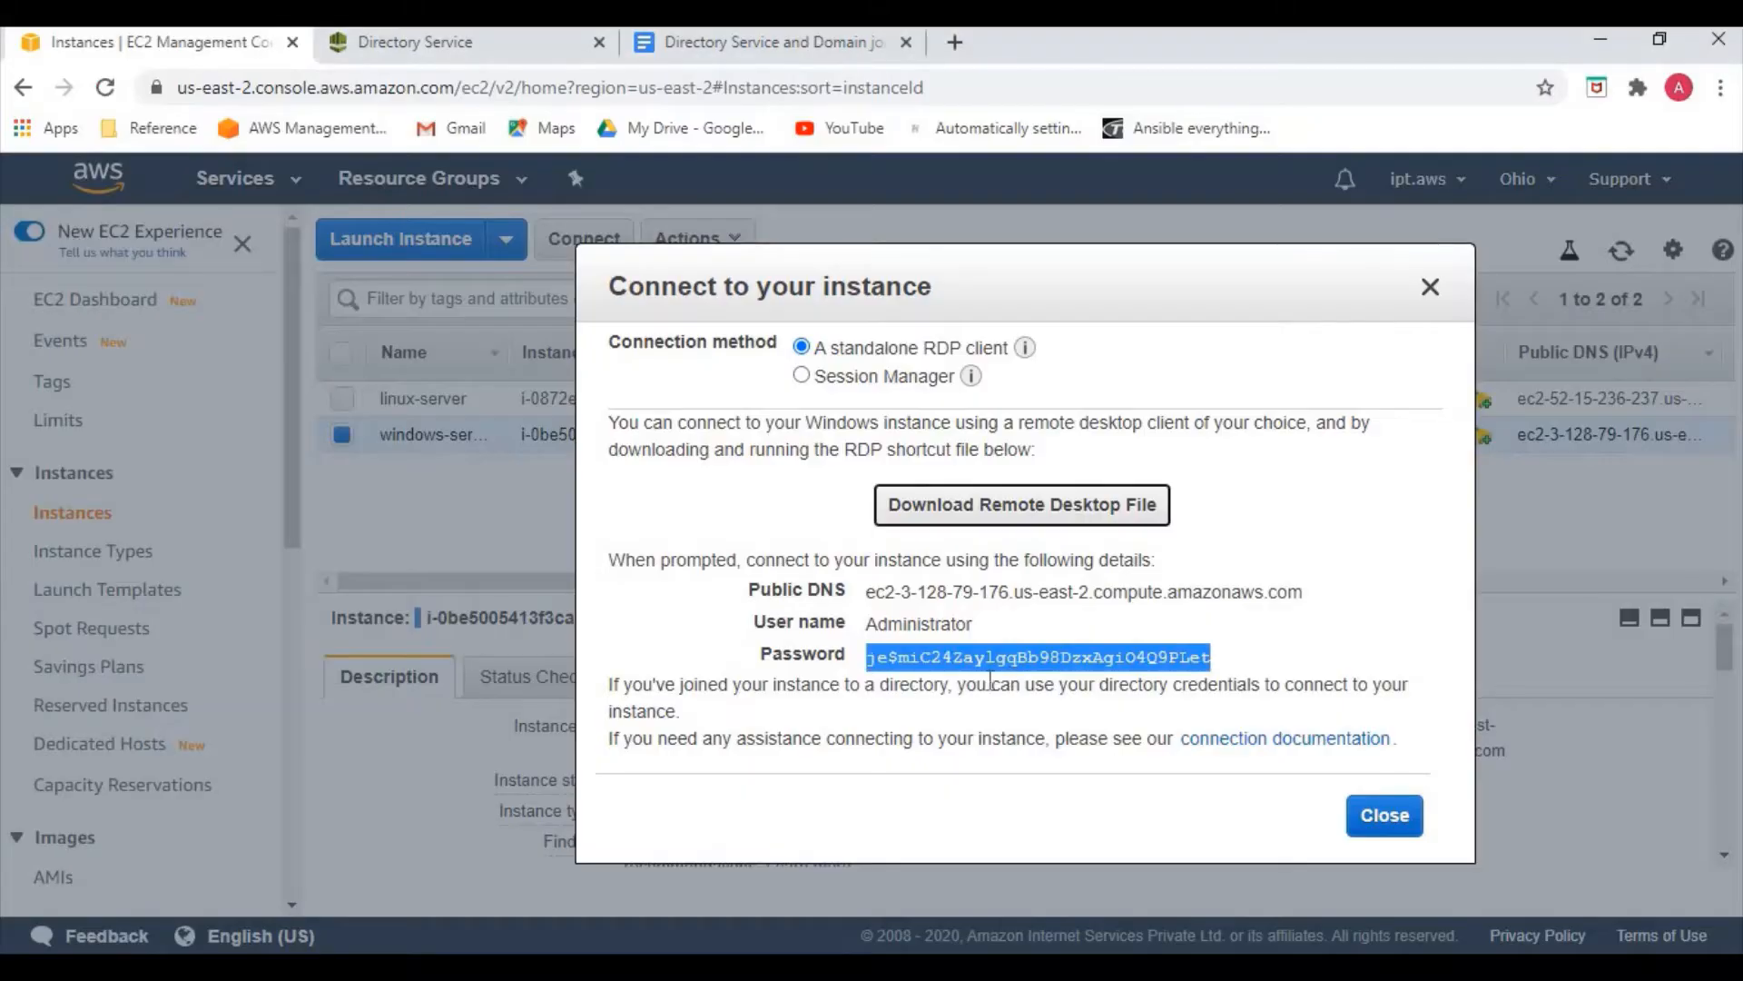
{"action": "left_click", "coordinate": [459, 53]}
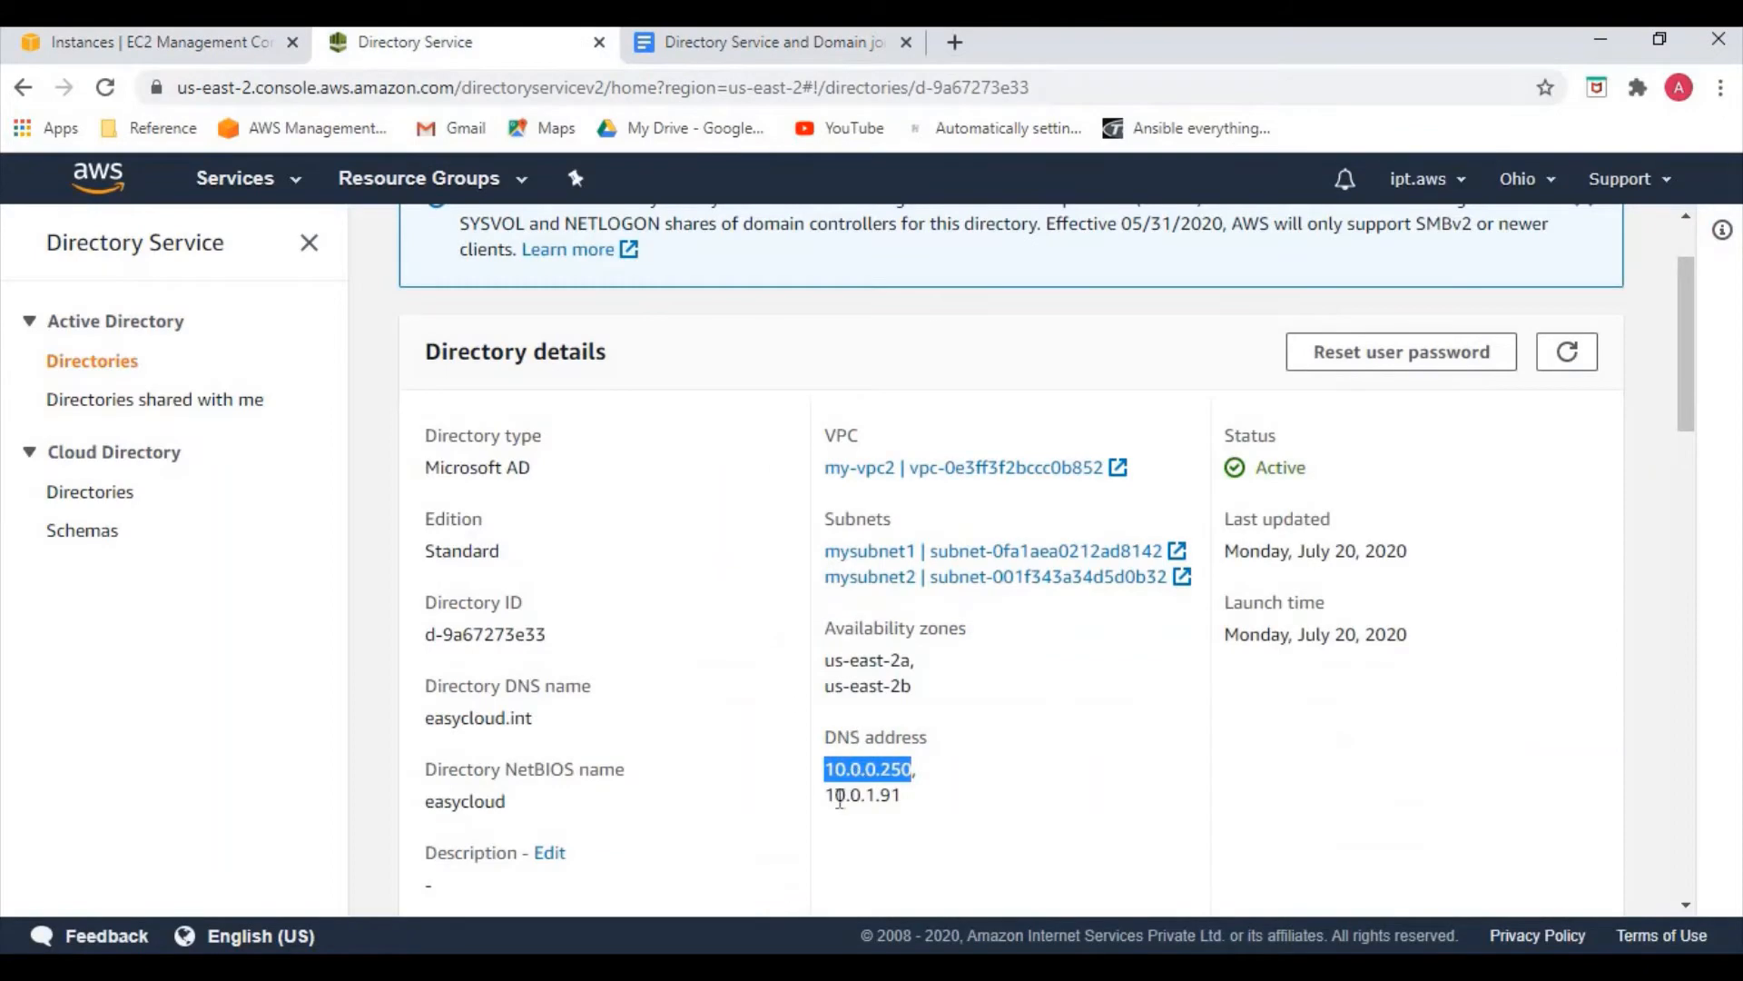
{"action": "double_click", "coordinate": [862, 795]}
{"action": "key", "text": "ctrl+c"}
{"action": "scroll", "coordinate": [899, 781], "scroll_direction": "down", "scroll_amount": 1}
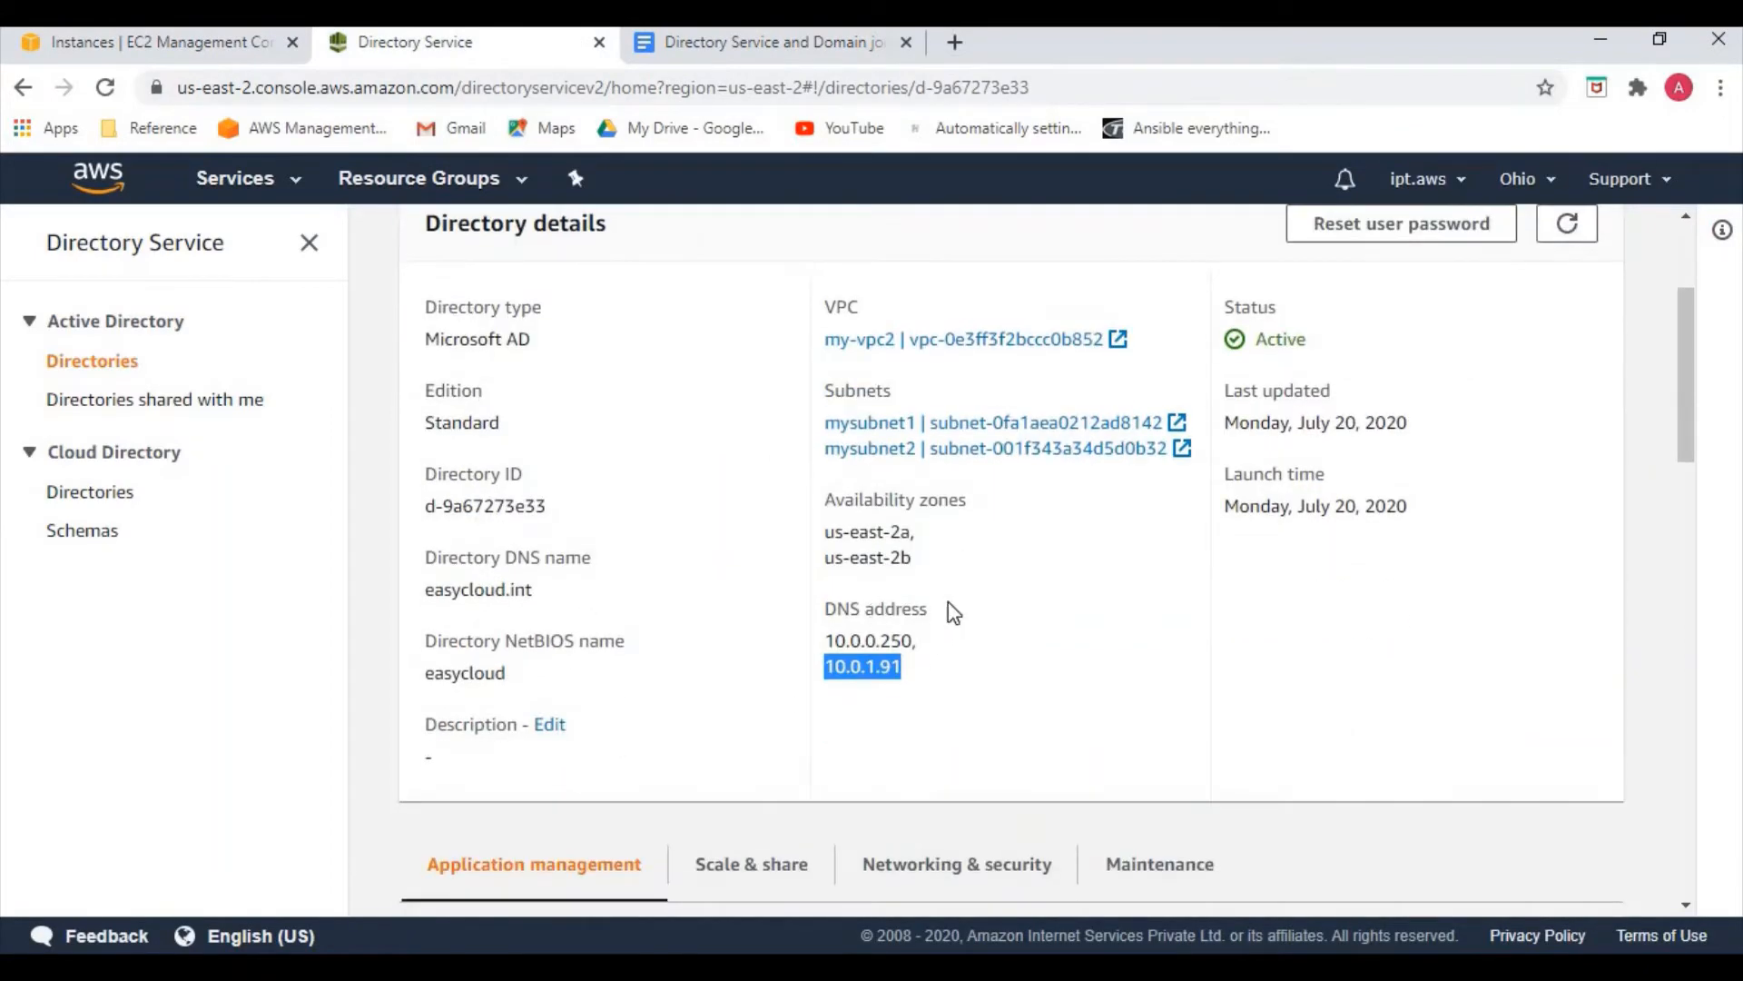
{"action": "left_click", "coordinate": [191, 43]}
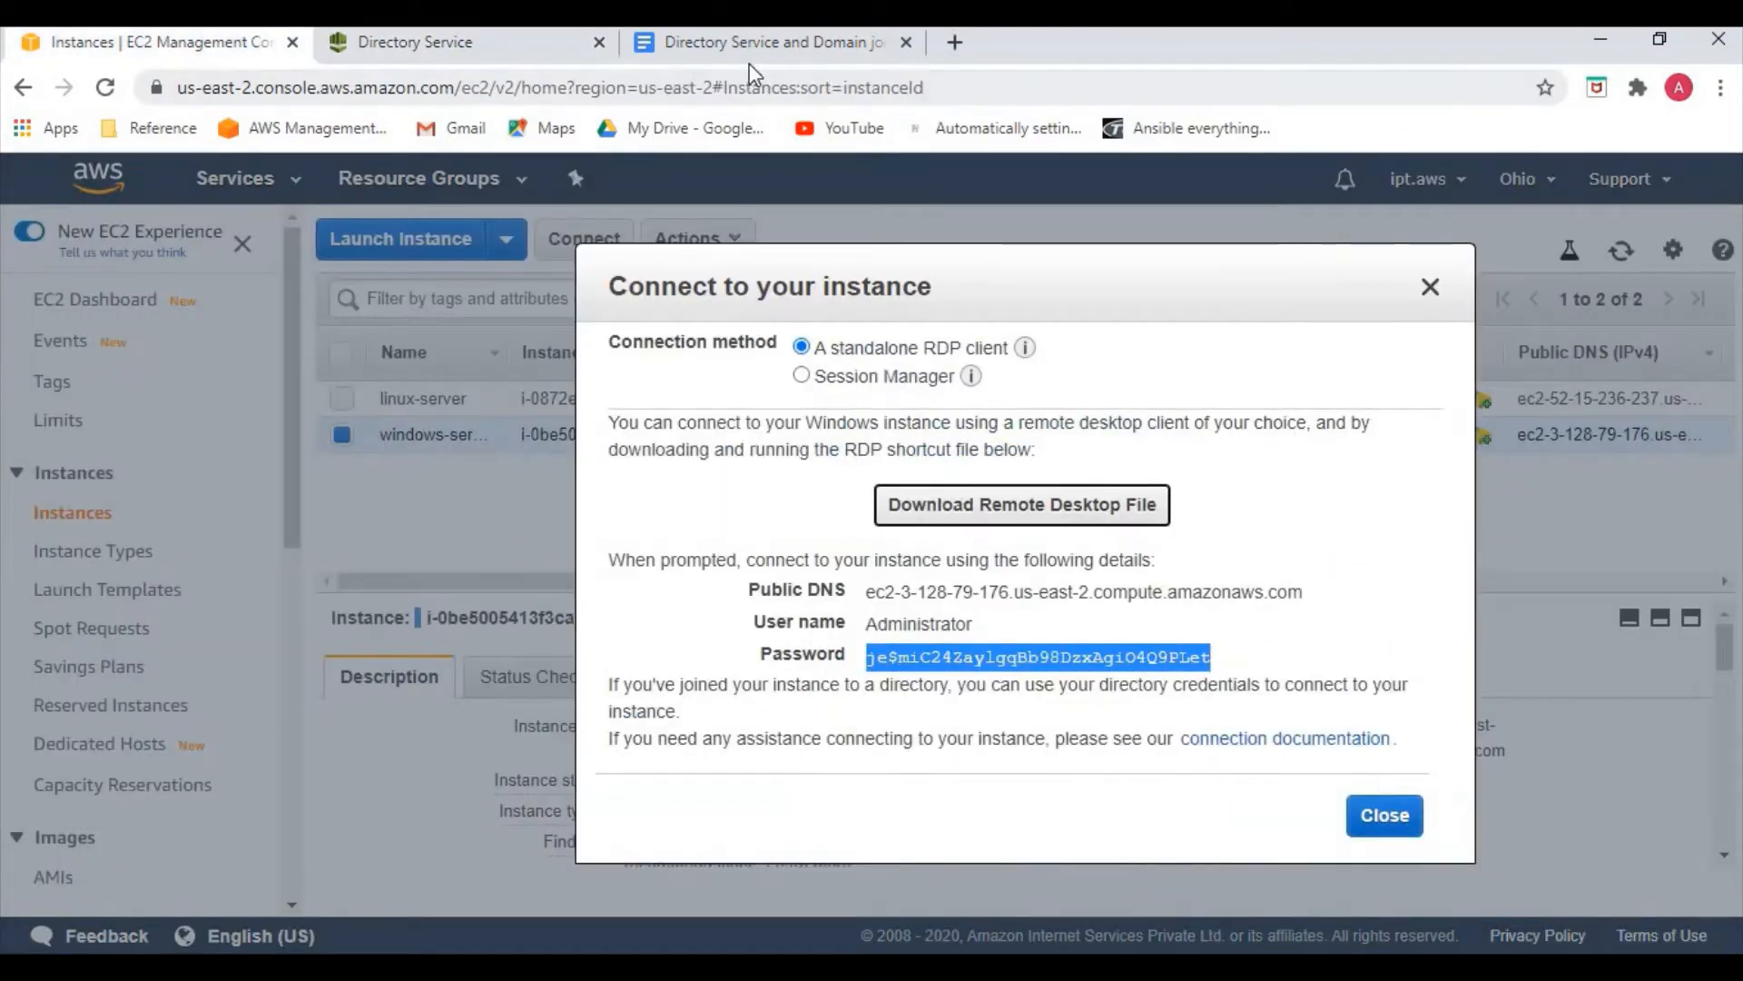
{"action": "left_click", "coordinate": [463, 51]}
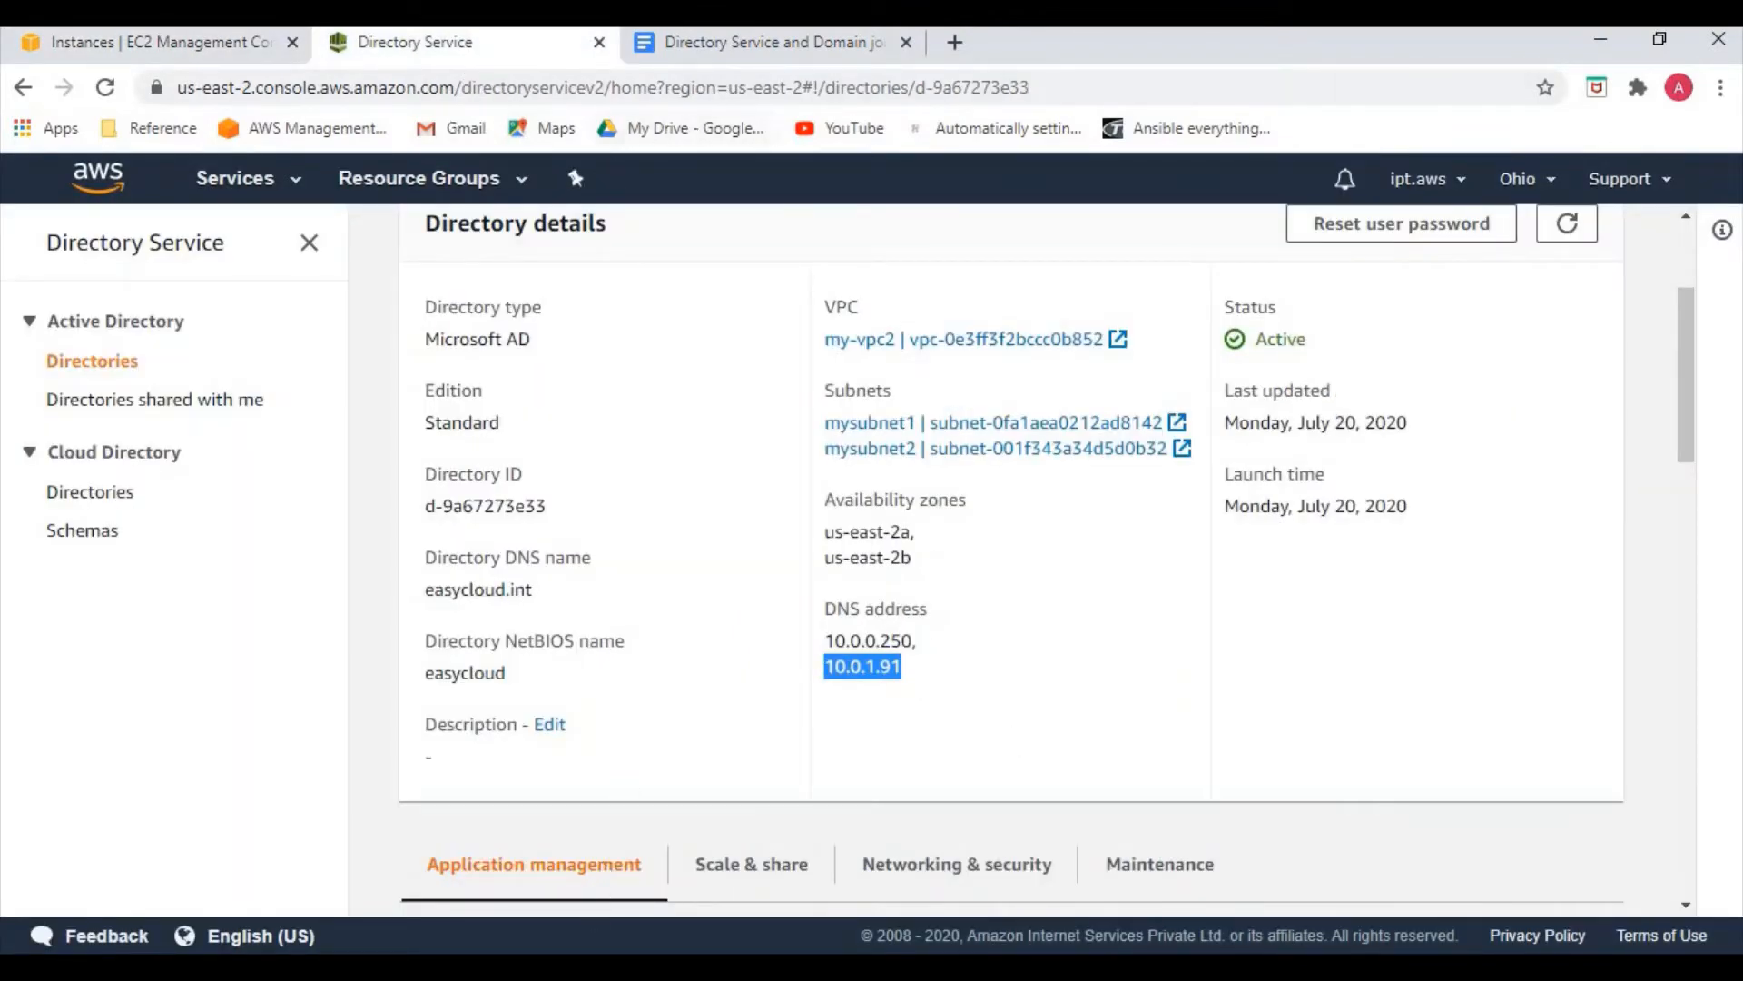
{"action": "left_click", "coordinate": [591, 968]}
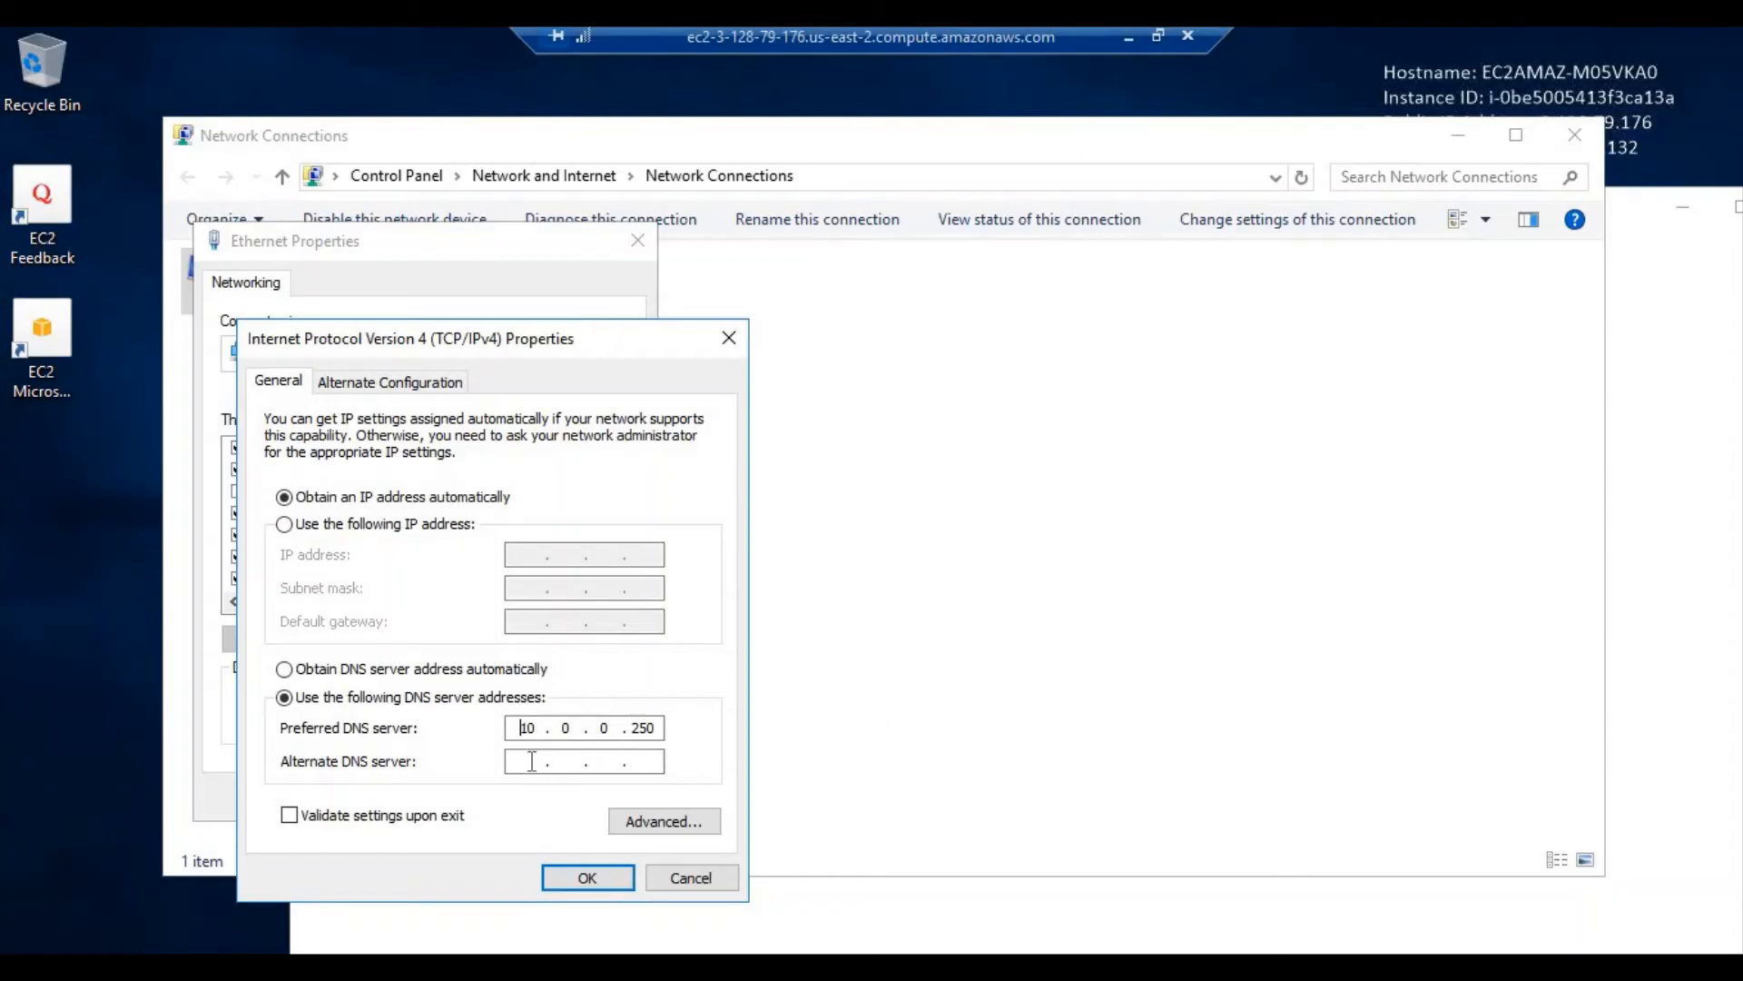
{"action": "left_click", "coordinate": [541, 757]}
{"action": "key", "text": "ctrl+v"}
{"action": "left_click", "coordinate": [603, 877]}
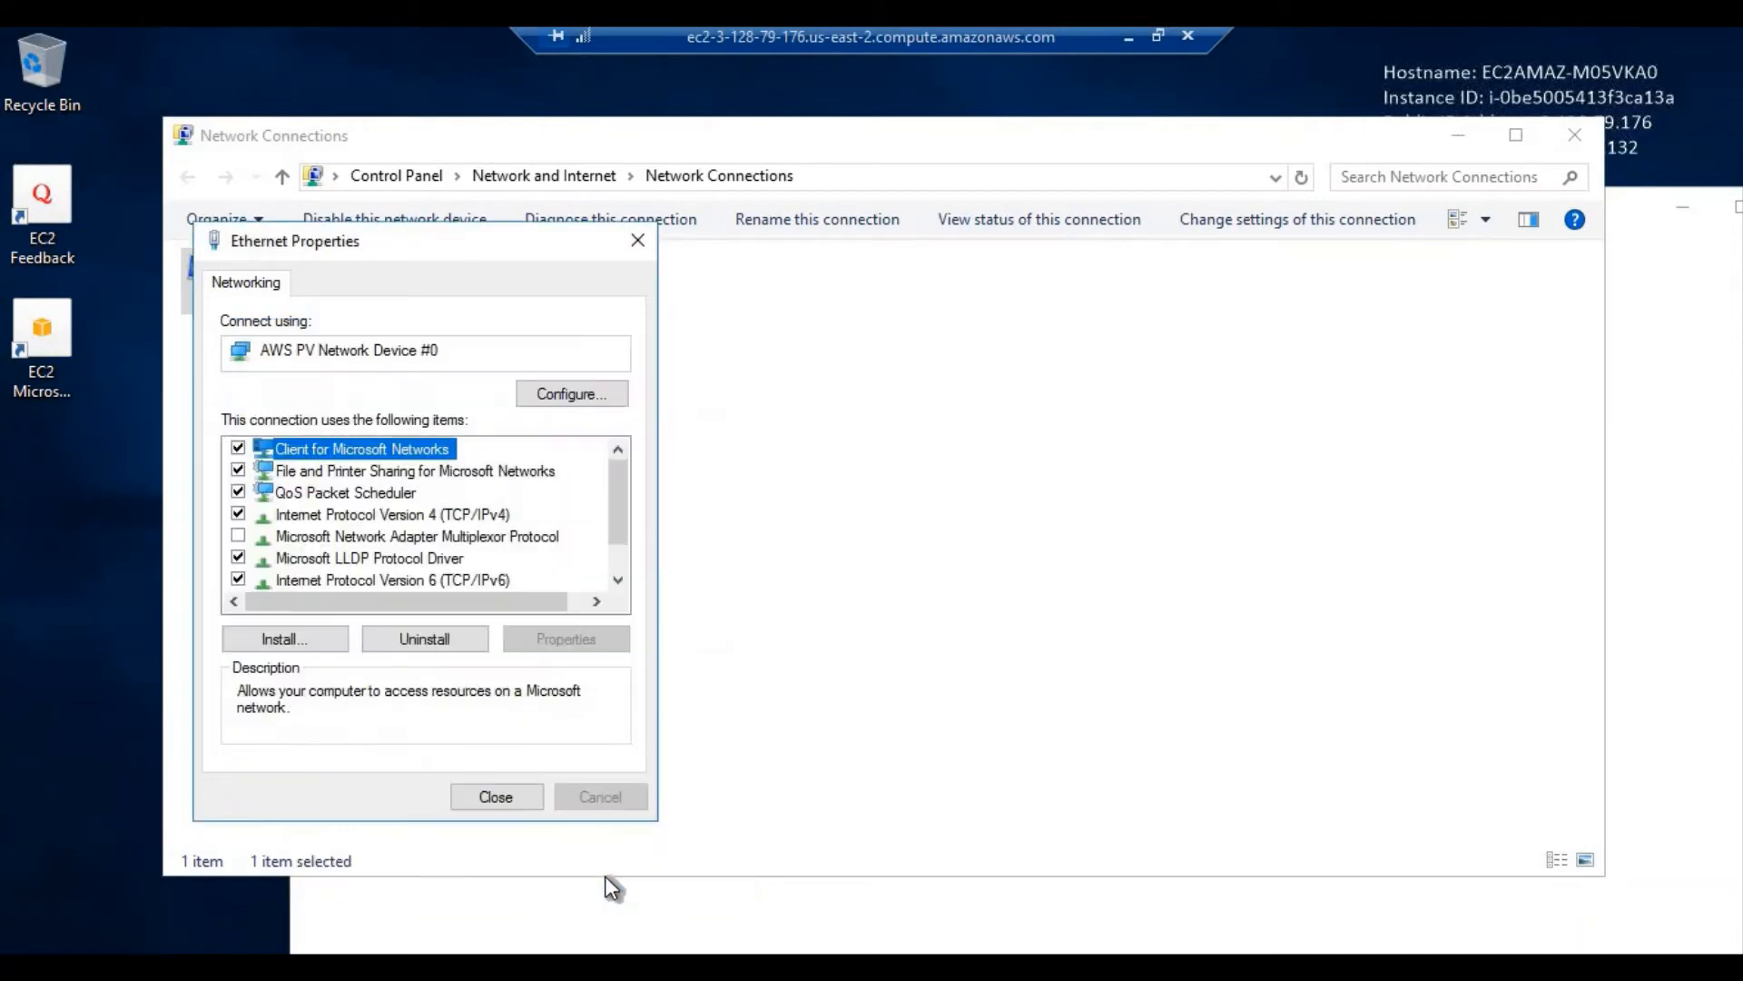
{"action": "left_click", "coordinate": [499, 796]}
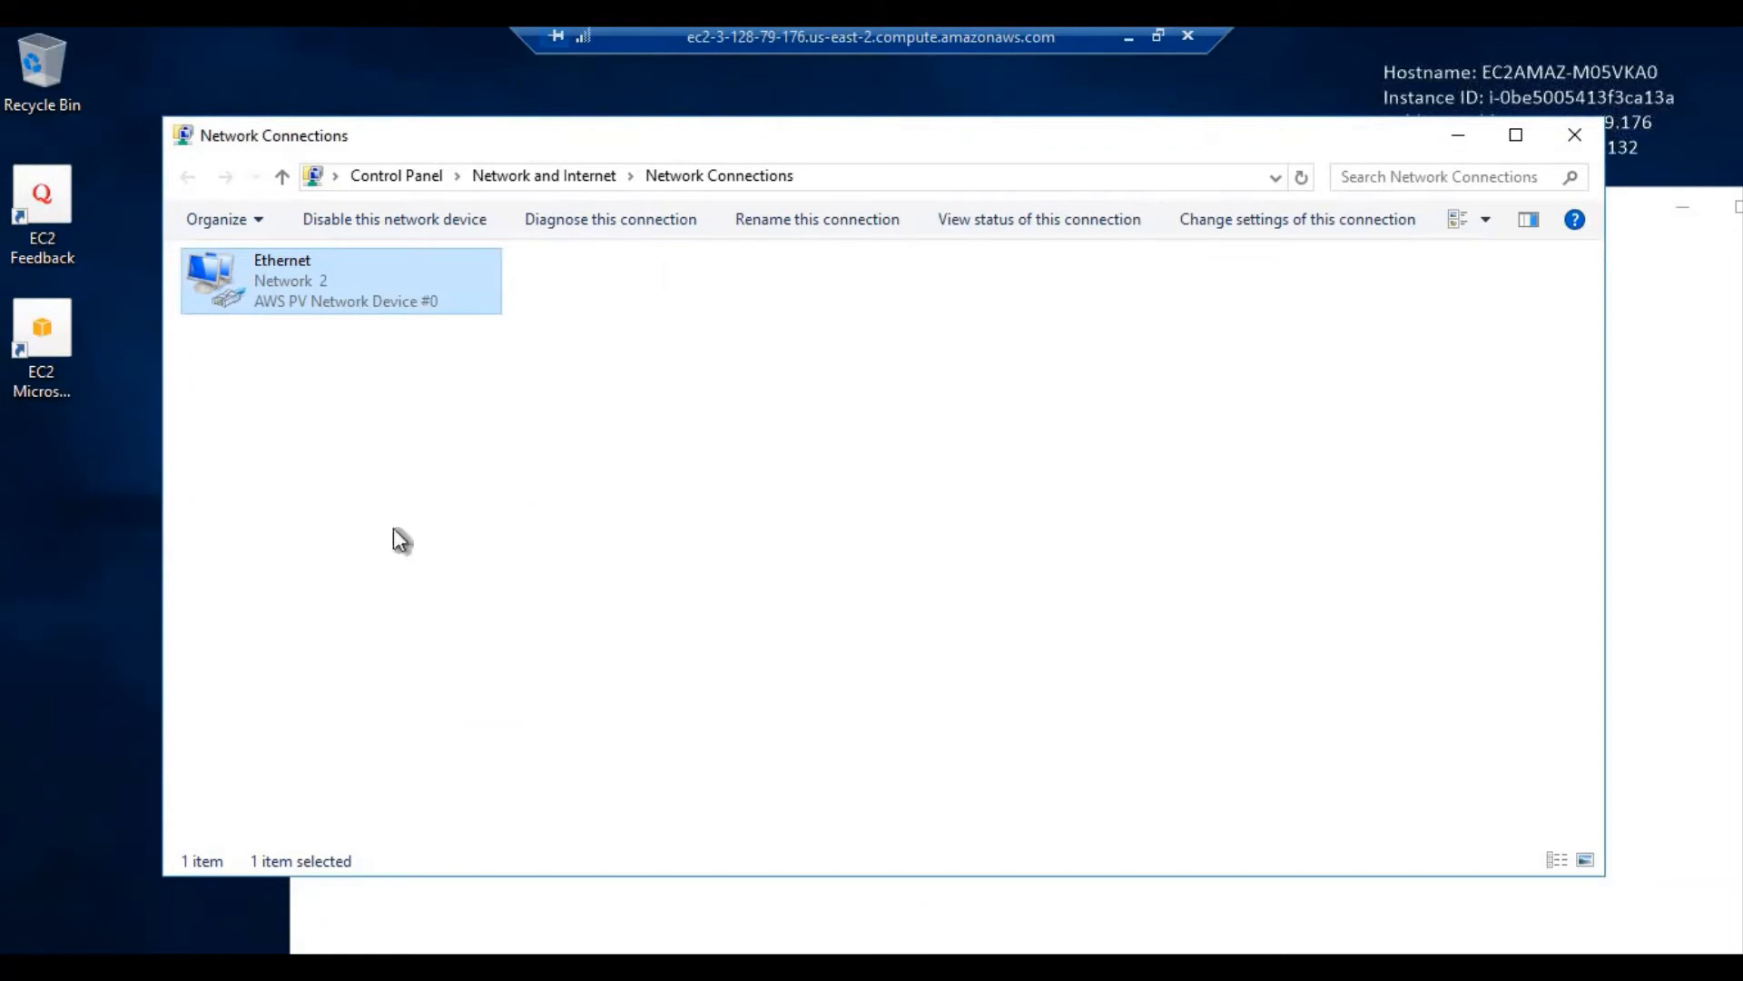
Launch Server Manager and open Local Server's System Properties showing workgroup WORKGROUP
{"action": "left_click", "coordinate": [32, 967]}
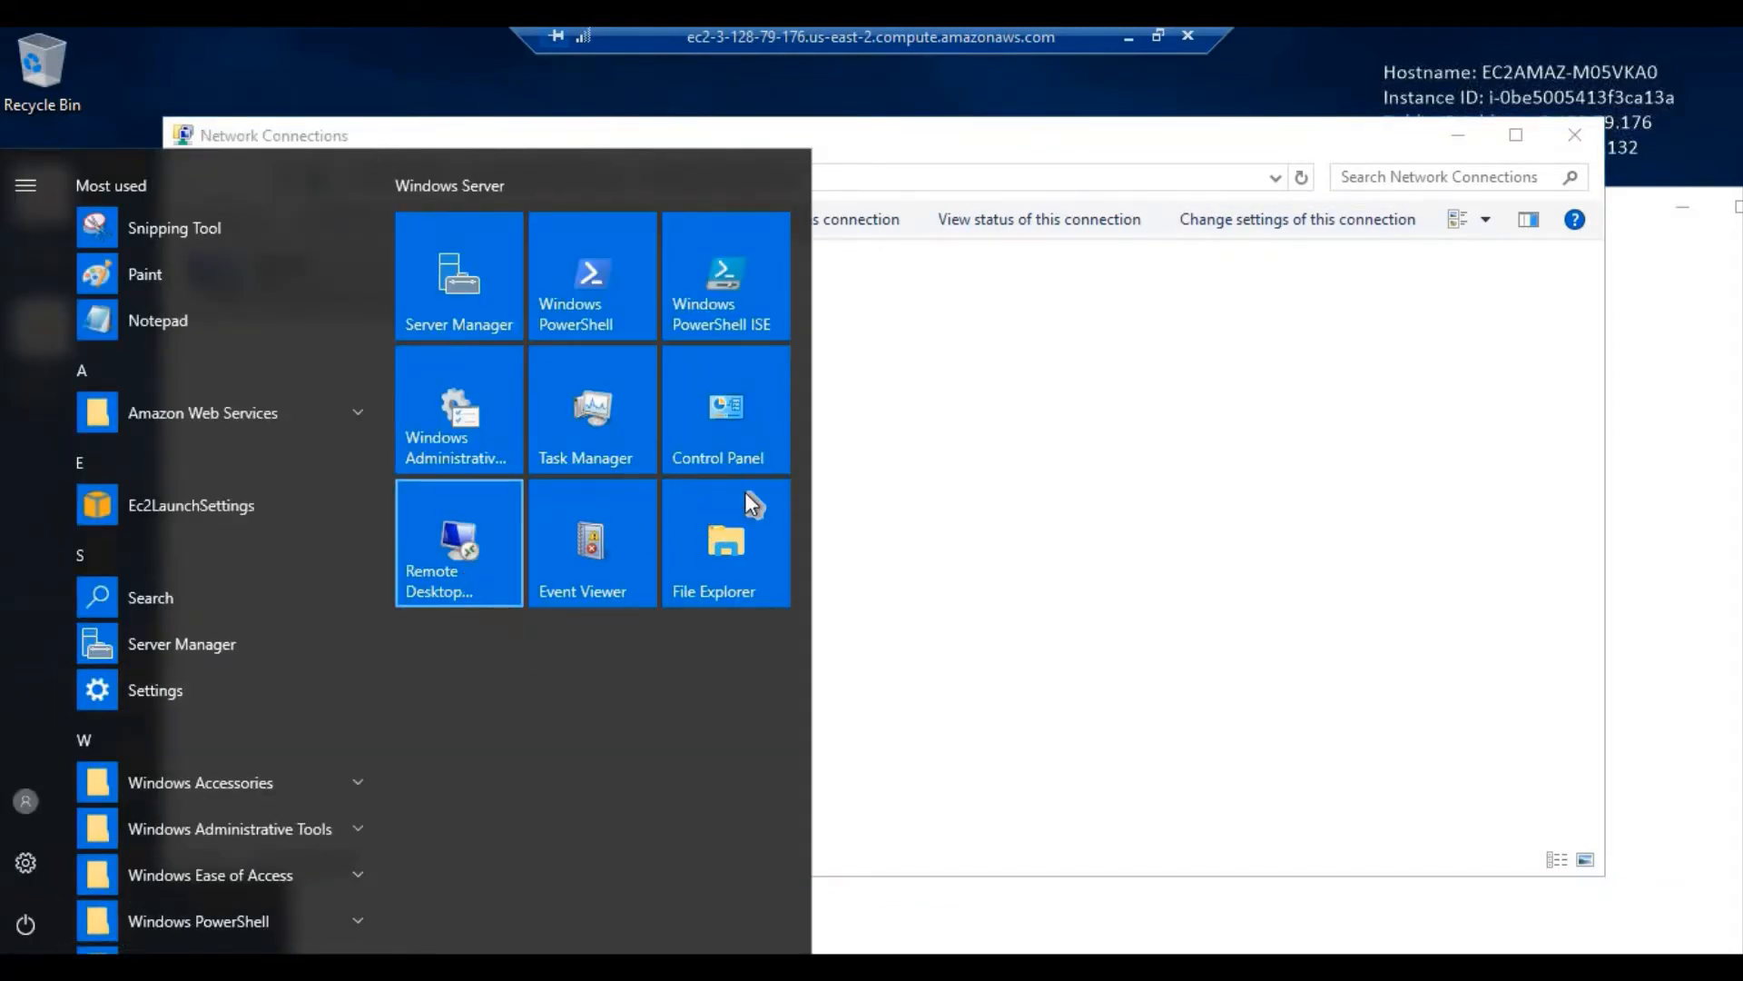
{"action": "left_click", "coordinate": [471, 298]}
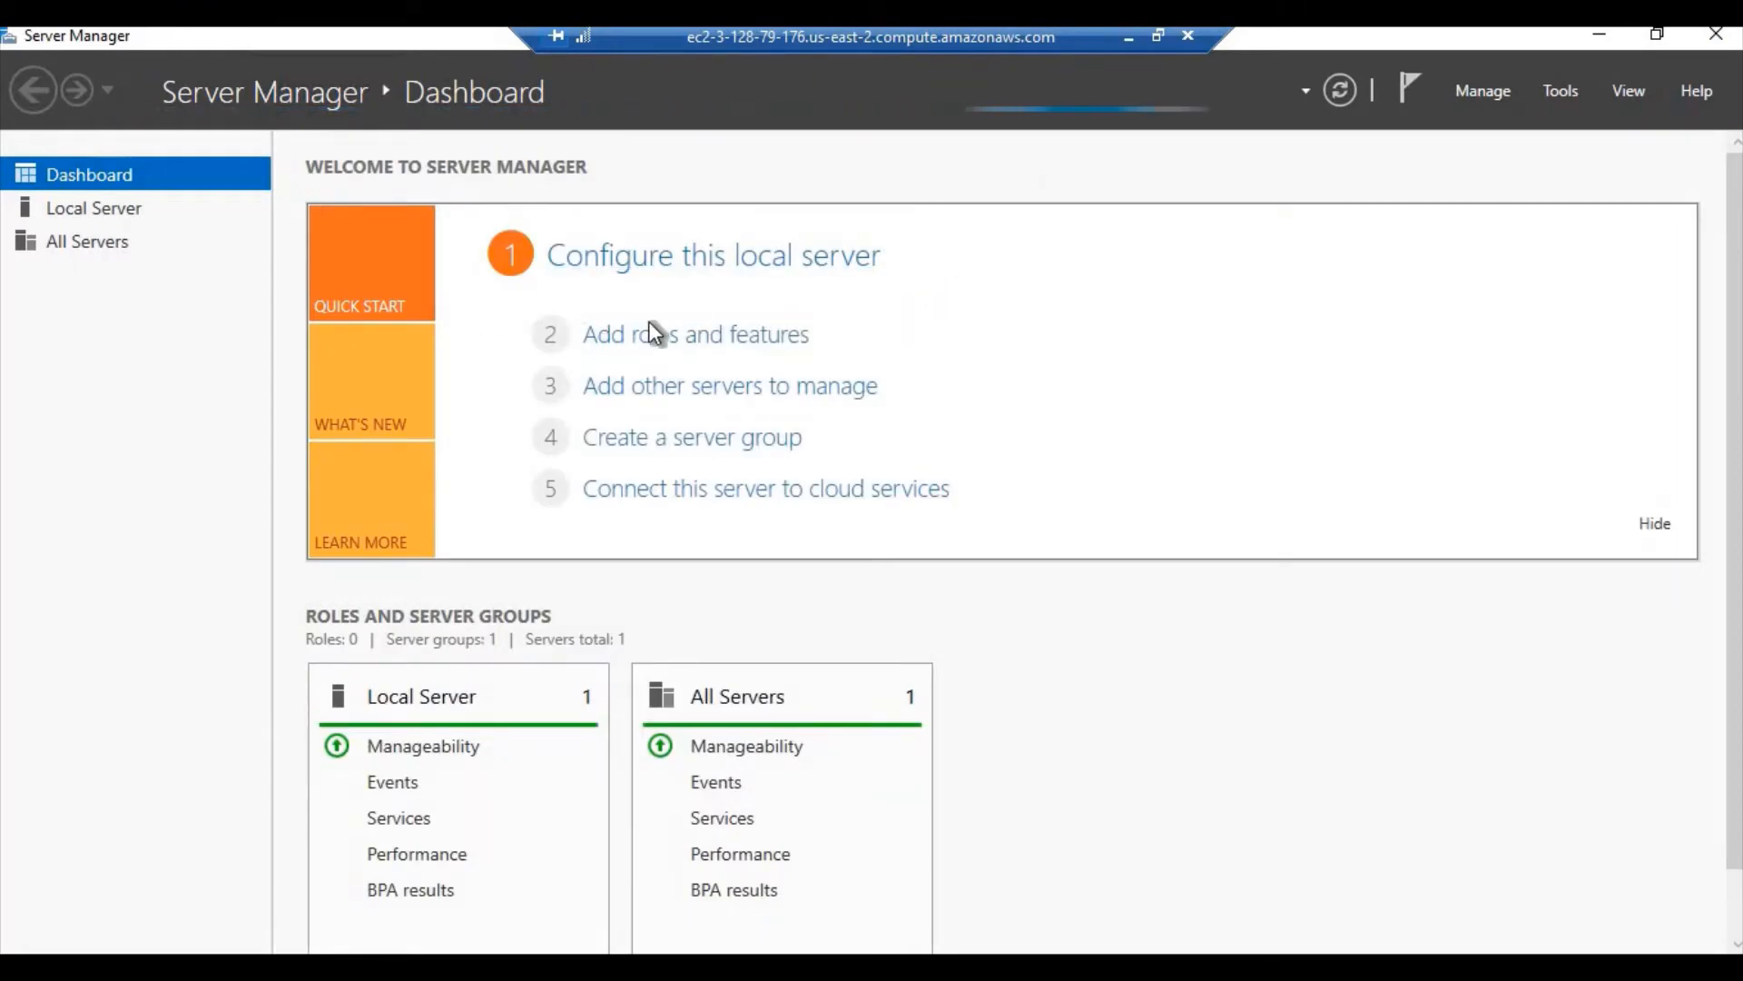
{"action": "left_click", "coordinate": [111, 204]}
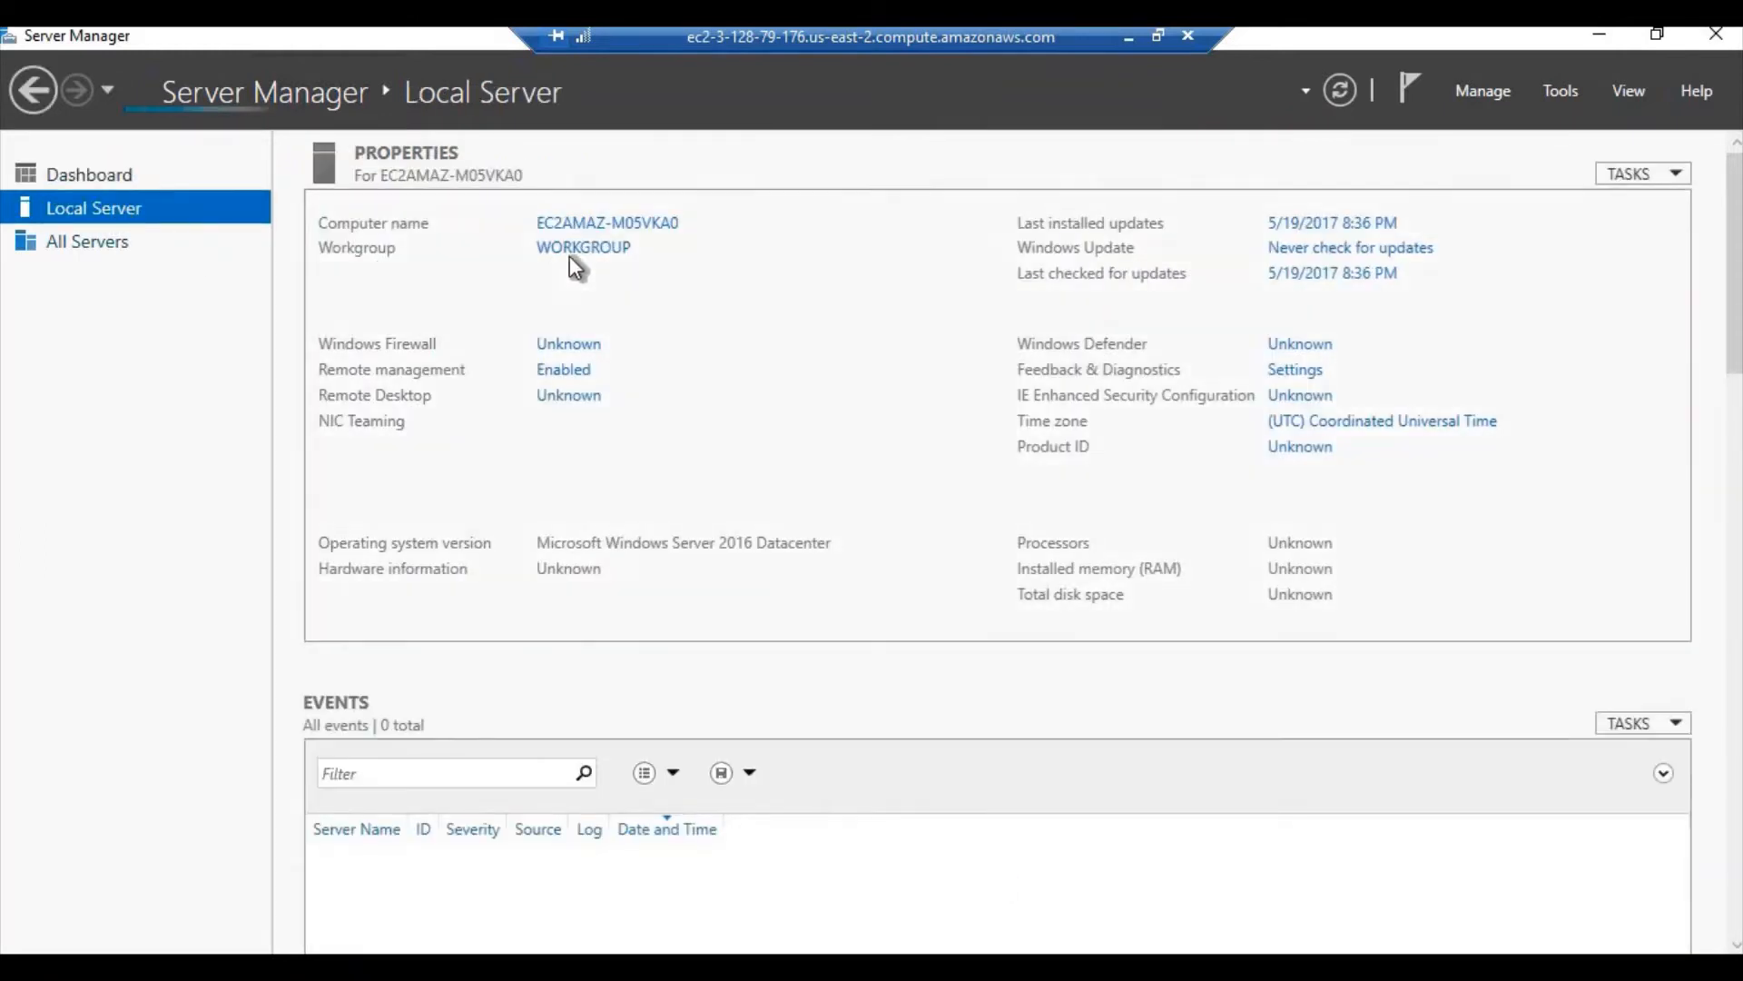
{"action": "left_click", "coordinate": [574, 250]}
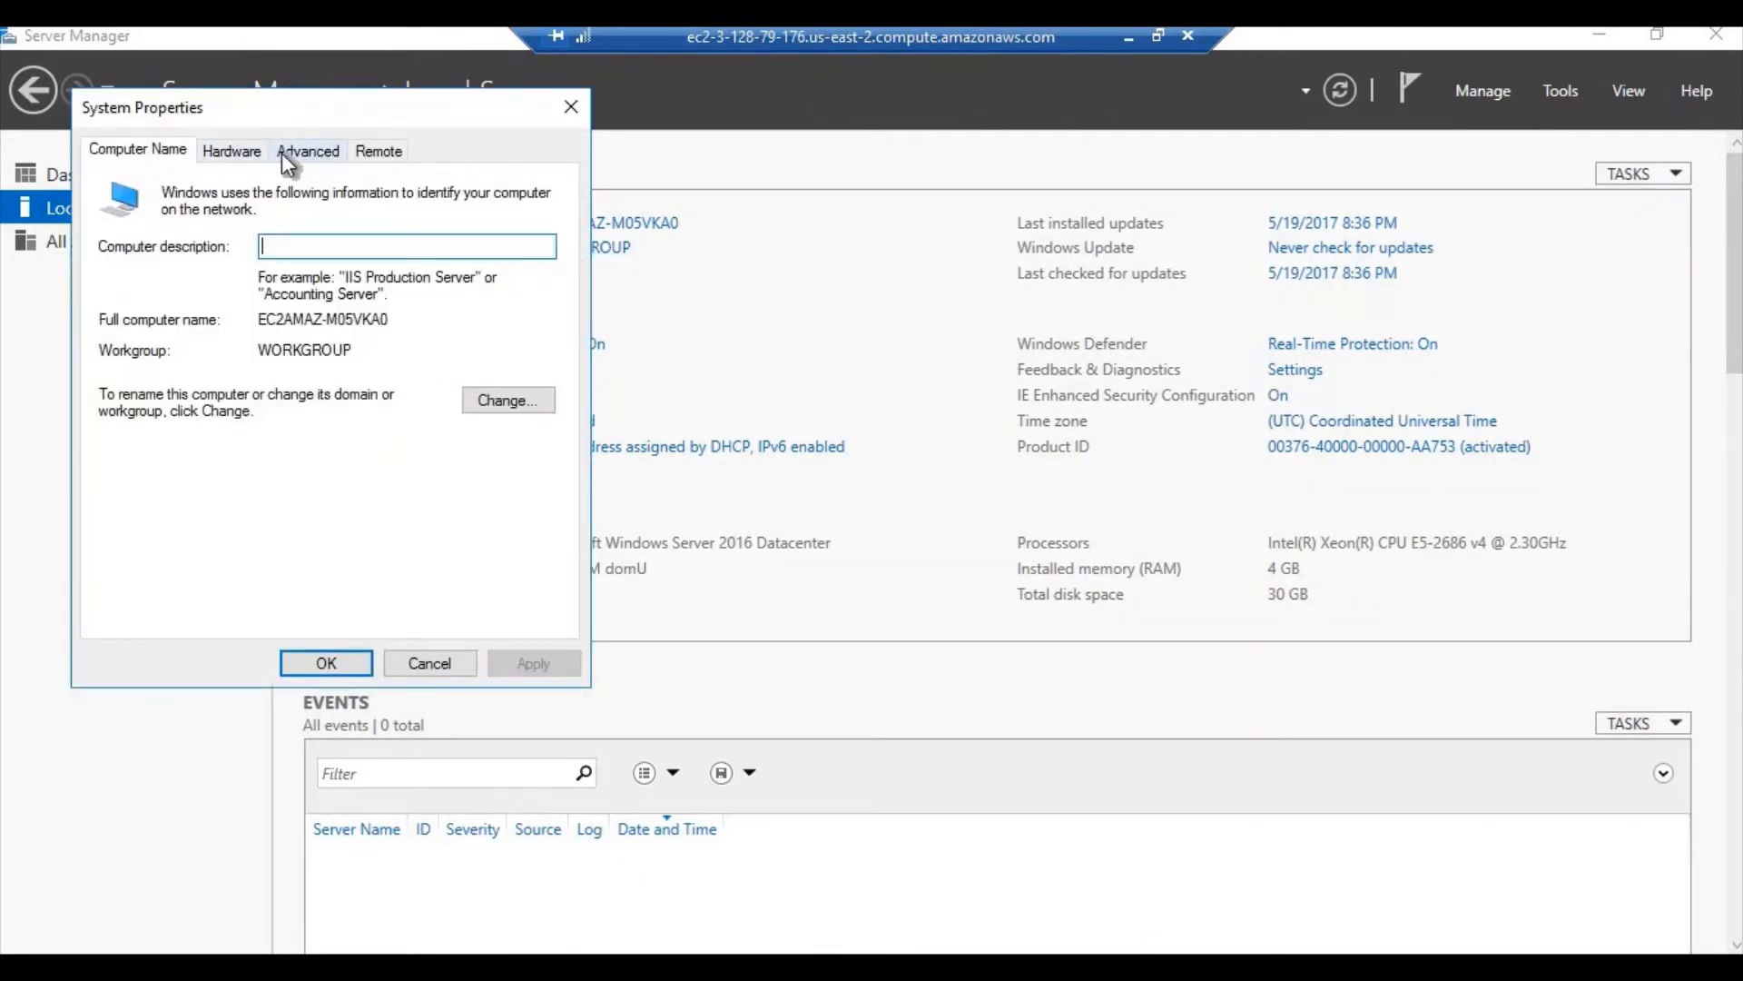
Change the computer's membership from workgroup to the domain easycloud.int
{"action": "left_click", "coordinate": [511, 404]}
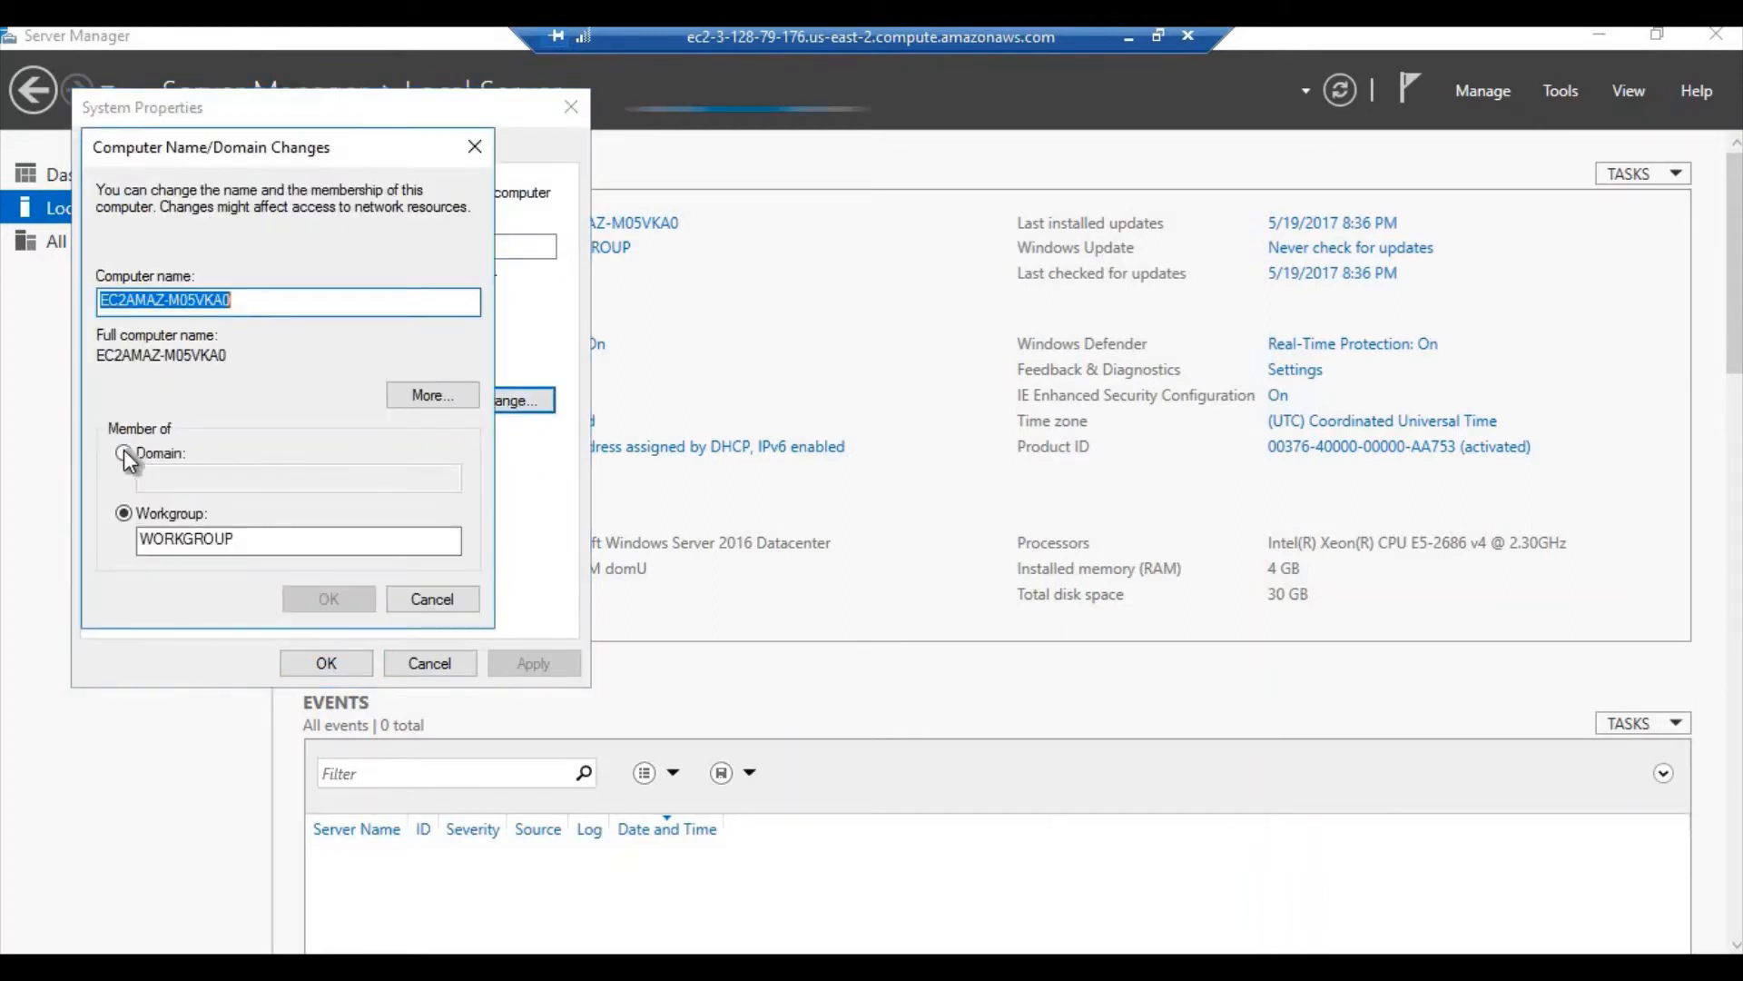
{"action": "left_click", "coordinate": [127, 454]}
{"action": "left_click", "coordinate": [194, 474]}
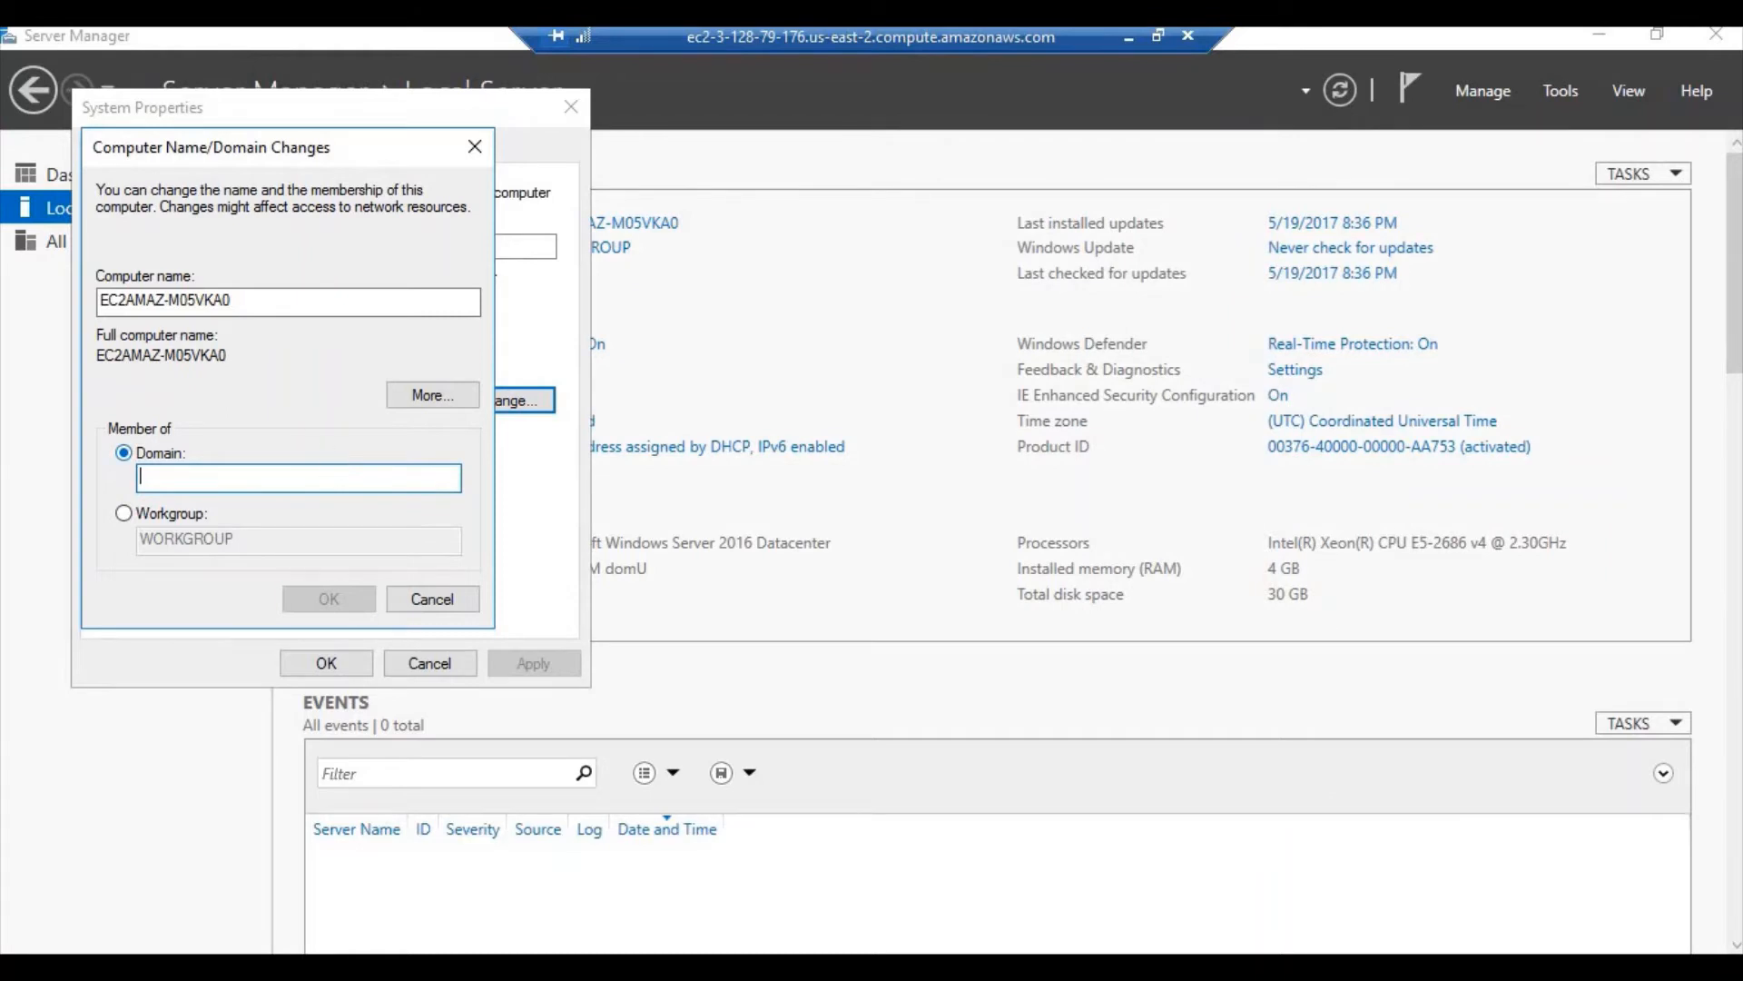
{"action": "type", "text": "easyc"}
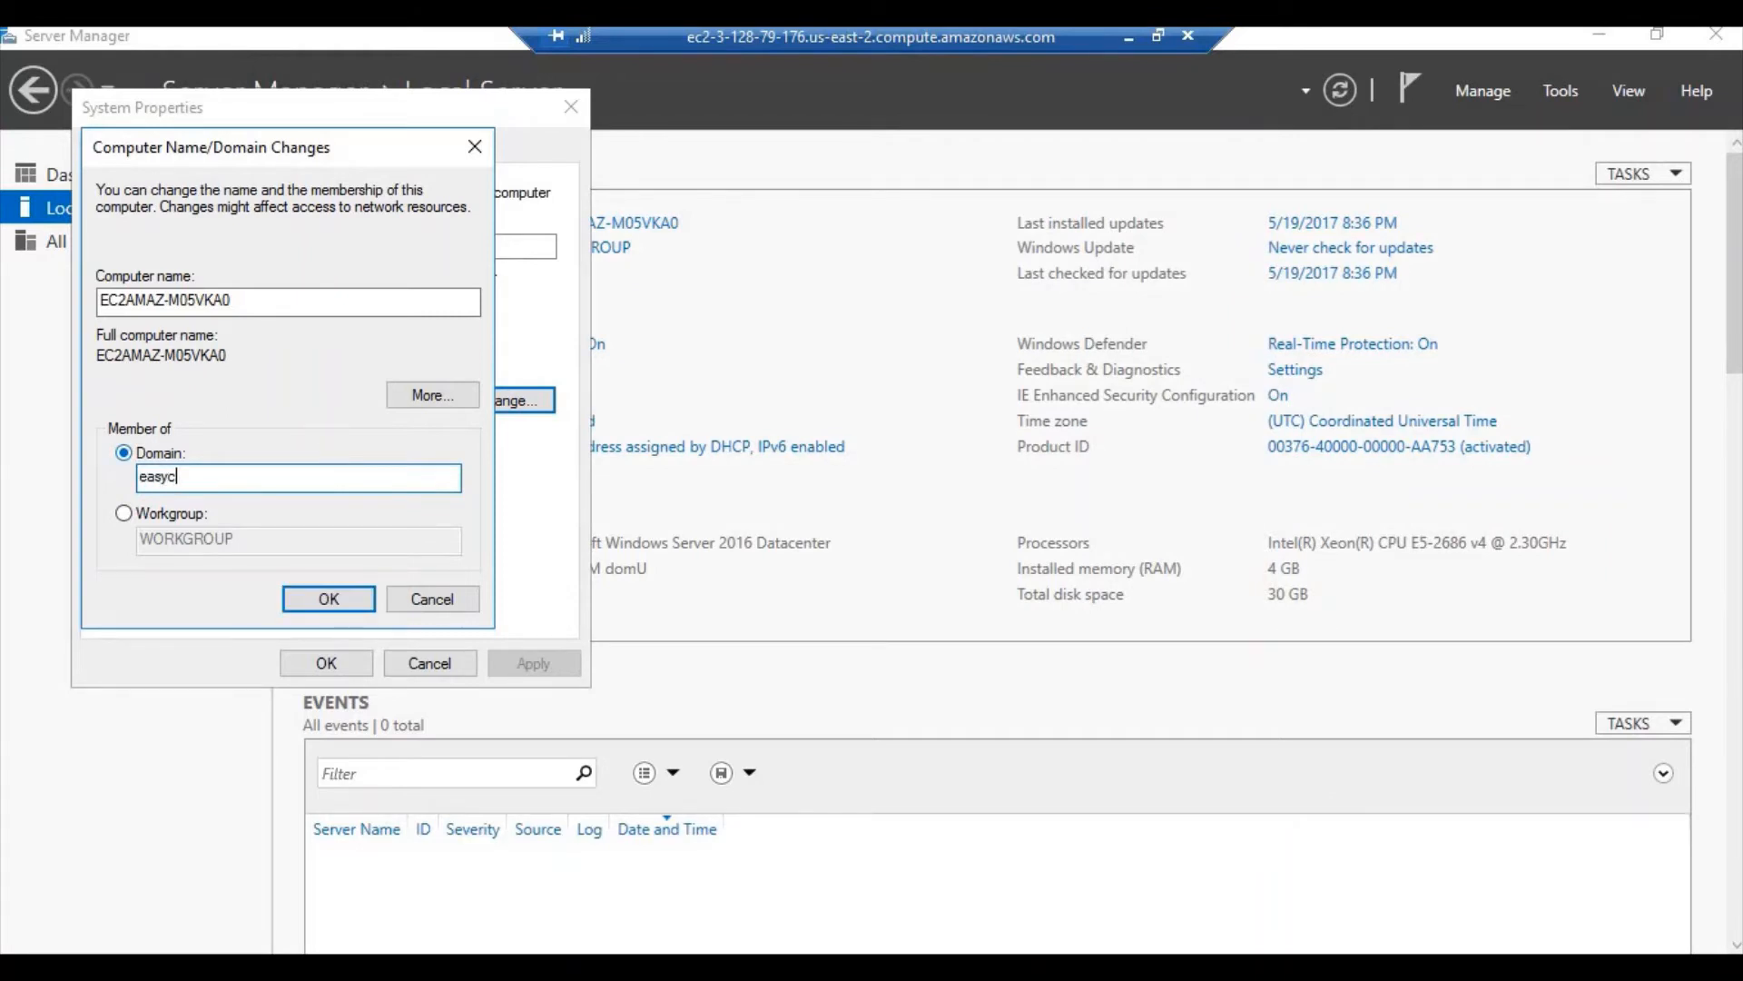
{"action": "type", "text": "loud.int"}
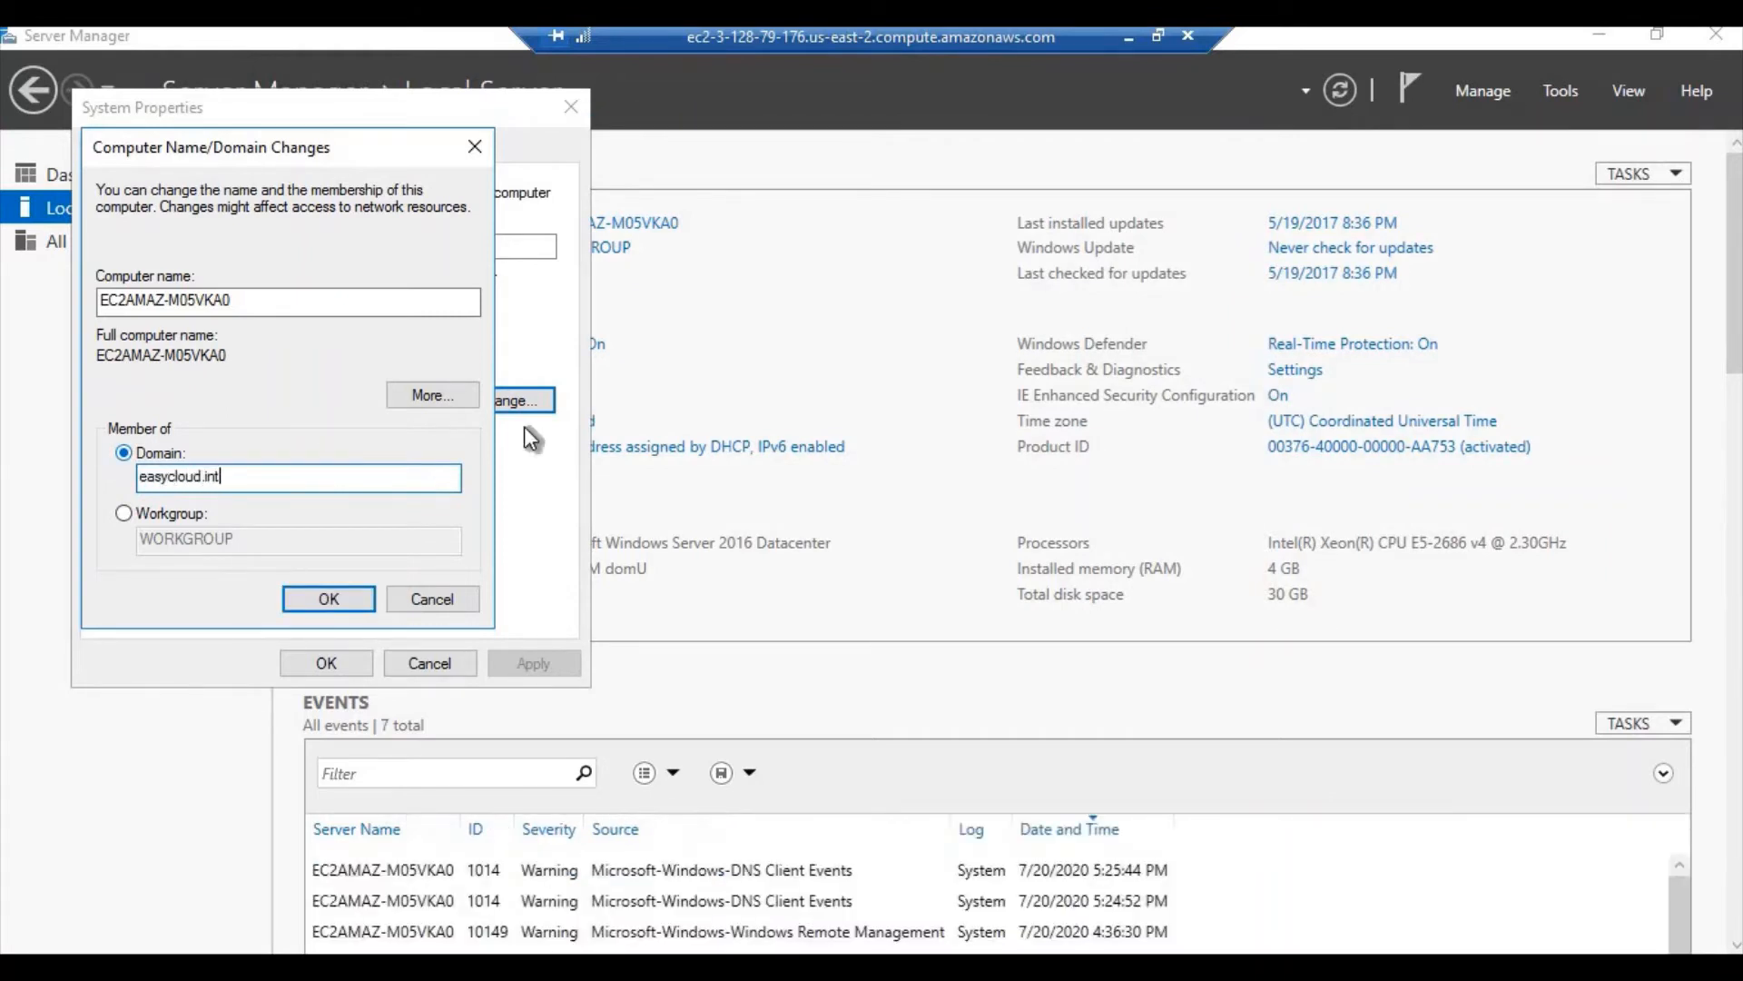
{"action": "left_click", "coordinate": [314, 607]}
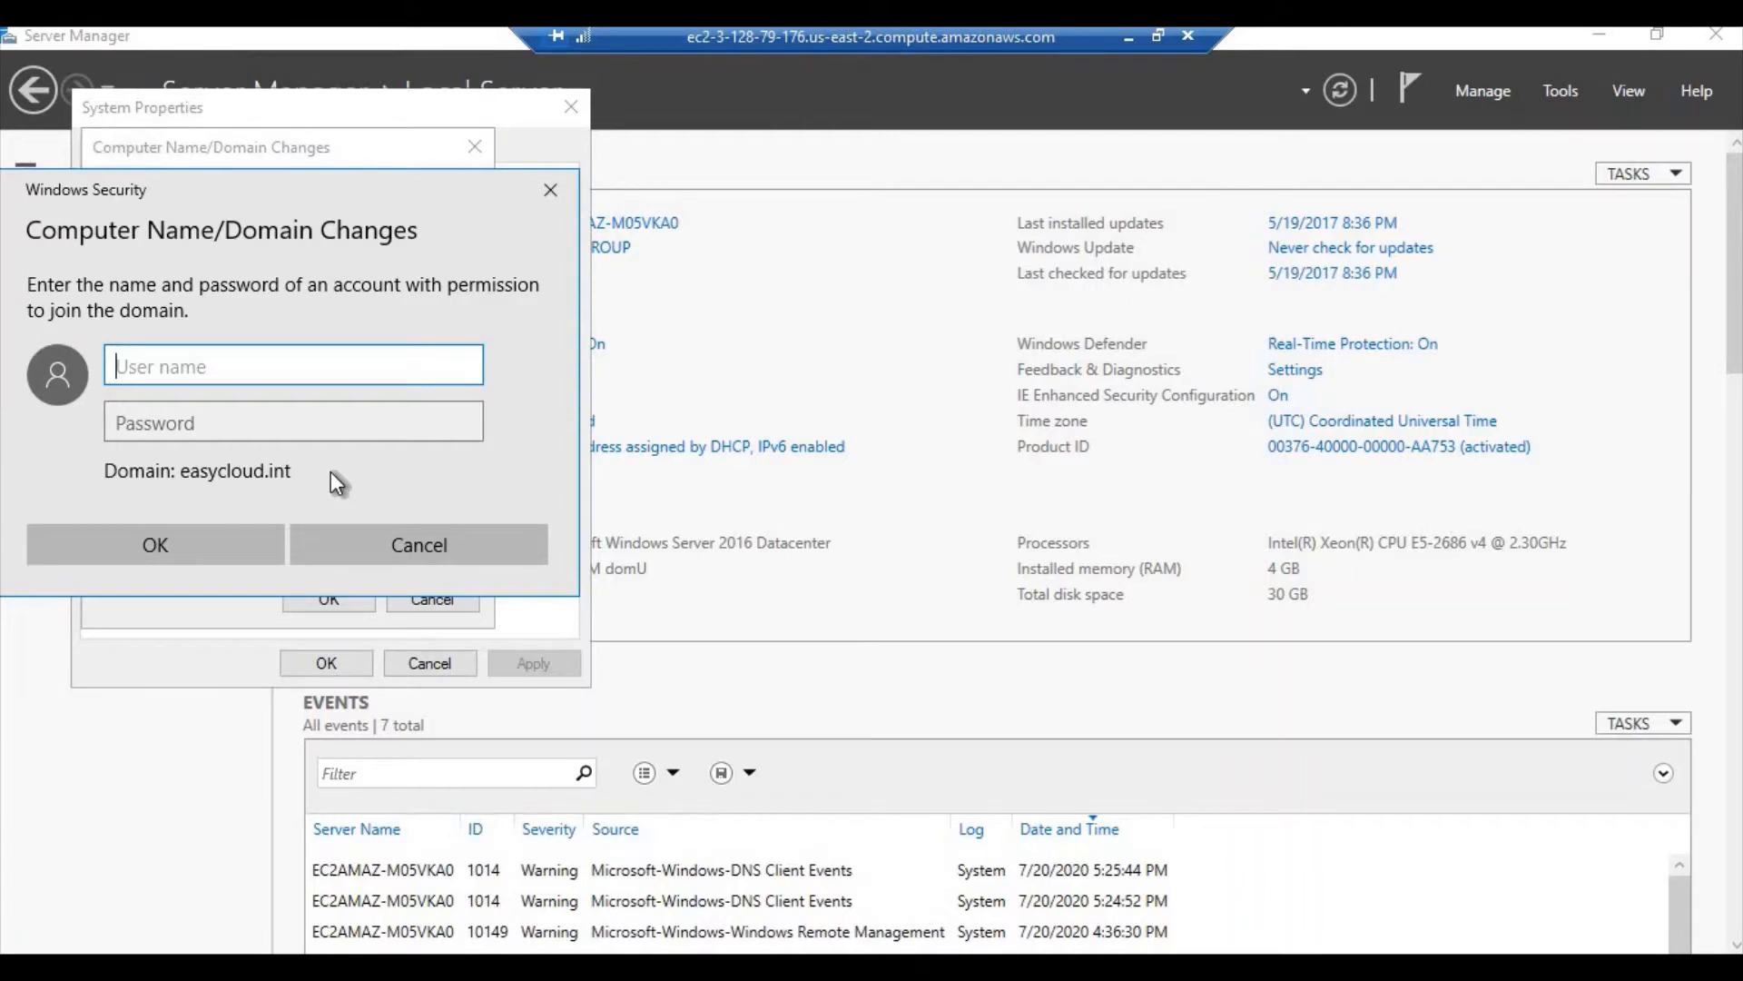
Enter the domain admin user name and password, then acknowledge the welcome and restart prompts
{"action": "type", "text": "admin@"}
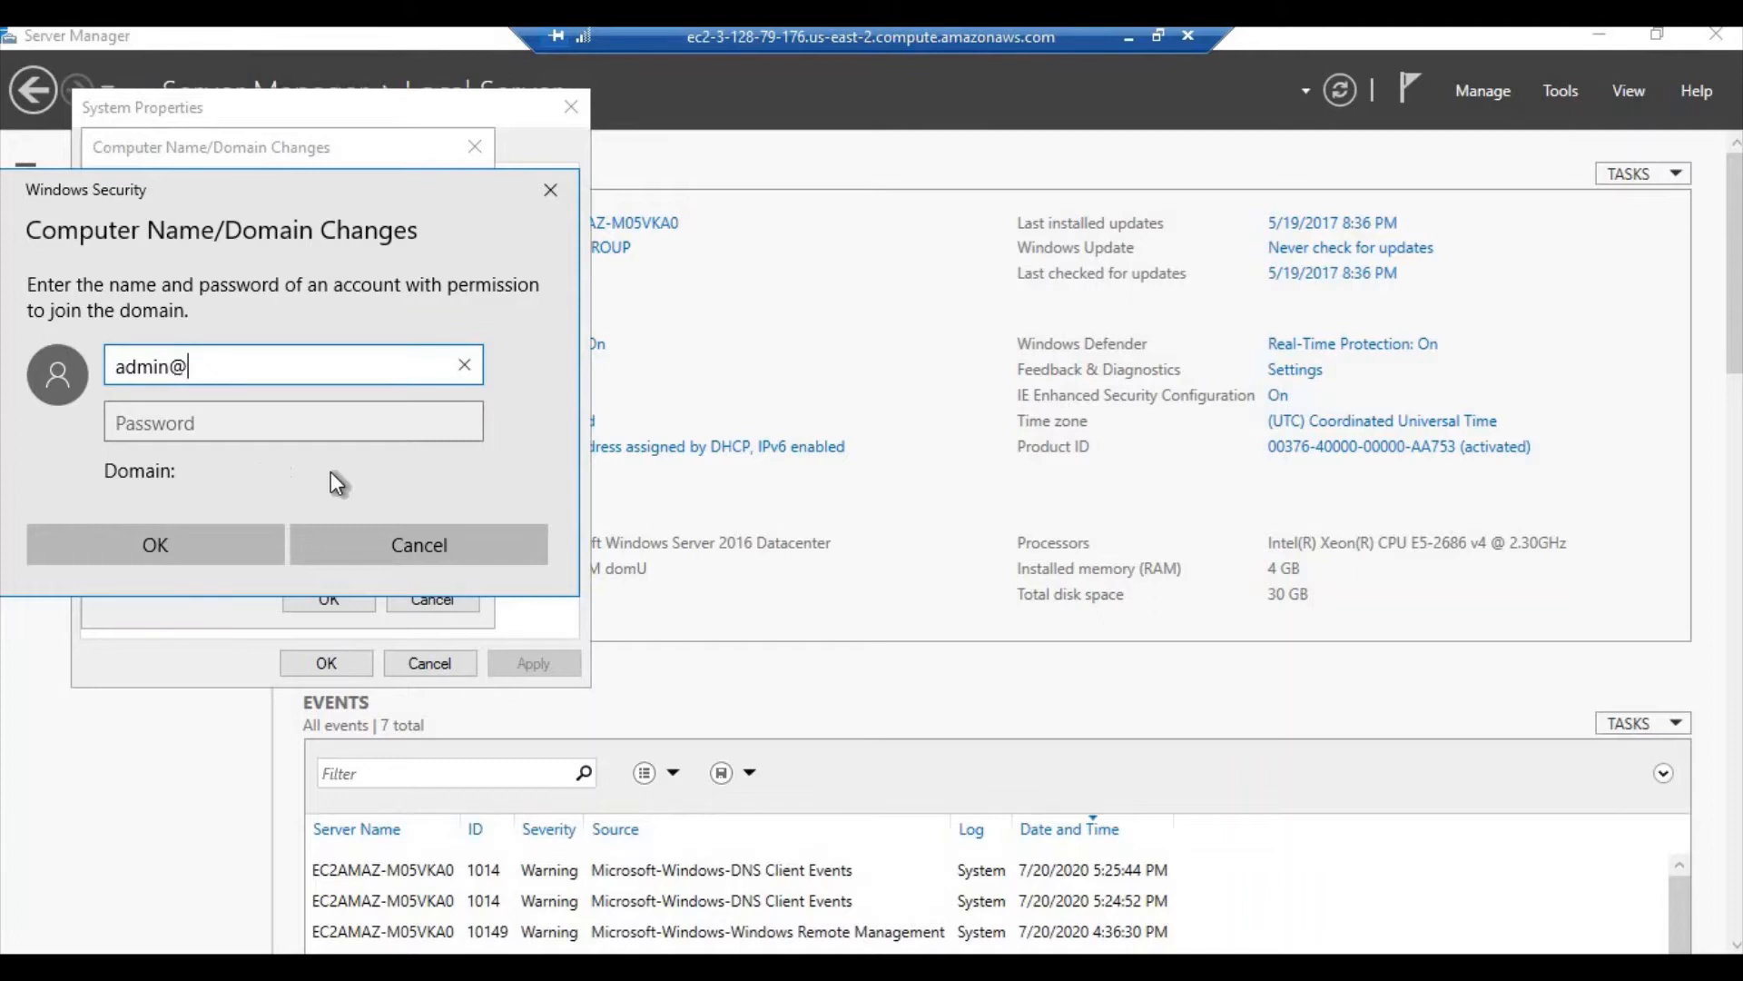
{"action": "type", "text": "easycloud.i"}
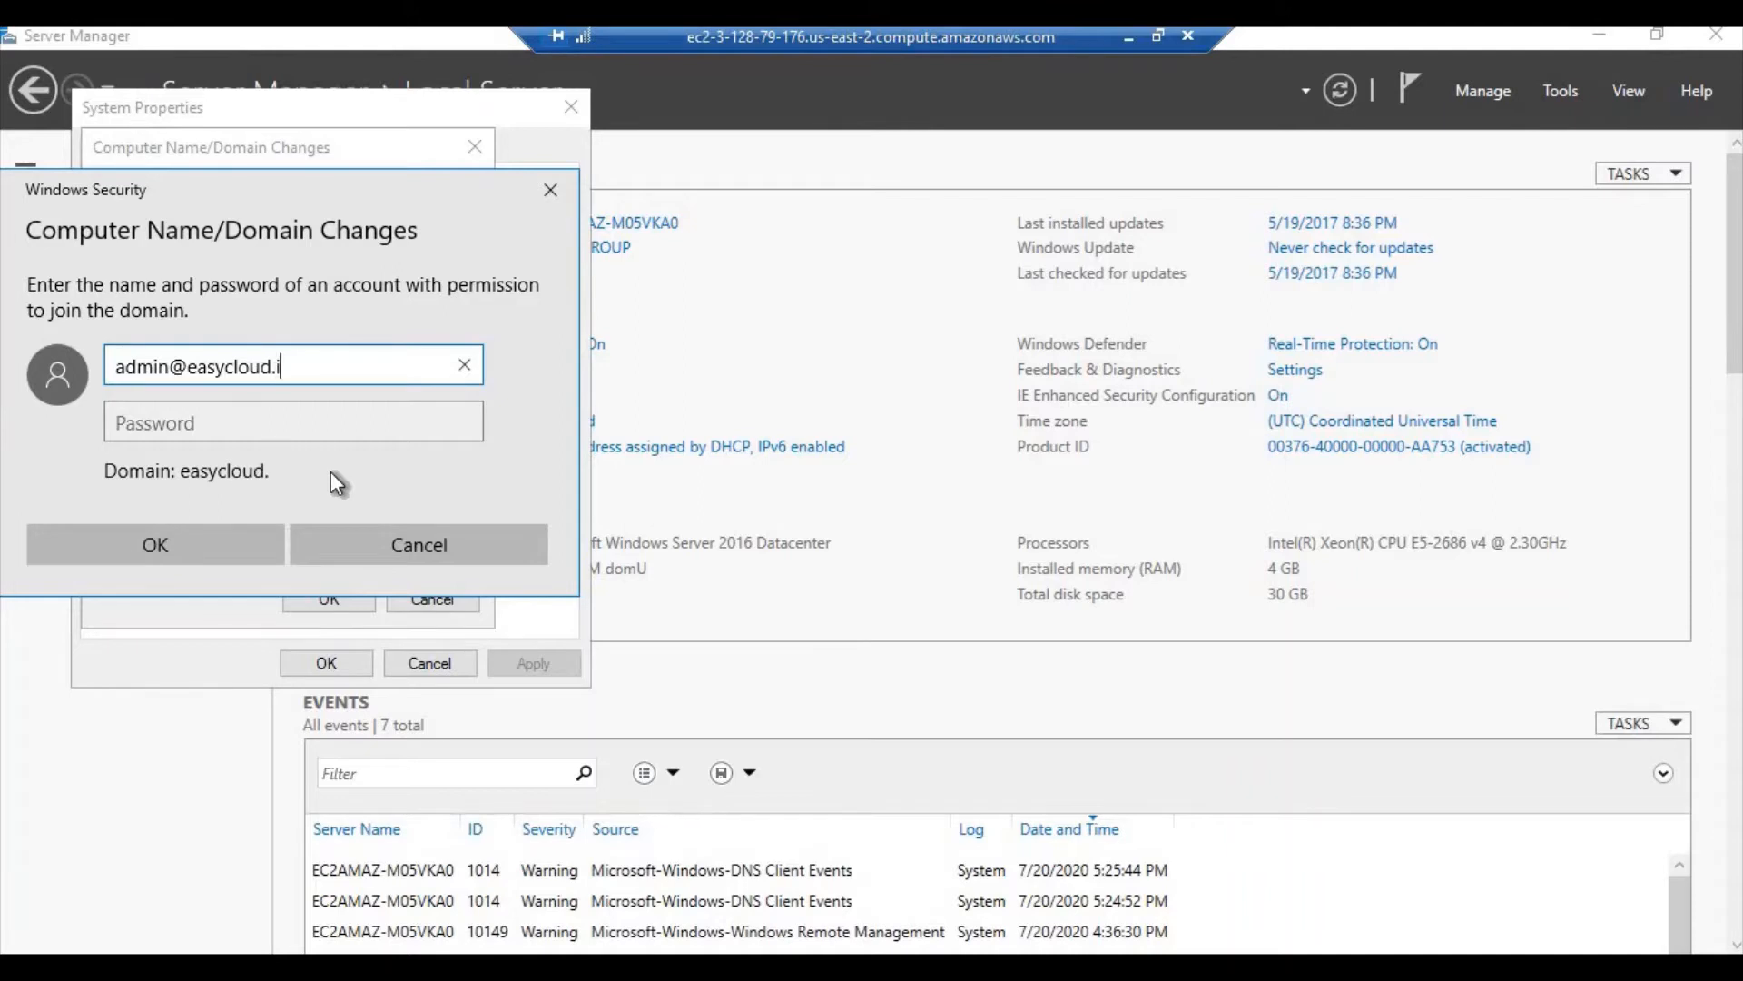
{"action": "type", "text": "n"}
{"action": "key", "text": "Tab"}
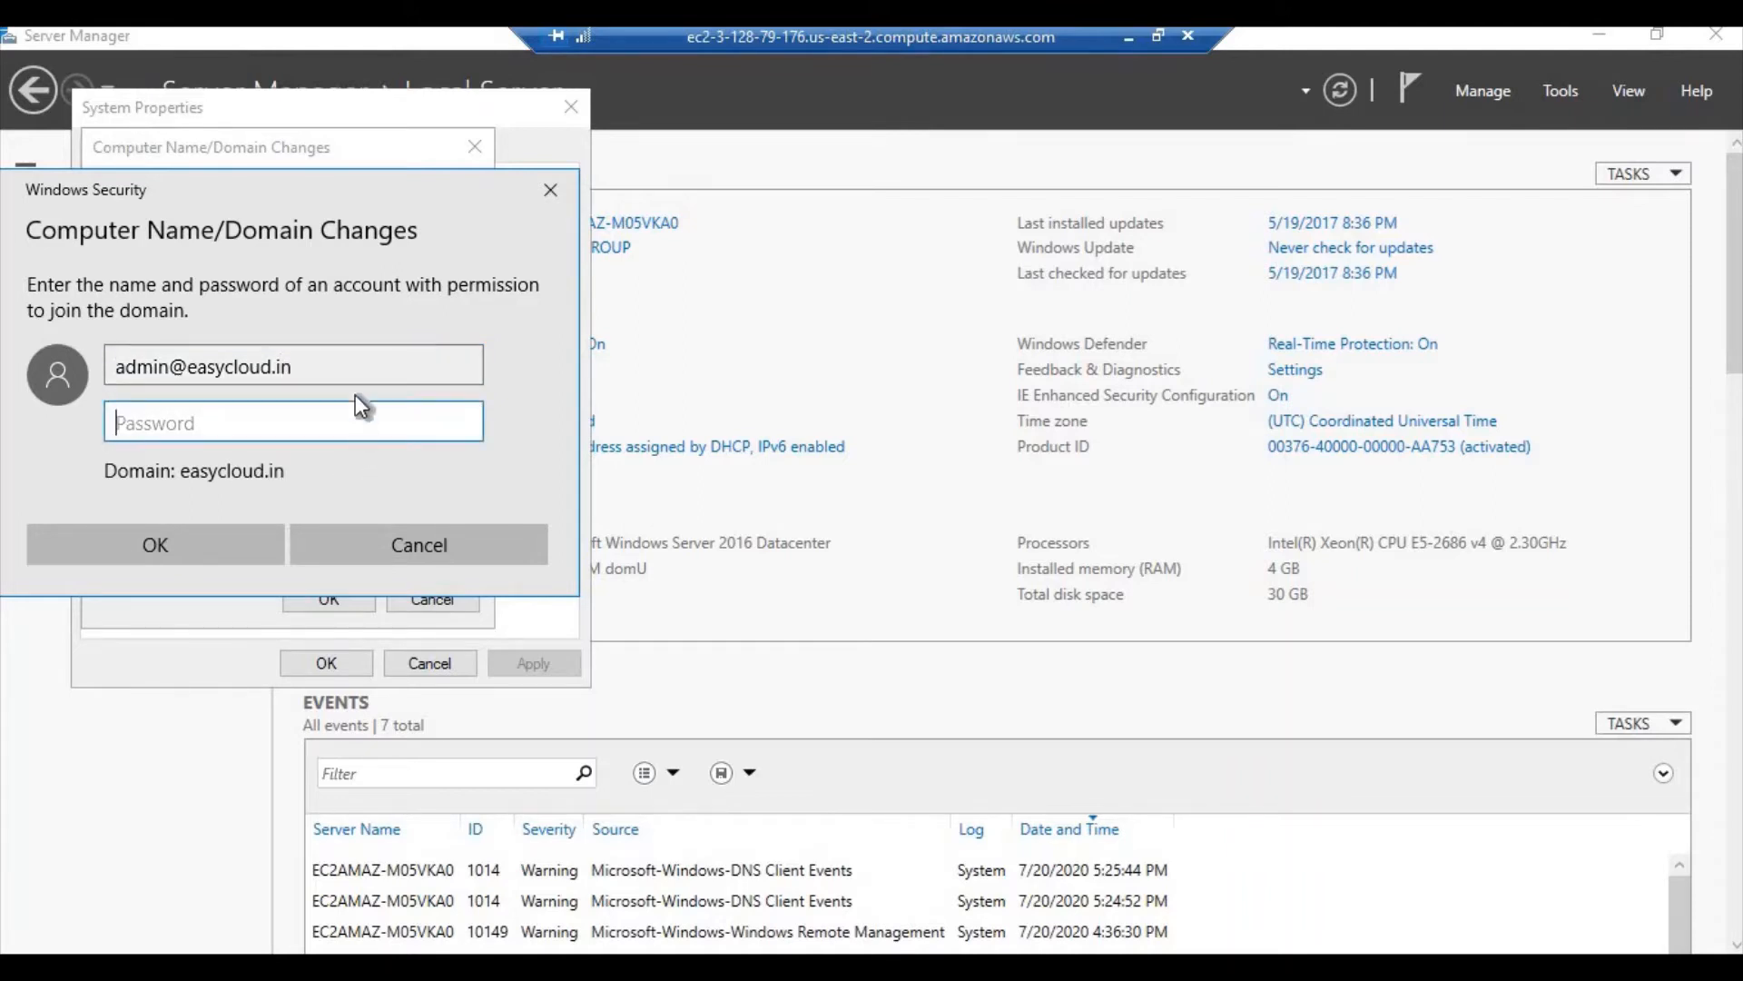
{"action": "left_click", "coordinate": [359, 367]}
{"action": "type", "text": "t"}
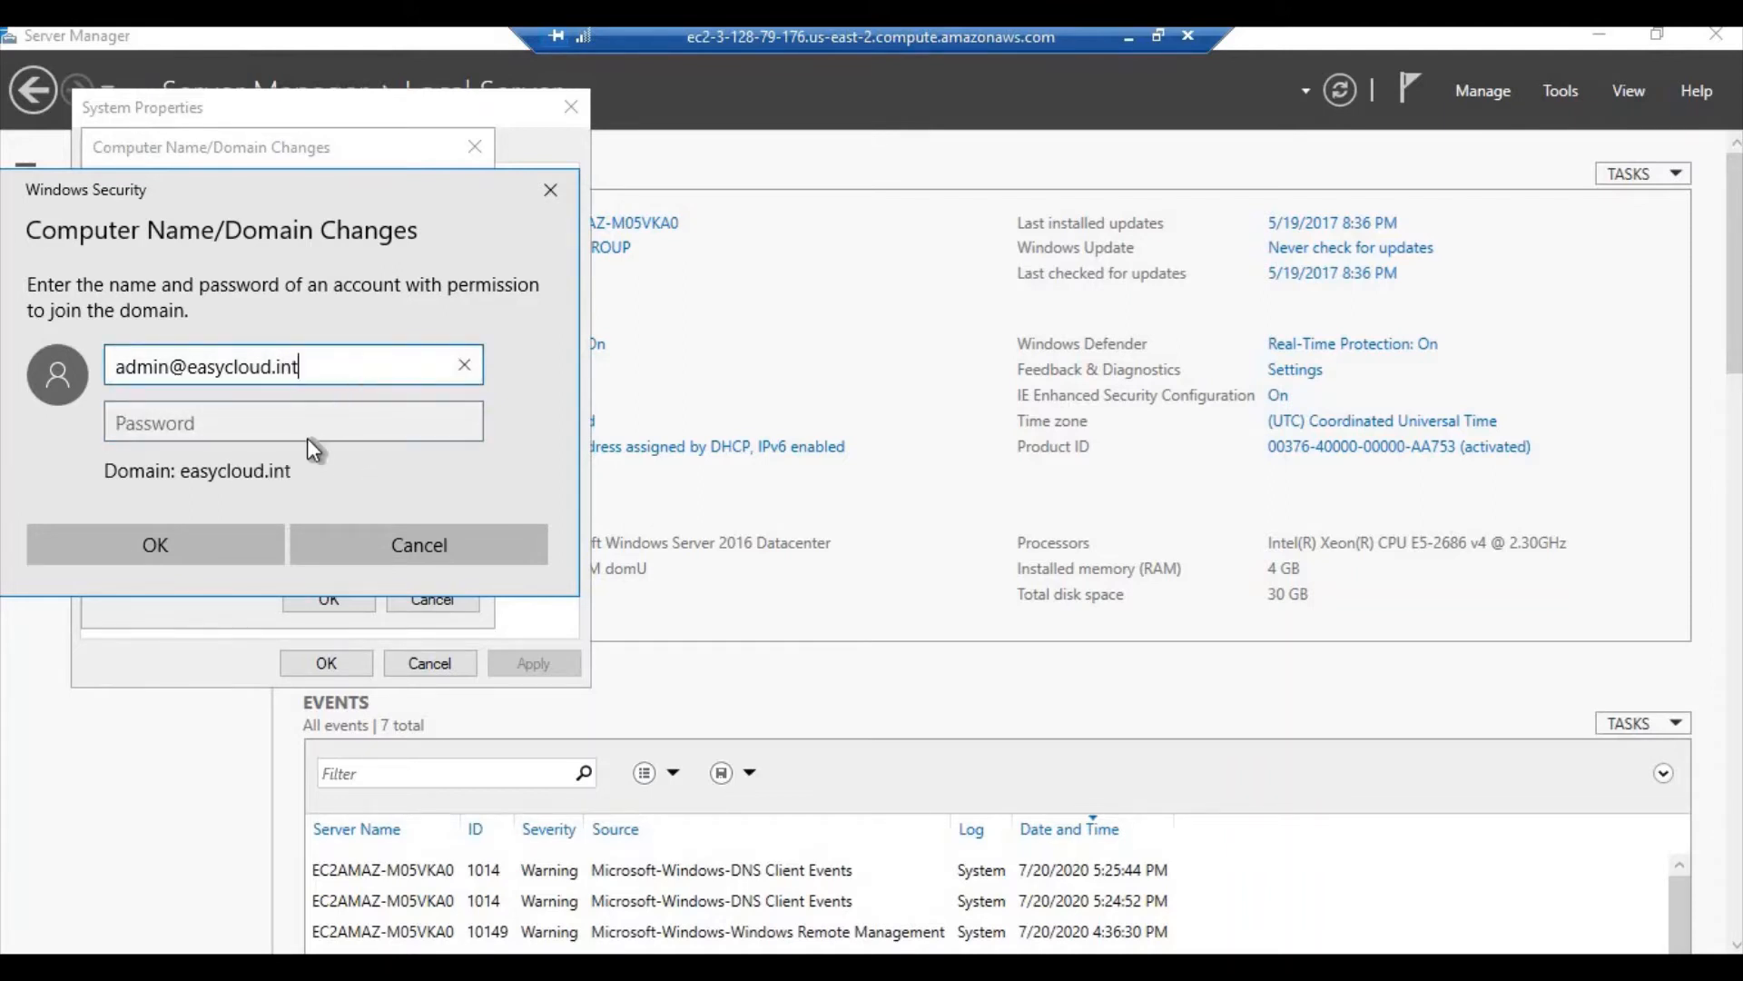
{"action": "left_click", "coordinate": [307, 430]}
{"action": "type", "text": "•••••••"}
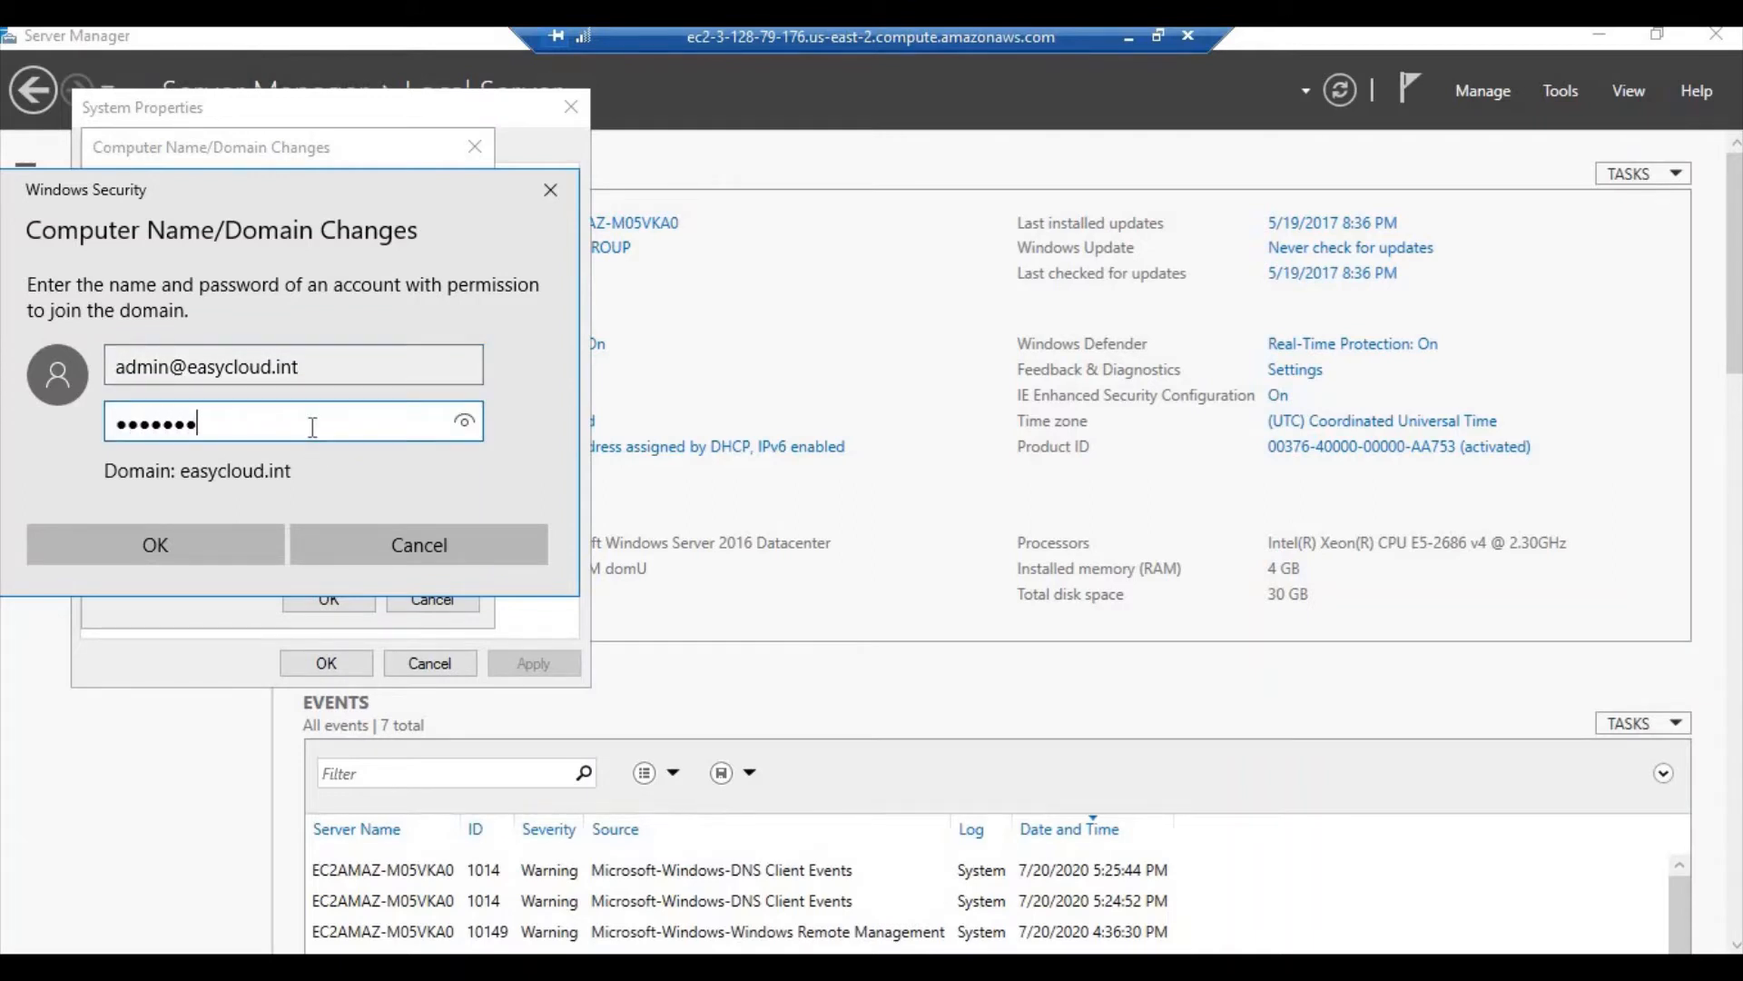
{"action": "type", "text": "•••••"}
{"action": "key", "text": "Return"}
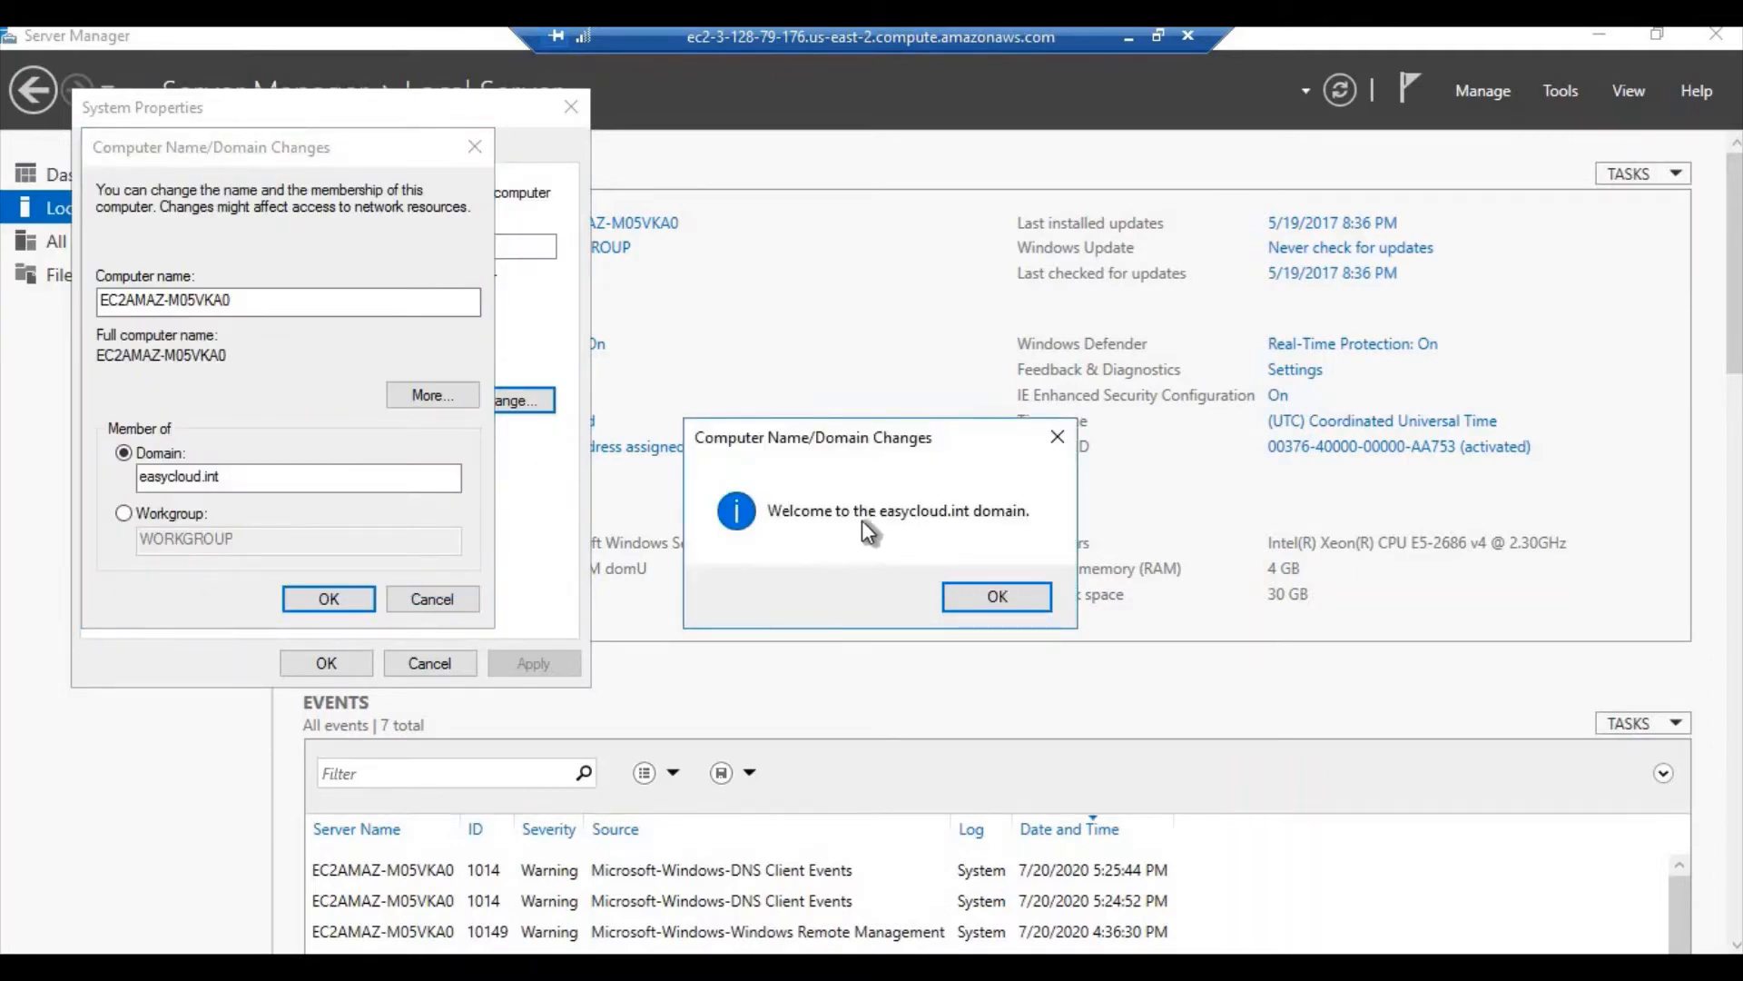
{"action": "left_click", "coordinate": [1012, 602]}
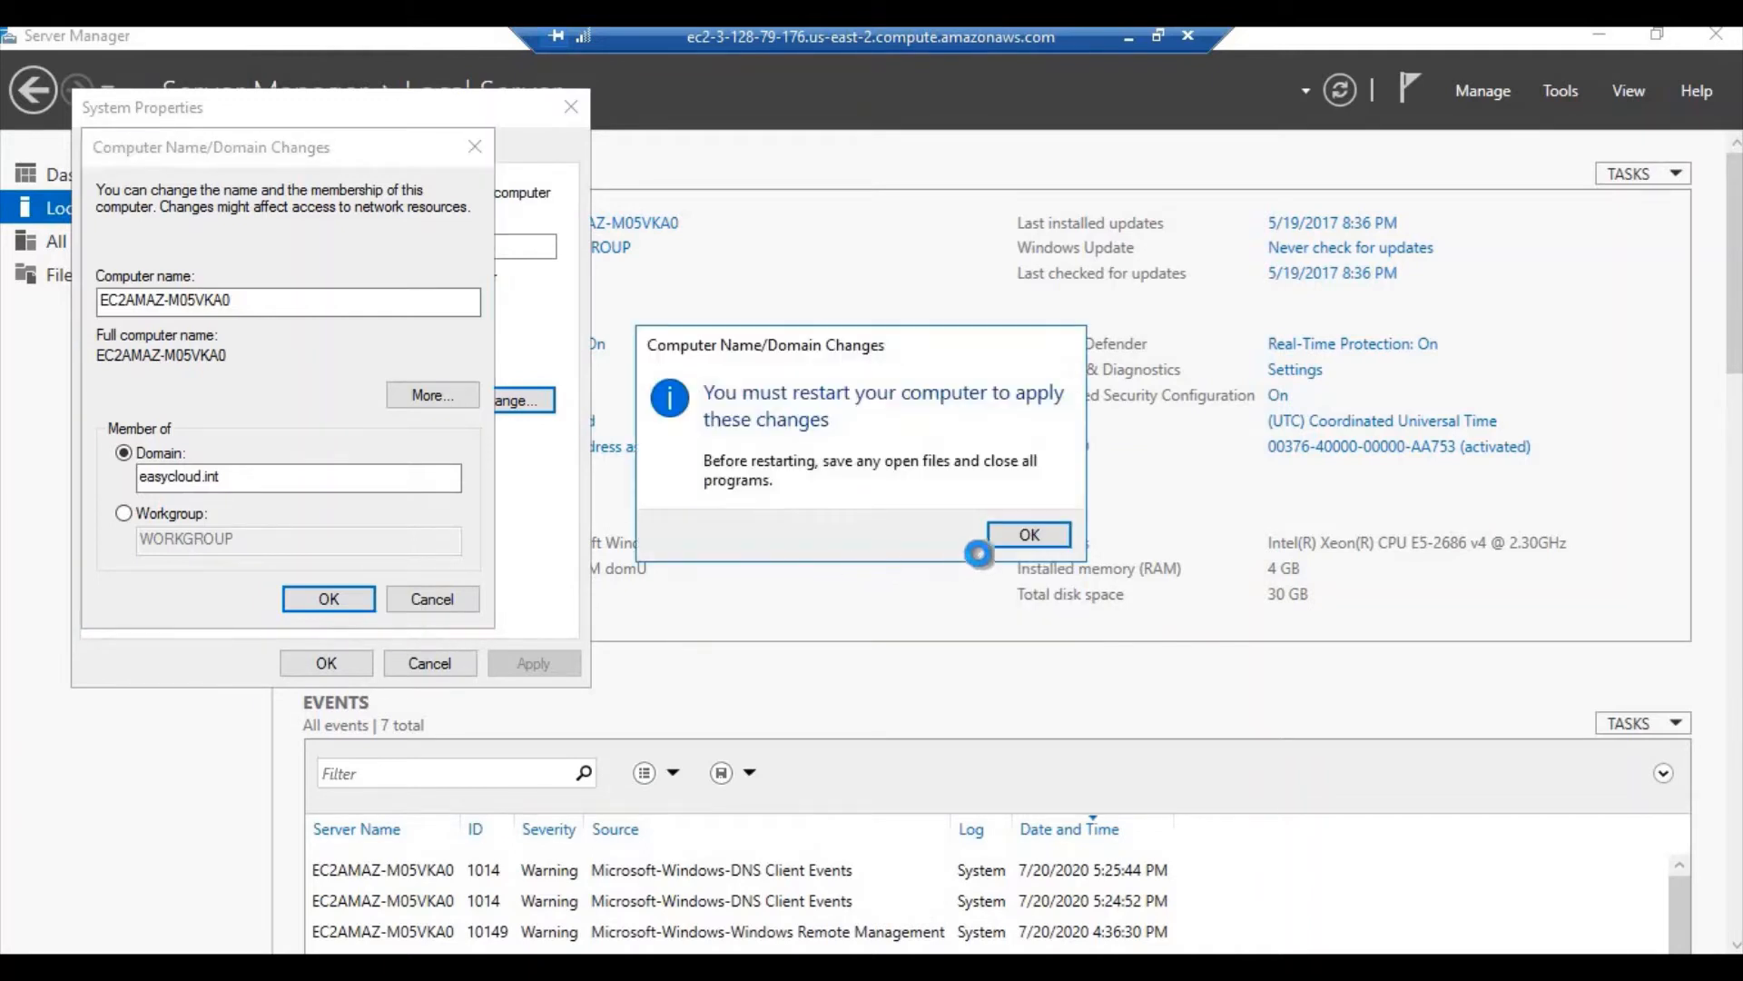
{"action": "left_click", "coordinate": [1030, 536]}
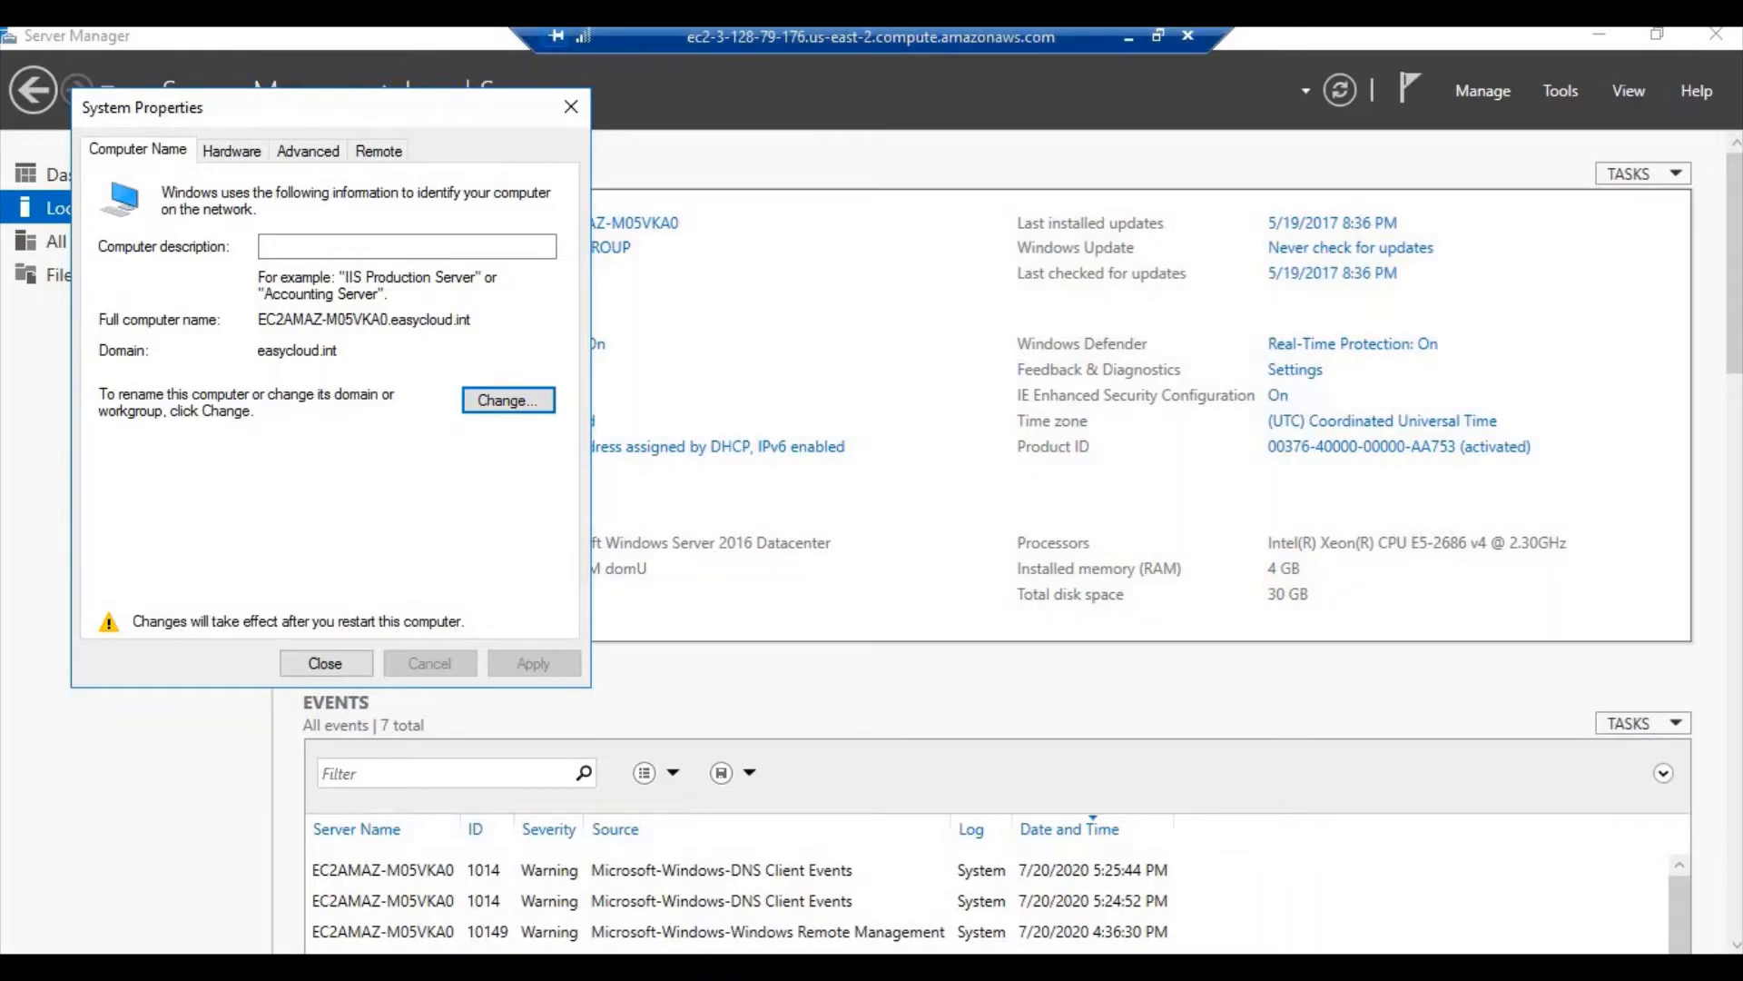
{"action": "left_click", "coordinate": [1124, 37]}
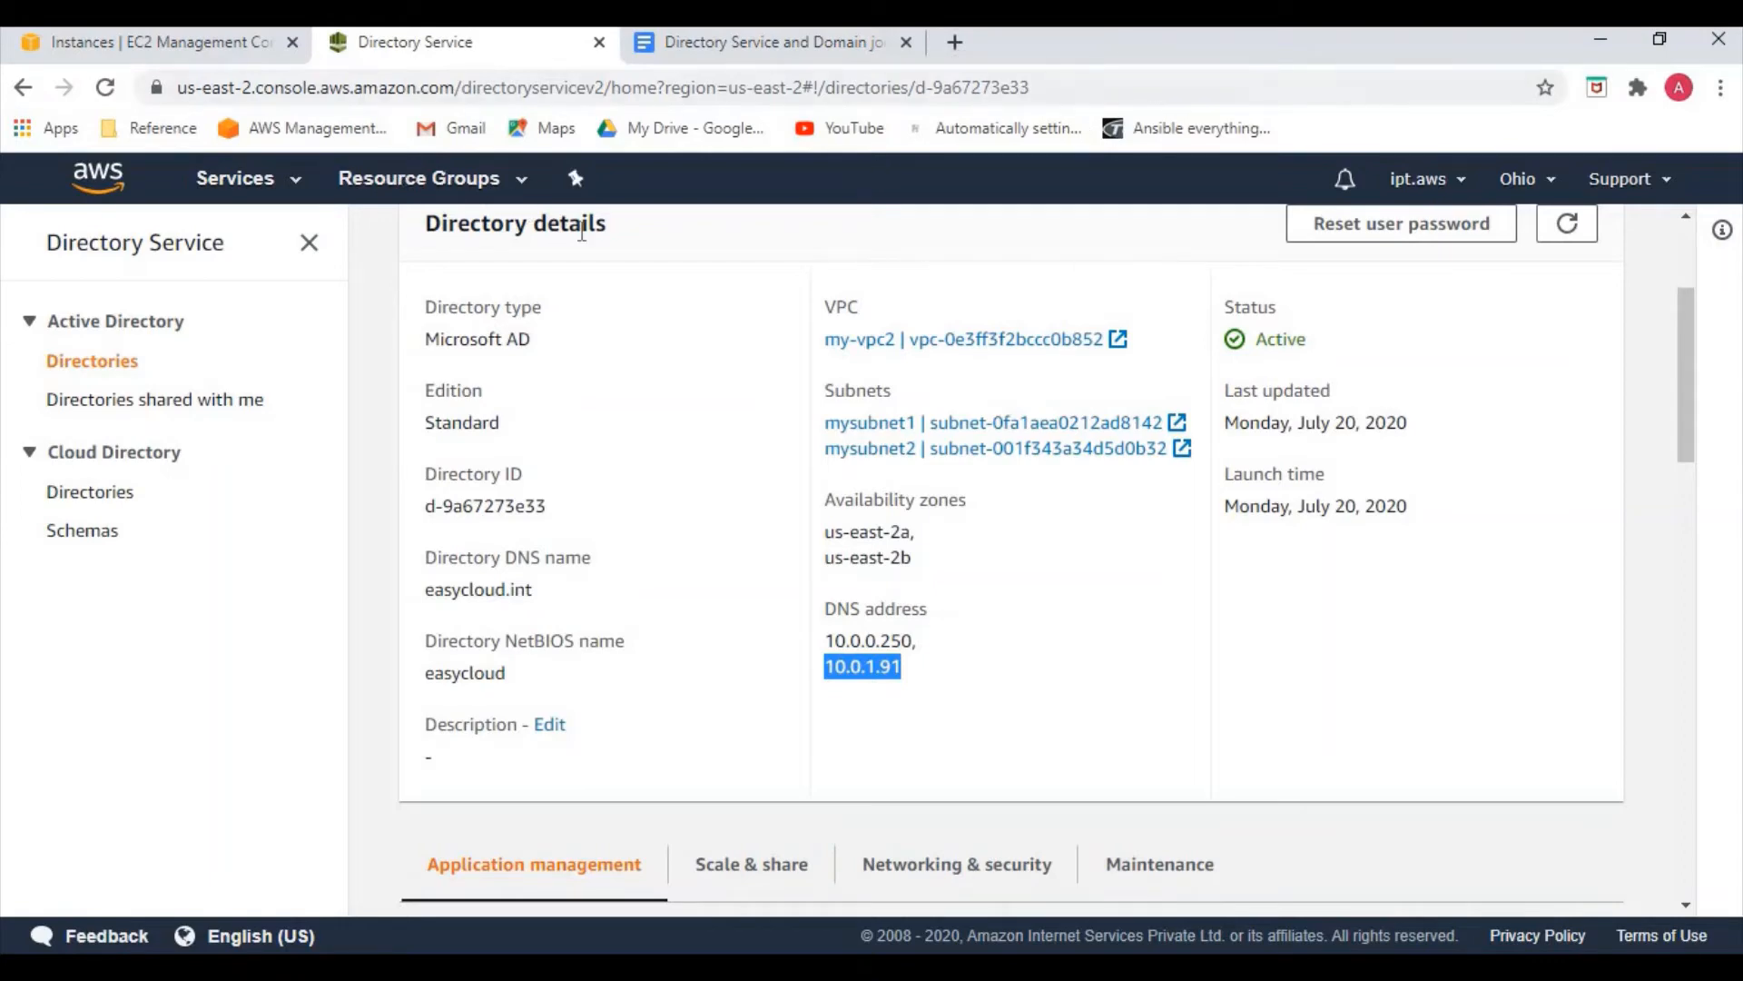
Close the connection details, deselect windows-server, and go to the IAM console via service search
{"action": "left_click", "coordinate": [111, 41]}
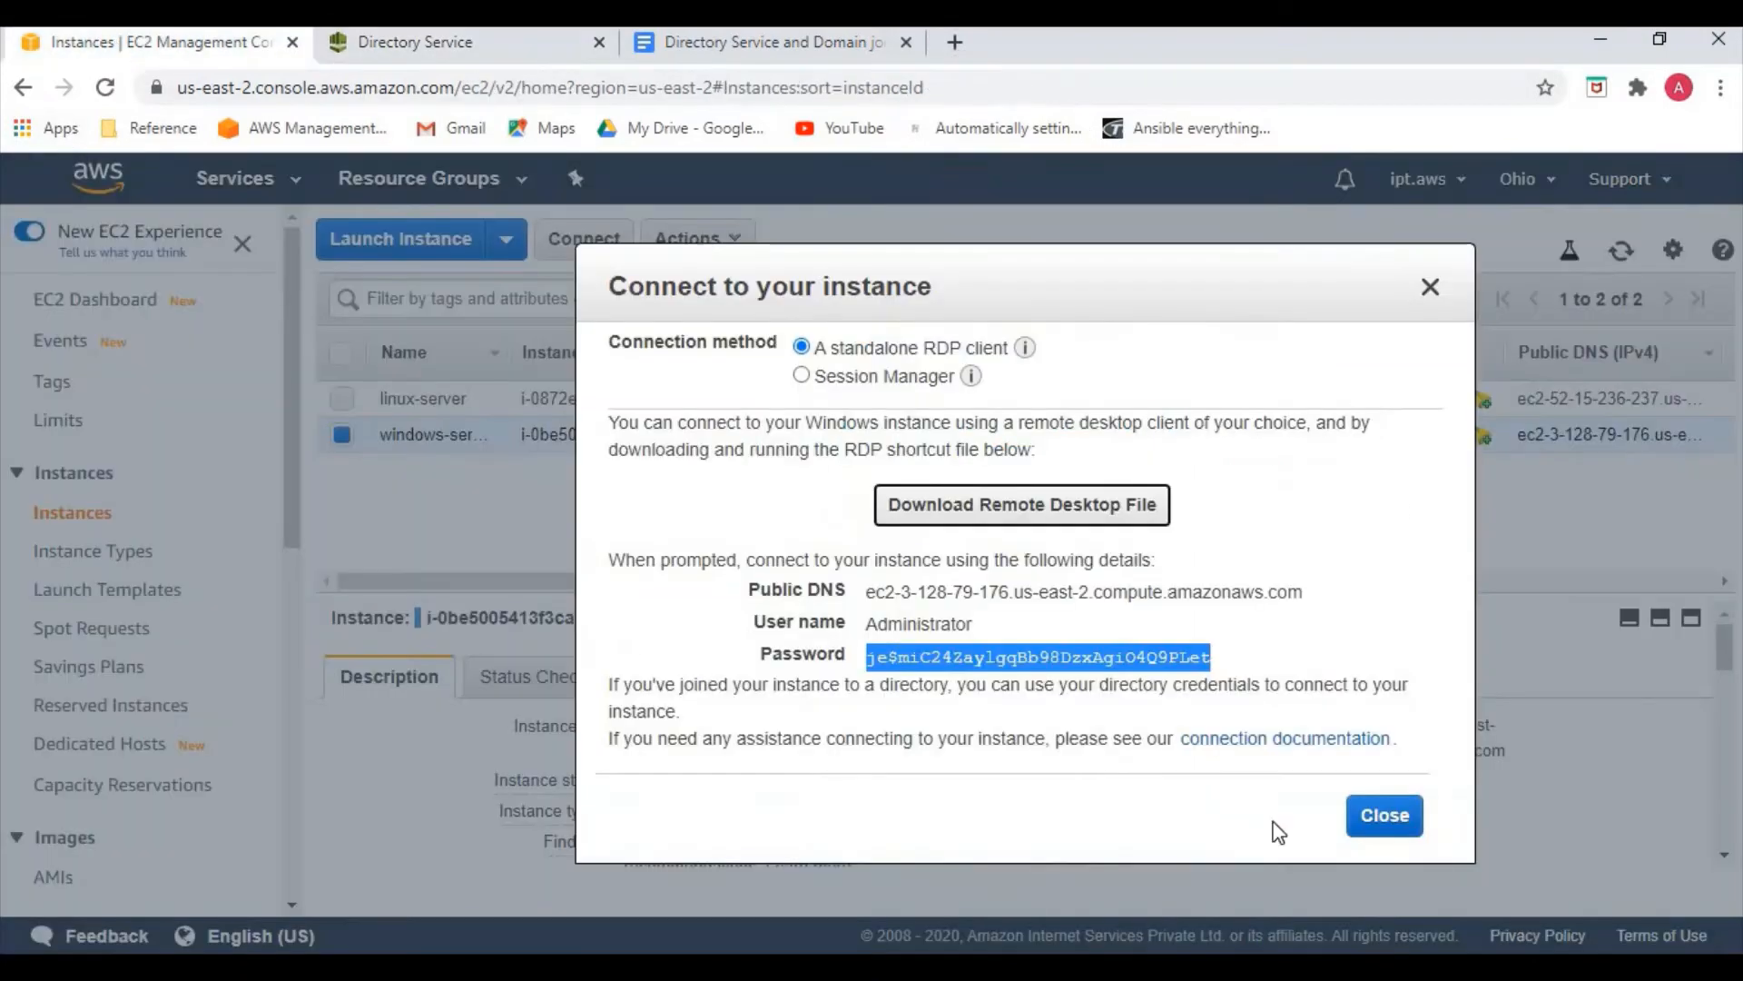
{"action": "left_click", "coordinate": [1403, 823]}
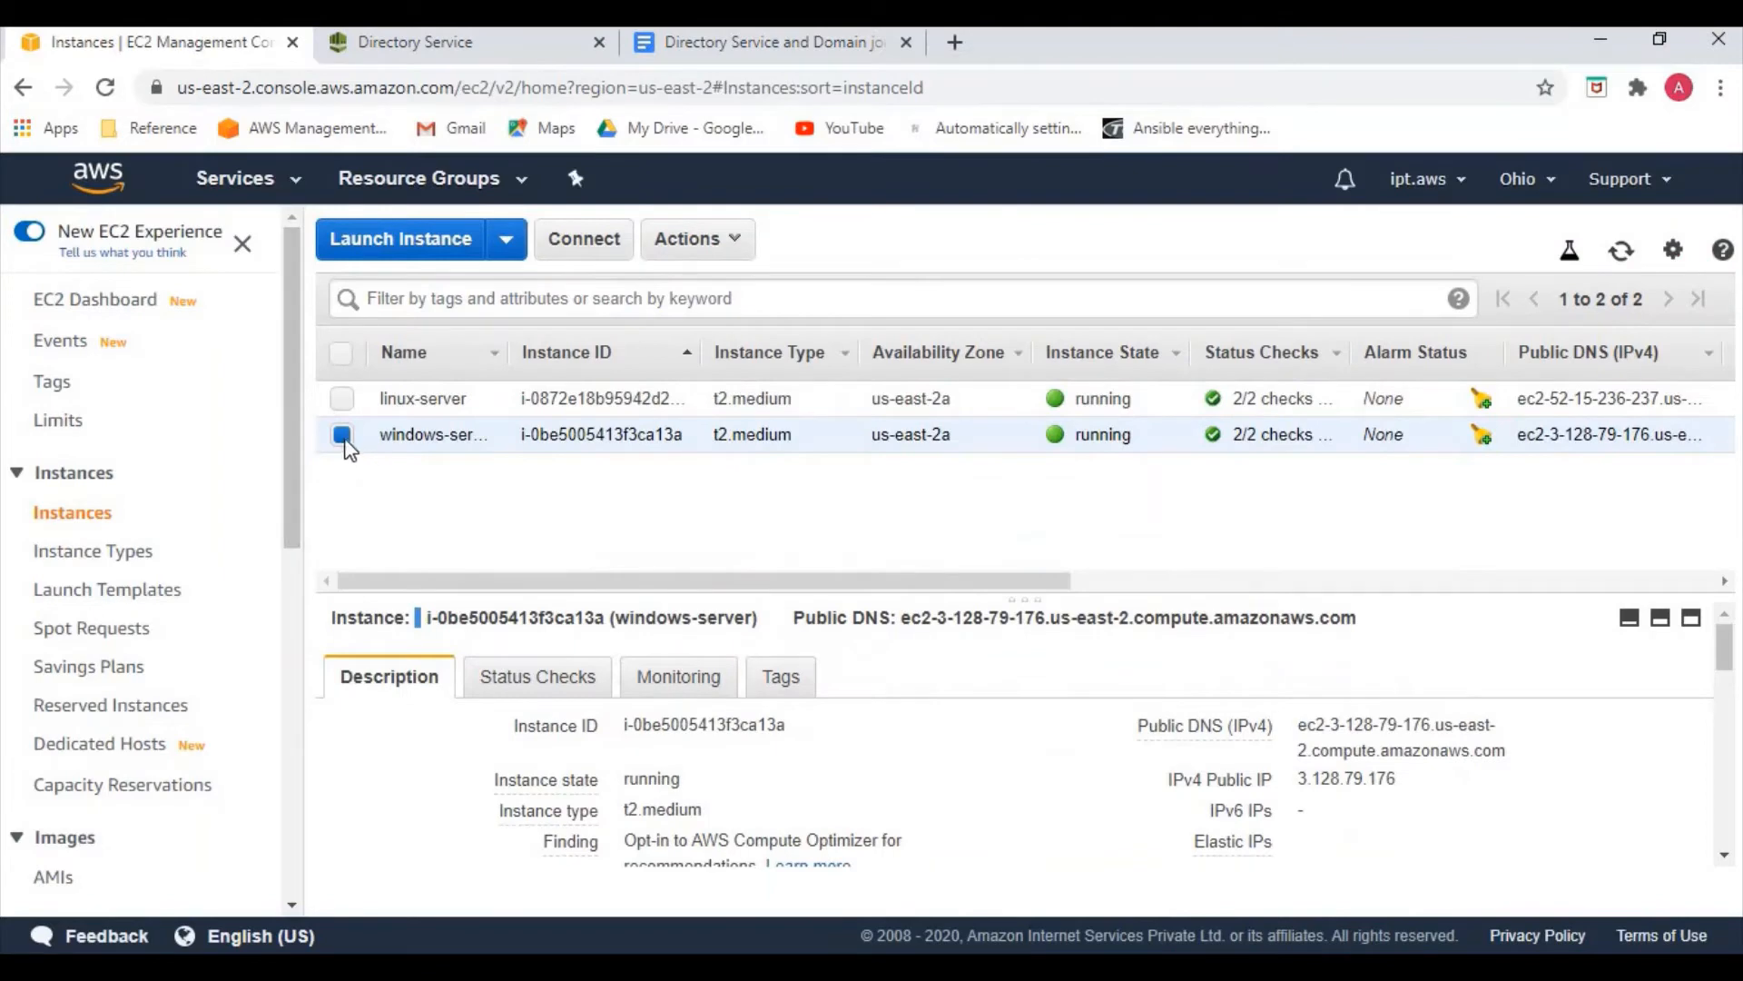
{"action": "left_click", "coordinate": [418, 495]}
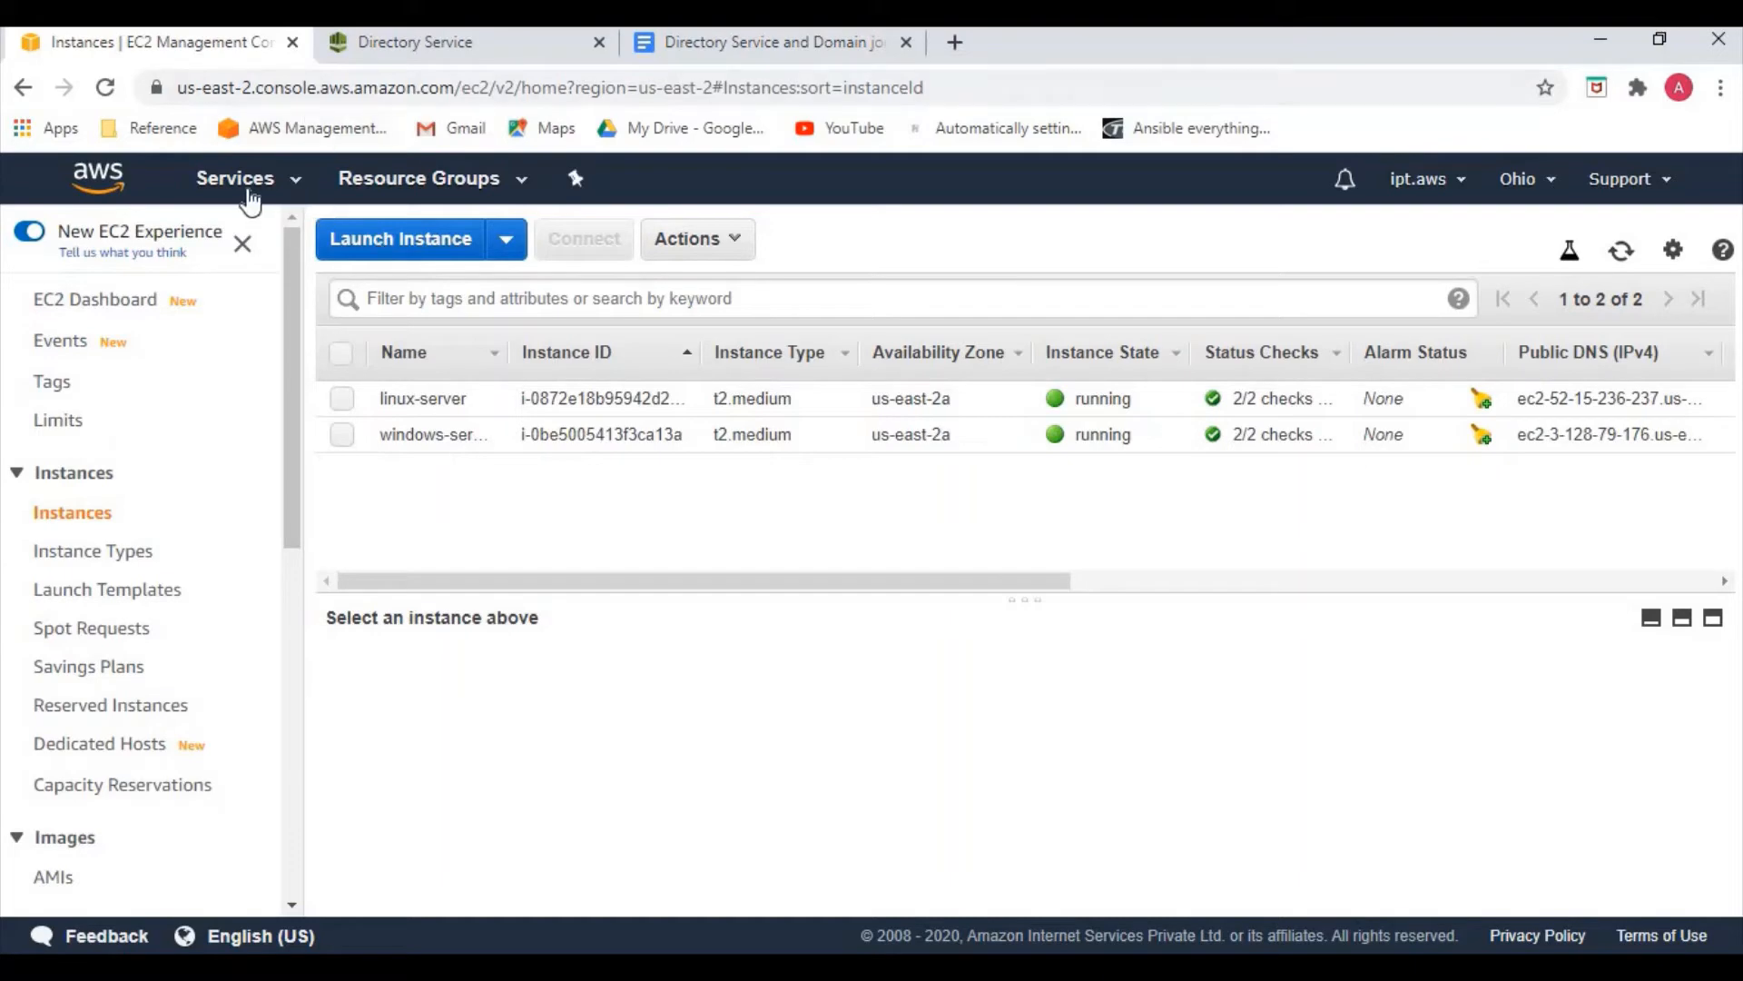
{"action": "left_click", "coordinate": [251, 186]}
{"action": "type", "text": "iam"}
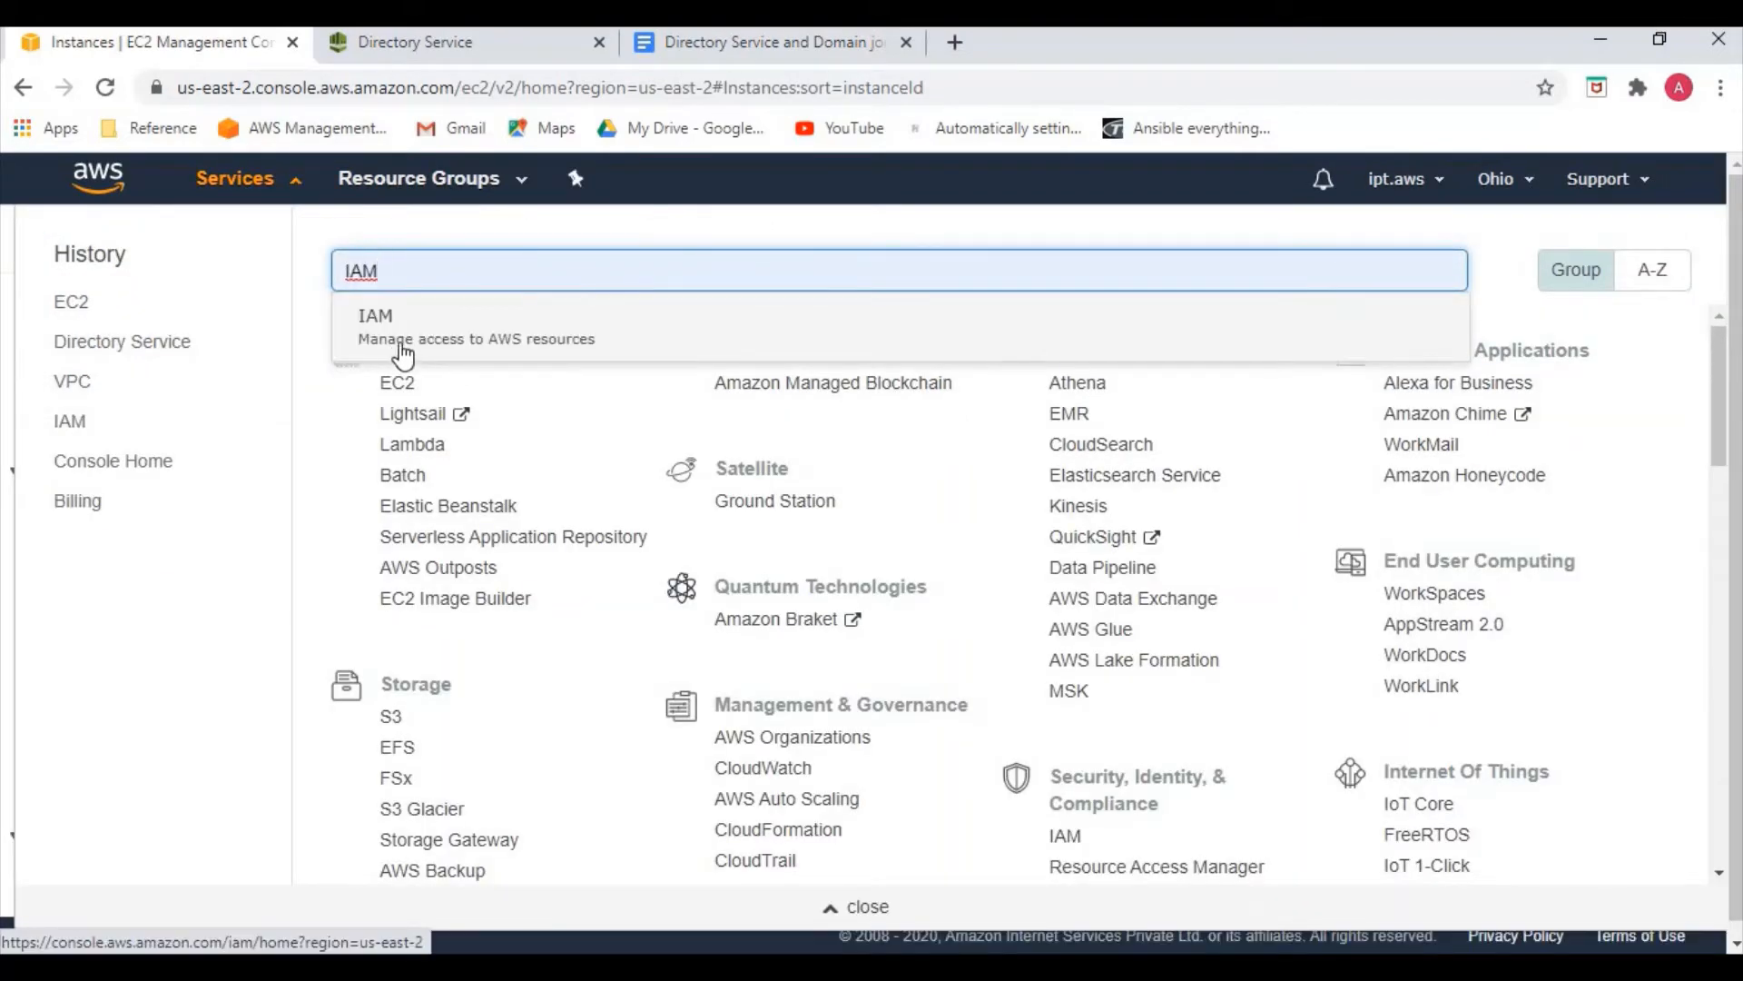
{"action": "left_click", "coordinate": [402, 347]}
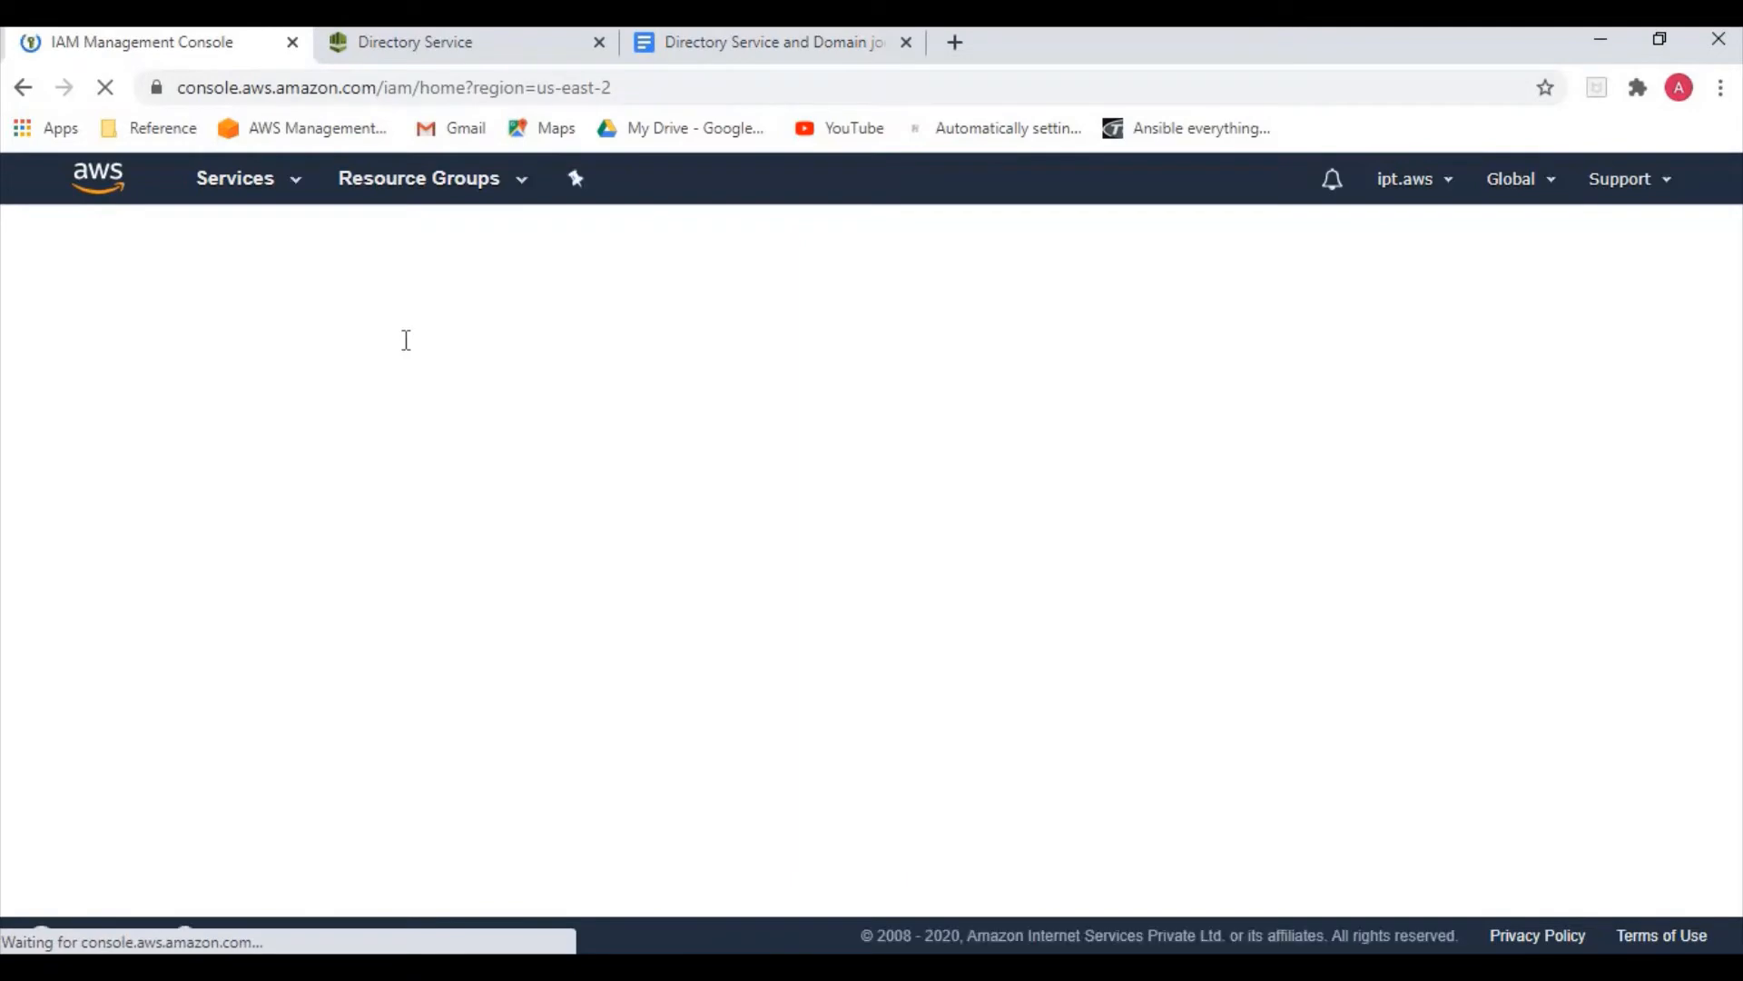
Review the Domain-Join IAM role steps in the notes document, then return to IAM
{"action": "left_click", "coordinate": [702, 47]}
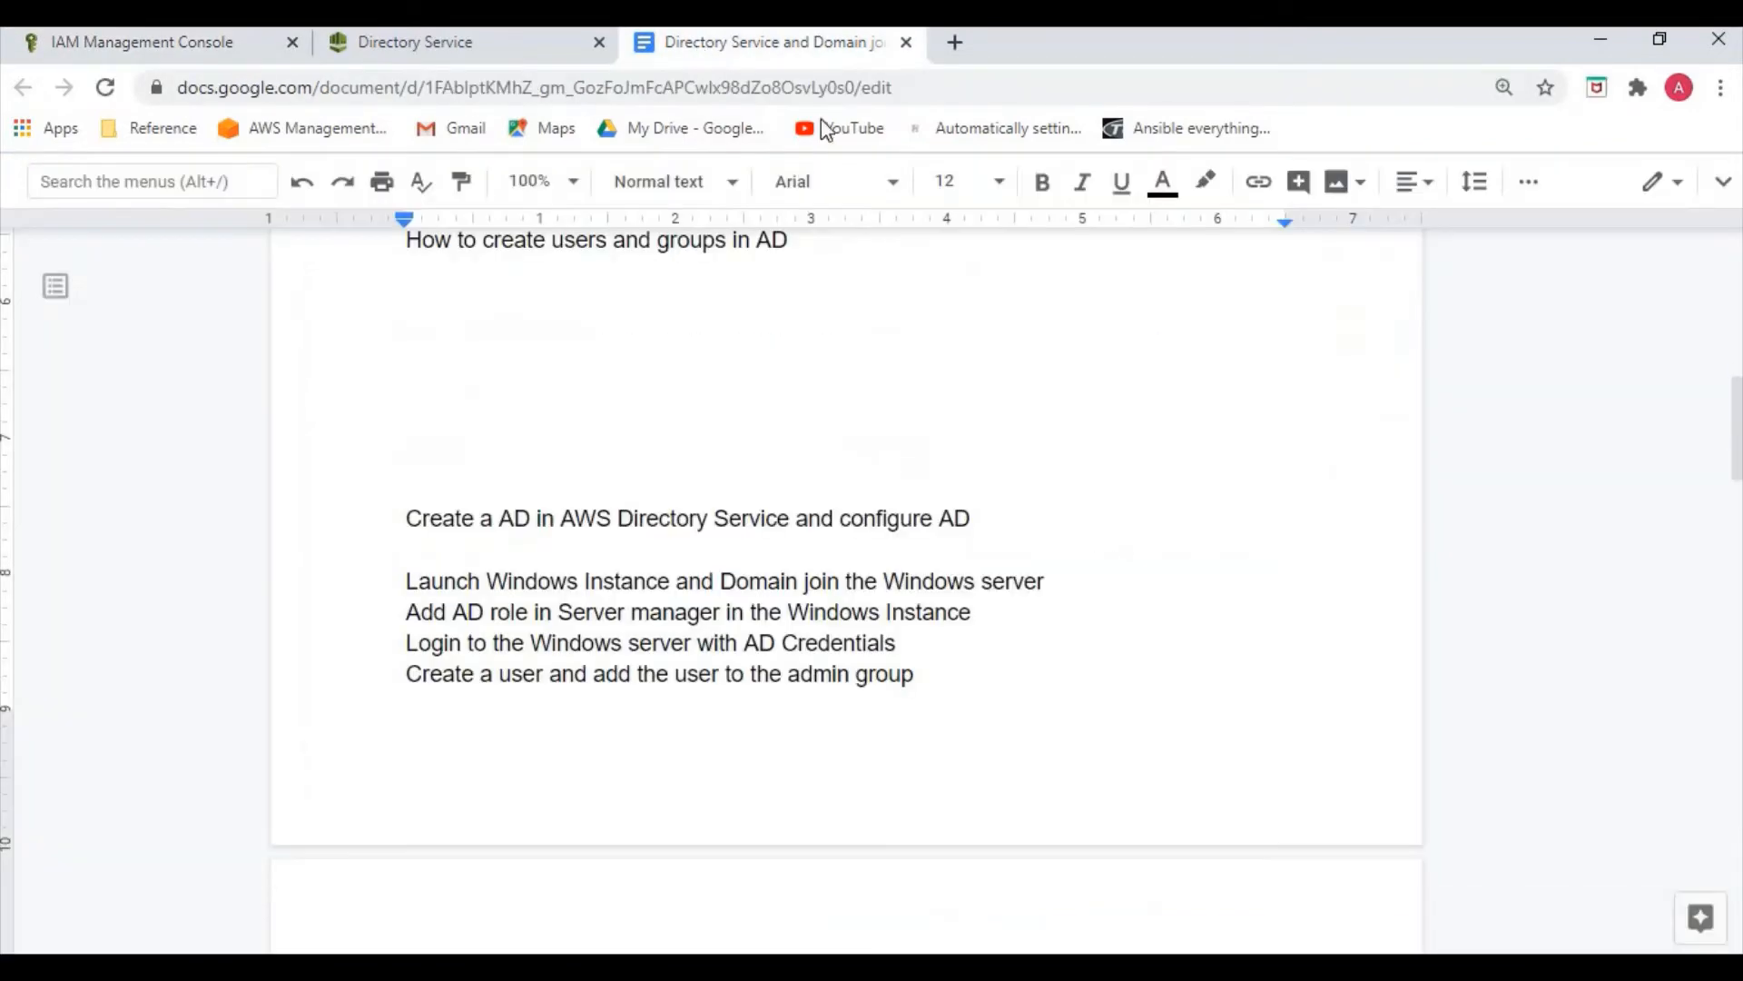
{"action": "scroll", "coordinate": [930, 693], "scroll_direction": "down", "scroll_amount": 3}
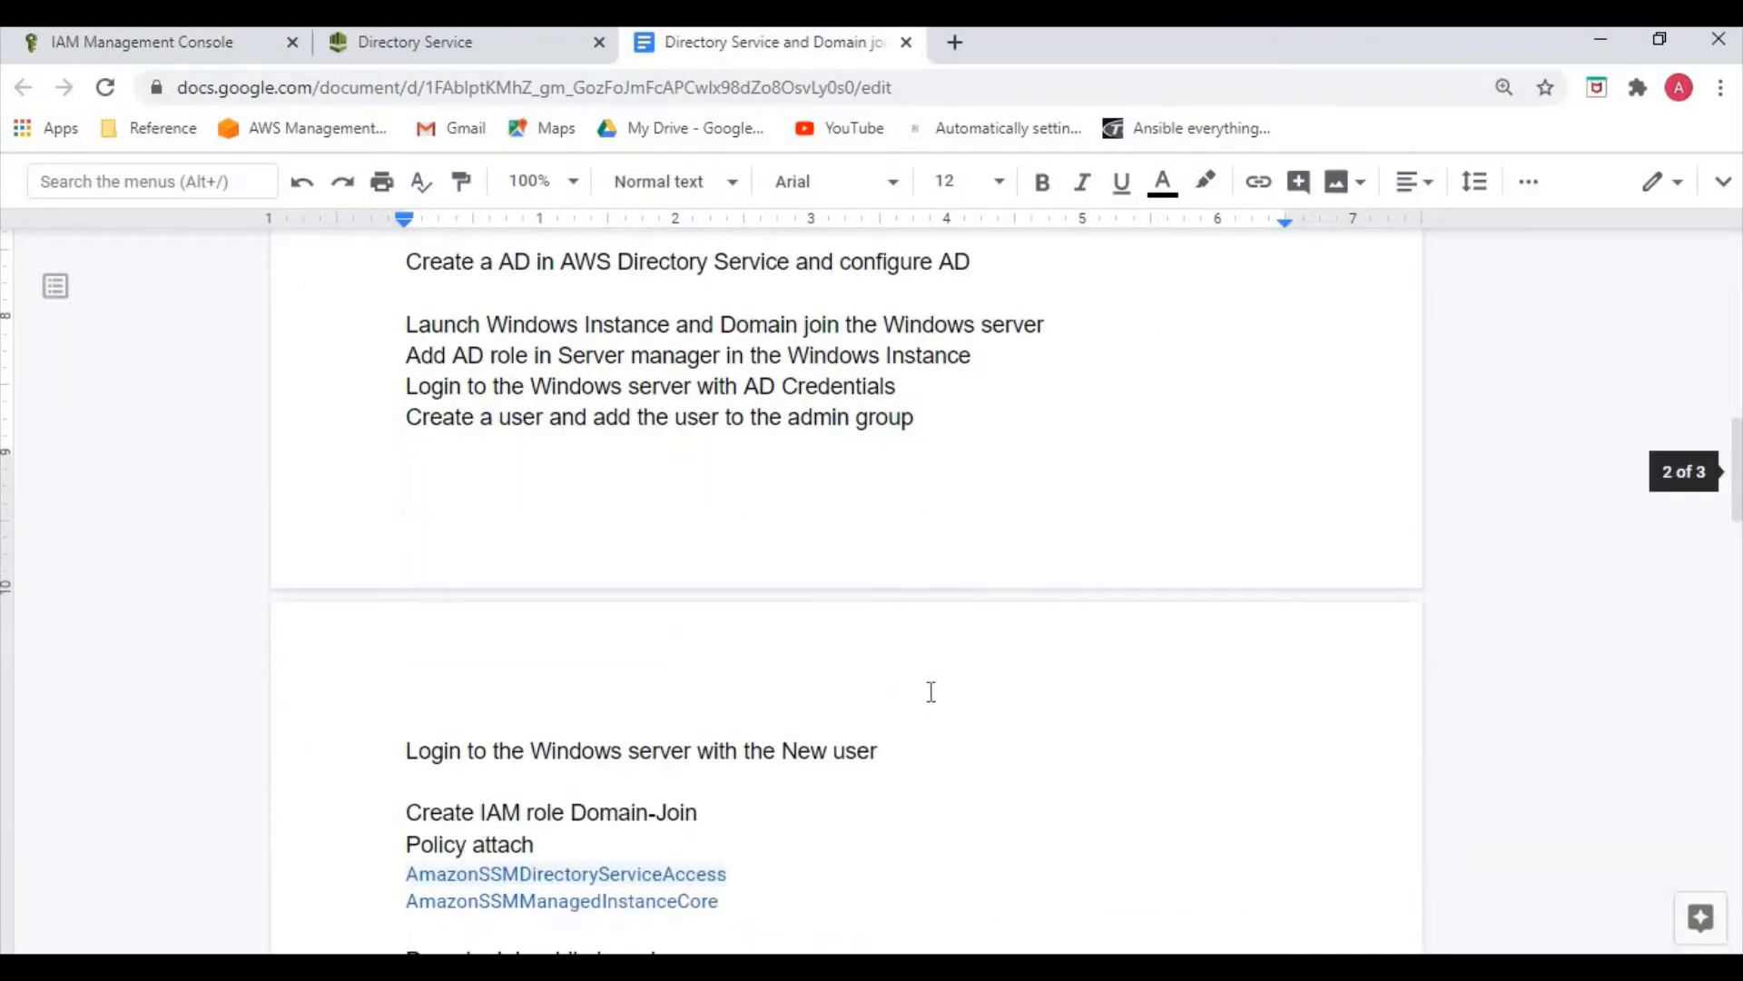
{"action": "scroll", "coordinate": [926, 693], "scroll_direction": "down", "scroll_amount": 3}
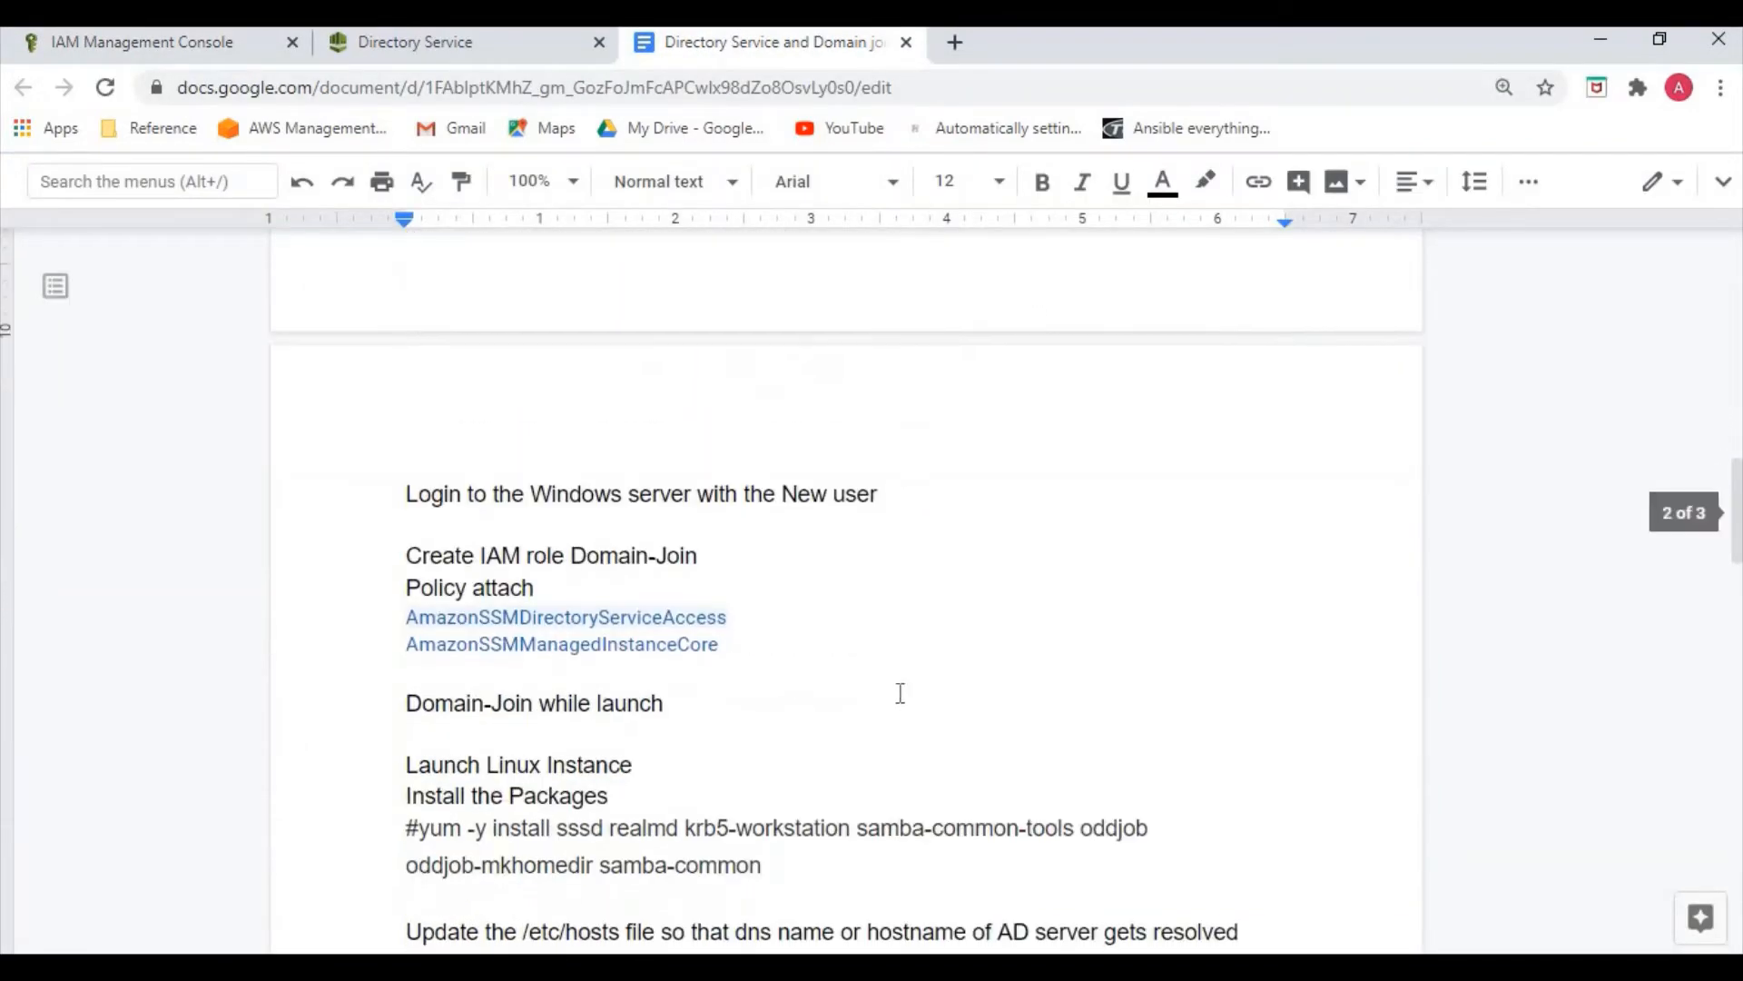
{"action": "left_click", "coordinate": [194, 47]}
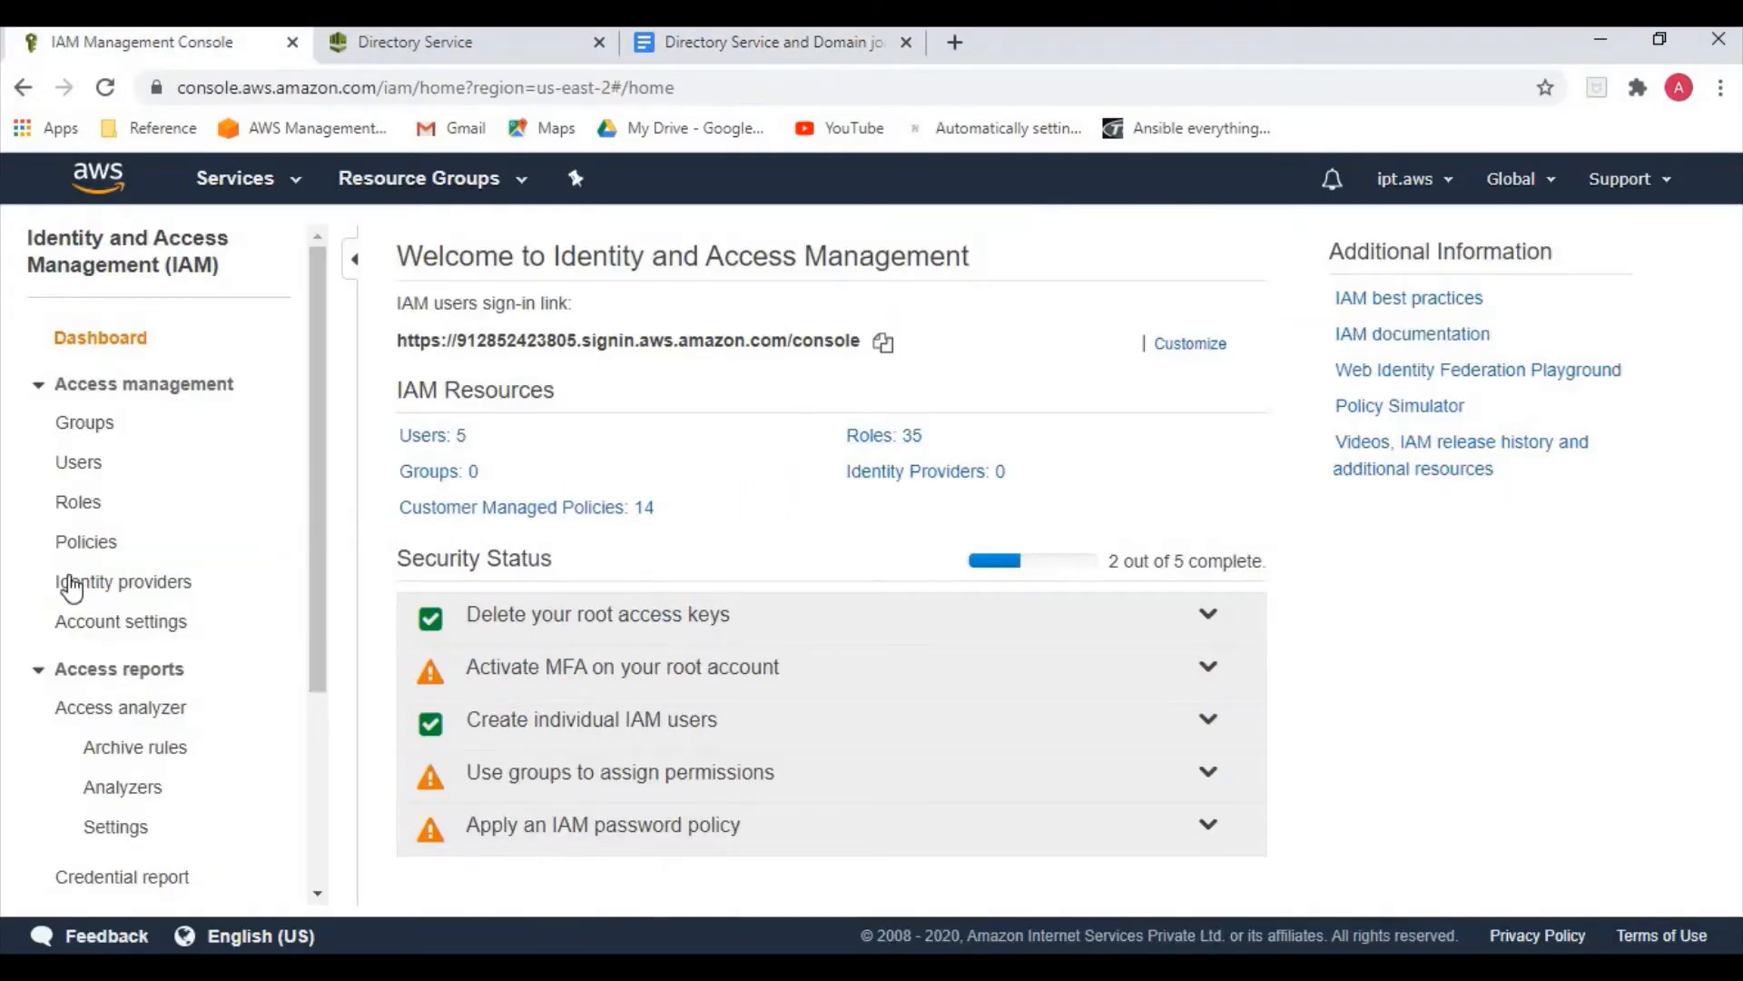
Start a new EC2 role and attach the AmazonSSMDirectoryServiceAccess policy
{"action": "left_click", "coordinate": [80, 503]}
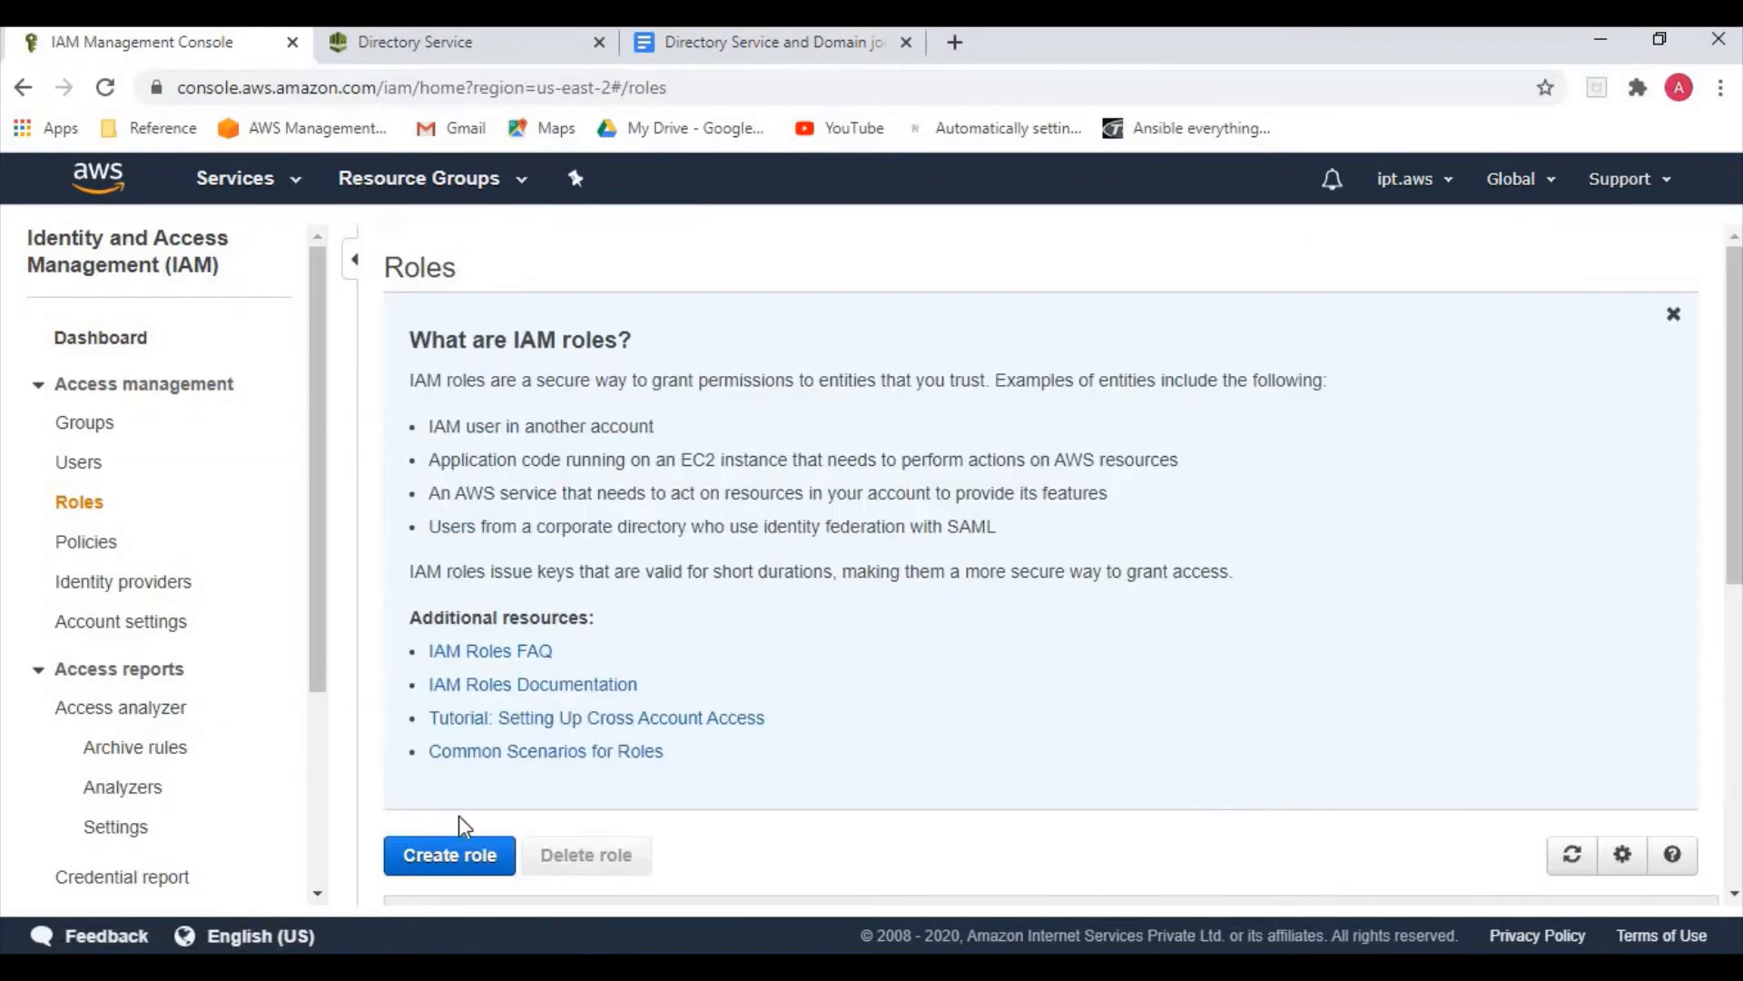
{"action": "left_click", "coordinate": [449, 867]}
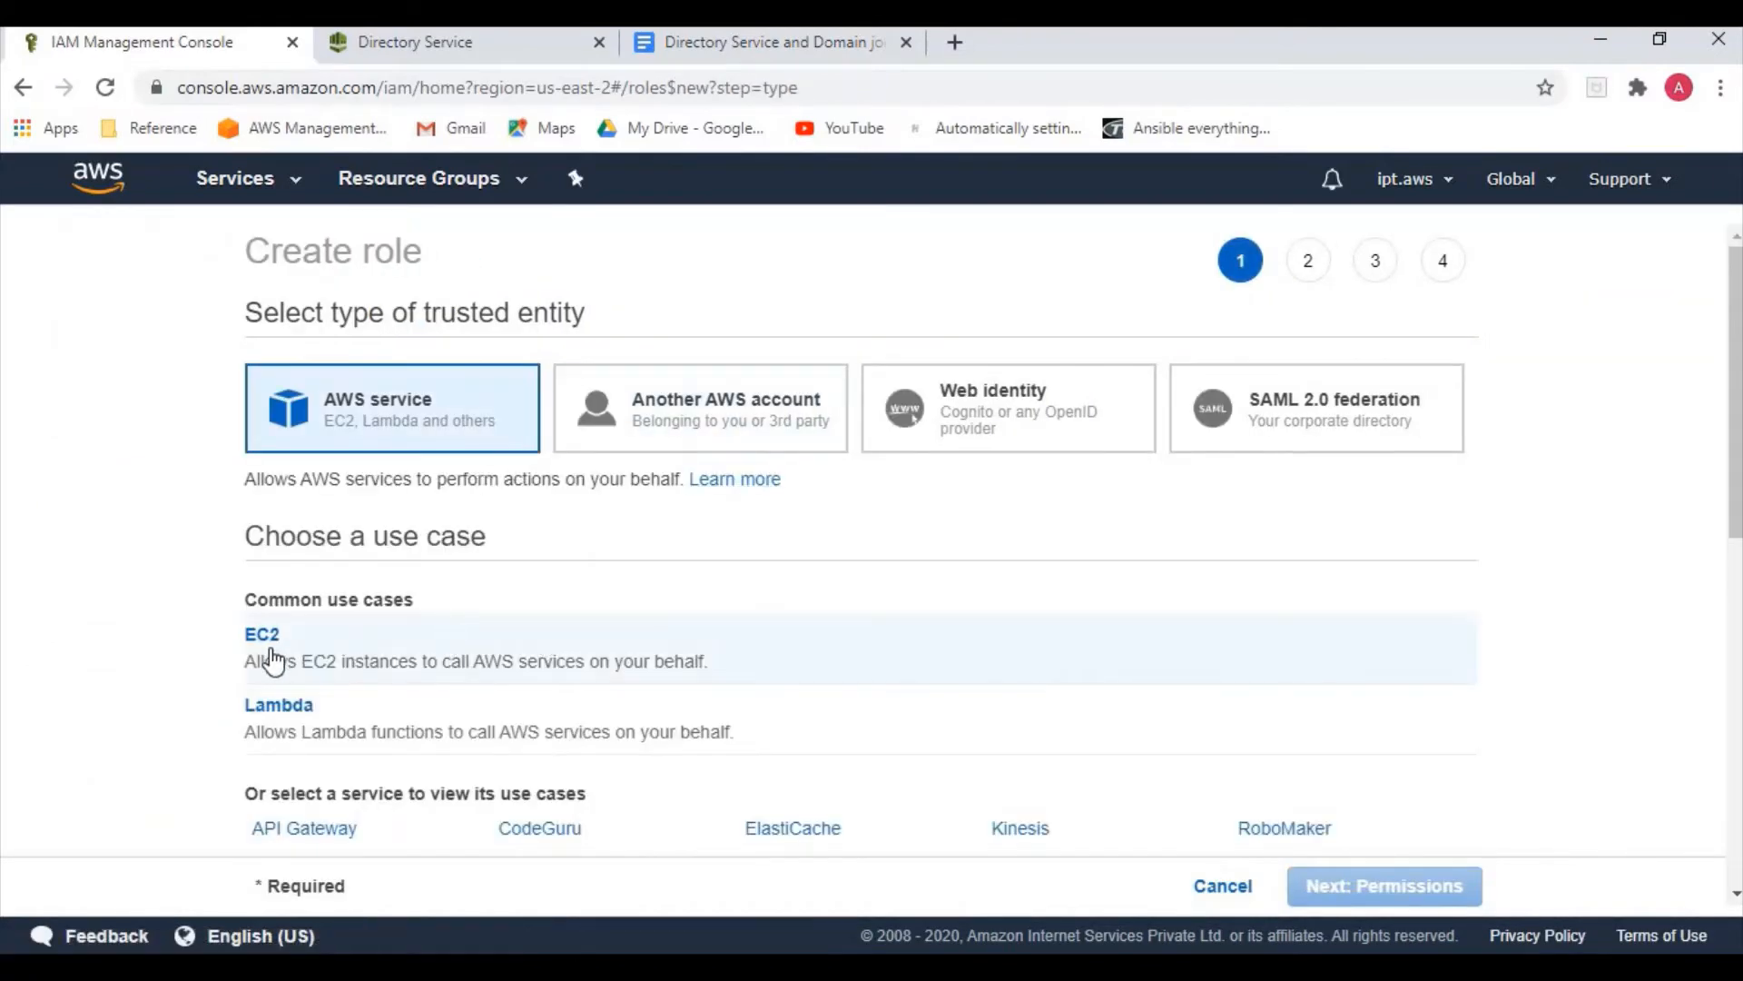
{"action": "left_click", "coordinate": [272, 661]}
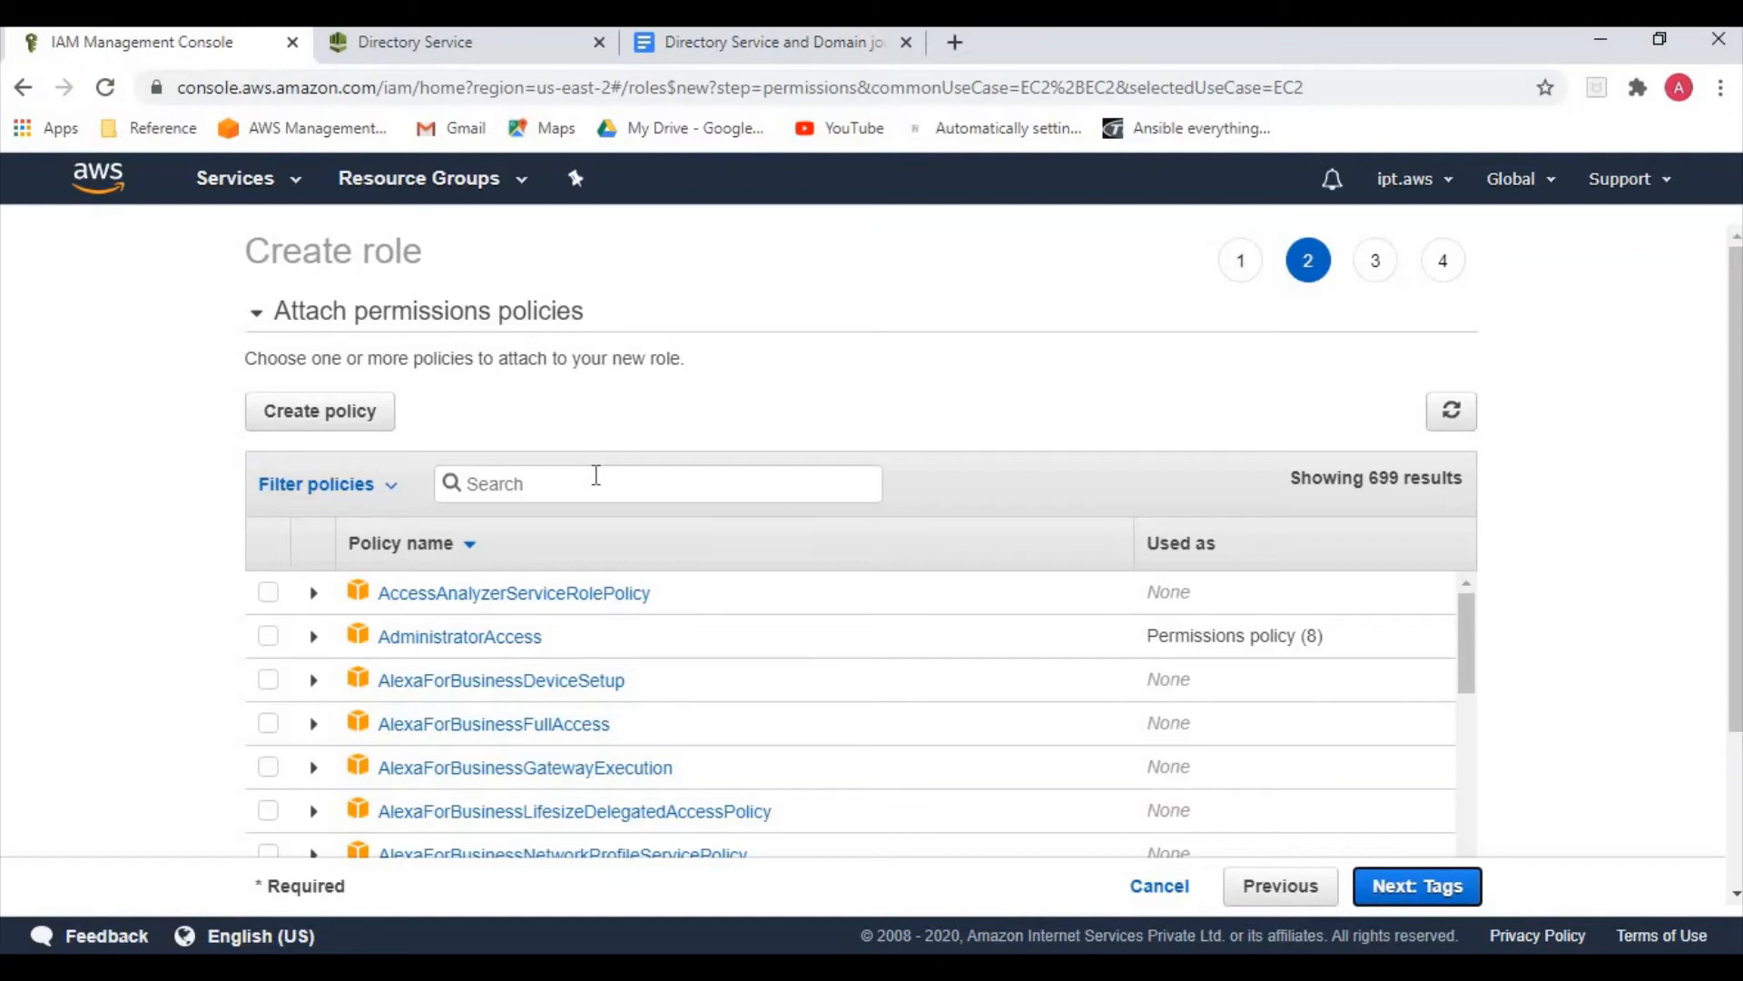
{"action": "left_click", "coordinate": [595, 475]}
{"action": "left_click", "coordinate": [816, 52]}
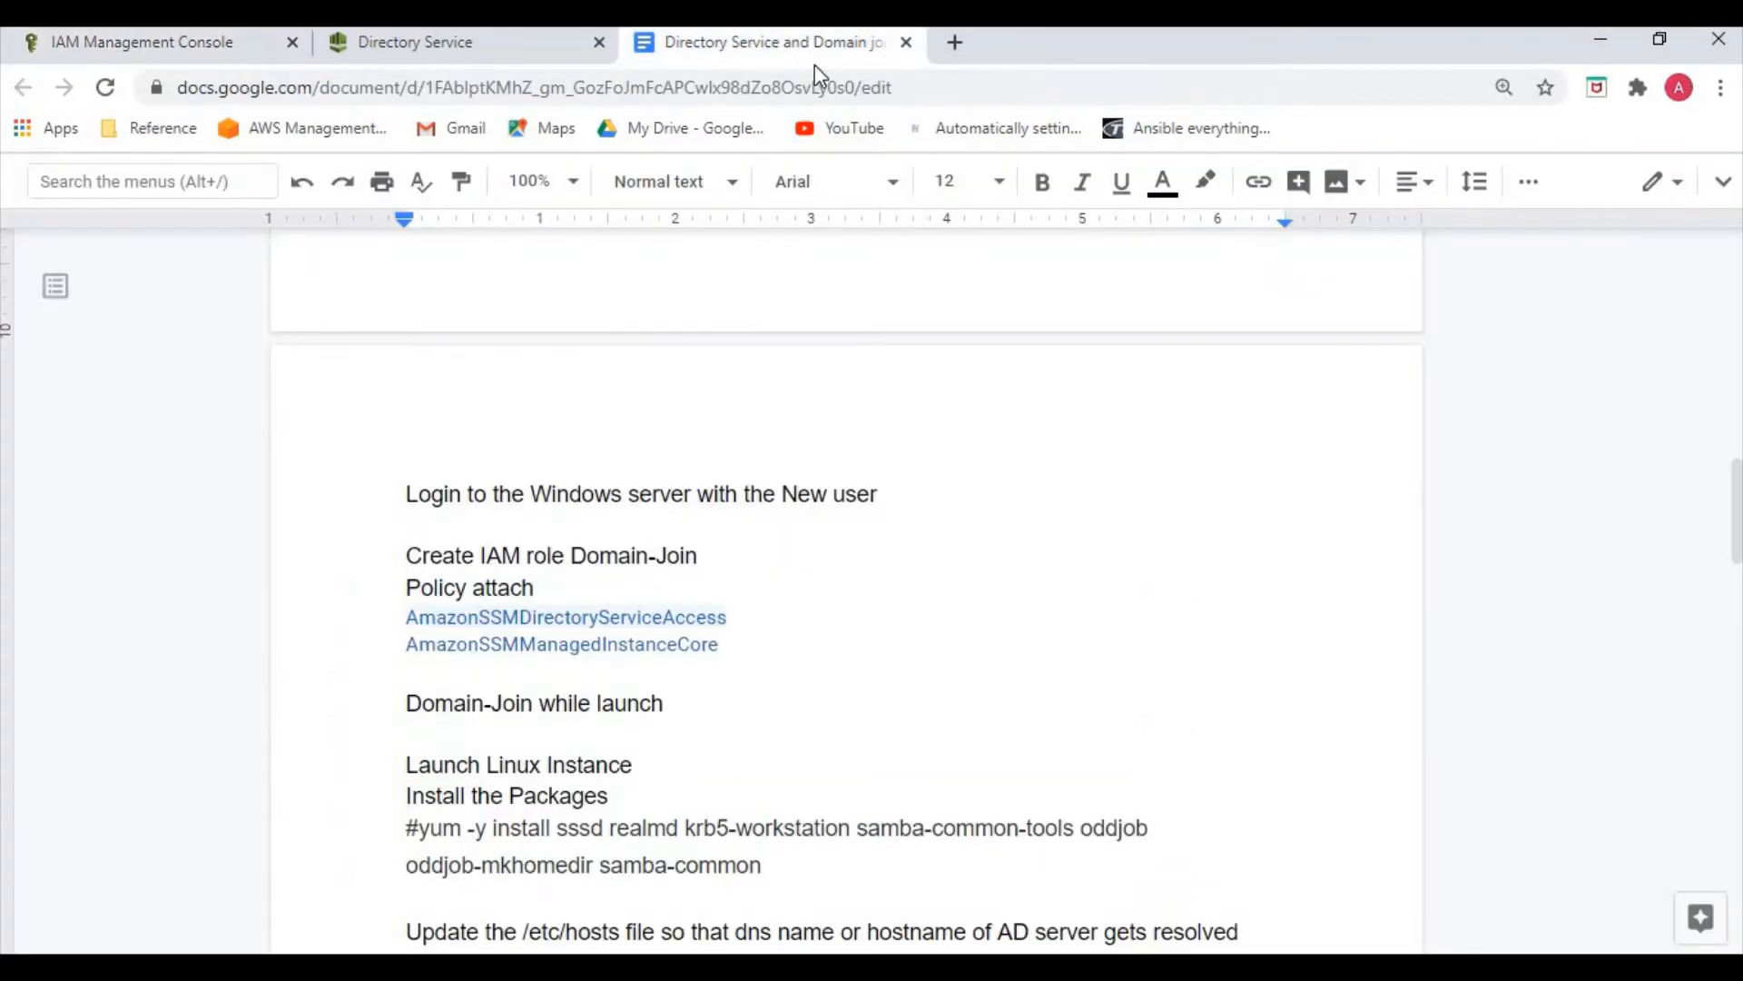
{"action": "double_click", "coordinate": [387, 631]}
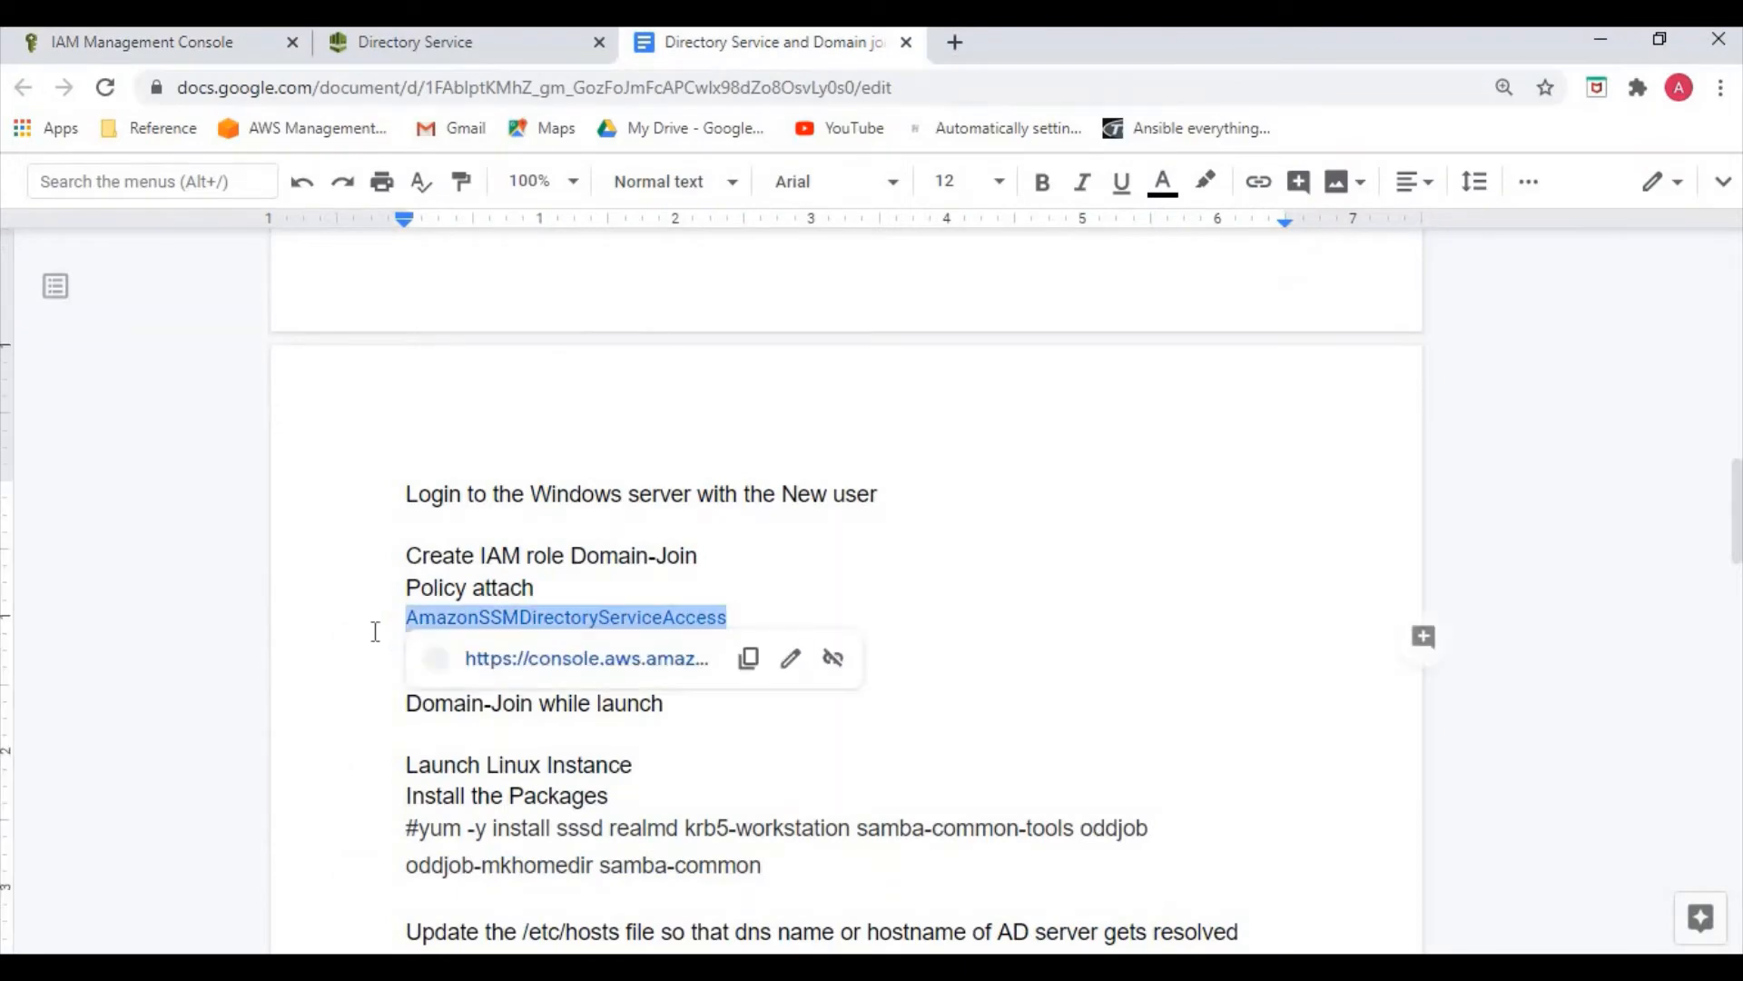
{"action": "left_click", "coordinate": [151, 44]}
{"action": "left_click", "coordinate": [591, 485]}
{"action": "type", "text": "AmazonSSMDirectoryServiceAccess"}
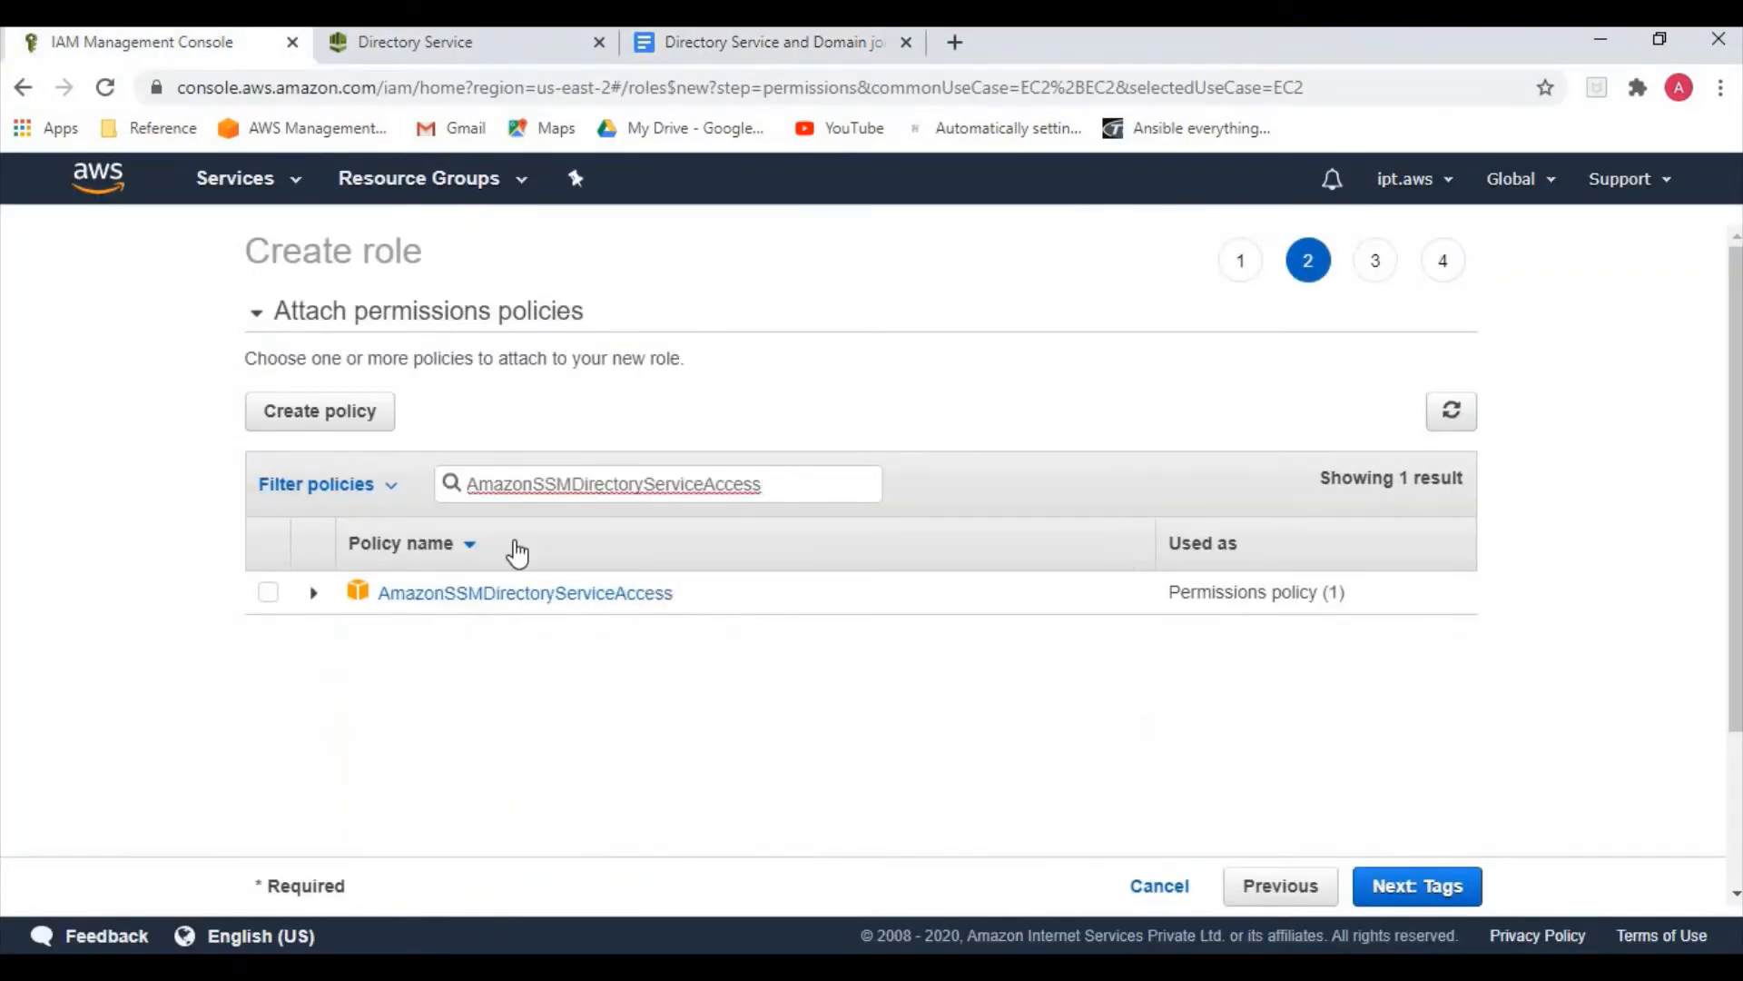
{"action": "left_click", "coordinate": [269, 596]}
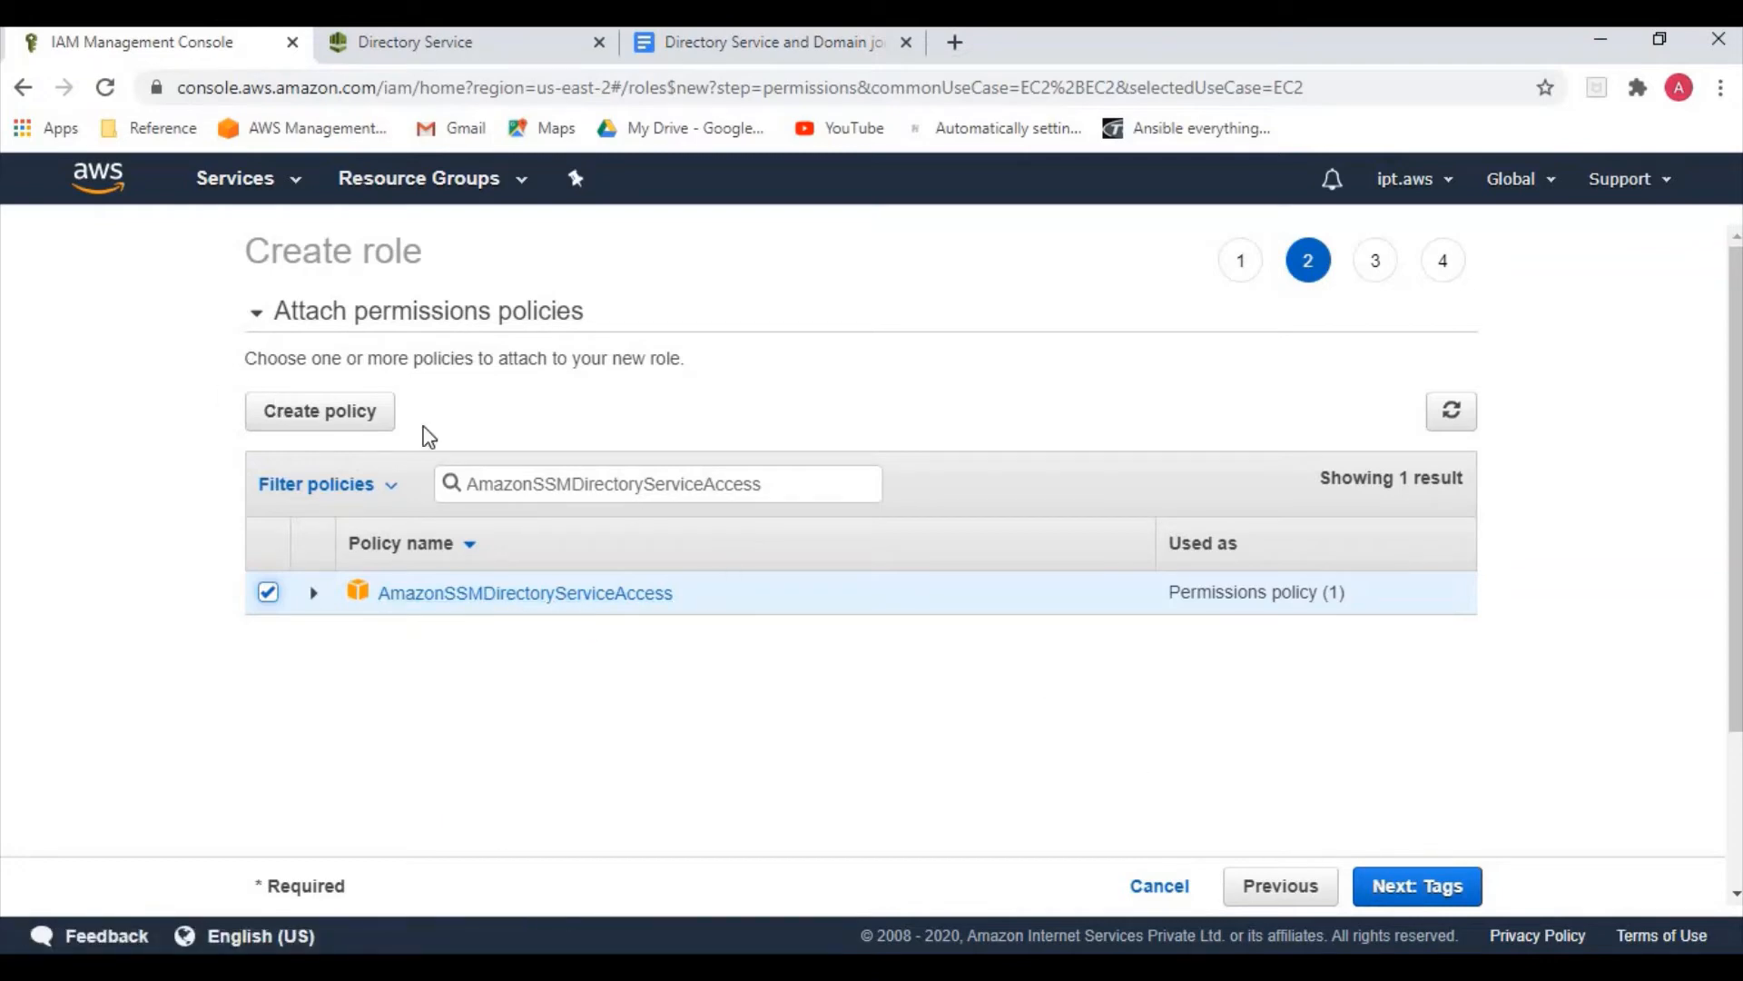
Also attach the AmazonSSMManagedInstanceCore policy, copied from the notes
{"action": "left_click", "coordinate": [770, 45]}
{"action": "left_click", "coordinate": [723, 646]}
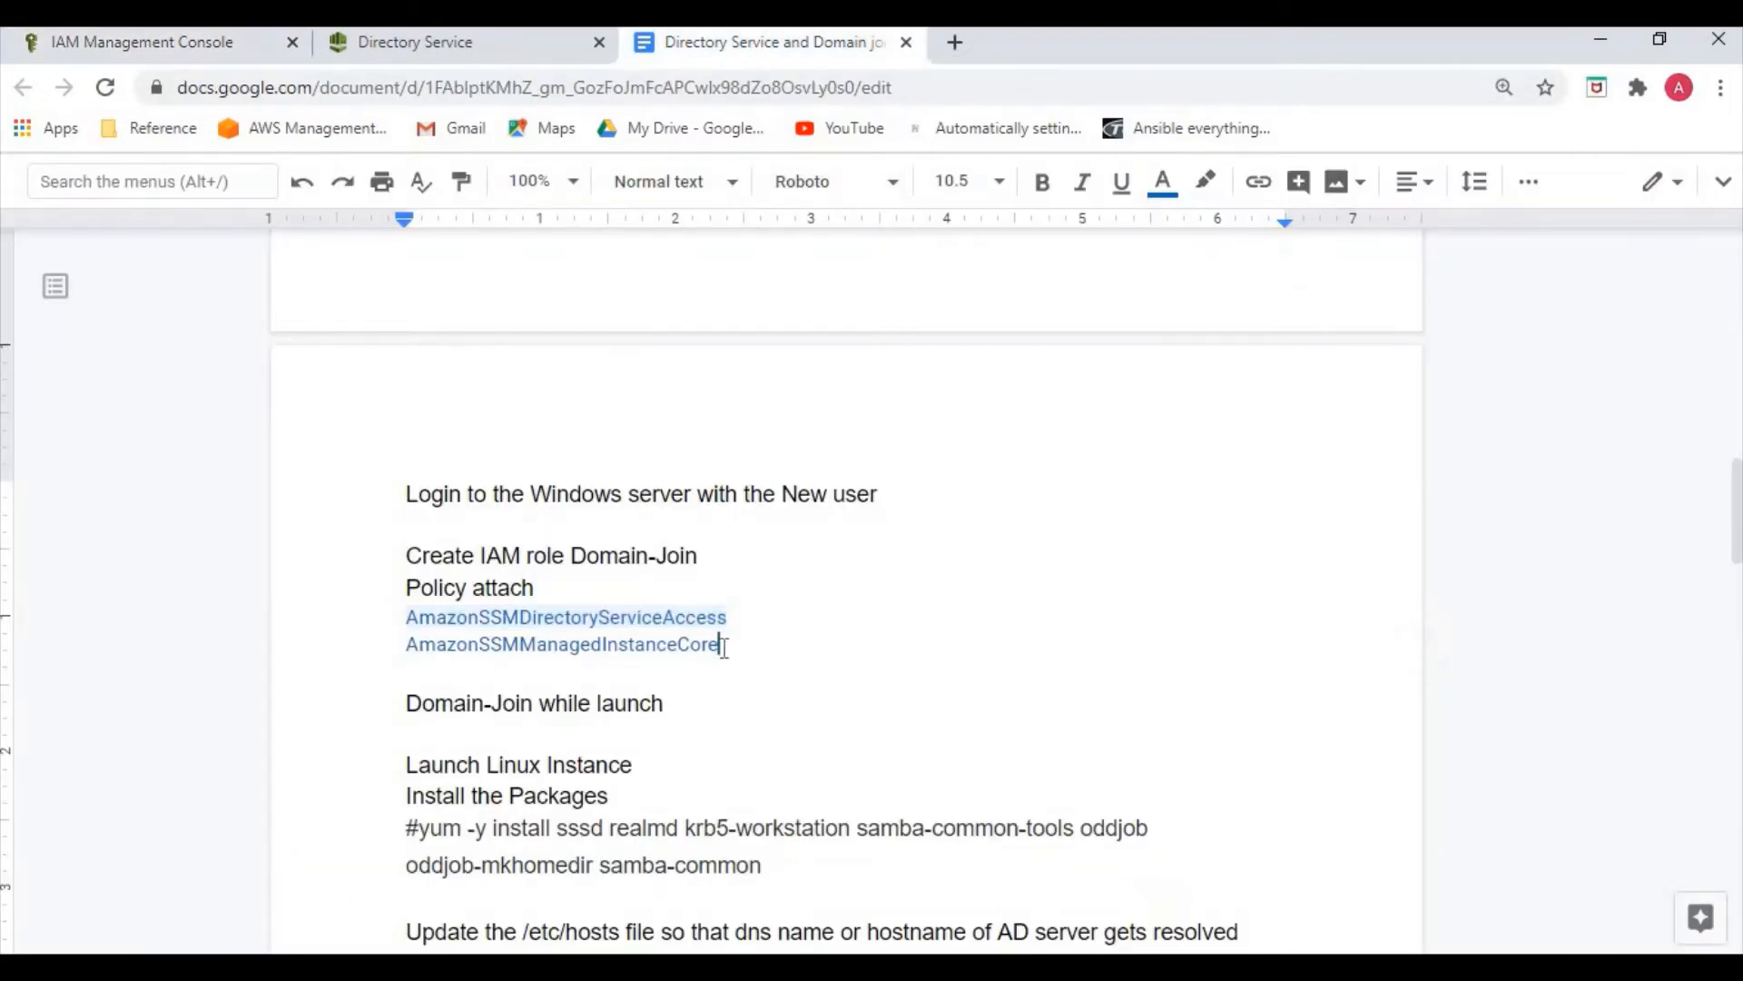
{"action": "left_click_drag", "start_coordinate": [724, 646], "coordinate": [397, 656]}
{"action": "key", "text": "ctrl+c"}
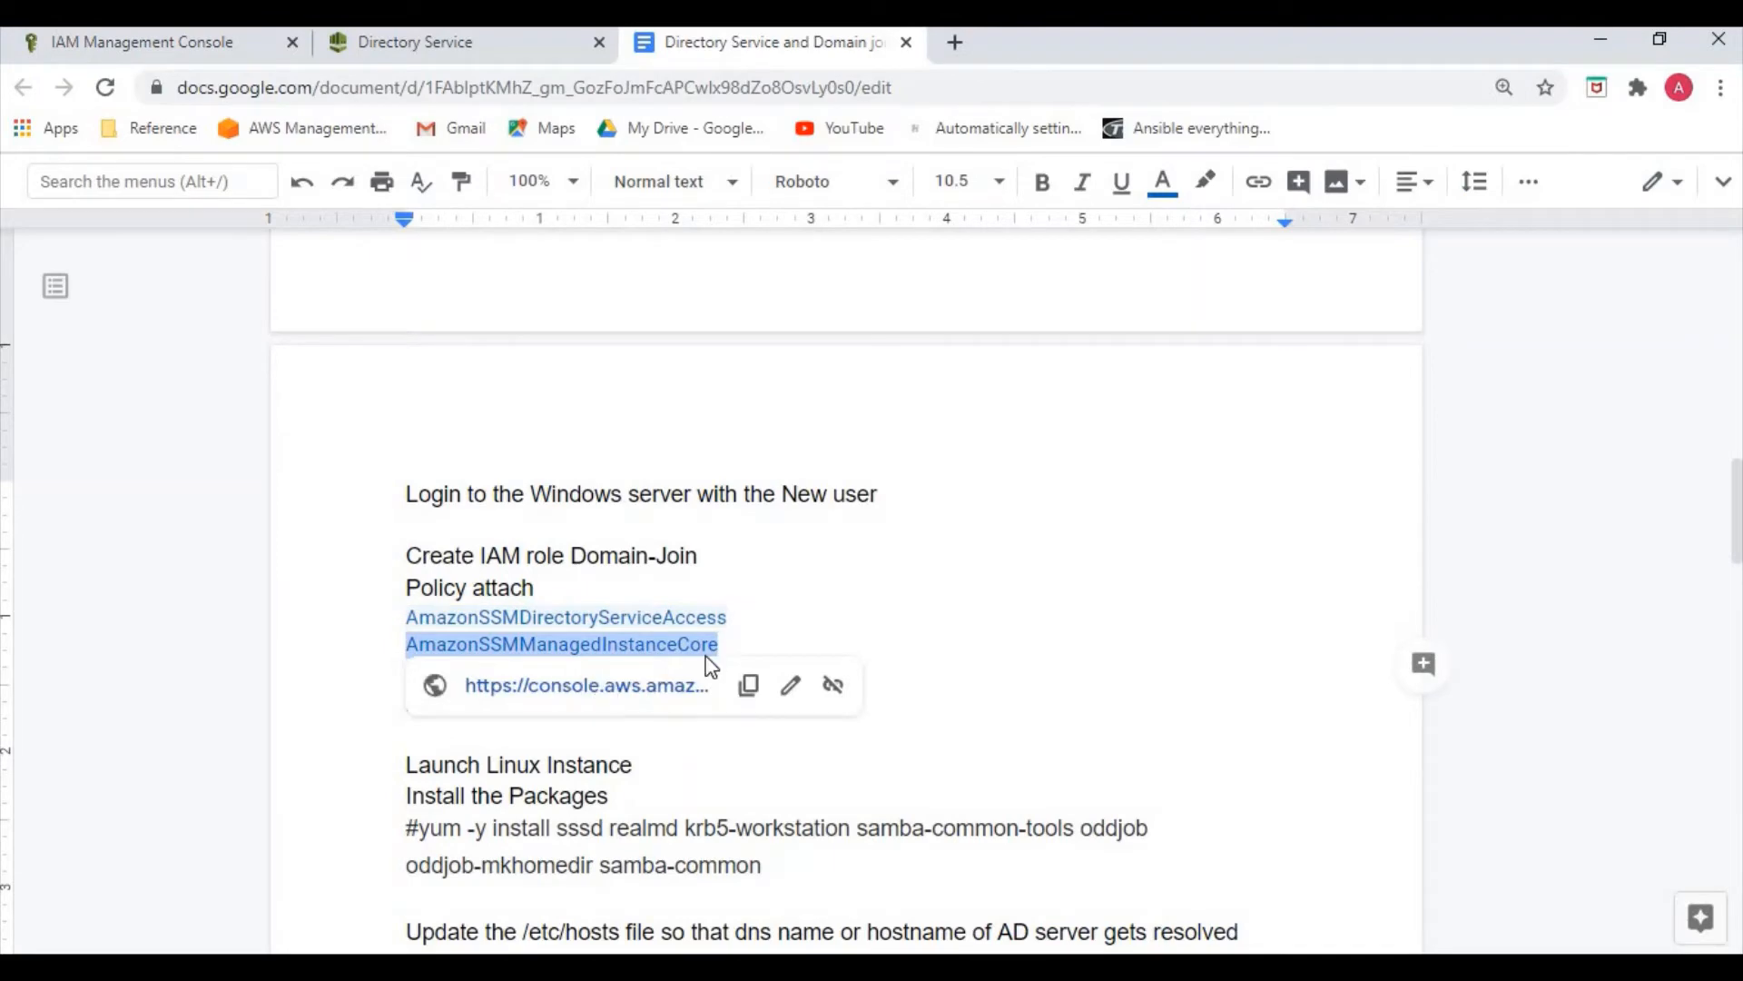
{"action": "left_click", "coordinate": [220, 46]}
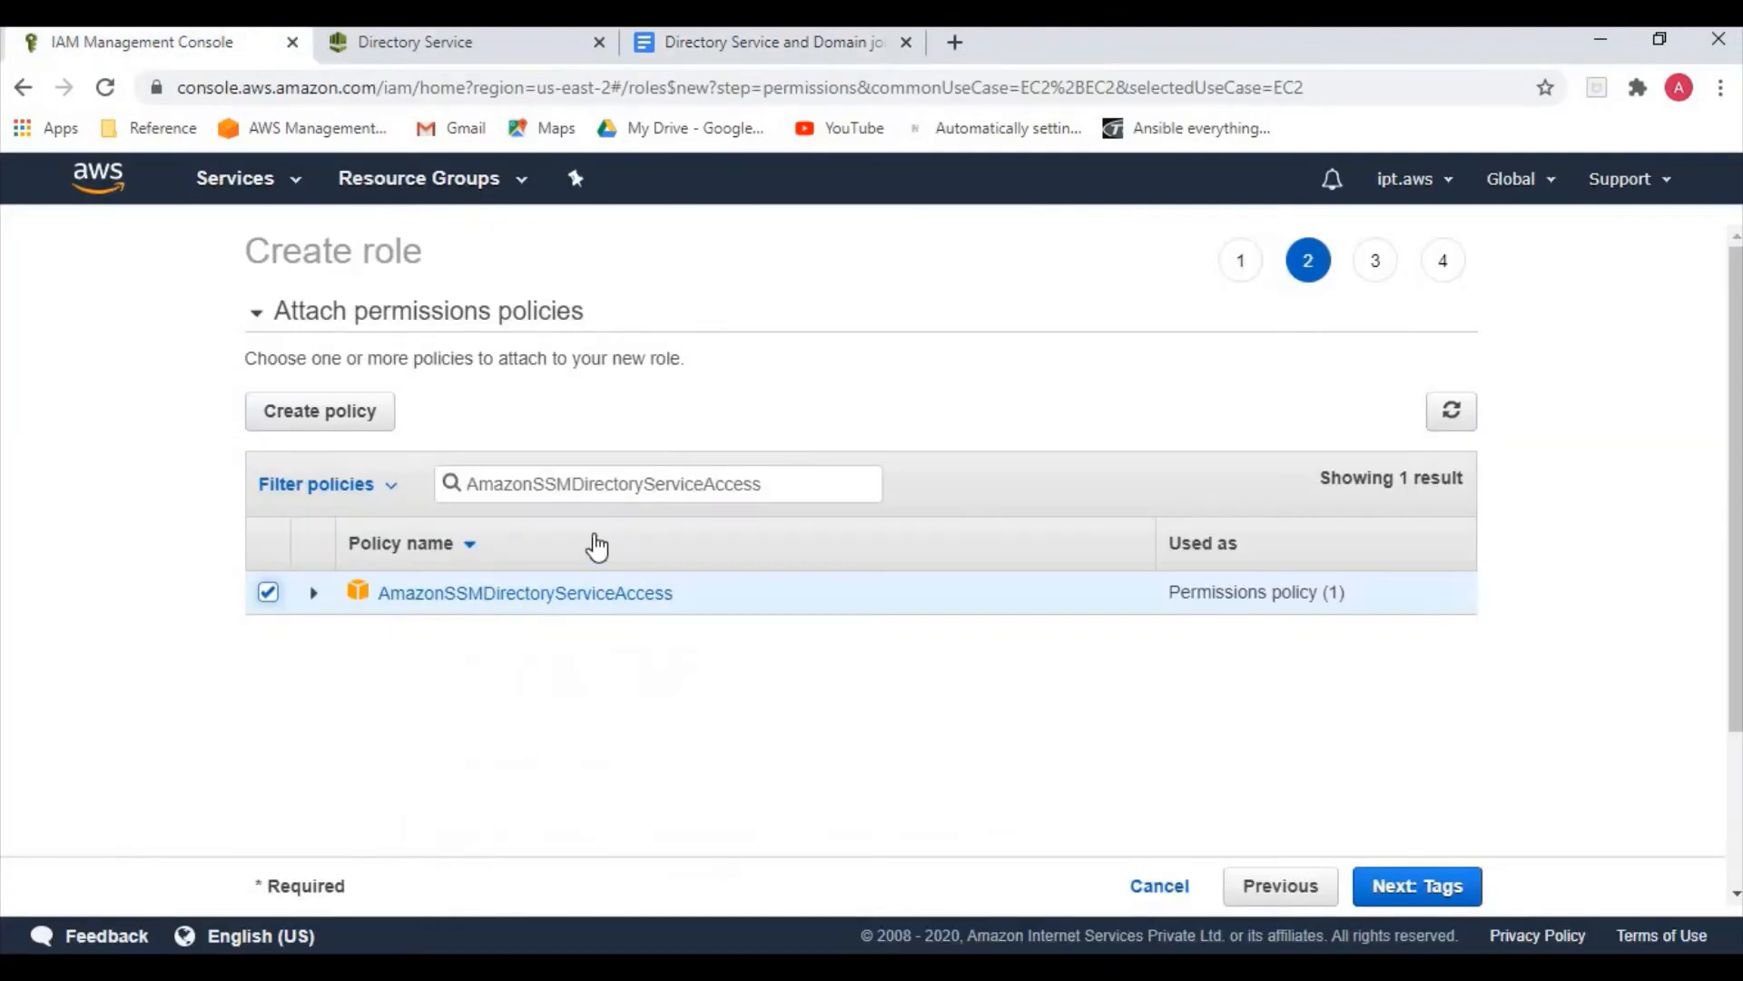
{"action": "left_click_drag", "start_coordinate": [781, 490], "coordinate": [393, 499]}
{"action": "key", "text": "ctrl+v"}
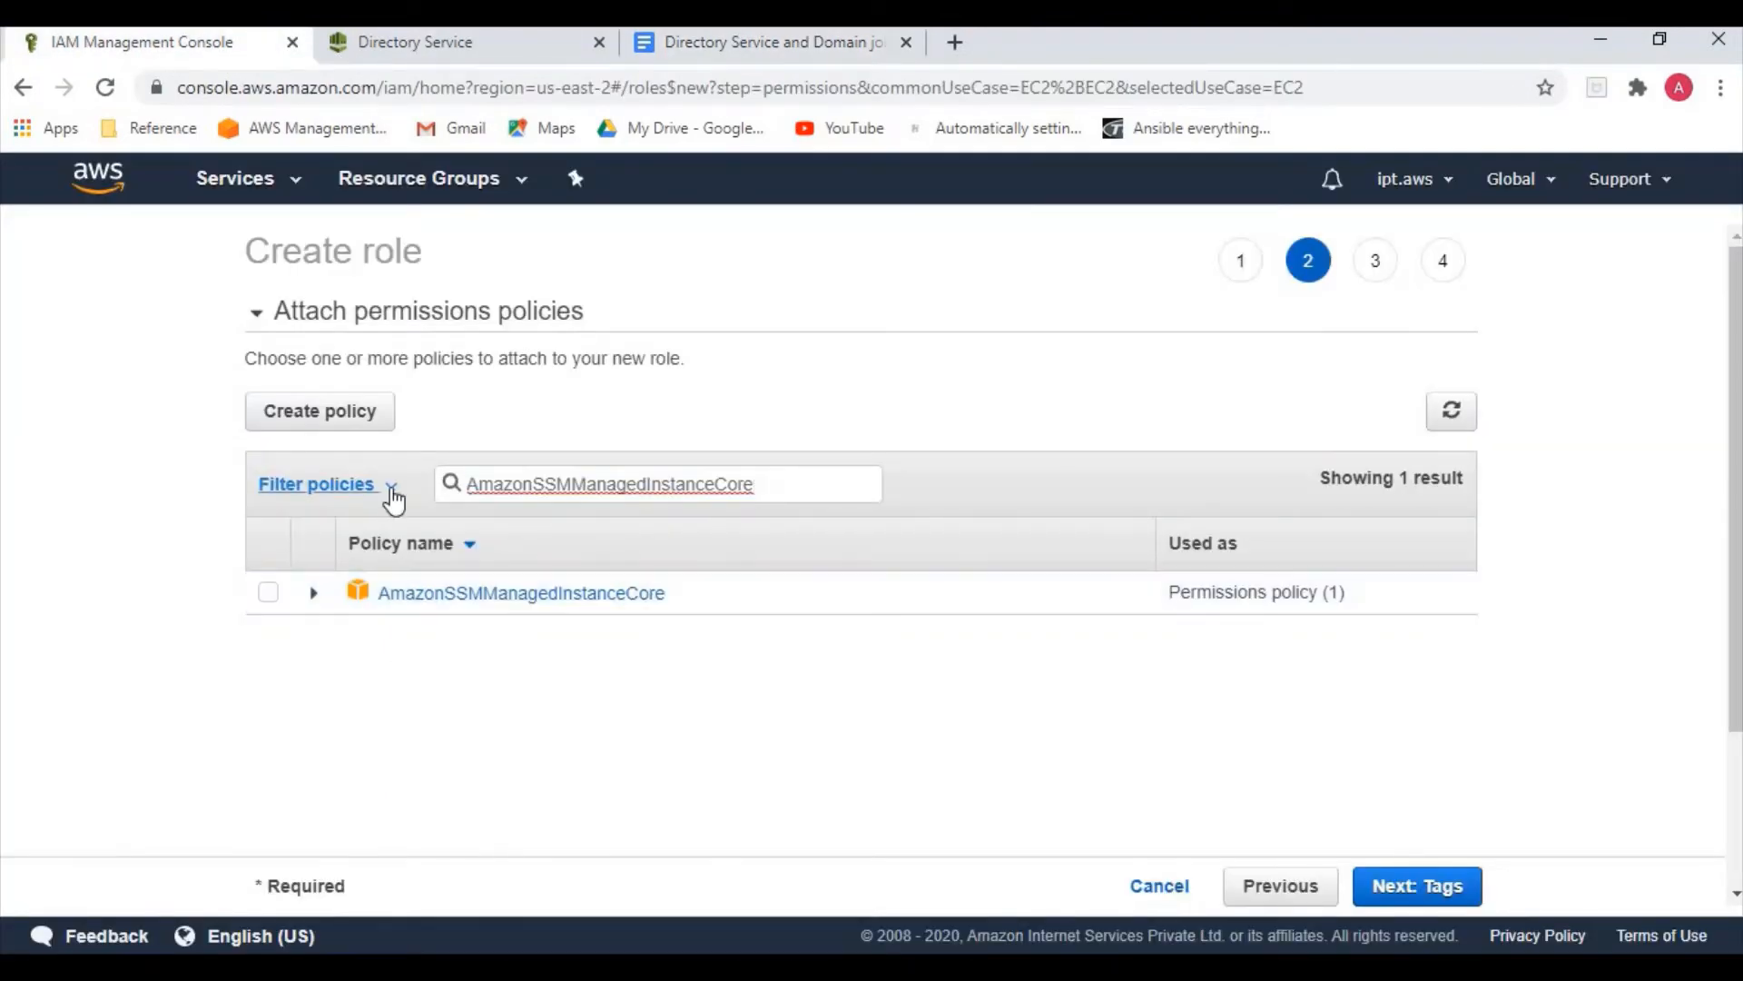
{"action": "left_click", "coordinate": [342, 609]}
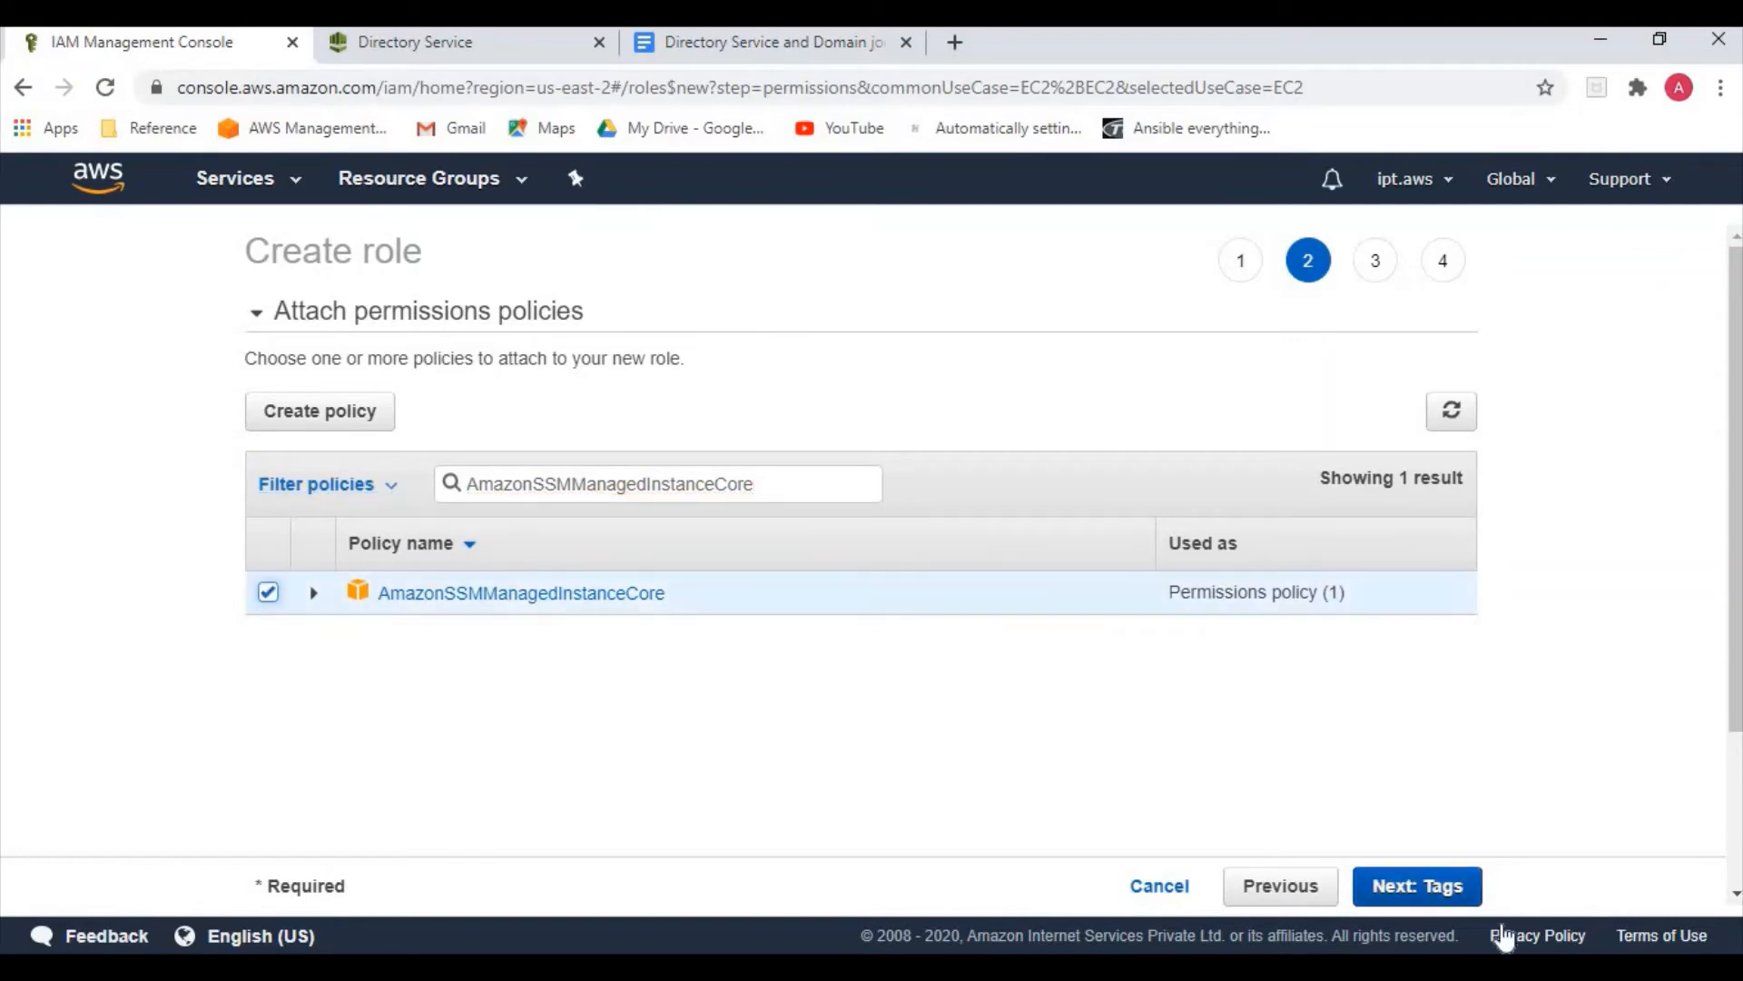
Skip tags, name the role Domain-join, and create it
{"action": "left_click", "coordinate": [1419, 888]}
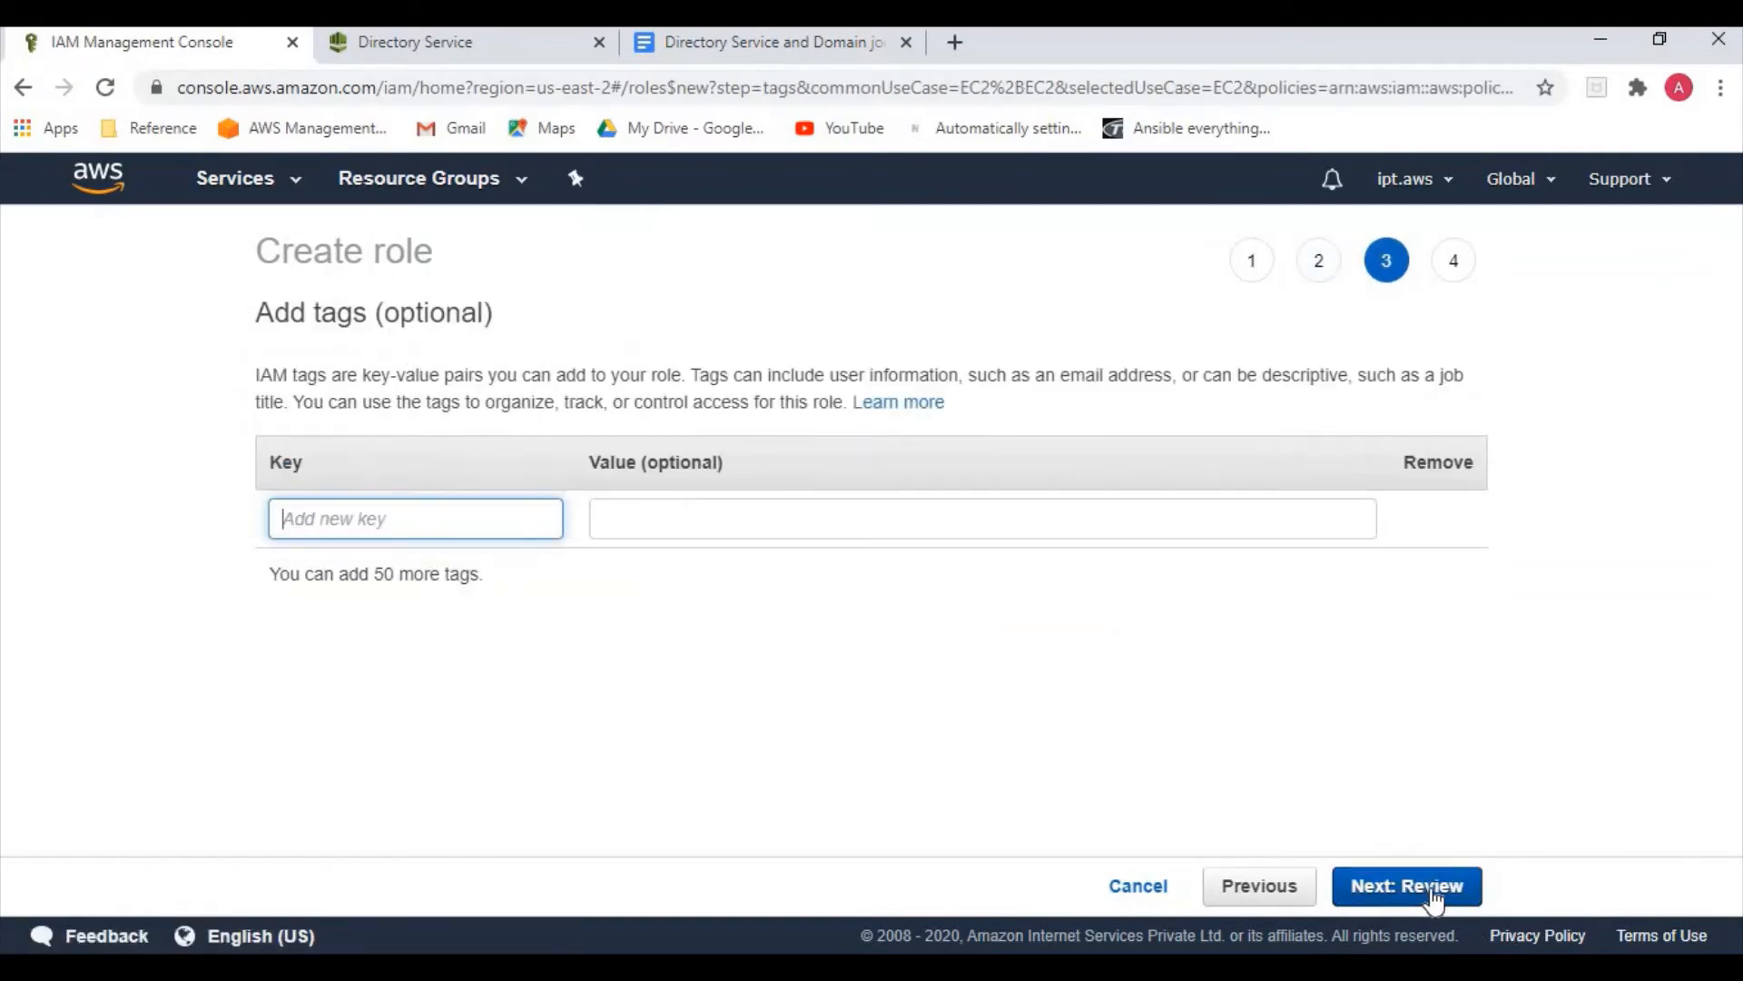
{"action": "left_click", "coordinate": [1432, 894]}
{"action": "left_click", "coordinate": [706, 410]}
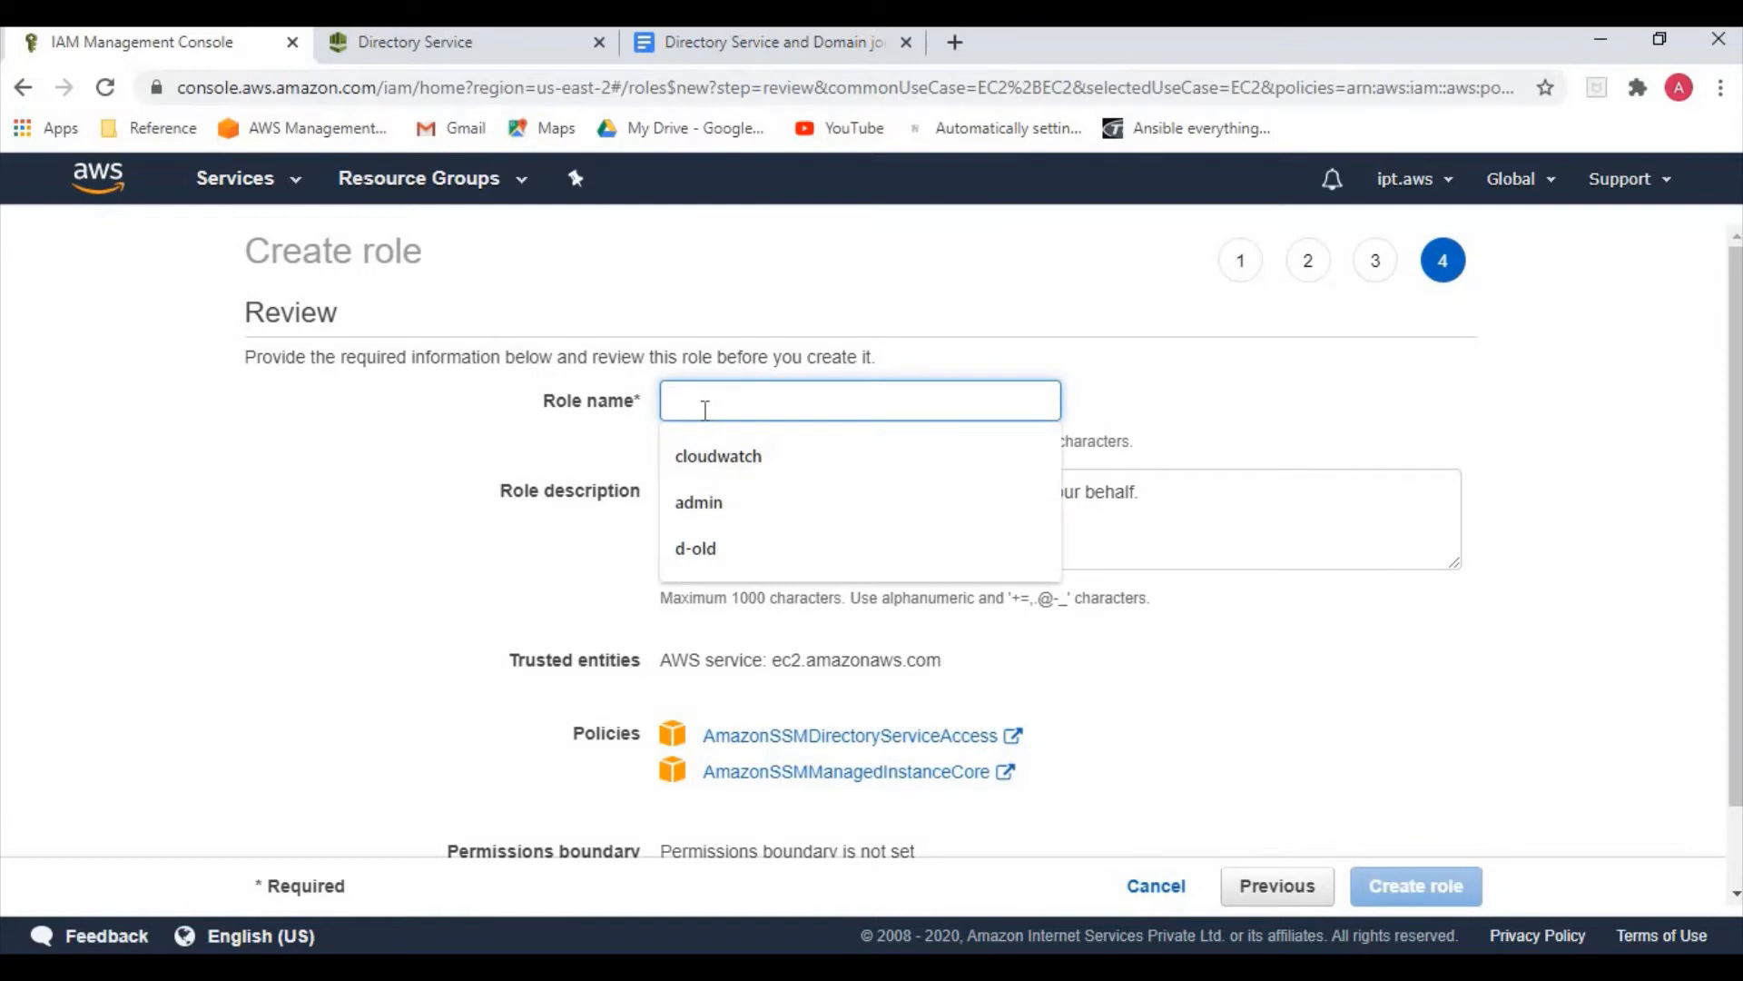
{"action": "type", "text": "Domain-join"}
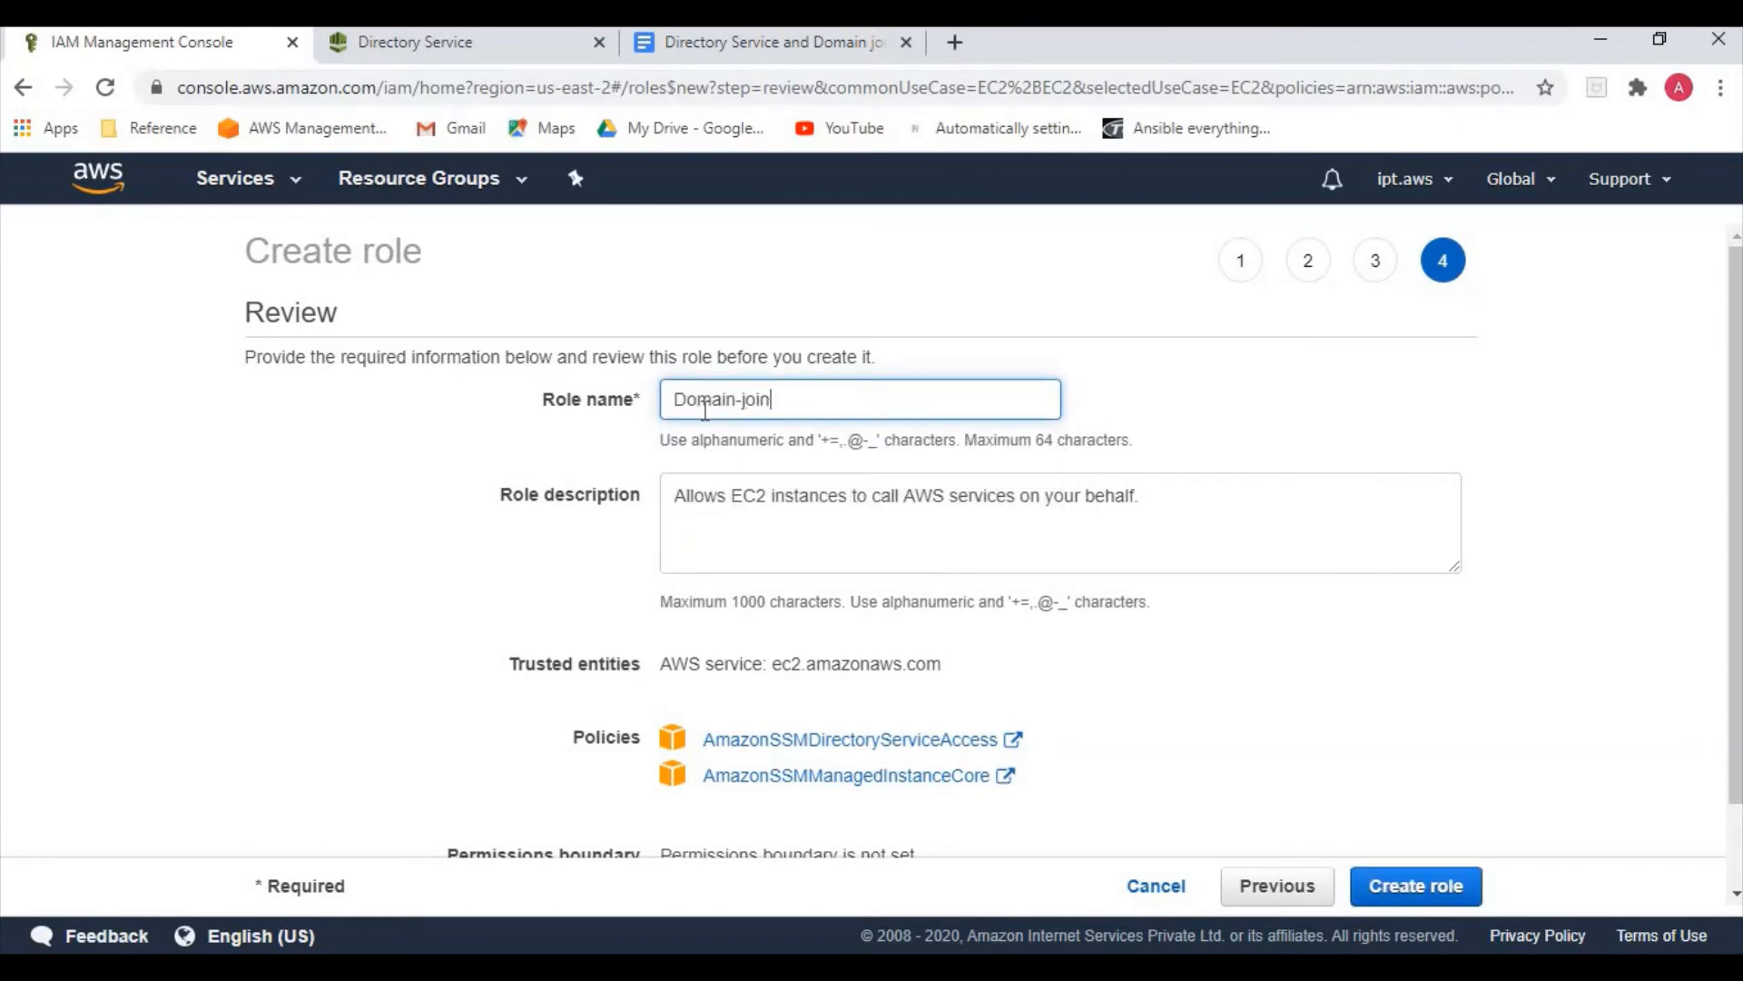
{"action": "left_click", "coordinate": [1385, 883]}
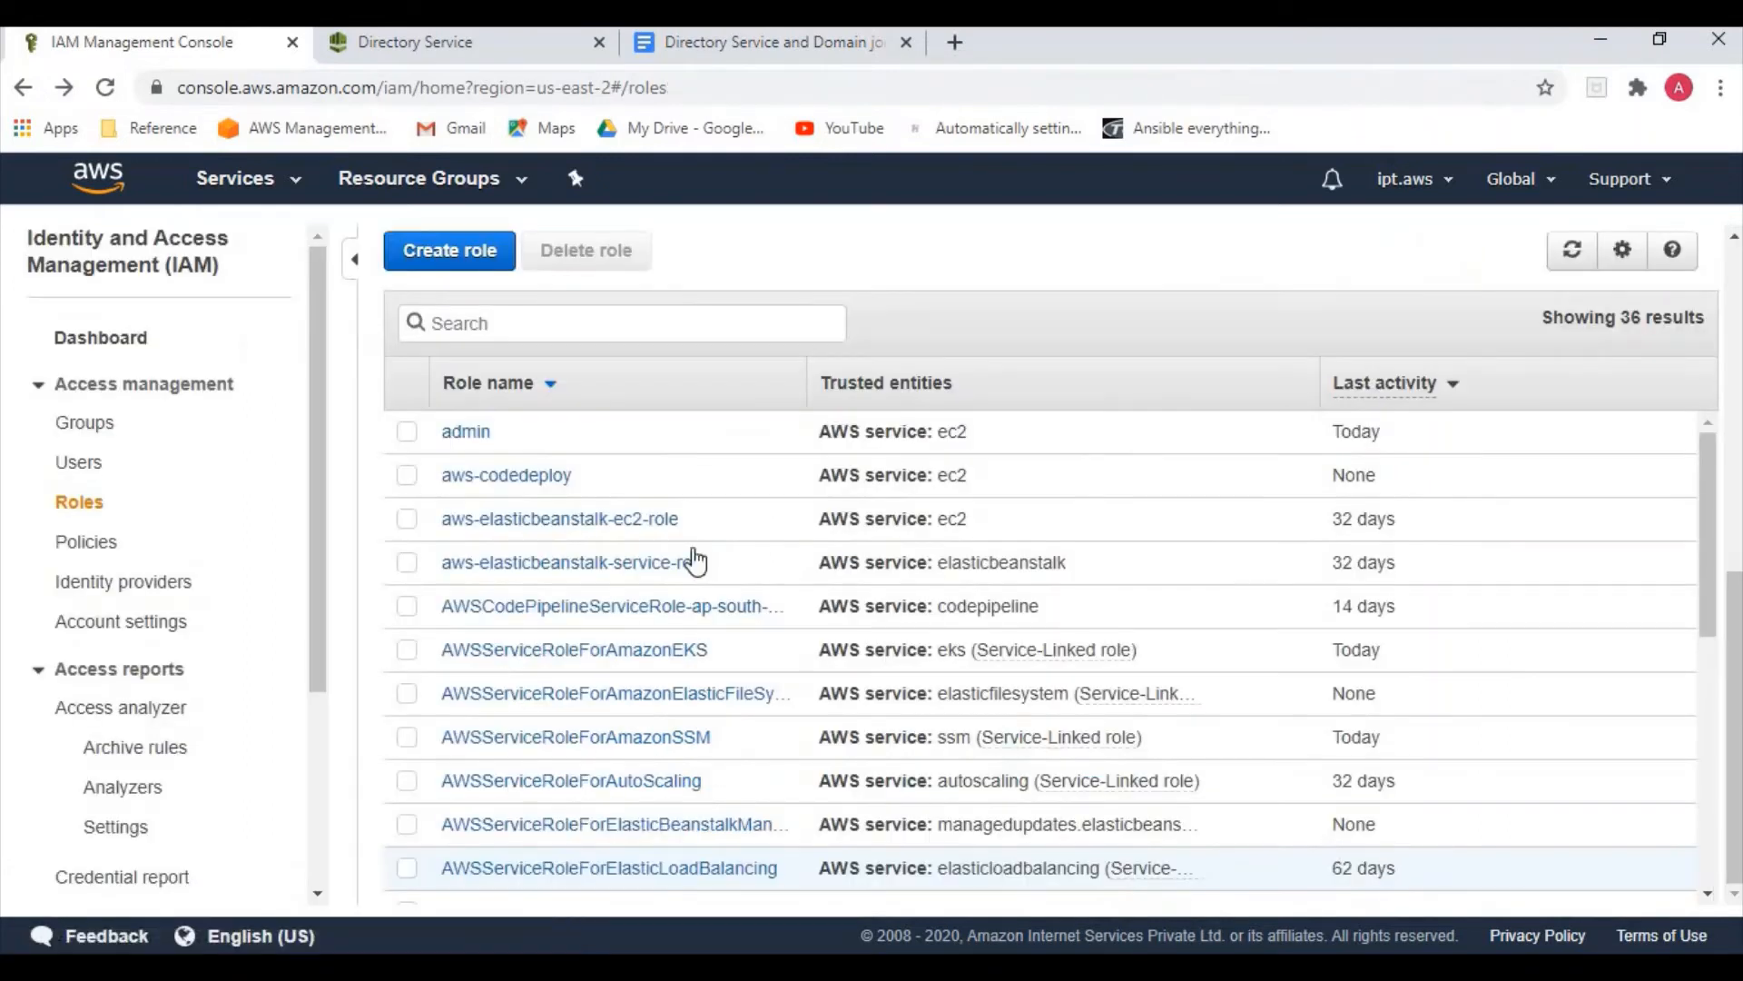
Go to EC2 Running instances, showing linux-server and windows-server, and start Launch Instance
{"action": "left_click", "coordinate": [269, 198]}
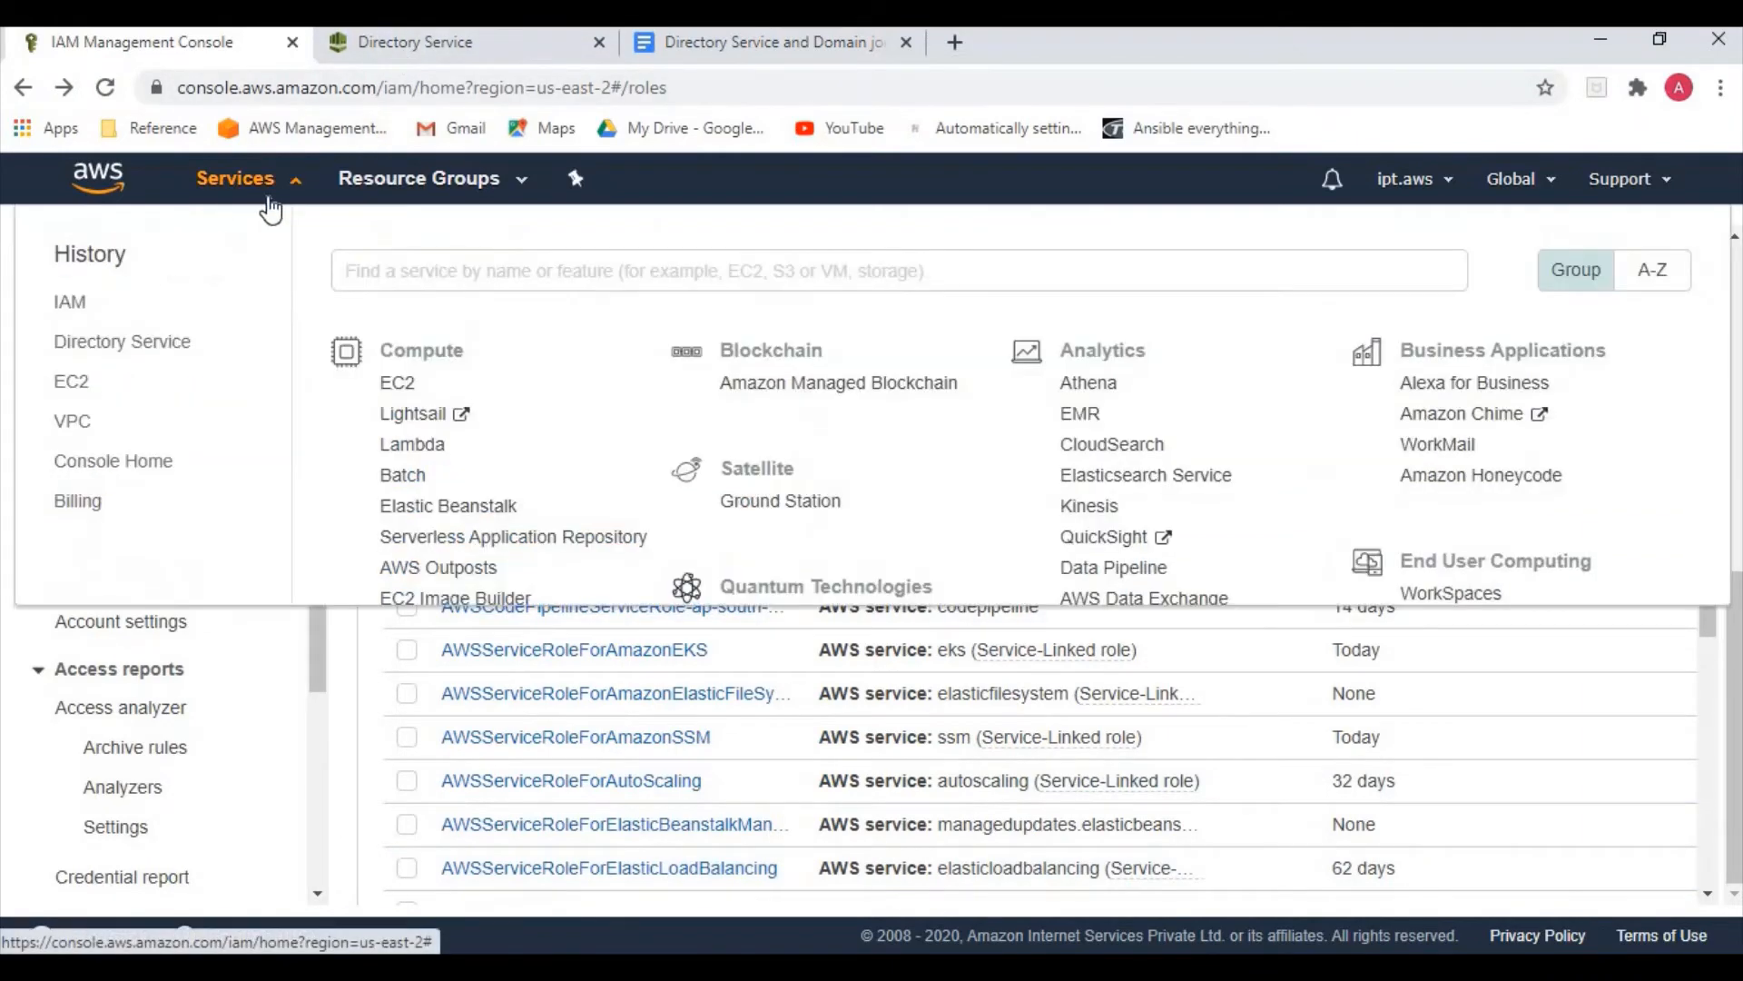
{"action": "left_click", "coordinate": [392, 386]}
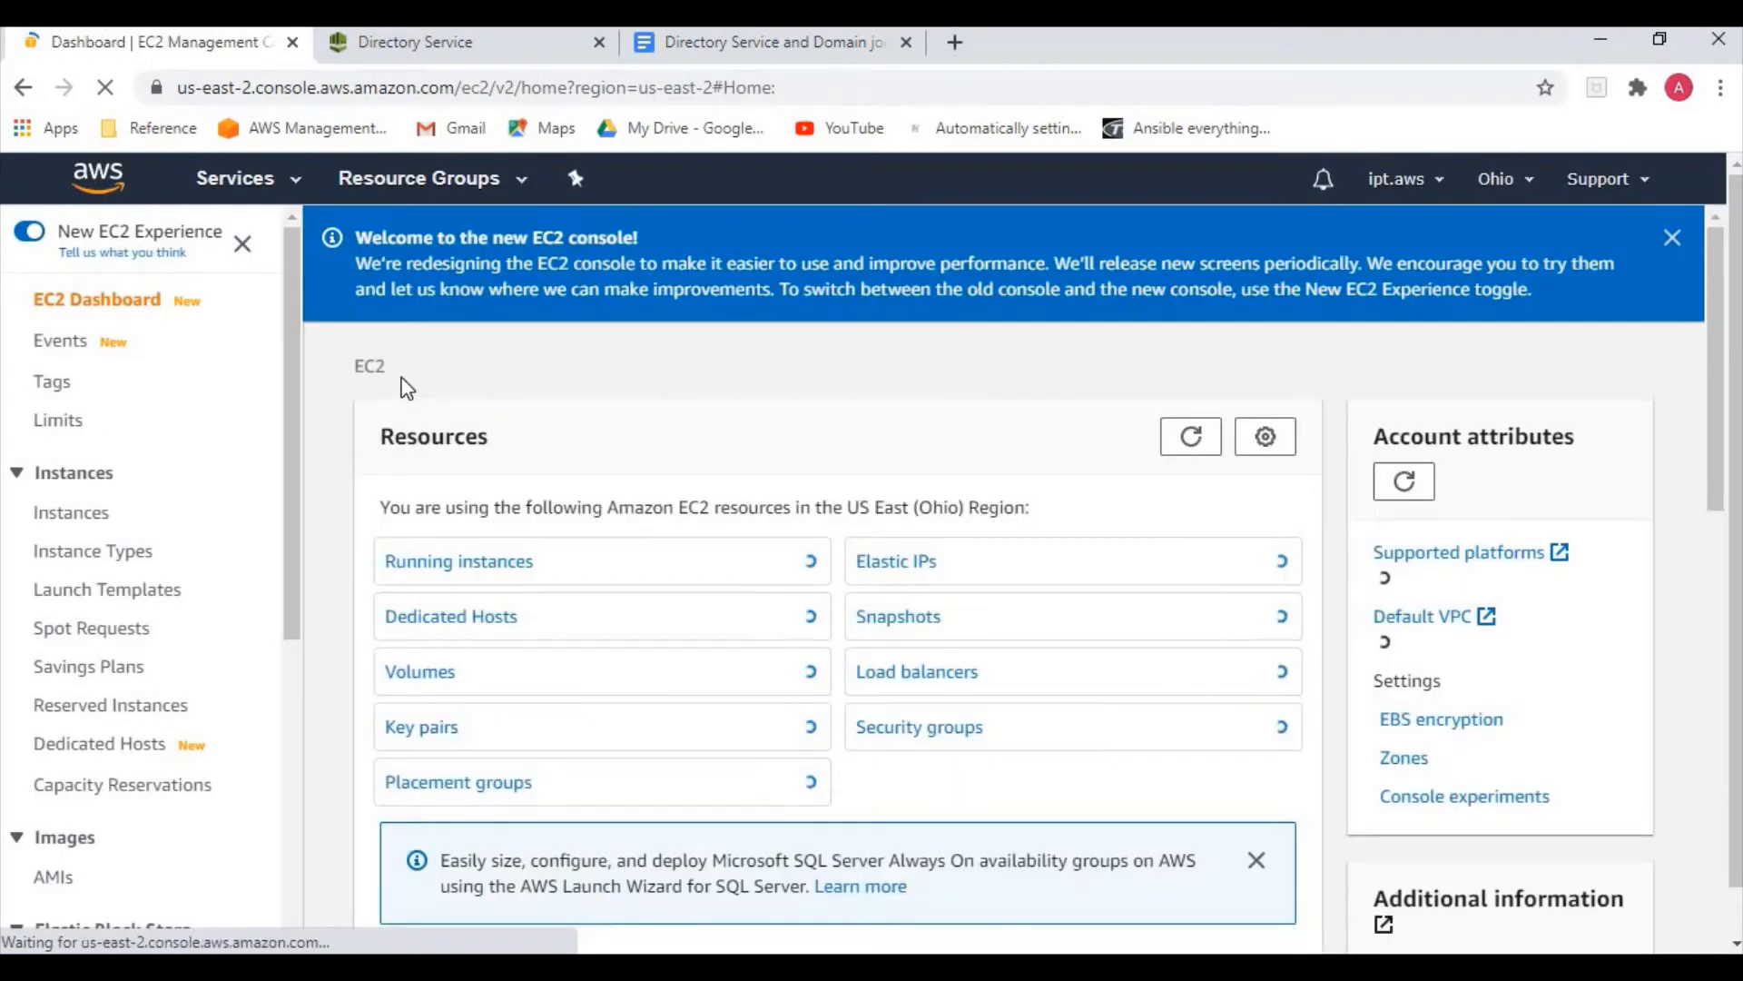
{"action": "left_click", "coordinate": [491, 564]}
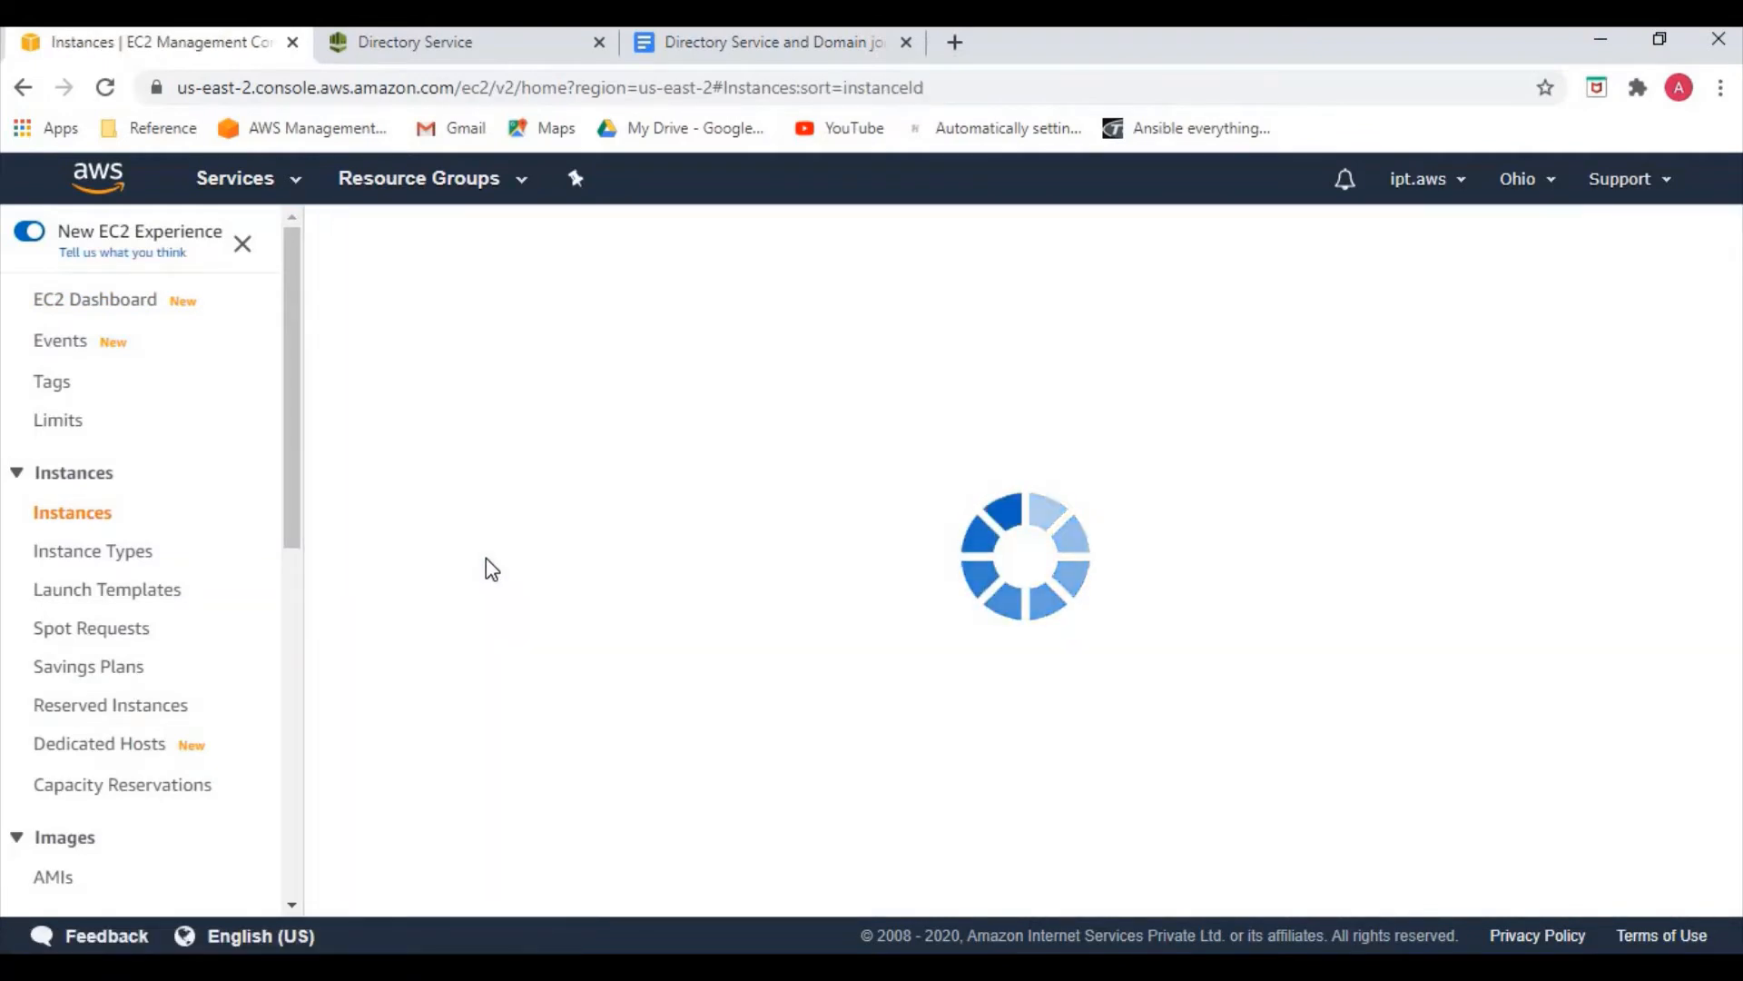
{"action": "left_click", "coordinate": [397, 245]}
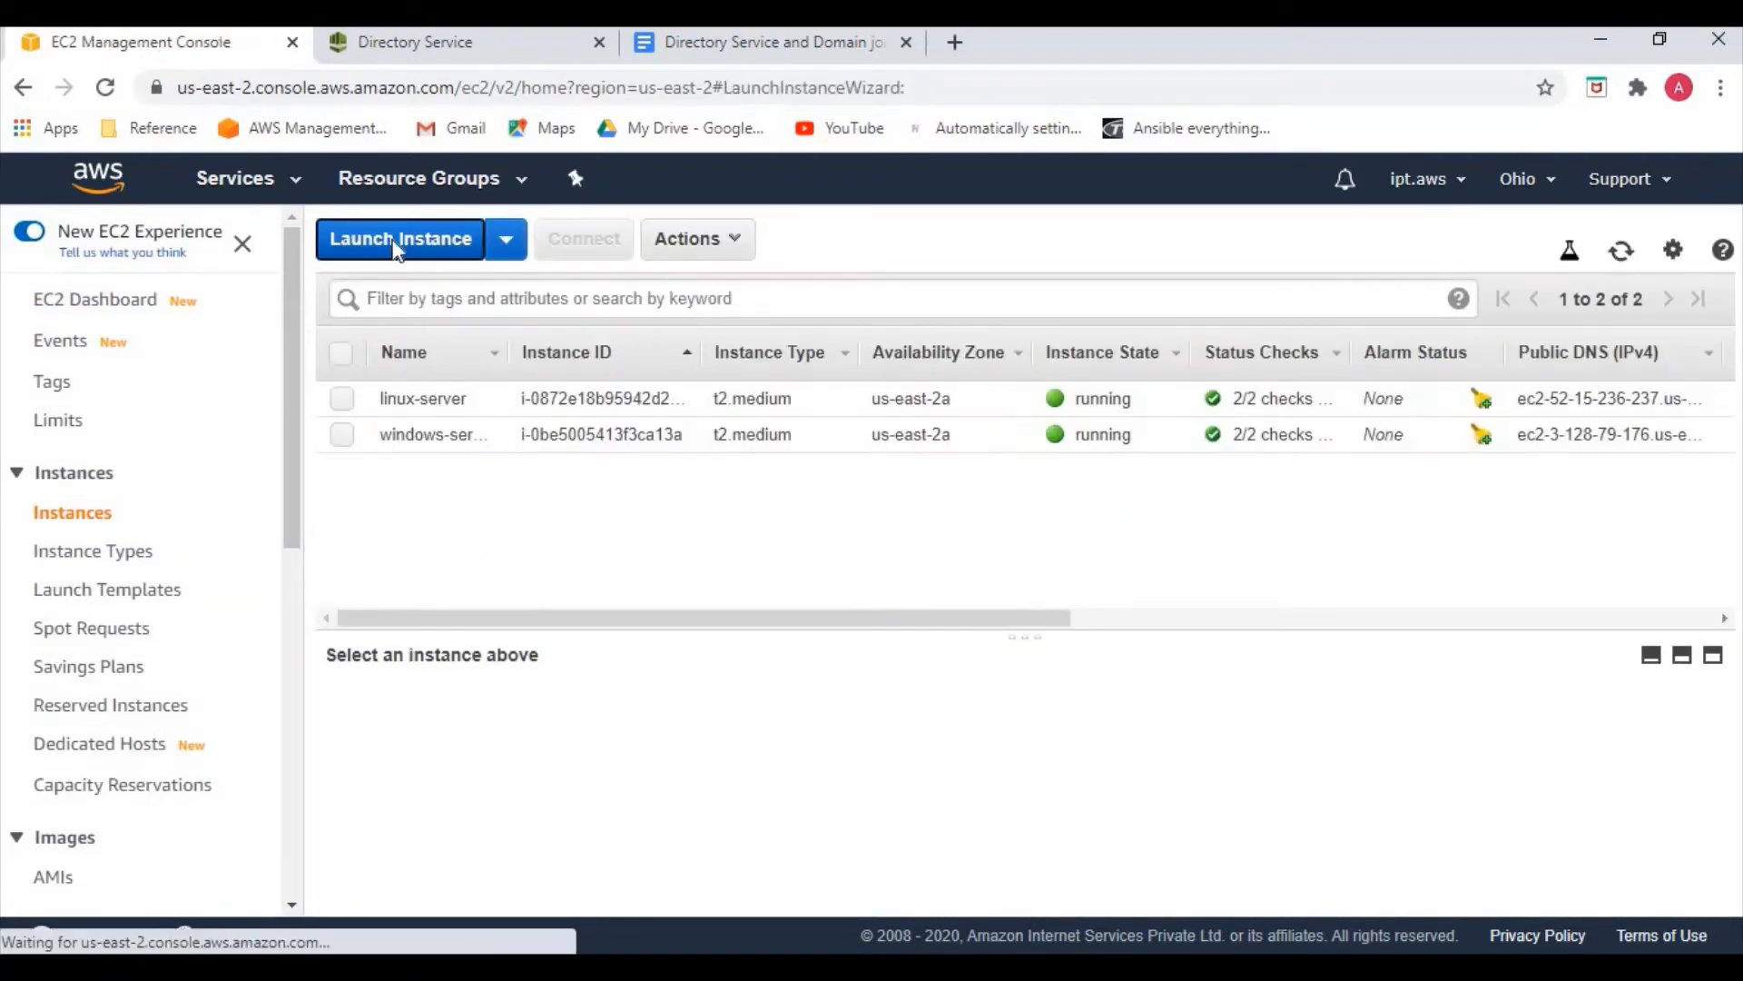
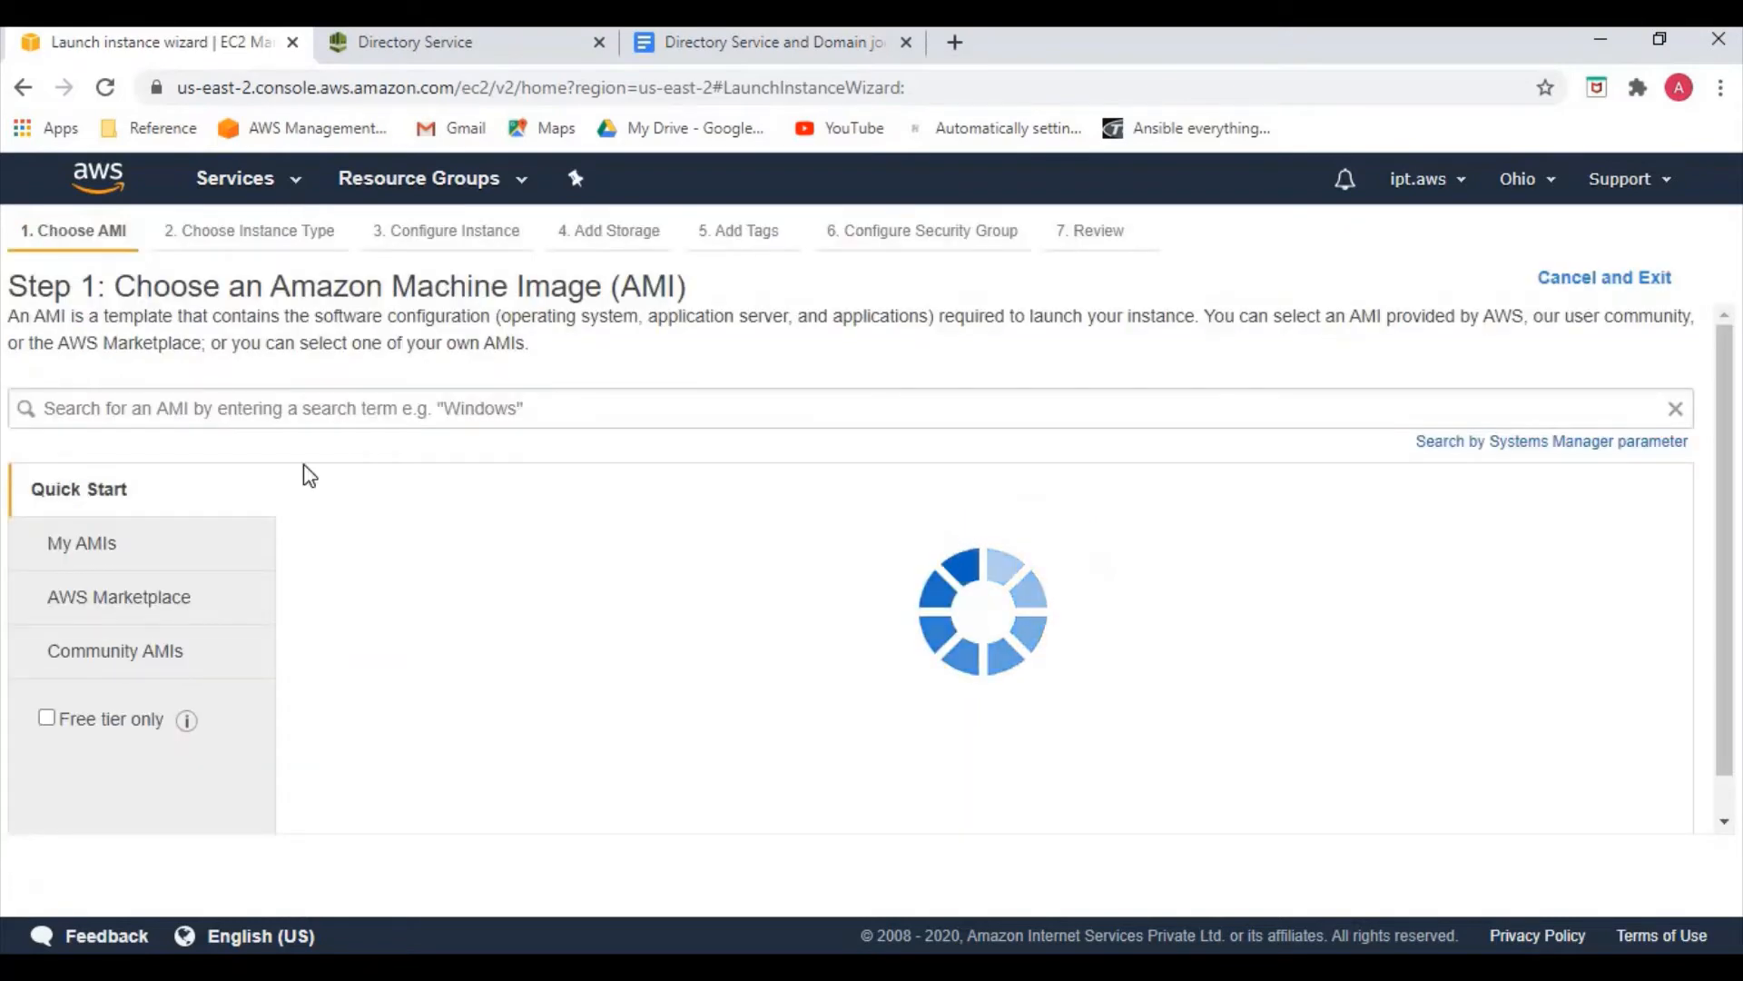
Choose the Windows Server 2016 Base AMI with instance type t2.small and continue to instance details
{"action": "scroll", "coordinate": [508, 572], "scroll_direction": "down", "scroll_amount": 15}
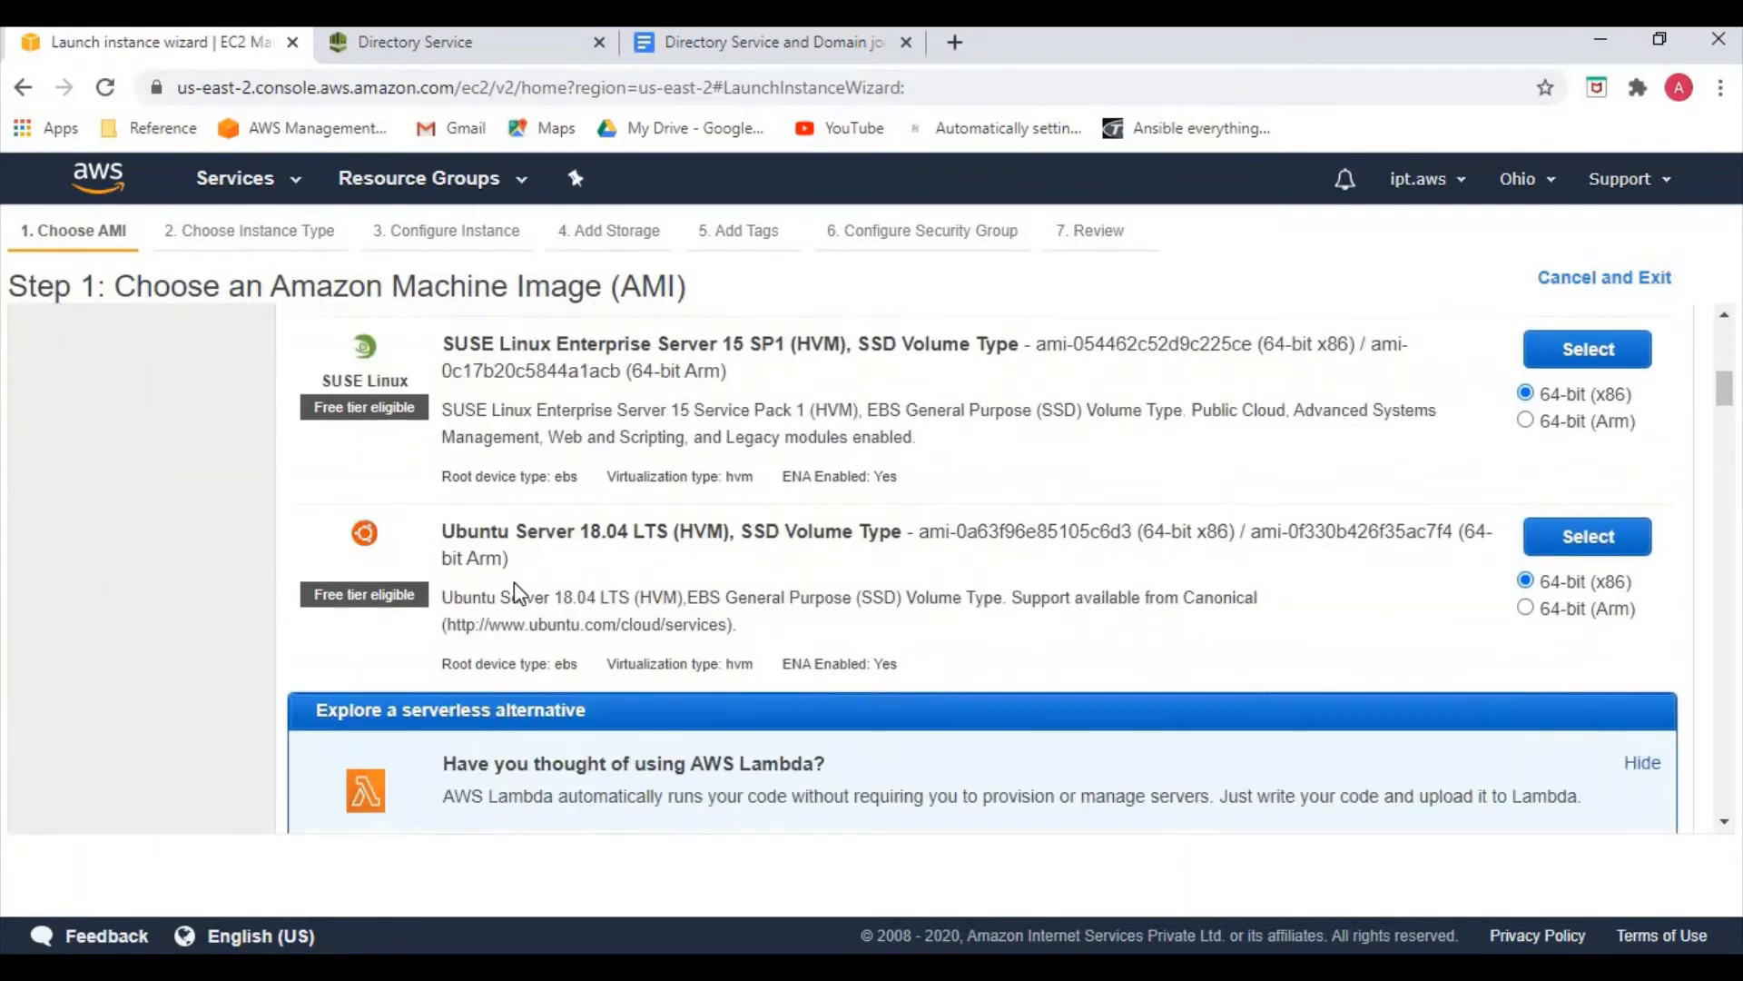
{"action": "scroll", "coordinate": [519, 592], "scroll_direction": "down", "scroll_amount": 4}
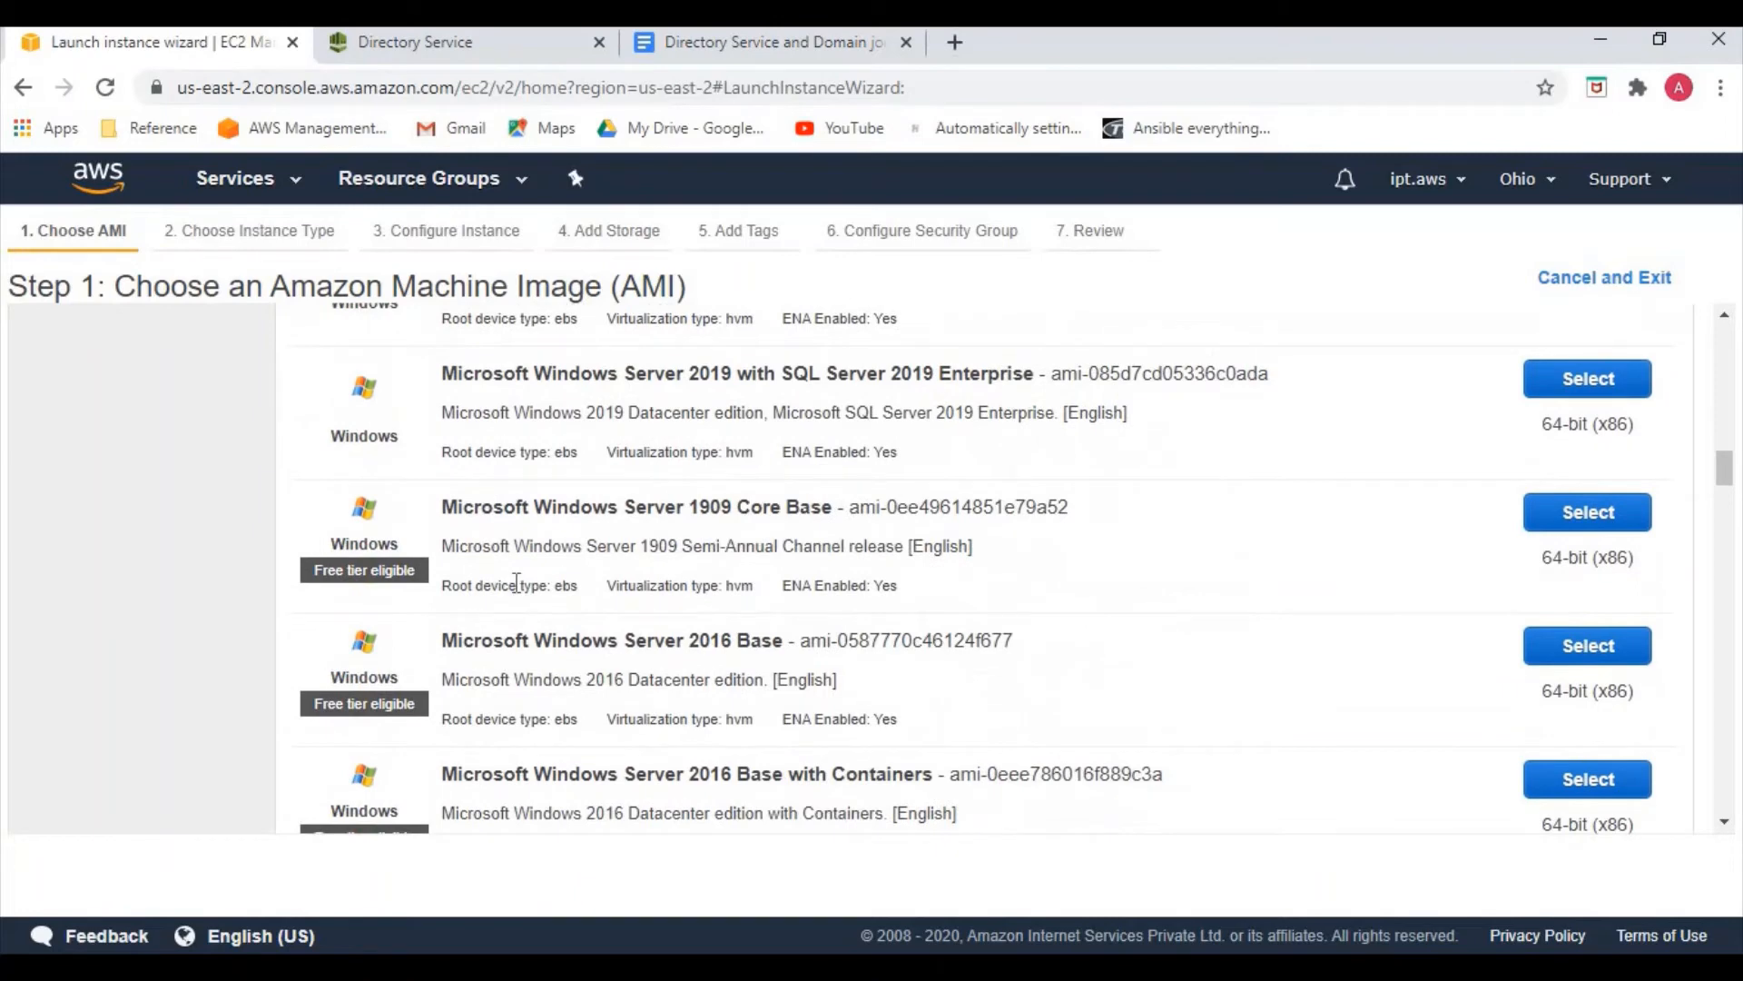
{"action": "left_click", "coordinate": [1571, 656]}
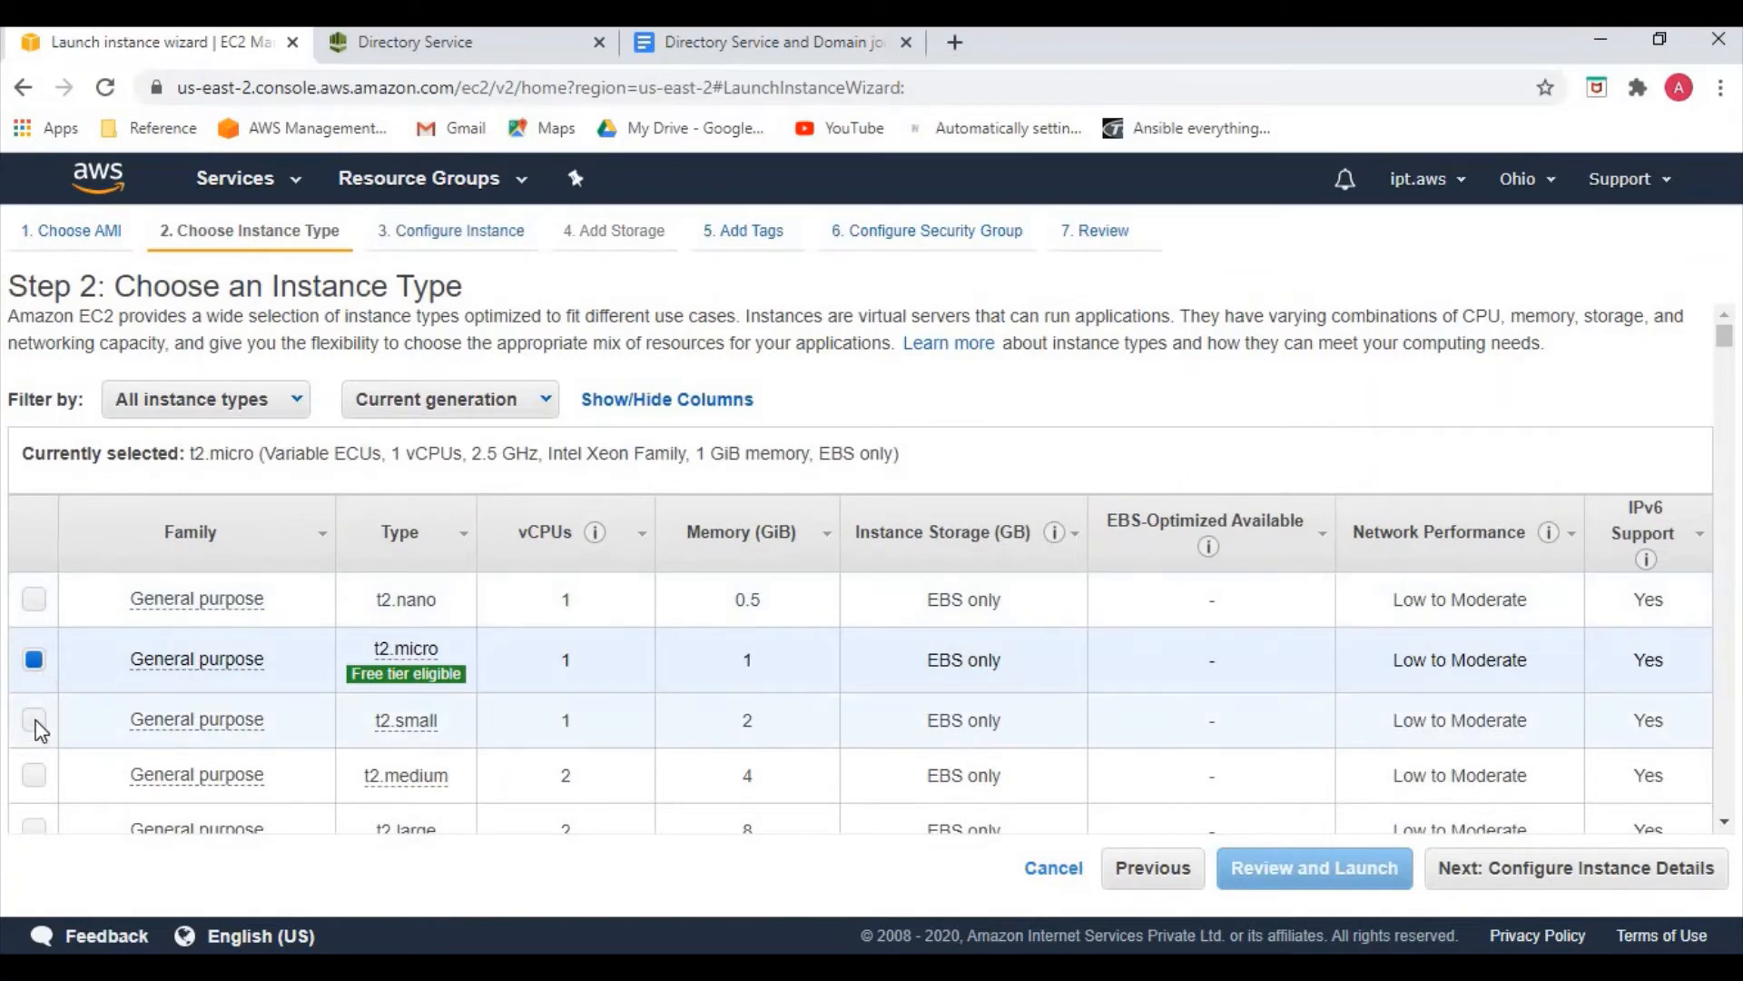
{"action": "left_click", "coordinate": [34, 720]}
{"action": "left_click", "coordinate": [1539, 870]}
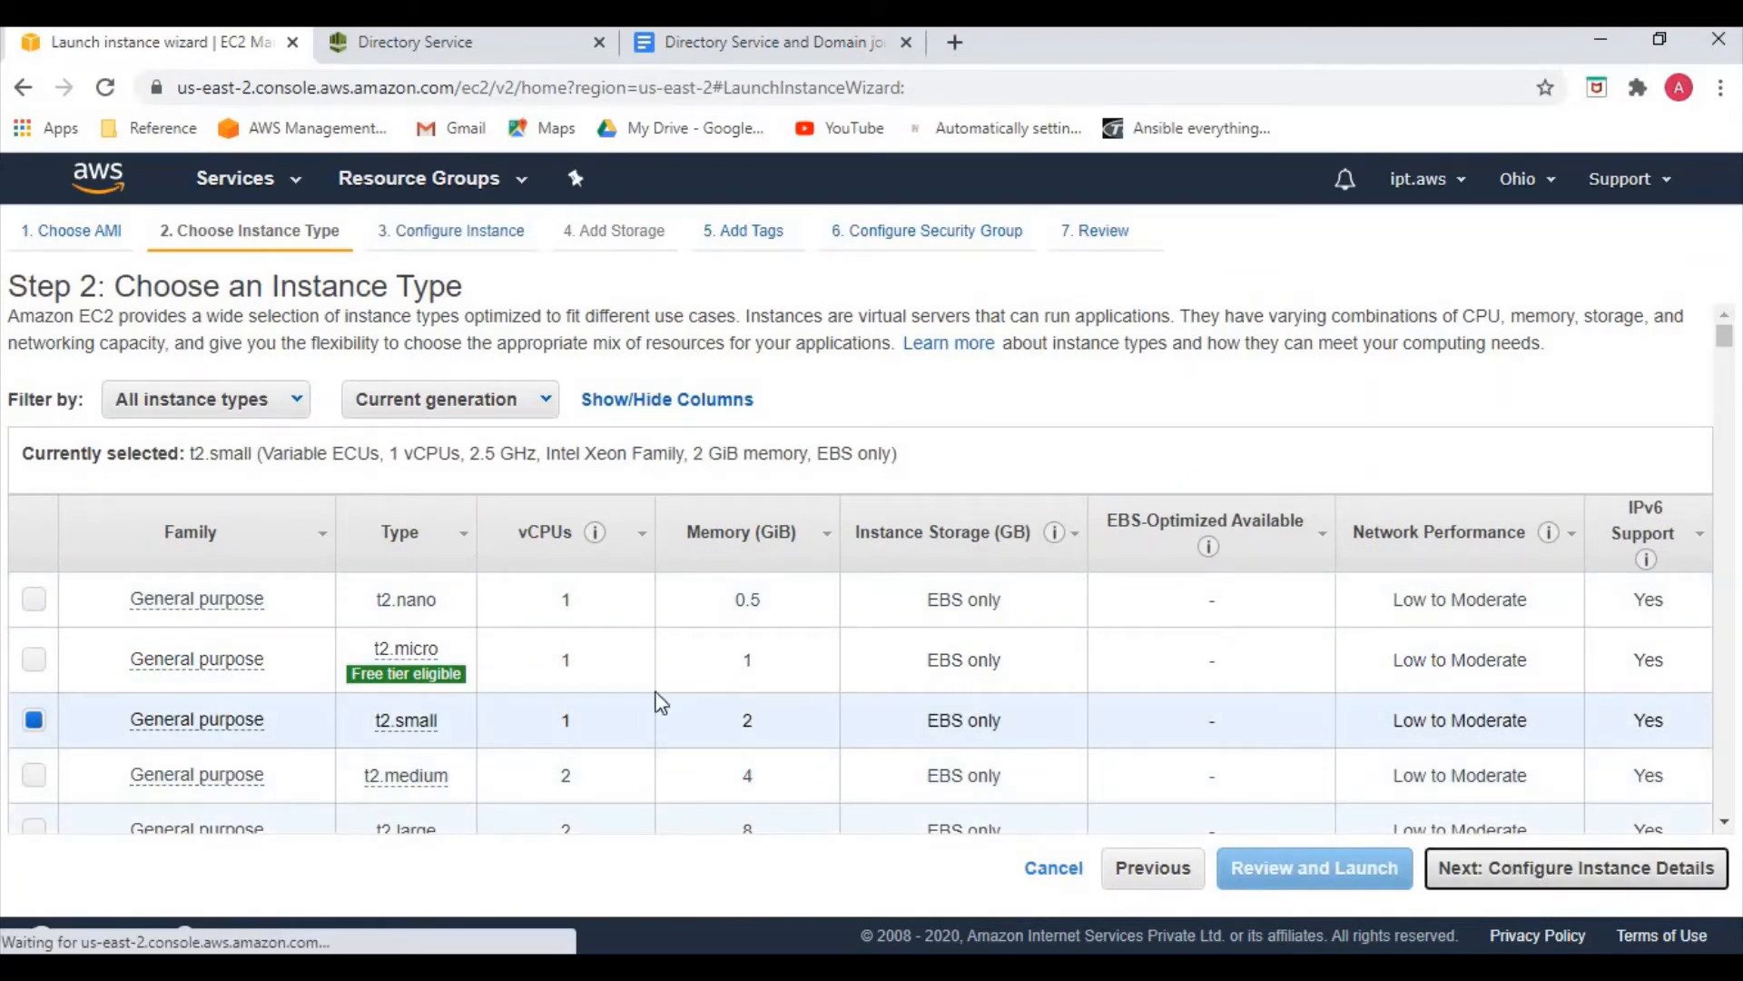
{"action": "scroll", "coordinate": [706, 694], "scroll_direction": "down", "scroll_amount": 1}
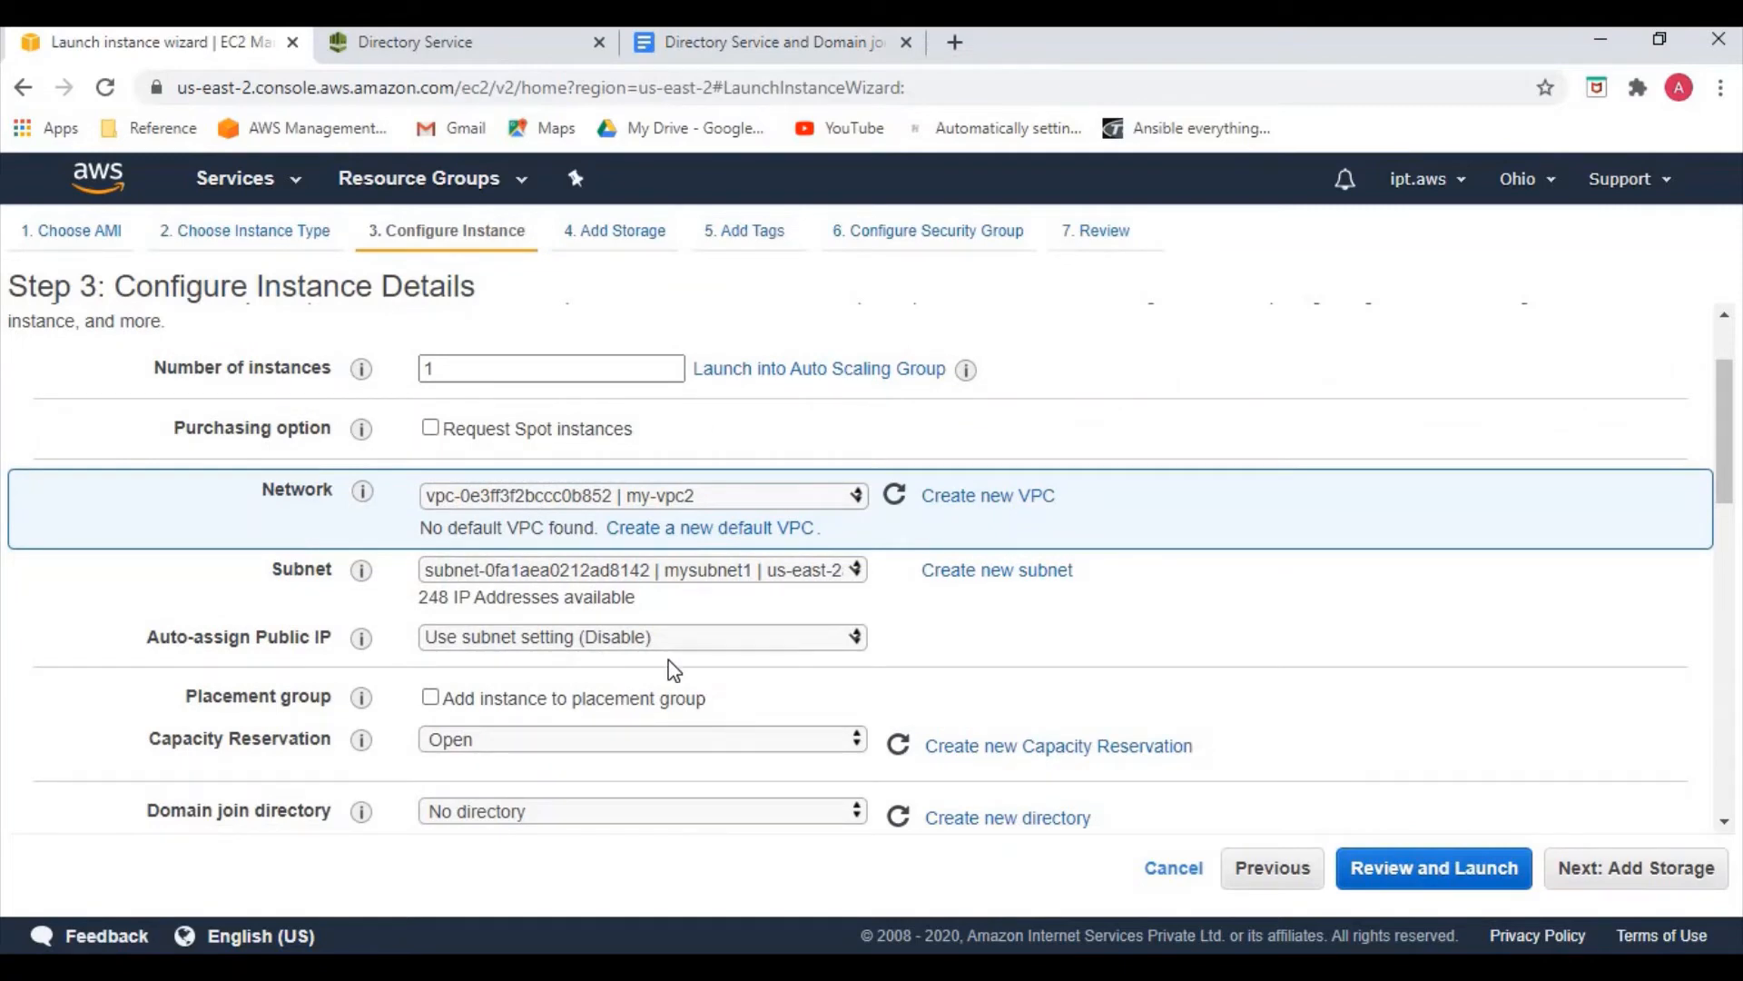
Set Auto-assign Public IP to Enable
{"action": "left_click", "coordinate": [632, 649]}
{"action": "left_click", "coordinate": [610, 683]}
{"action": "scroll", "coordinate": [620, 686], "scroll_direction": "down", "scroll_amount": 1}
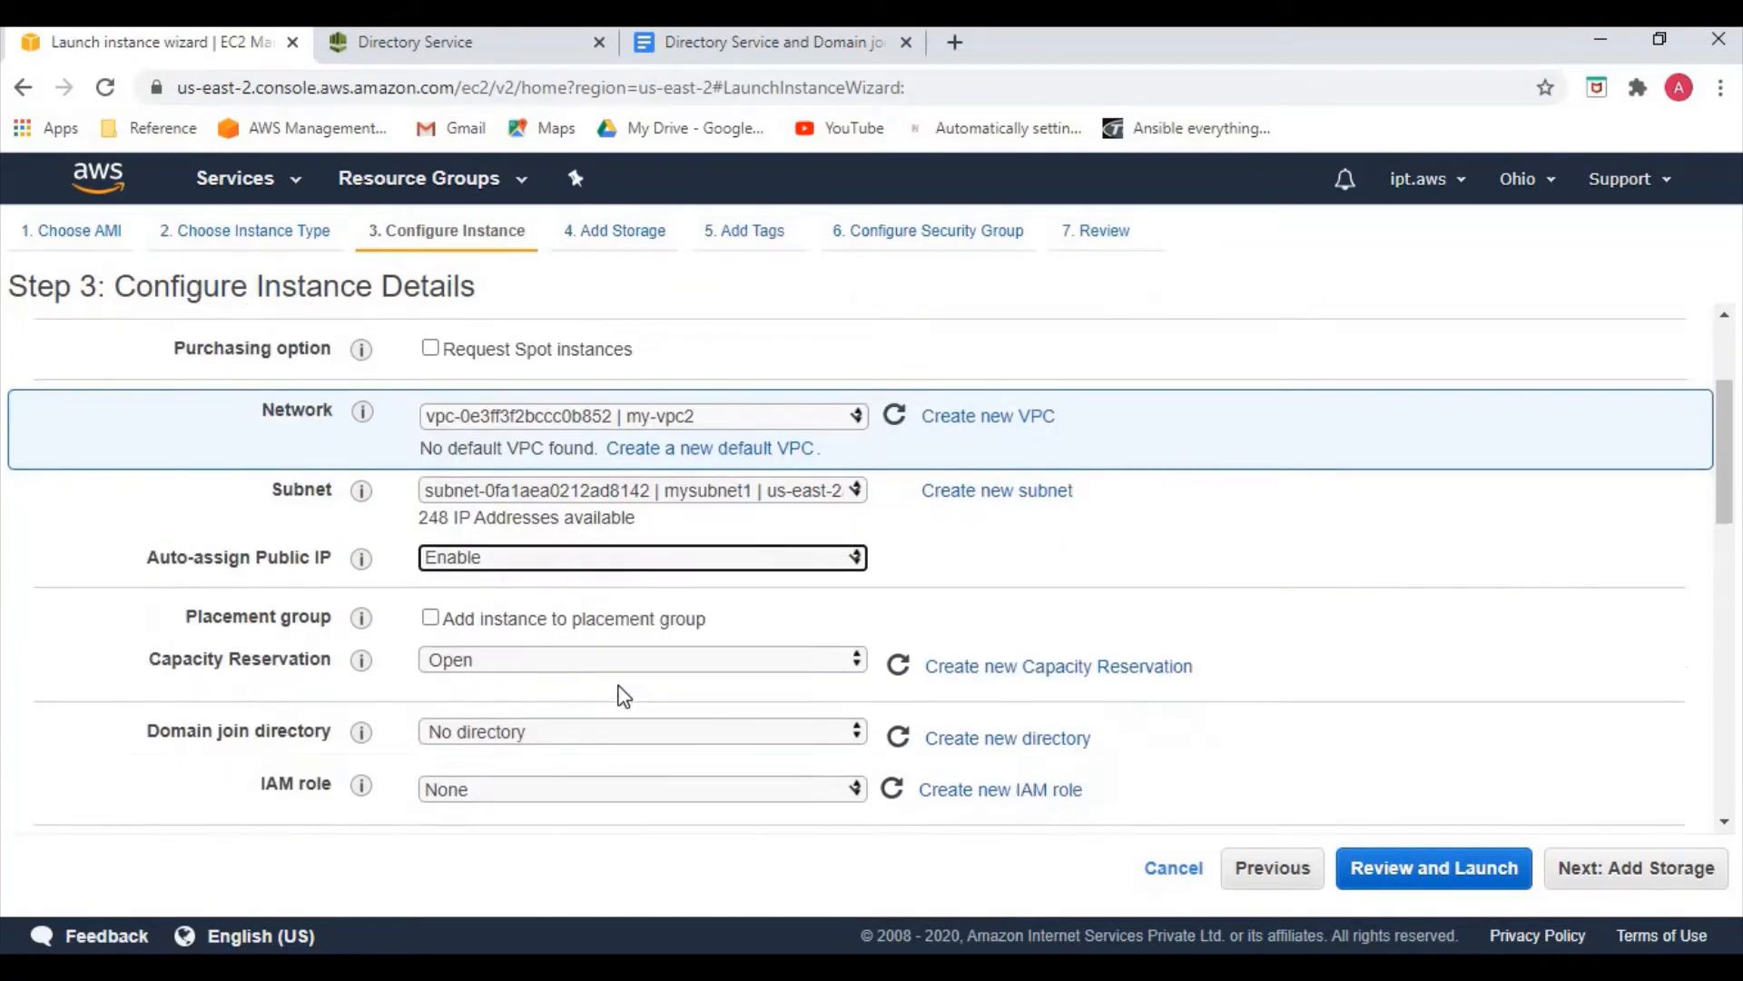
{"action": "scroll", "coordinate": [620, 686], "scroll_direction": "down", "scroll_amount": 1}
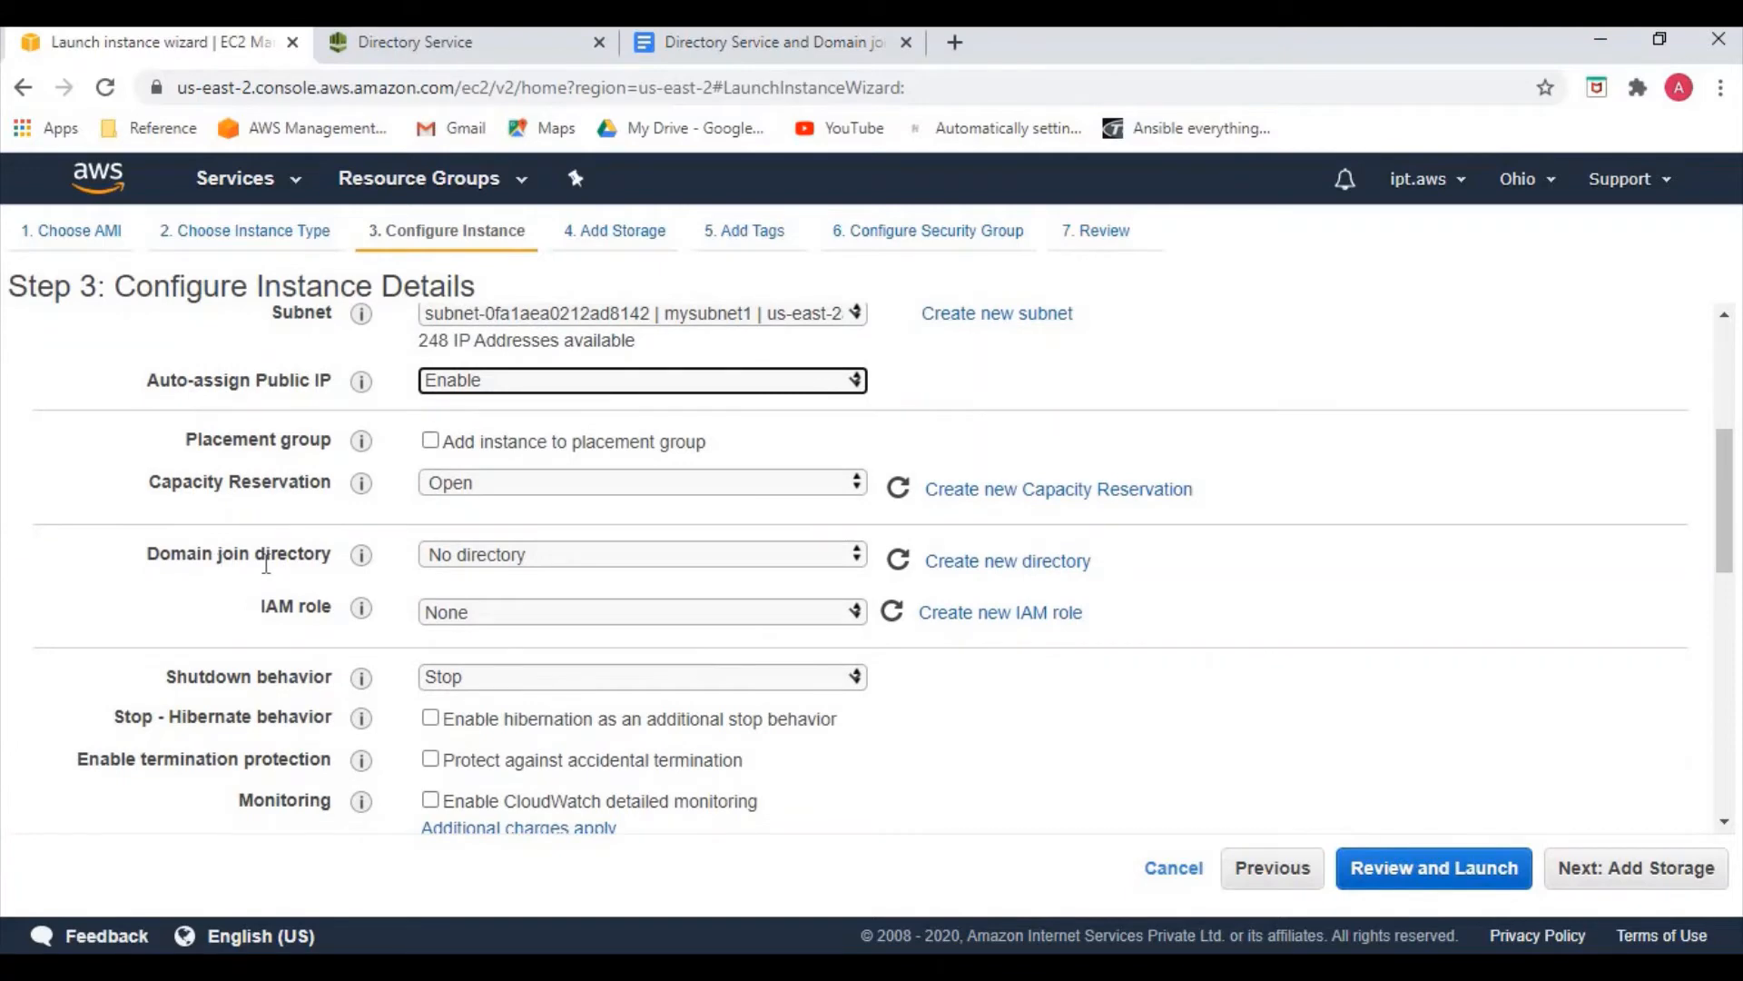
Join the easycloud.int directory with IAM role Domain-join, then jump to the launch review
{"action": "left_click", "coordinate": [486, 558]}
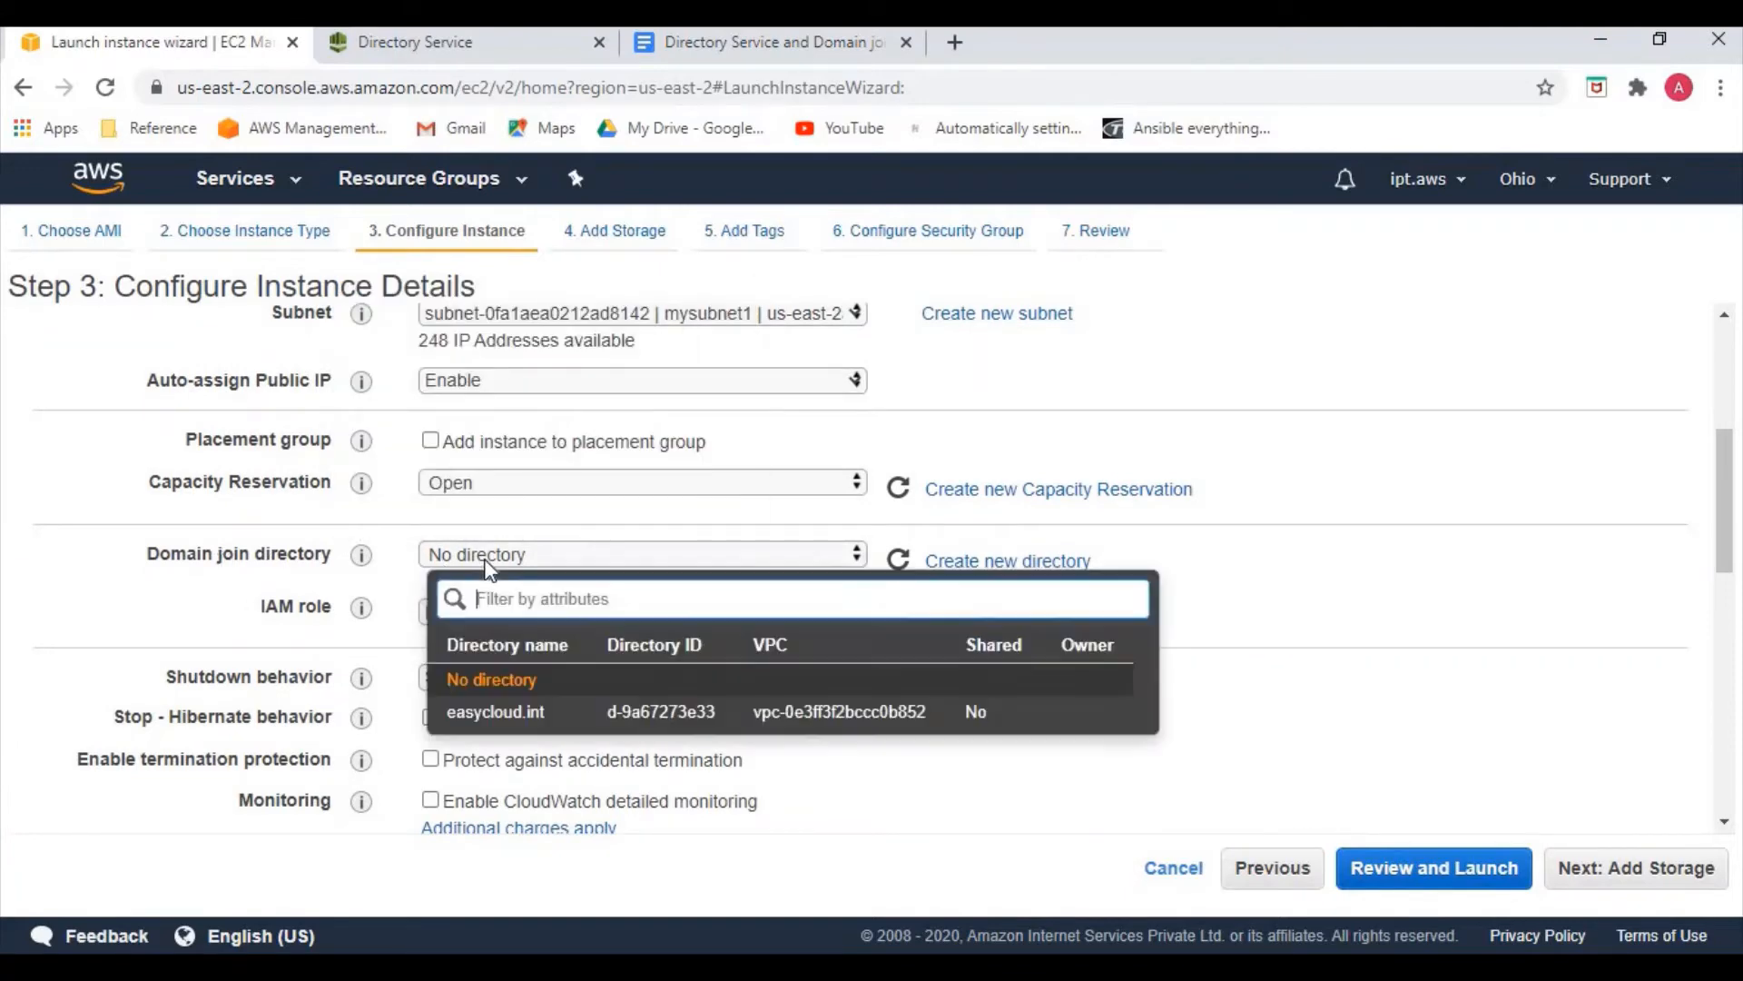
{"action": "left_click", "coordinate": [544, 711]}
{"action": "left_click", "coordinate": [497, 616]}
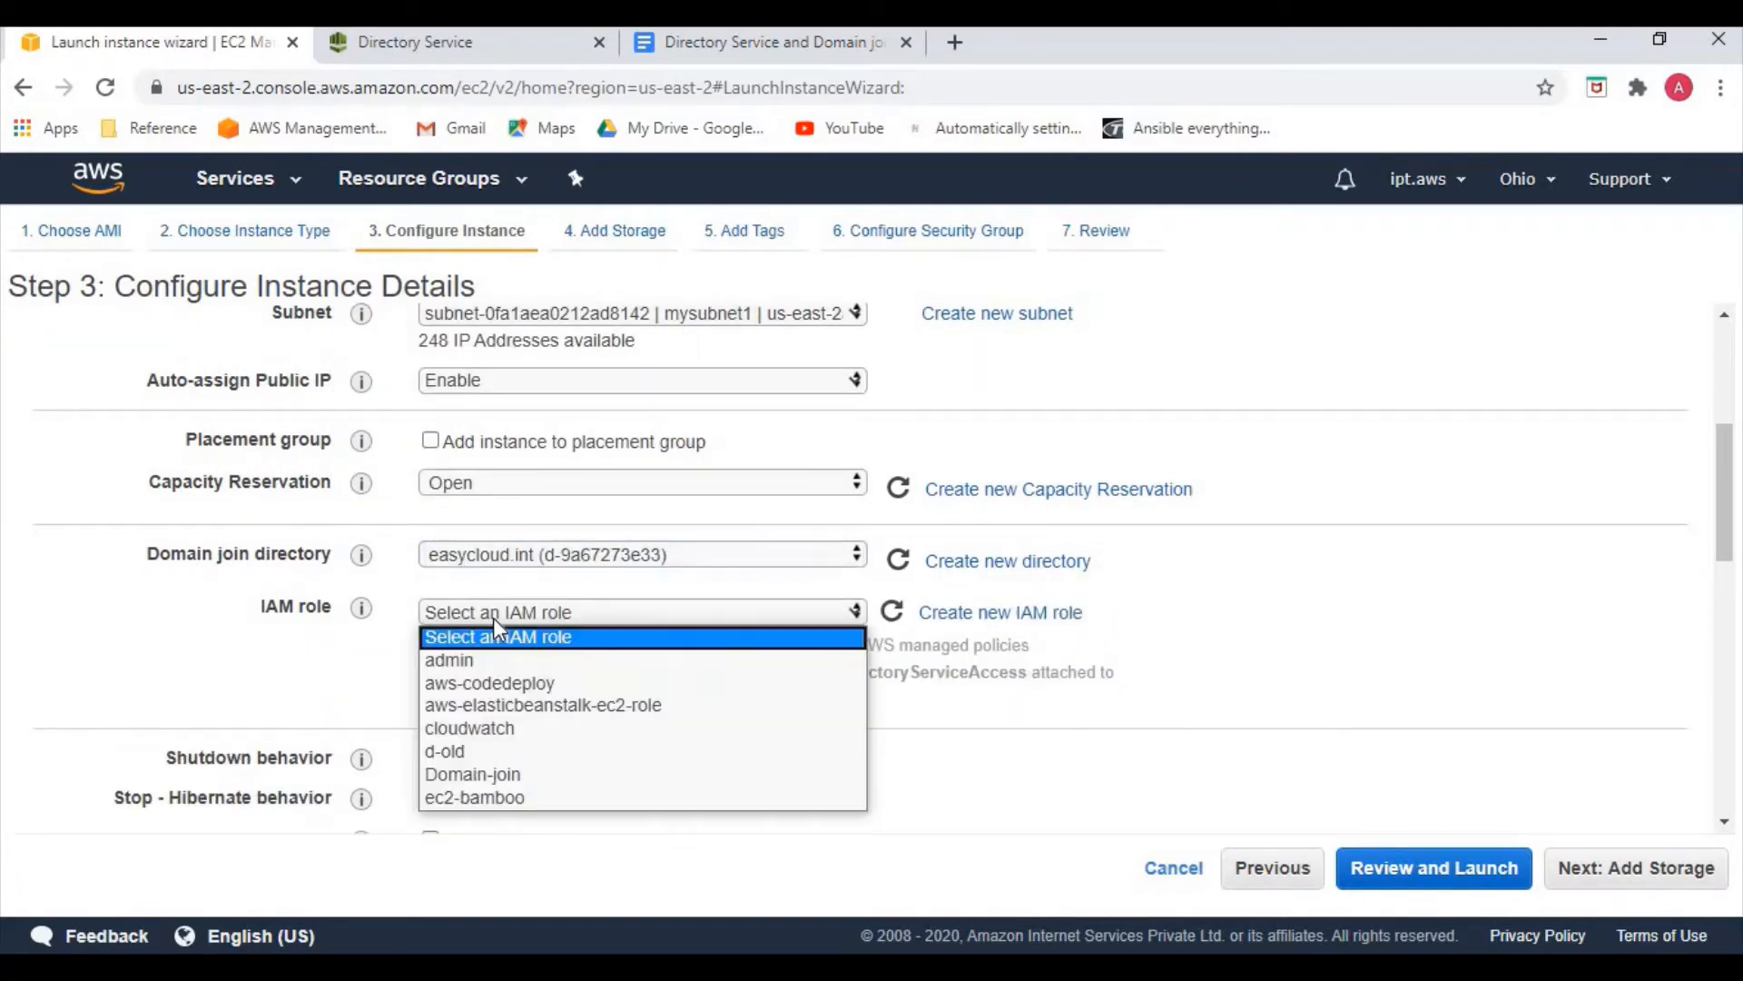
{"action": "left_click", "coordinate": [489, 773]}
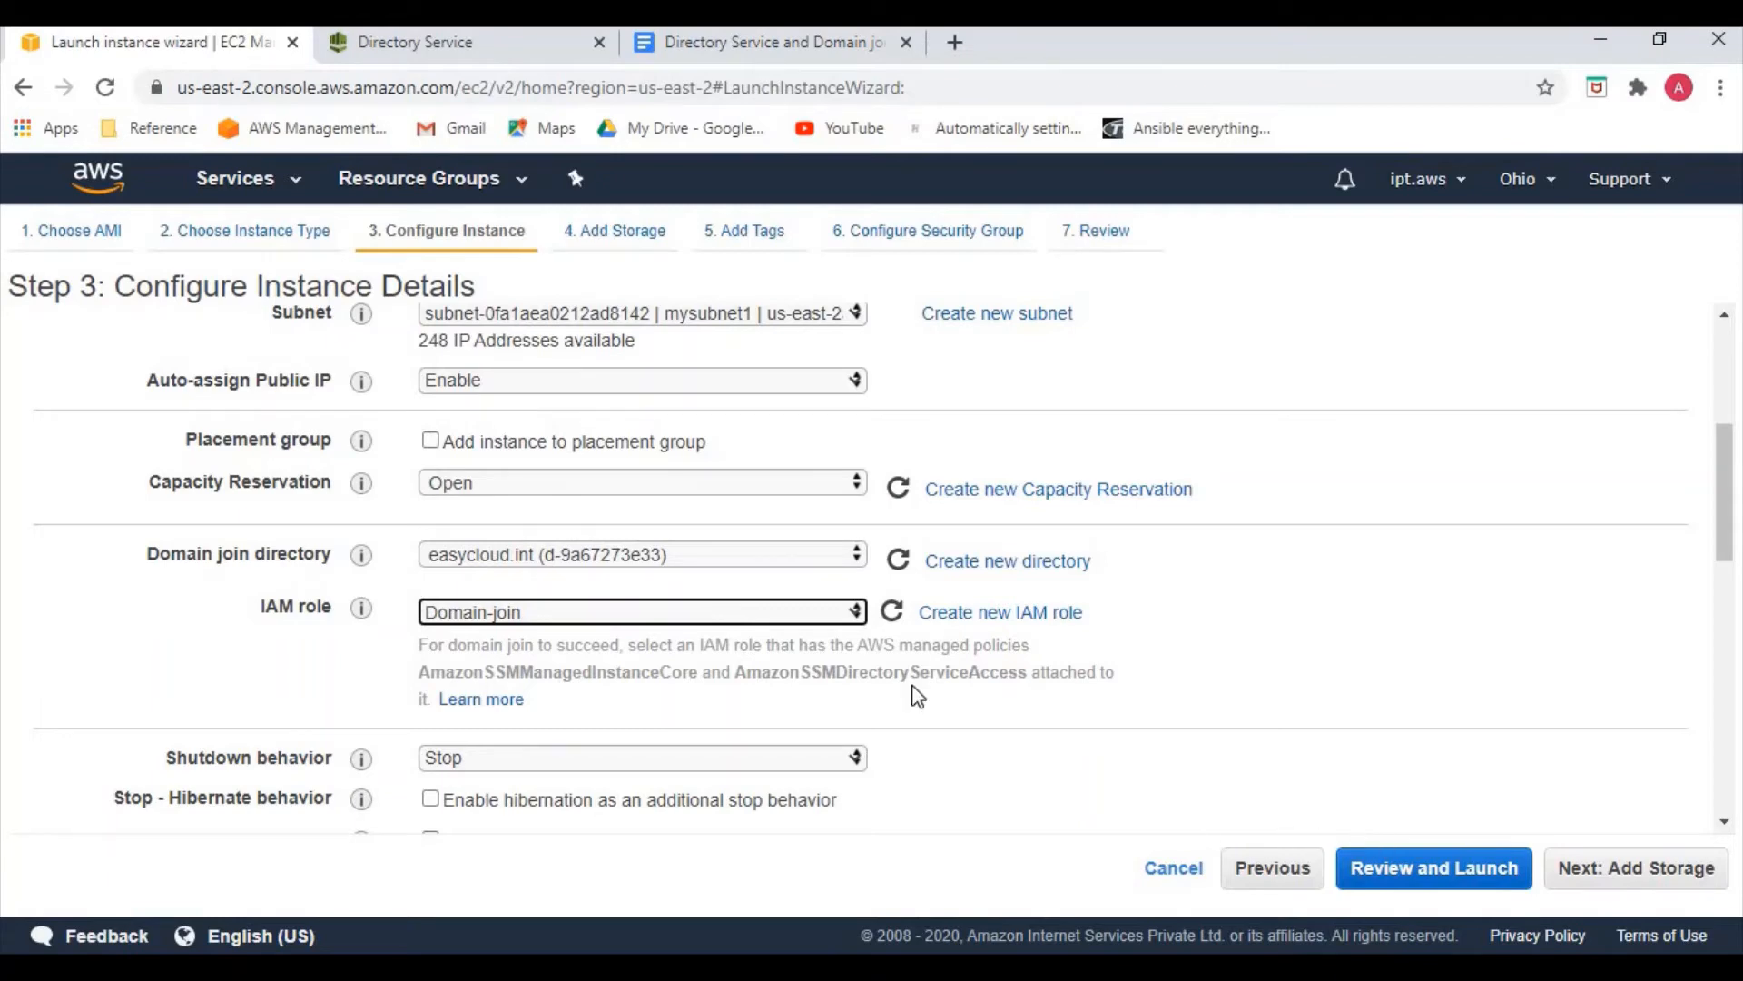
{"action": "left_click", "coordinate": [1524, 862]}
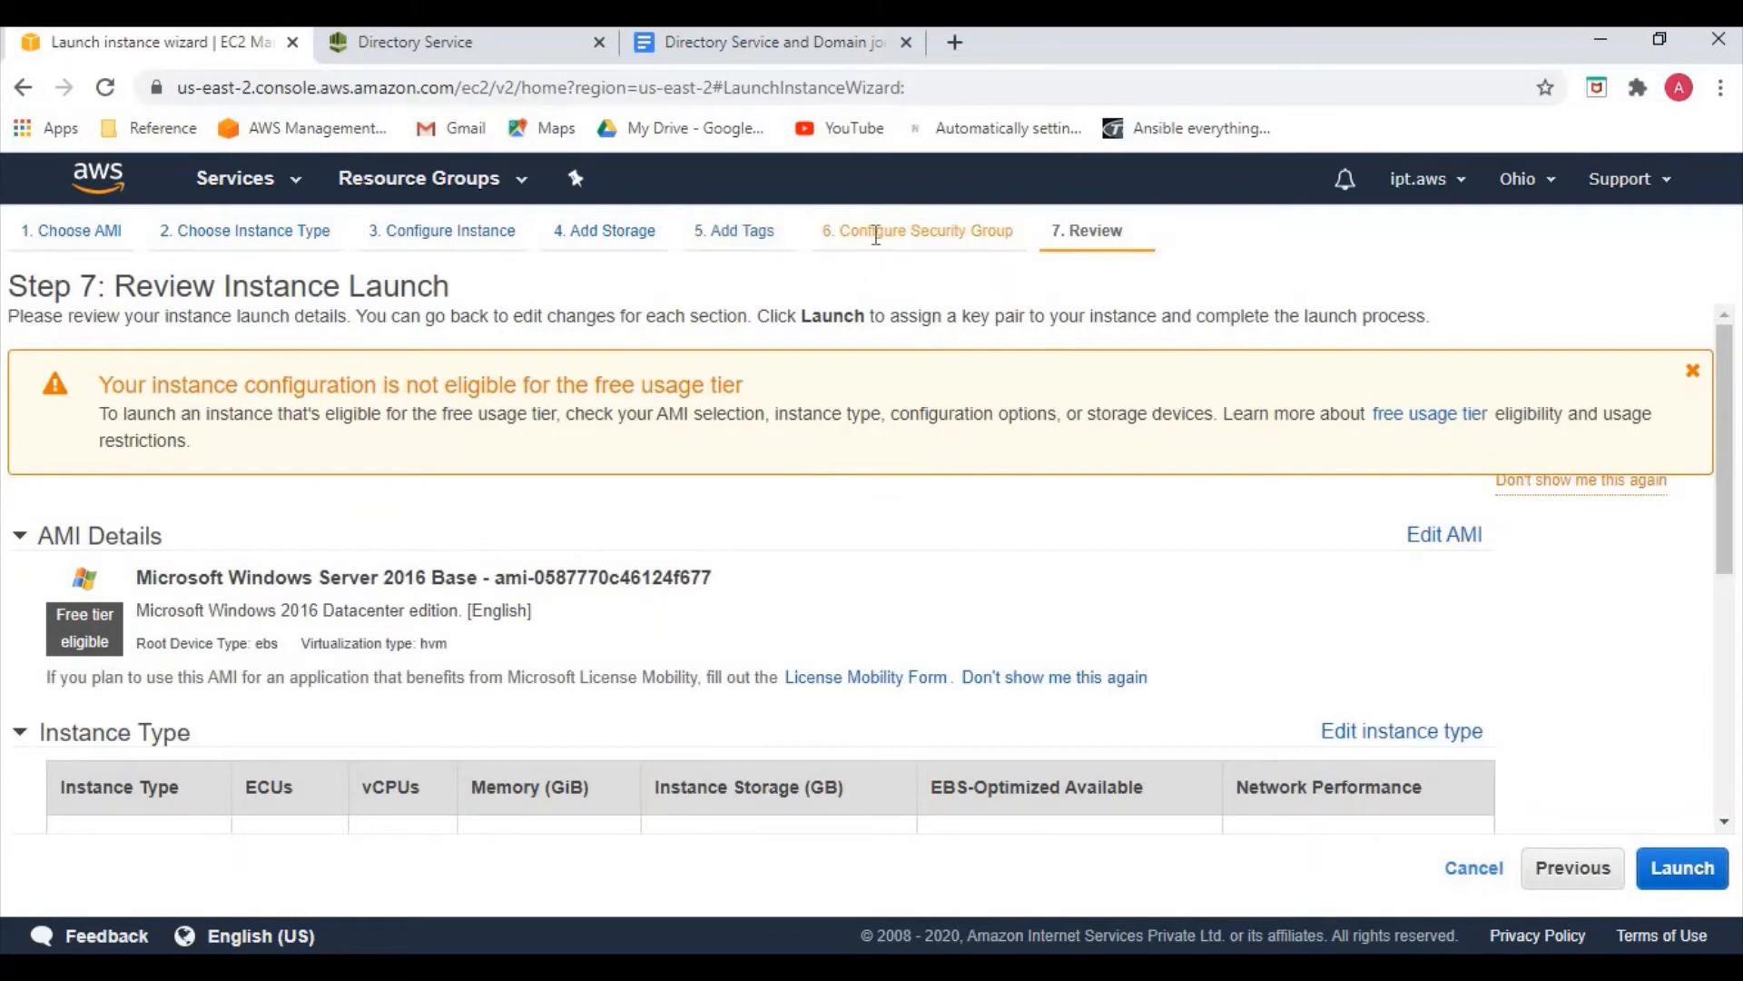
Change the security group's RDP source to Anywhere
{"action": "left_click", "coordinate": [874, 232]}
{"action": "left_click", "coordinate": [926, 636]}
{"action": "left_click", "coordinate": [932, 676]}
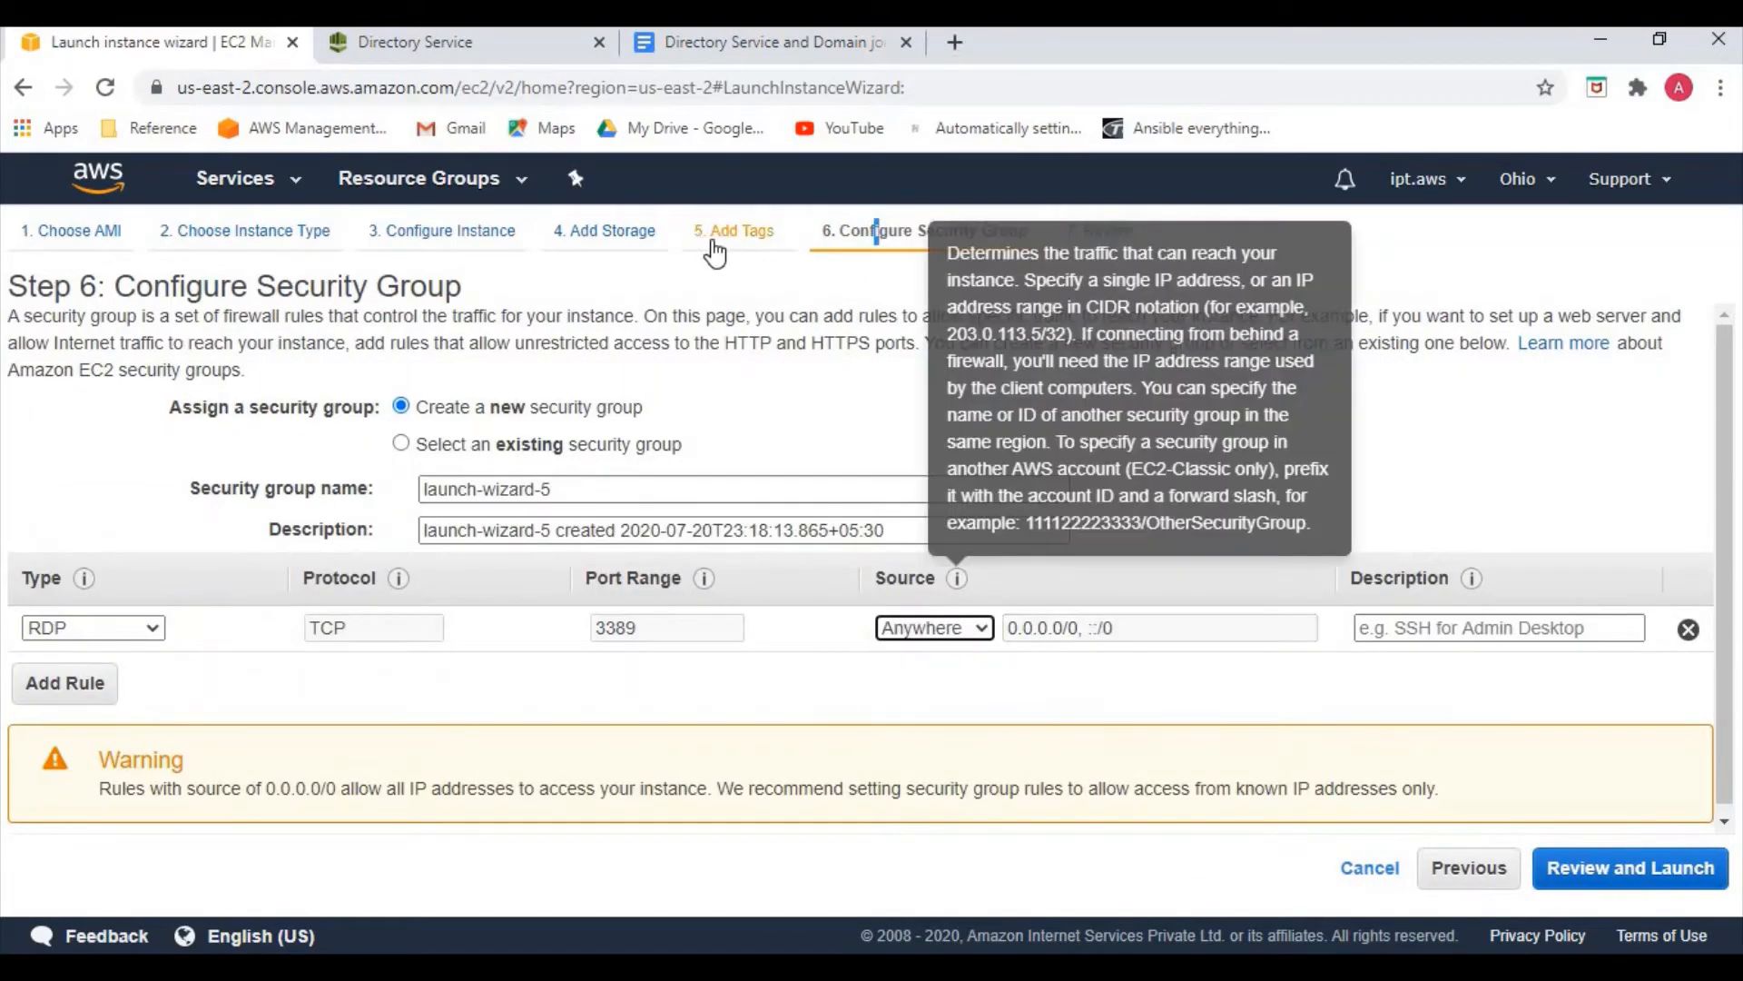
Add the tag Name with value Domain-join-IAM-Windows
{"action": "left_click", "coordinate": [717, 232]}
{"action": "left_click", "coordinate": [57, 638]}
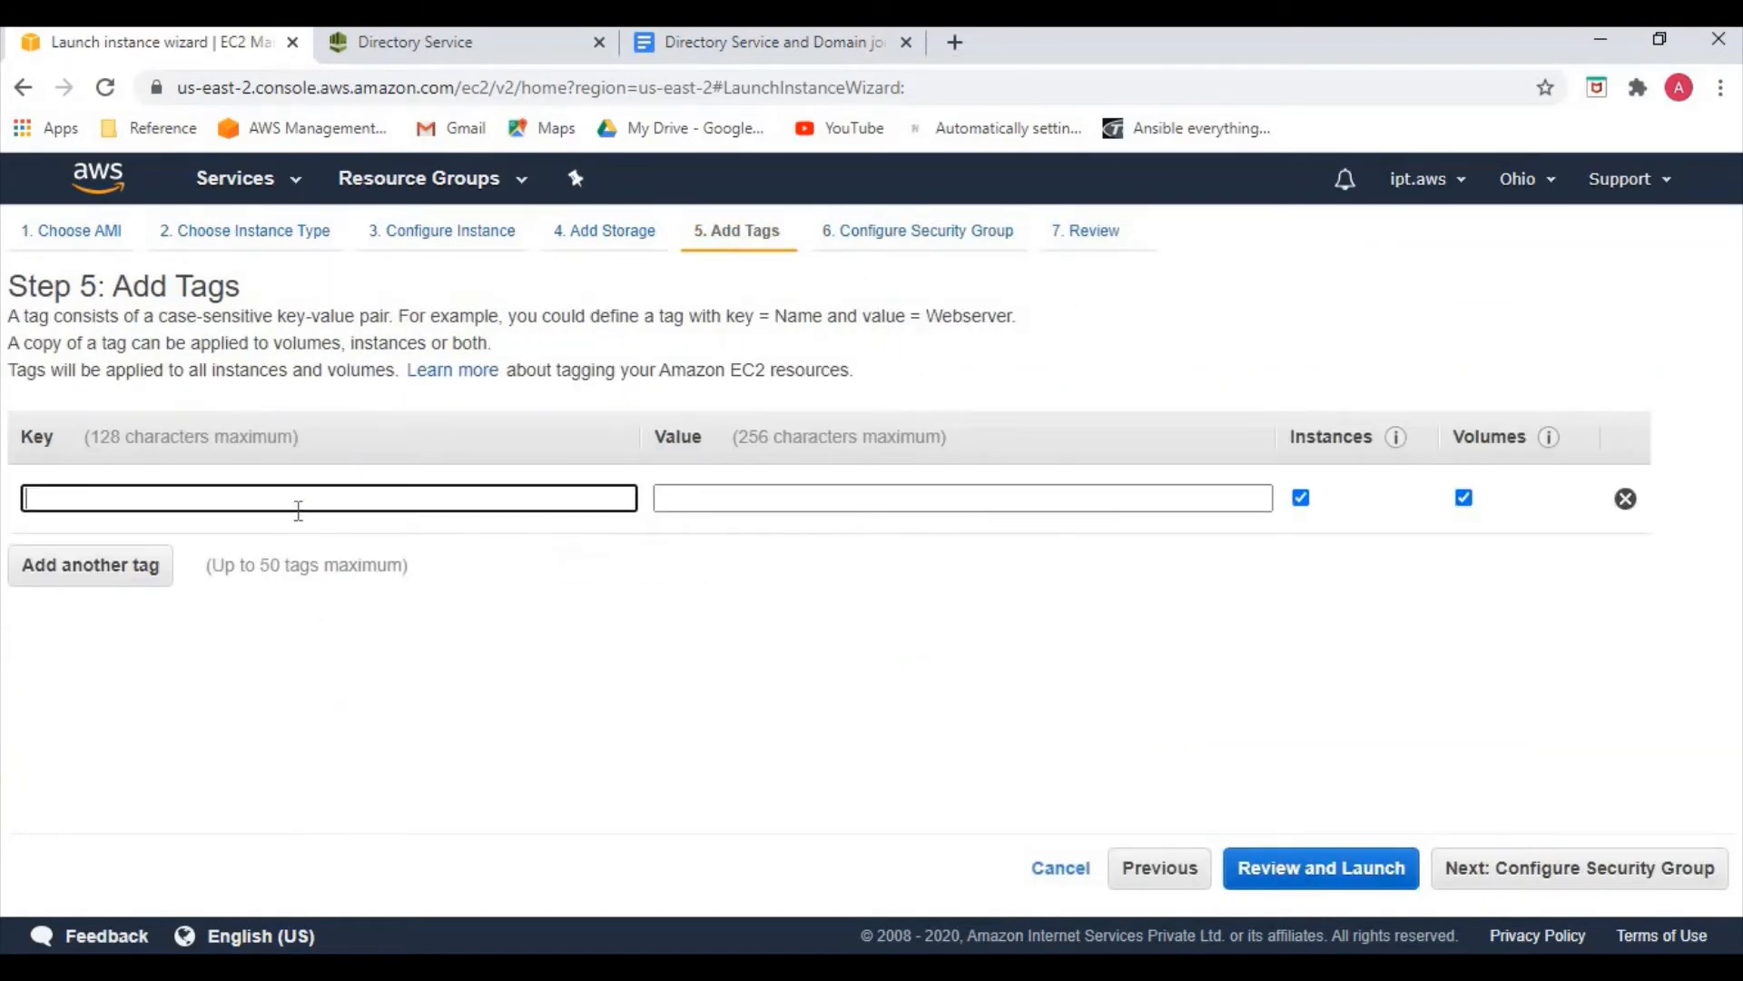
{"action": "type", "text": "Name"}
{"action": "left_click", "coordinate": [700, 507]}
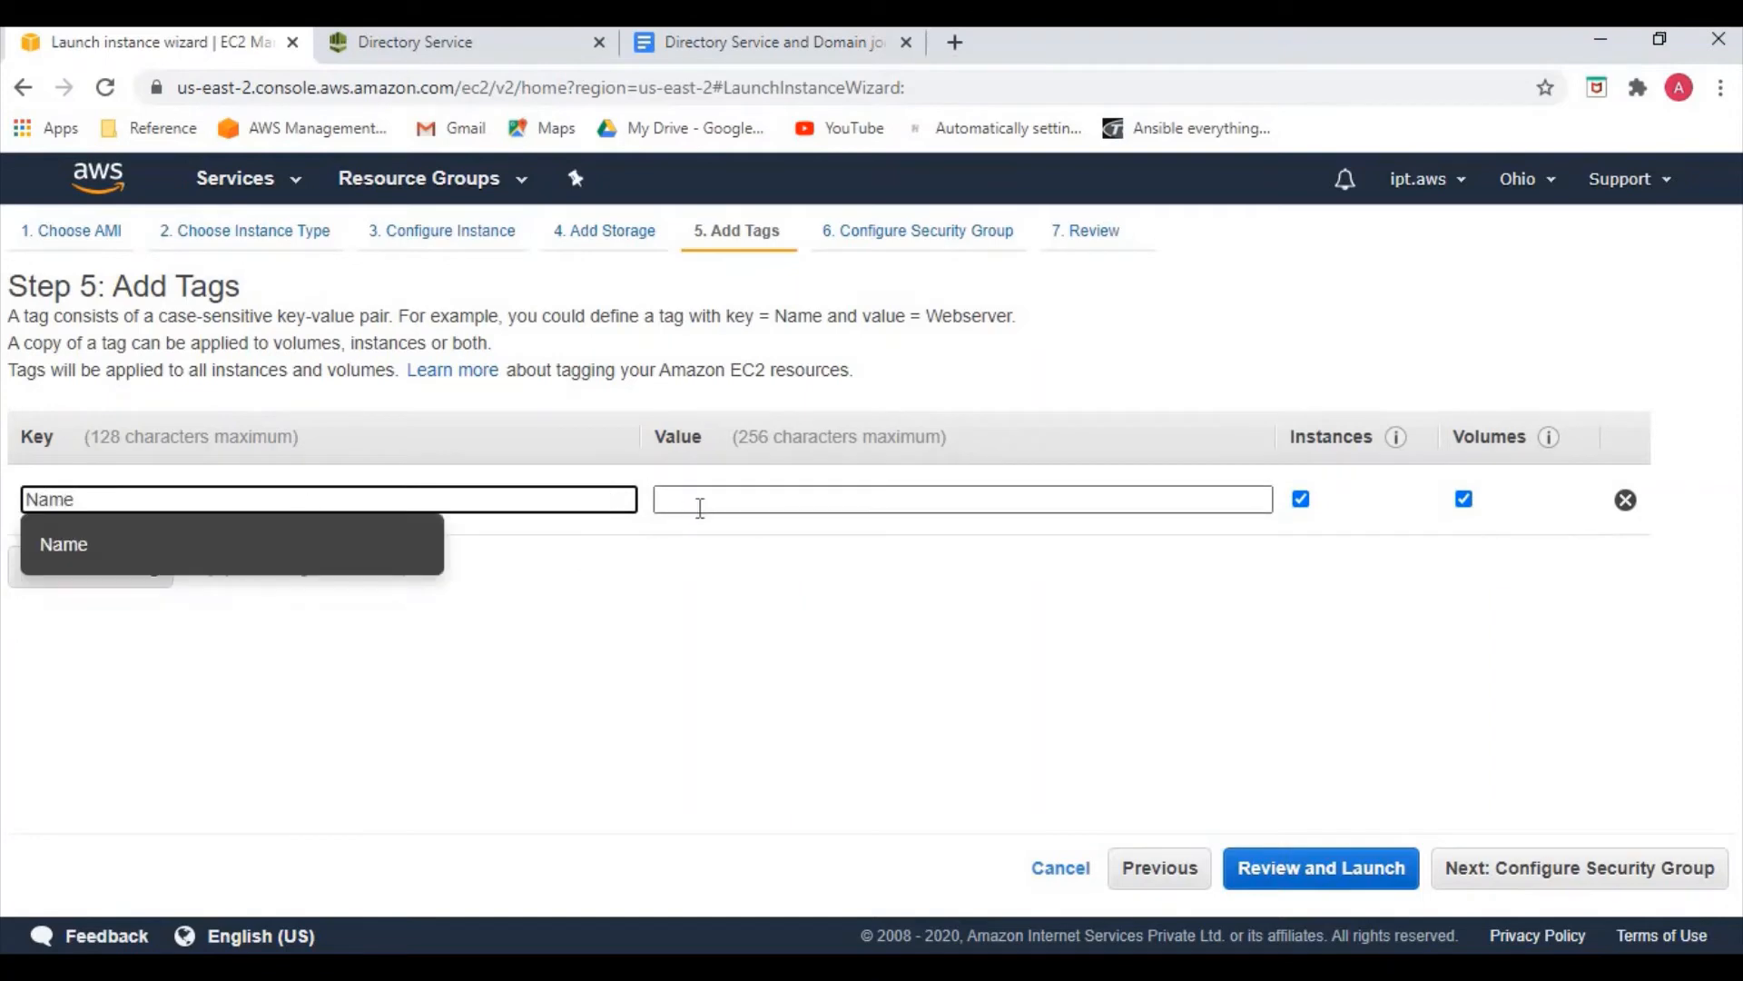
{"action": "type", "text": "Domain"}
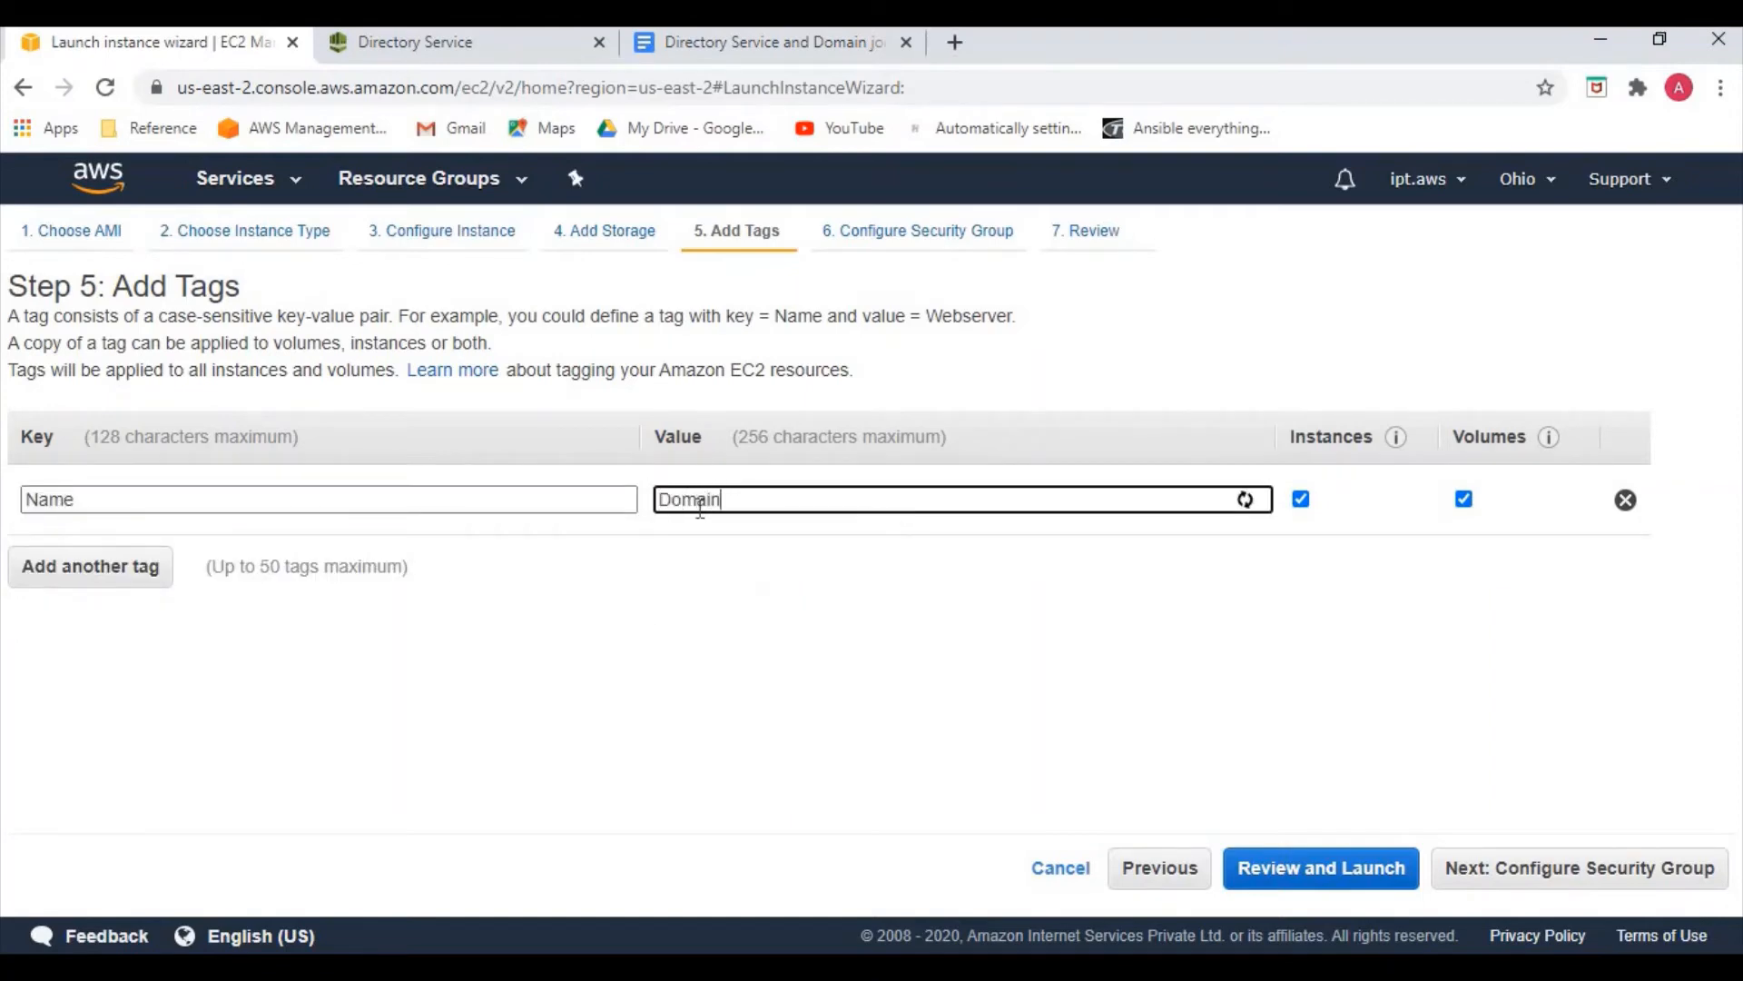
{"action": "type", "text": "-join-IAM-Windows"}
Launch the instance using the existing key pair 'new', acknowledging the private key file
{"action": "left_click", "coordinate": [1469, 865]}
{"action": "left_click", "coordinate": [1584, 867]}
{"action": "left_click", "coordinate": [1680, 867]}
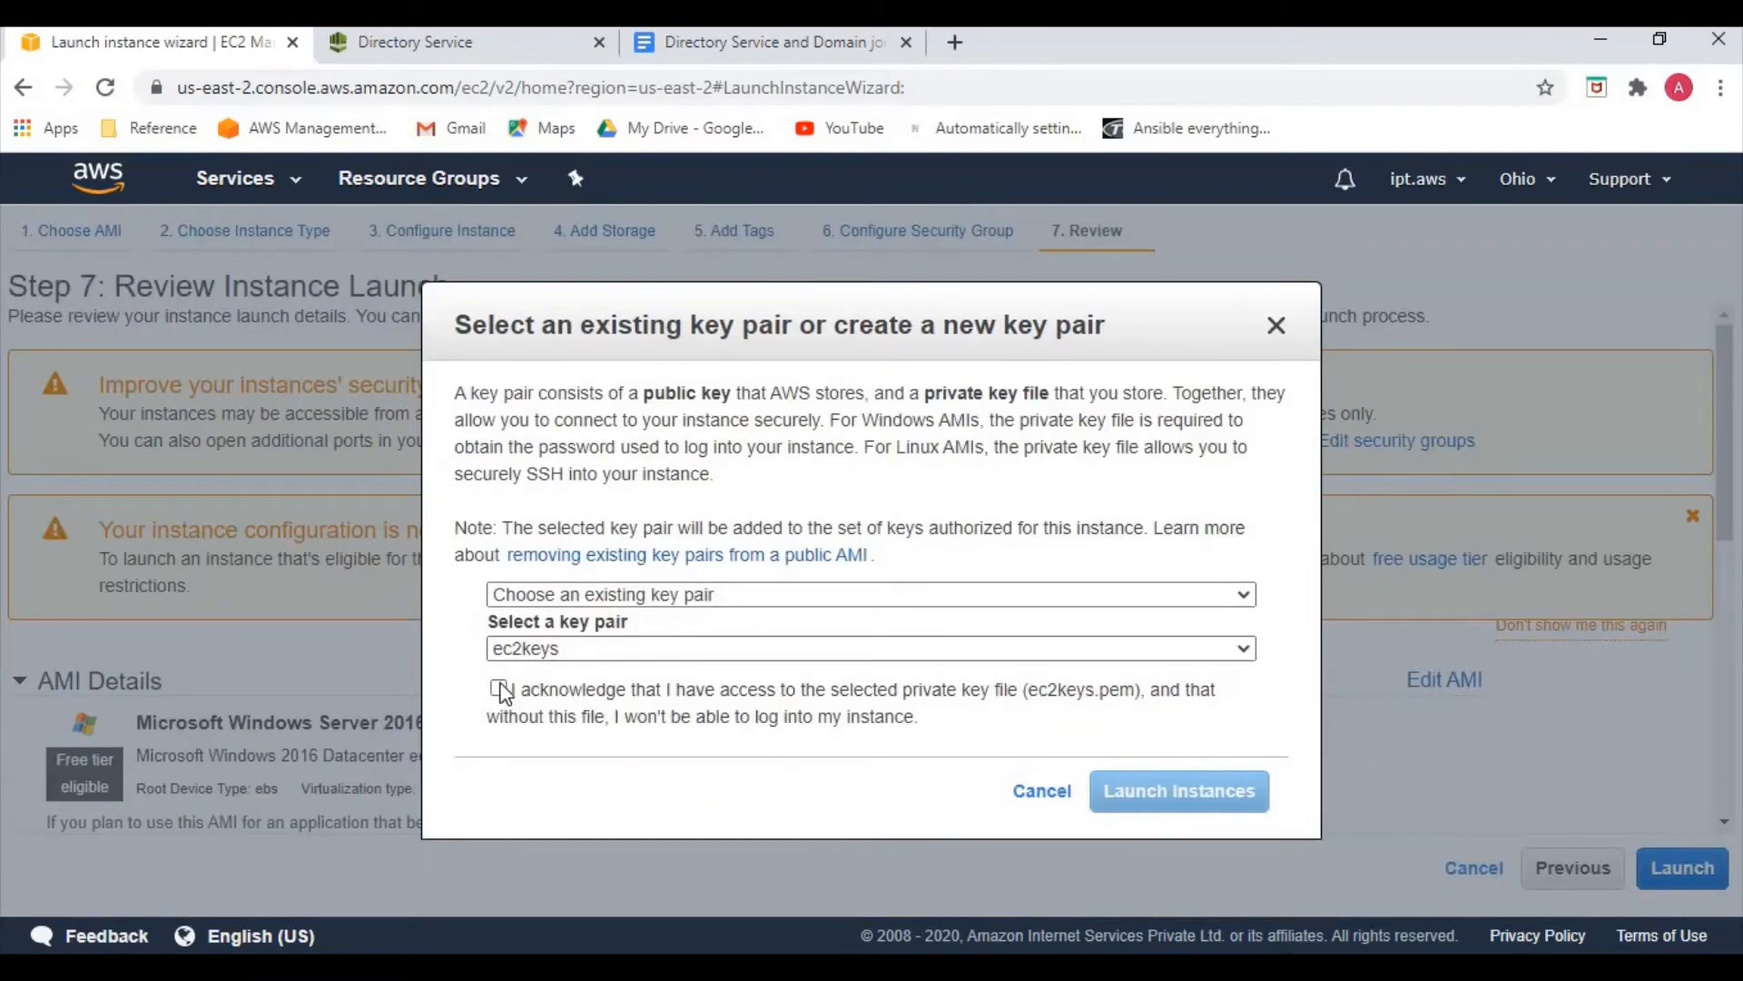
{"action": "left_click", "coordinate": [522, 648]}
{"action": "left_click", "coordinate": [526, 692]}
{"action": "left_click", "coordinate": [690, 717]}
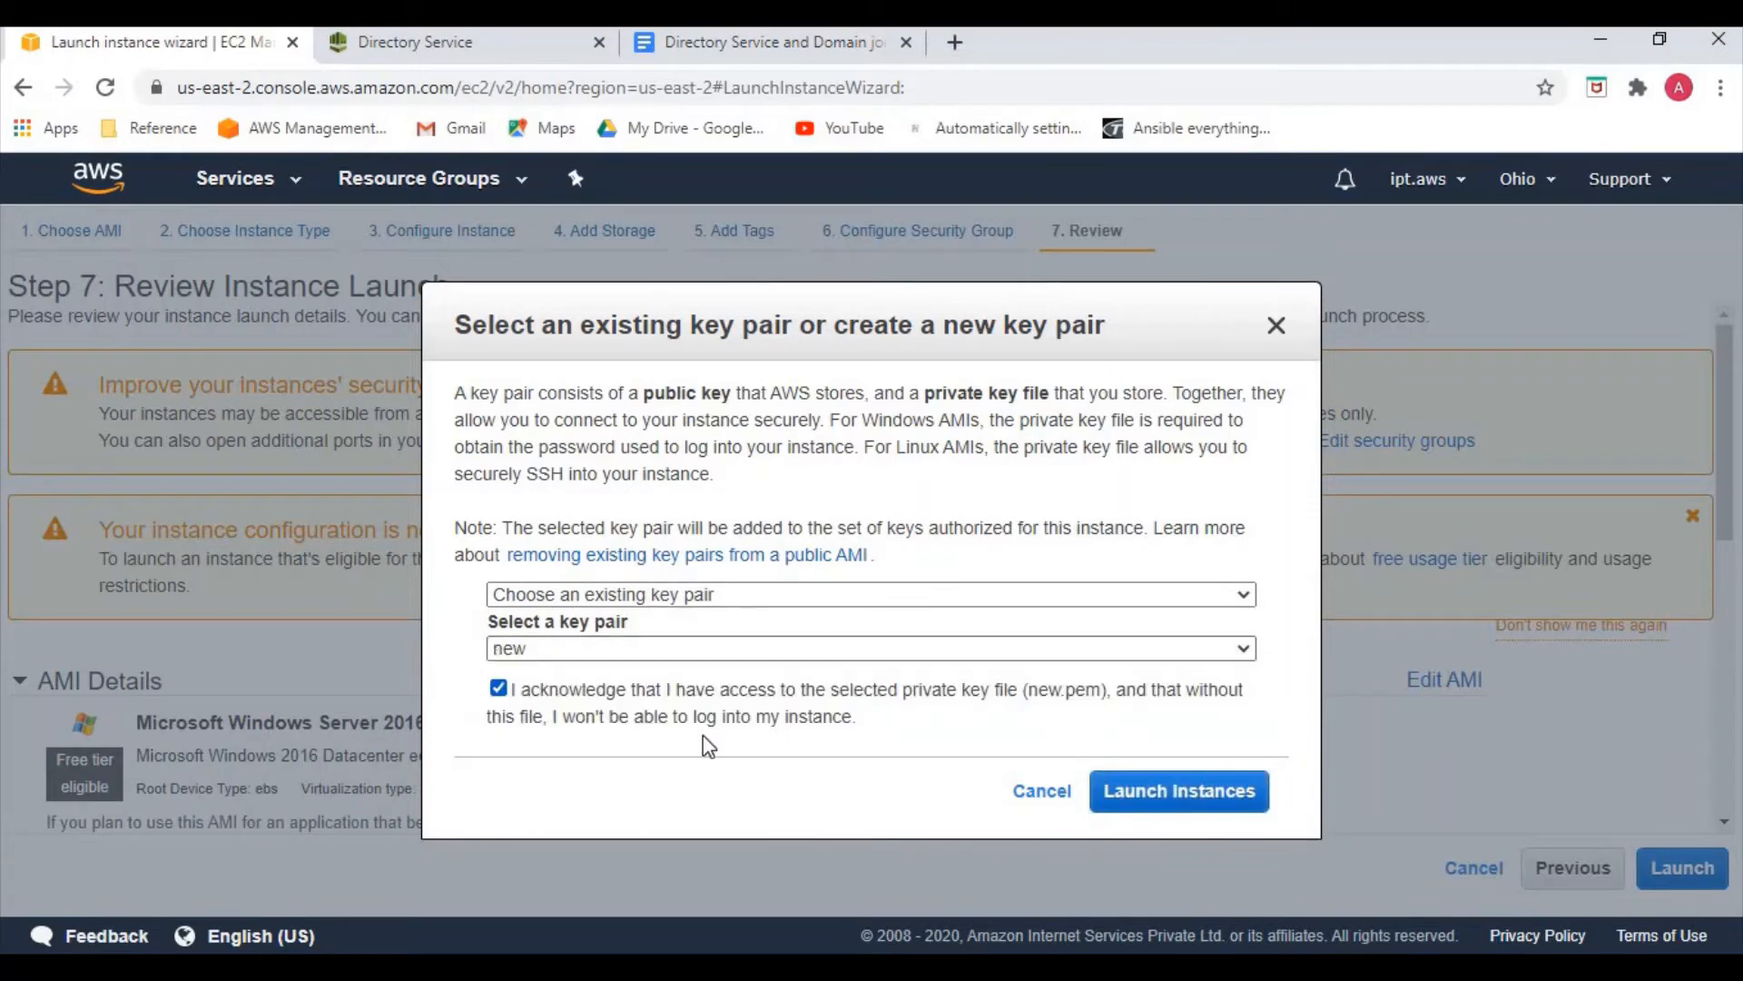
{"action": "left_click", "coordinate": [1178, 791]}
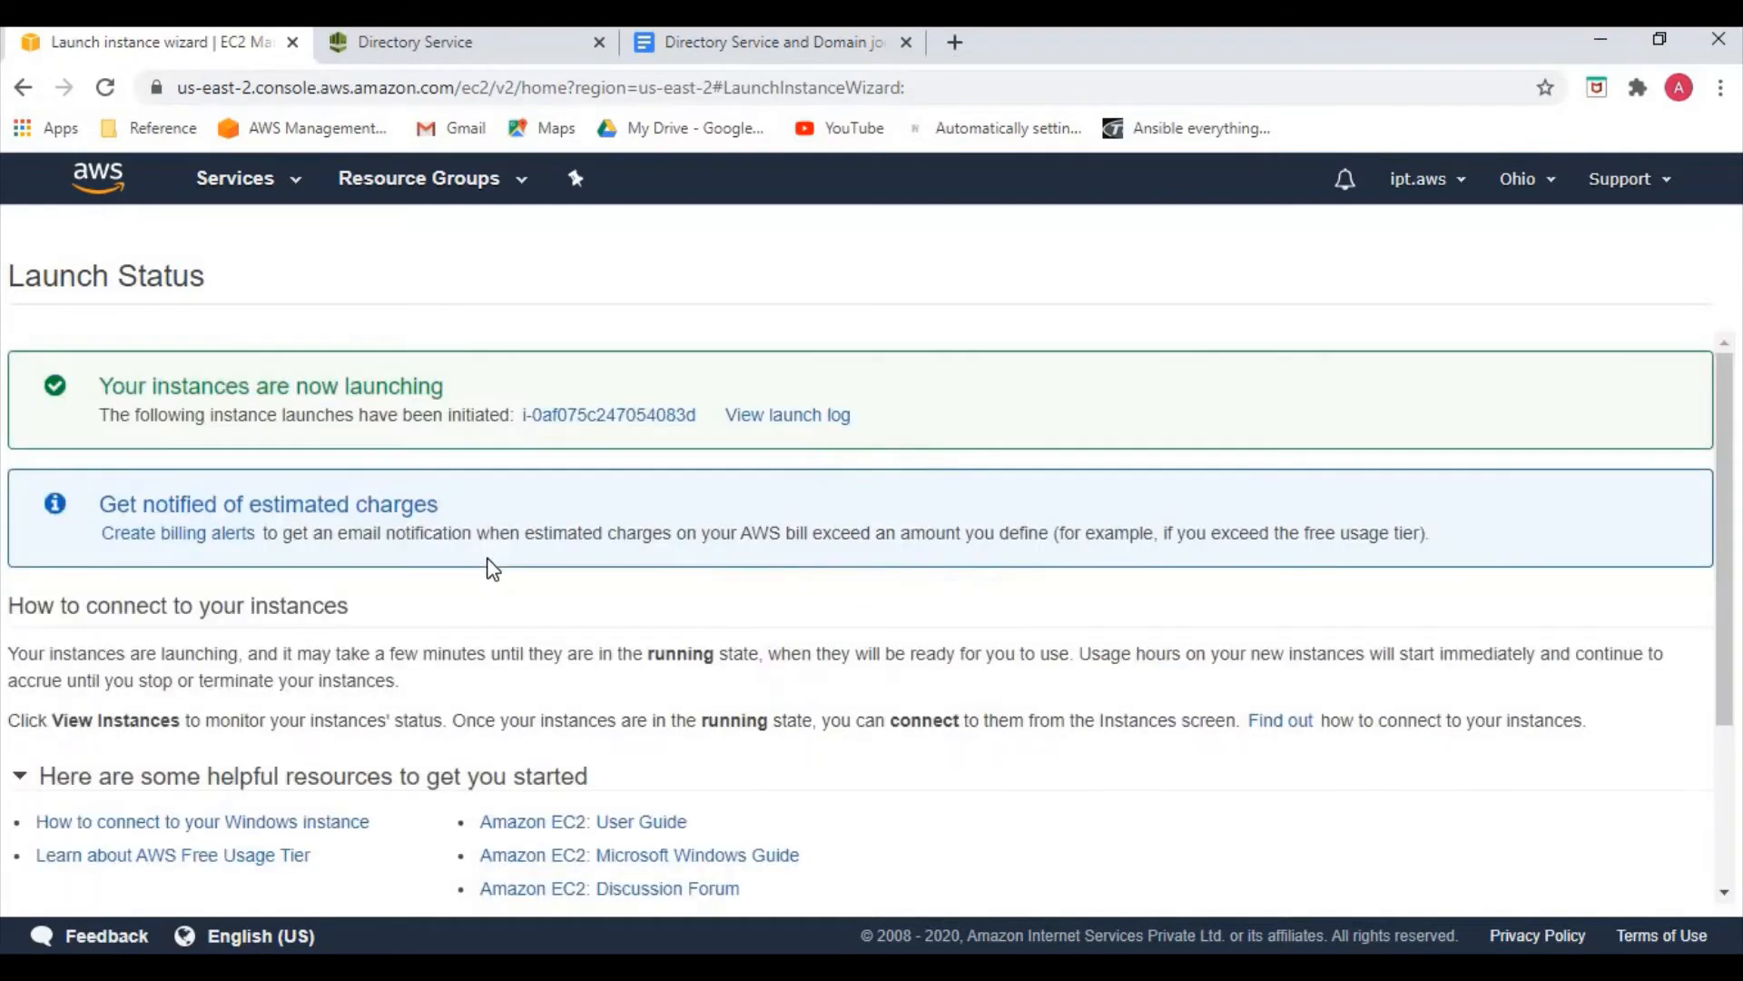
Show all instances without a filter, widen the Name column, and select windows-server
{"action": "left_click", "coordinate": [581, 418]}
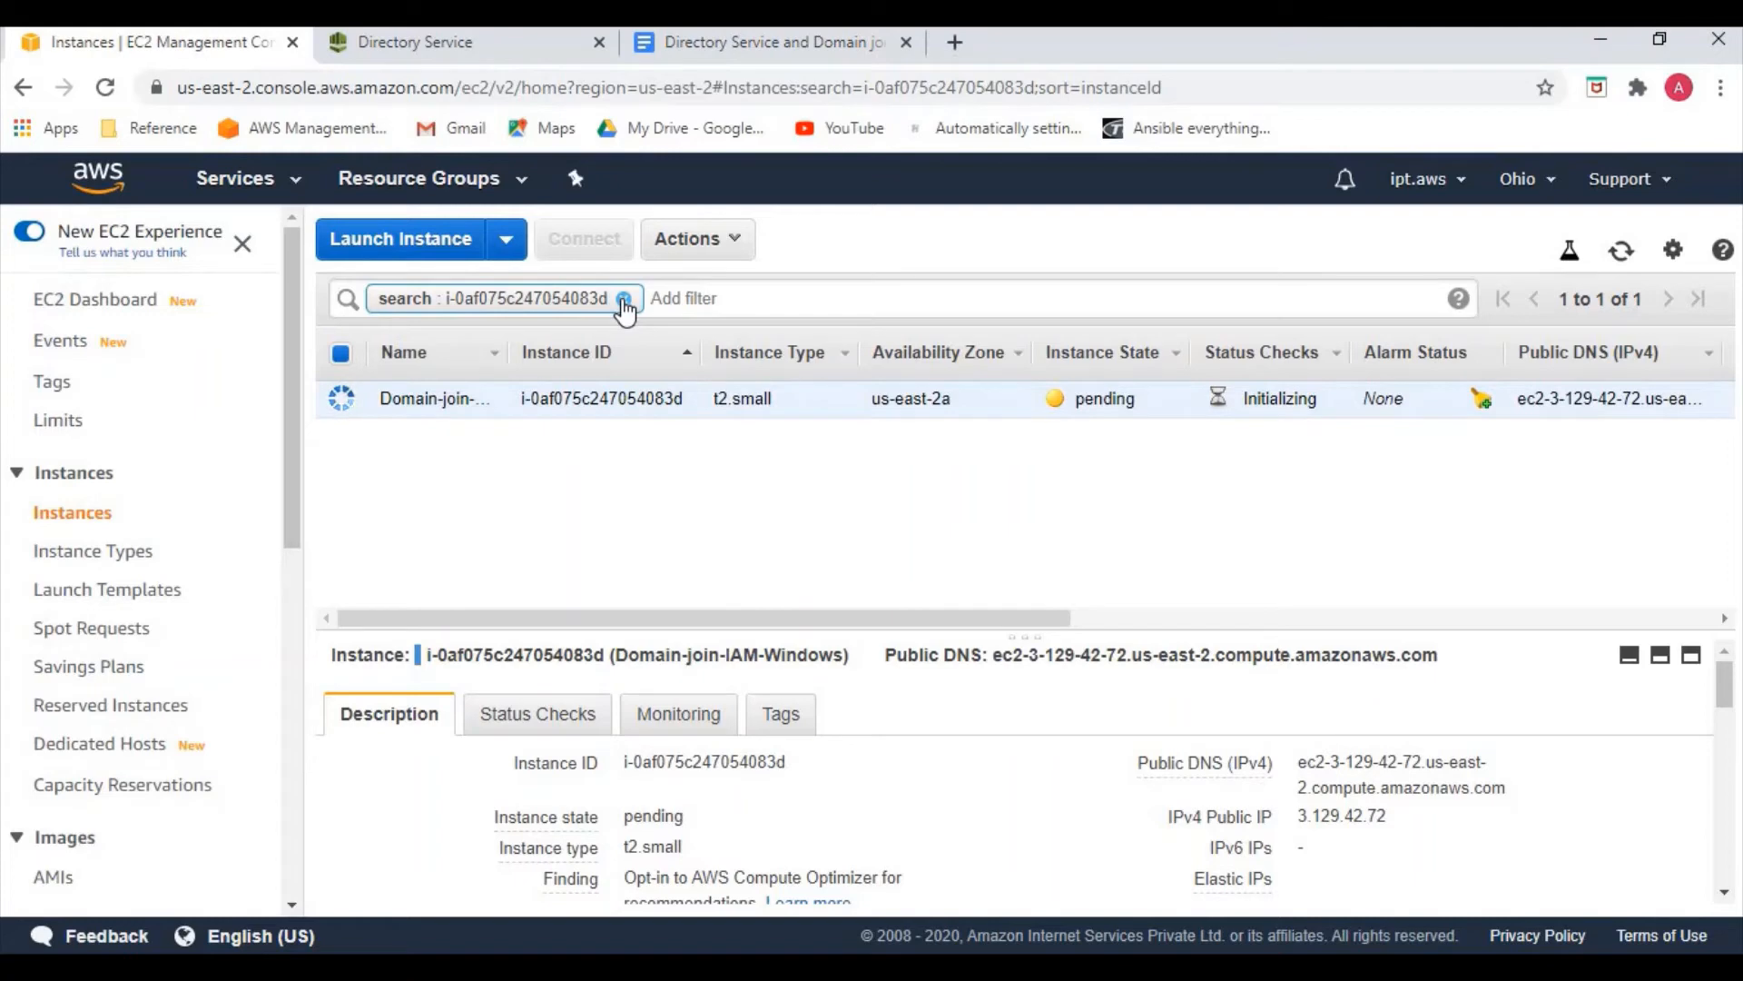
{"action": "left_click", "coordinate": [624, 299]}
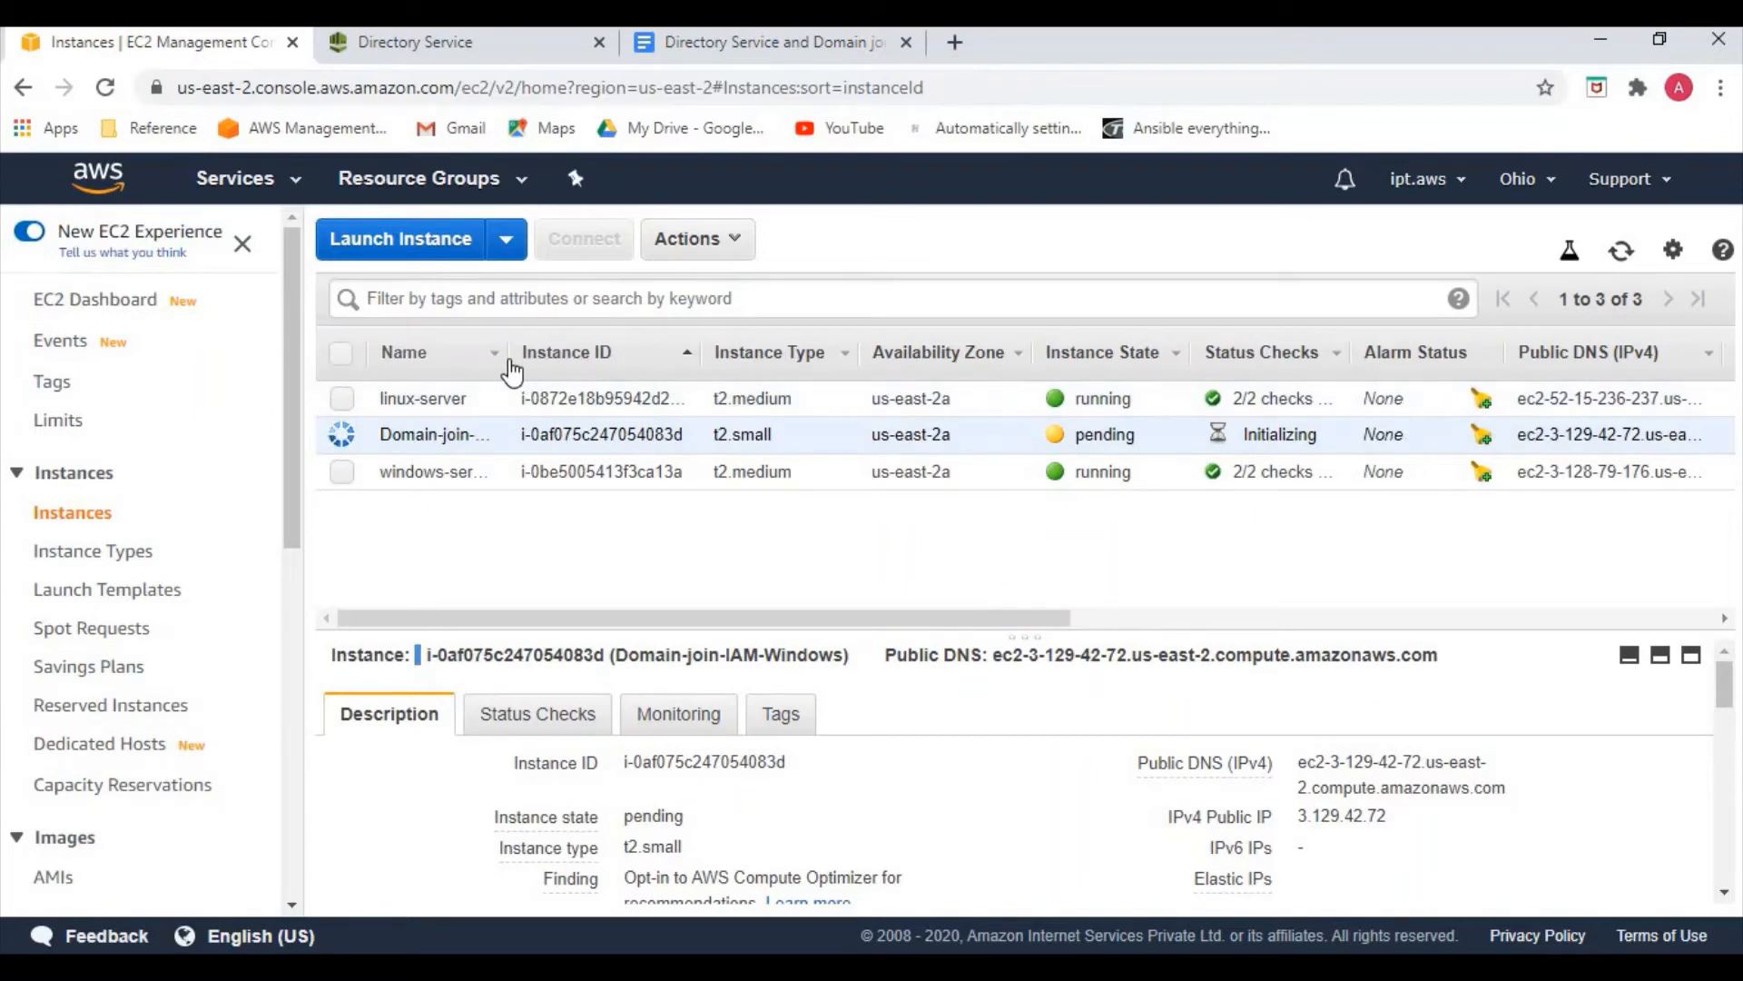
{"action": "left_click_drag", "start_coordinate": [520, 356], "coordinate": [619, 356]}
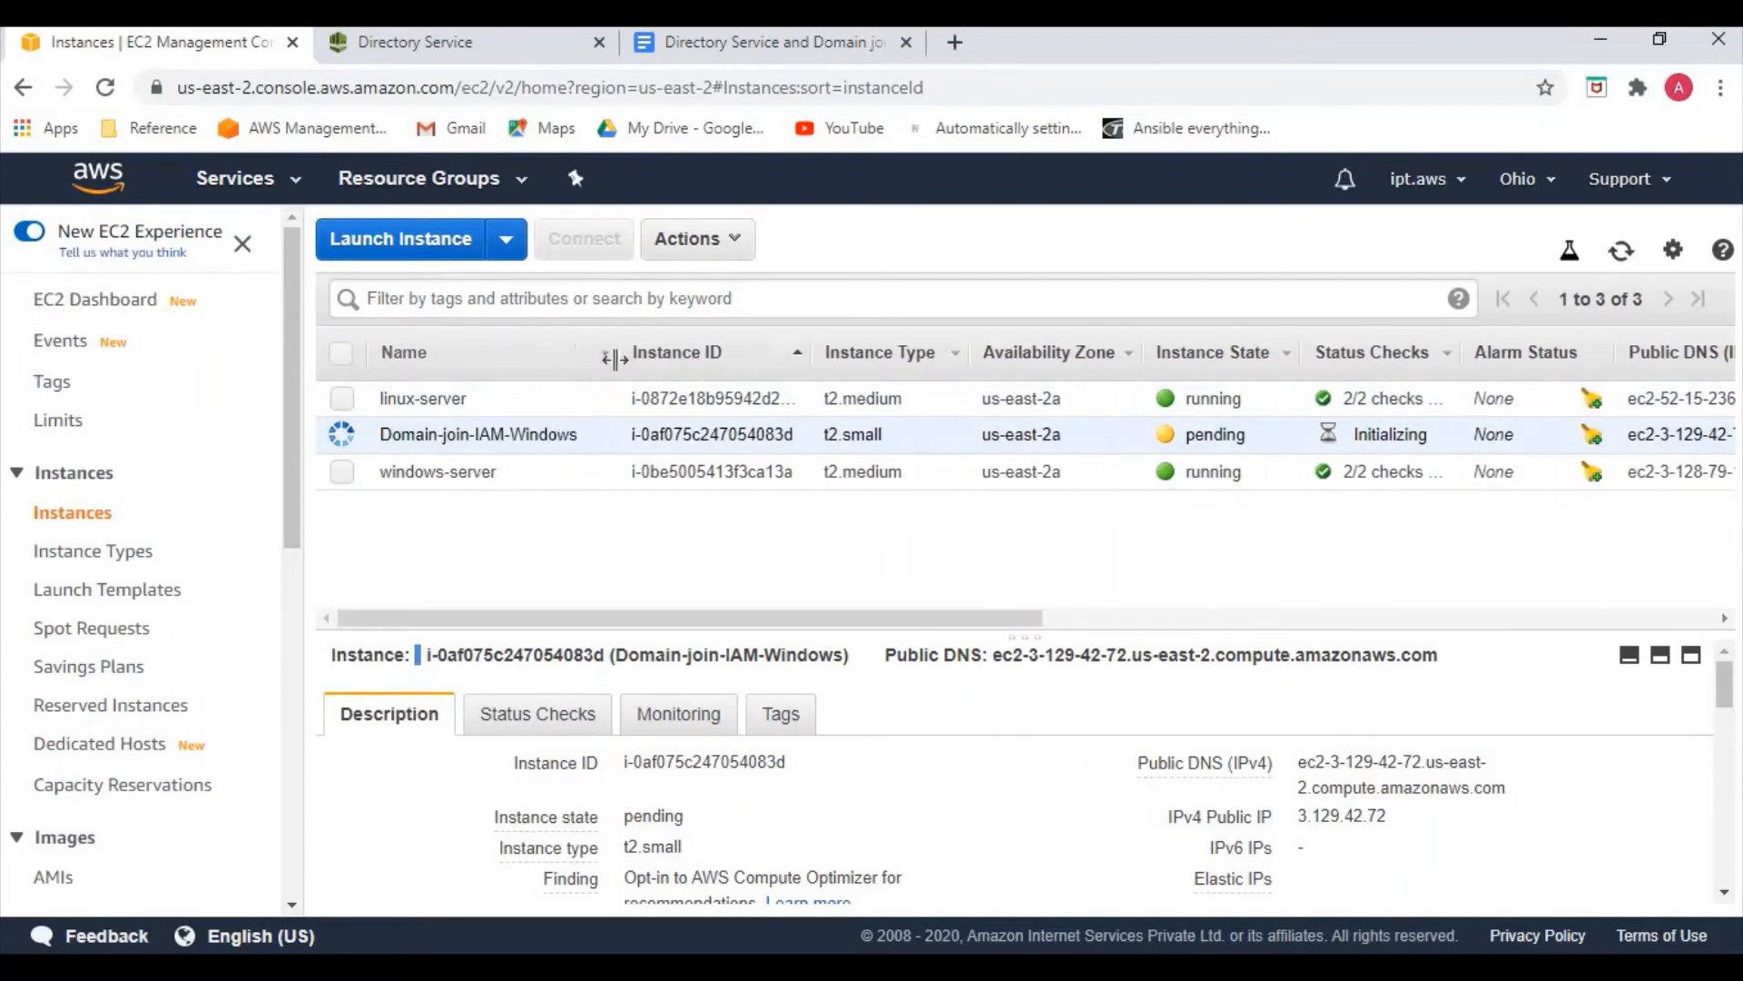
{"action": "left_click", "coordinate": [347, 472]}
{"action": "left_click", "coordinate": [342, 436]}
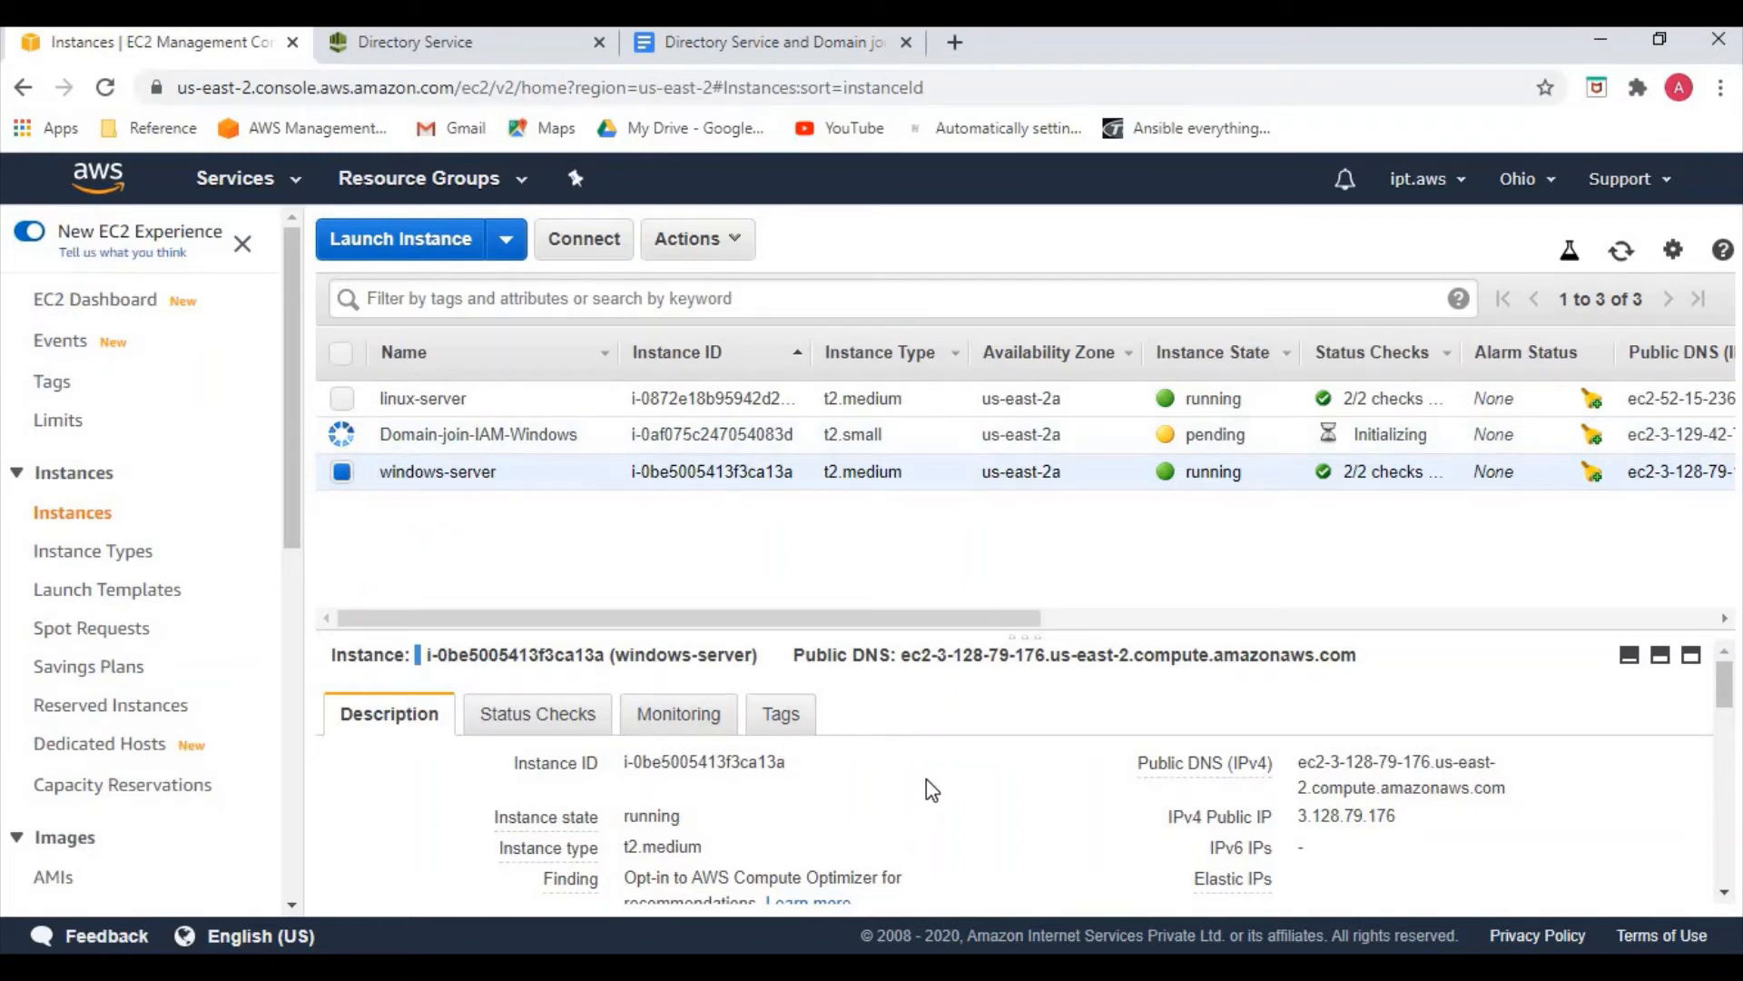
Copy windows-server's public IP 3.128.79.176 into Remote Desktop Connection and connect
{"action": "scroll", "coordinate": [932, 788], "scroll_direction": "down", "scroll_amount": 1}
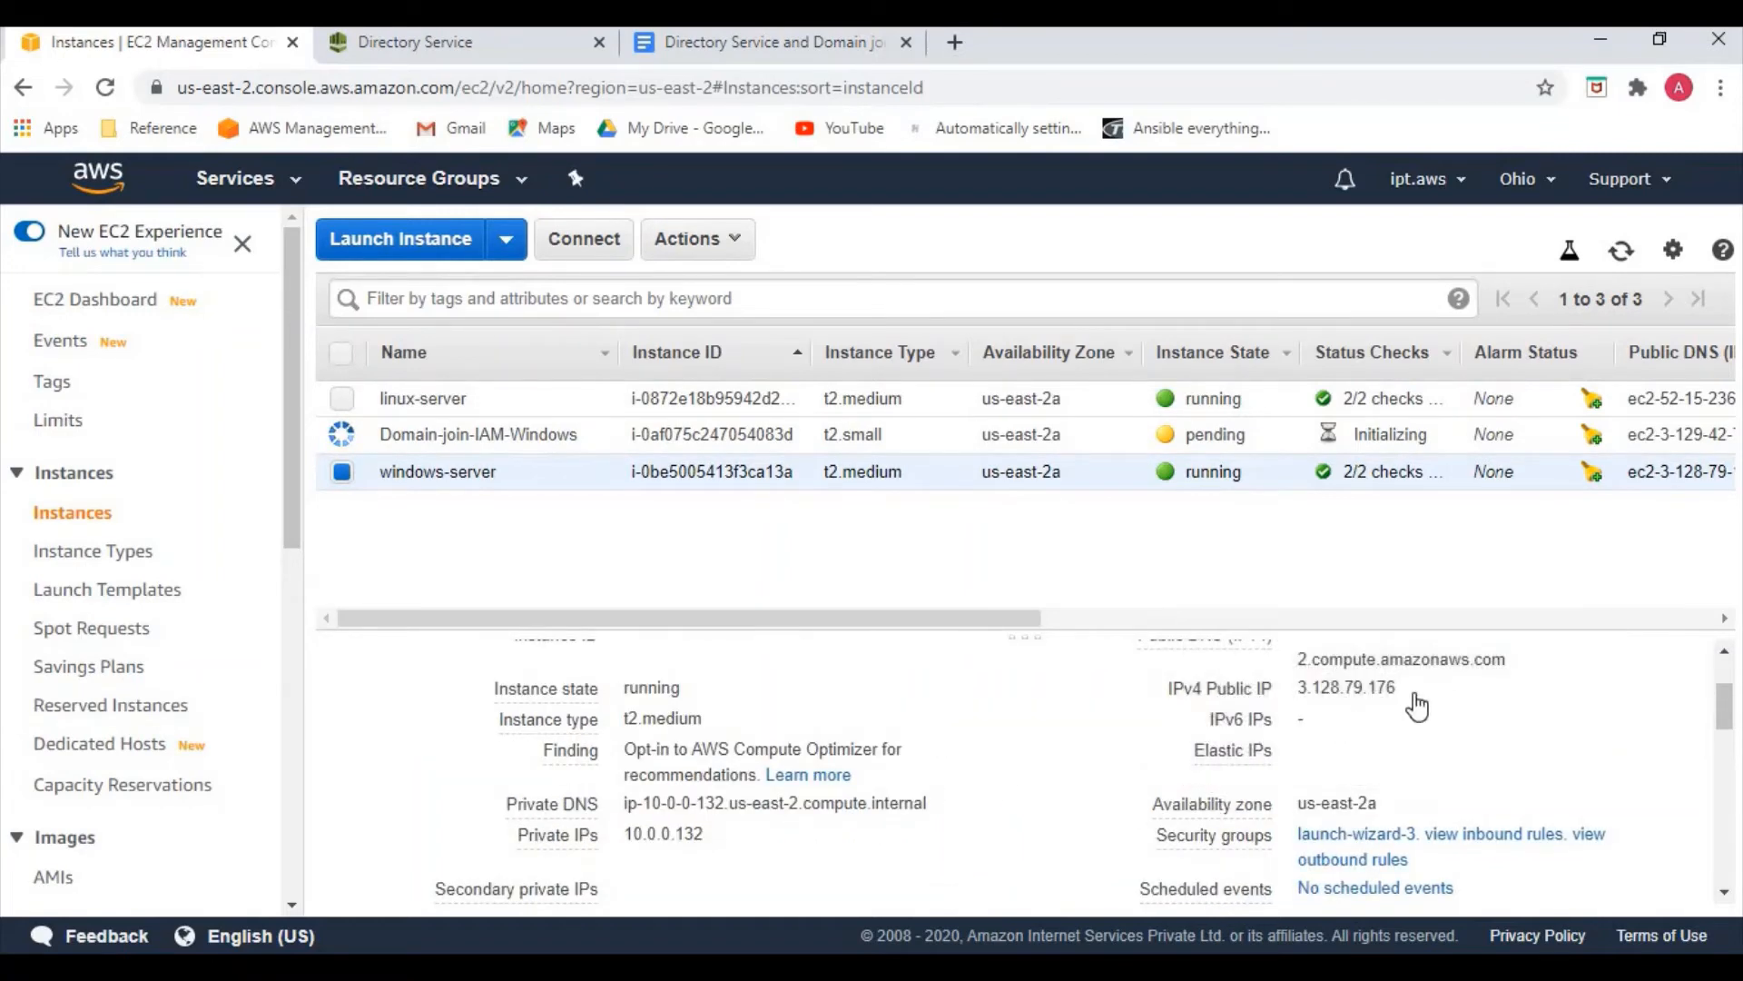
{"action": "left_click", "coordinate": [1417, 689]}
{"action": "left_click", "coordinate": [1417, 692]}
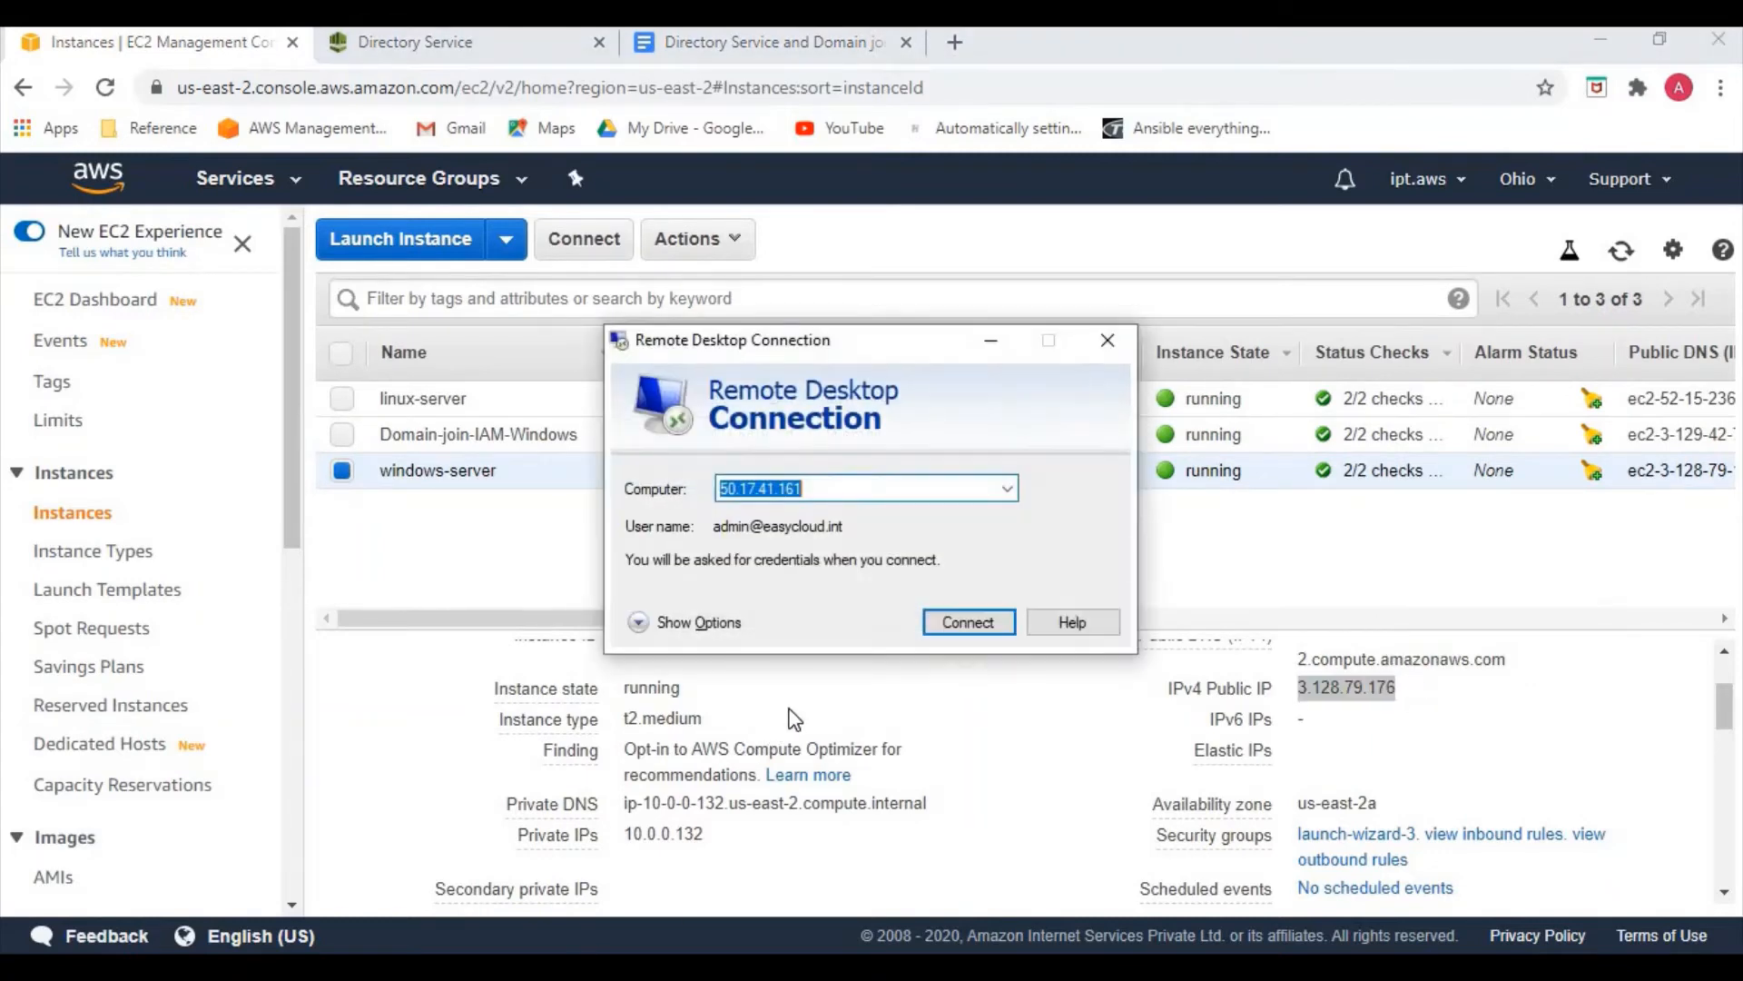
{"action": "key", "text": "ctrl+v"}
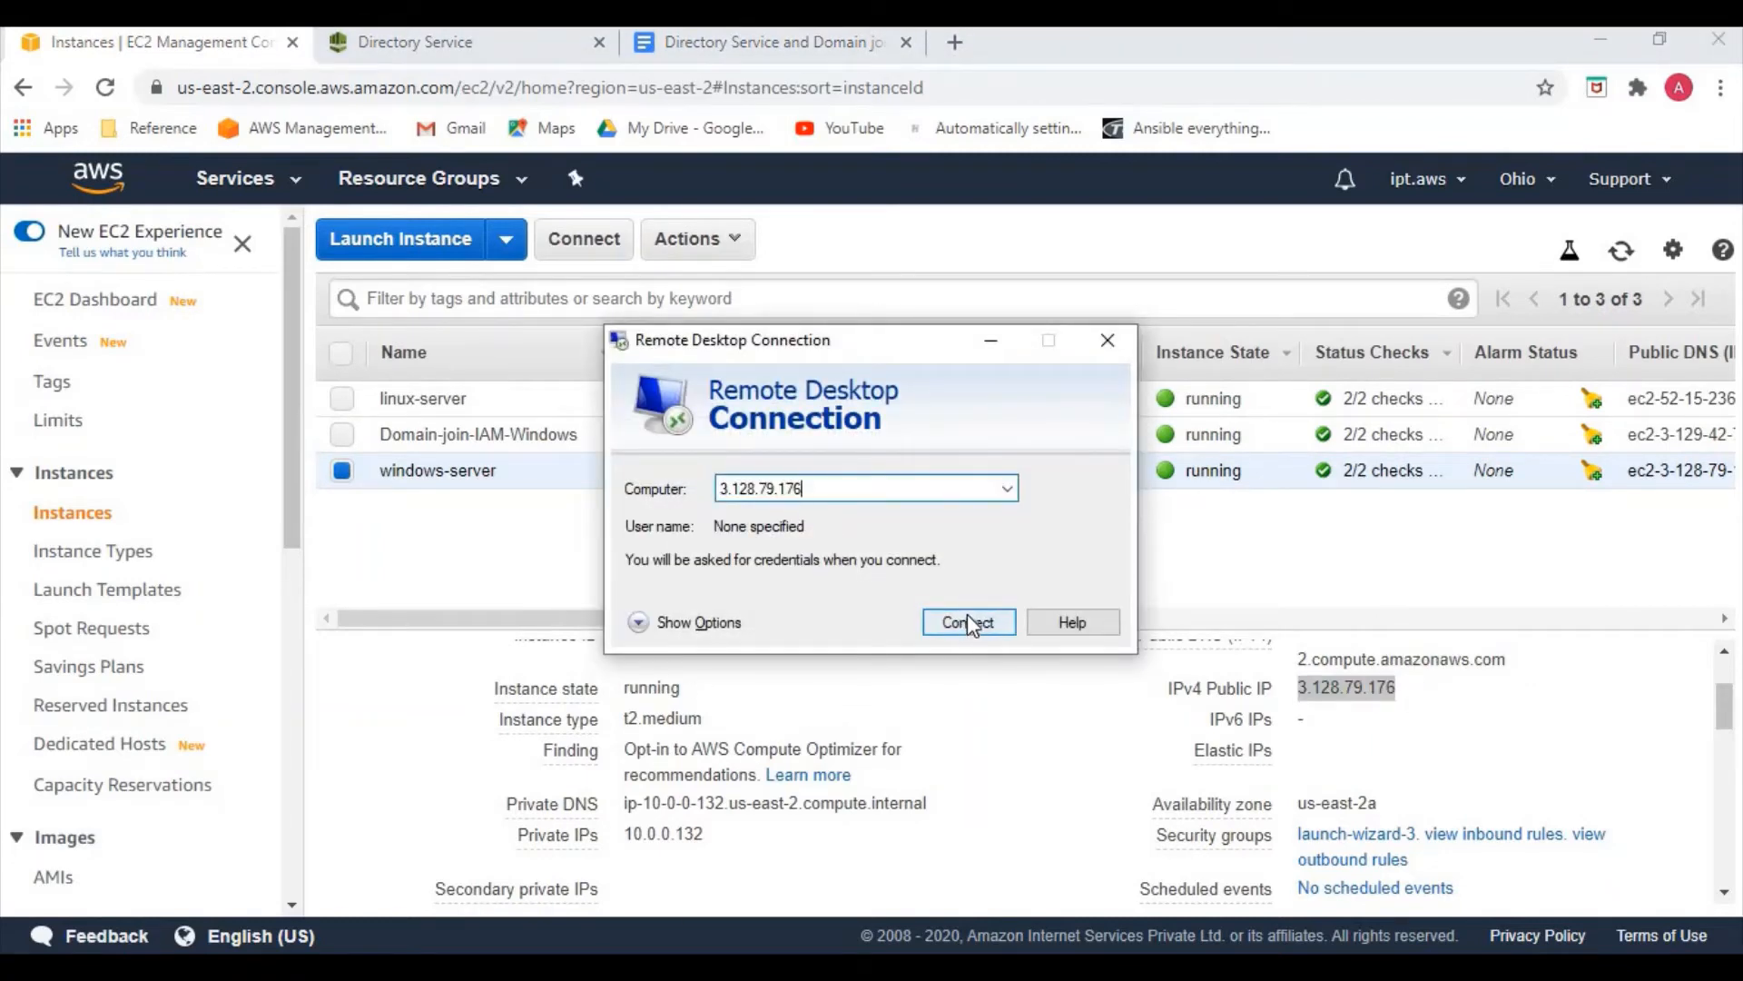
{"action": "left_click", "coordinate": [968, 623]}
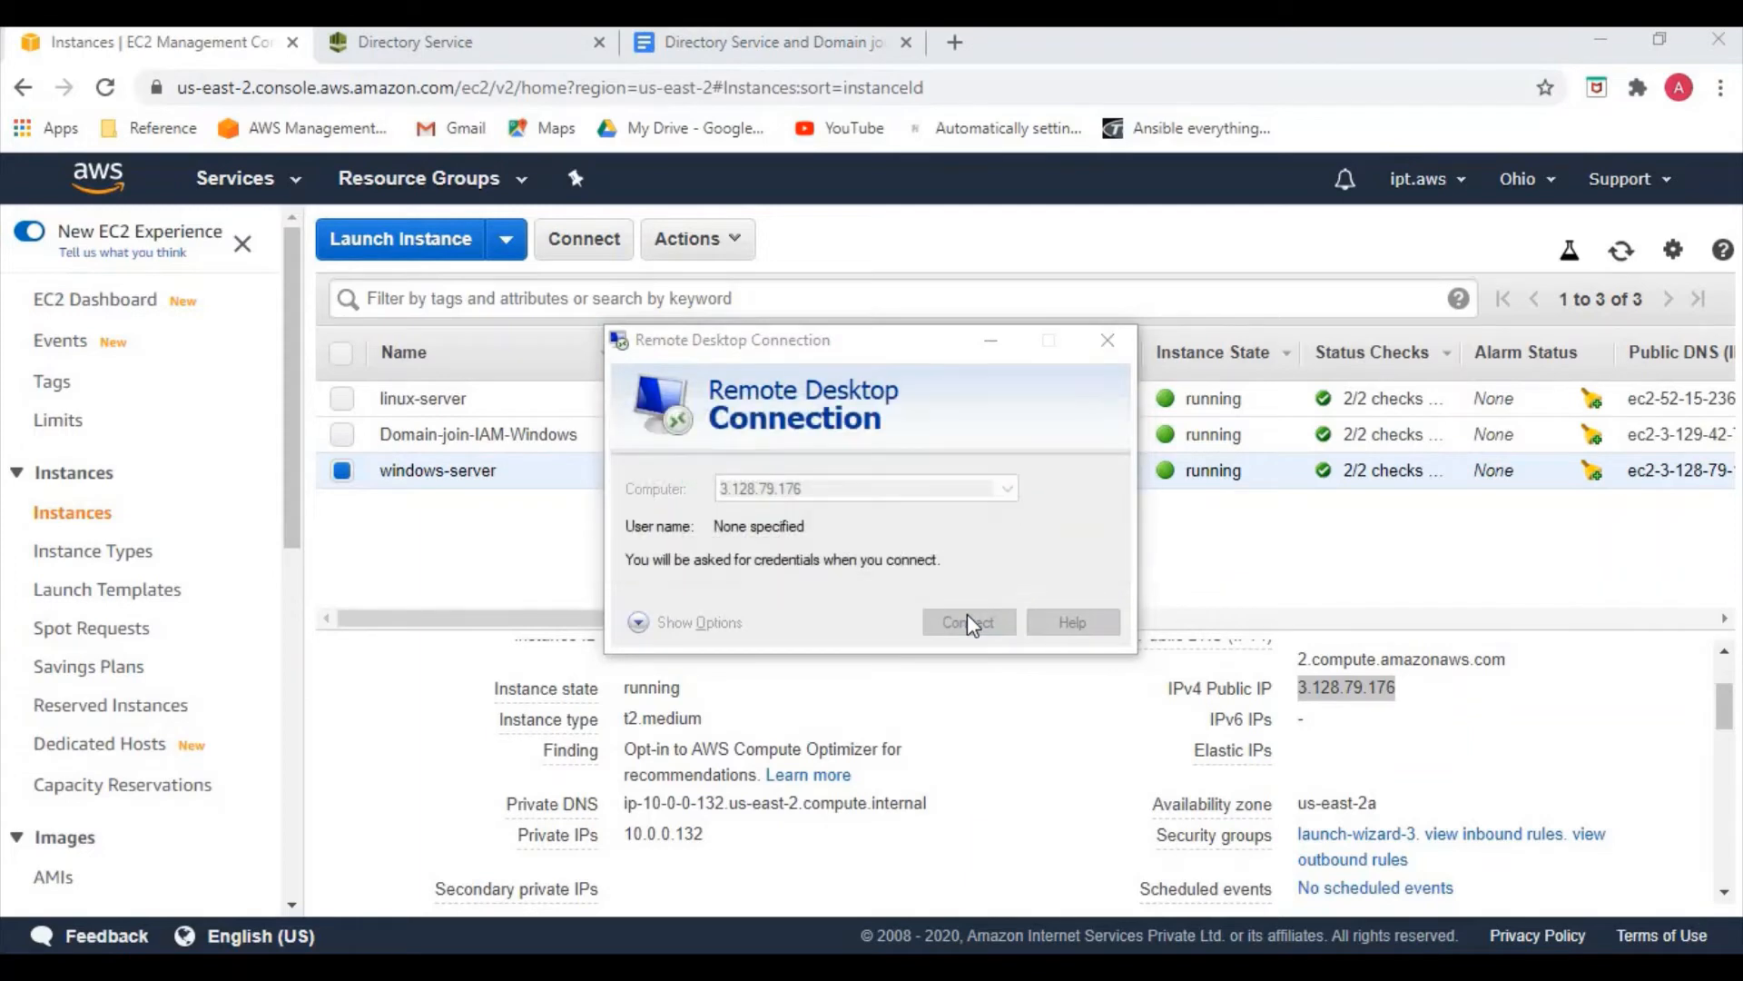
Sign in with the easycloud.int domain admin account, accept the certificate, then minimise the session
{"action": "type", "text": "admin"}
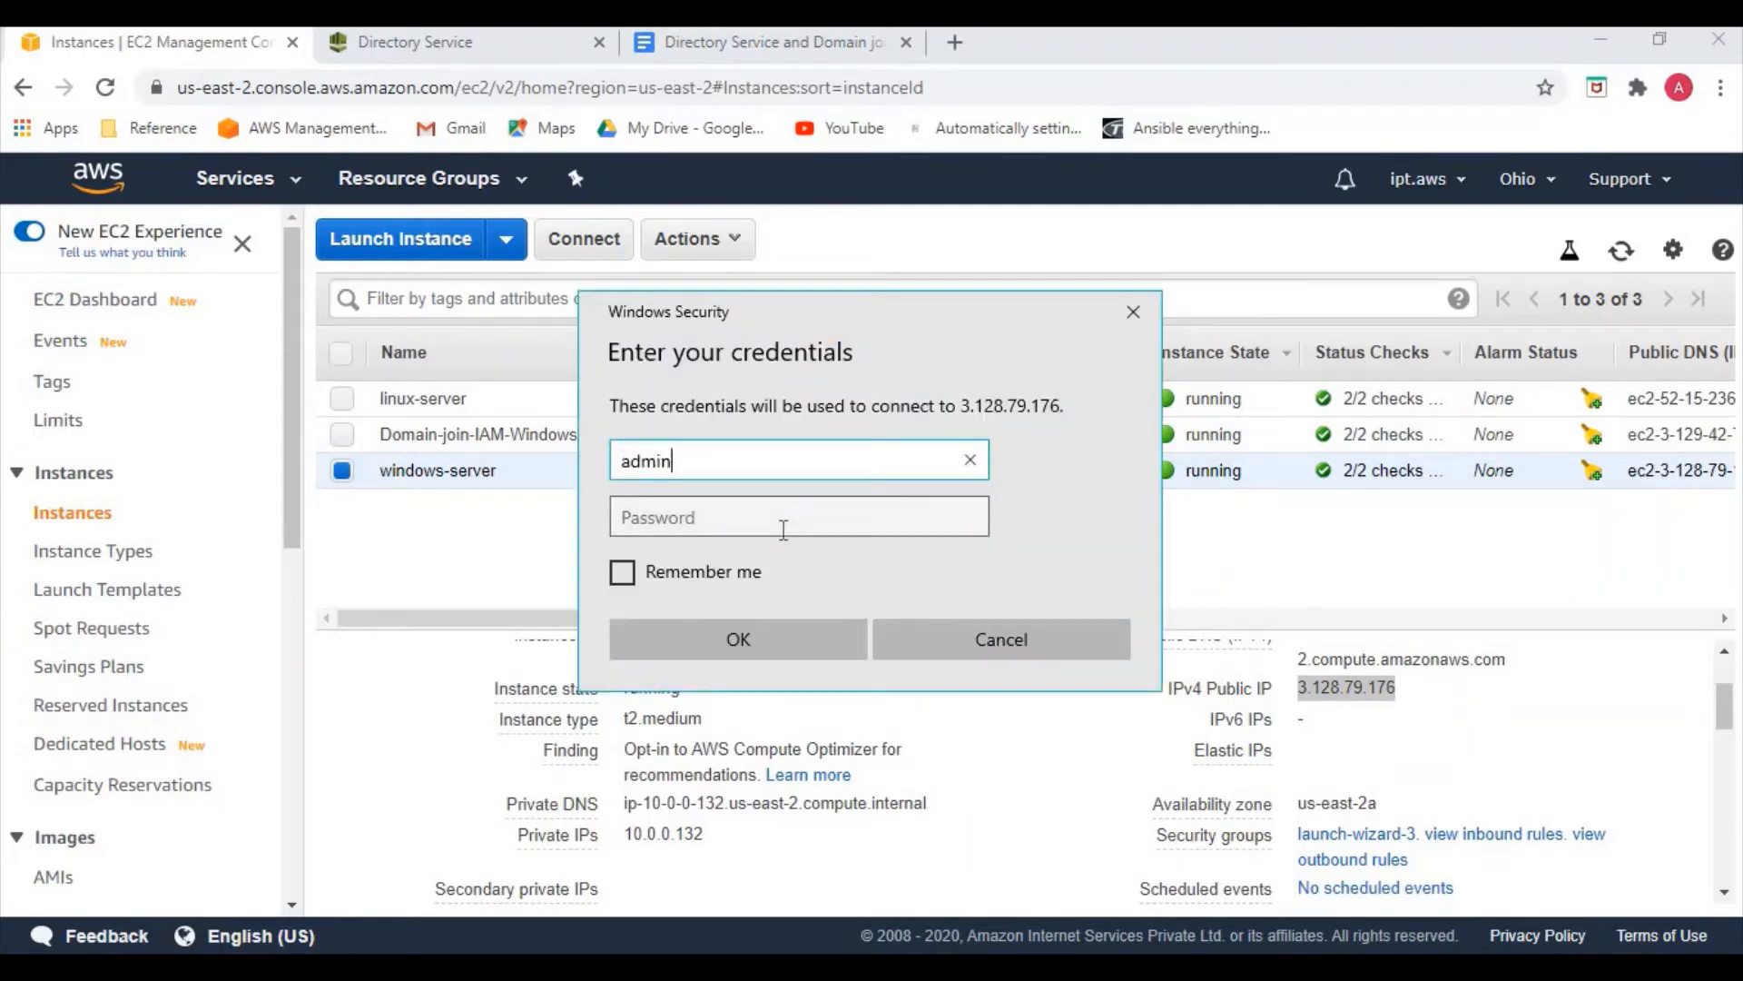
{"action": "type", "text": "@easycloud.int"}
{"action": "left_click", "coordinate": [783, 530]}
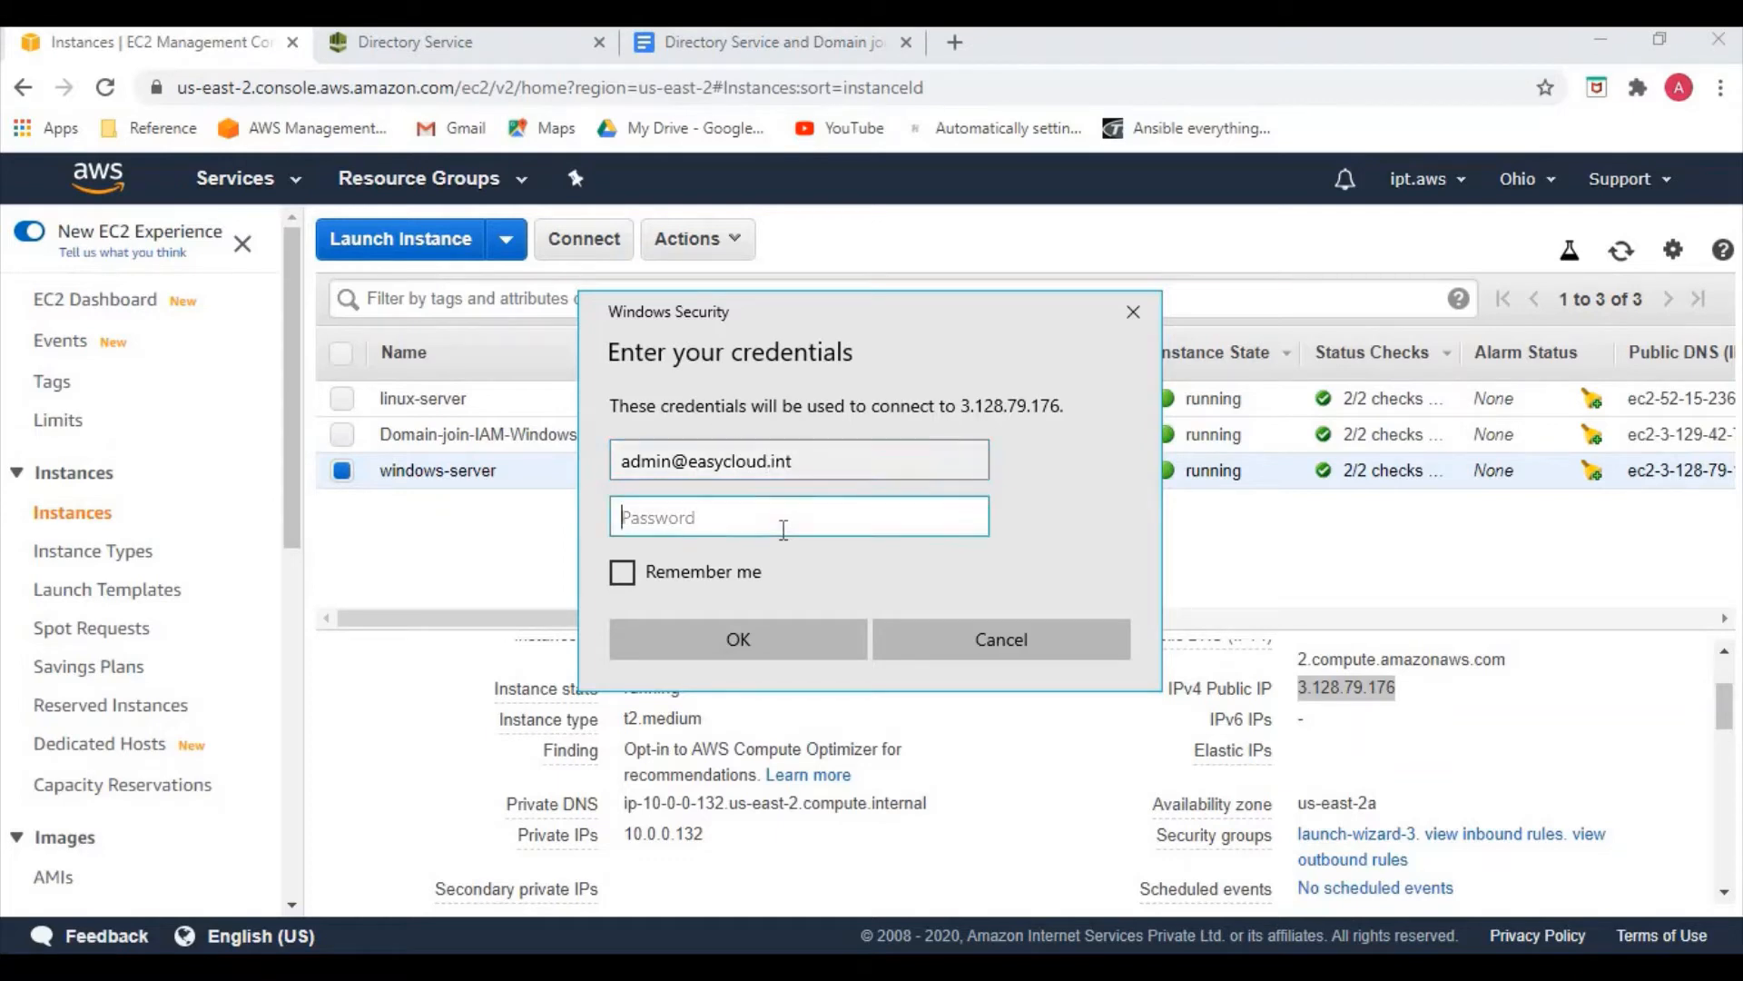
{"action": "type", "text": "••••••••••••"}
{"action": "key", "text": "Return"}
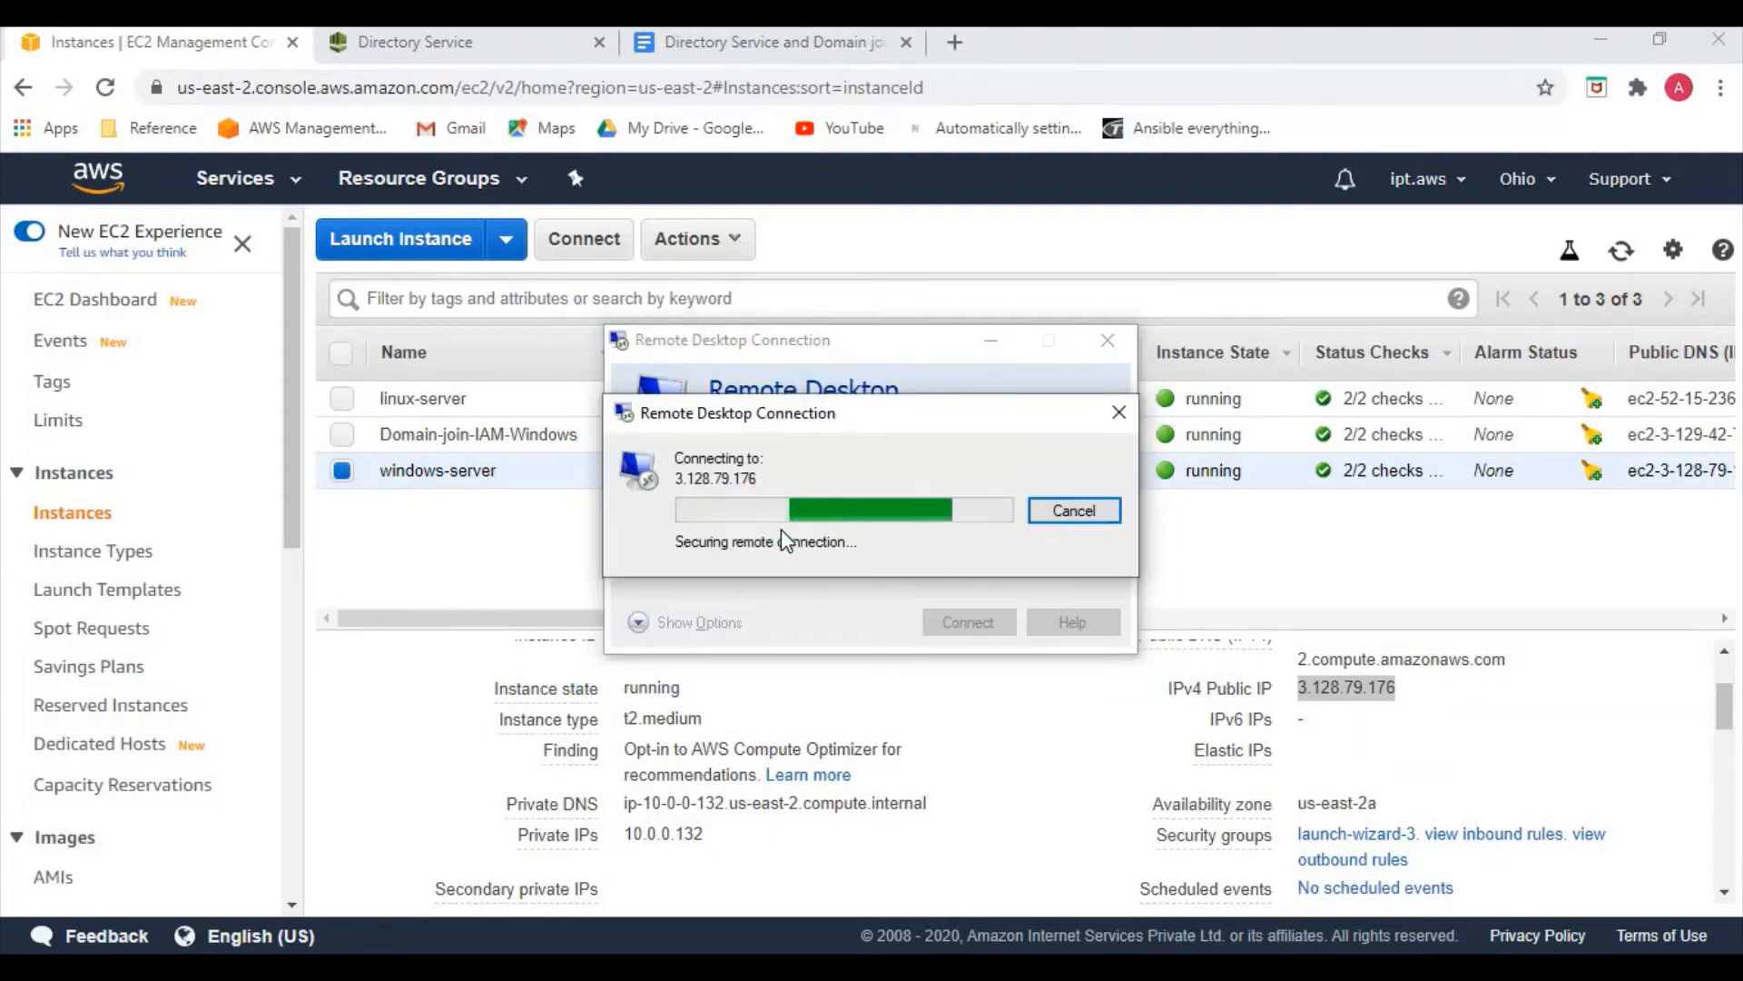
{"action": "left_click", "coordinate": [950, 712]}
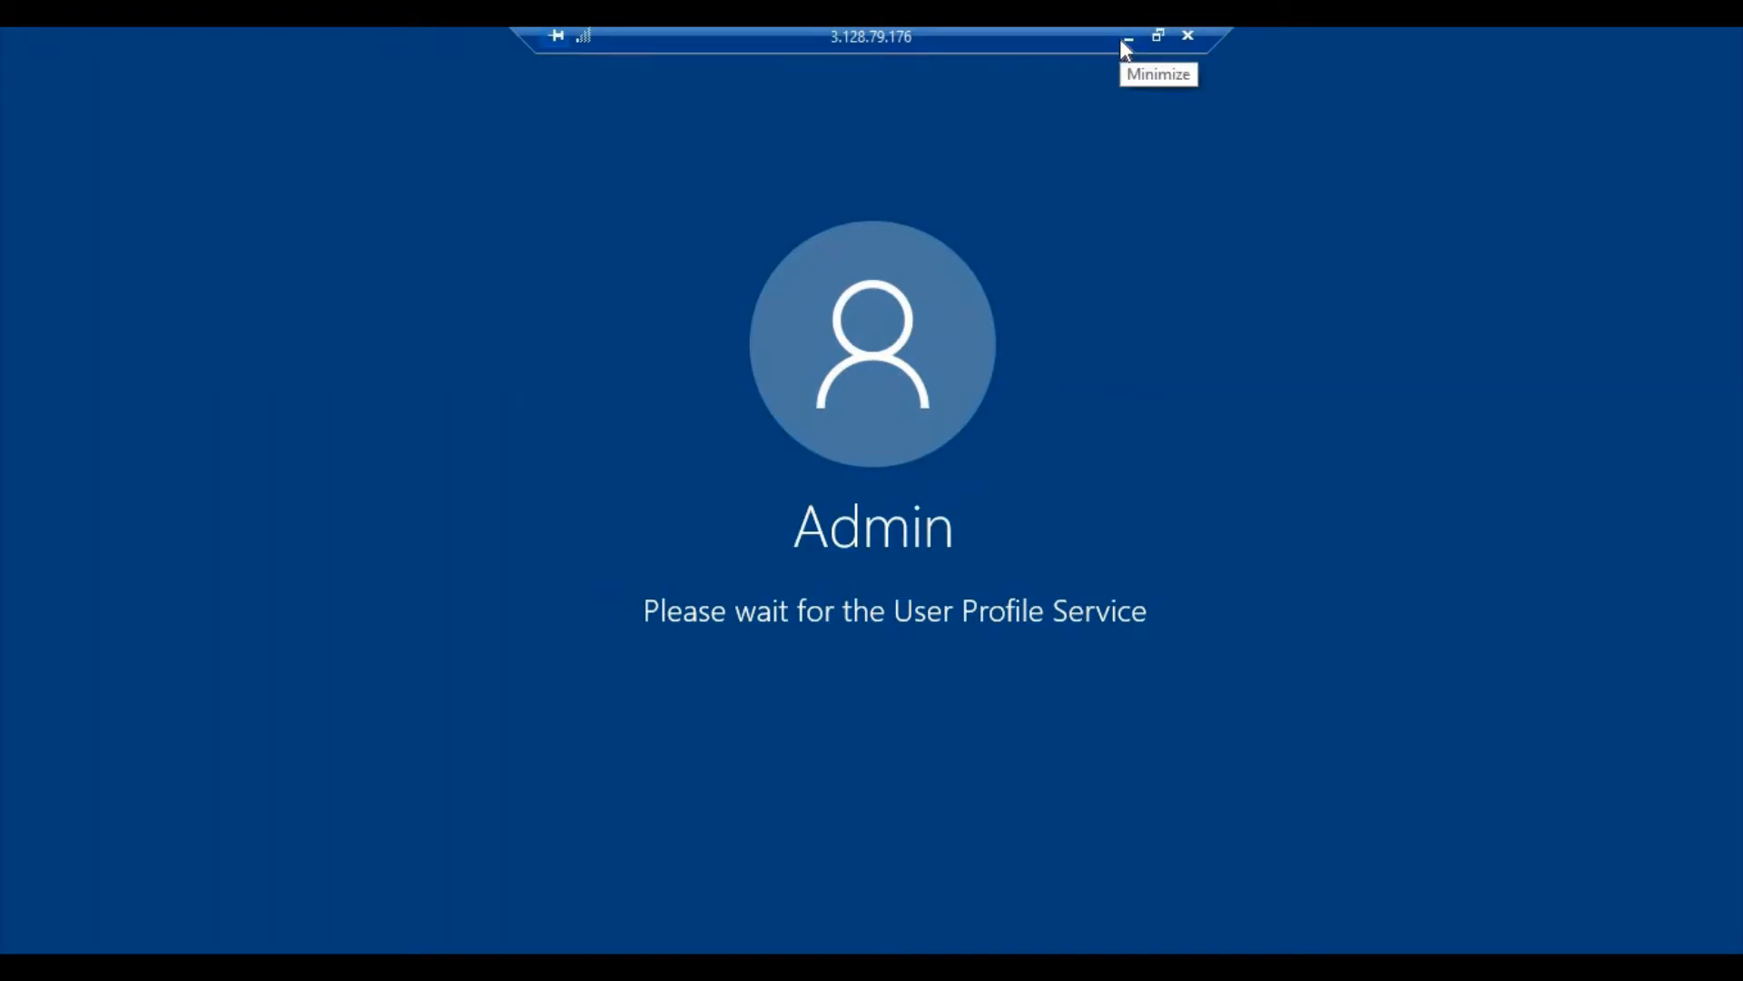
{"action": "left_click", "coordinate": [1123, 40]}
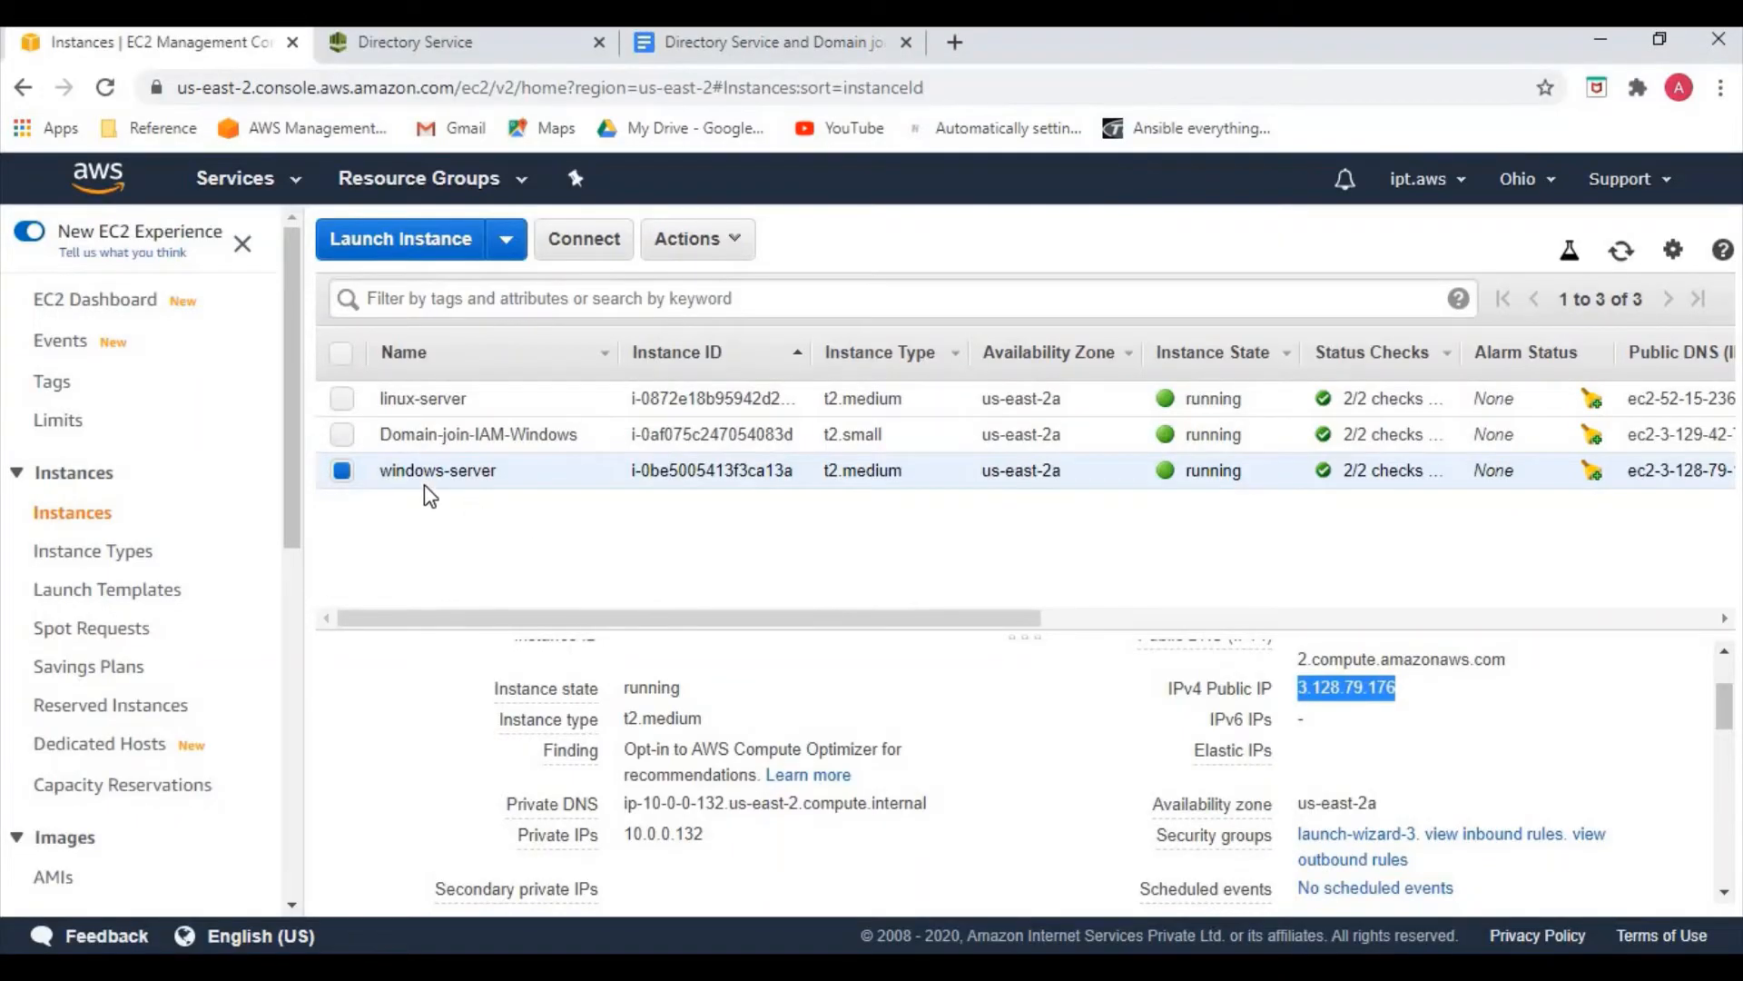
Copy Domain-join-IAM-Windows's IP 3.129.42.72 into a new Remote Desktop Connection and connect
{"action": "left_click", "coordinate": [342, 470]}
{"action": "left_click", "coordinate": [343, 435]}
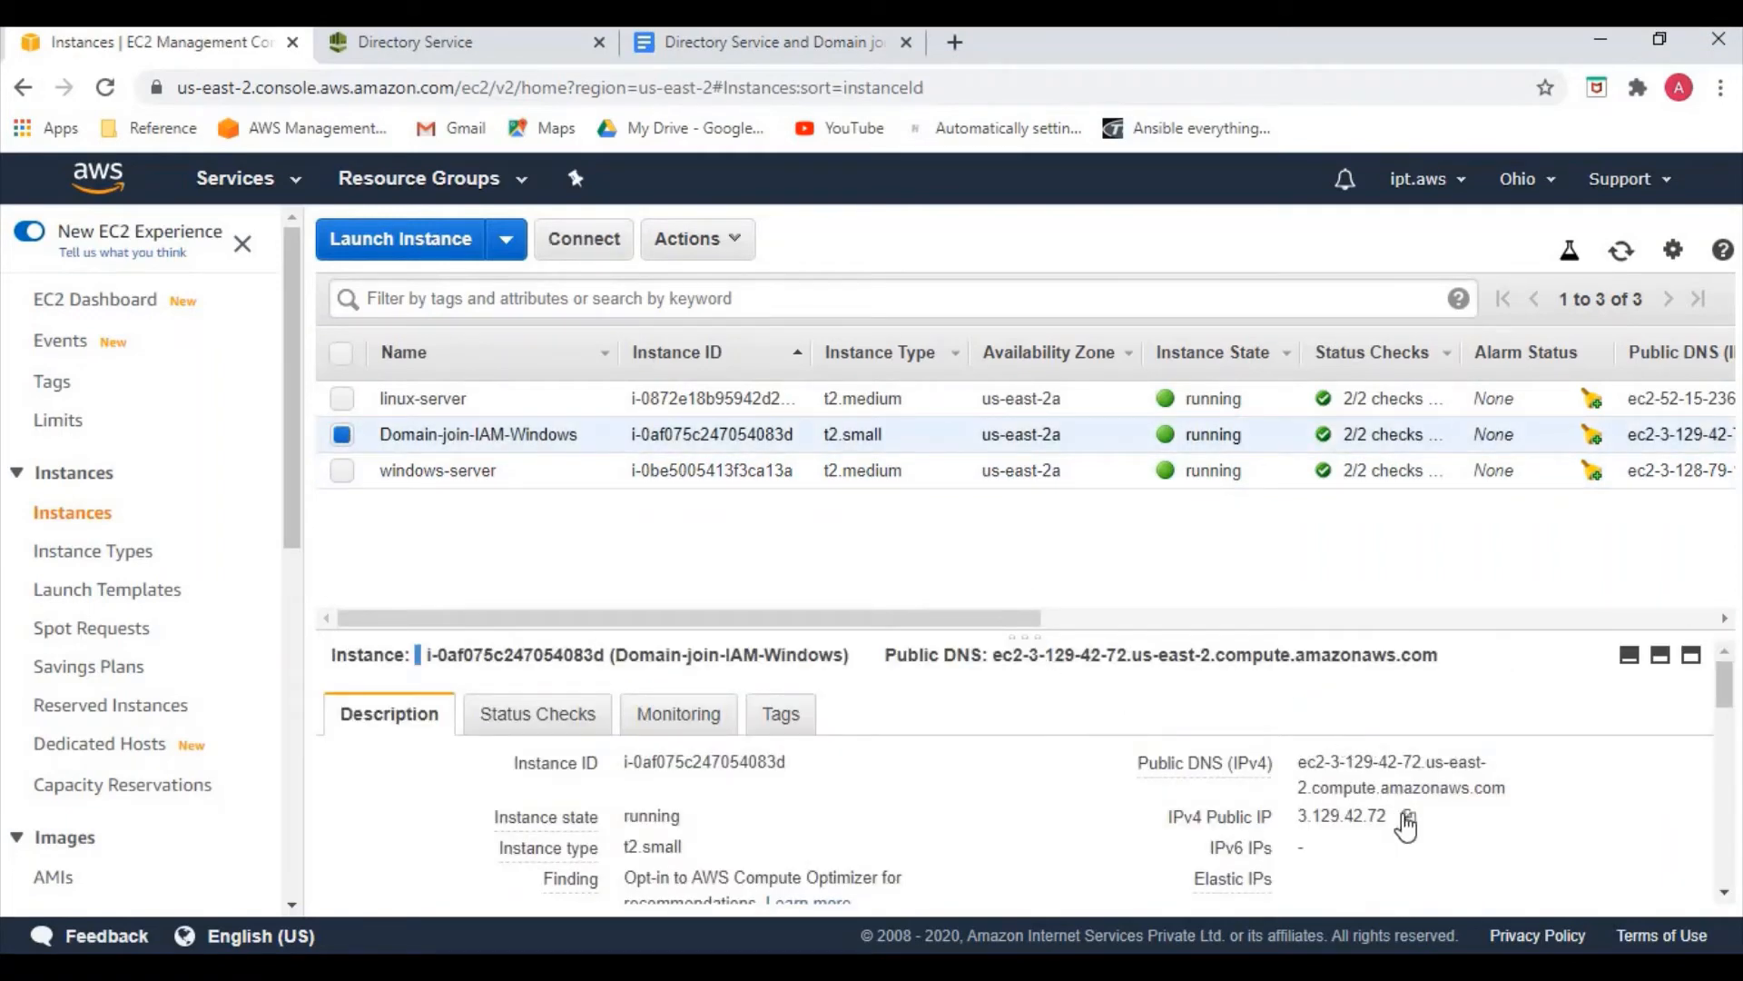
{"action": "left_click", "coordinate": [1400, 816]}
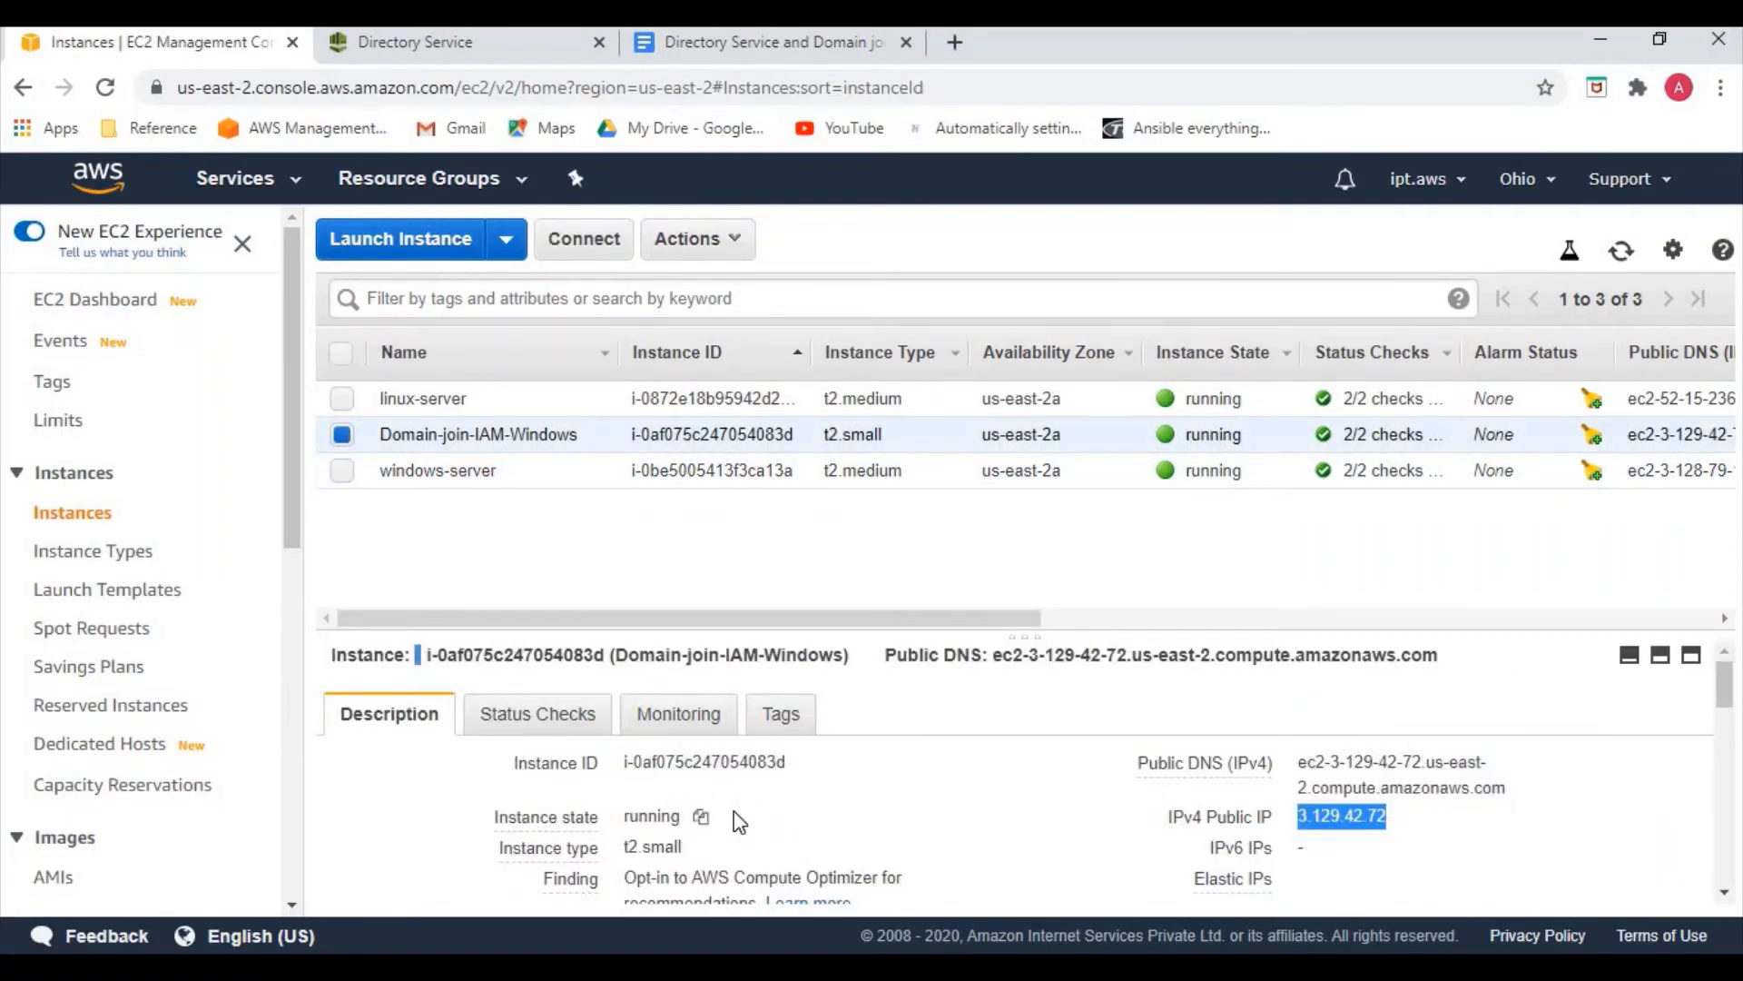
{"action": "mouse_move", "coordinate": [570, 895]}
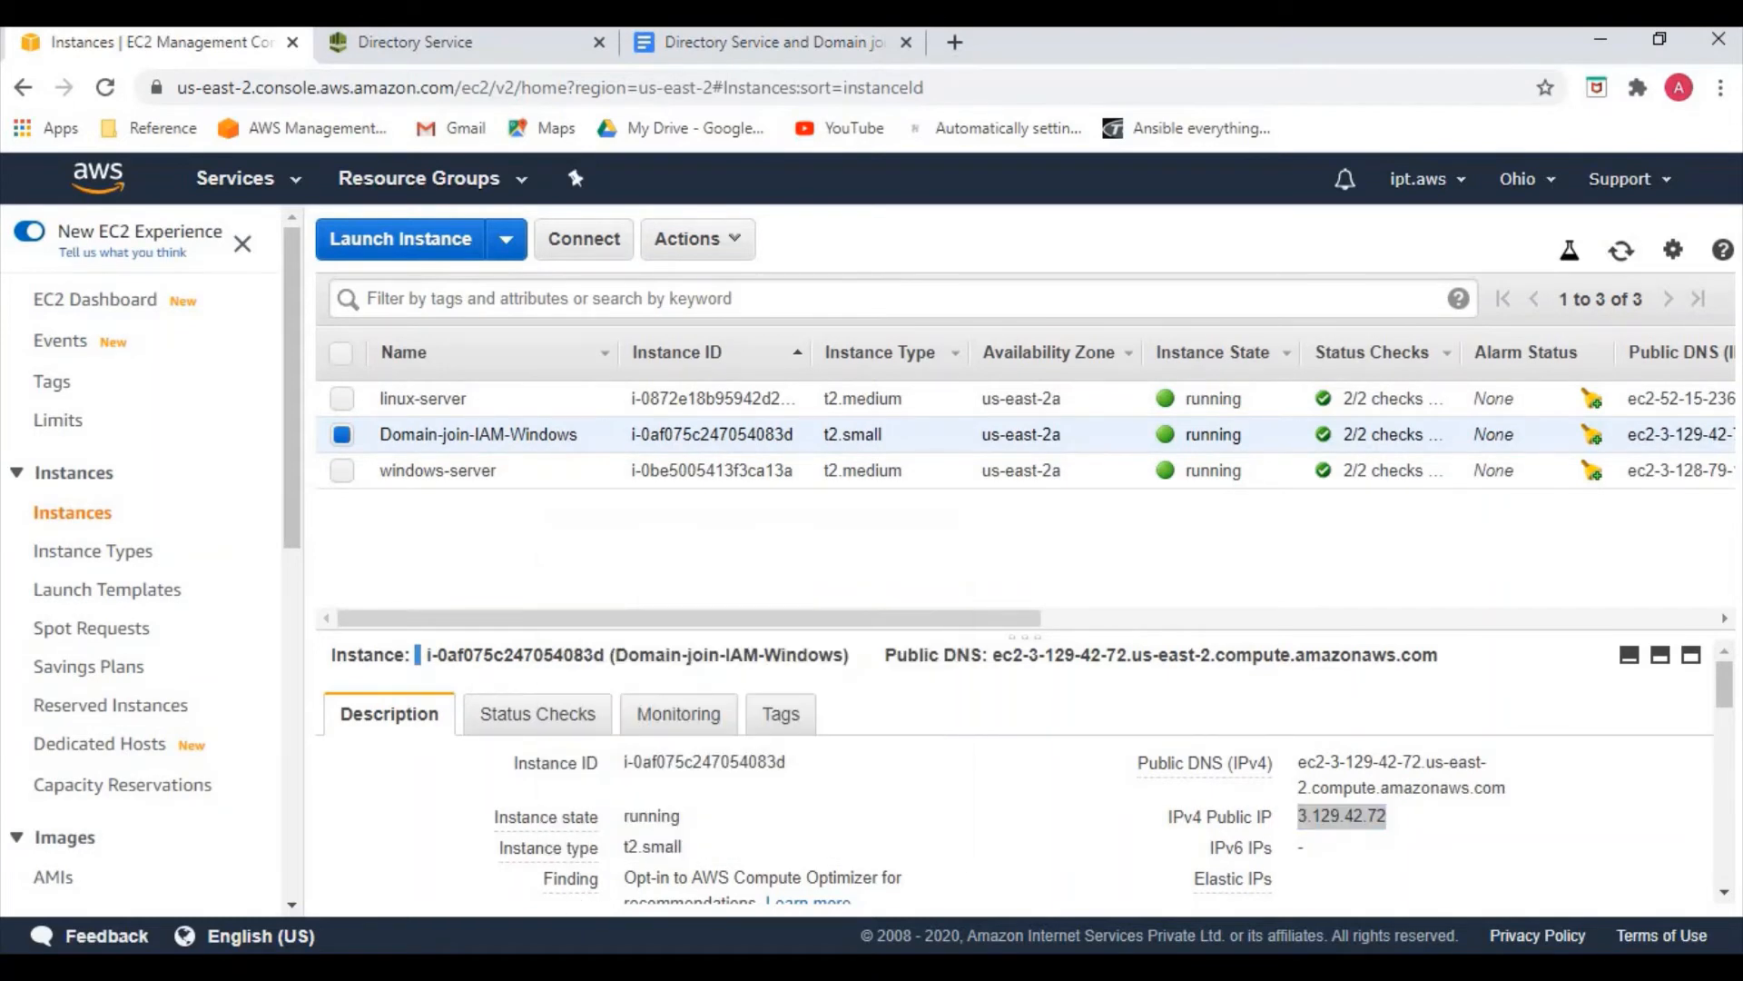
{"action": "right_click", "coordinate": [526, 972]}
{"action": "left_click", "coordinate": [536, 842]}
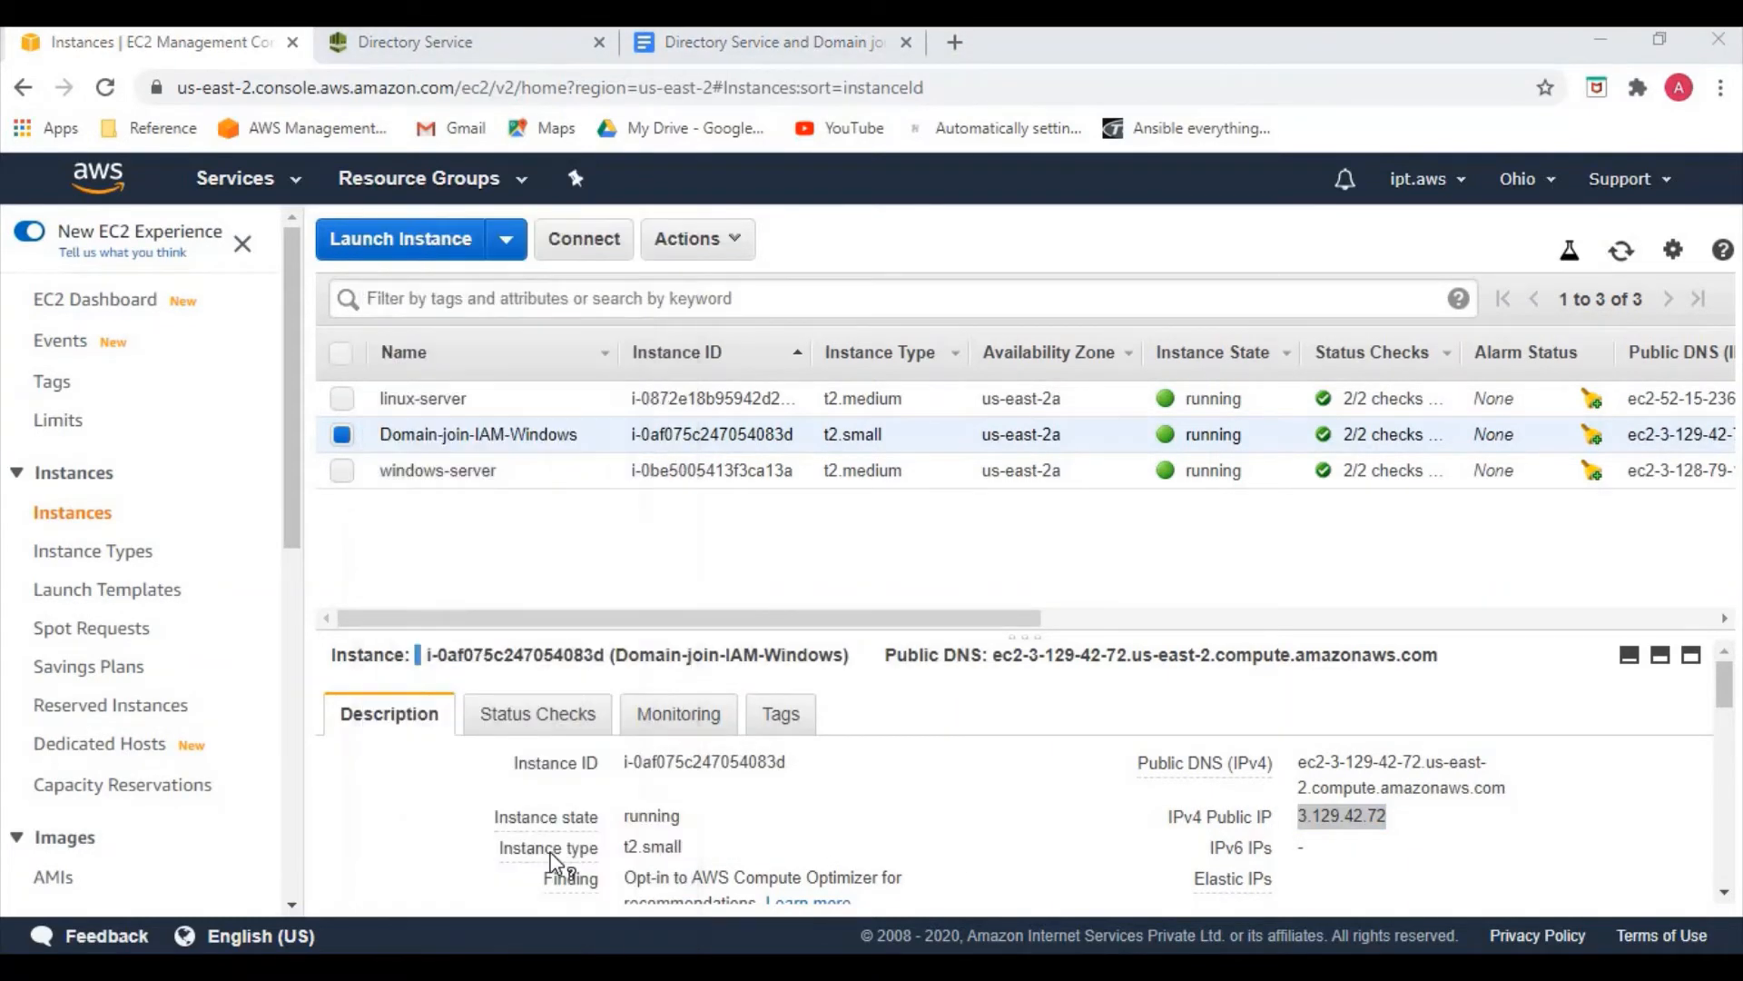
{"action": "key", "text": "ctrl+v"}
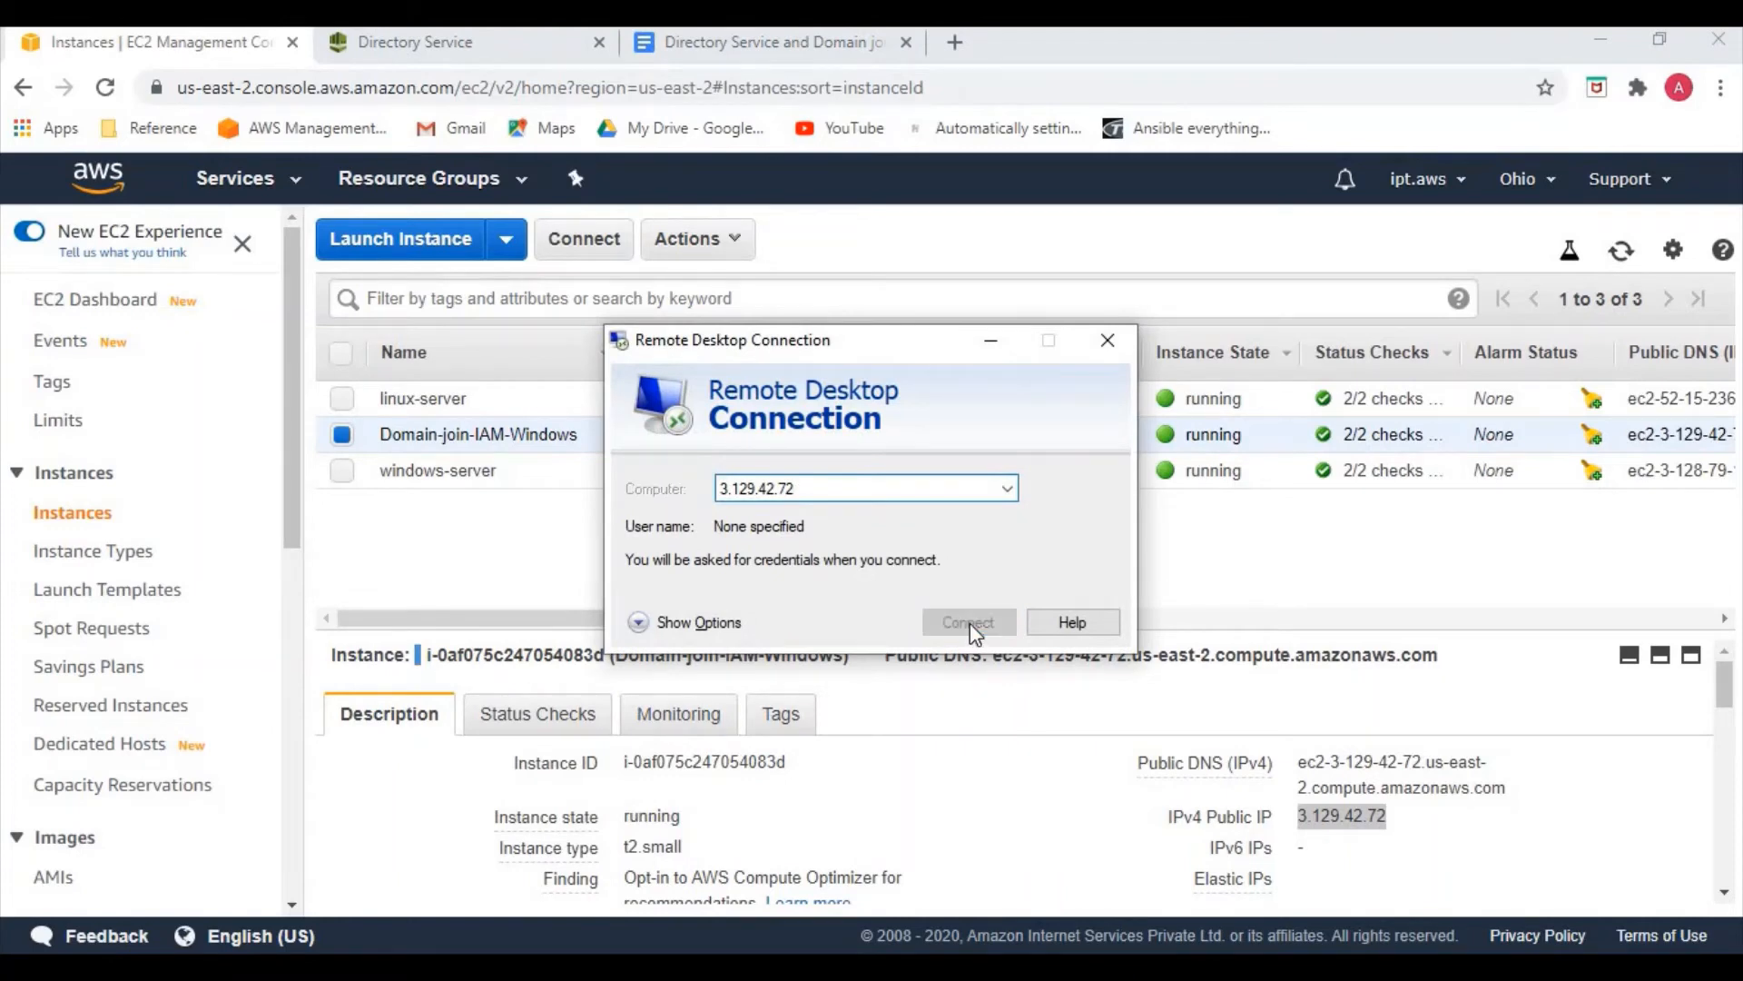
{"action": "left_click", "coordinate": [969, 625]}
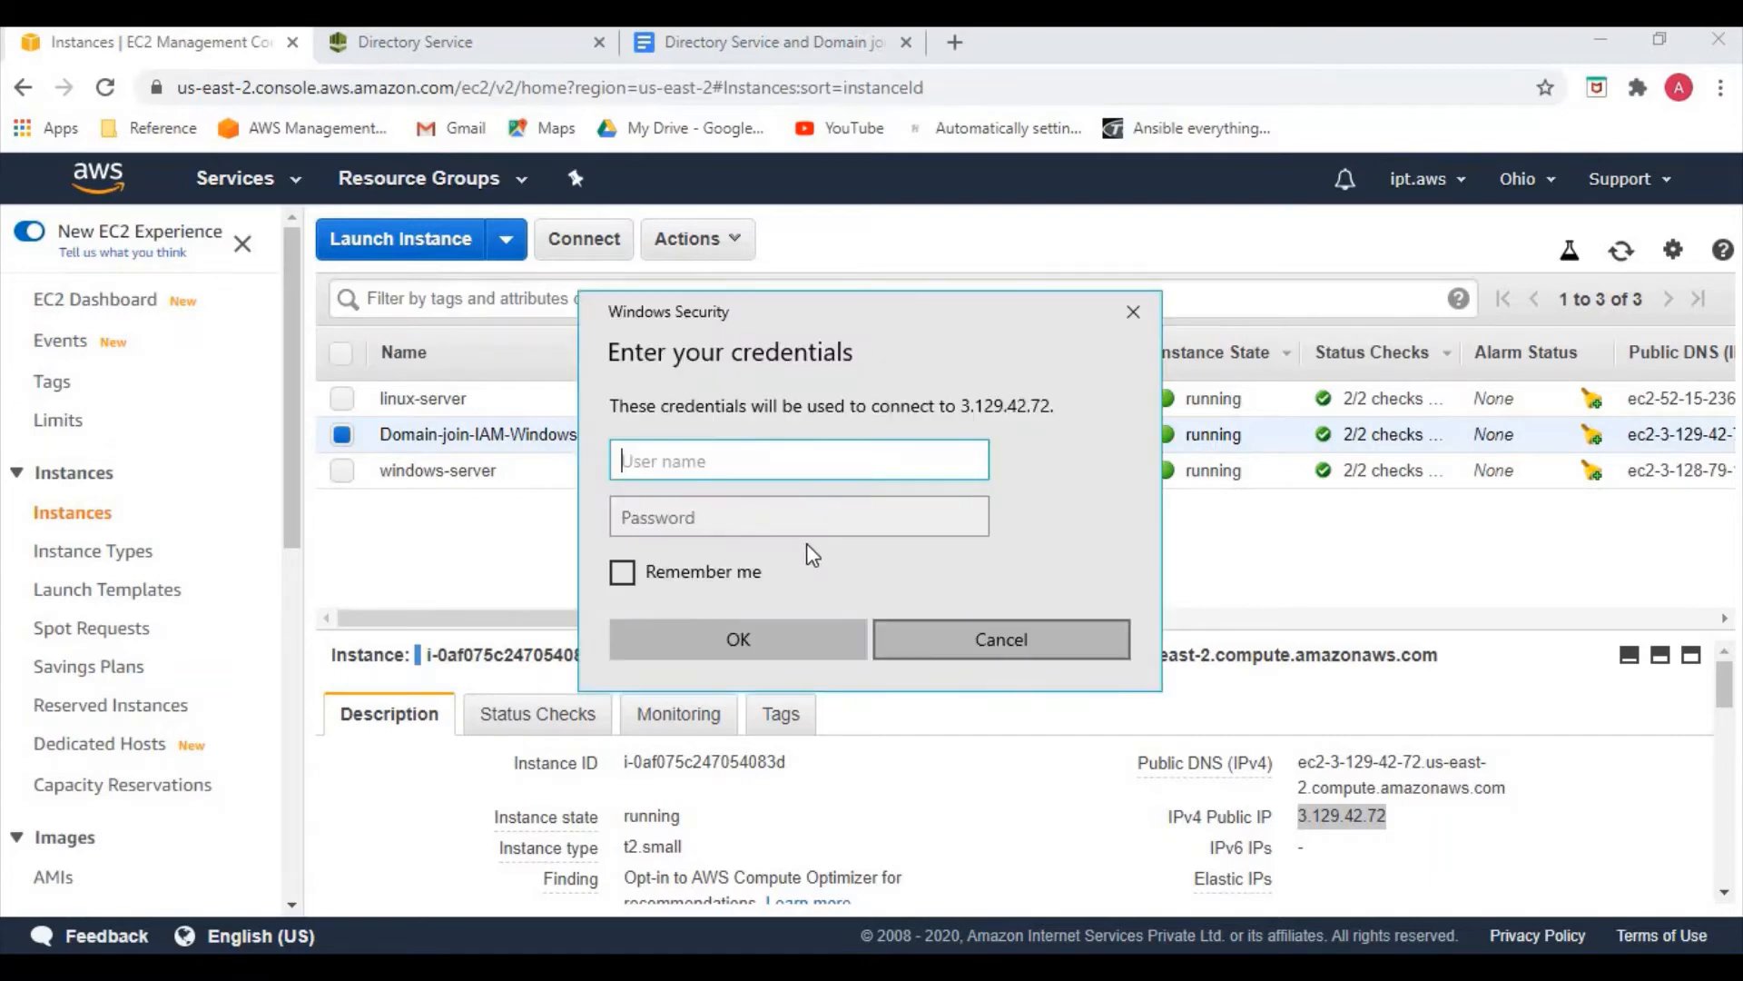
Sign in with the domain admin credentials, accept the certificate, and minimise the session
{"action": "type", "text": "admin"}
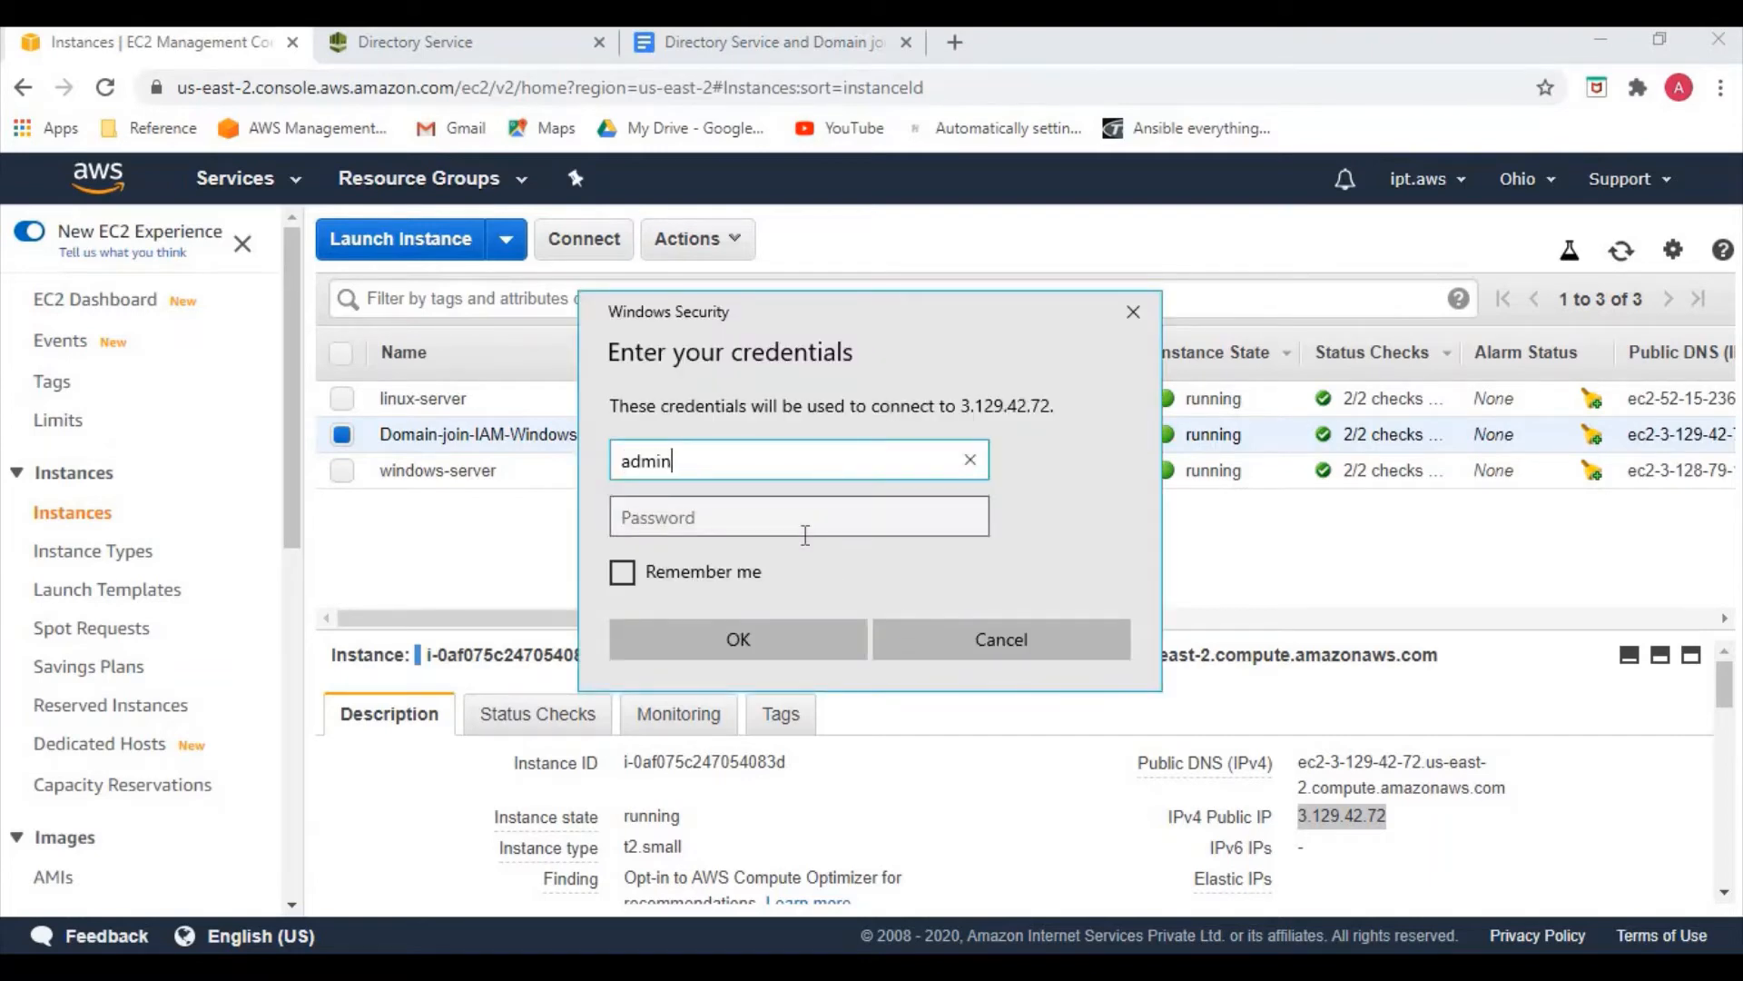
{"action": "type", "text": "@easycloud.int"}
{"action": "left_click", "coordinate": [806, 535]}
{"action": "type", "text": "•••••••"}
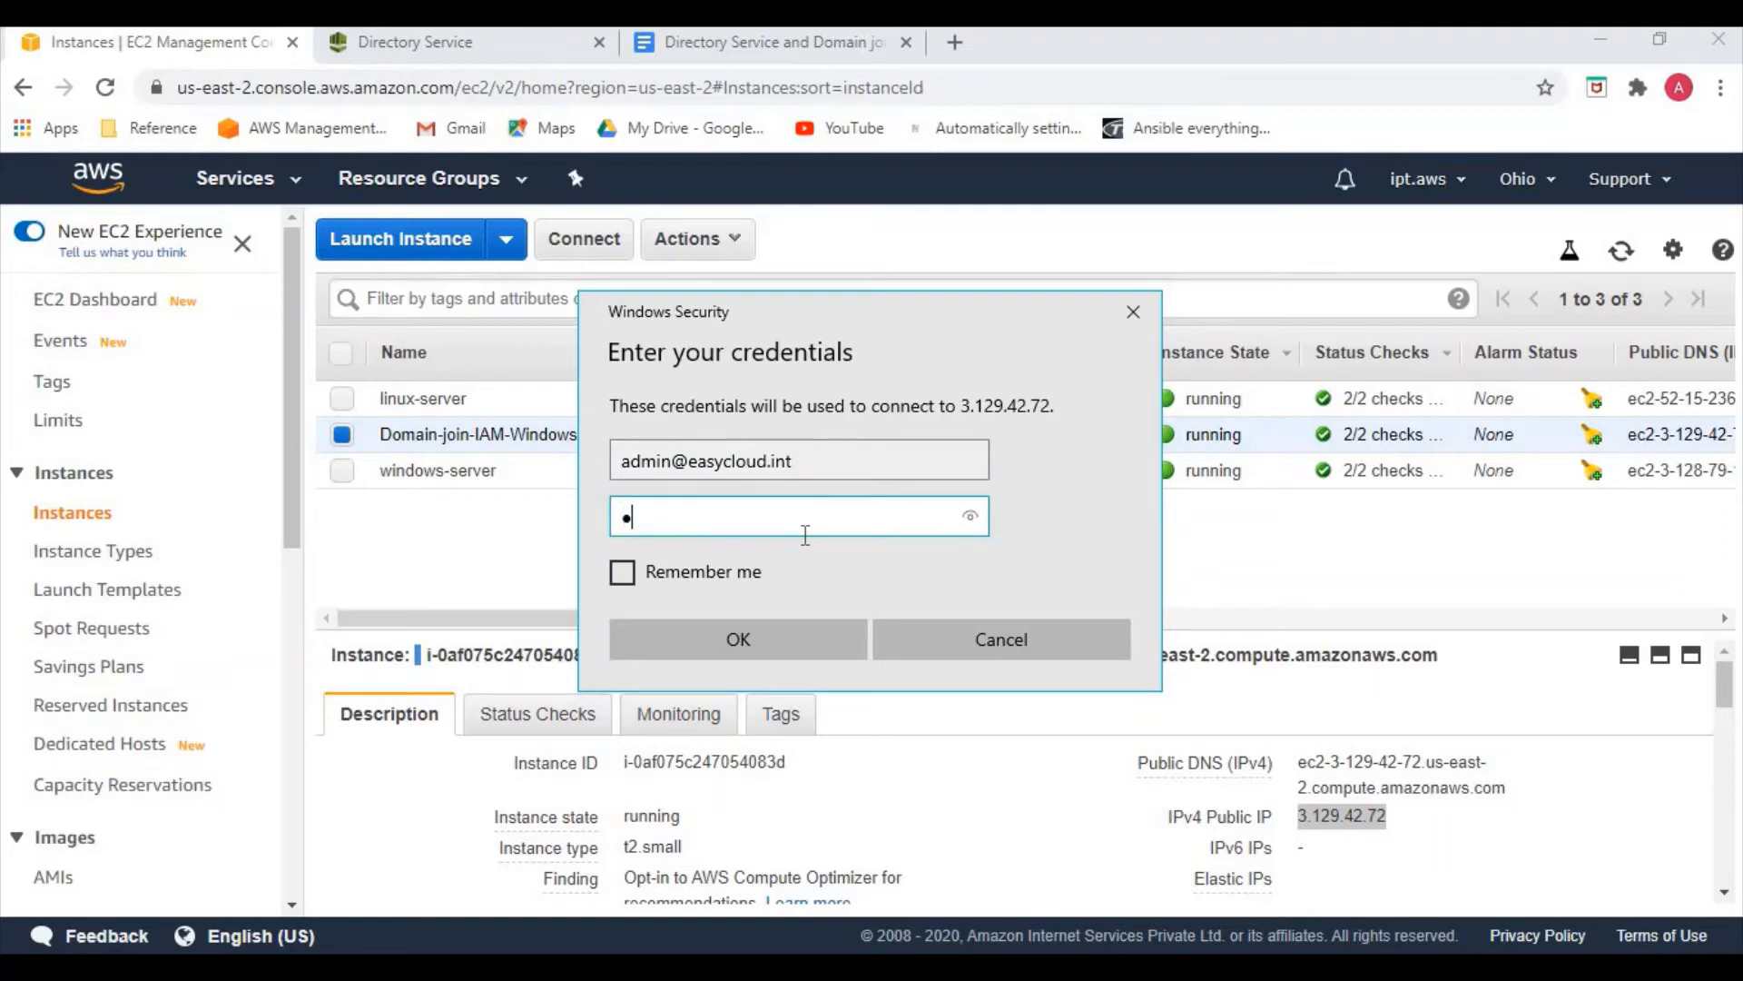
{"action": "type", "text": "•••••"}
{"action": "key", "text": "Return"}
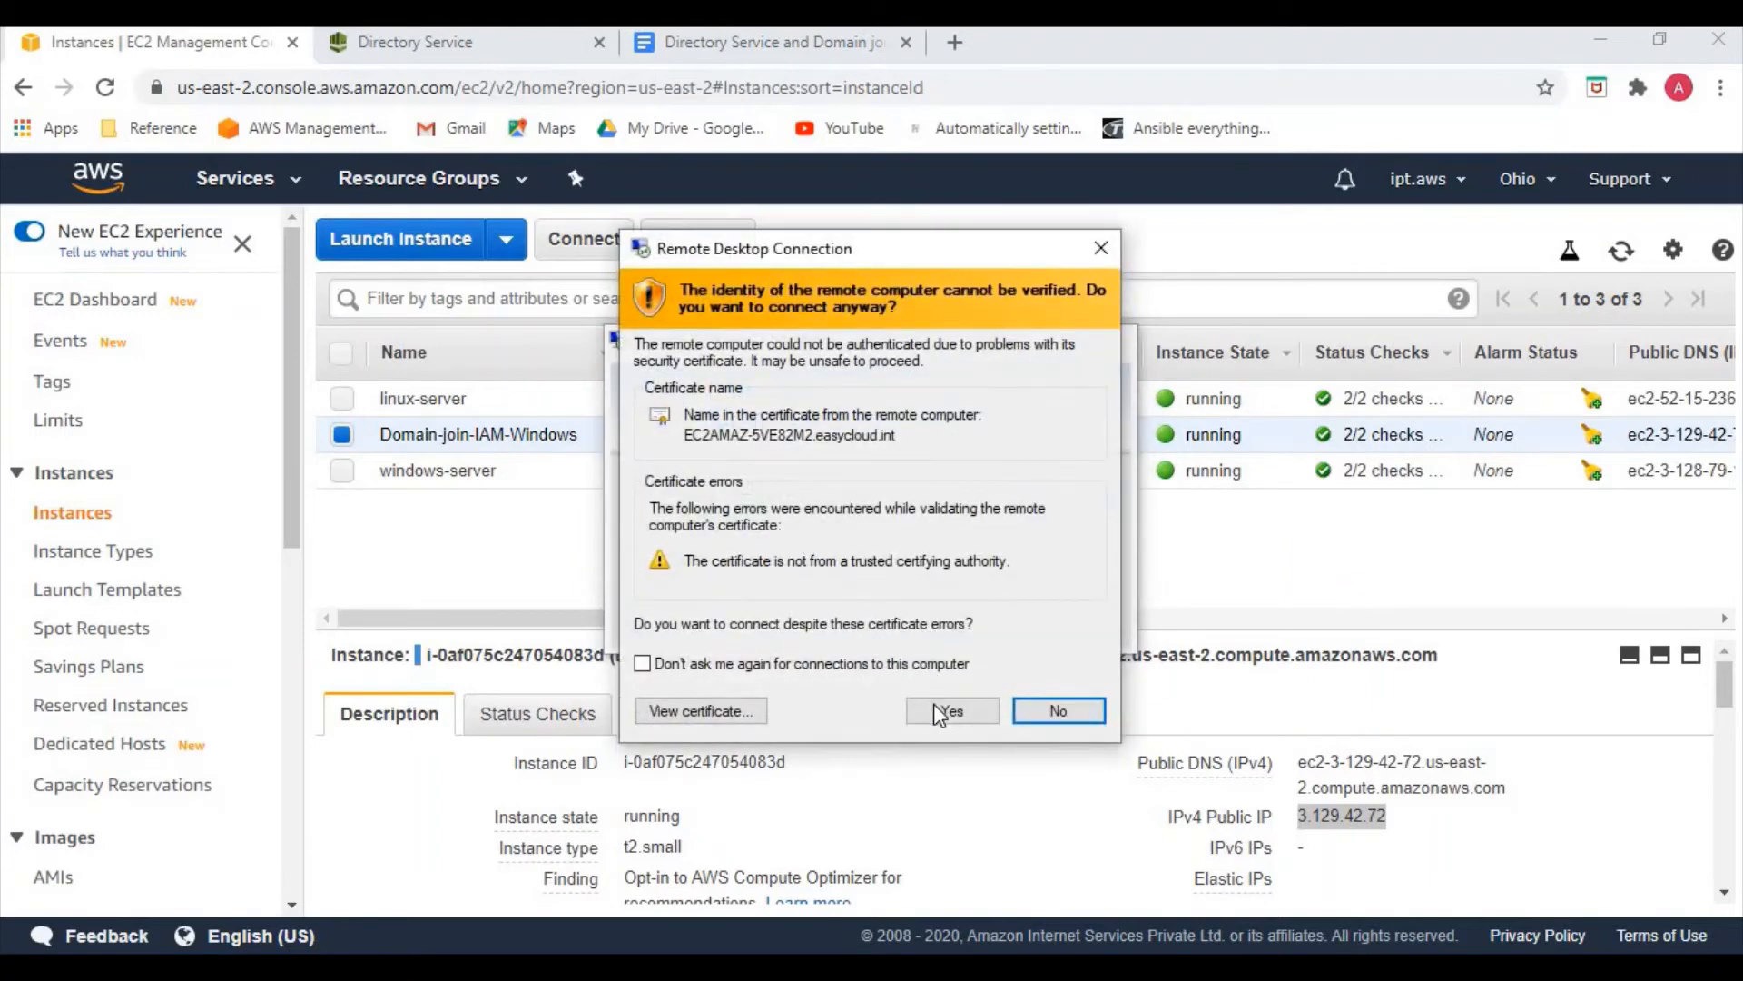
{"action": "left_click", "coordinate": [939, 712]}
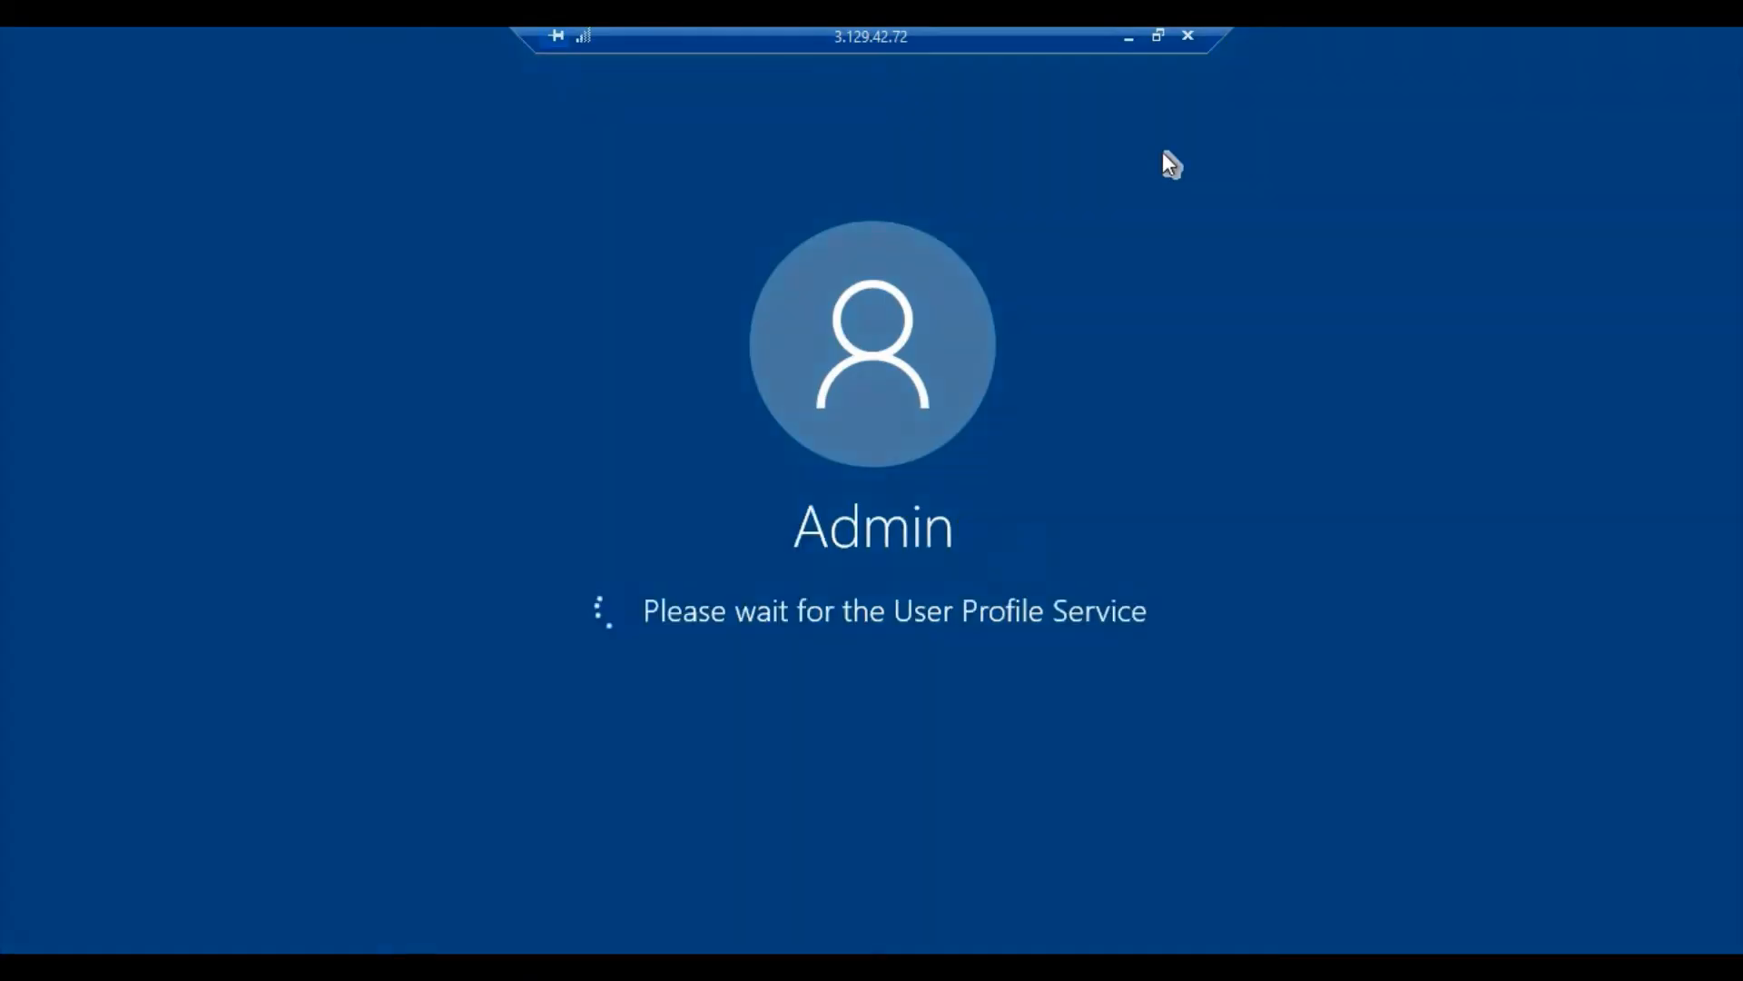
{"action": "left_click", "coordinate": [1128, 37]}
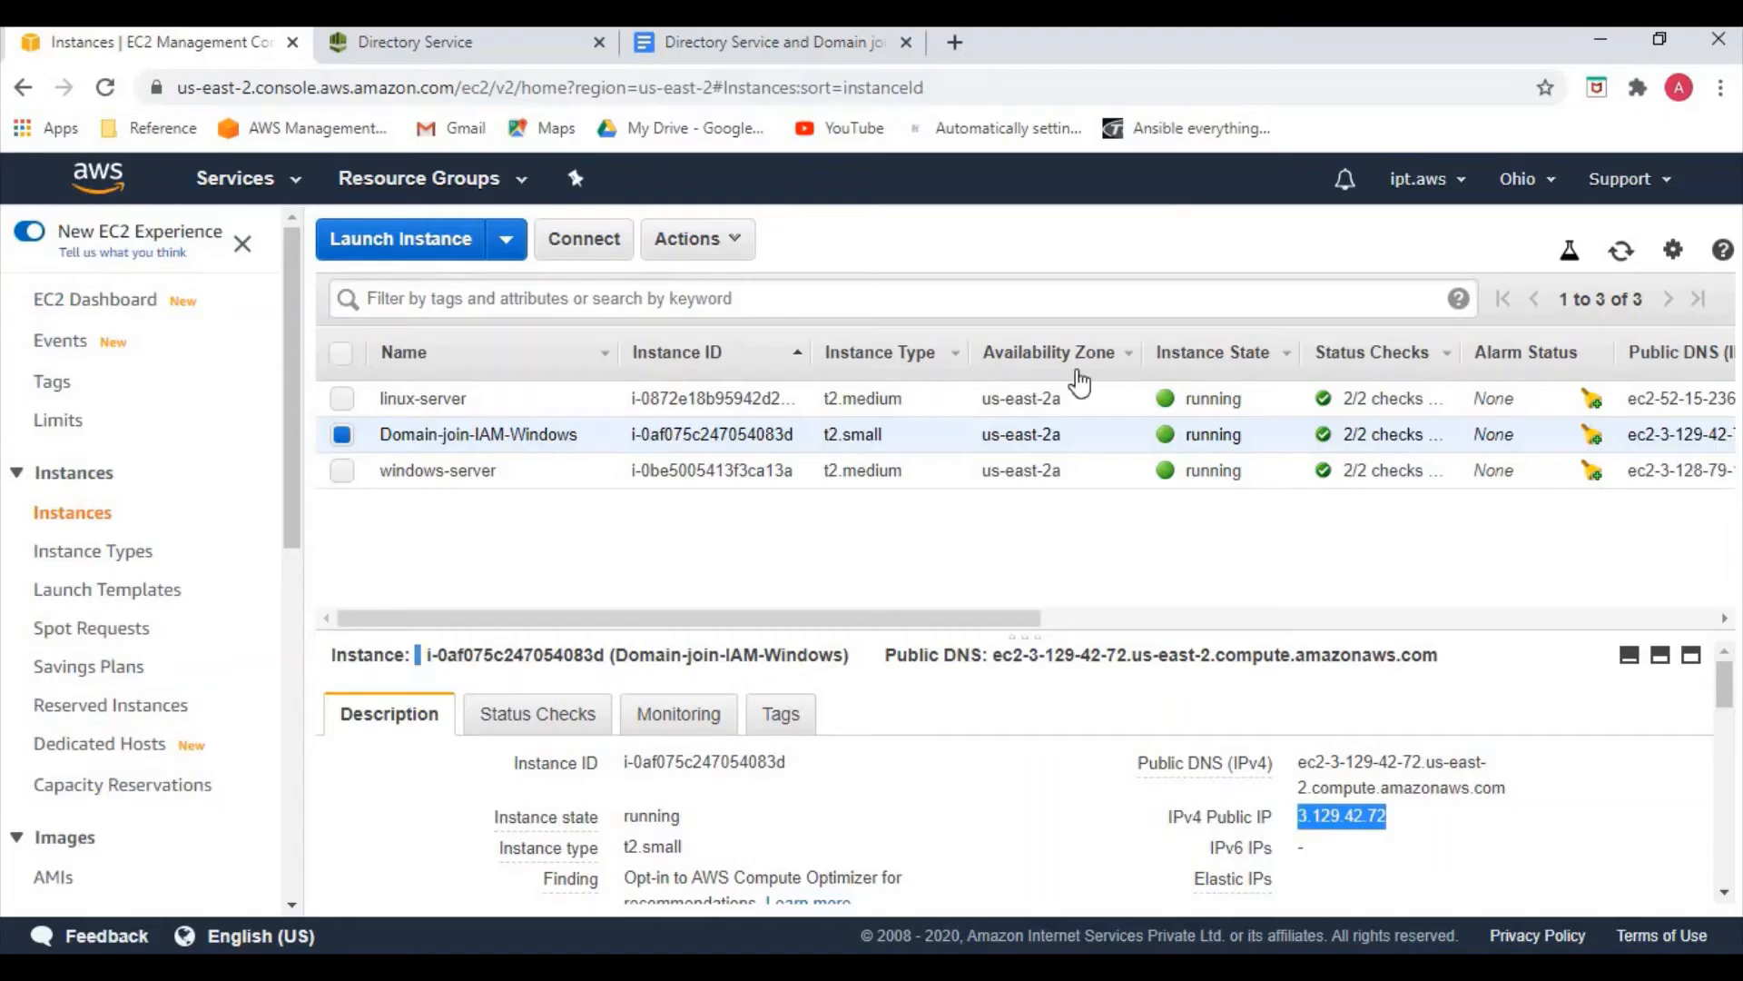
Review the Google Docs step list up to creating a user and adding it to the admin group
{"action": "left_click", "coordinate": [713, 46]}
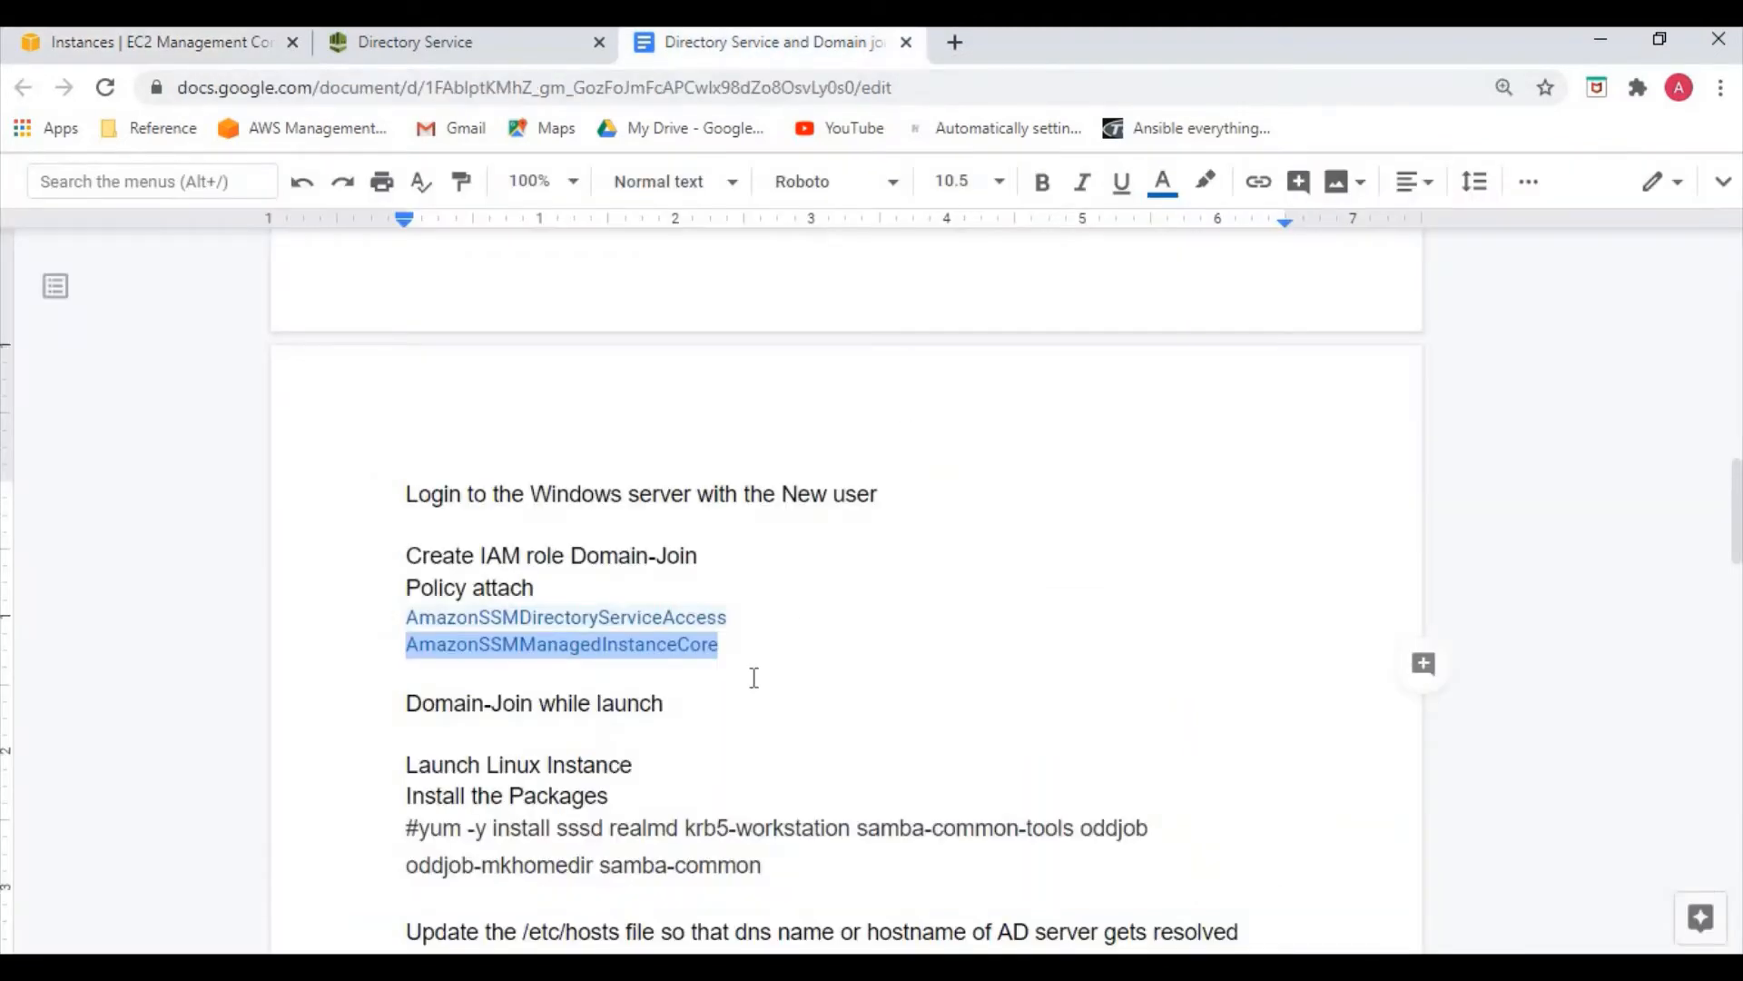
{"action": "scroll", "coordinate": [789, 704], "scroll_direction": "down", "scroll_amount": 1}
{"action": "scroll", "coordinate": [781, 685], "scroll_direction": "up", "scroll_amount": 2}
{"action": "scroll", "coordinate": [765, 672], "scroll_direction": "up", "scroll_amount": 3}
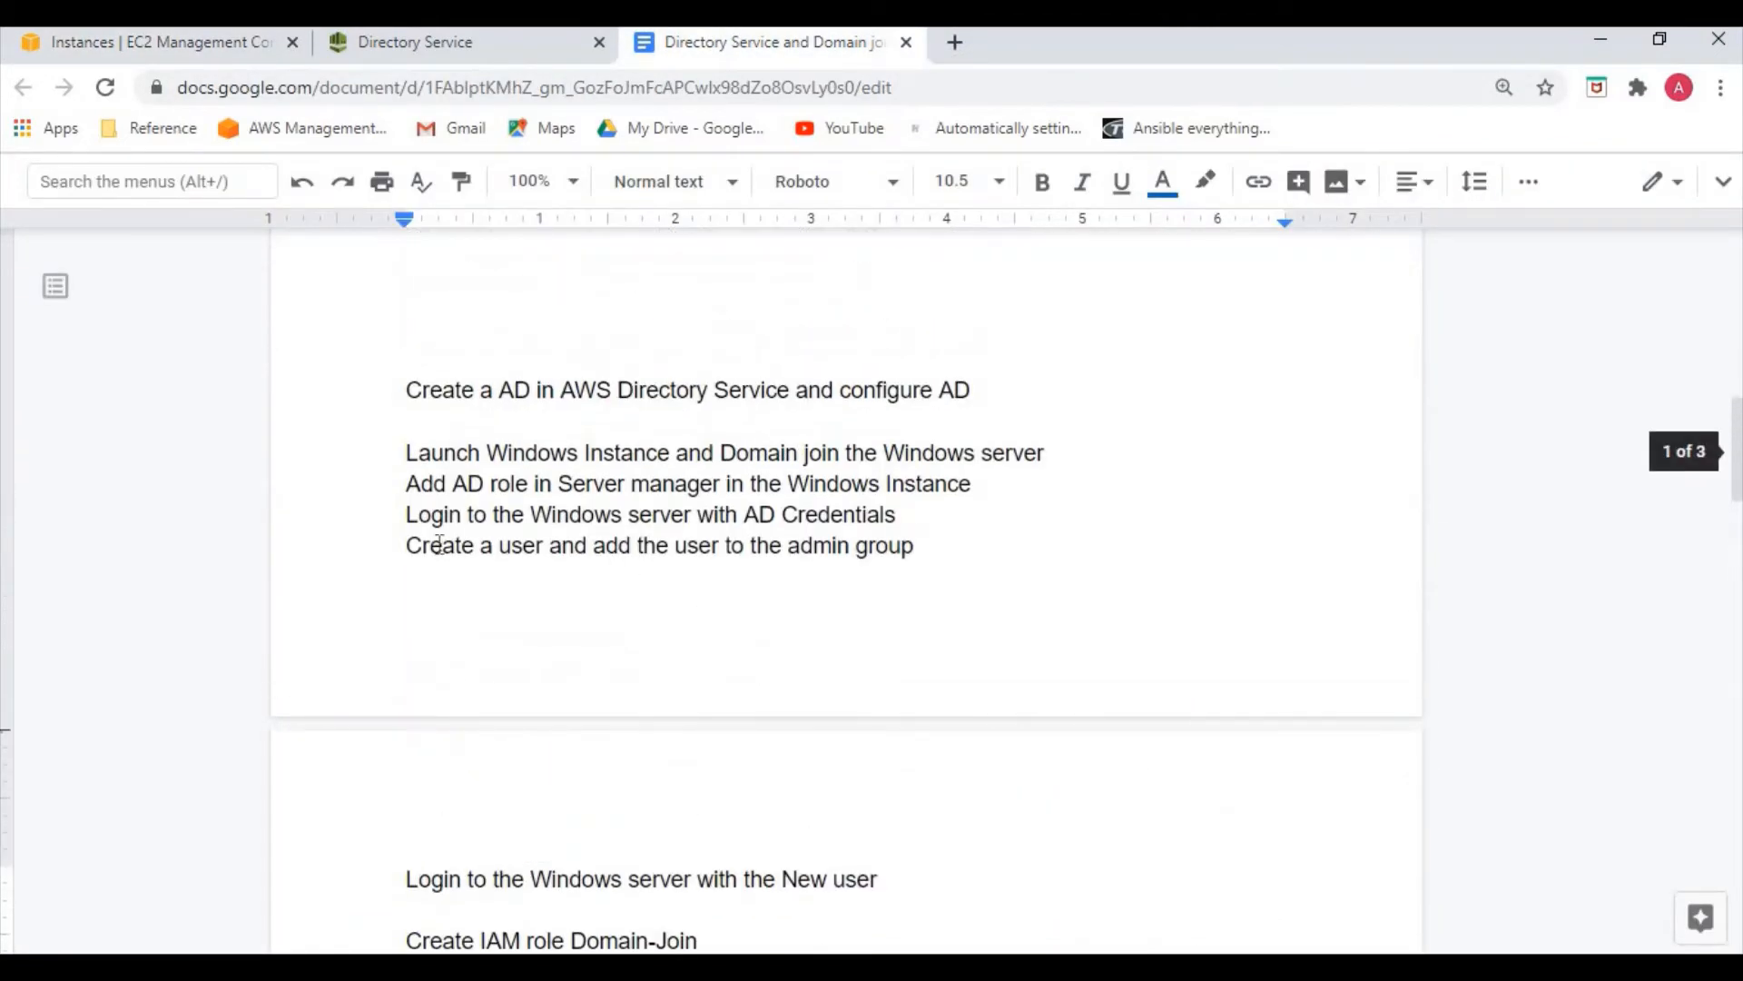
{"action": "left_click_drag", "start_coordinate": [431, 545], "coordinate": [759, 543]}
{"action": "left_click", "coordinate": [654, 543]}
{"action": "left_click", "coordinate": [787, 545]}
{"action": "scroll", "coordinate": [766, 661], "scroll_direction": "down", "scroll_amount": 2}
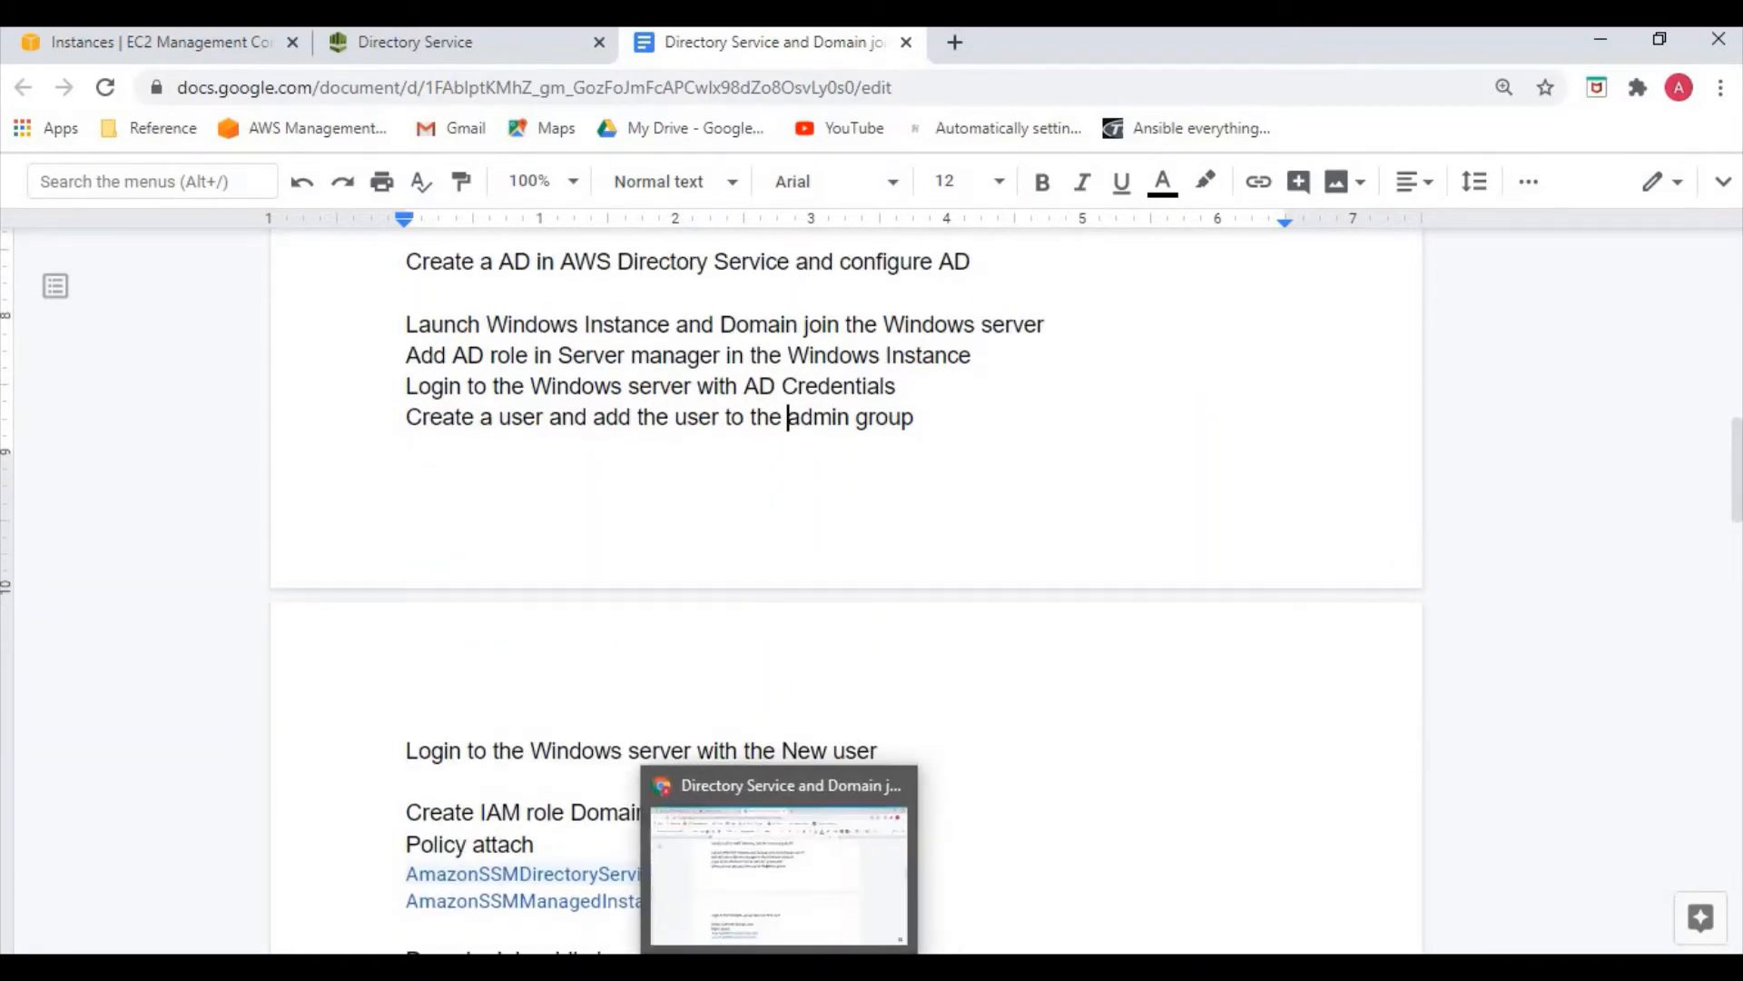
{"action": "left_click", "coordinate": [527, 968]}
Return to the 3.128.79.176 remote desktop and start Server Manager from the Start menu
{"action": "left_click", "coordinate": [525, 899]}
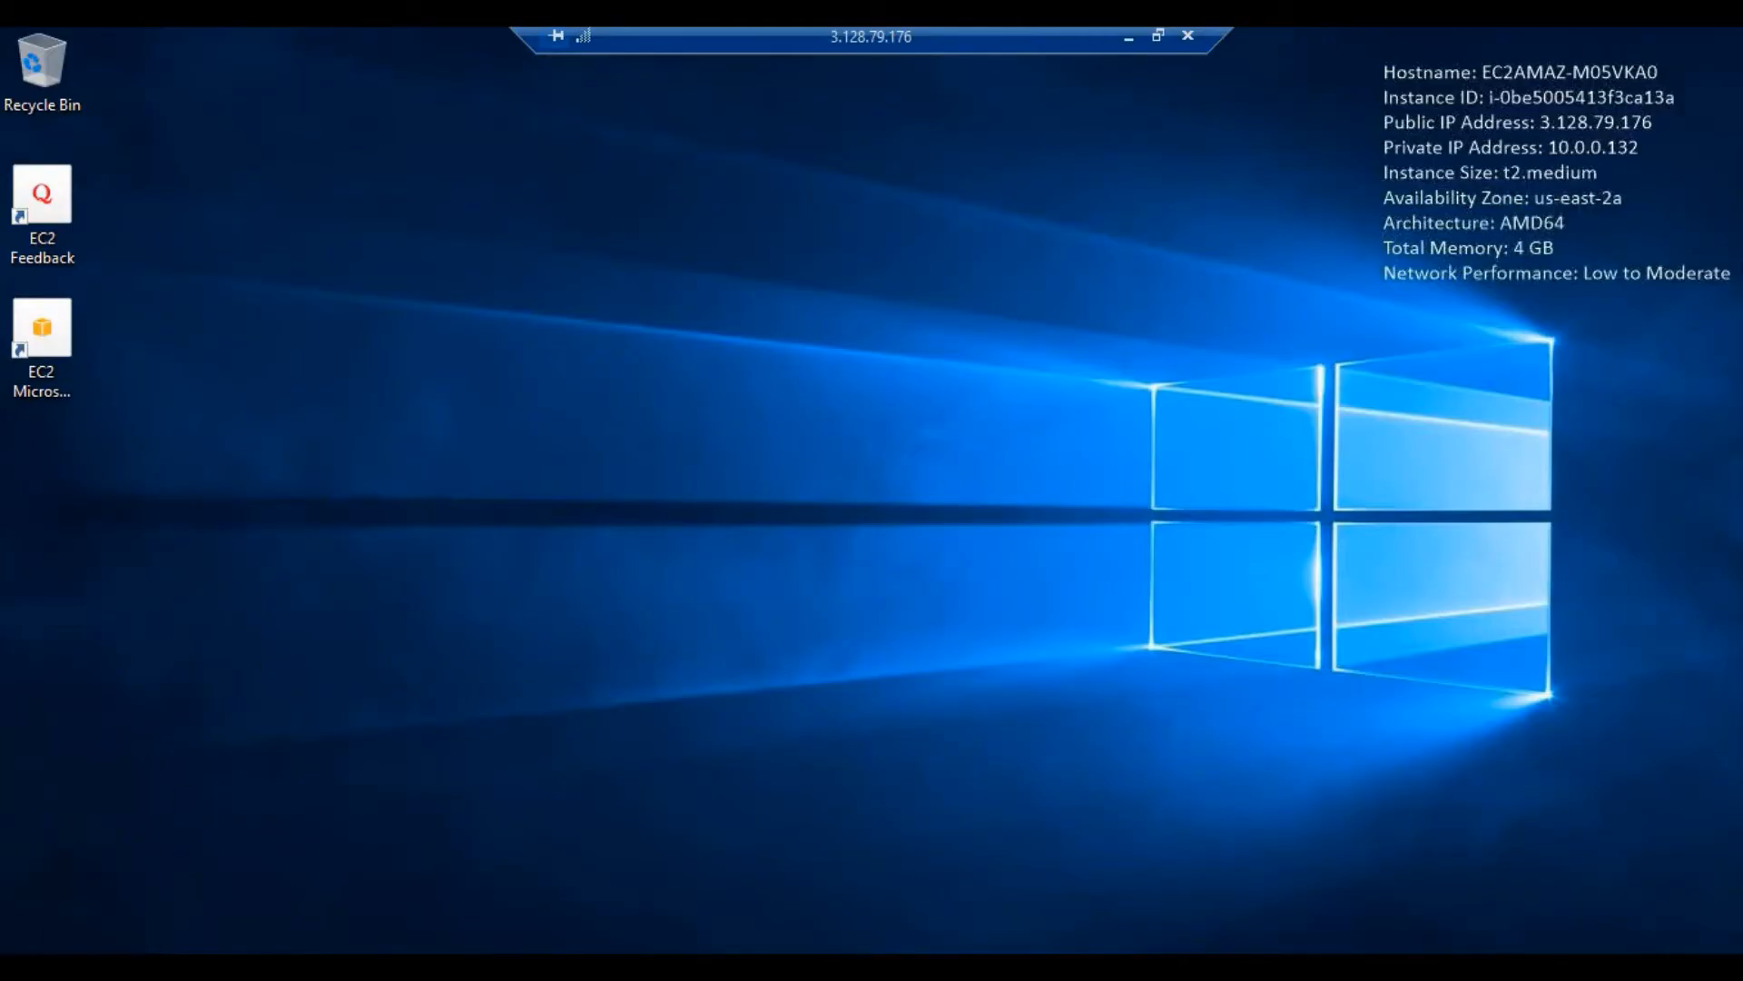
{"action": "key", "text": "super"}
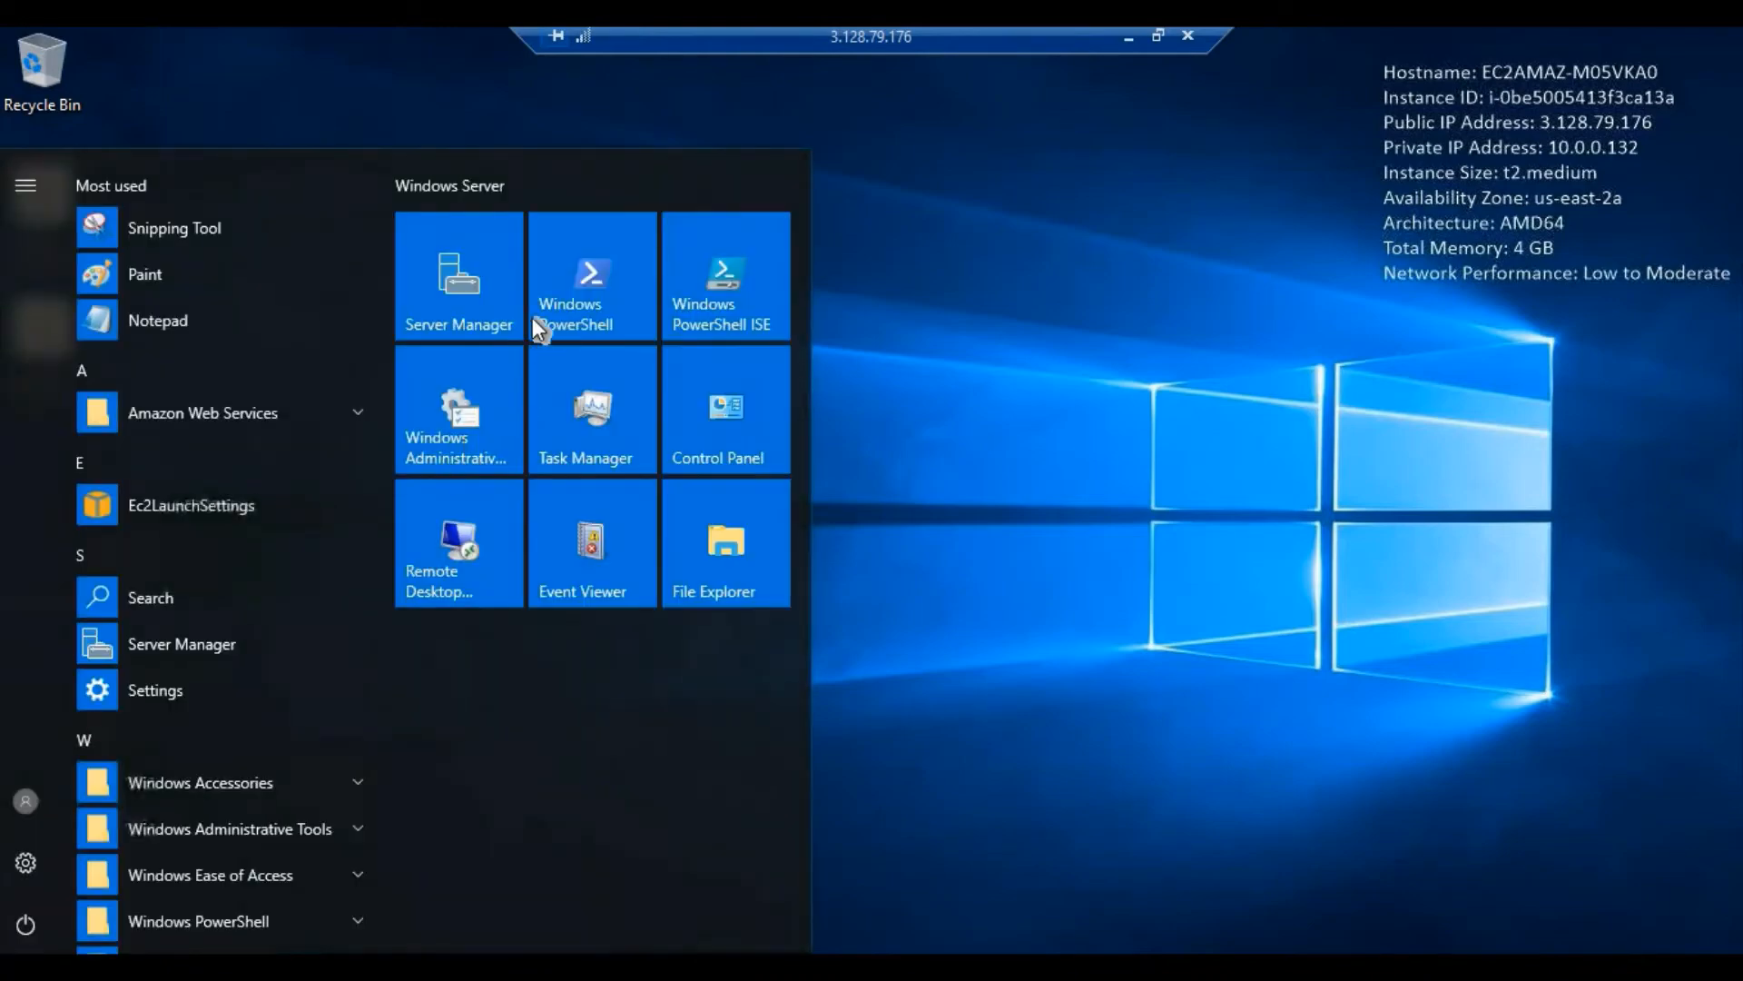
{"action": "left_click", "coordinate": [482, 309]}
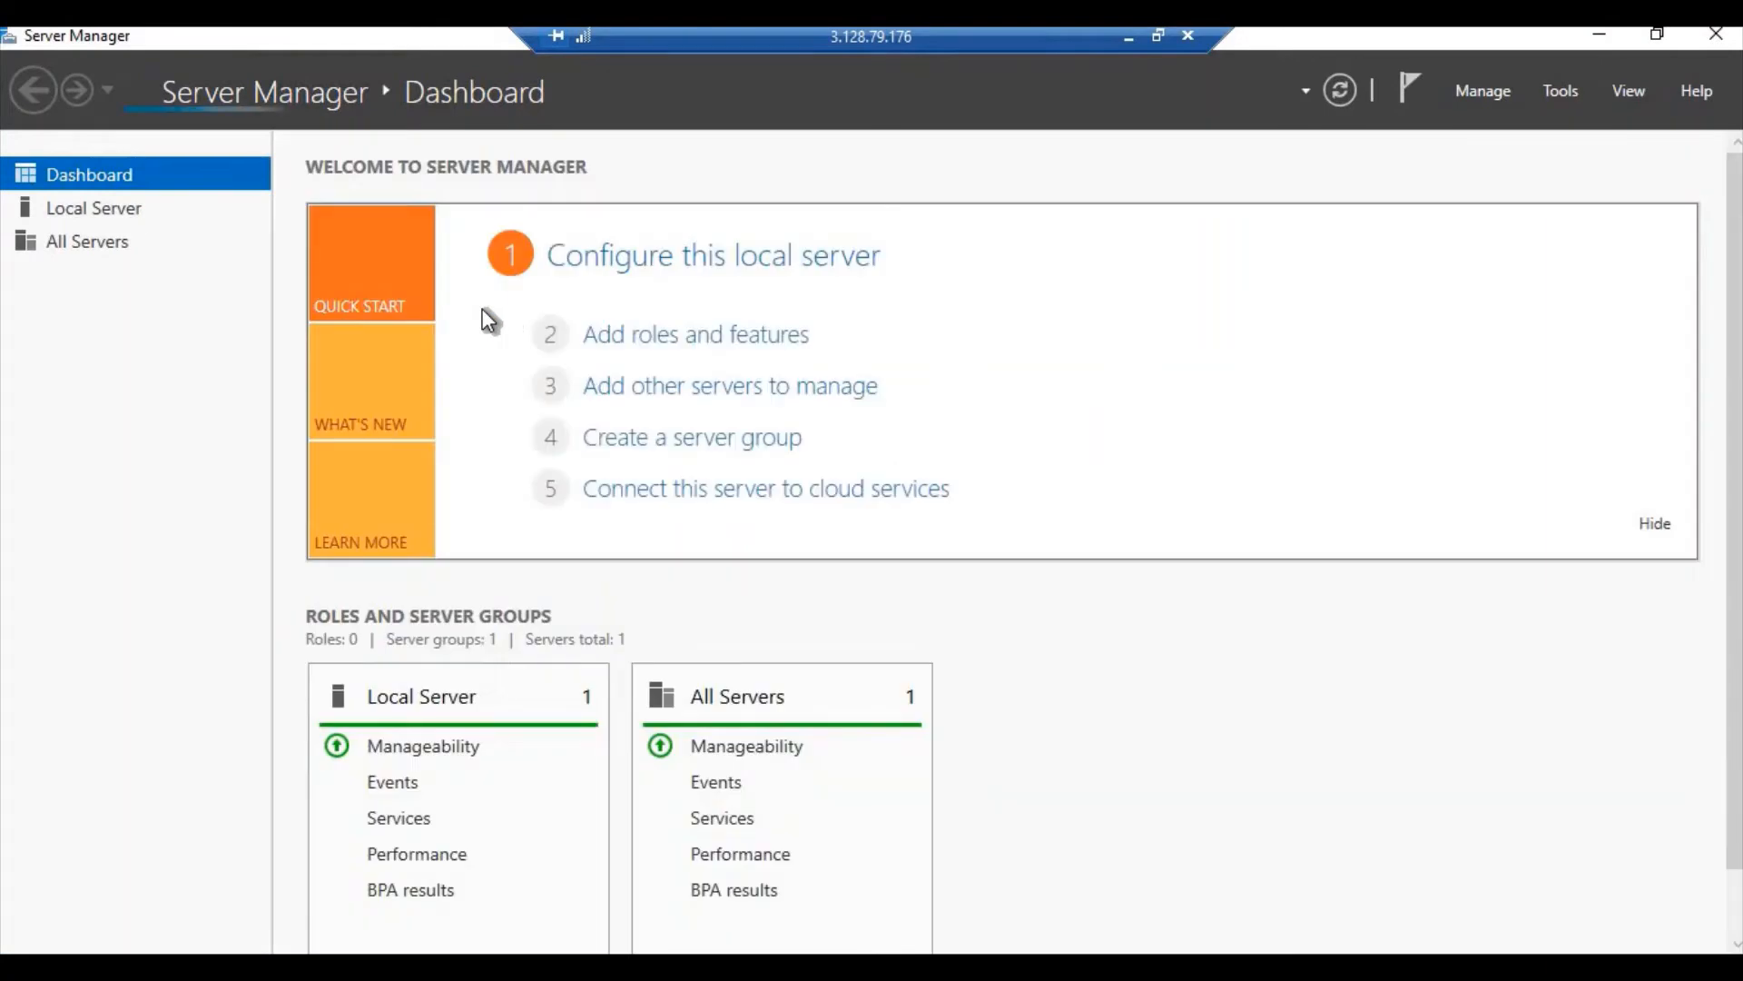
Launch Add Roles and Features, dismissing the inventory-collection notice twice until the wizard opens
{"action": "left_click", "coordinate": [643, 338]}
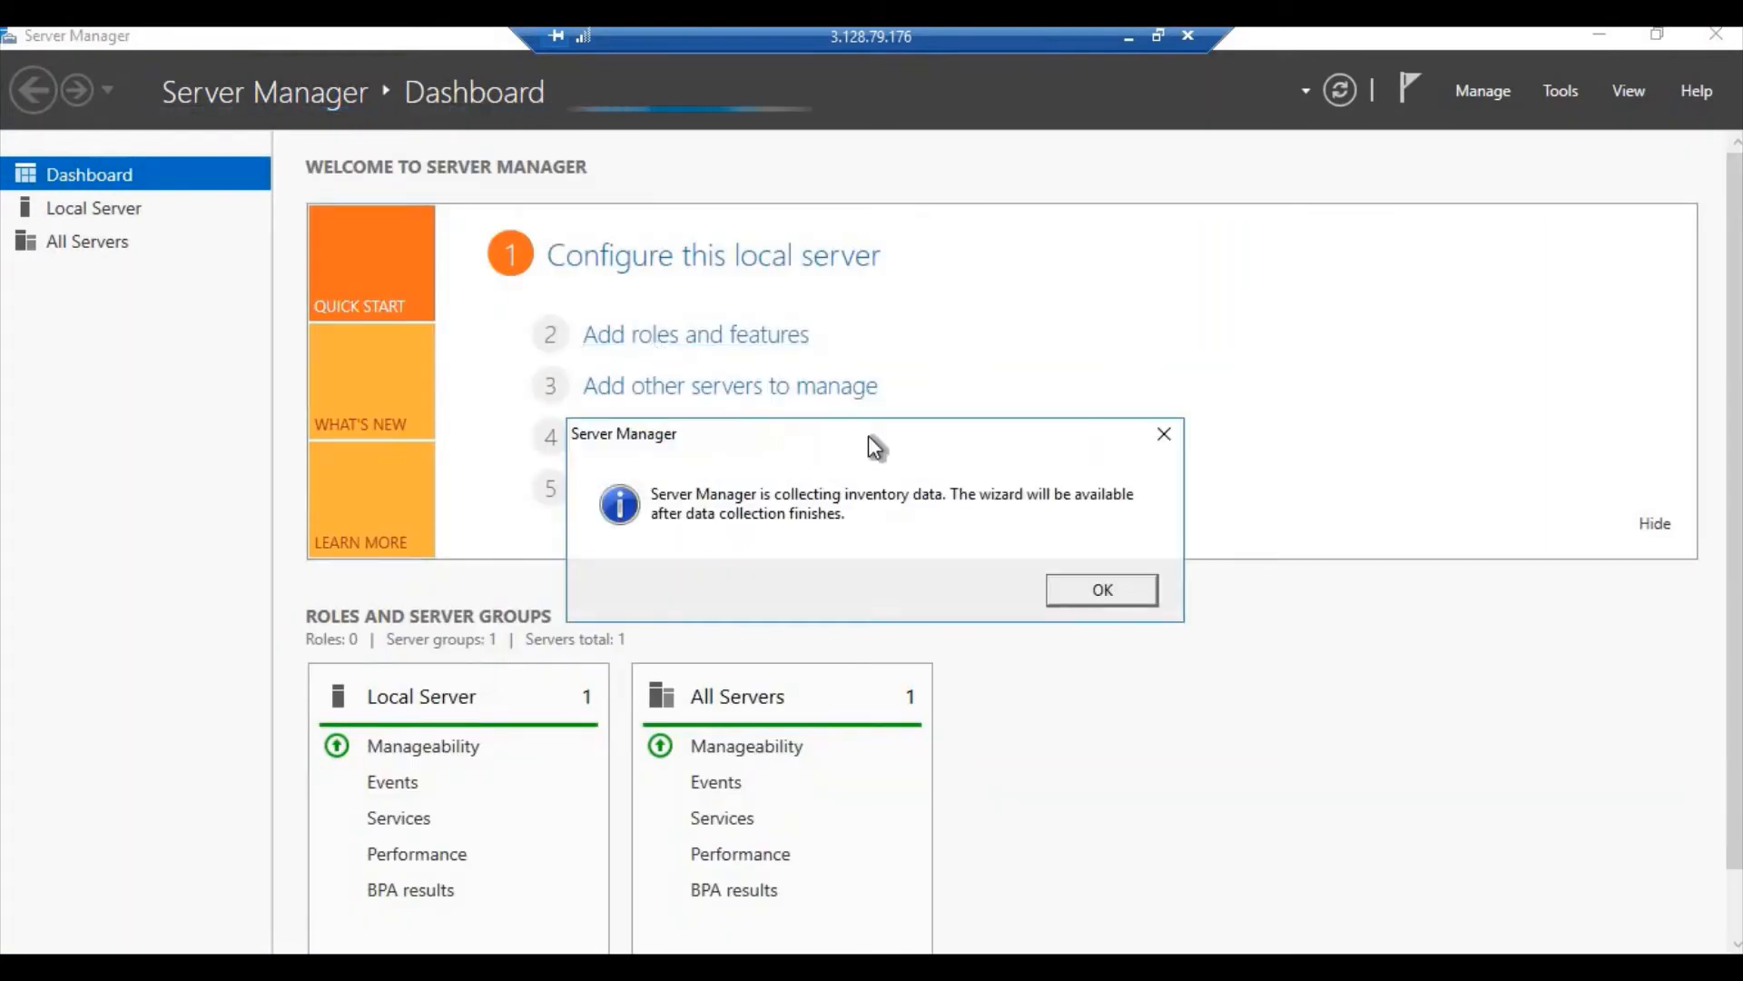
{"action": "left_click", "coordinate": [1100, 595]}
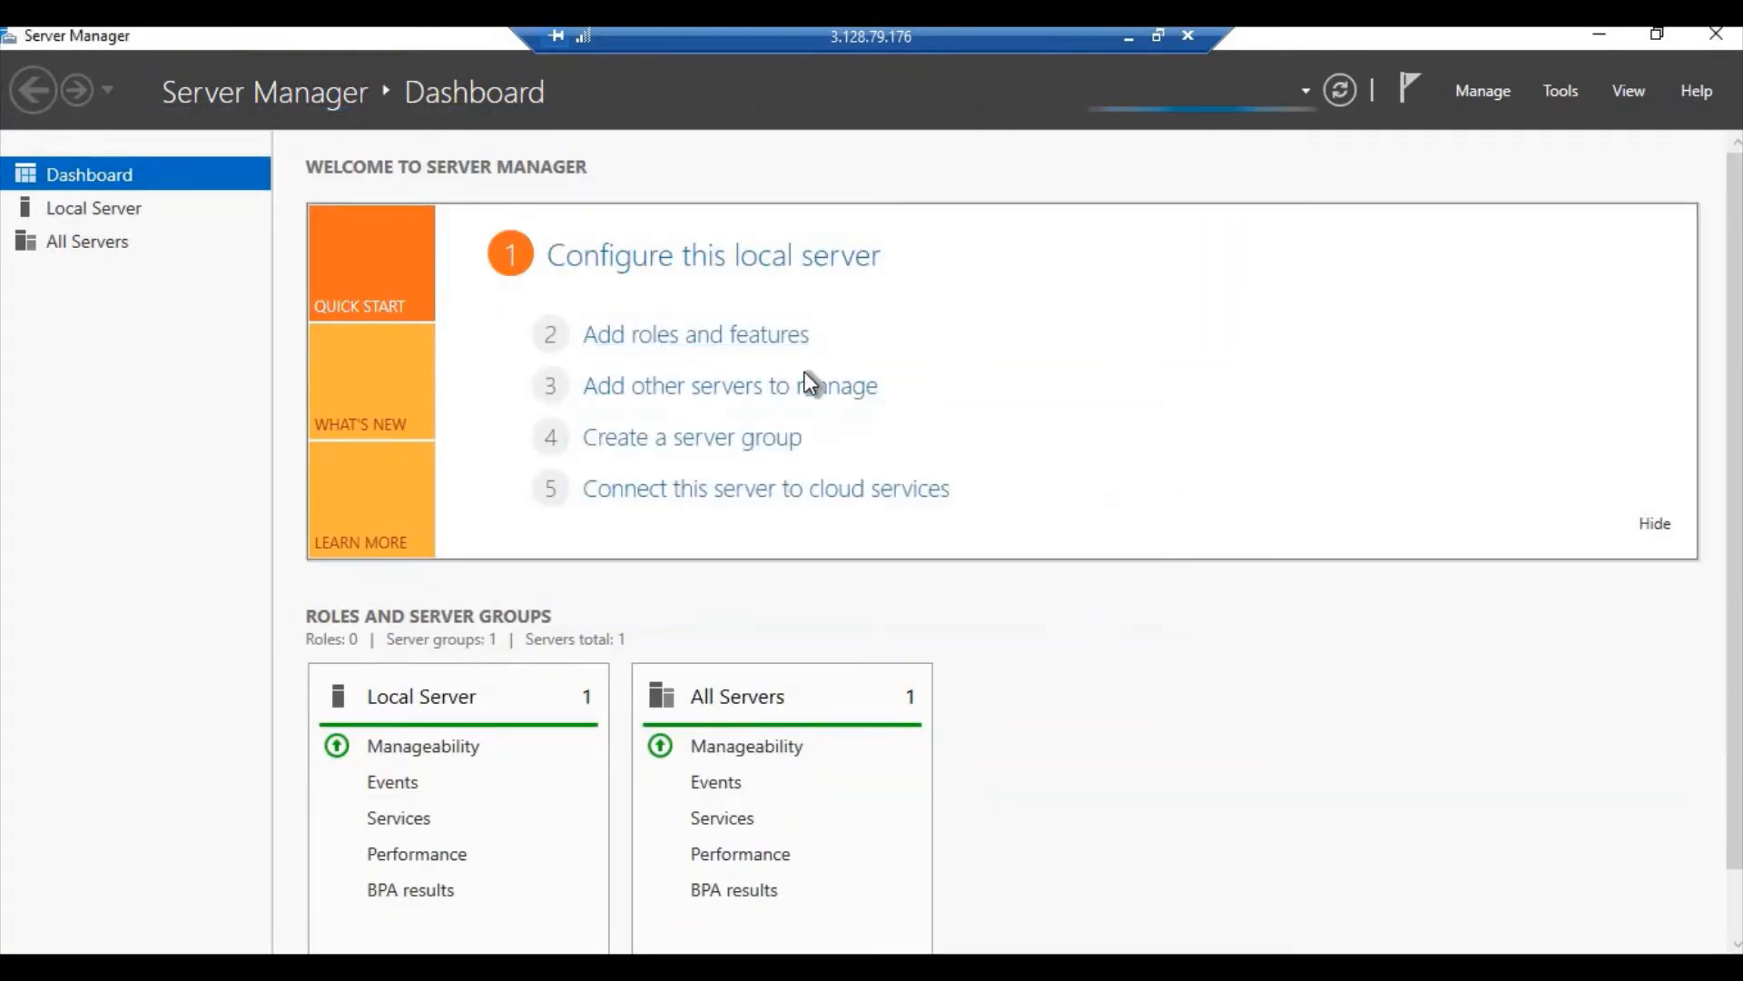
{"action": "left_click", "coordinate": [715, 343]}
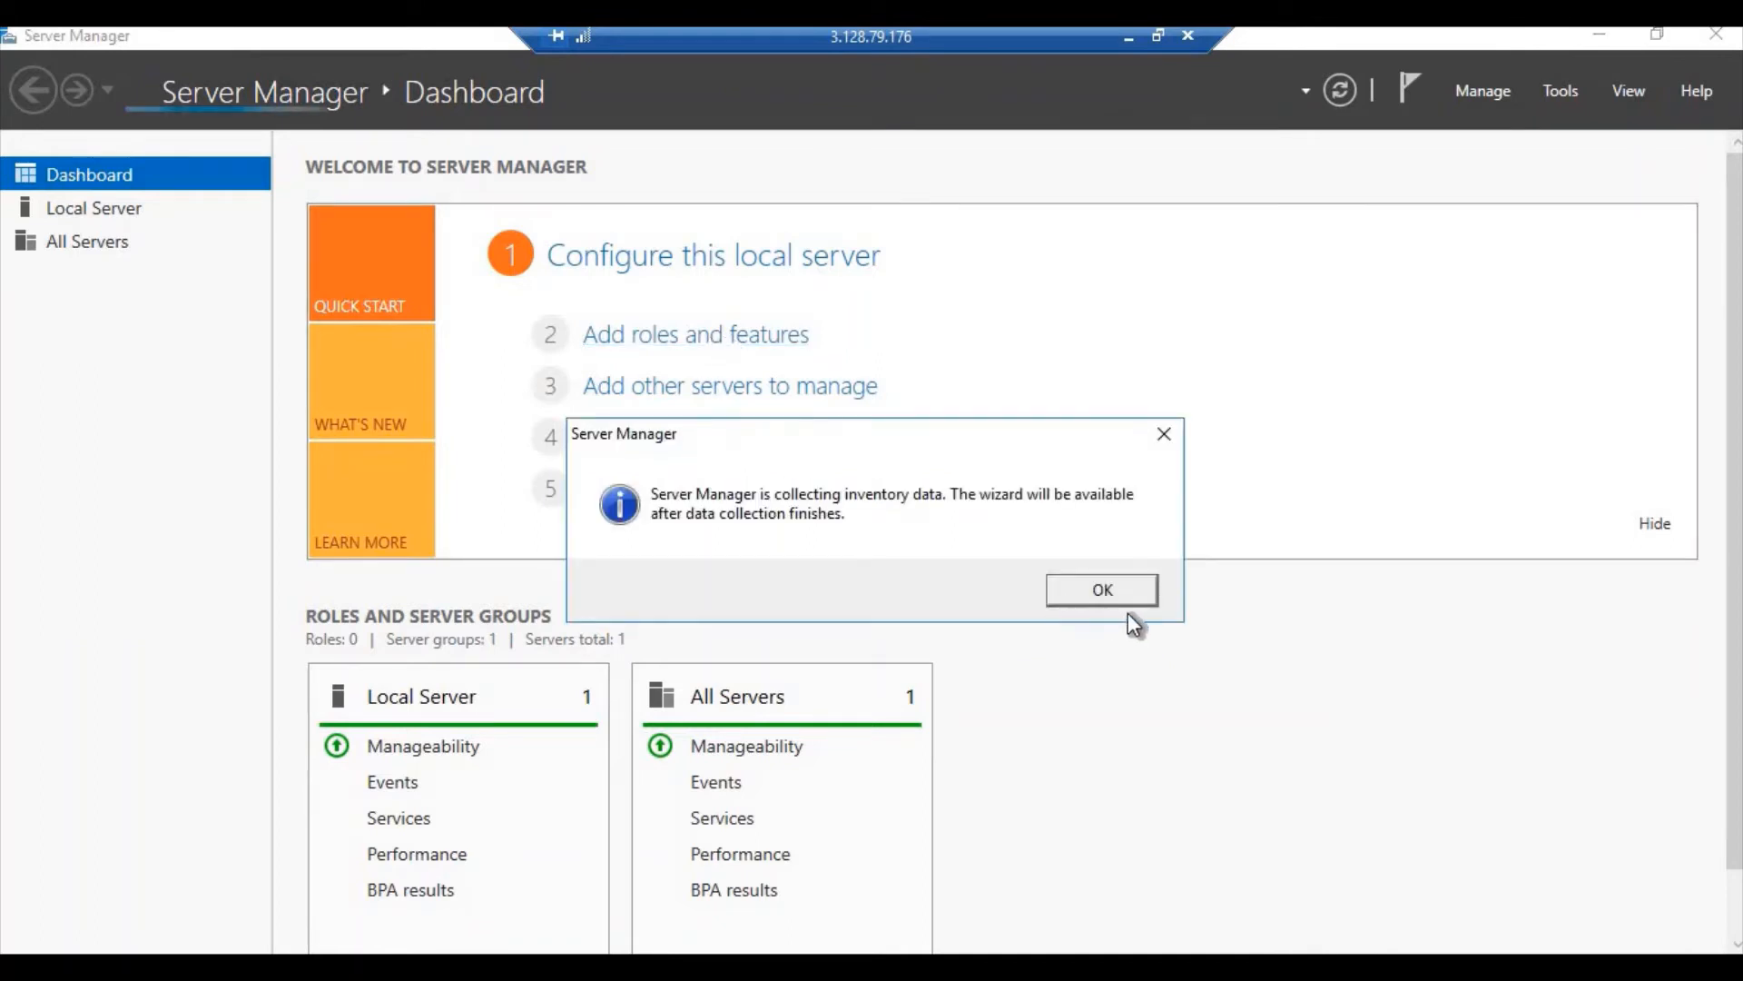
{"action": "left_click", "coordinate": [1122, 601]}
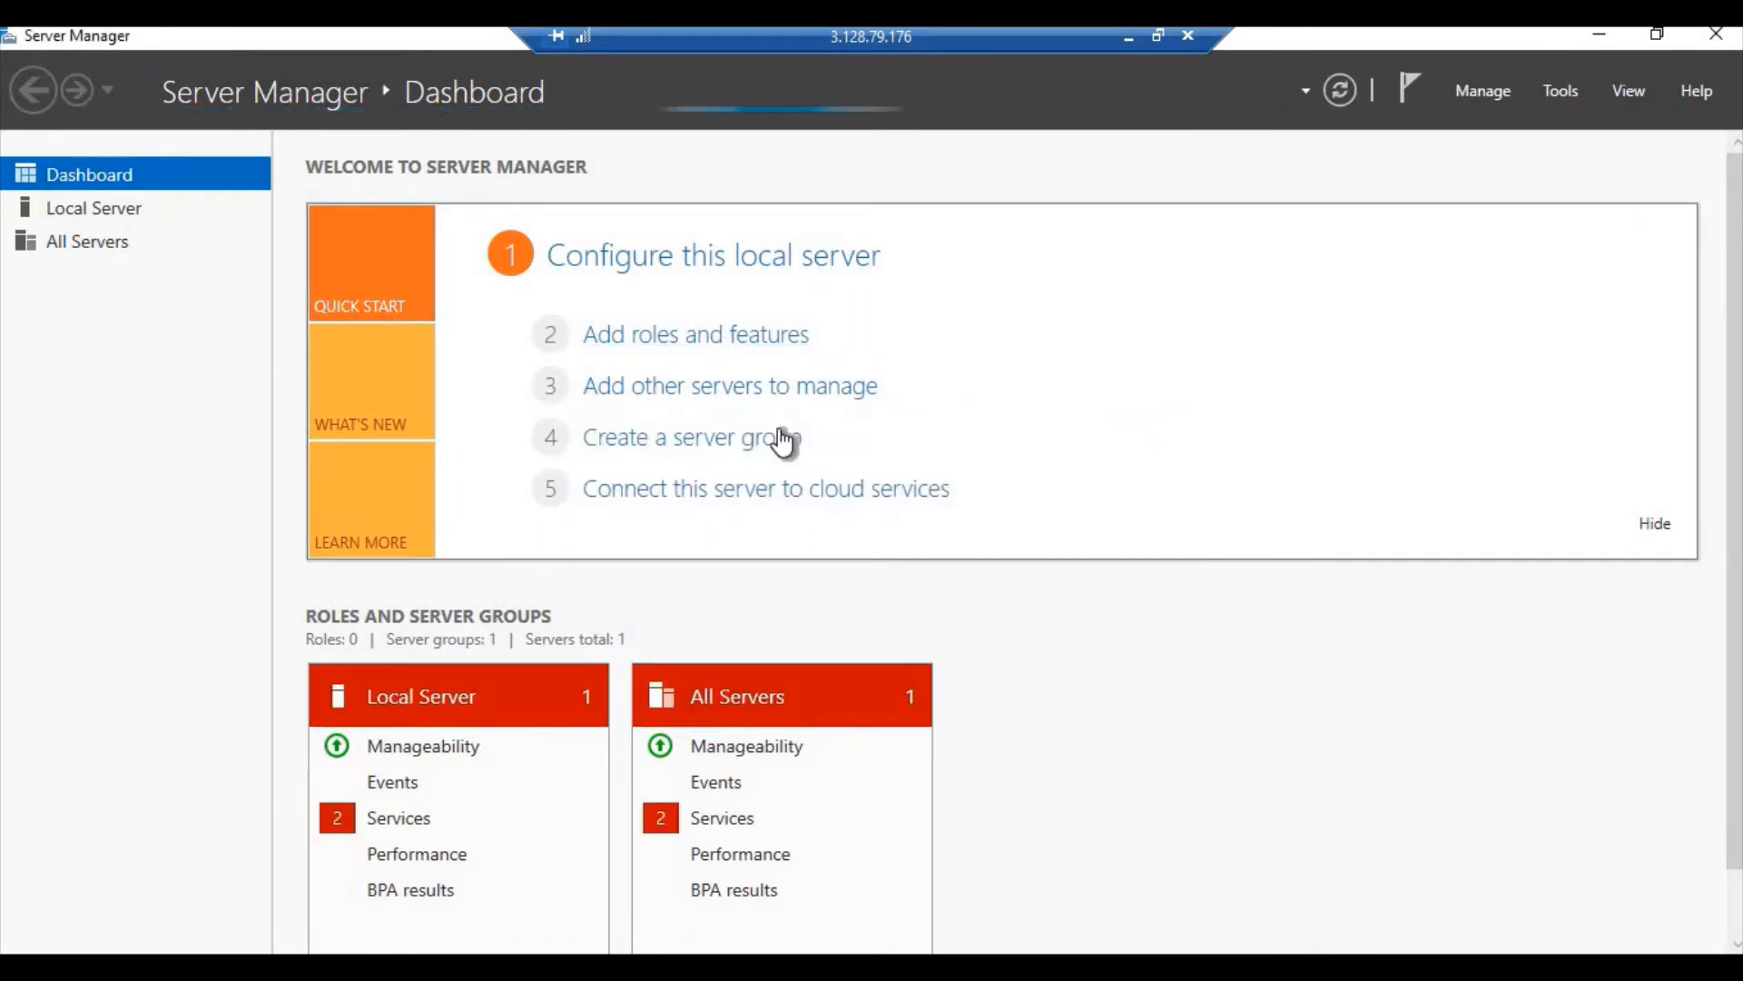
{"action": "left_click", "coordinate": [746, 338]}
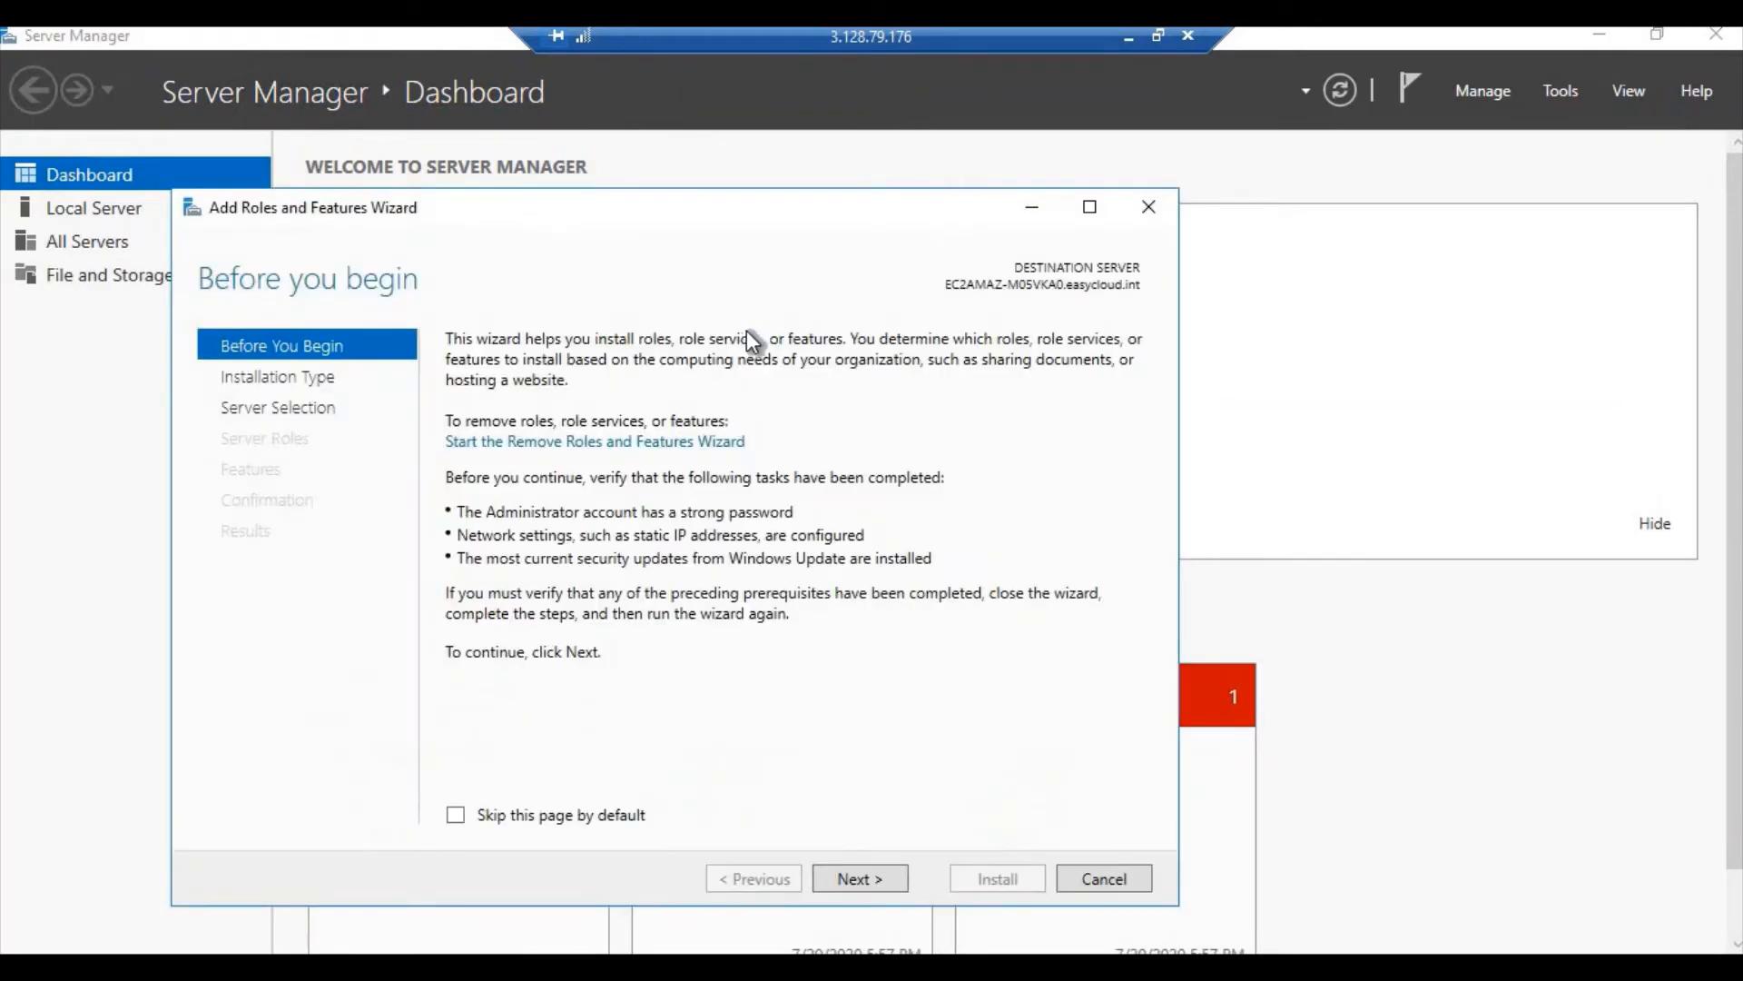
Keep role-based installation with the local server as the destination
{"action": "left_click", "coordinate": [877, 870]}
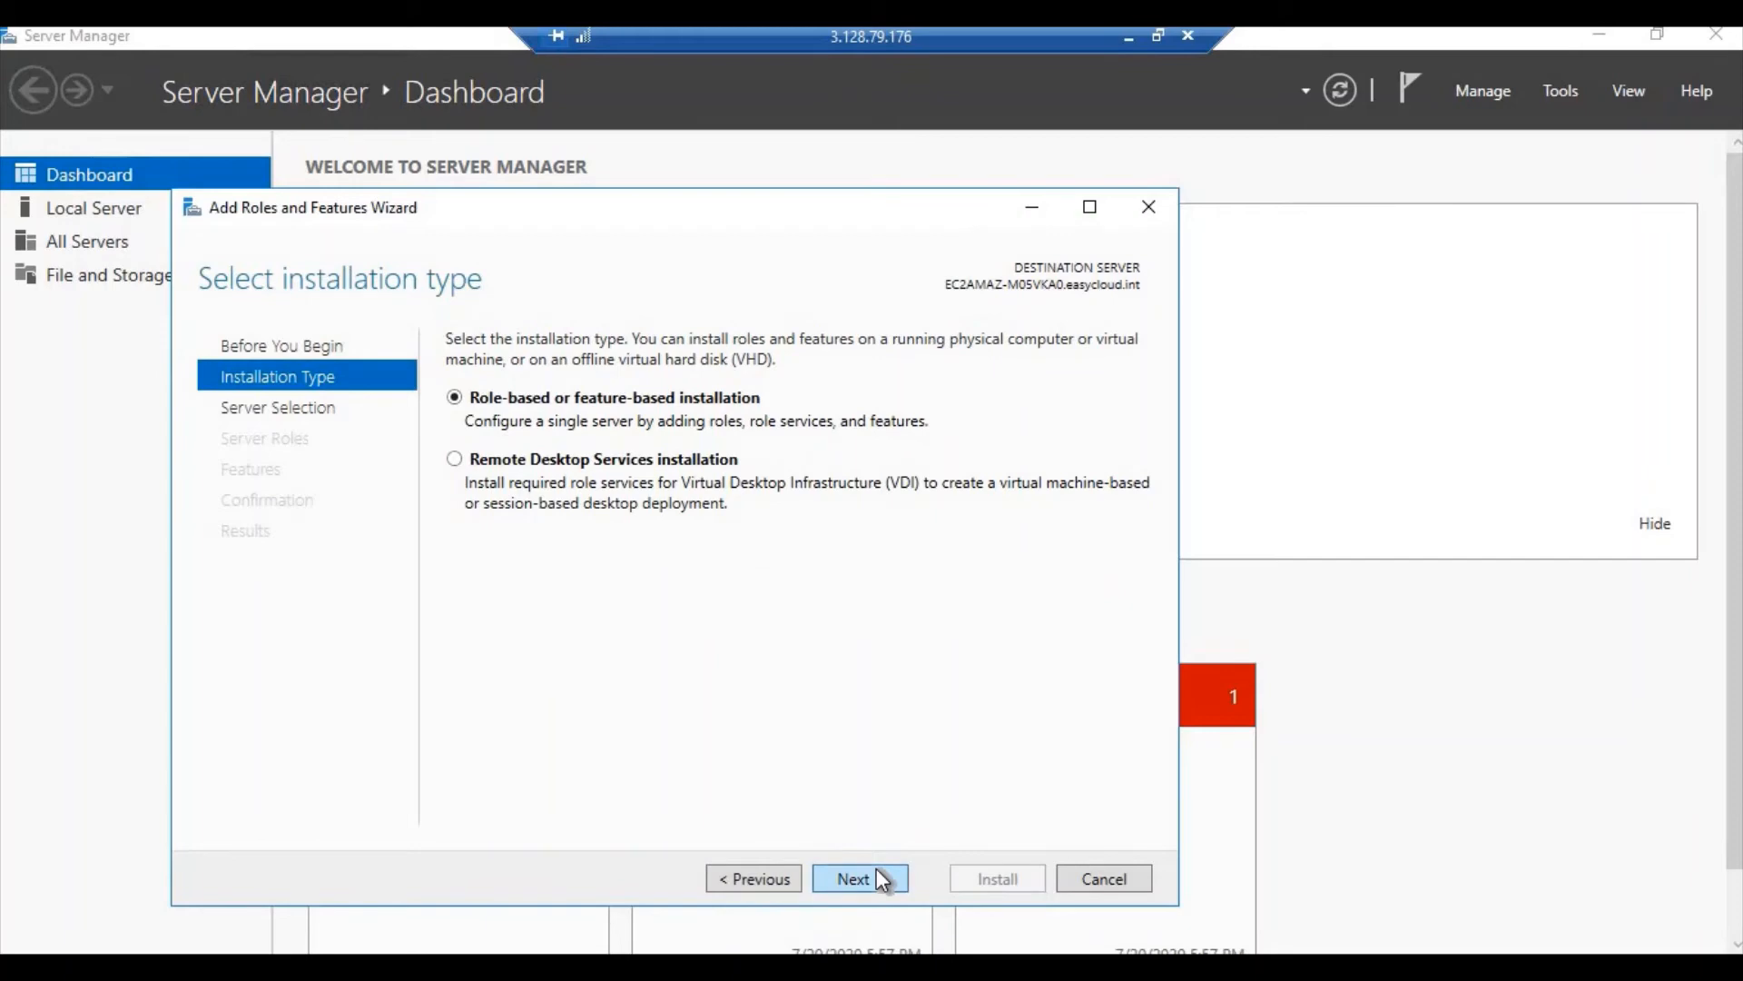
{"action": "left_click", "coordinate": [878, 873]}
{"action": "left_click", "coordinate": [883, 880]}
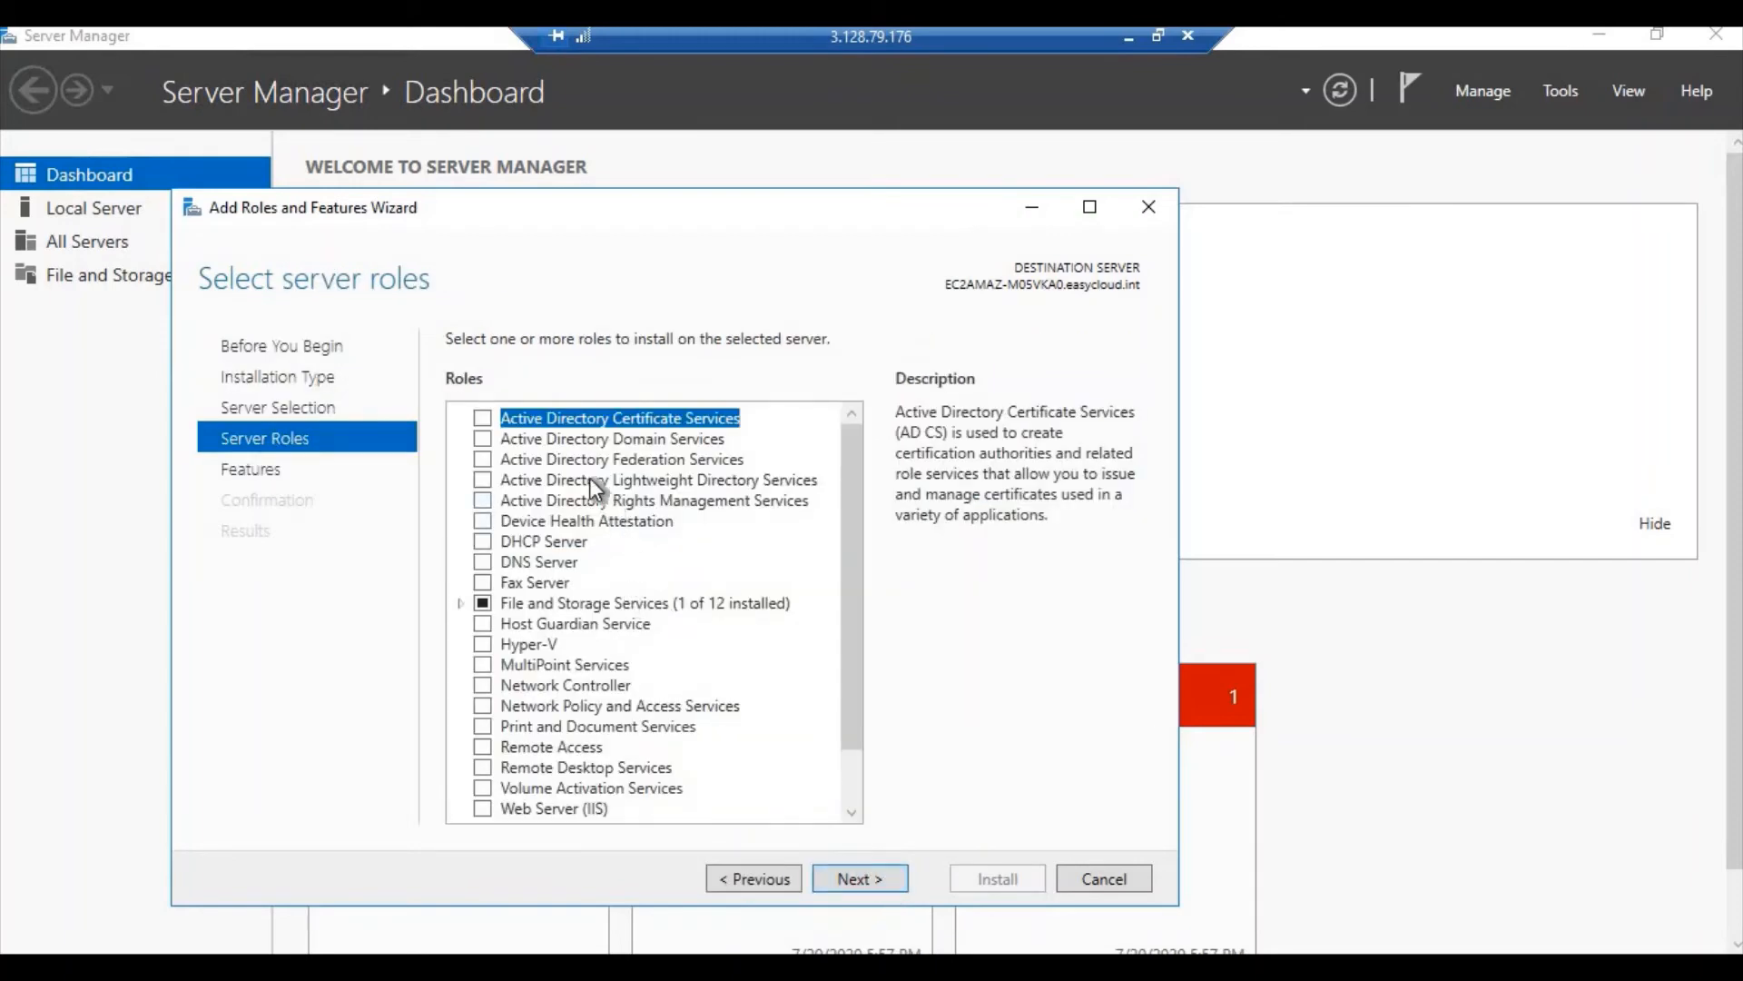
Select Active Directory Domain Services plus its management features and start the installation
{"action": "left_click", "coordinate": [525, 440]}
{"action": "left_click", "coordinate": [491, 434]}
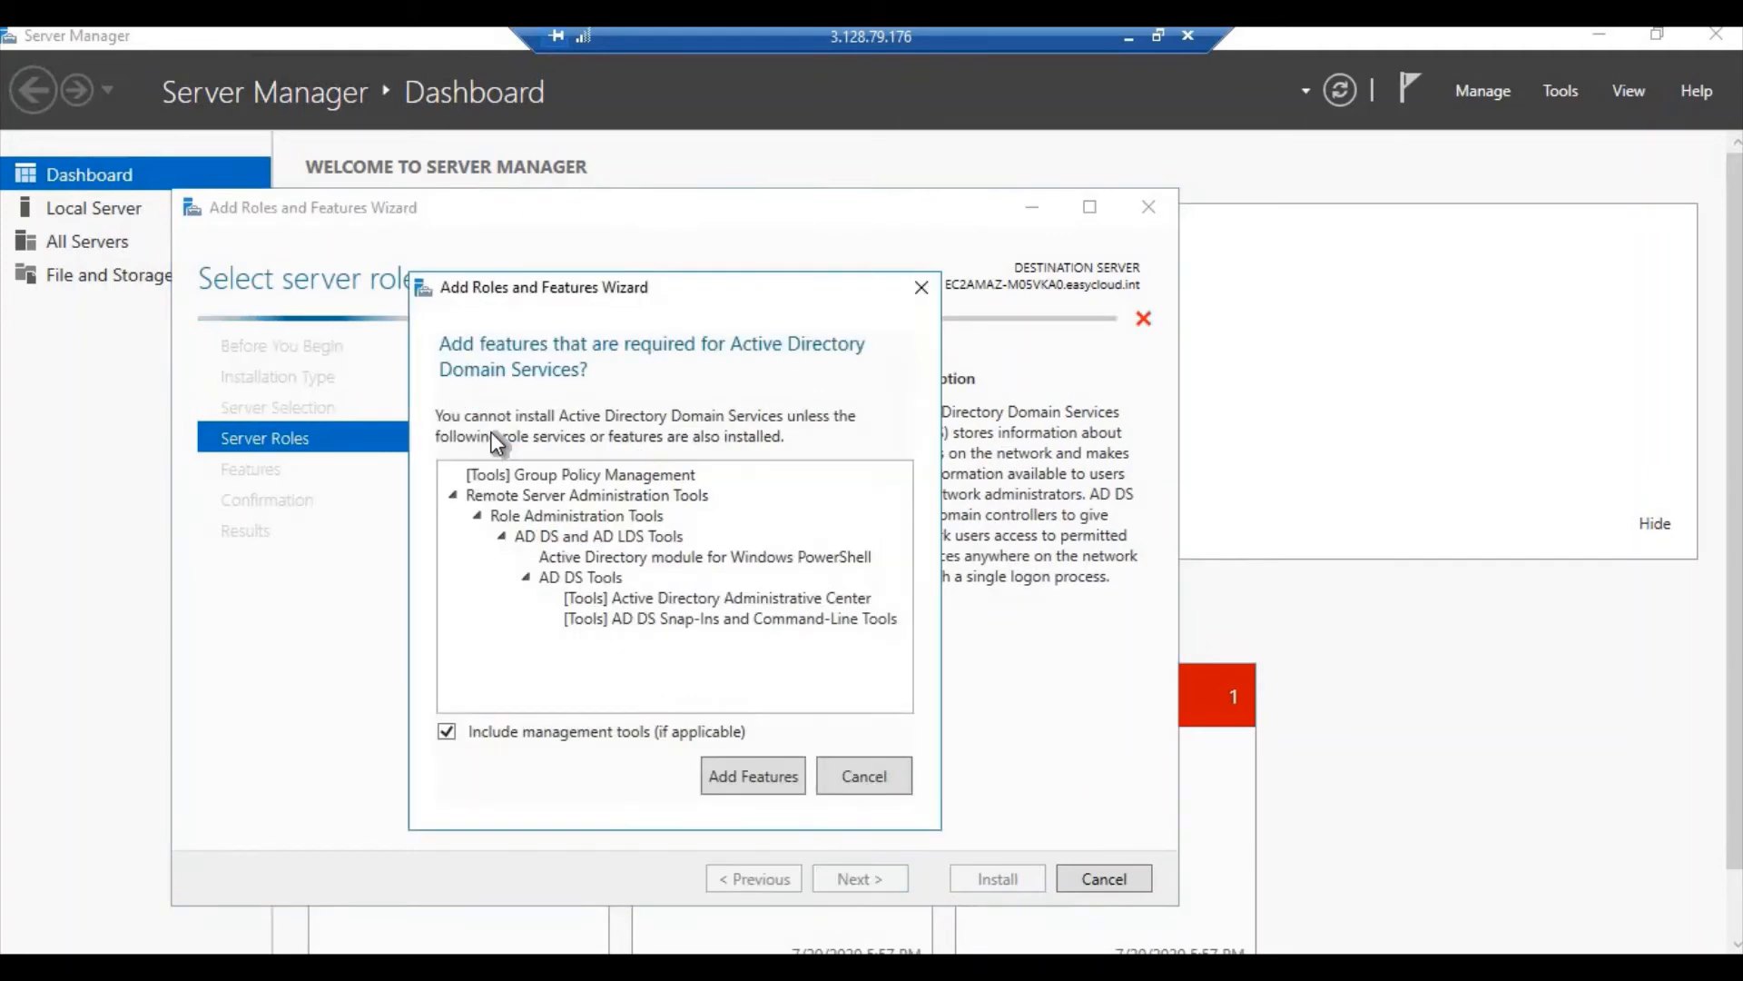
{"action": "left_click", "coordinate": [766, 775]}
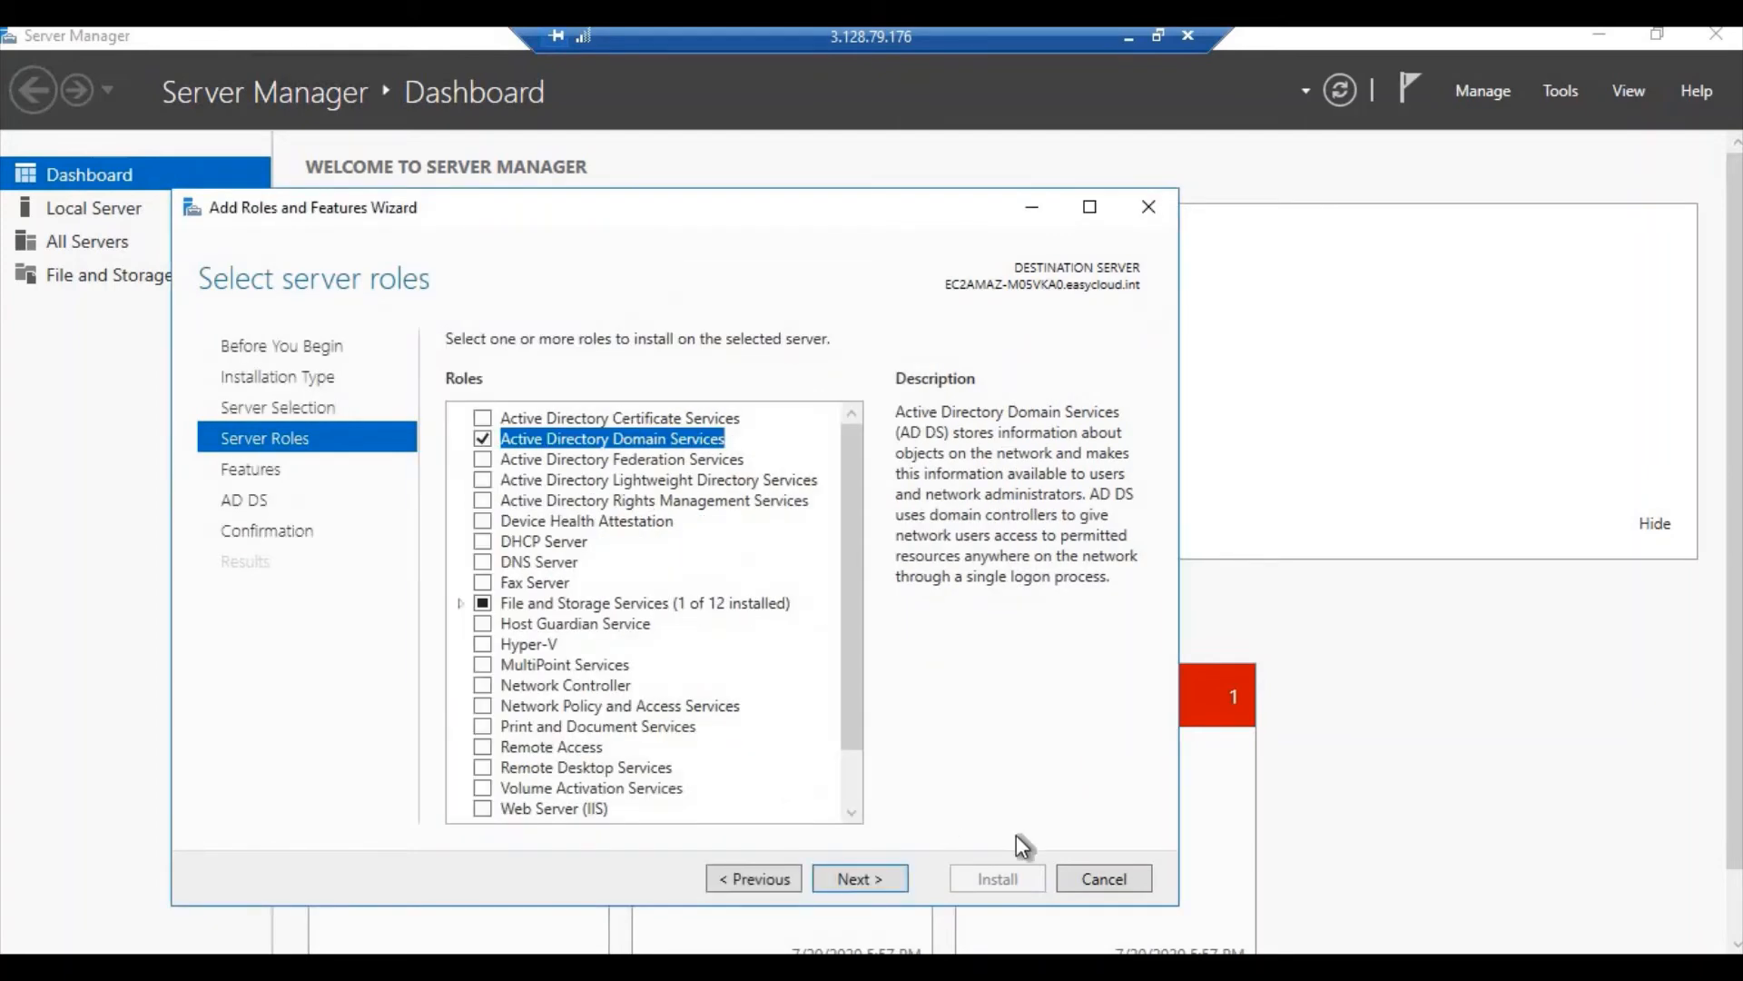
{"action": "left_click", "coordinate": [892, 887]}
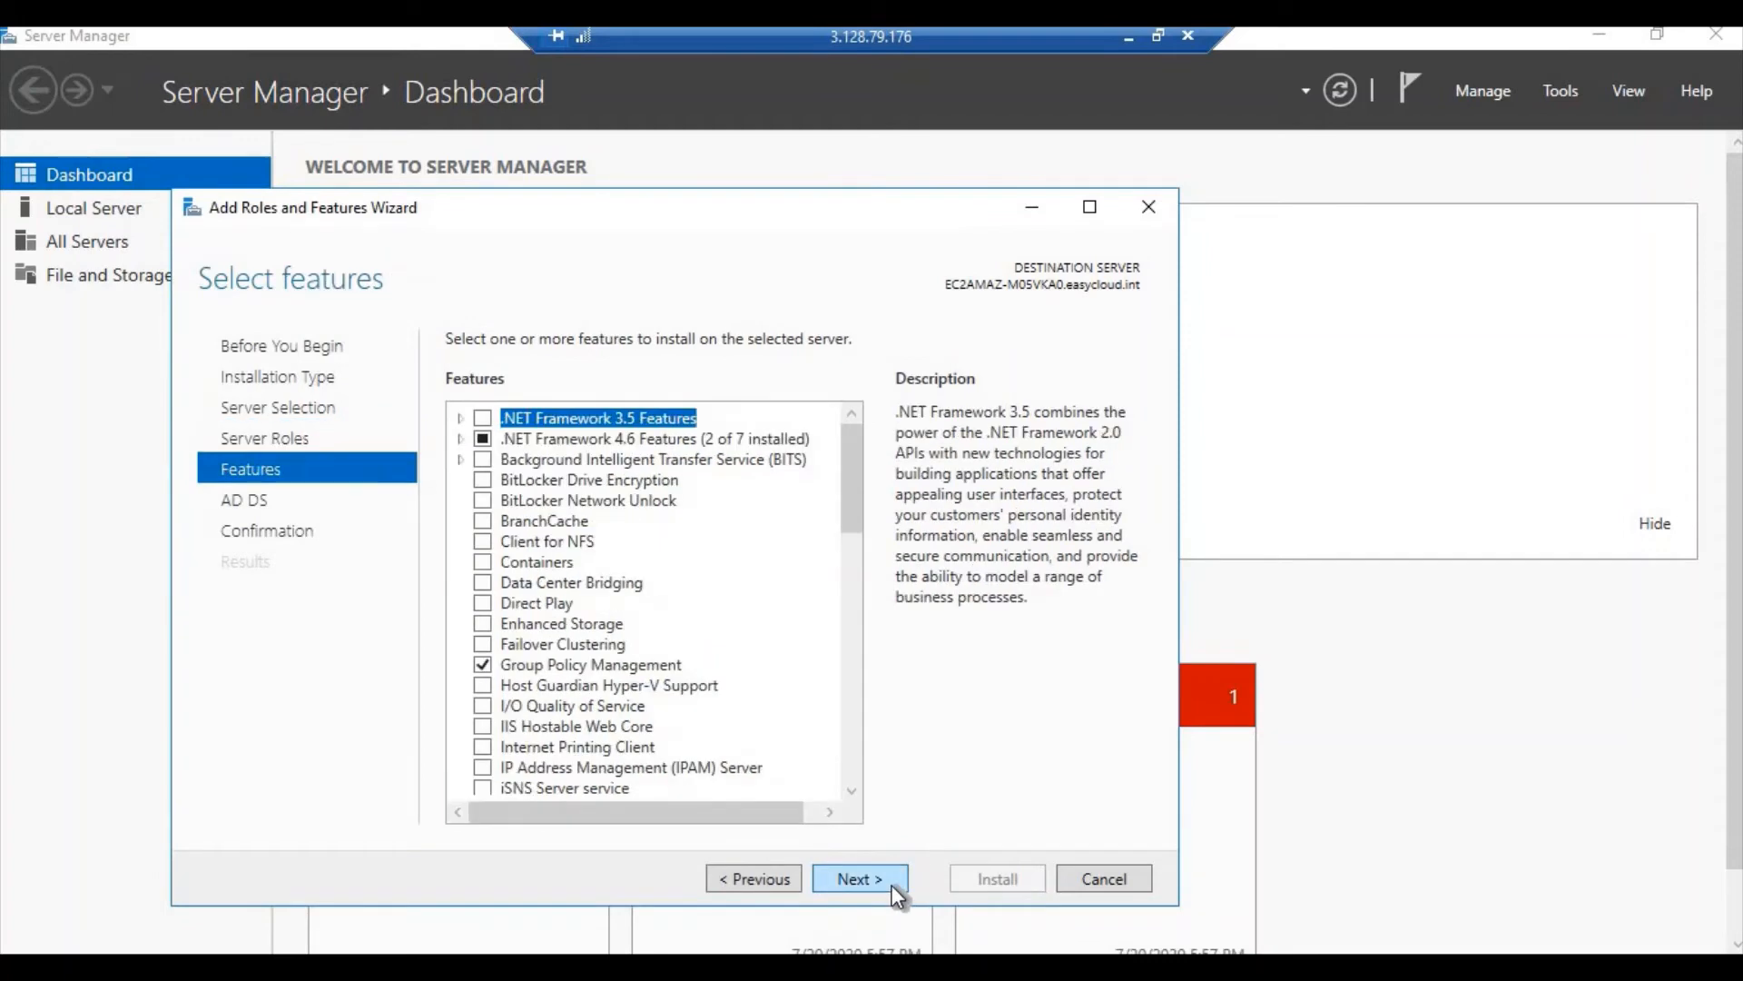
{"action": "left_click", "coordinate": [893, 886]}
{"action": "left_click", "coordinate": [892, 884]}
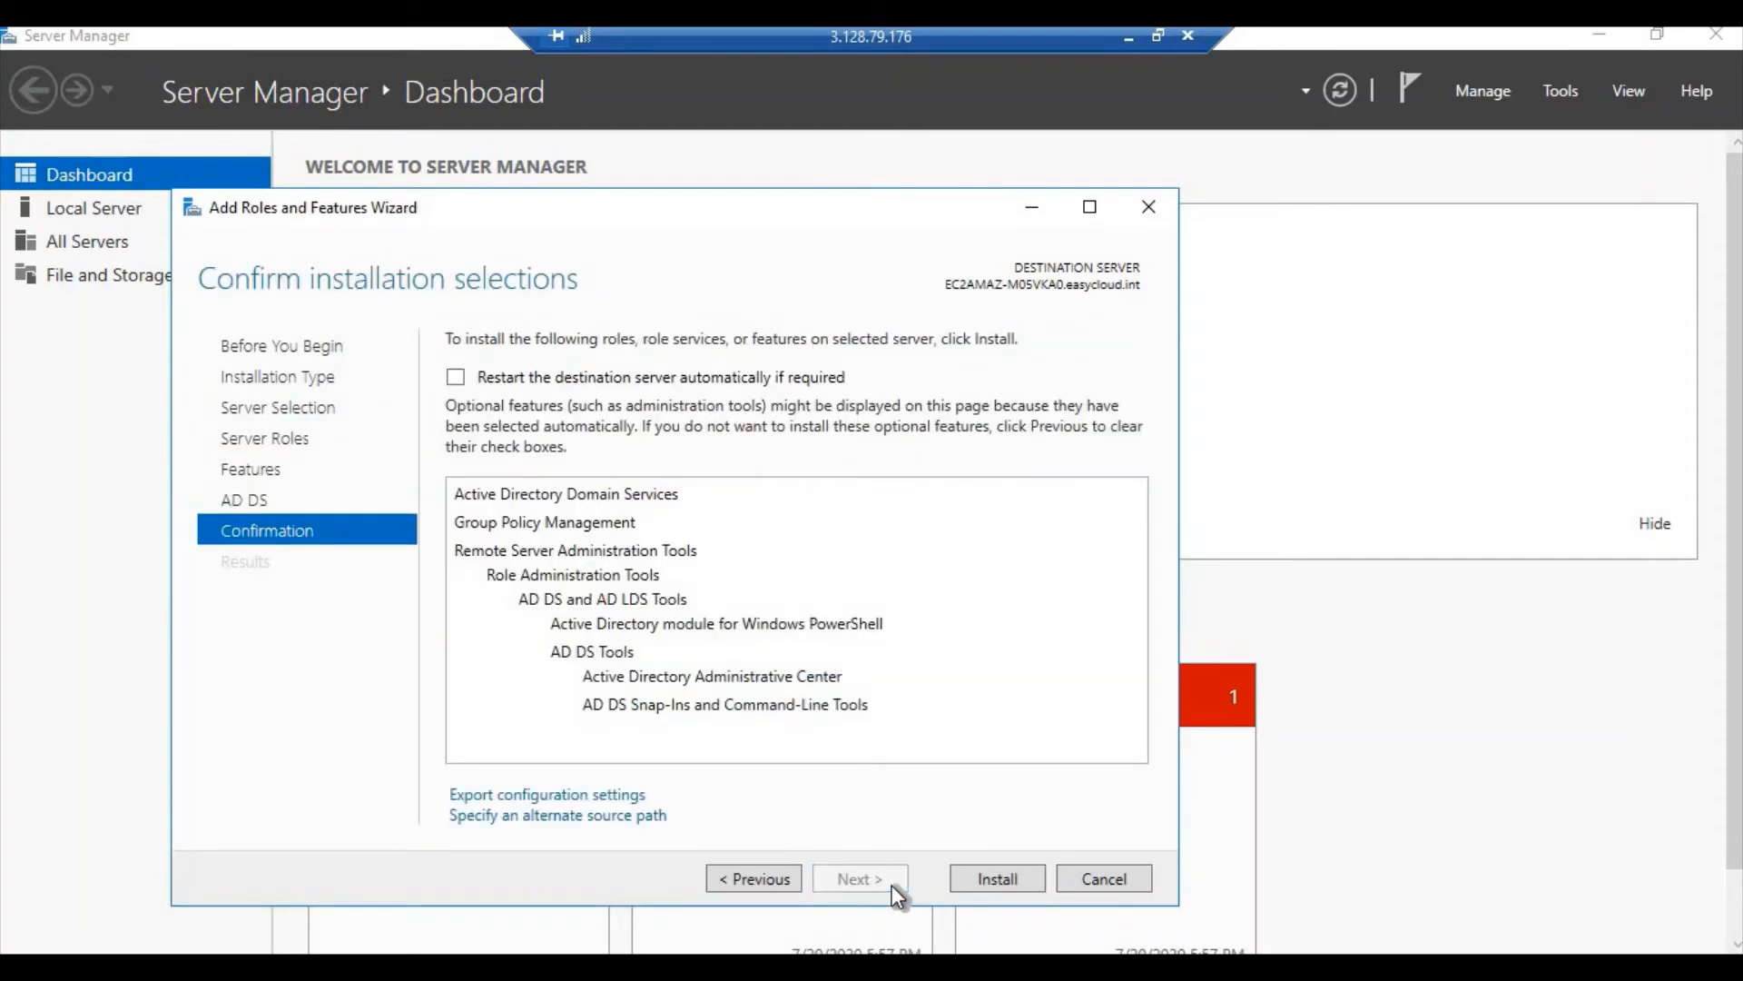
{"action": "left_click", "coordinate": [998, 879]}
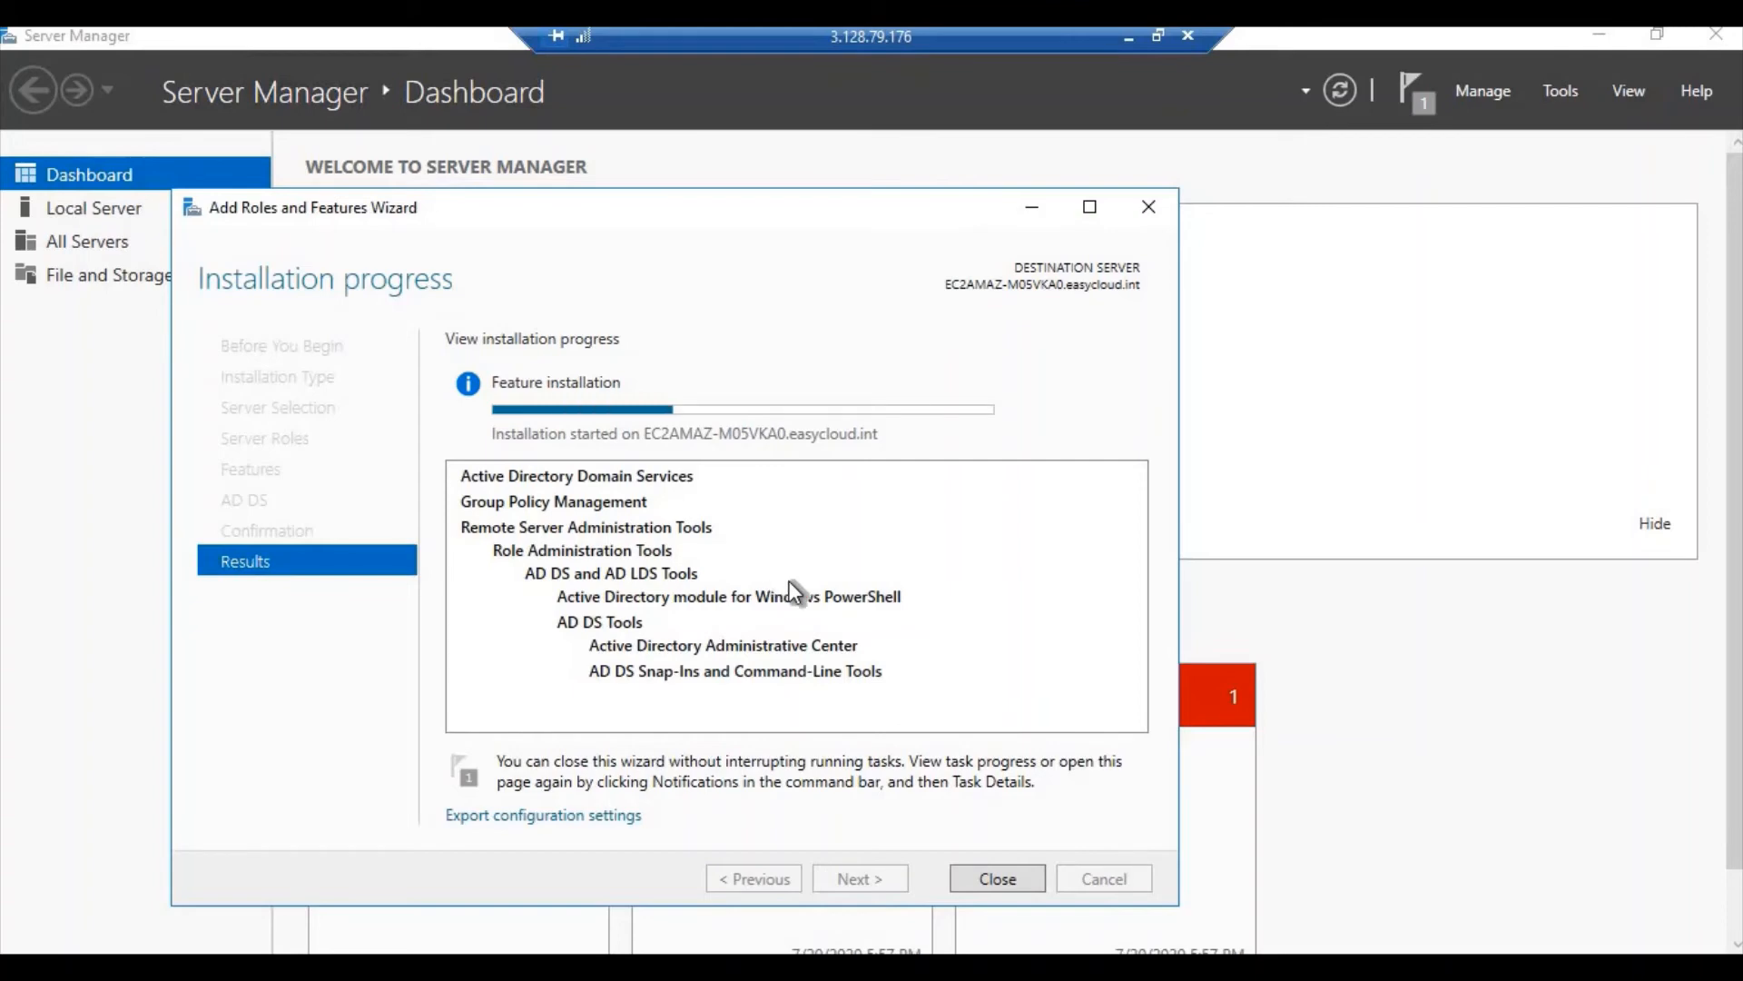
{"action": "left_click", "coordinate": [1128, 38]}
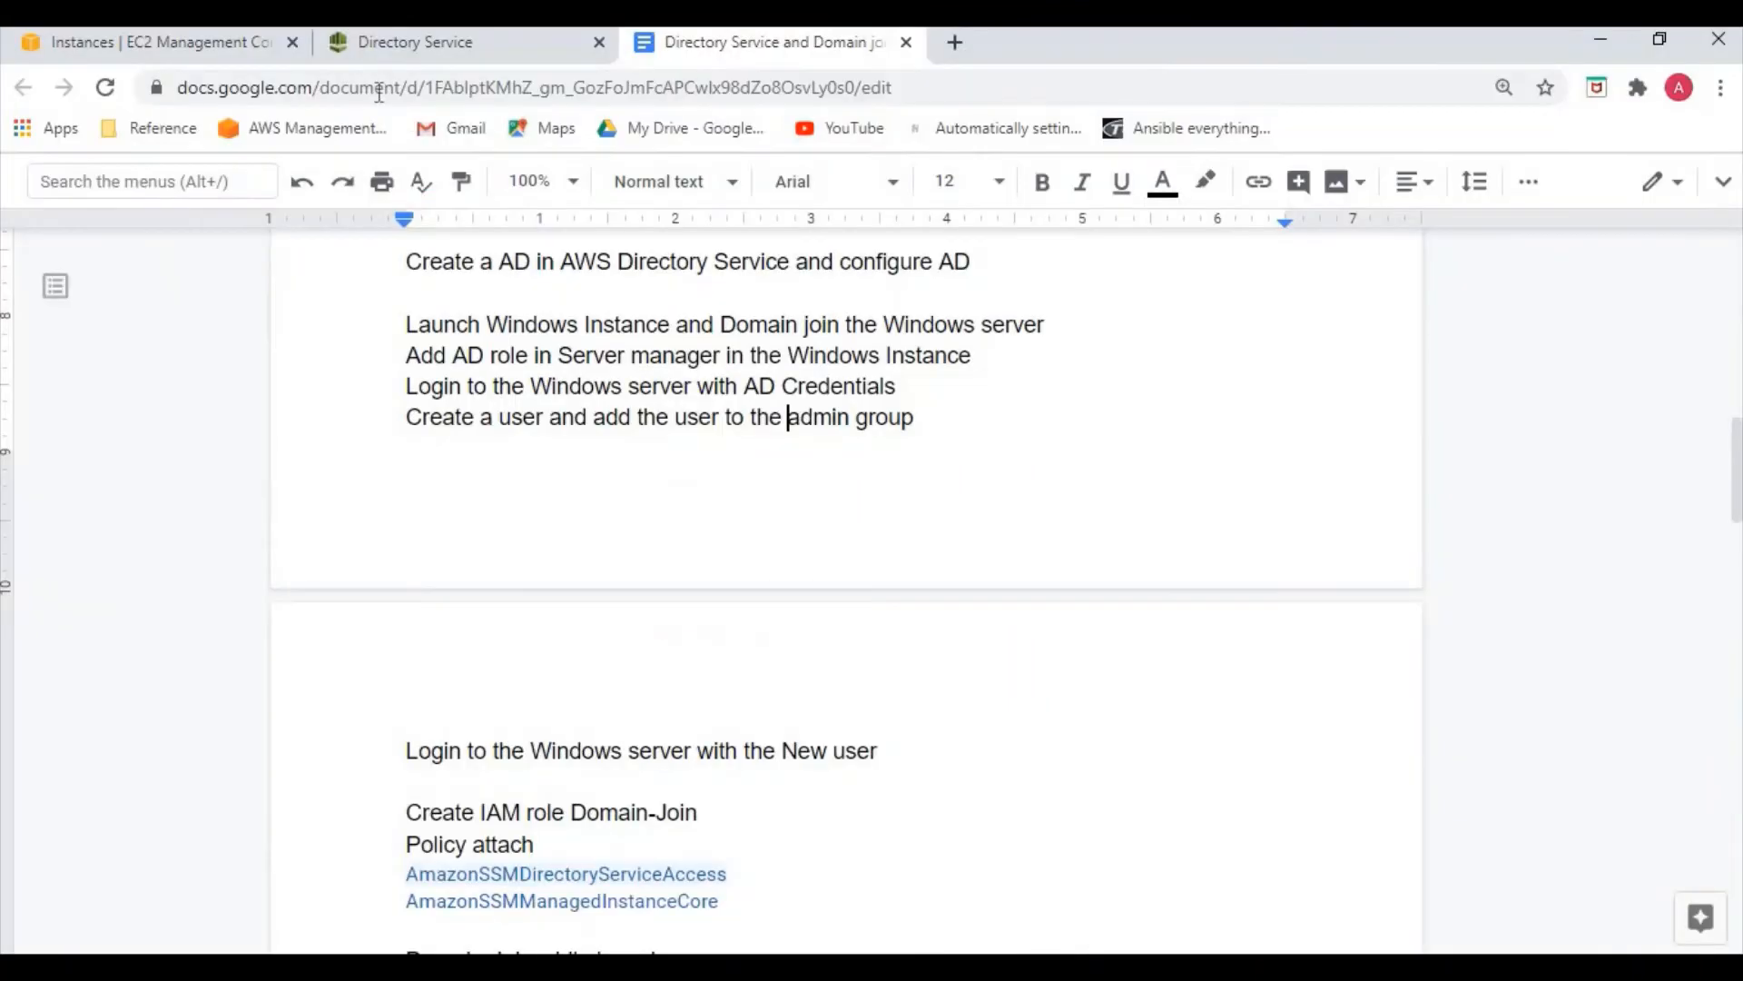
{"action": "scroll", "coordinate": [709, 525], "scroll_direction": "up", "scroll_amount": 5}
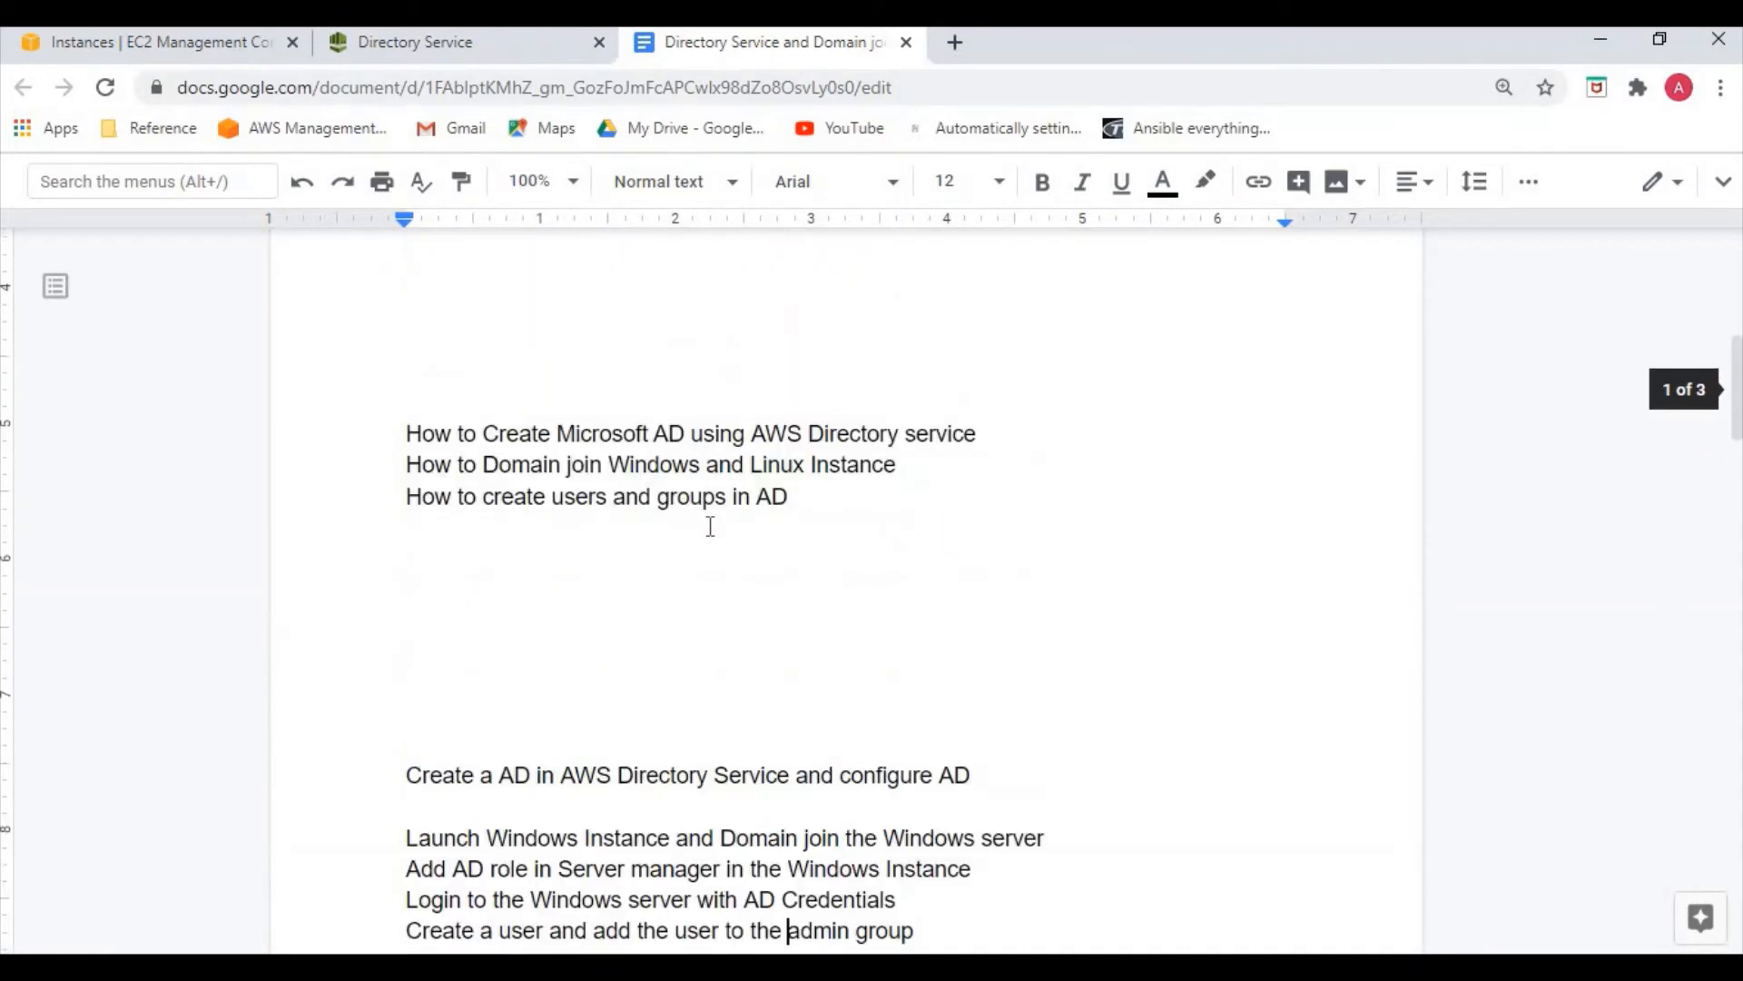
{"action": "left_click_drag", "start_coordinate": [521, 435], "coordinate": [953, 436]}
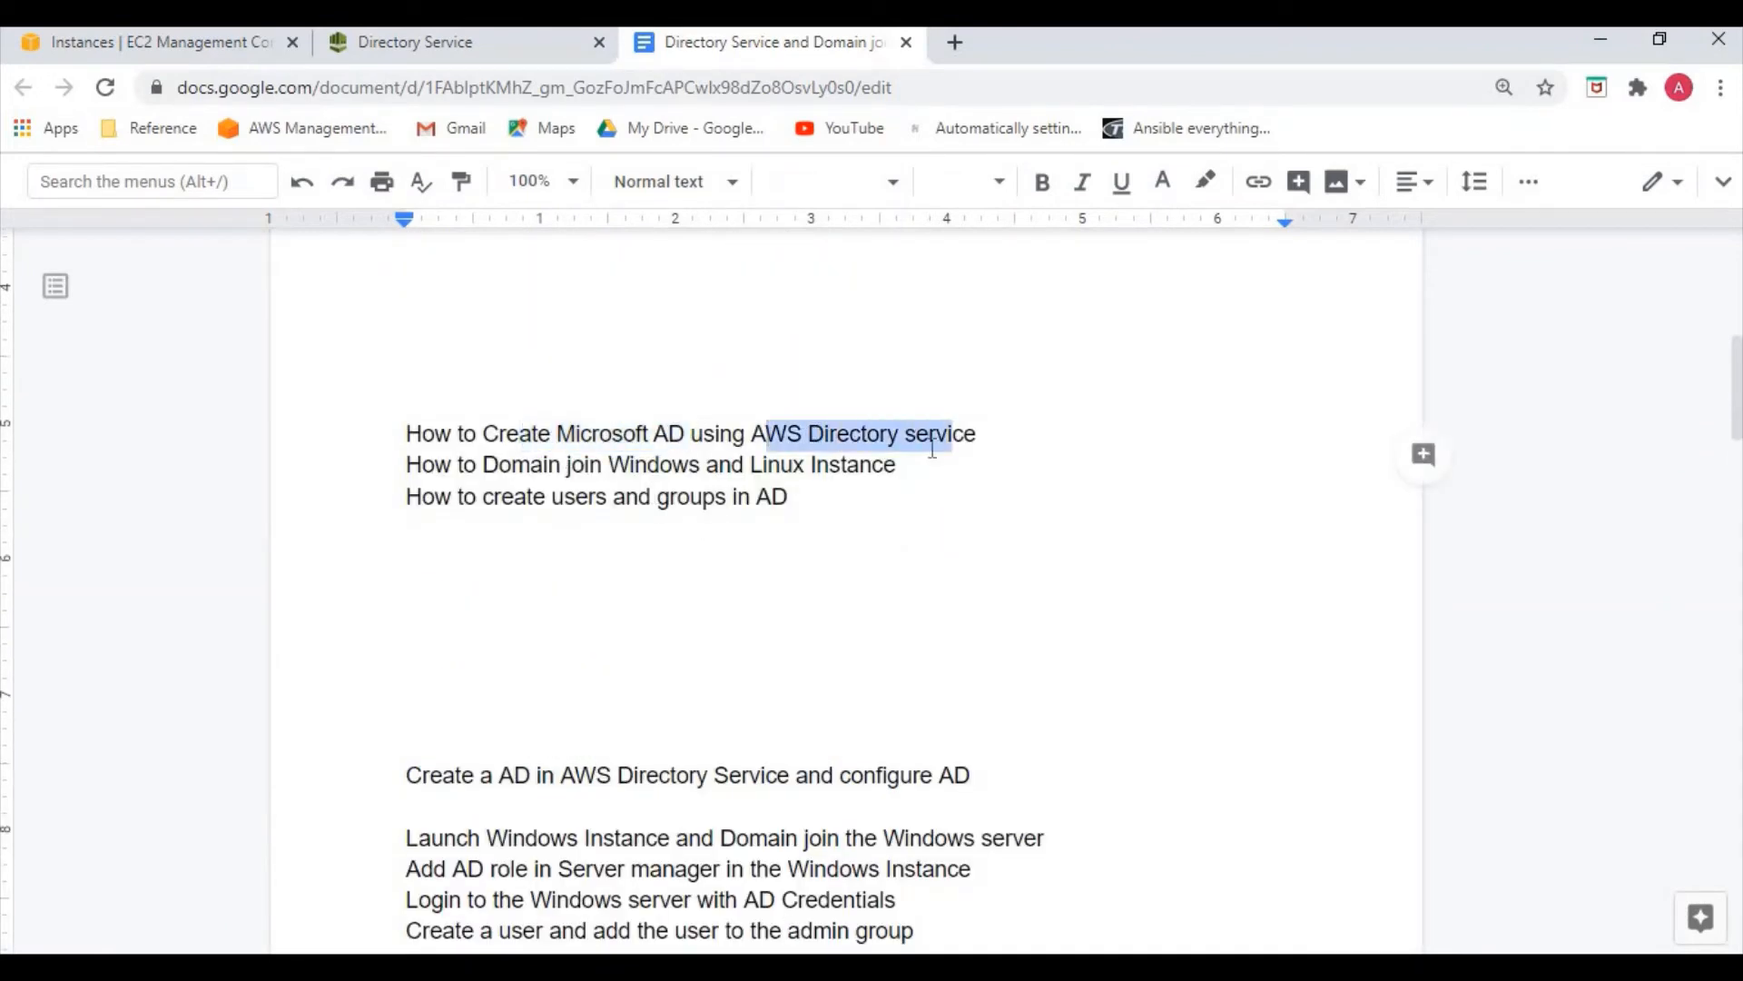
{"action": "left_click", "coordinate": [562, 464]}
{"action": "left_click", "coordinate": [704, 464], "text": "shift"}
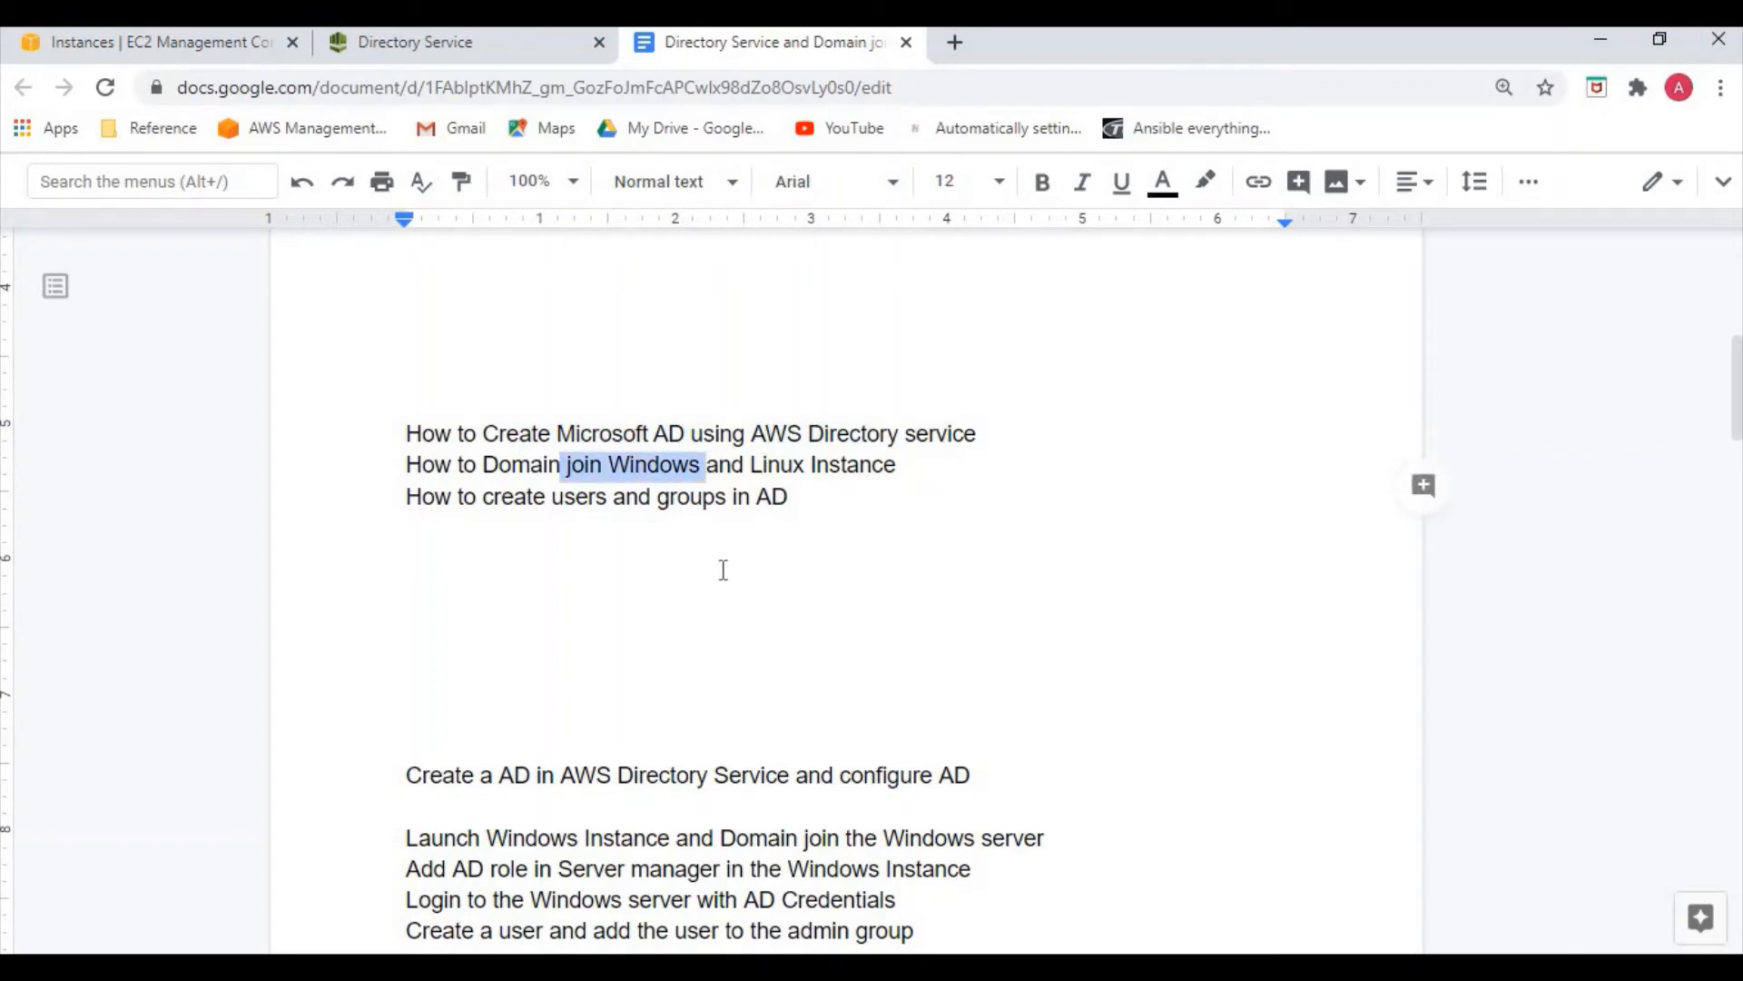
{"action": "left_click", "coordinate": [662, 517]}
{"action": "left_click_drag", "start_coordinate": [562, 497], "coordinate": [527, 498]}
{"action": "left_click_drag", "start_coordinate": [670, 499], "coordinate": [796, 506]}
{"action": "left_click_drag", "start_coordinate": [814, 588], "coordinate": [825, 626]}
{"action": "scroll", "coordinate": [890, 822], "scroll_direction": "down", "scroll_amount": 1}
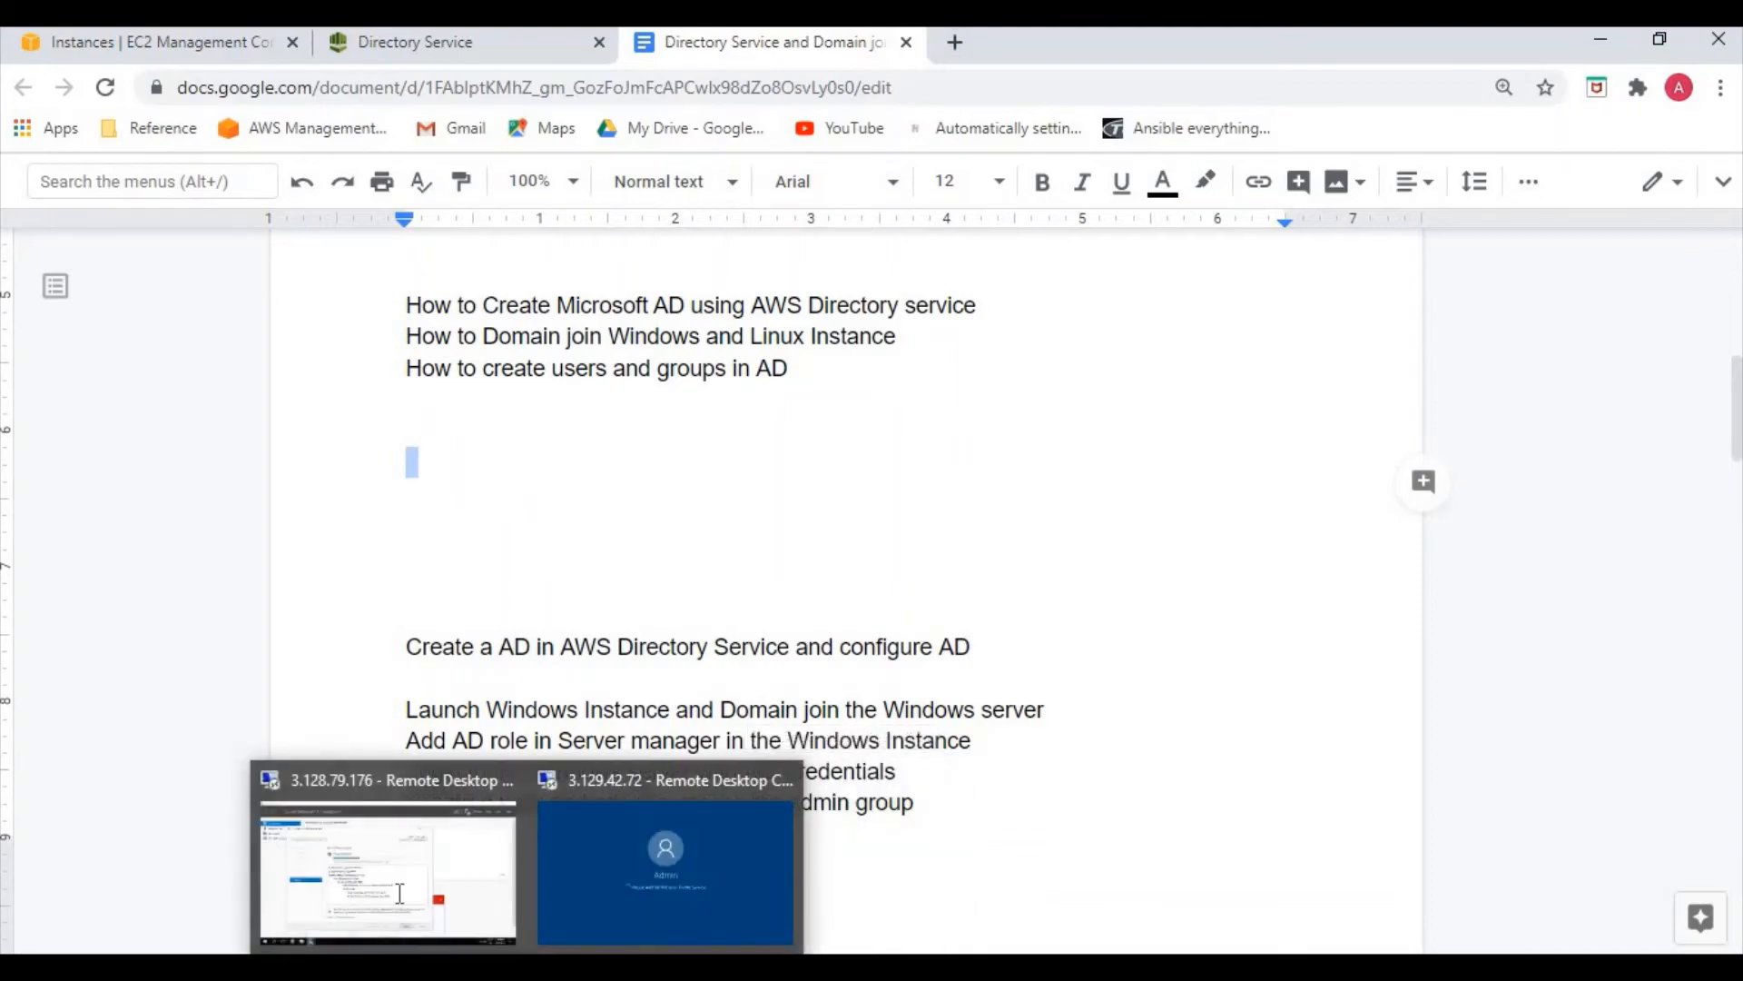
{"action": "left_click", "coordinate": [390, 858]}
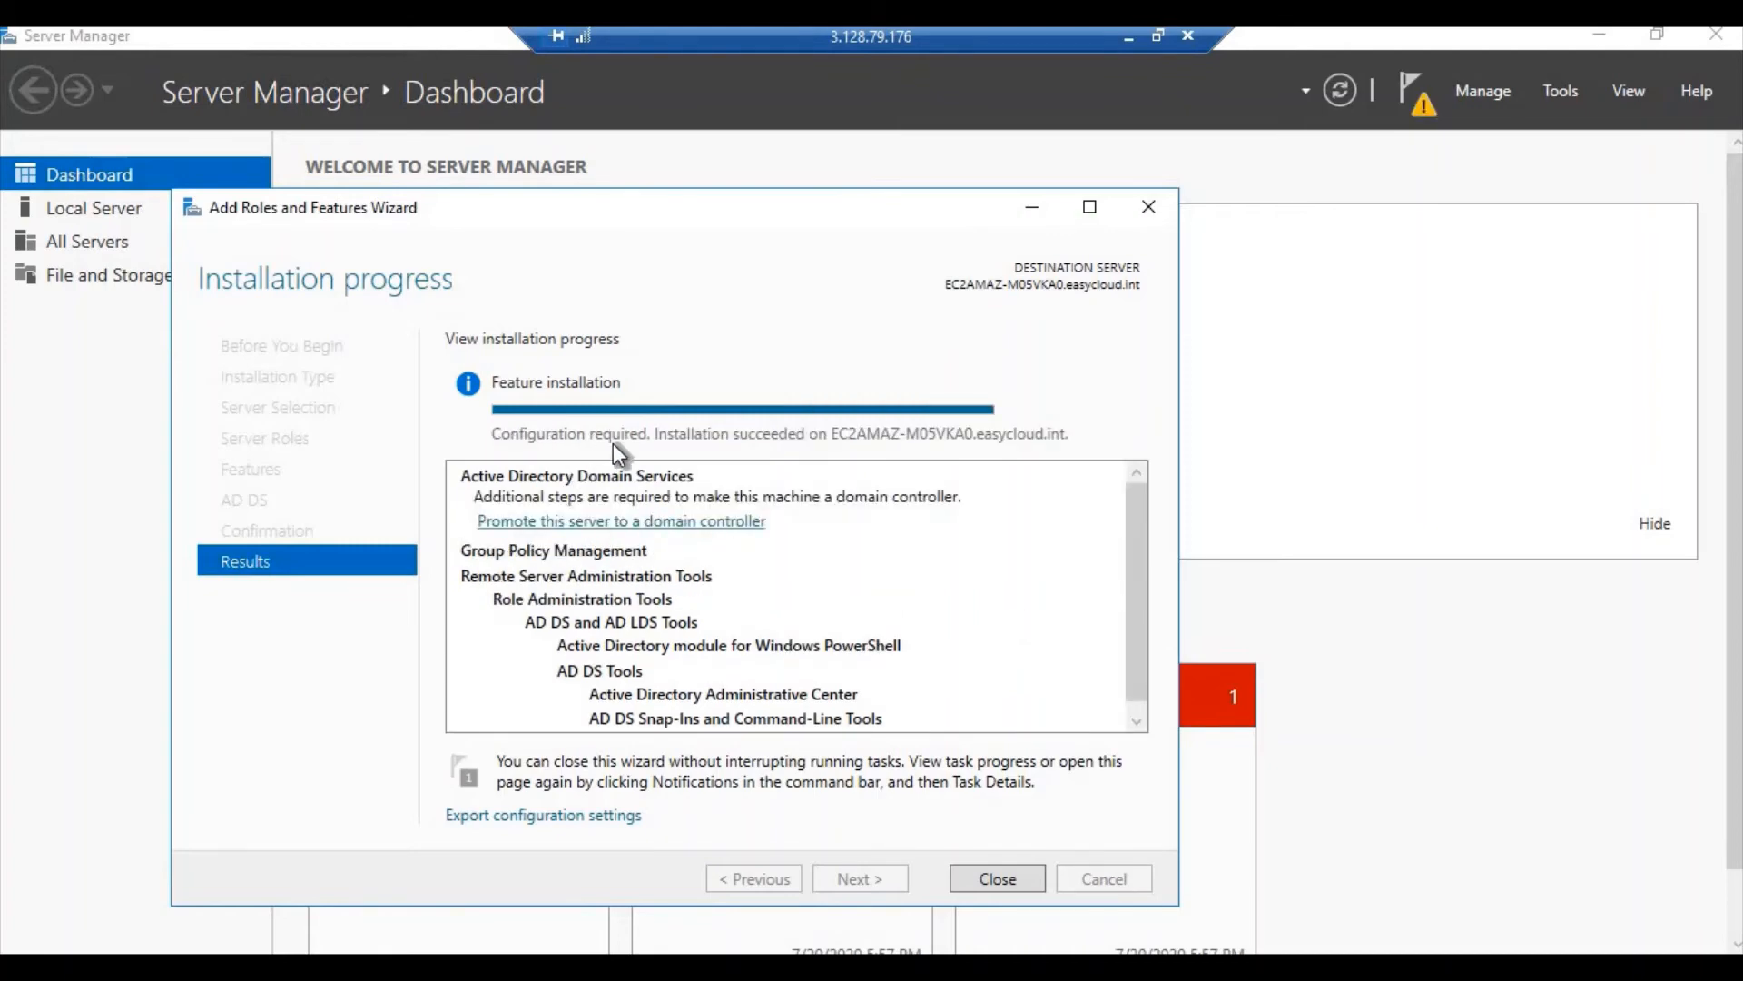
Close the finished Add Roles wizard and launch Active Directory Users and Computers from Tools
{"action": "left_click", "coordinate": [1035, 209]}
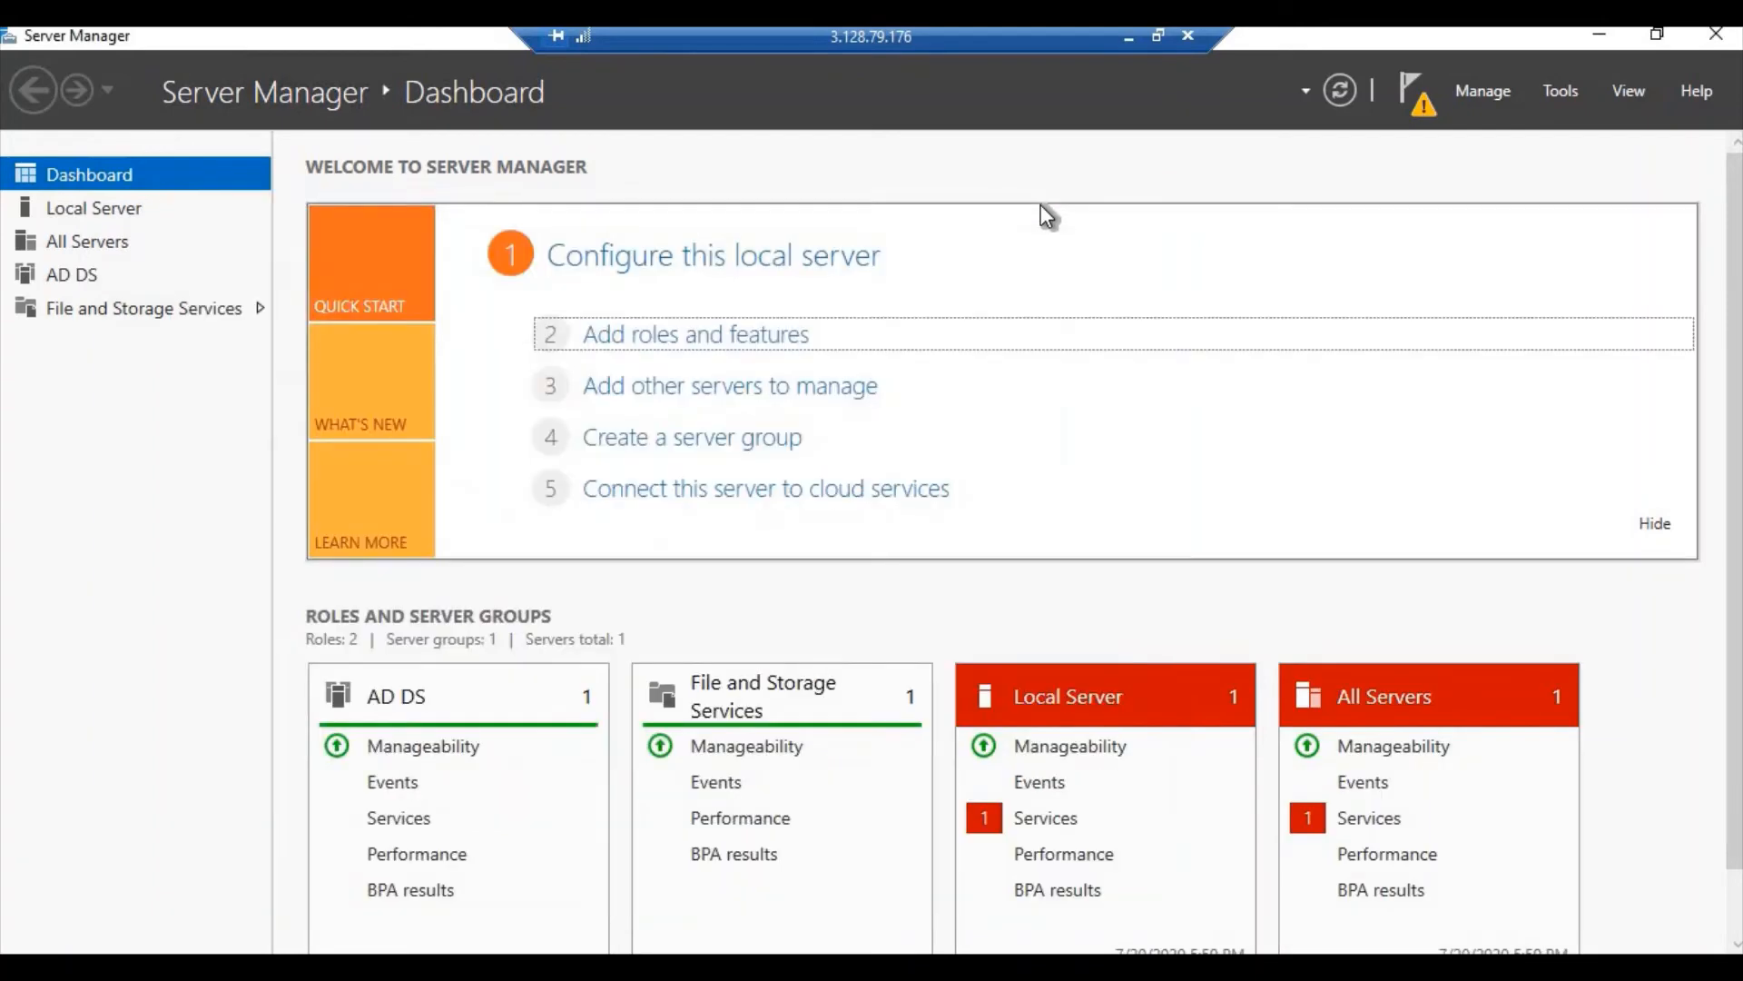
{"action": "left_click", "coordinate": [1562, 92]}
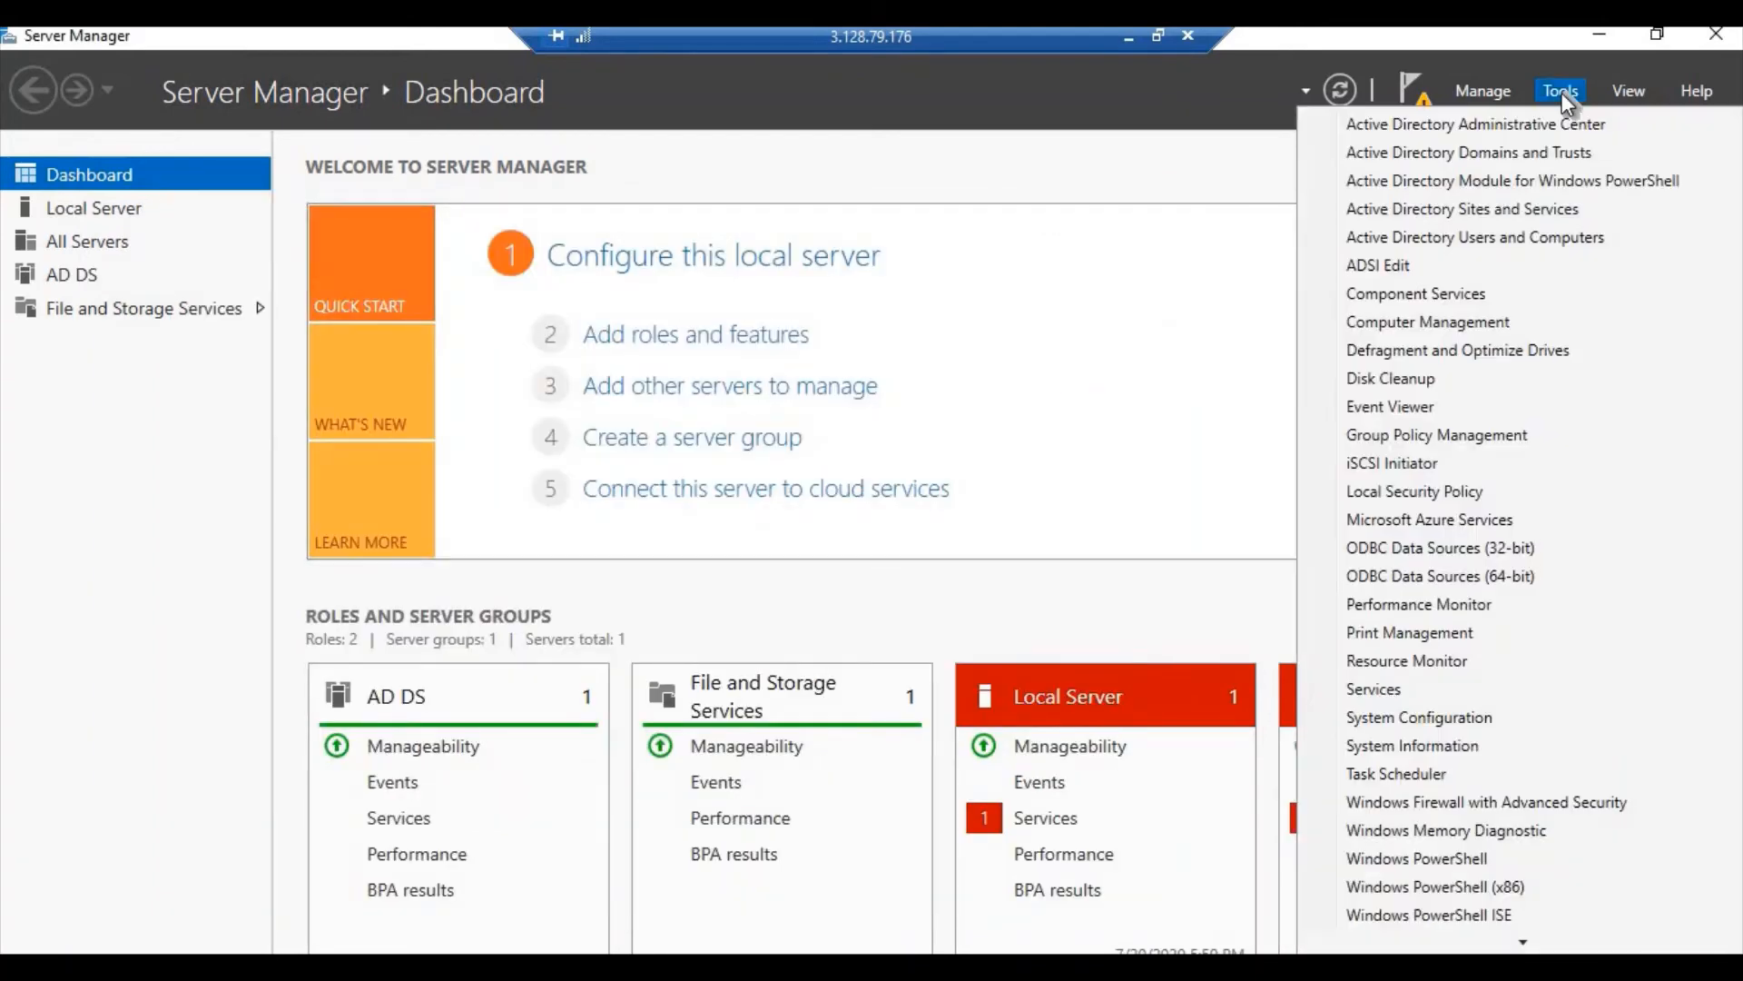
{"action": "left_click", "coordinate": [1443, 238]}
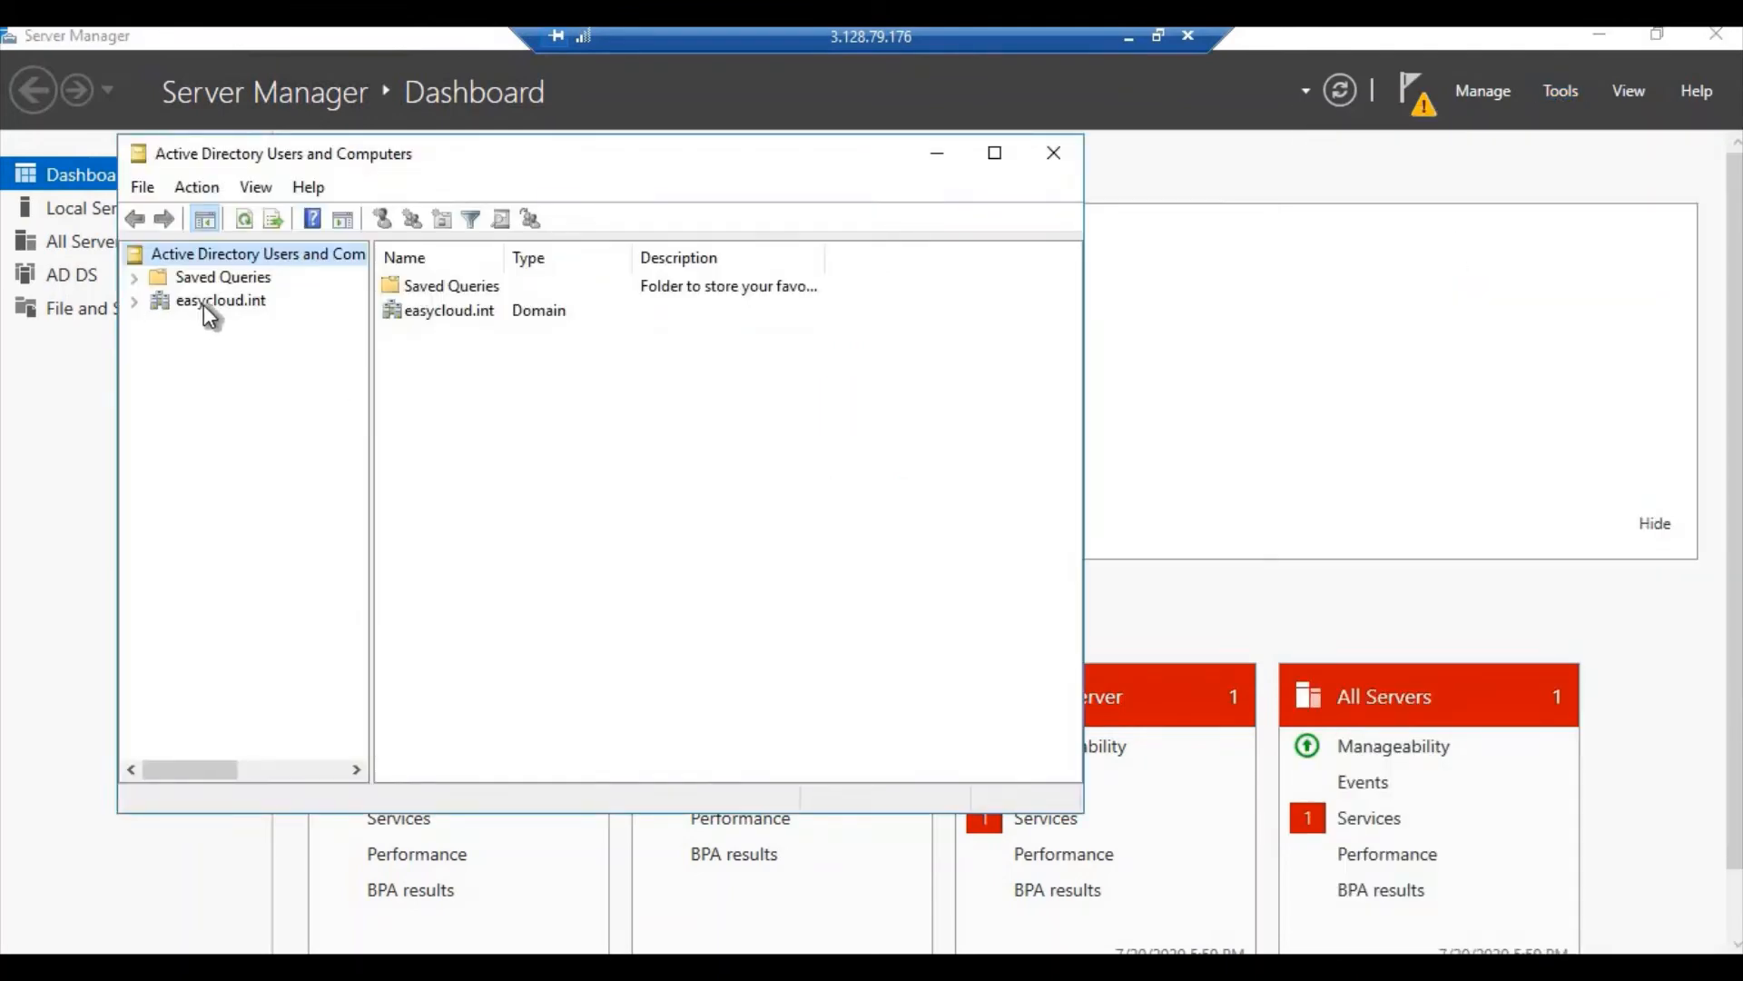
Browse to easycloud.int > easycloud > Users and begin a New > User there
{"action": "left_click", "coordinate": [133, 302]}
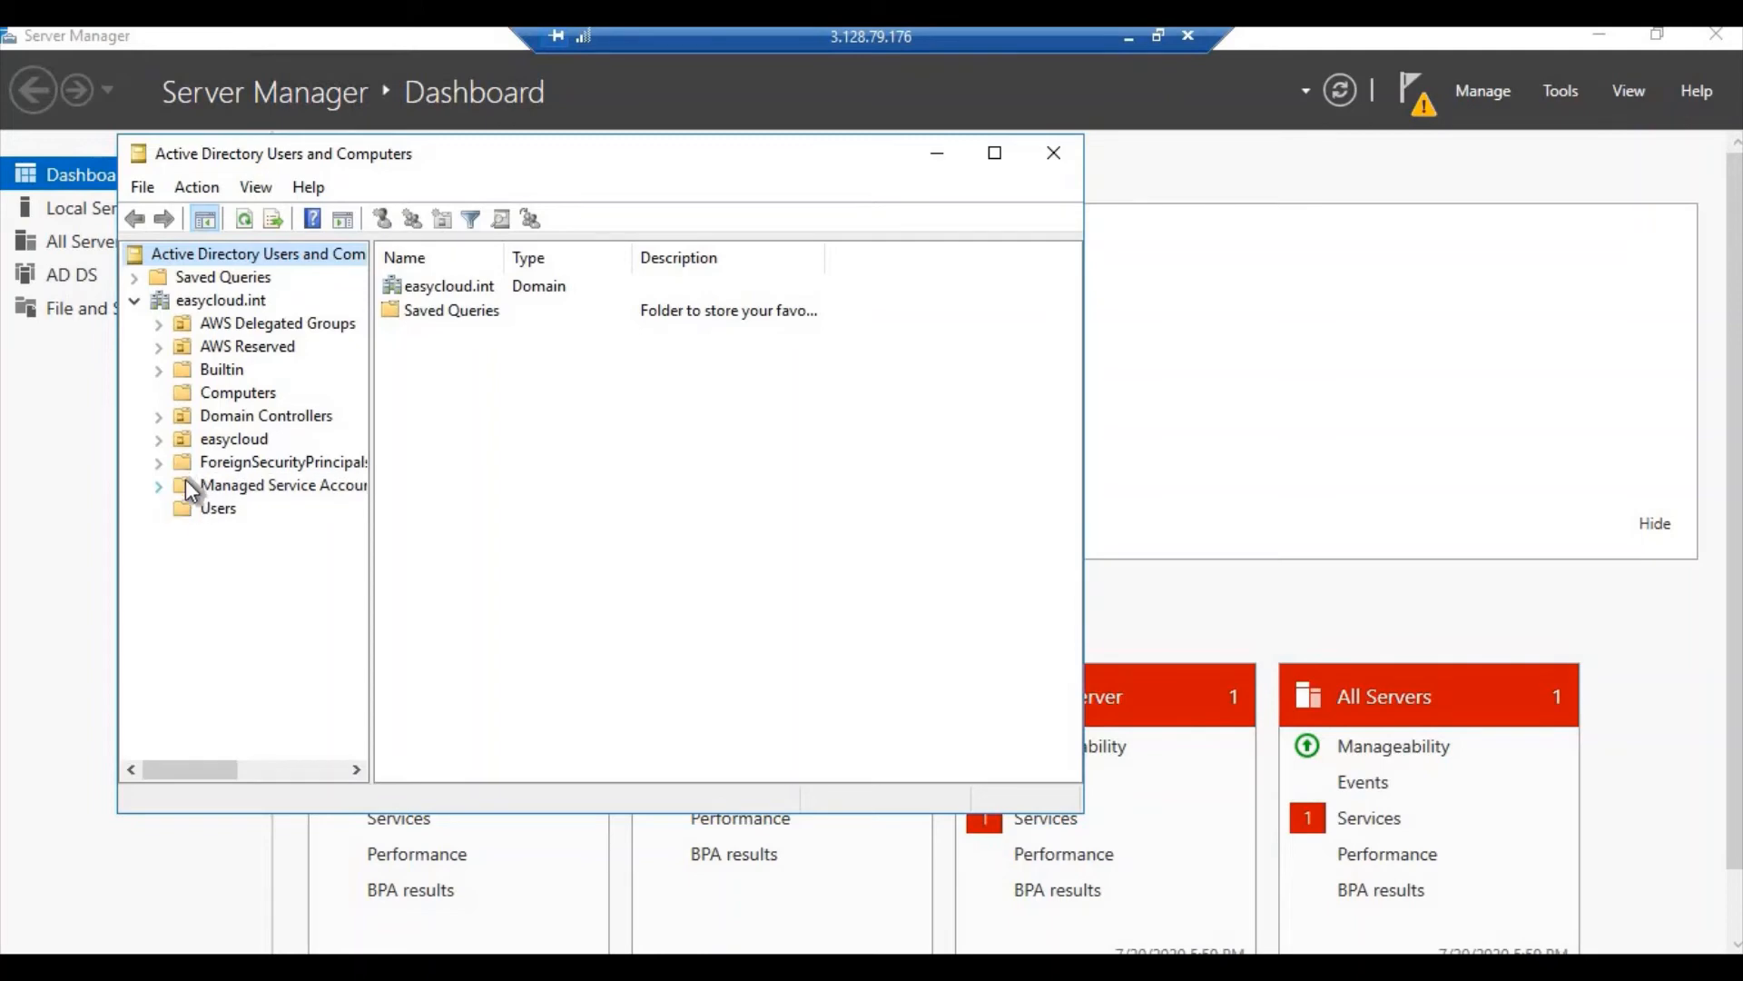
{"action": "left_click", "coordinate": [189, 509]}
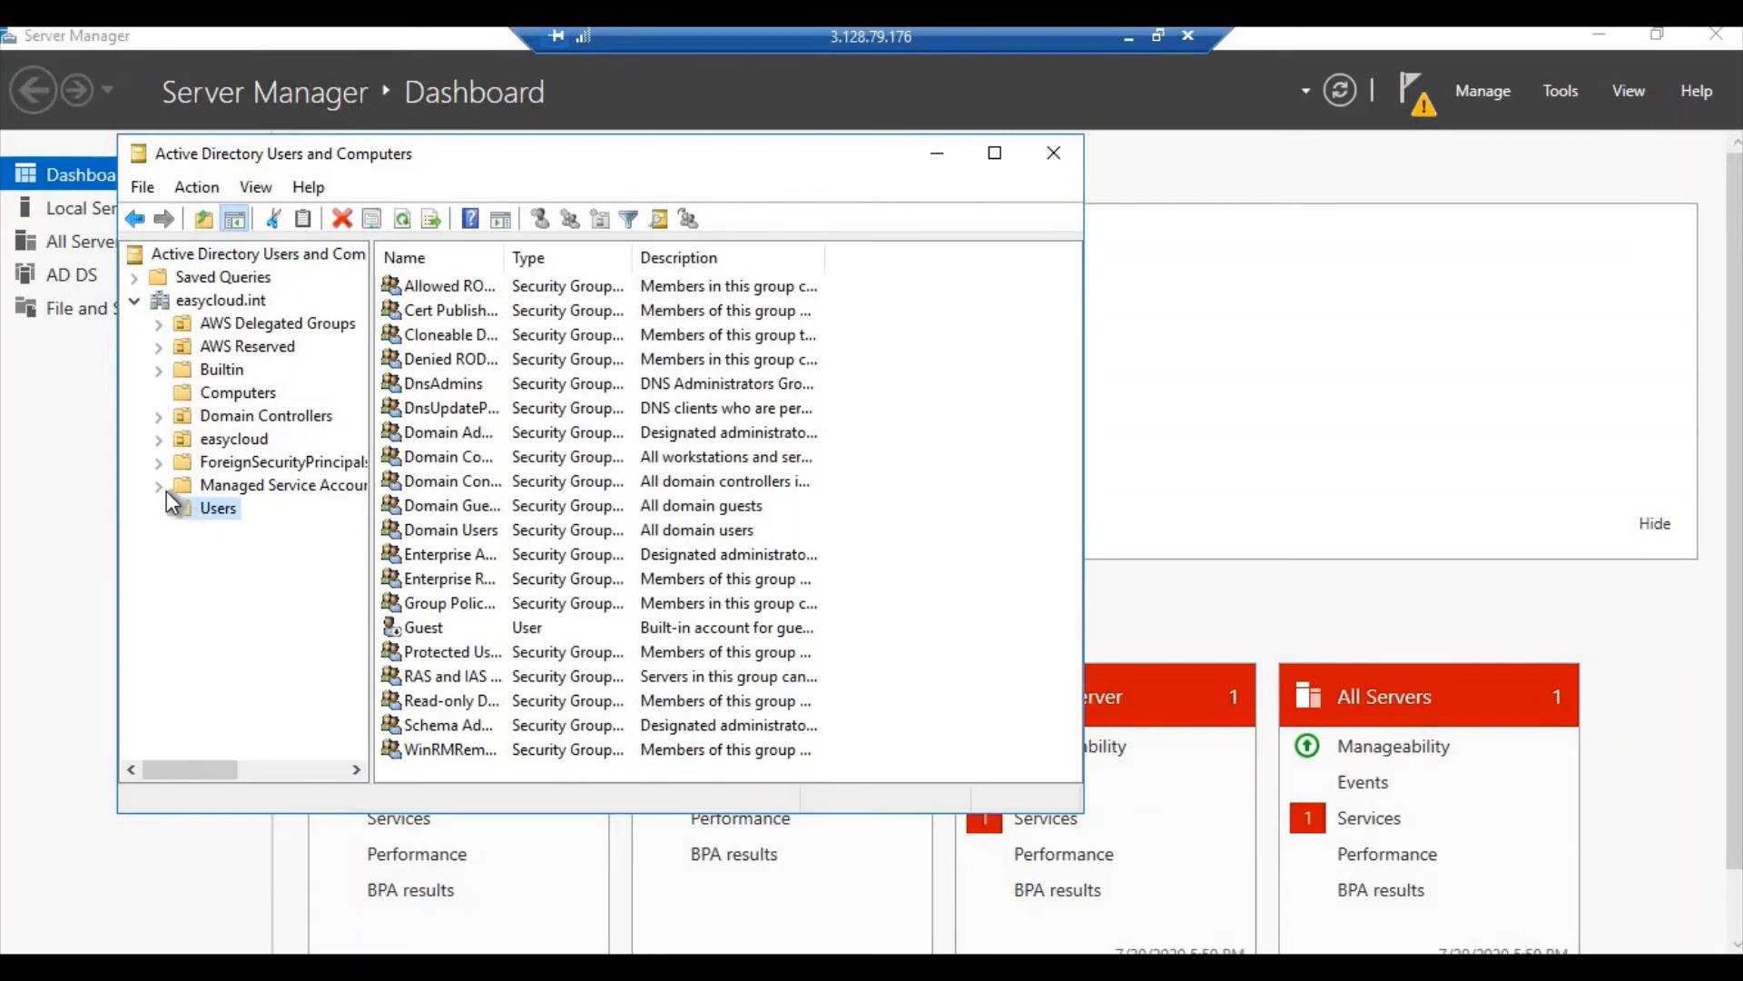
{"action": "left_click", "coordinate": [158, 440]}
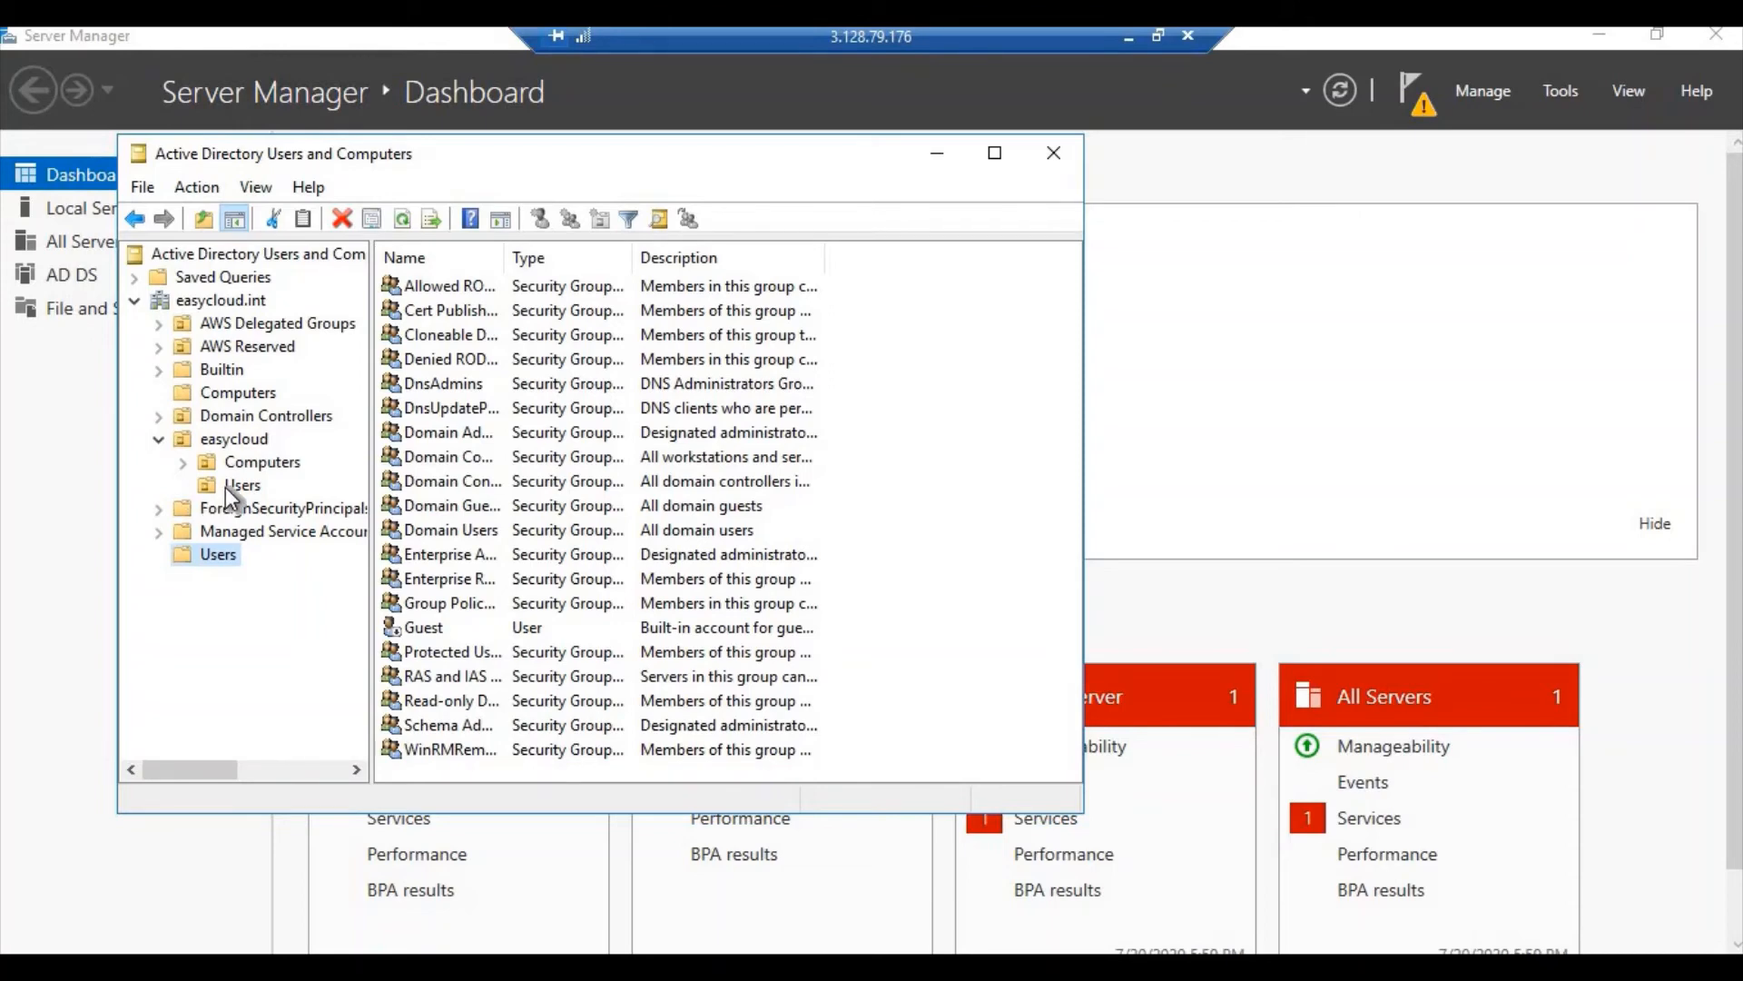
{"action": "left_click", "coordinate": [227, 485]}
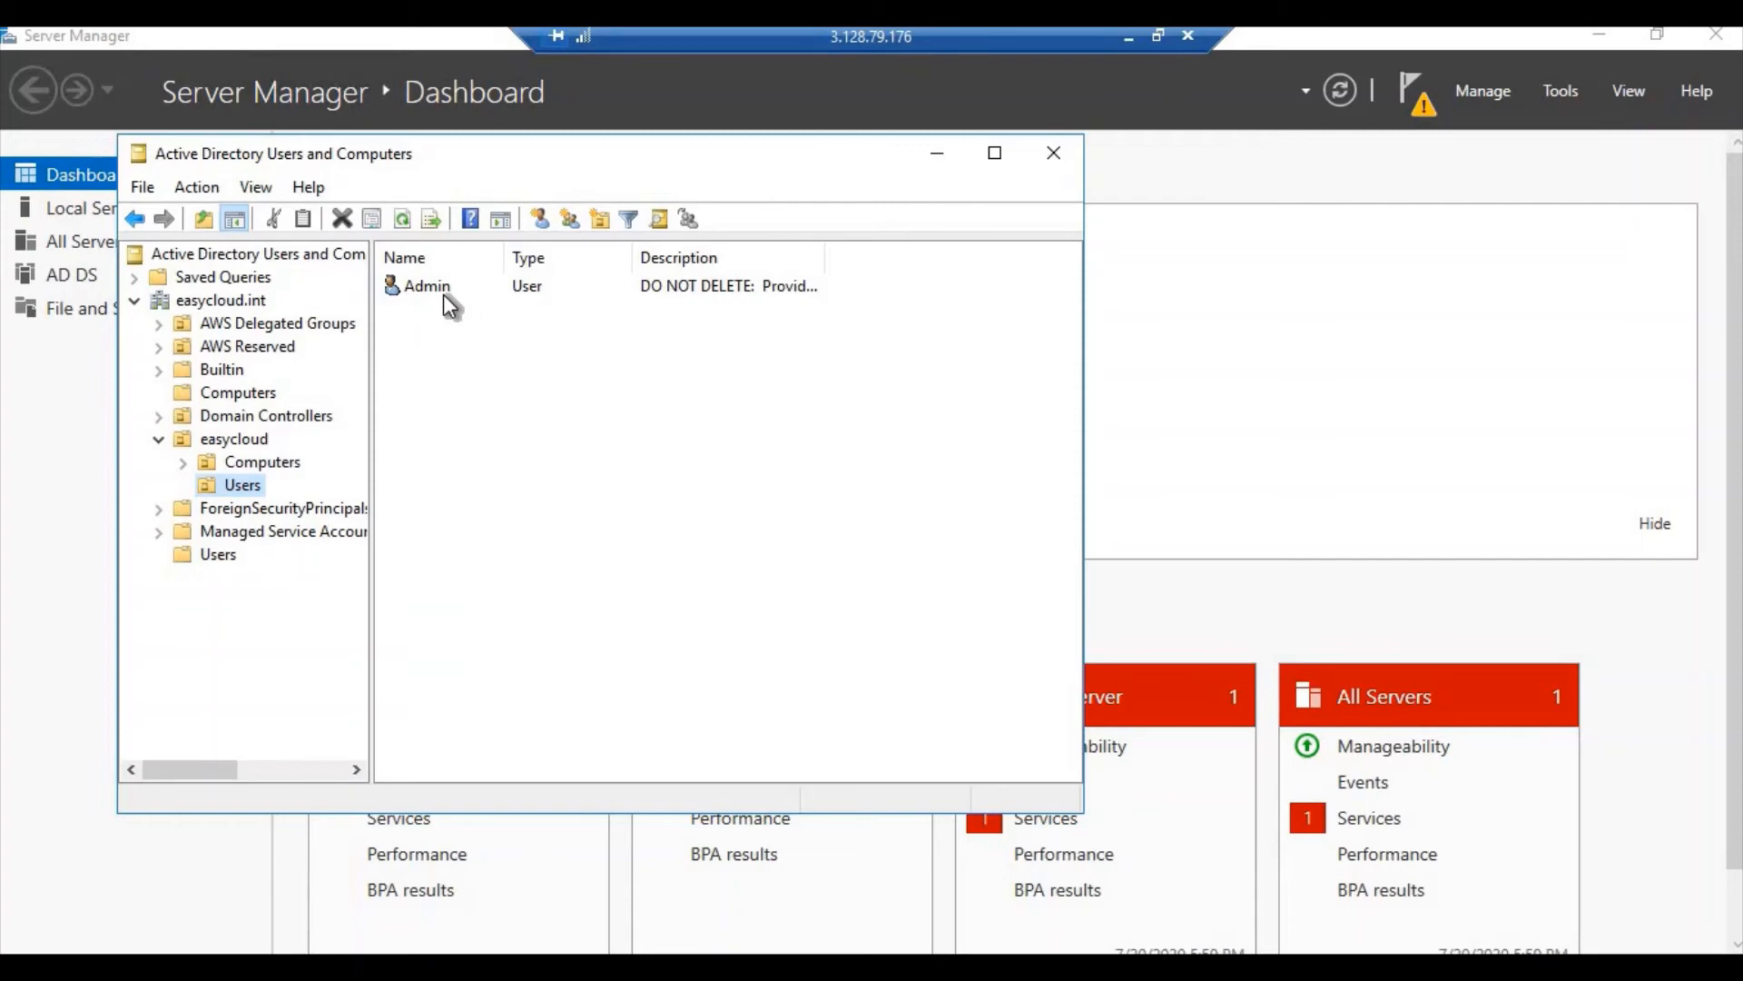
{"action": "right_click", "coordinate": [230, 489]}
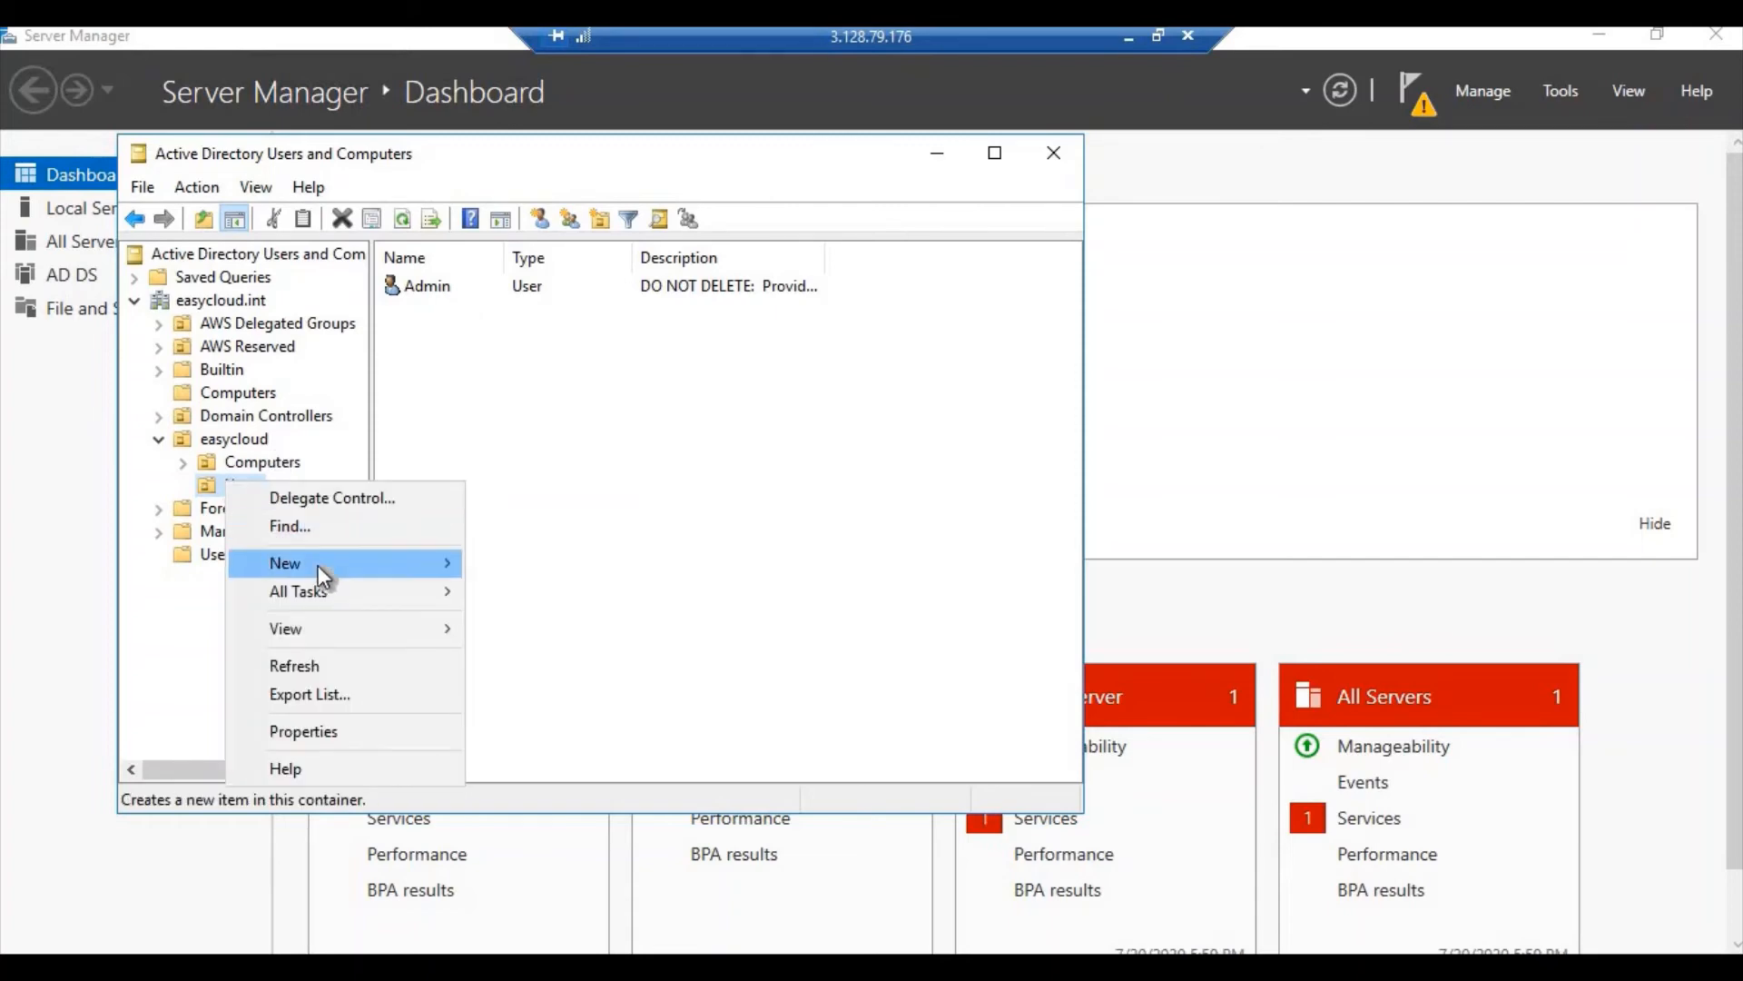
{"action": "mouse_move", "coordinate": [391, 567]}
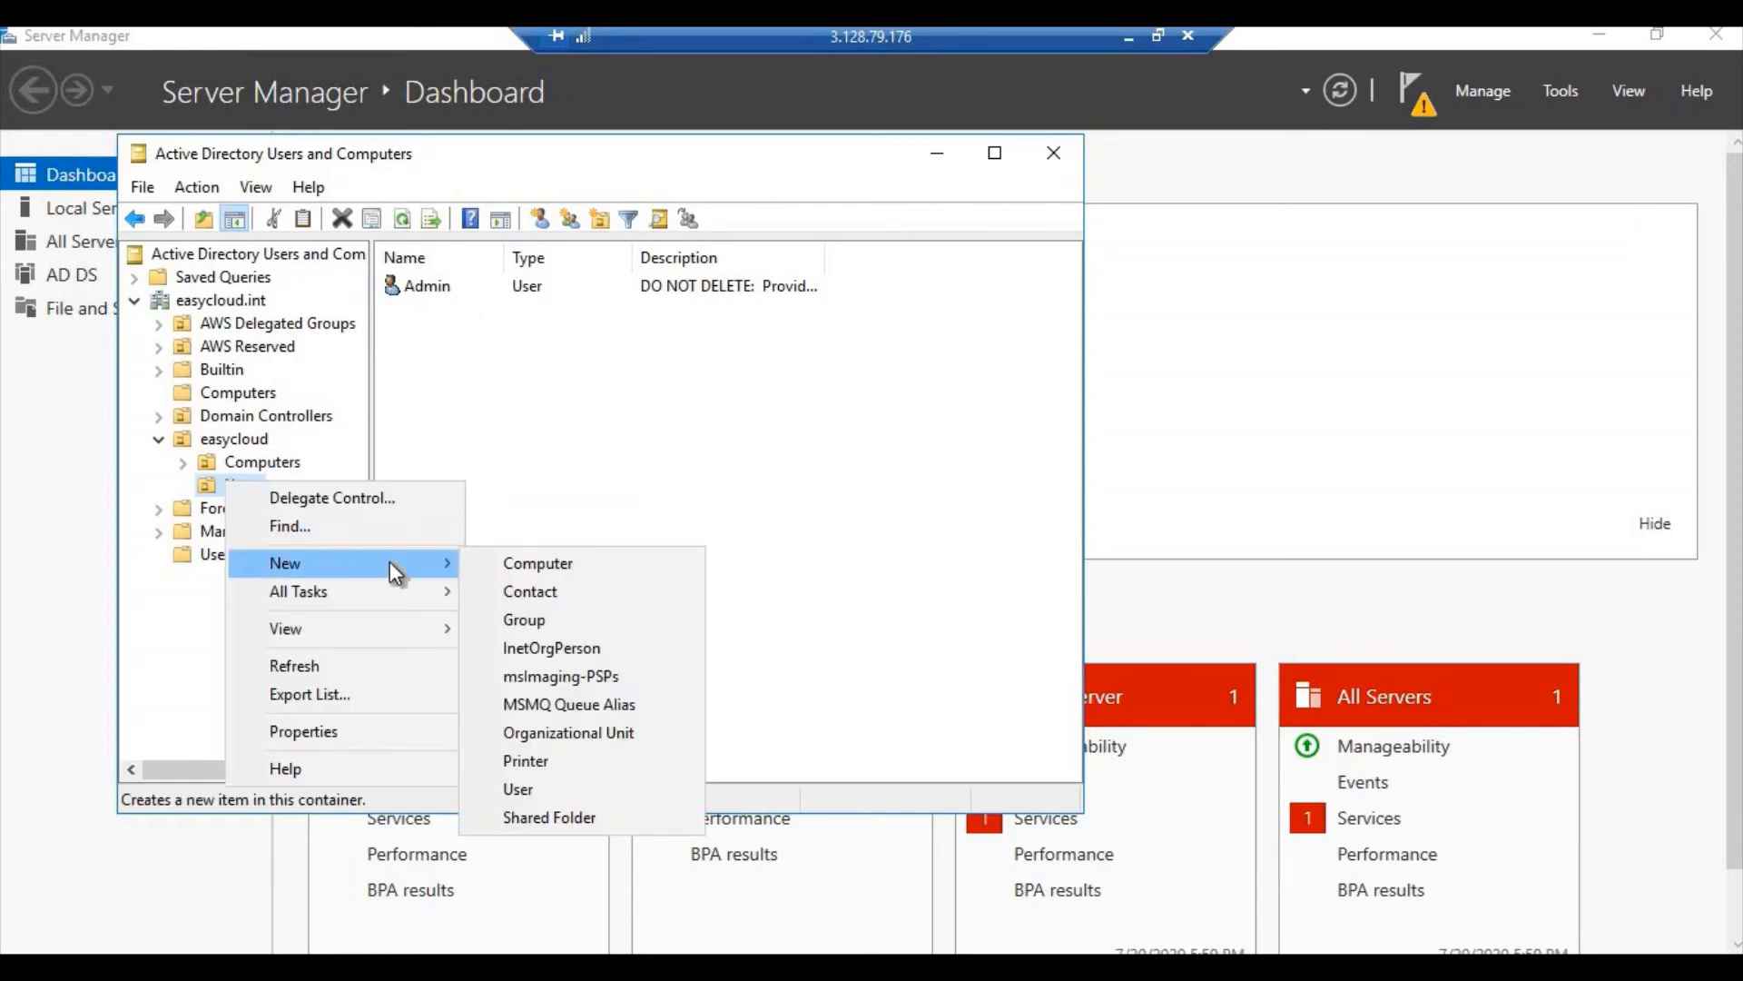
{"action": "left_click", "coordinate": [530, 789]}
Enter the new user's first name, last name and logon name
{"action": "type", "text": "a"}
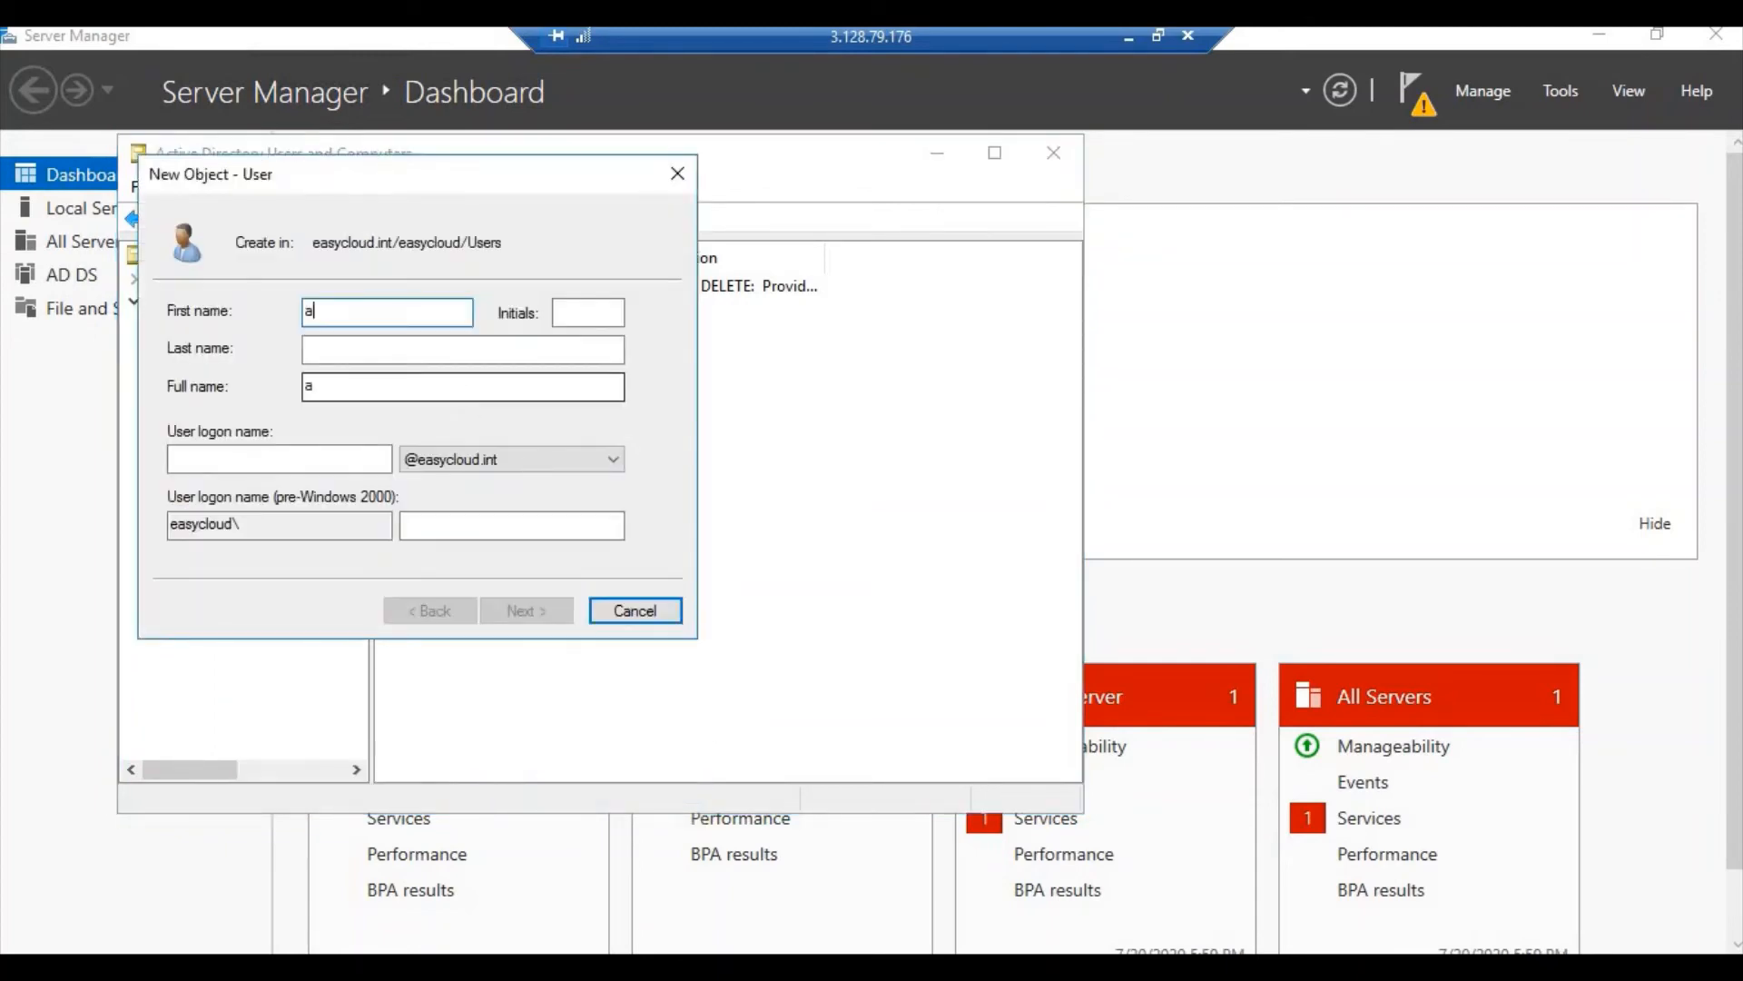
{"action": "type", "text": "ravind"}
{"action": "left_click", "coordinate": [399, 351]}
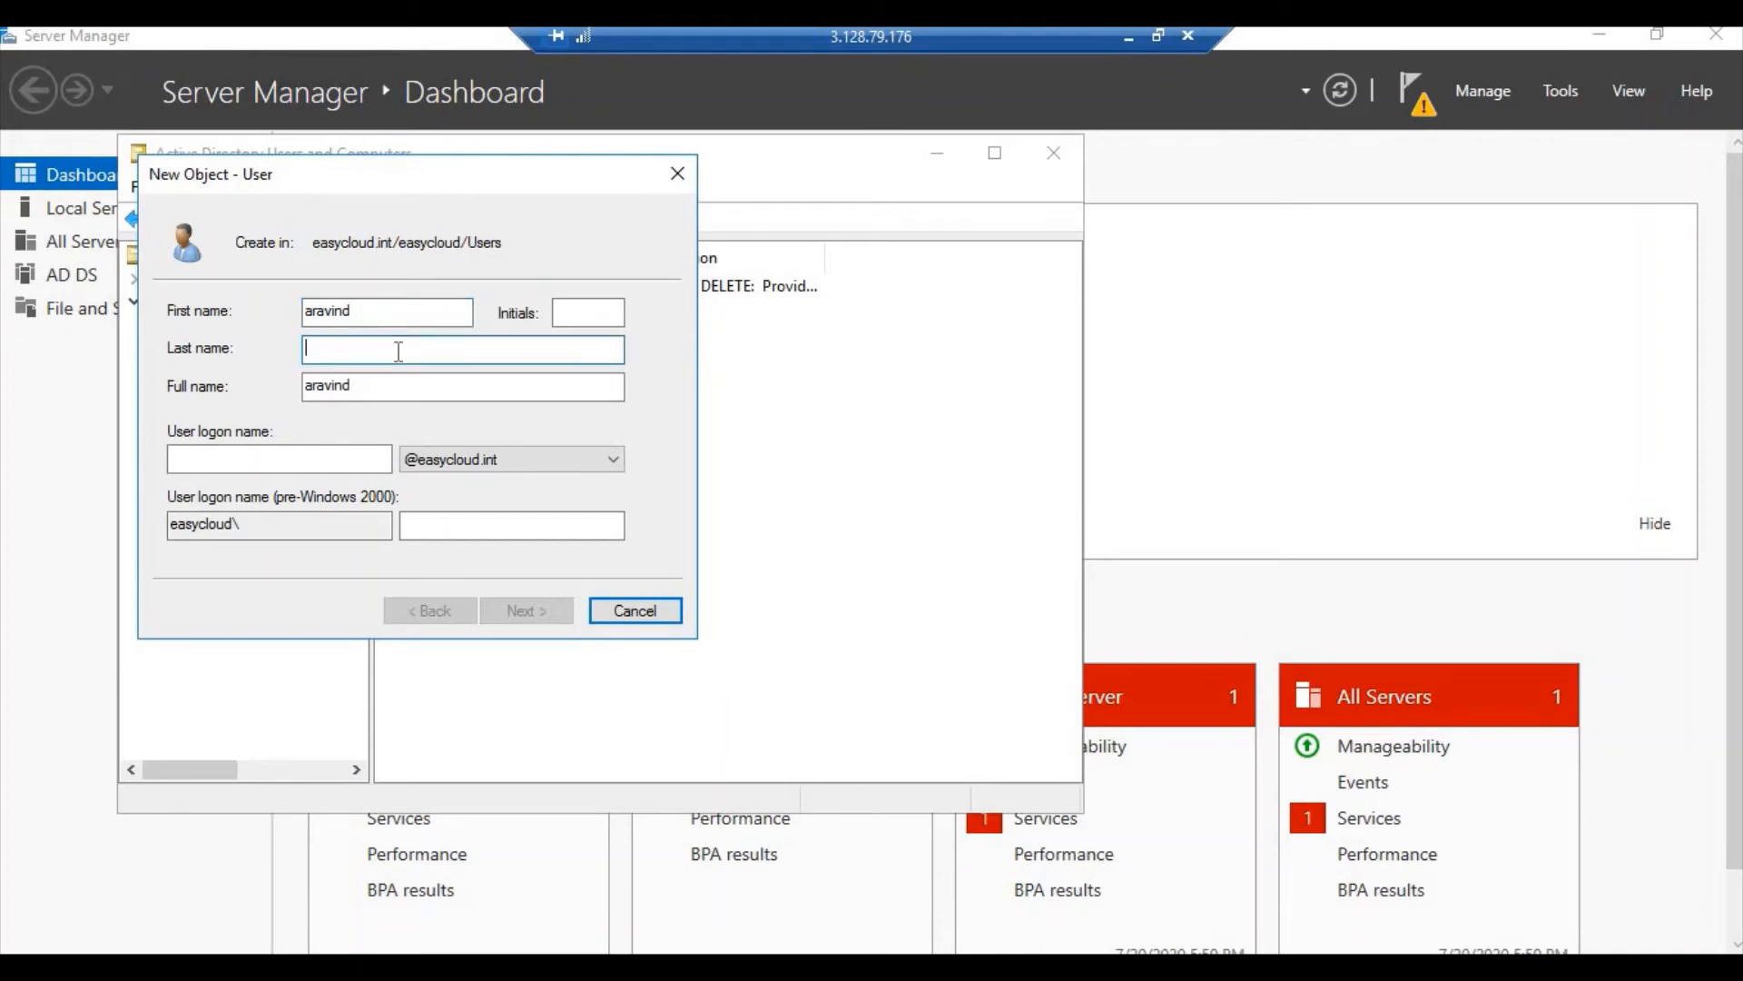
{"action": "type", "text": "m"}
{"action": "left_click", "coordinate": [235, 462]}
{"action": "type", "text": "arav"}
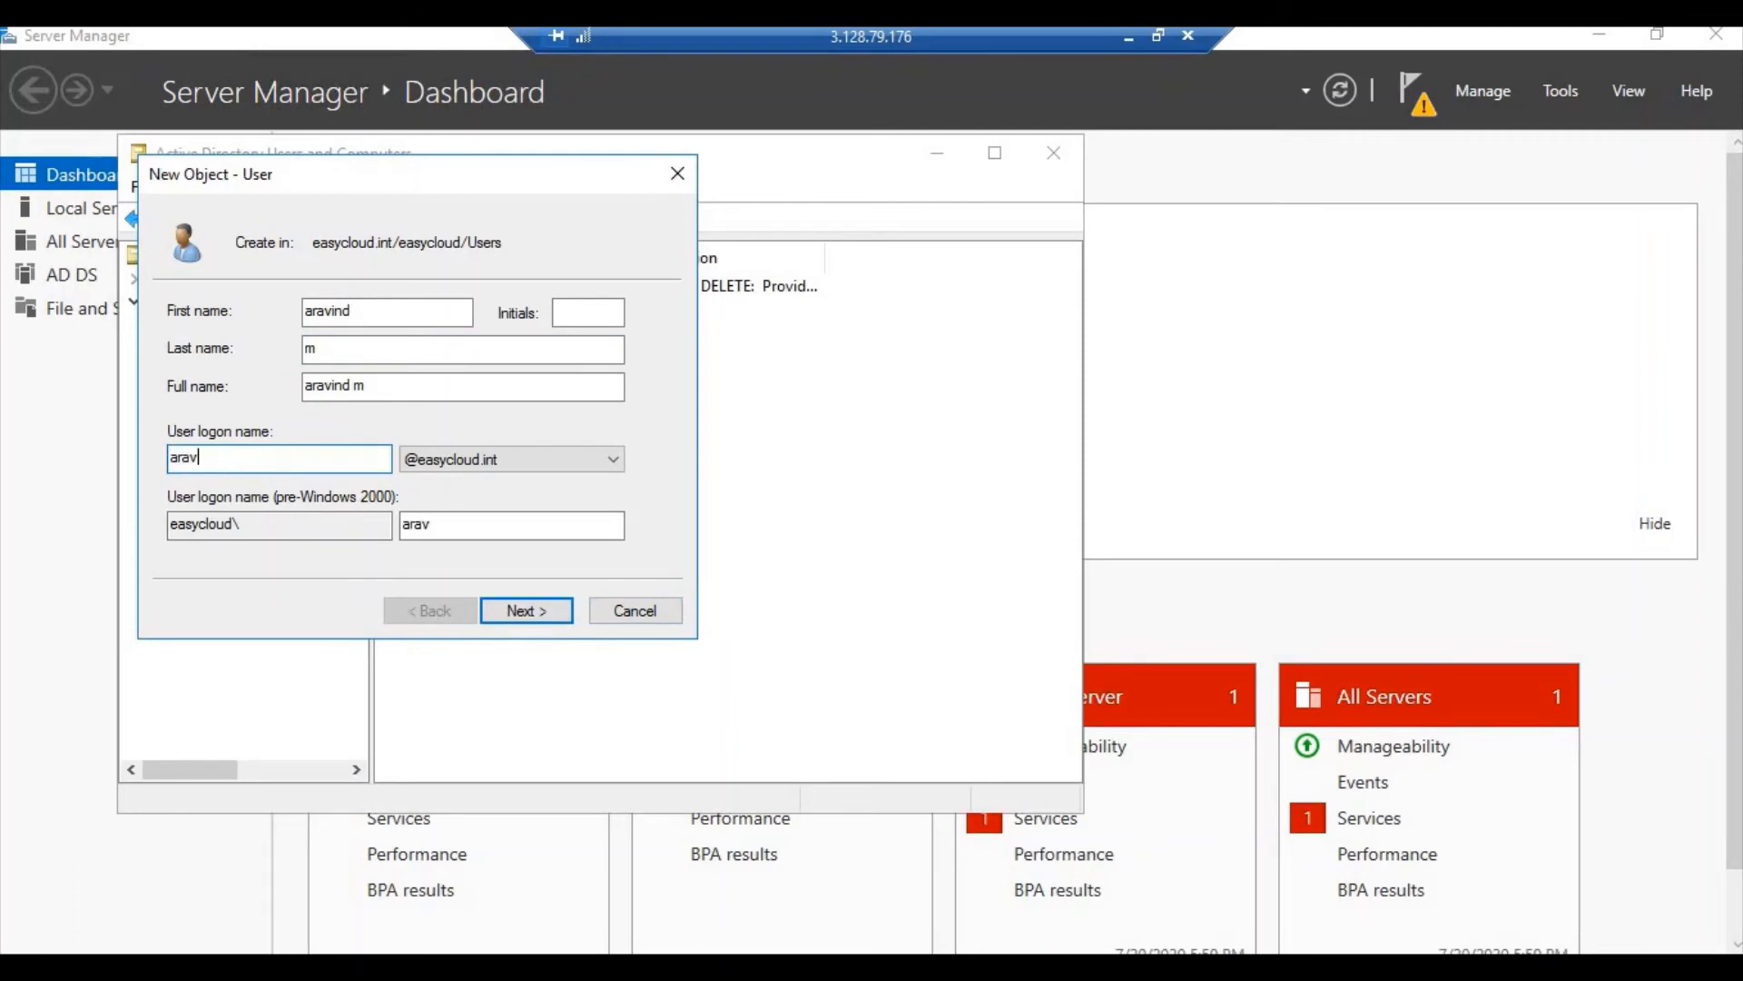
{"action": "type", "text": "ind.m"}
{"action": "left_click", "coordinate": [515, 608]}
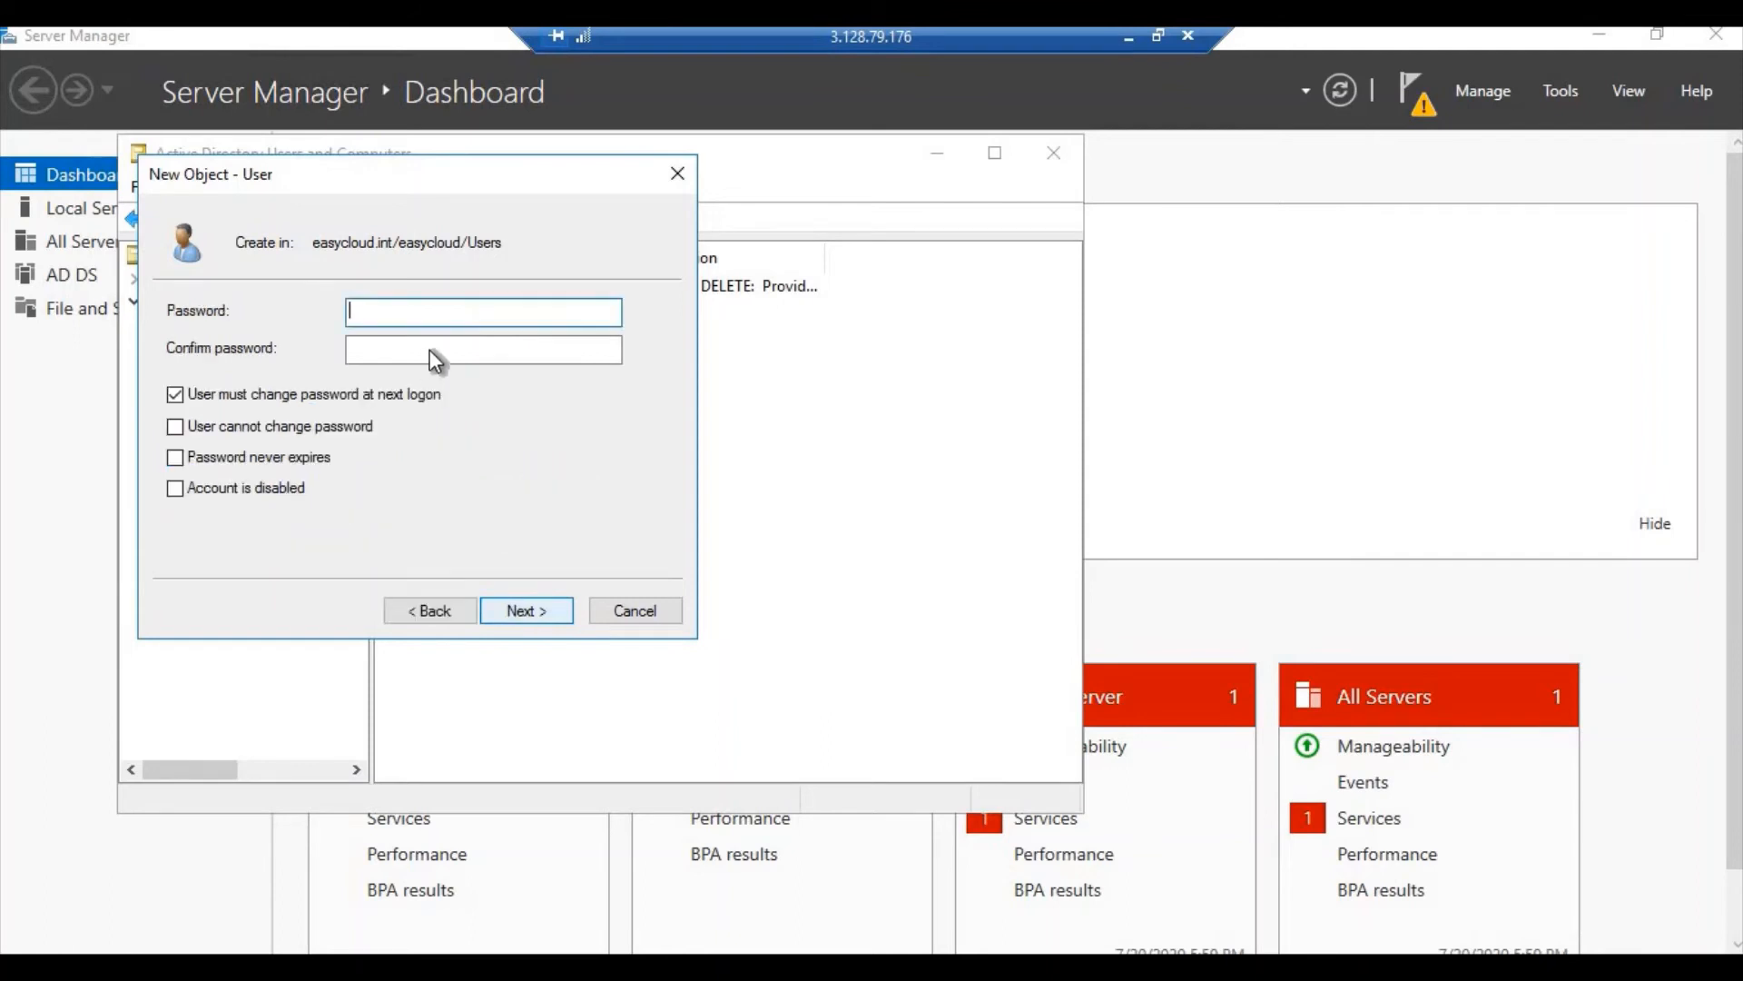
Set the user's password to never expire with no change required at next logon, and finish
{"action": "type", "text": "•••••••"}
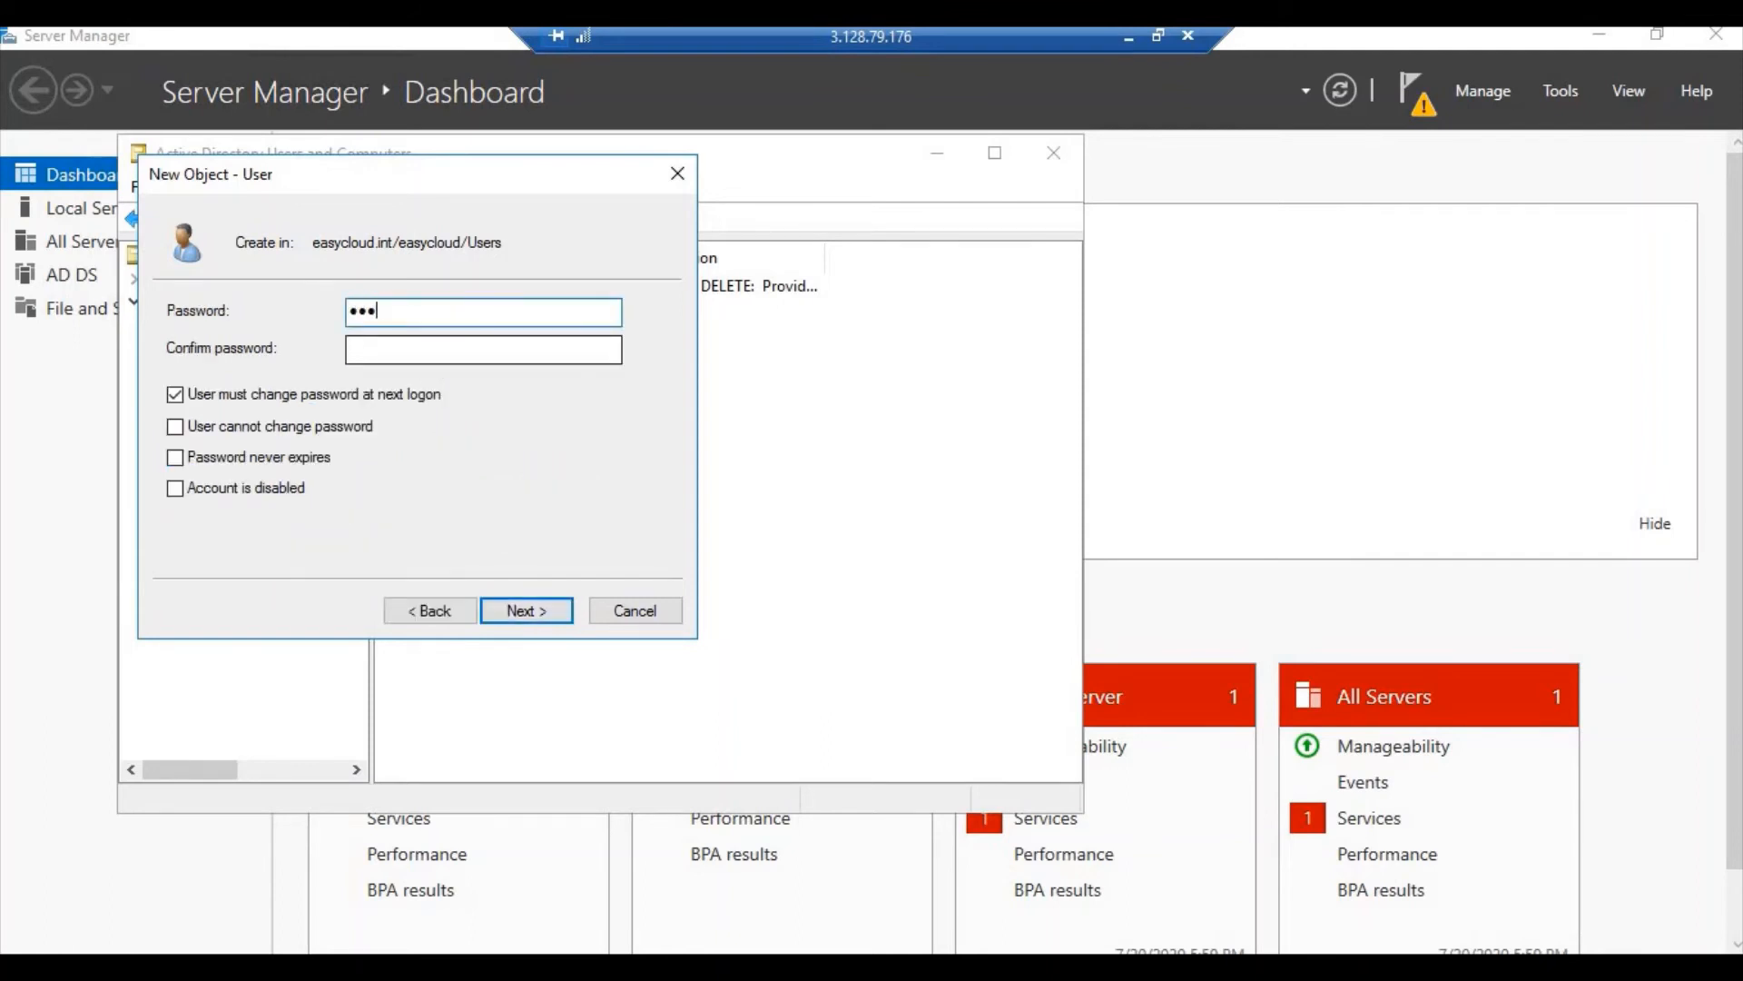
{"action": "type", "text": "•••••"}
{"action": "key", "text": "Tab"}
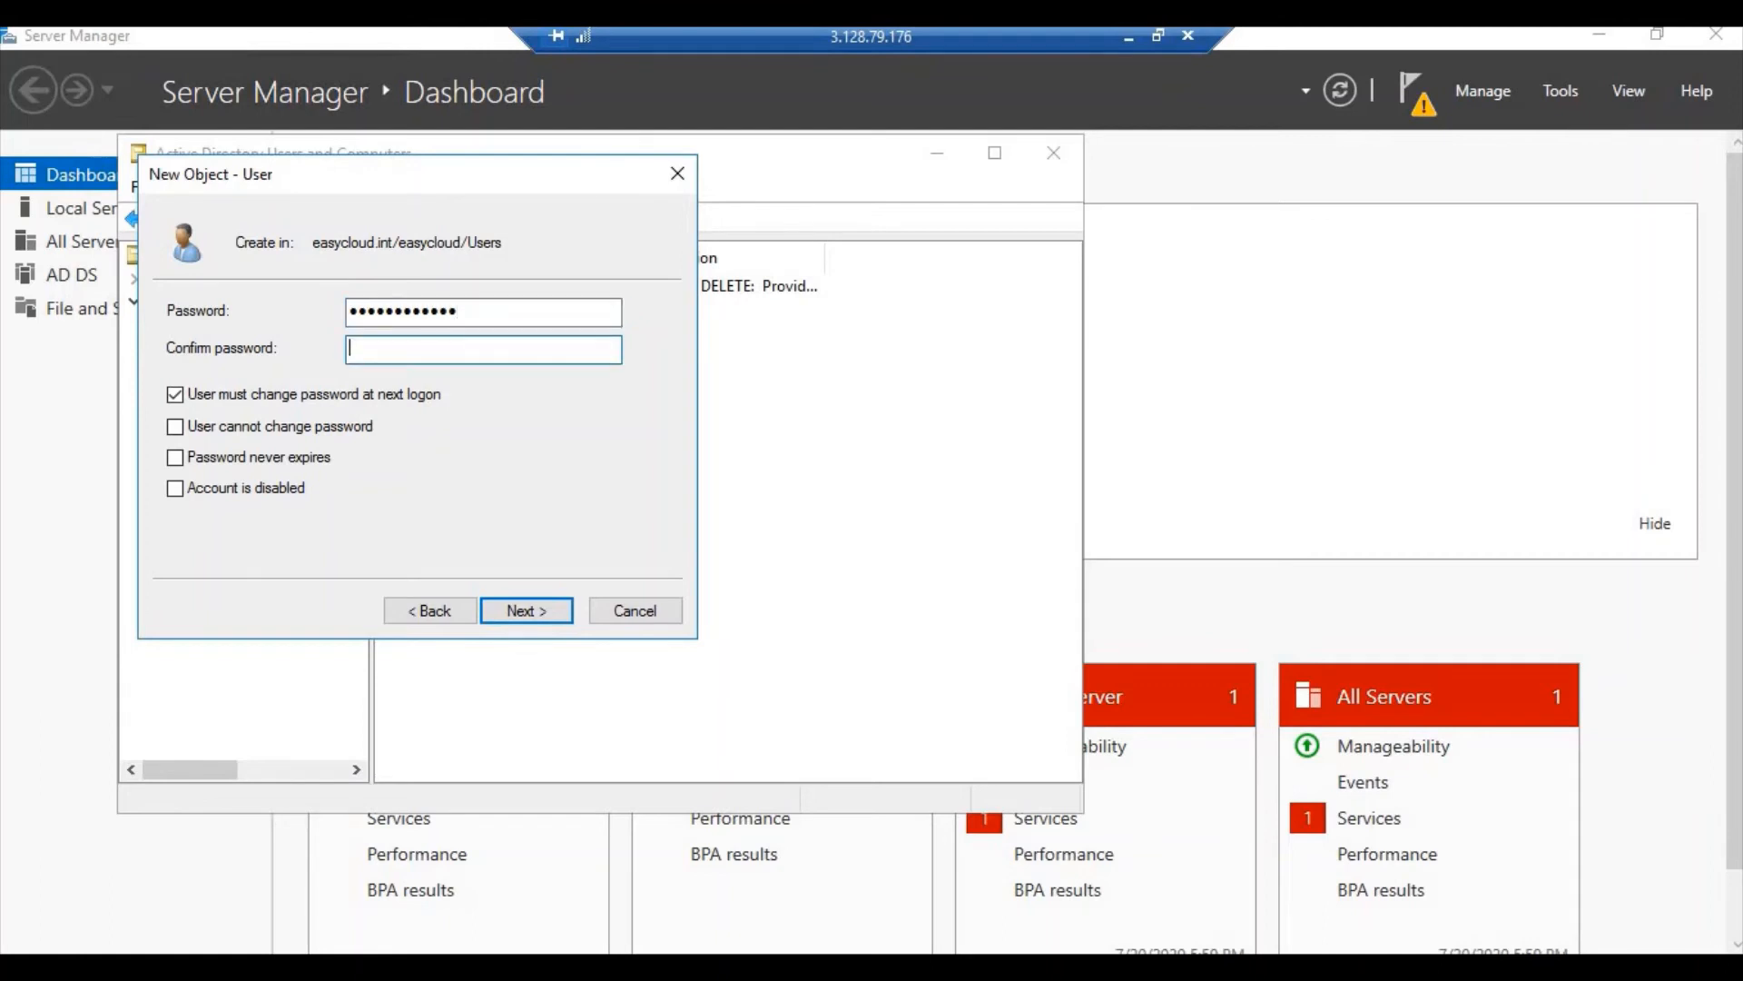
{"action": "type", "text": "•••••••••••••"}
{"action": "left_click", "coordinate": [299, 399]}
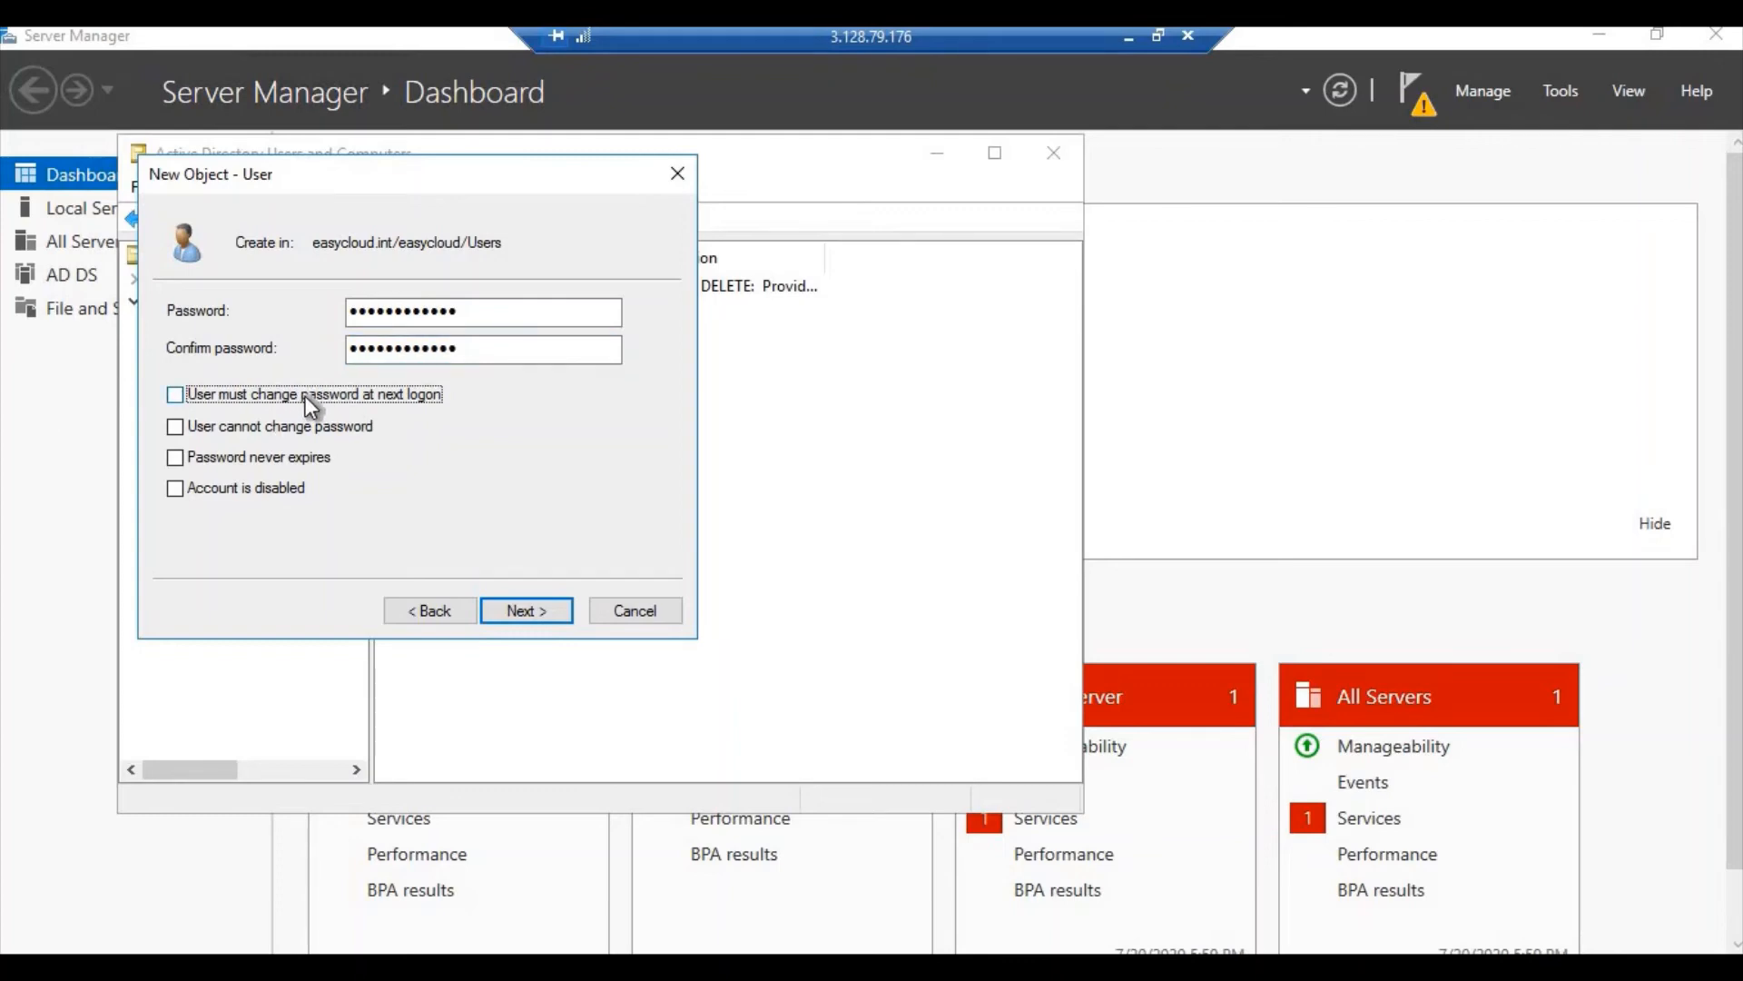
{"action": "key", "text": "Tab"}
{"action": "key", "text": "Tab"}
{"action": "key", "text": "space"}
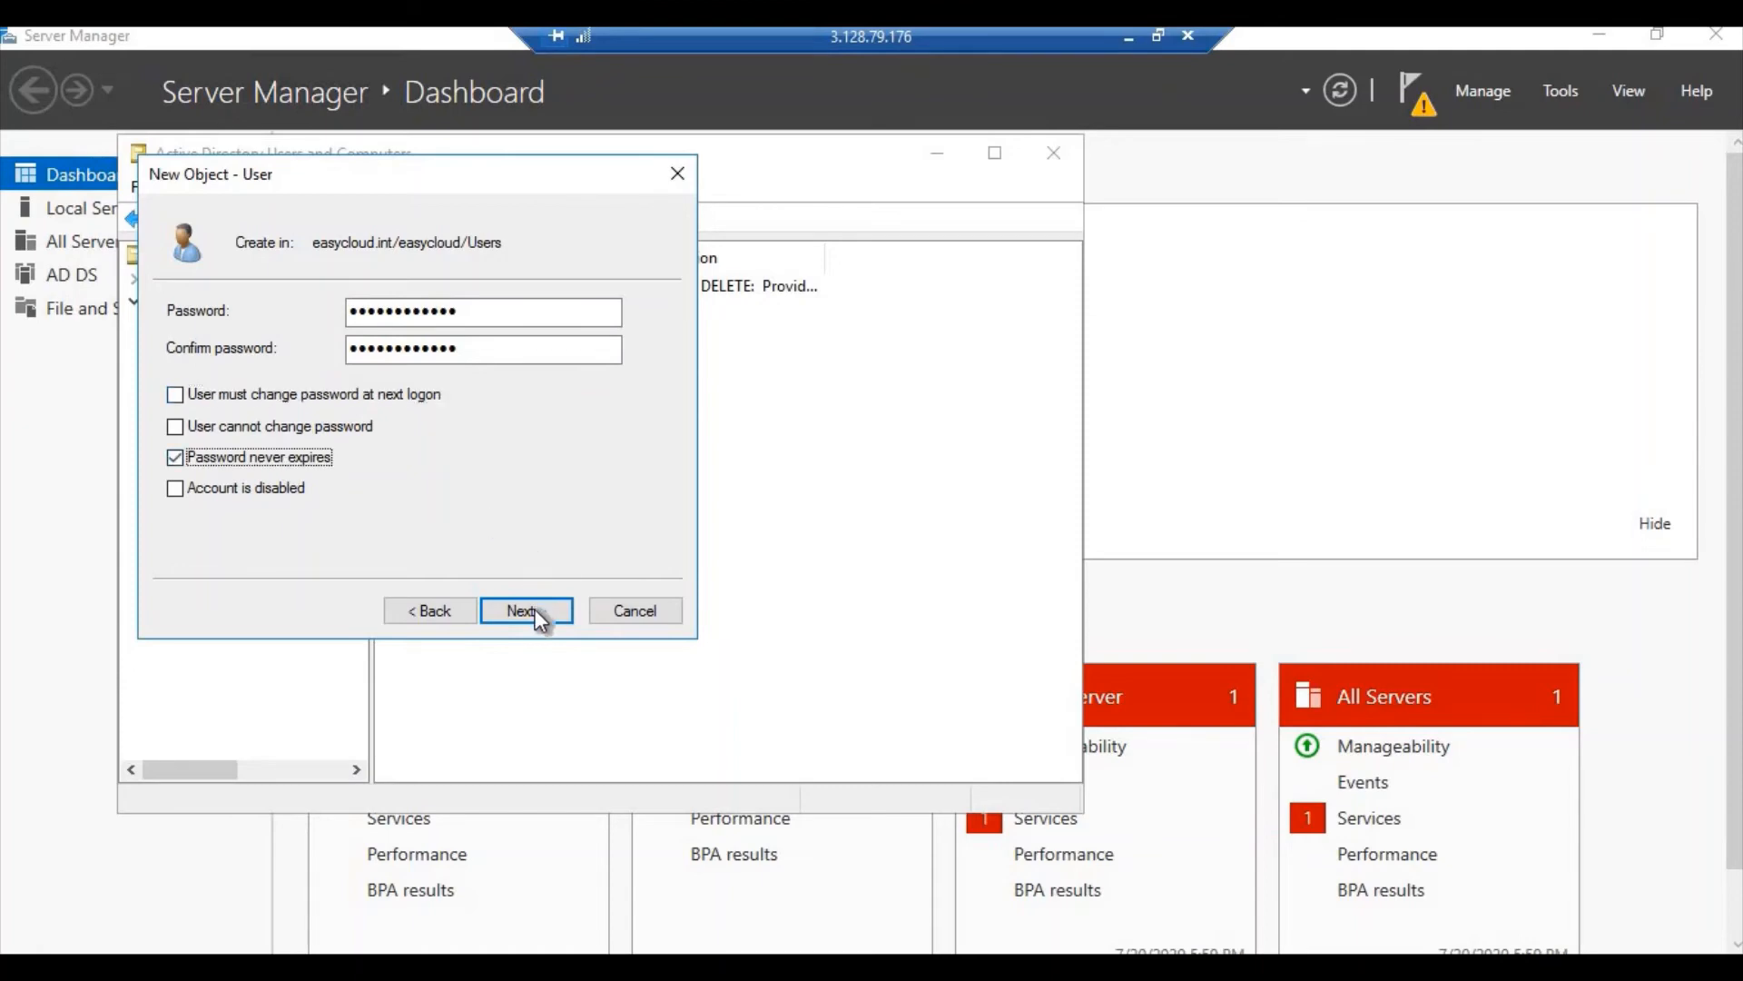
{"action": "left_click", "coordinate": [535, 608]}
{"action": "left_click", "coordinate": [536, 608]}
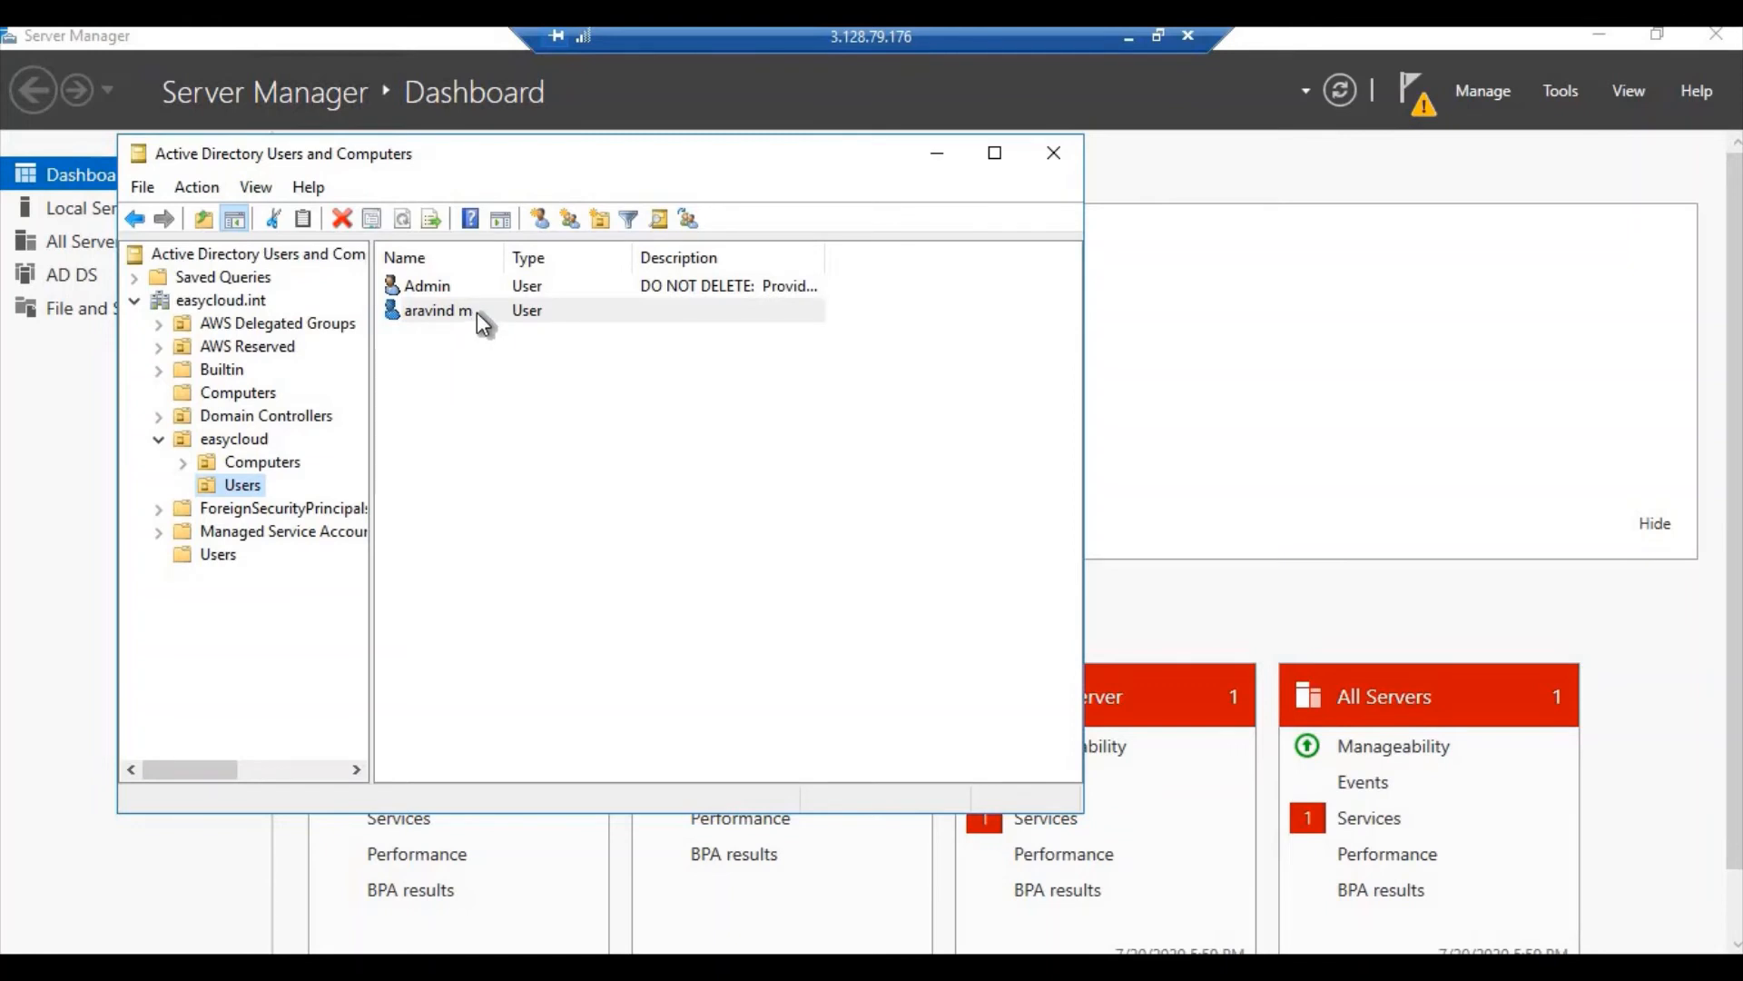
Create a global security group named adgroup in easycloud's Users container
{"action": "left_click", "coordinate": [481, 317]}
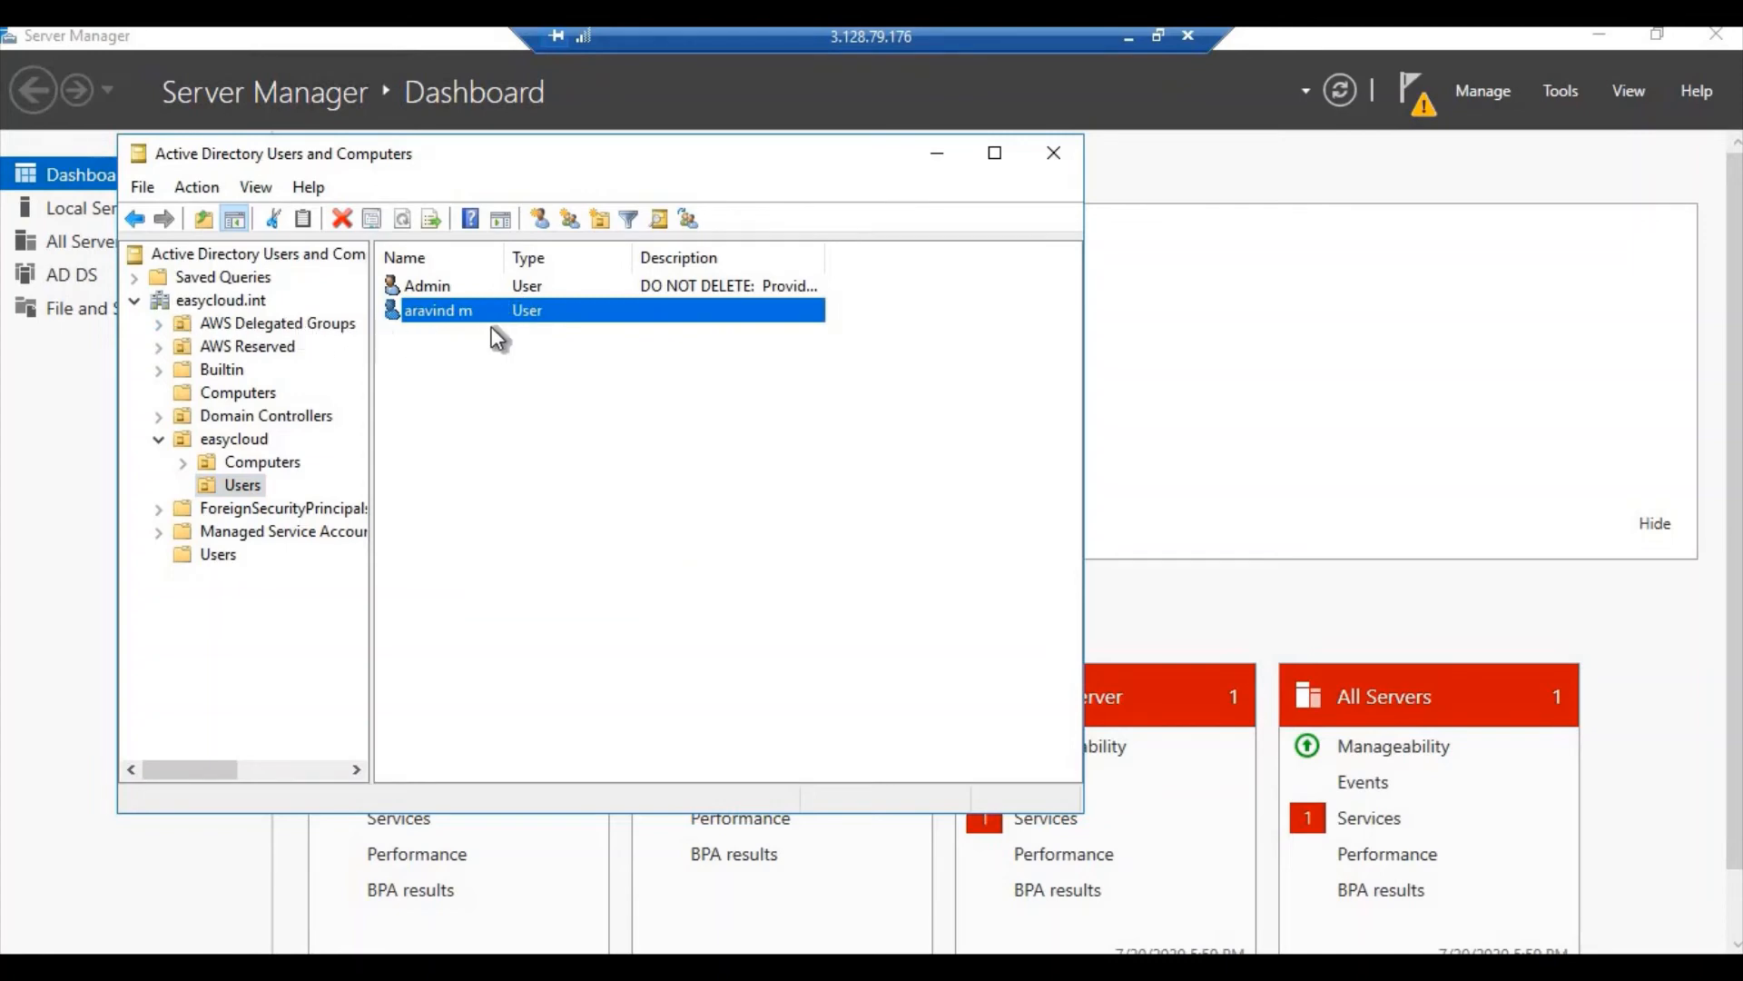
{"action": "left_click", "coordinate": [158, 325]}
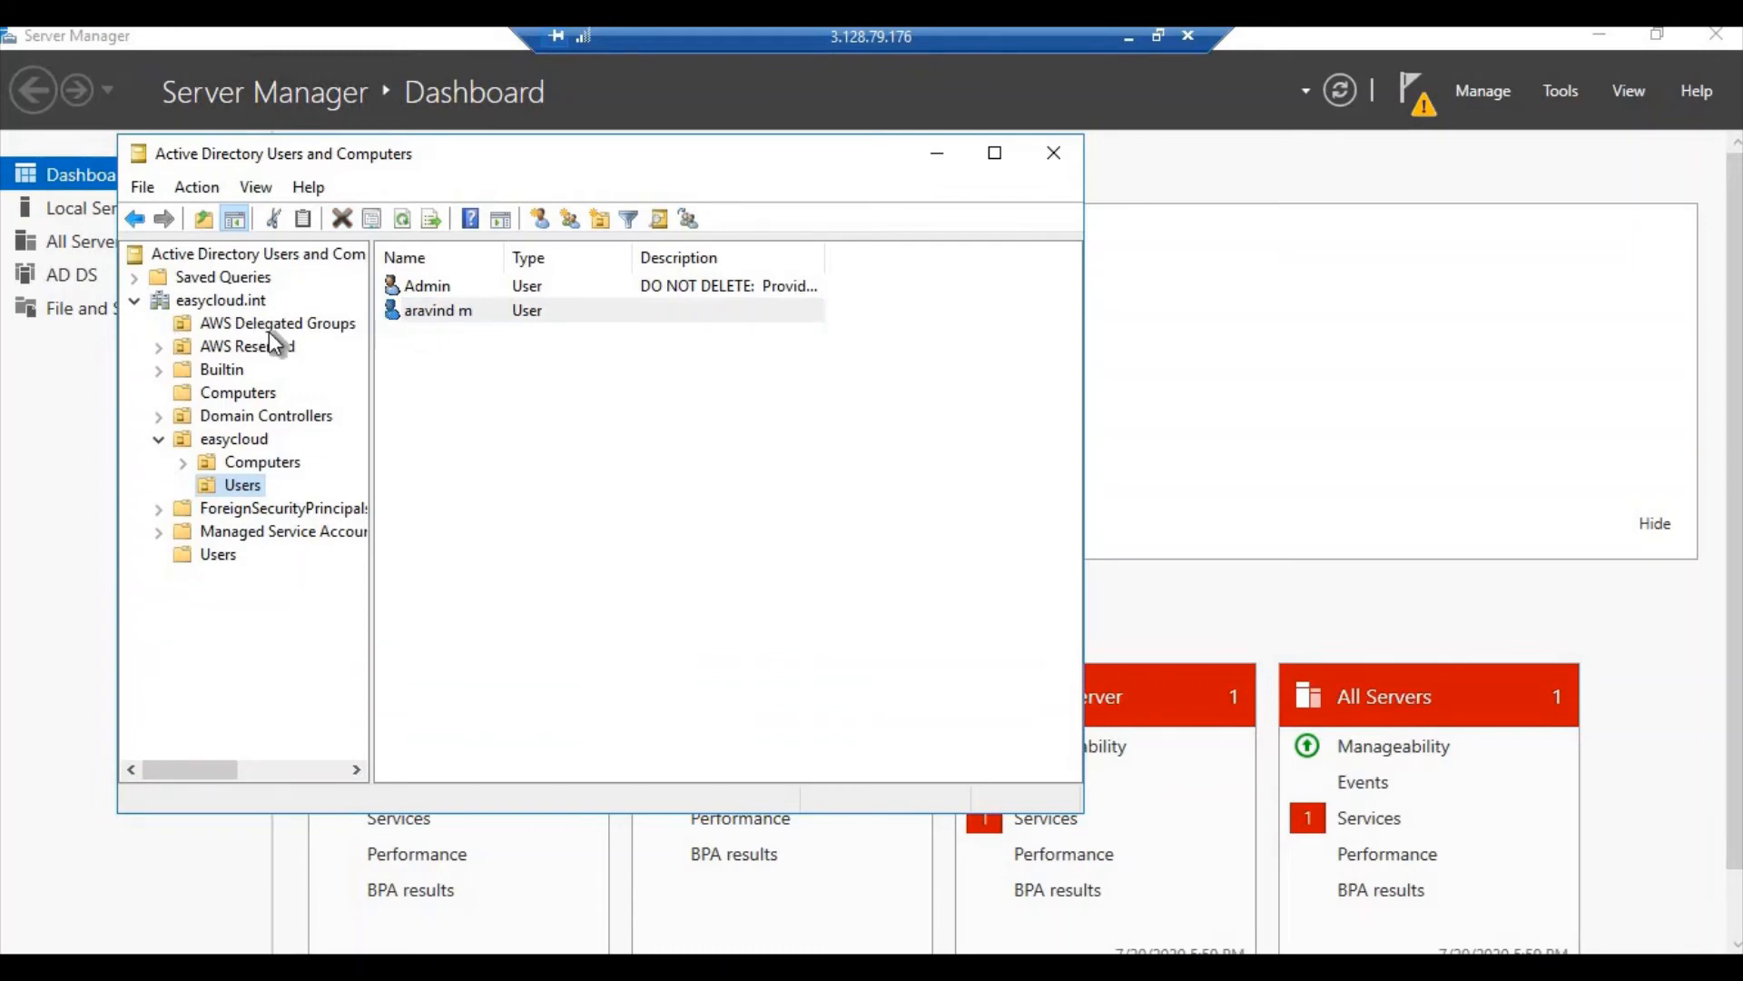
{"action": "right_click", "coordinate": [228, 485]}
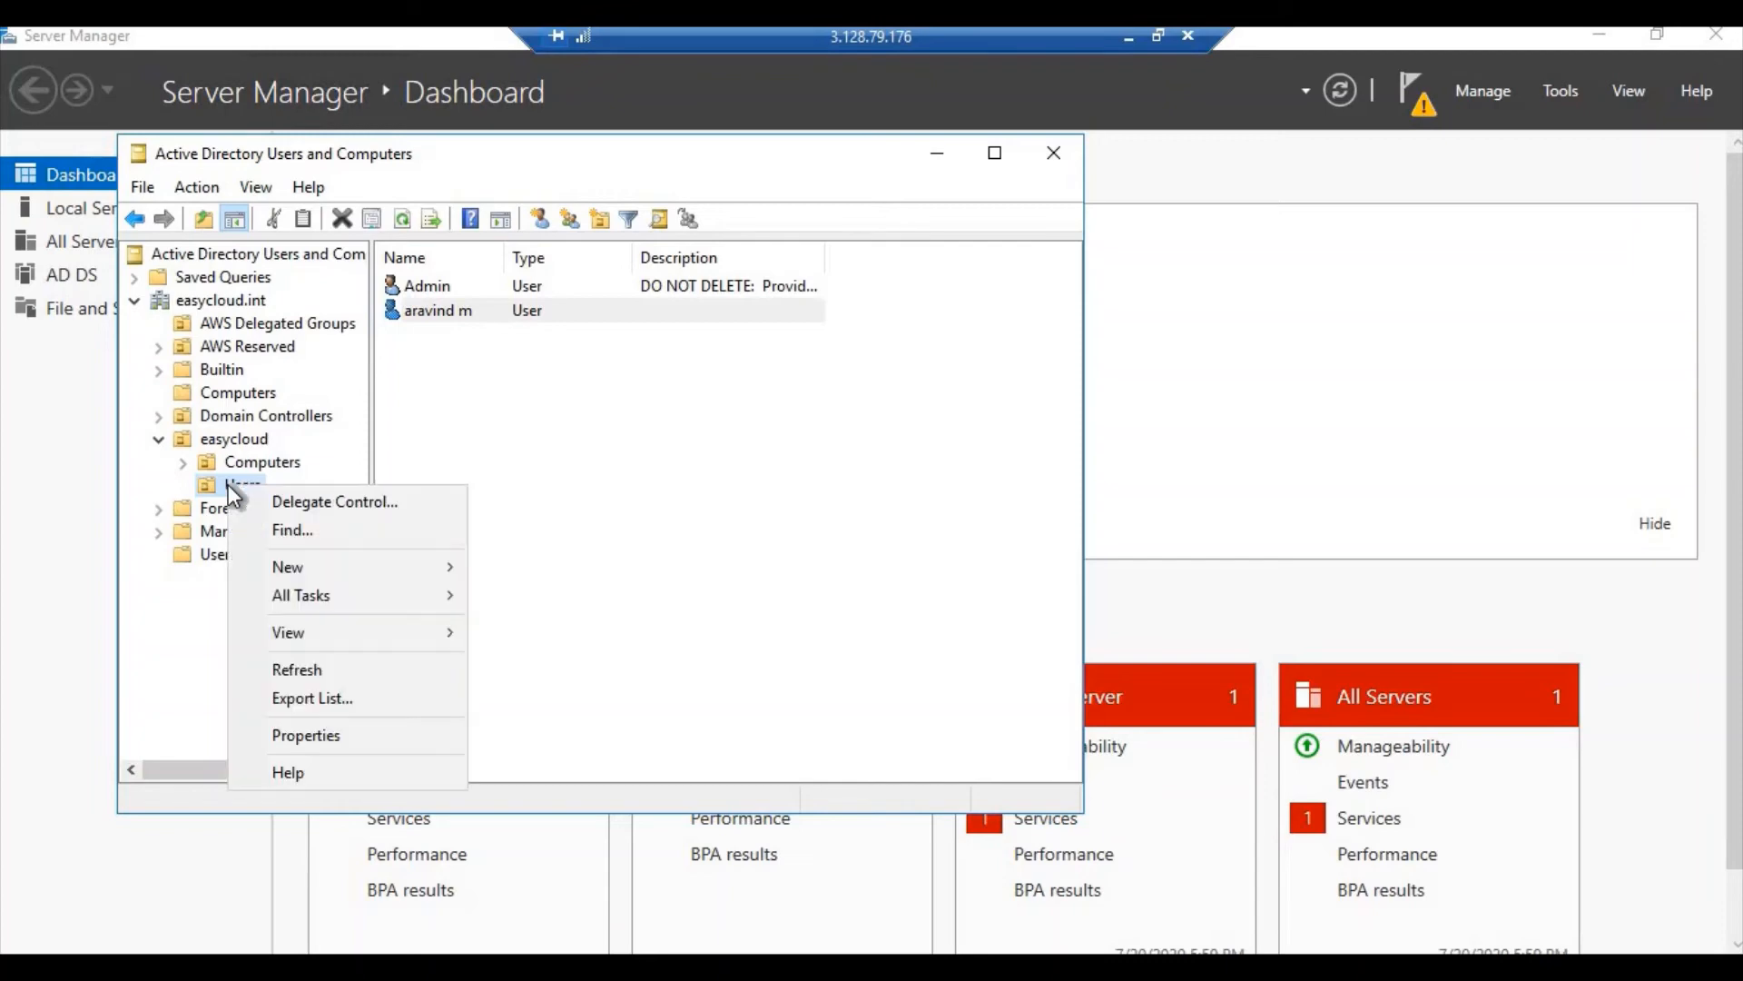
{"action": "mouse_move", "coordinate": [311, 574]}
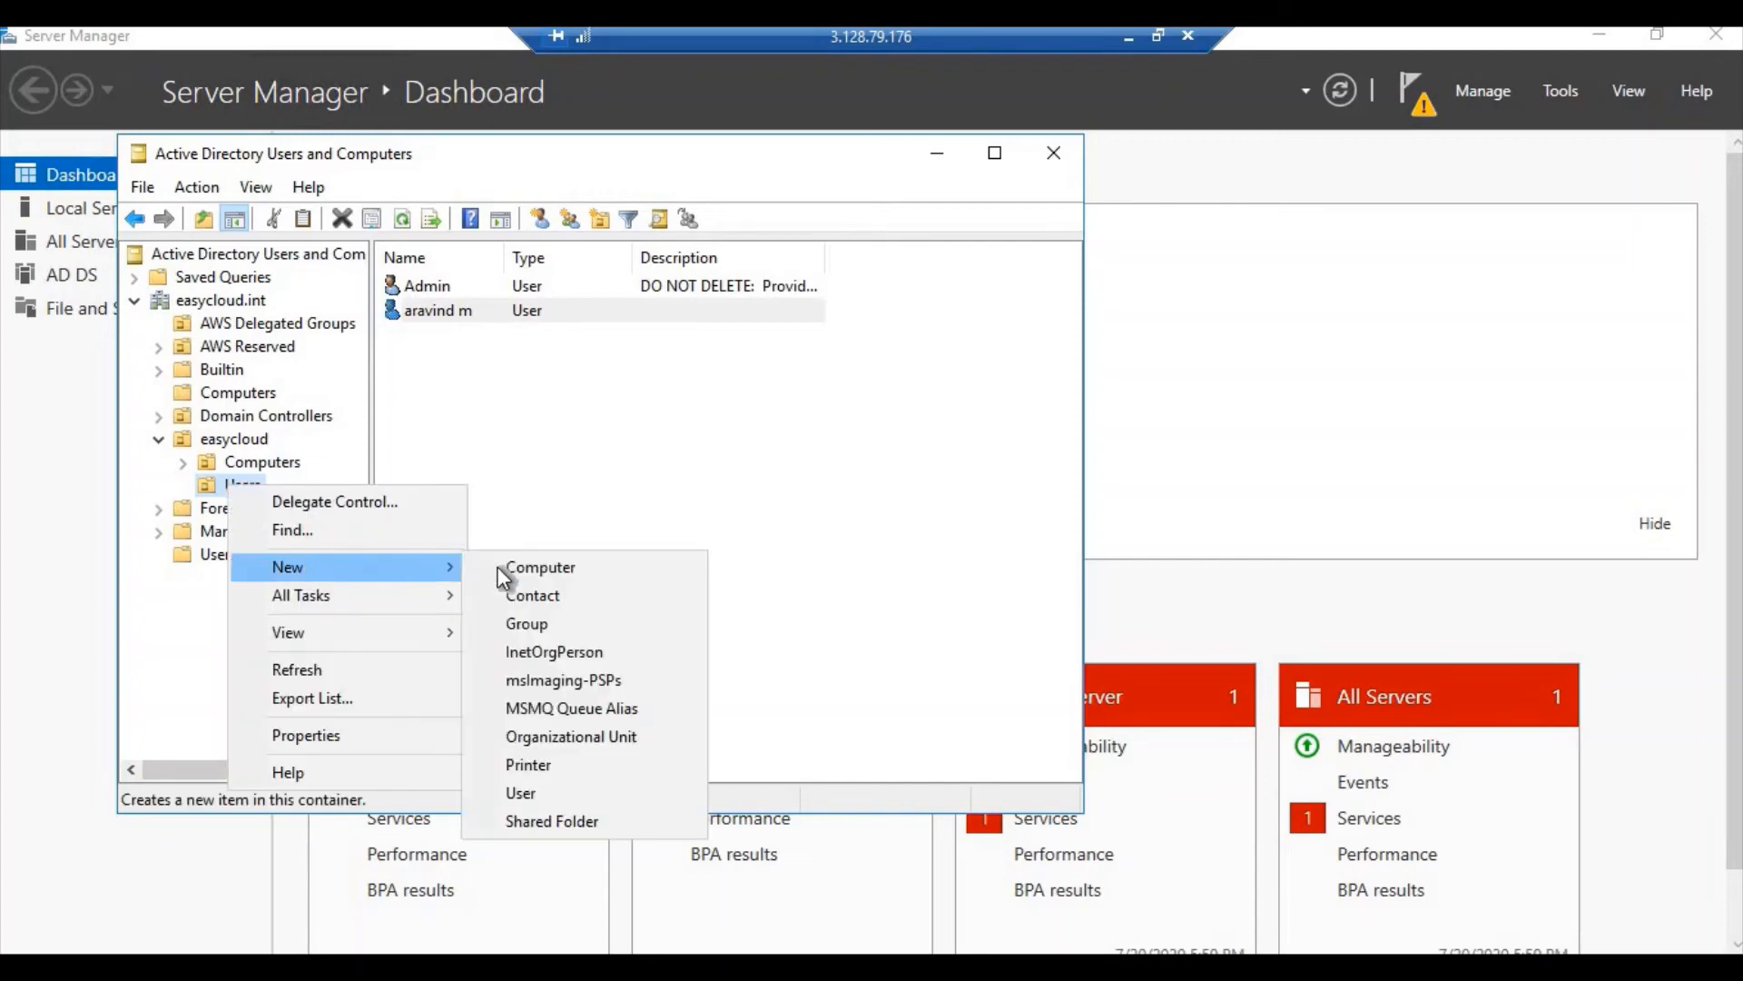
{"action": "left_click", "coordinate": [537, 633]}
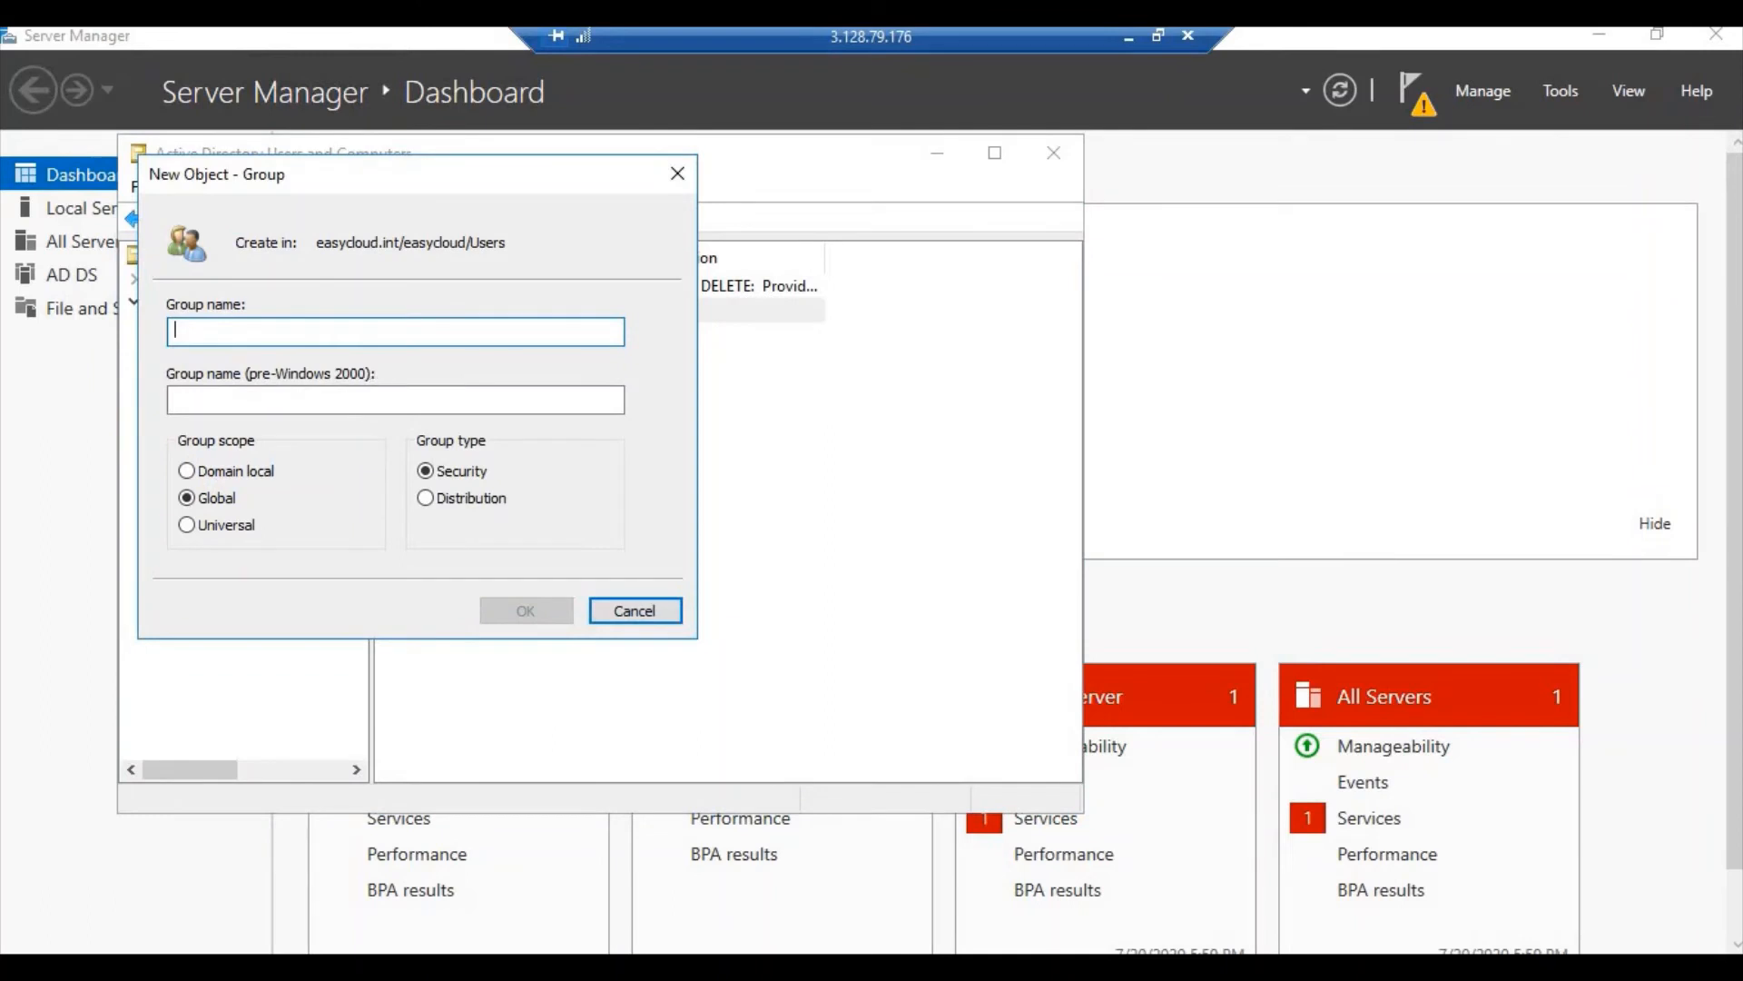
{"action": "type", "text": "adgroup"}
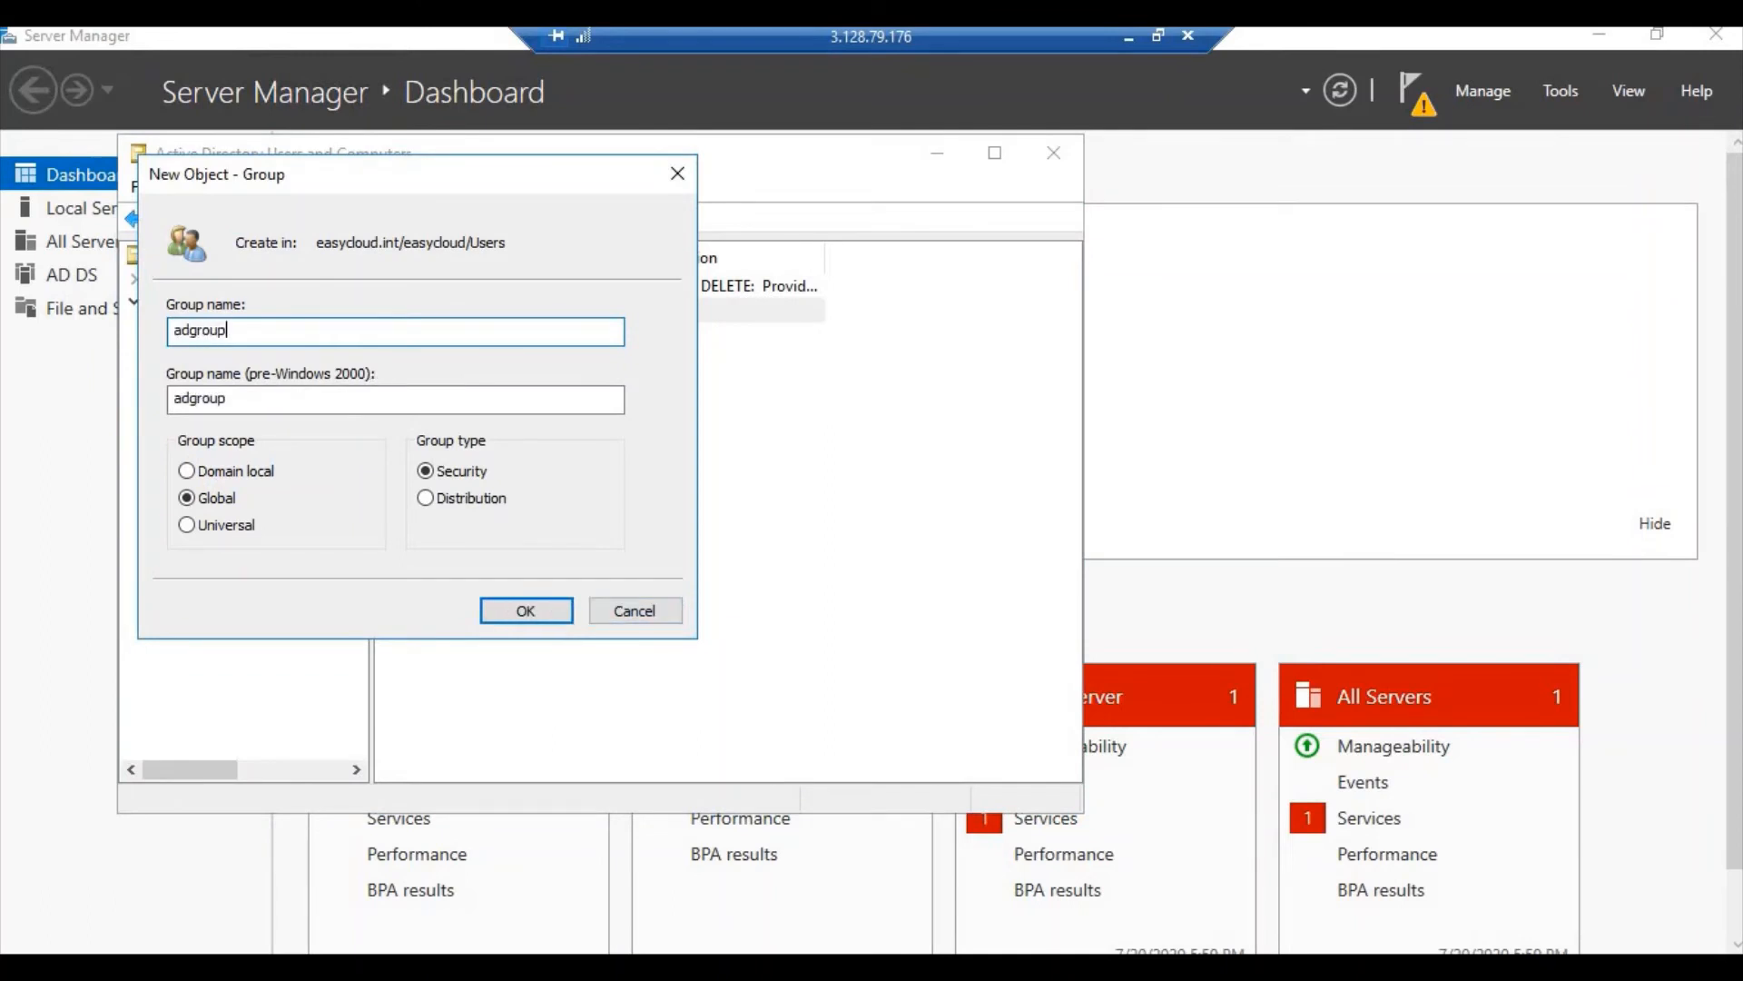
{"action": "left_click", "coordinate": [549, 610]}
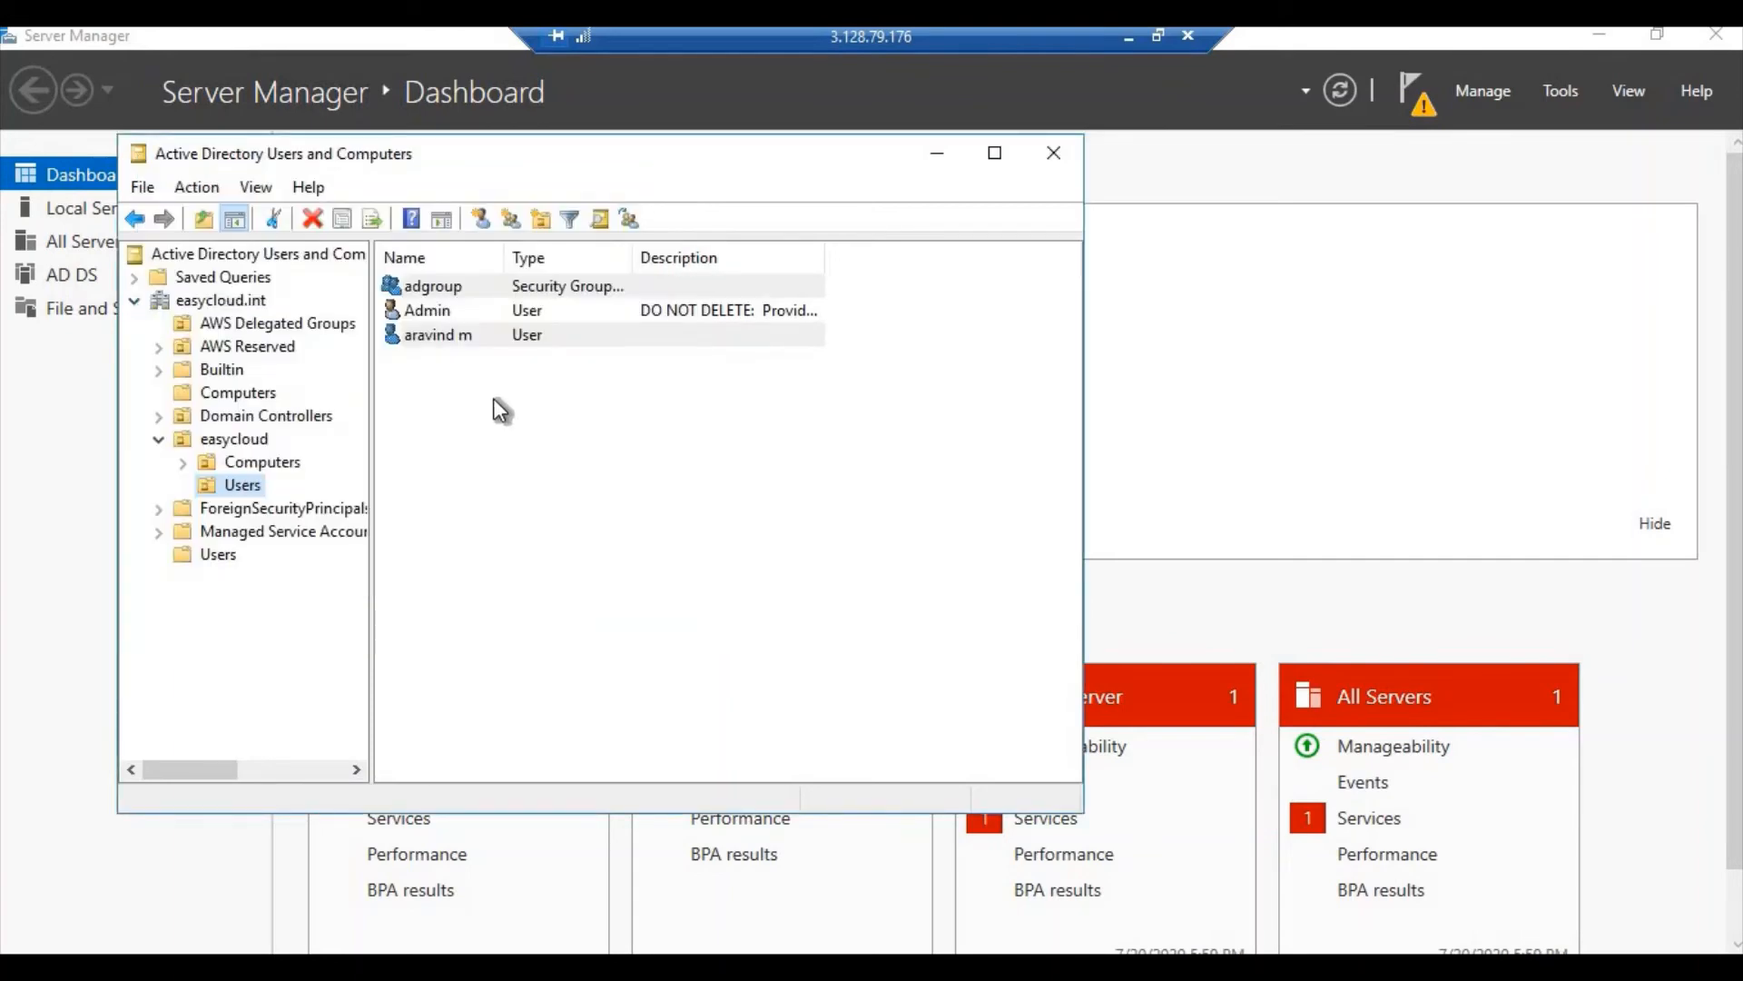
{"action": "left_click", "coordinate": [180, 324]}
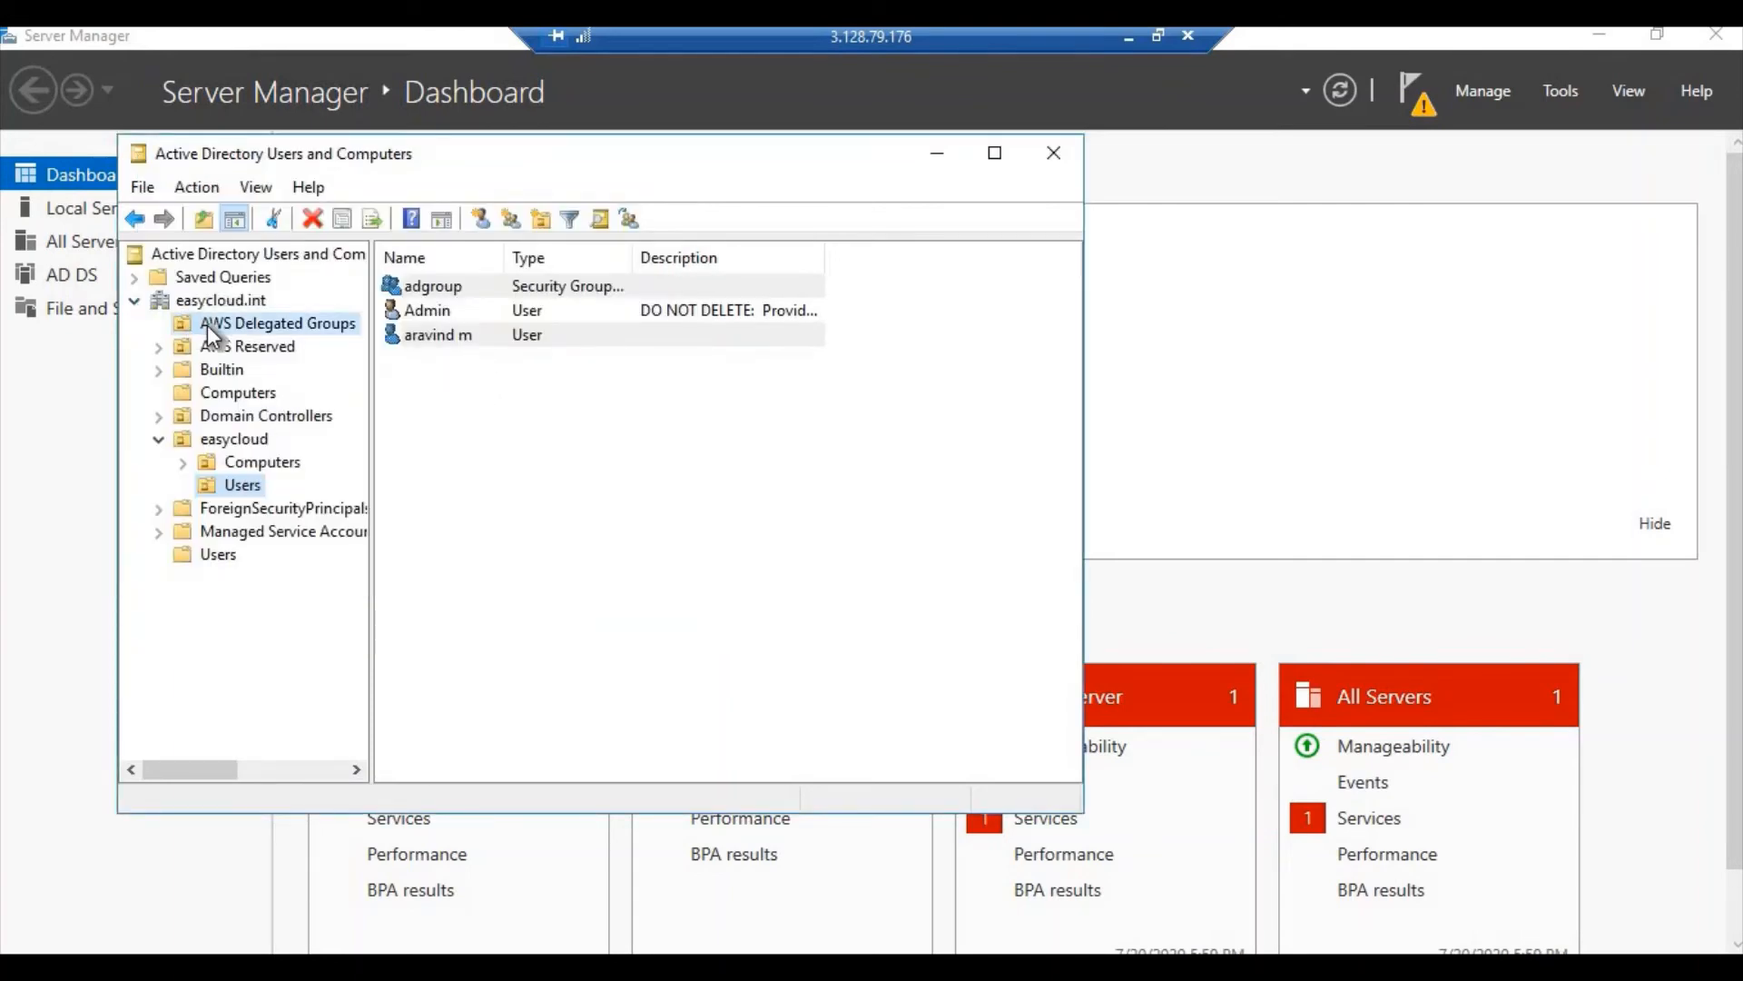
Open the AWS Delegated Administrators group's properties on the Members tab
{"action": "left_click_drag", "start_coordinate": [506, 260], "coordinate": [645, 257]}
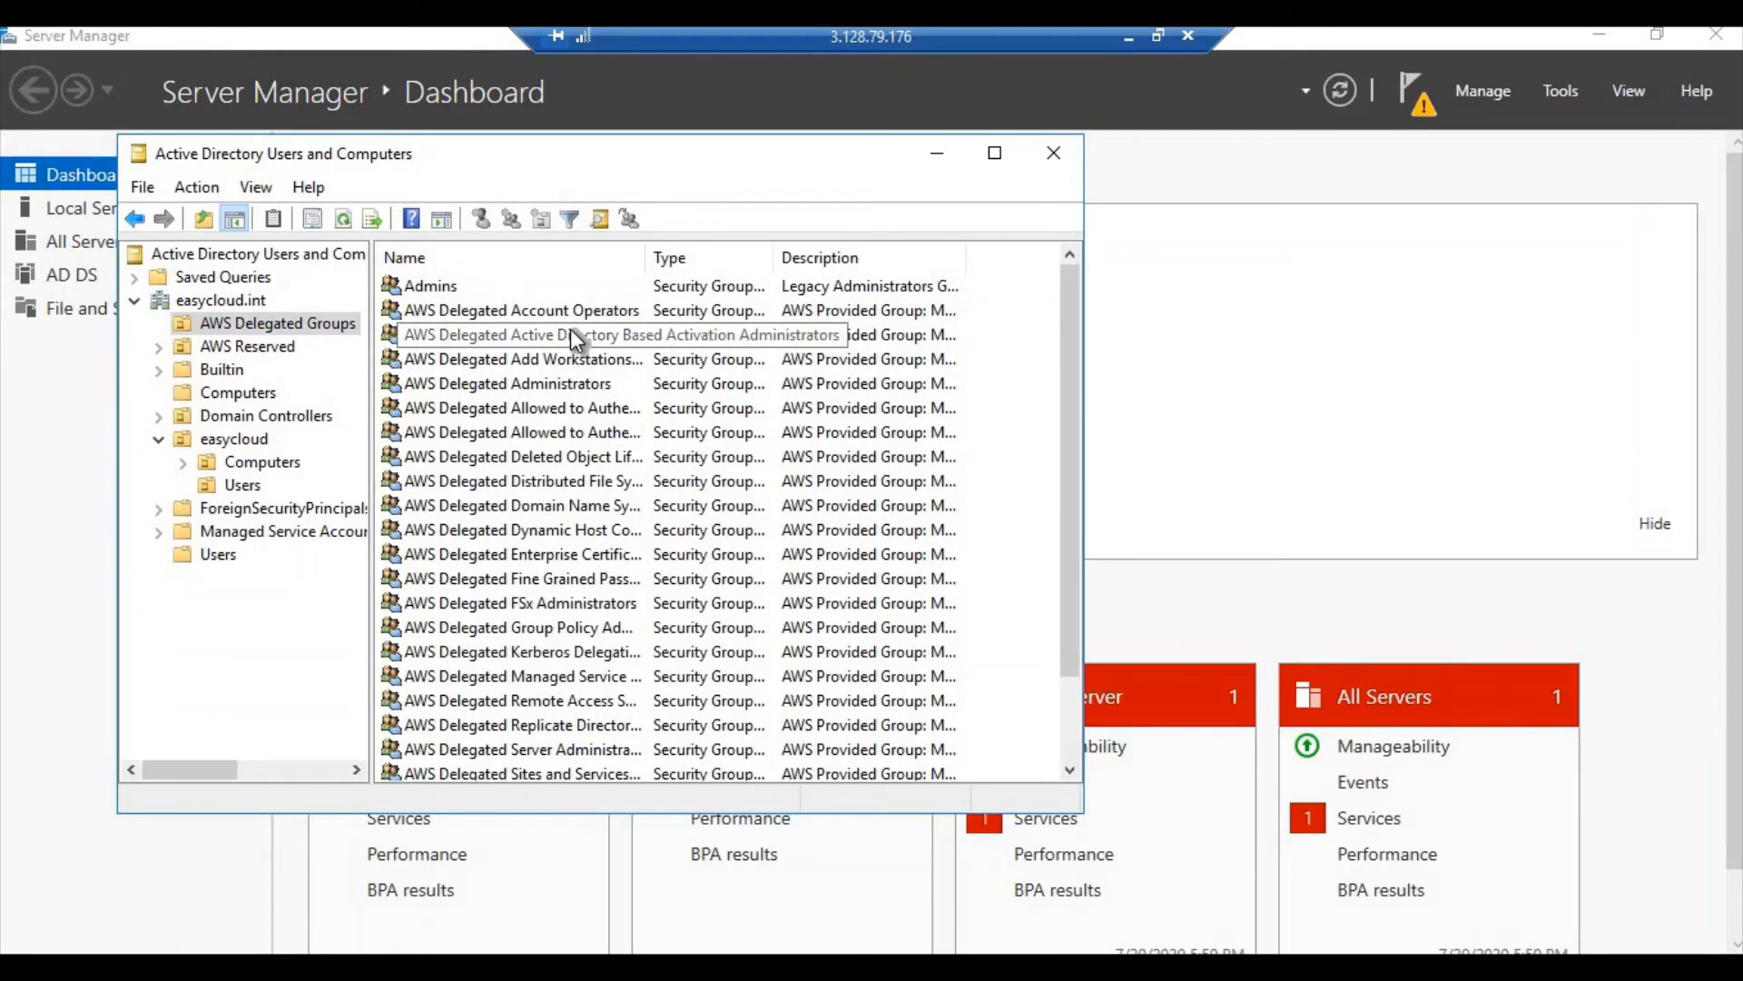
{"action": "left_click", "coordinate": [559, 385]}
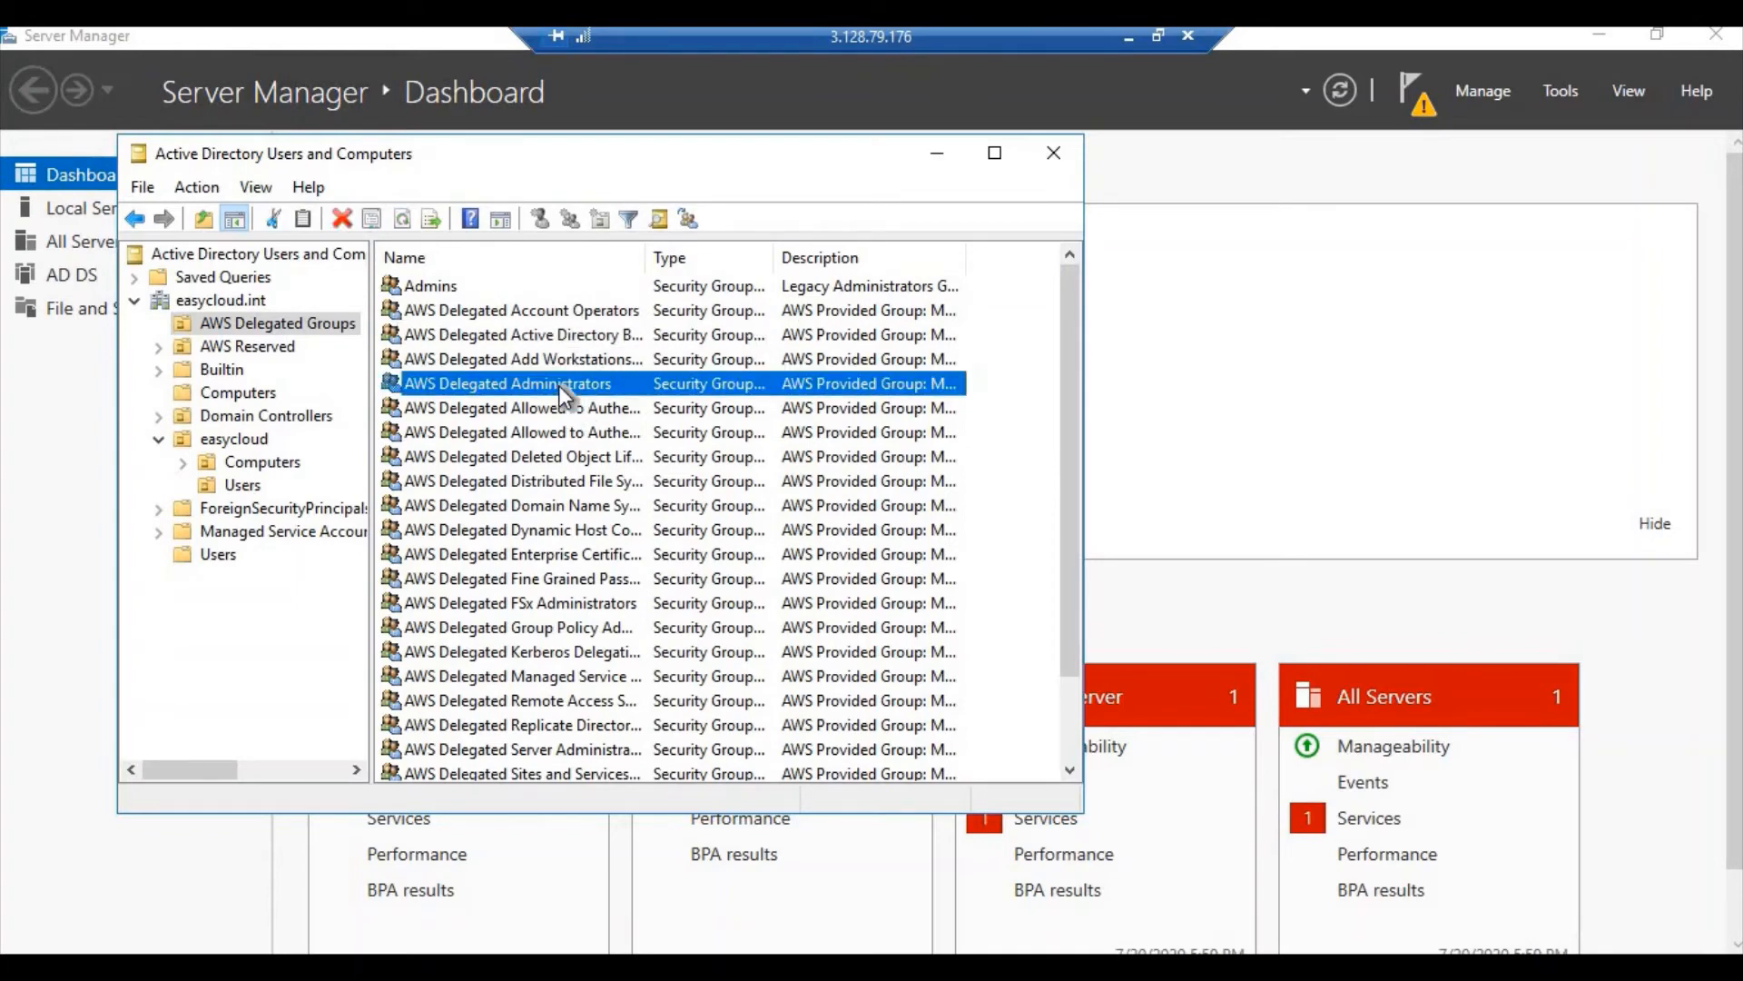
{"action": "right_click", "coordinate": [558, 385]}
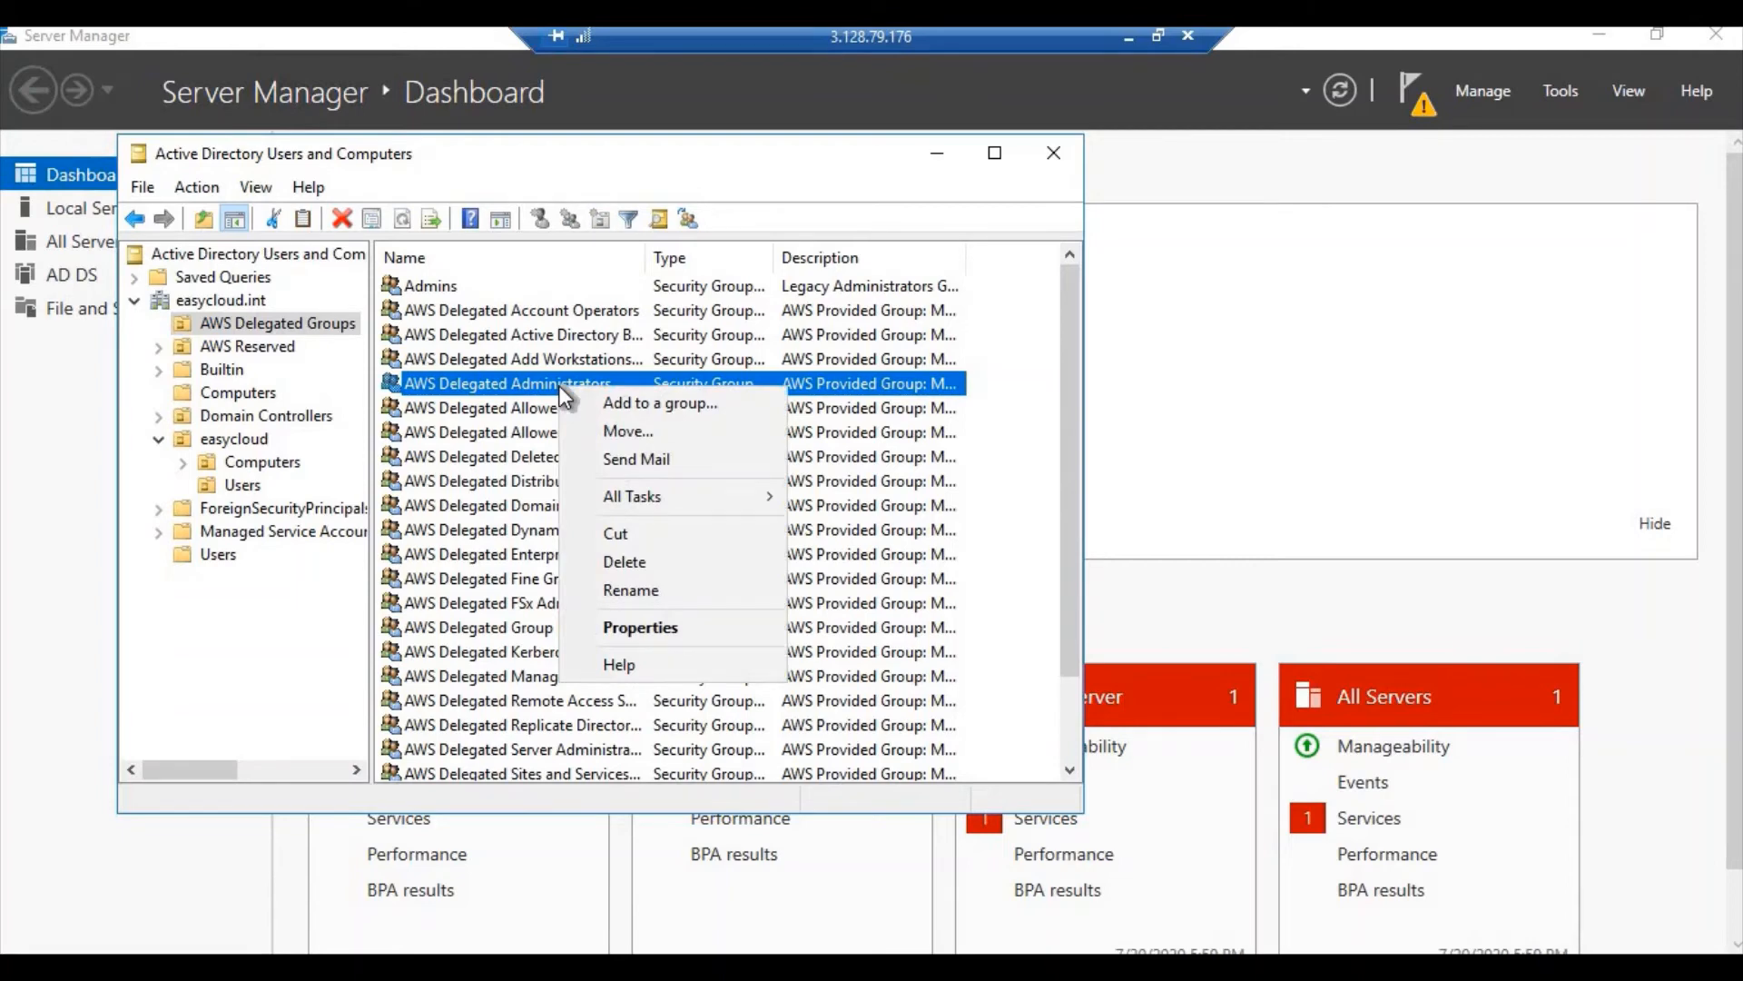
{"action": "left_click", "coordinate": [623, 627]}
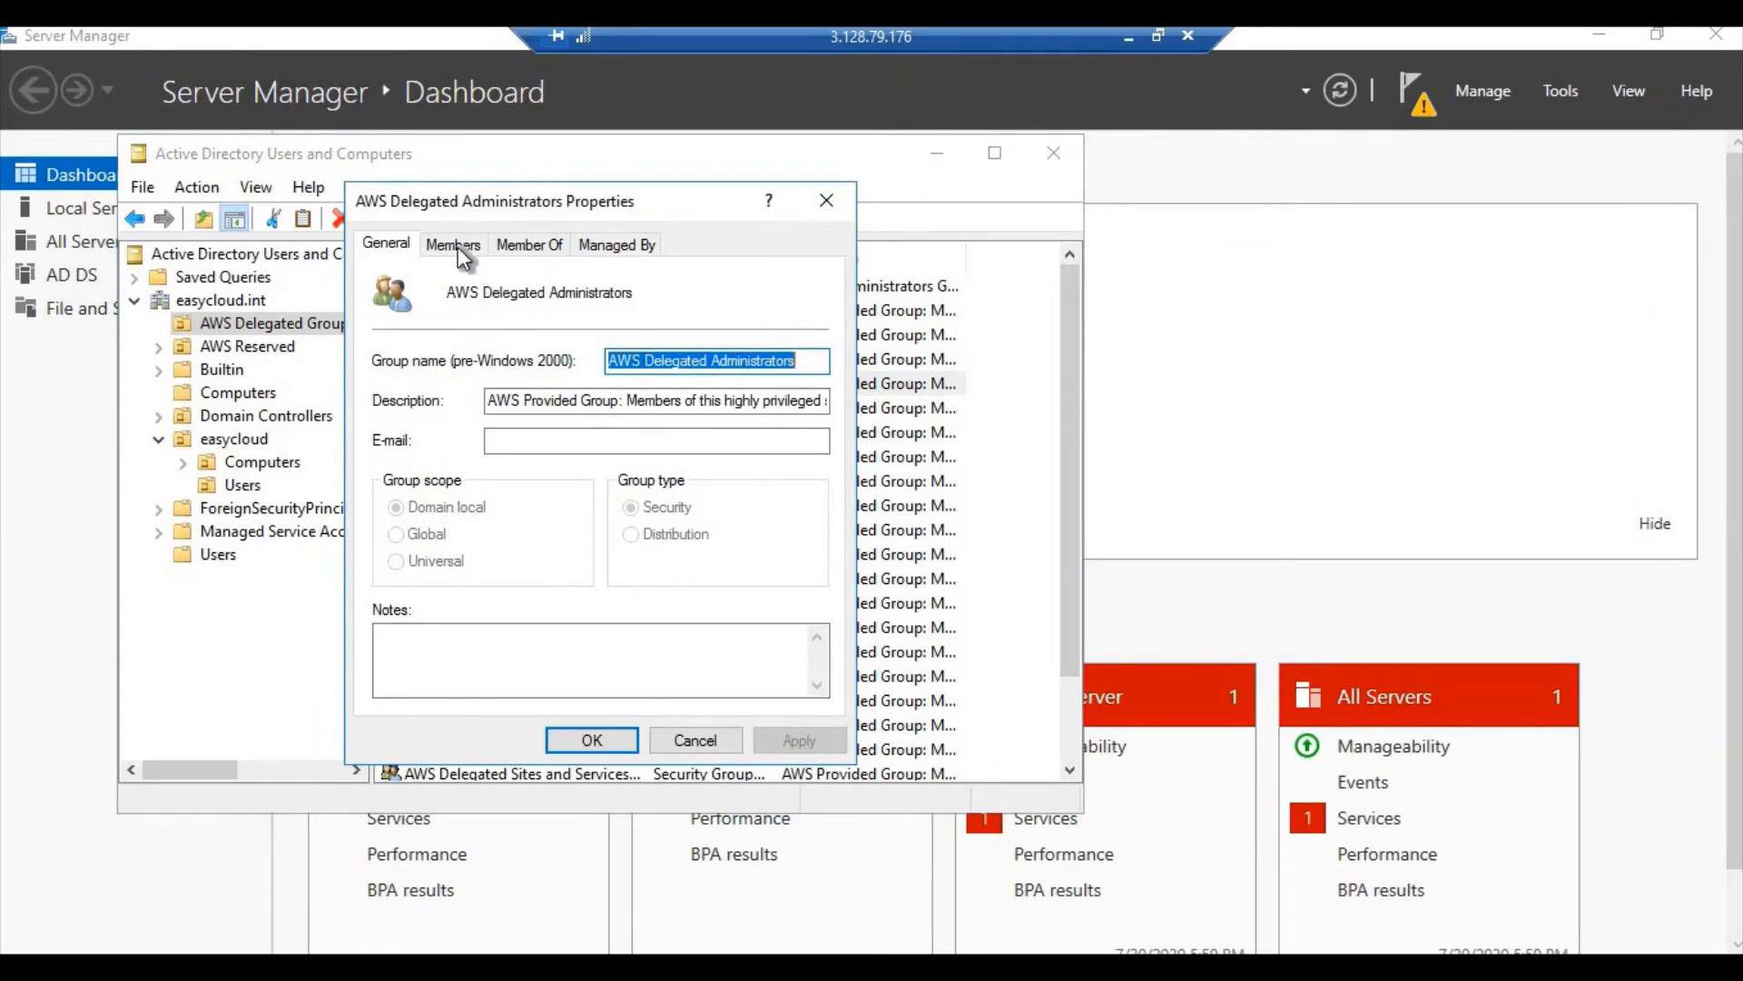
{"action": "left_click", "coordinate": [459, 246]}
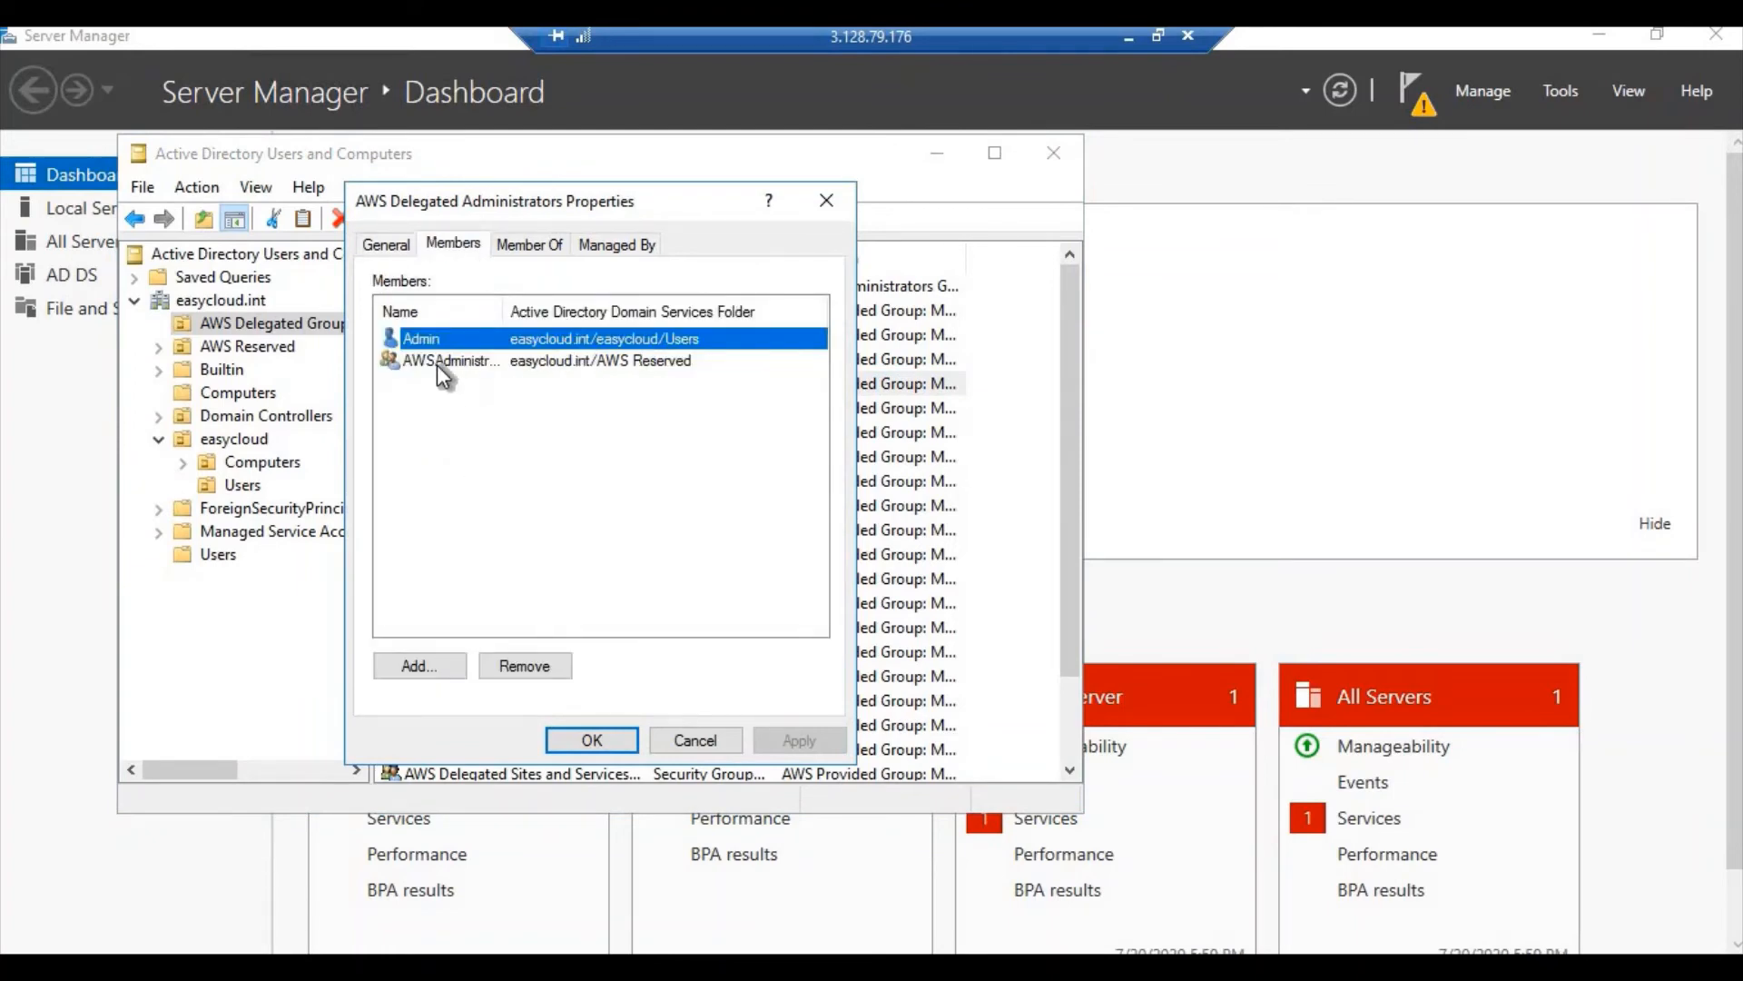
Add the new domain user as a member of AWS Delegated Administrators
{"action": "left_click", "coordinate": [426, 667]}
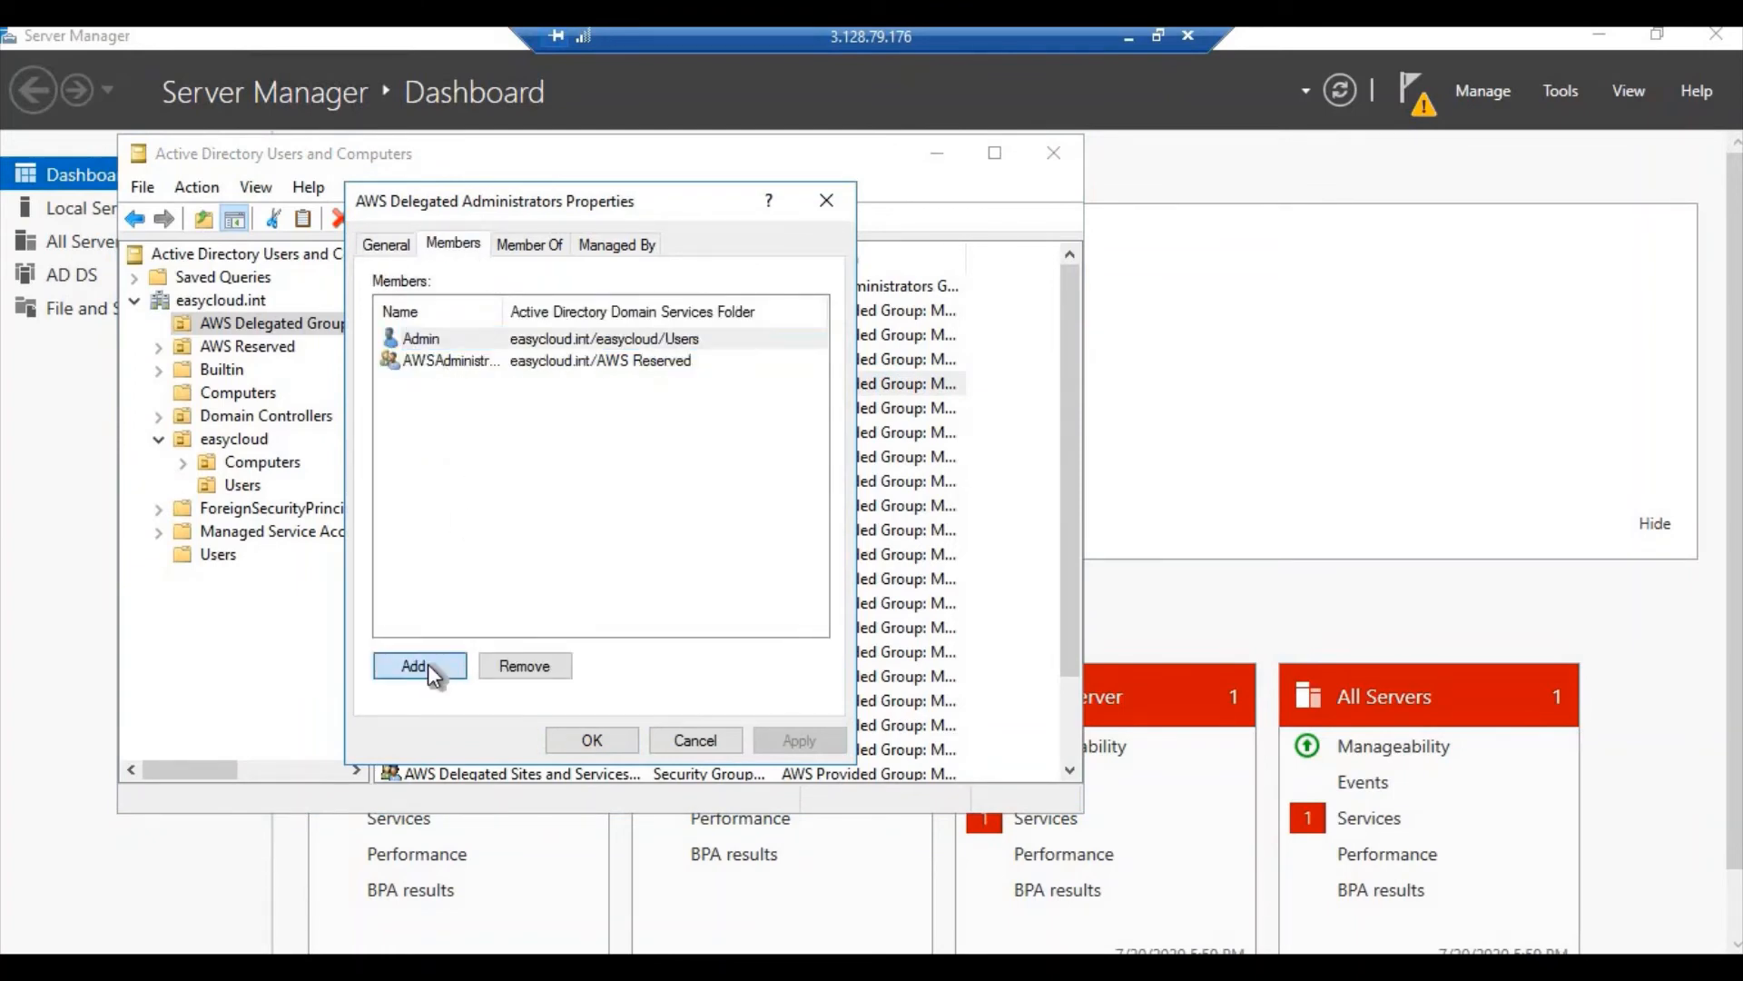
{"action": "type", "text": "ar"}
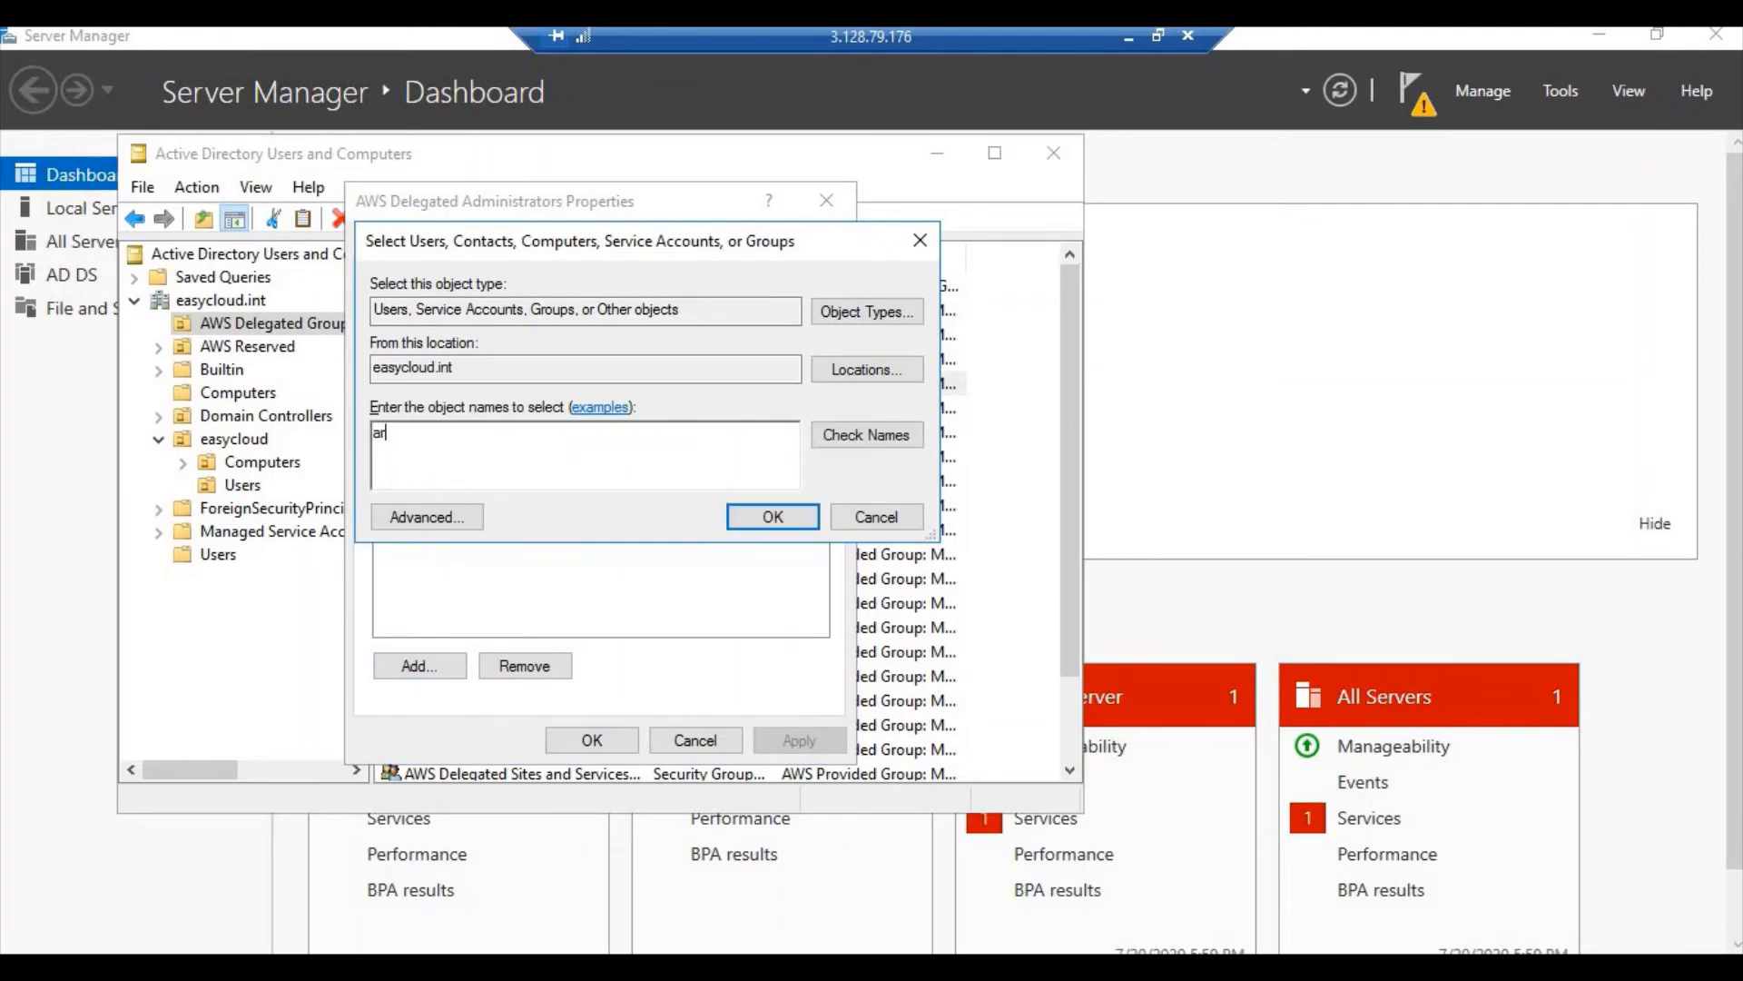
{"action": "type", "text": "avind.m"}
{"action": "left_click", "coordinate": [833, 434]}
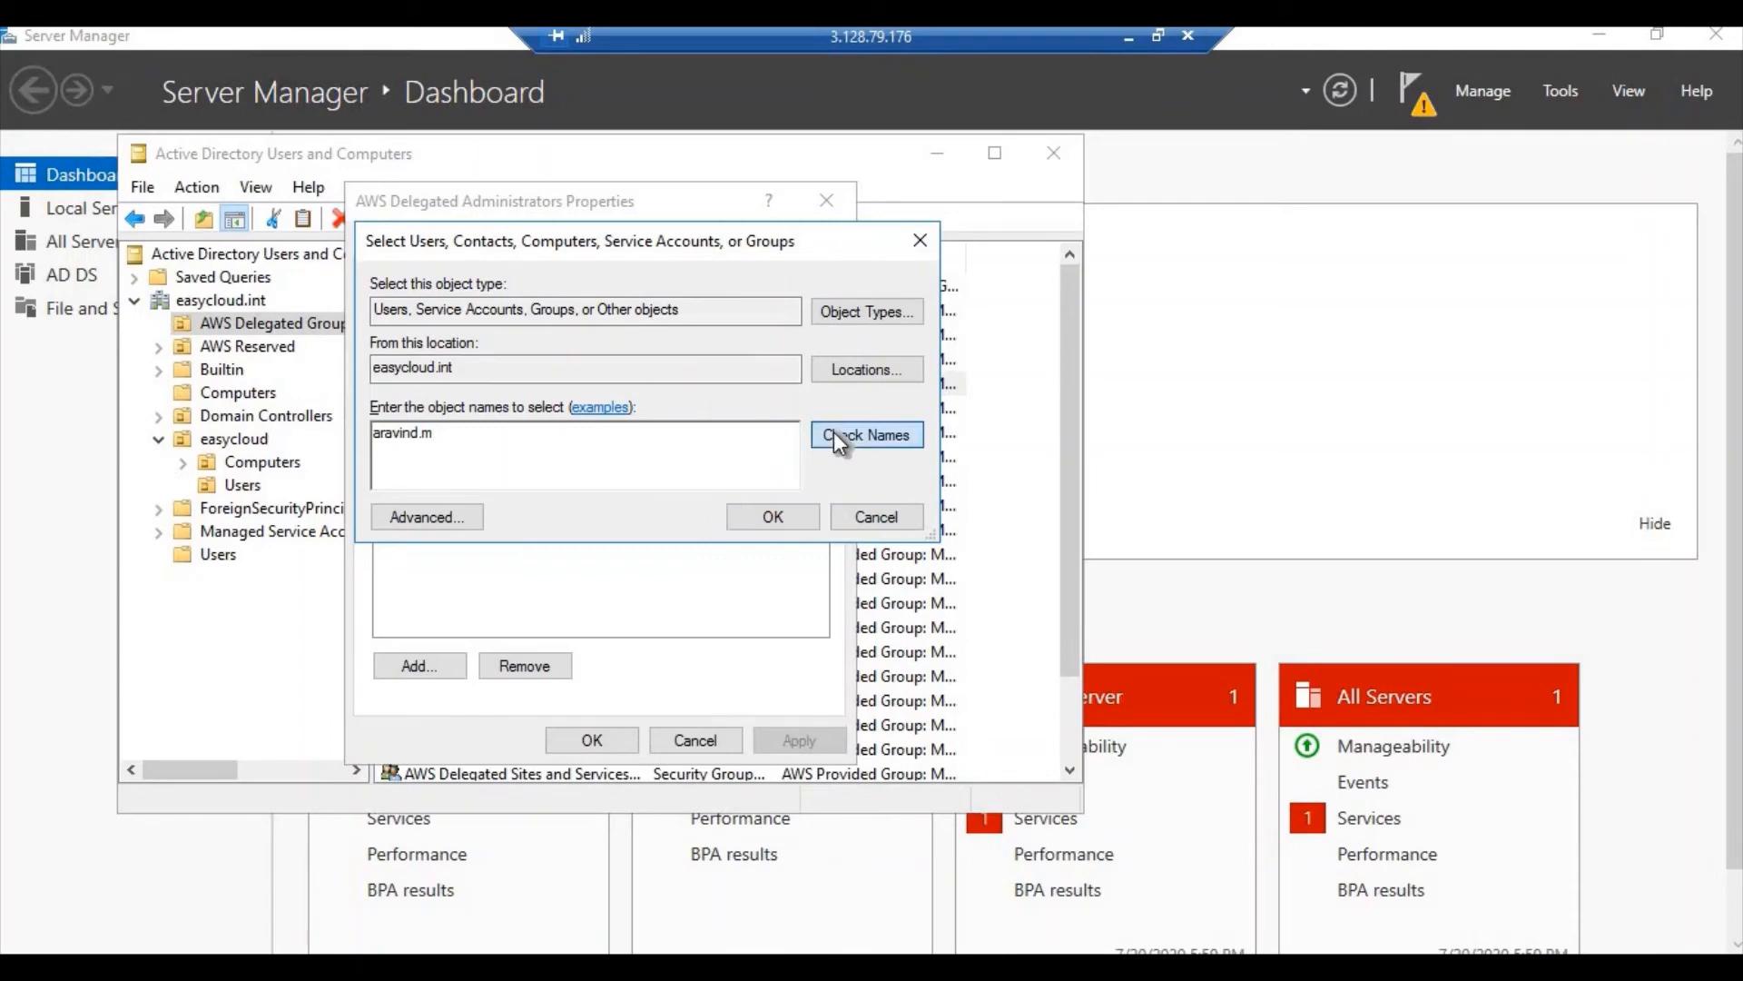
{"action": "left_click", "coordinate": [782, 520]}
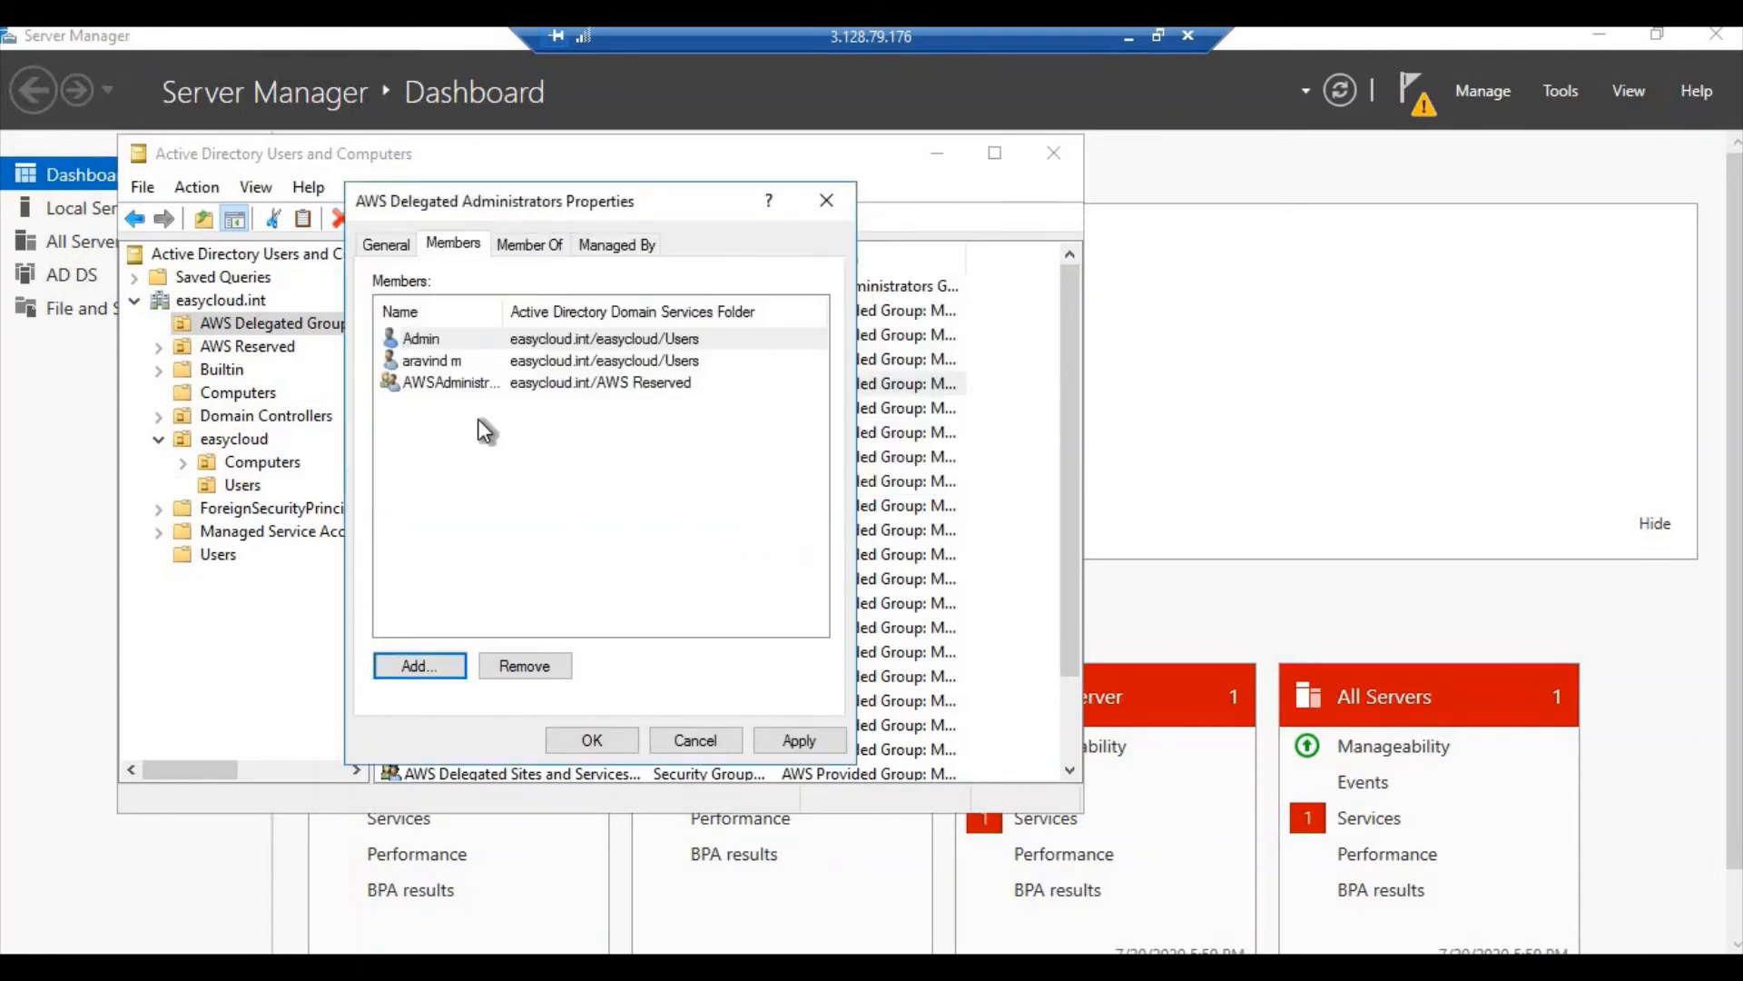
Add adgroup as a member too, then apply and close the properties
{"action": "left_click", "coordinate": [416, 668]}
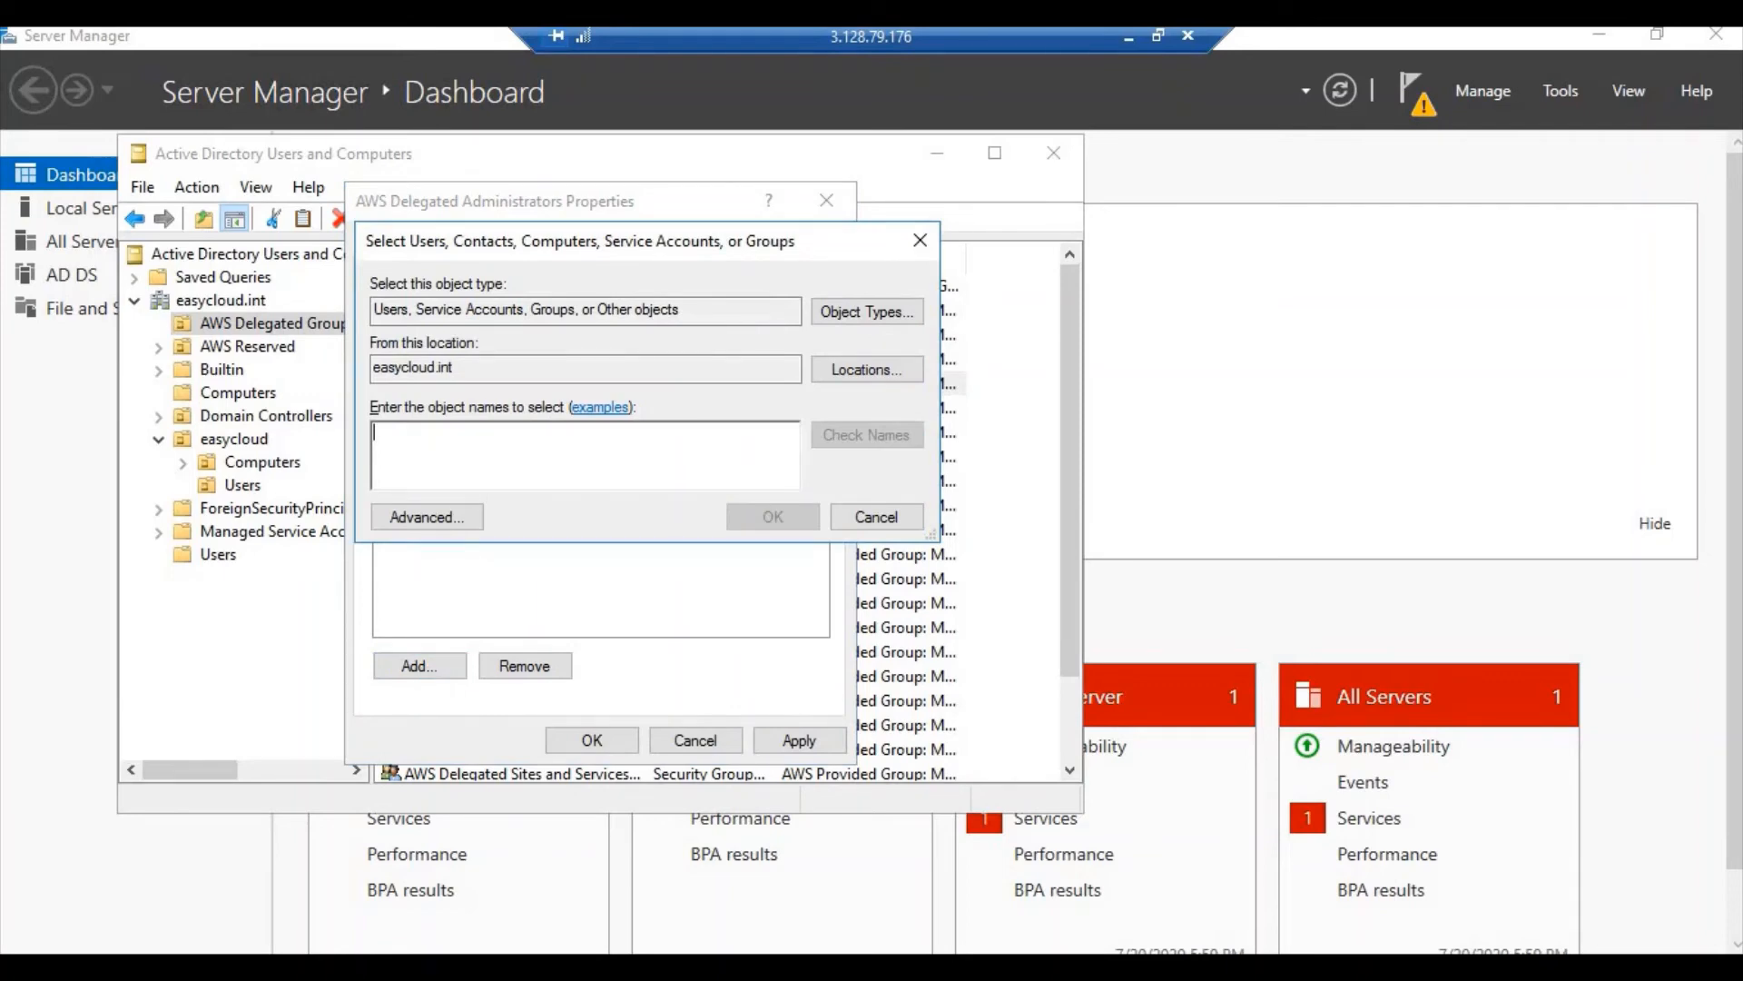
{"action": "type", "text": "adgroup"}
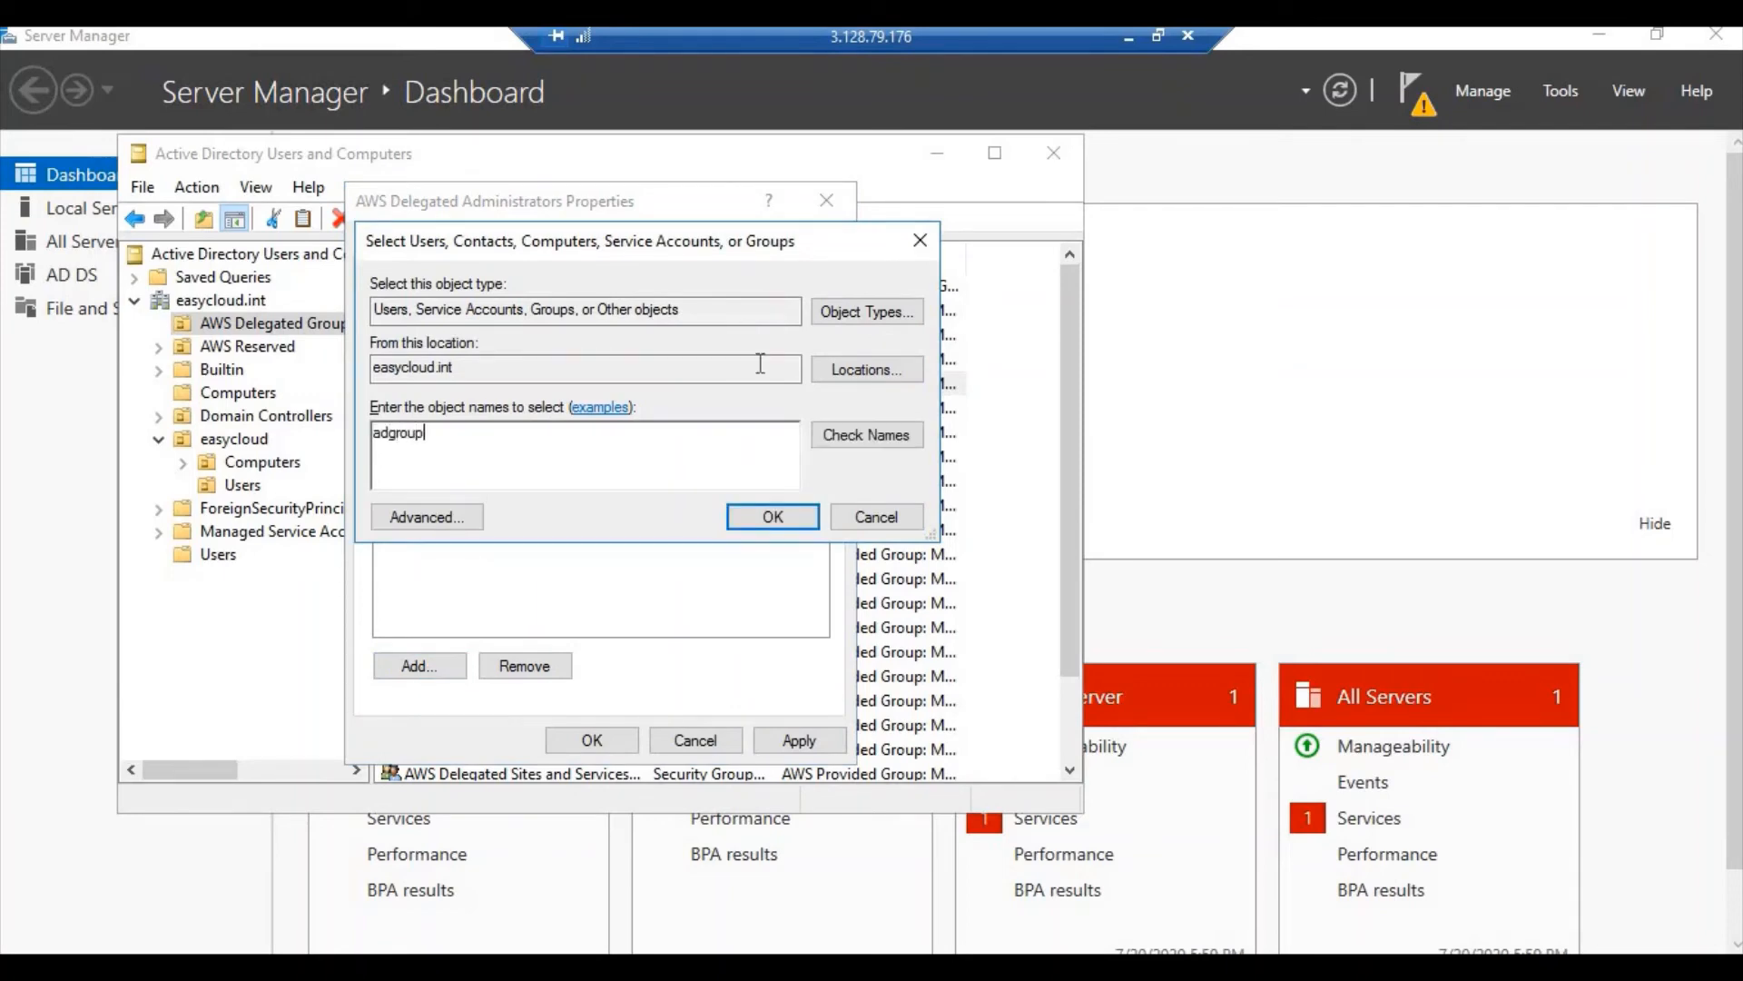
{"action": "left_click", "coordinate": [859, 438]}
{"action": "left_click", "coordinate": [773, 516]}
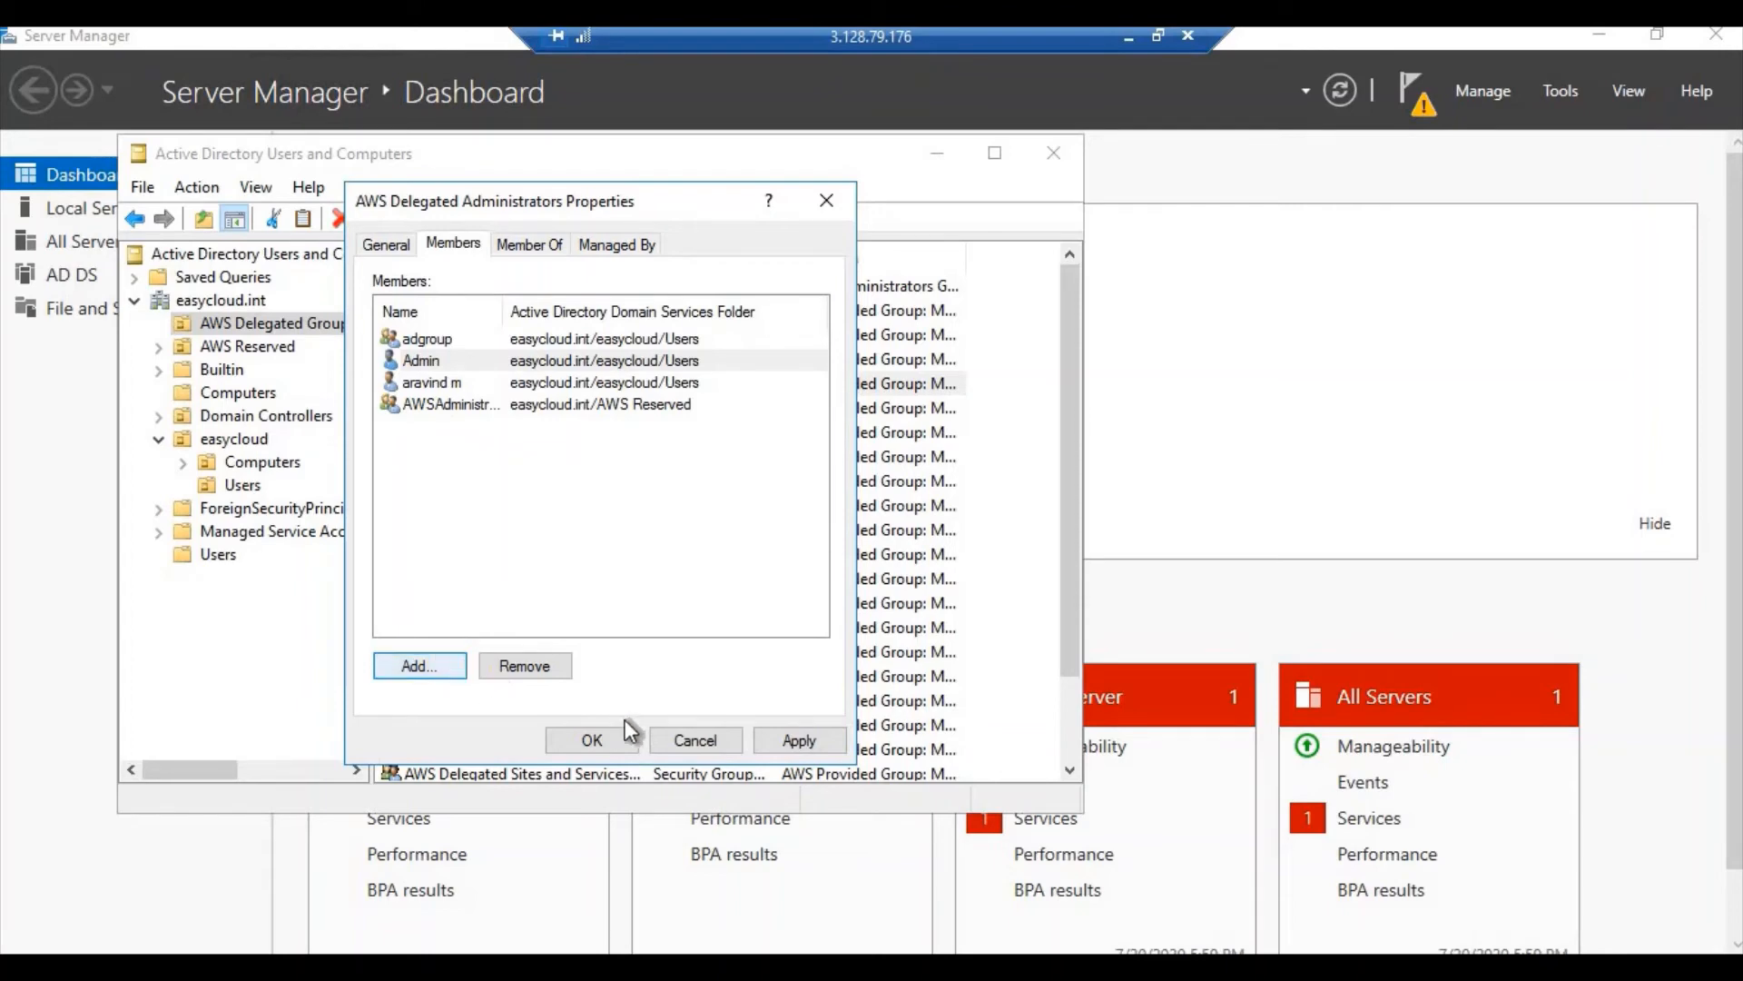
{"action": "left_click", "coordinate": [777, 732]}
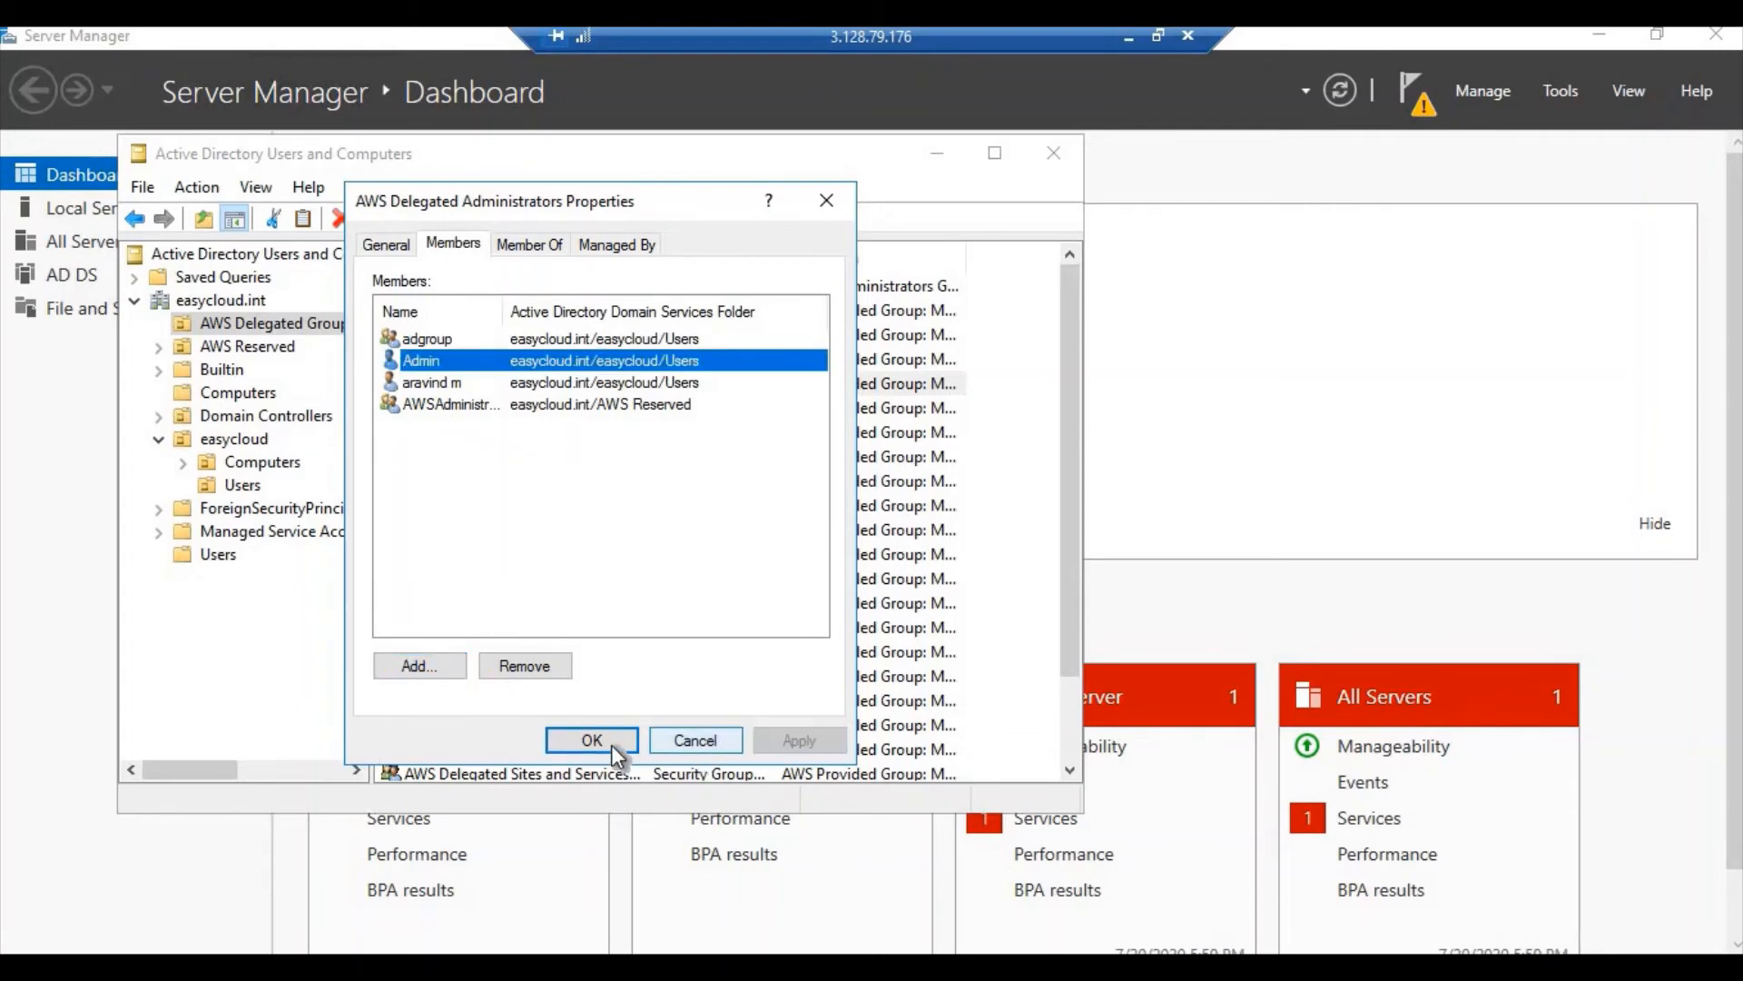
{"action": "left_click", "coordinate": [612, 744]}
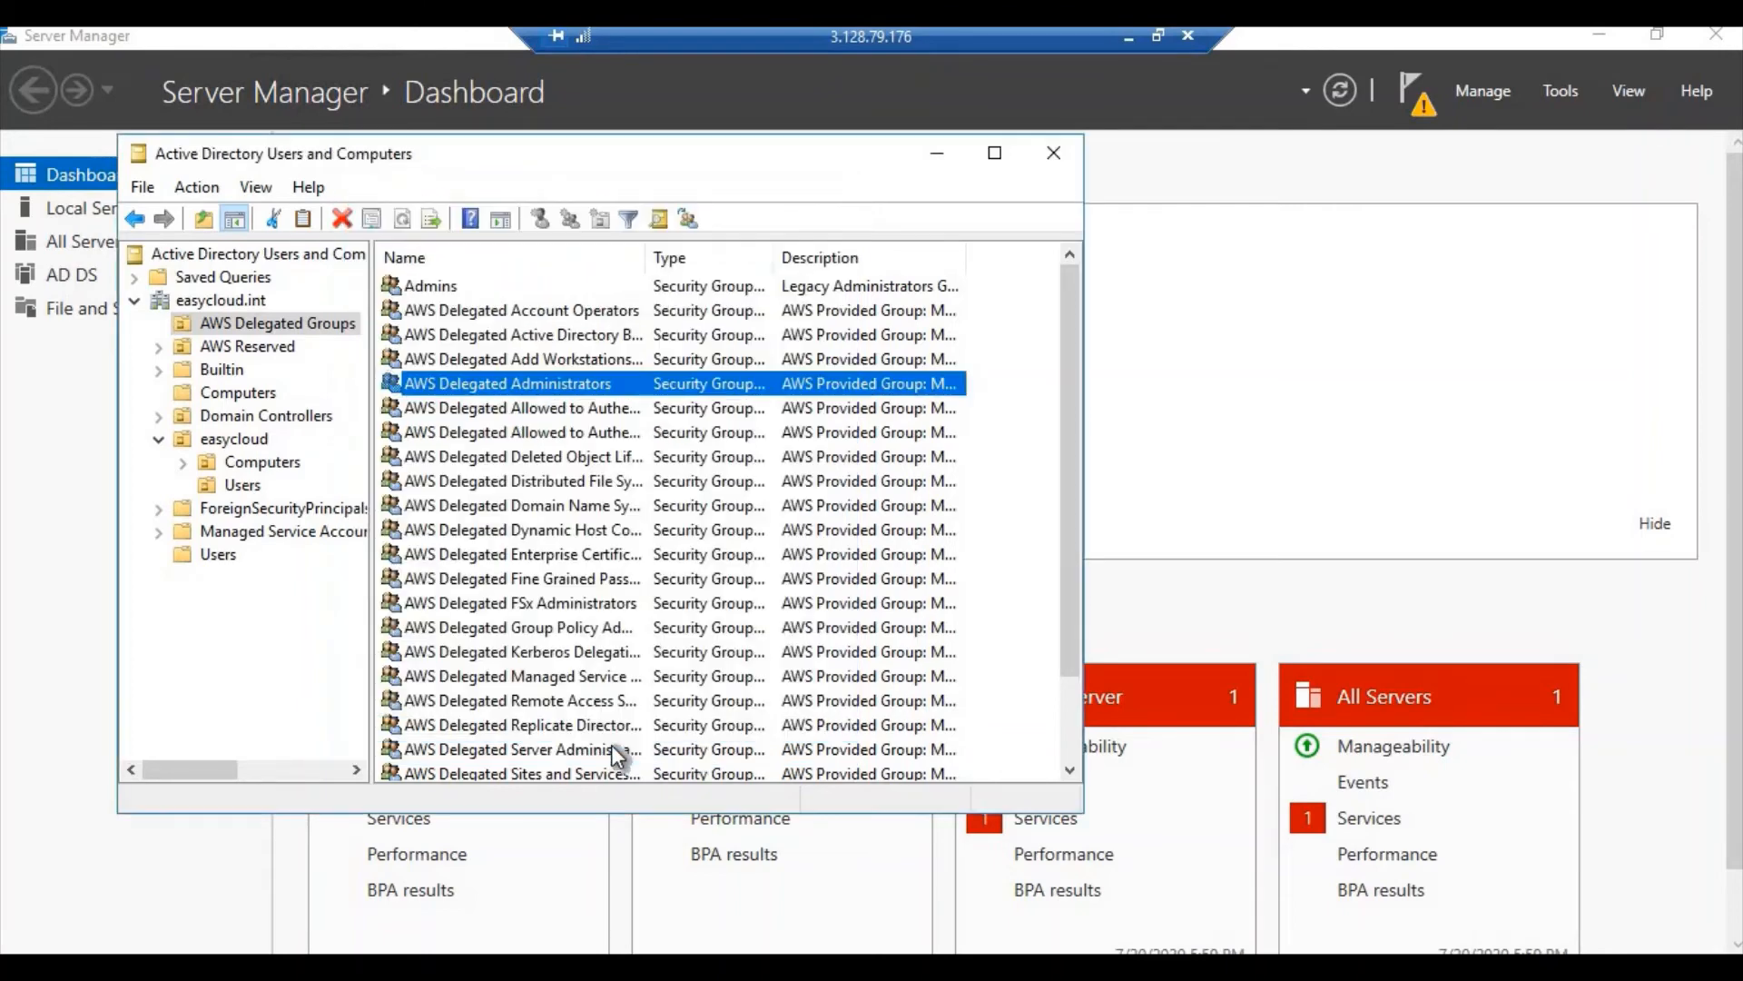
Copy the Windows instance's IP and start a Remote Desktop connection to 3.129.42.72
{"action": "left_click", "coordinate": [1128, 36]}
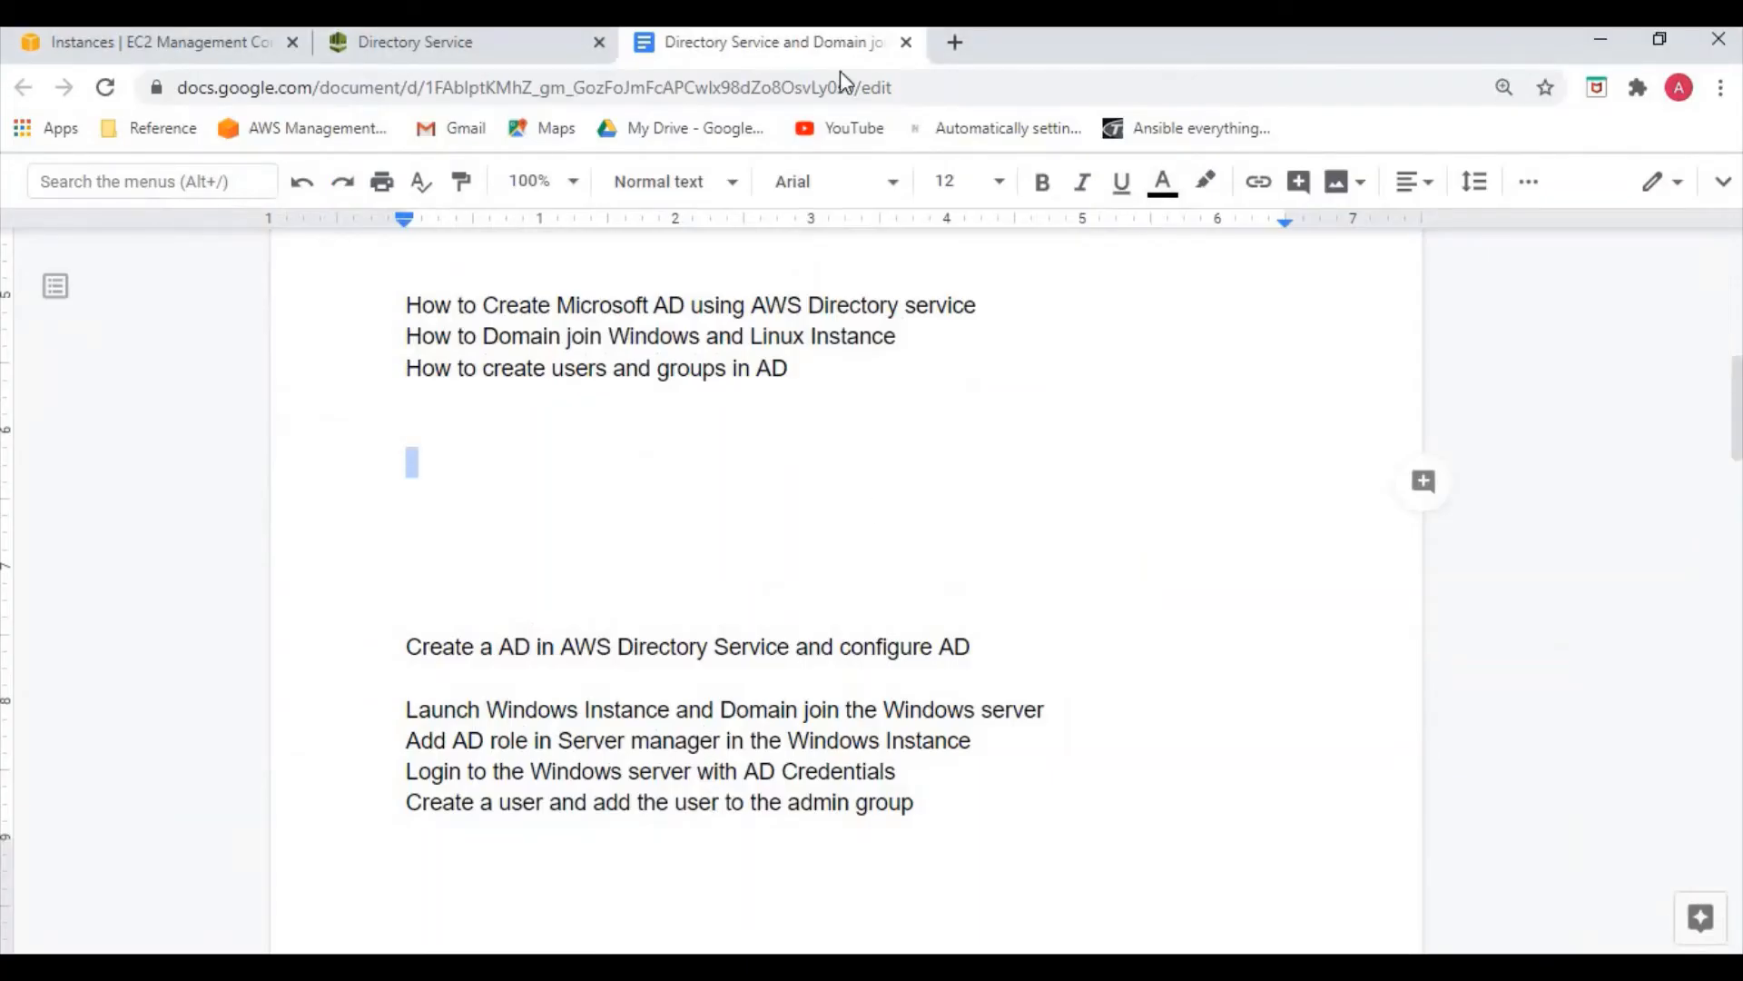
{"action": "left_click", "coordinate": [187, 42]}
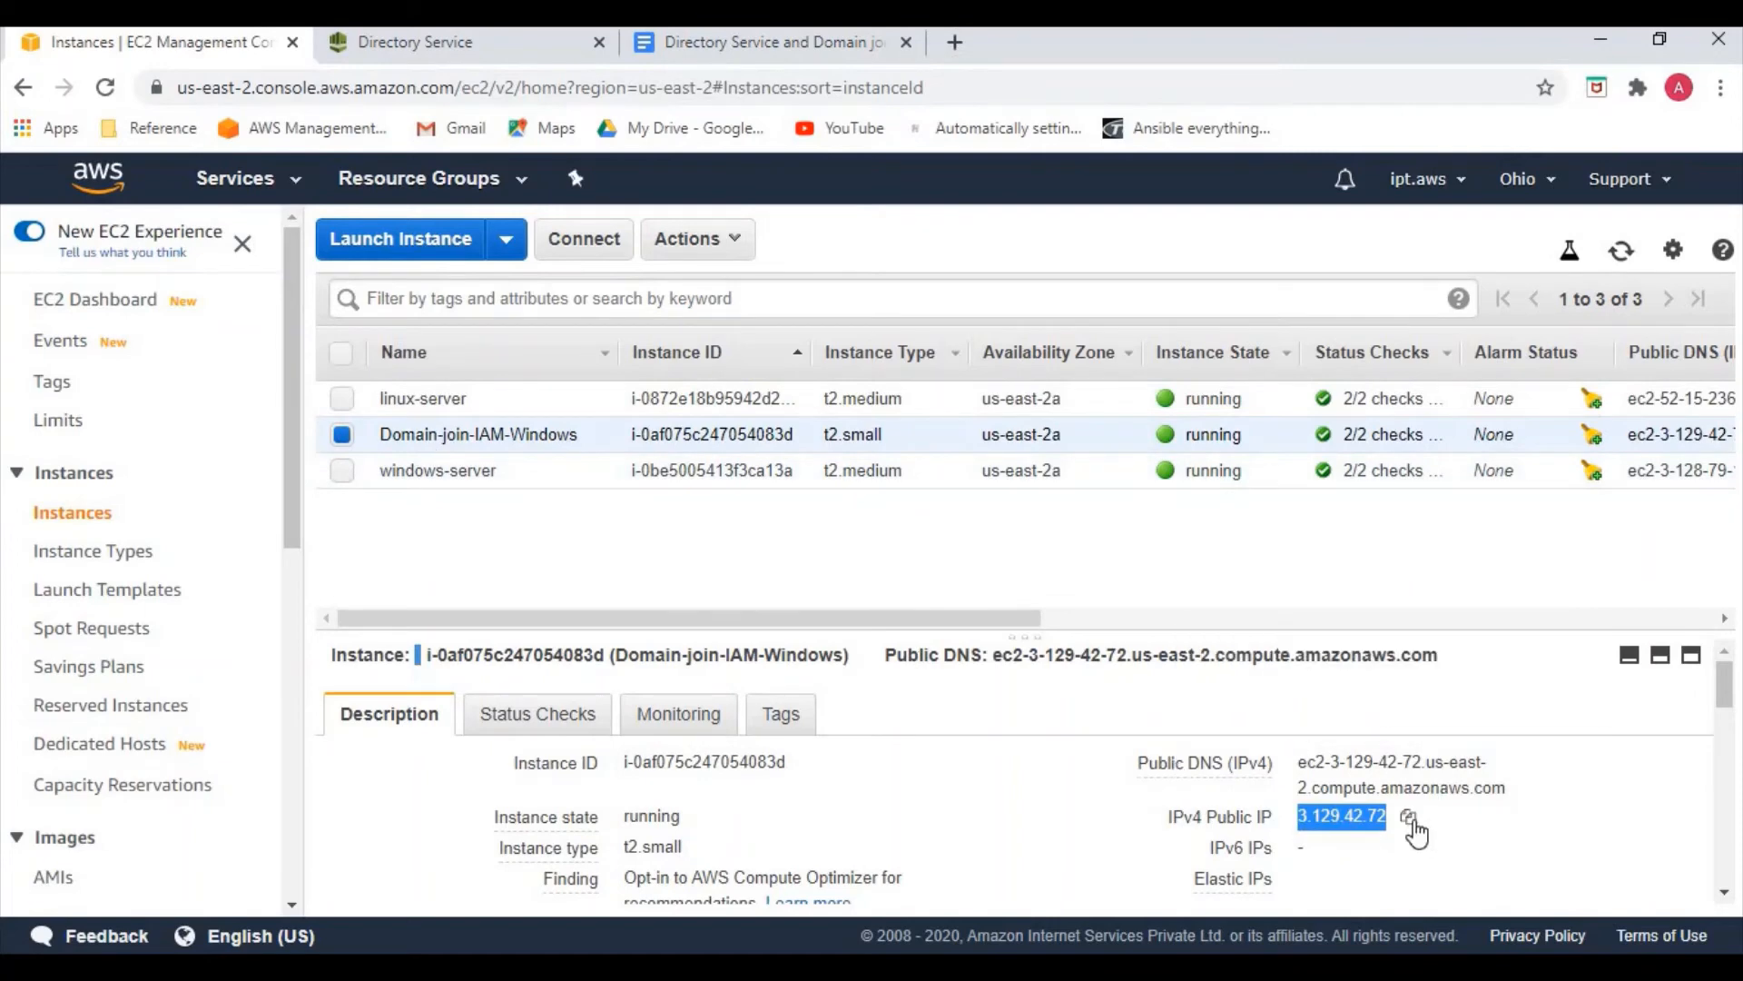
{"action": "left_click", "coordinate": [1408, 816]}
{"action": "key", "text": "alt+Tab"}
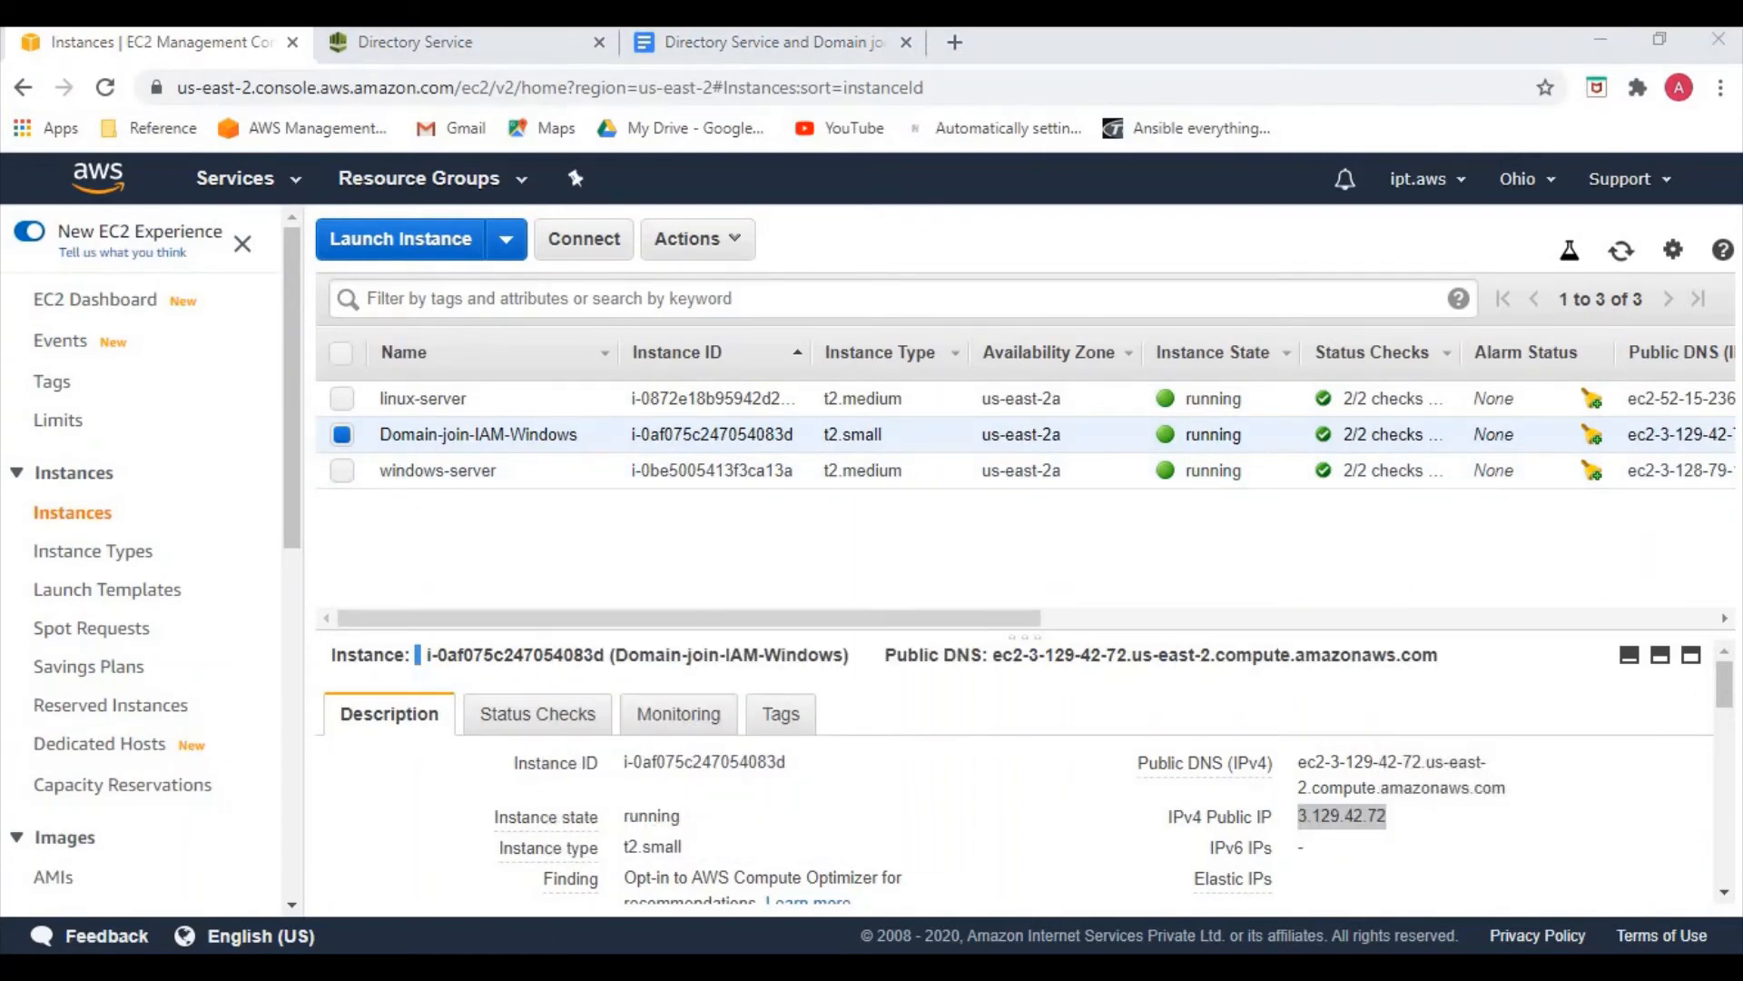
{"action": "right_click", "coordinate": [526, 948]}
{"action": "left_click", "coordinate": [513, 845]}
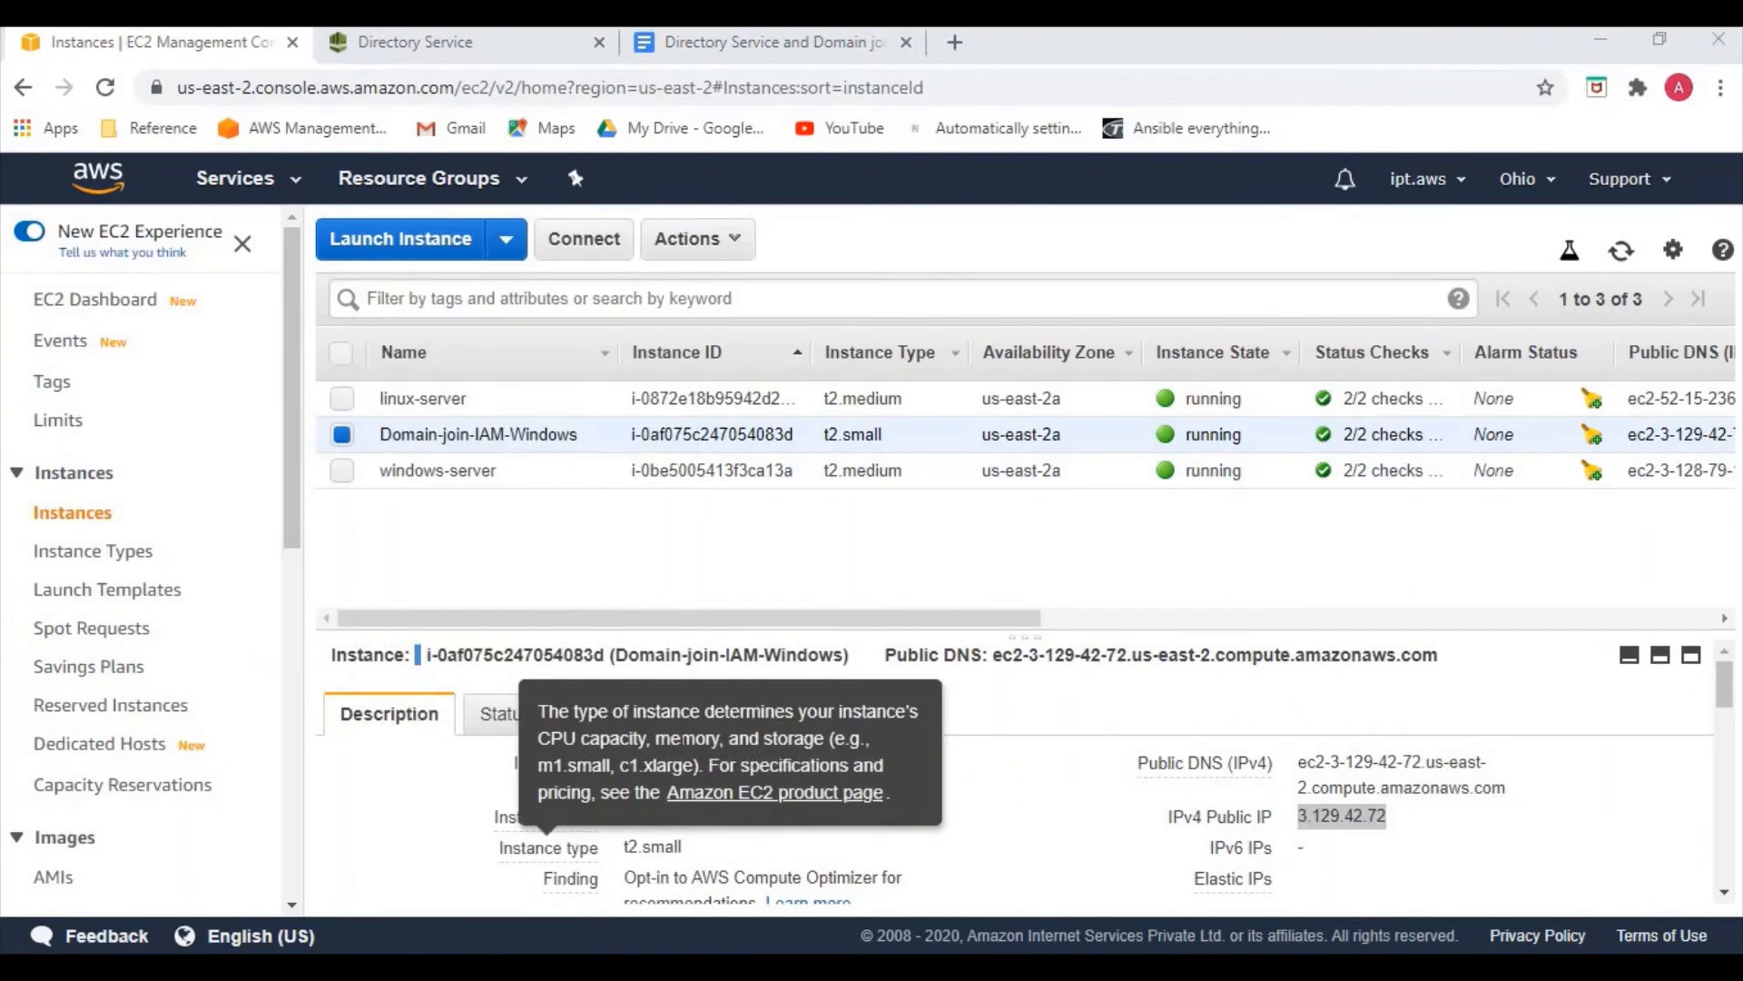
{"action": "key", "text": "ctrl+v"}
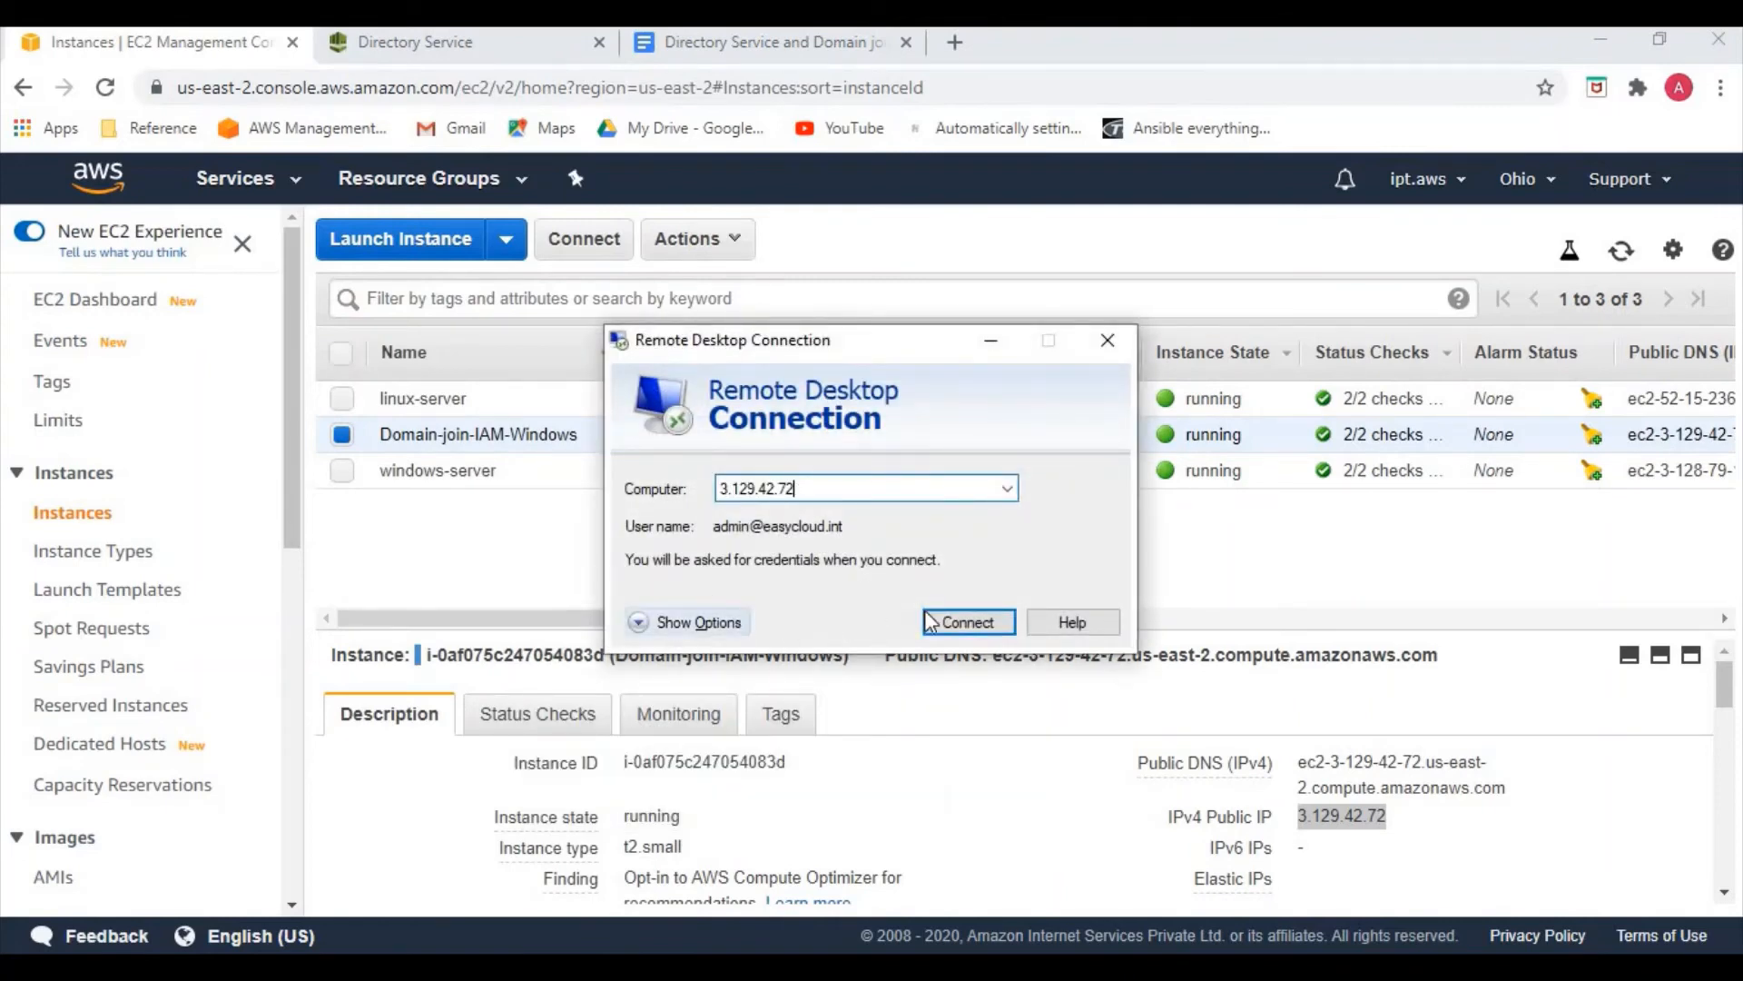
{"action": "left_click", "coordinate": [952, 633]}
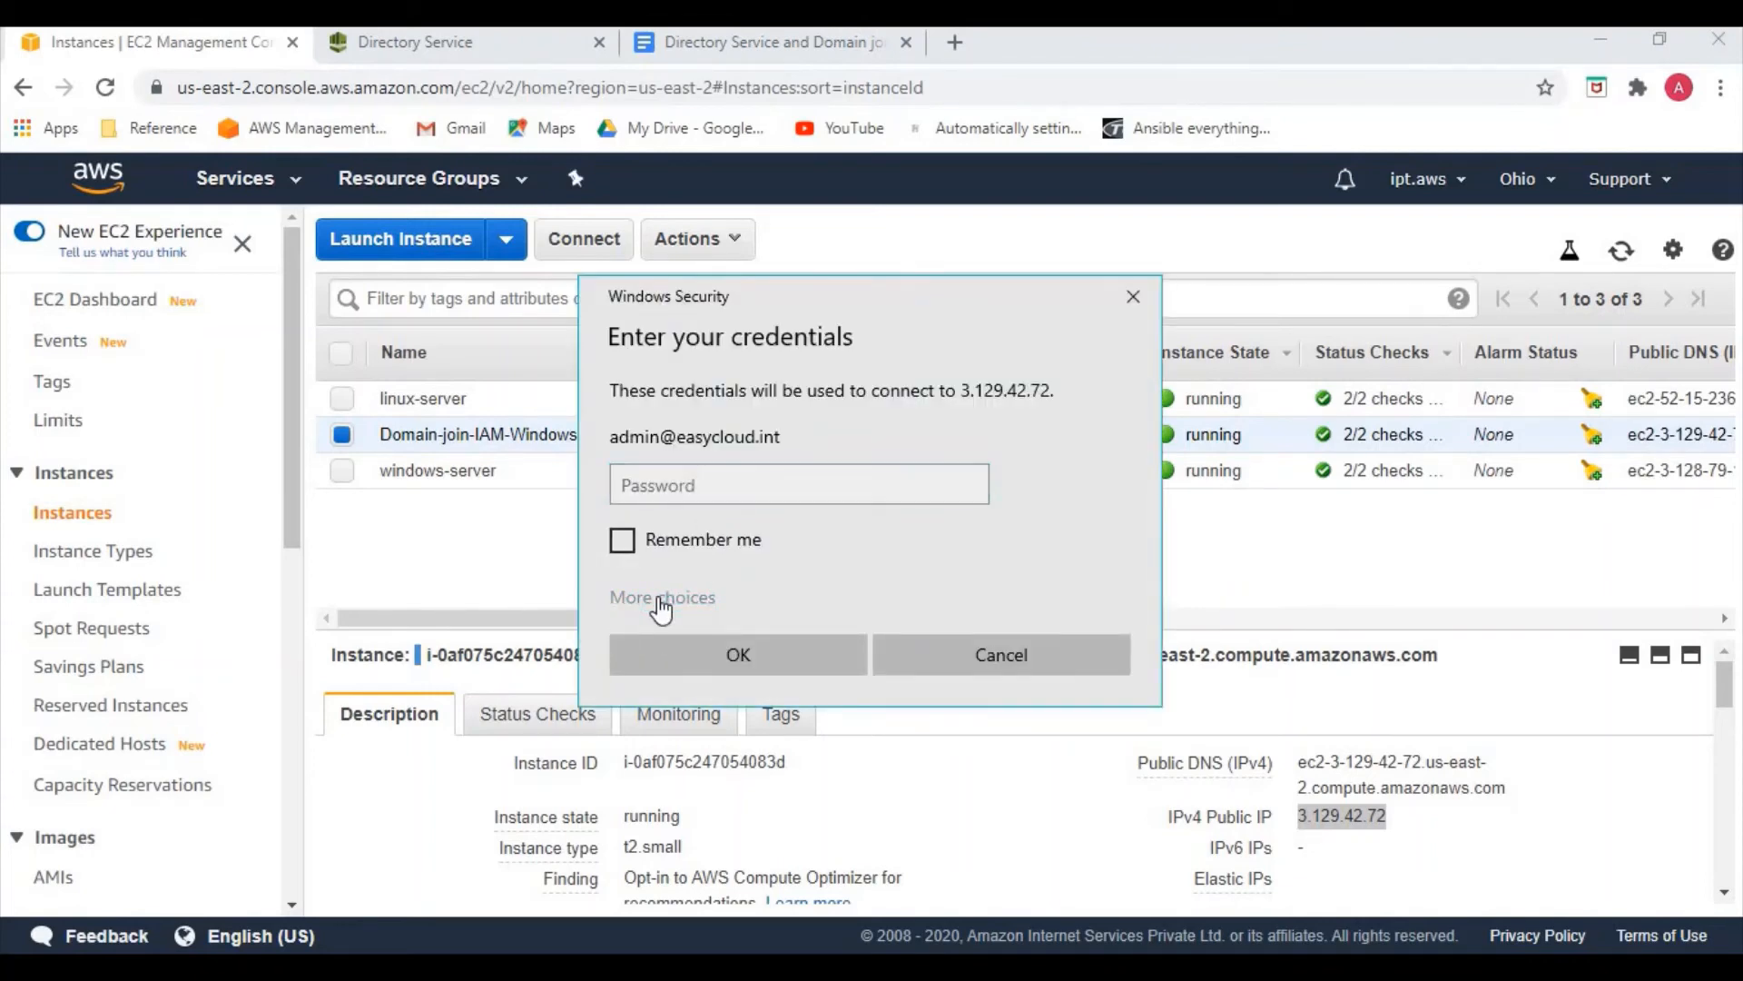
Sign in with a different account using the new domain user's credentials
{"action": "left_click", "coordinate": [661, 600]}
{"action": "left_click", "coordinate": [775, 723]}
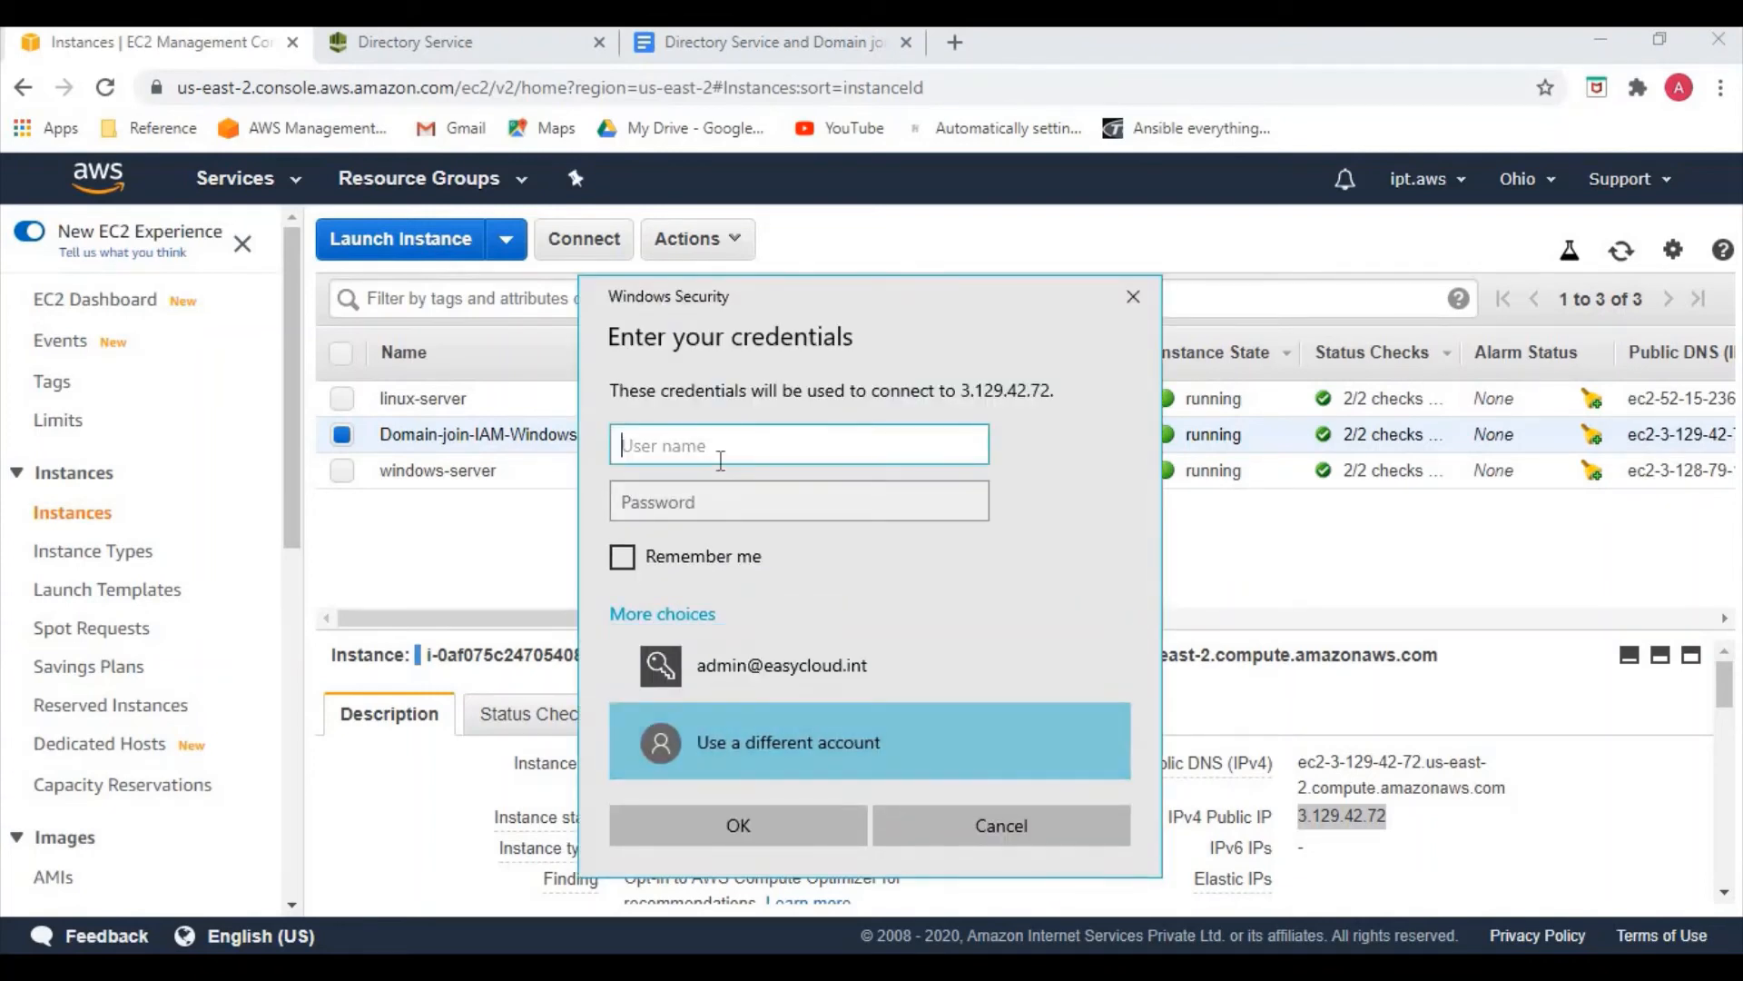
{"action": "type", "text": "aravind"}
{"action": "type", "text": ".mo"}
{"action": "type", "text": "@easy"}
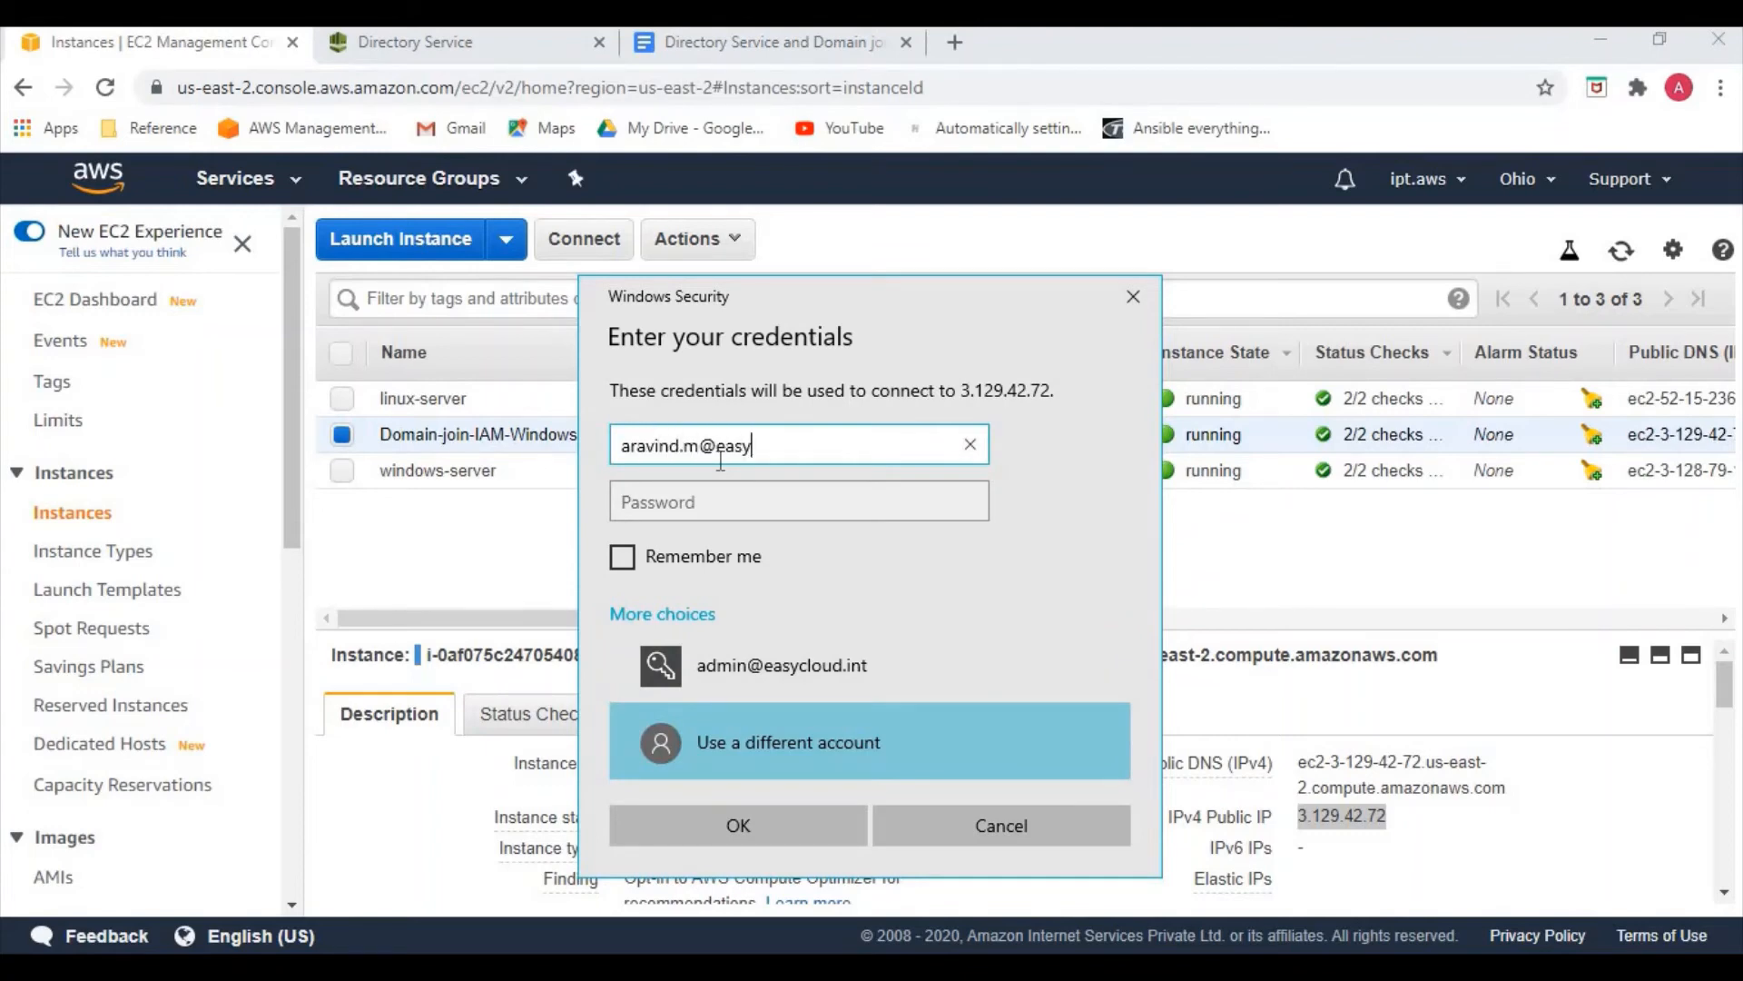
{"action": "type", "text": "cloud"}
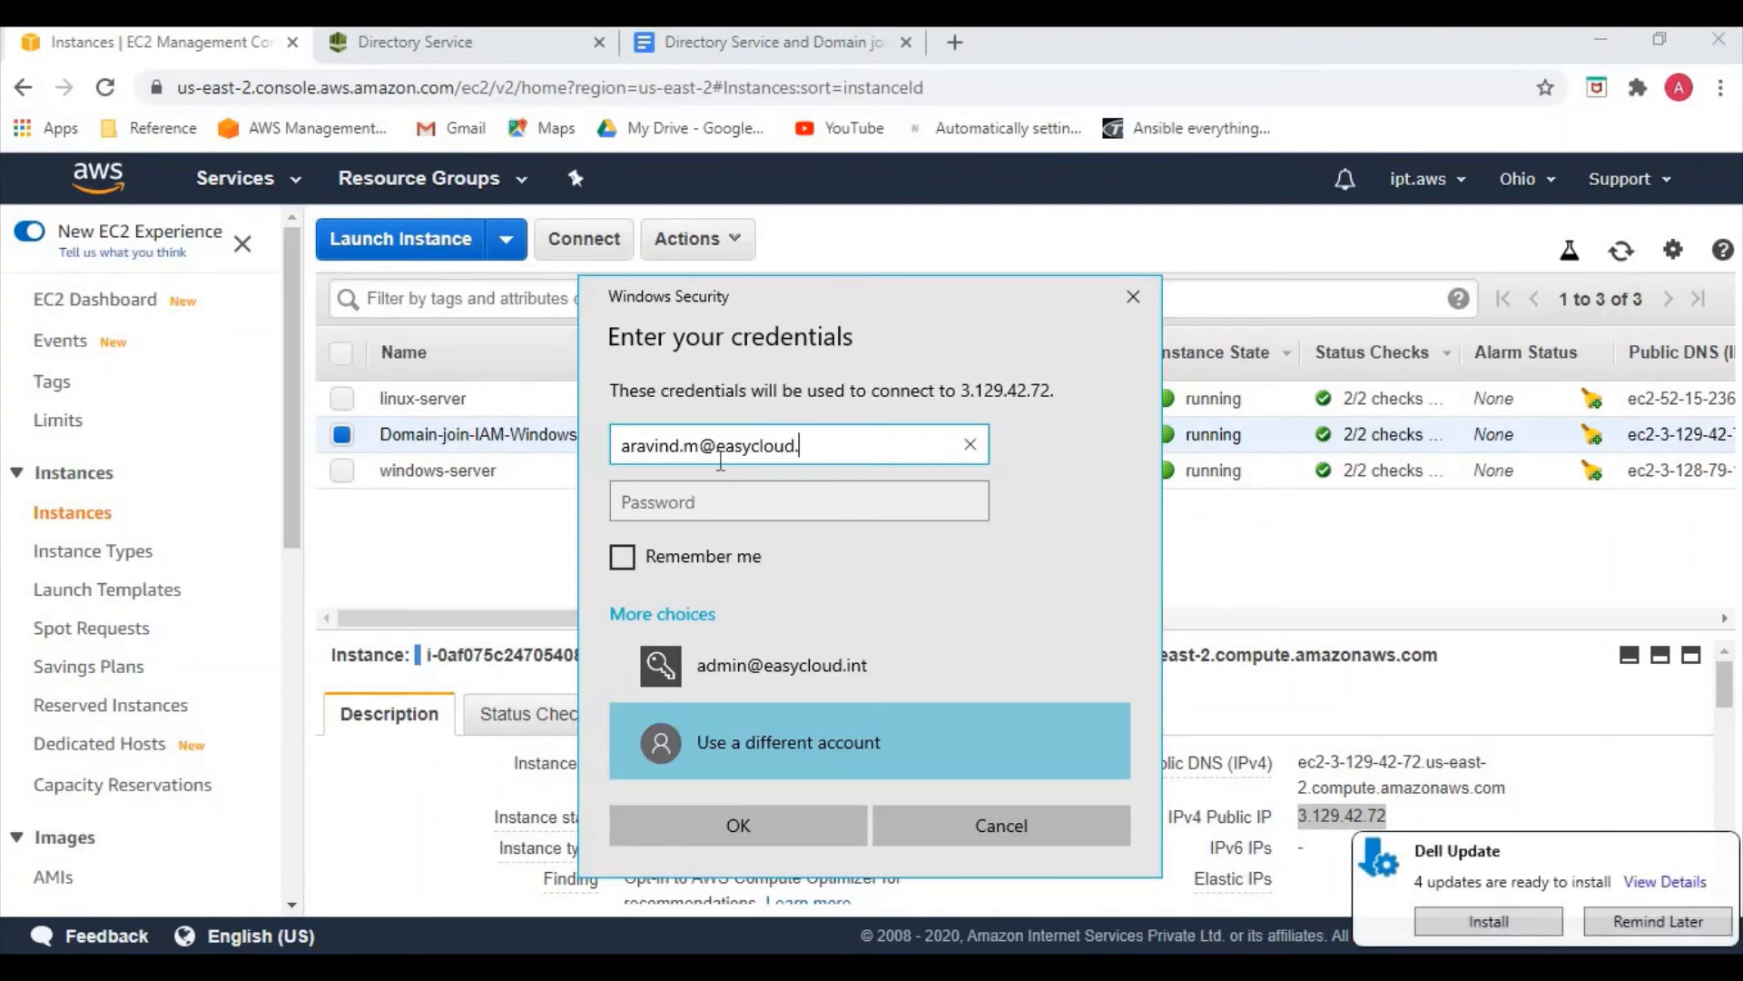
{"action": "type", "text": ".int"}
{"action": "key", "text": "Tab"}
{"action": "type", "text": "•"}
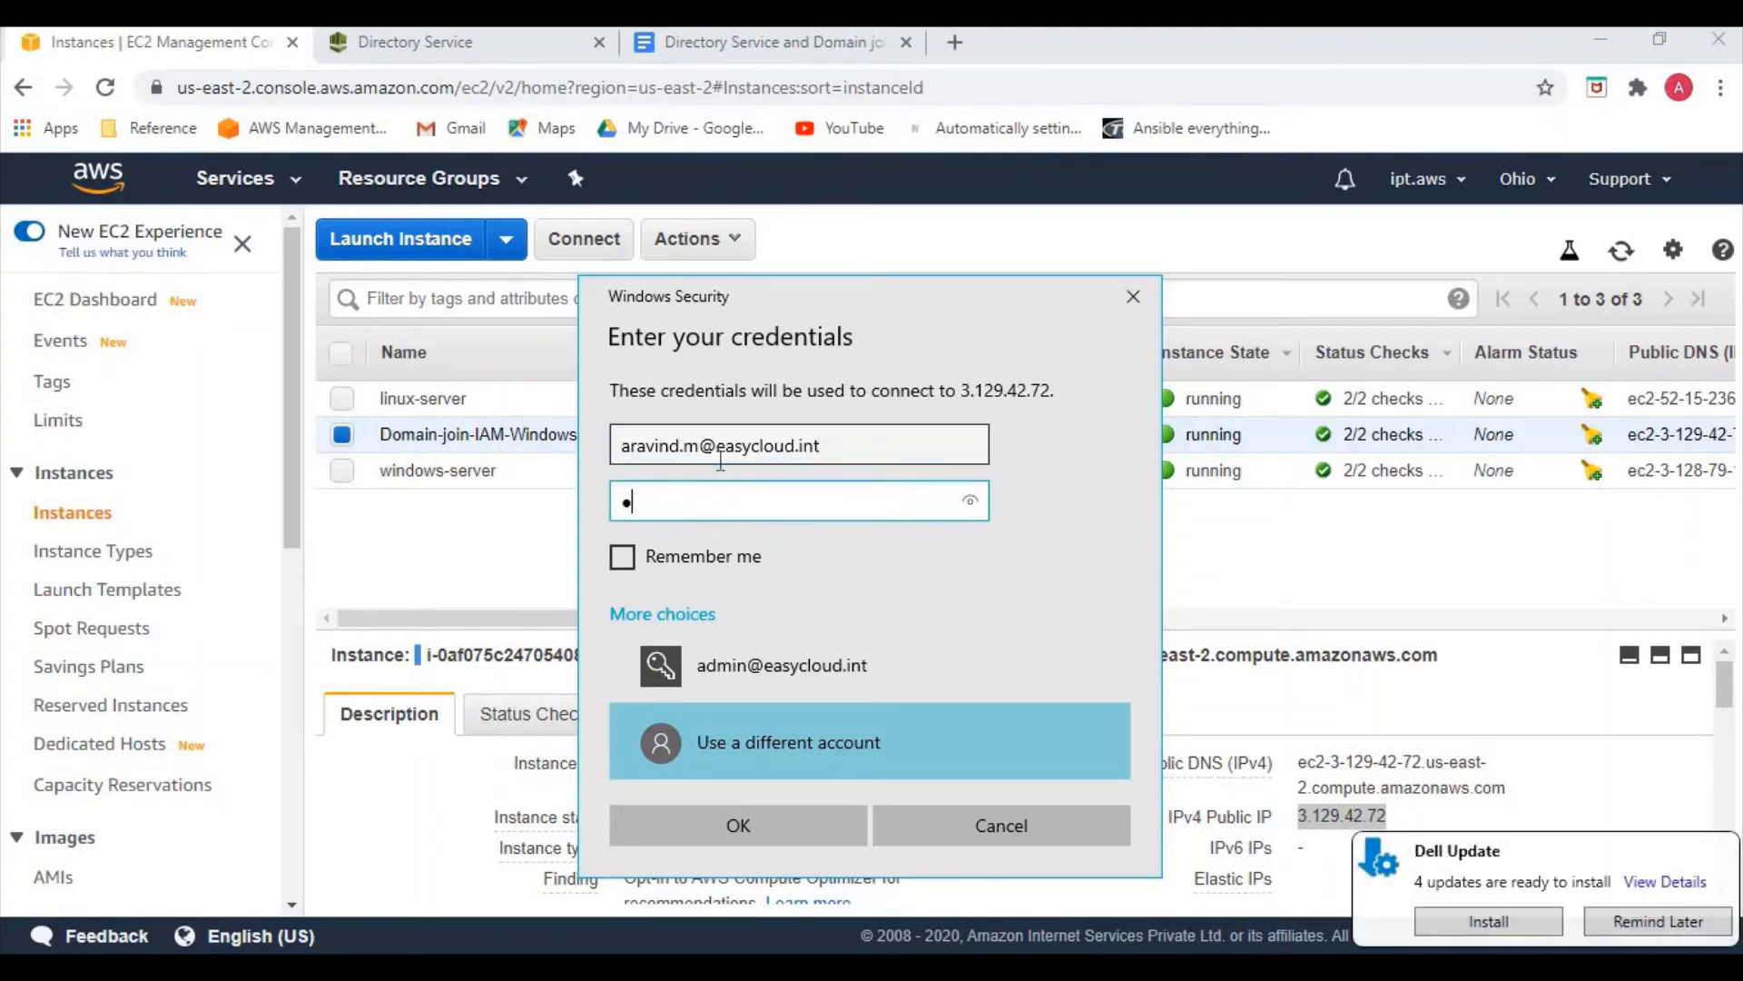
{"action": "type", "text": "•••••••••••"}
{"action": "key", "text": "Return"}
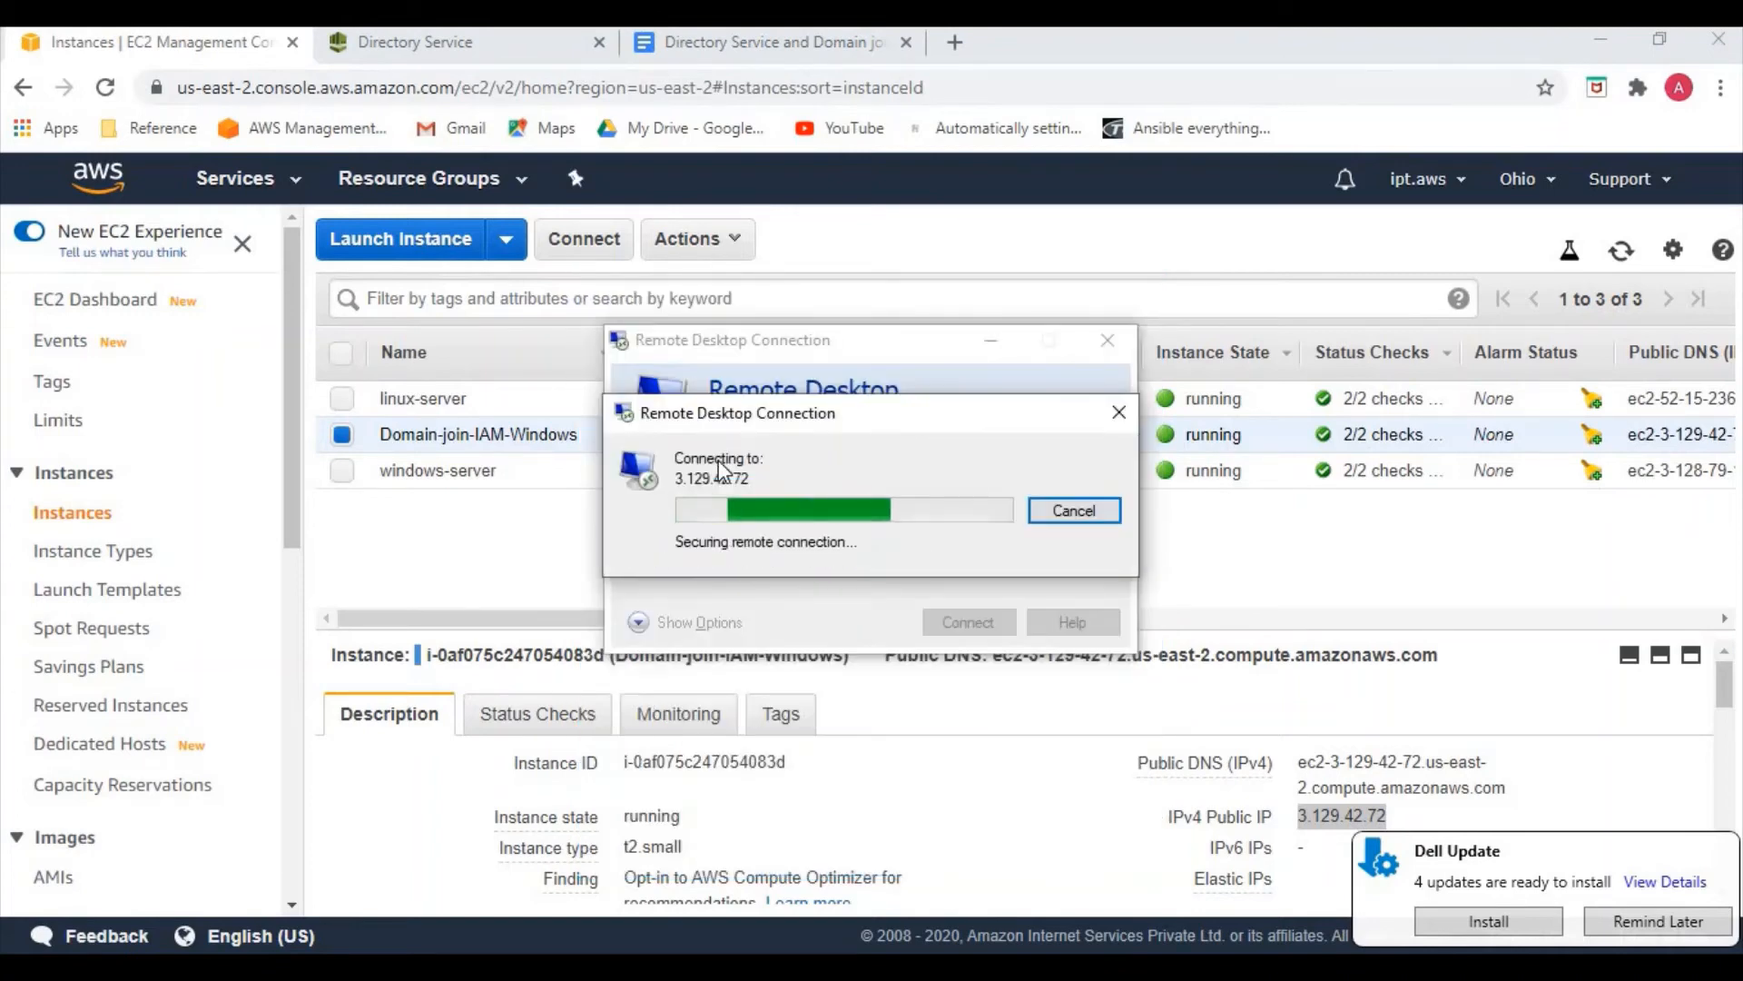
Accept the certificate warning and minimize the session once the profile starts loading
{"action": "left_click", "coordinate": [940, 713]}
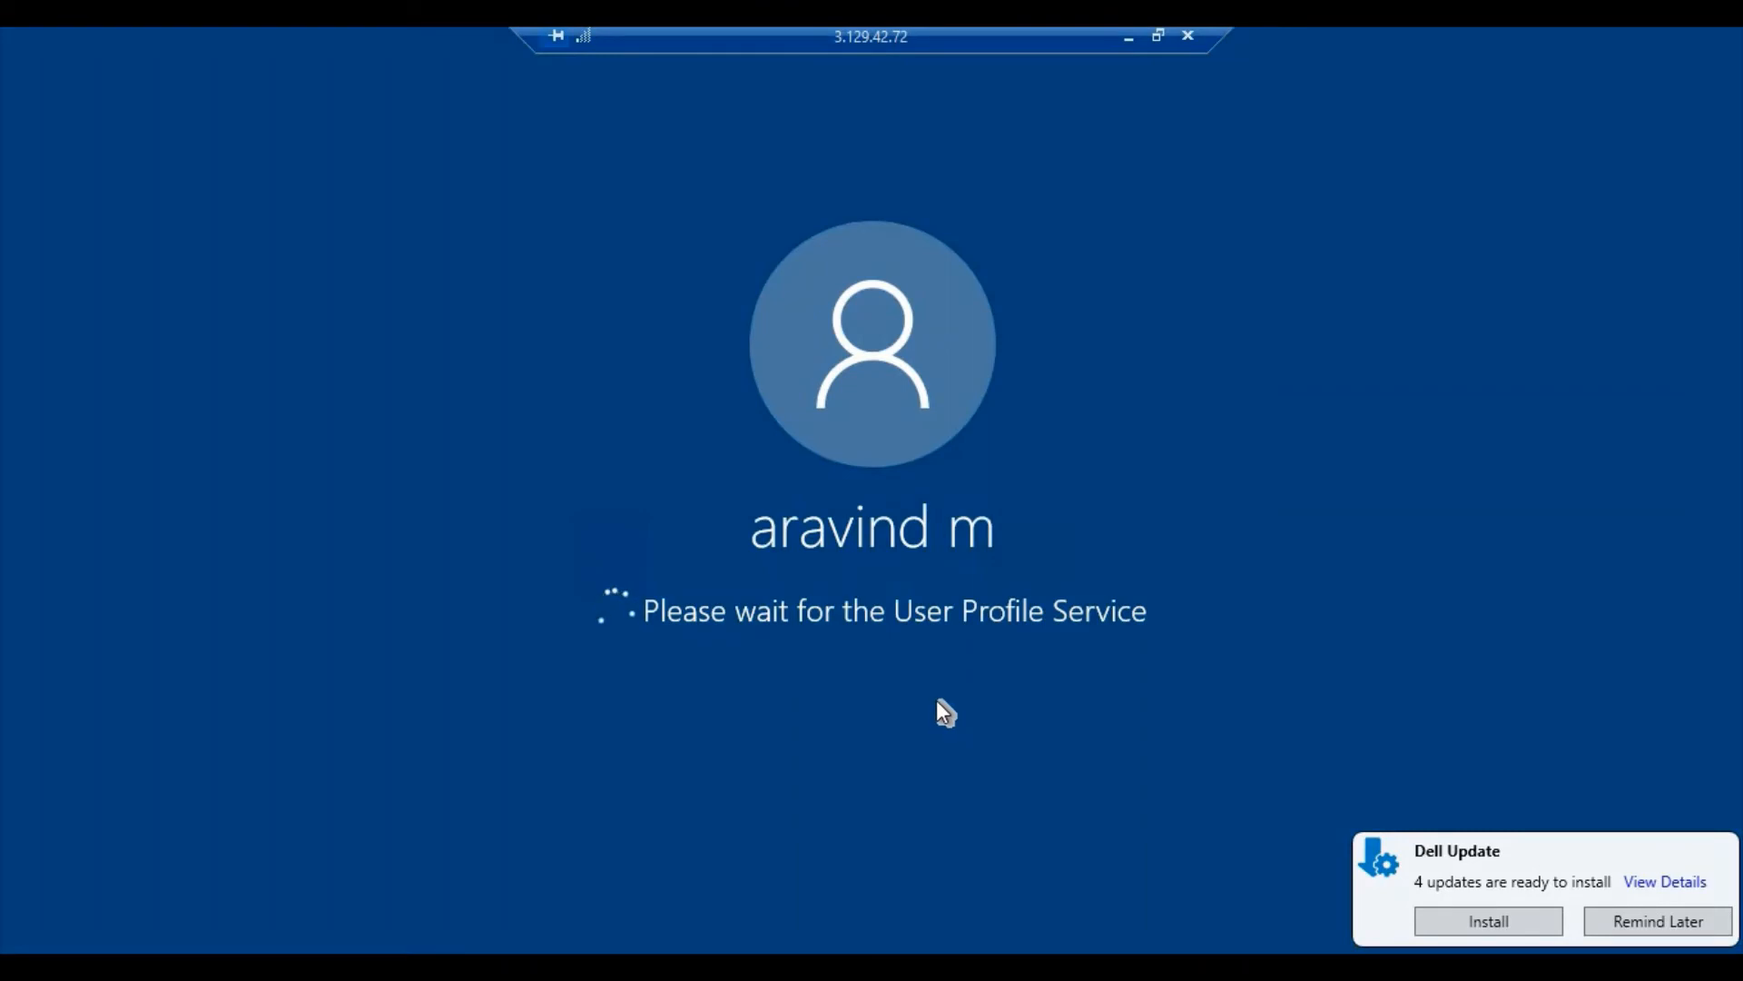
{"action": "left_click", "coordinate": [1129, 38]}
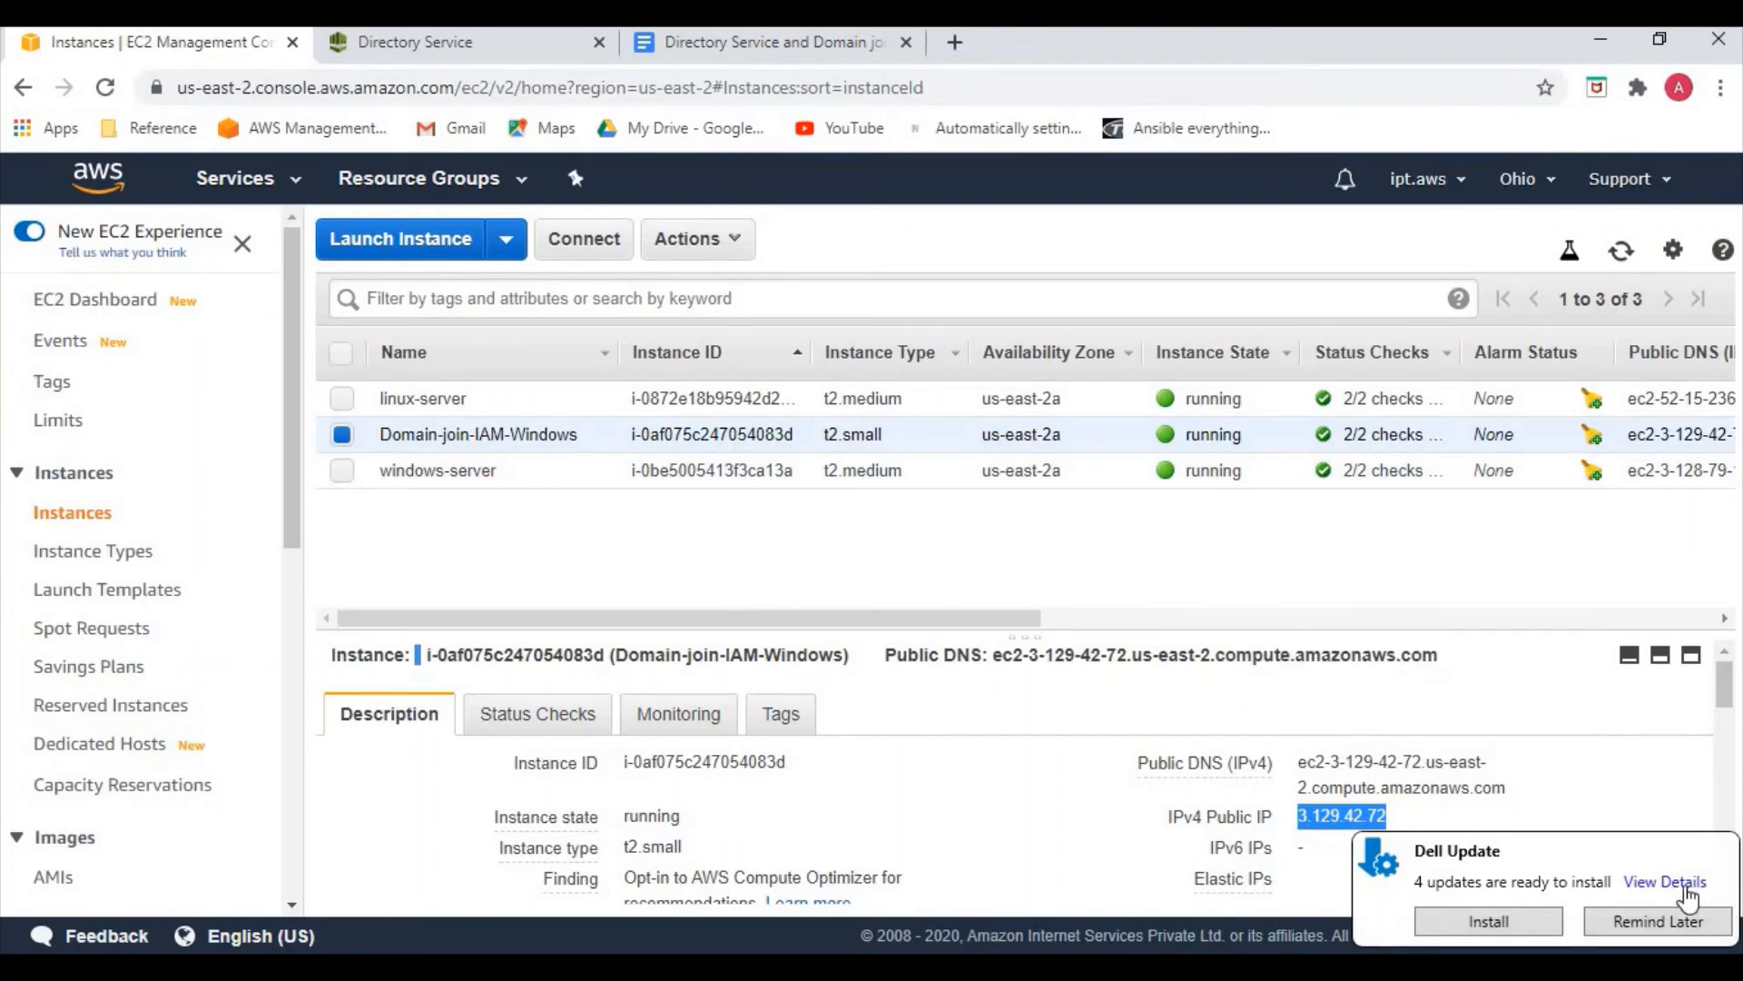
Select the linux-server instance, copy its public IP 52.15.236.237, and open Windows search
{"action": "left_click", "coordinate": [342, 435]}
{"action": "left_click", "coordinate": [342, 400]}
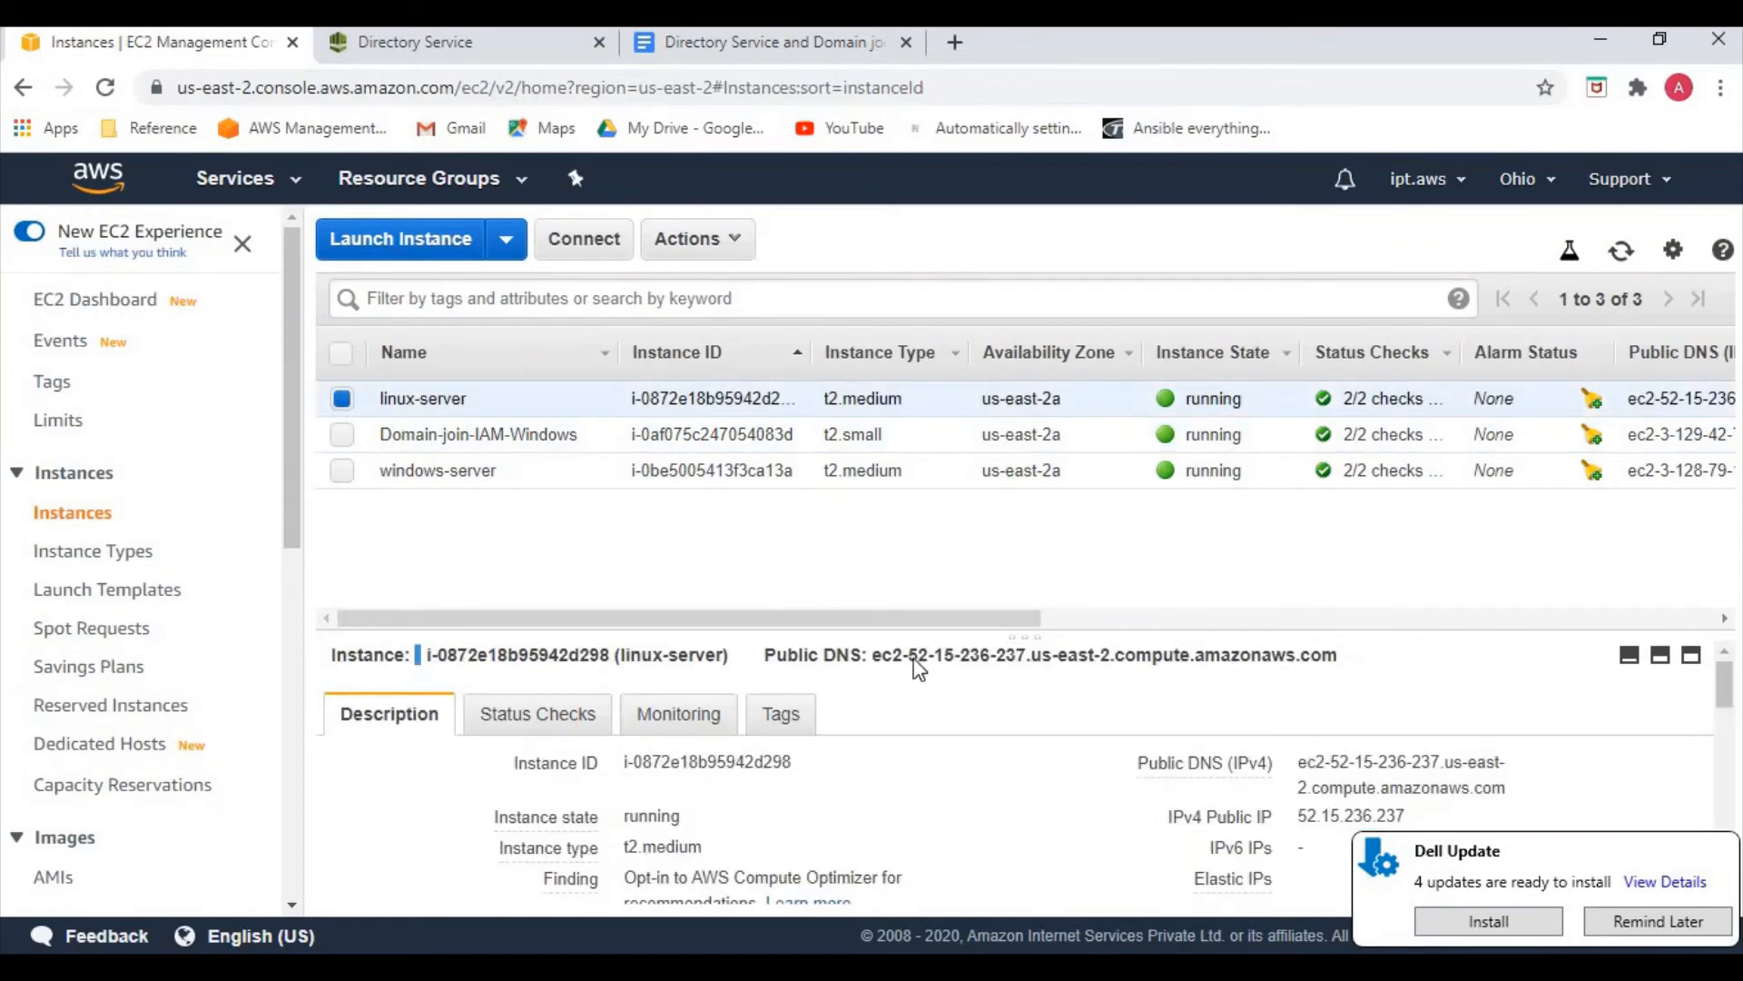
{"action": "left_click", "coordinate": [1380, 816]}
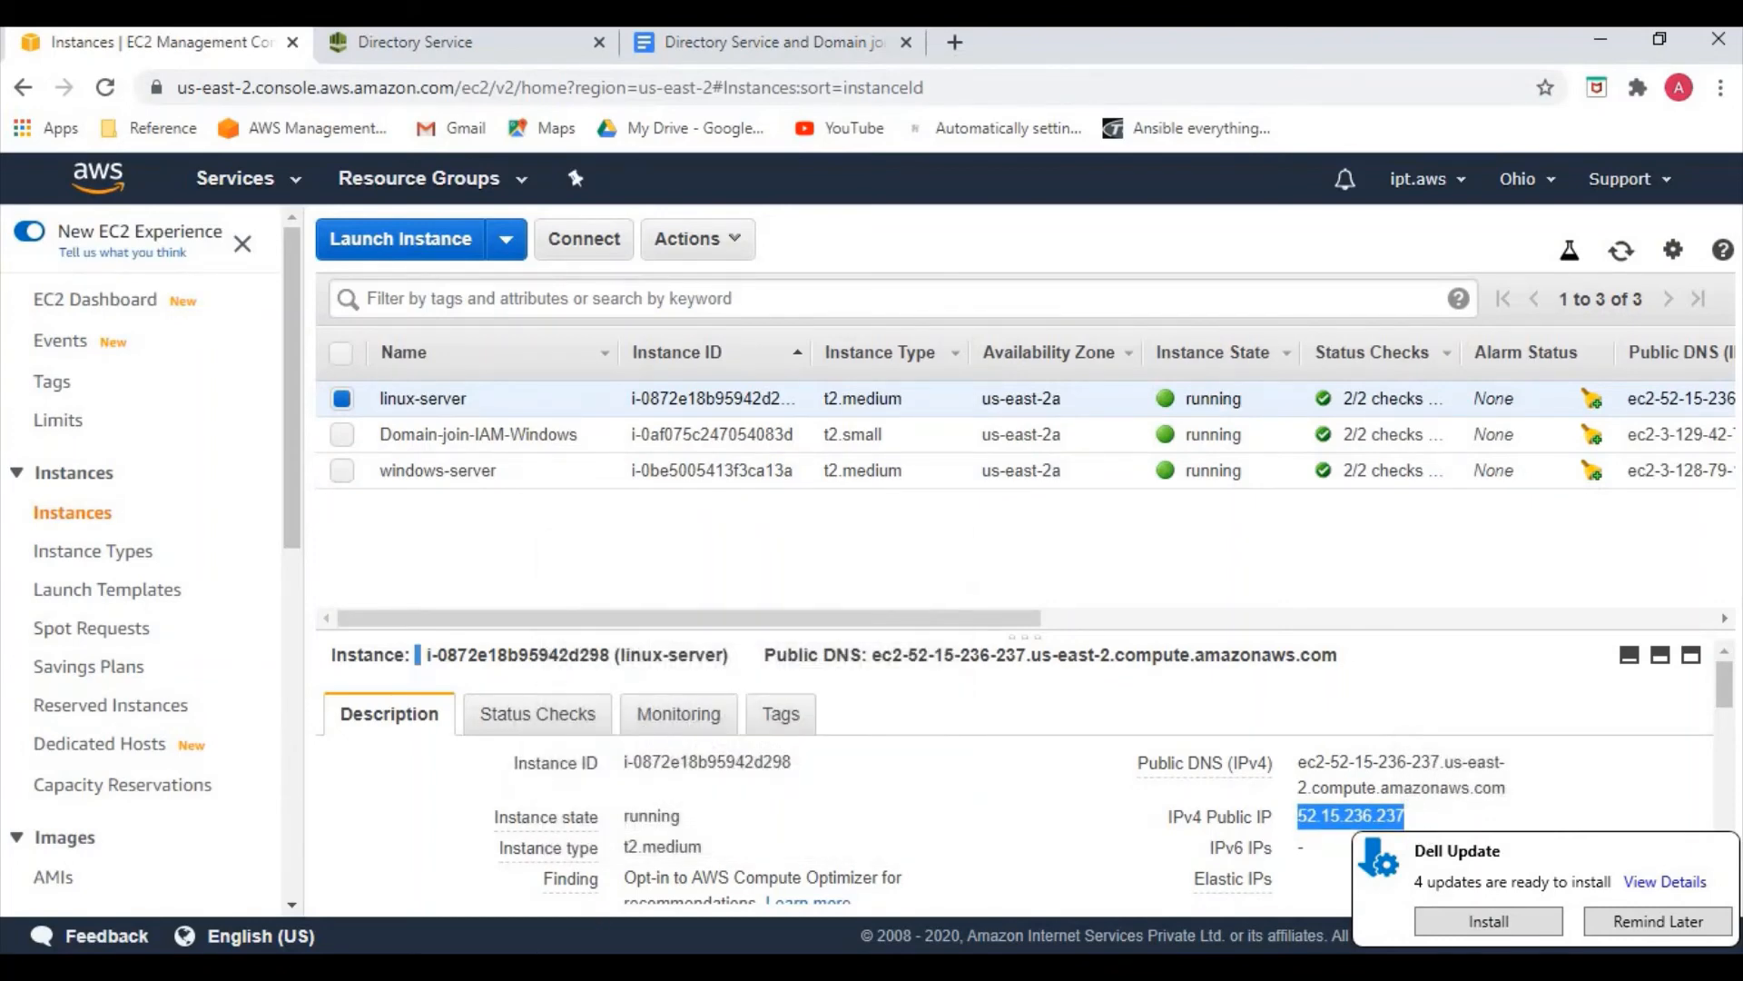
{"action": "left_click", "coordinate": [224, 944]}
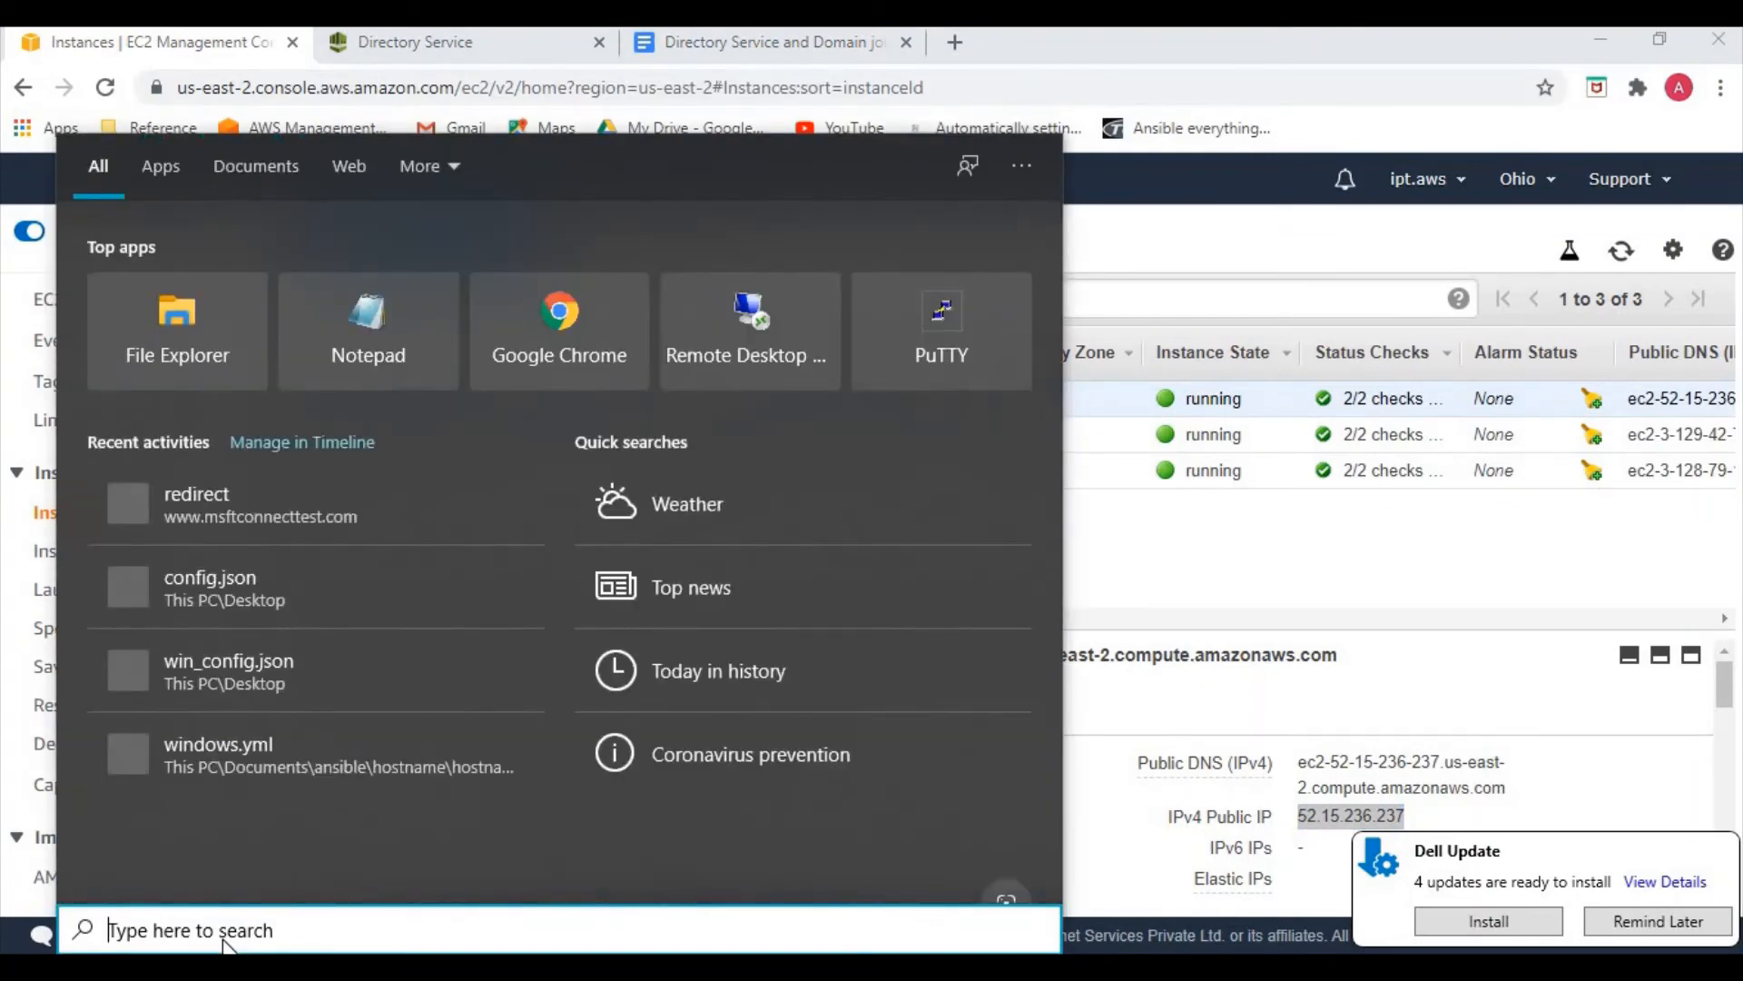
Launch PuTTYgen and import the new.pem key, showing All Files to find it
{"action": "type", "text": "putty"}
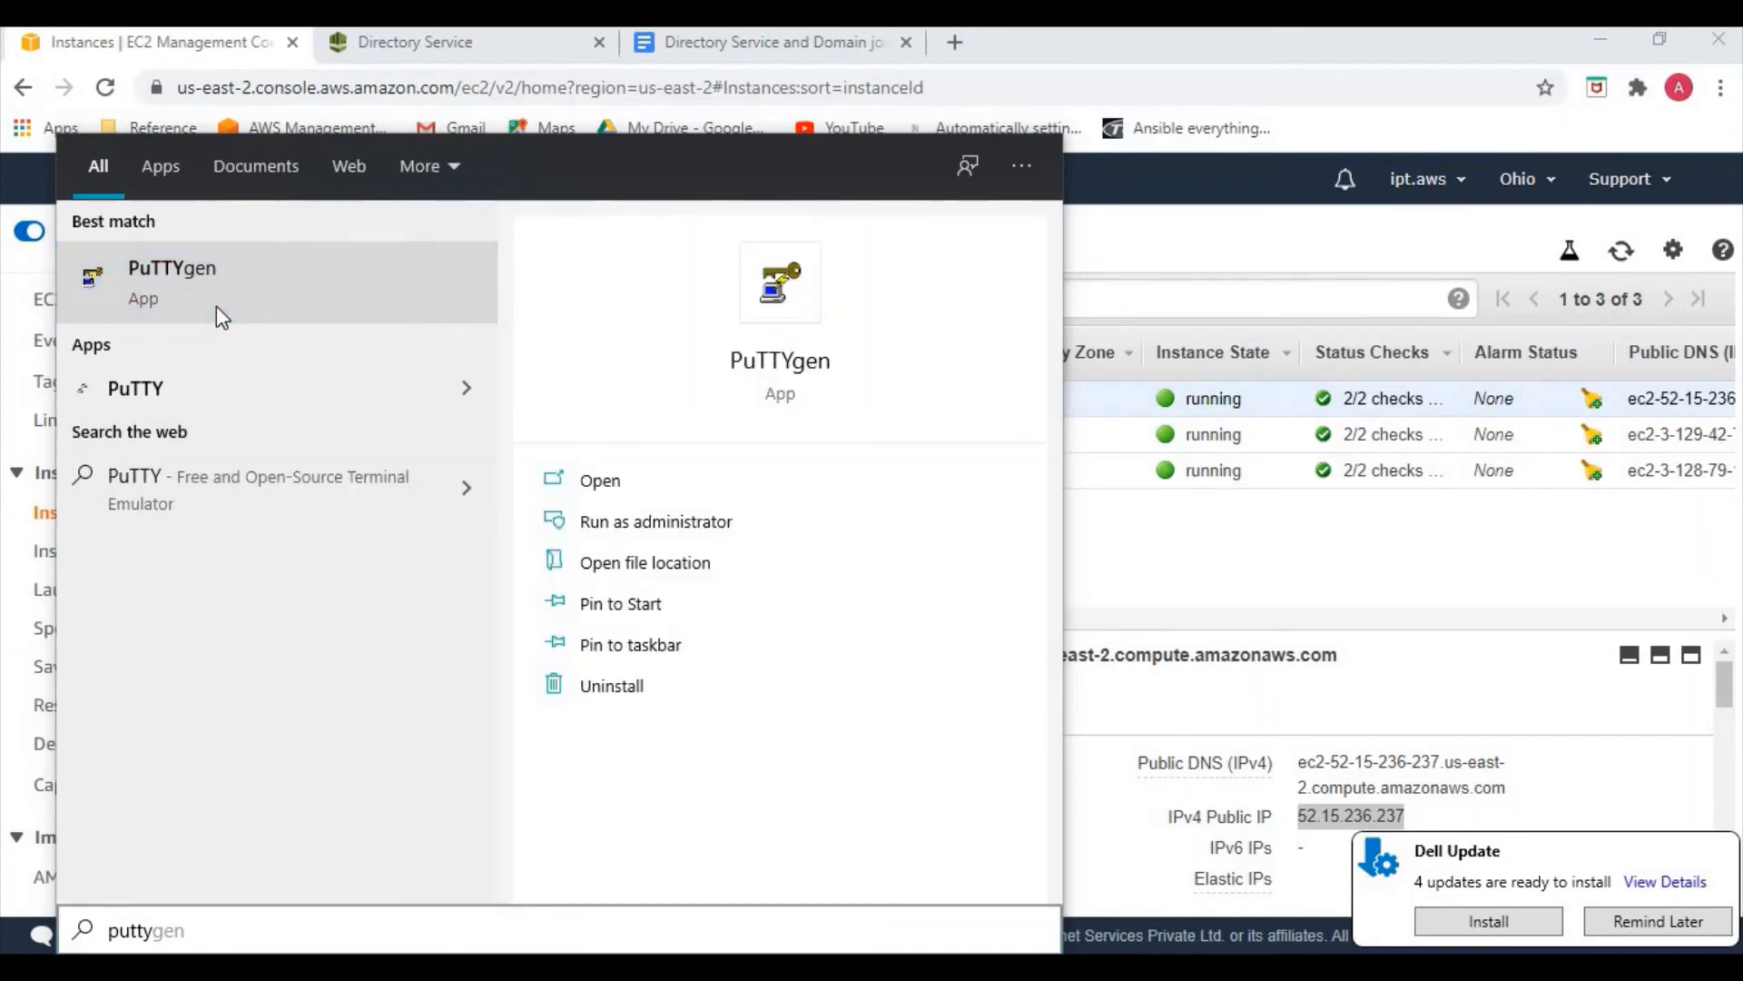
{"action": "left_click", "coordinate": [216, 307]}
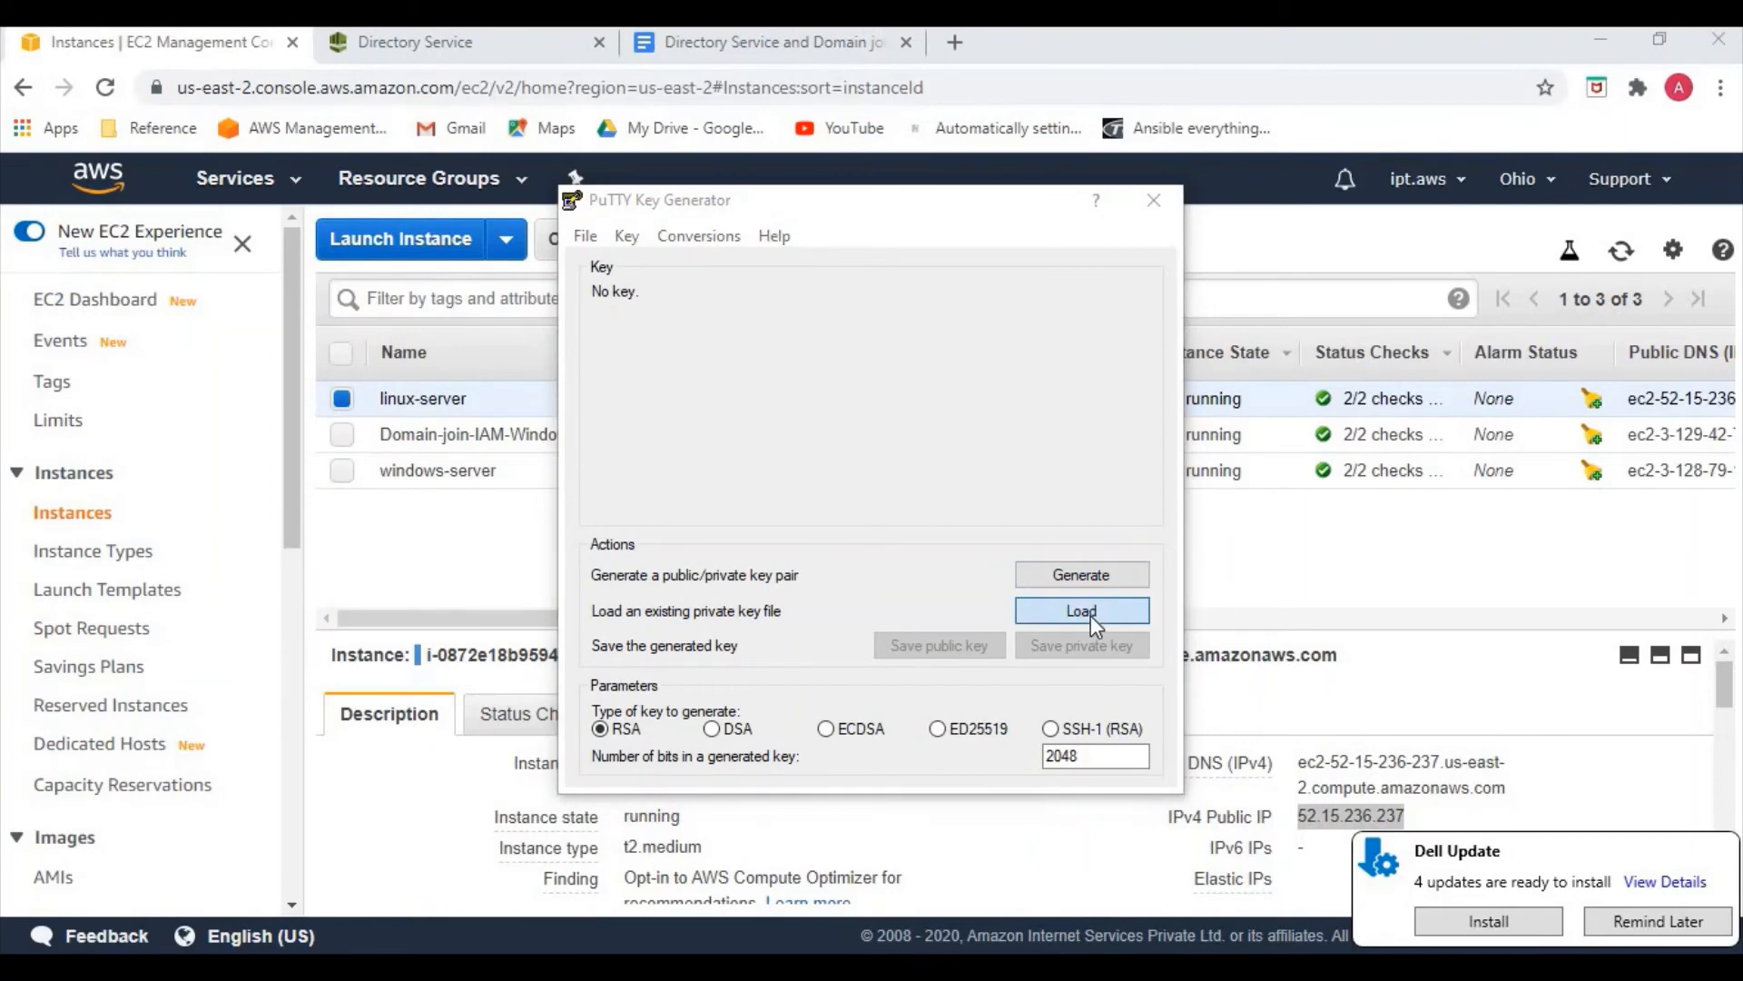
{"action": "left_click", "coordinate": [1091, 612]}
{"action": "left_click", "coordinate": [1295, 793]}
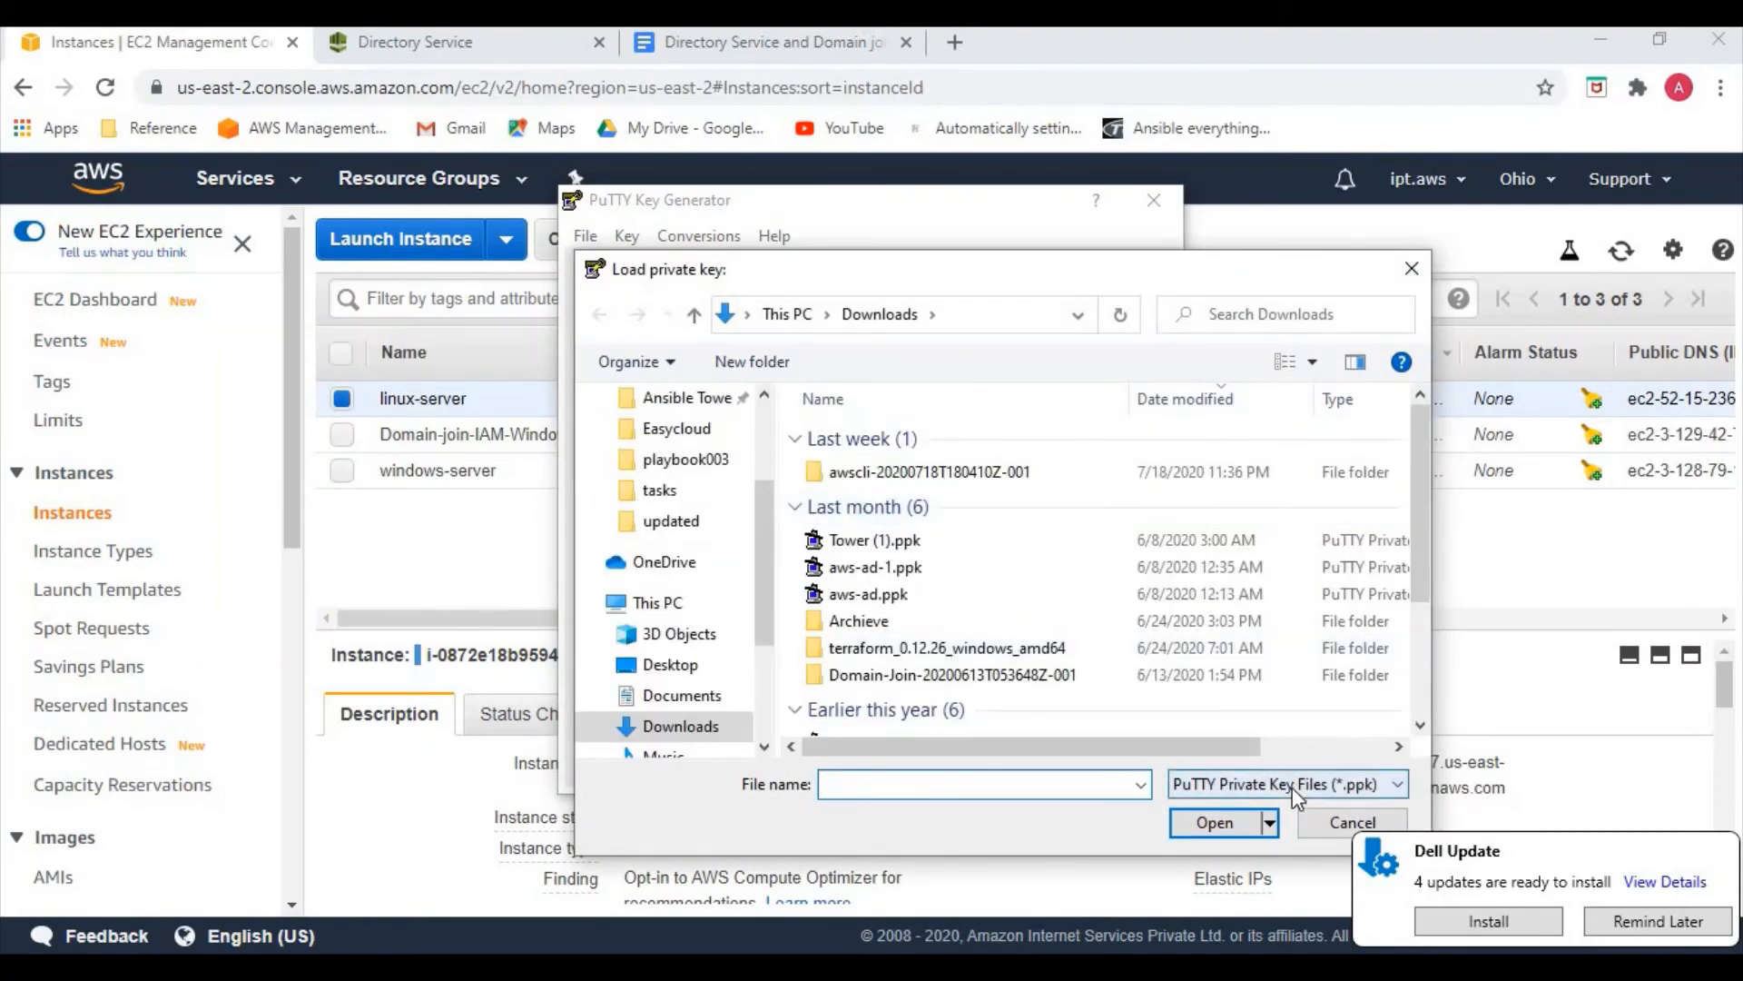
{"action": "left_click", "coordinate": [1261, 828]}
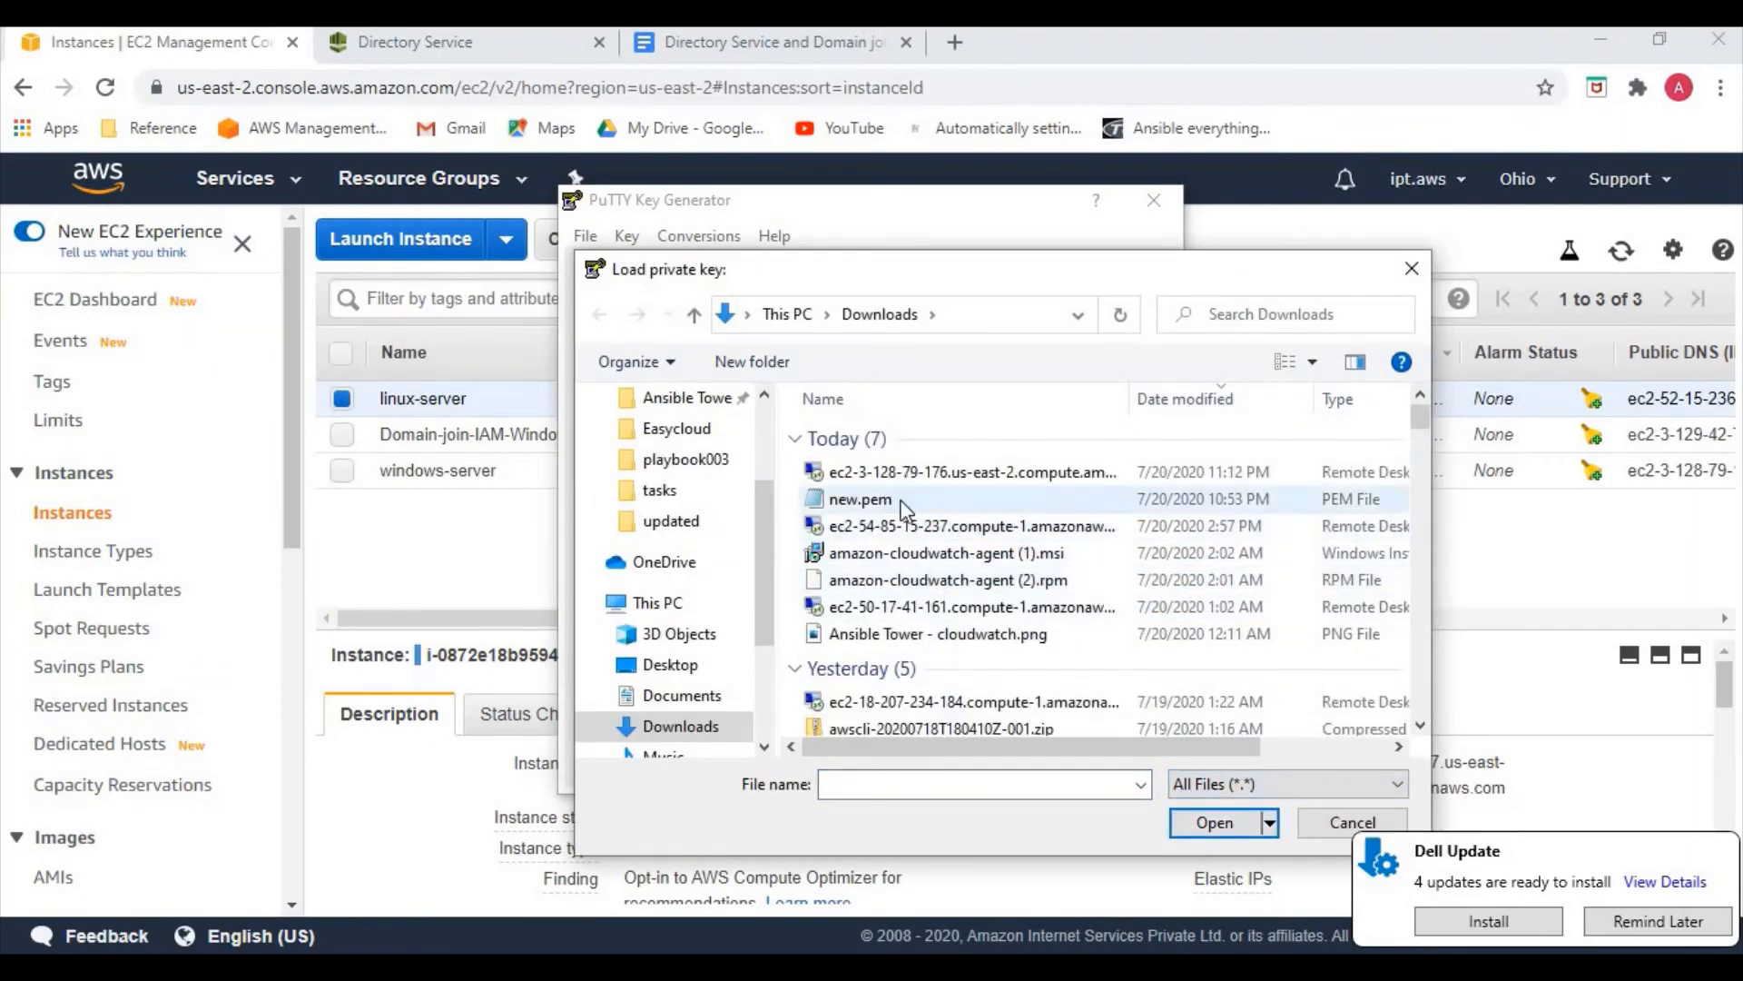
{"action": "left_click", "coordinate": [858, 499]}
{"action": "left_click", "coordinate": [1189, 821]}
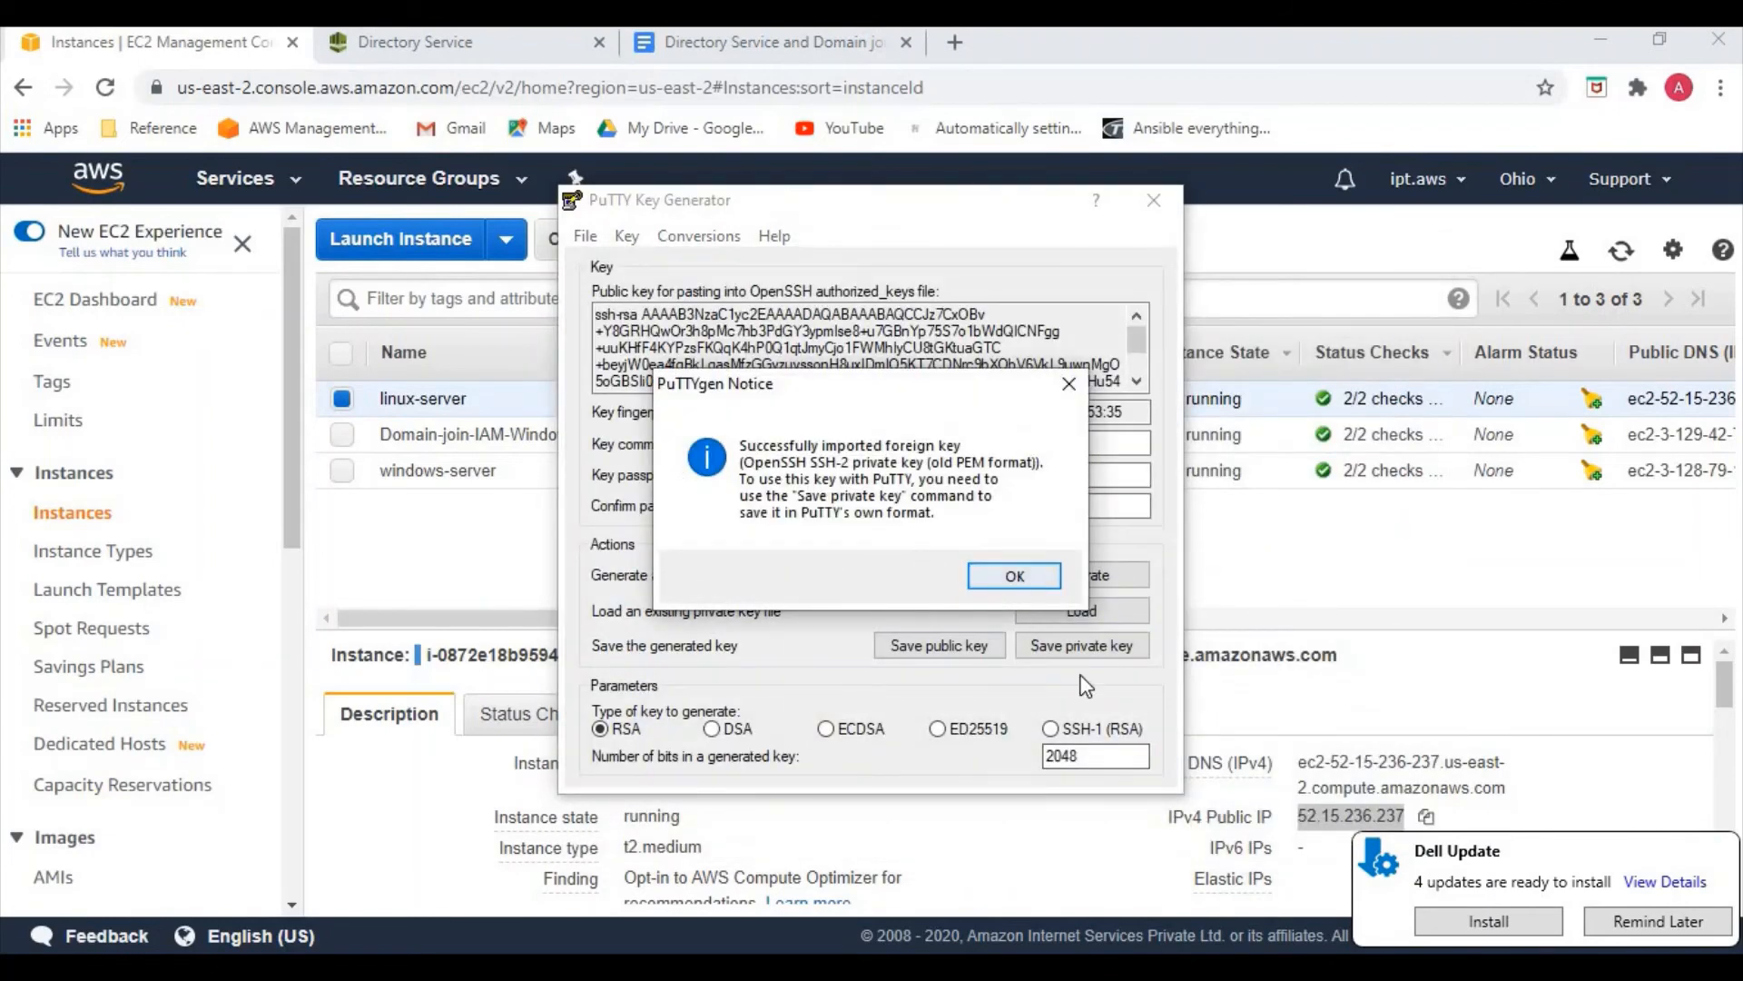
{"action": "left_click", "coordinate": [1008, 580]}
Save it without a passphrase as PuTTY private key 'new' and close PuTTYgen
{"action": "left_click", "coordinate": [1054, 645]}
{"action": "left_click", "coordinate": [888, 594]}
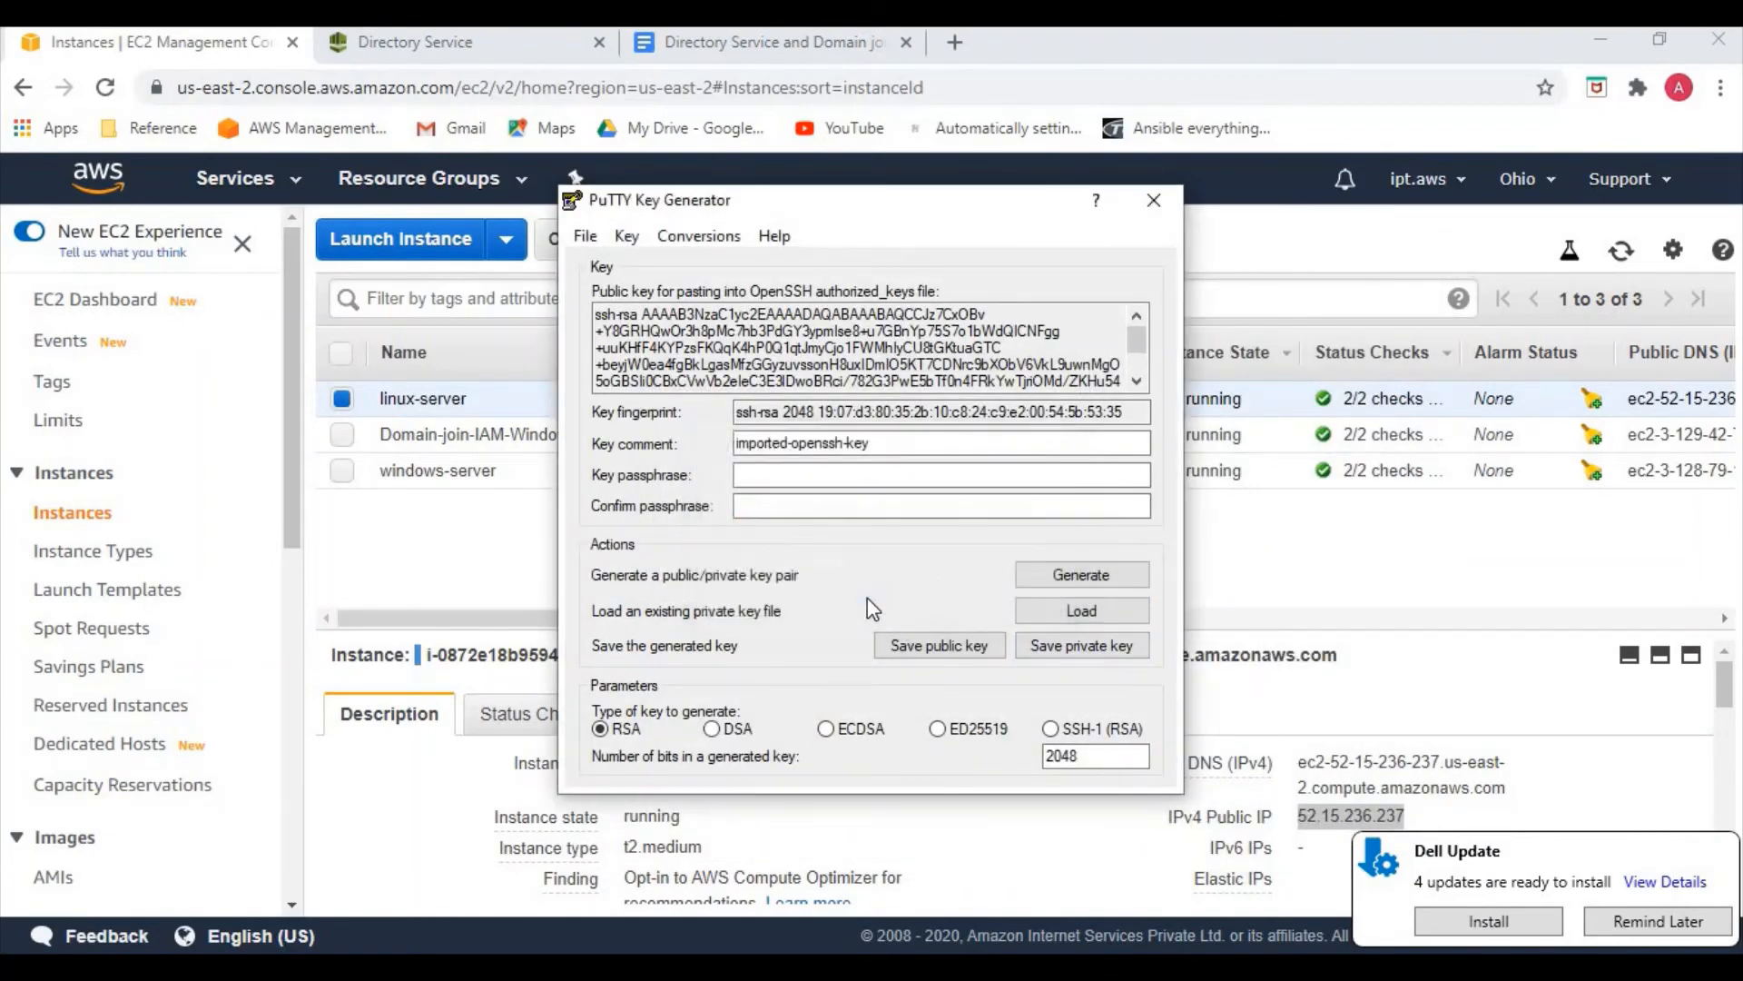
{"action": "type", "text": "new"}
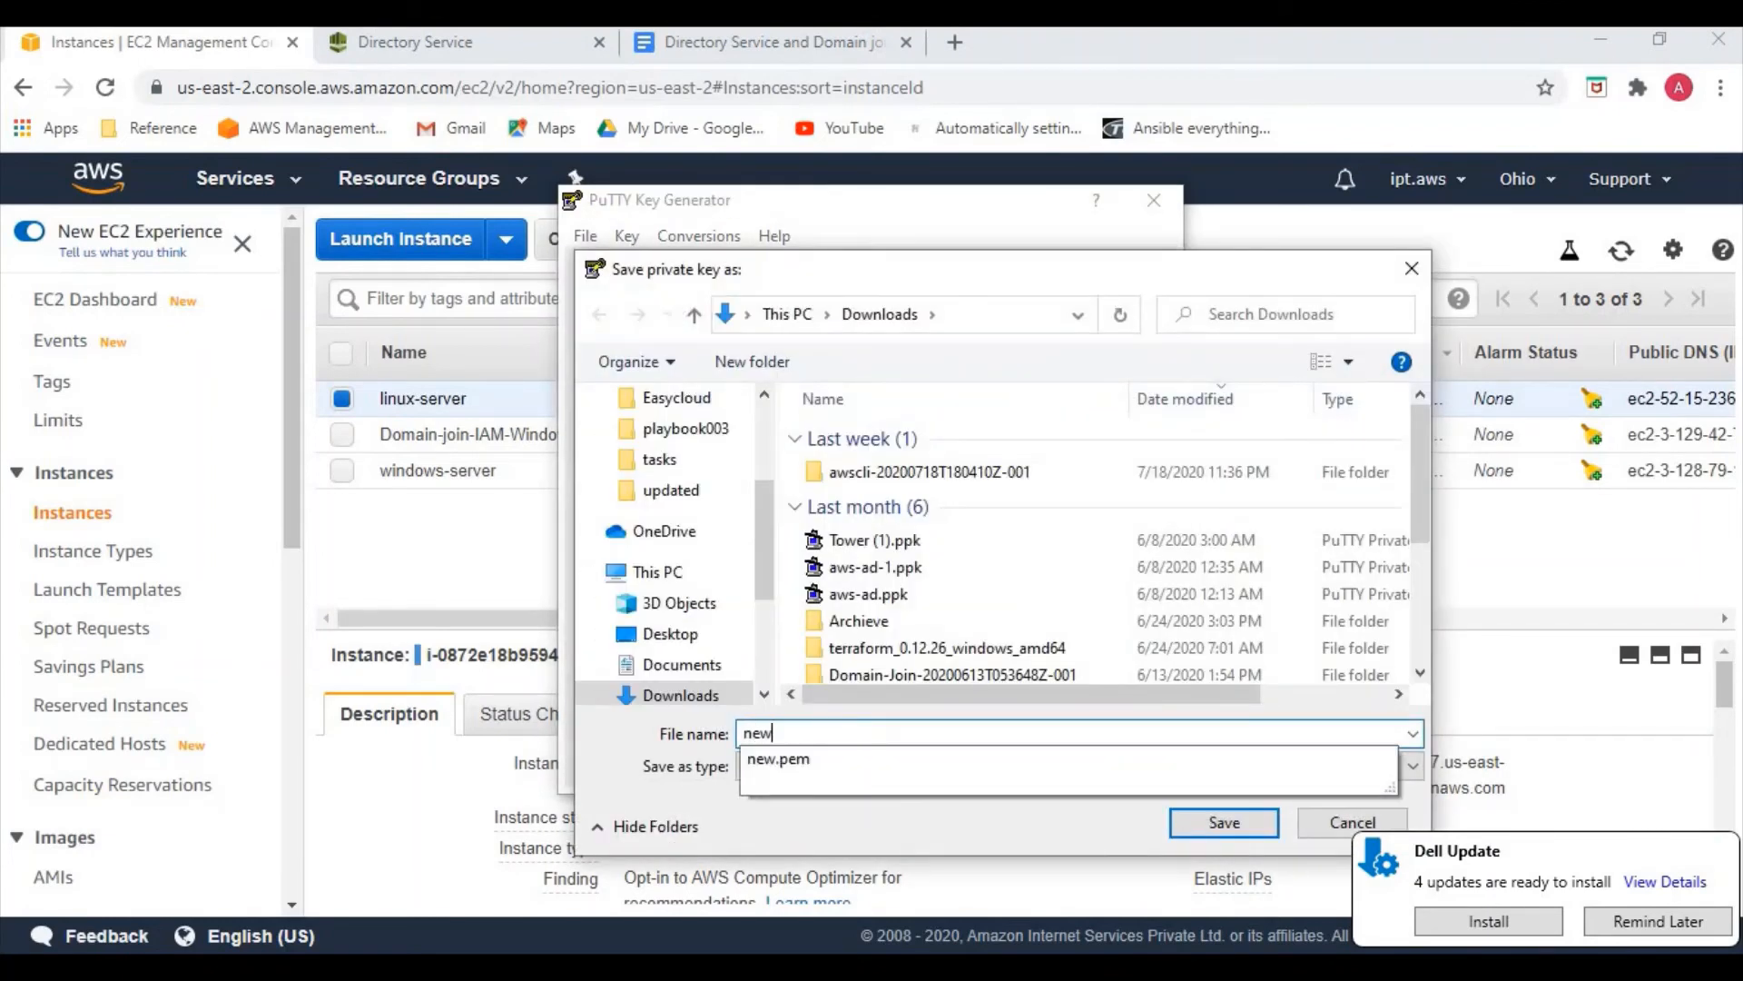
{"action": "left_click", "coordinate": [1247, 835]}
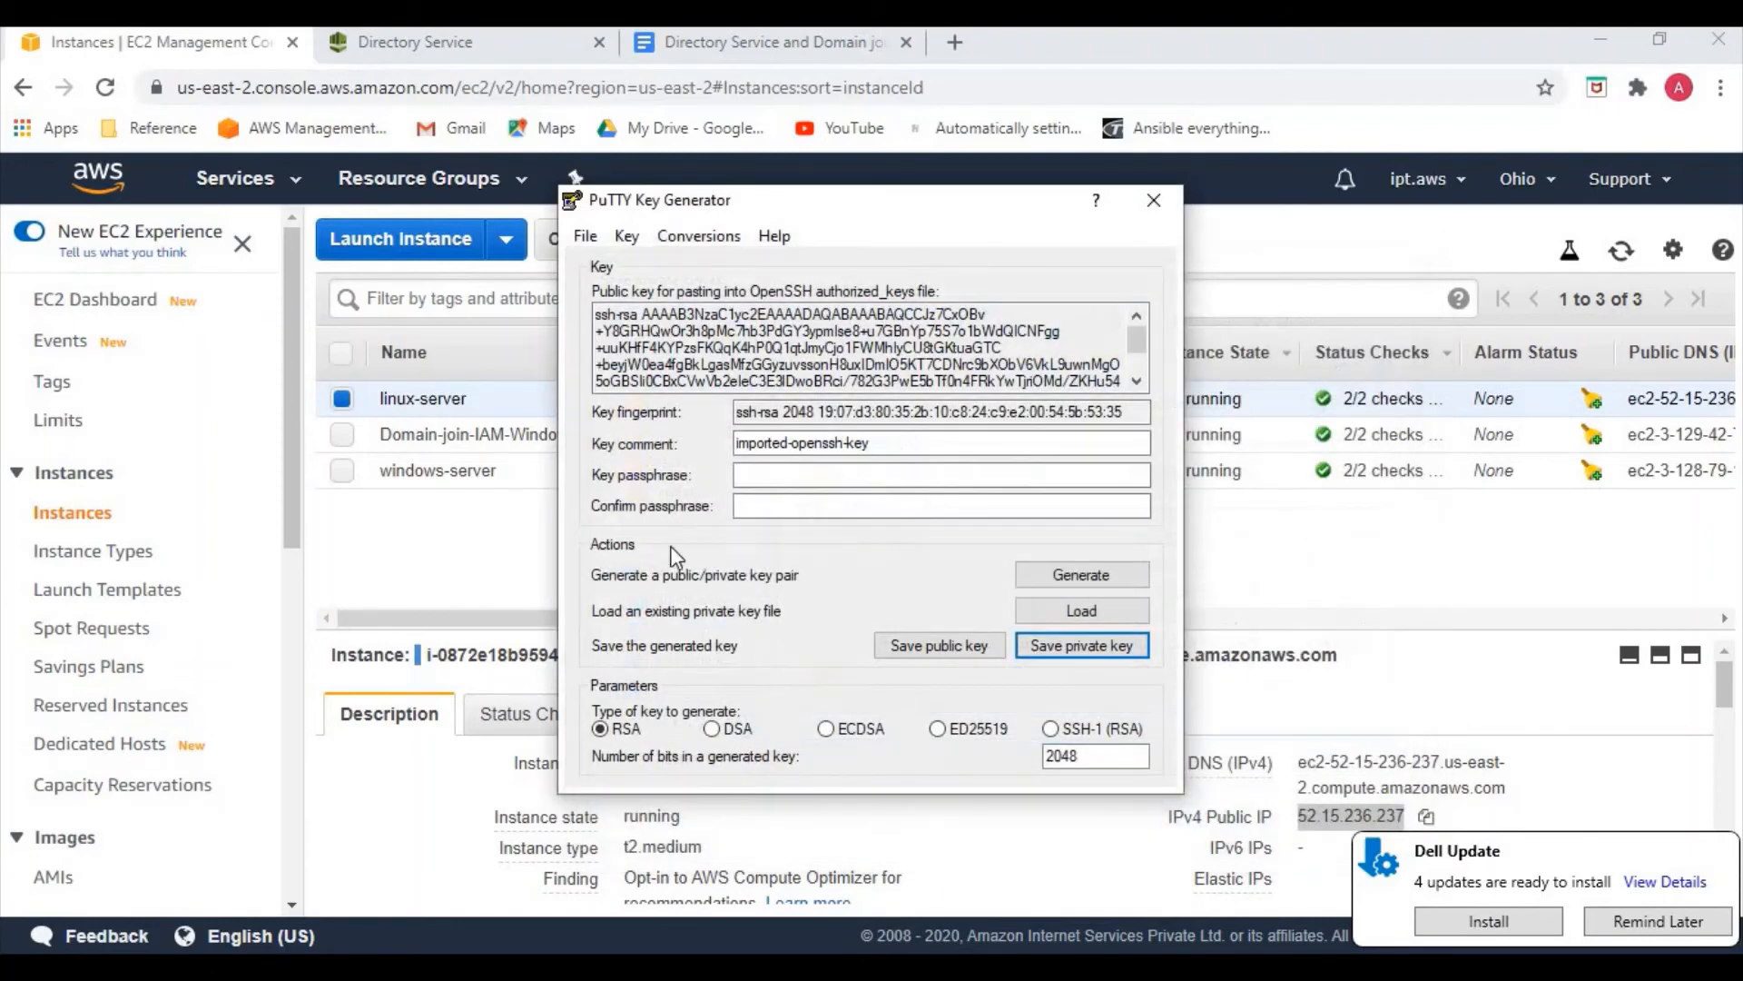
{"action": "left_click", "coordinate": [1152, 201]}
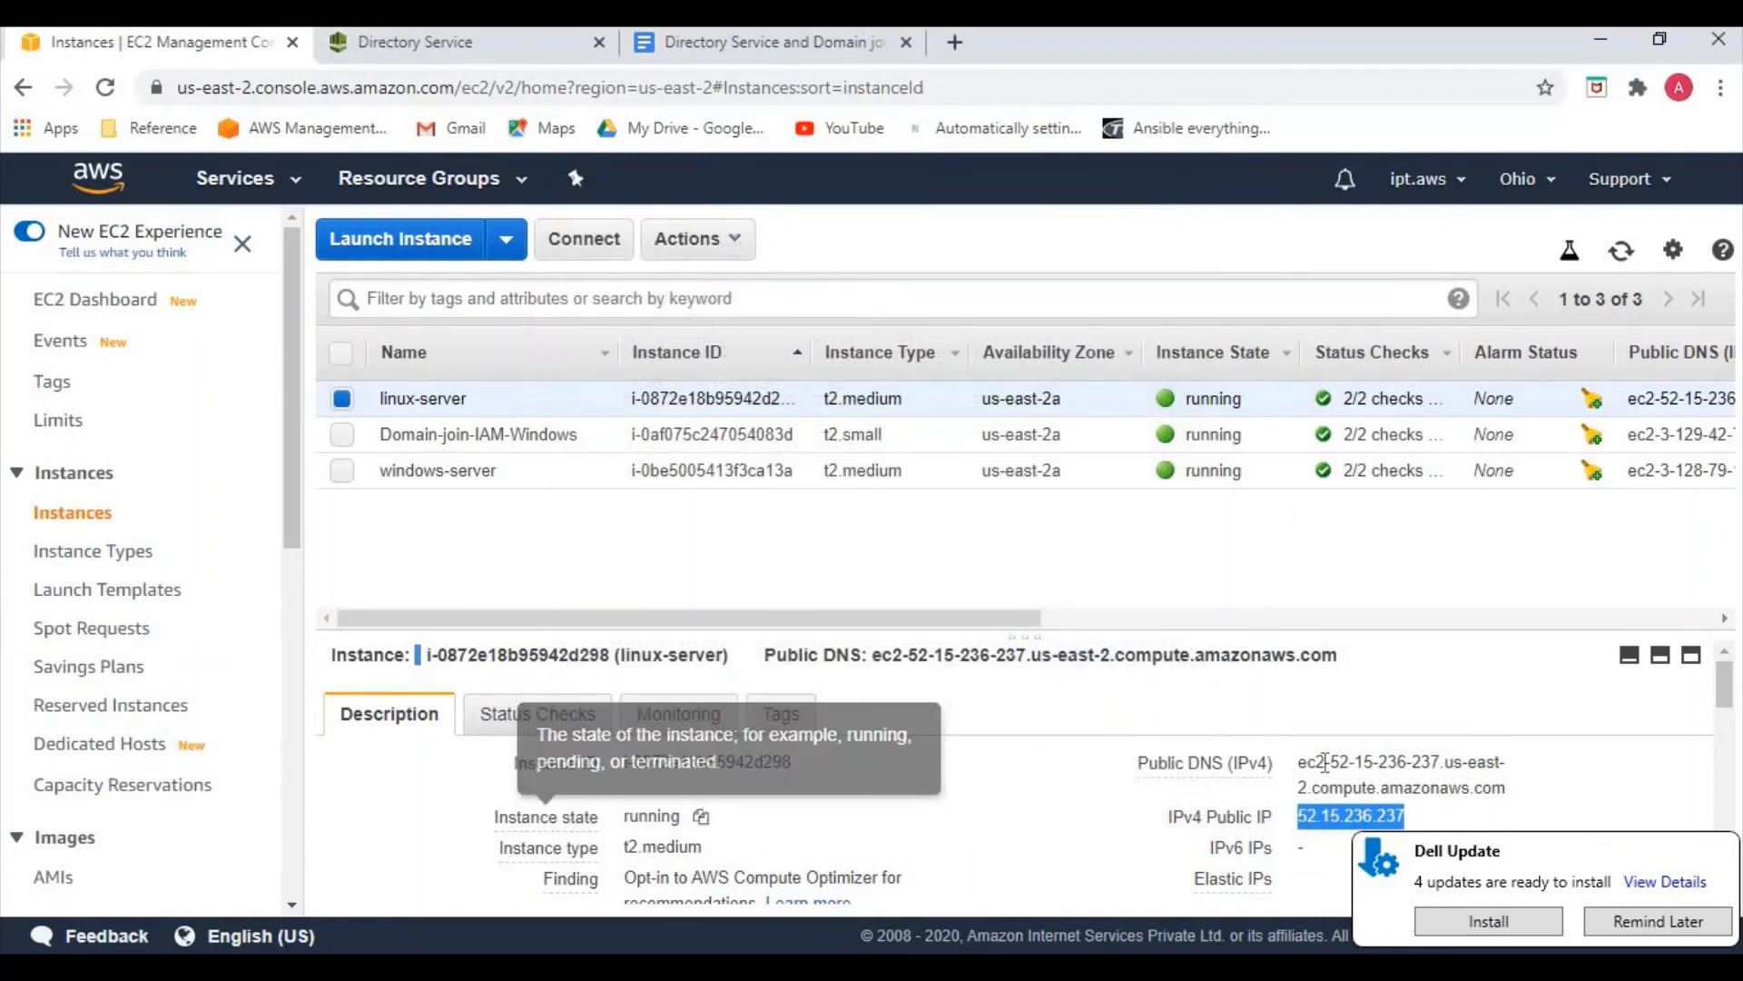
Launch PuTTY with host name 52.15.236.237 pasted from the EC2 console
{"action": "left_click", "coordinate": [1424, 818]}
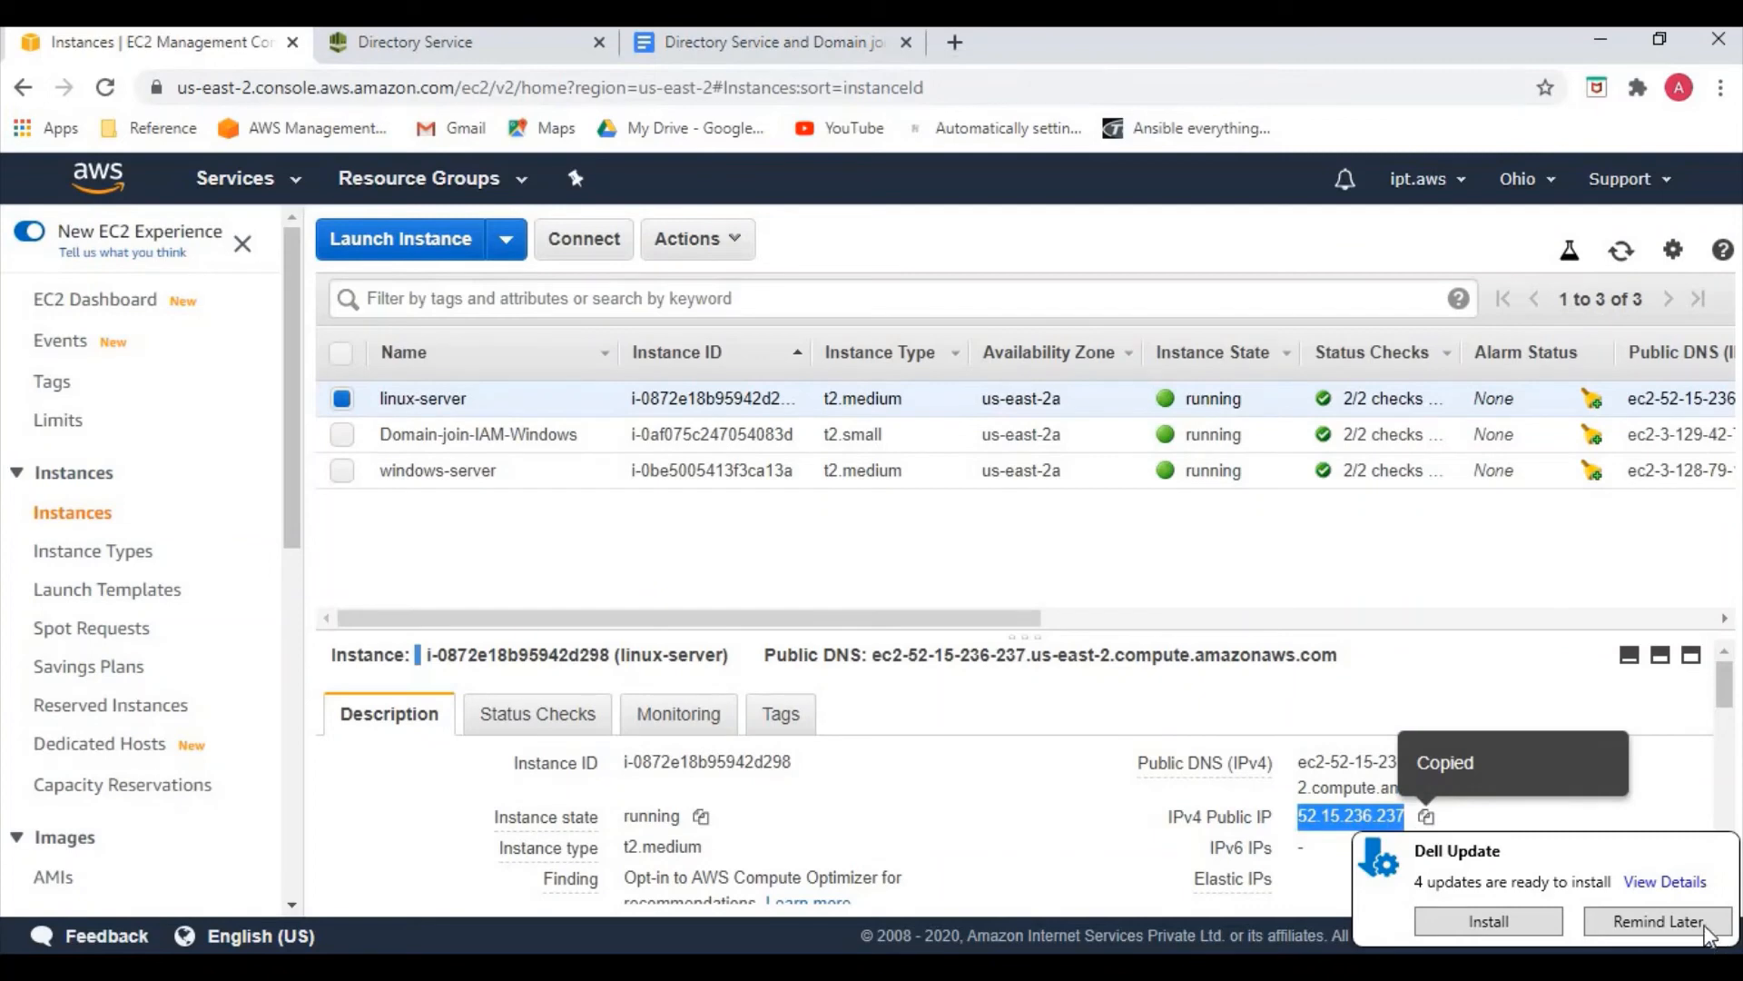
{"action": "left_click", "coordinate": [646, 966]}
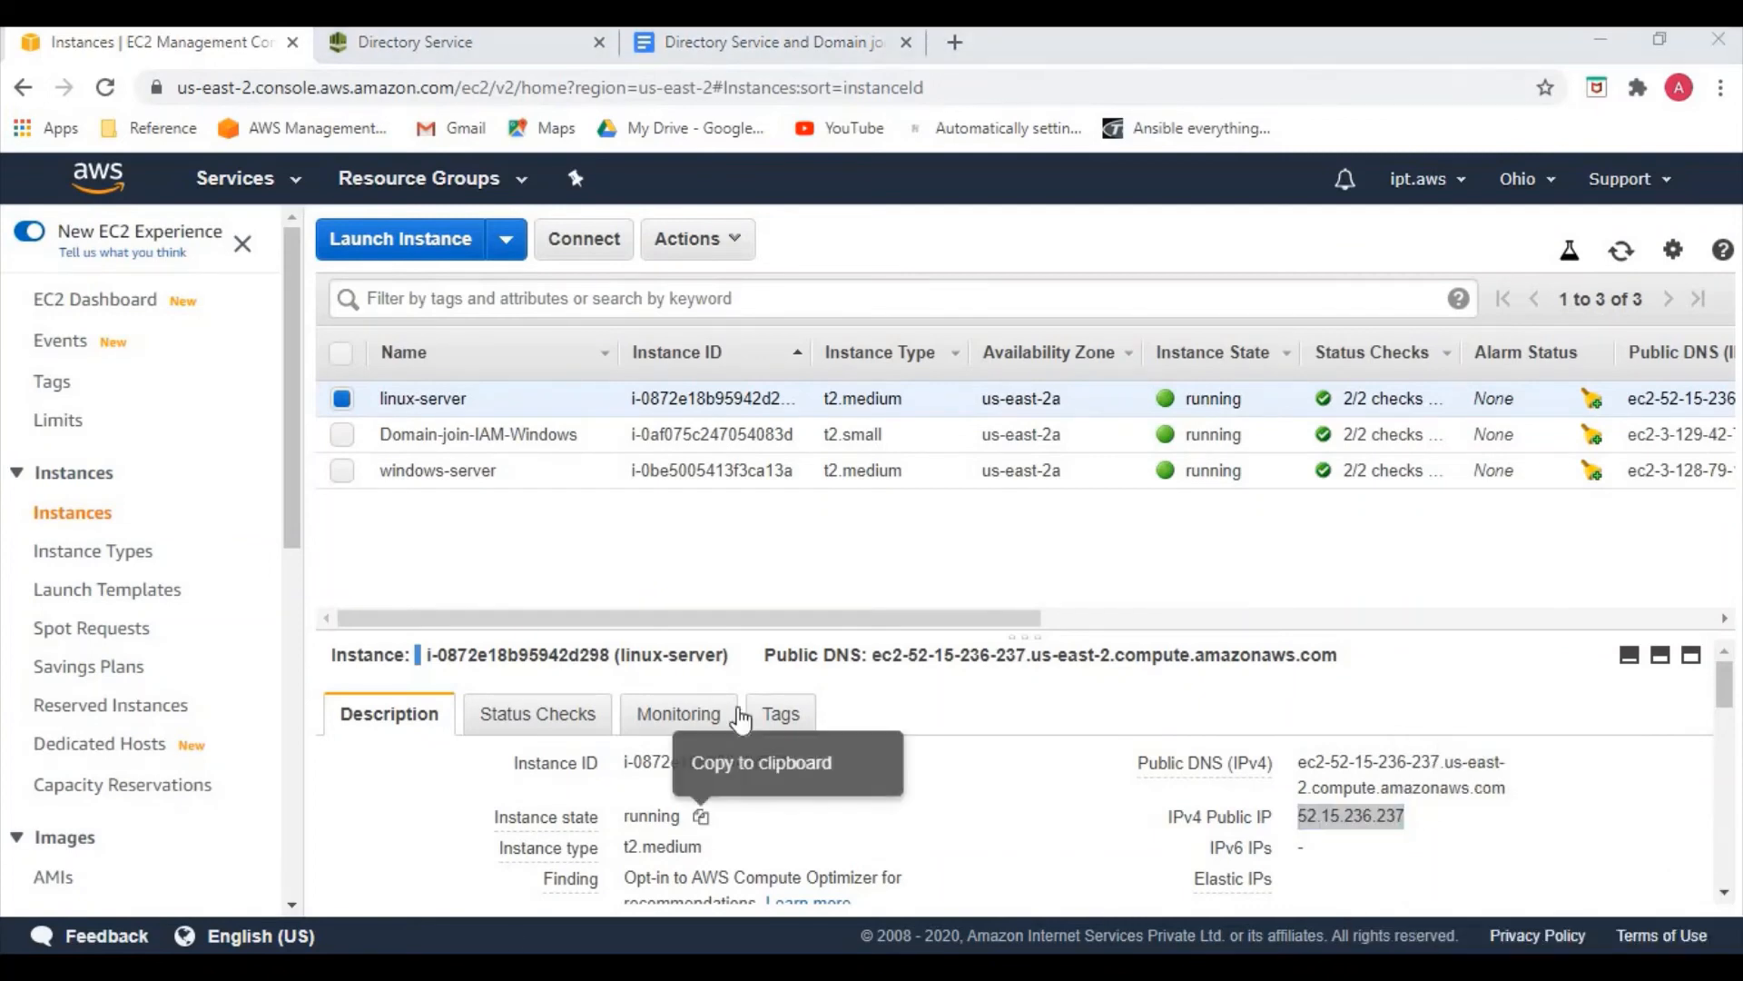
{"action": "key", "text": "ctrl+v"}
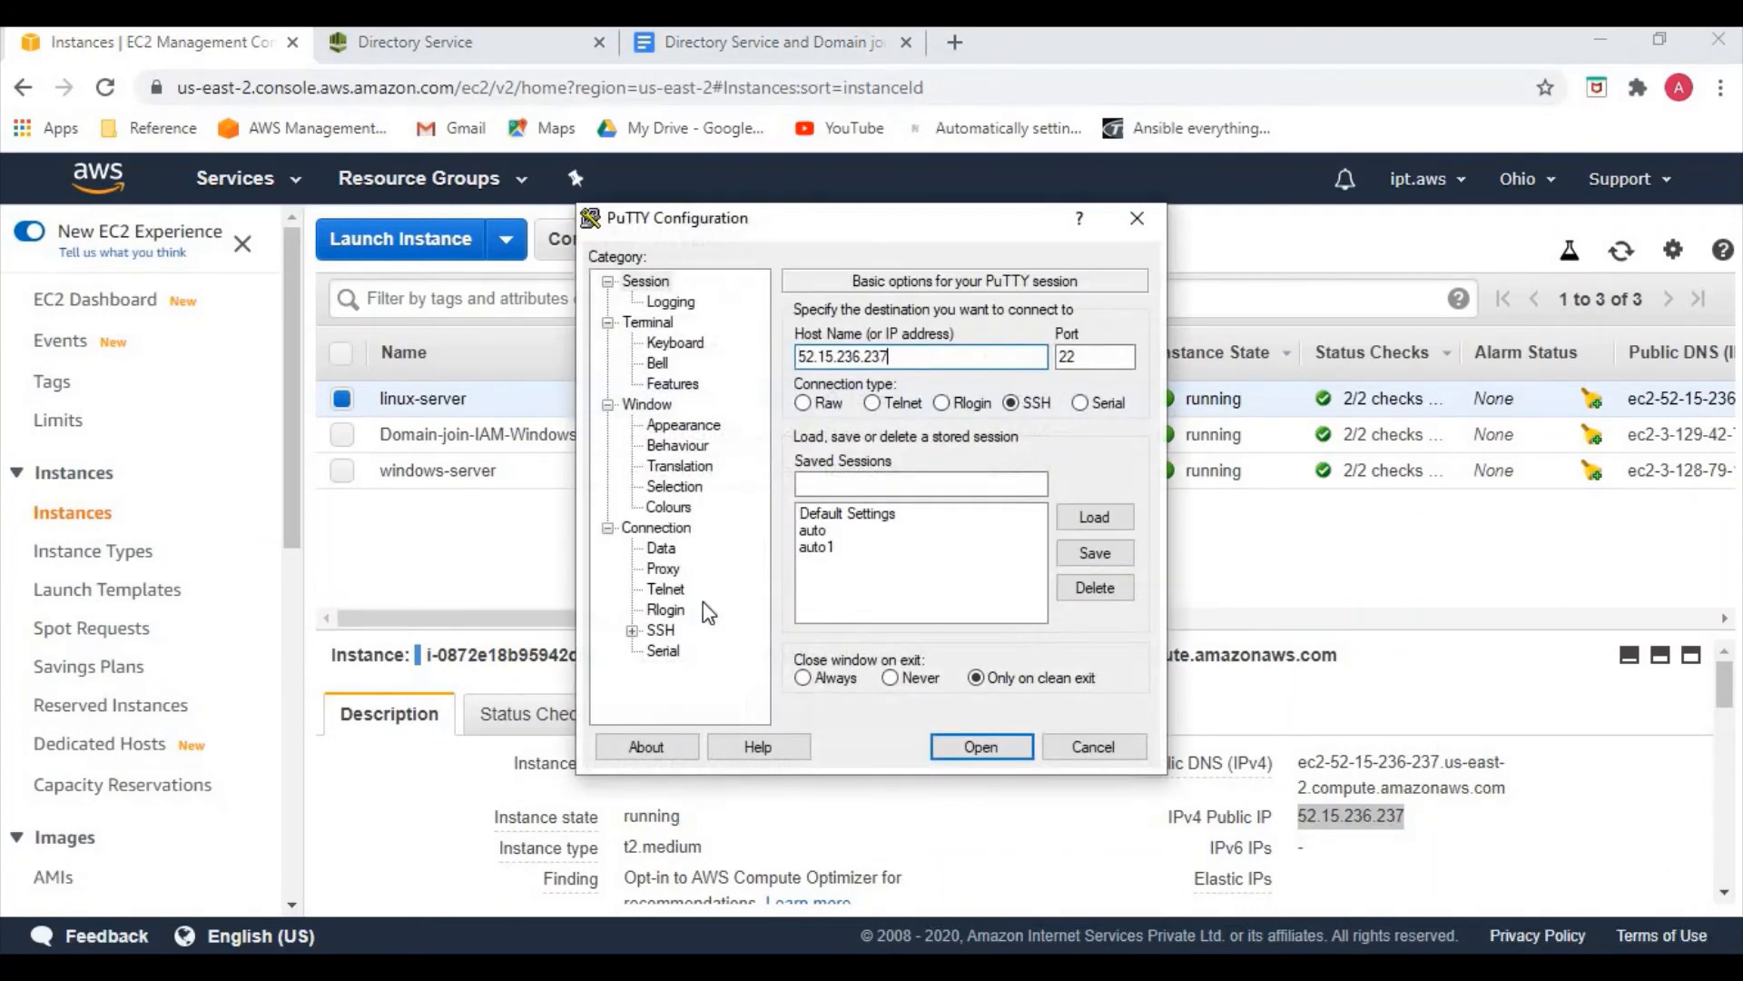
Set new.ppk as the SSH authentication key and open the session
{"action": "left_click", "coordinate": [632, 630]}
{"action": "left_click", "coordinate": [685, 609]}
{"action": "left_click", "coordinate": [1074, 578]}
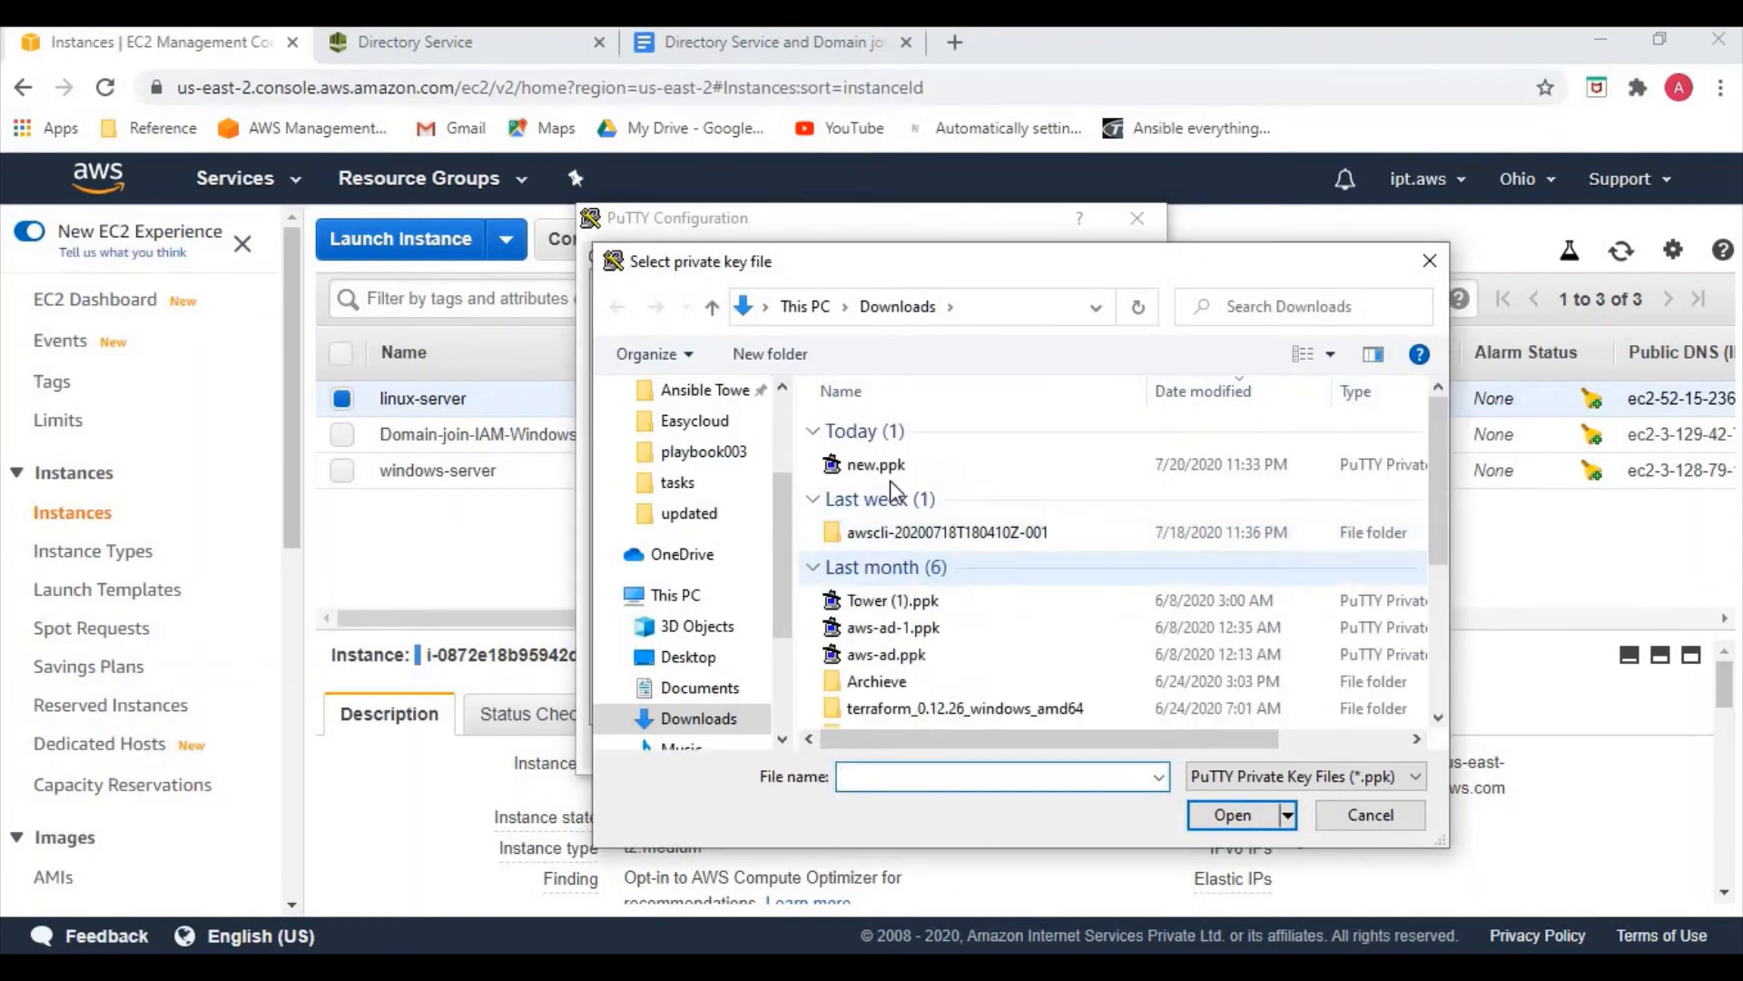
{"action": "left_click", "coordinate": [874, 464]}
{"action": "left_click", "coordinate": [1228, 815]}
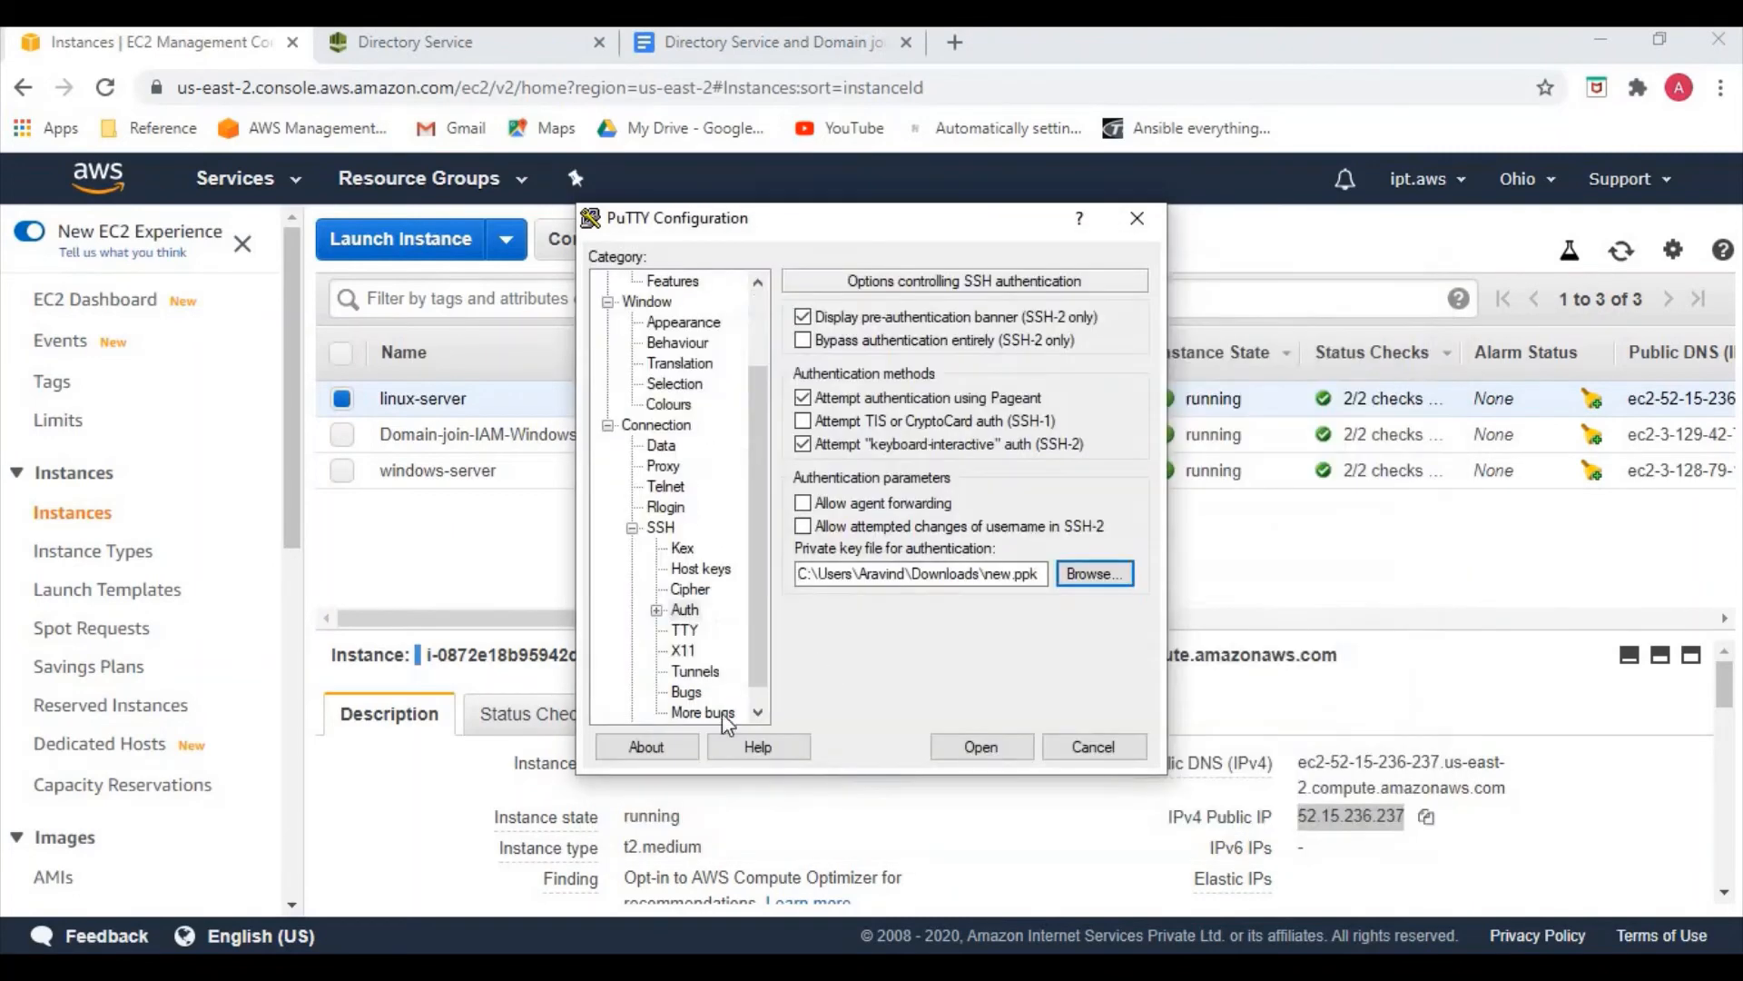
{"action": "left_click", "coordinate": [657, 426]}
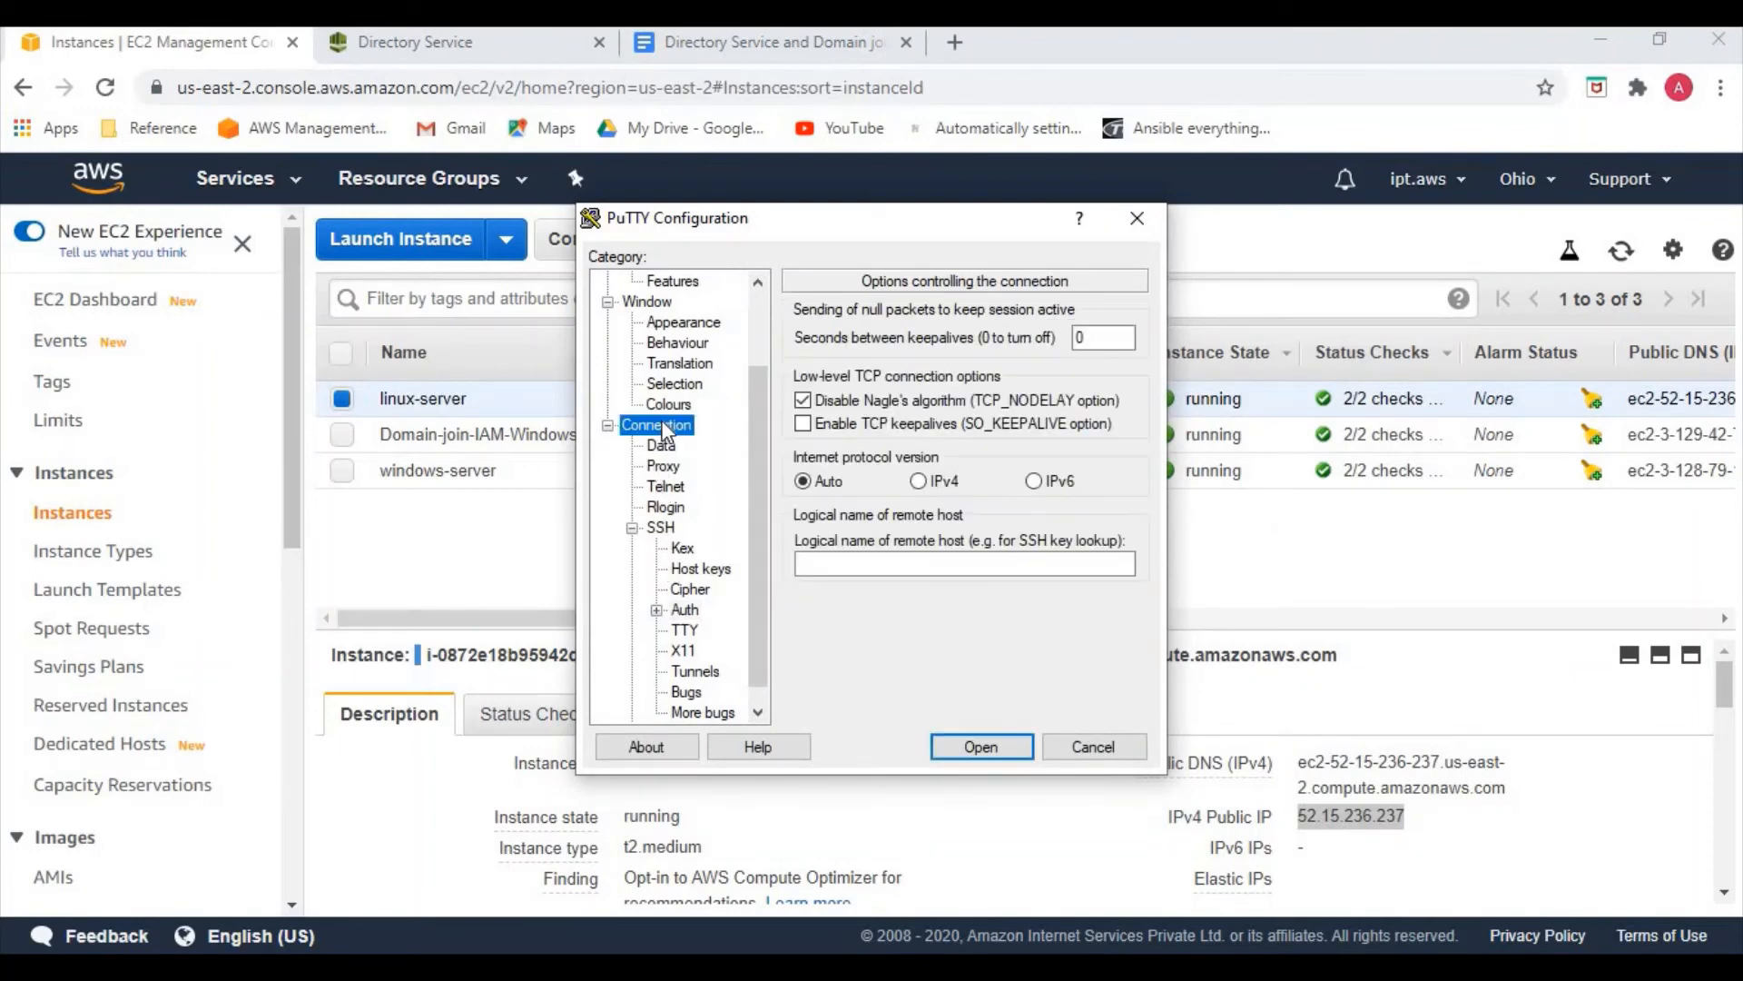
{"action": "left_click", "coordinate": [1079, 338]}
{"action": "left_click", "coordinate": [981, 746]}
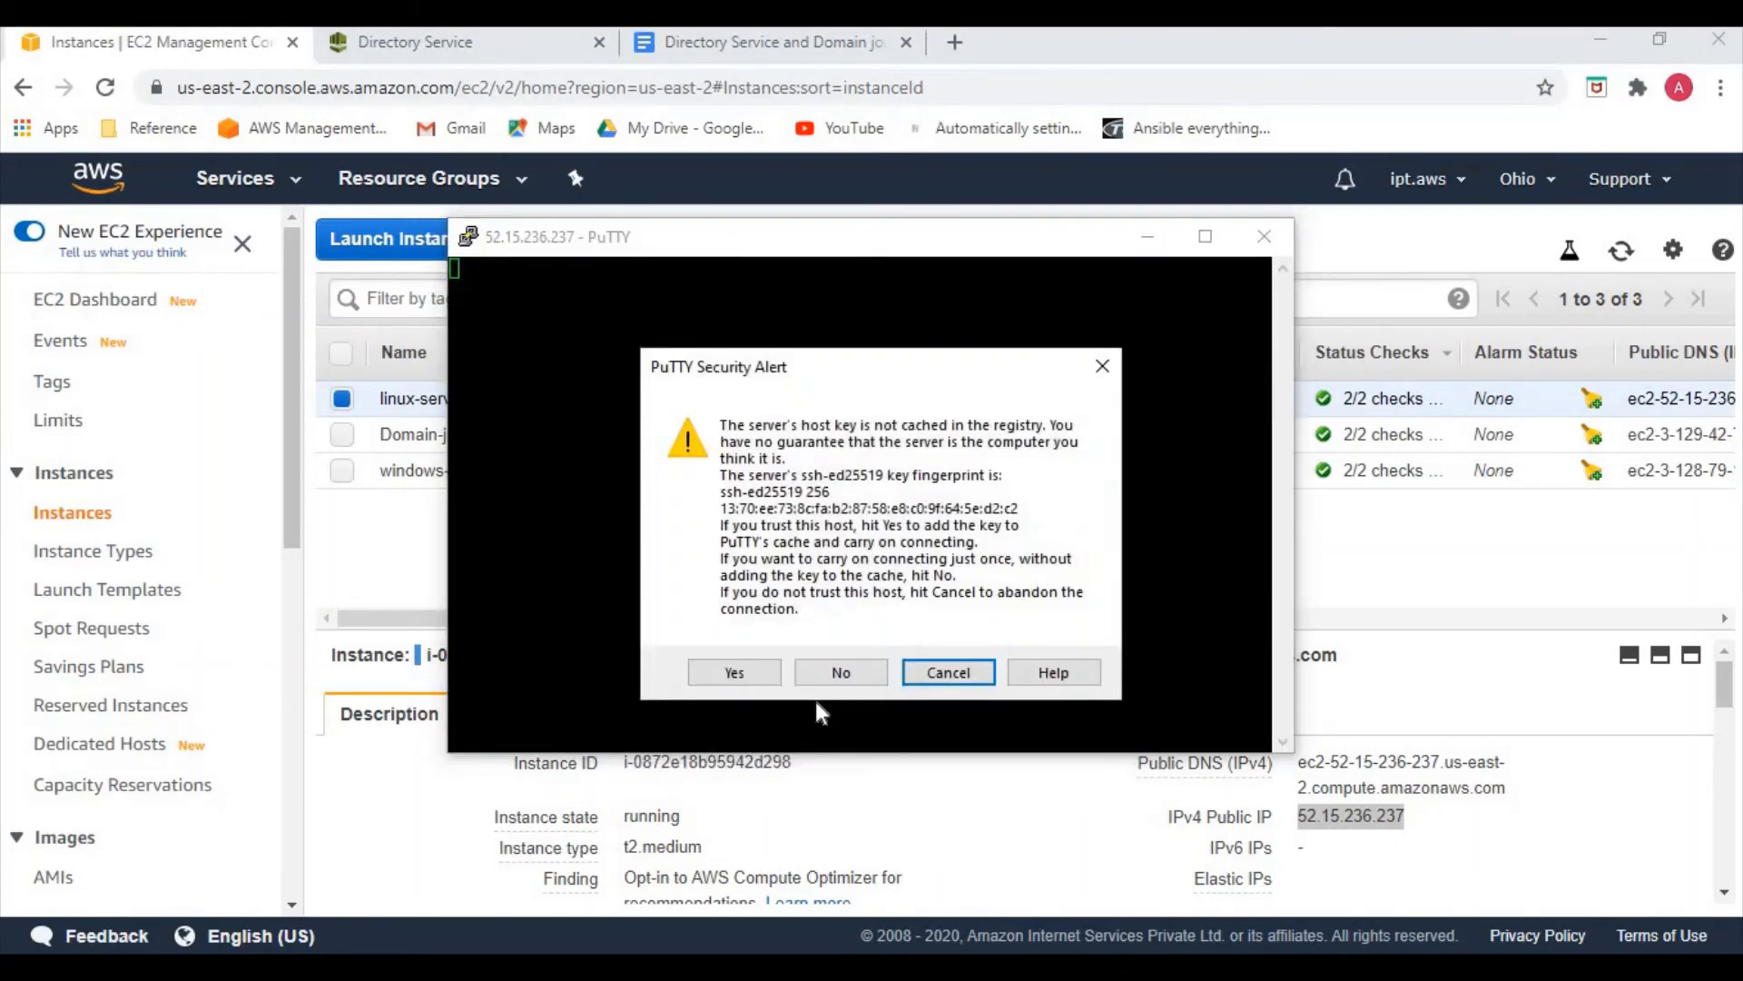
Trust the server's host key and log in as ec2-user
{"action": "left_click", "coordinate": [763, 672]}
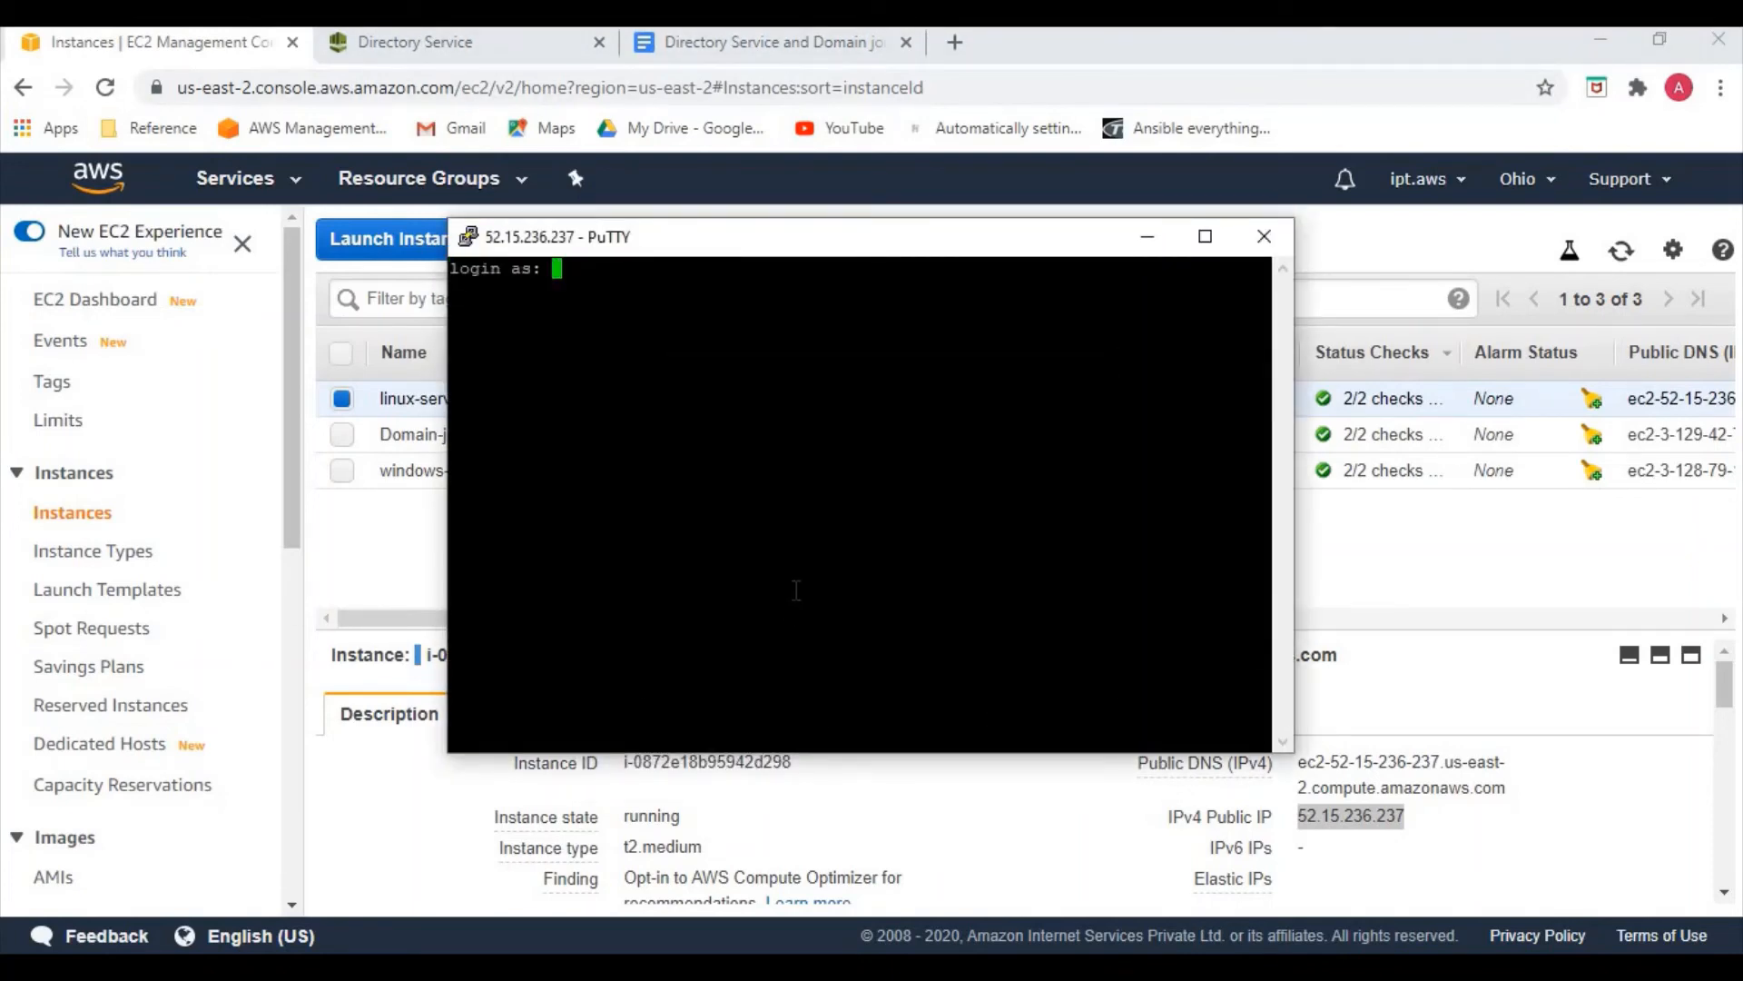
{"action": "type", "text": "ec2-user"}
{"action": "key", "text": "Return"}
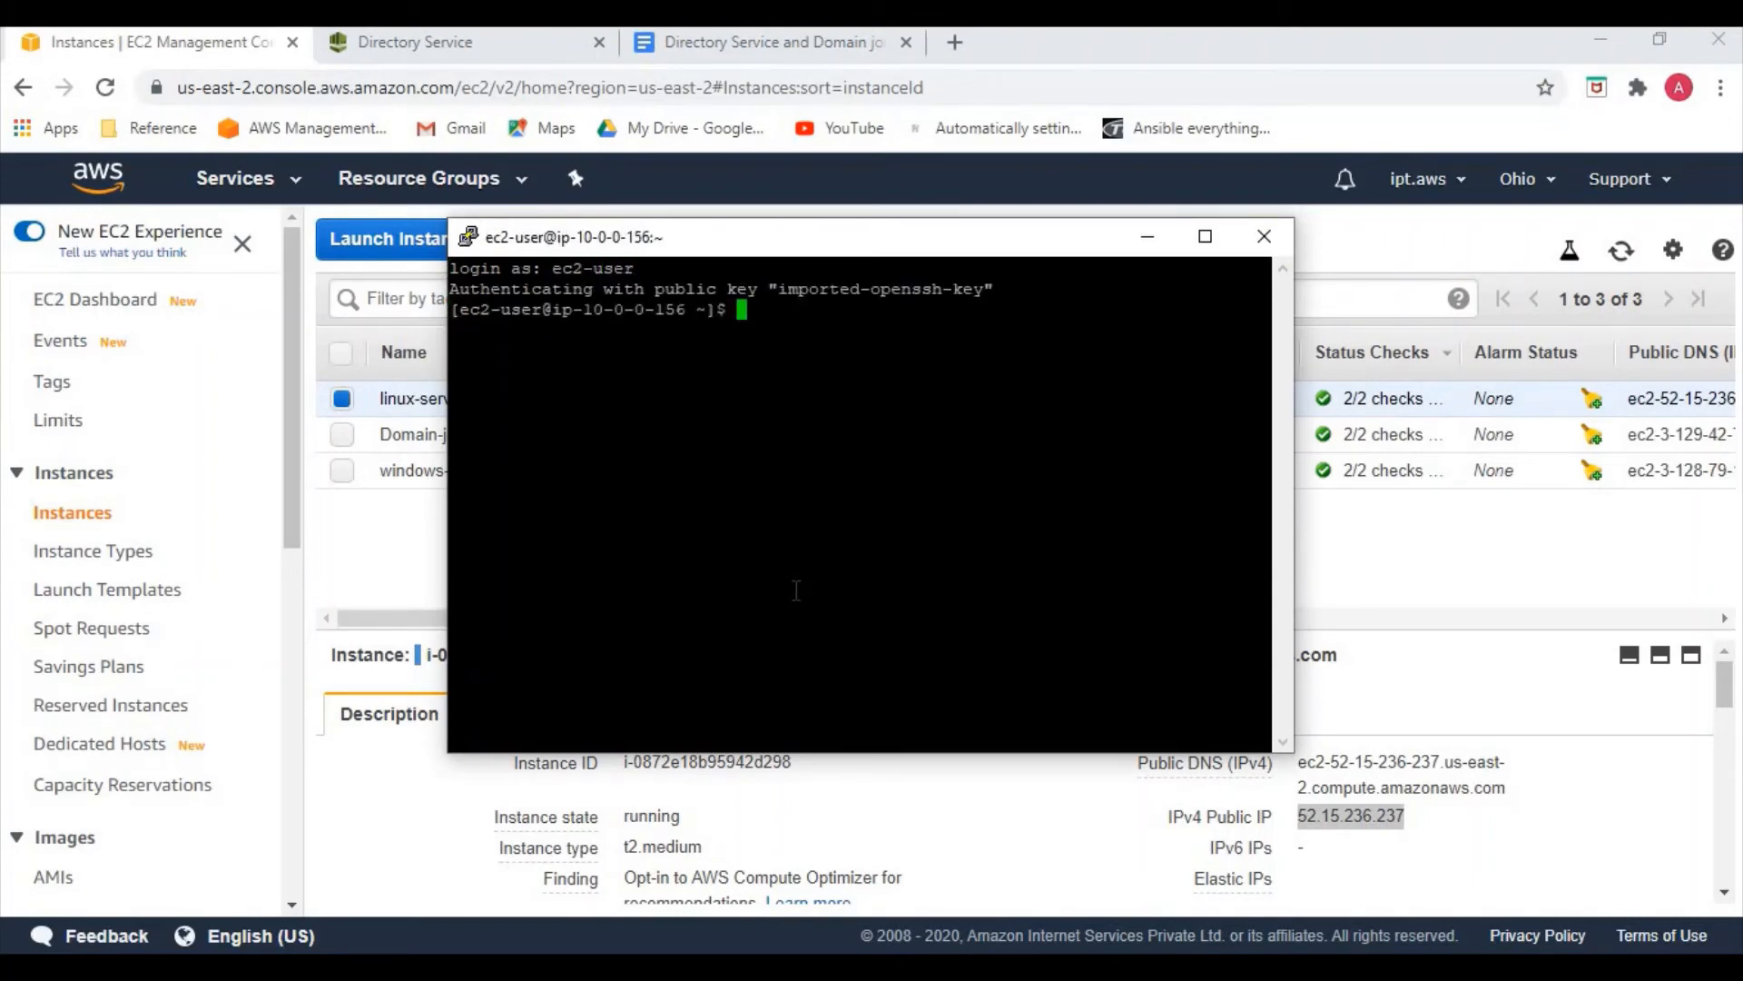
Switch to a root shell with sudo -i, then minimize the terminal
{"action": "type", "text": "sudo -i"}
{"action": "key", "text": "Return"}
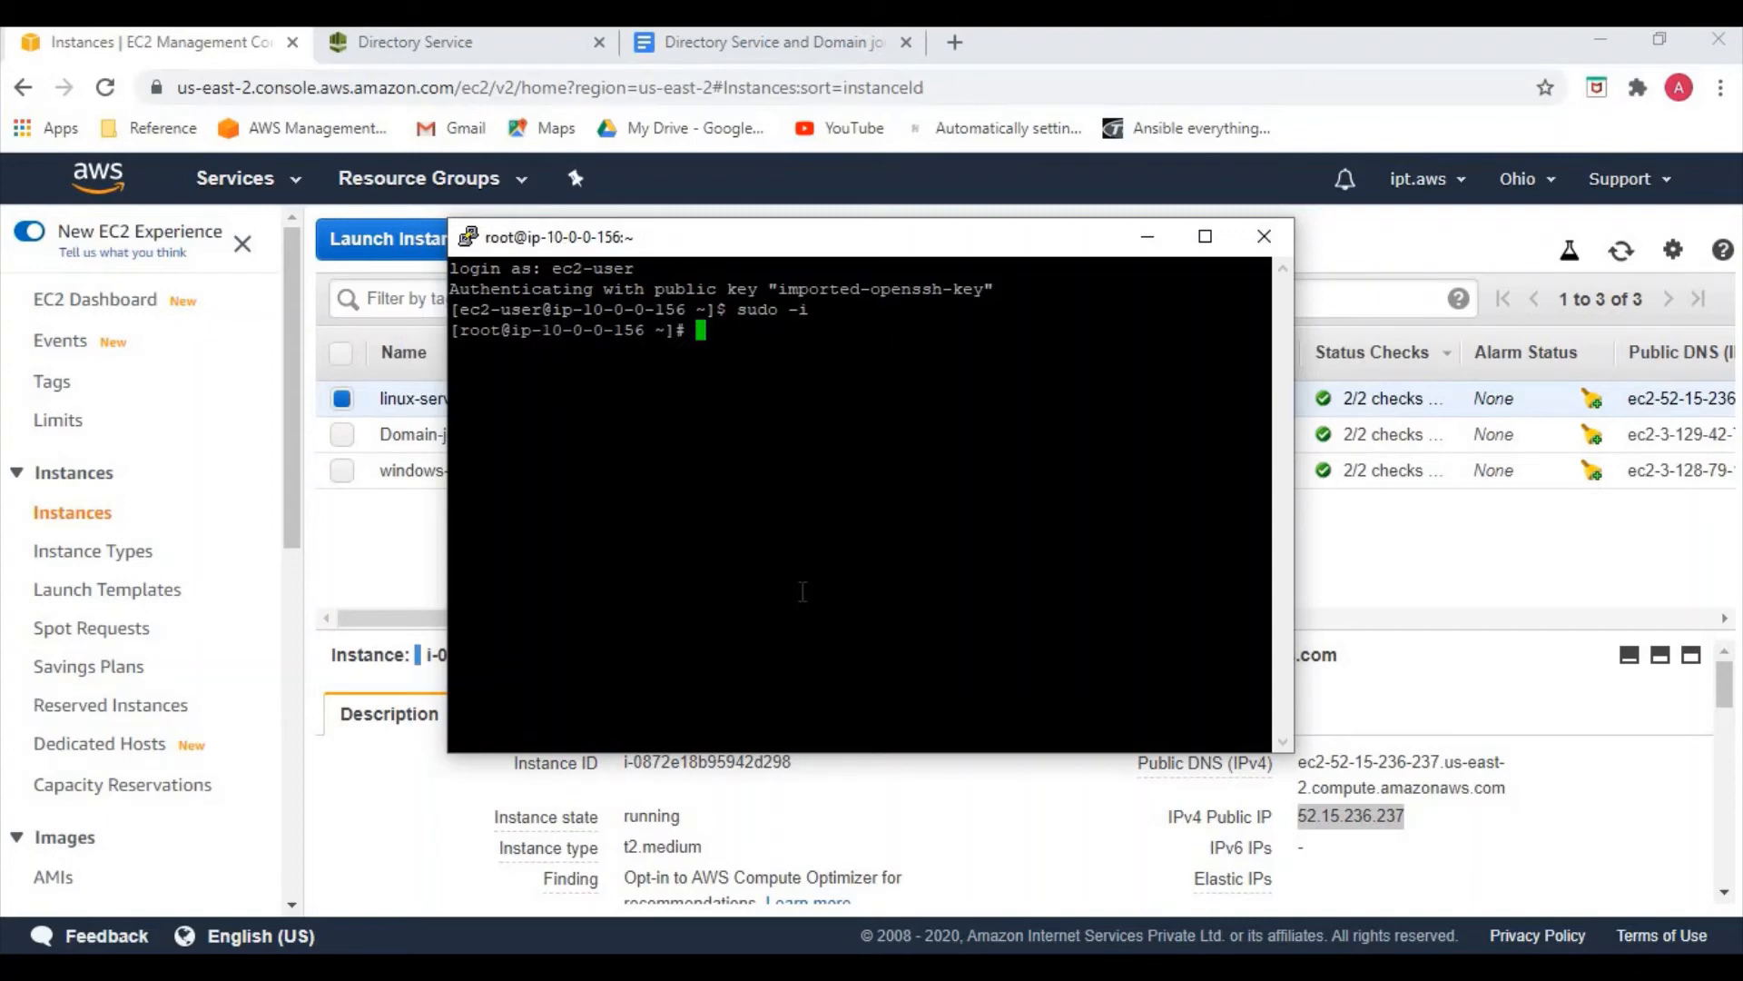
{"action": "left_click", "coordinate": [1205, 236]}
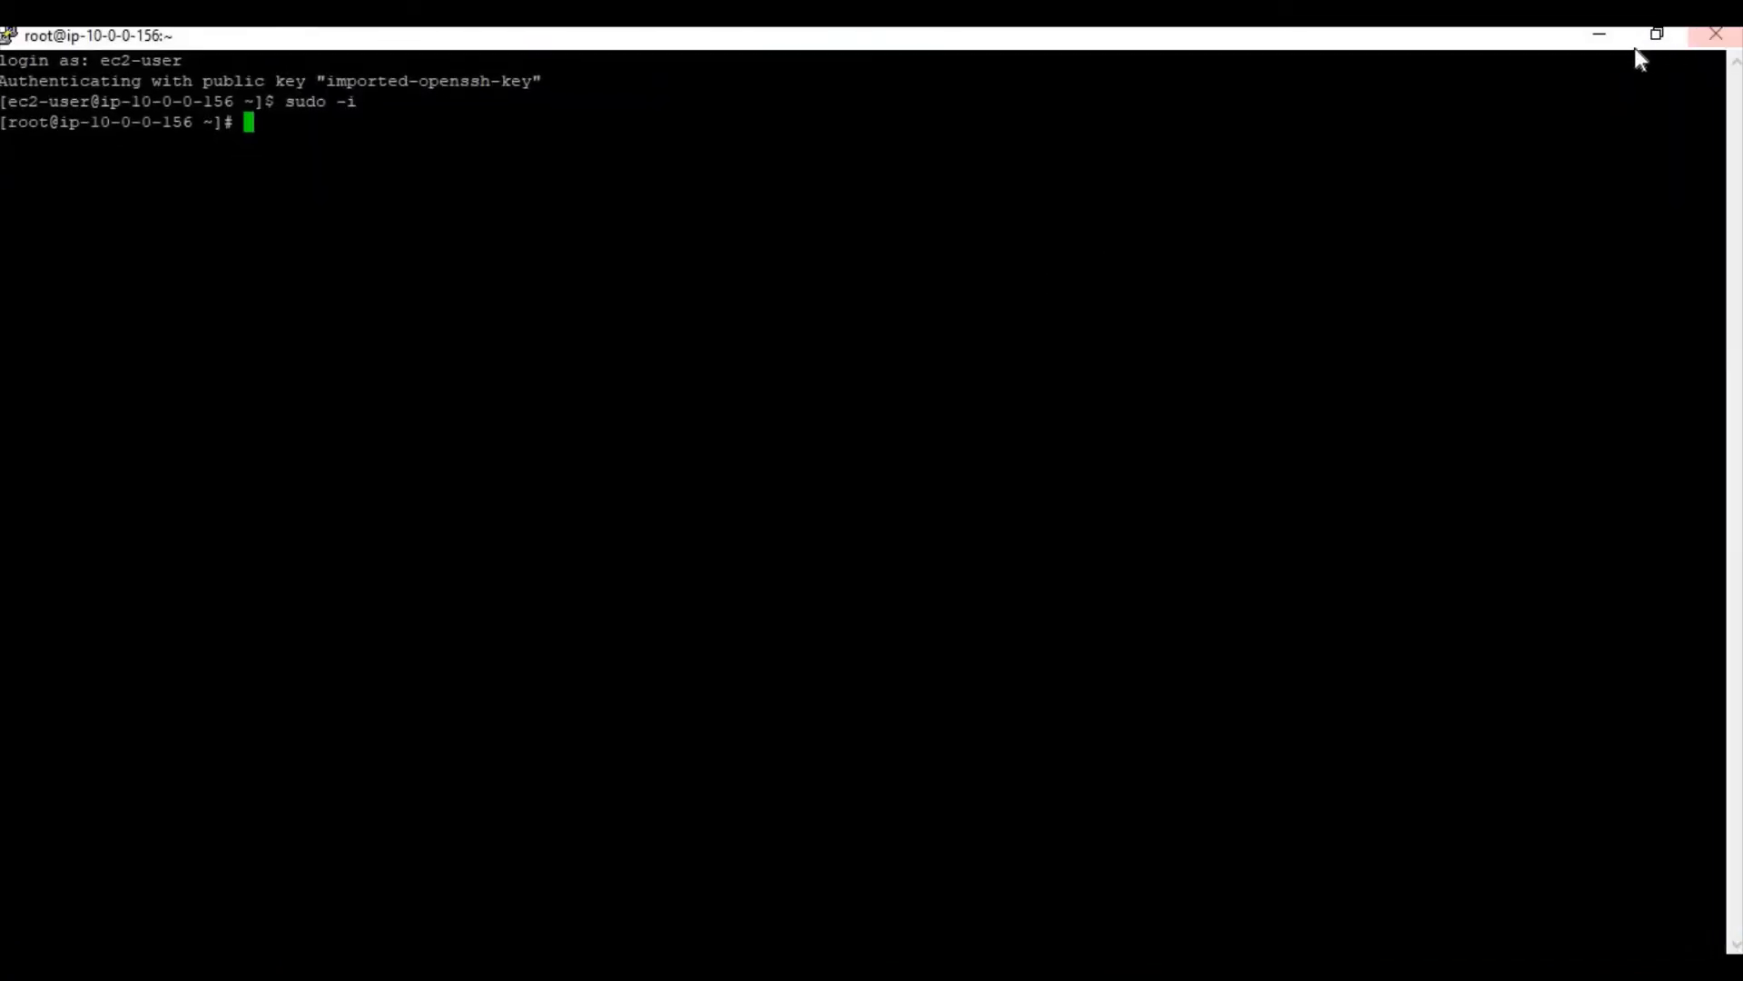
{"action": "left_click", "coordinate": [1598, 34]}
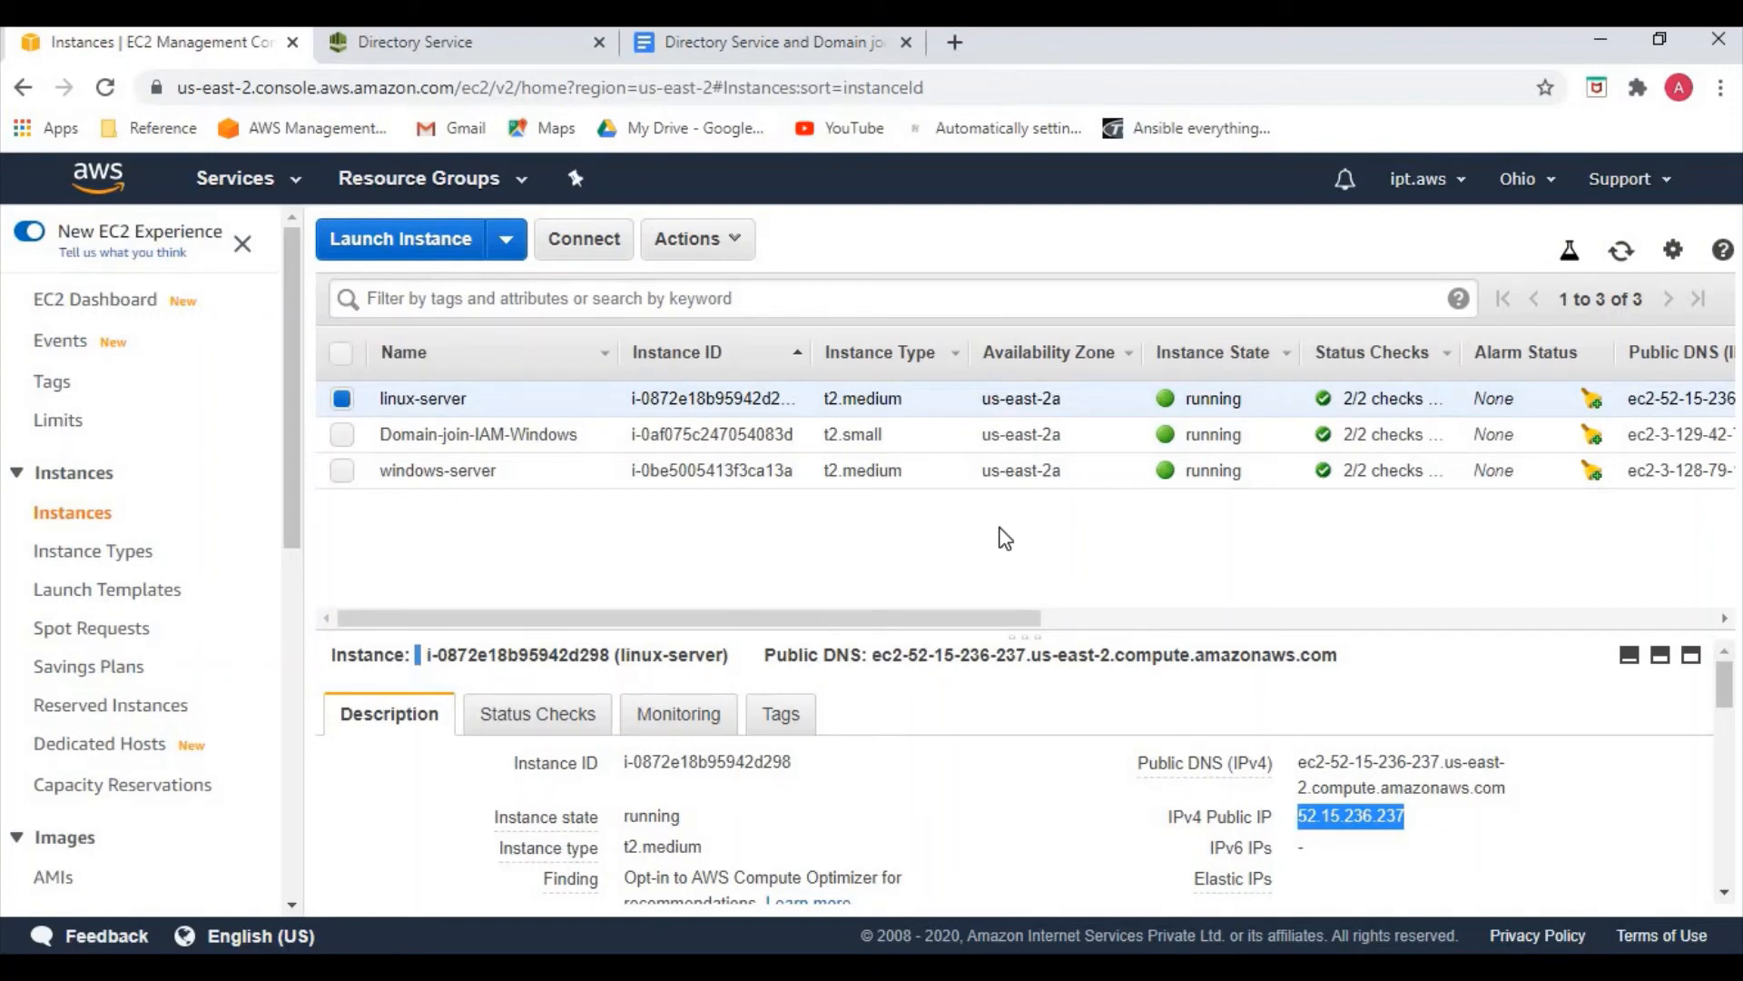
Copy the yum -y install command from the notes' Install the Packages section
{"action": "left_click", "coordinate": [685, 42]}
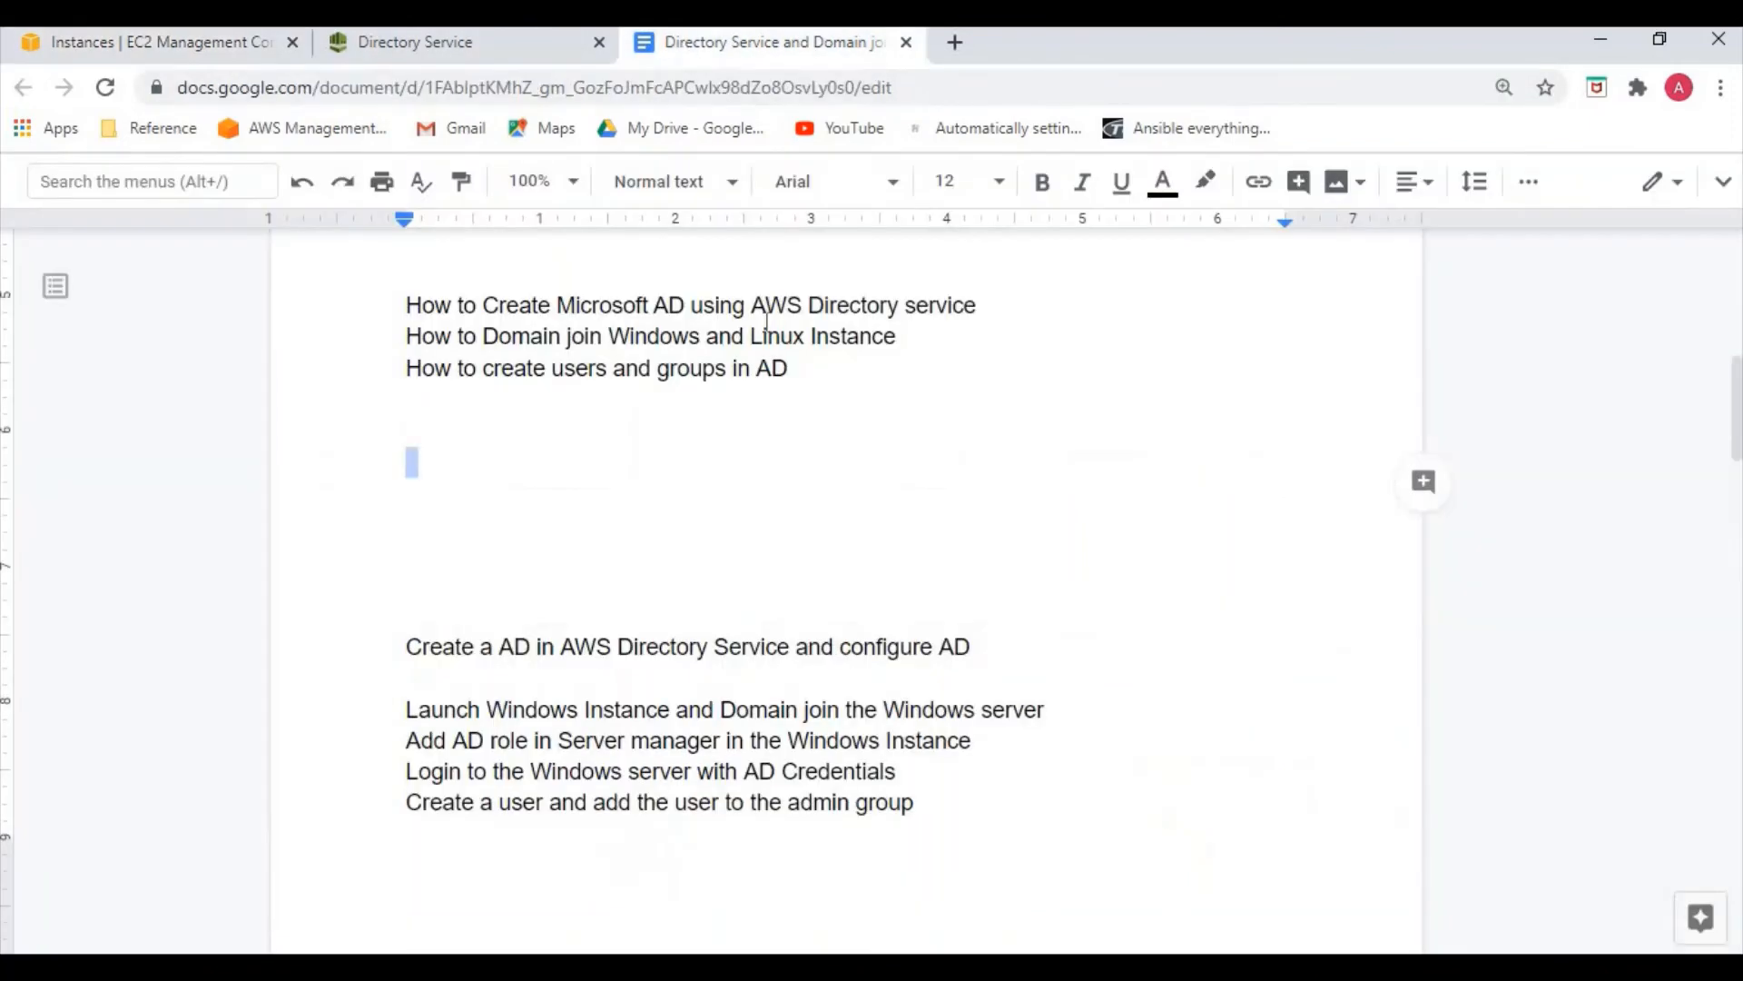
{"action": "scroll", "coordinate": [657, 655], "scroll_direction": "down", "scroll_amount": 10}
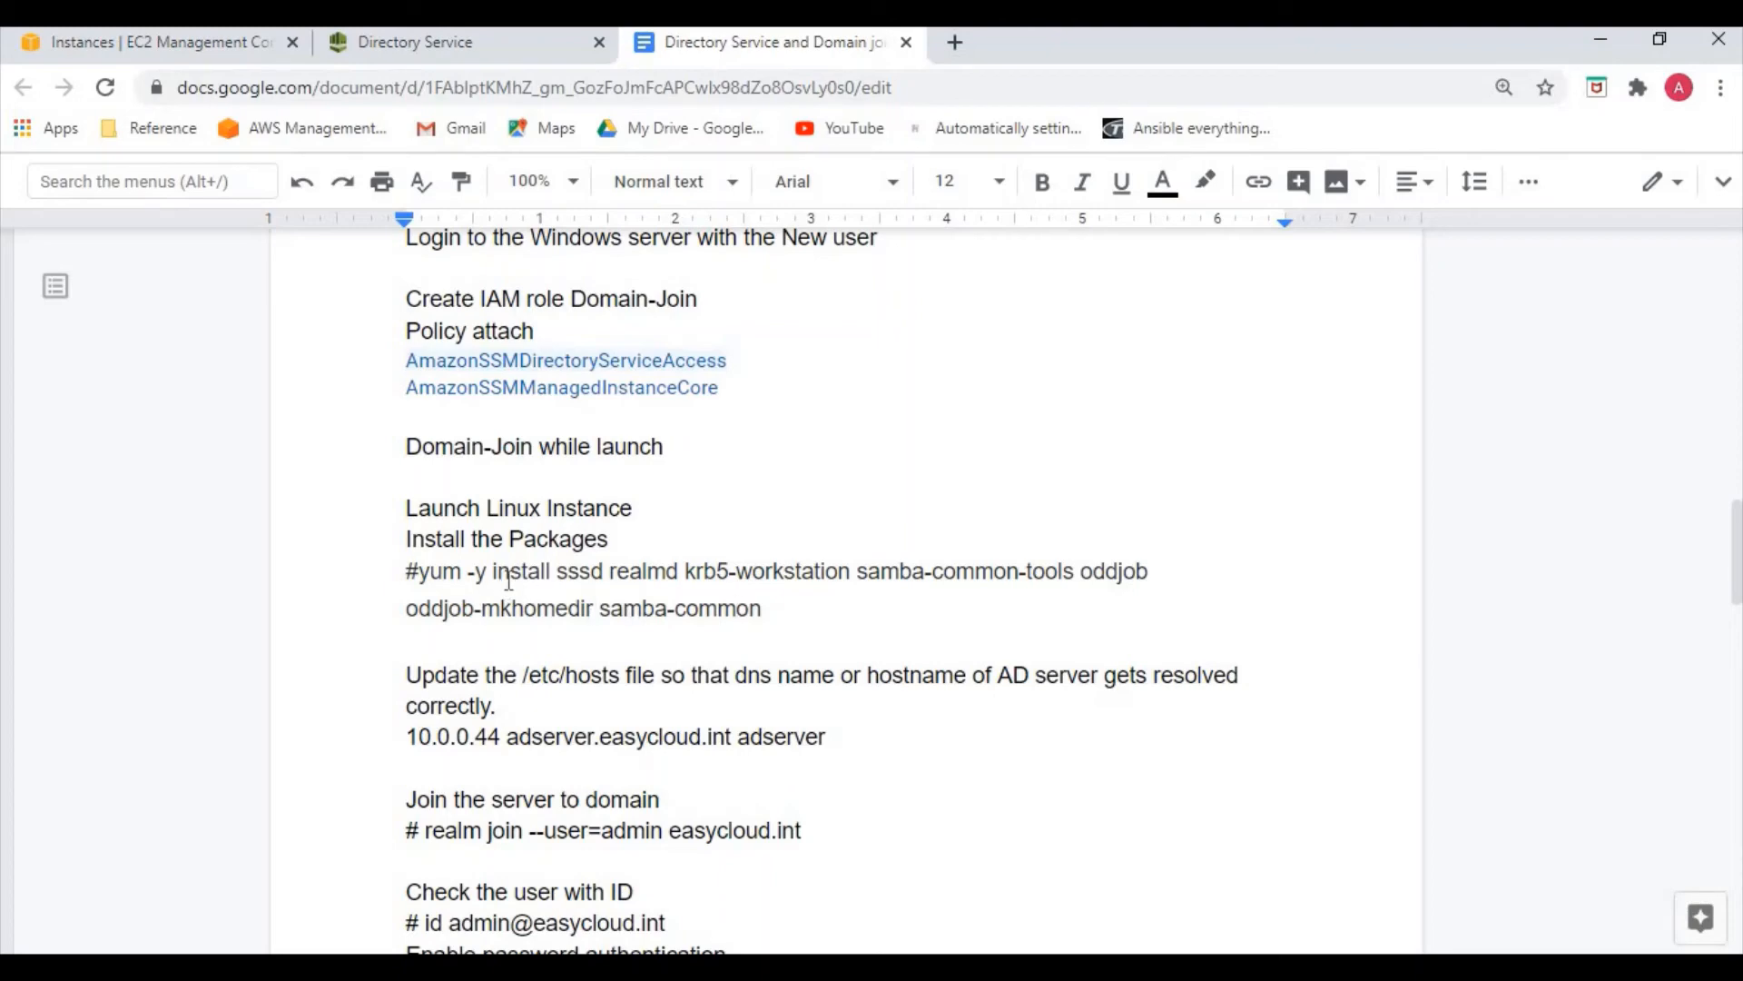
{"action": "left_click_drag", "start_coordinate": [446, 578], "coordinate": [766, 611]}
{"action": "key", "text": "ctrl+c"}
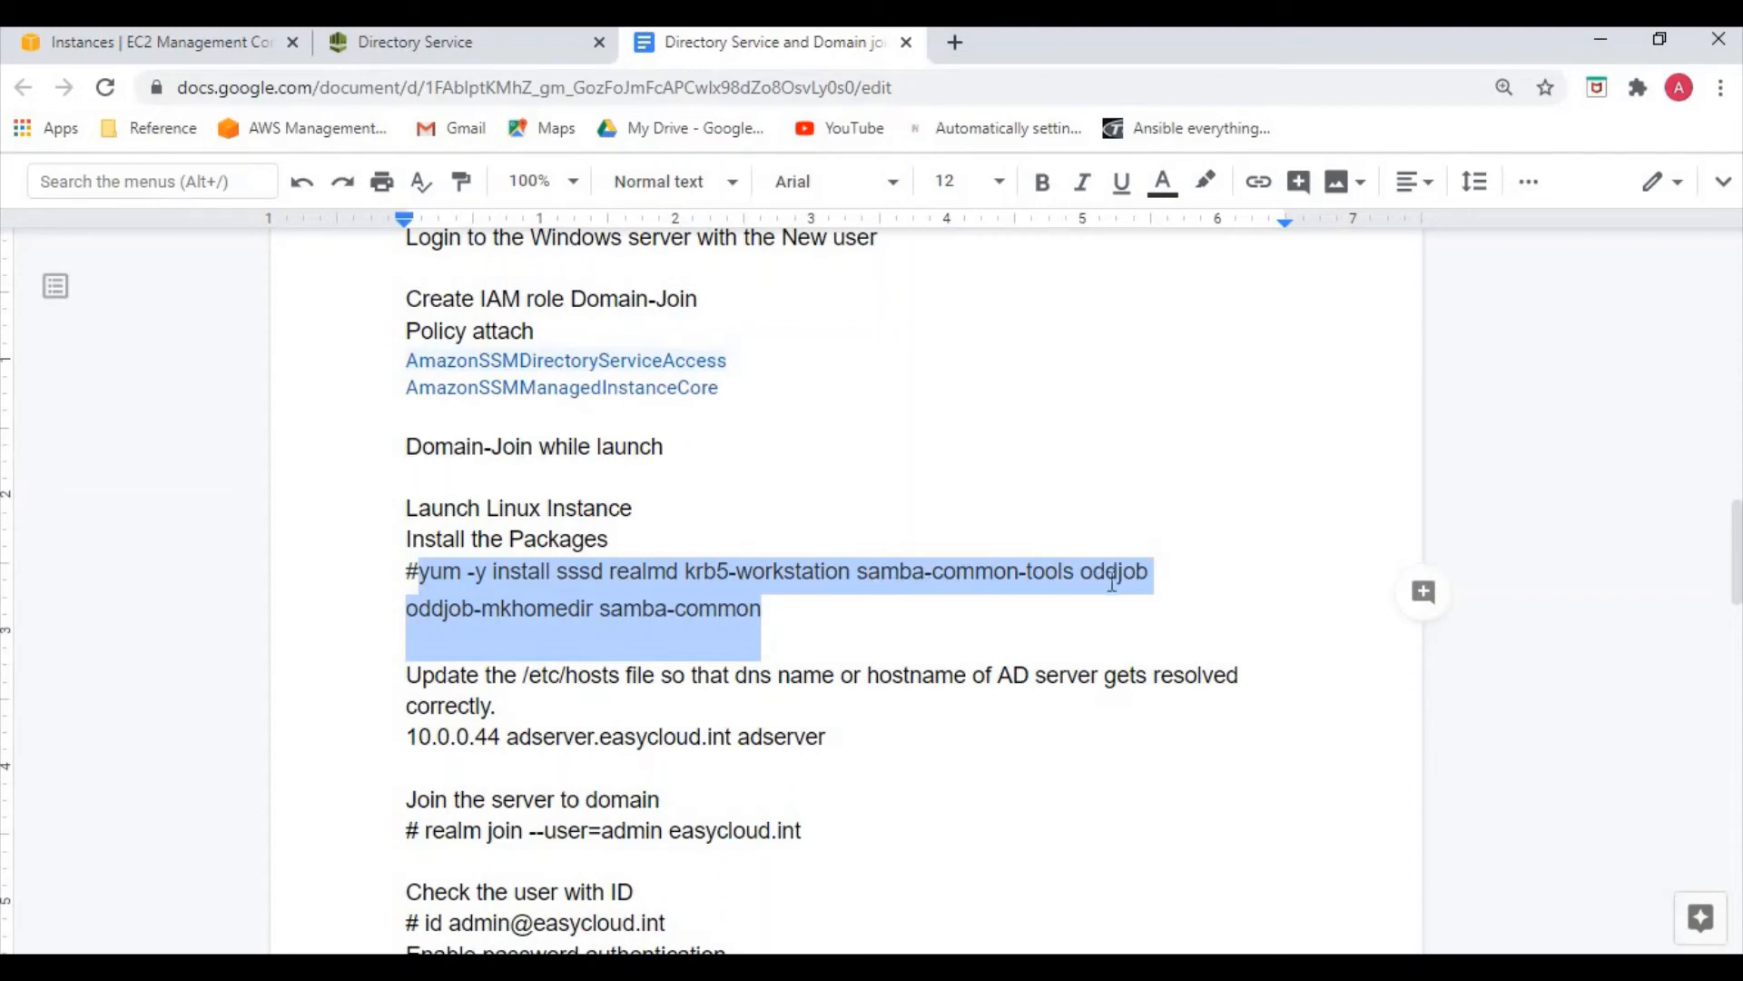
{"action": "scroll", "coordinate": [659, 636], "scroll_direction": "down", "scroll_amount": 3}
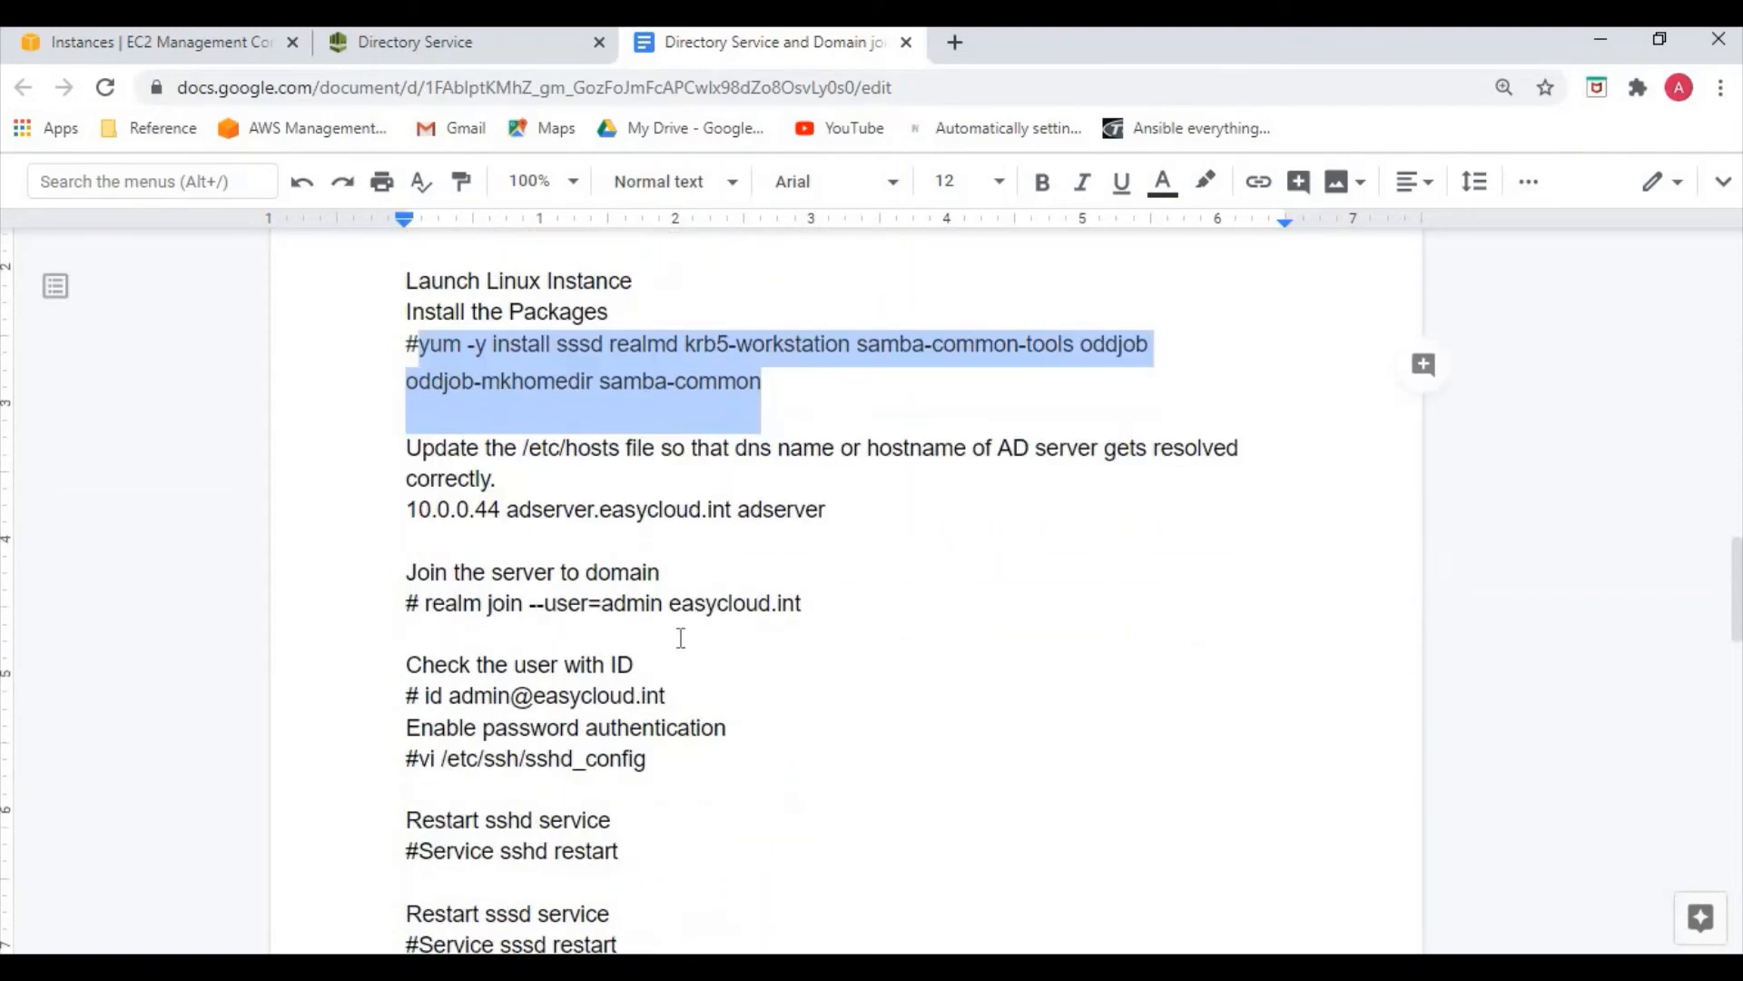
{"action": "left_click", "coordinate": [727, 845]}
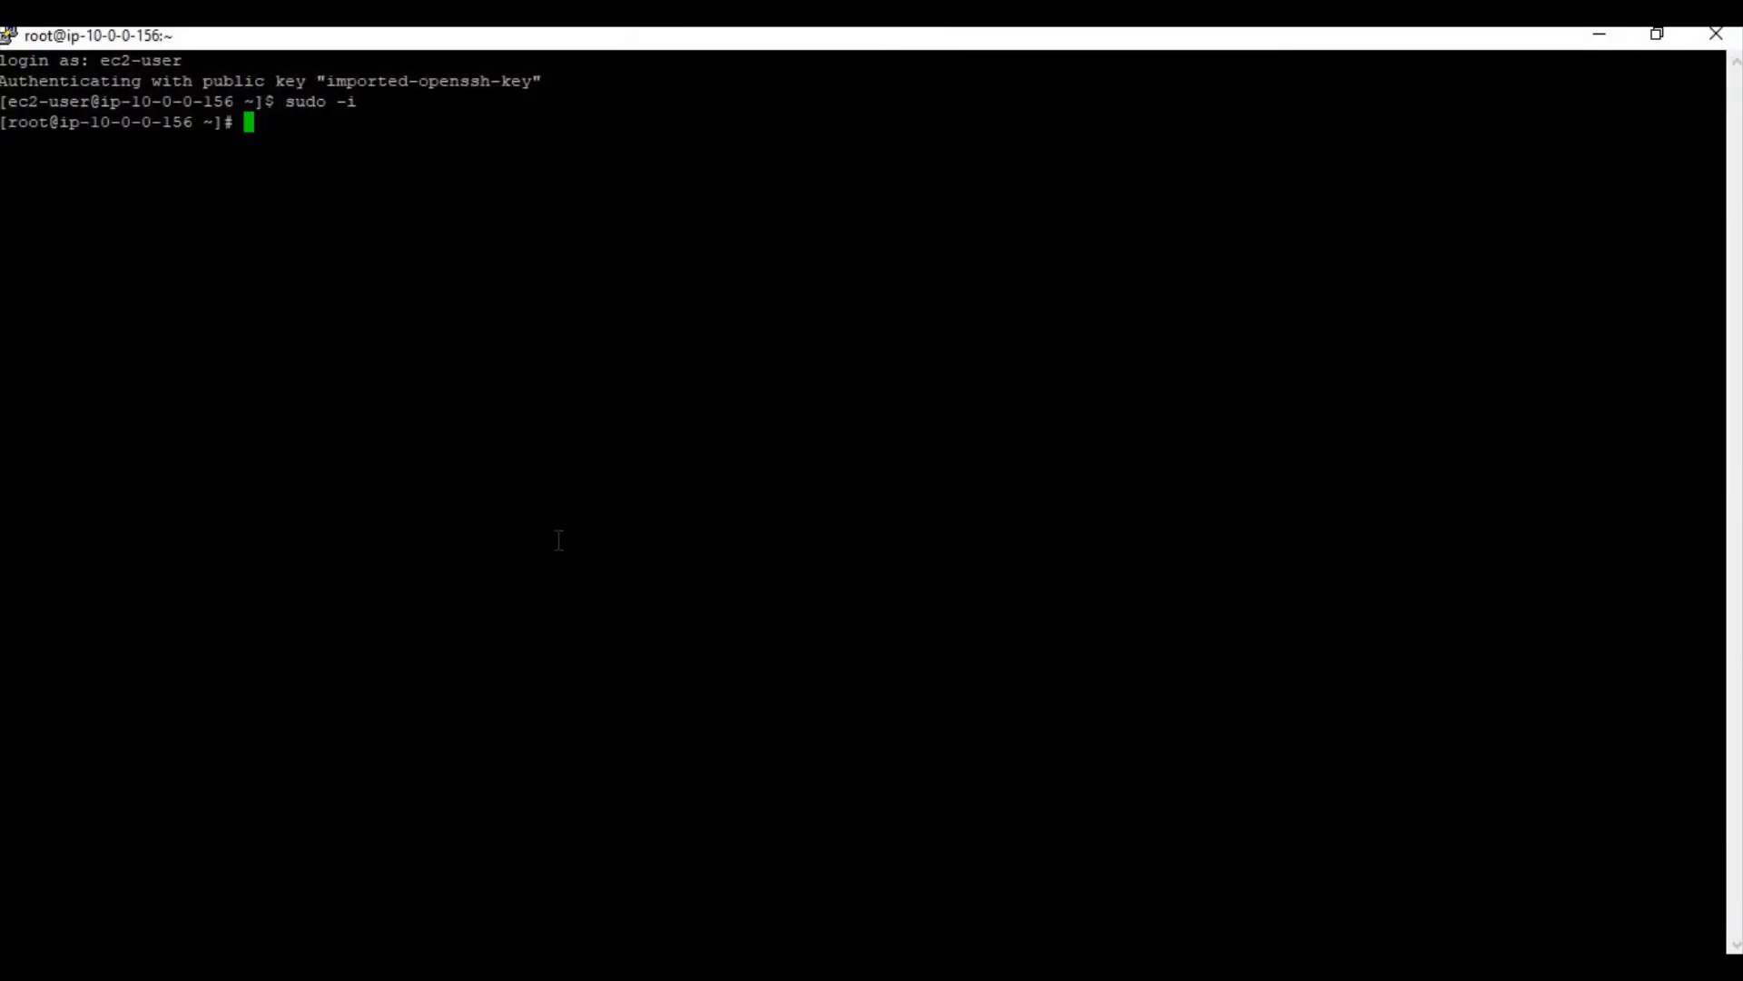
Paste and run the yum install of sssd, realmd, krb5-workstation and Samba packages
{"action": "right_click", "coordinate": [563, 536]}
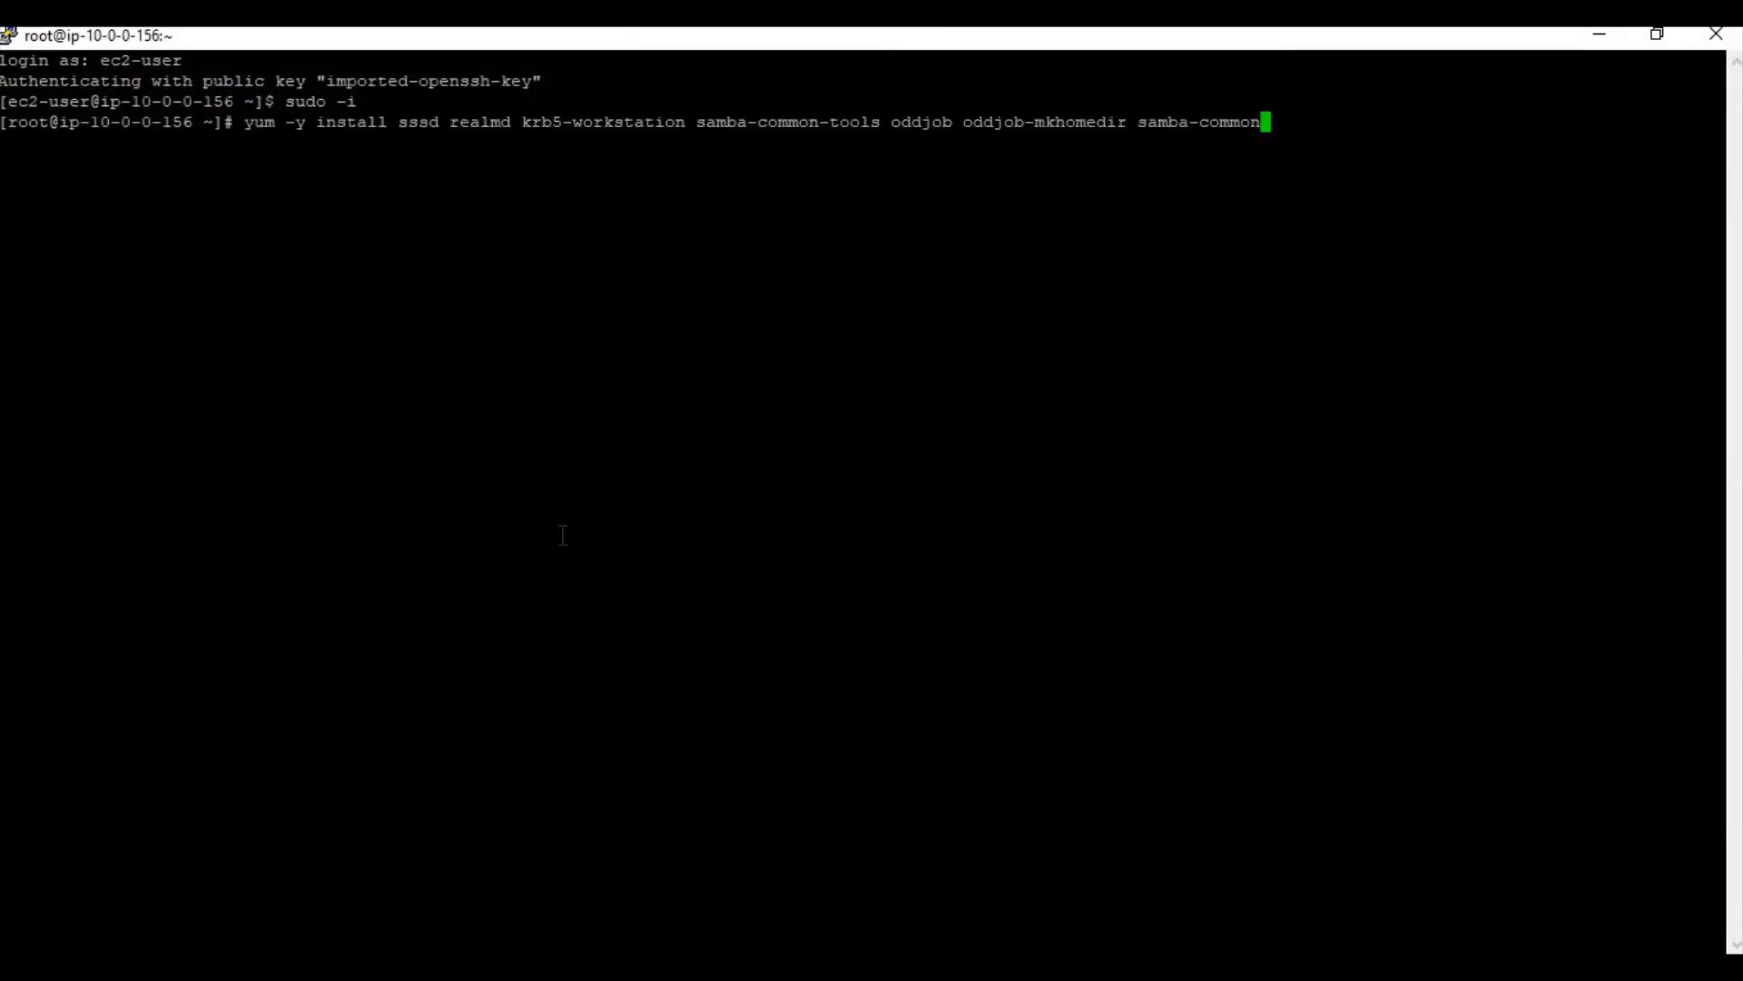
{"action": "key", "text": "Return"}
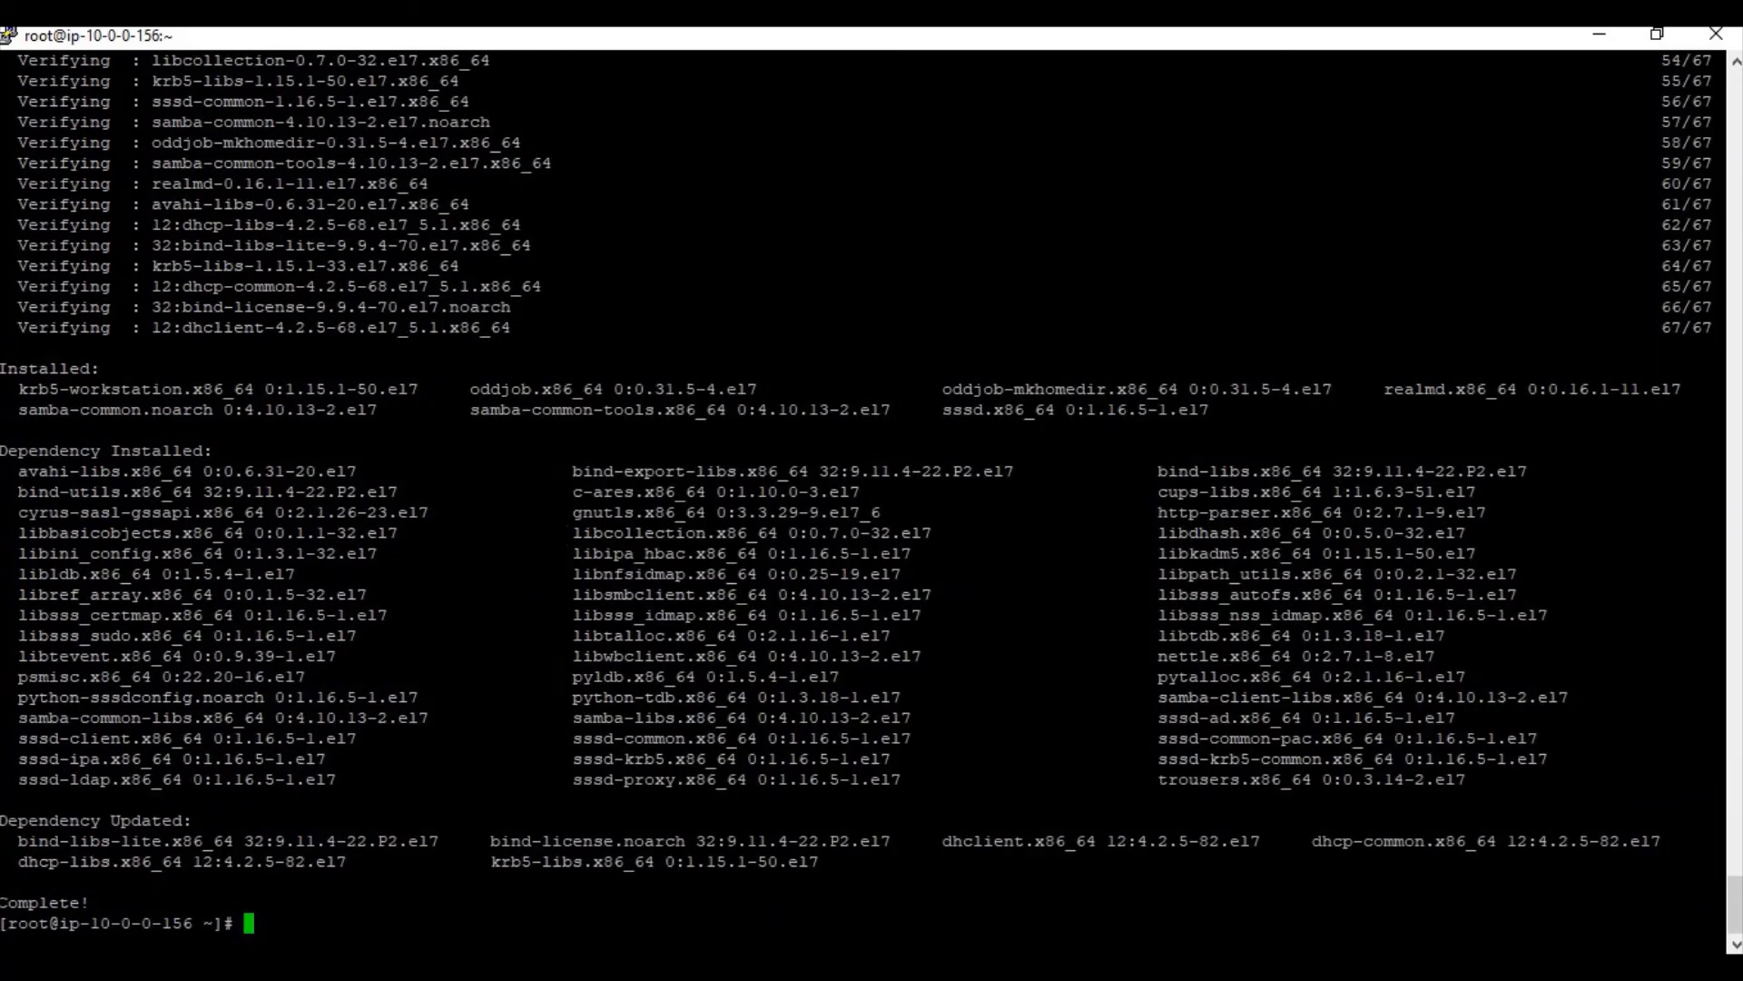
{"action": "key", "text": "alt+Tab"}
{"action": "left_click", "coordinate": [708, 511]}
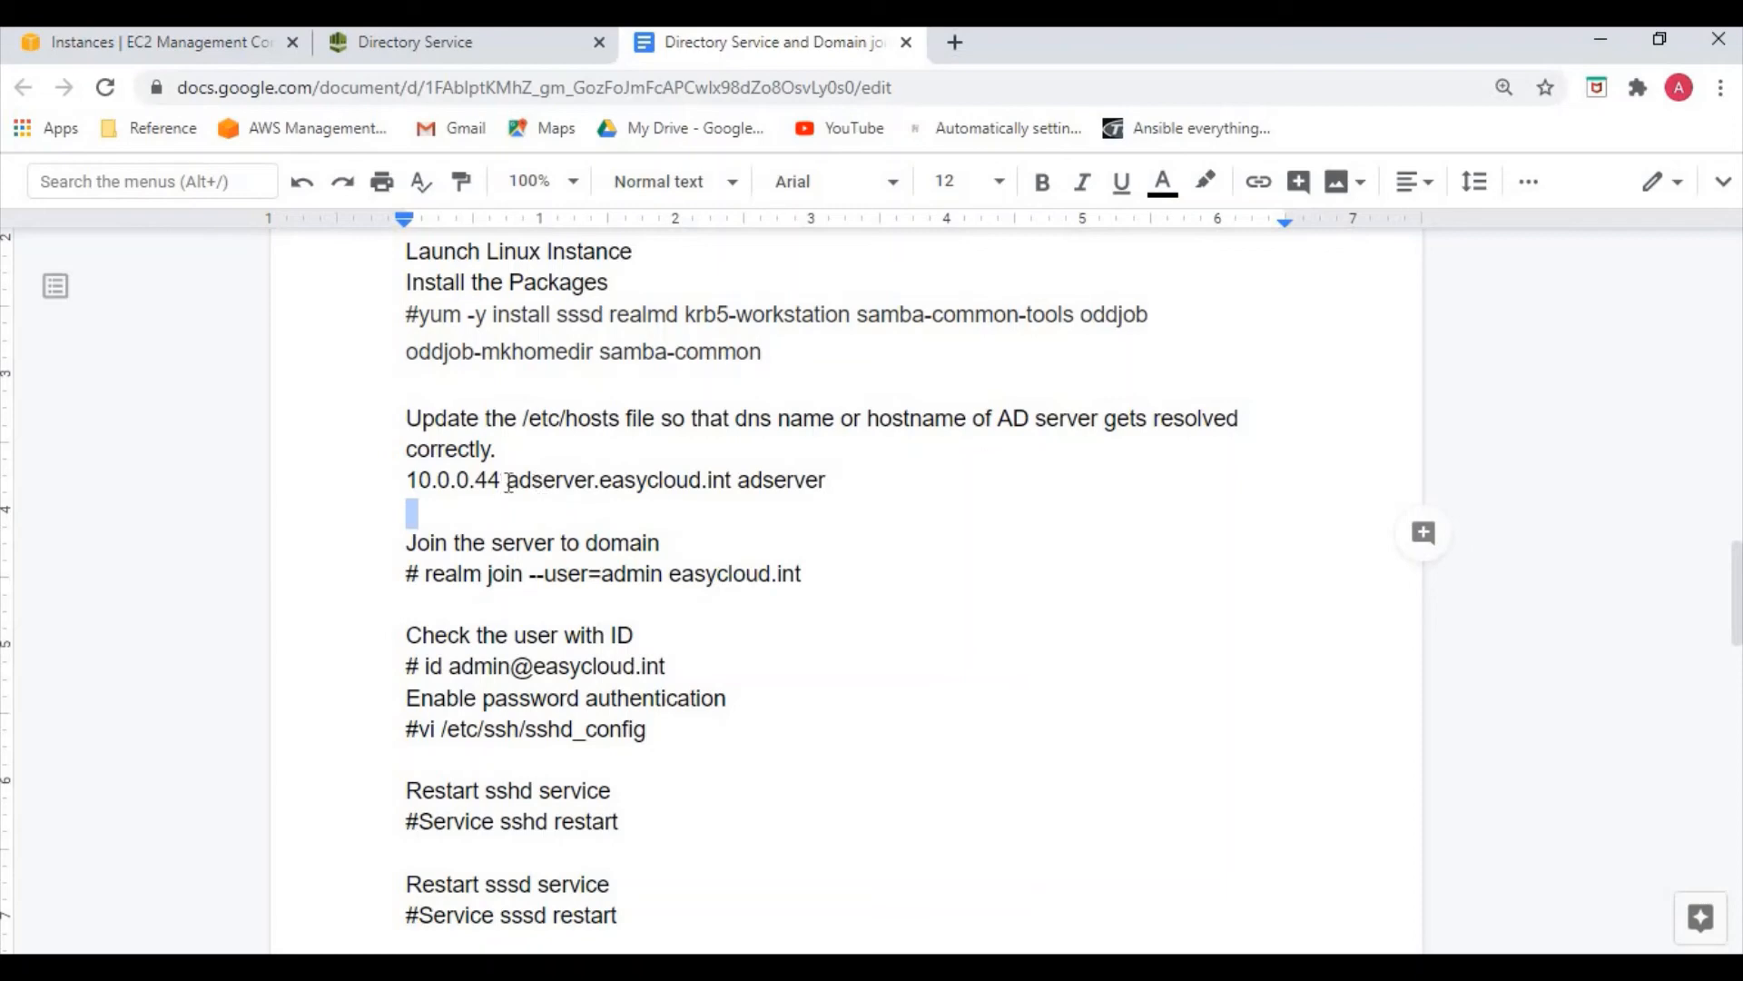
Select the adserver.easycloud.int hosts entry in the notes
{"action": "left_click_drag", "start_coordinate": [508, 479], "coordinate": [588, 480]}
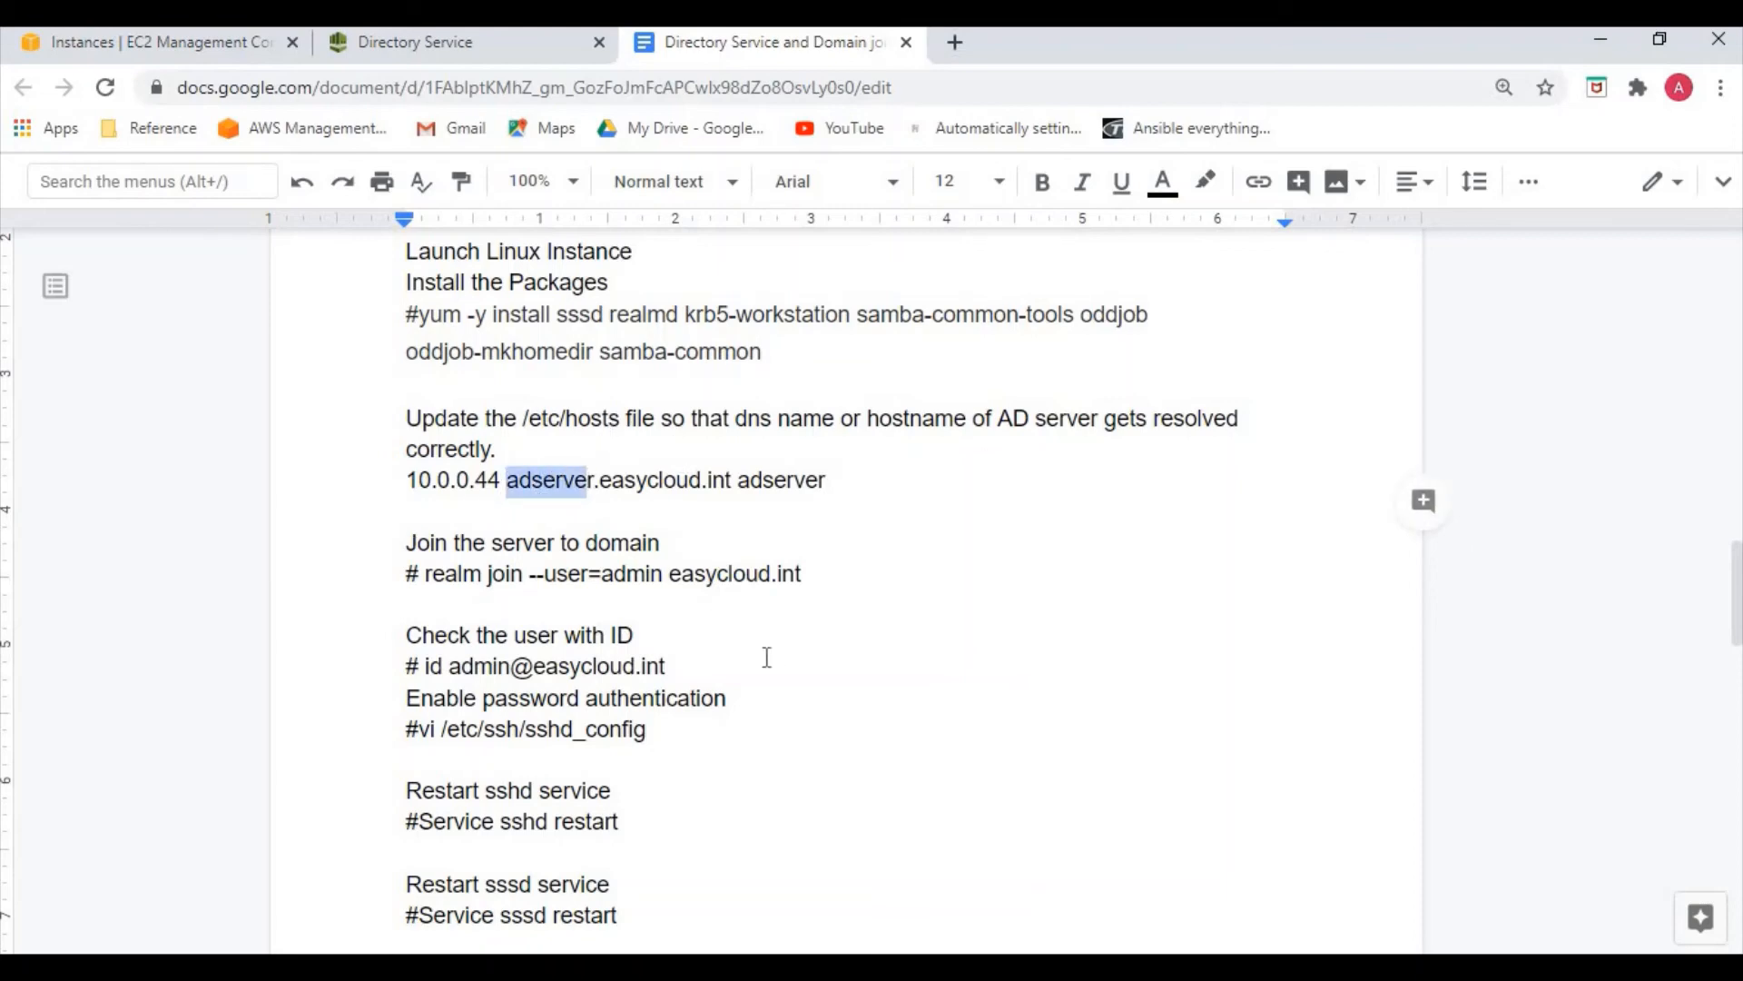
{"action": "left_click", "coordinate": [566, 481]}
{"action": "left_click_drag", "start_coordinate": [506, 479], "coordinate": [735, 478]}
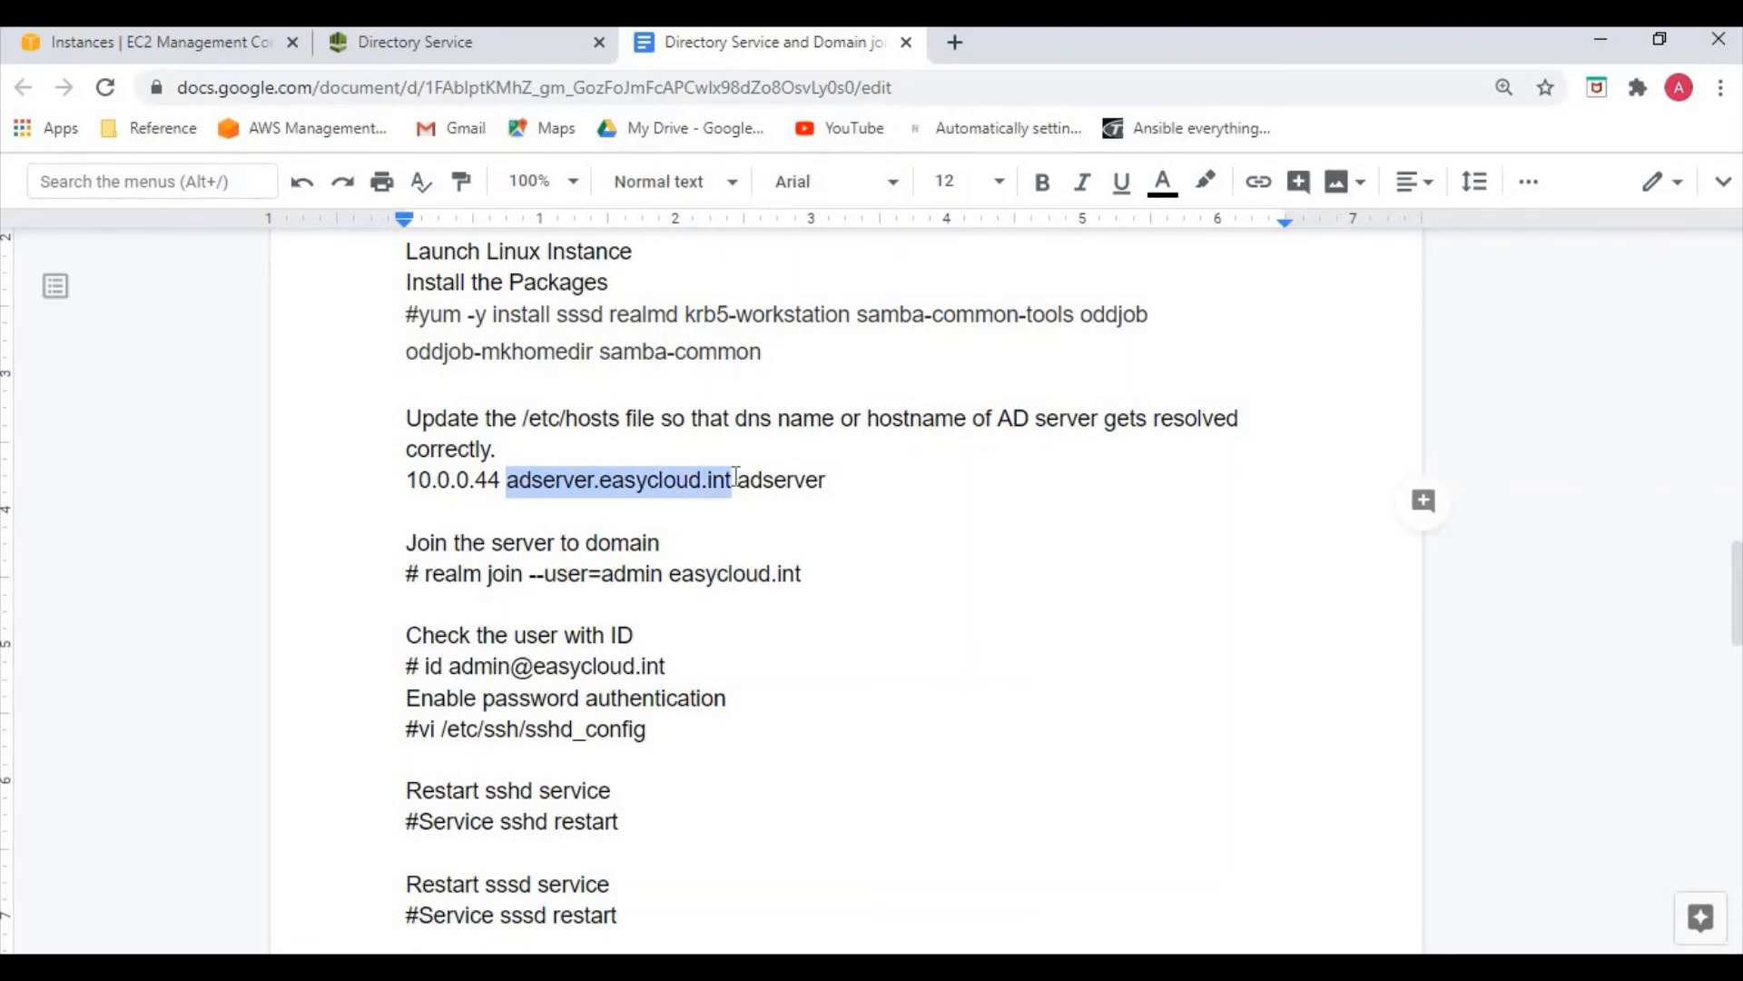
Copy the directory's first DNS address, 10.0.0.250, from the easycloud.int details page
{"action": "left_click", "coordinate": [409, 50]}
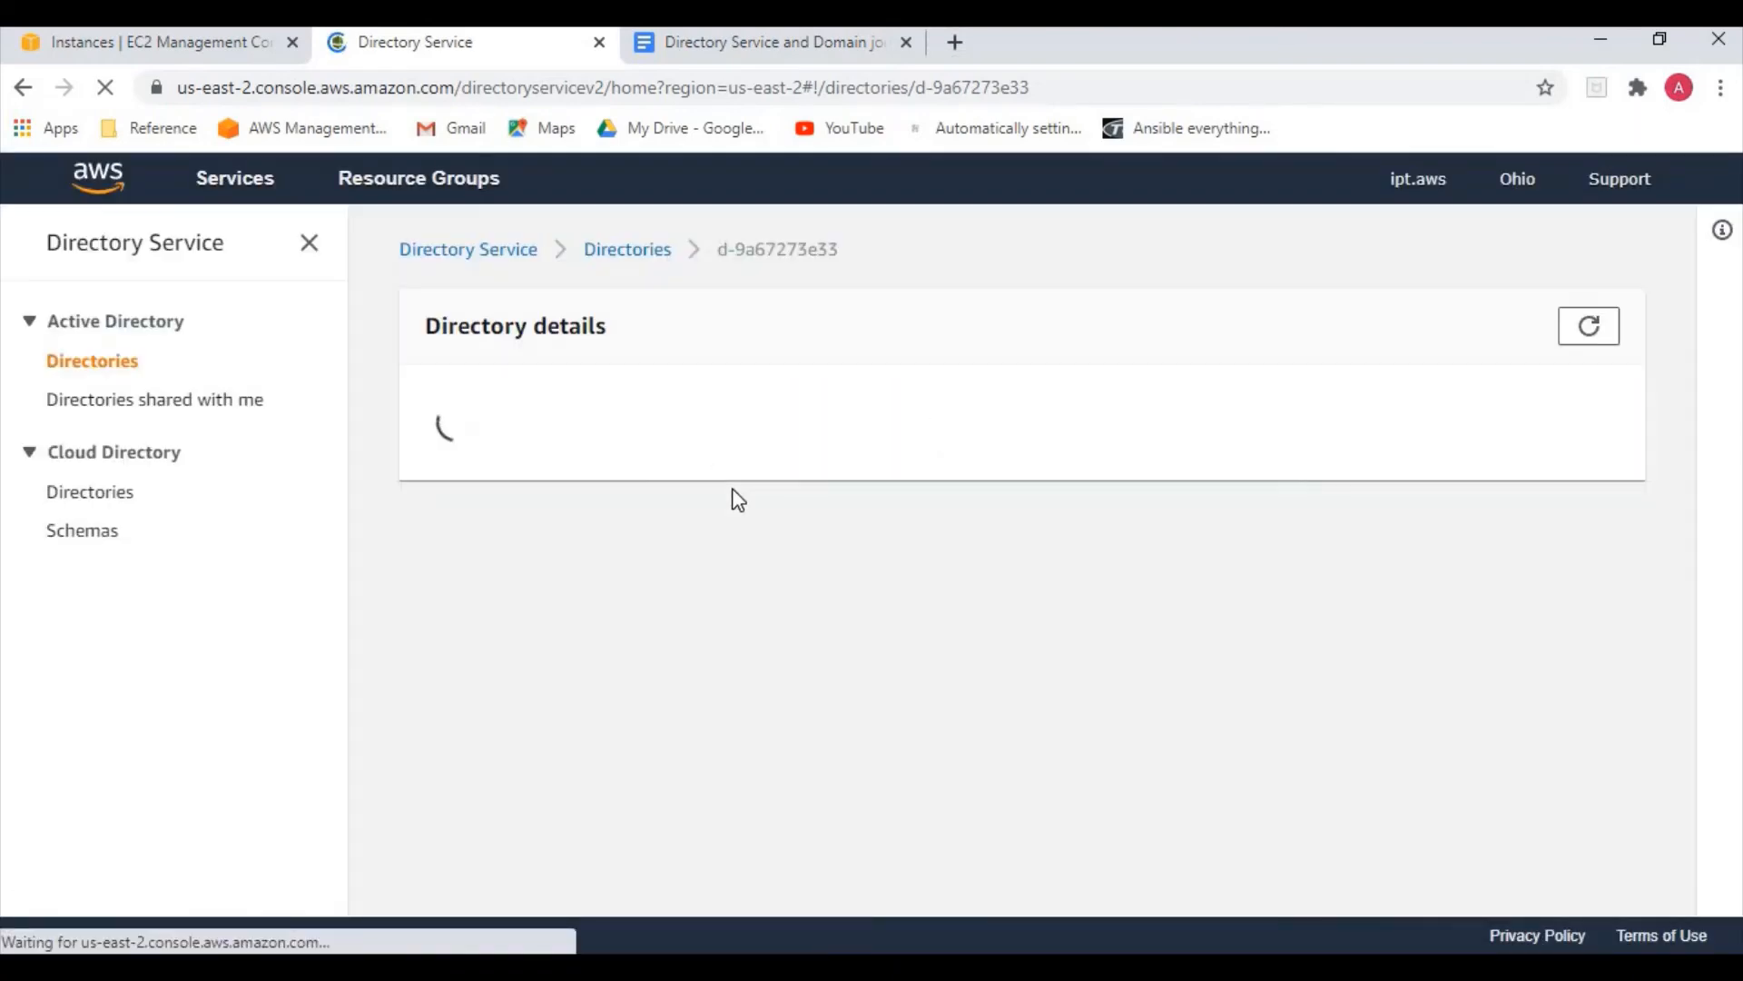
{"action": "scroll", "coordinate": [864, 893], "scroll_direction": "down", "scroll_amount": 1}
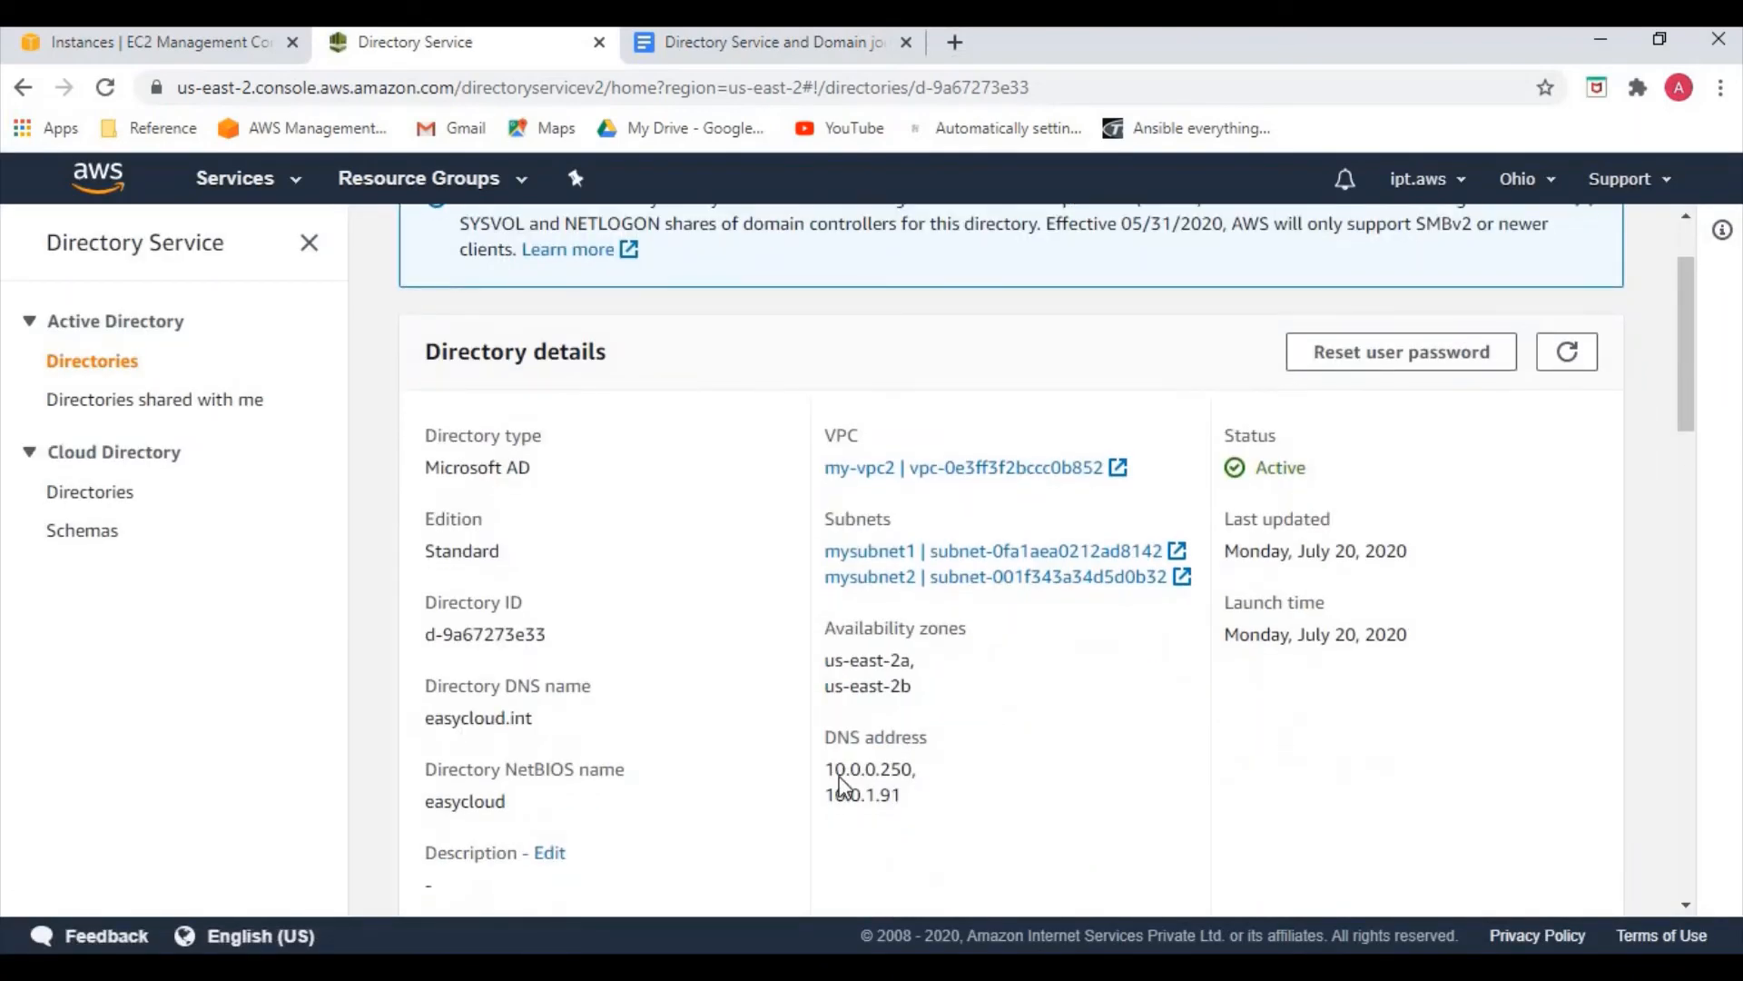
{"action": "left_click_drag", "start_coordinate": [824, 769], "coordinate": [917, 777]}
{"action": "key", "text": "ctrl+c"}
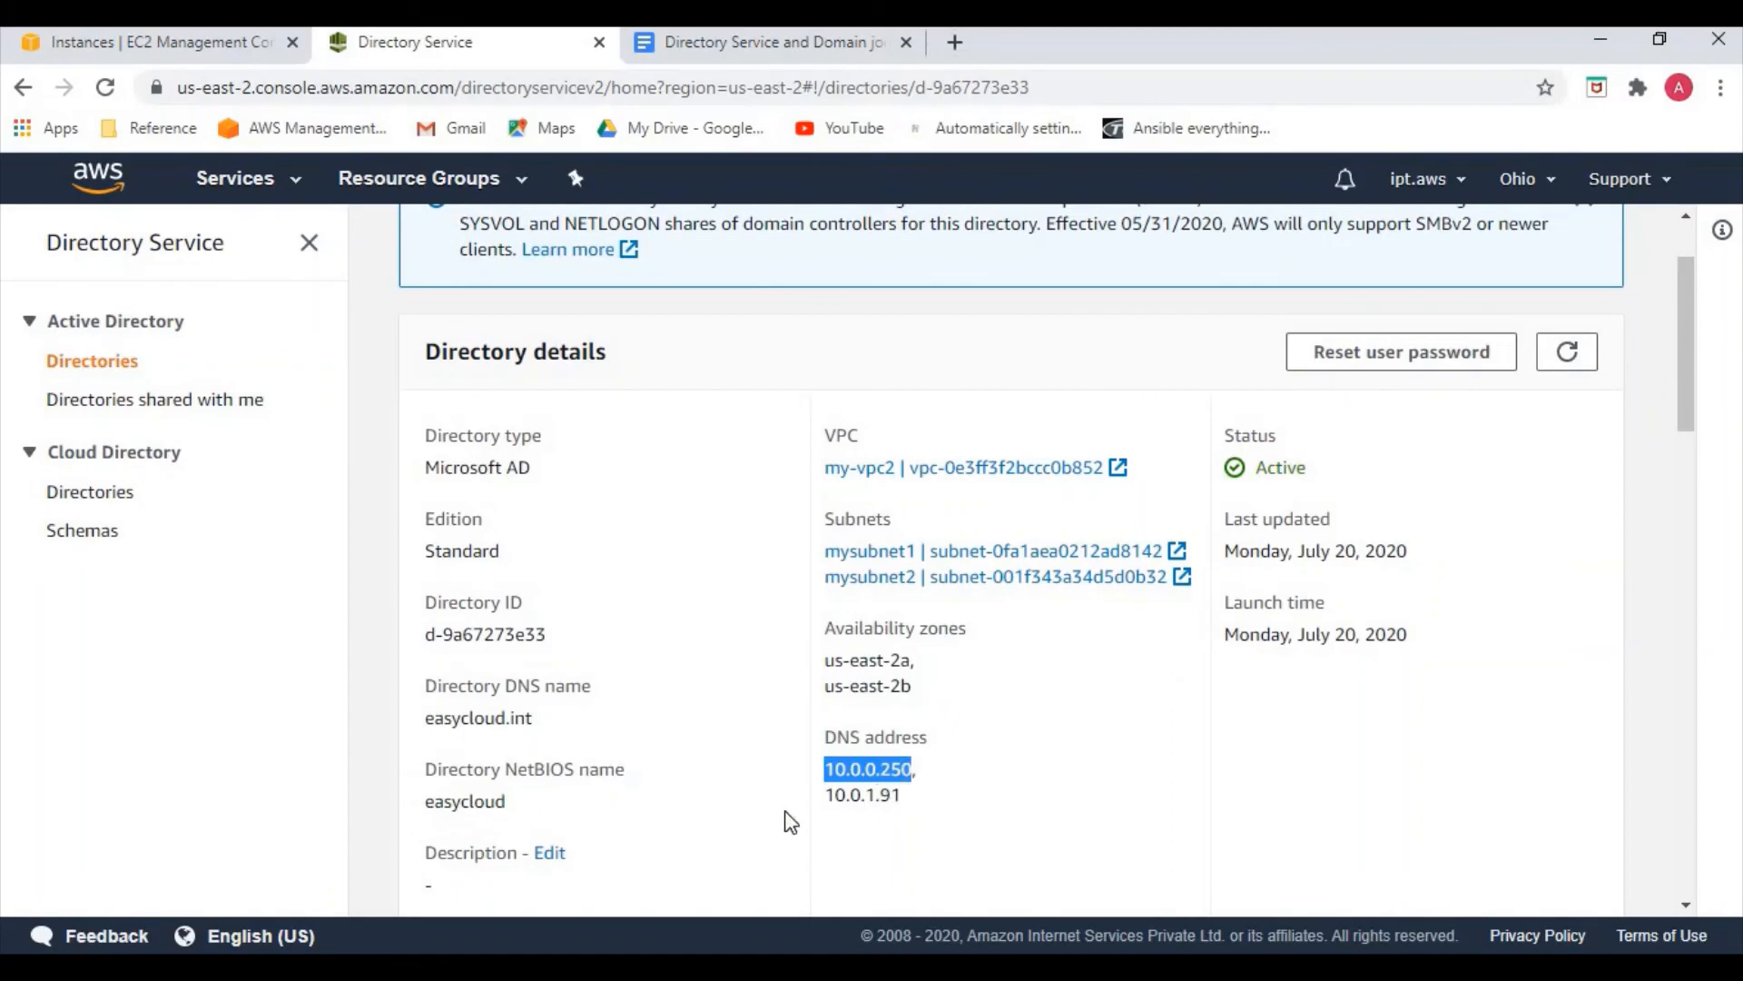
{"action": "key", "text": "alt+Tab"}
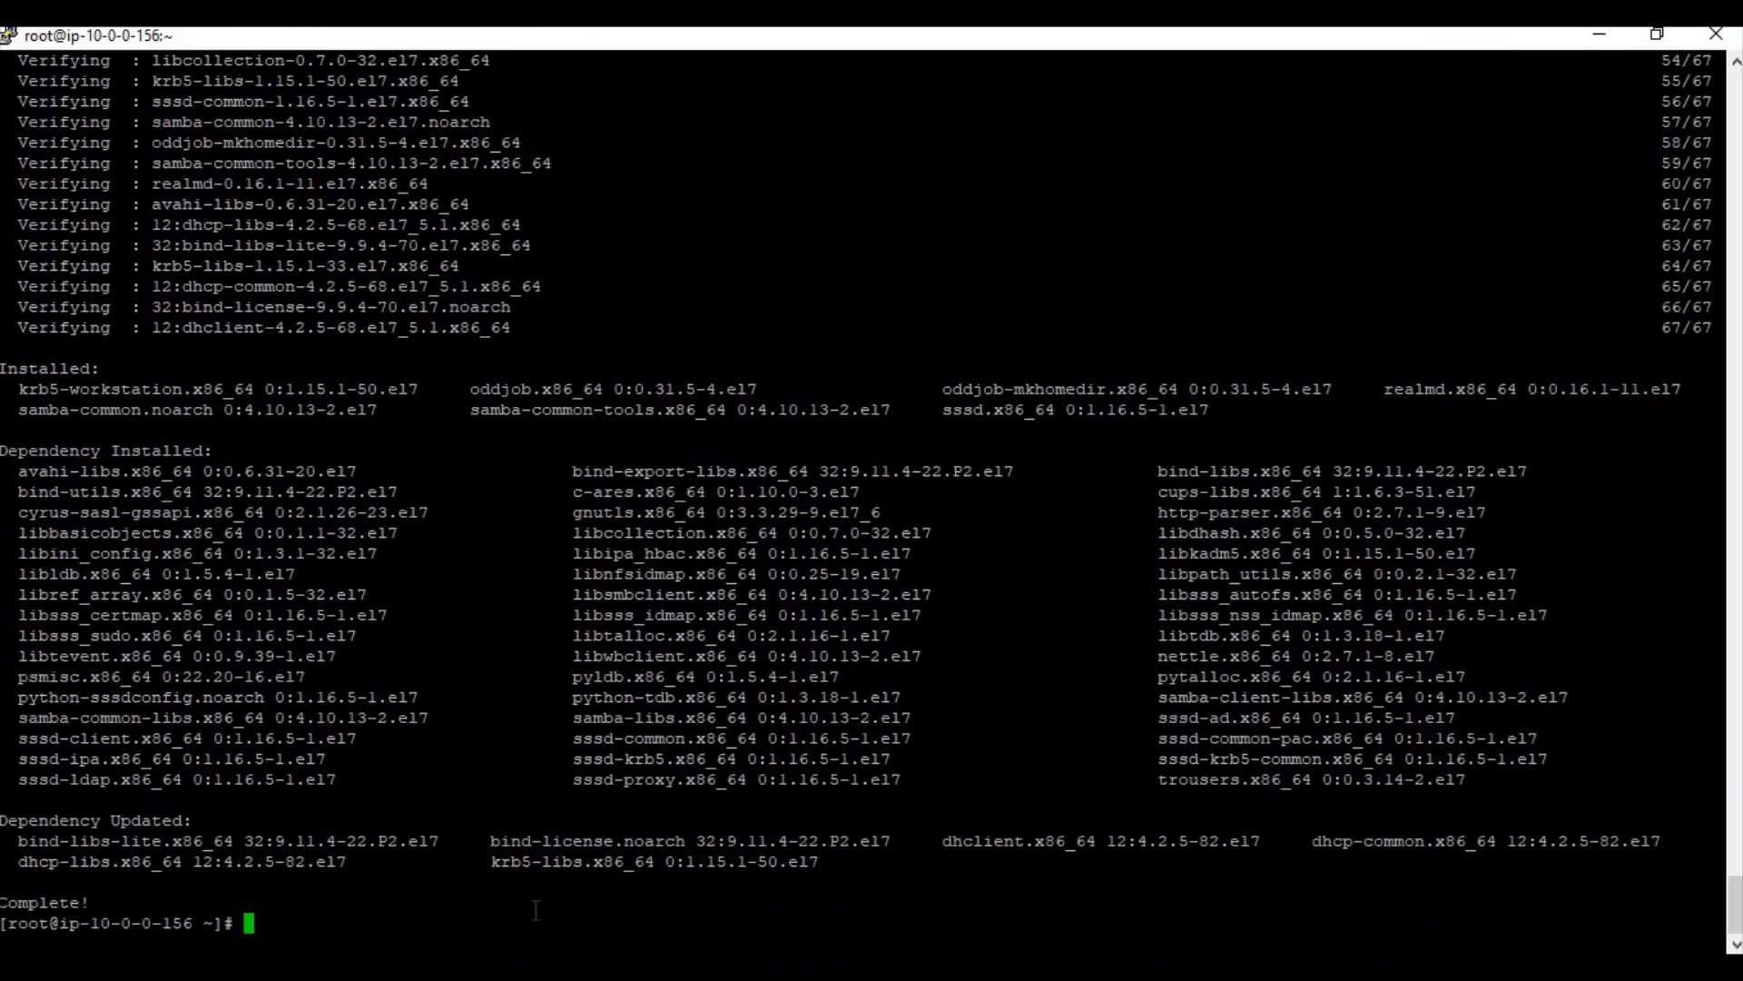
Install bind-utils with yum install -y, correcting the misspelled package name
{"action": "type", "text": "yumin"}
{"action": "key", "text": "BackSpace"}
{"action": "key", "text": "BackSpace"}
{"action": "type", "text": "install -y bind-"}
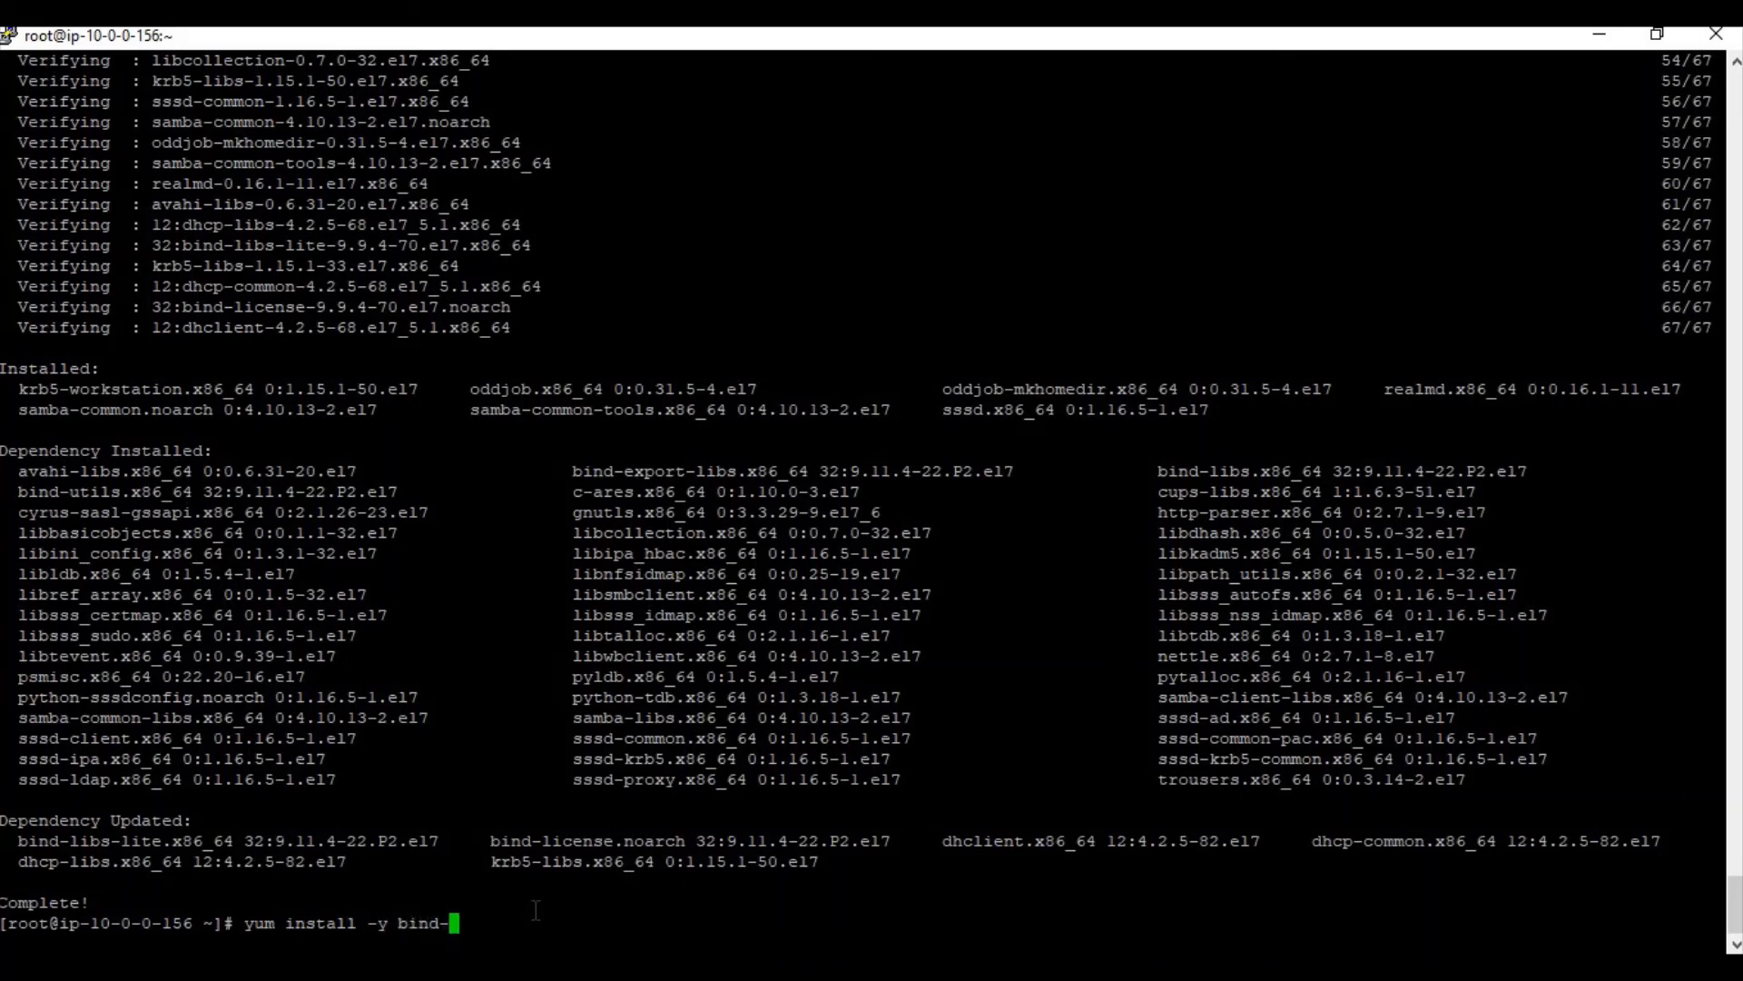
{"action": "type", "text": "util"}
{"action": "key", "text": "Return"}
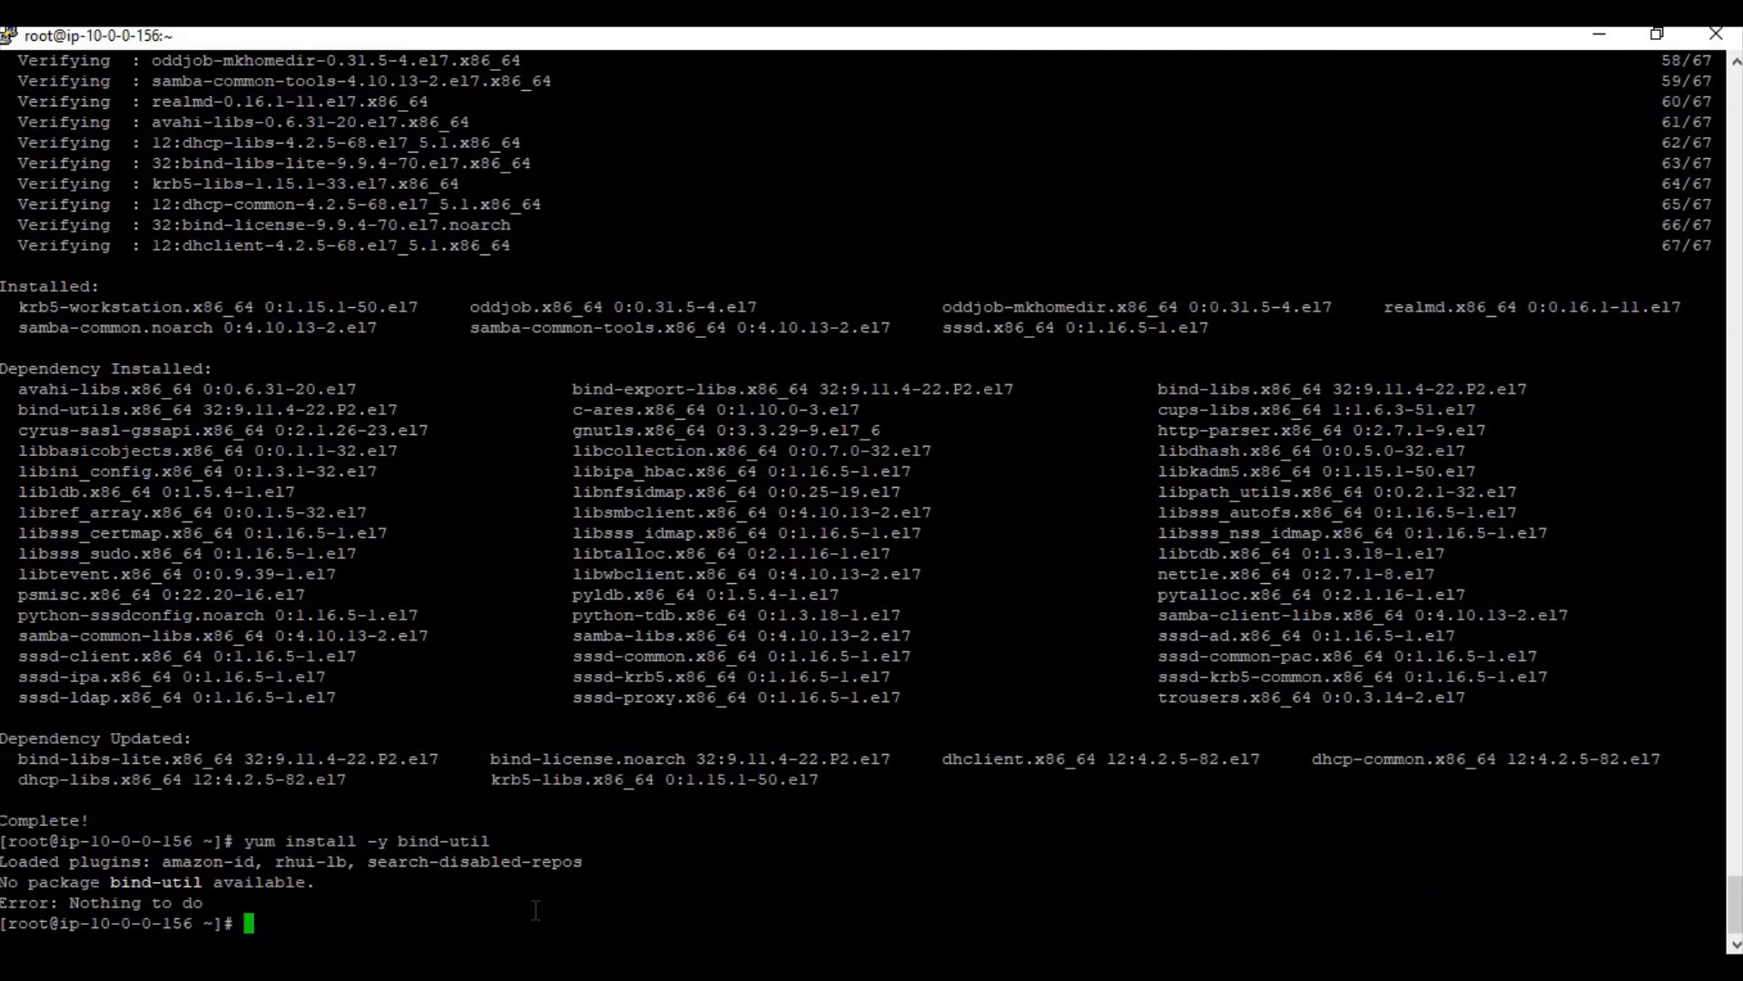
{"action": "key", "text": "Up"}
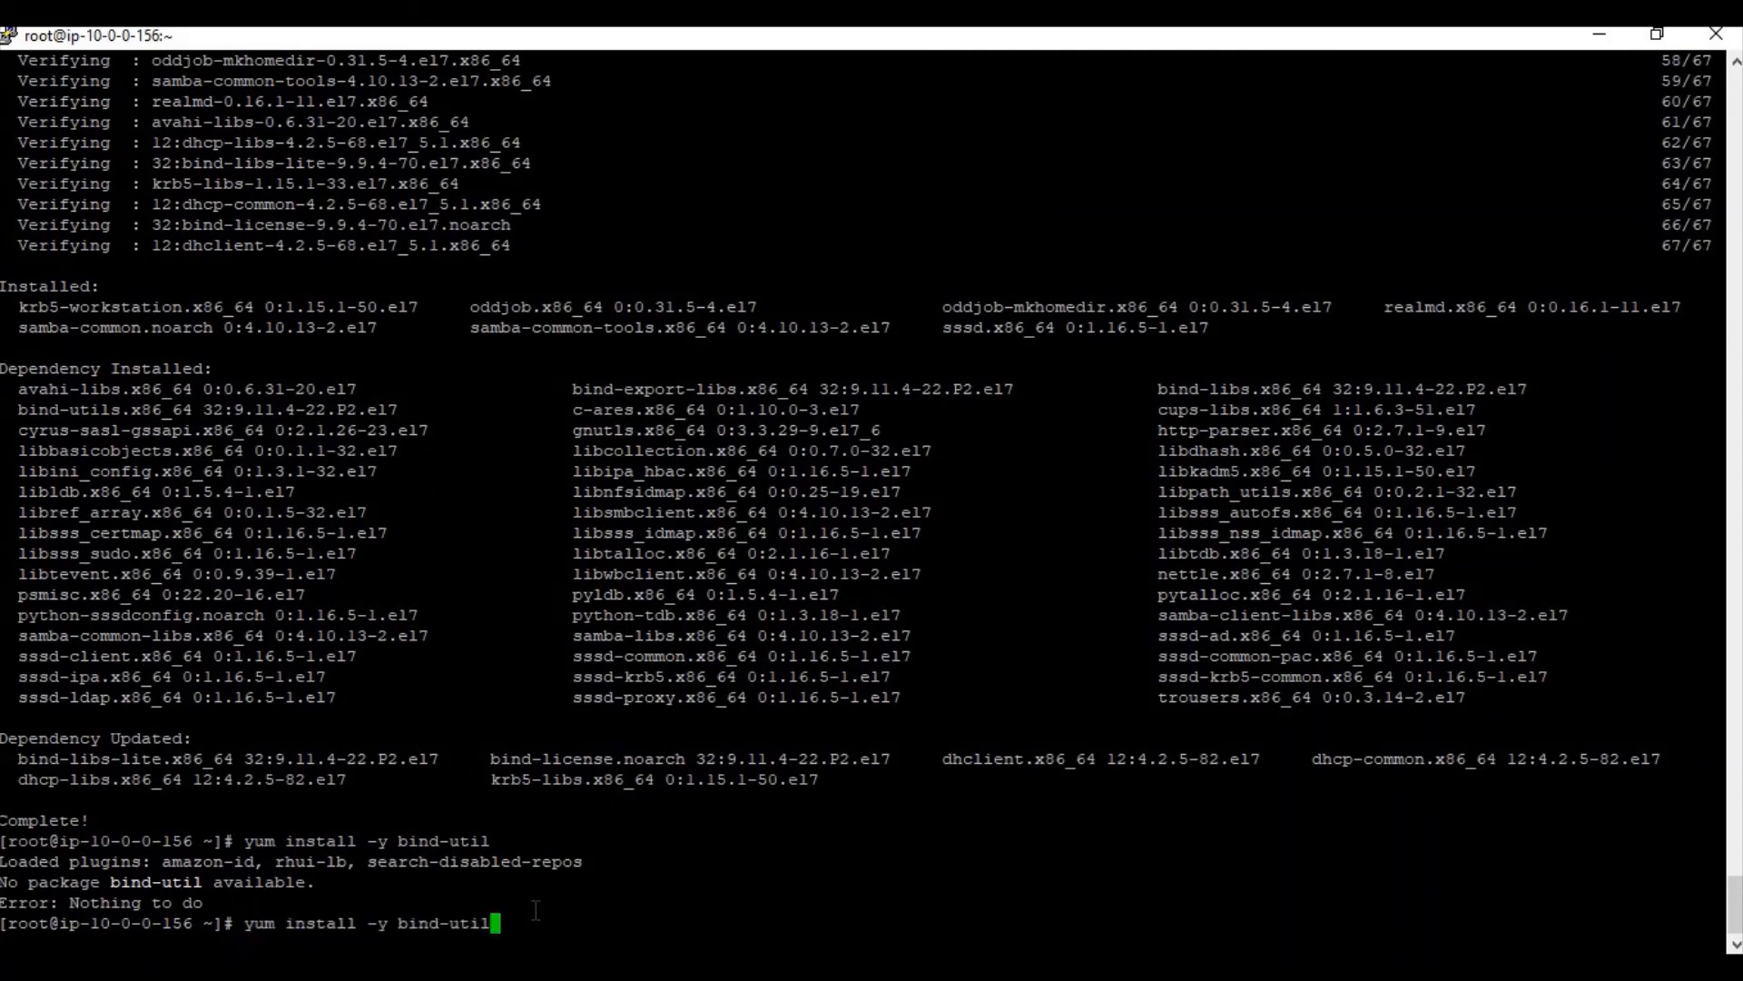
{"action": "type", "text": "s"}
{"action": "key", "text": "Return"}
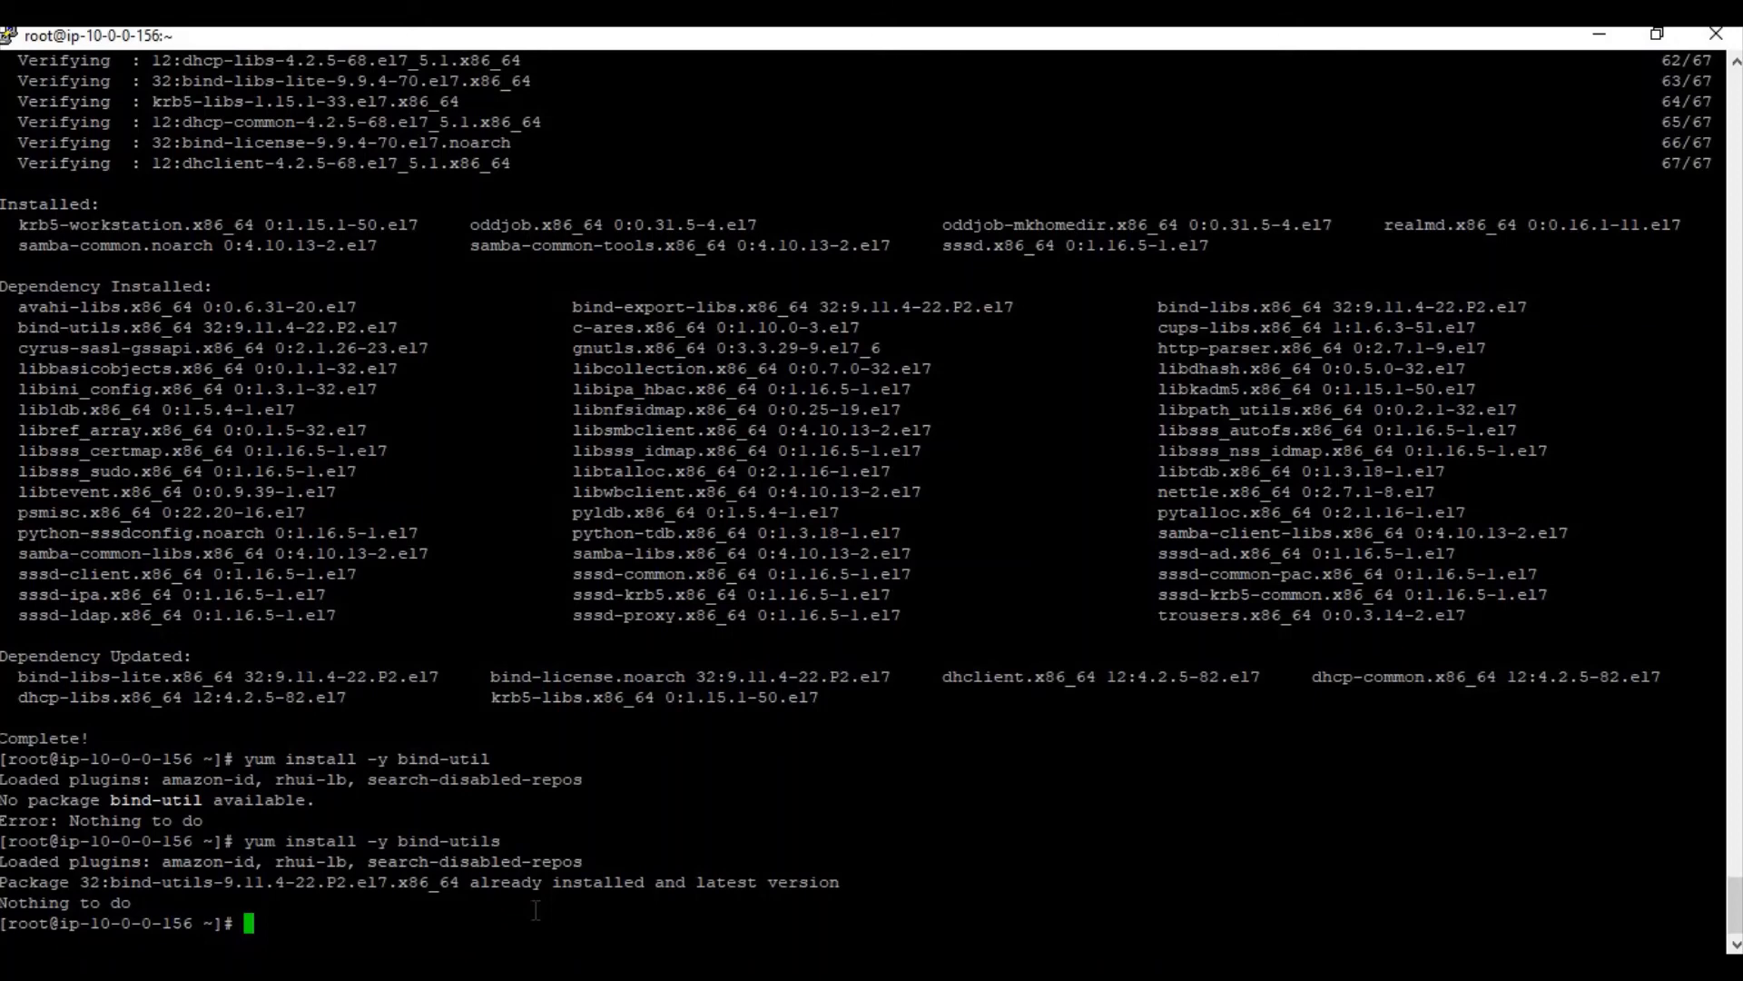
Reverse-look up 10.0.0.250 with nslookup and select the hostname win-ubao3nu50on.easycloud.int
{"action": "type", "text": "nslookup"}
{"action": "right_click", "coordinate": [538, 904]}
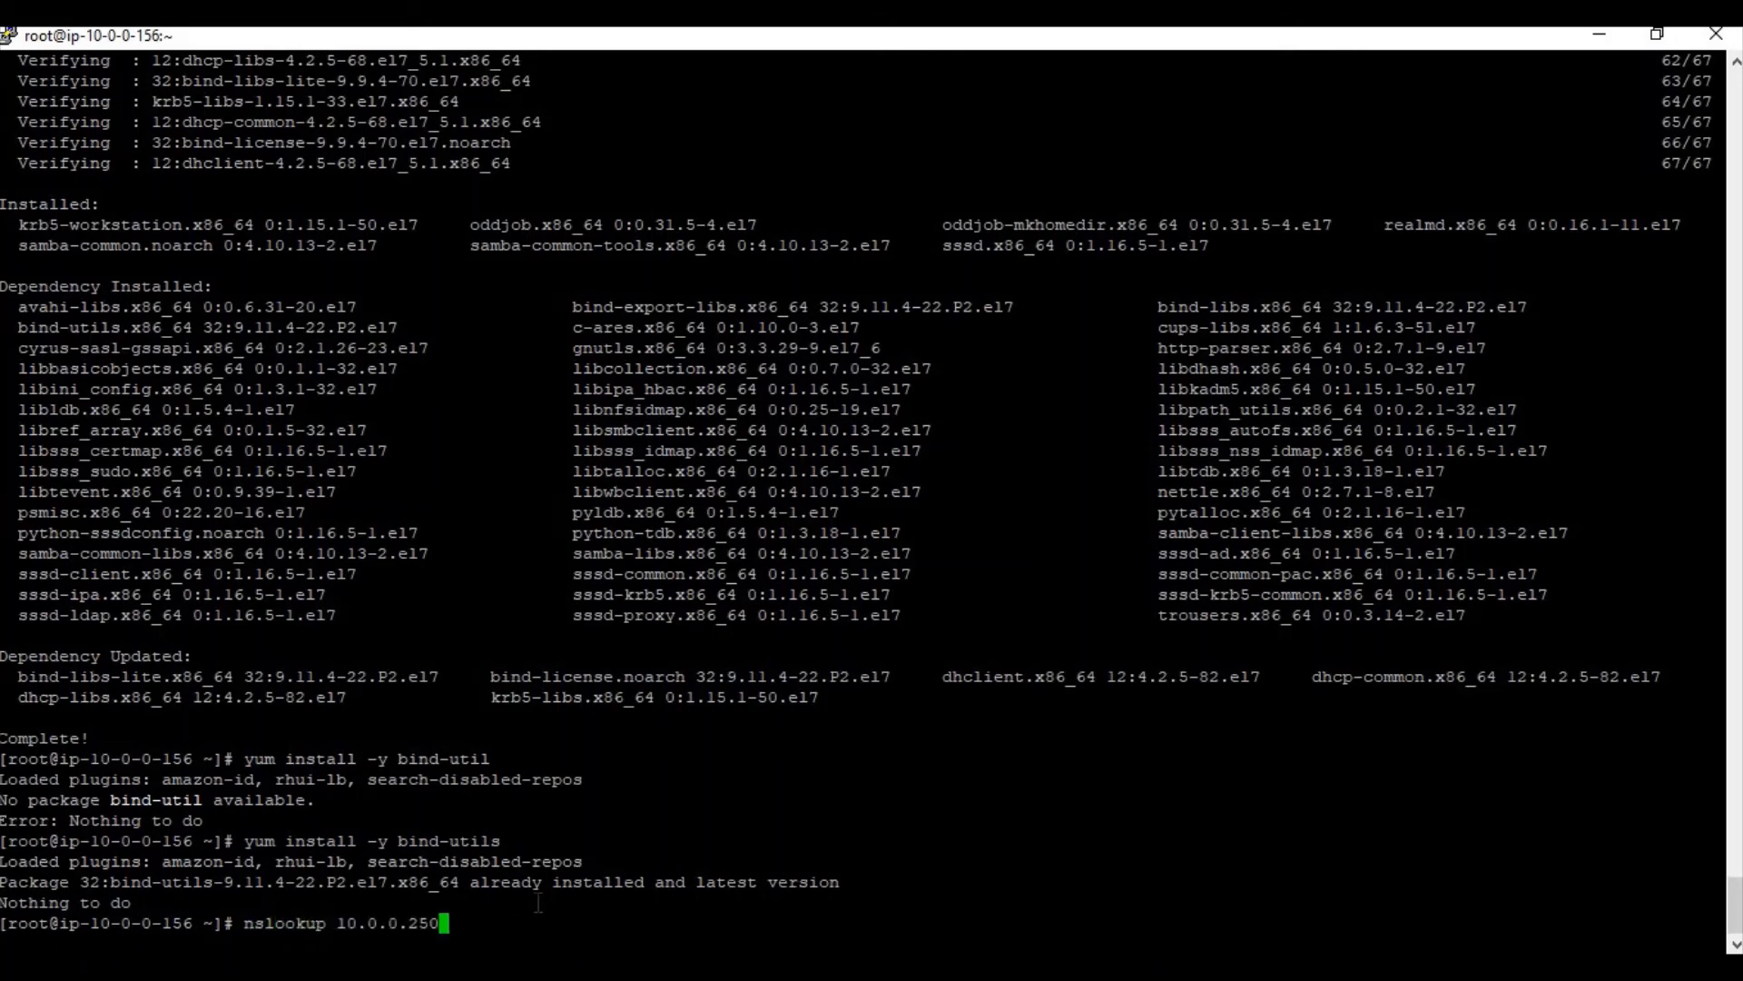
{"action": "key", "text": "Return"}
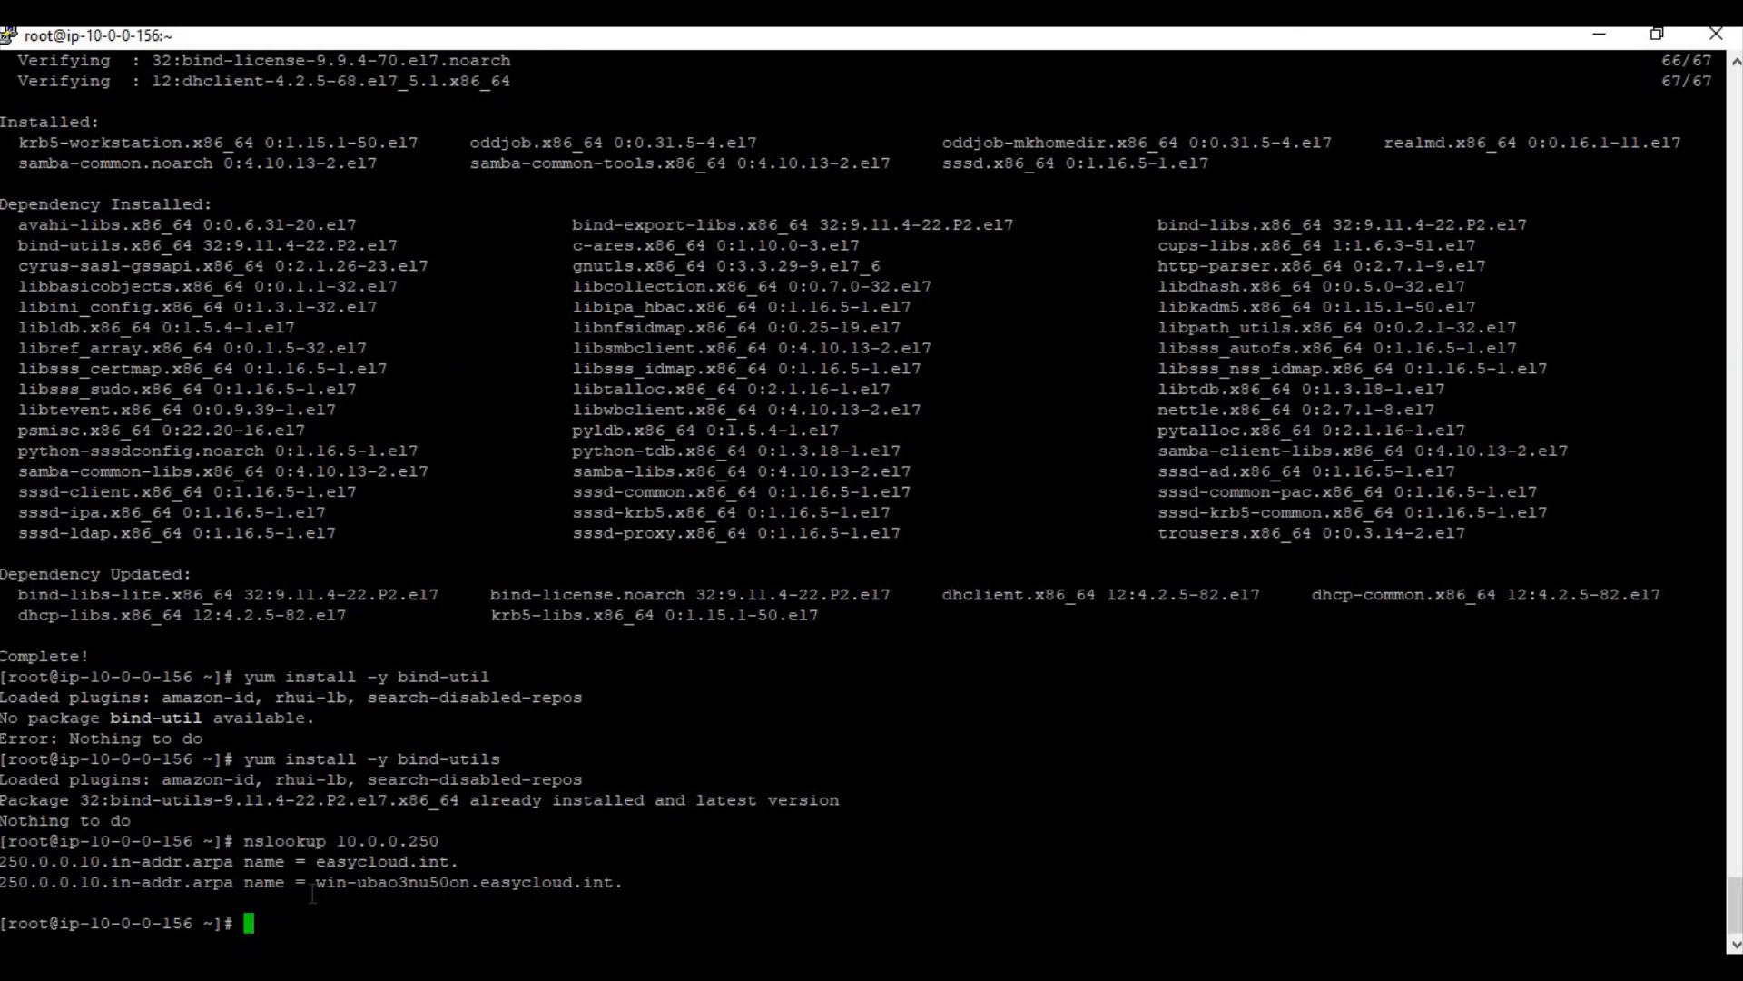
{"action": "left_click_drag", "start_coordinate": [319, 886], "coordinate": [614, 888]}
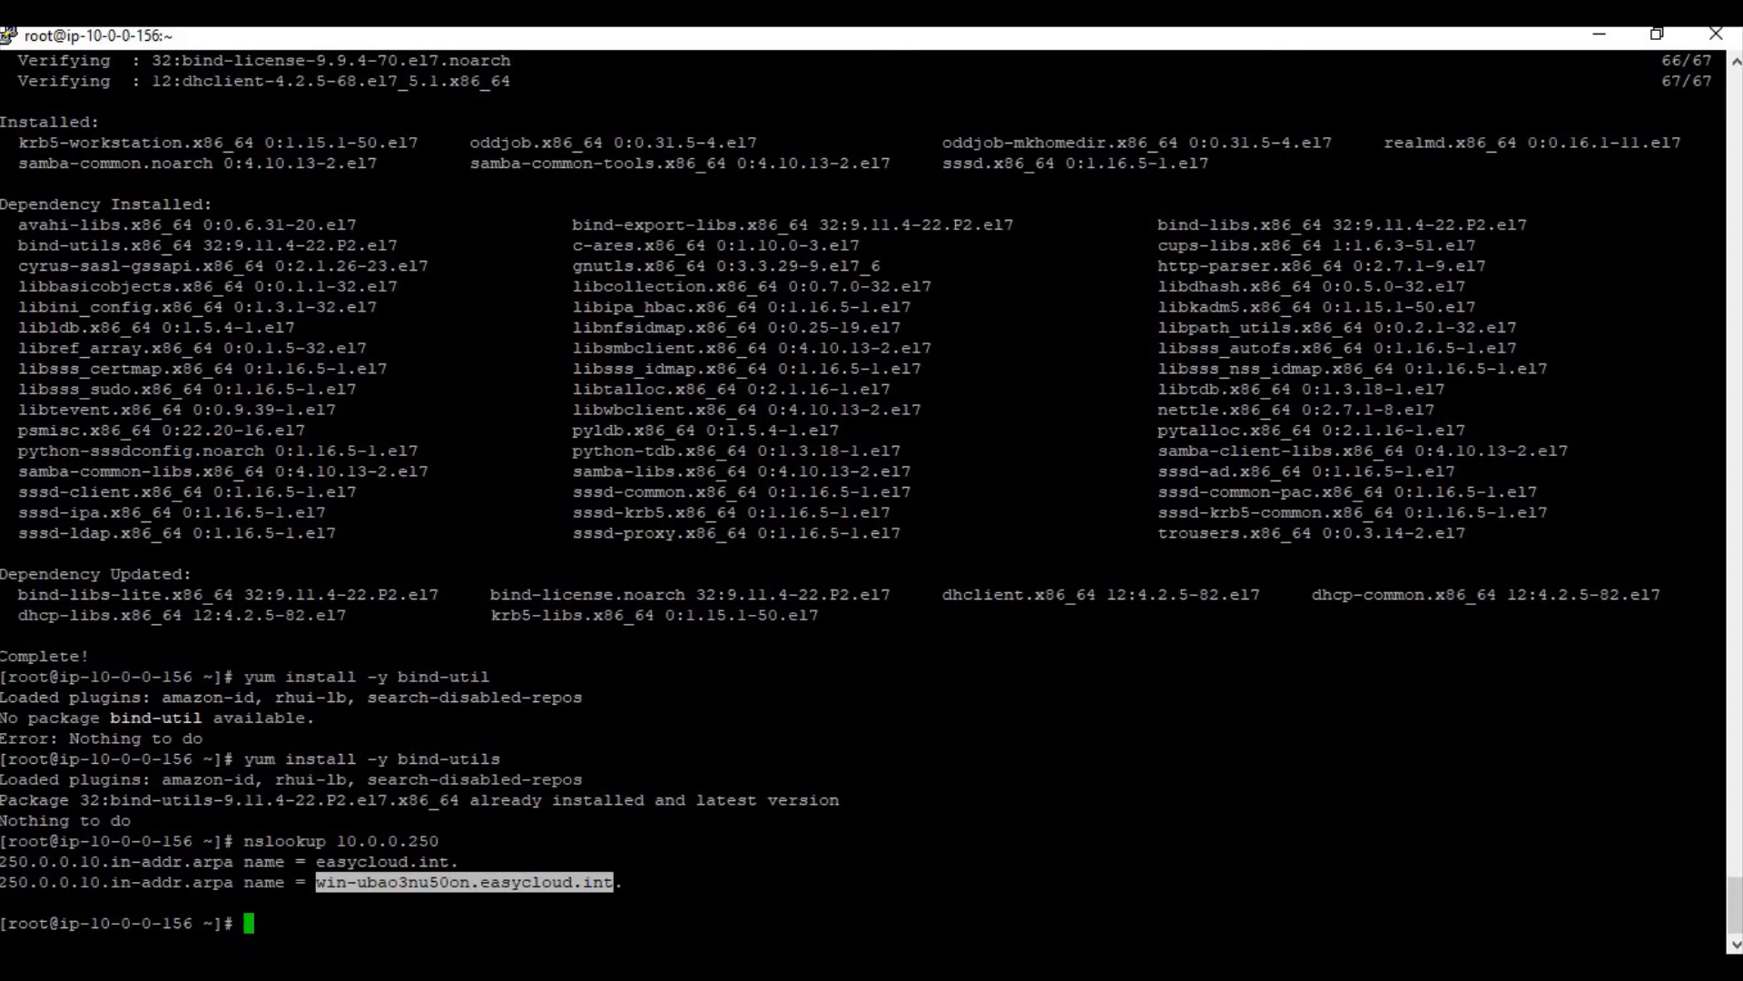
Paste win-ubao3nu50on.easycloud.int on a new line below the adserver entry
{"action": "mouse_move", "coordinate": [779, 968]}
{"action": "left_click", "coordinate": [799, 885]}
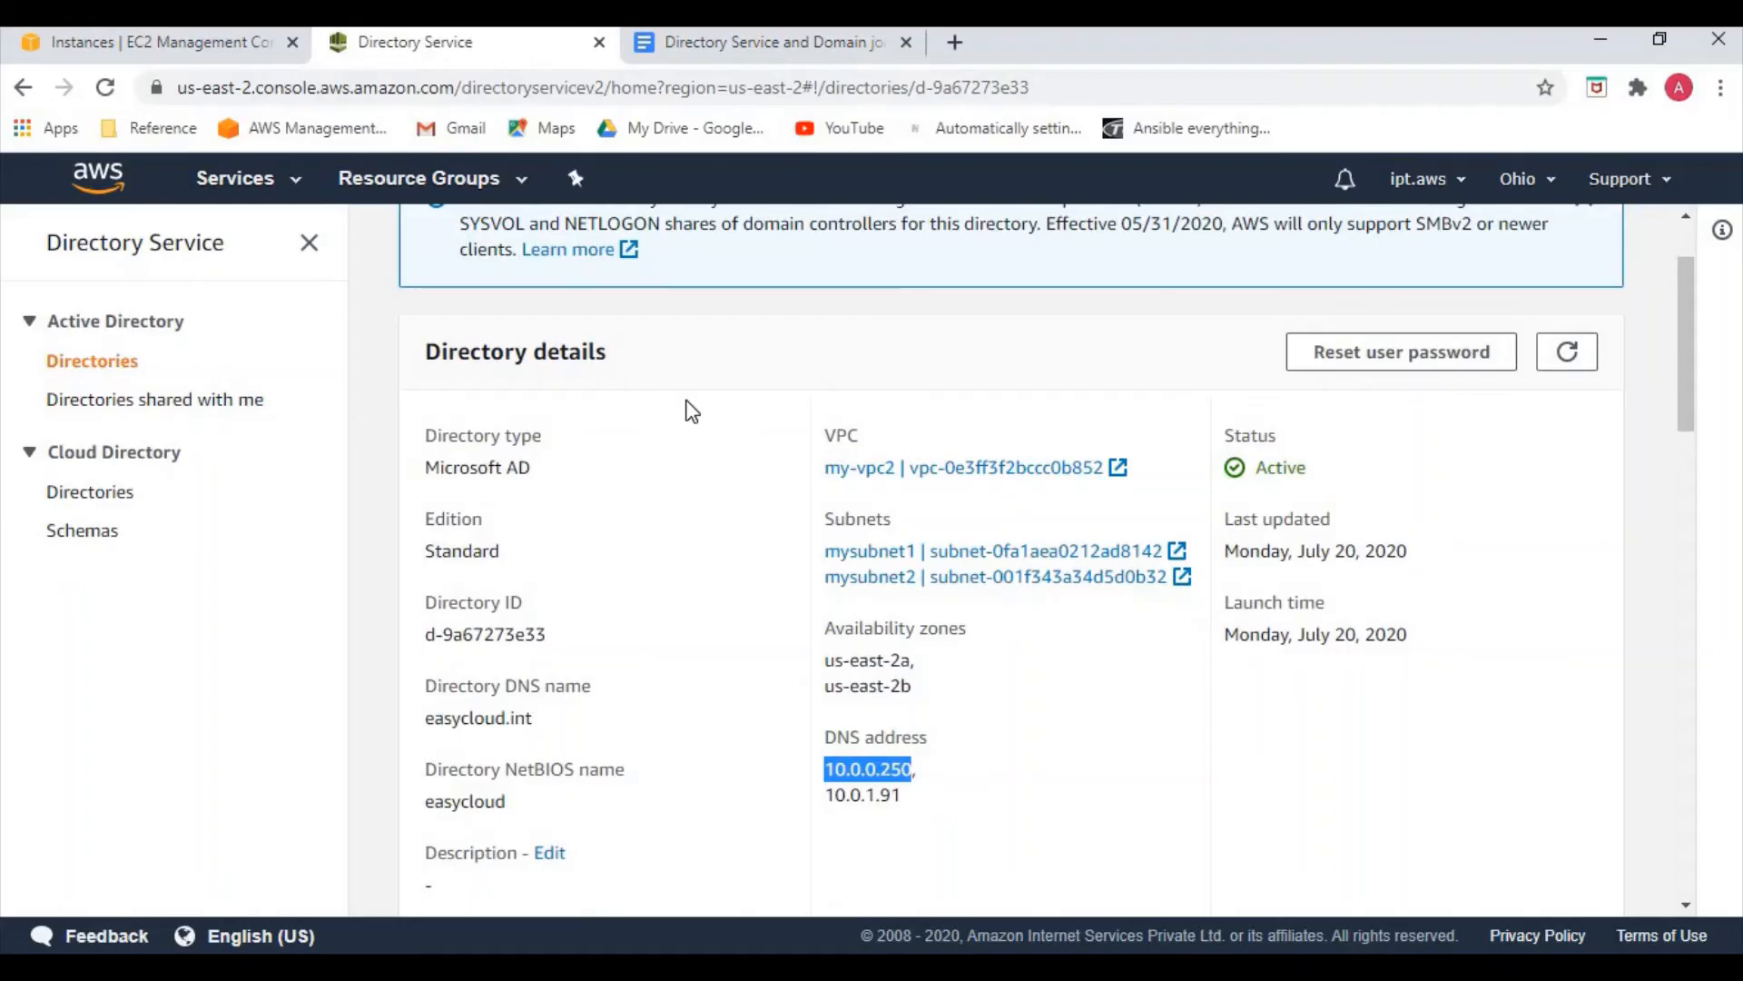
{"action": "left_click", "coordinate": [693, 46]}
{"action": "left_click", "coordinate": [824, 480]}
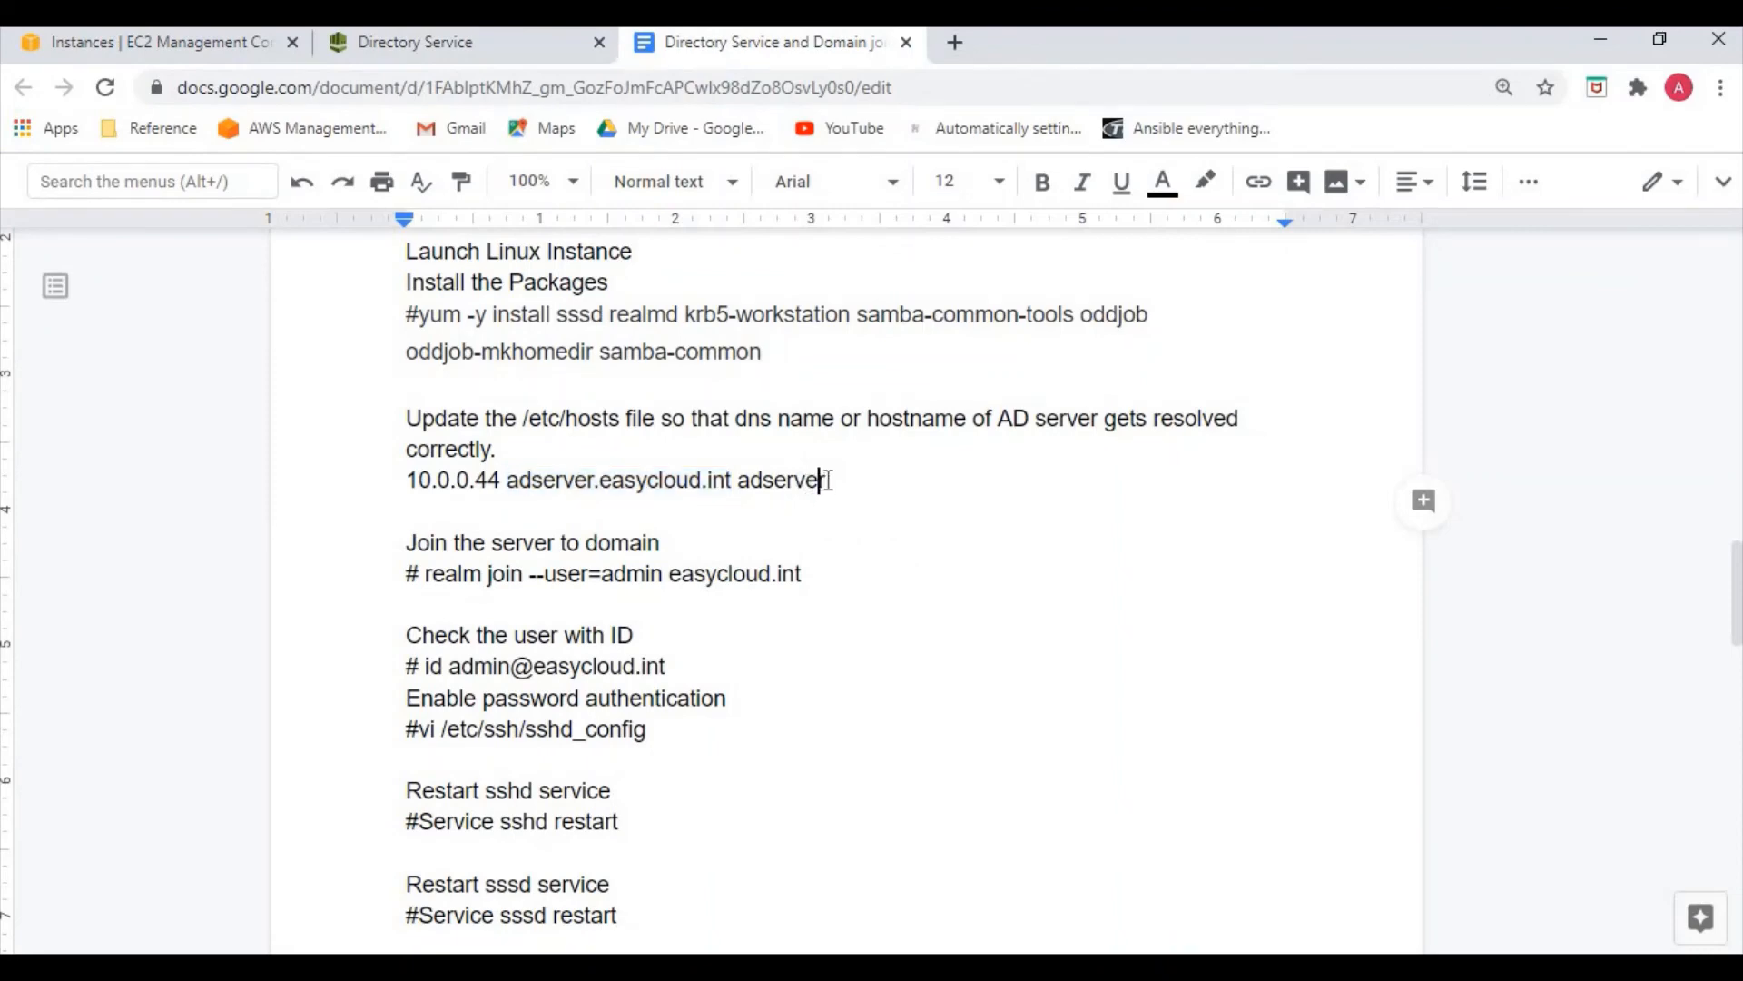
{"action": "key", "text": "Return"}
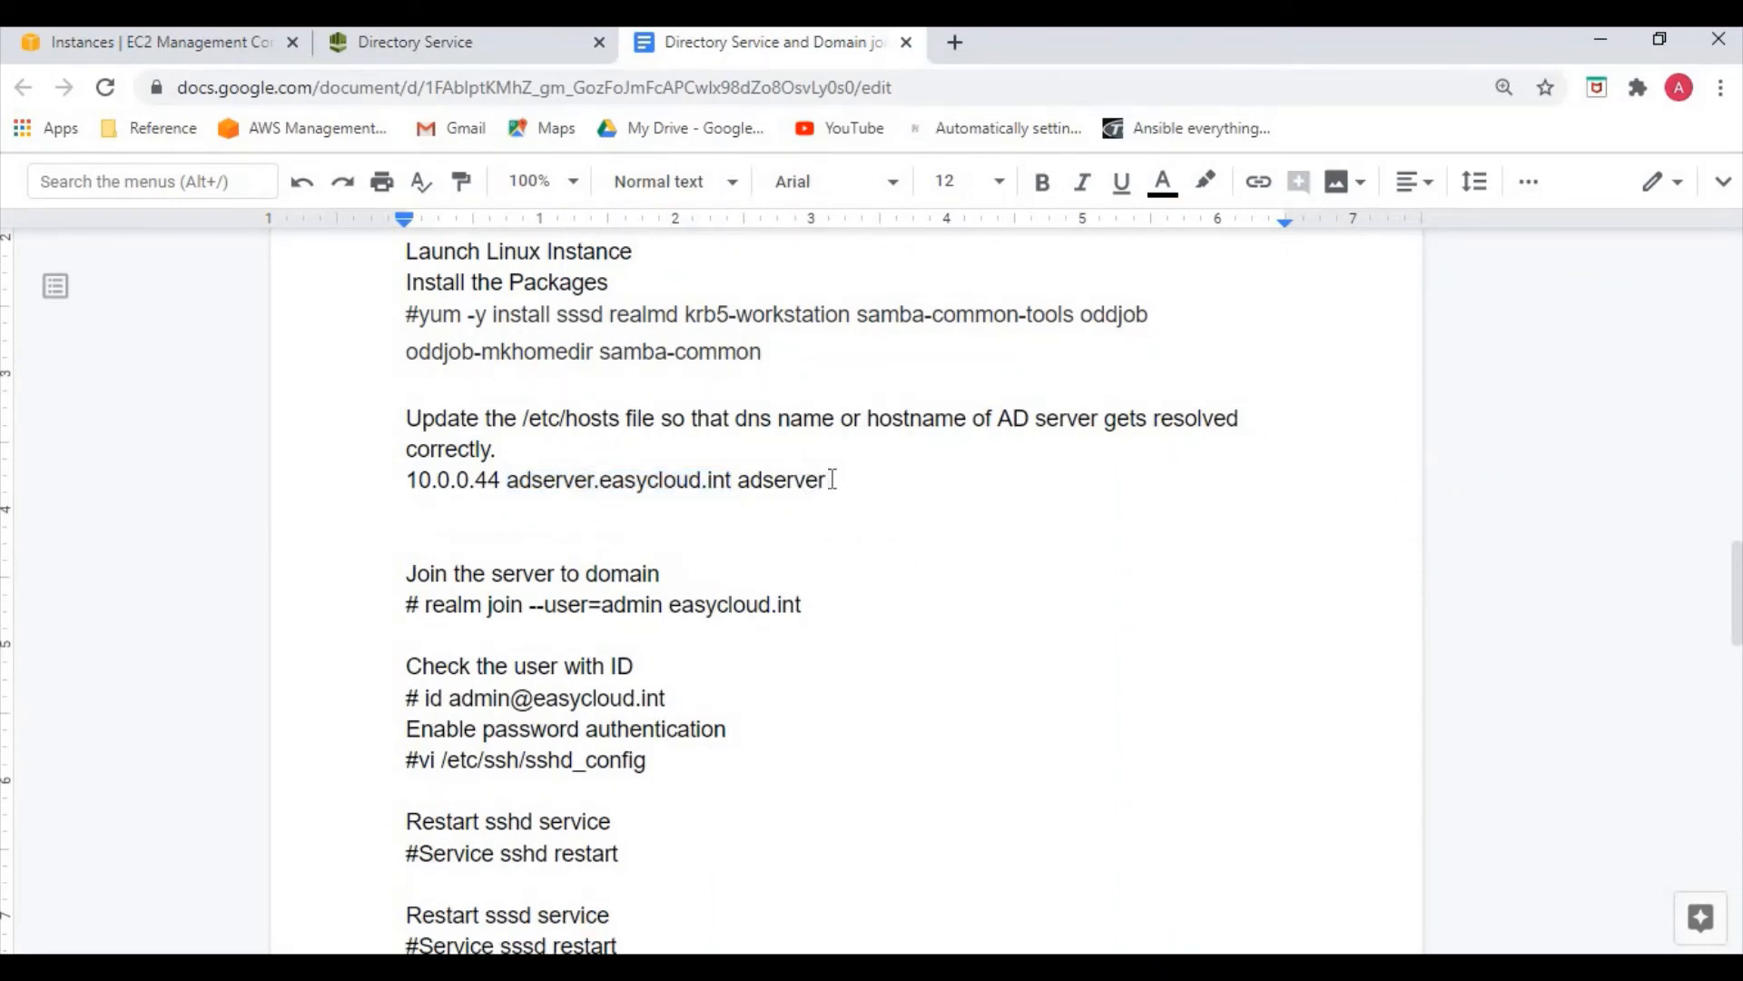
{"action": "type", "text": "win-ubao3nu50on.easycloud.int"}
Put 10.0.0.250 before the hostname and the alias win-ubao3nu50on after it
{"action": "left_click", "coordinate": [418, 50]}
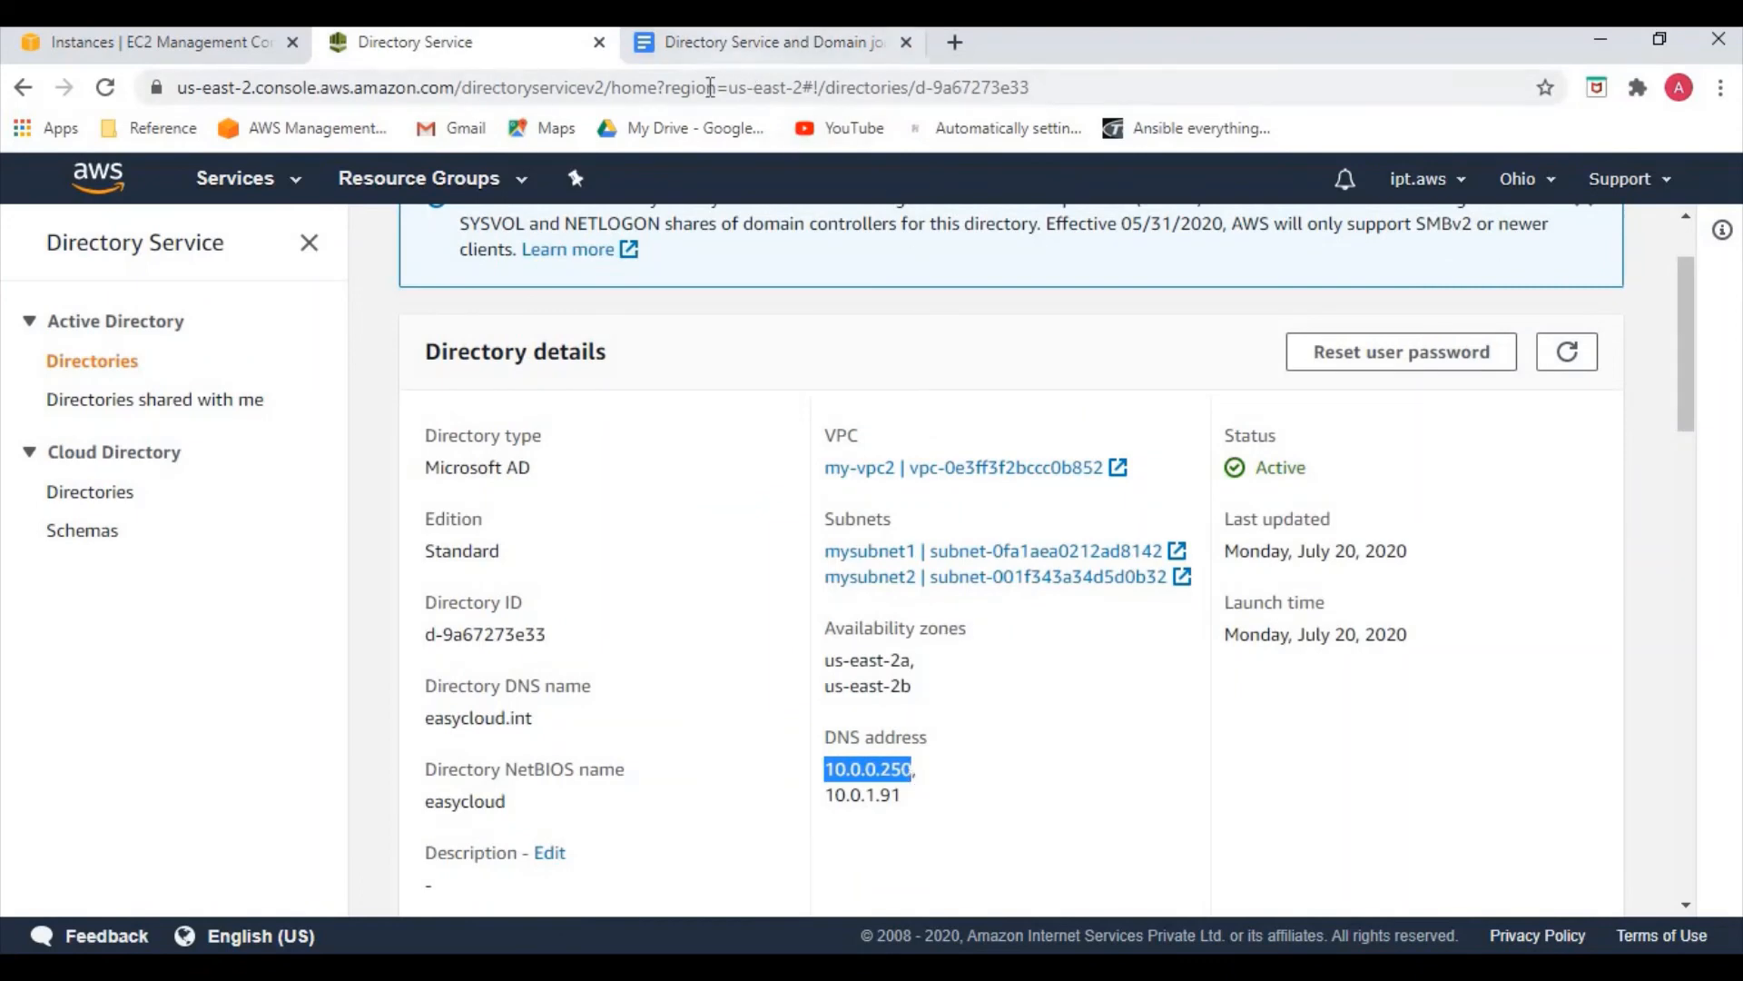
{"action": "left_click", "coordinate": [745, 44]}
{"action": "left_click", "coordinate": [407, 511]}
{"action": "key", "text": "ctrl+v"}
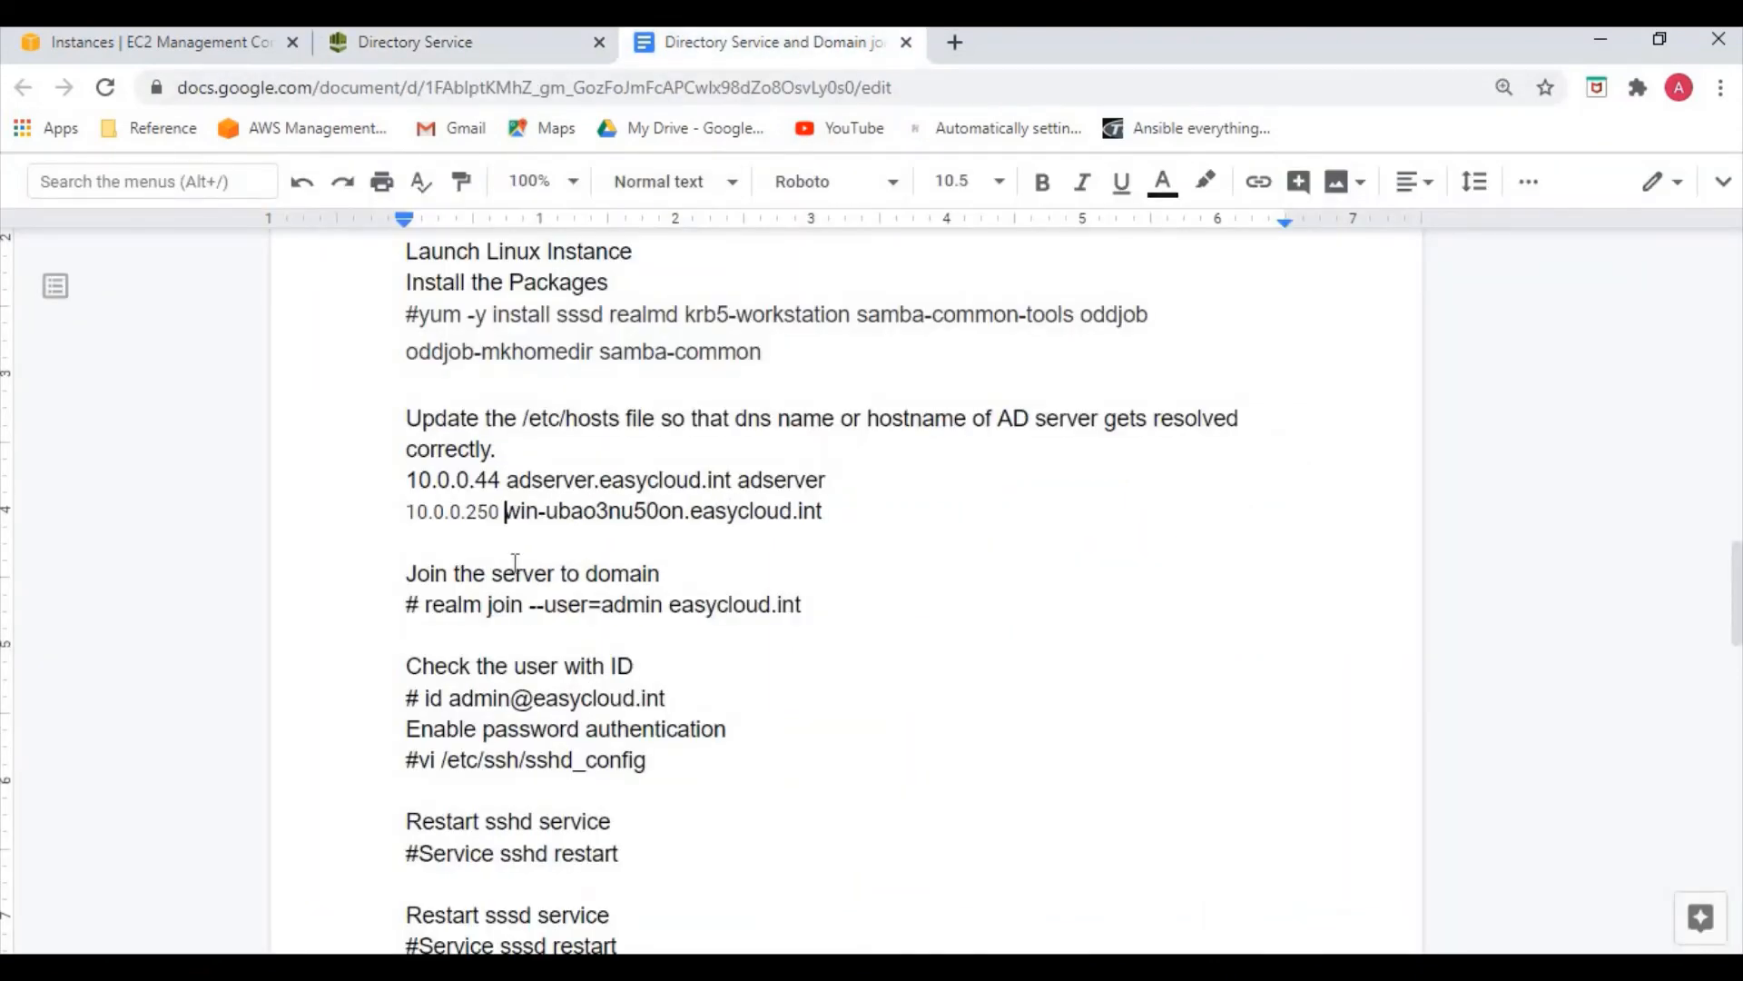
{"action": "left_click", "coordinate": [916, 514]}
{"action": "left_click_drag", "start_coordinate": [506, 512], "coordinate": [686, 511]}
{"action": "key", "text": "ctrl+c"}
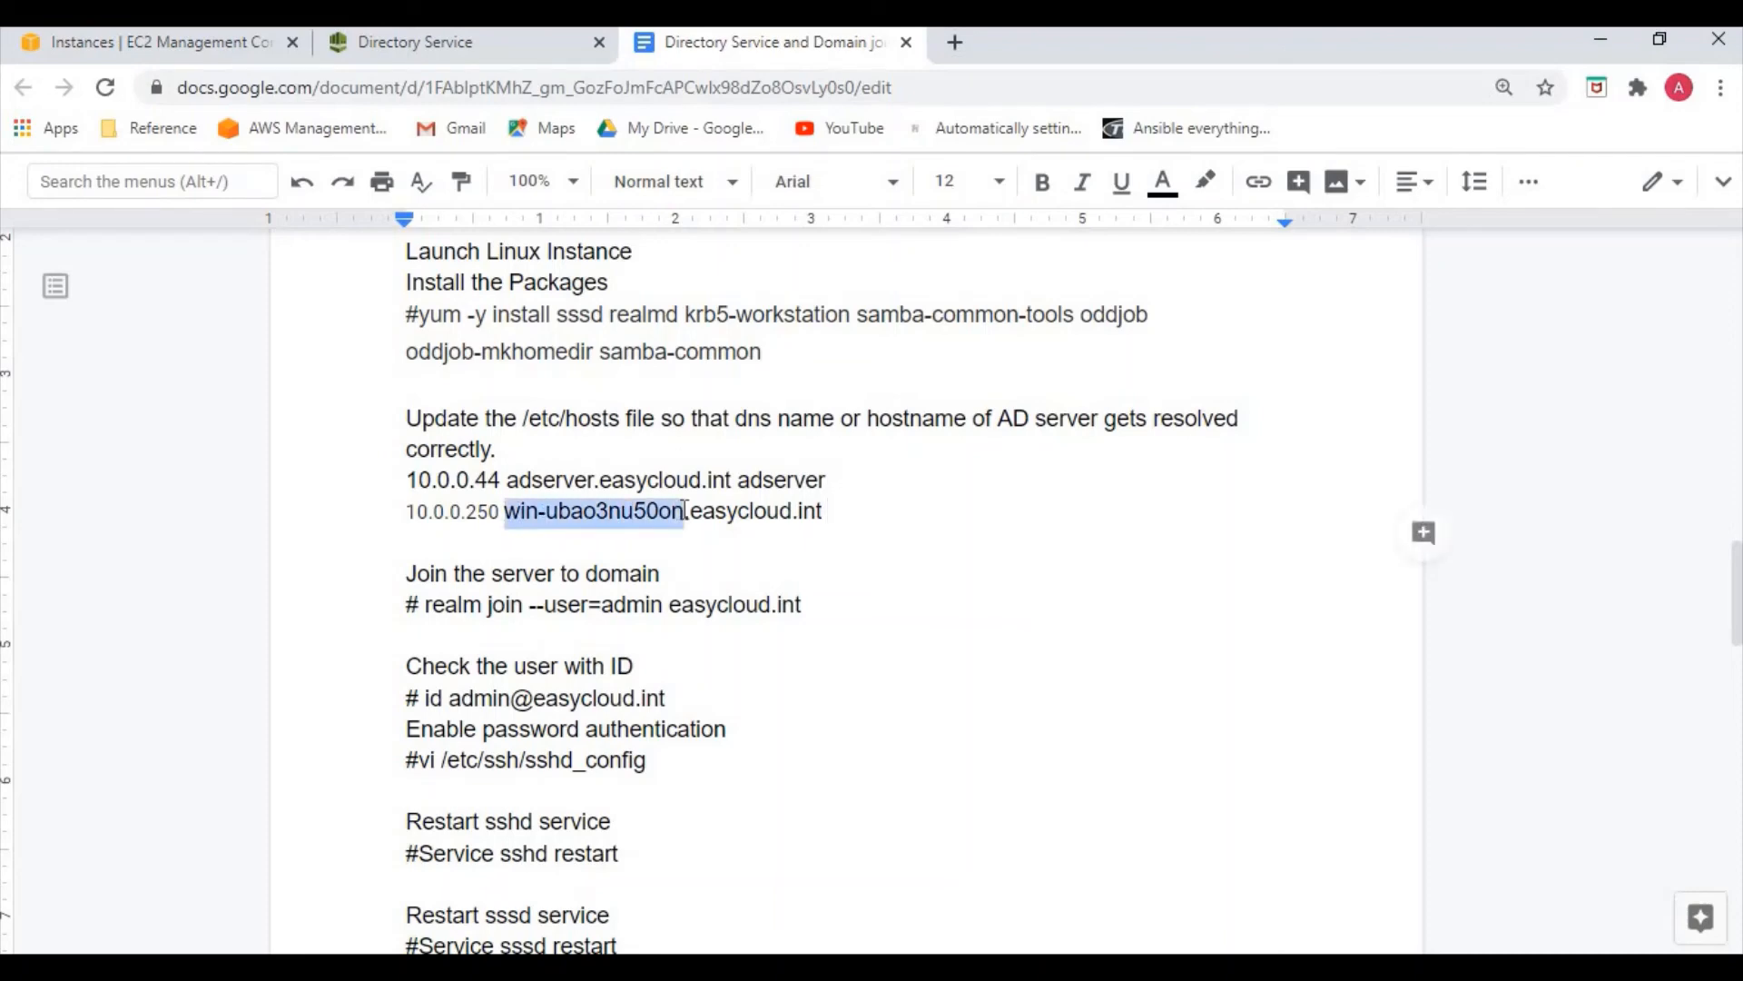
{"action": "left_click", "coordinate": [887, 505]}
{"action": "key", "text": "ctrl+v"}
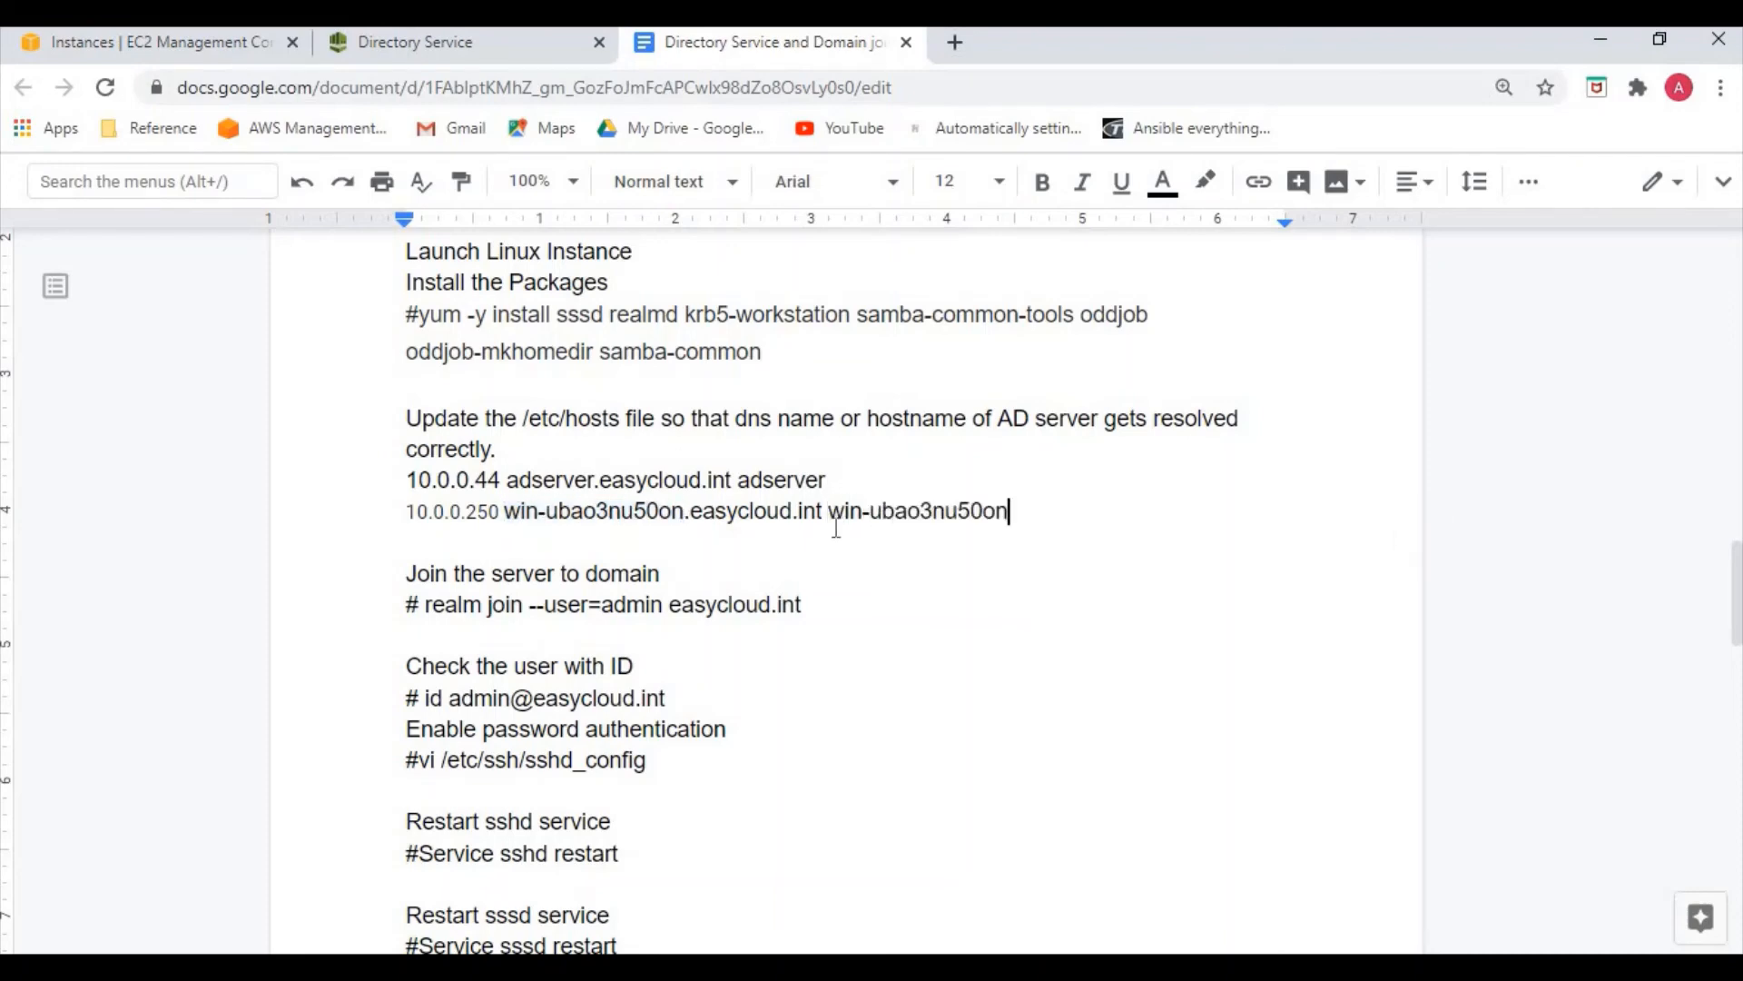
Copy the second DNS address, 10.0.1.91, from the directory details page
{"action": "left_click", "coordinate": [439, 45]}
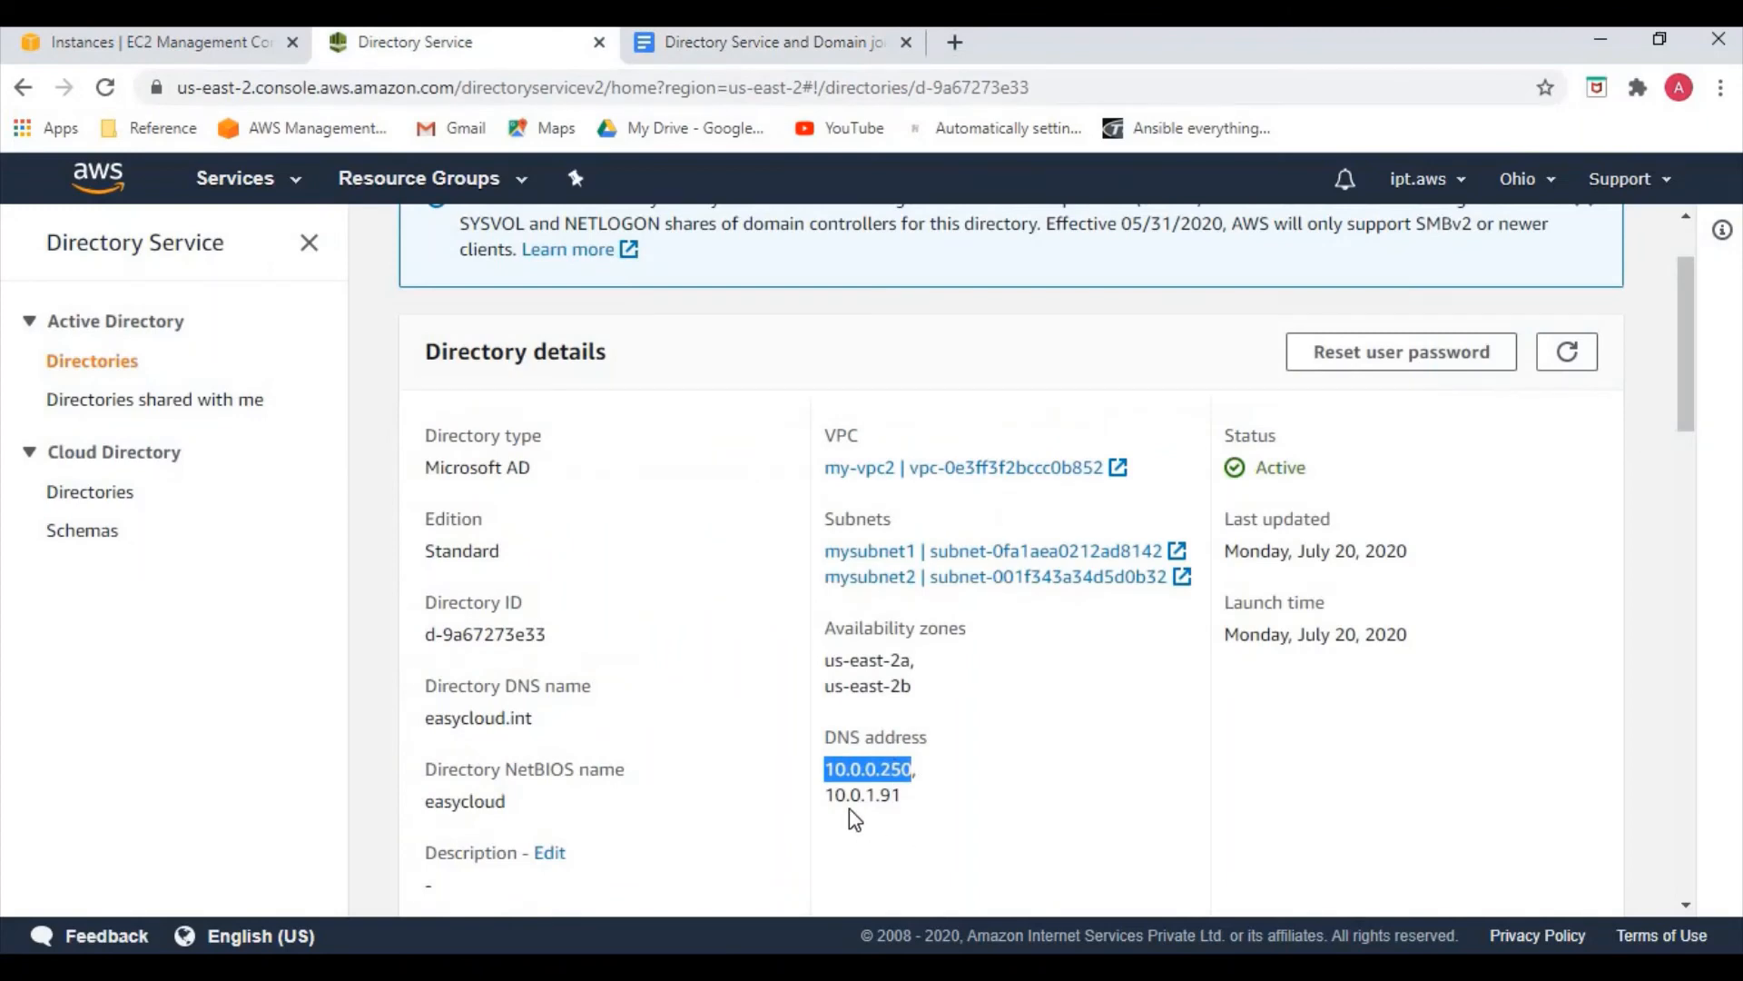
{"action": "left_click", "coordinate": [834, 797]}
{"action": "double_click", "coordinate": [899, 797]}
{"action": "key", "text": "ctrl+c"}
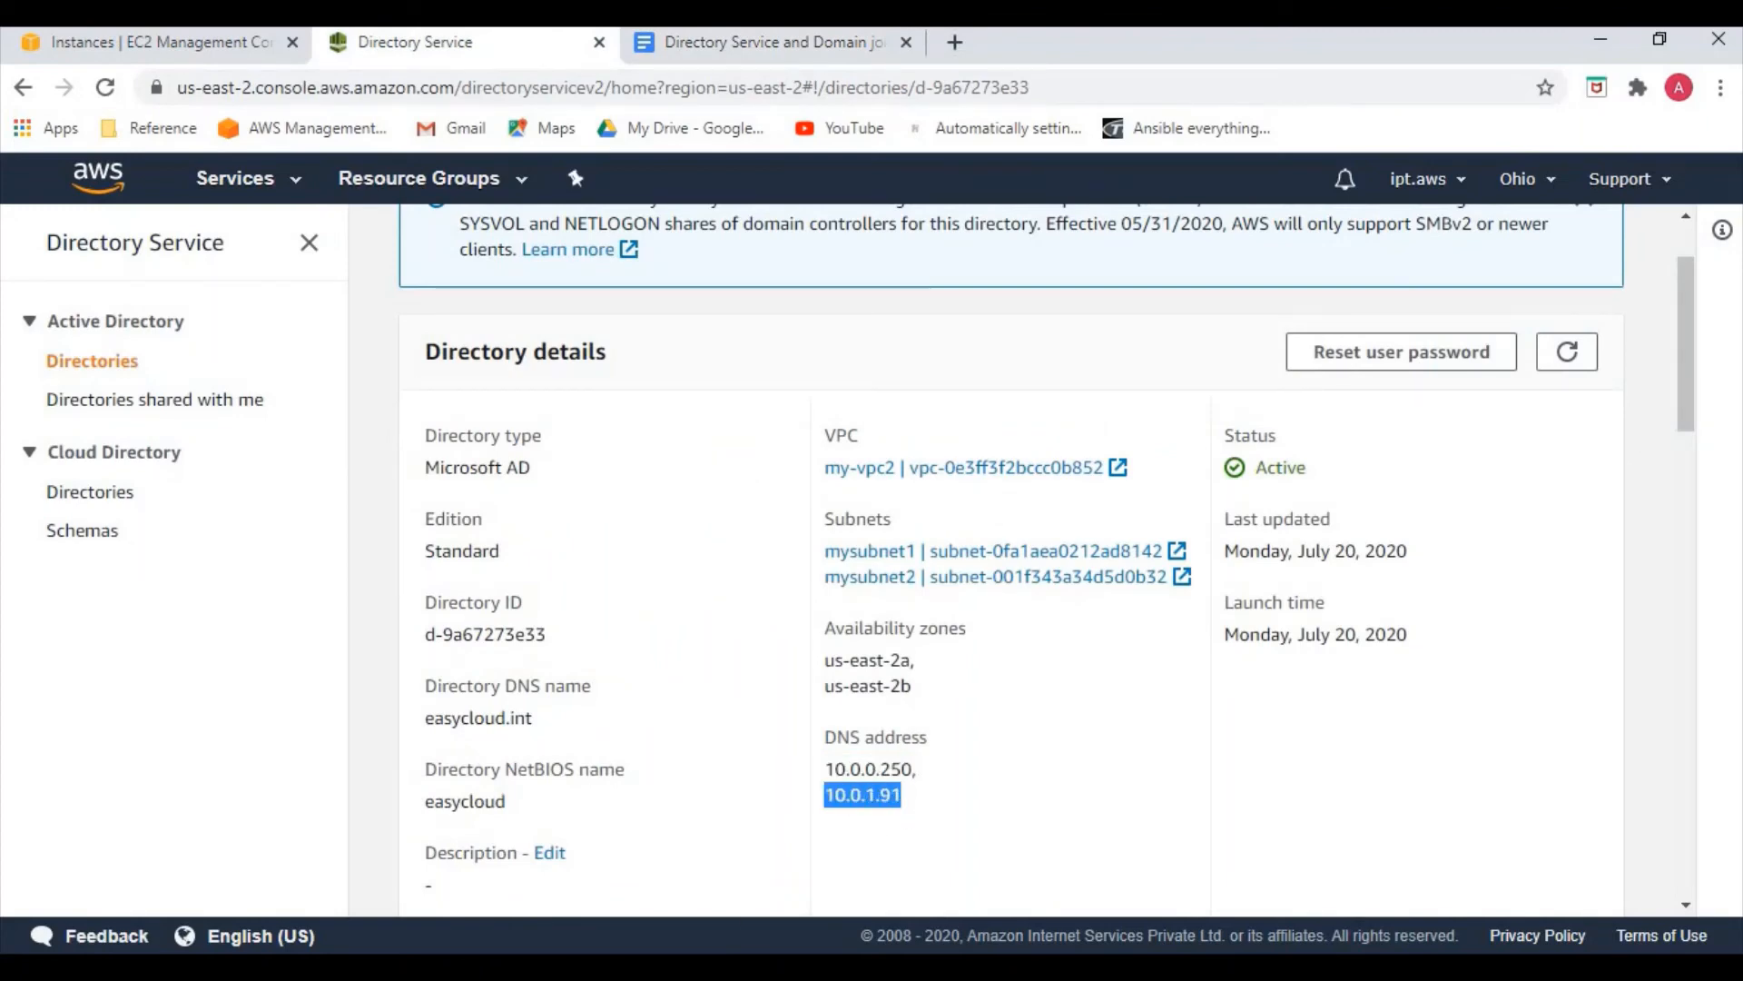
{"action": "key", "text": "alt+Tab"}
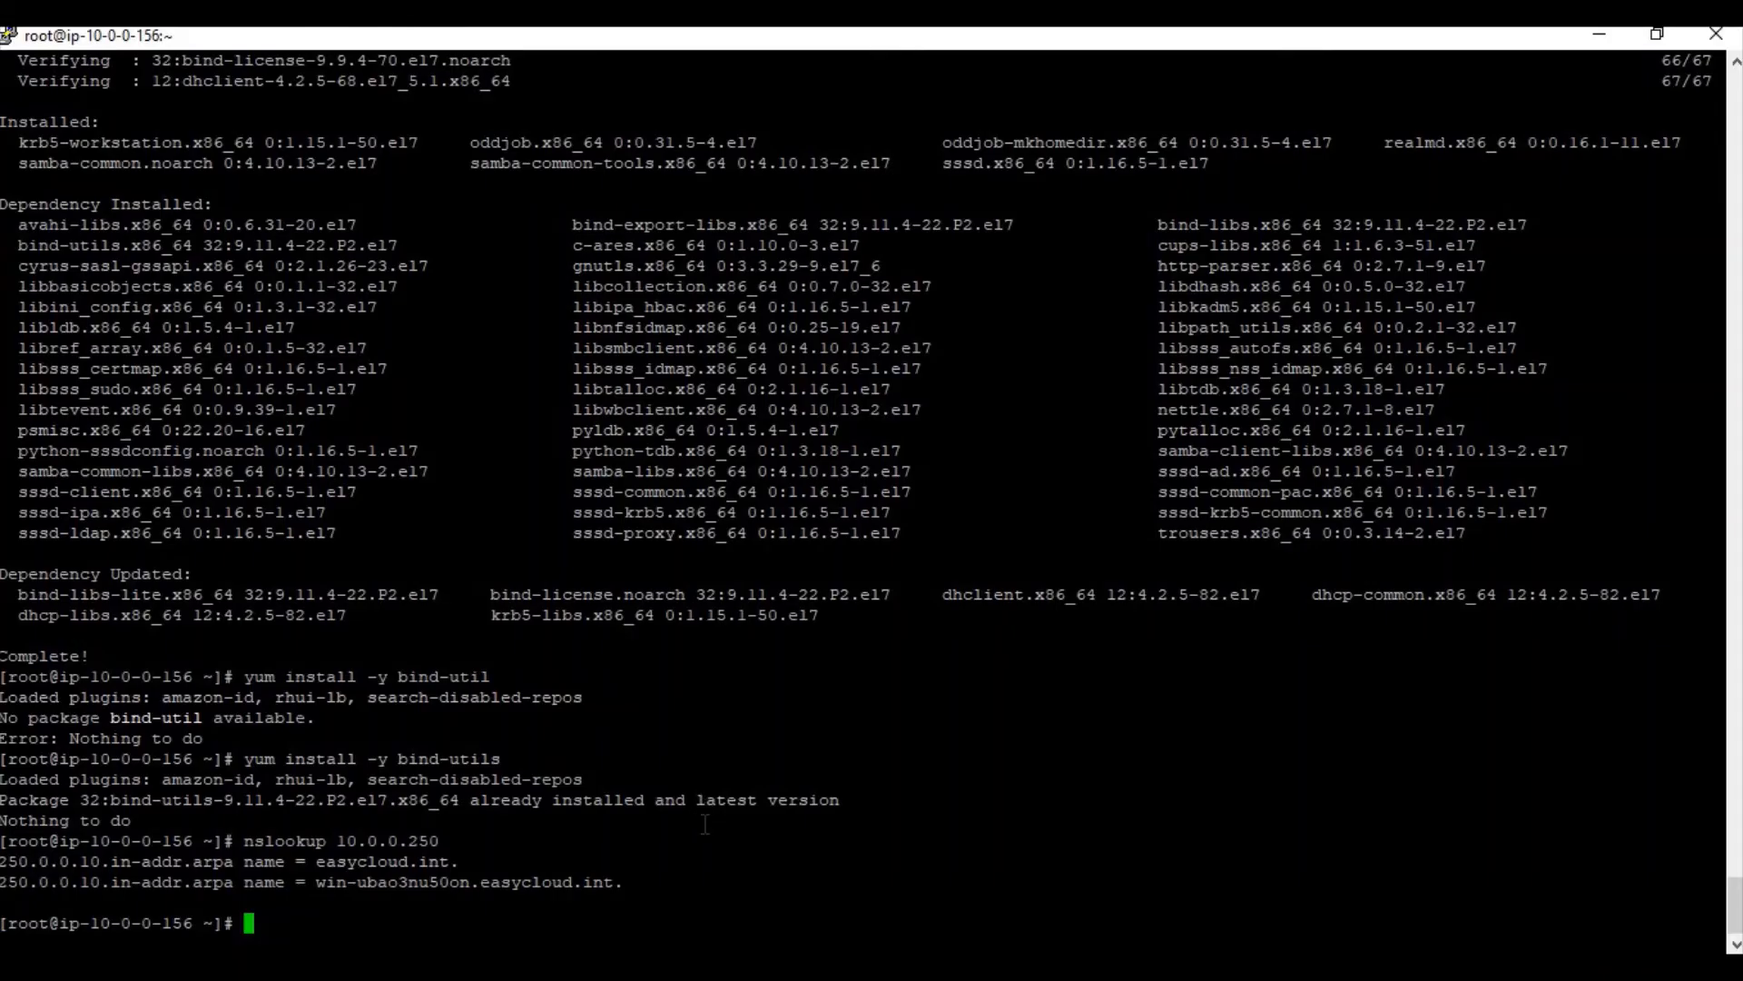
Reverse-look up 10.0.1.91 with nslookup and select the hostname win-2bvtr7fv38v.easycloud.int
{"action": "type", "text": "nslookup"}
{"action": "right_click", "coordinate": [704, 824]}
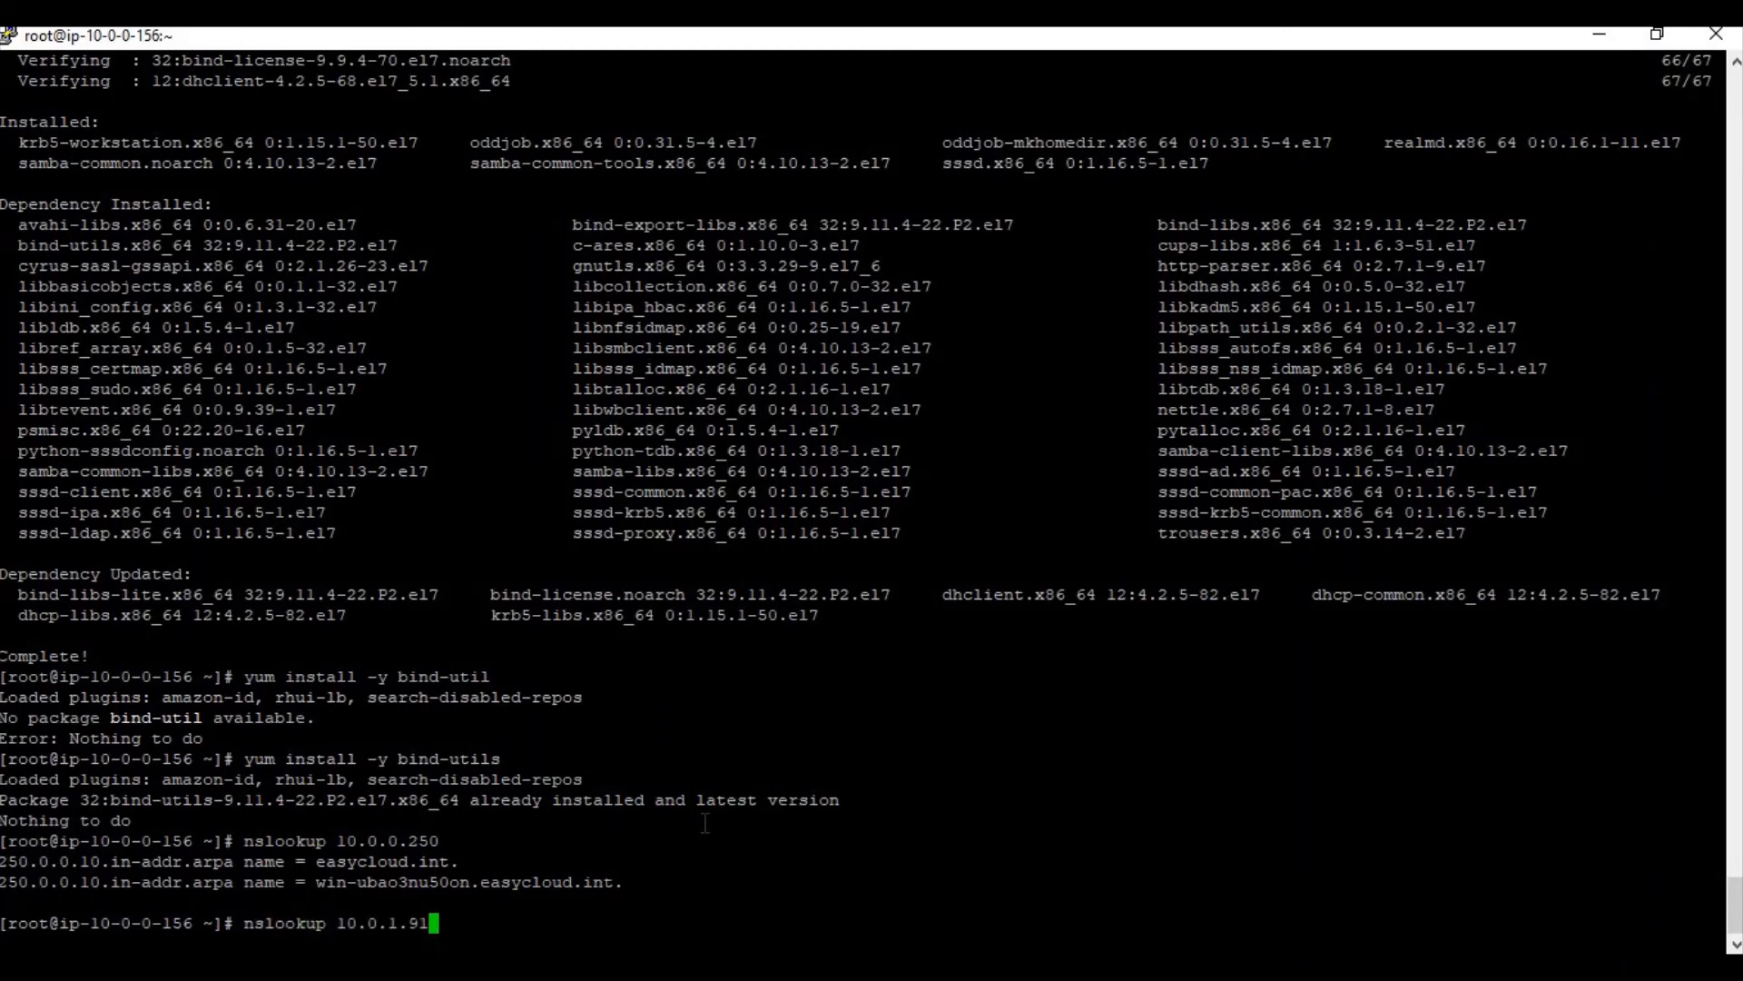
{"action": "key", "text": "Return"}
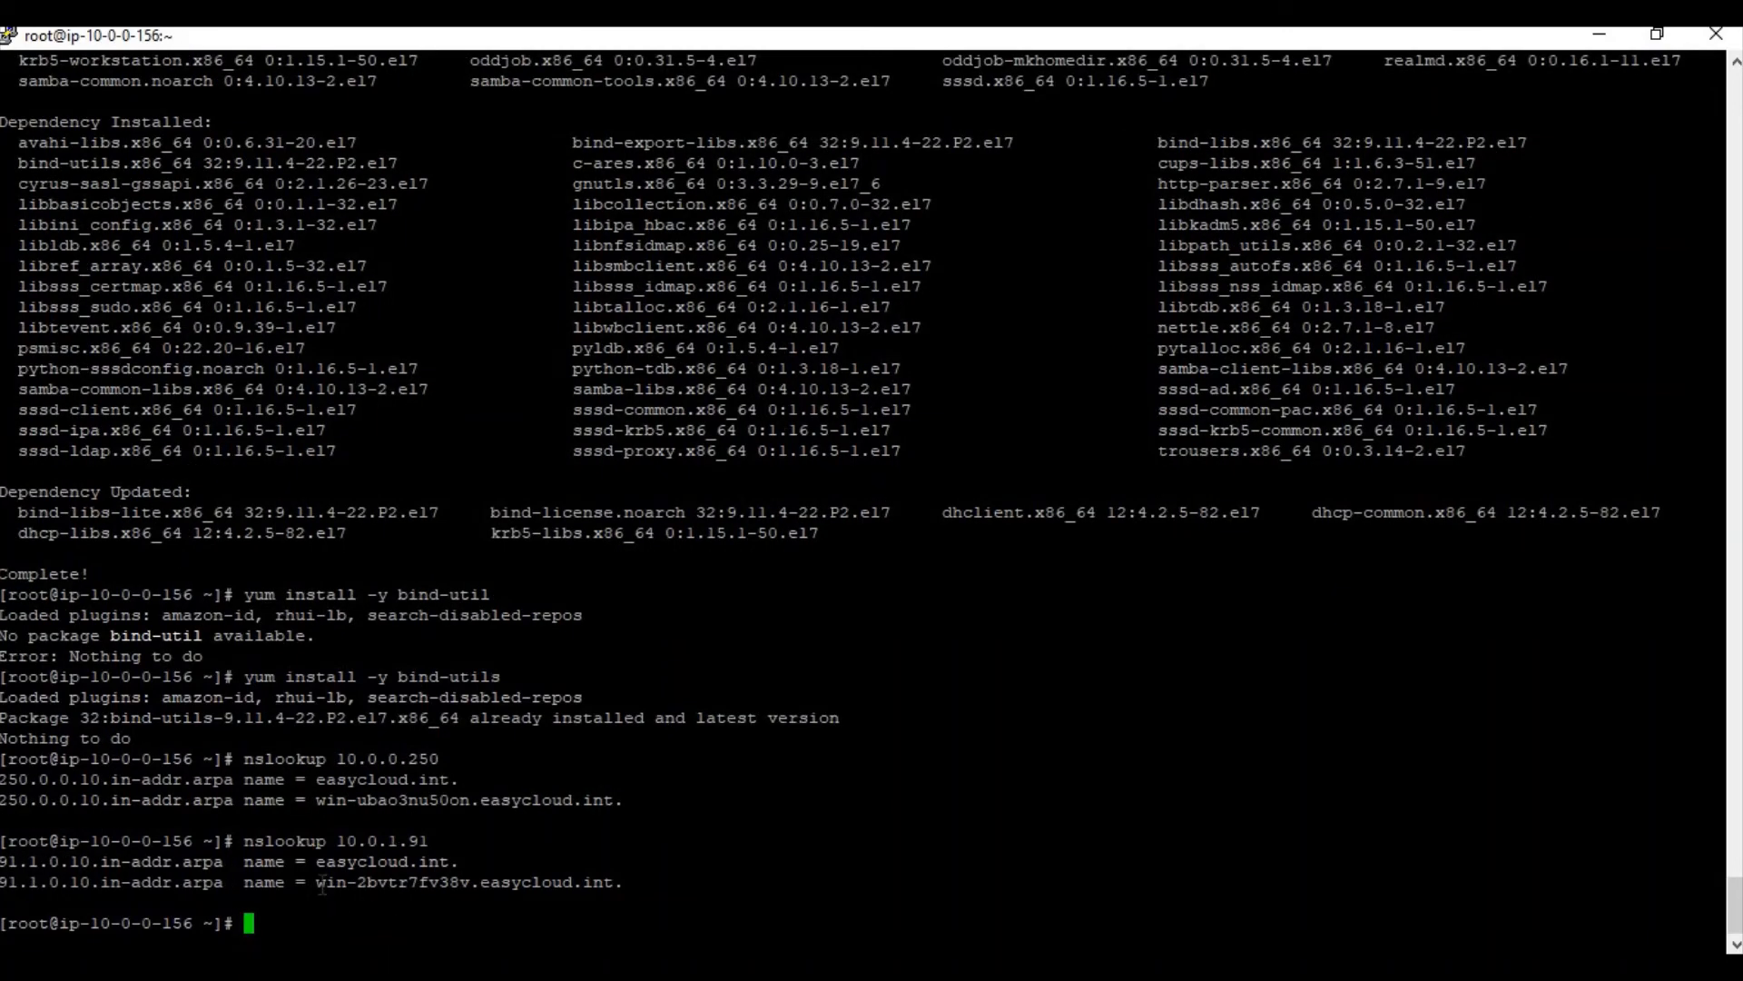
{"action": "left_click_drag", "start_coordinate": [317, 882], "coordinate": [615, 875]}
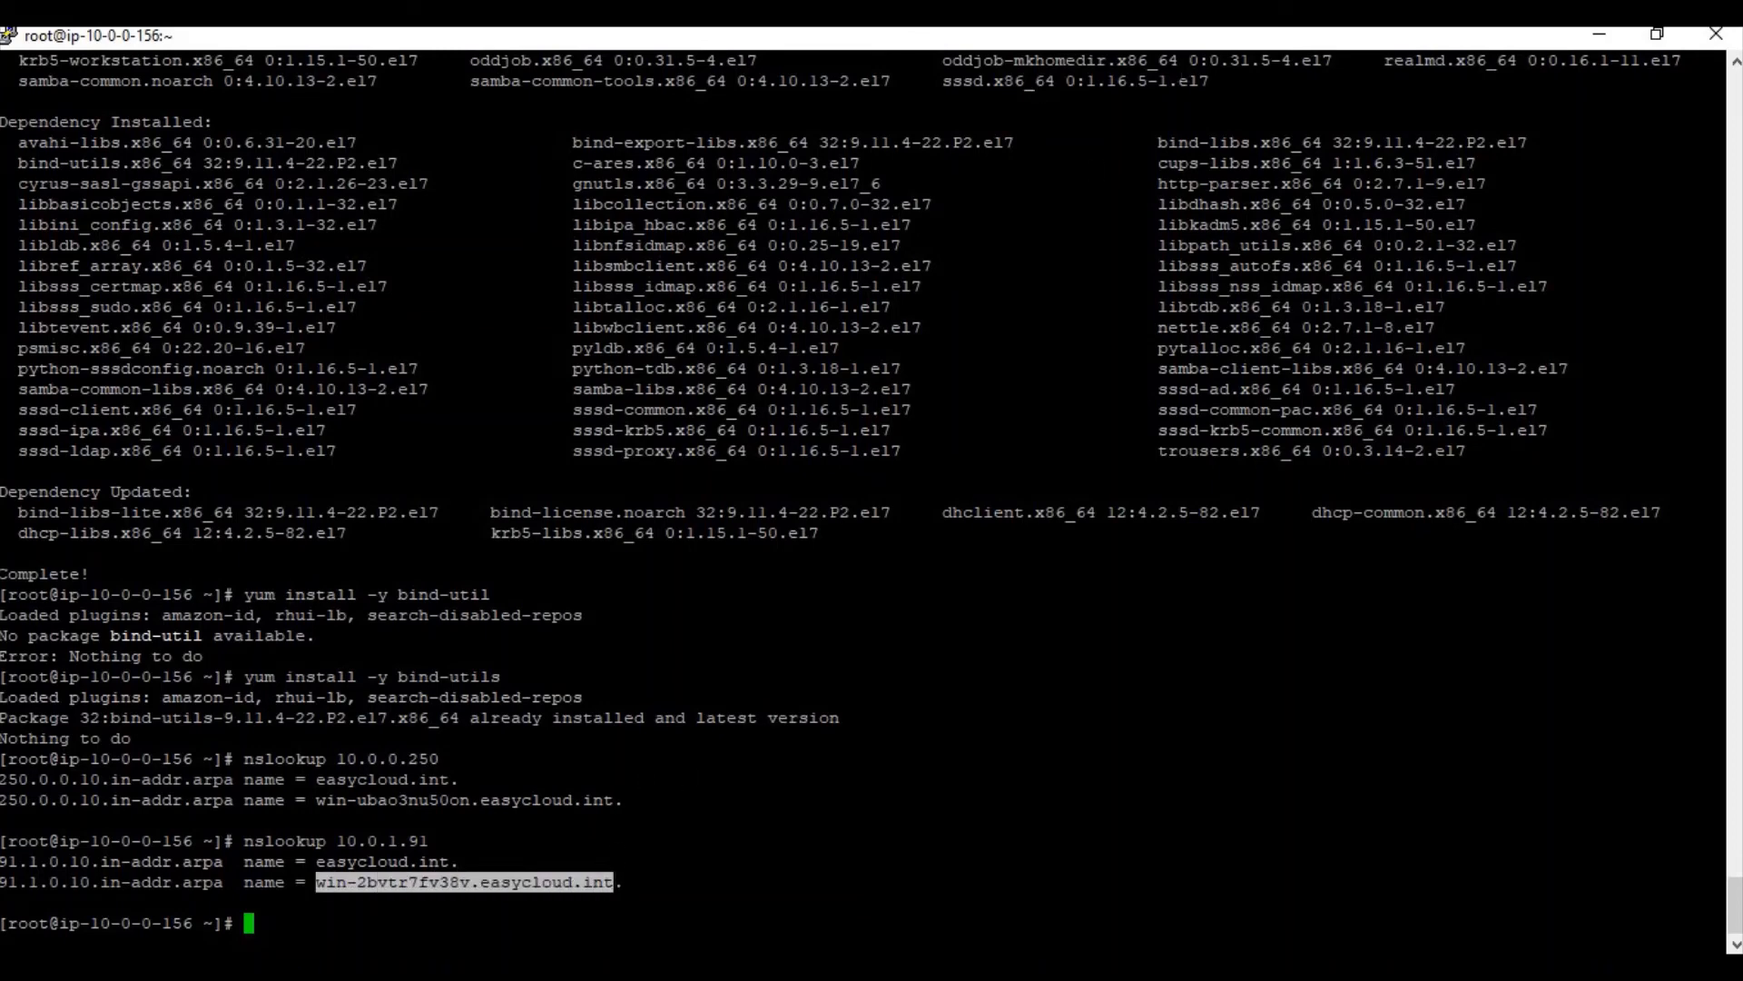
{"action": "key", "text": "alt+Tab"}
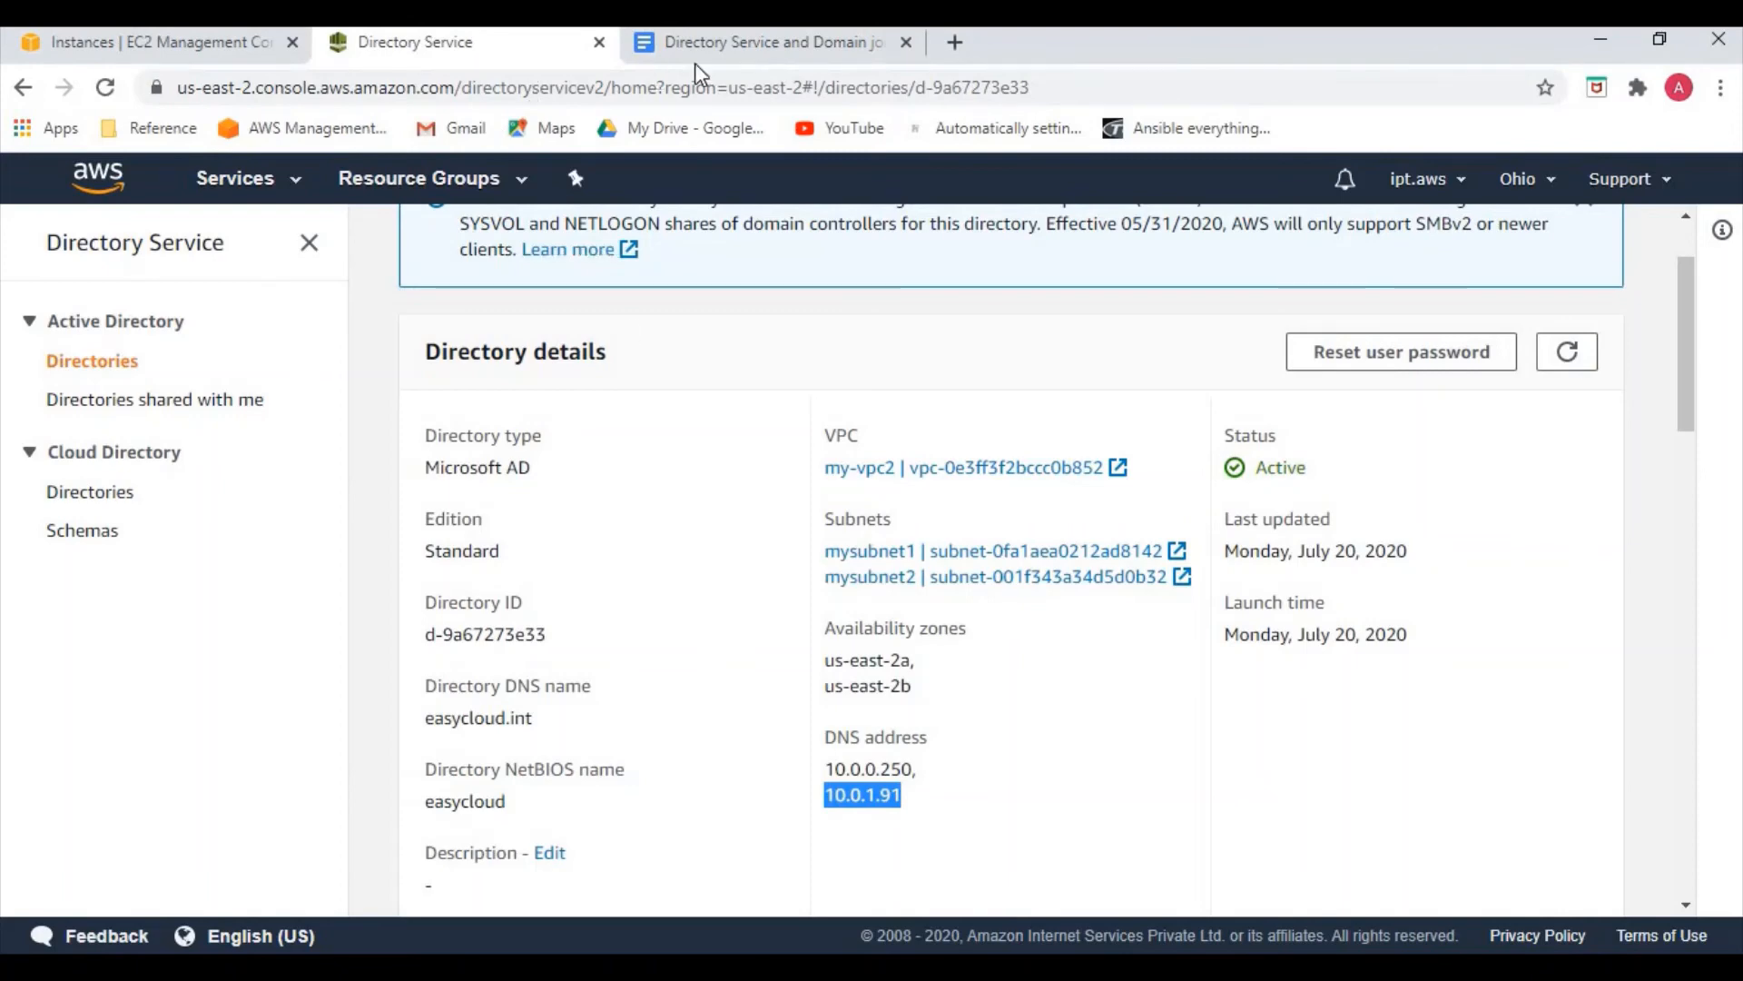
Add the line '10.0.1.91 win-2bvtr7fv38v.easycloud.int' below the first controller entry
{"action": "left_click", "coordinate": [771, 42]}
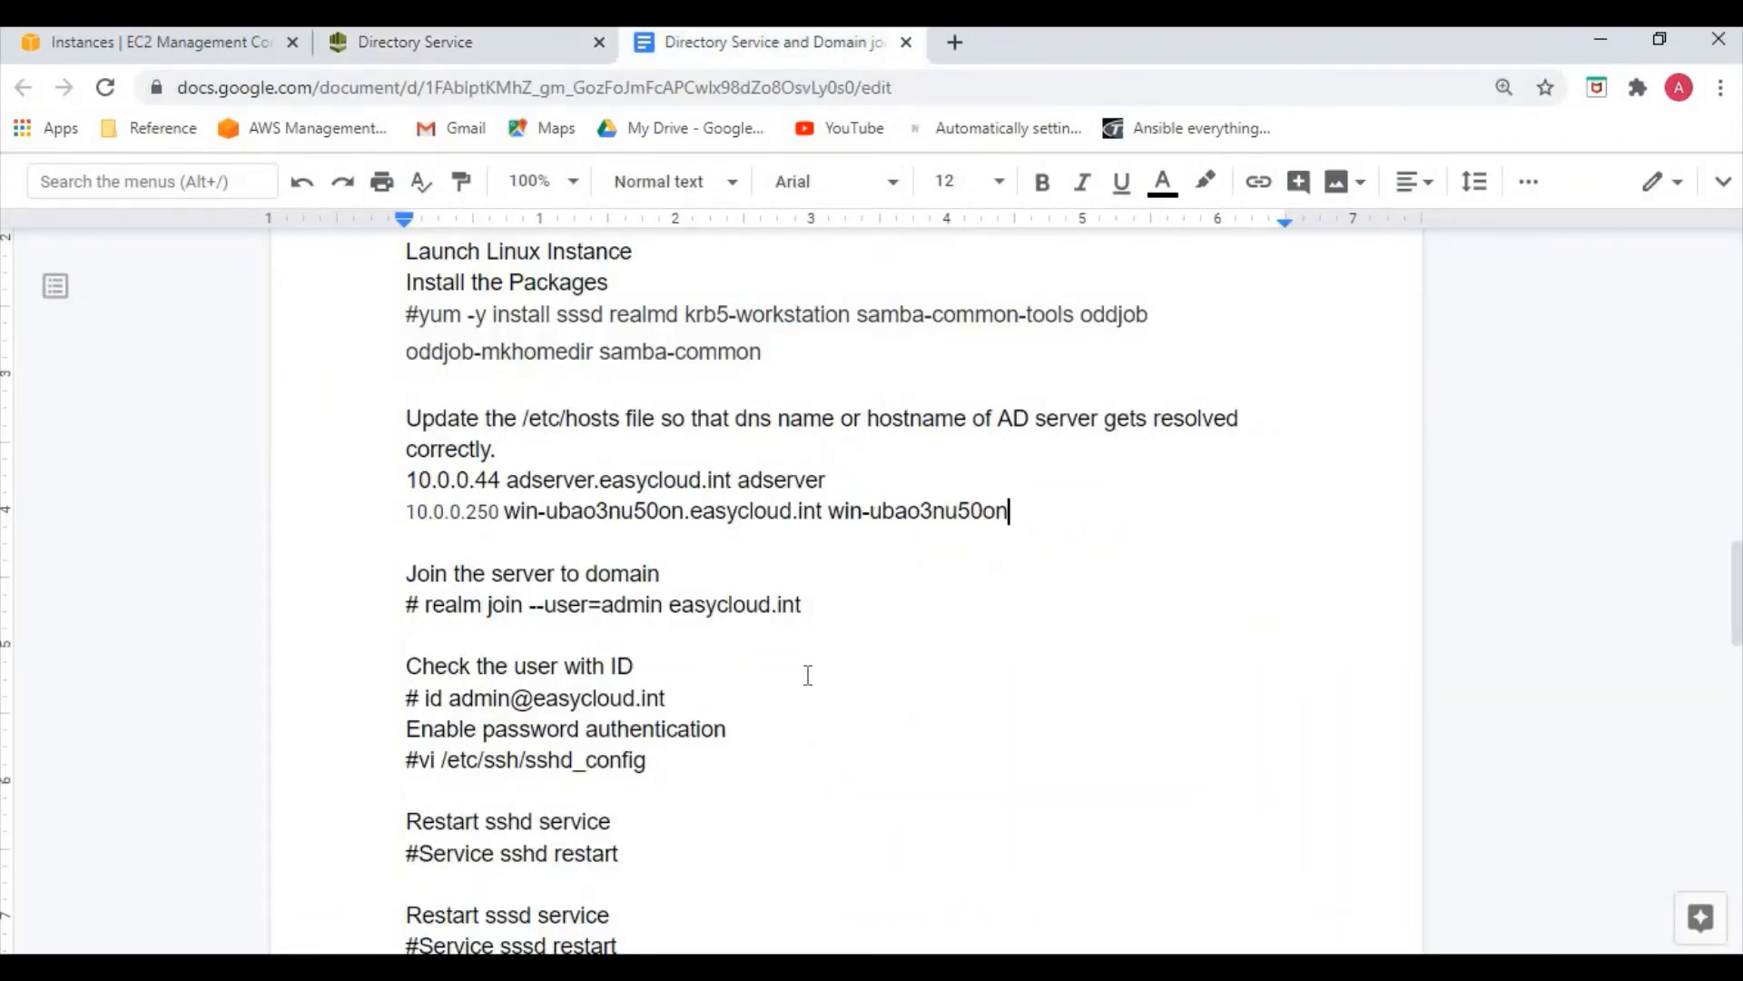
{"action": "key", "text": "Return"}
{"action": "type", "text": "win-2bvrr7fv38v.easycloud.int"}
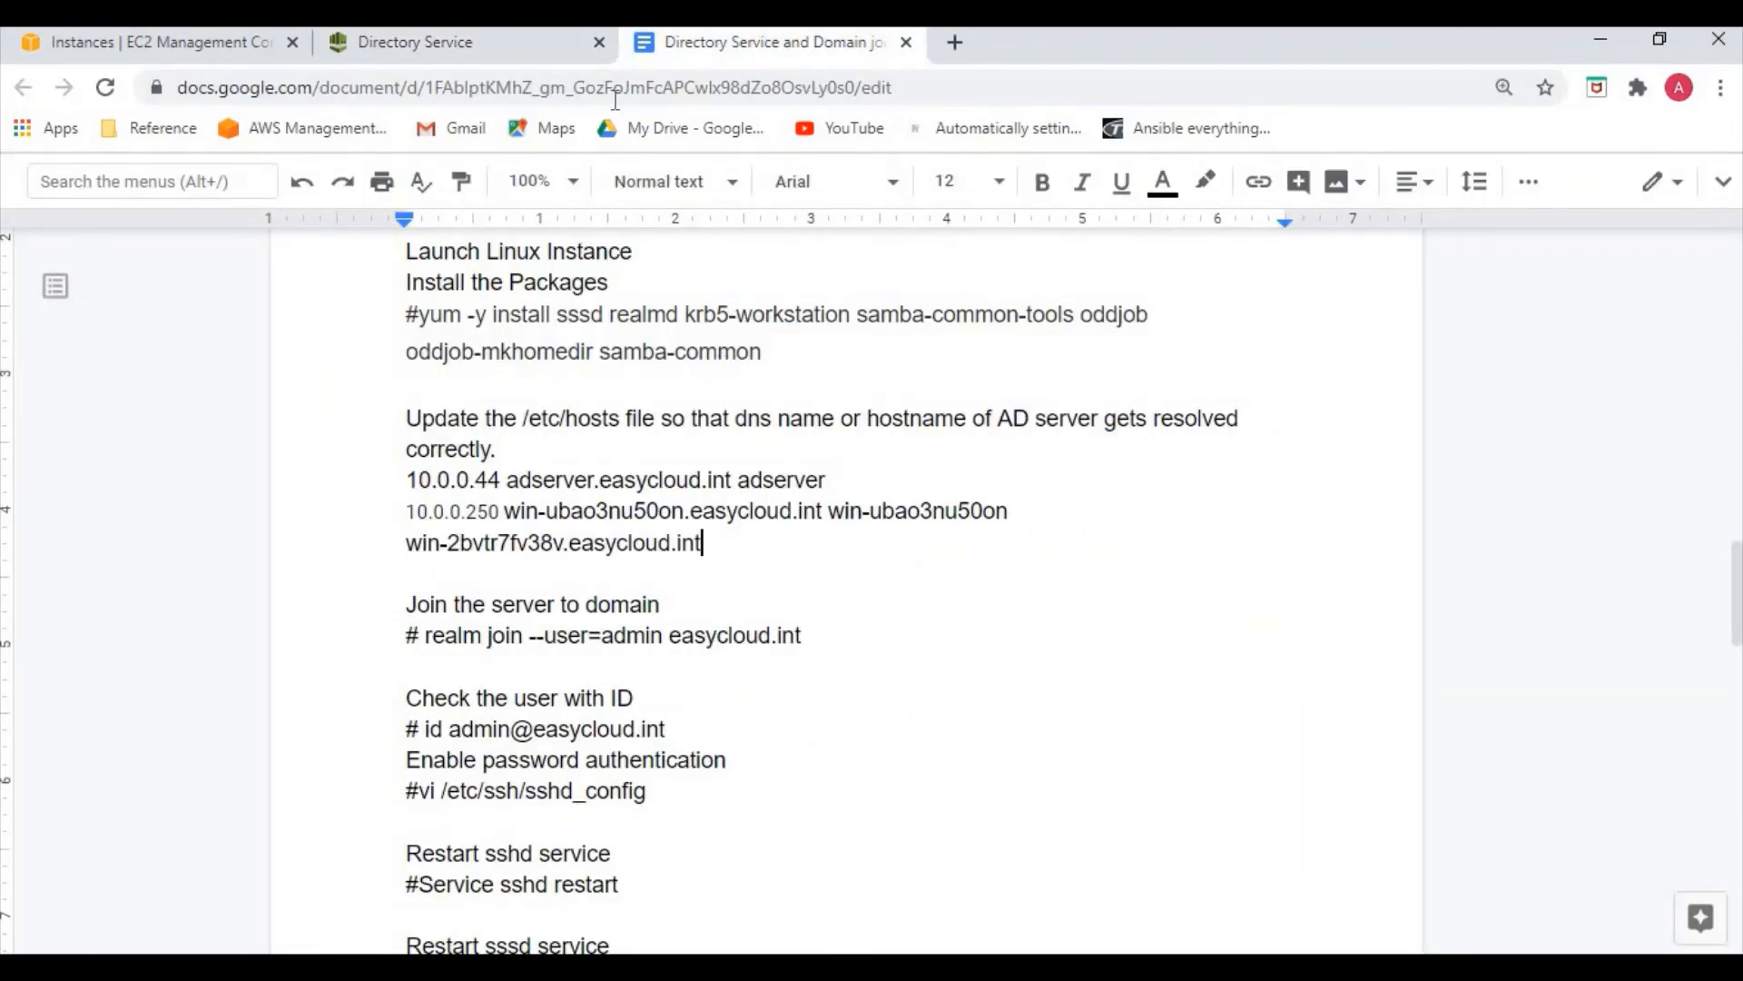
{"action": "left_click", "coordinate": [454, 43]}
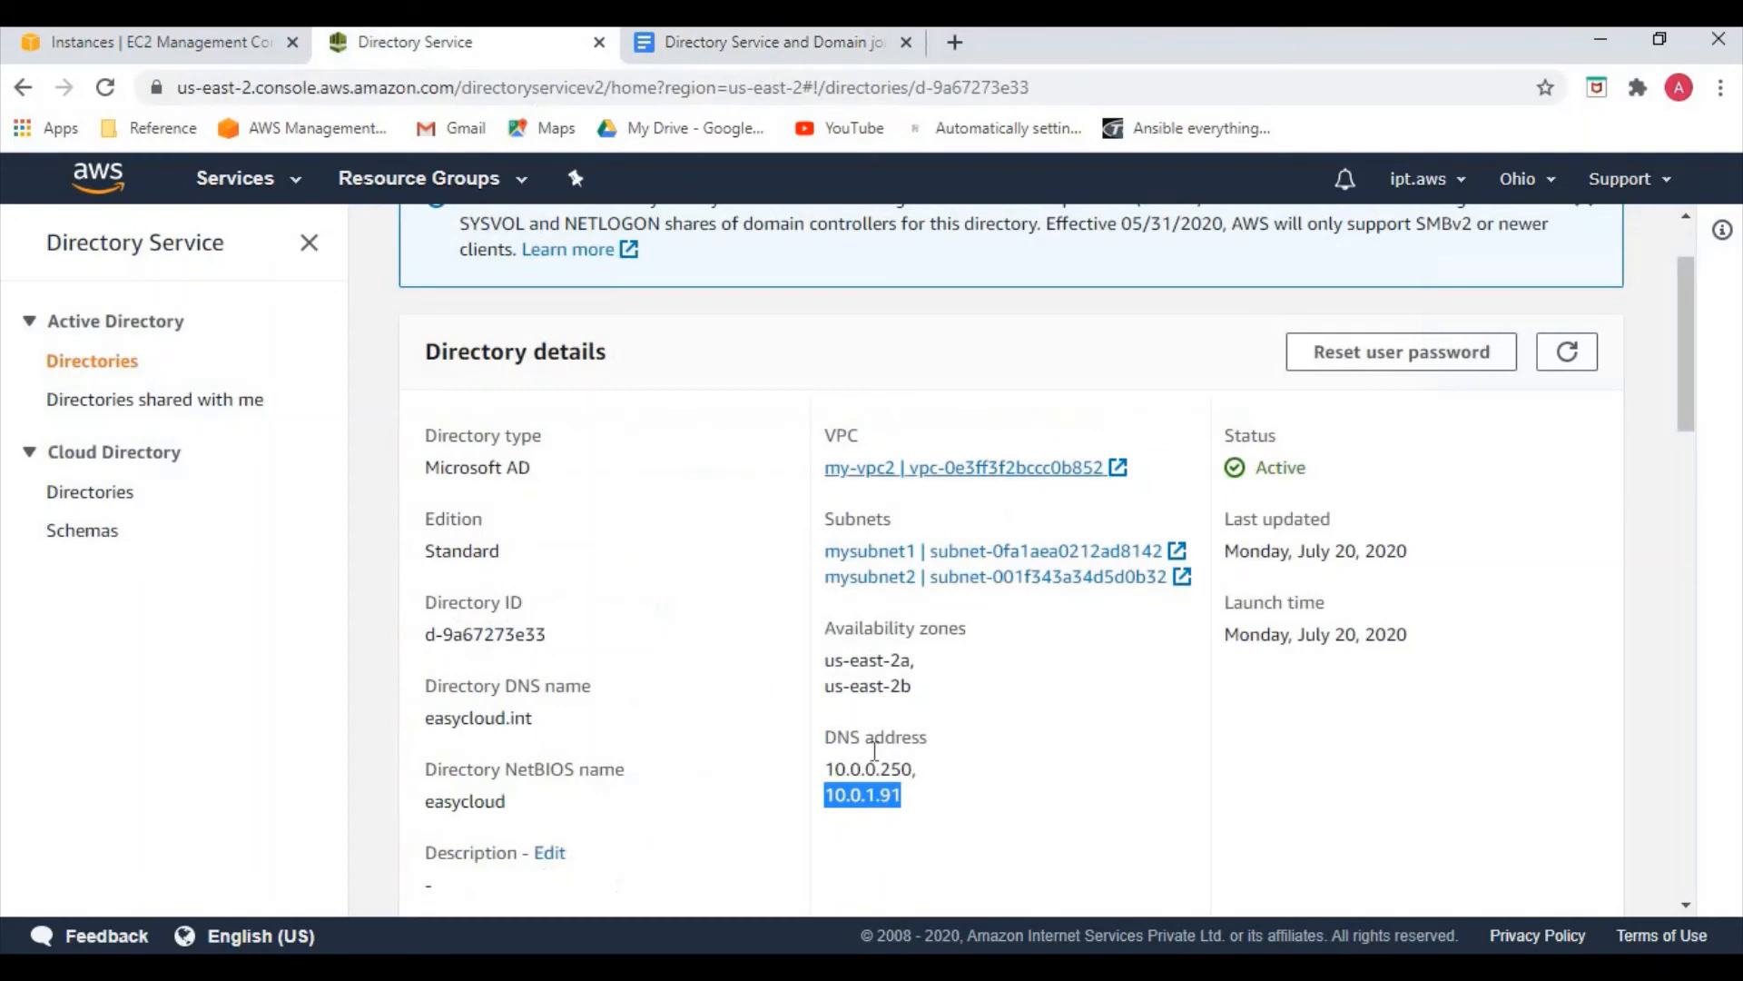
{"action": "left_click", "coordinate": [759, 45]}
{"action": "left_click", "coordinate": [362, 545]}
{"action": "key", "text": "ctrl+v"}
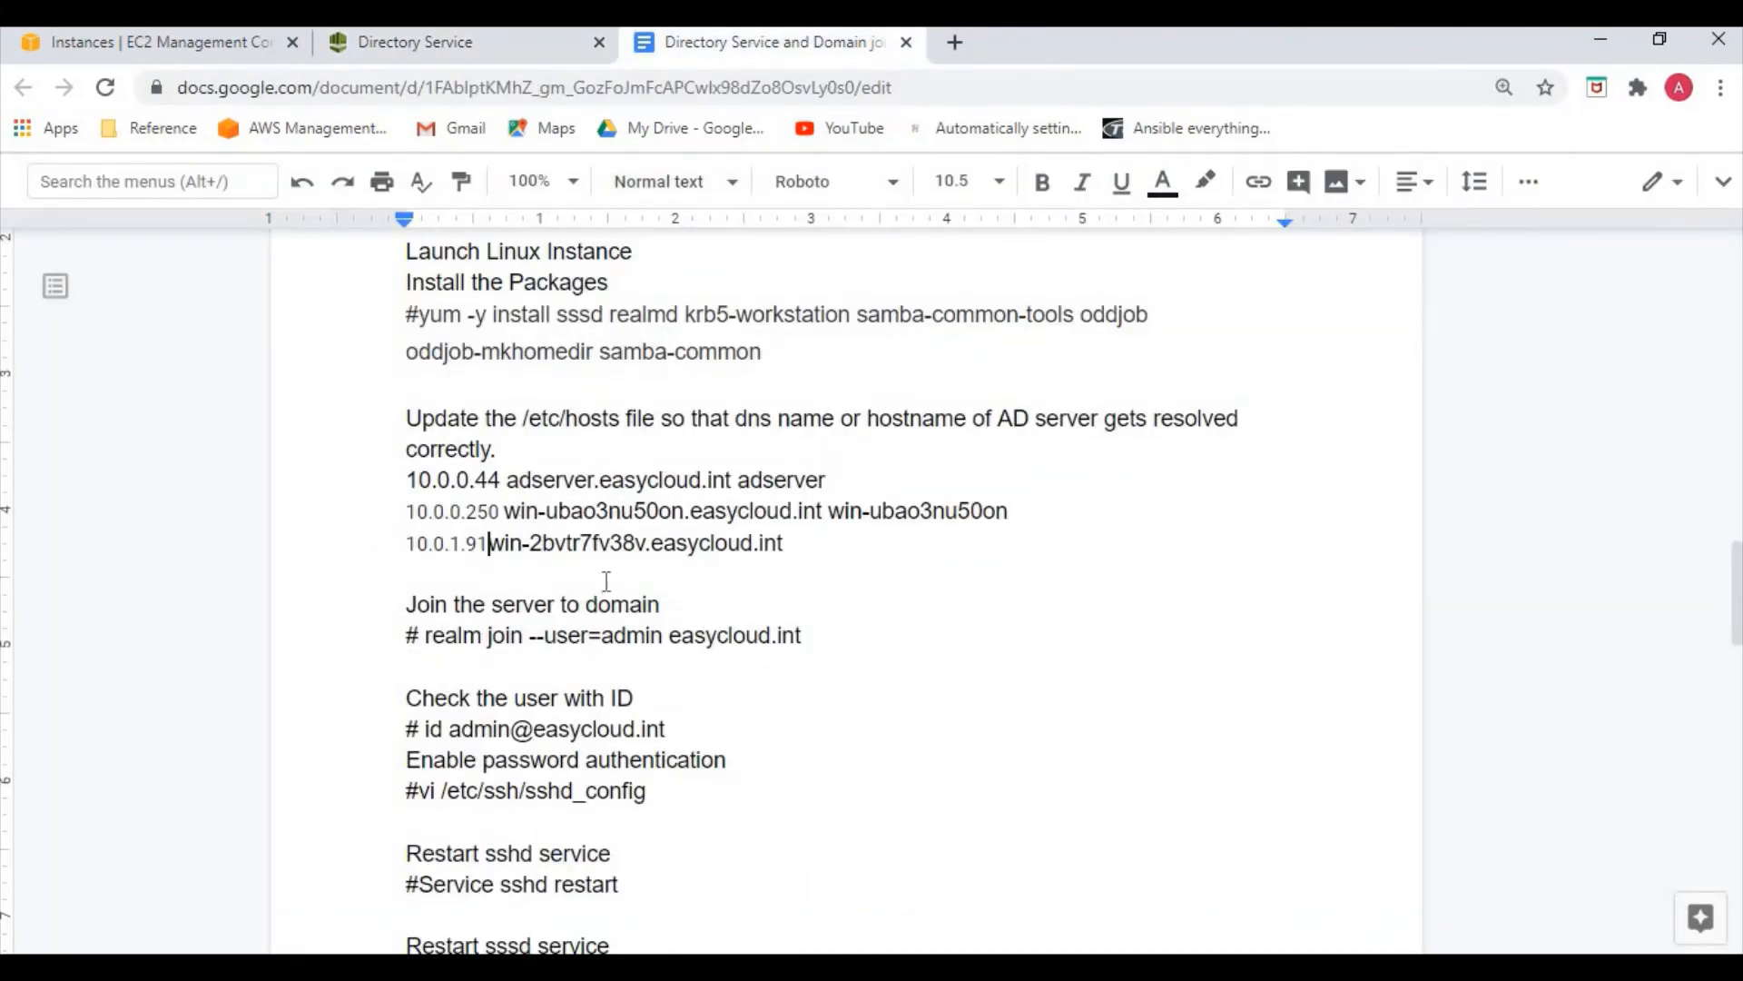
Append the alias win-2bvtr7fv38v and copy both domain controller host lines
{"action": "left_click_drag", "start_coordinate": [493, 545], "coordinate": [652, 545]}
{"action": "key", "text": "ctrl+c"}
{"action": "left_click", "coordinate": [864, 548]}
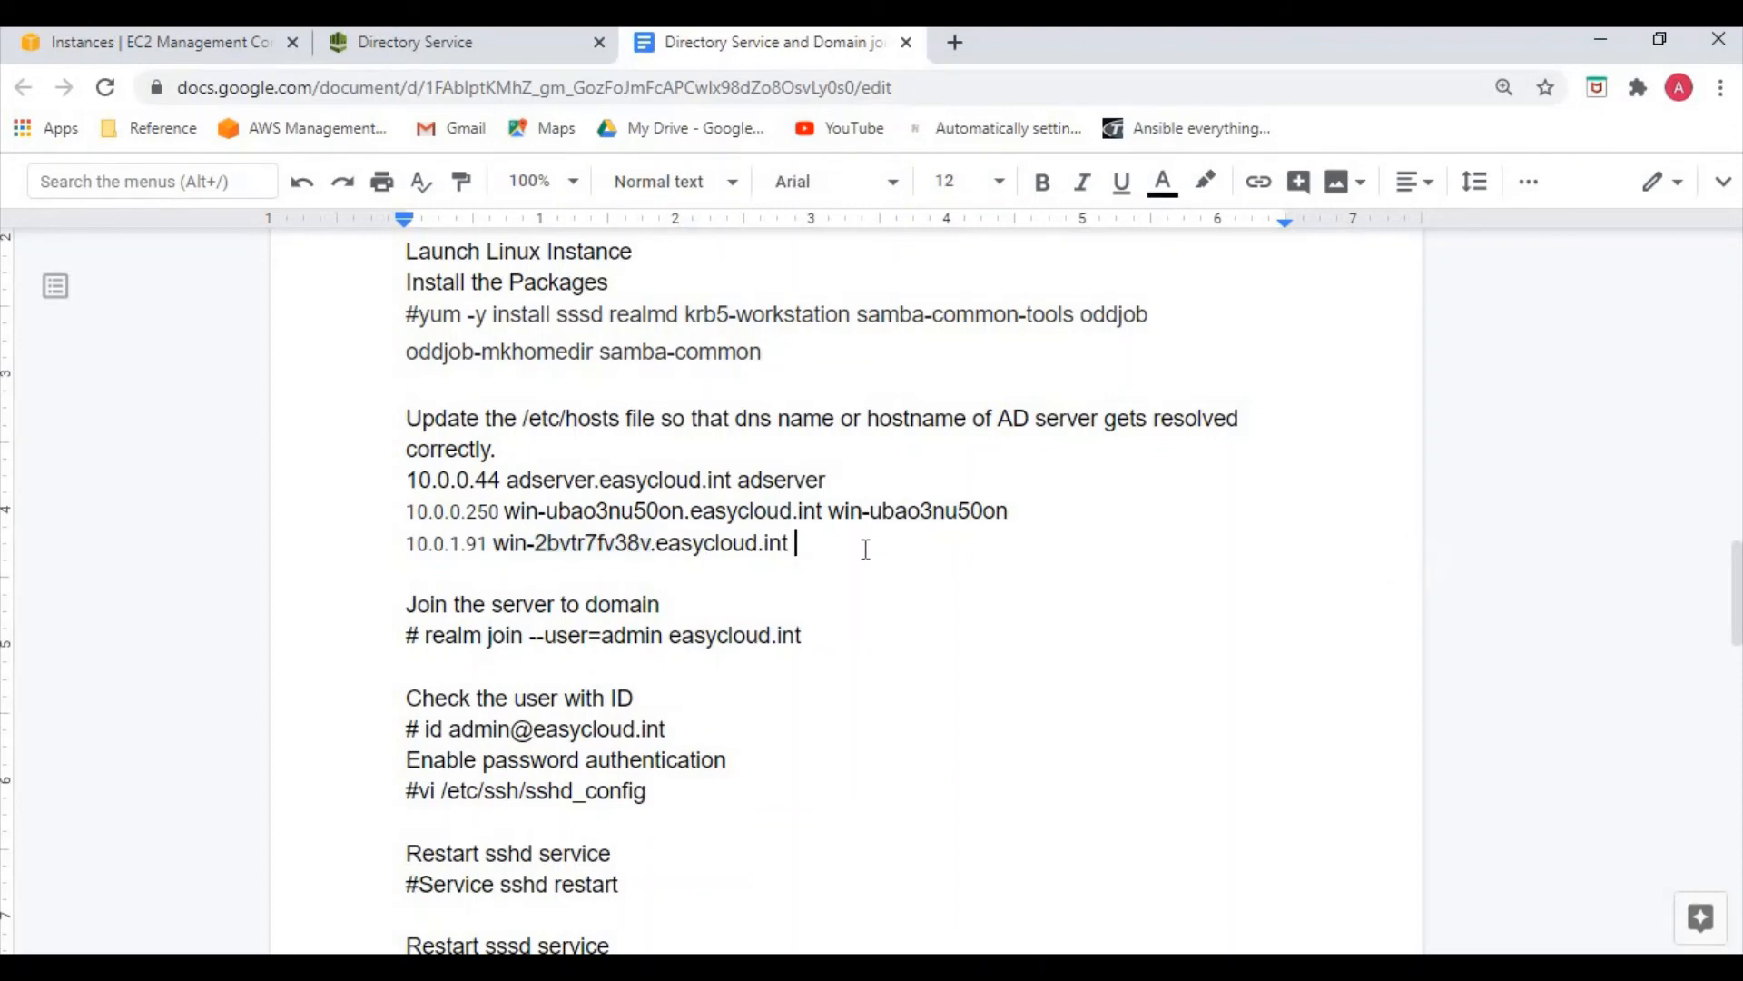
{"action": "key", "text": "ctrl+v"}
{"action": "left_click_drag", "start_coordinate": [406, 511], "coordinate": [958, 547]}
{"action": "key", "text": "ctrl+c"}
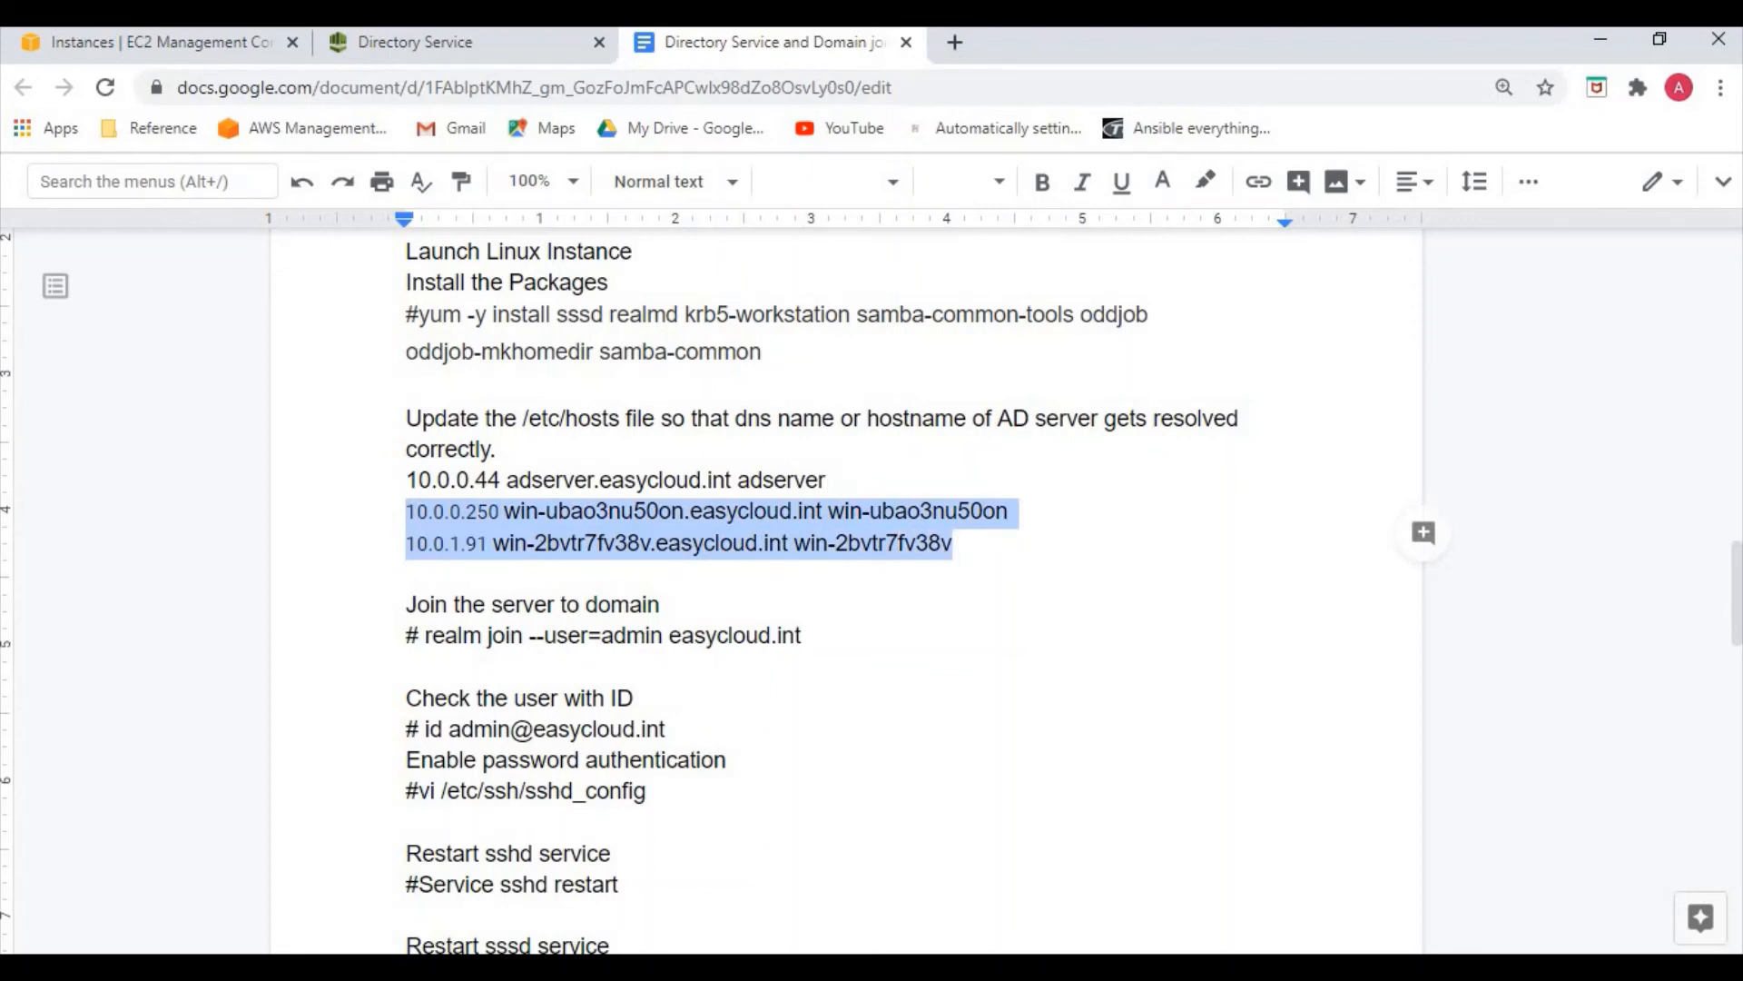
{"action": "left_click", "coordinate": [637, 896]}
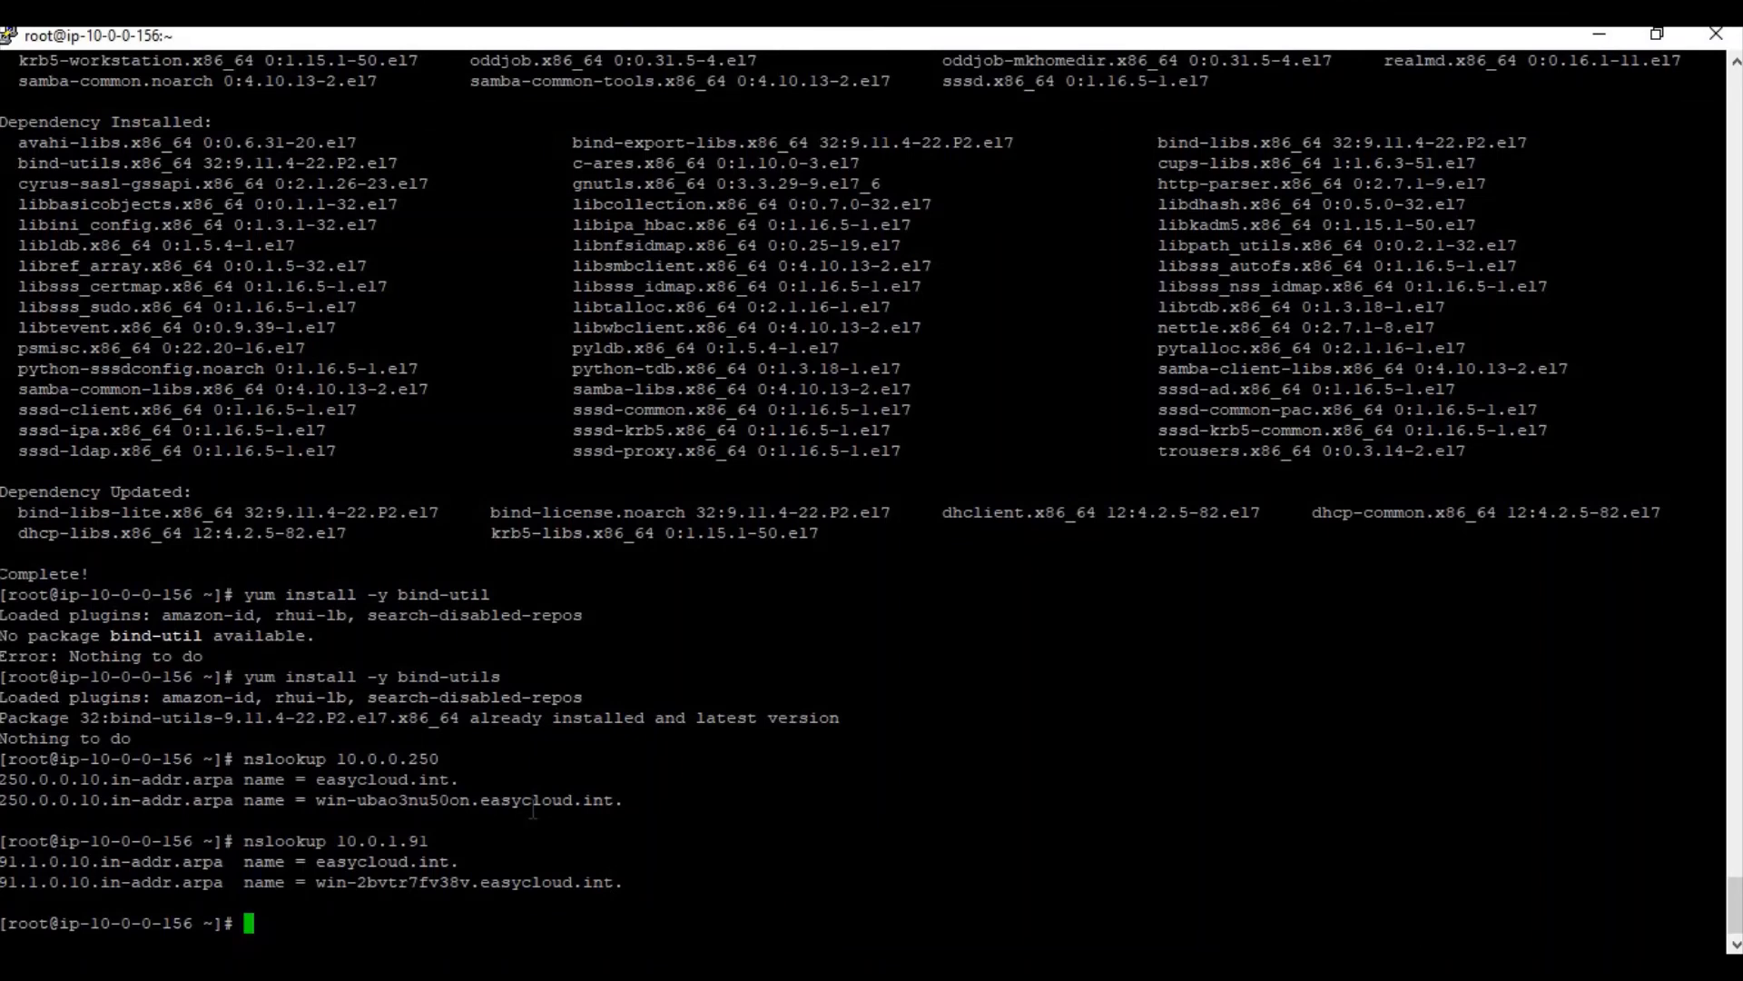
Paste both domain controller lines into /etc/hosts with vi and save with :wq
{"action": "type", "text": "vi ."}
{"action": "key", "text": "BackSpace"}
{"action": "type", "text": "/etc/hosts"}
{"action": "key", "text": "Return"}
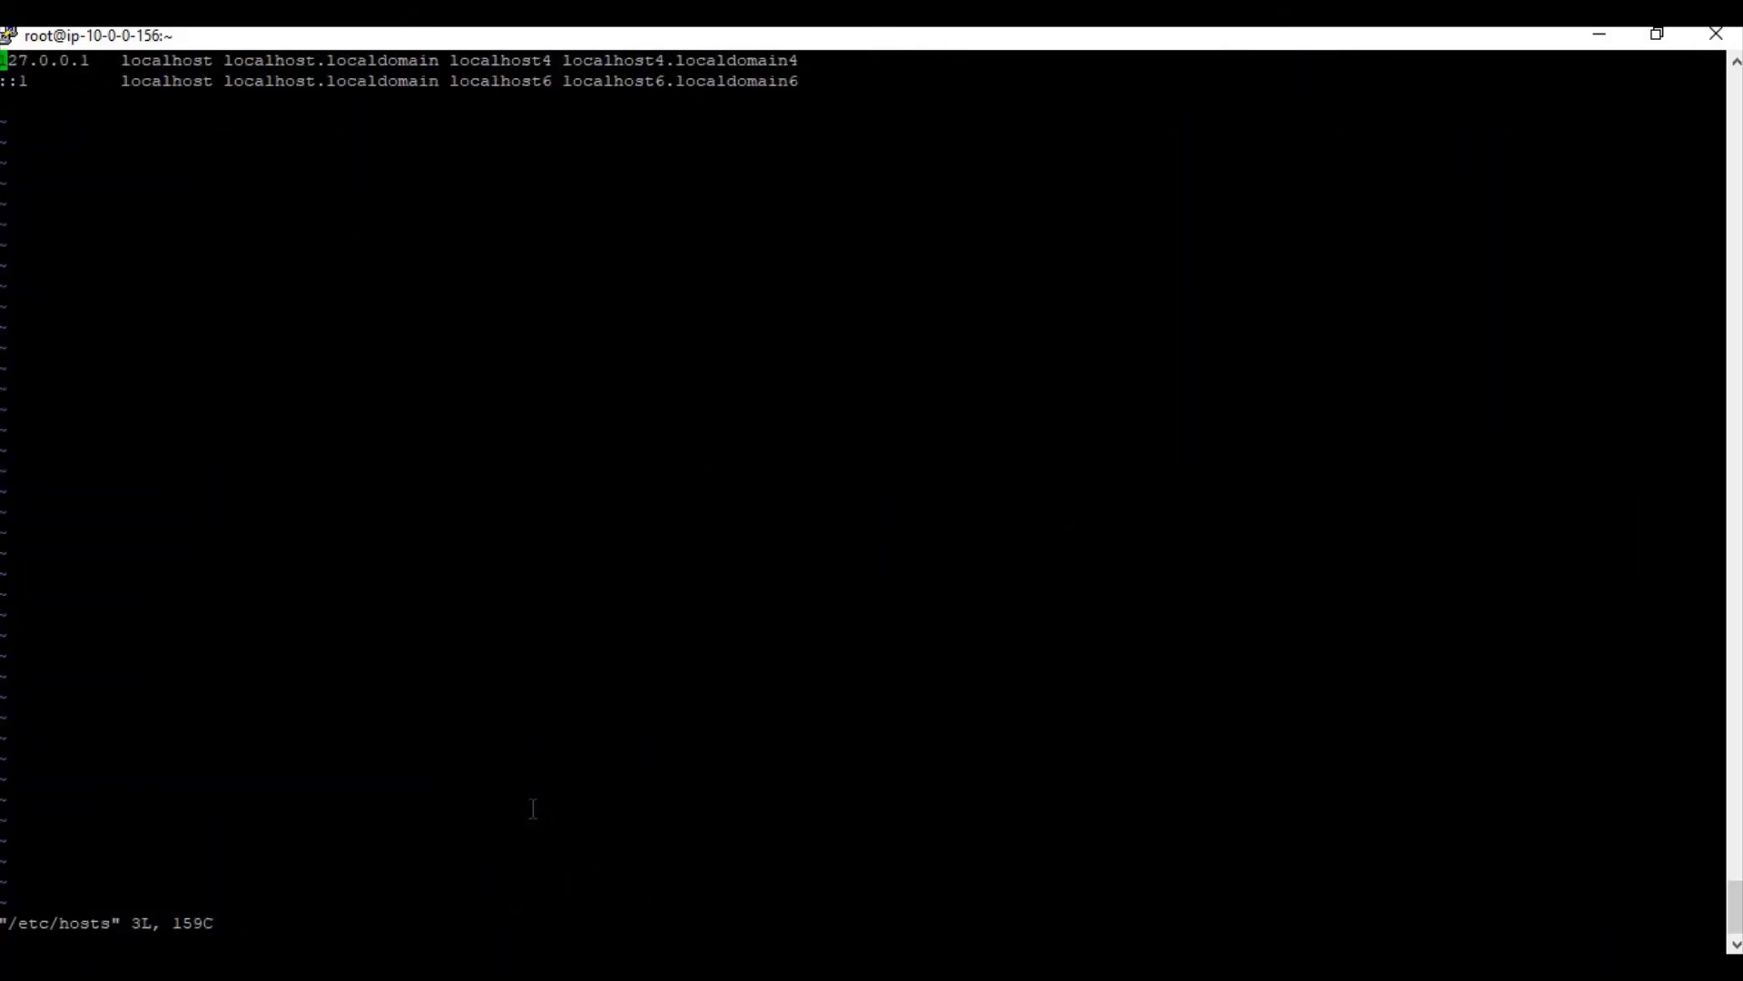
{"action": "key", "text": "Down"}
{"action": "key", "text": "Down"}
{"action": "key", "text": "i"}
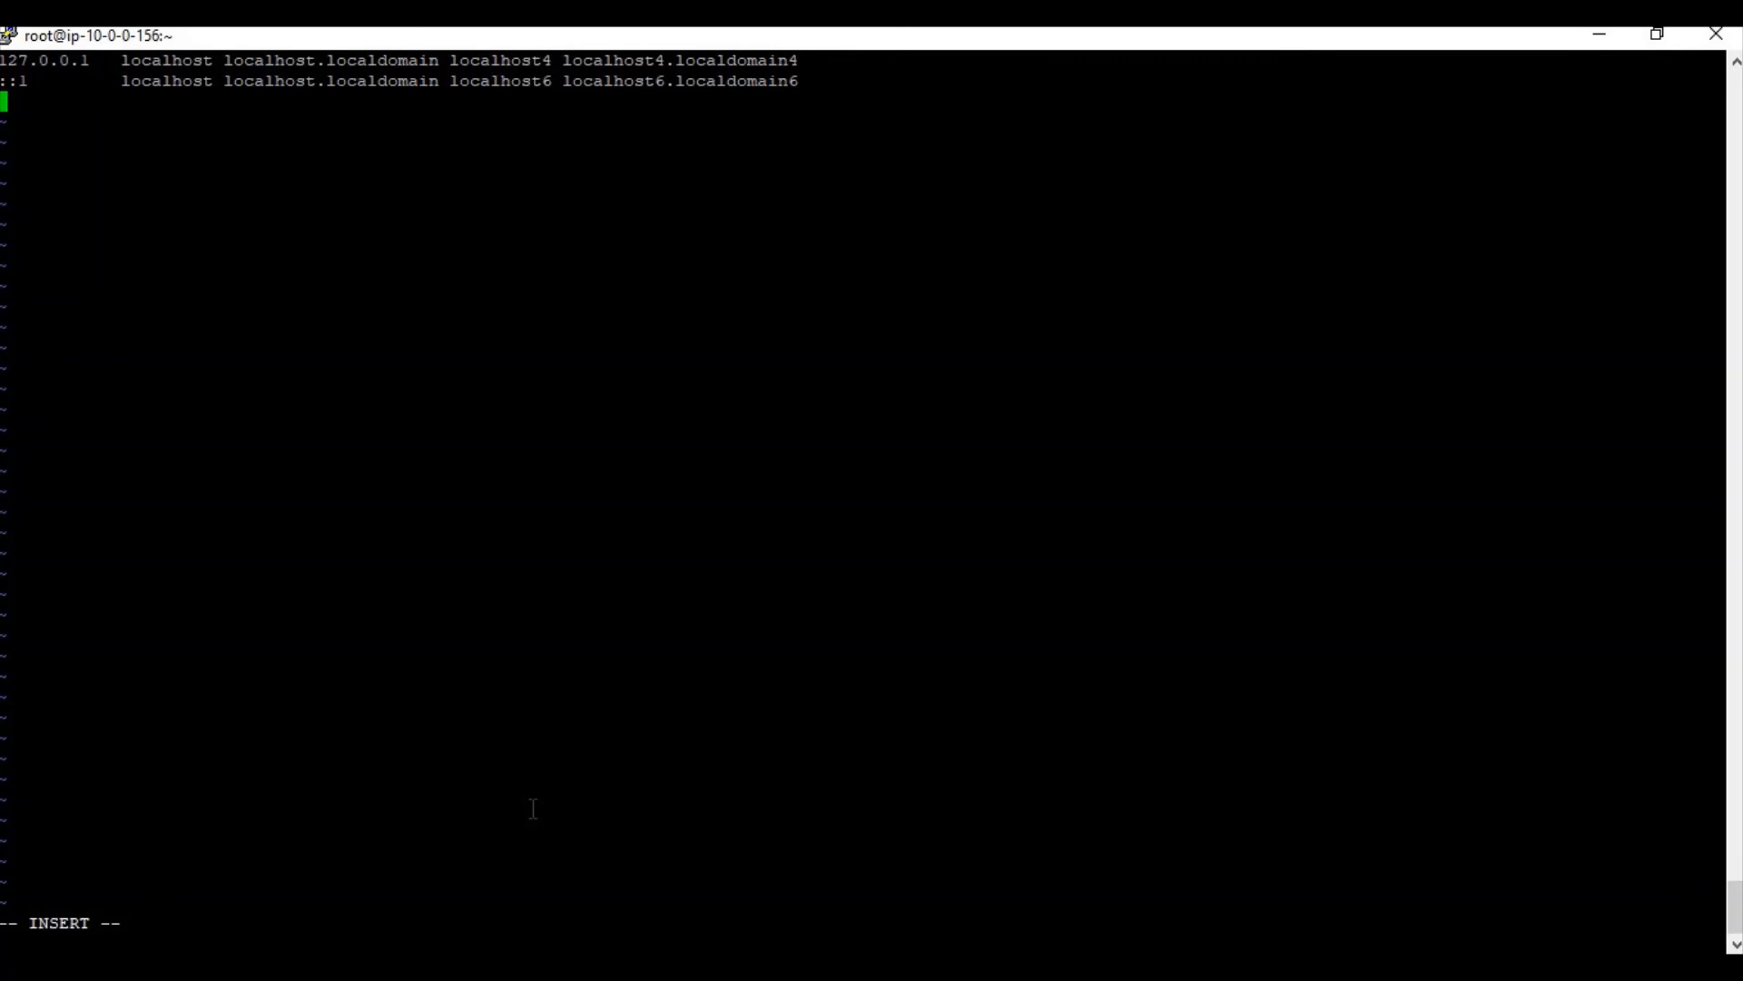
{"action": "key", "text": "Return"}
{"action": "right_click", "coordinate": [531, 807]}
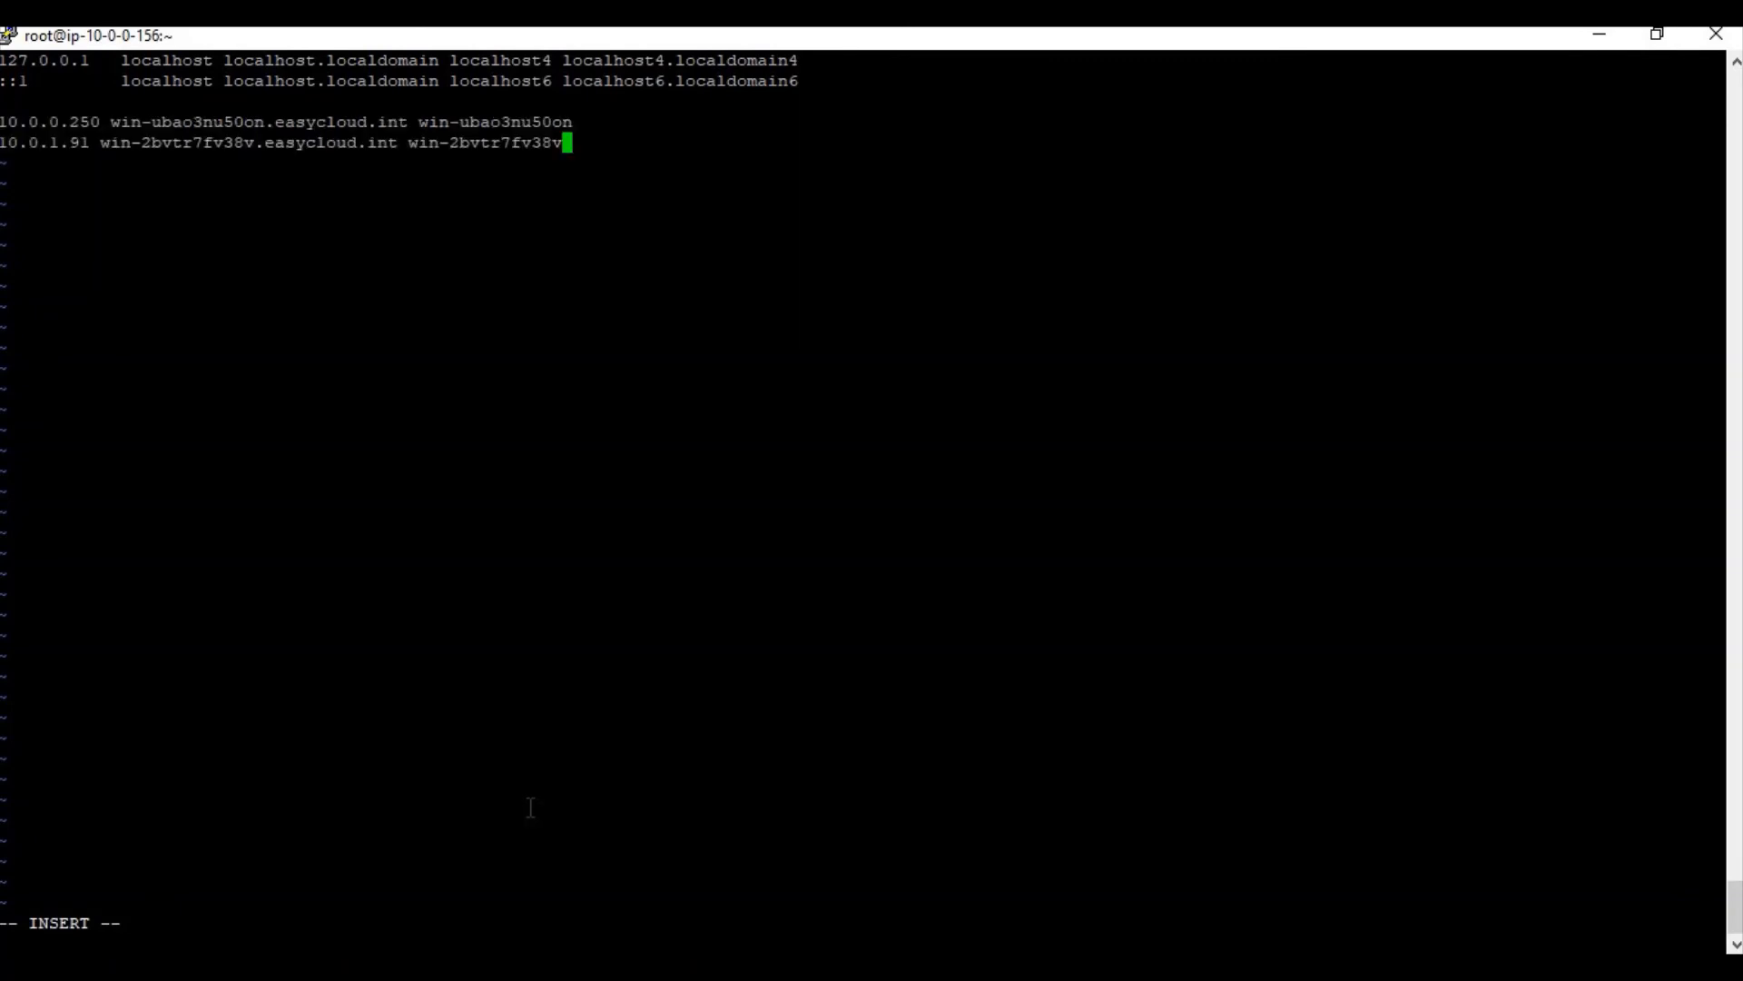
{"action": "key", "text": "Escape"}
{"action": "type", "text": ":wq"}
{"action": "key", "text": "Return"}
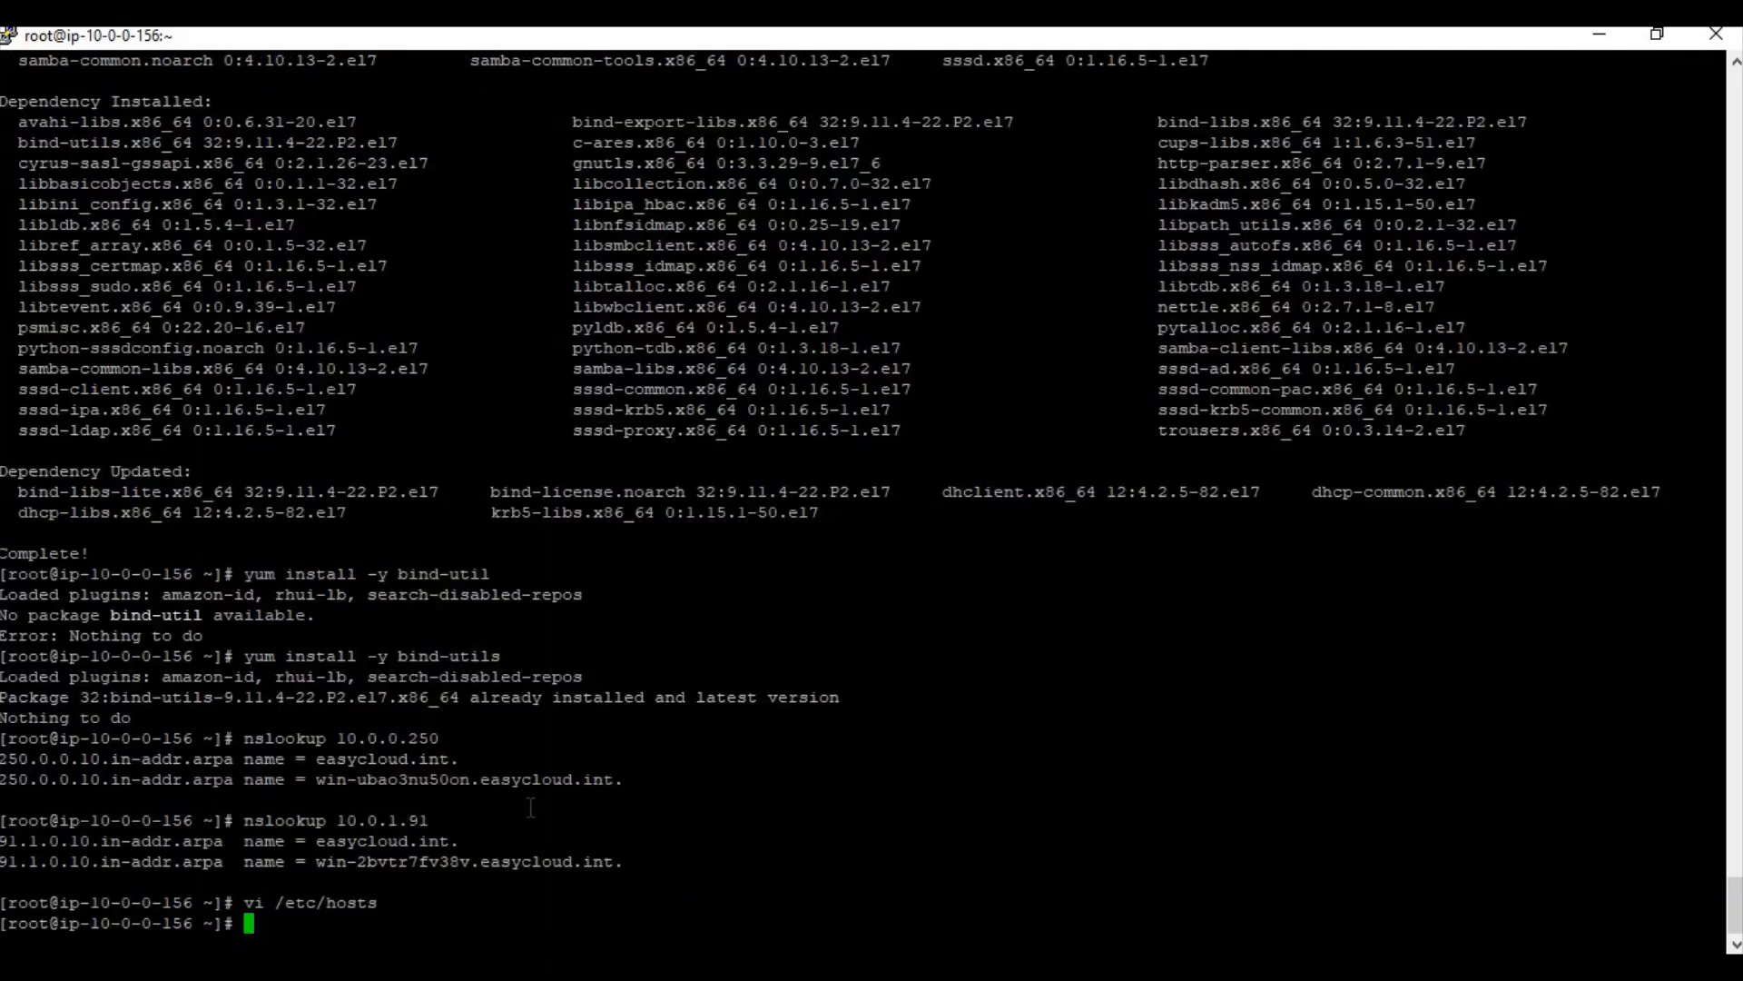
Select the realm join command in the setup notes
{"action": "key", "text": "alt+Tab"}
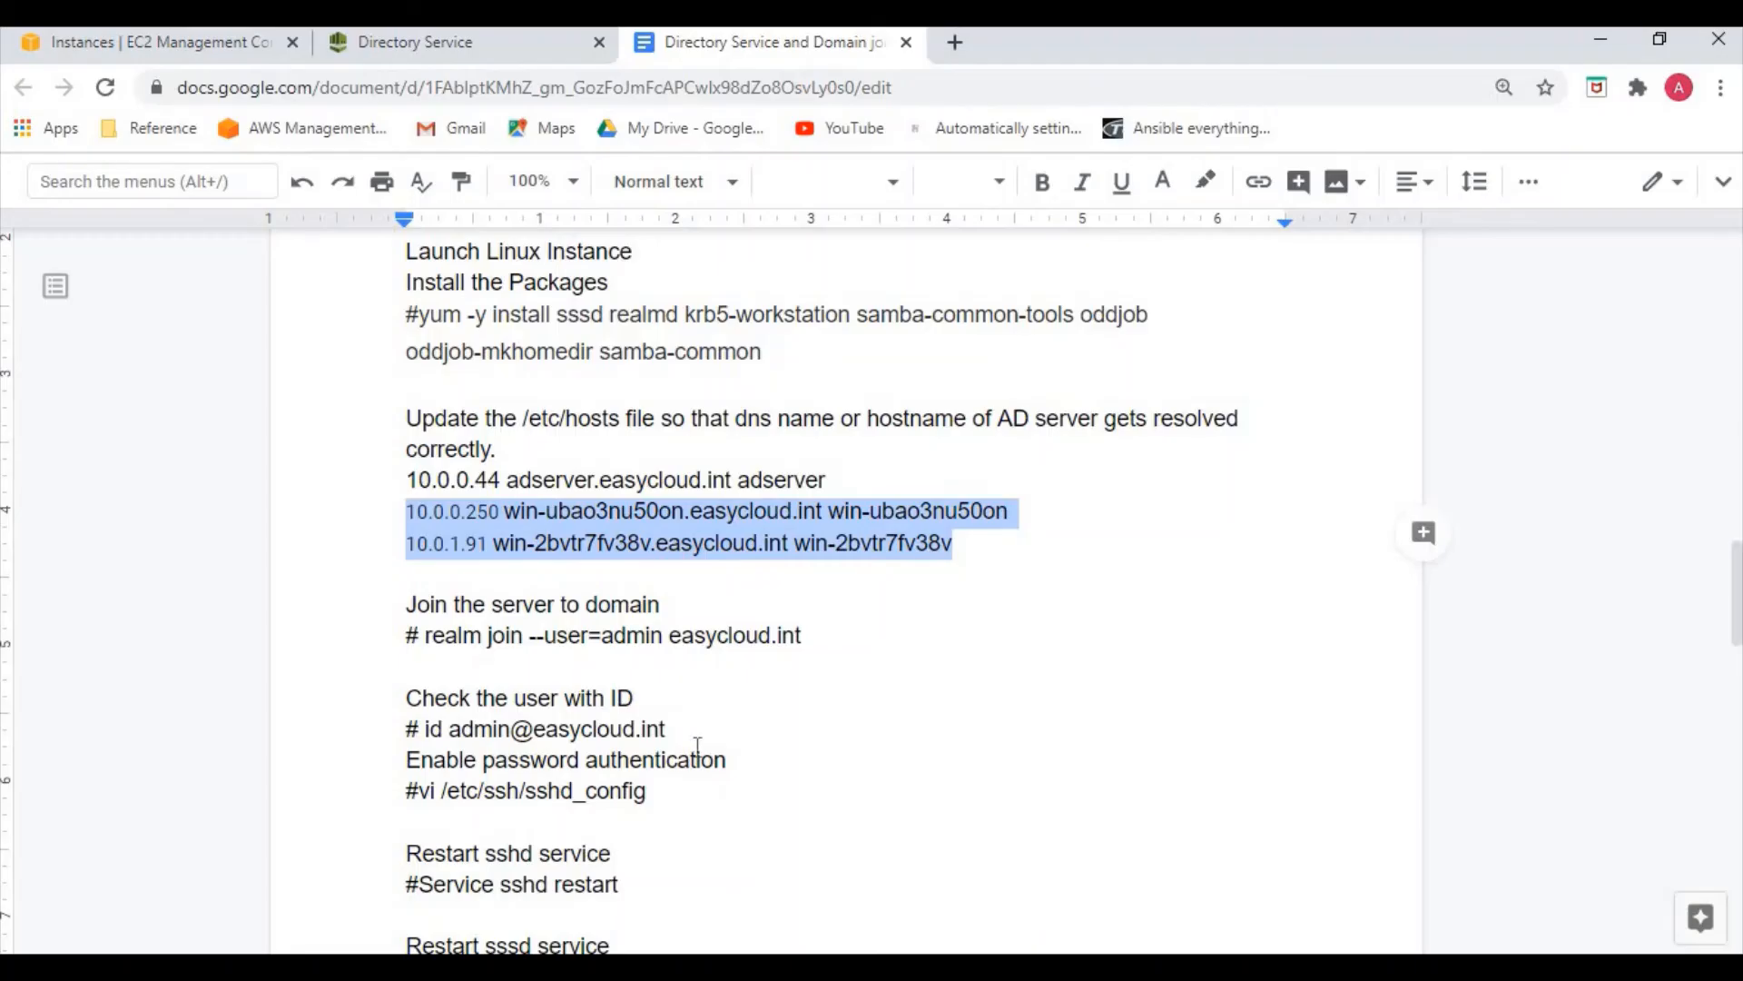
{"action": "scroll", "coordinate": [690, 717], "scroll_direction": "down", "scroll_amount": 2}
{"action": "left_click", "coordinate": [690, 701]}
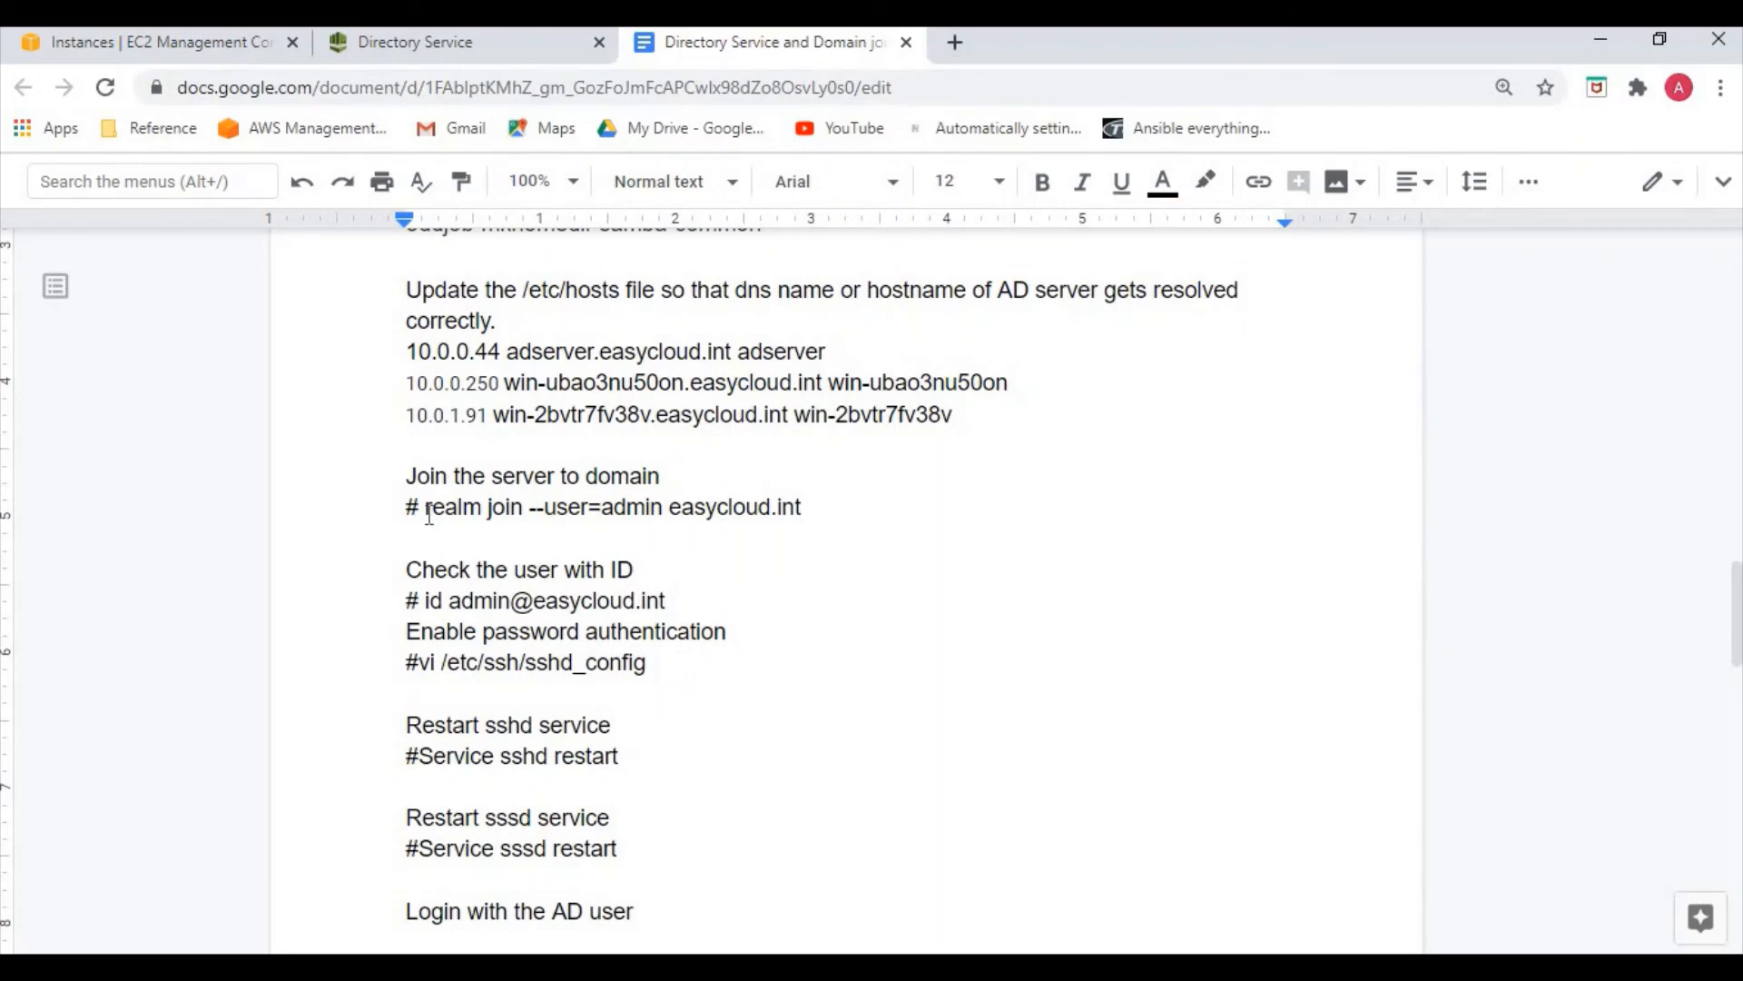
{"action": "left_click_drag", "start_coordinate": [425, 506], "coordinate": [811, 505]}
{"action": "key", "text": "ctrl+c"}
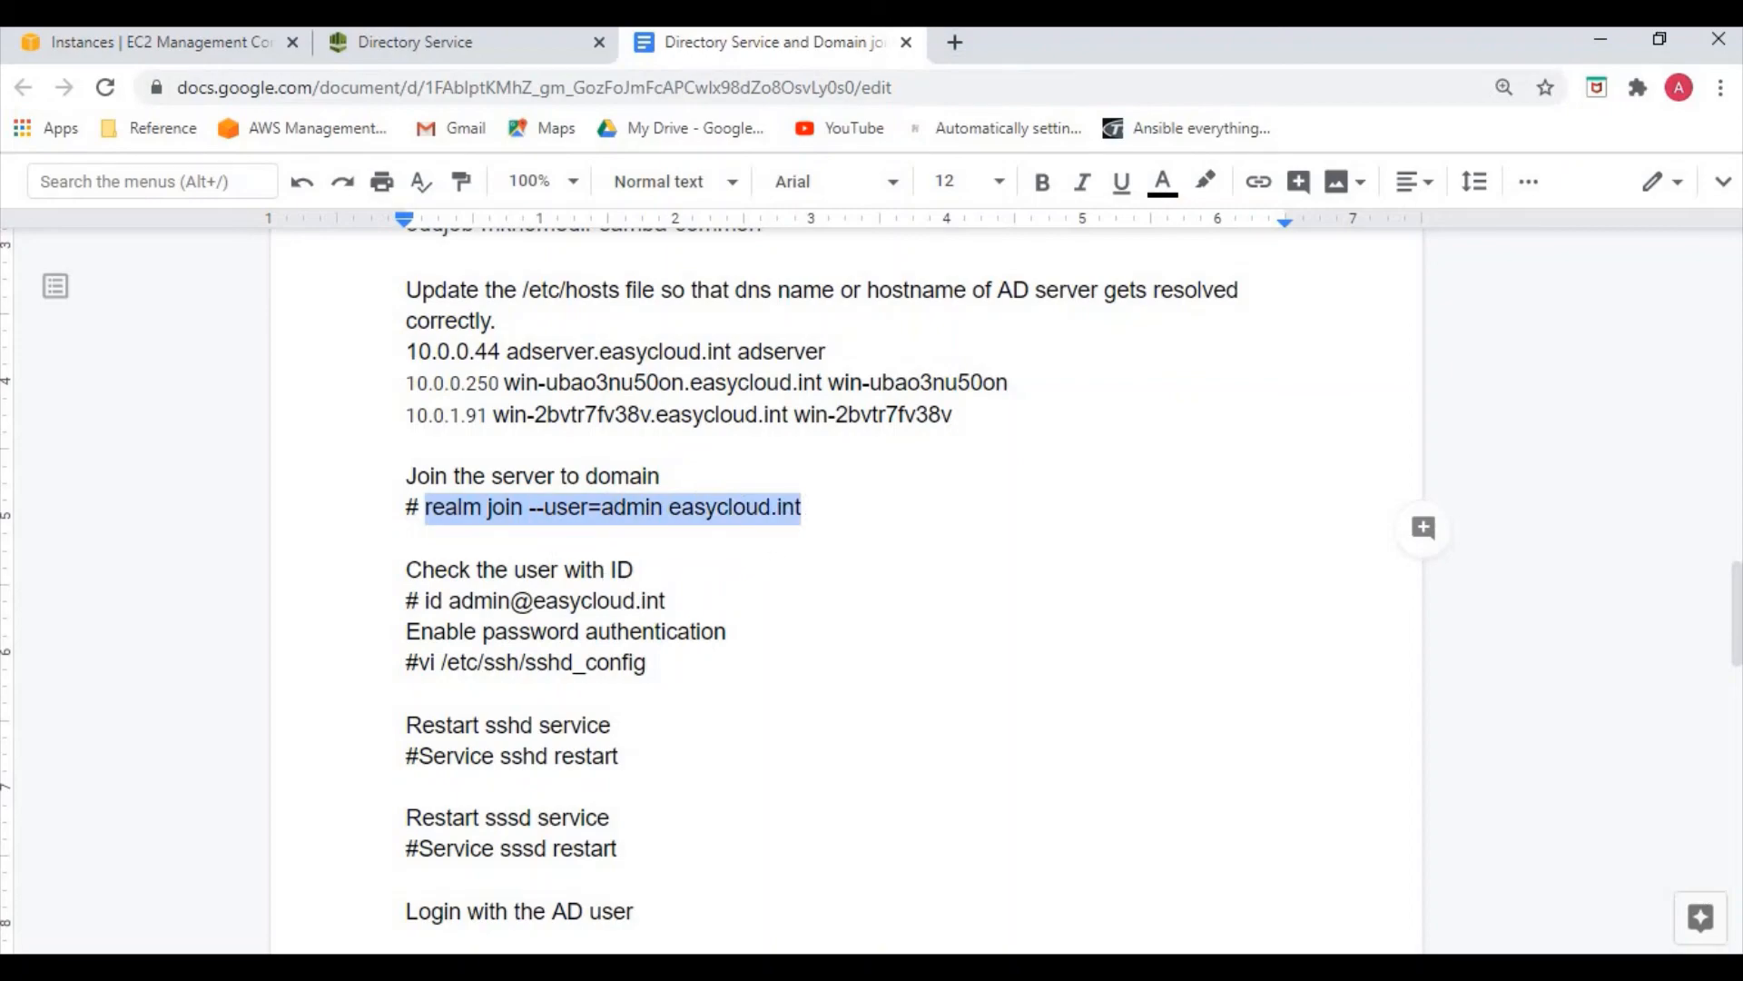
Run realm join --user=admin easycloud.int and enter the admin account's password
{"action": "key", "text": "alt+Tab"}
{"action": "right_click", "coordinate": [660, 832]}
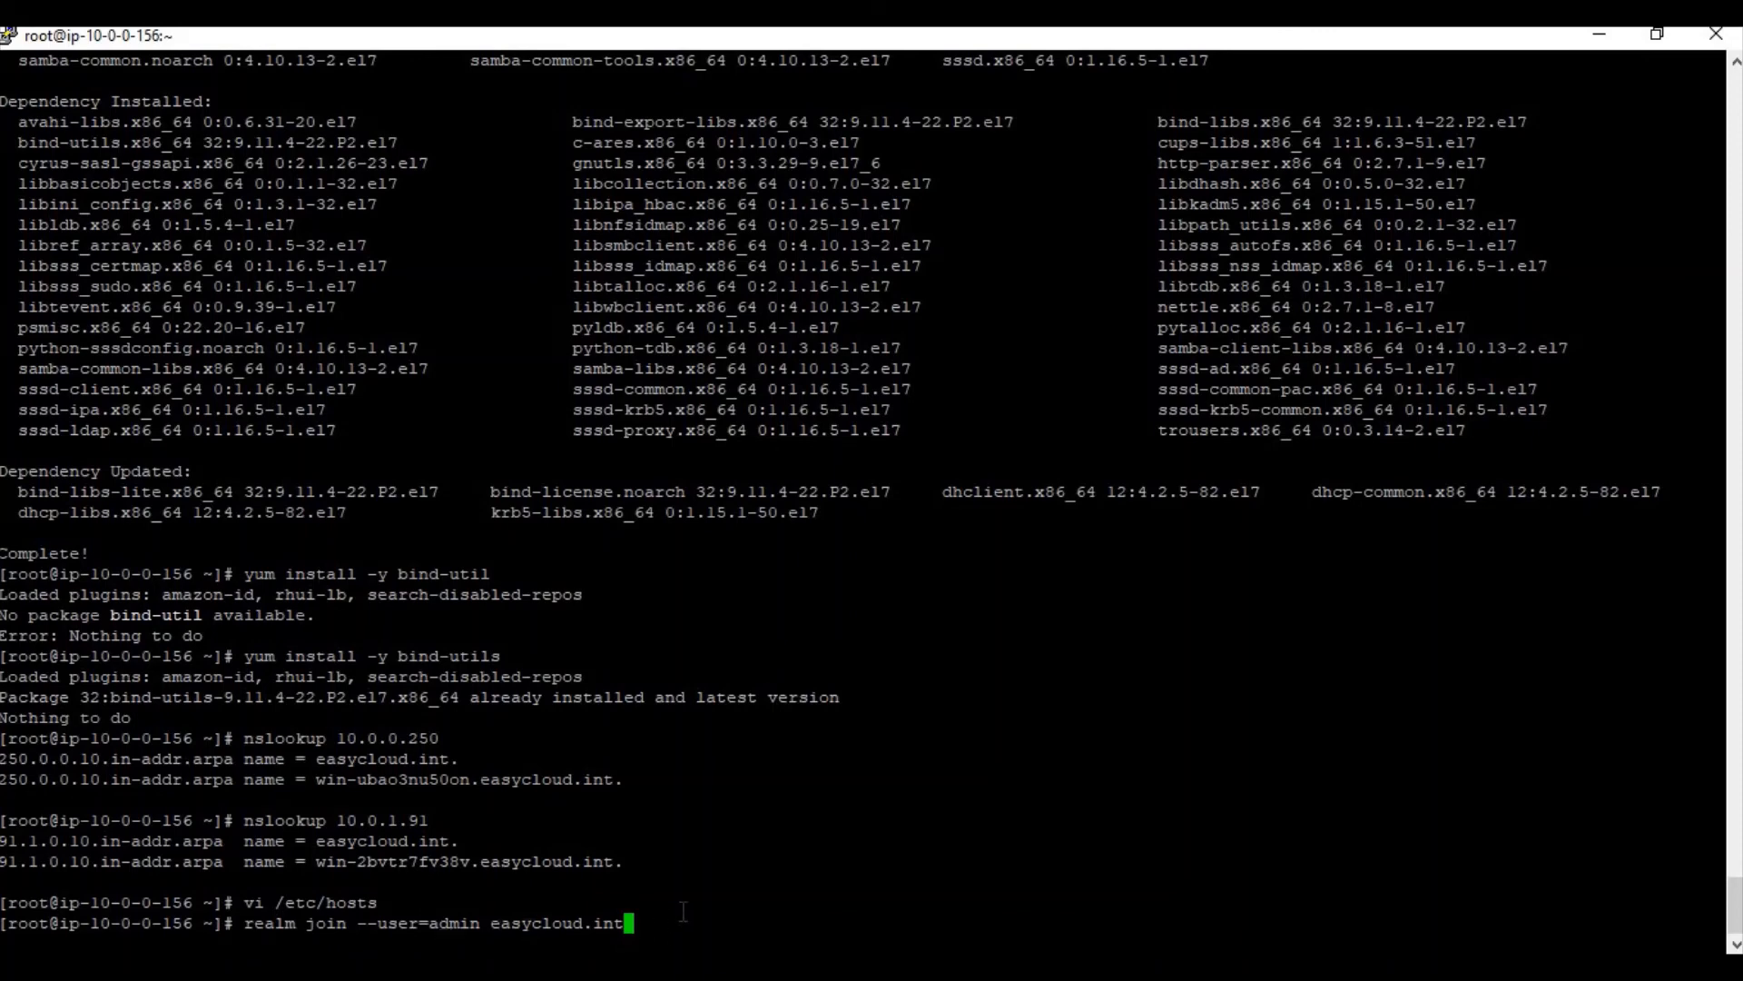
{"action": "key", "text": "Return"}
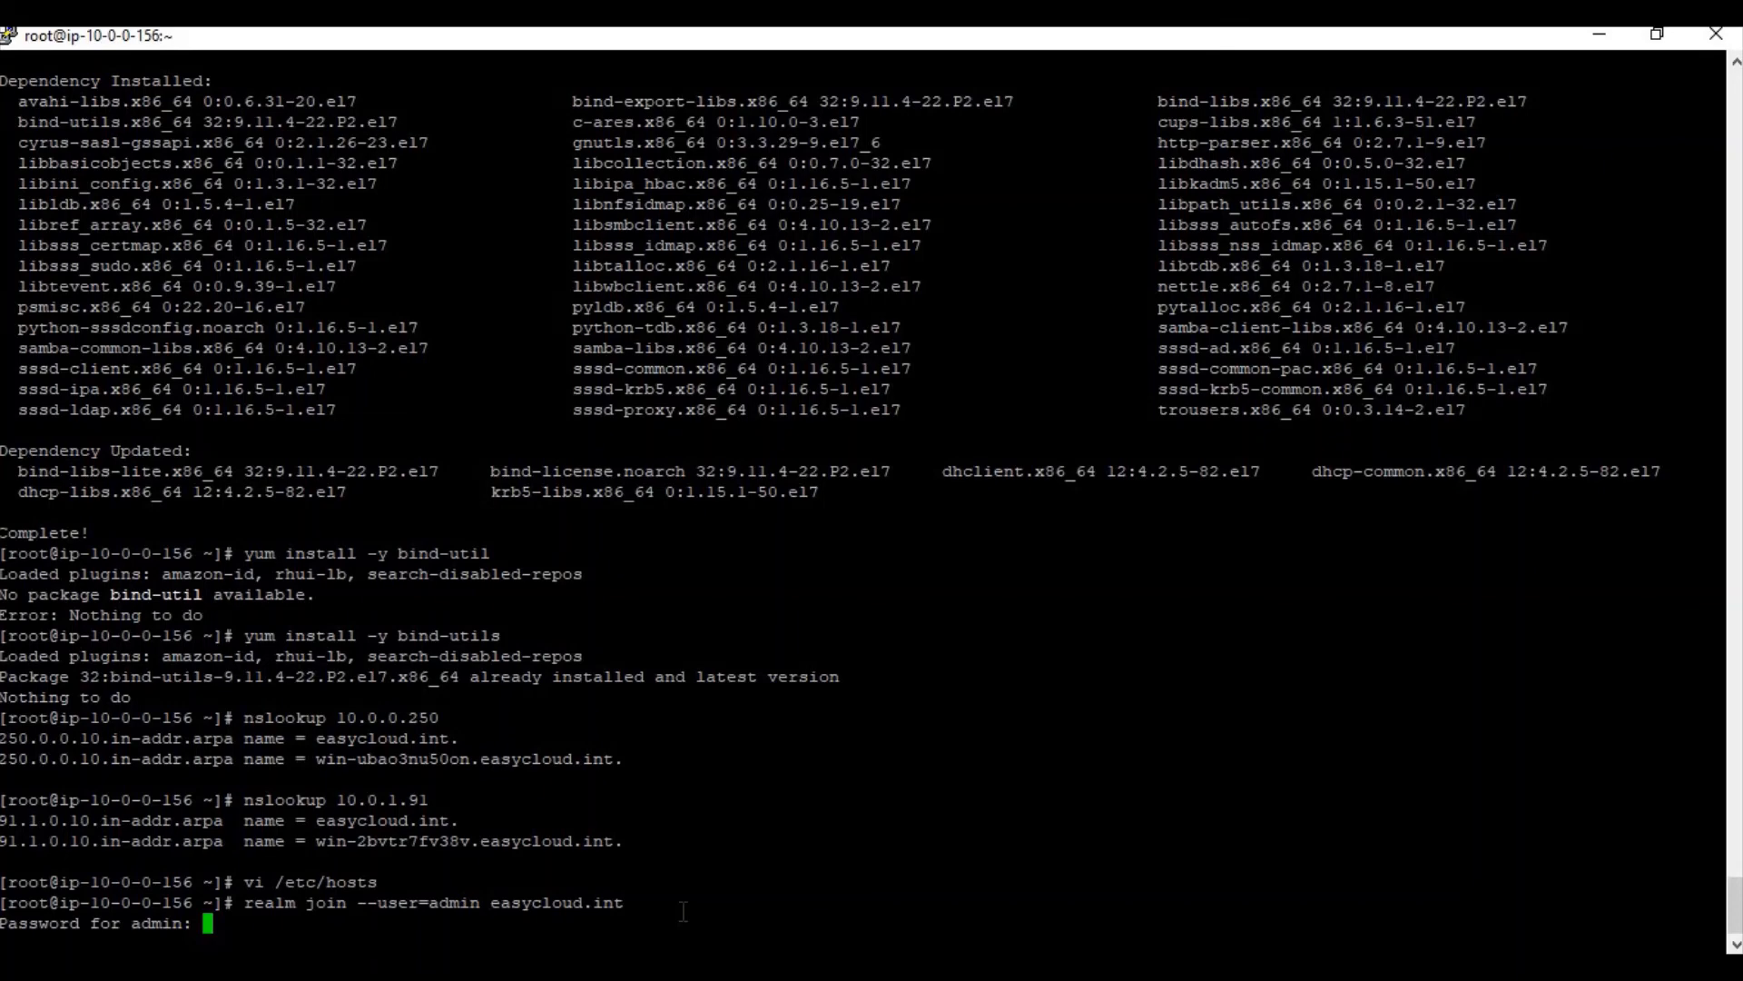
{"action": "key", "text": "Return"}
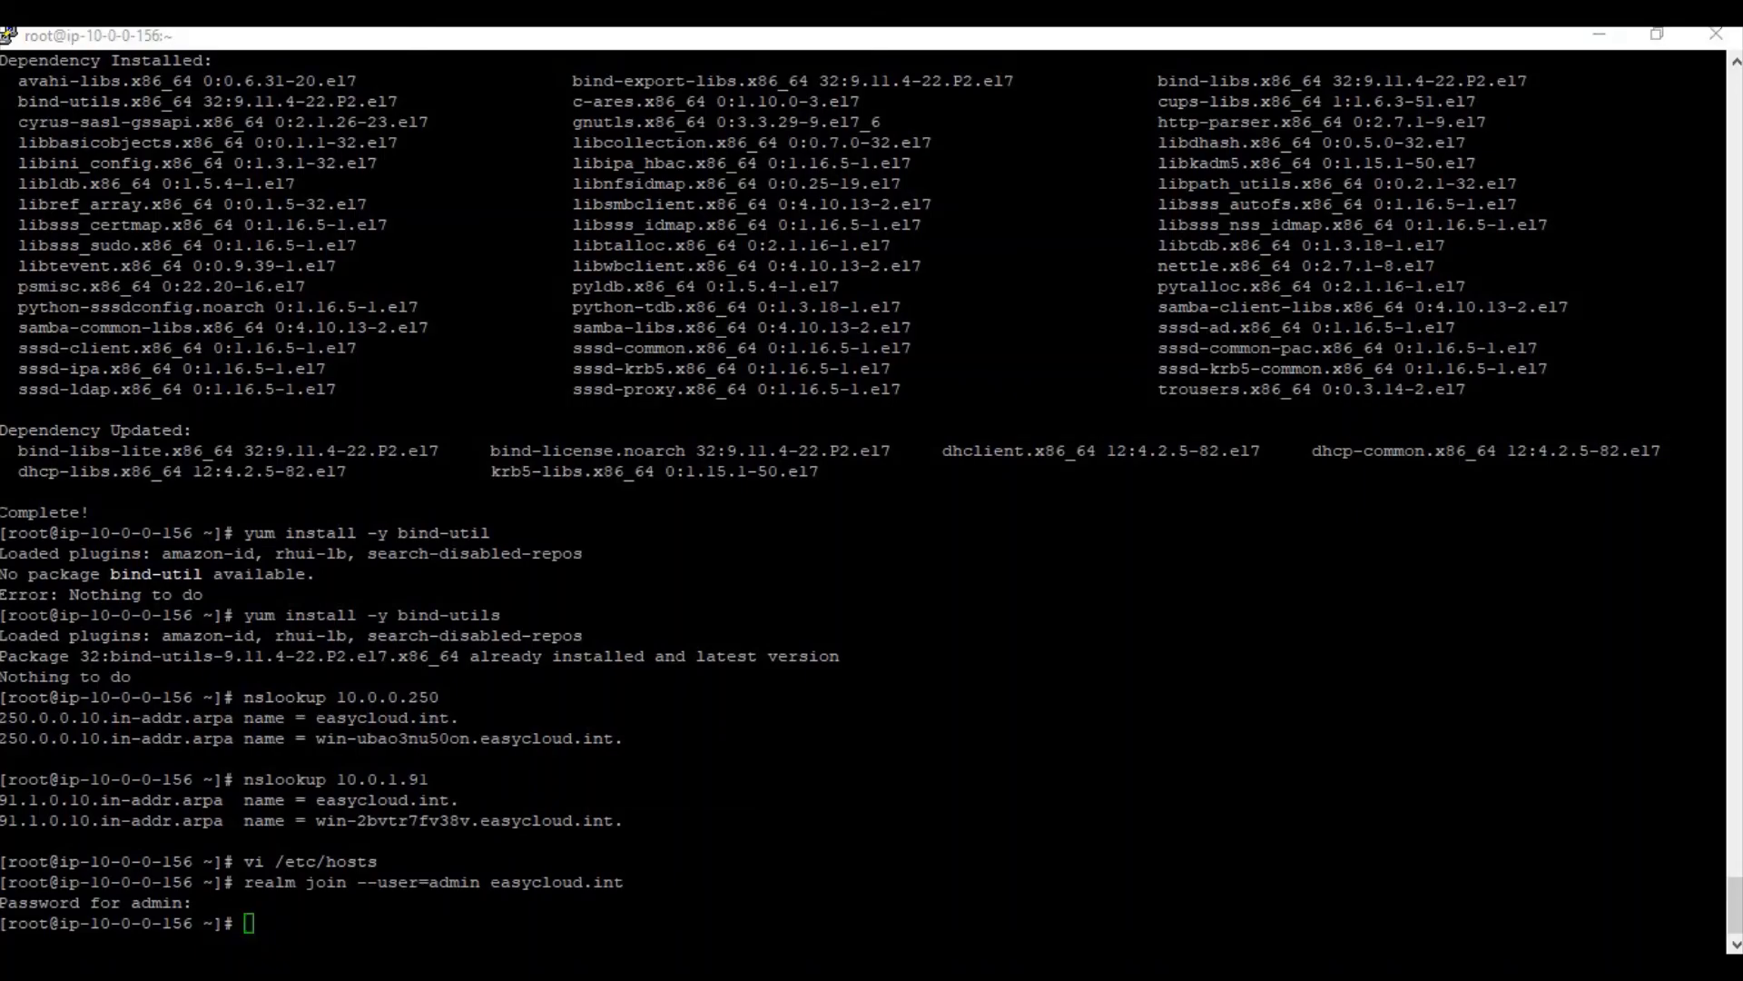
{"action": "key", "text": "alt+Tab"}
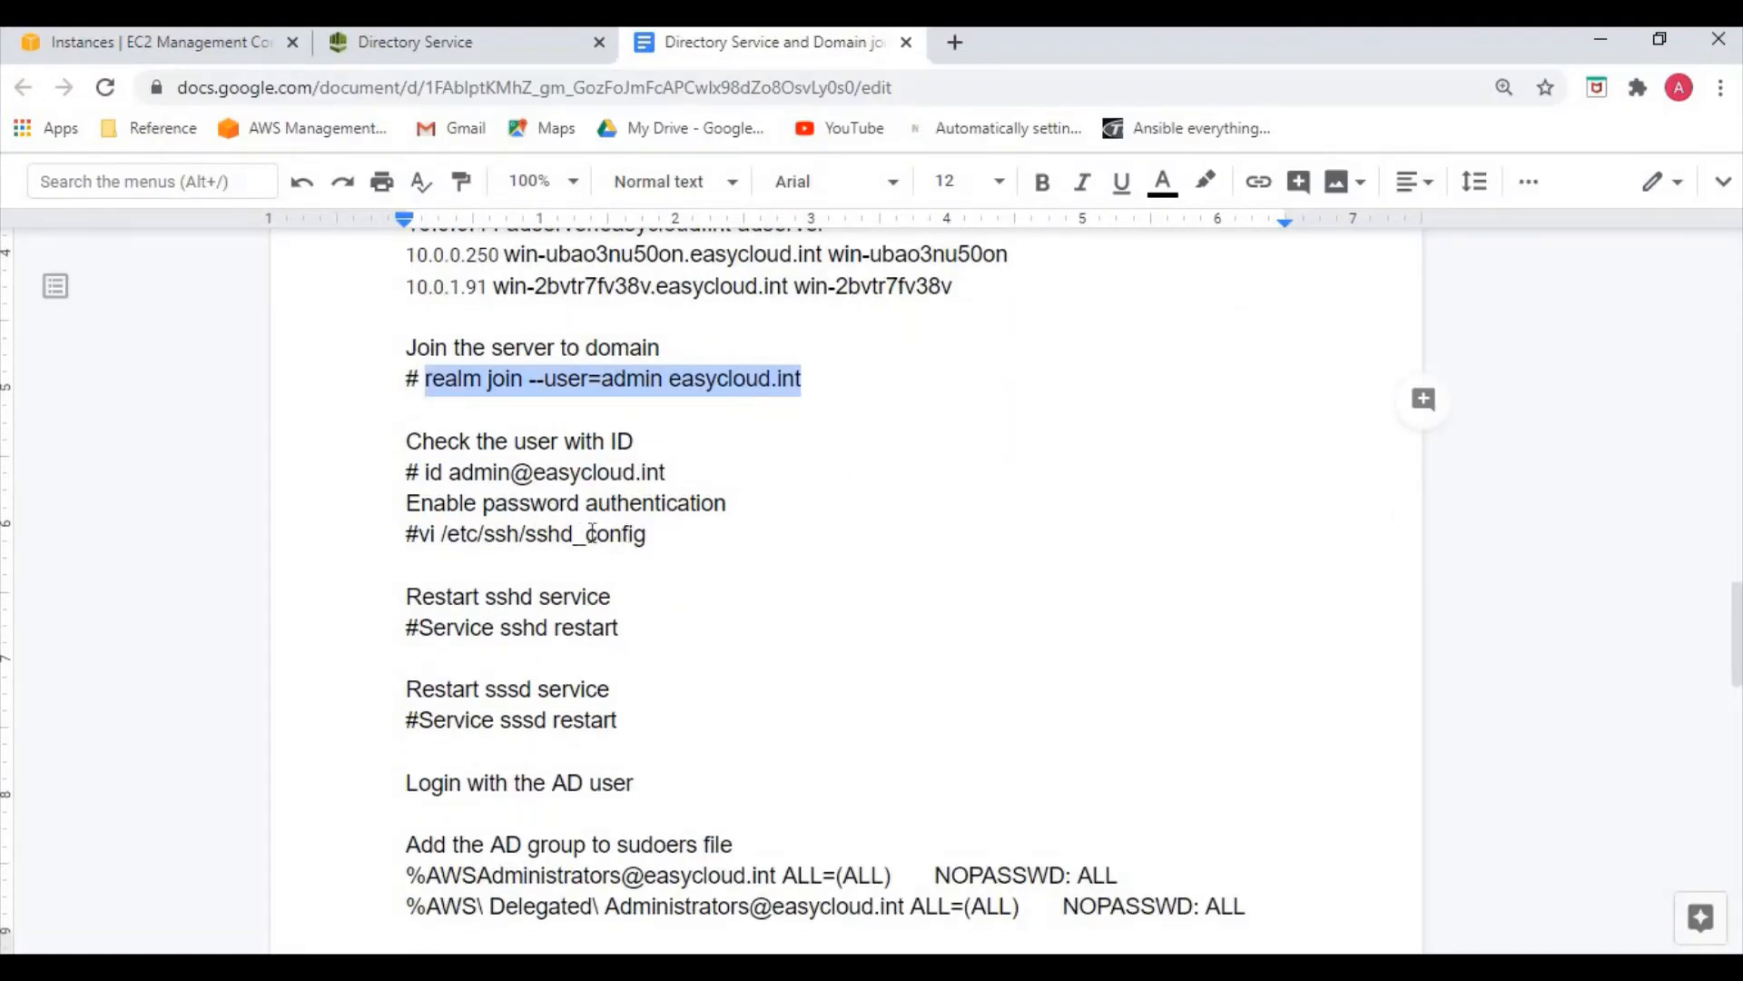
Open /etc/ssh/sshd_config in vi on the server
{"action": "left_click", "coordinate": [459, 504]}
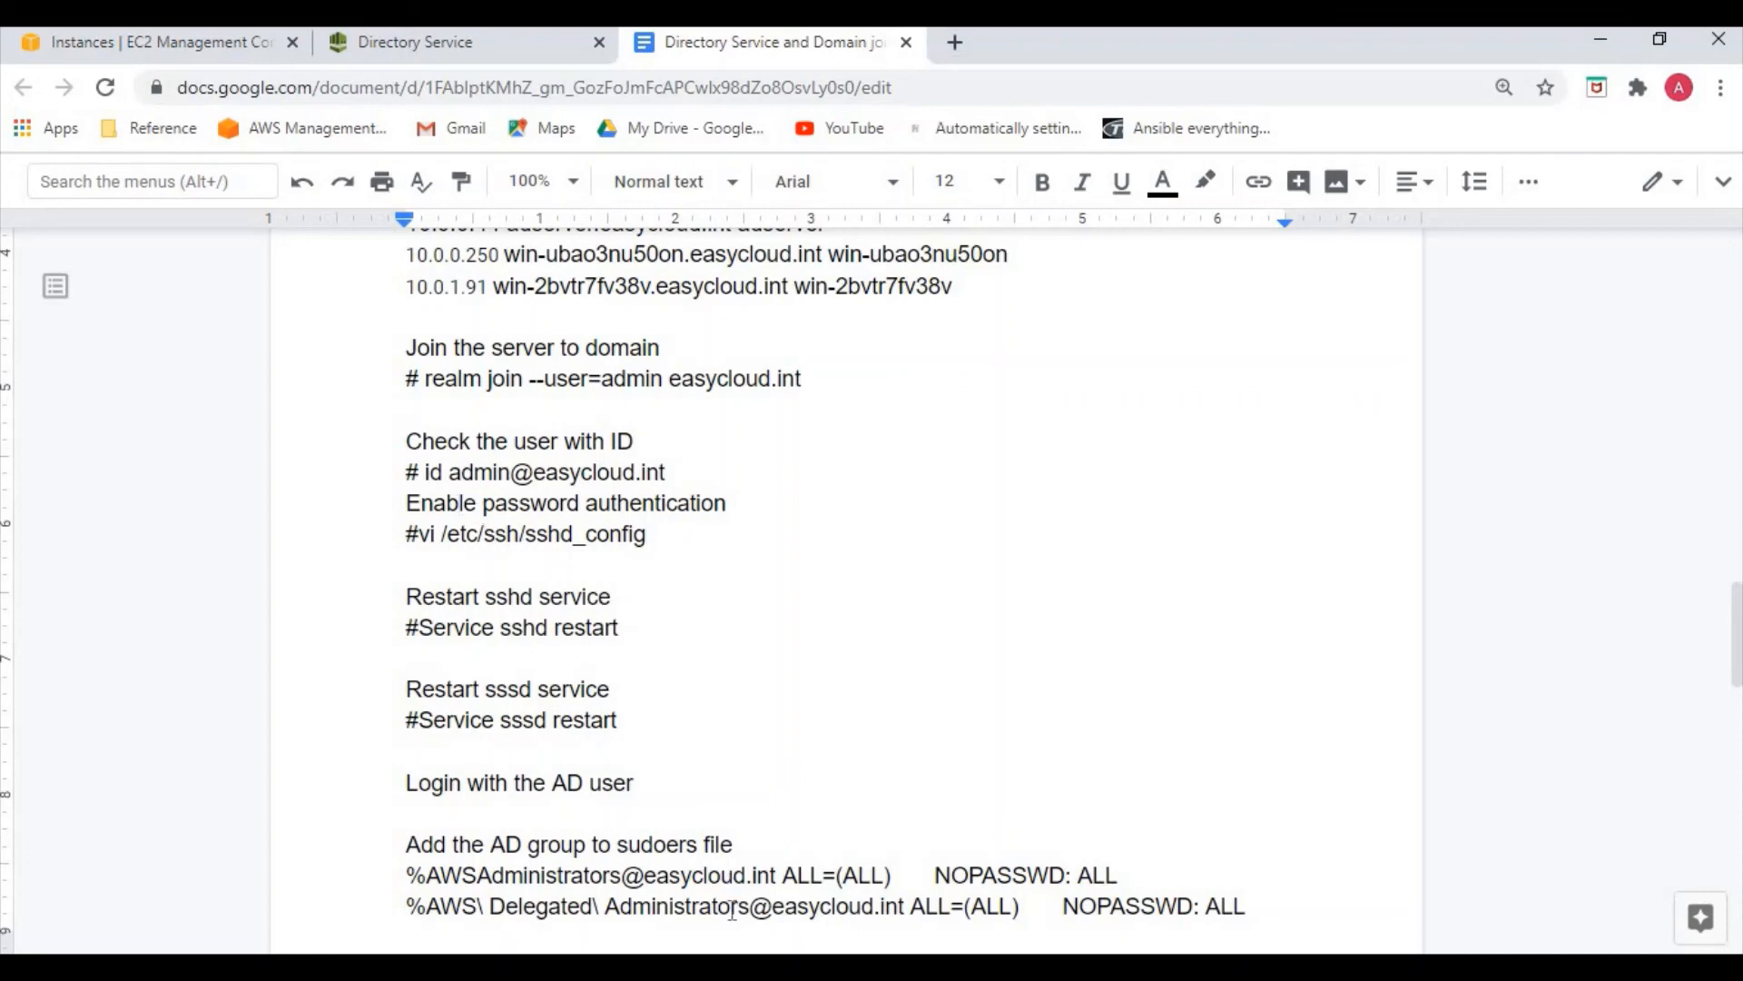
{"action": "key", "text": "alt+Tab"}
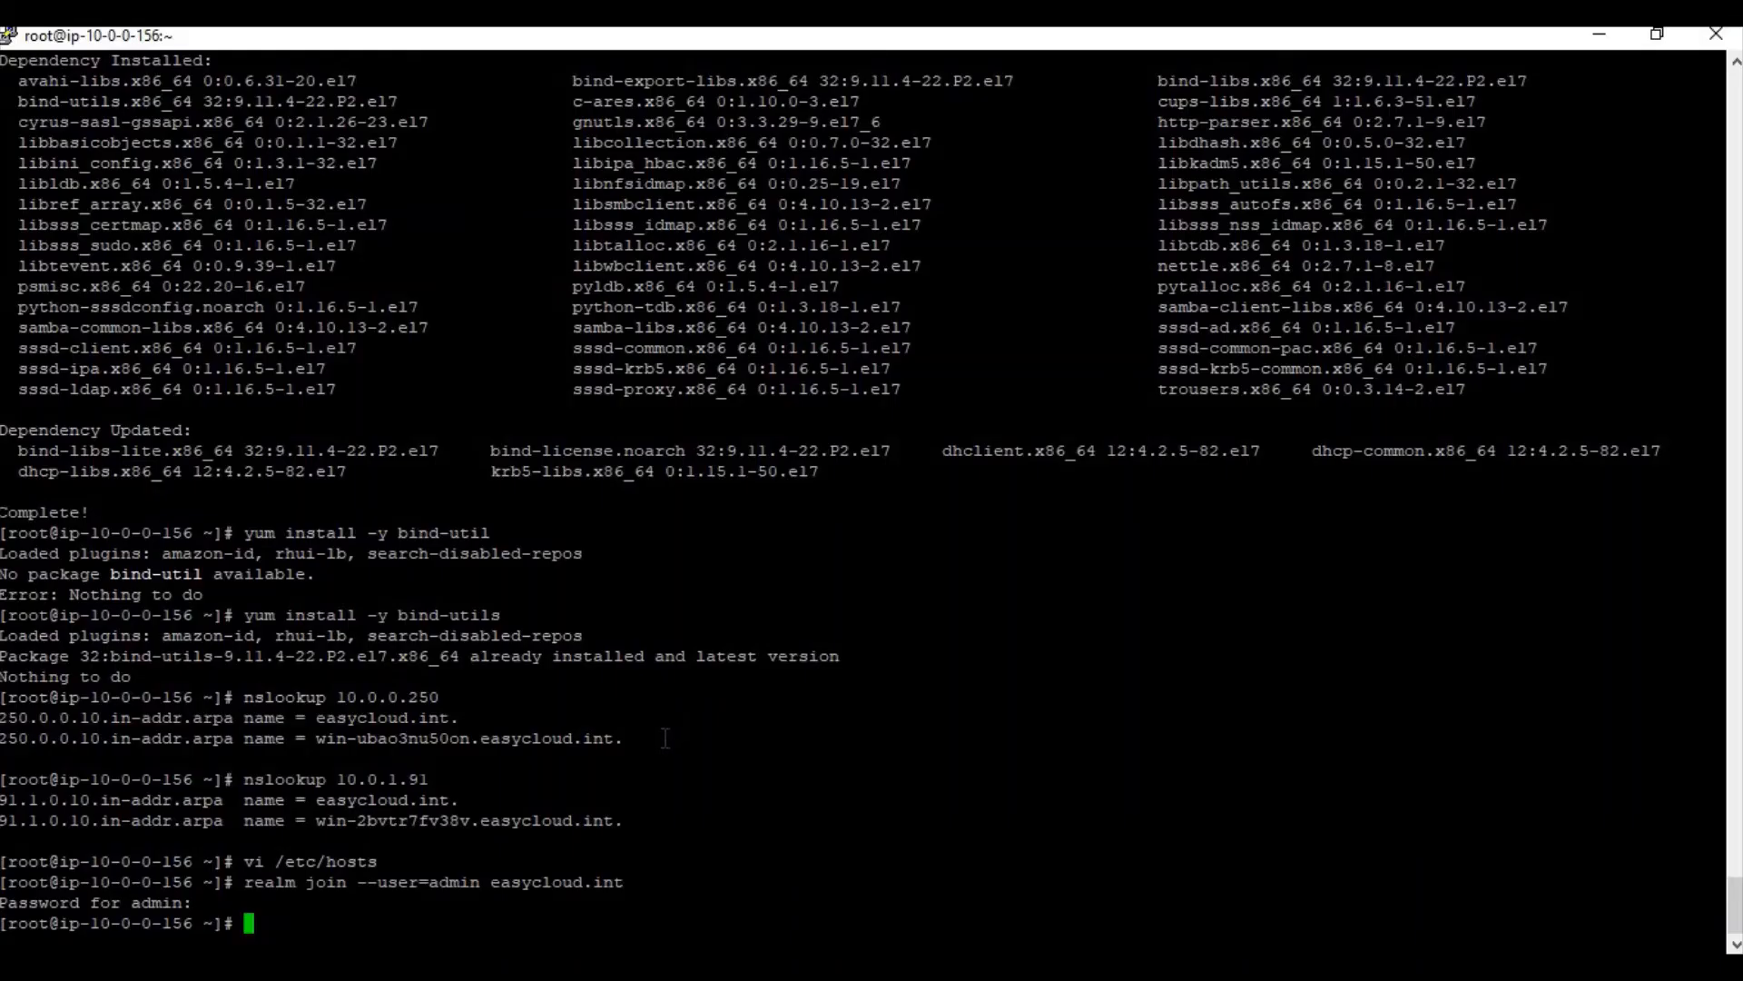
{"action": "type", "text": "vi /etc/ssh/sshd"}
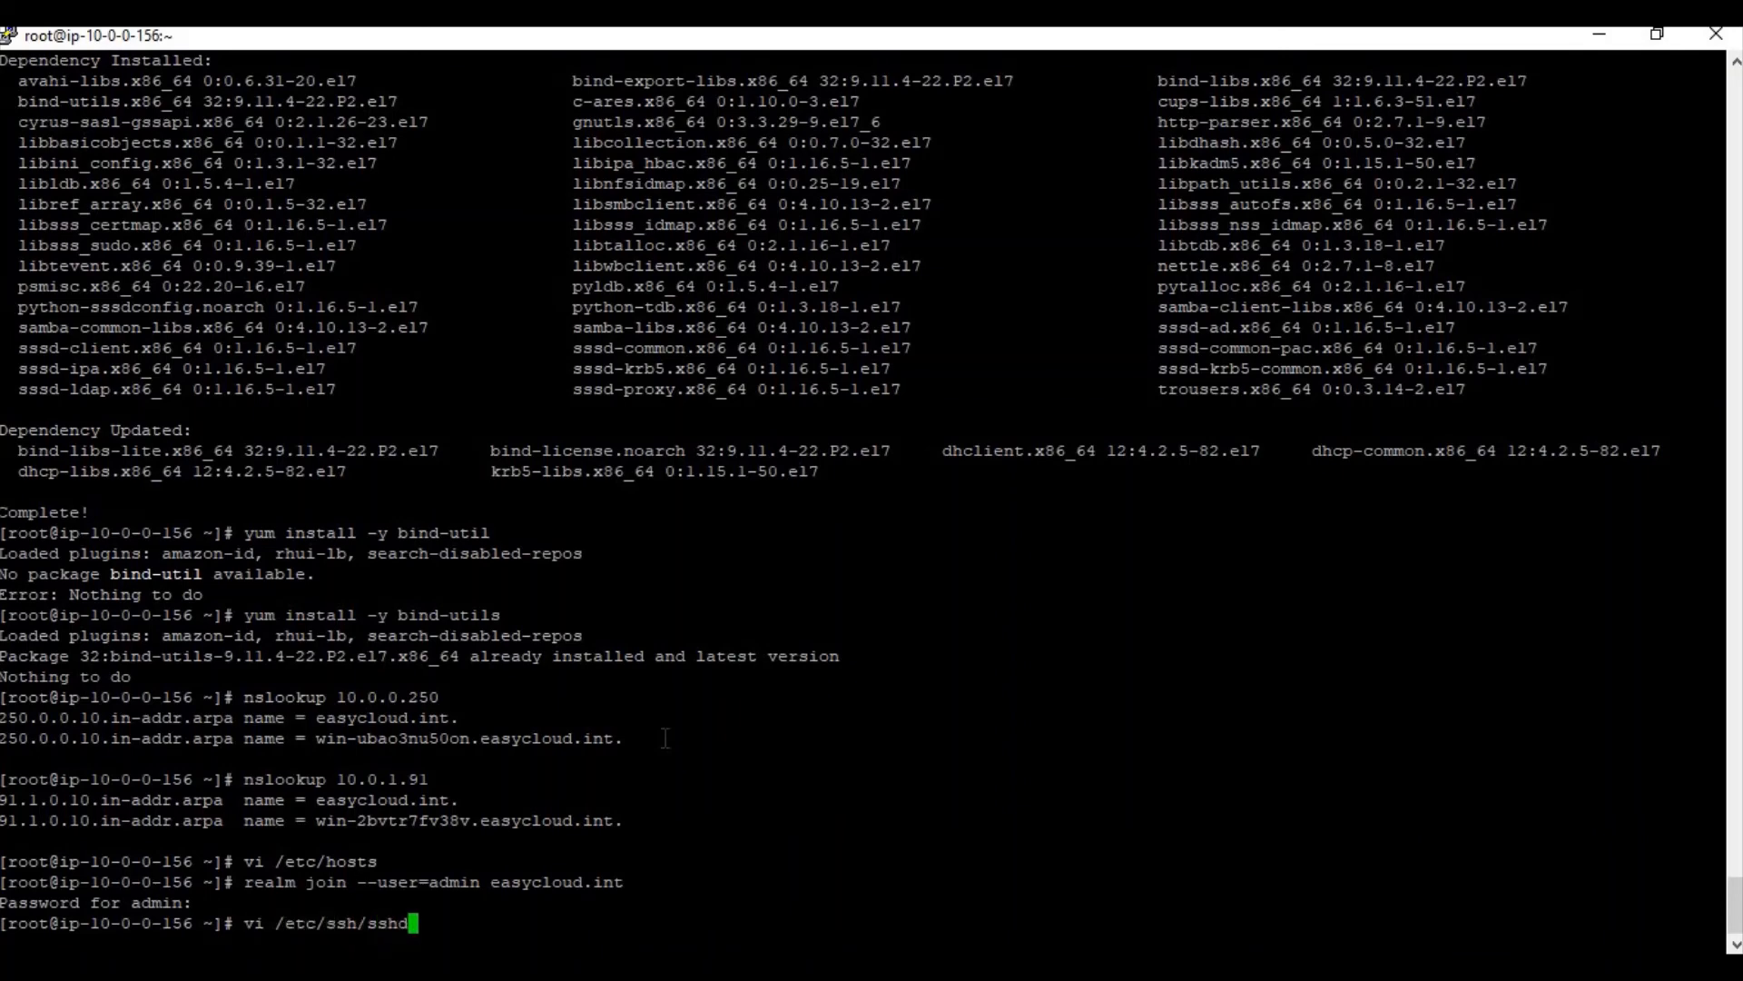
{"action": "key", "text": "Tab"}
{"action": "key", "text": "Return"}
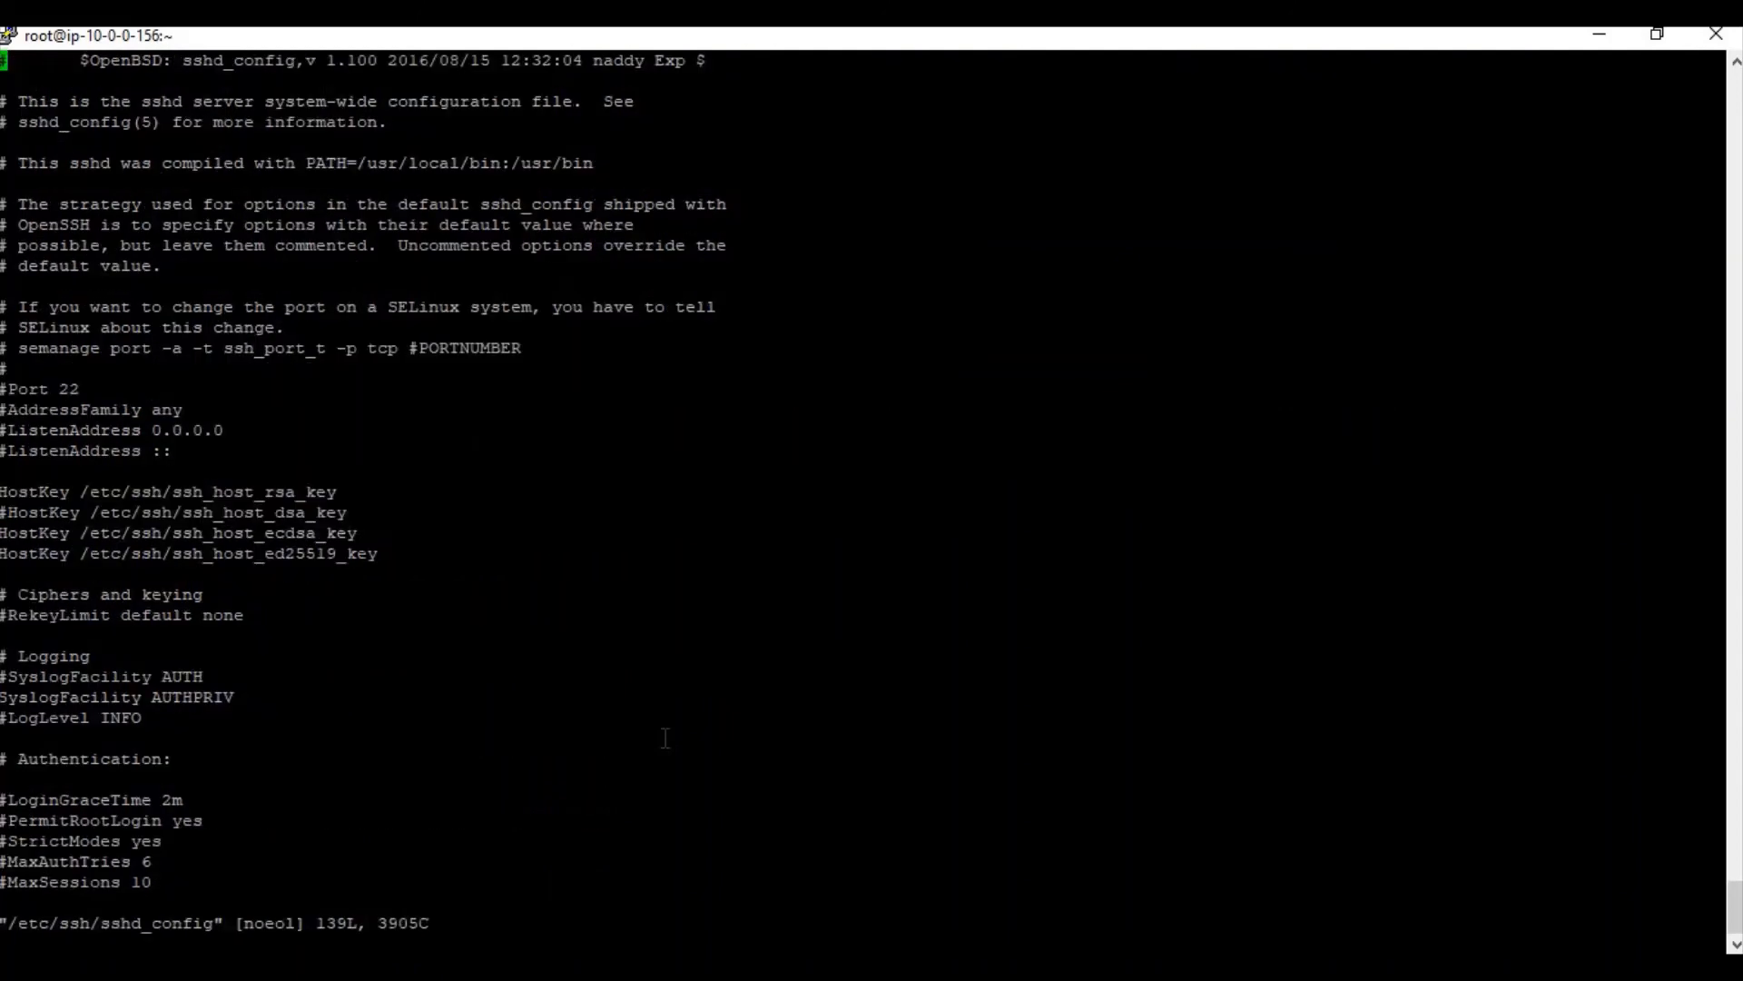
Uncomment 'PasswordAuthentication yes', comment out 'PasswordAuthentication no', and save with :wq
{"action": "key", "text": "Down"}
{"action": "key", "text": "Down"}
{"action": "key", "text": "Down"}
{"action": "key", "text": "Down"}
{"action": "key", "text": "Down"}
{"action": "key", "text": "Down"}
{"action": "key", "text": "Down"}
{"action": "key", "text": "Down"}
{"action": "key", "text": "Down"}
{"action": "key", "text": "Down"}
{"action": "key", "text": "Down"}
{"action": "key", "text": "Down"}
{"action": "key", "text": "Down"}
{"action": "key", "text": "Down"}
{"action": "key", "text": "Down"}
{"action": "key", "text": "Down"}
{"action": "key", "text": "Down"}
{"action": "key", "text": "Down"}
{"action": "key", "text": "Down"}
{"action": "key", "text": "Down"}
{"action": "key", "text": "Down"}
{"action": "key", "text": "Down"}
{"action": "key", "text": "Down"}
{"action": "key", "text": "Down"}
{"action": "key", "text": "Down"}
{"action": "key", "text": "Down"}
{"action": "key", "text": "Down"}
{"action": "key", "text": "Down"}
{"action": "key", "text": "Down"}
{"action": "key", "text": "Down"}
{"action": "key", "text": "Down"}
{"action": "key", "text": "Down"}
{"action": "key", "text": "Down"}
{"action": "key", "text": "Down"}
{"action": "key", "text": "Down"}
{"action": "key", "text": "Down"}
{"action": "key", "text": "Down"}
{"action": "key", "text": "Down"}
{"action": "key", "text": "Down"}
{"action": "key", "text": "Down"}
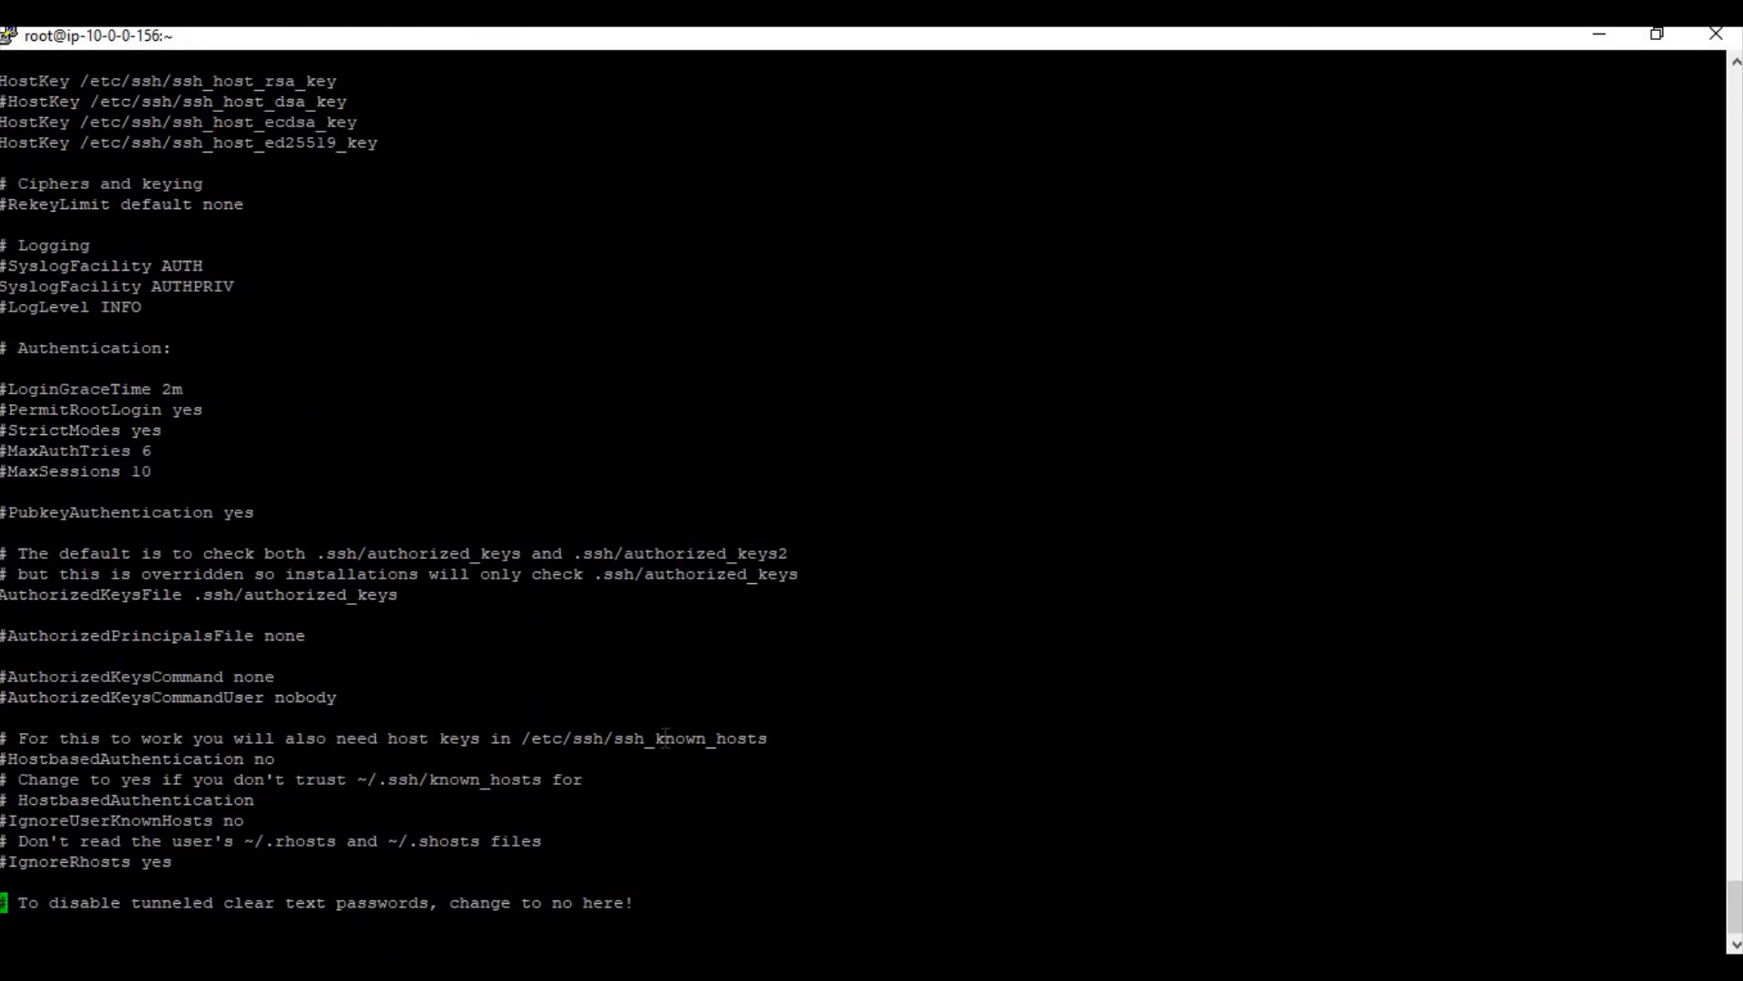
{"action": "key", "text": "Down"}
{"action": "key", "text": "Down"}
{"action": "key", "text": "Down"}
{"action": "key", "text": "Down"}
{"action": "key", "text": "Down"}
{"action": "key", "text": "Up"}
{"action": "key", "text": "Up"}
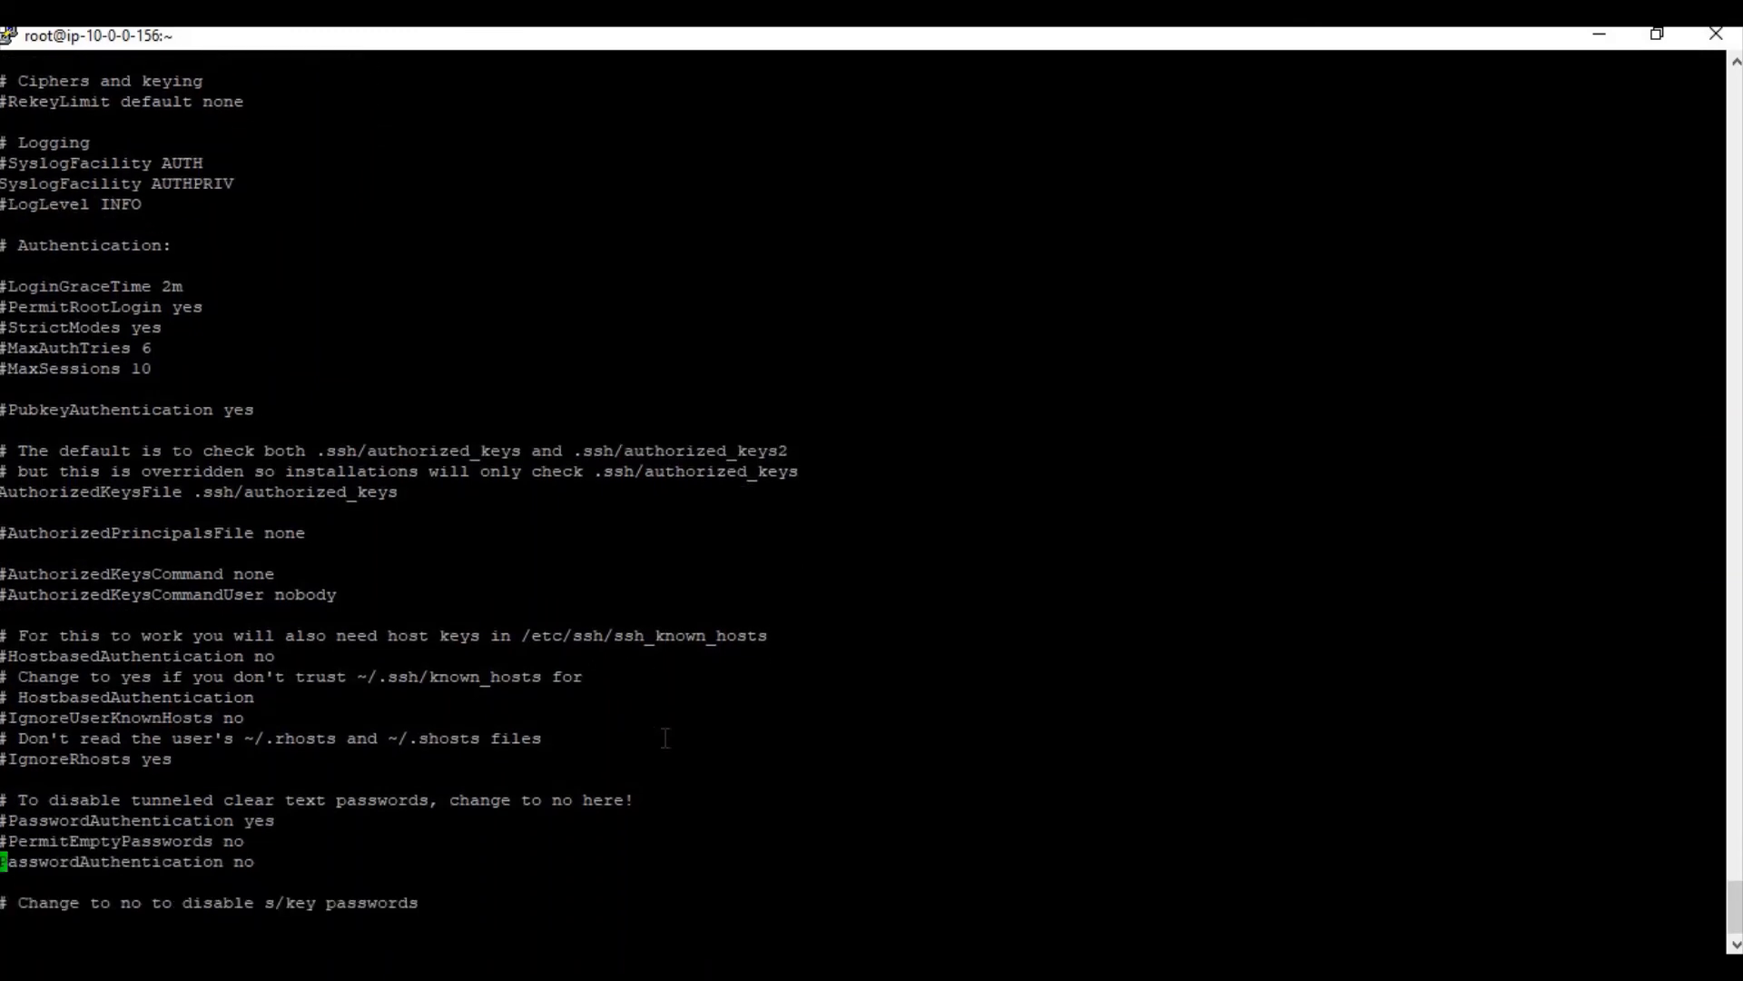
{"action": "key", "text": "Up"}
{"action": "key", "text": "Up"}
{"action": "key", "text": "i"}
{"action": "key", "text": "Delete"}
{"action": "key", "text": "Down"}
{"action": "key", "text": "Down"}
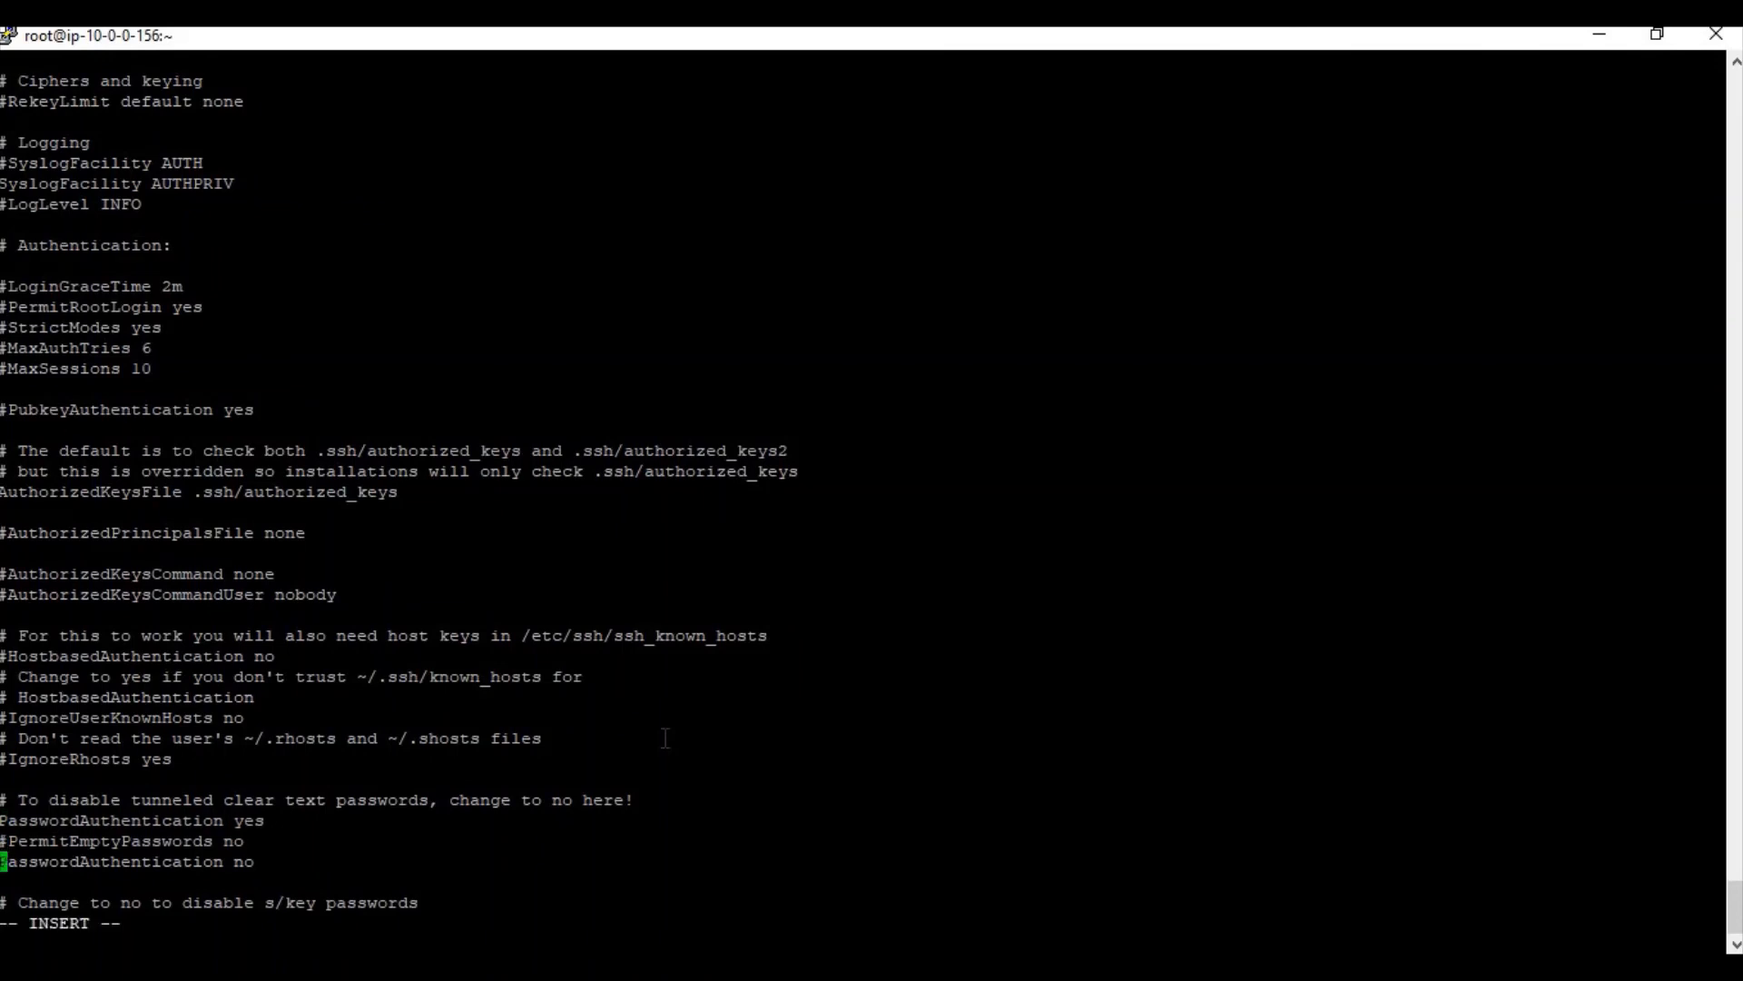
{"action": "type", "text": "#"}
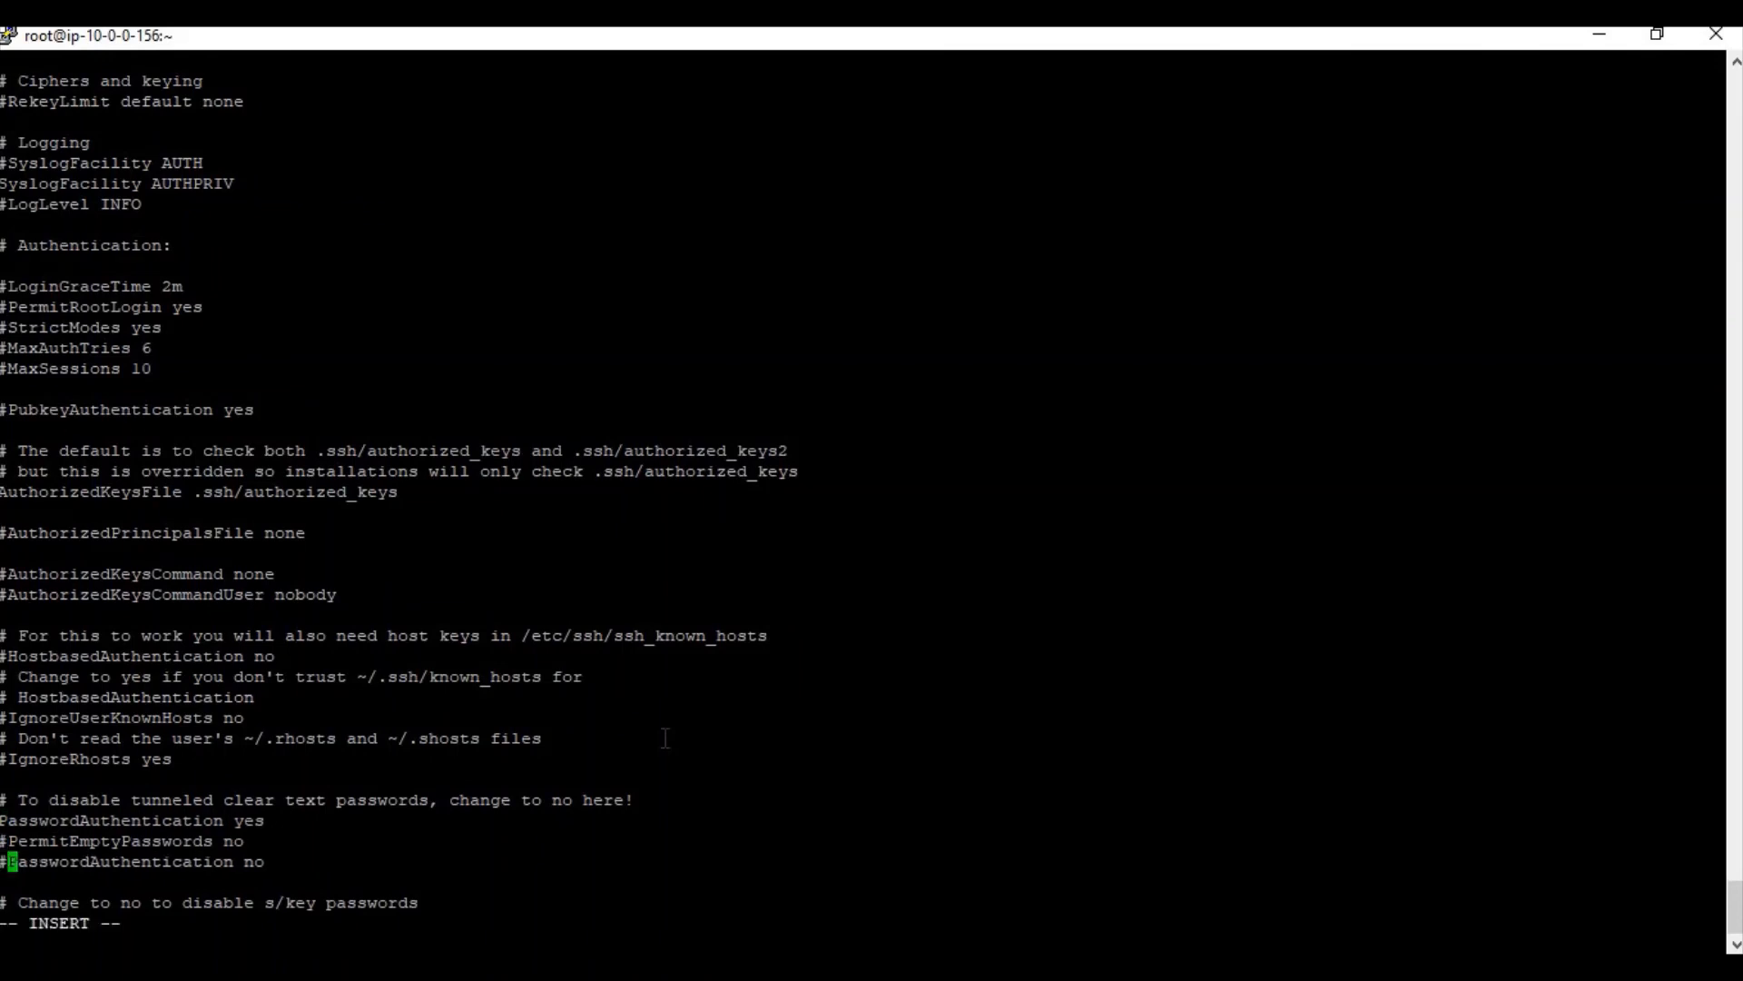
{"action": "key", "text": "Escape"}
{"action": "type", "text": ":wq"}
{"action": "key", "text": "Return"}
Restart the SSH daemon with 'service sshd restart'
{"action": "type", "text": "service "}
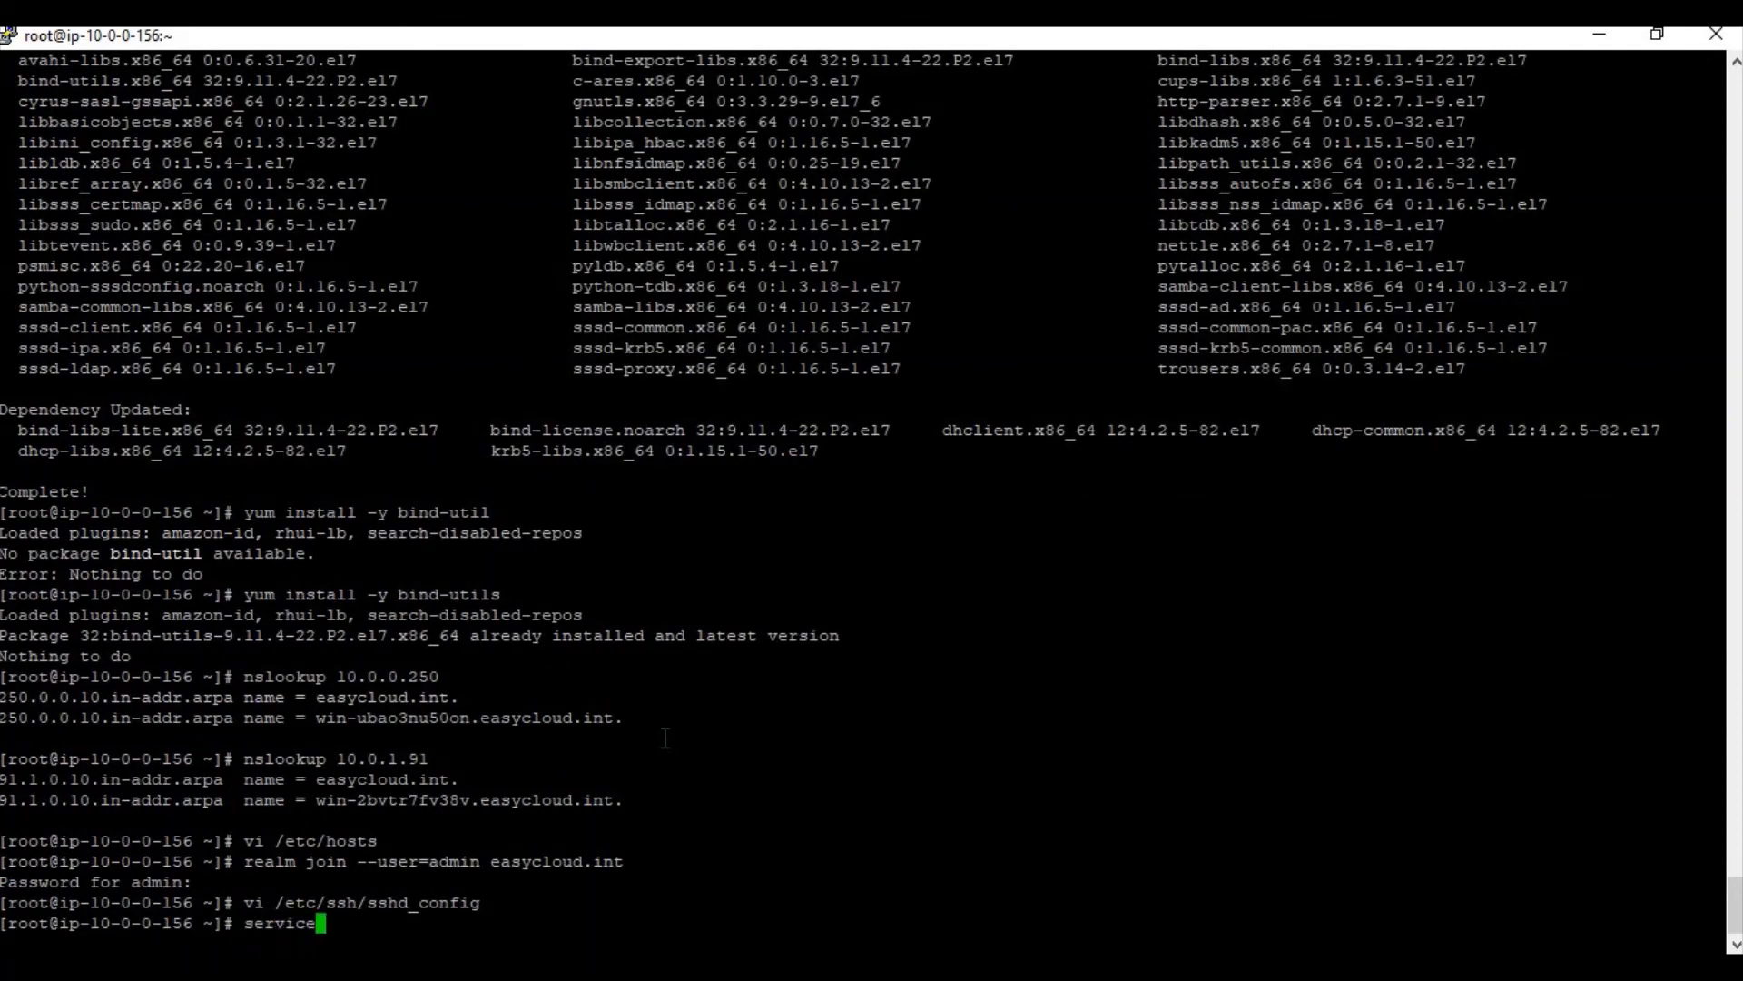
{"action": "type", "text": "sshd r"}
{"action": "type", "text": "s"}
{"action": "key", "text": "BackSpace"}
{"action": "key", "text": "BackSpace"}
{"action": "type", "text": "restart"}
{"action": "key", "text": "Return"}
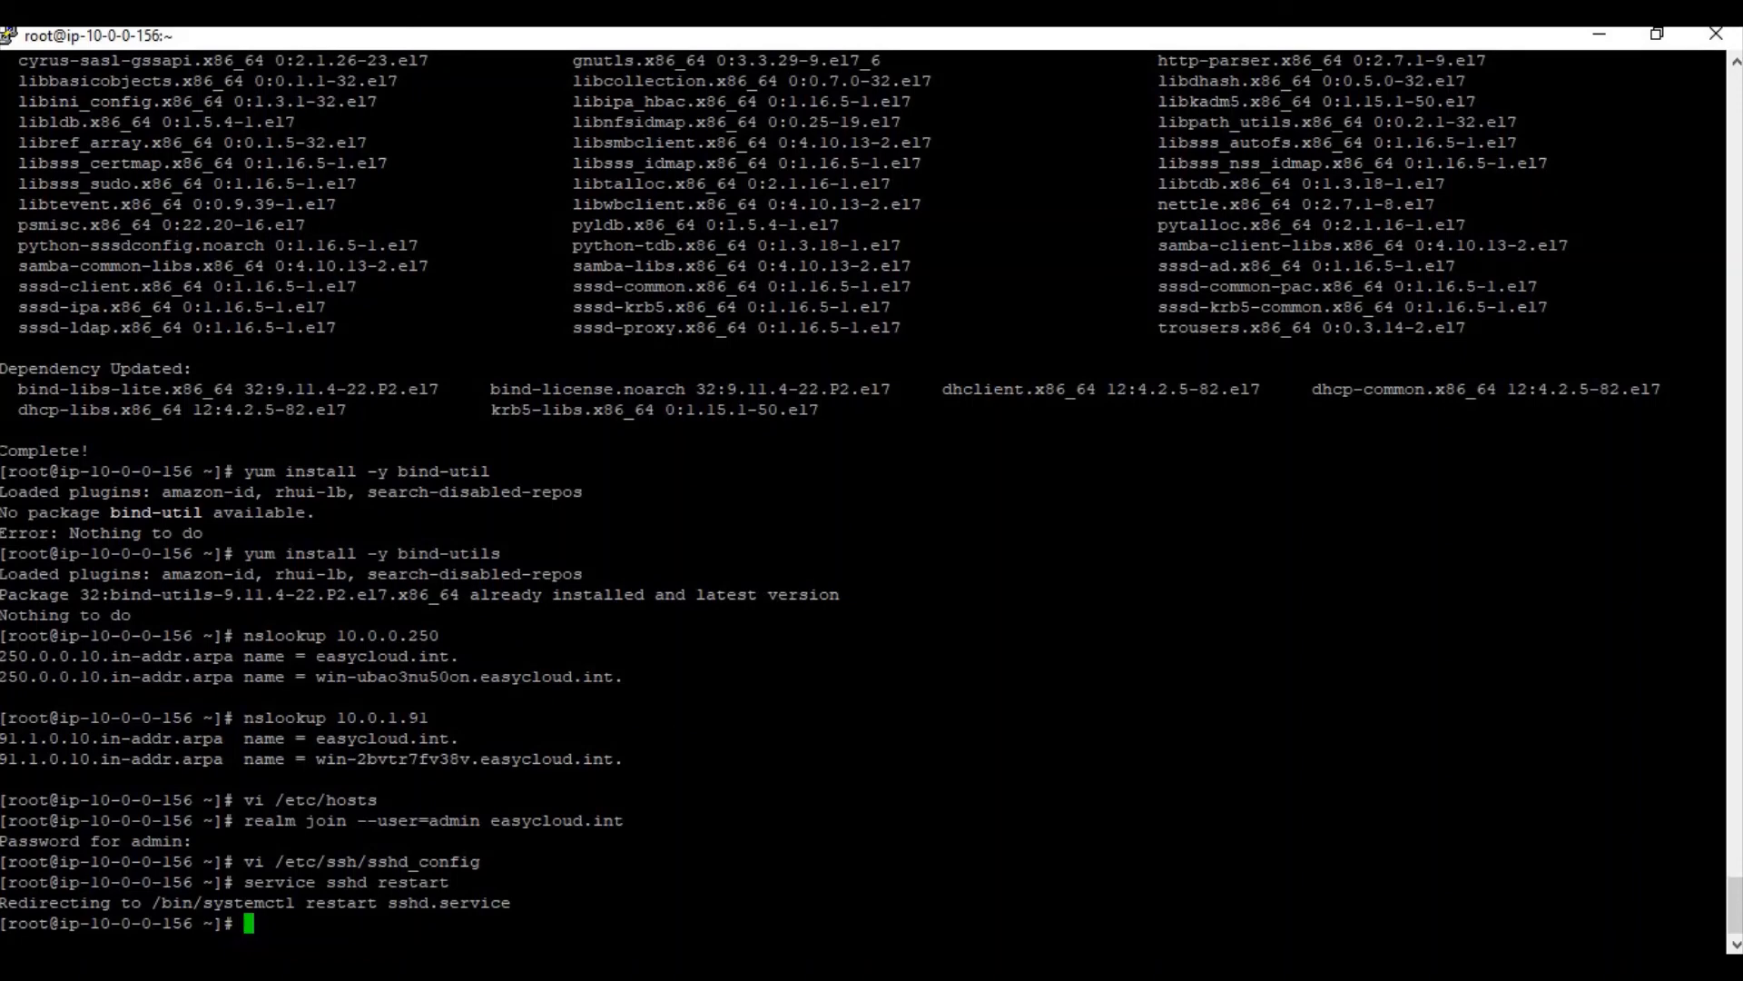
{"action": "key", "text": "alt+Tab"}
{"action": "scroll", "coordinate": [452, 733], "scroll_direction": "down", "scroll_amount": 3}
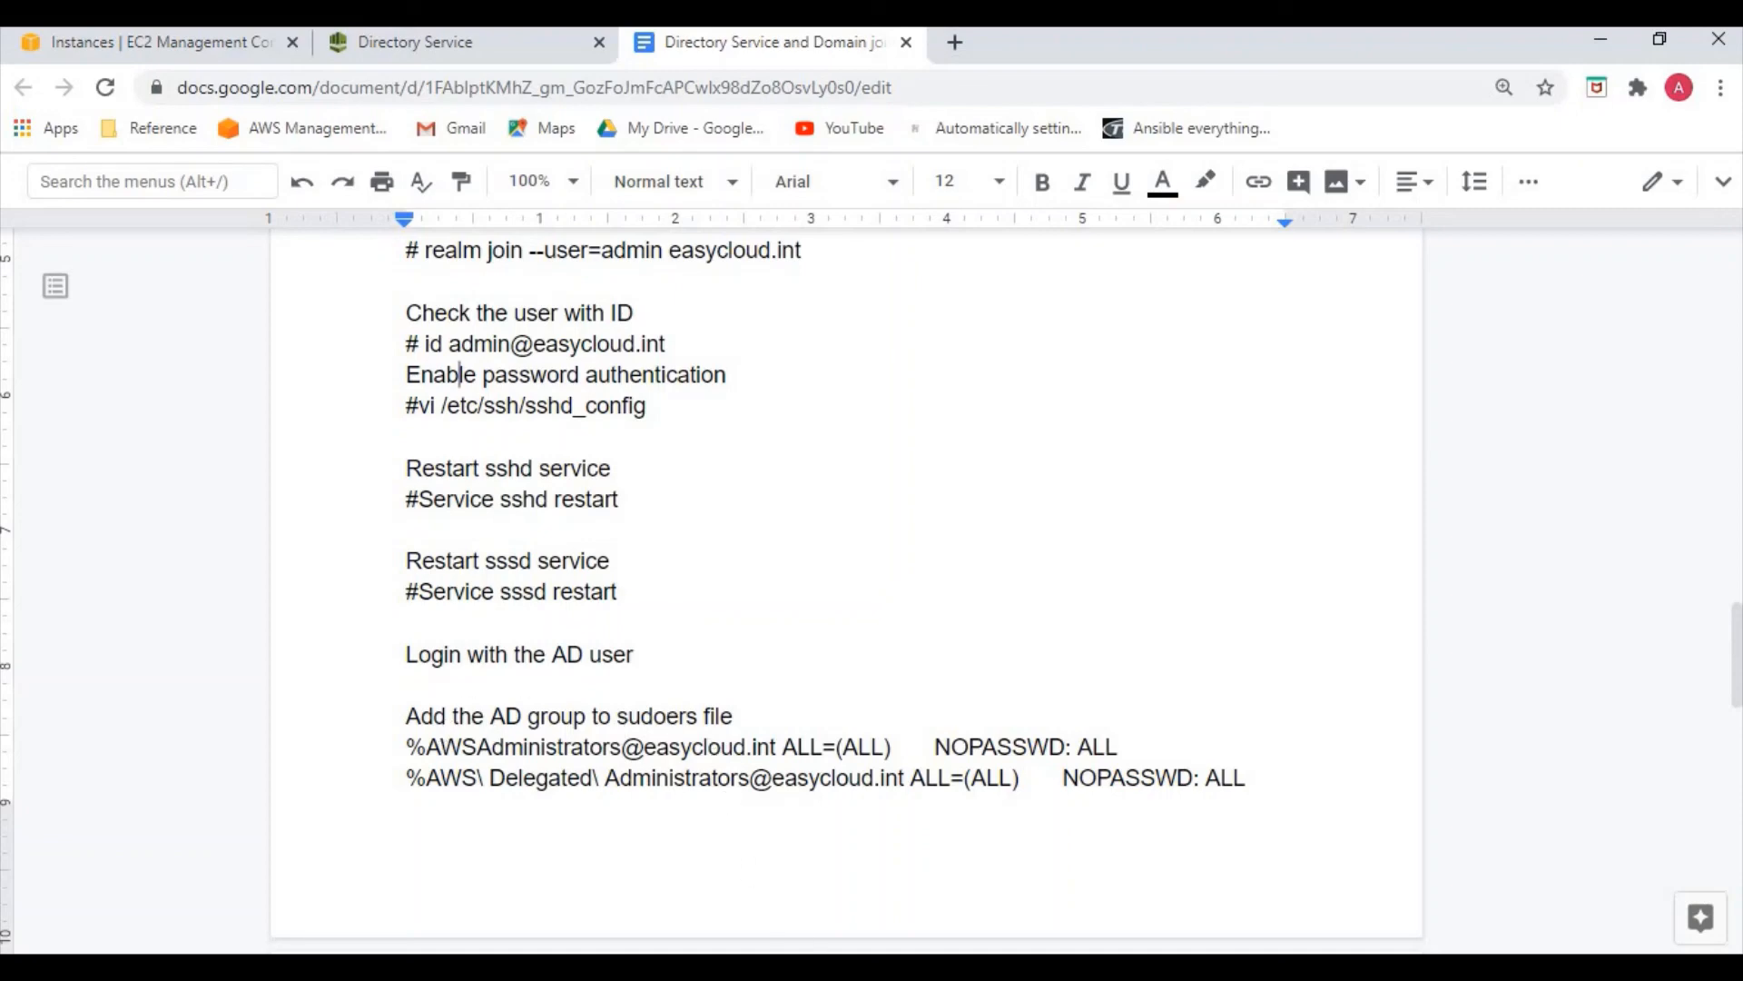
Open the sudoers file with visudo and move just below the passwordless wheel rule
{"action": "key", "text": "alt+Tab"}
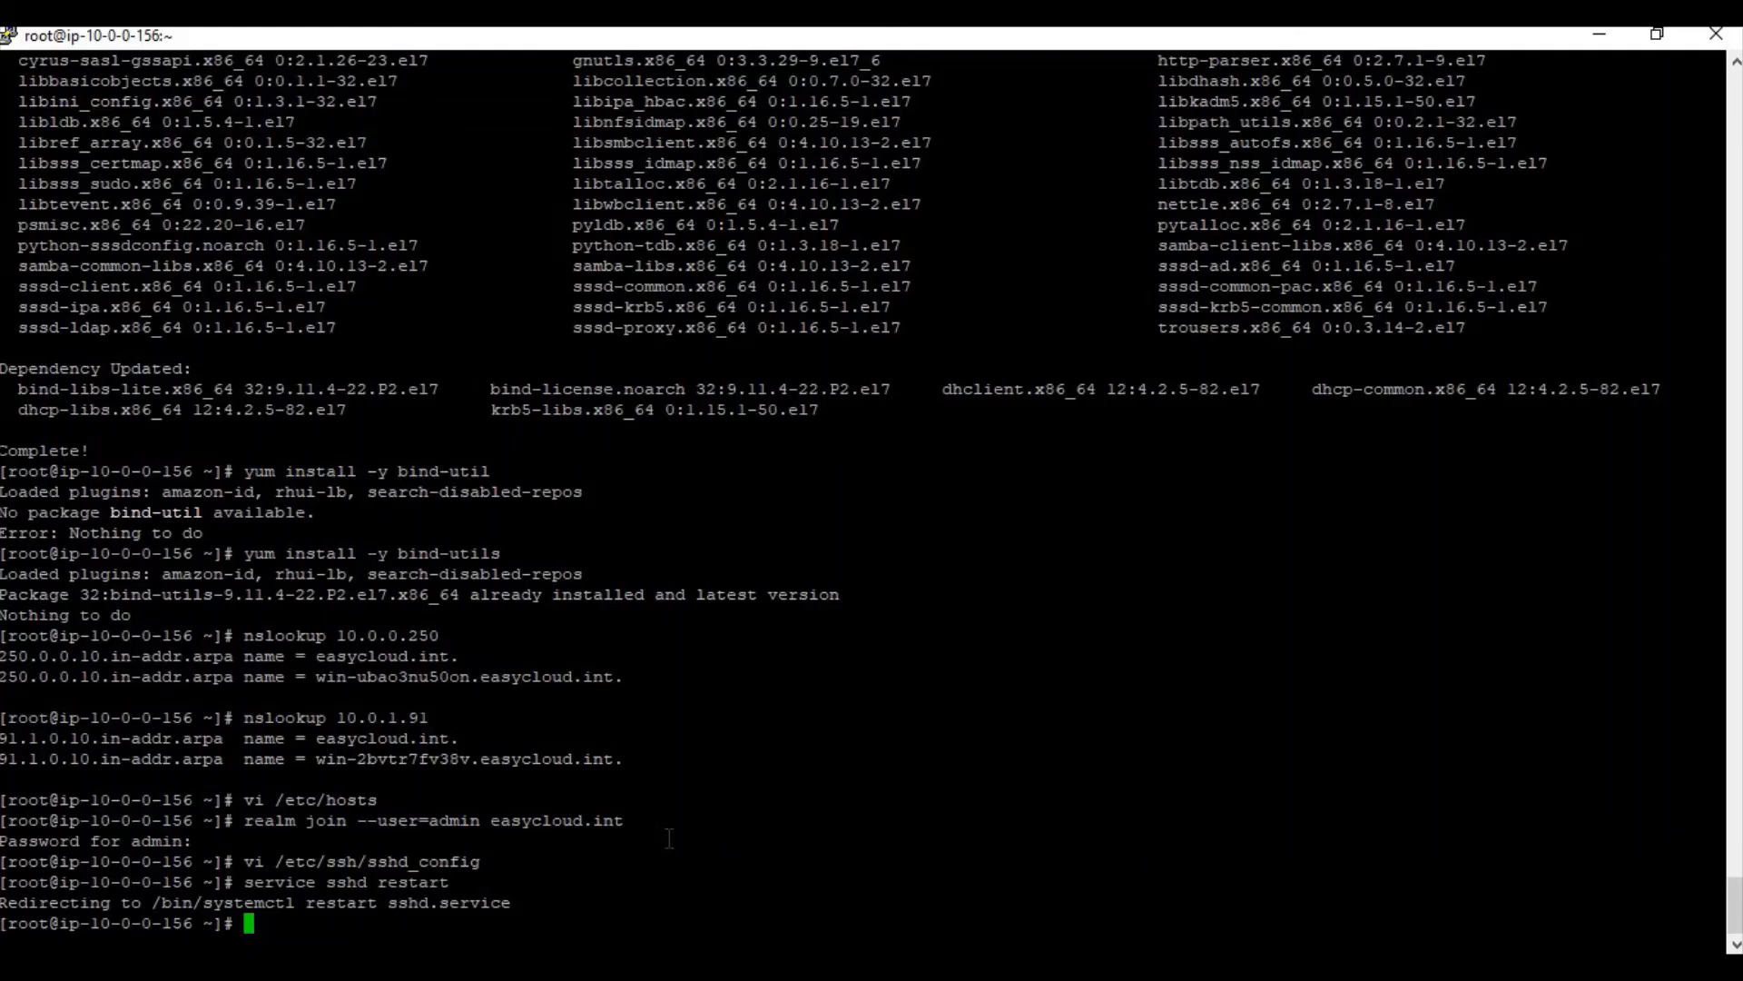
{"action": "type", "text": "visudo"}
{"action": "key", "text": "Return"}
{"action": "key", "text": "Down"}
{"action": "key", "text": "Down"}
{"action": "key", "text": "Down"}
{"action": "key", "text": "Down"}
{"action": "key", "text": "Down"}
{"action": "key", "text": "Down"}
{"action": "key", "text": "Down"}
{"action": "key", "text": "Down"}
{"action": "key", "text": "Down"}
{"action": "key", "text": "Down"}
{"action": "key", "text": "Down"}
{"action": "key", "text": "Down"}
{"action": "key", "text": "Down"}
{"action": "key", "text": "Down"}
{"action": "key", "text": "Down"}
{"action": "key", "text": "Down"}
{"action": "key", "text": "Down"}
{"action": "key", "text": "Down"}
{"action": "key", "text": "Down"}
{"action": "key", "text": "Down"}
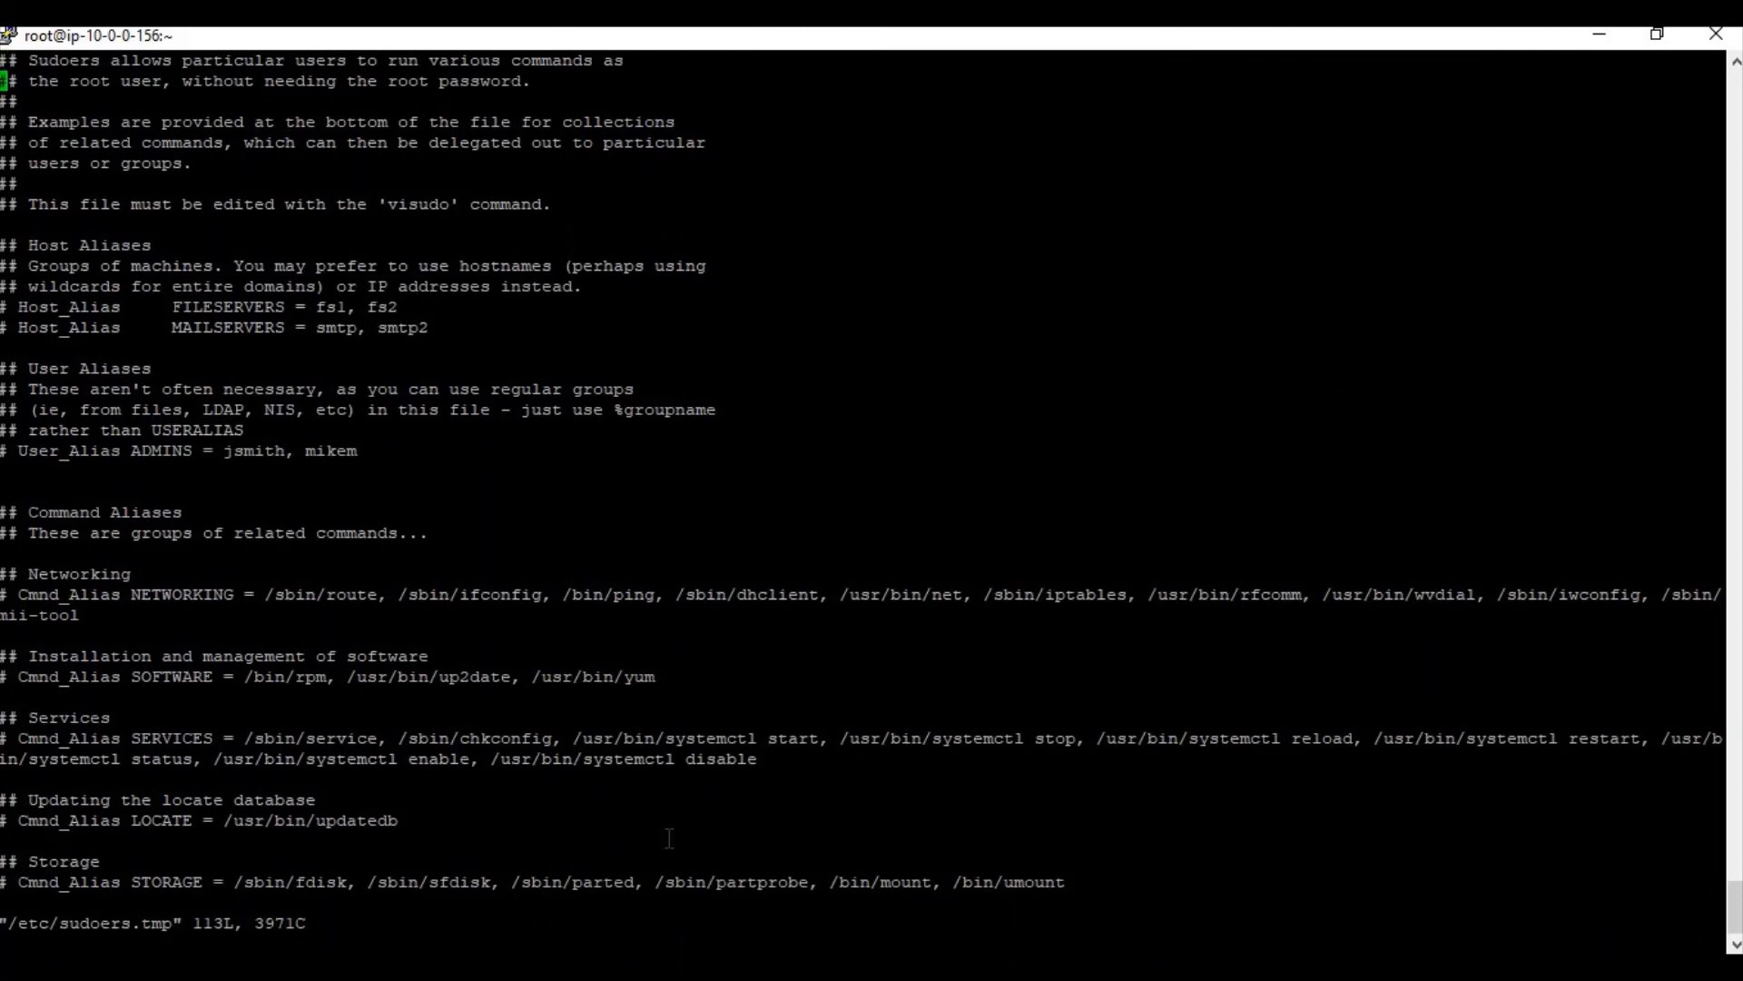
{"action": "key", "text": "Down"}
{"action": "key", "text": "Down"}
{"action": "key", "text": "Down"}
{"action": "key", "text": "Down"}
{"action": "key", "text": "Down"}
{"action": "key", "text": "Down"}
{"action": "key", "text": "Down"}
{"action": "key", "text": "Down"}
{"action": "key", "text": "Down"}
{"action": "key", "text": "Down"}
{"action": "key", "text": "Down"}
{"action": "key", "text": "Down"}
{"action": "key", "text": "Down"}
{"action": "key", "text": "Down"}
{"action": "key", "text": "Down"}
{"action": "key", "text": "Down"}
{"action": "key", "text": "Down"}
{"action": "key", "text": "Down"}
{"action": "key", "text": "Down"}
{"action": "key", "text": "Down"}
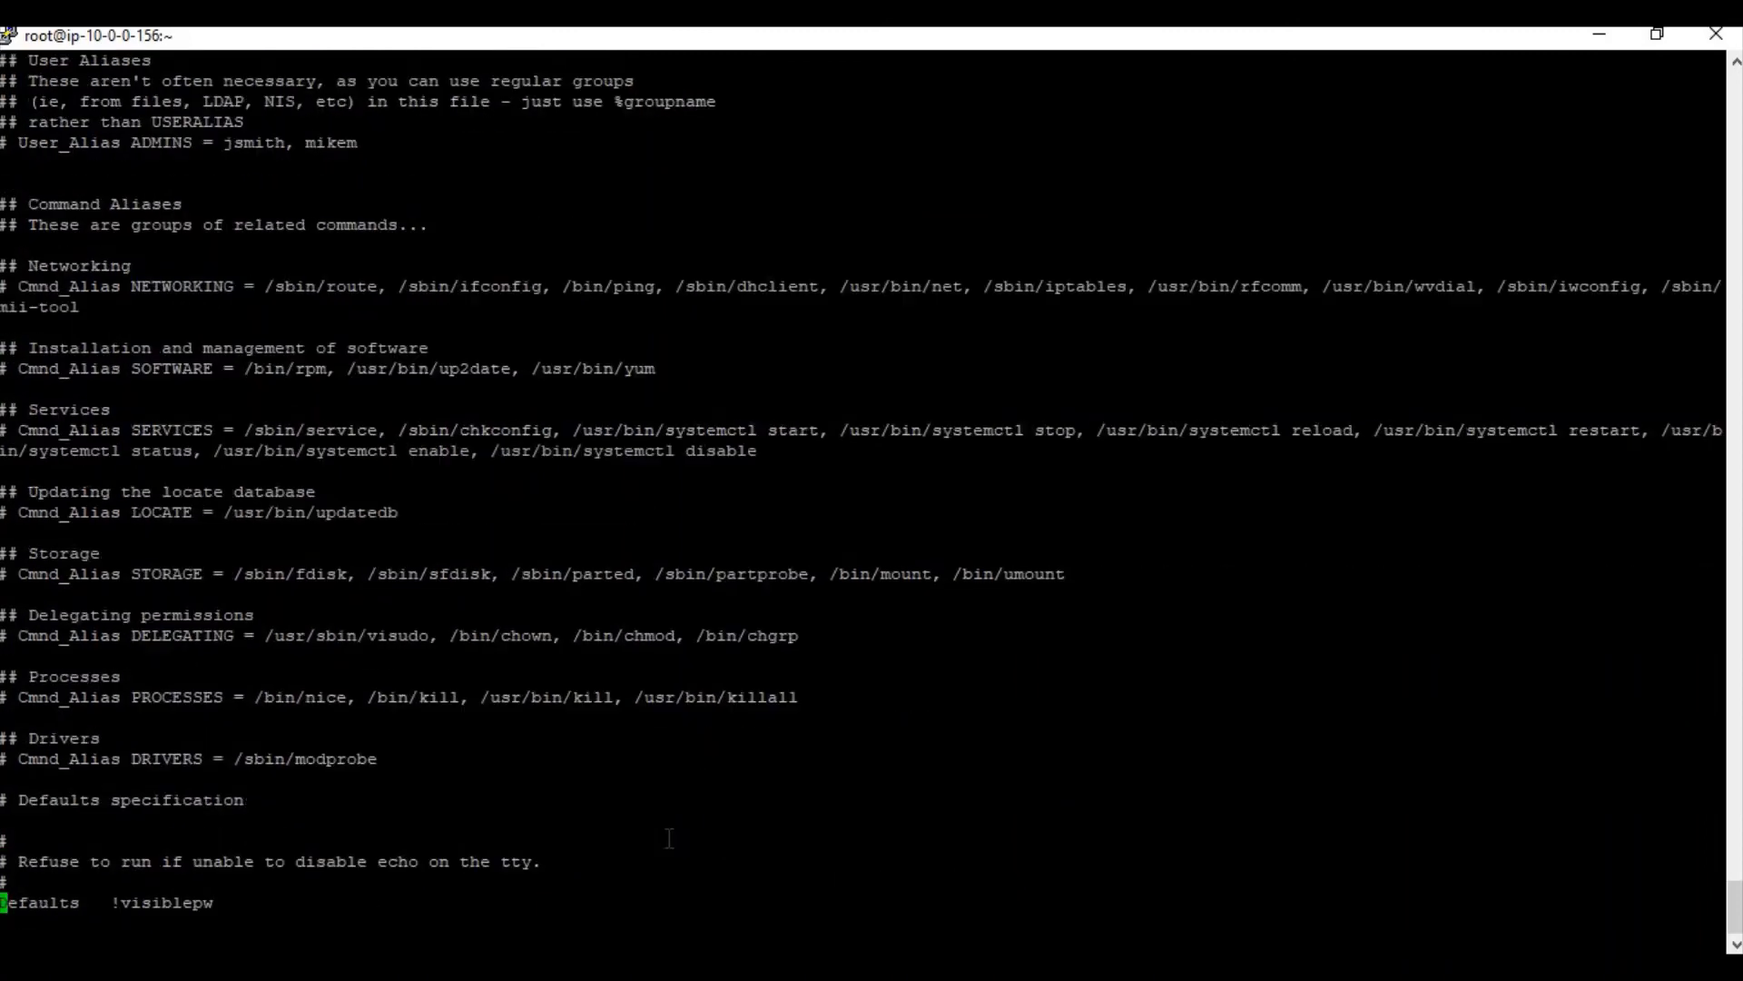
{"action": "key", "text": "Down"}
{"action": "key", "text": "Down"}
{"action": "key", "text": "Down"}
{"action": "key", "text": "Down"}
{"action": "key", "text": "Down"}
{"action": "key", "text": "Down"}
{"action": "key", "text": "Down"}
{"action": "key", "text": "Down"}
{"action": "key", "text": "Down"}
{"action": "key", "text": "Down"}
{"action": "key", "text": "Down"}
{"action": "key", "text": "Down"}
{"action": "key", "text": "Down"}
{"action": "key", "text": "Down"}
{"action": "key", "text": "Down"}
{"action": "key", "text": "Down"}
{"action": "key", "text": "Down"}
{"action": "key", "text": "Down"}
{"action": "key", "text": "Down"}
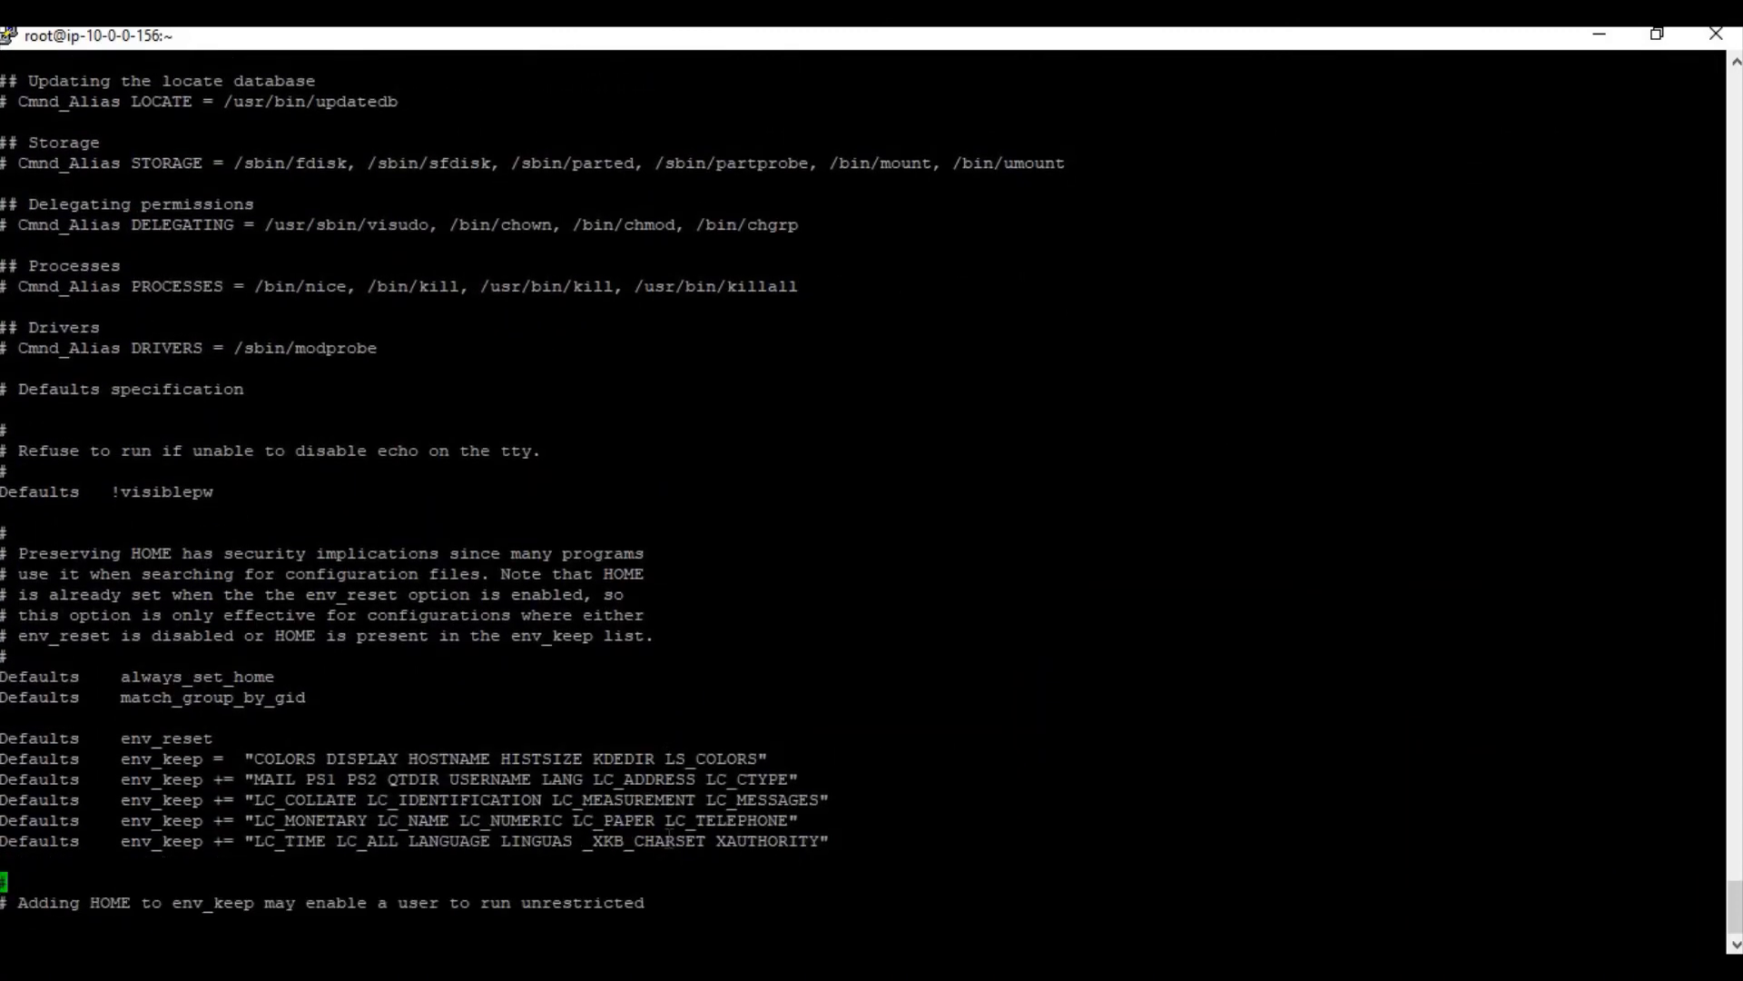
{"action": "key", "text": "Down"}
{"action": "key", "text": "Down"}
{"action": "key", "text": "Down"}
{"action": "key", "text": "Down"}
{"action": "key", "text": "Down"}
{"action": "key", "text": "Down"}
{"action": "key", "text": "Down"}
{"action": "key", "text": "Down"}
{"action": "key", "text": "Down"}
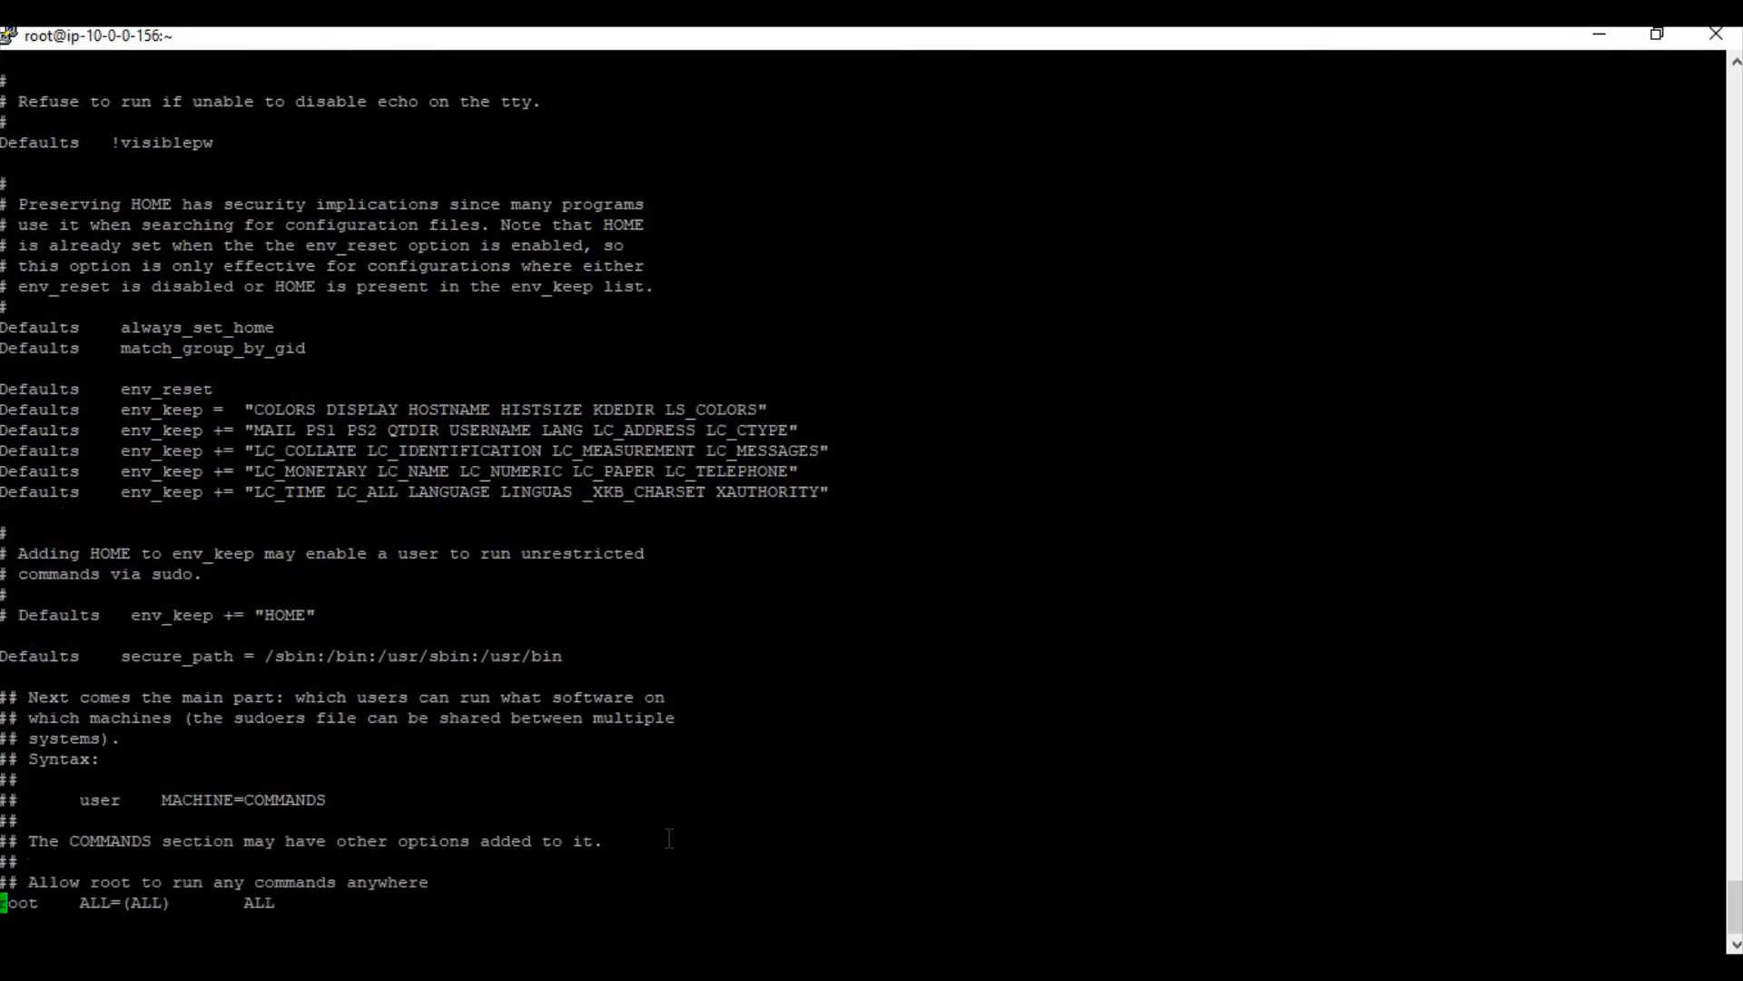
{"action": "key", "text": "Down"}
{"action": "key", "text": "Down"}
{"action": "key", "text": "Down"}
{"action": "key", "text": "Down"}
{"action": "key", "text": "Down"}
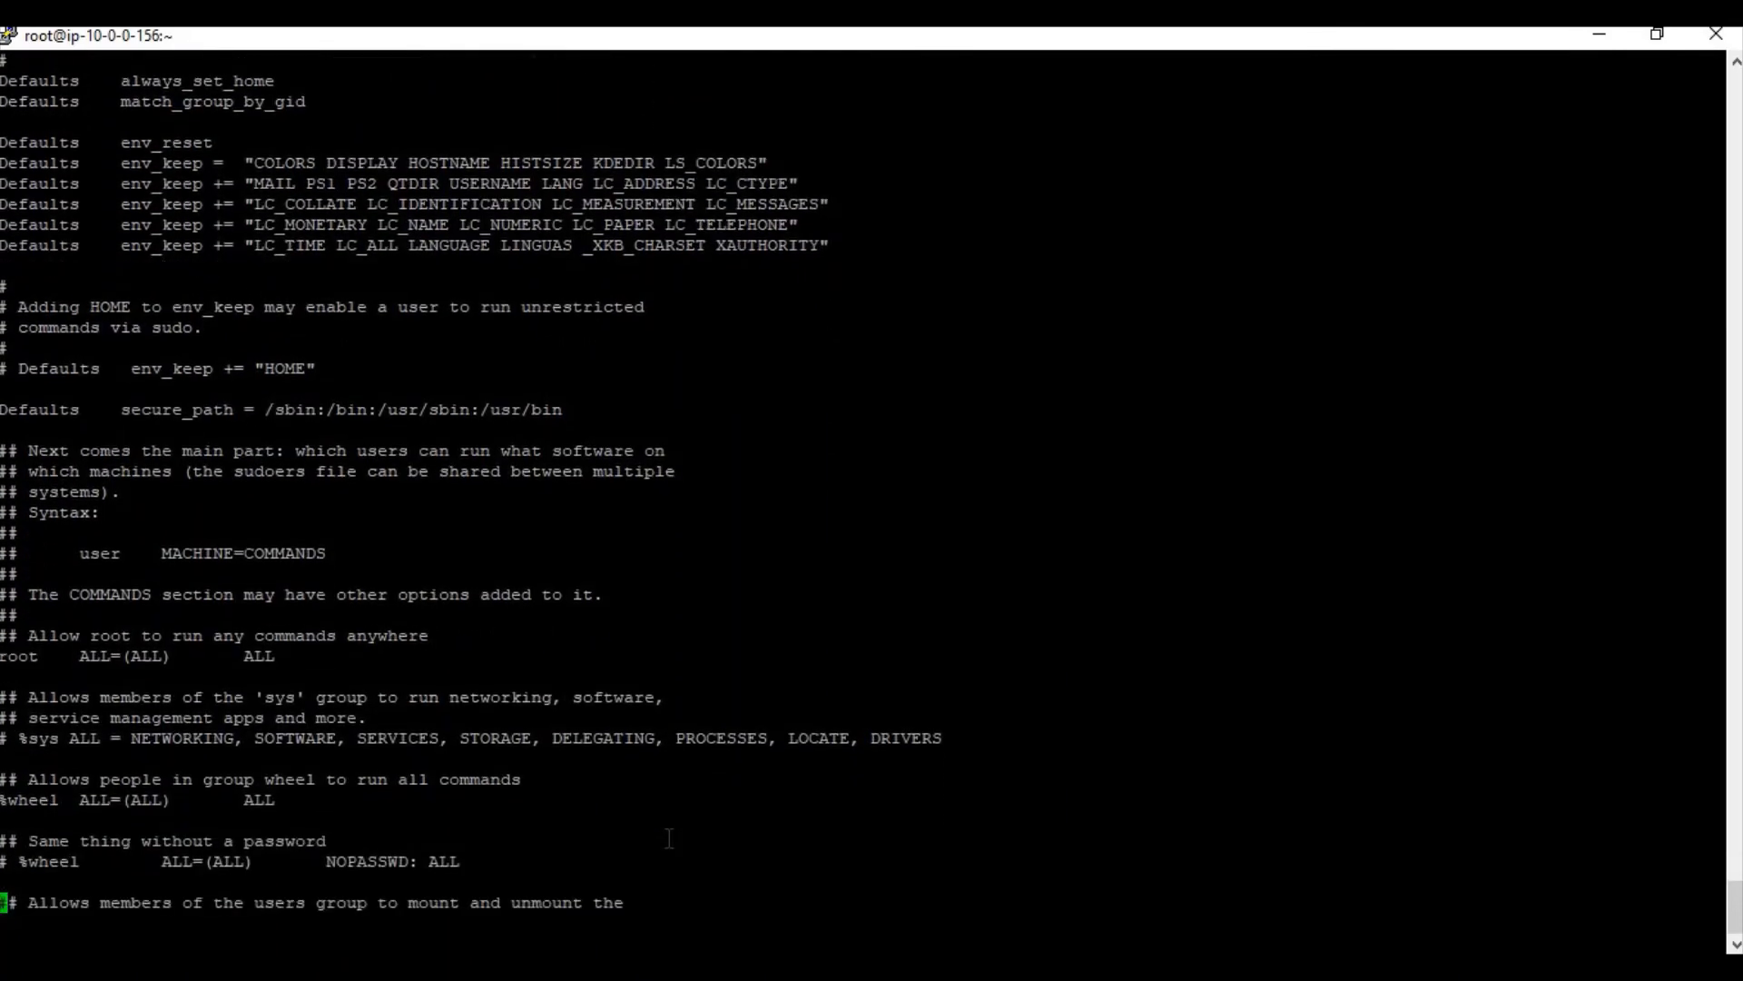
{"action": "key", "text": "Up"}
Copy the two AD group sudoers lines from the setup notes
{"action": "key", "text": "i"}
{"action": "left_click", "coordinate": [732, 966]}
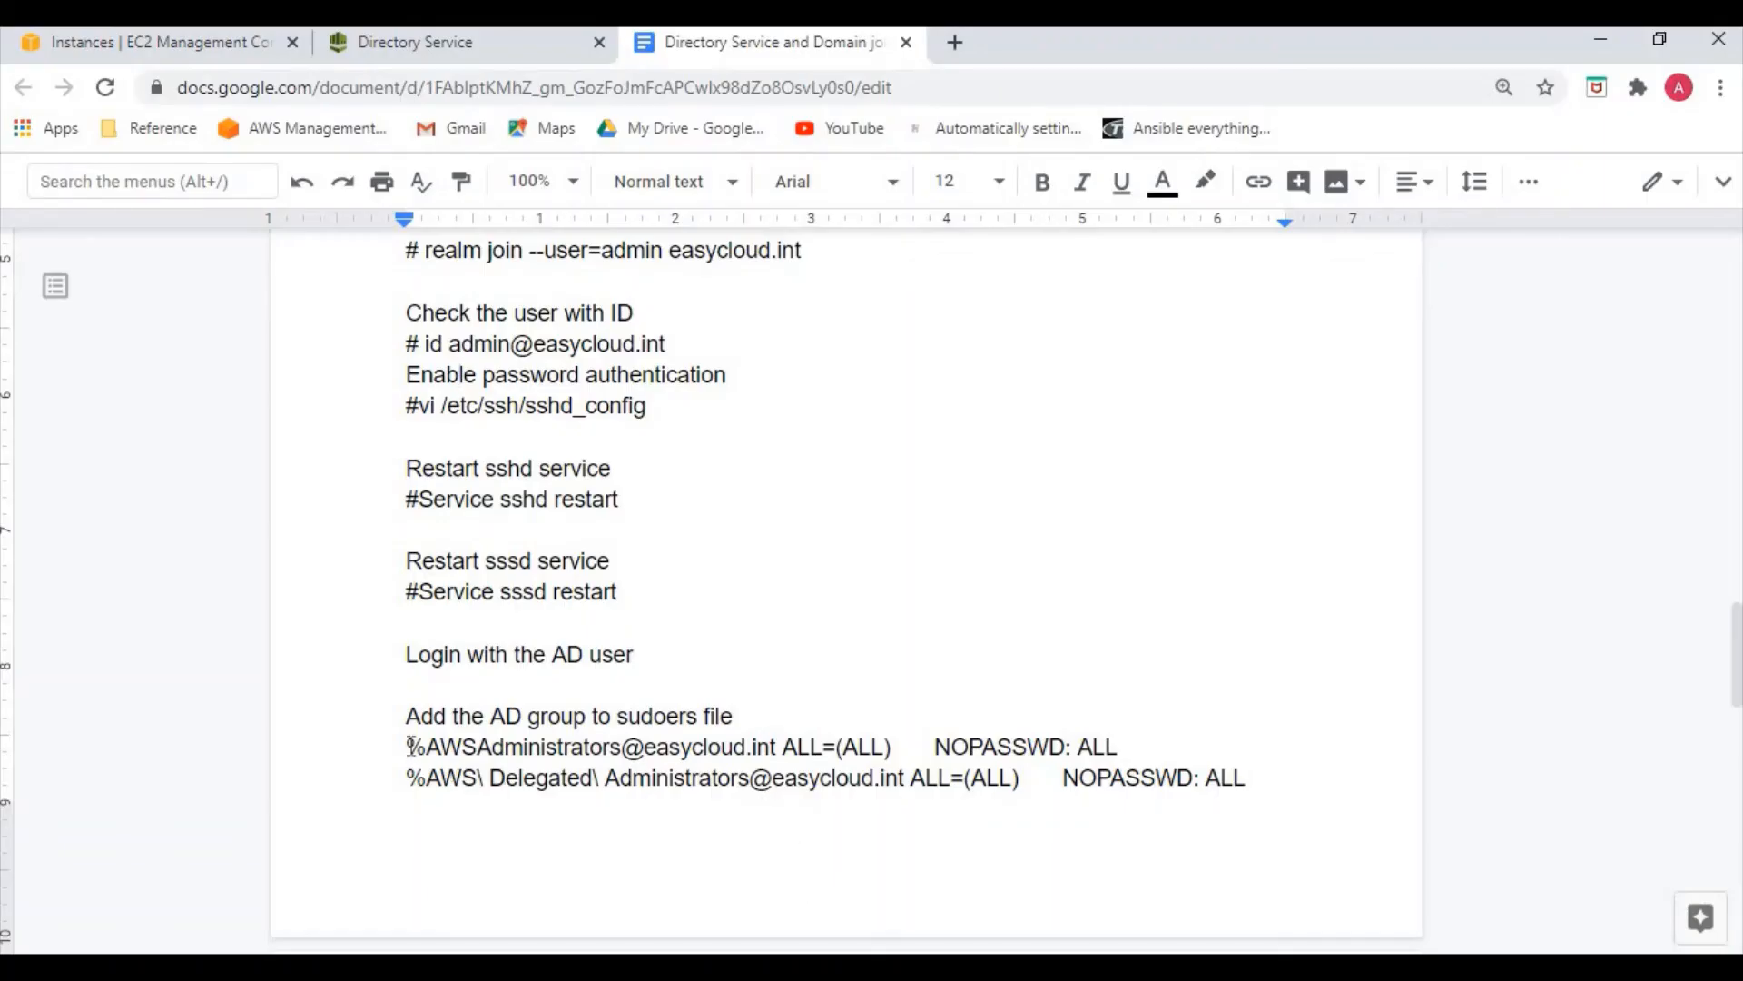
{"action": "left_click", "coordinate": [412, 745]}
{"action": "left_click_drag", "start_coordinate": [406, 747], "coordinate": [1234, 779]}
{"action": "key", "text": "ctrl+c"}
{"action": "left_click", "coordinate": [484, 749]}
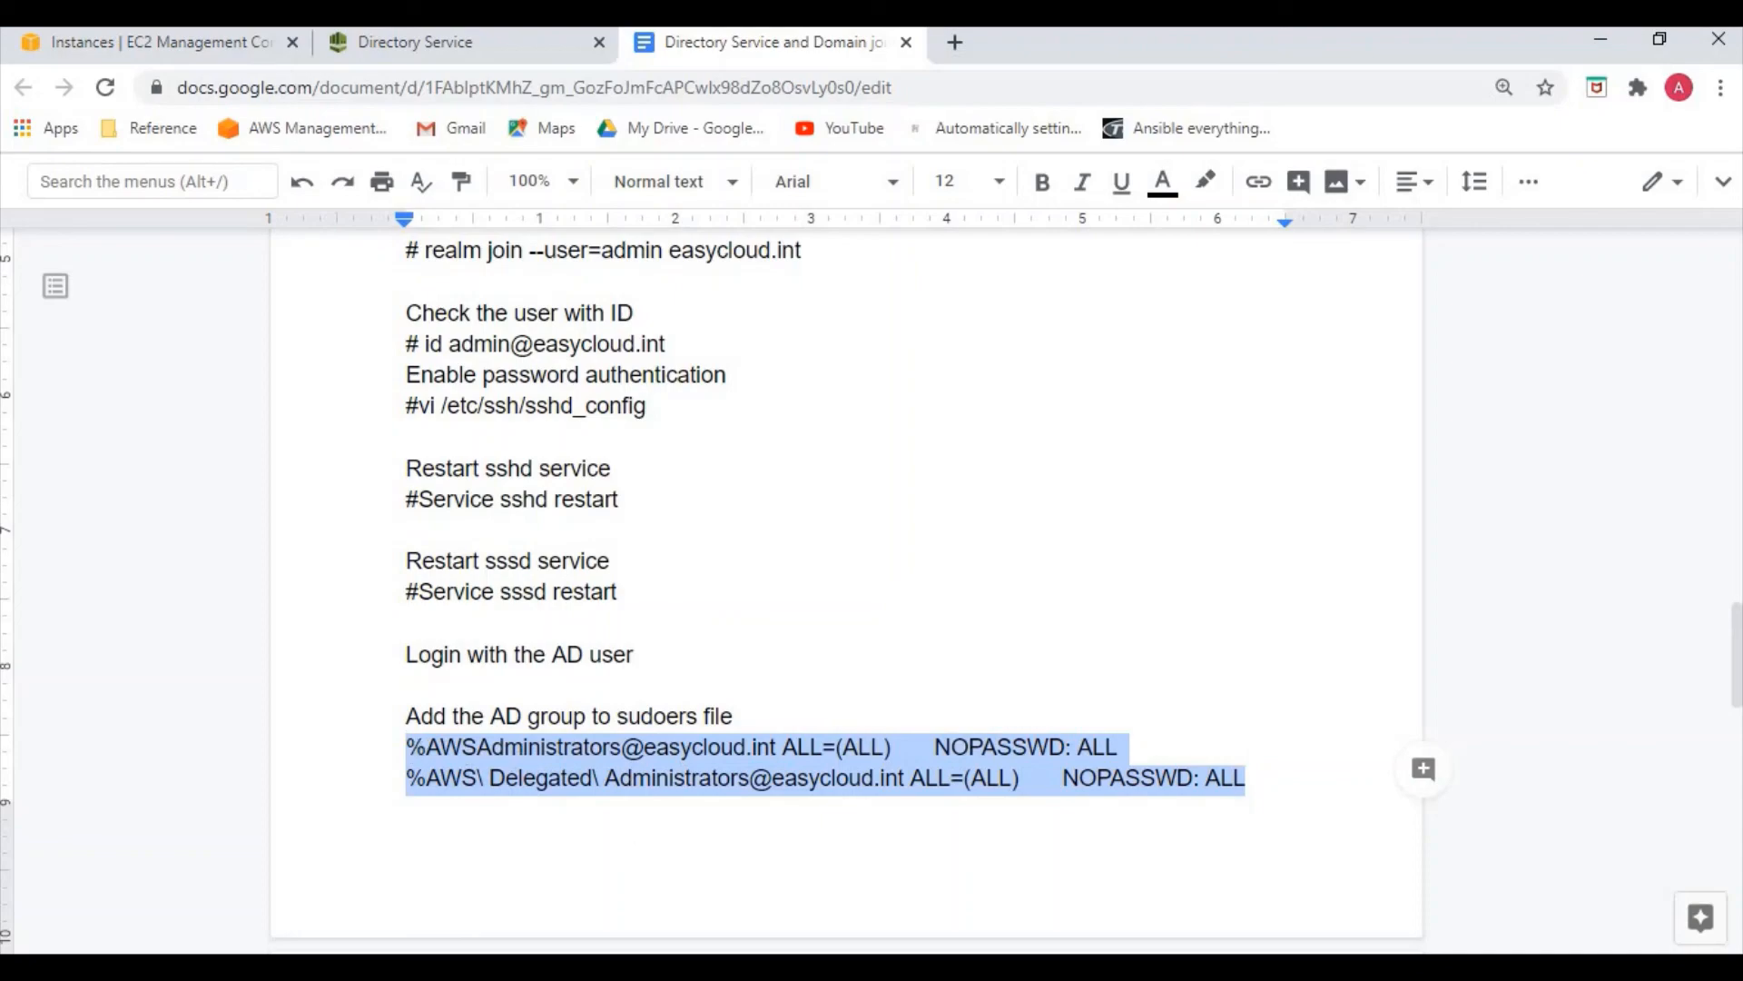
Paste the AWSAdministrators and AWS Delegated Administrators NOPASSWD: ALL rules and save sudoers with :wq
{"action": "key", "text": "alt+Tab"}
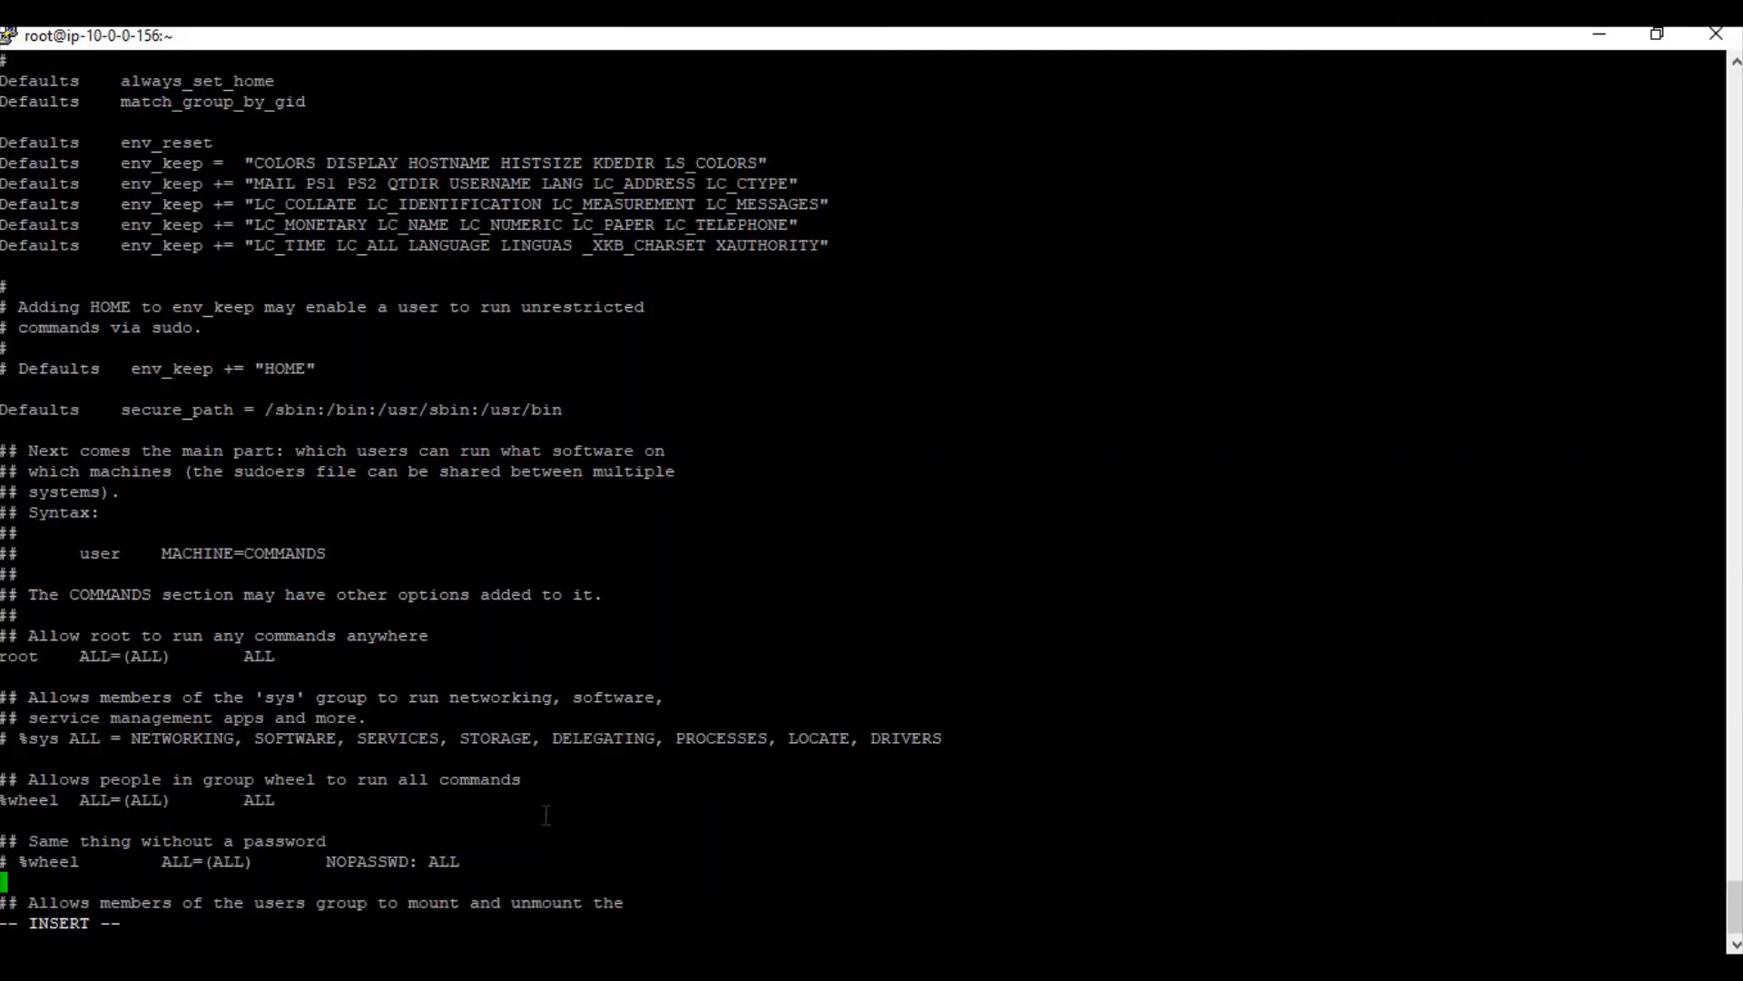
{"action": "right_click", "coordinate": [545, 814]}
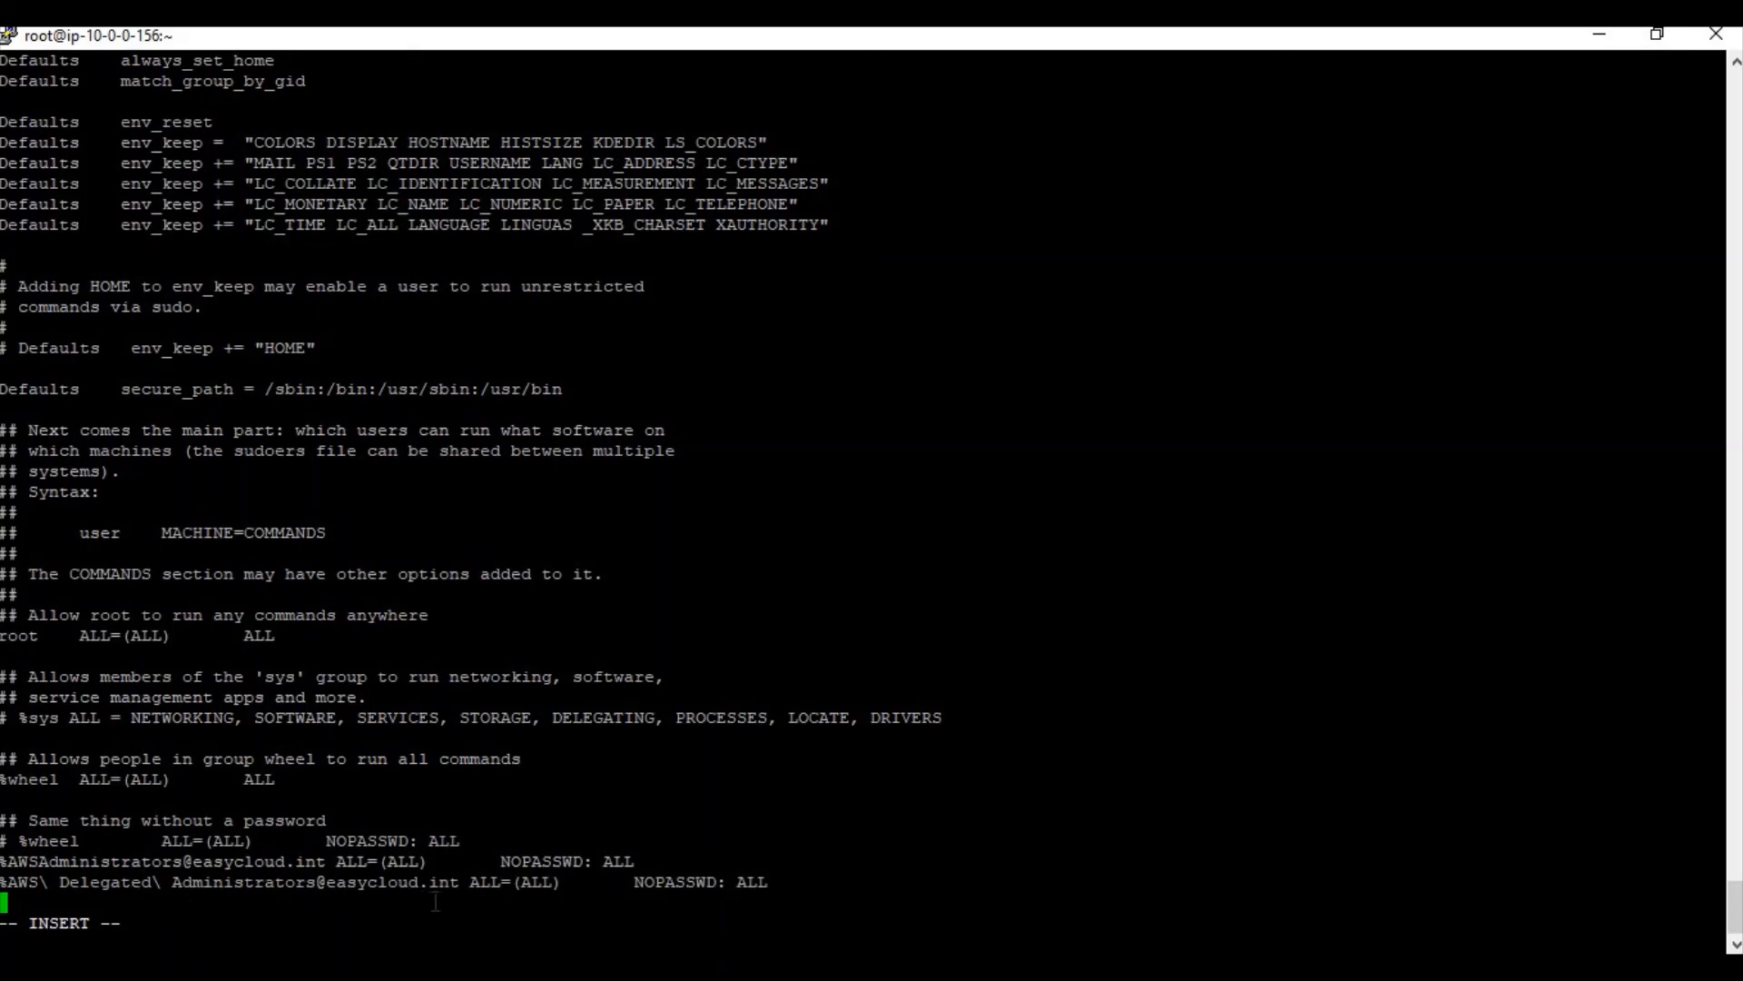
{"action": "key", "text": "Escape"}
{"action": "type", "text": ":wq"}
{"action": "key", "text": "Return"}
{"action": "type", "text": "id"}
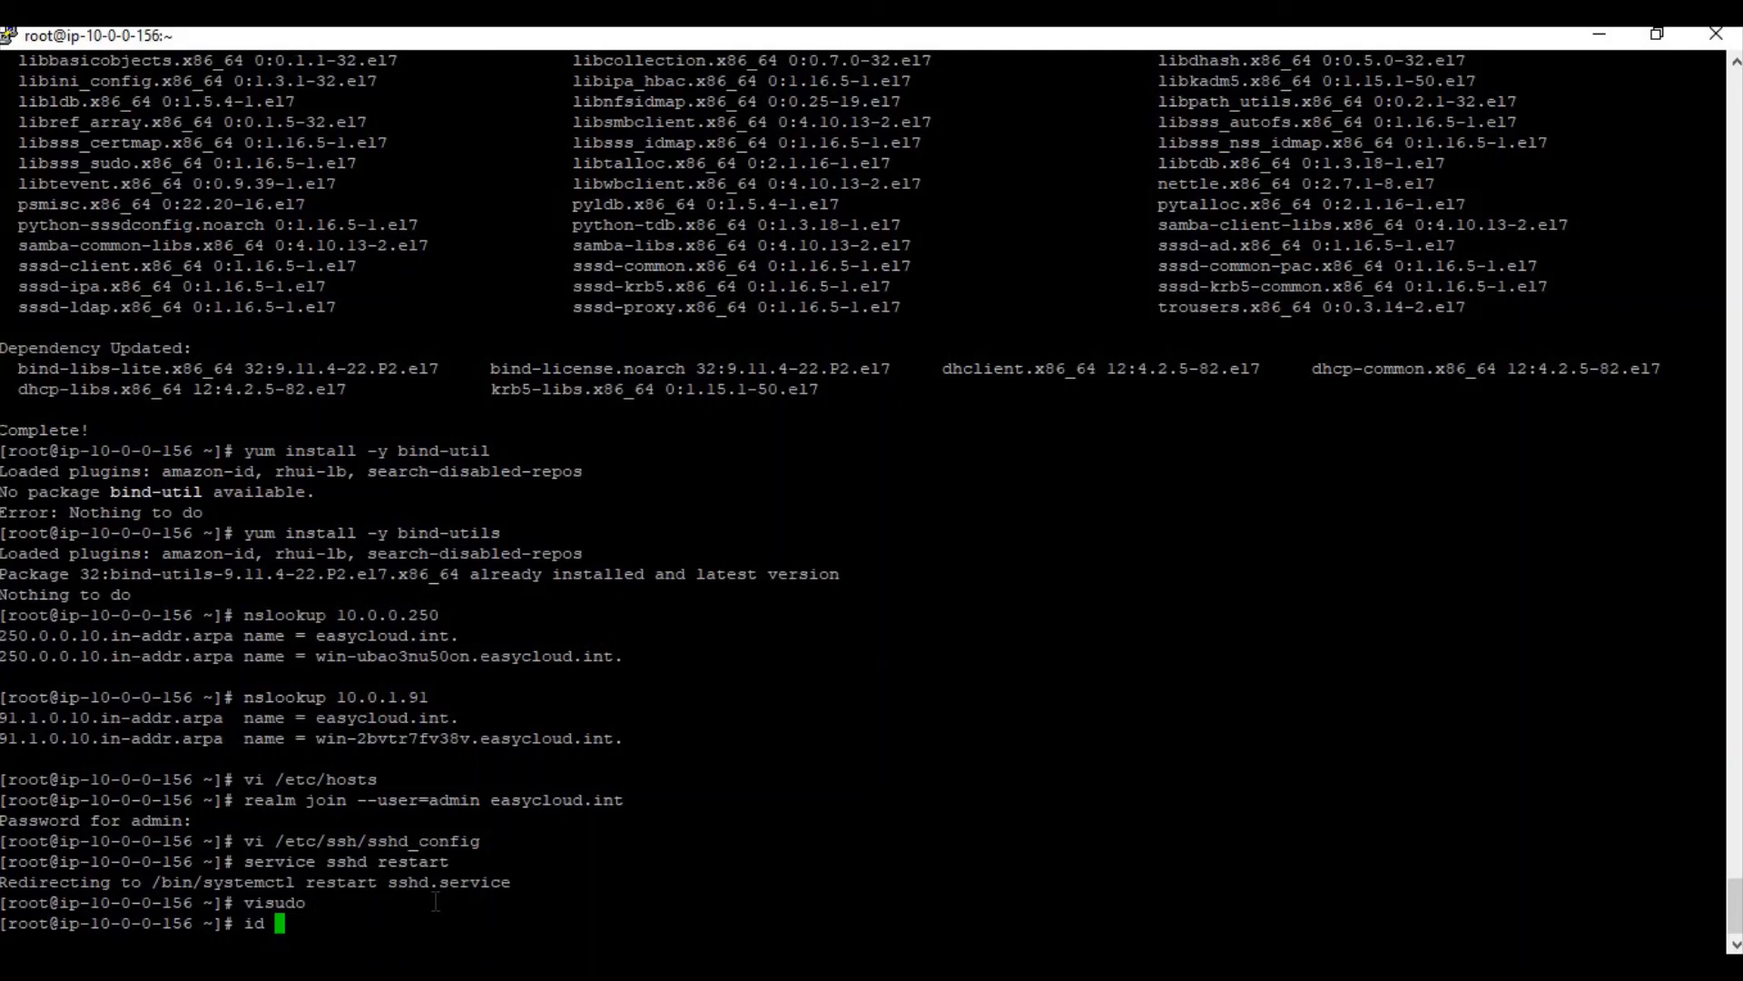
Check the AD user's domain group memberships with id, then start a new PuTTY session
{"action": "type", "text": "aravind.m@easycloud"}
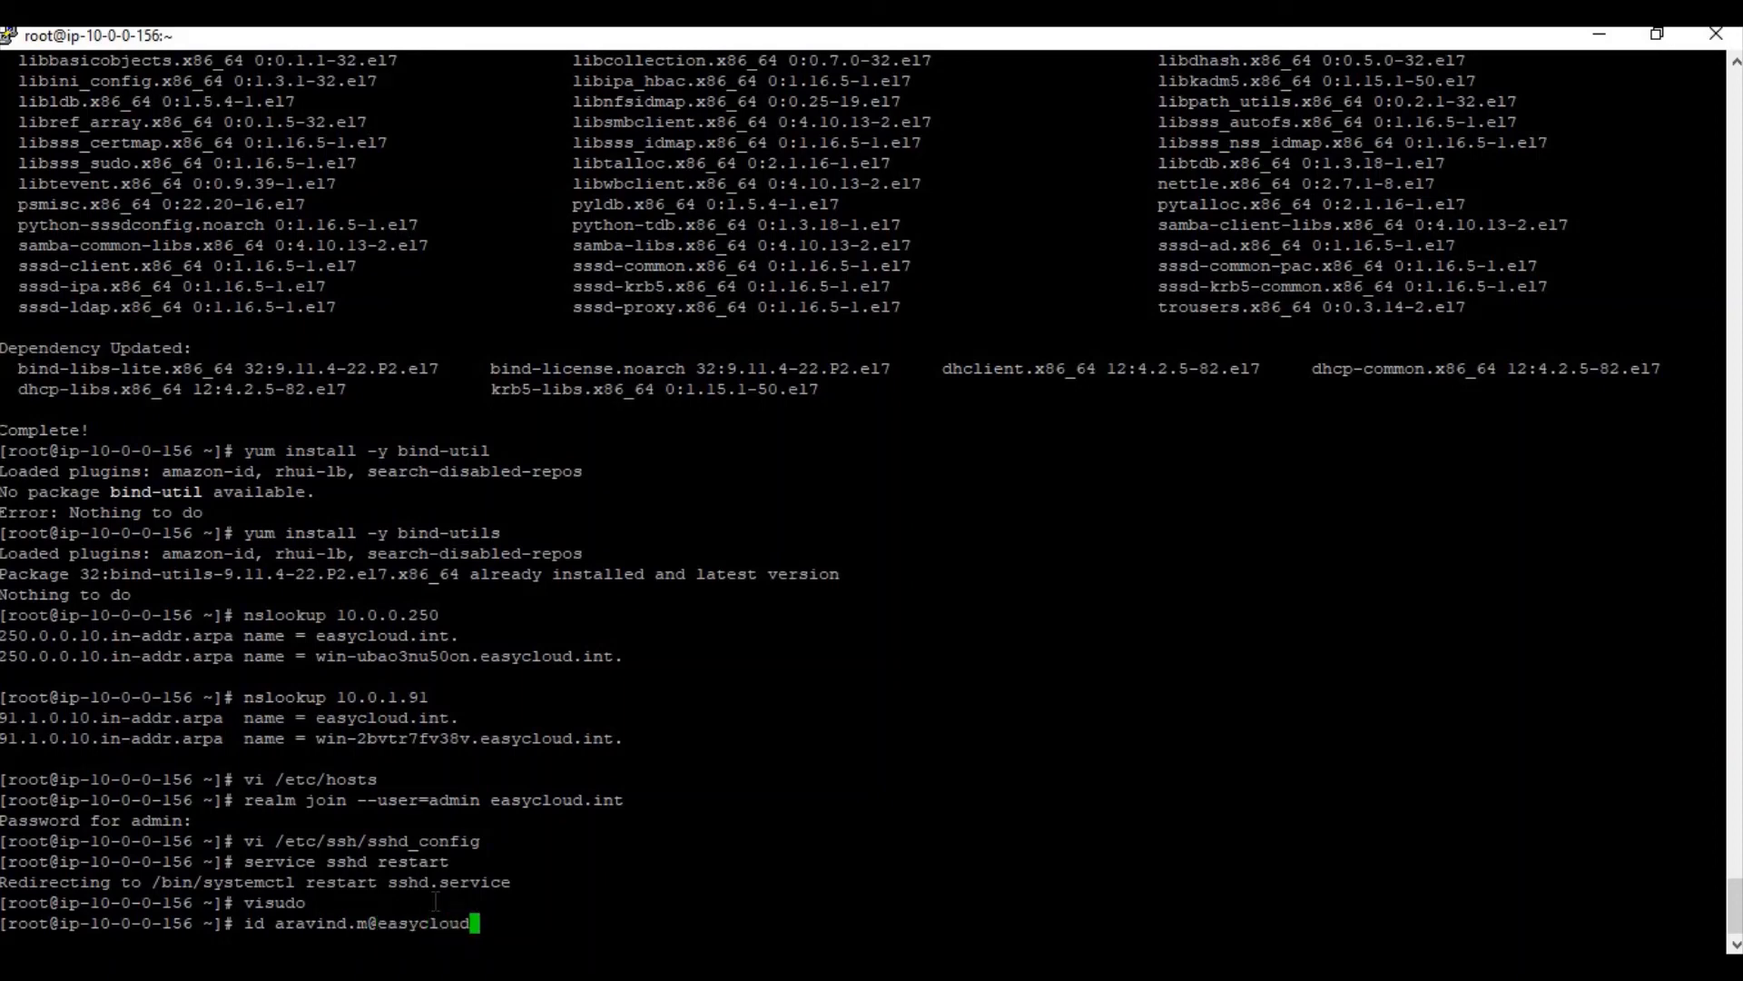
{"action": "type", "text": ".int"}
{"action": "key", "text": "Return"}
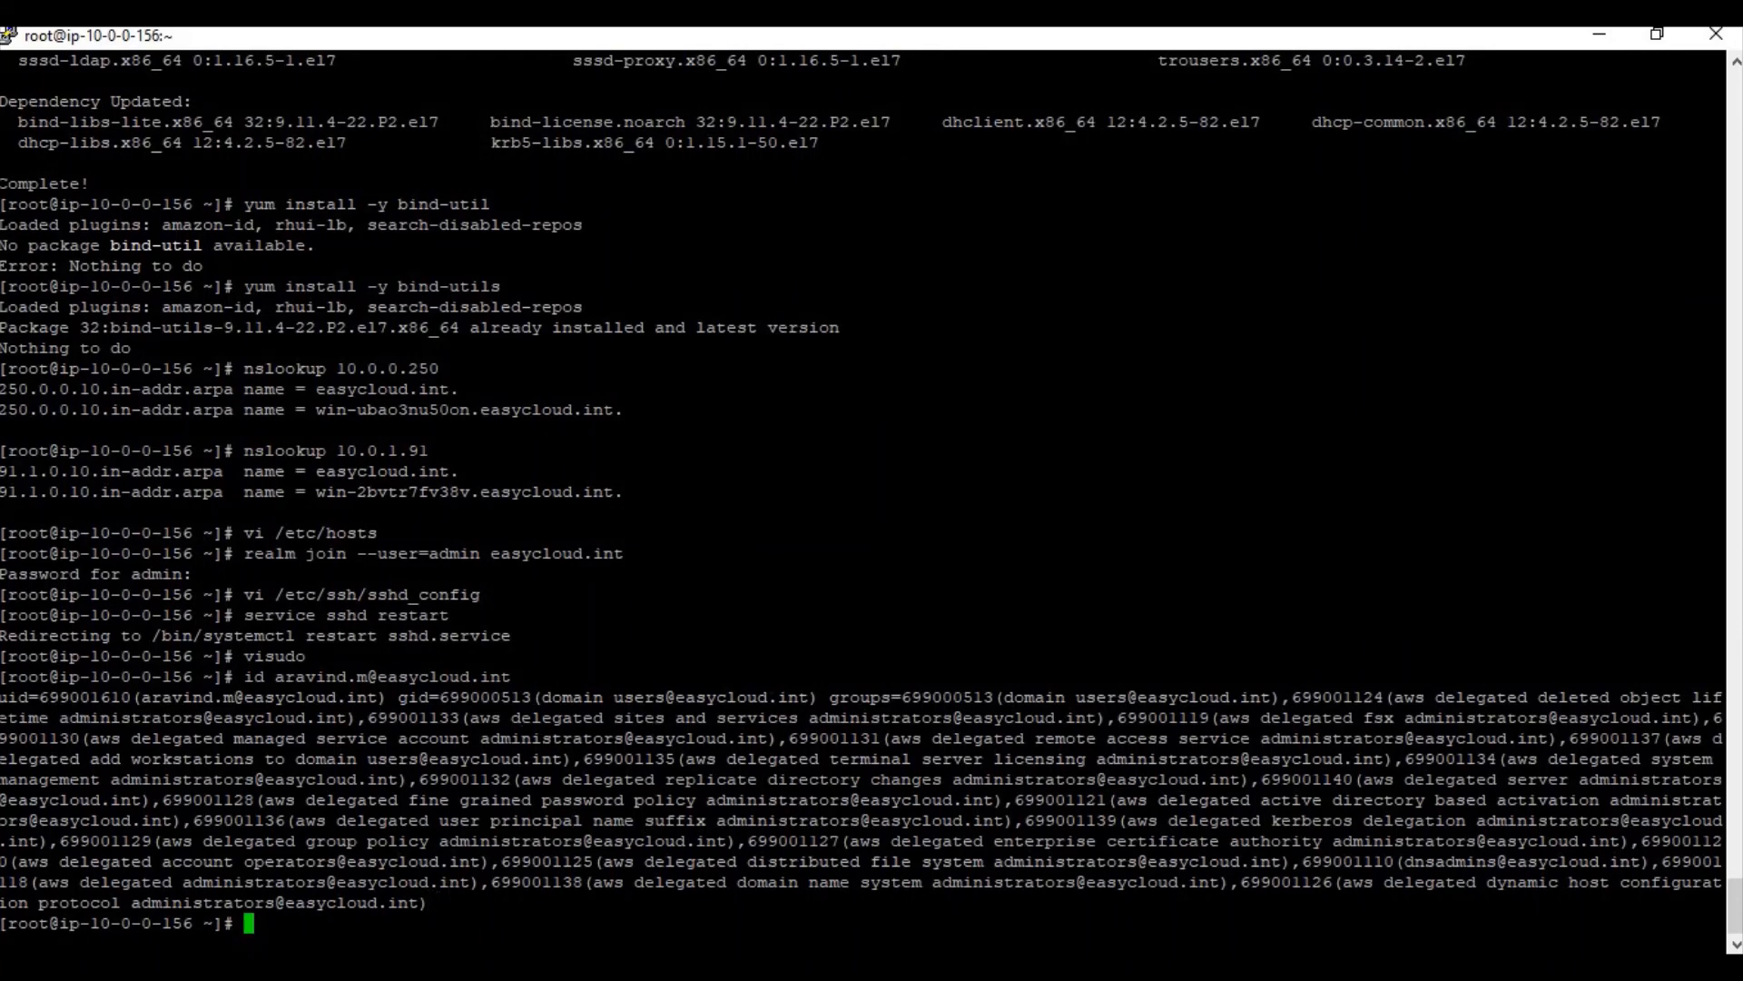
{"action": "right_click", "coordinate": [653, 966]}
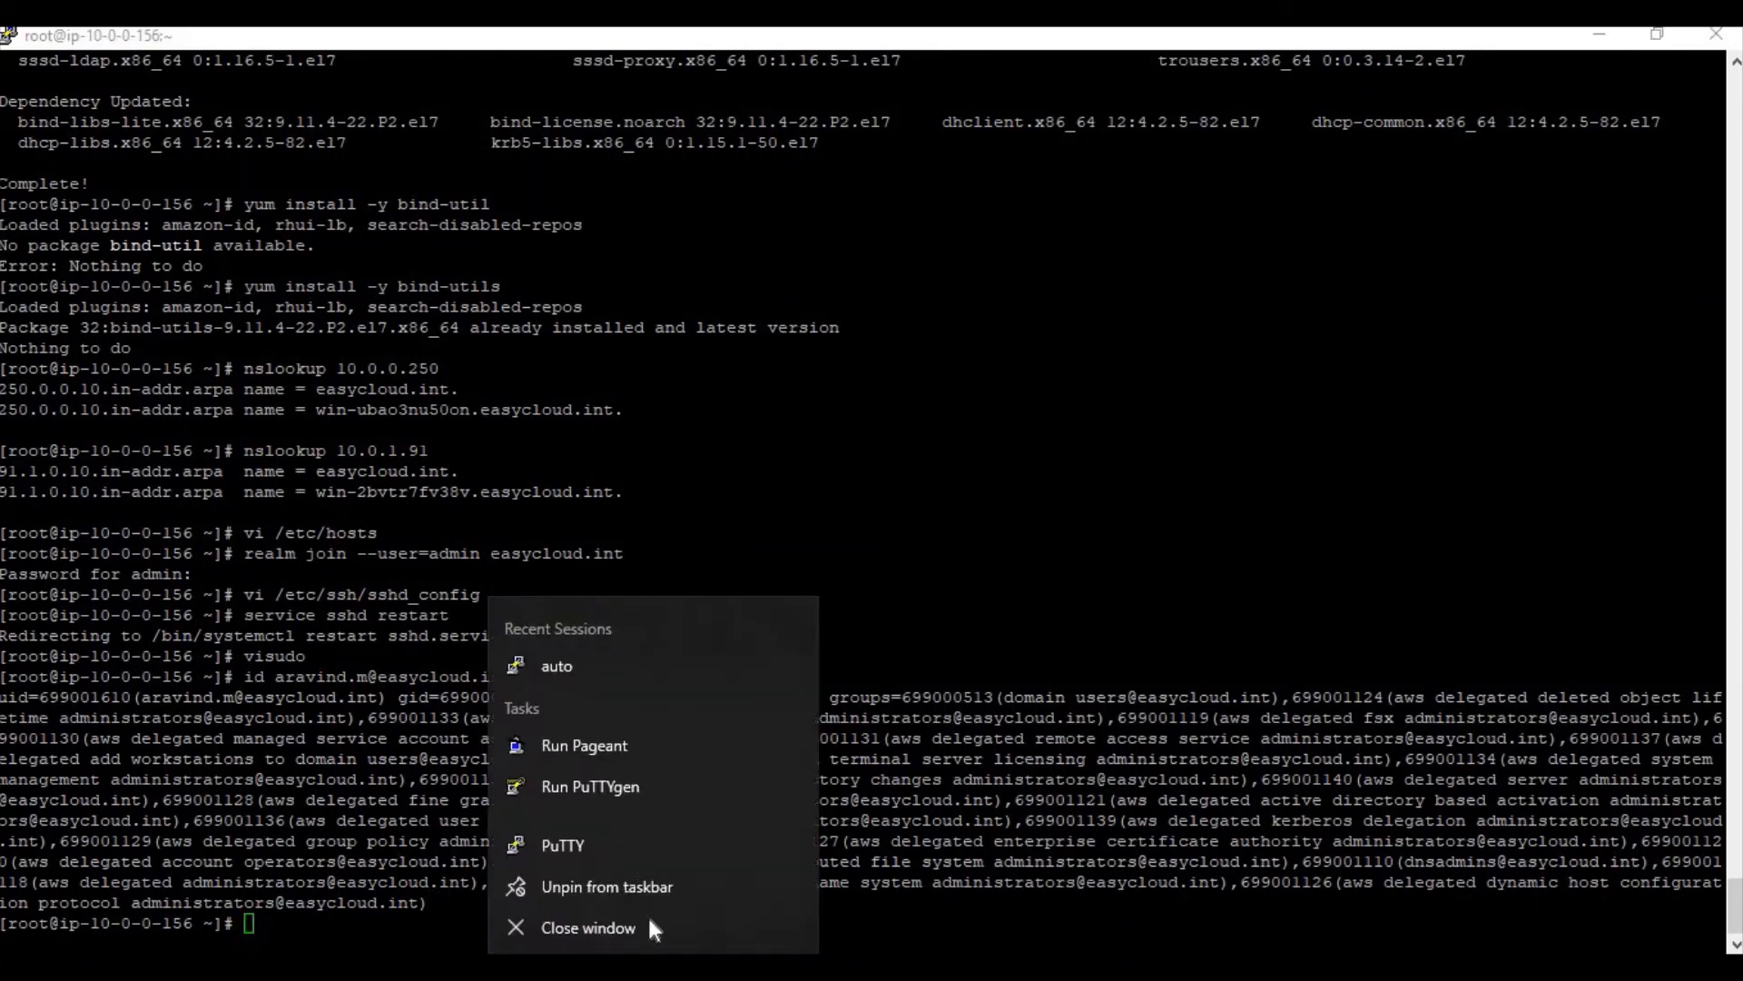
{"action": "left_click", "coordinate": [619, 857]}
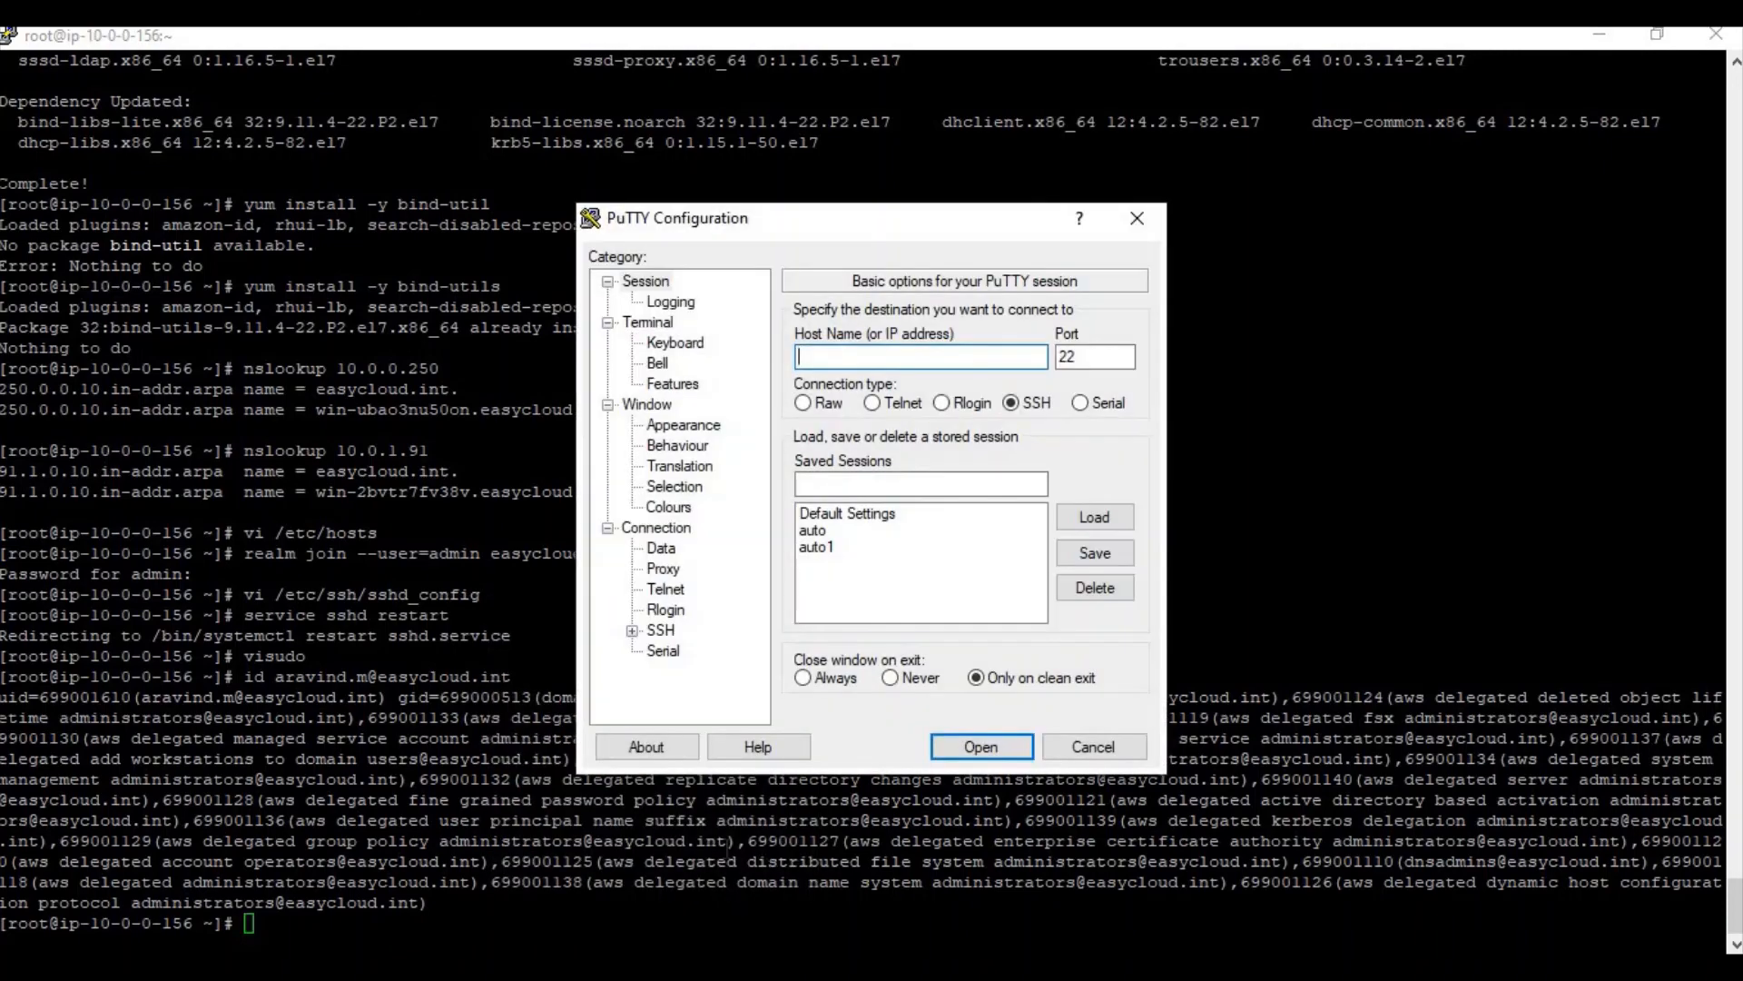
Connect the new session to the instance's public IP 52.15.236.237 and enter the AD user's login name
{"action": "left_click", "coordinate": [849, 966]}
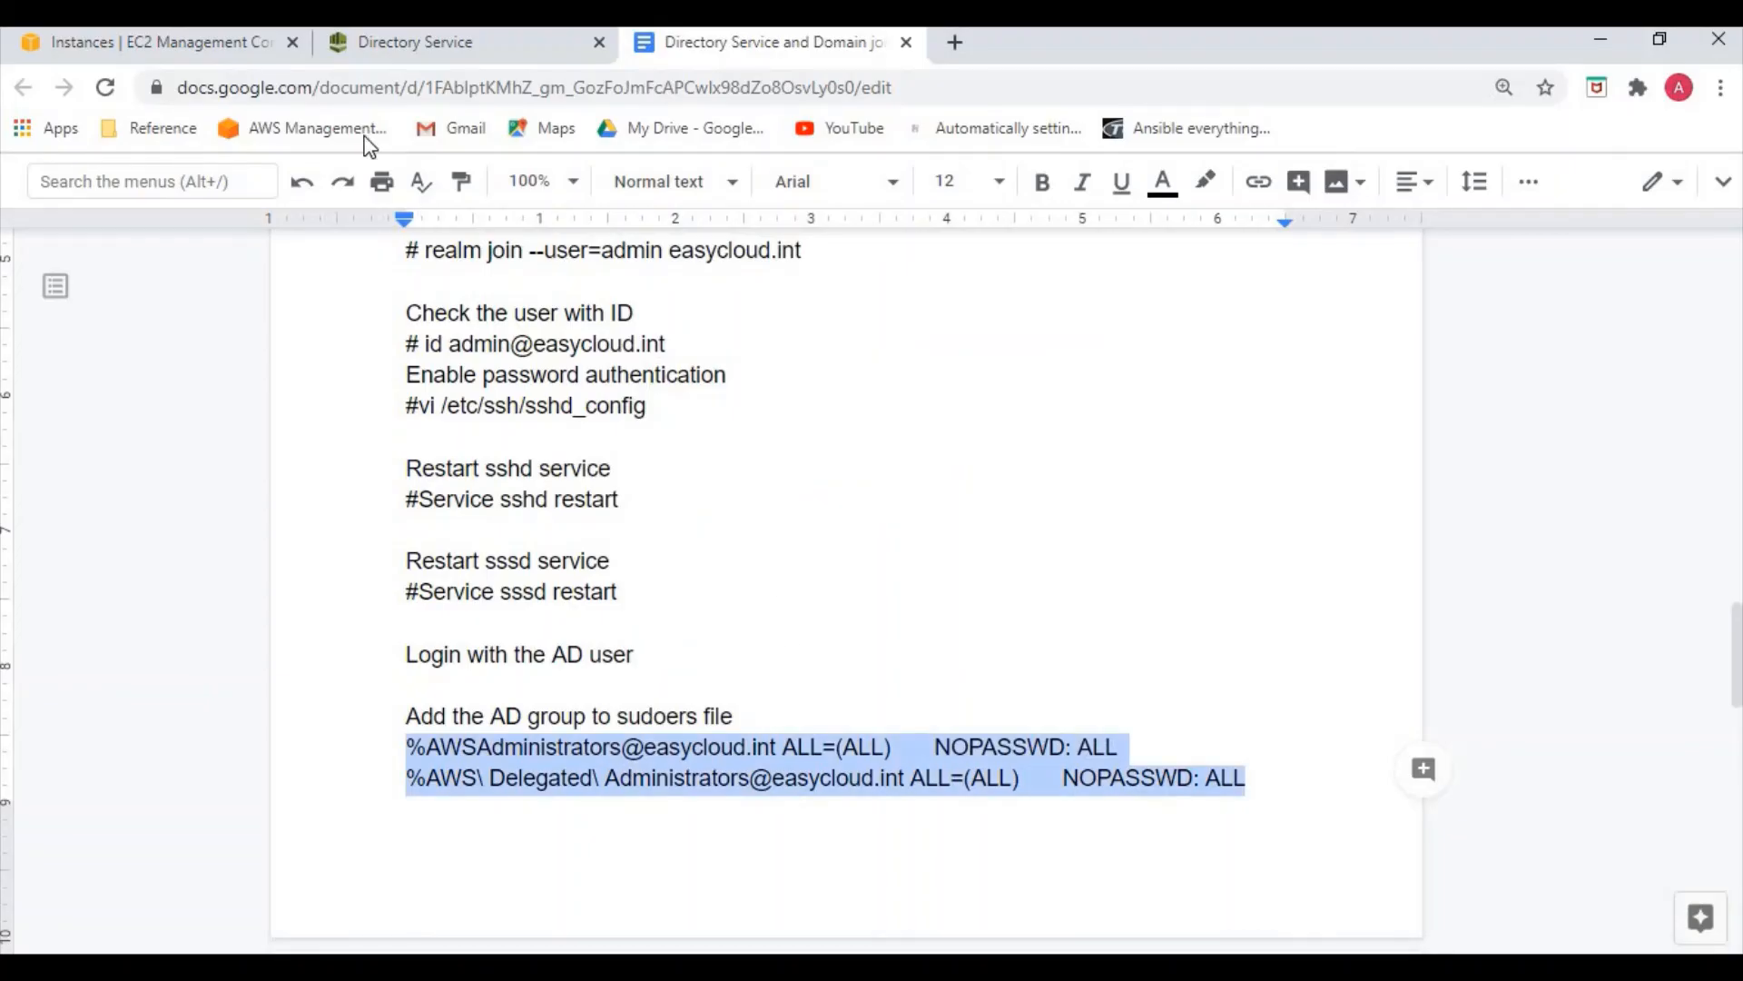
{"action": "left_click", "coordinate": [123, 44]}
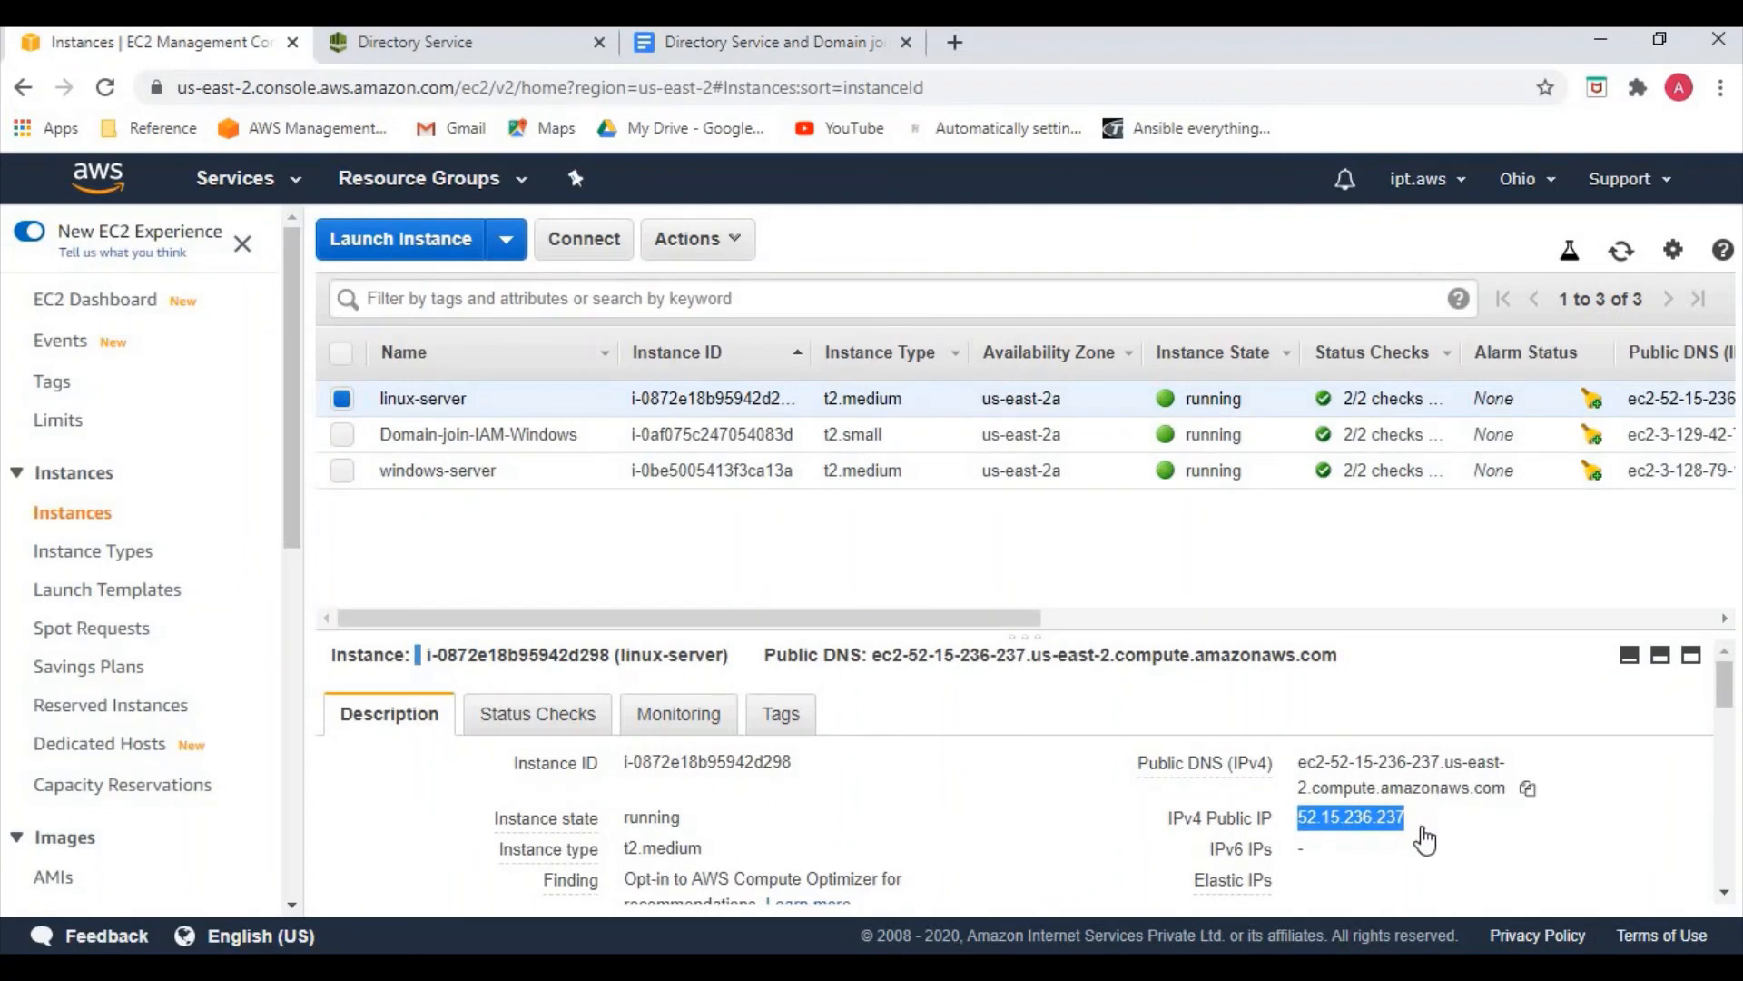
{"action": "left_click", "coordinate": [1426, 816]}
{"action": "mouse_move", "coordinate": [831, 949]}
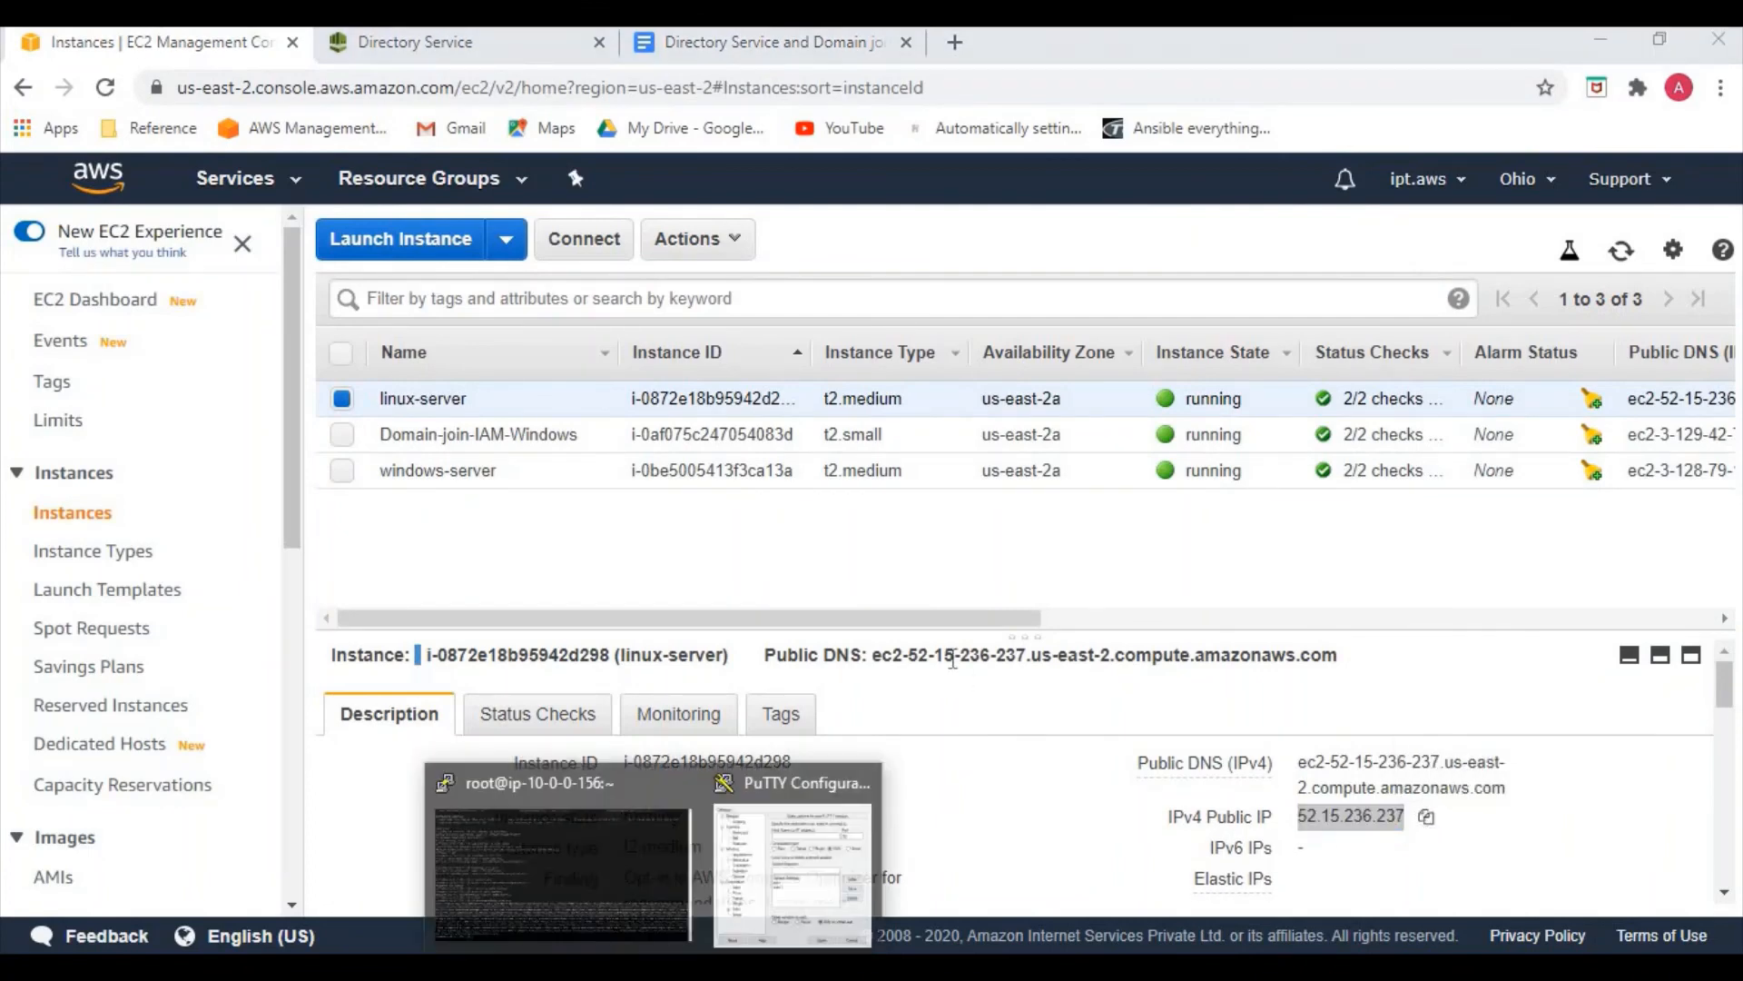
{"action": "left_click", "coordinate": [767, 849]}
{"action": "key", "text": "ctrl+v"}
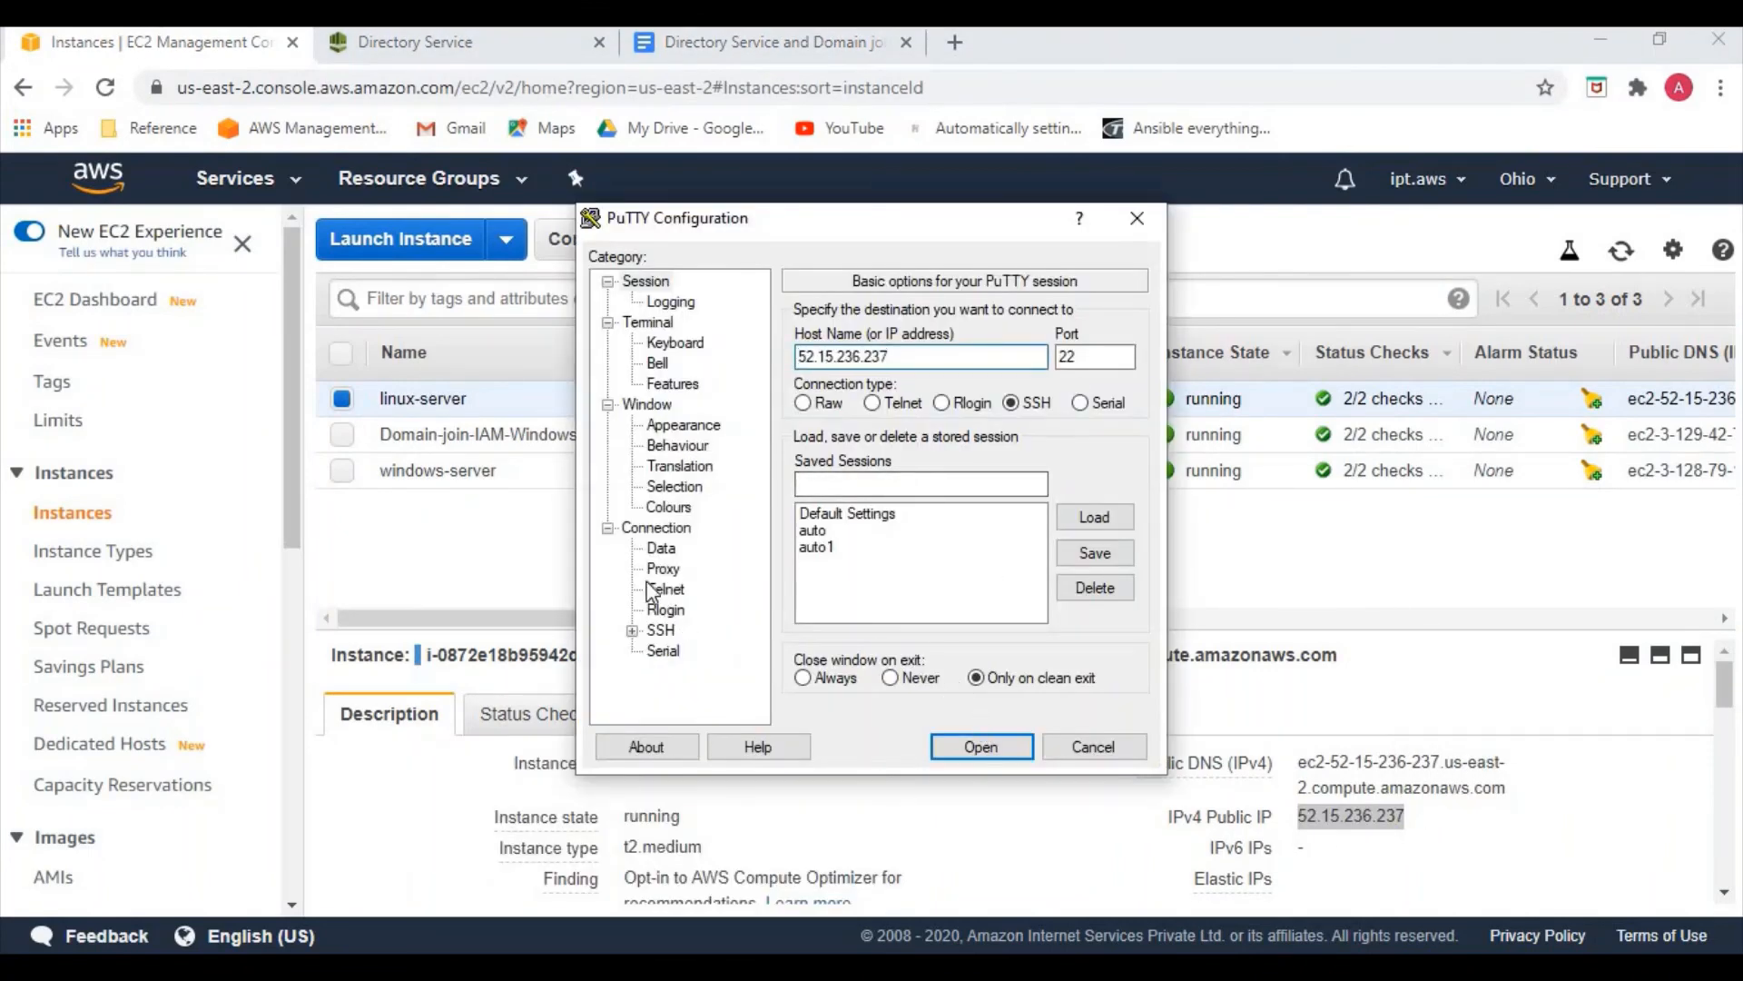
{"action": "left_click", "coordinate": [980, 747]}
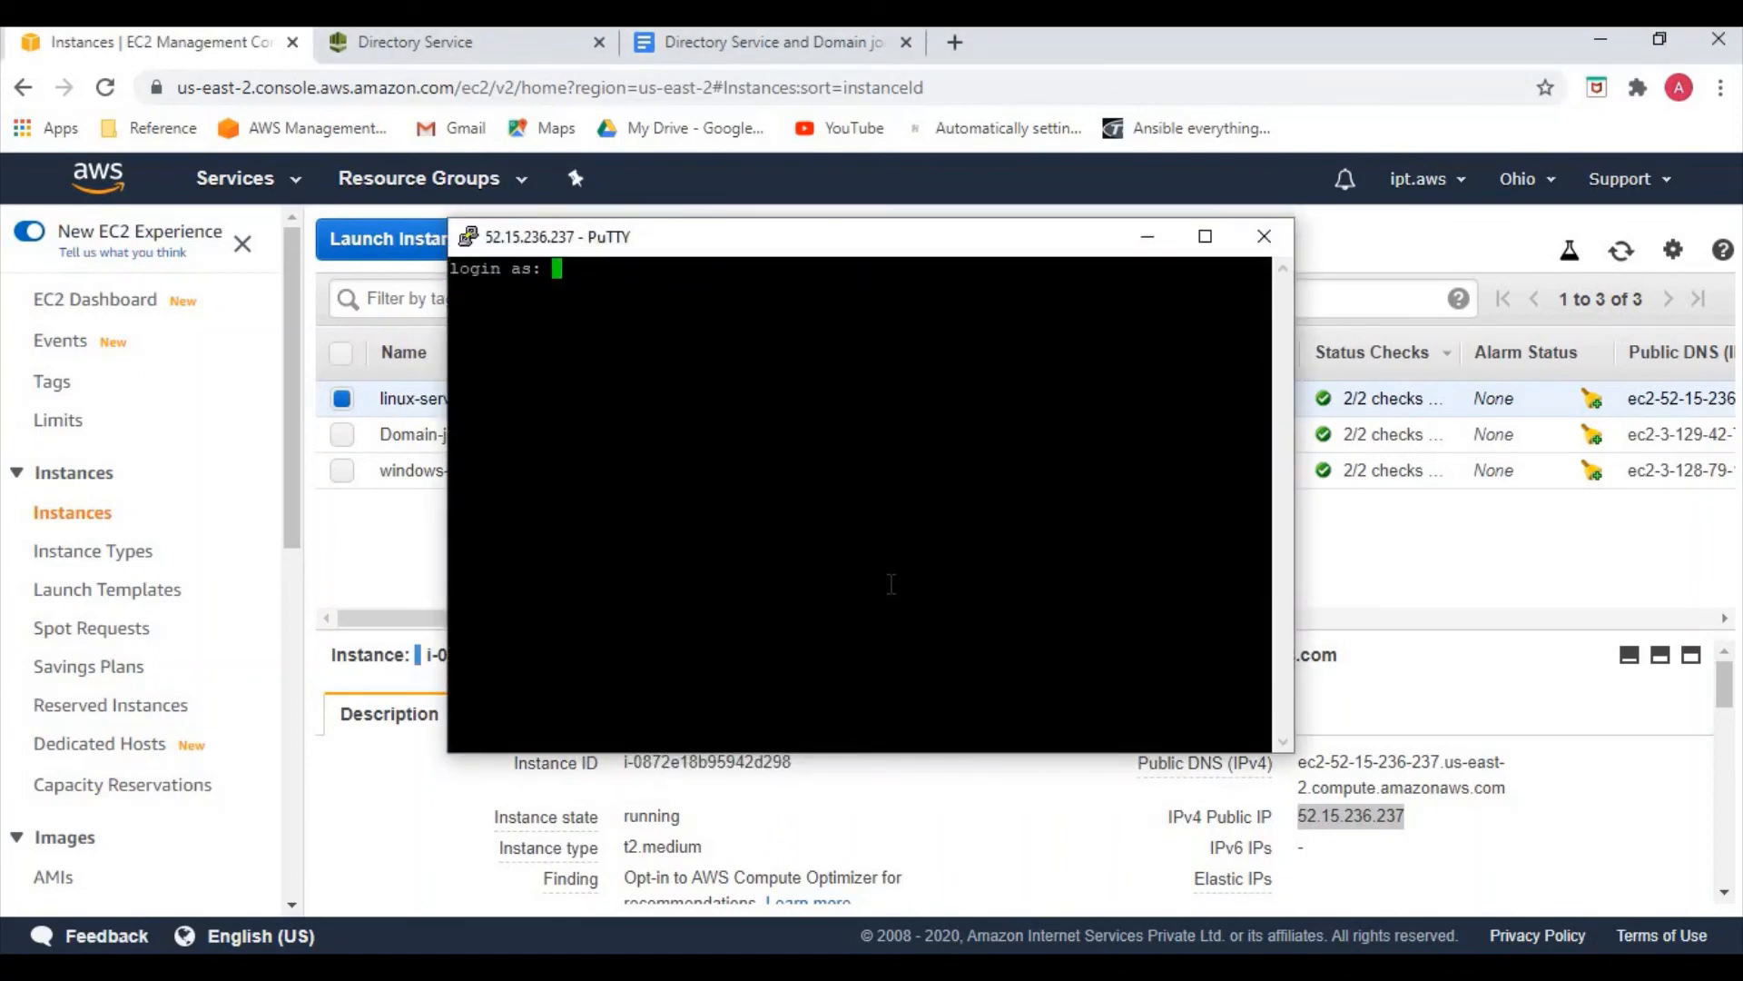
{"action": "type", "text": "aravind.m@easycloud"}
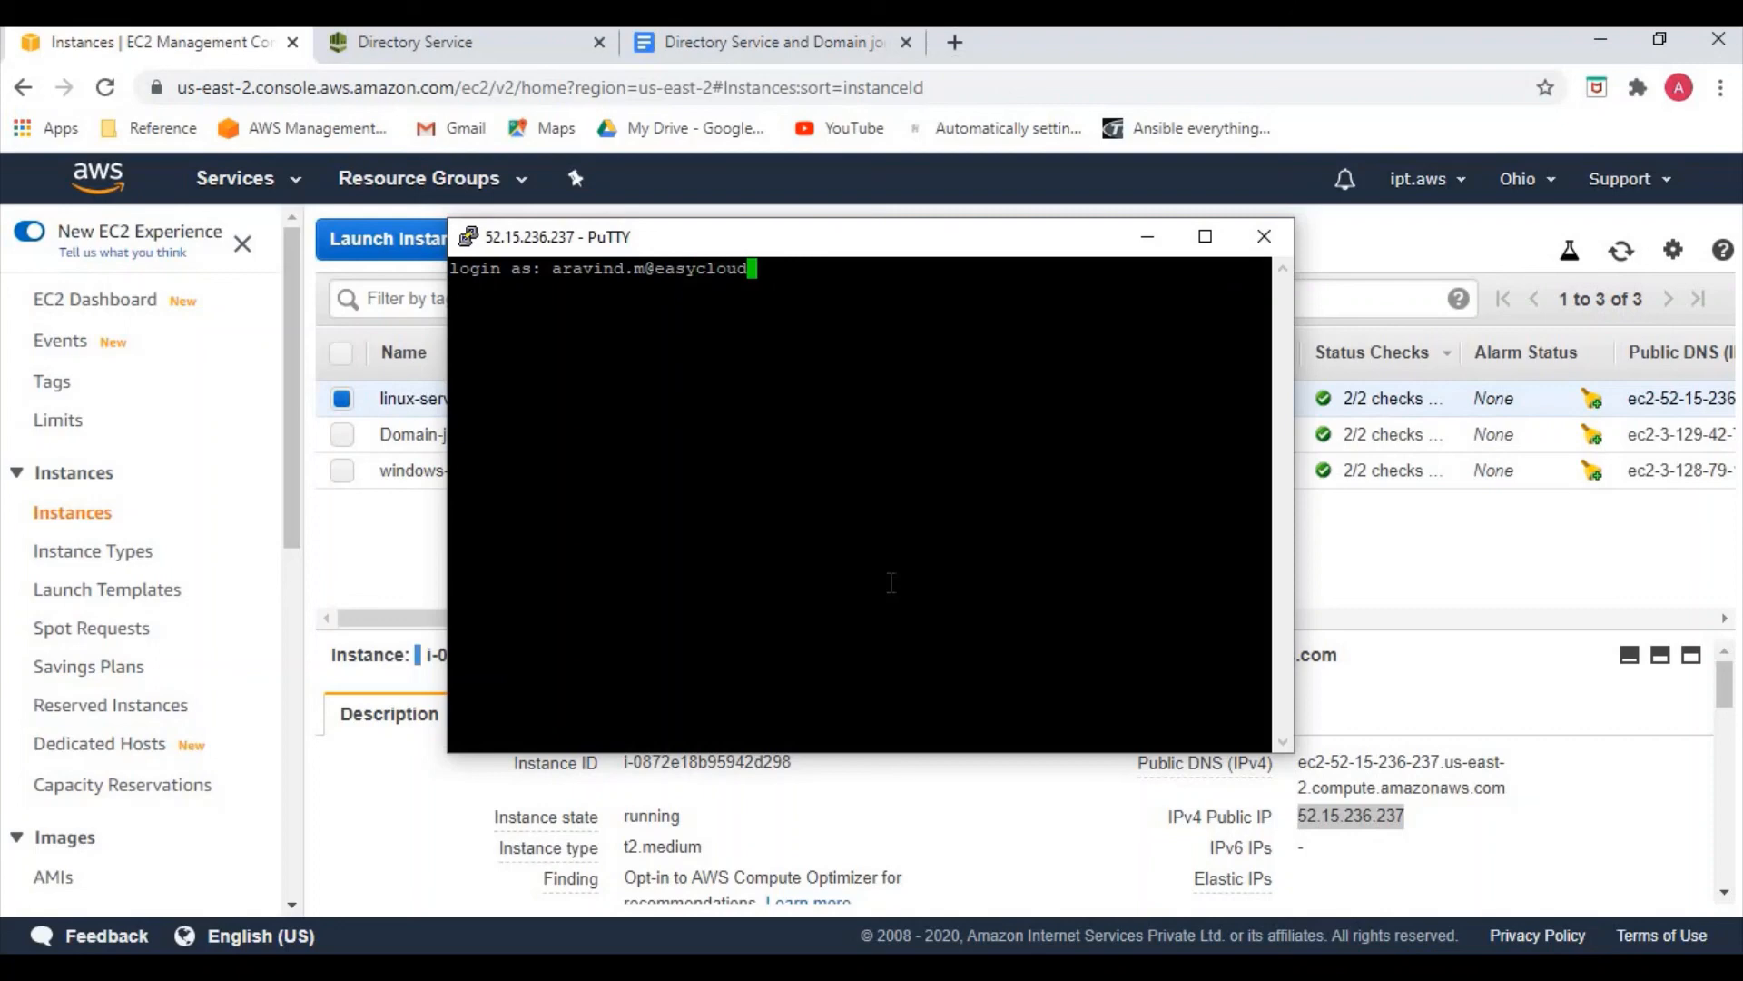
{"action": "type", "text": ".int"}
Log in as the AD domain user with its password and become root via sudo -i
{"action": "key", "text": "Return"}
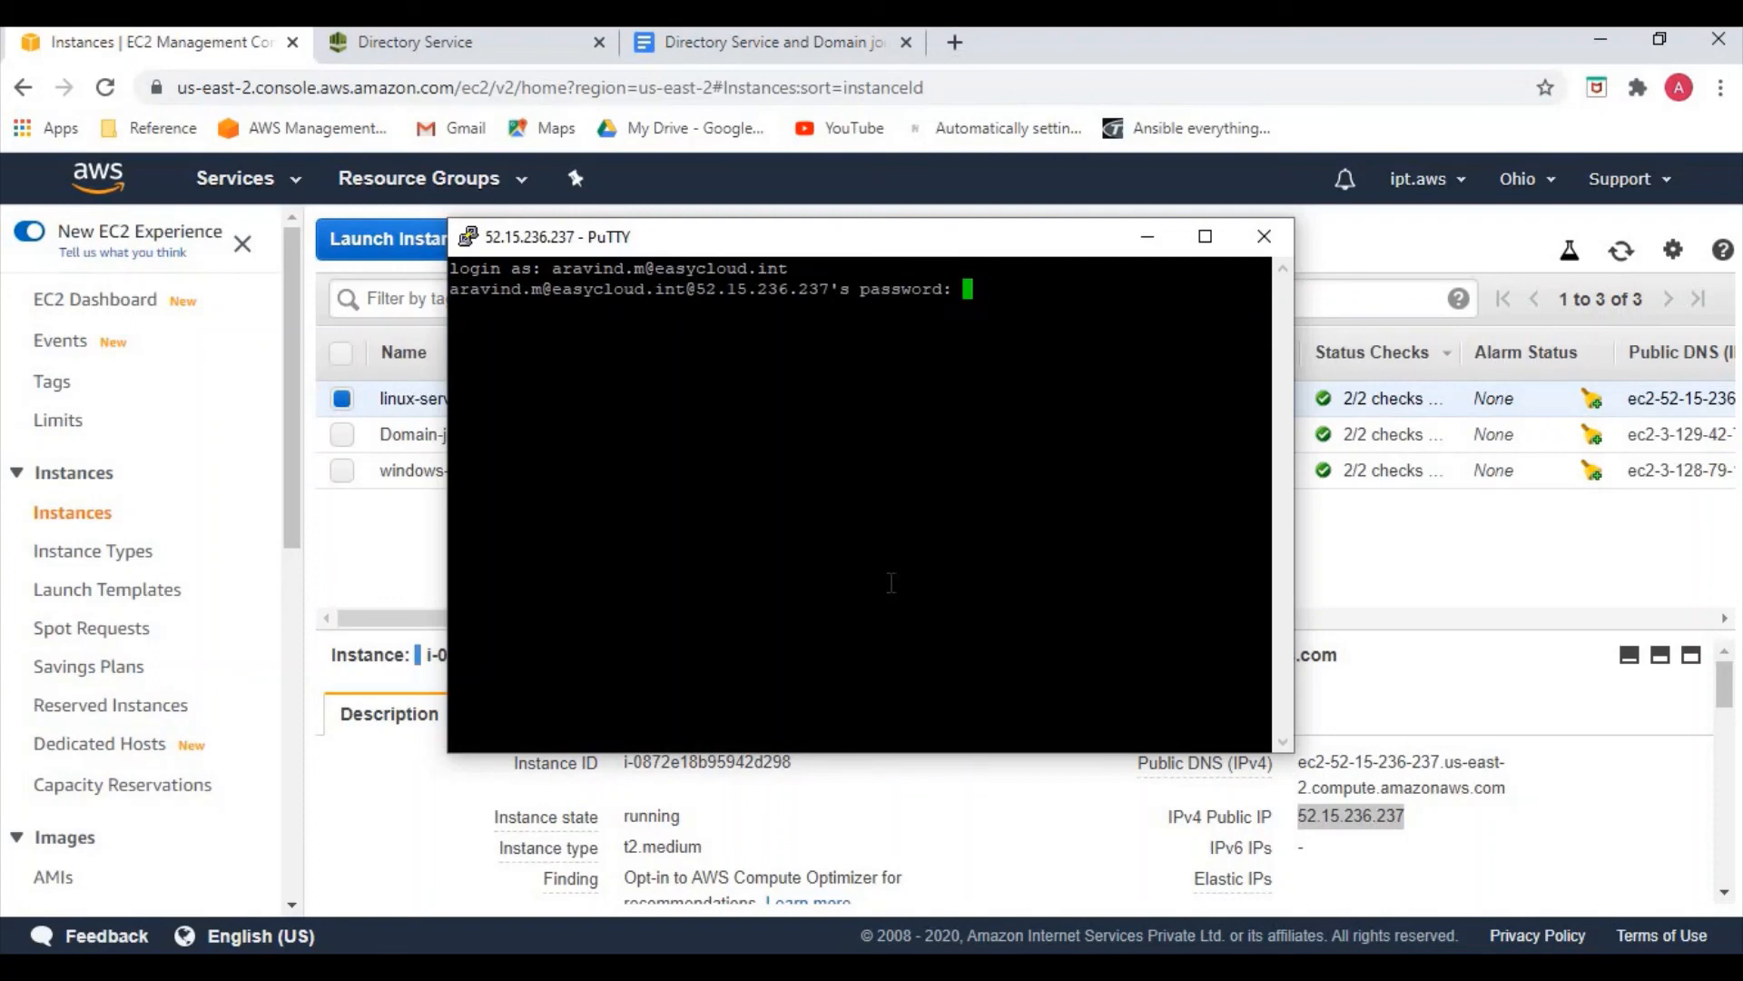
{"action": "key", "text": "Return"}
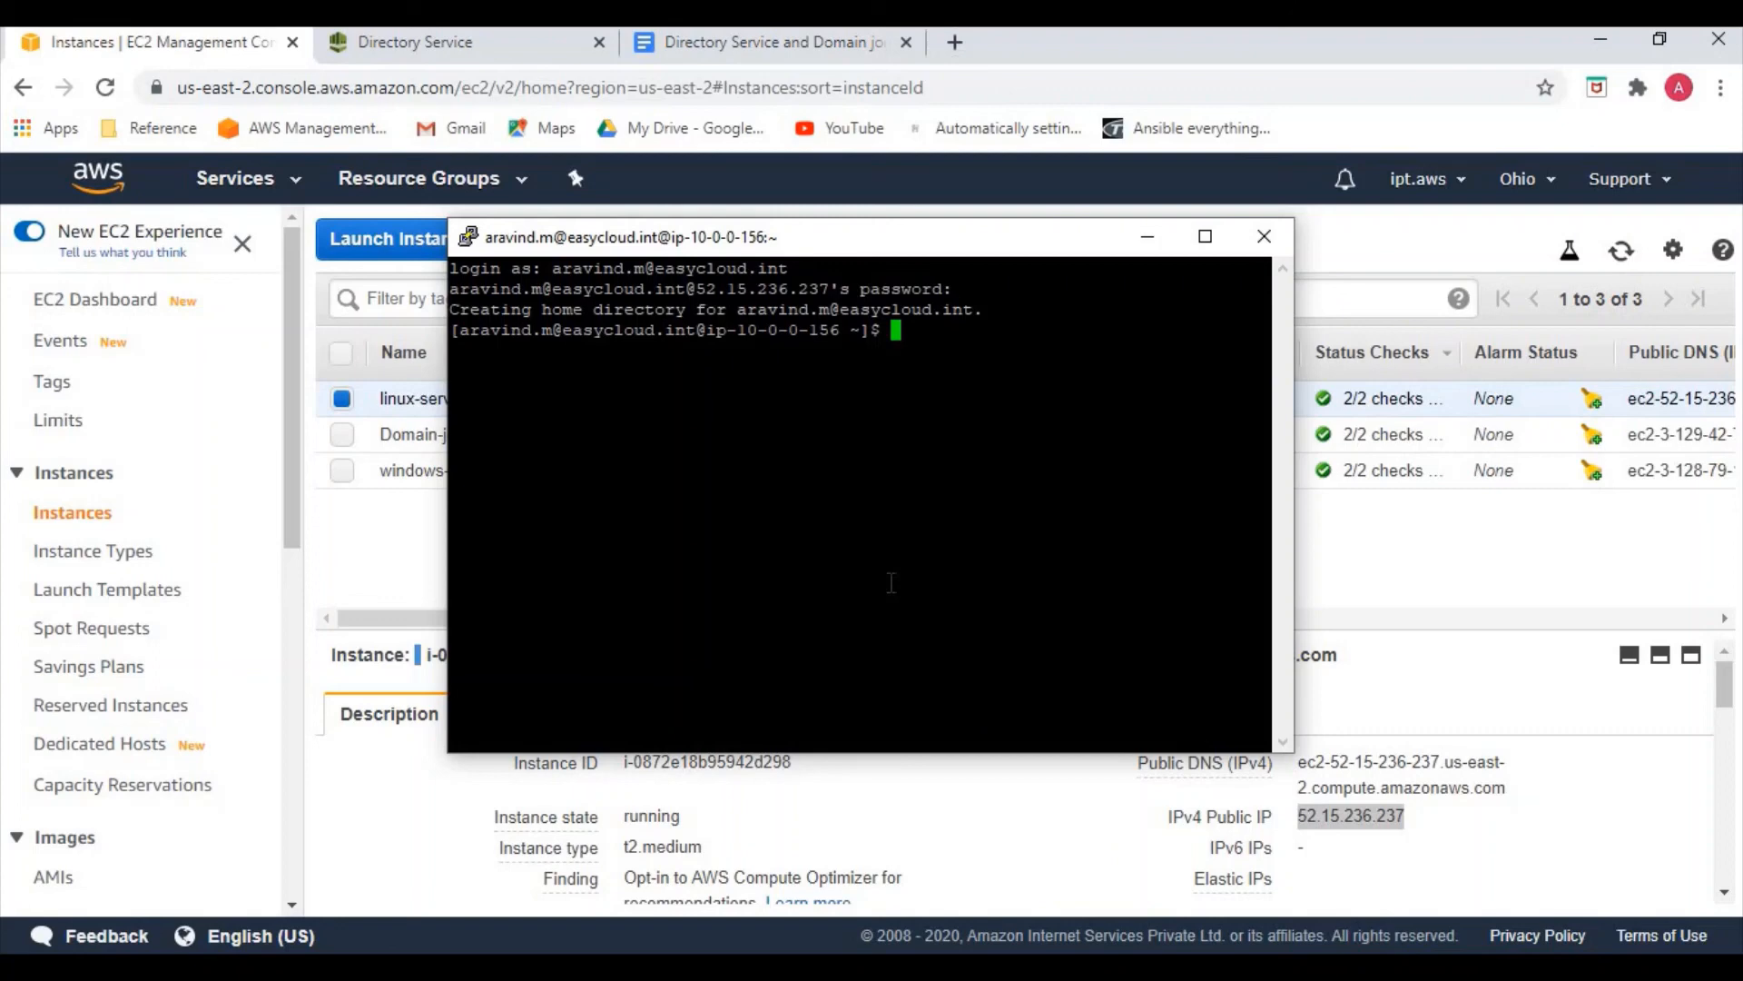
{"action": "type", "text": "sudo -i"}
{"action": "key", "text": "Return"}
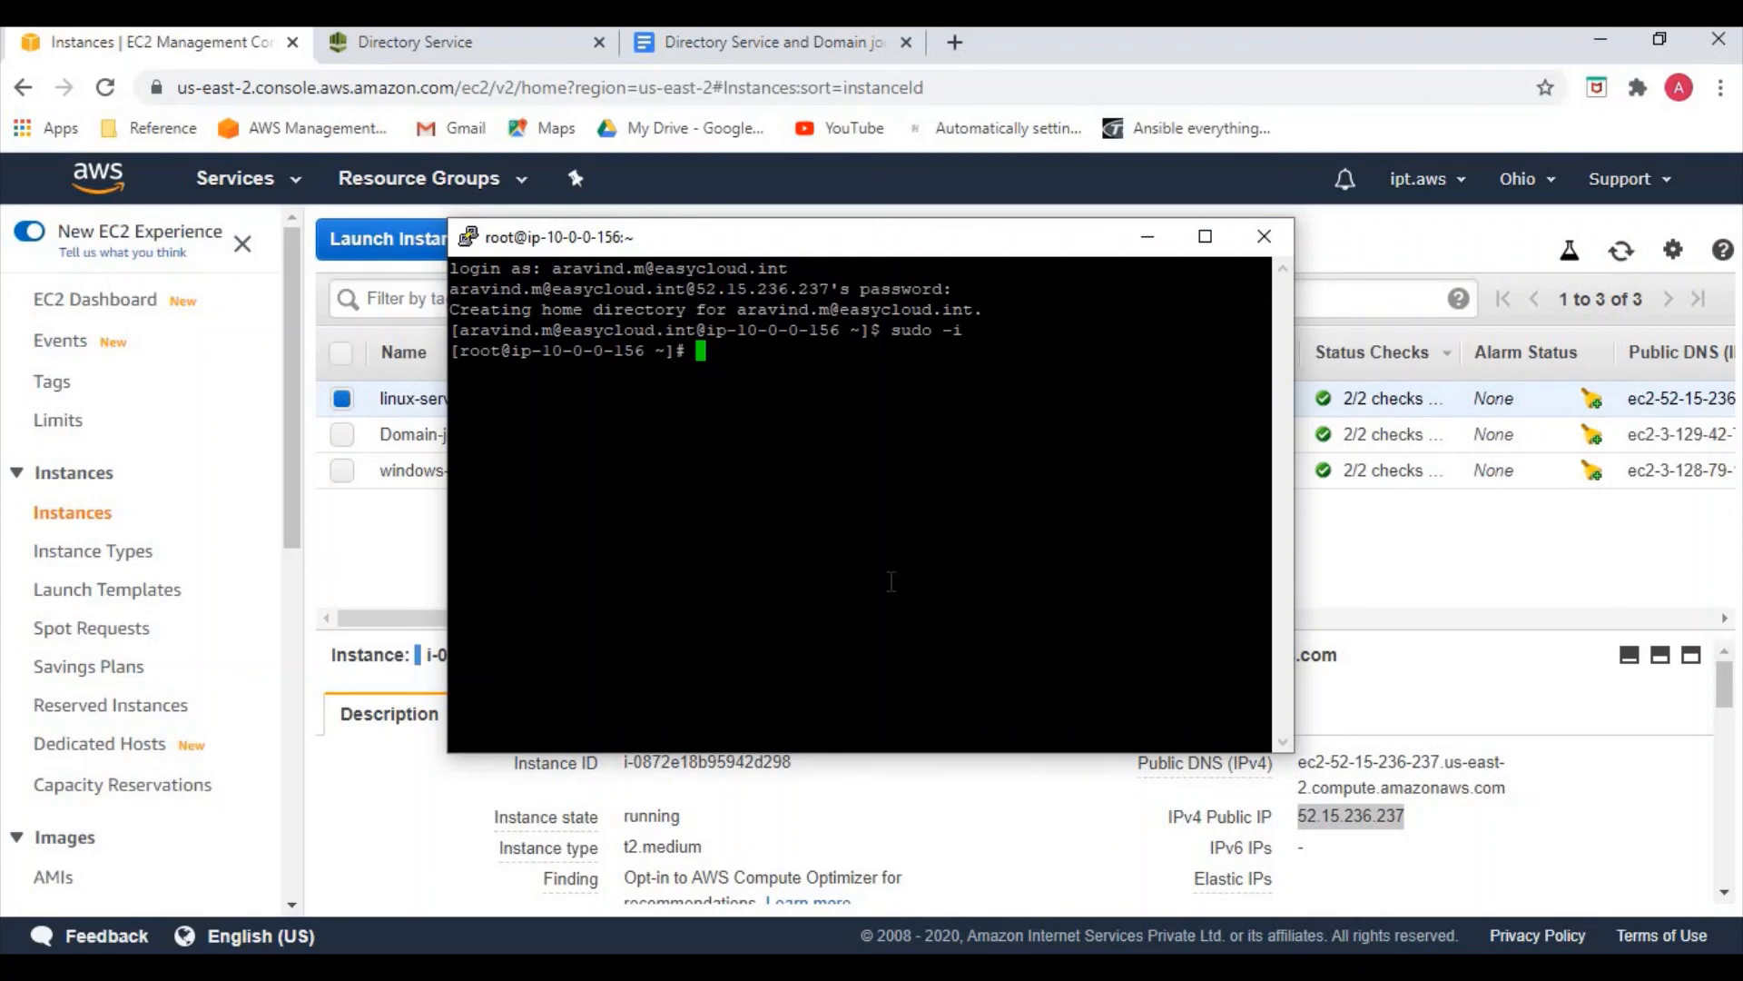
{"action": "left_click", "coordinate": [1144, 250]}
Scroll the Google Docs domain-join notes up to the Easy cloud logo title page
{"action": "left_click", "coordinate": [727, 45]}
{"action": "scroll", "coordinate": [871, 550], "scroll_direction": "up", "scroll_amount": 3}
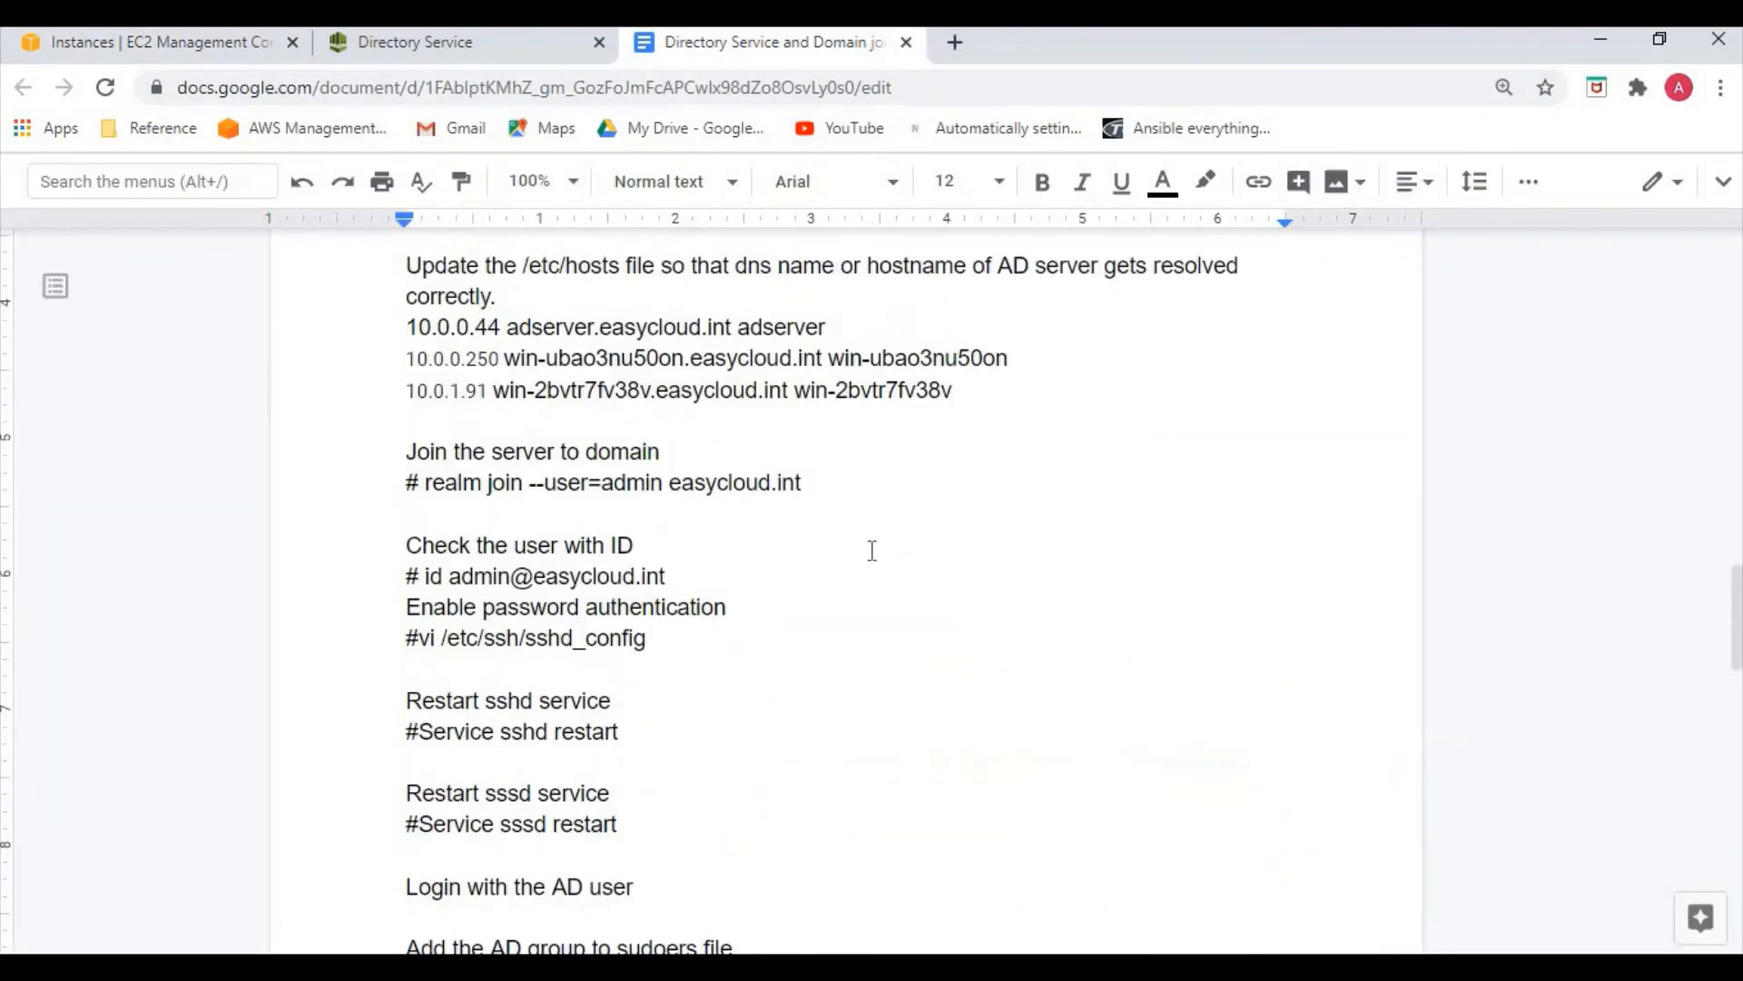
{"action": "scroll", "coordinate": [871, 550], "scroll_direction": "up", "scroll_amount": 15}
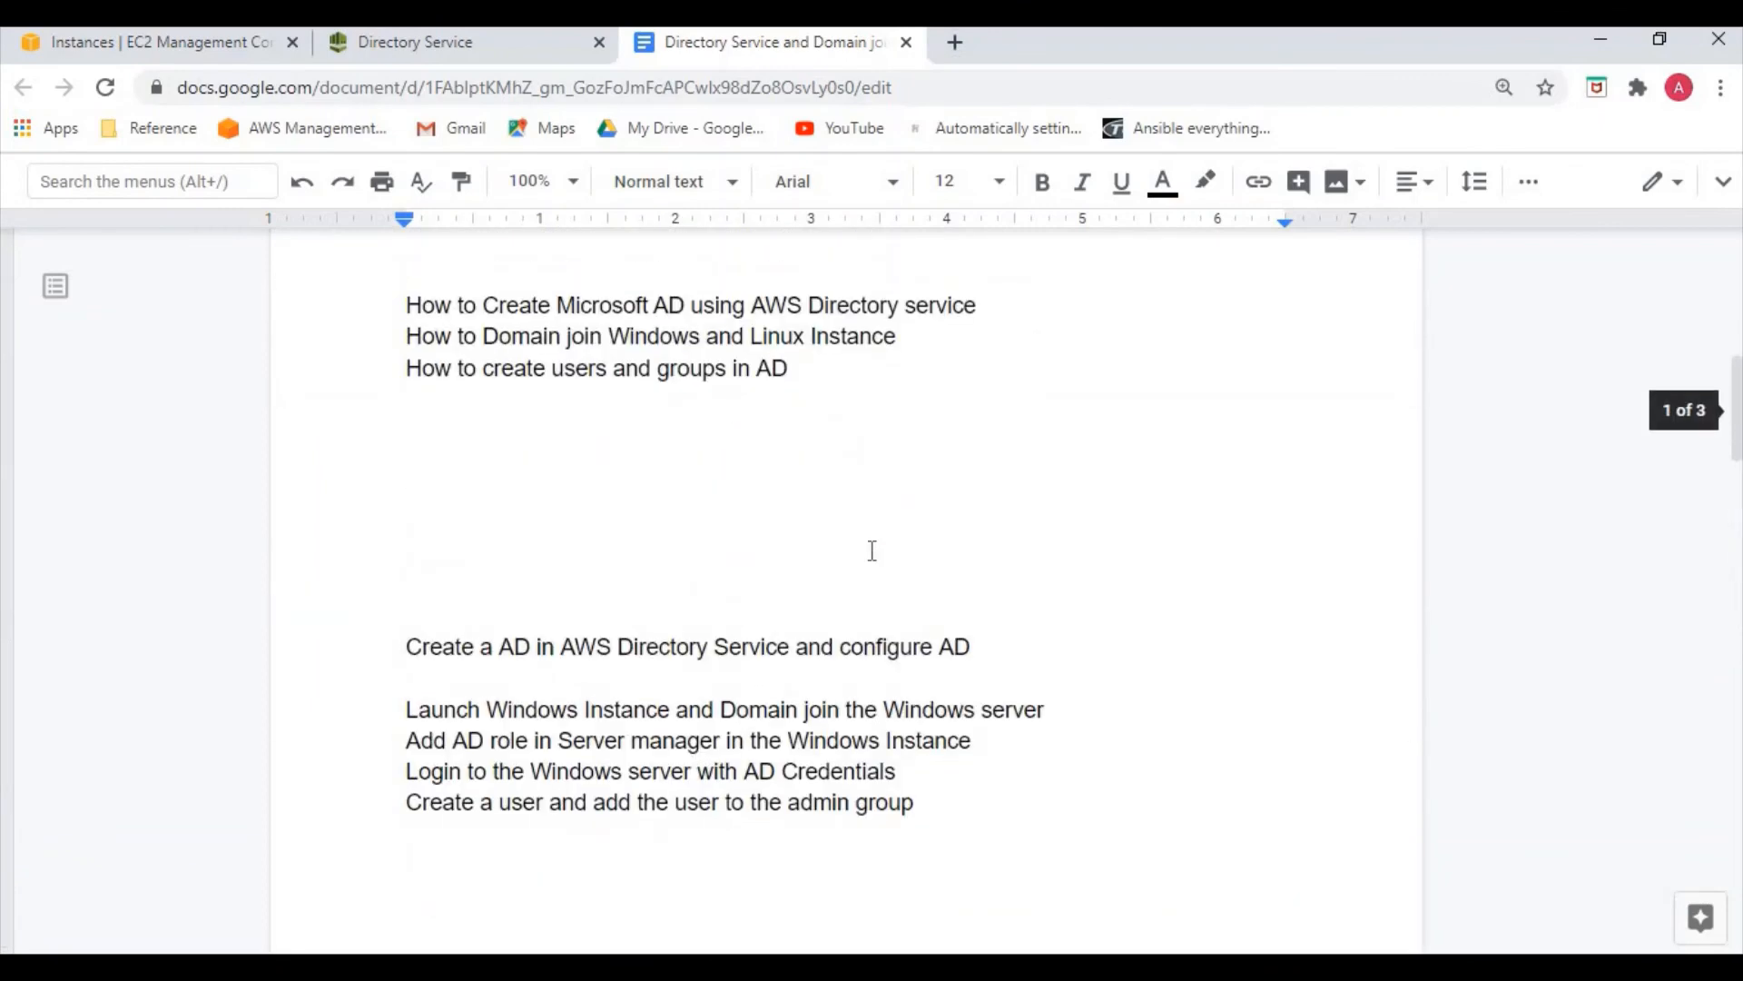
{"action": "scroll", "coordinate": [872, 550], "scroll_direction": "up", "scroll_amount": 5}
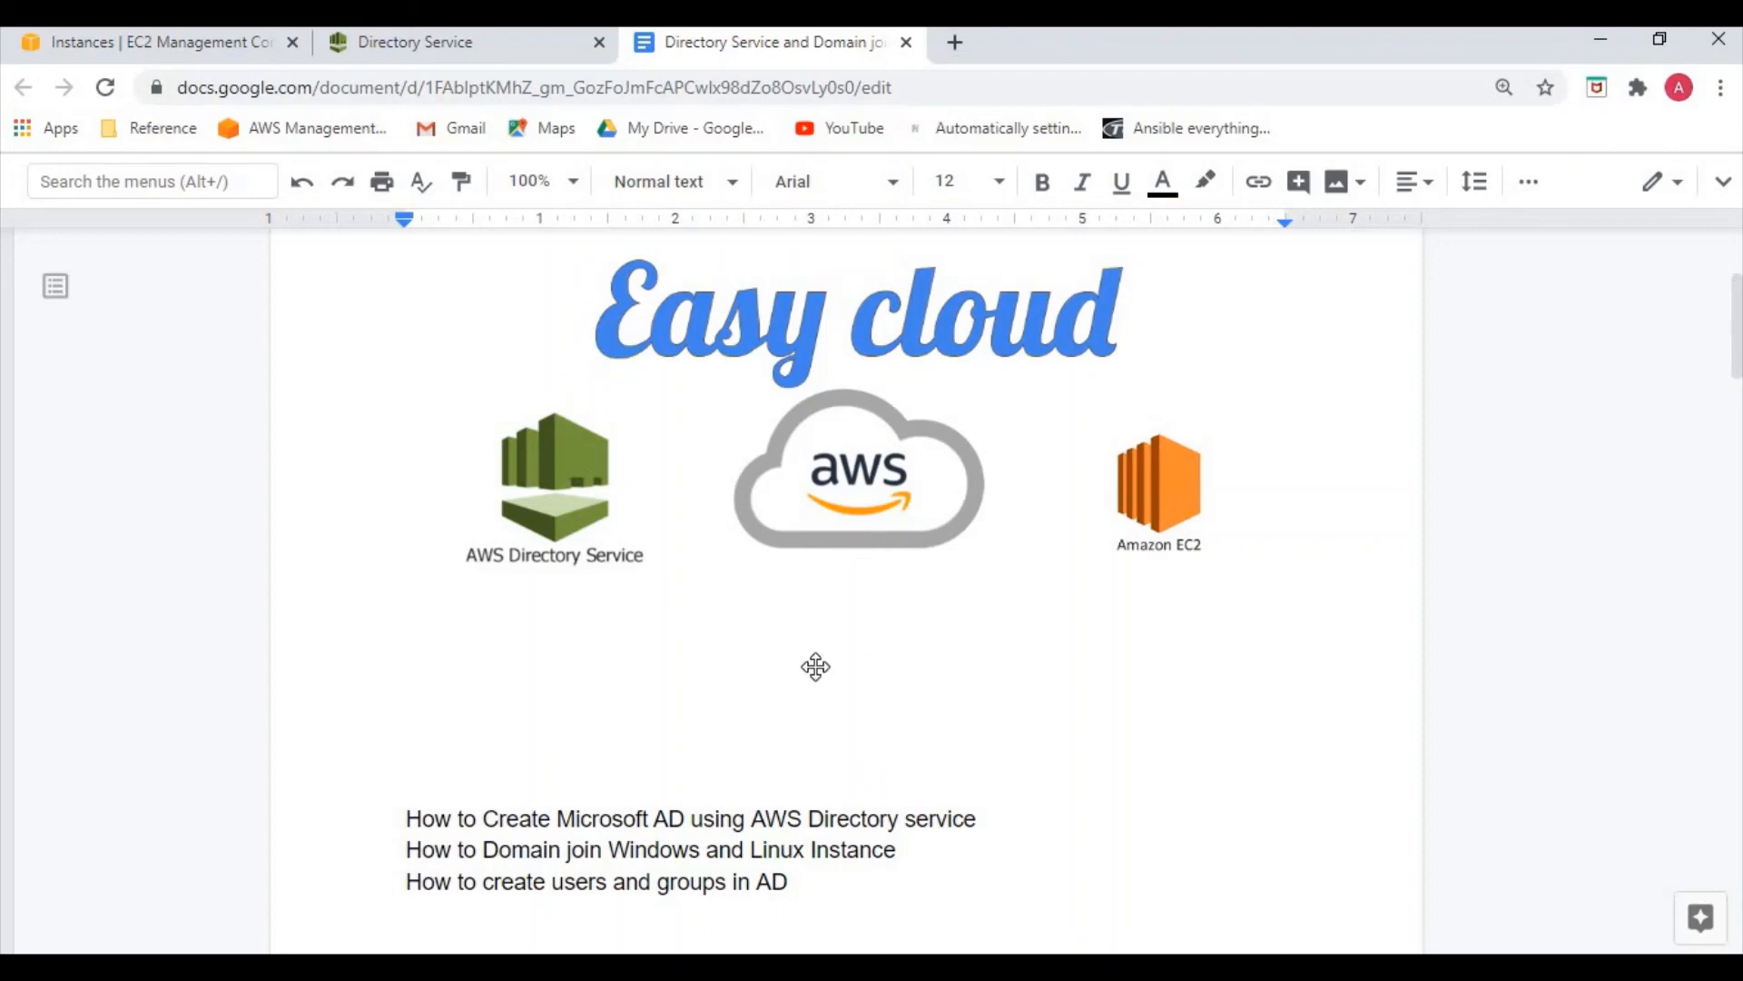
{"action": "scroll", "coordinate": [817, 672], "scroll_direction": "down", "scroll_amount": 1}
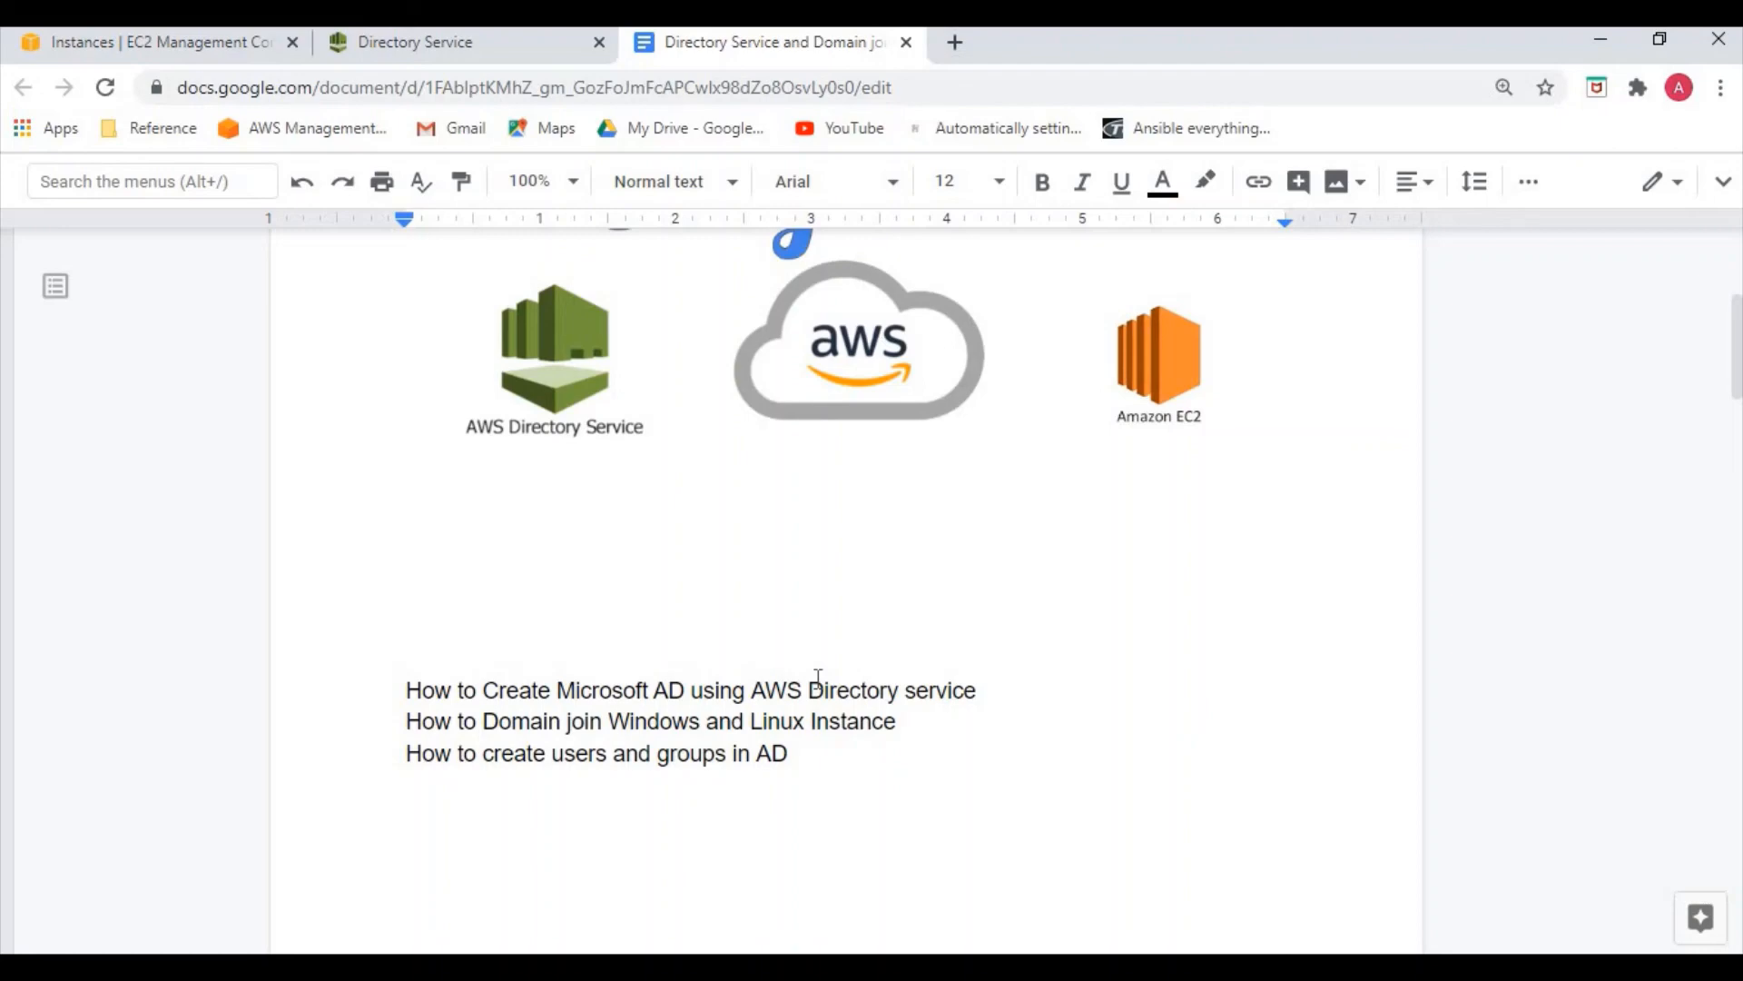
{"action": "scroll", "coordinate": [841, 667], "scroll_direction": "down", "scroll_amount": 10}
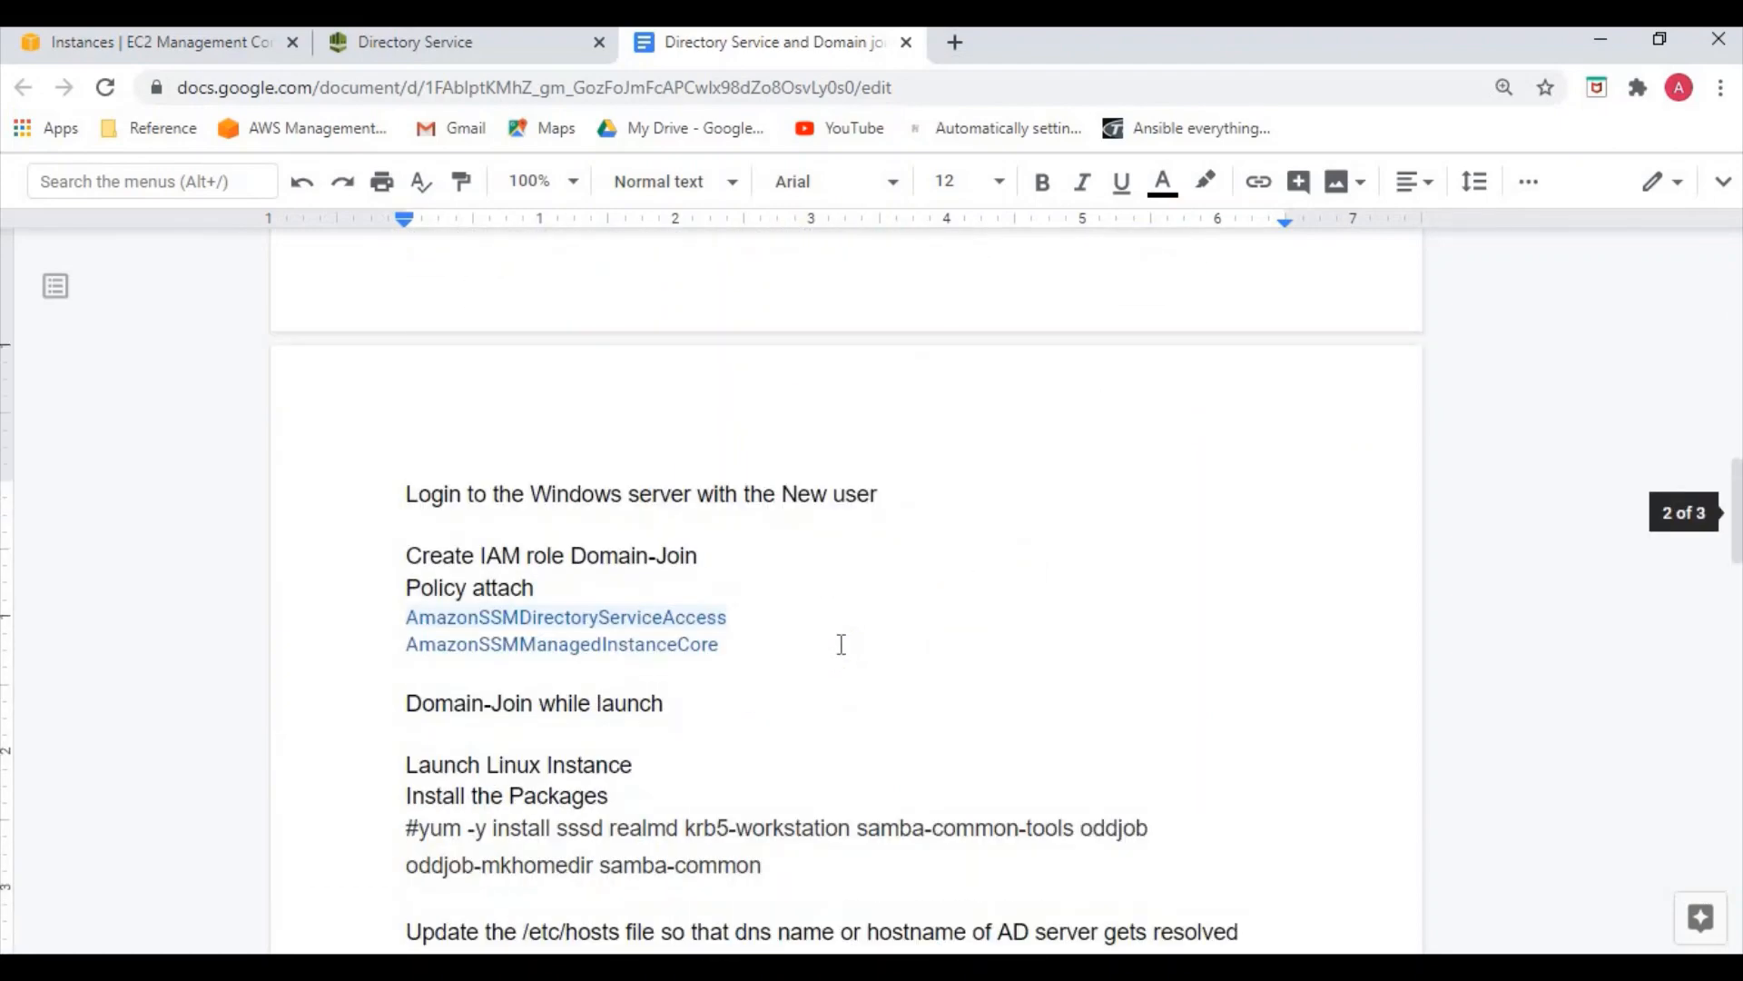
{"action": "scroll", "coordinate": [841, 644], "scroll_direction": "up", "scroll_amount": 10}
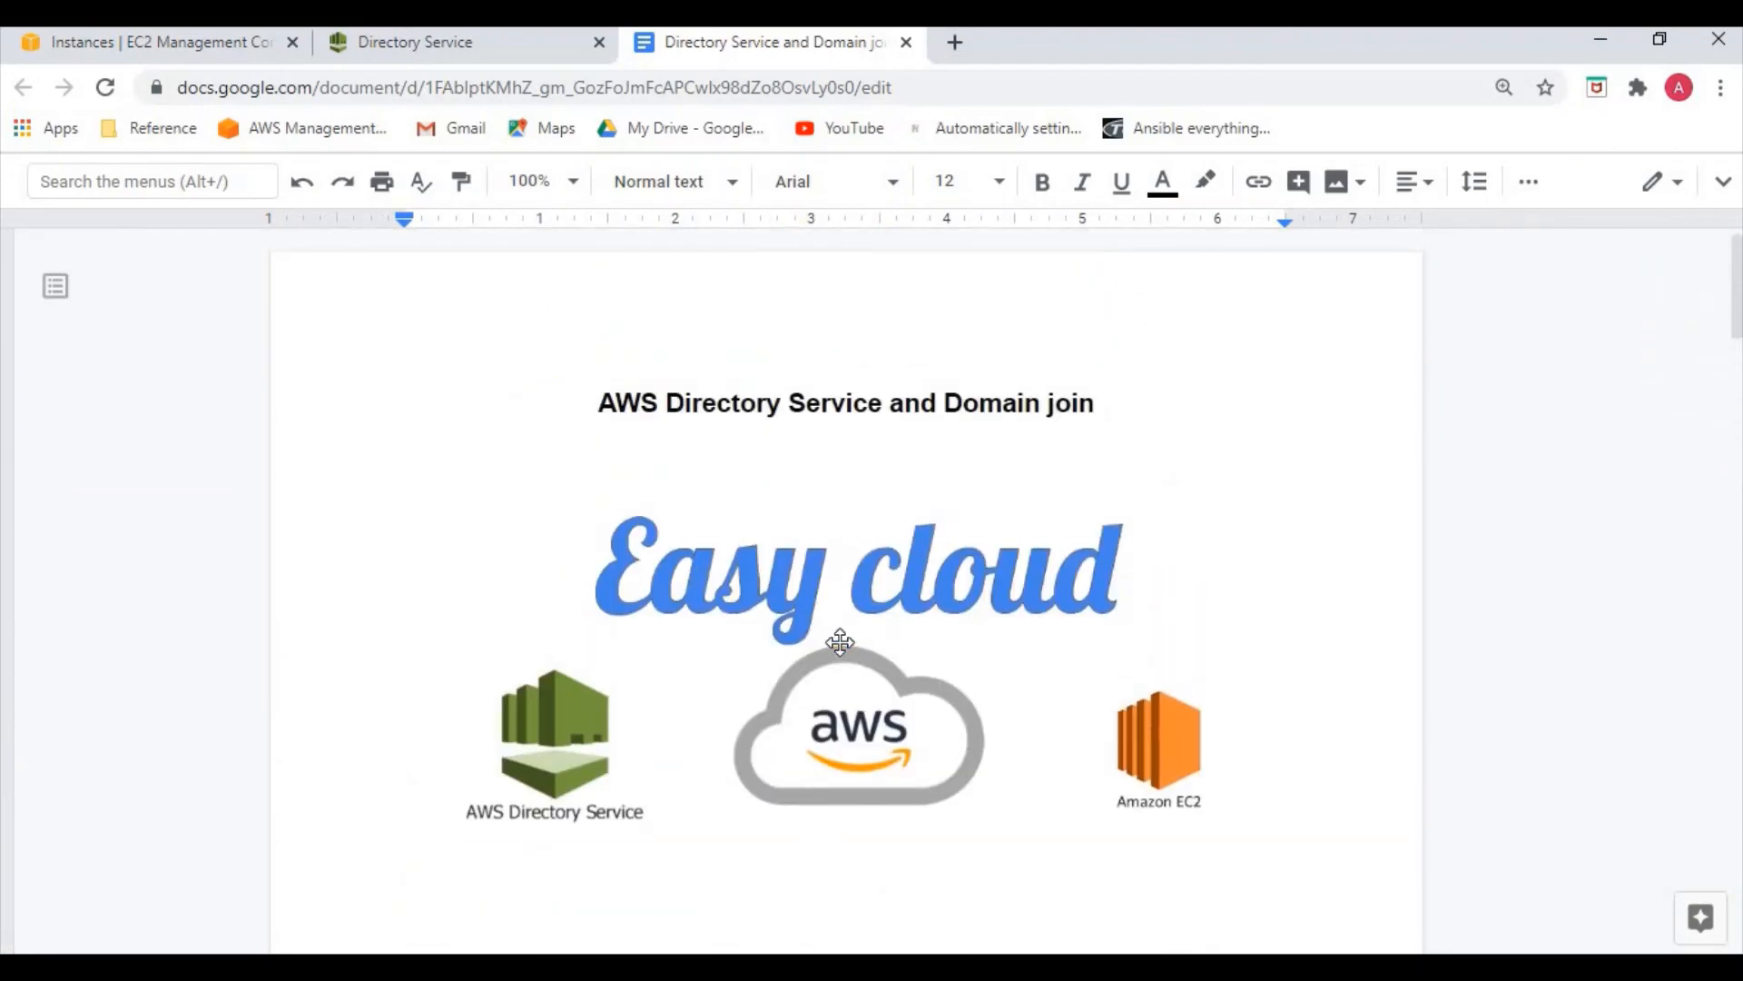